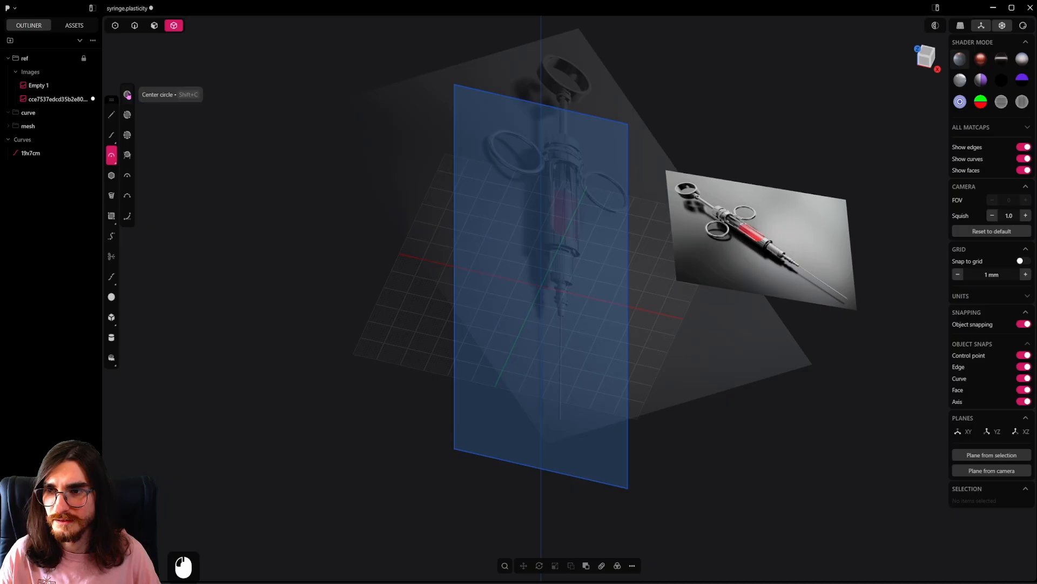
# Step: Draw a center circle with a radius of about 7.37 mm on the vertical axis, across the reference syringe's barrel
pyautogui.click(128, 95)
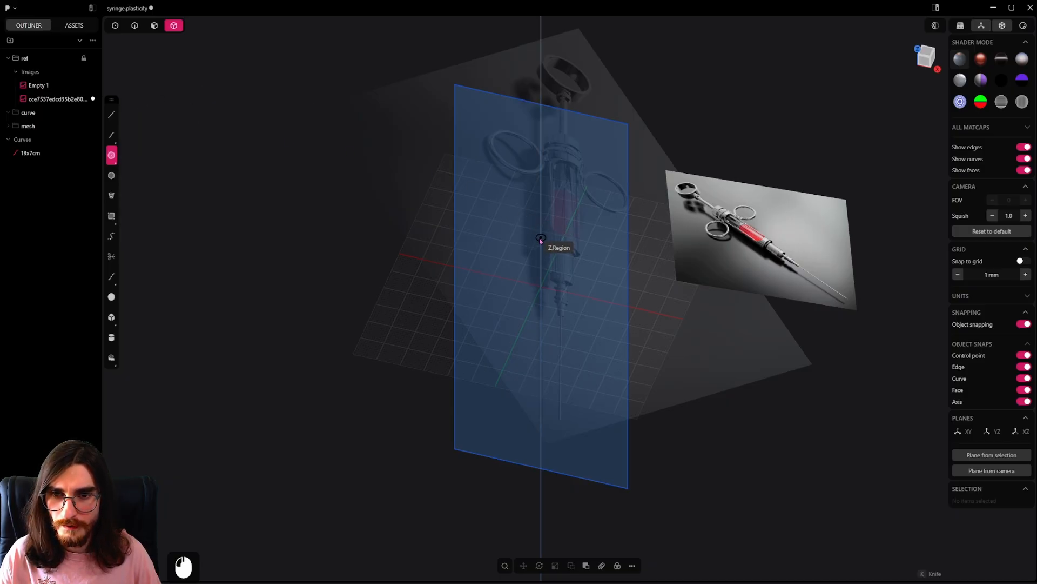
pyautogui.click(540, 240)
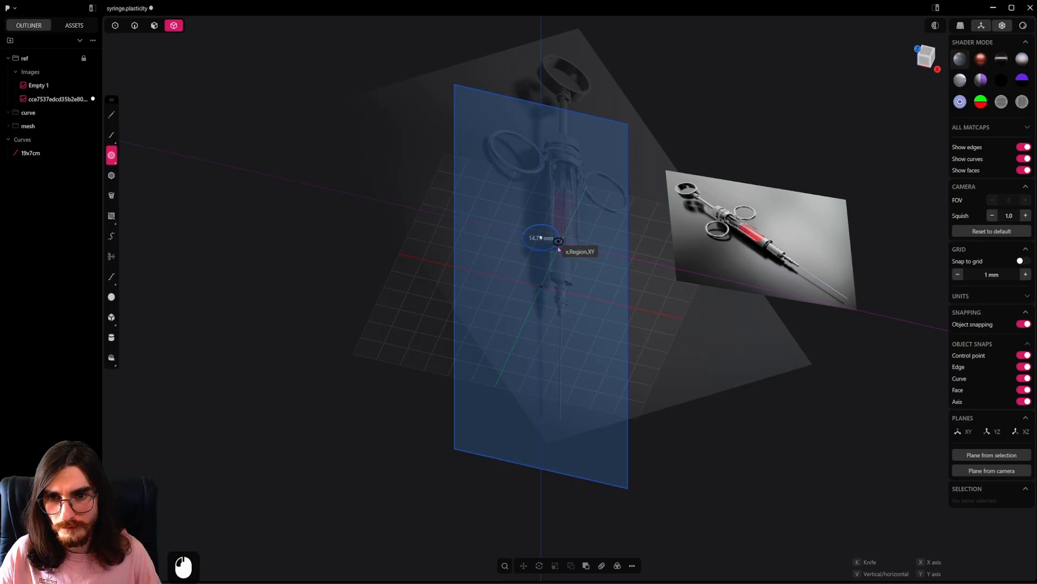
pyautogui.click(558, 249)
pyautogui.keyDown('alt'); pyautogui.moveTo(559, 251); pyautogui.dragTo(614, 267, button='middle'); pyautogui.keyUp('alt')
pyautogui.scroll(6, 589, 222)
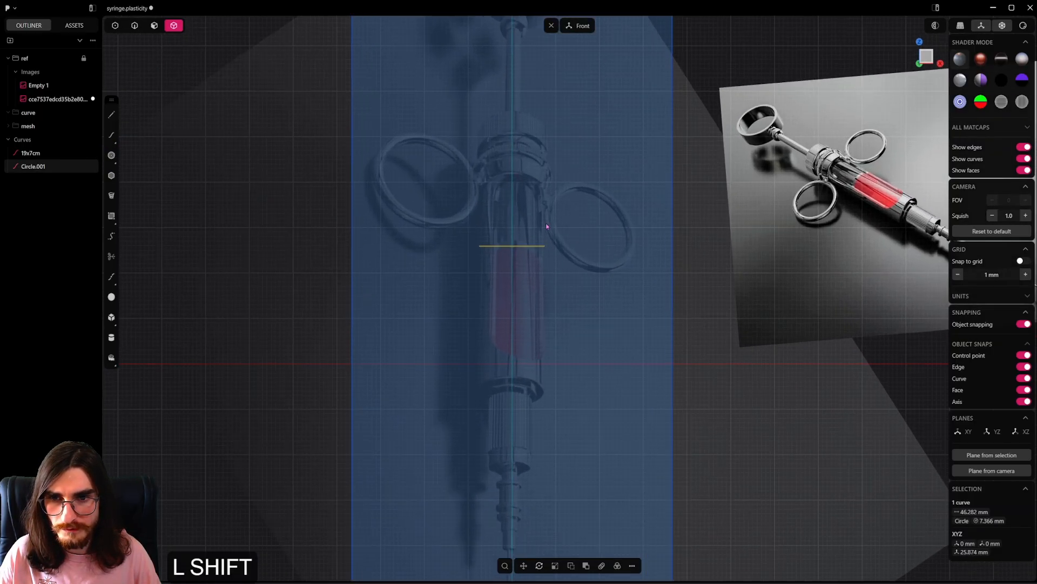
# Step: Scale the circle down to a radius of about 7.28 mm to match the barrel's width
pyautogui.scroll(4, 545, 222)
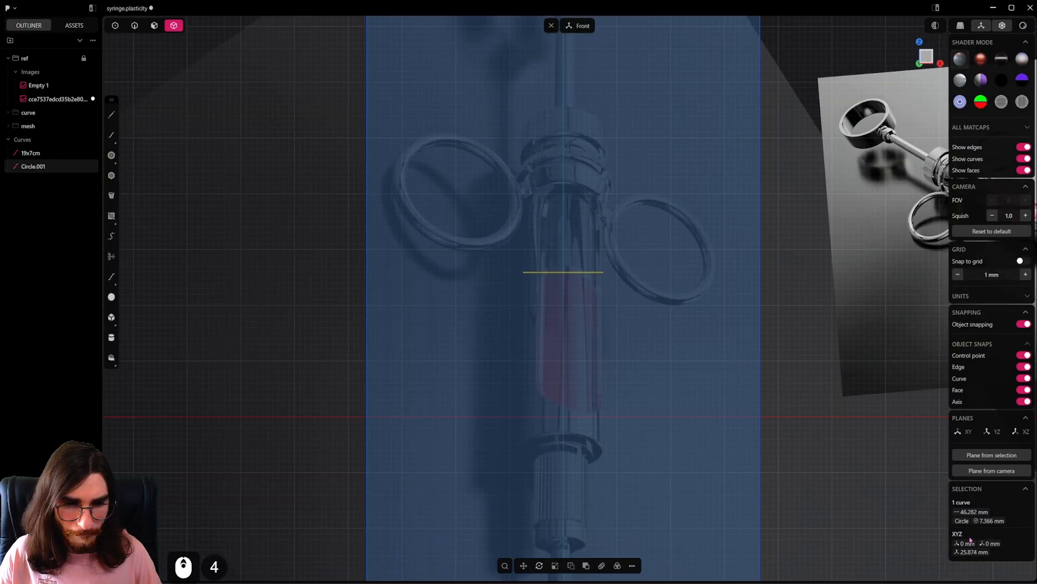
pyautogui.press('s')
pyautogui.click(653, 310)
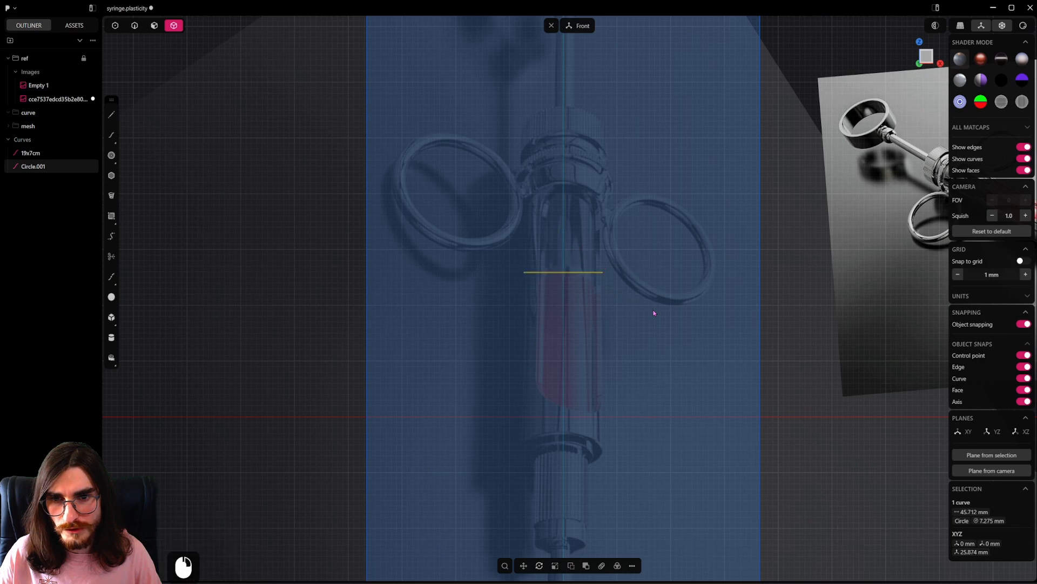
pyautogui.scroll(-4, 653, 310)
# Step: Extrude the circular region upward into a solid cylinder reaching the collar of the reference barrel
pyautogui.keyDown('shift'); pyautogui.moveTo(640, 311); pyautogui.dragTo(585, 148, button='middle'); pyautogui.keyUp('shift')
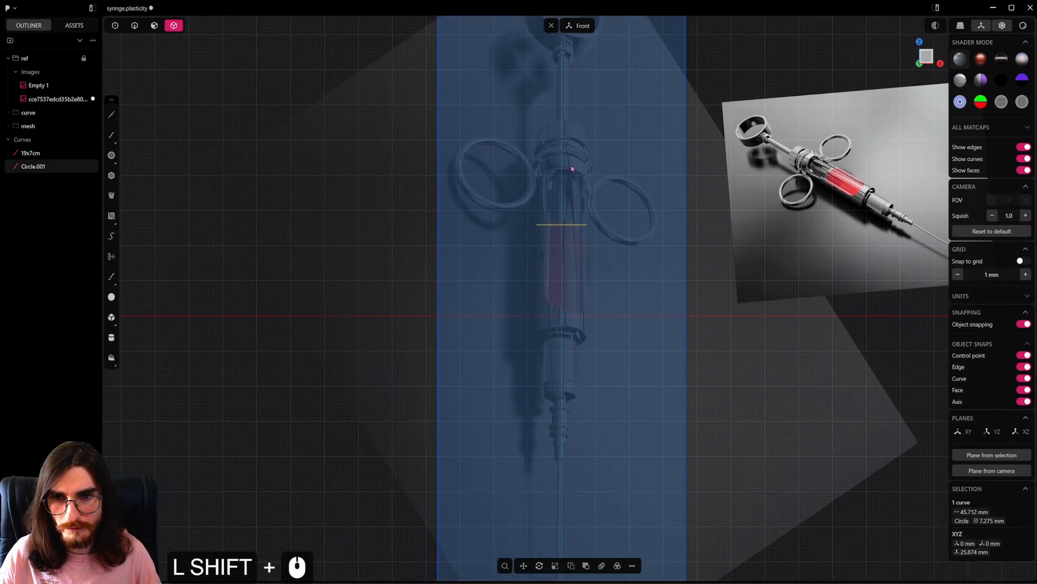
pyautogui.scroll(-2, 571, 169)
pyautogui.keyDown('shift'); pyautogui.moveTo(569, 210); pyautogui.dragTo(588, 285, button='middle'); pyautogui.keyUp('shift')
pyautogui.press('e')
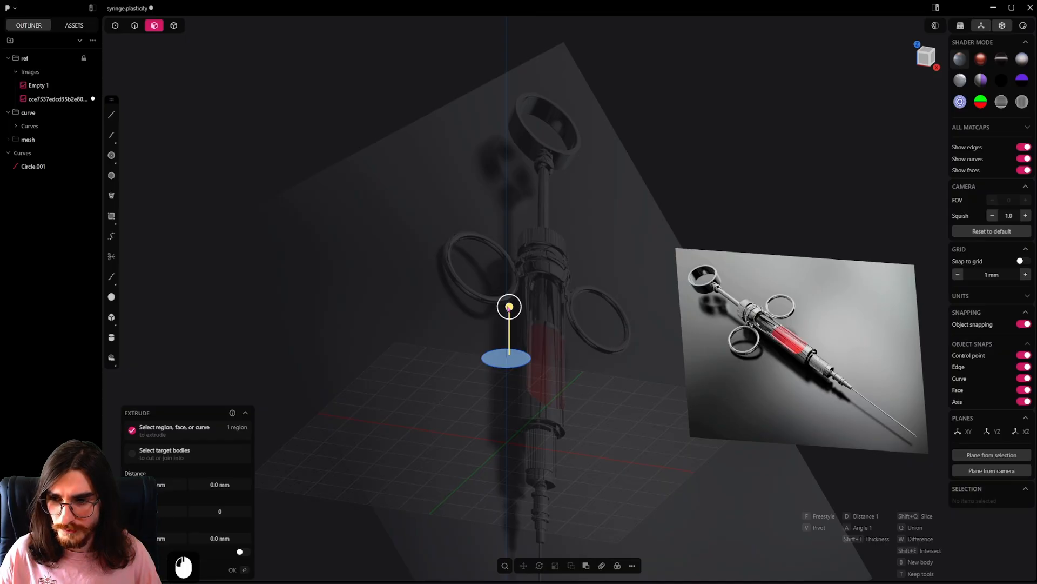
pyautogui.moveTo(509, 307); pyautogui.dragTo(499, 222)
pyautogui.moveTo(546, 173); pyautogui.dragTo(554, 172)
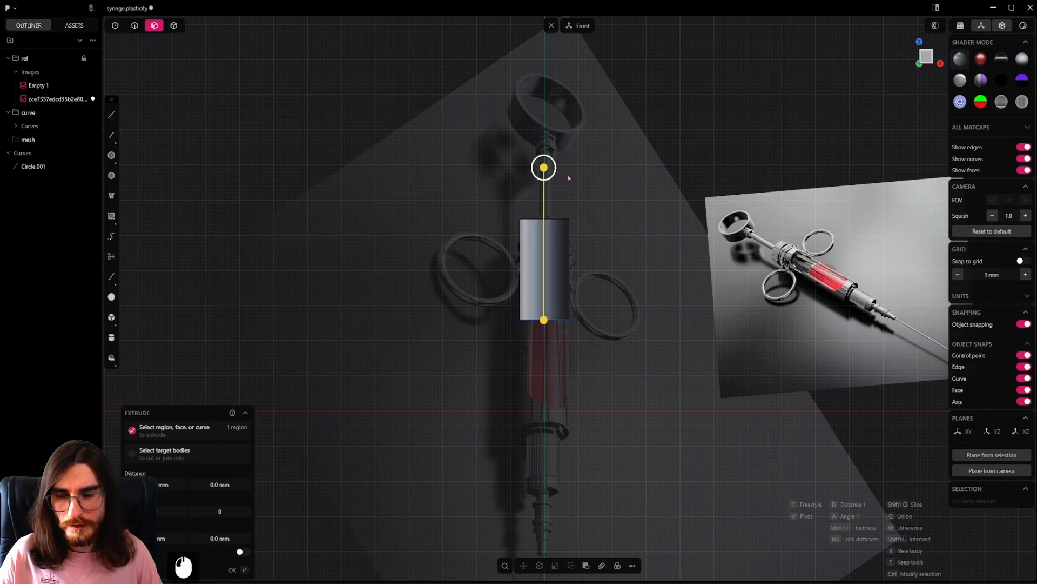
pyautogui.rightClick(659, 210)
# Step: Move the circle curve down along the Z axis to about Z -27.85 mm, clear of the cylinder
pyautogui.keyDown('shift'); pyautogui.moveTo(598, 307); pyautogui.dragTo(615, 270, button='middle'); pyautogui.keyUp('shift')
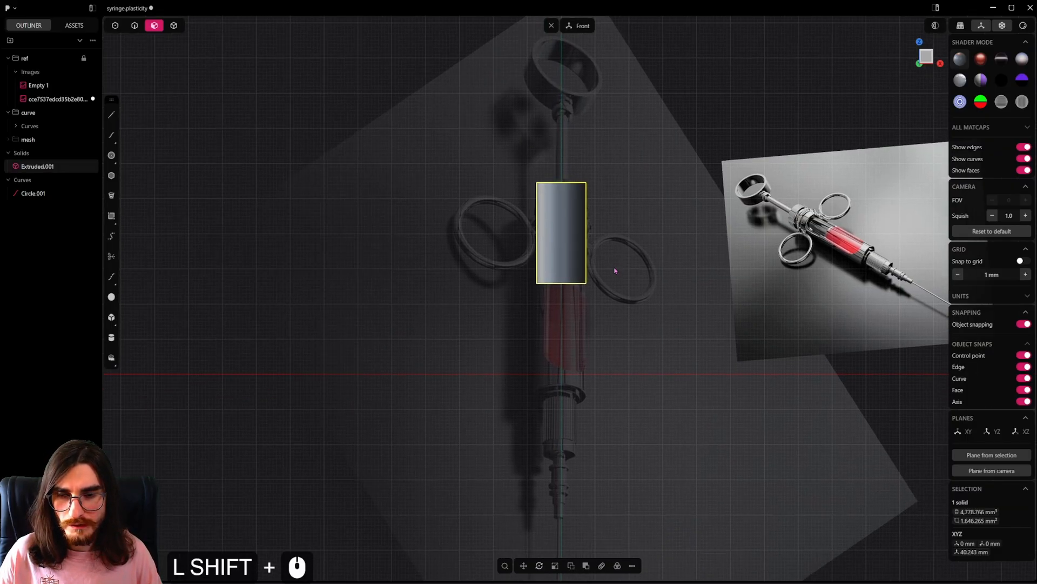
pyautogui.click(135, 28)
pyautogui.scroll(4, 509, 304)
pyautogui.click(588, 280)
pyautogui.press('g')
pyautogui.press('z')
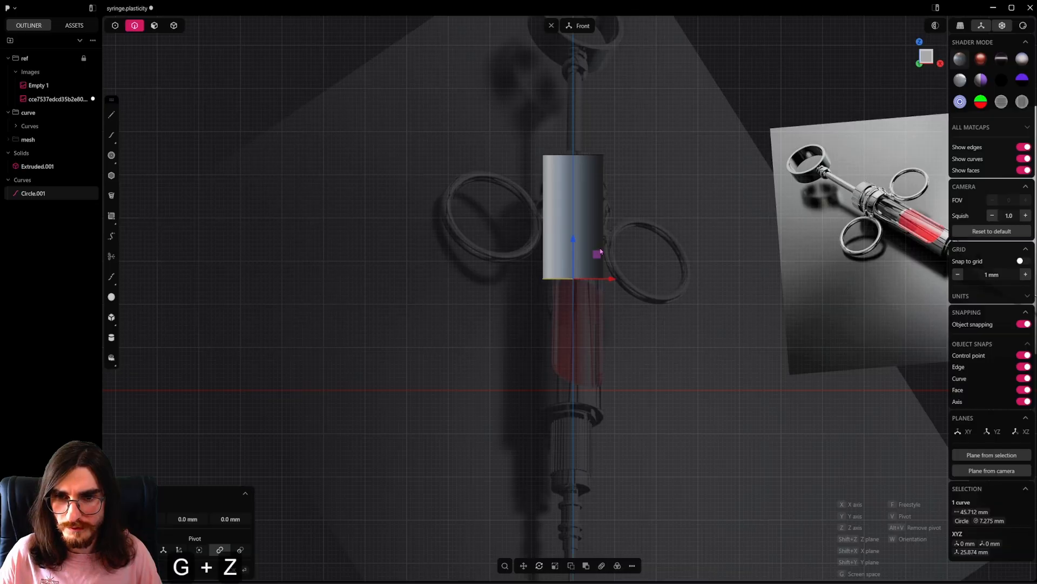
pyautogui.click(627, 485)
pyautogui.rightClick(627, 481)
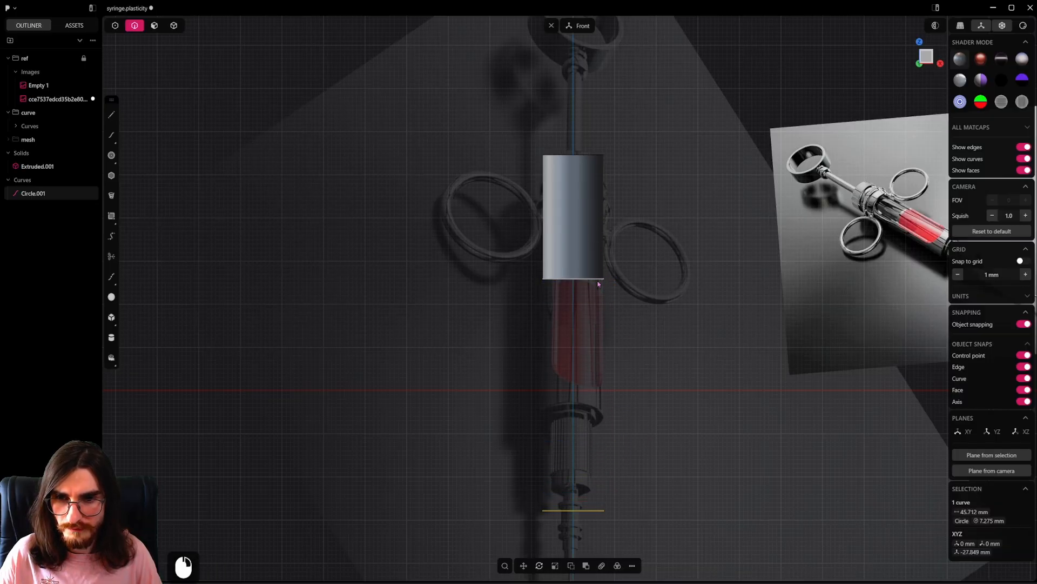
# Step: Push the cylinder's bottom face down to about Z -6.2 mm, at the lower end of the reference barrel
pyautogui.moveTo(598, 282); pyautogui.dragTo(586, 225, button='middle')
pyautogui.click(155, 27)
pyautogui.click(575, 284)
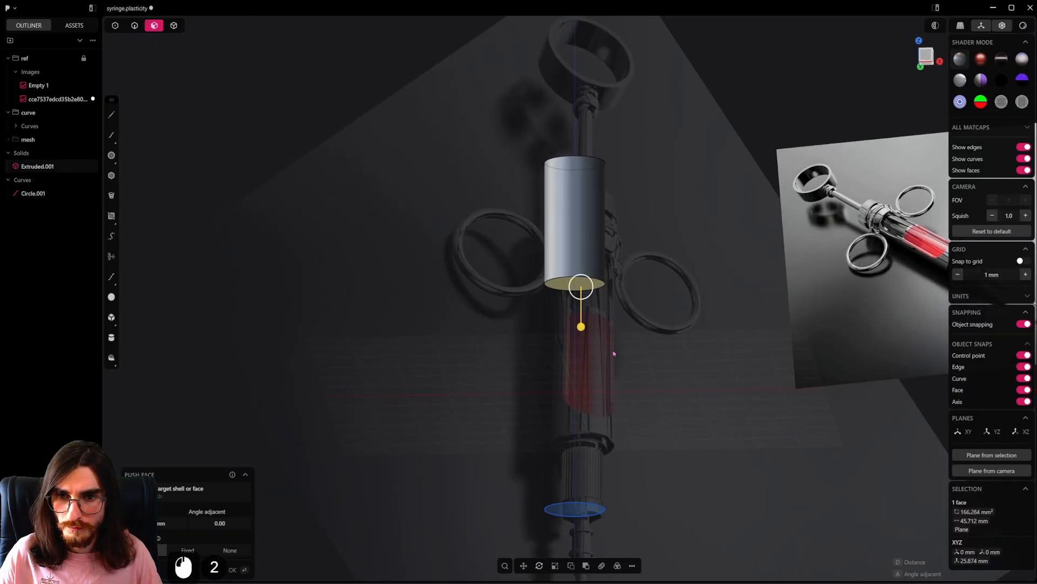
pyautogui.keyDown('alt'); pyautogui.moveTo(613, 354); pyautogui.dragTo(568, 336, button='middle'); pyautogui.keyUp('alt')
pyautogui.moveTo(568, 336); pyautogui.dragTo(585, 464)
pyautogui.scroll(-7, 621, 380)
pyautogui.scroll(-5, 621, 379)
pyautogui.click(644, 378)
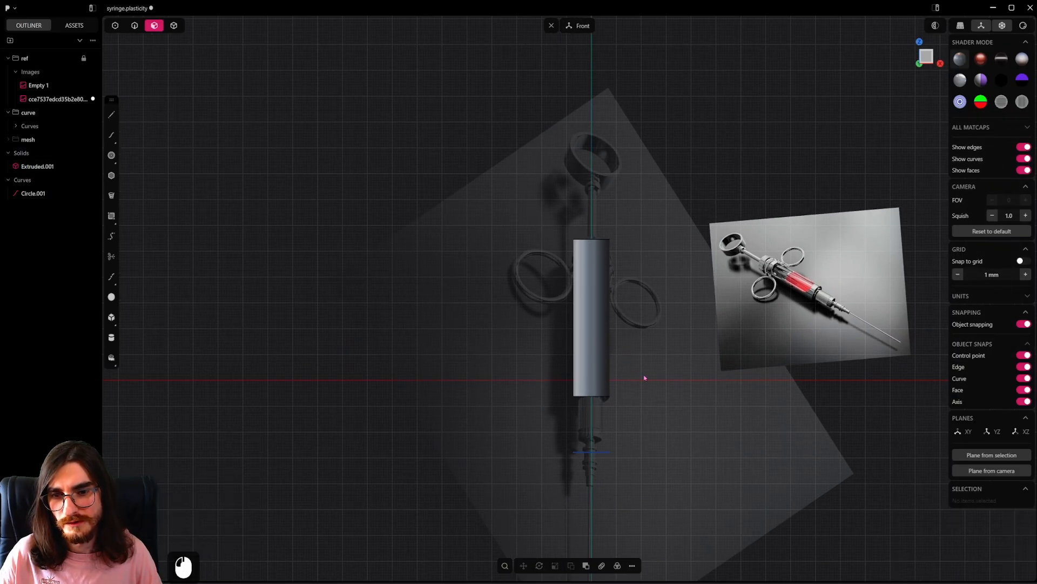
# Step: Put the circle into the curve group and the extruded cylinder into the mesh group
pyautogui.click(136, 33)
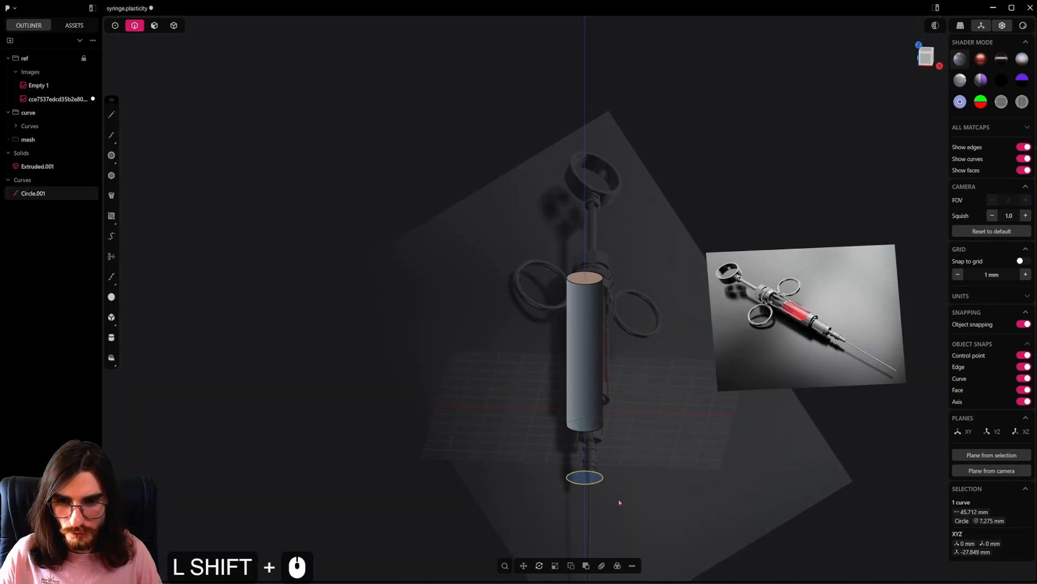
pyautogui.scroll(5, 636, 452)
pyautogui.keyDown('shift'); pyautogui.moveTo(618, 503); pyautogui.dragTo(639, 422, button='middle'); pyautogui.keyUp('shift')
pyautogui.moveTo(639, 422)
pyautogui.keyDown('shift'); pyautogui.mouseDown(button='middle')
pyautogui.moveTo(681, 438)
pyautogui.moveTo(651, 429)
pyautogui.mouseUp(button='middle'); pyautogui.keyUp('shift')
pyautogui.keyDown('shift'); pyautogui.moveTo(368, 162); pyautogui.dragTo(366, 184, button='middle'); pyautogui.keyUp('shift')
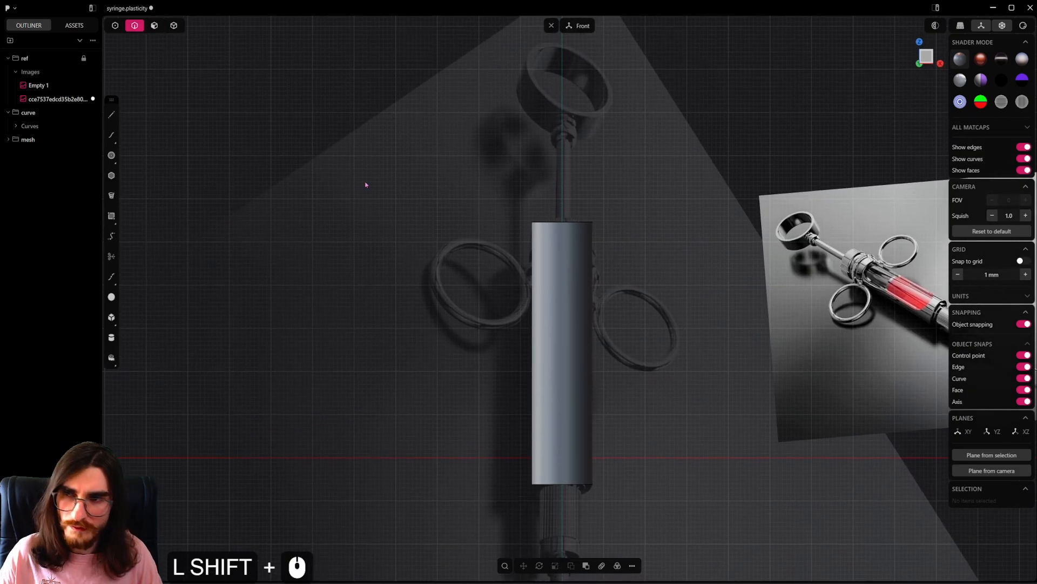
pyautogui.click(157, 28)
pyautogui.doubleClick(561, 316)
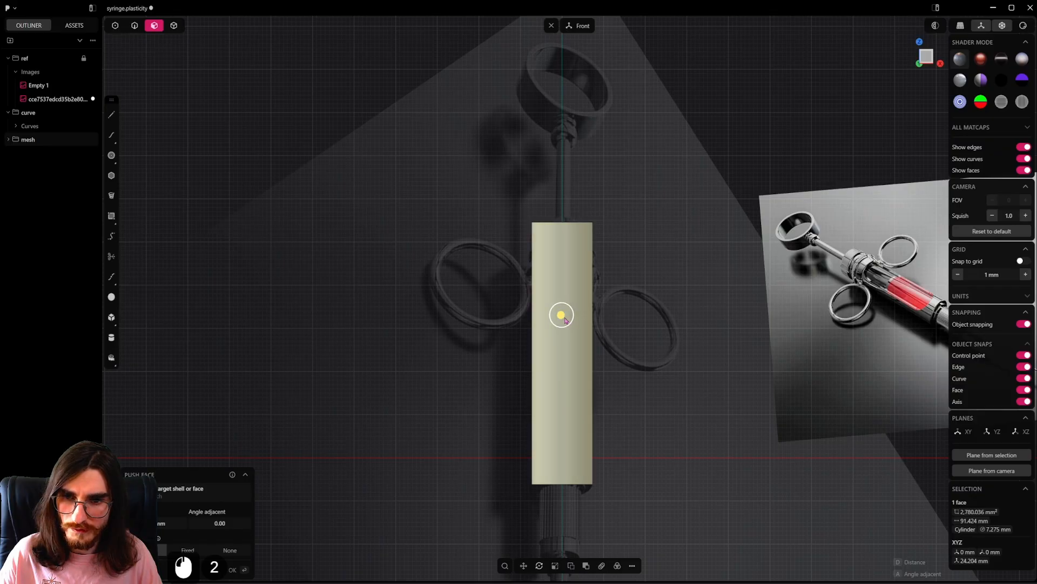
pyautogui.keyDown('shift'); pyautogui.moveTo(564, 318); pyautogui.dragTo(563, 318); pyautogui.keyUp('shift')
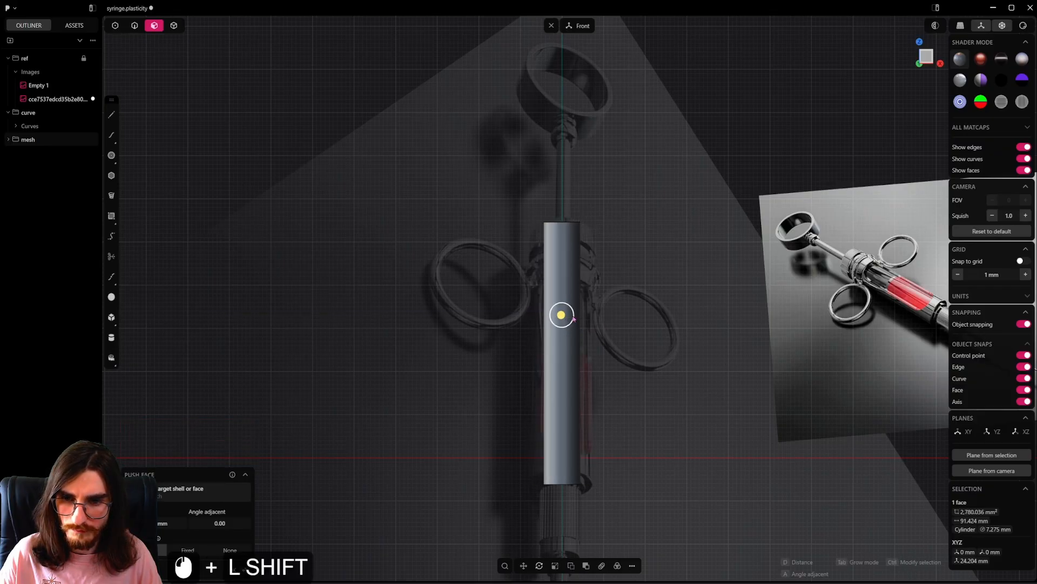
pyautogui.press('Escape')
# Step: Push the cylinder's side face inward to a radius of about 6.2 mm, using the reference photo as a guide
pyautogui.moveTo(581, 356); pyautogui.dragTo(555, 405, button='middle')
pyautogui.keyDown('shift'); pyautogui.moveTo(529, 389); pyautogui.dragTo(540, 384); pyautogui.keyUp('shift')
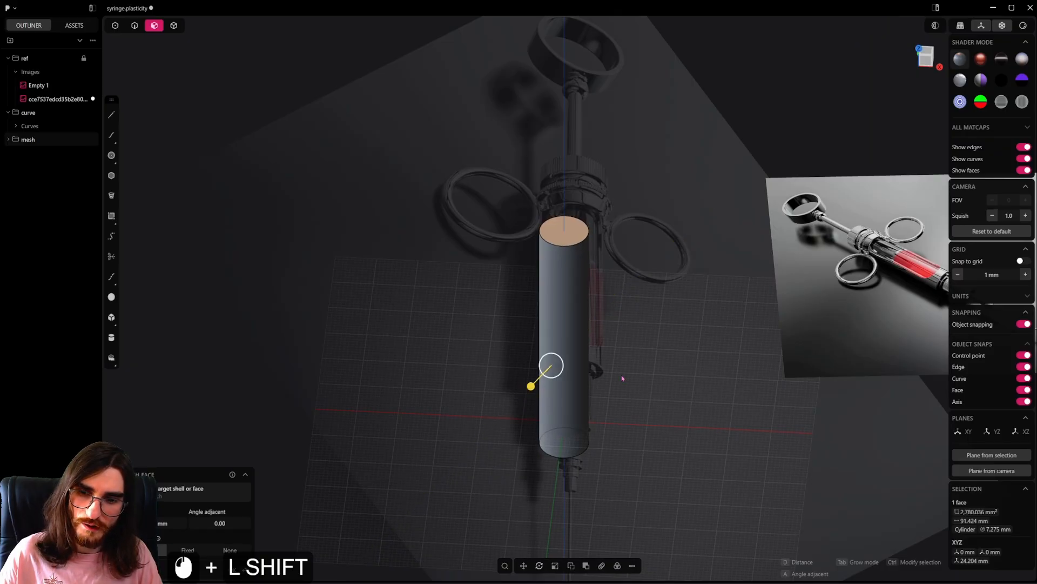
pyautogui.keyDown('alt'); pyautogui.moveTo(621, 375); pyautogui.dragTo(652, 334, button='middle'); pyautogui.keyUp('alt')
pyautogui.click(683, 379)
pyautogui.scroll(3, 651, 334)
pyautogui.keyDown('shift'); pyautogui.moveTo(851, 240); pyautogui.dragTo(738, 303, button='middle'); pyautogui.keyUp('shift')
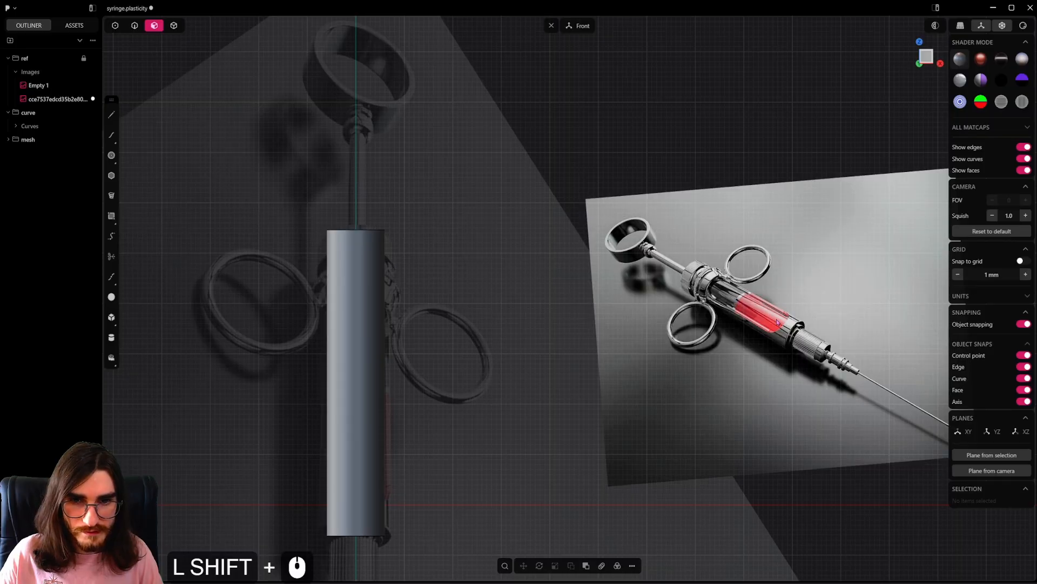
pyautogui.scroll(-3, 378, 368)
pyautogui.keyDown('shift'); pyautogui.moveTo(378, 368); pyautogui.dragTo(546, 278, button='middle'); pyautogui.keyUp('shift')
pyautogui.keyDown('shift'); pyautogui.moveTo(533, 273); pyautogui.dragTo(541, 272); pyautogui.keyUp('shift')
pyautogui.keyDown('shift'); pyautogui.moveTo(572, 420); pyautogui.dragTo(560, 442, button='middle'); pyautogui.keyUp('shift')
pyautogui.rightClick(561, 442)
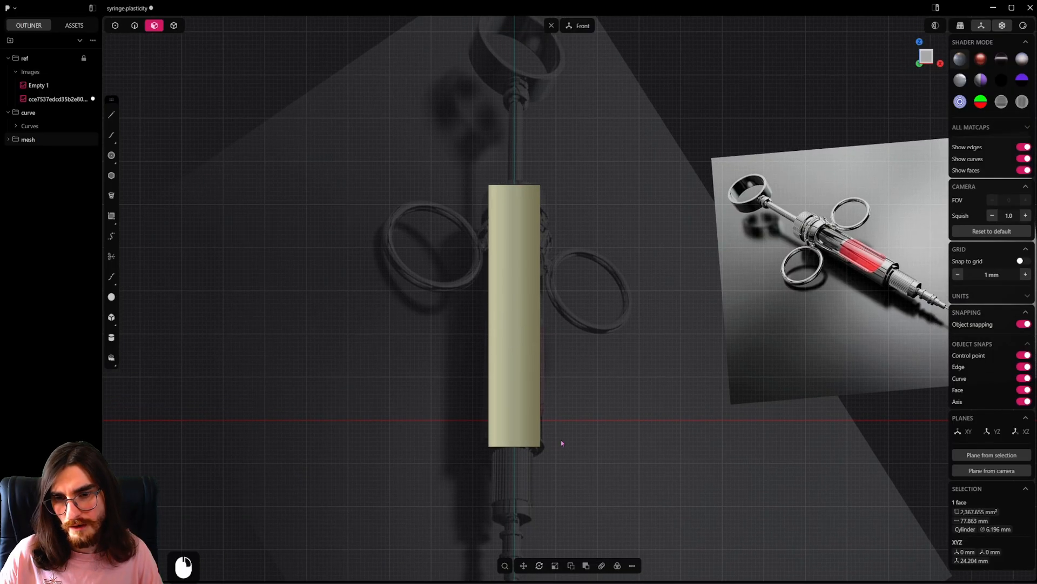
# Step: Push the cylinder's top face slightly down to shorten the solid
pyautogui.keyDown('shift'); pyautogui.moveTo(688, 410); pyautogui.dragTo(672, 319, button='middle'); pyautogui.keyUp('shift')
pyautogui.scroll(-1, 621, 422)
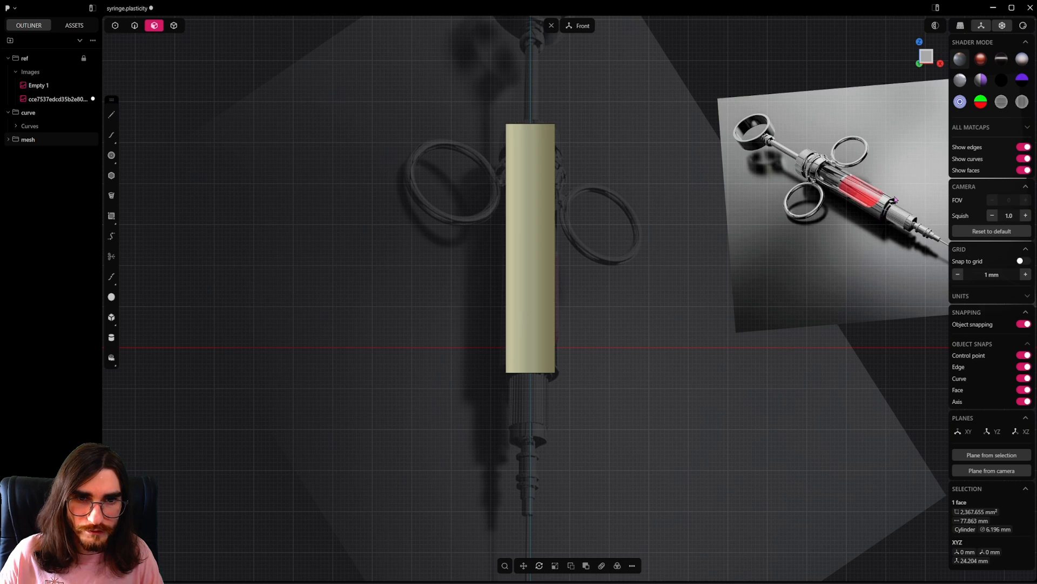
pyautogui.click(538, 242)
pyautogui.keyDown('shift'); pyautogui.moveTo(562, 311); pyautogui.dragTo(598, 353, button='middle'); pyautogui.keyUp('shift')
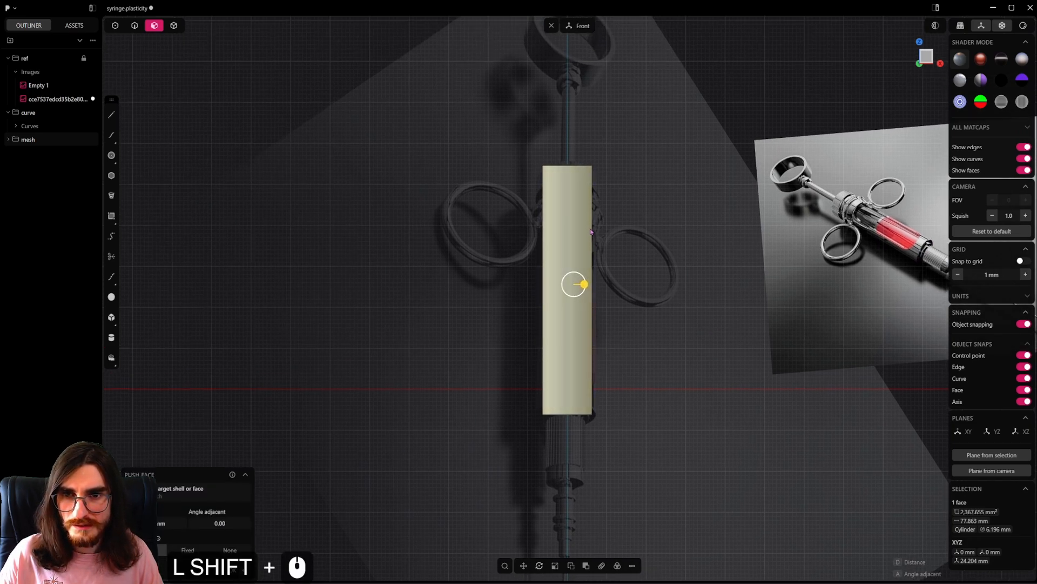
pyautogui.moveTo(573, 228); pyautogui.dragTo(578, 252, button='middle')
pyautogui.click(578, 158)
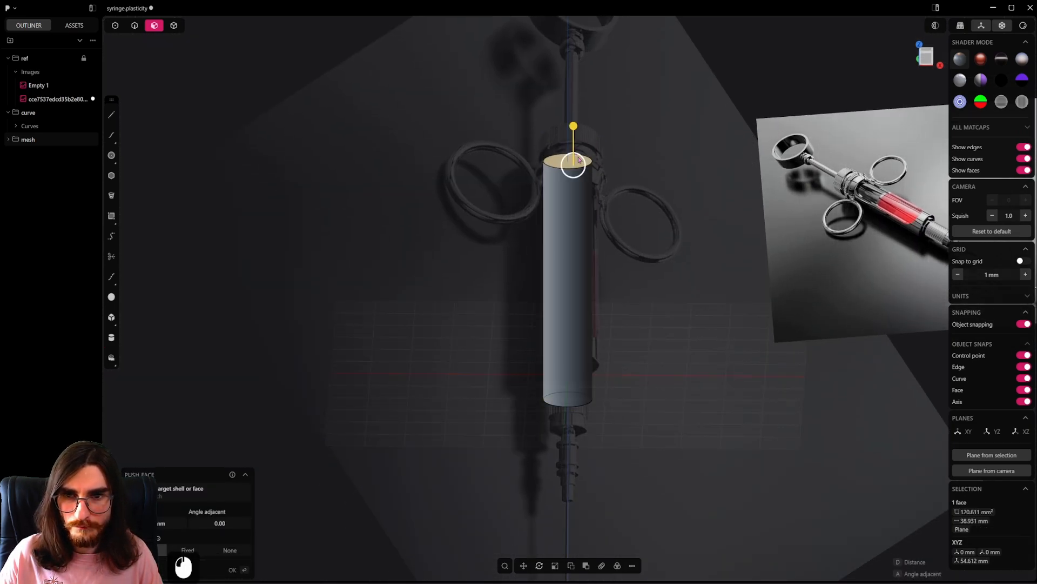
pyautogui.moveTo(573, 130); pyautogui.dragTo(579, 138)
# Step: Push the cylinder's bottom face up to about Z -3.65 mm
pyautogui.moveTo(592, 406); pyautogui.dragTo(588, 354, button='middle')
pyautogui.click(570, 319)
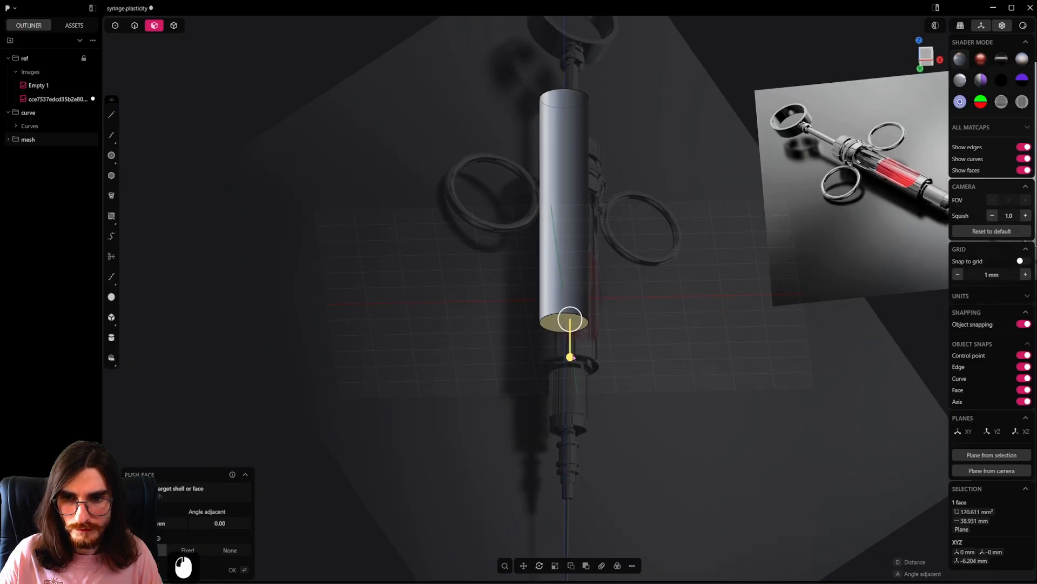
pyautogui.moveTo(571, 357); pyautogui.dragTo(567, 348)
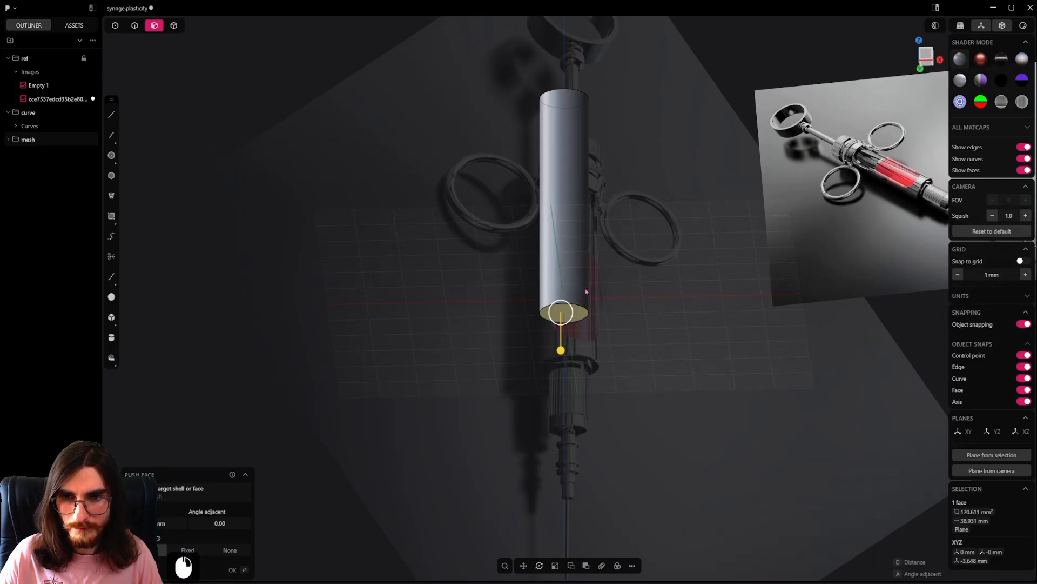
# Step: Duplicate the solid Extruded.001 from the mesh group in place
pyautogui.click(174, 26)
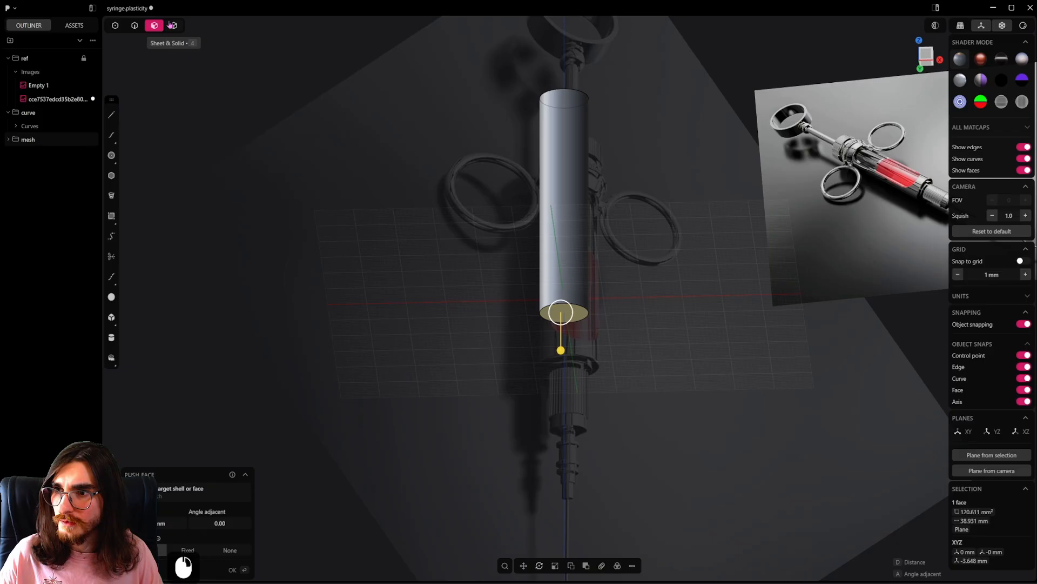
pyautogui.click(8, 140)
pyautogui.click(43, 167)
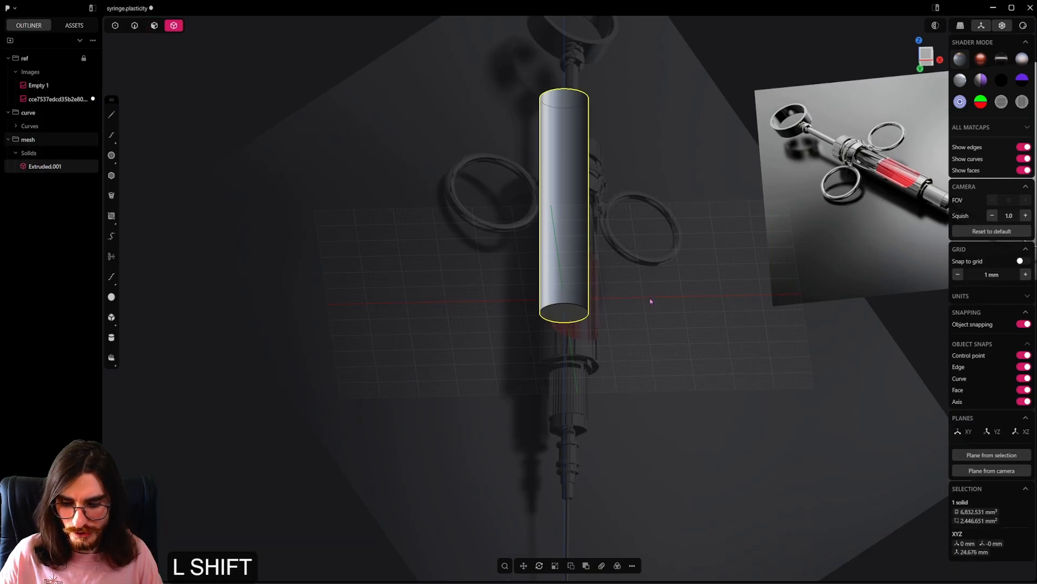
pyautogui.hotkey('shift', 'd')
pyautogui.click(645, 269)
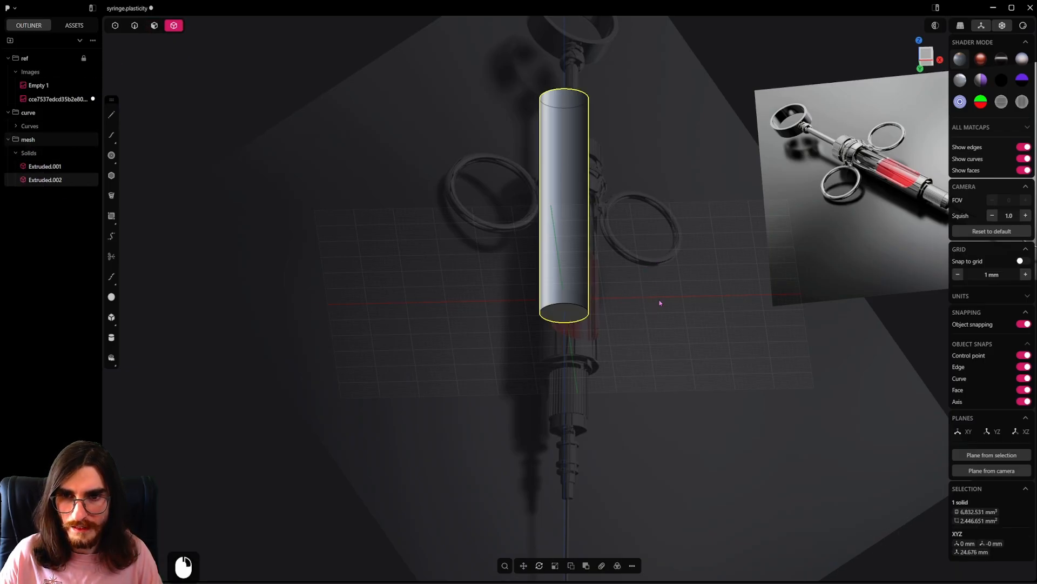
# Step: Push the side face of Extruded.001 outward to match the width of the reference barrel
pyautogui.keyDown('alt'); pyautogui.moveTo(658, 301); pyautogui.dragTo(621, 298, button='middle'); pyautogui.keyUp('alt')
pyautogui.moveTo(573, 278); pyautogui.dragTo(587, 282)
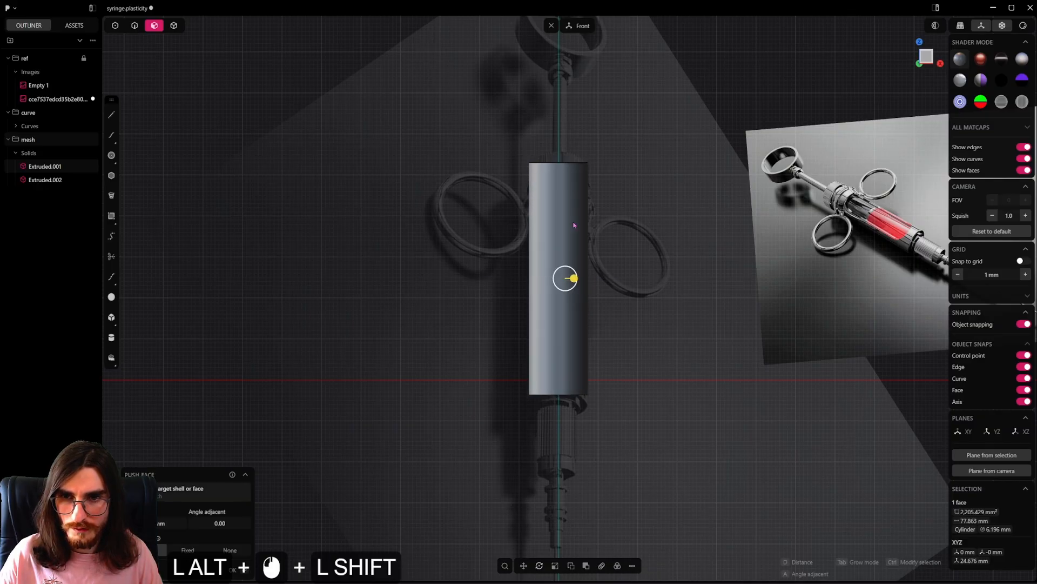
pyautogui.keyDown('alt'); pyautogui.moveTo(588, 282); pyautogui.dragTo(616, 434, button='middle'); pyautogui.keyUp('alt')
# Step: Push both end faces of Extruded.001 outward together until they are about 59.5 mm apart
pyautogui.click(534, 163)
pyautogui.keyDown('alt'); pyautogui.keyDown('shift'); pyautogui.click(573, 375); pyautogui.keyUp('shift'); pyautogui.keyUp('alt')
pyautogui.keyDown('shift'); pyautogui.moveTo(556, 426); pyautogui.dragTo(555, 428); pyautogui.keyUp('shift')
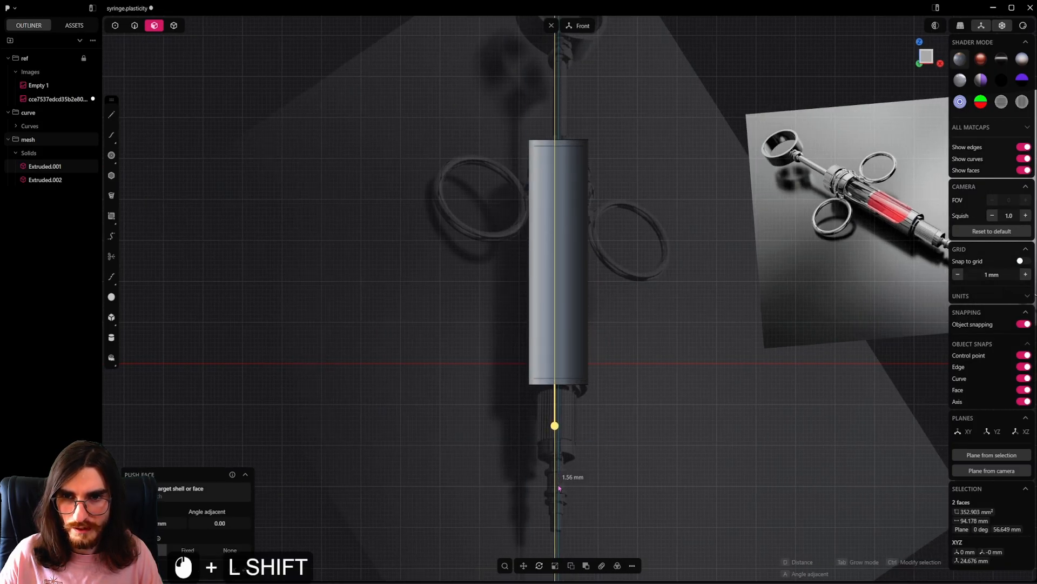
pyautogui.keyDown('shift'); pyautogui.moveTo(559, 484); pyautogui.dragTo(613, 393); pyautogui.keyUp('shift')
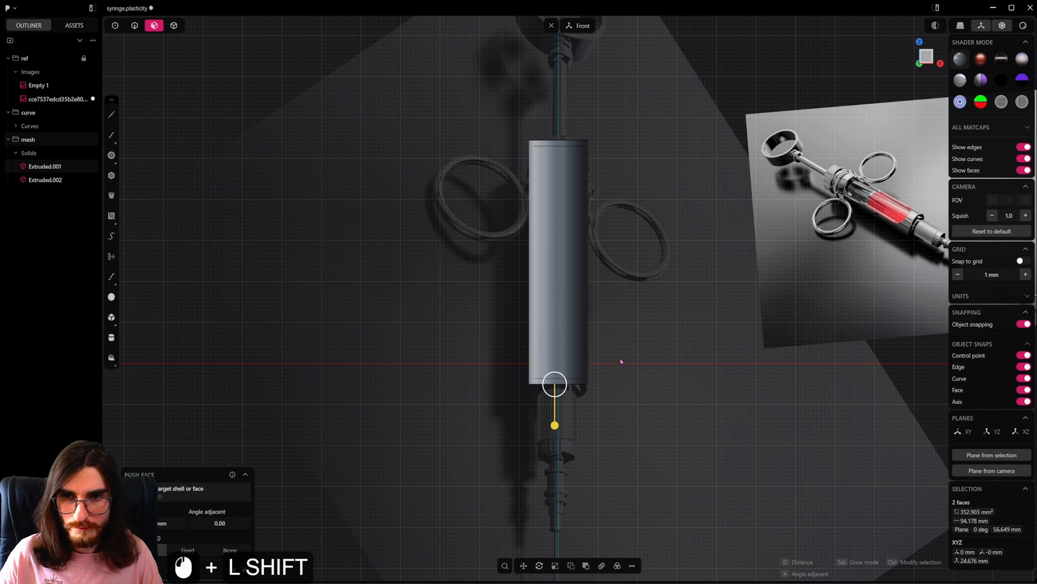
# Step: Inspect the outer cylinder and its inner duplicate, selecting each solid in turn
pyautogui.moveTo(581, 225); pyautogui.dragTo(556, 264, button='middle')
pyautogui.press('4')
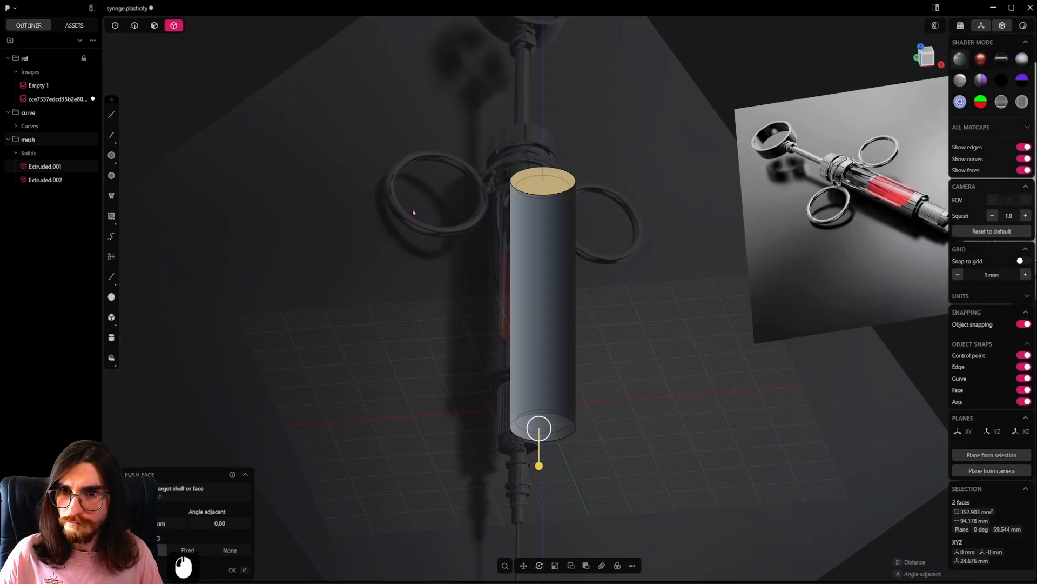
pyautogui.click(556, 265)
pyautogui.scroll(2, 563, 301)
pyautogui.moveTo(562, 301); pyautogui.dragTo(549, 201, button='middle')
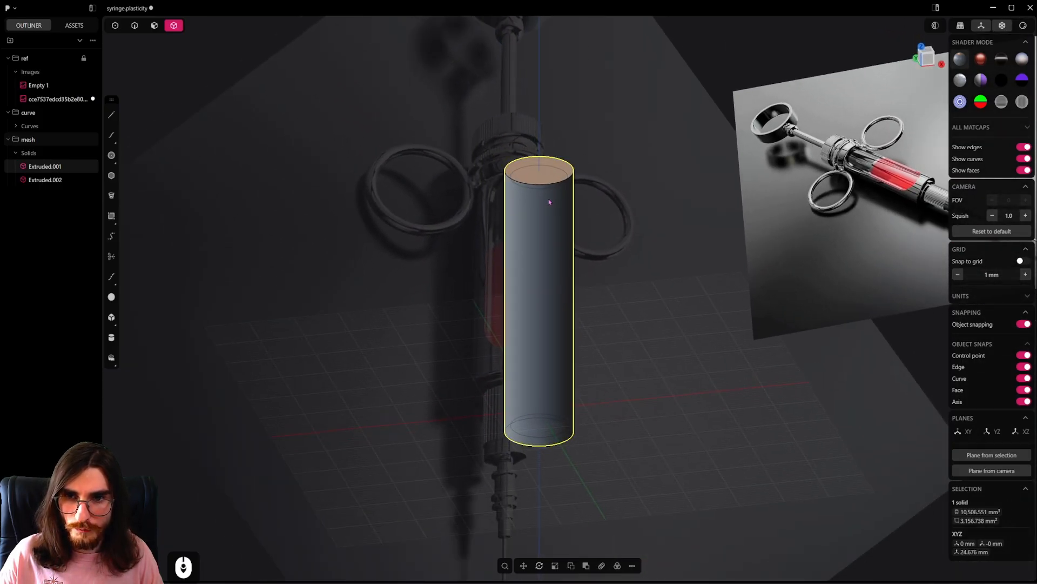
pyautogui.scroll(3, 549, 211)
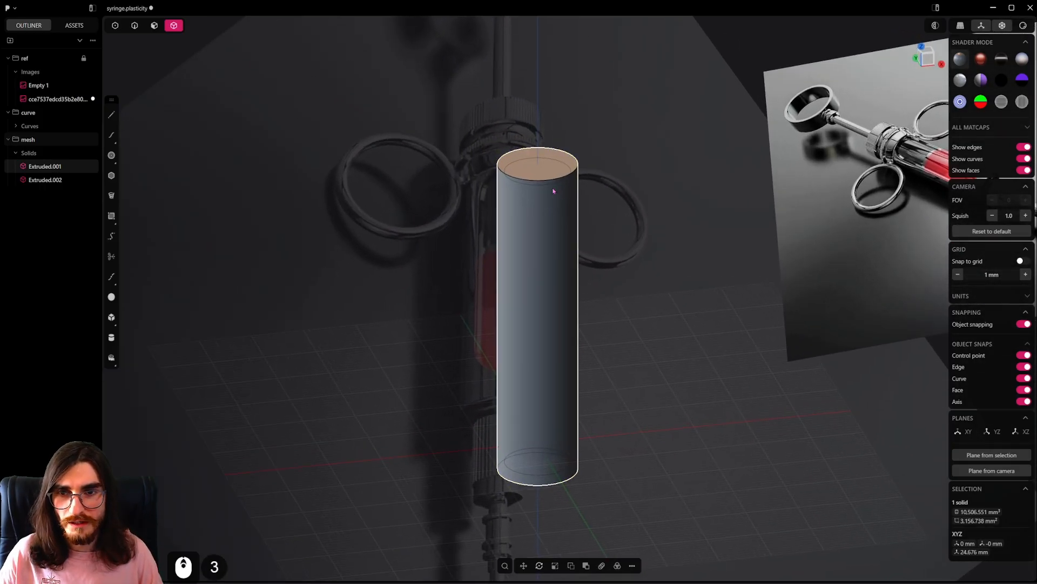
pyautogui.click(46, 180)
pyautogui.moveTo(532, 281); pyautogui.dragTo(481, 269, button='middle')
# Step: Subtract the inner cylinder Extruded.002 from the outer cylinder Extruded.001 with a Boolean difference, keeping the tool body
pyautogui.click(427, 305)
pyautogui.moveTo(427, 306); pyautogui.dragTo(618, 275, button='middle')
pyautogui.click(618, 276)
pyautogui.keyDown('shift'); pyautogui.moveTo(623, 372); pyautogui.dragTo(603, 297, button='middle'); pyautogui.keyUp('shift')
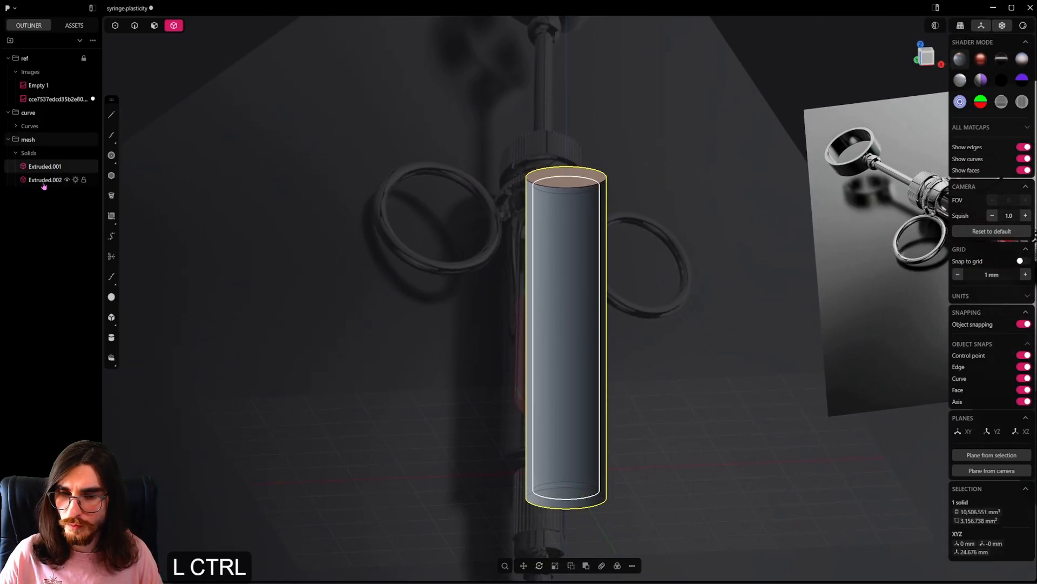
pyautogui.keyDown('ctrl'); pyautogui.click(44, 183); pyautogui.keyUp('ctrl')
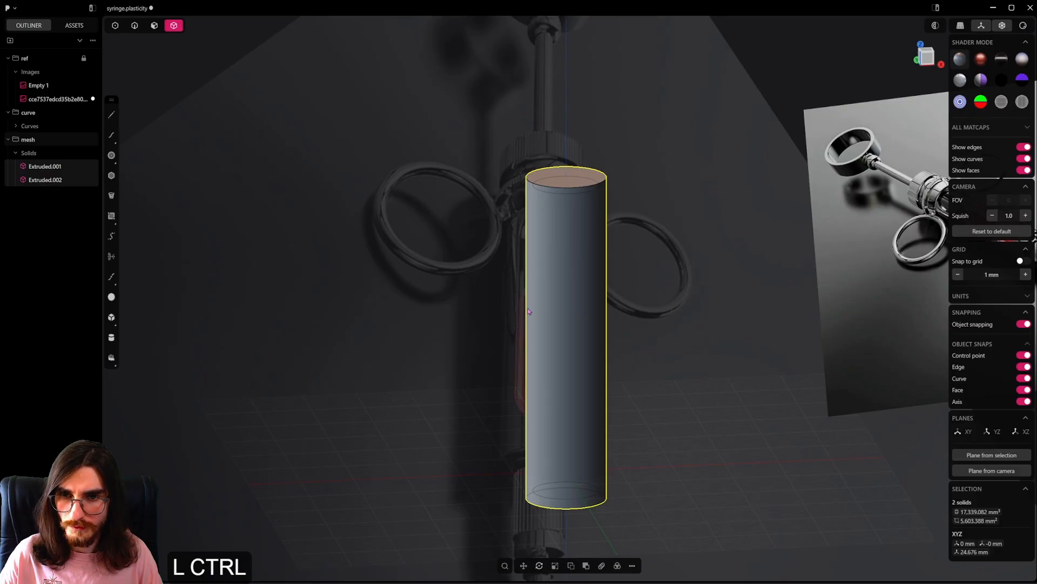
pyautogui.hotkey('ctrl', 'q')
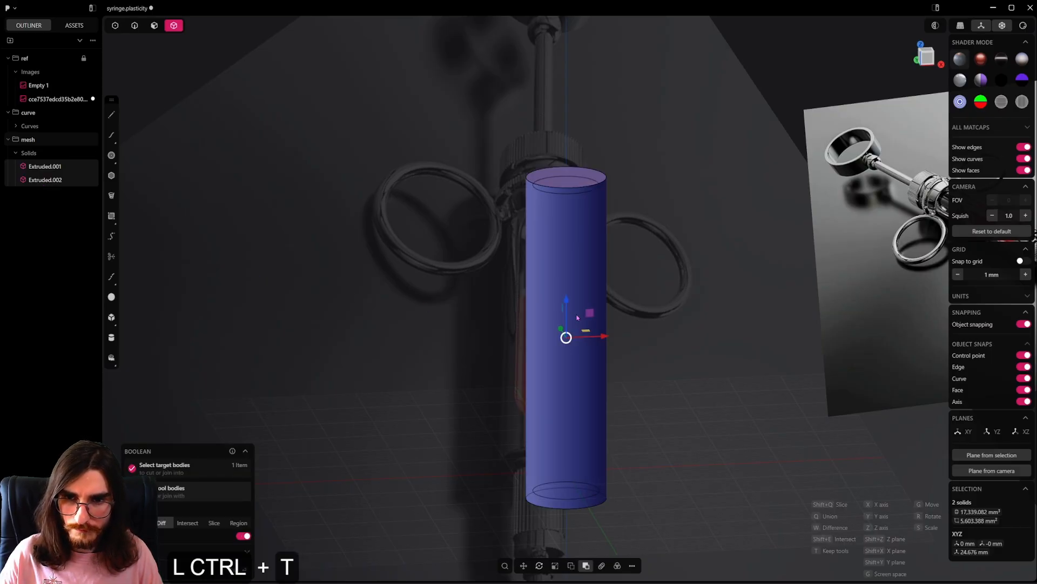
pyautogui.keyDown('ctrl'); pyautogui.click(577, 318); pyautogui.keyUp('ctrl')
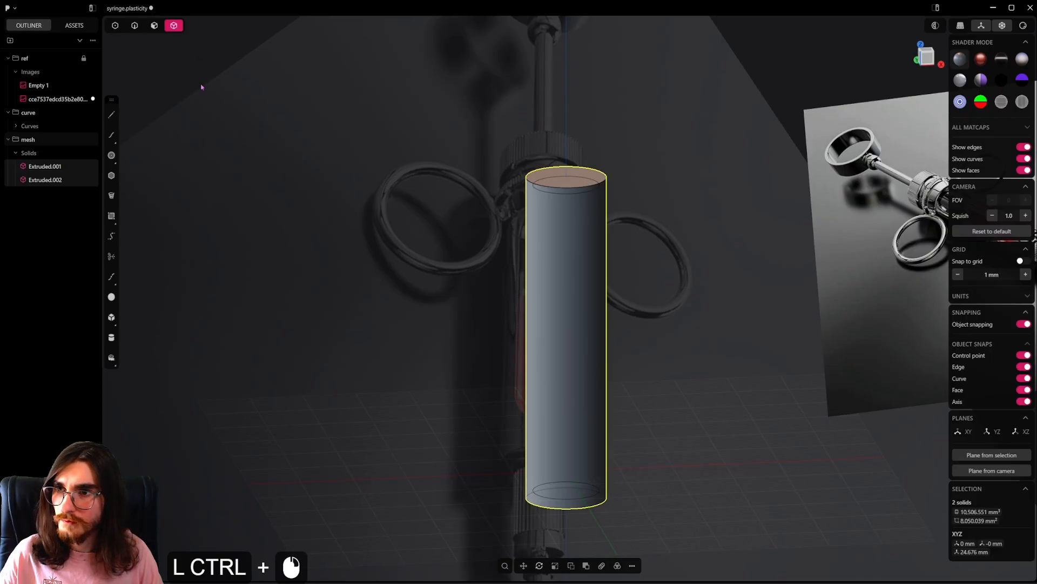
pyautogui.keyDown('ctrl'); pyautogui.click(48, 180); pyautogui.keyUp('ctrl')
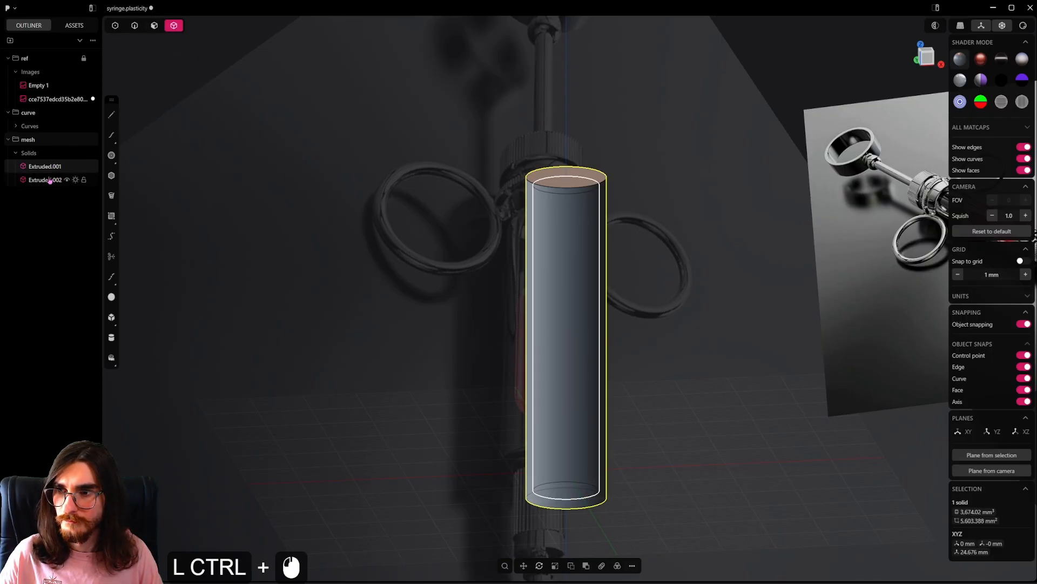
pyautogui.keyDown('ctrl'); pyautogui.click(50, 180); pyautogui.keyUp('ctrl')
# Step: Set the material of the large reference image behind the barrel to display in front of the model and lower its opacity
pyautogui.keyDown('ctrl'); pyautogui.keyDown('alt'); pyautogui.moveTo(674, 357); pyautogui.dragTo(639, 351, button='middle'); pyautogui.keyUp('alt'); pyautogui.keyUp('ctrl')
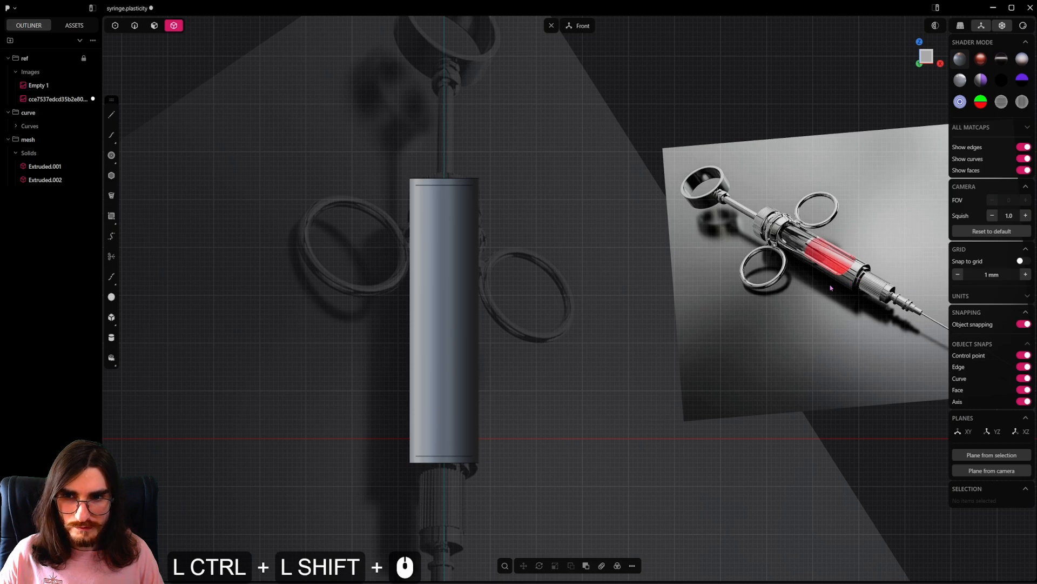
pyautogui.keyDown('ctrl'); pyautogui.keyDown('shift'); pyautogui.moveTo(507, 330); pyautogui.dragTo(556, 304, button='middle'); pyautogui.keyUp('shift'); pyautogui.keyUp('ctrl')
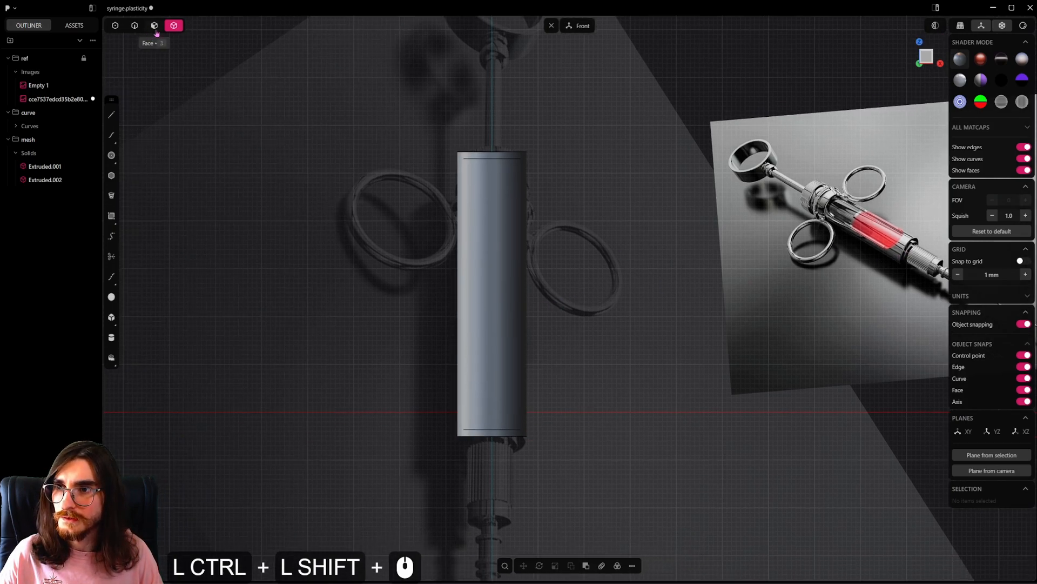
pyautogui.keyDown('ctrl'); pyautogui.scroll(-7, 537, 132); pyautogui.keyUp('ctrl')
pyautogui.keyDown('ctrl'); pyautogui.scroll(-6, 225, 188); pyautogui.keyUp('ctrl')
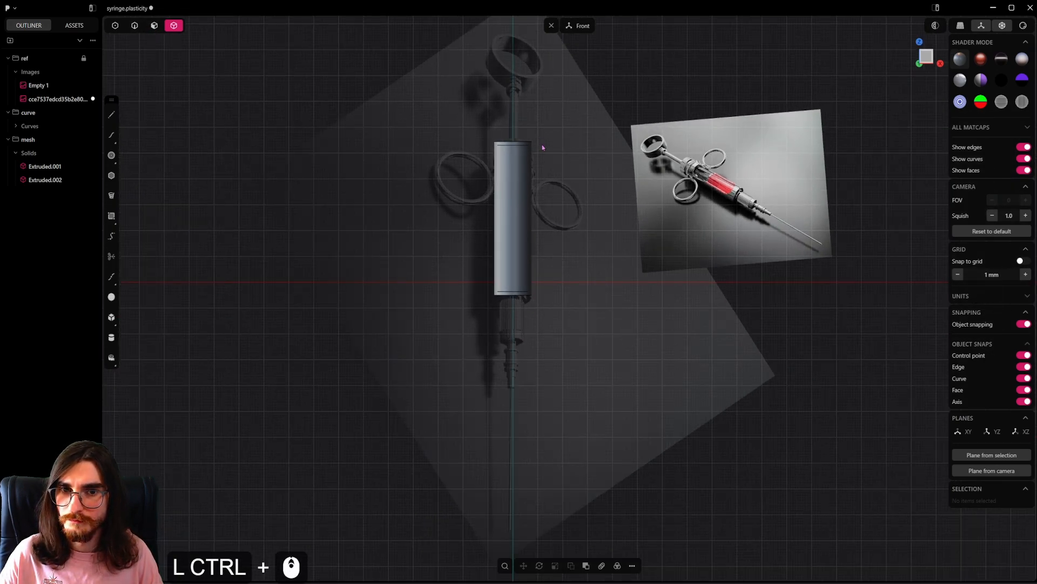
pyautogui.keyDown('ctrl'); pyautogui.moveTo(476, 312); pyautogui.dragTo(475, 327, button='middle'); pyautogui.keyUp('ctrl')
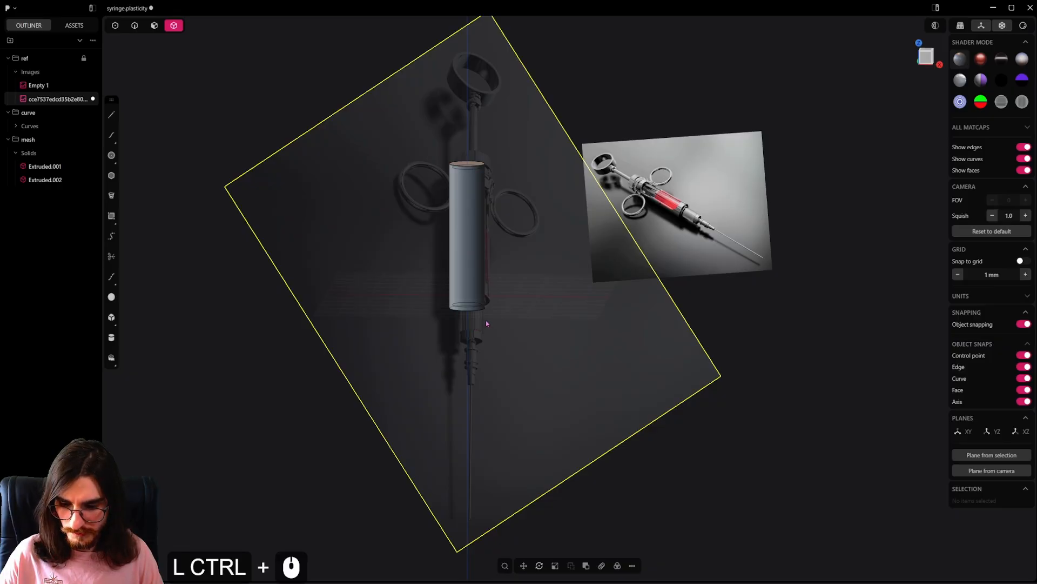
pyautogui.hotkey('ctrl', 'm')
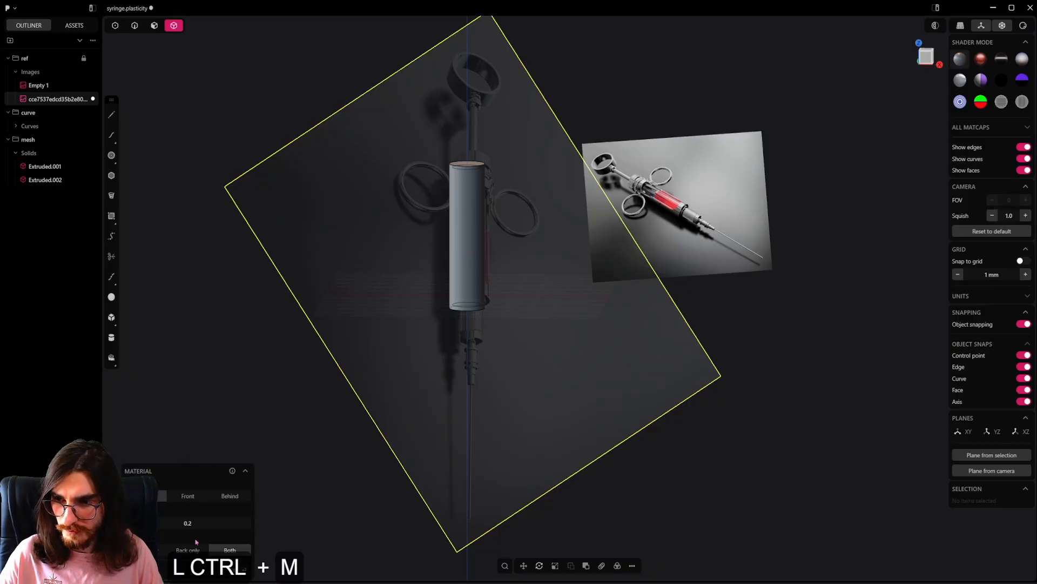
pyautogui.keyDown('ctrl'); pyautogui.click(194, 495); pyautogui.keyUp('ctrl')
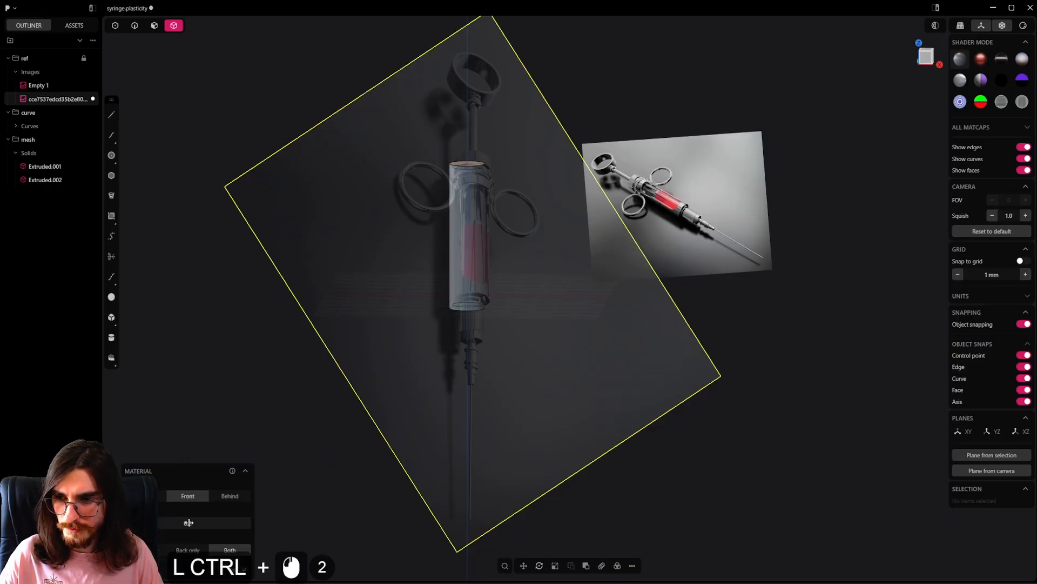
pyautogui.moveTo(188, 522); pyautogui.dragTo(168, 523)
pyautogui.rightClick(359, 482)
# Step: Move the top faces of both cylinders down along Z by about 7.9 mm
pyautogui.scroll(6, 469, 256)
pyautogui.keyDown('alt'); pyautogui.moveTo(546, 281); pyautogui.dragTo(592, 290, button='middle'); pyautogui.keyUp('alt')
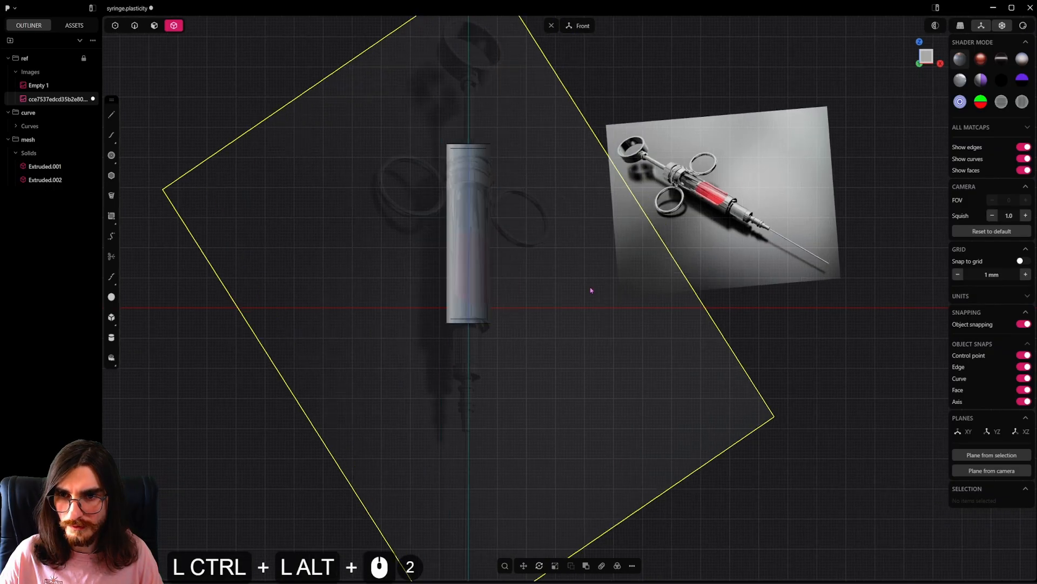
pyautogui.keyDown('shift'); pyautogui.moveTo(491, 232); pyautogui.dragTo(515, 323, button='middle'); pyautogui.keyUp('shift')
pyautogui.scroll(14, 524, 324)
pyautogui.keyDown('shift'); pyautogui.moveTo(528, 405); pyautogui.dragTo(567, 382, button='middle'); pyautogui.keyUp('shift')
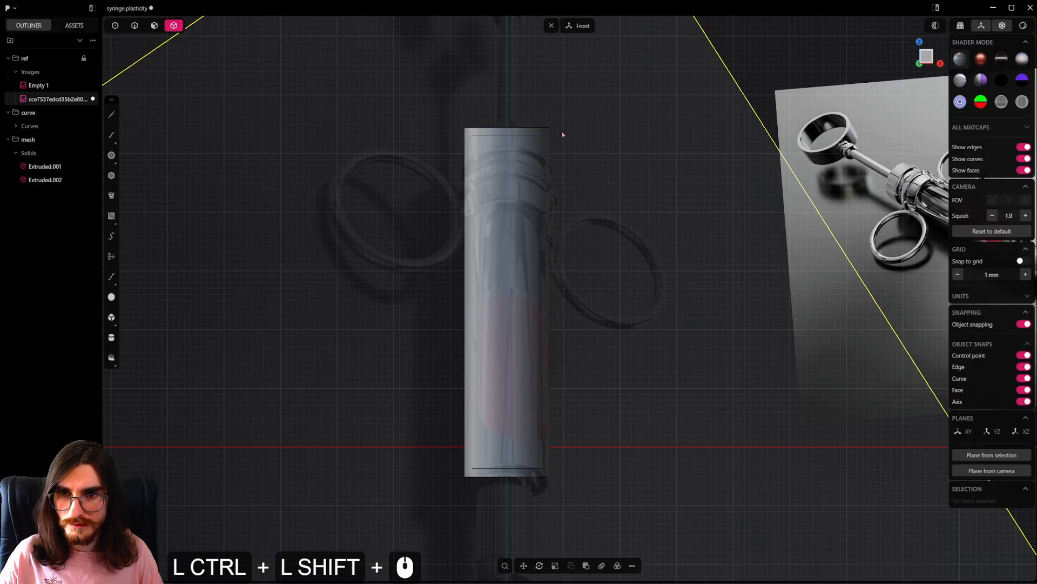
pyautogui.keyDown('ctrl'); pyautogui.scroll(-4, 564, 139); pyautogui.keyUp('ctrl')
pyautogui.keyDown('ctrl'); pyautogui.scroll(3, 564, 140); pyautogui.keyUp('ctrl')
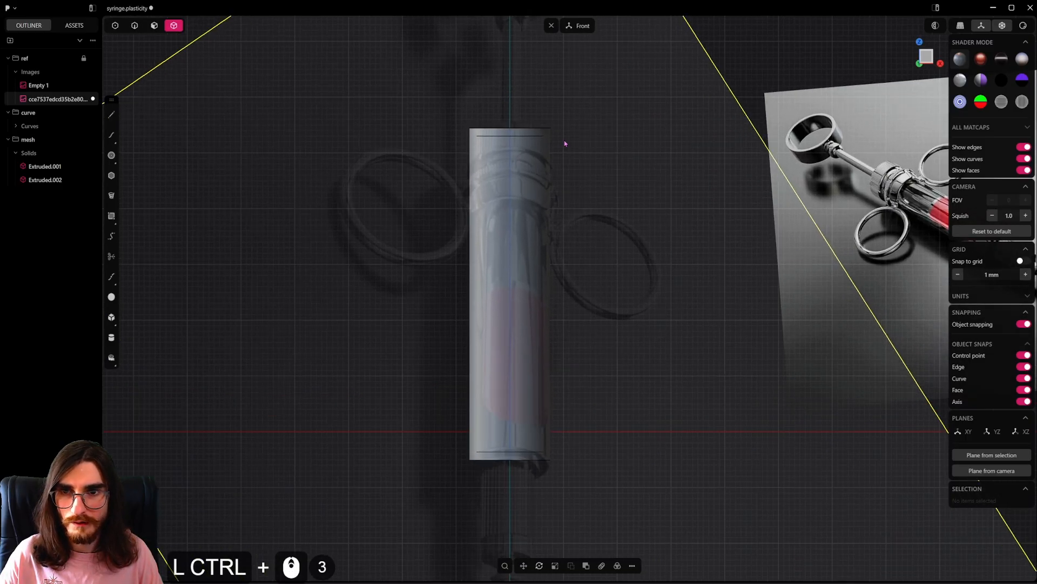
pyautogui.click(631, 71)
pyautogui.moveTo(631, 71); pyautogui.dragTo(460, 114)
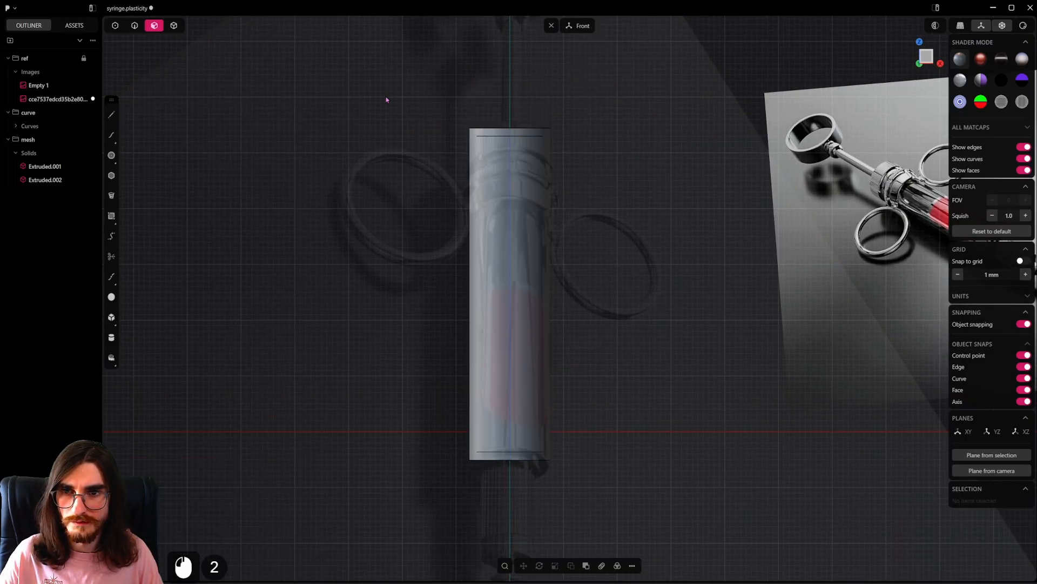
pyautogui.moveTo(646, 154); pyautogui.dragTo(646, 154)
pyautogui.press('g')
pyautogui.press('z')
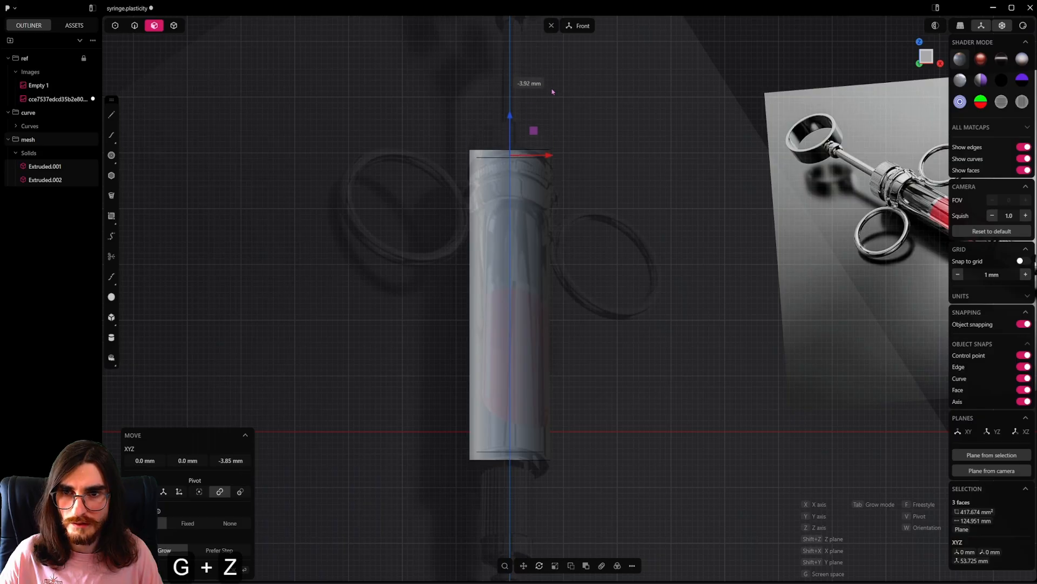
pyautogui.keyDown('shift'); pyautogui.rightClick(595, 234); pyautogui.keyUp('shift')
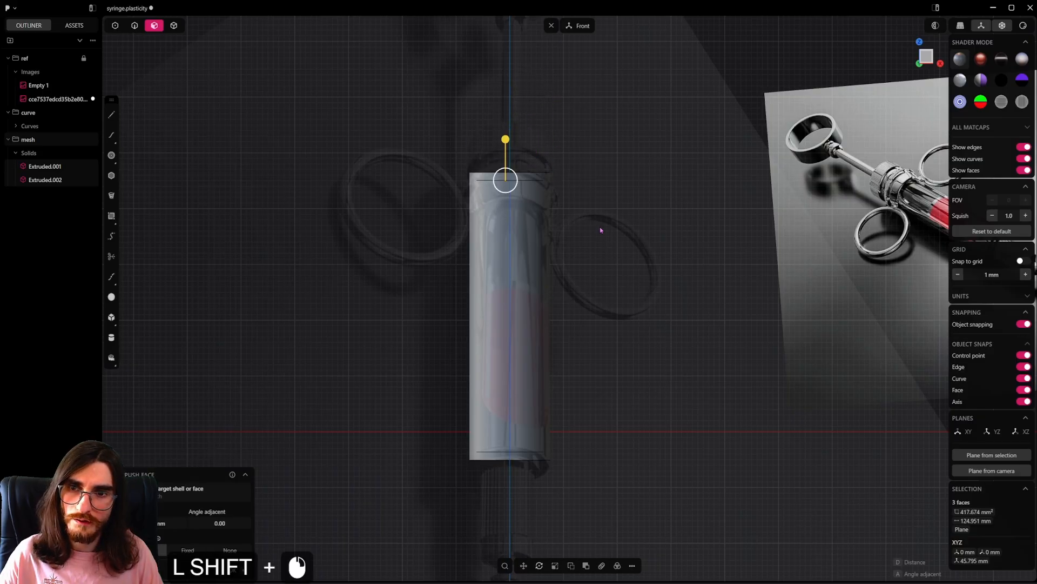
pyautogui.click(592, 270)
pyautogui.moveTo(593, 273); pyautogui.dragTo(389, 241, button='middle')
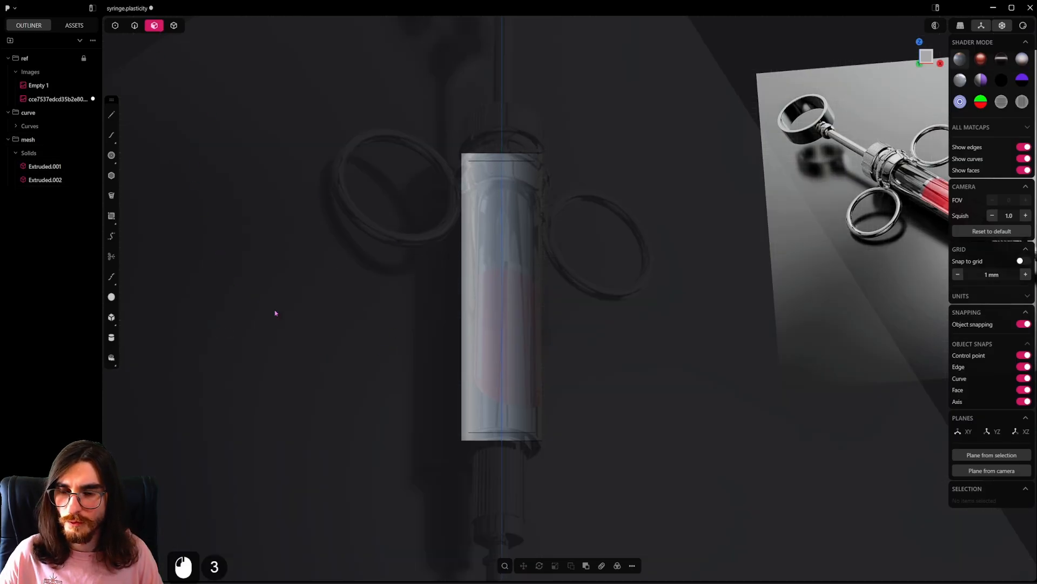
pyautogui.click(511, 297)
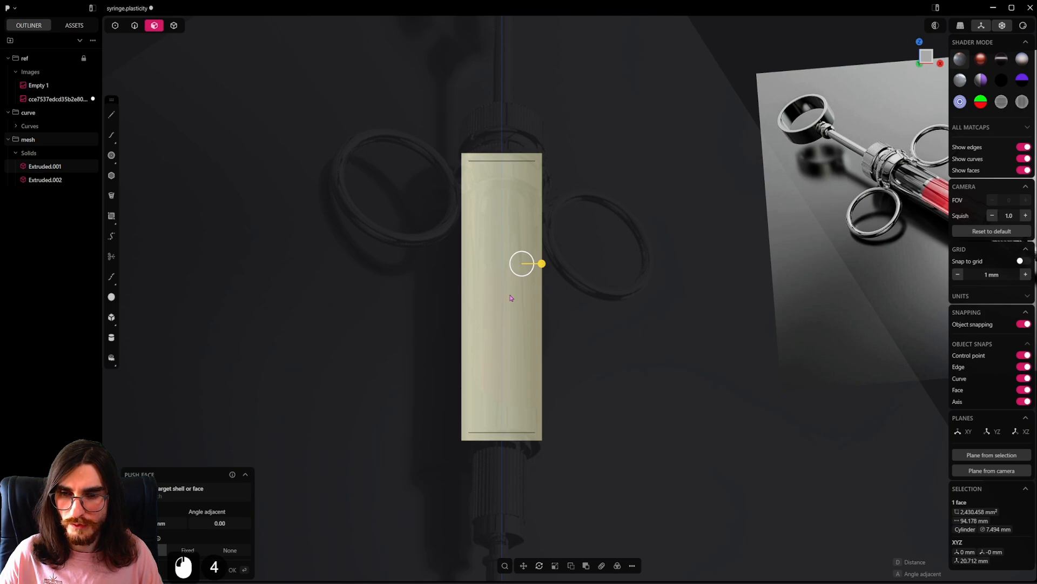
pyautogui.hotkey('shift', 'space')
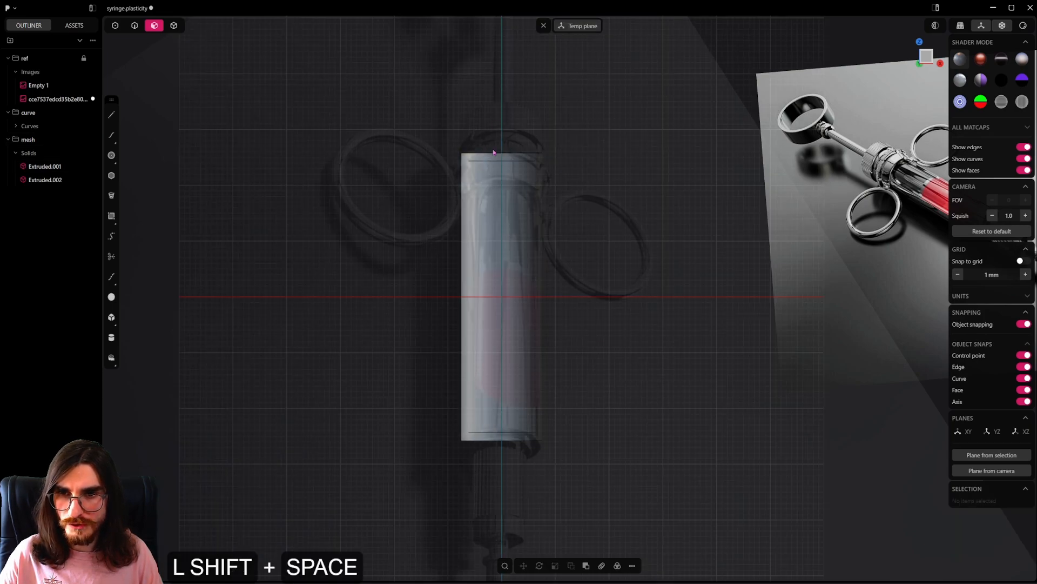
pyautogui.moveTo(508, 276); pyautogui.dragTo(688, 282, button='middle')
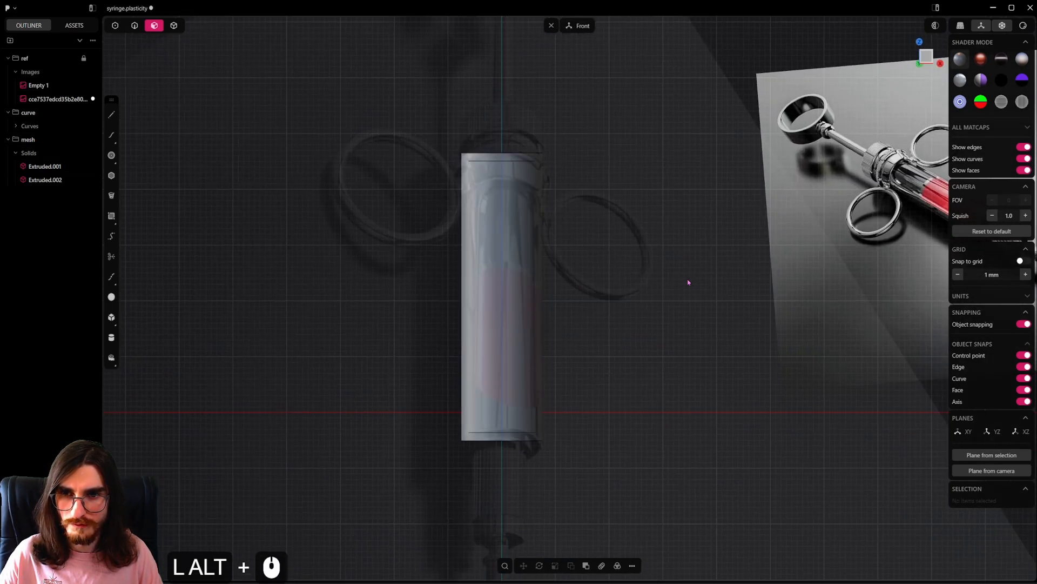
# Step: Draw a centered rectangle about 11.4 mm wide and 30.3 mm high on the vertical axis below the barrel in front view
pyautogui.click(112, 217)
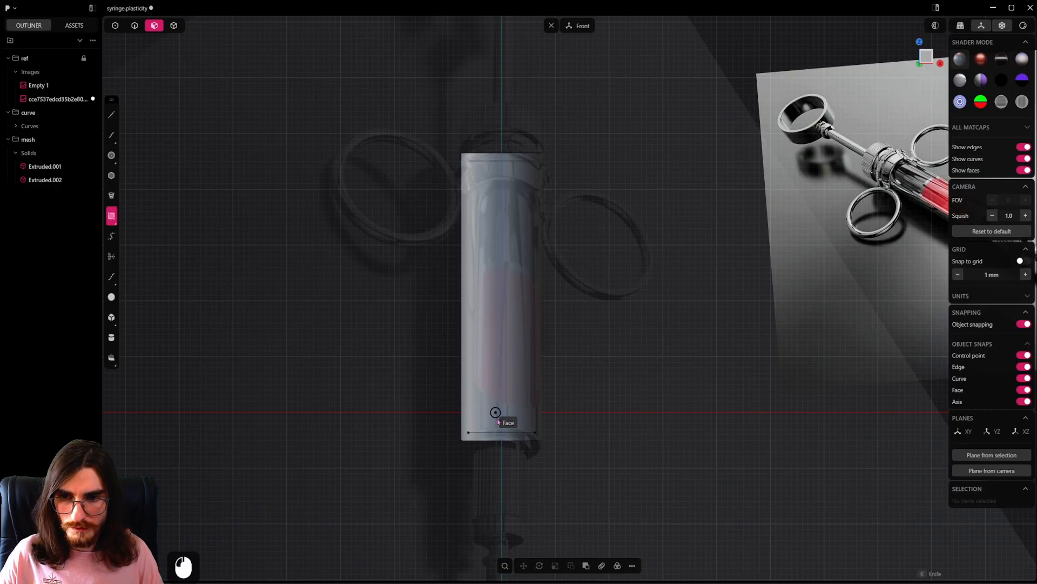
pyautogui.keyDown('shift'); pyautogui.moveTo(502, 297); pyautogui.dragTo(497, 409, button='middle'); pyautogui.keyUp('shift')
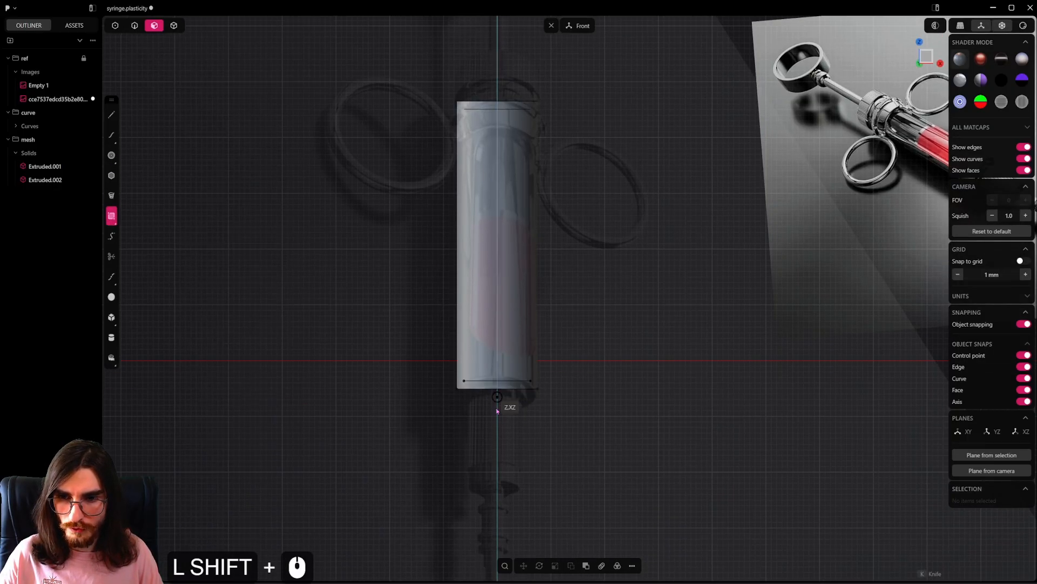
pyautogui.moveTo(496, 465); pyautogui.dragTo(543, 538)
pyautogui.press('c')
pyautogui.scroll(-6, 540, 532)
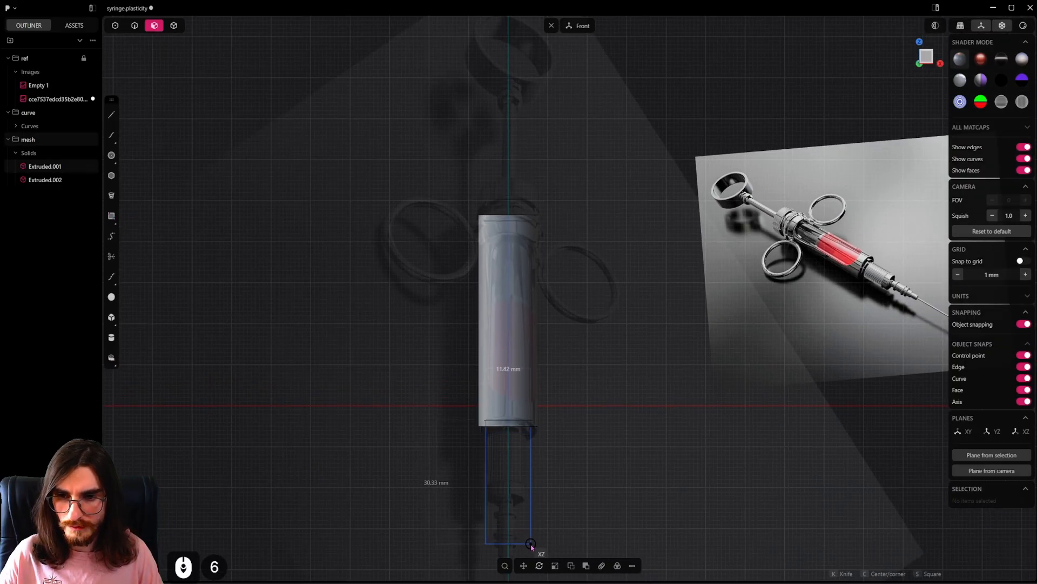
pyautogui.click(531, 544)
# Step: Move the rectangle up along Z by about 41.4 mm so it lies over the barrel
pyautogui.press('g')
pyautogui.press('z')
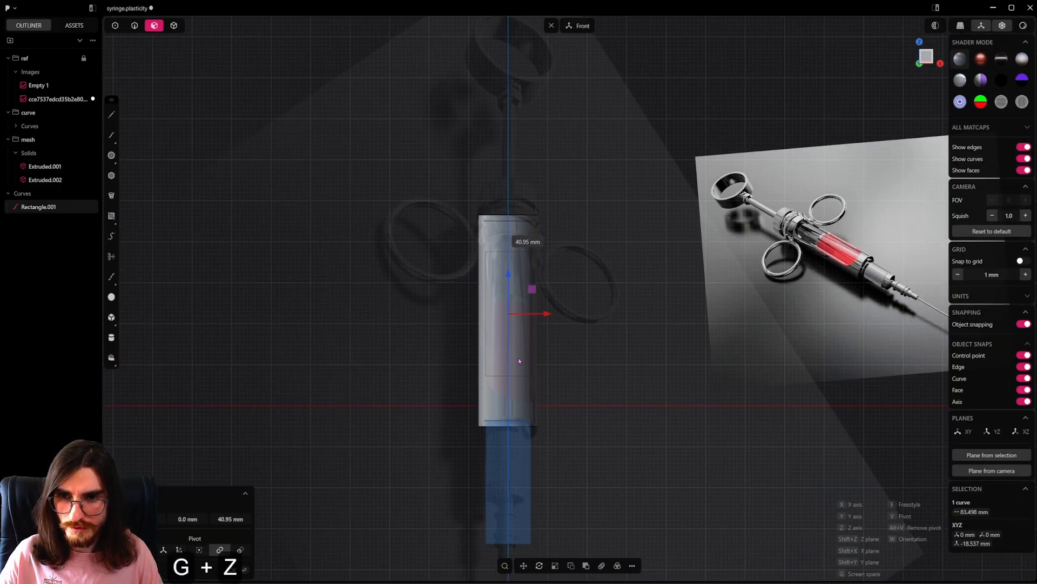
pyautogui.click(567, 331)
# Step: Scale the rectangle by about 1.024 along Z and narrow it along X to about 10 mm wide
pyautogui.scroll(4, 563, 284)
pyautogui.press('s')
pyautogui.press('z')
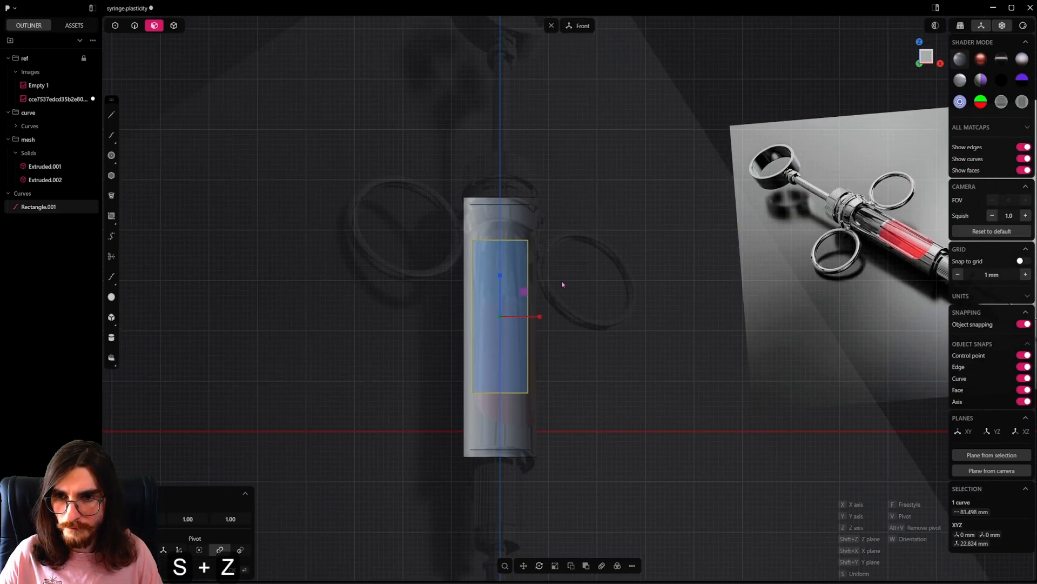
pyautogui.click(565, 284)
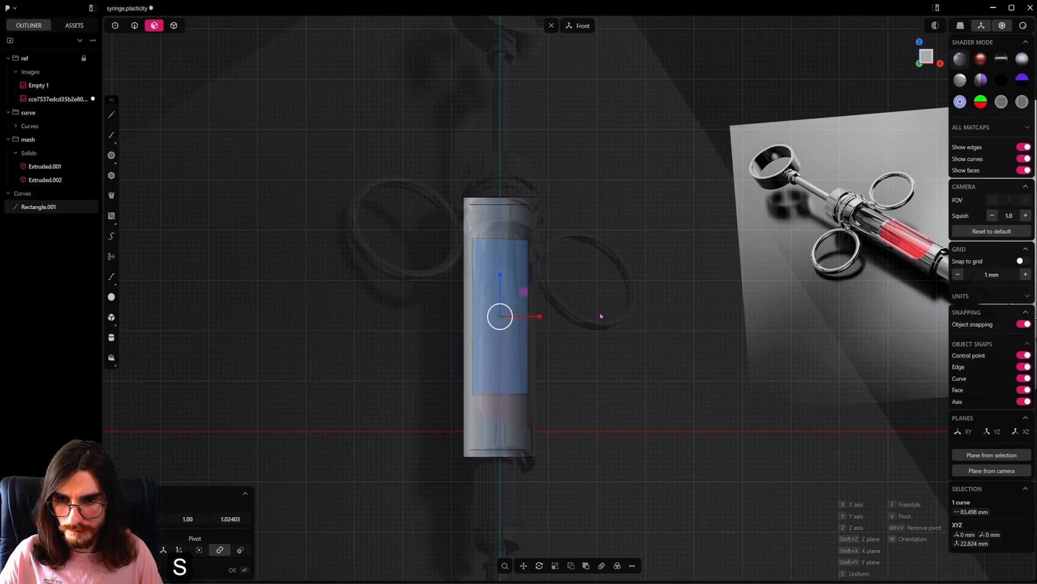
pyautogui.press('x')
pyautogui.click(588, 311)
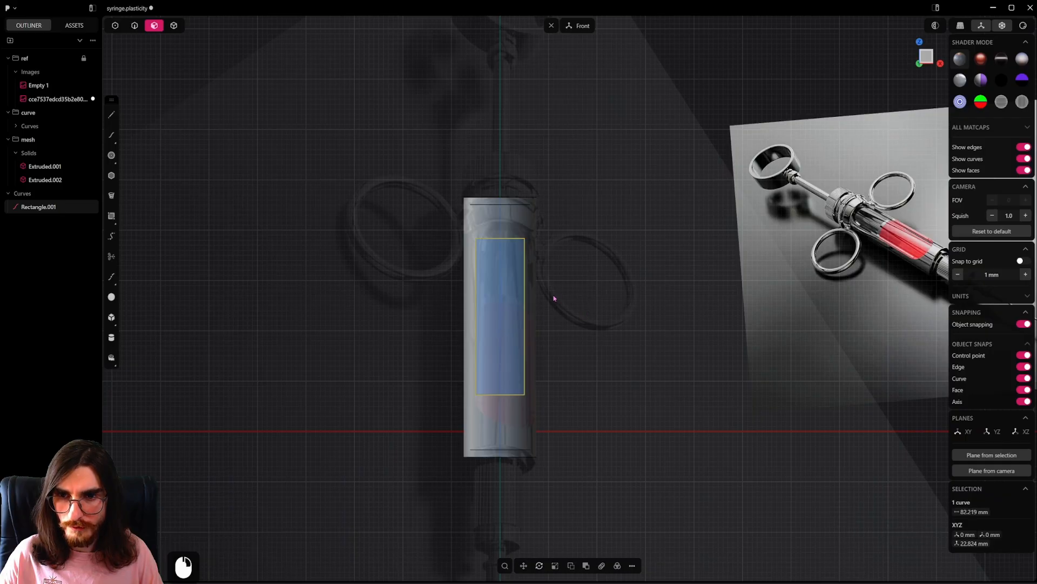
# Step: Cap the rectangle's top edge with a center-point half-circle arc of about 5.03 mm radius, centered on the edge's midpoint
pyautogui.keyDown('shift'); pyautogui.moveTo(551, 297); pyautogui.dragTo(593, 313, button='middle'); pyautogui.keyUp('shift')
pyautogui.click(111, 155)
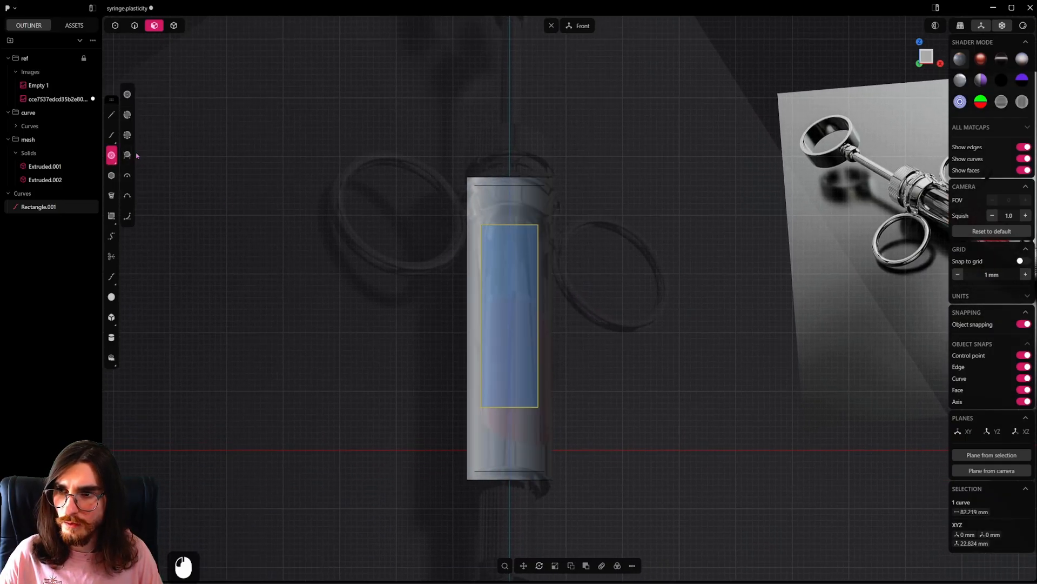
pyautogui.click(130, 174)
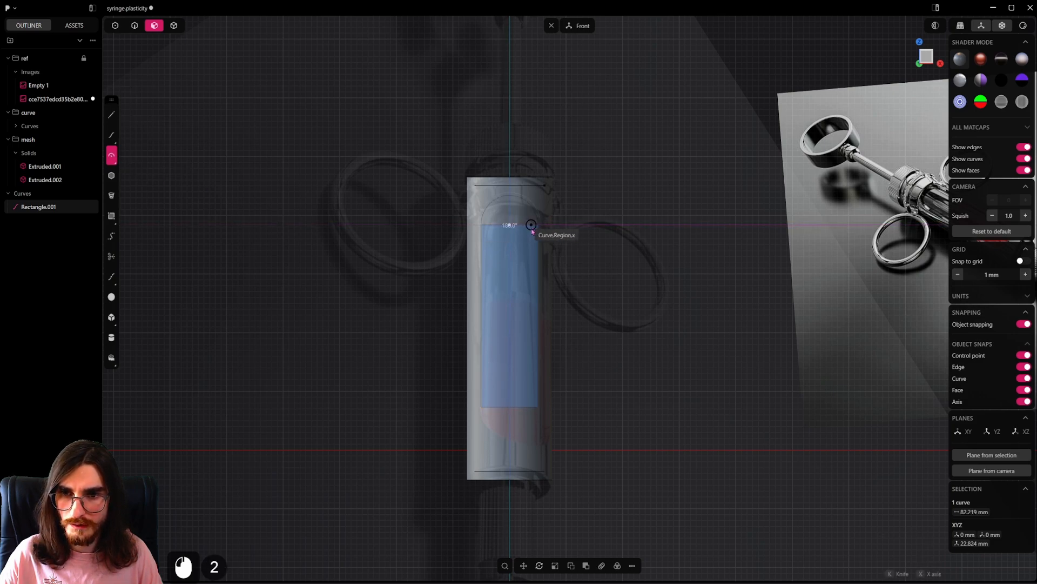
pyautogui.click(538, 225)
# Step: Cap the rectangle's bottom edge with a center-point half-circle arc between its two corners, centered on the edge's midpoint
pyautogui.keyDown('shift'); pyautogui.moveTo(527, 283); pyautogui.dragTo(514, 229, button='middle'); pyautogui.keyUp('shift')
pyautogui.click(112, 156)
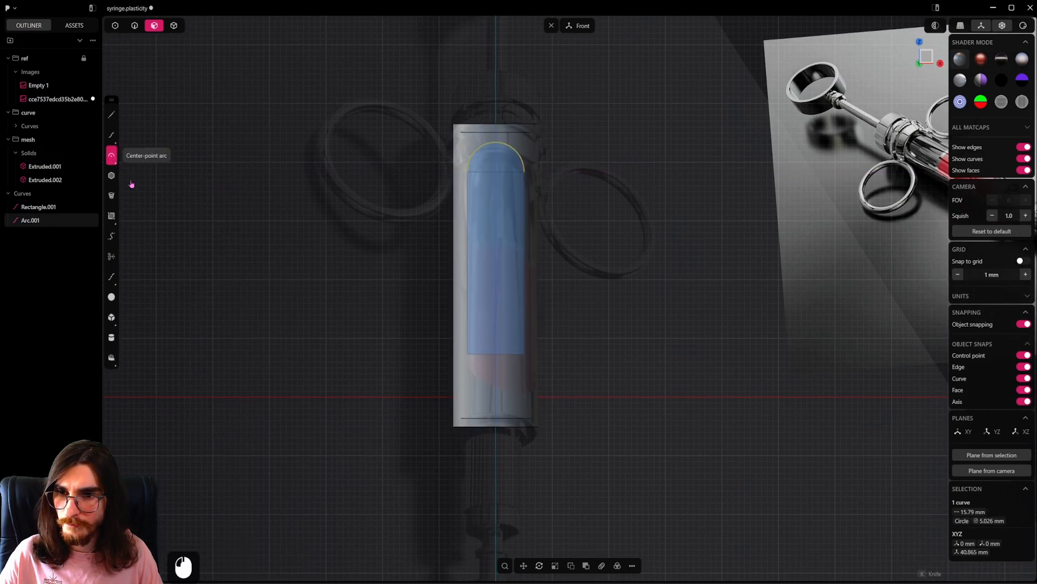
pyautogui.click(494, 356)
pyautogui.click(466, 355)
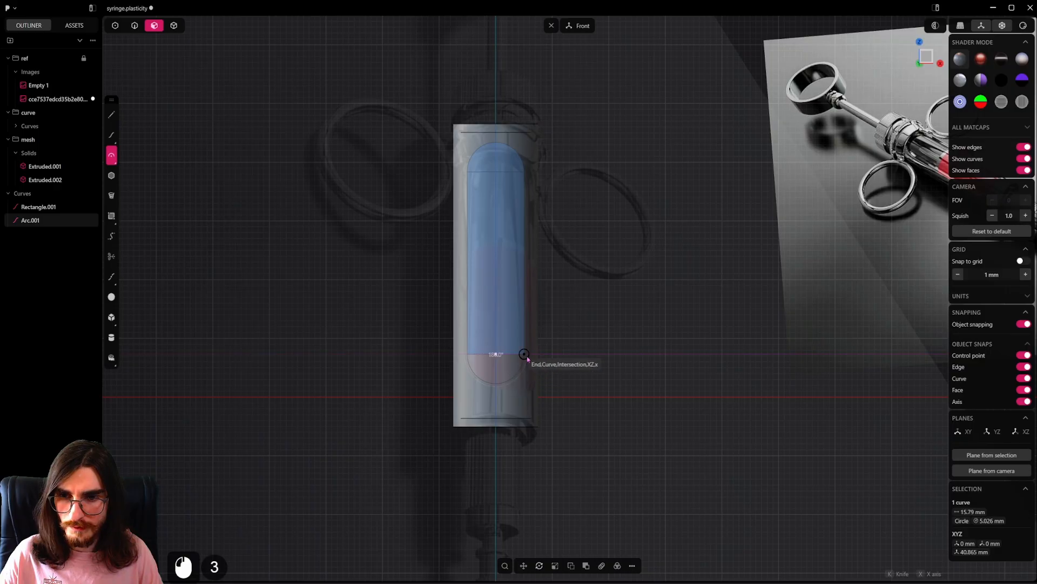
pyautogui.click(525, 356)
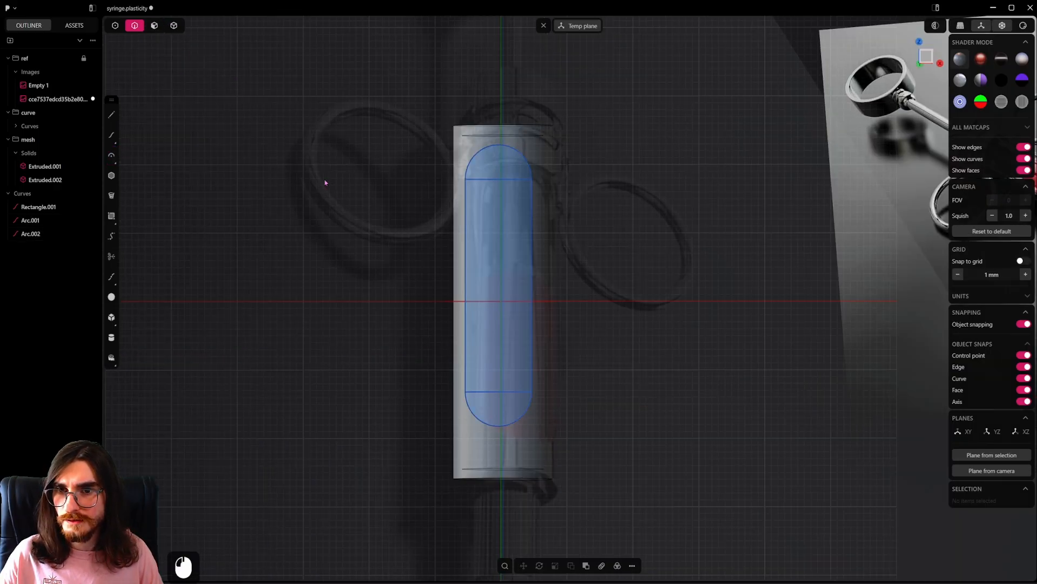
# Step: Duplicate the outline of the three slot profile regions as one closed curve and delete the original rectangle and two arcs
pyautogui.moveTo(326, 183); pyautogui.dragTo(424, 246, button='middle')
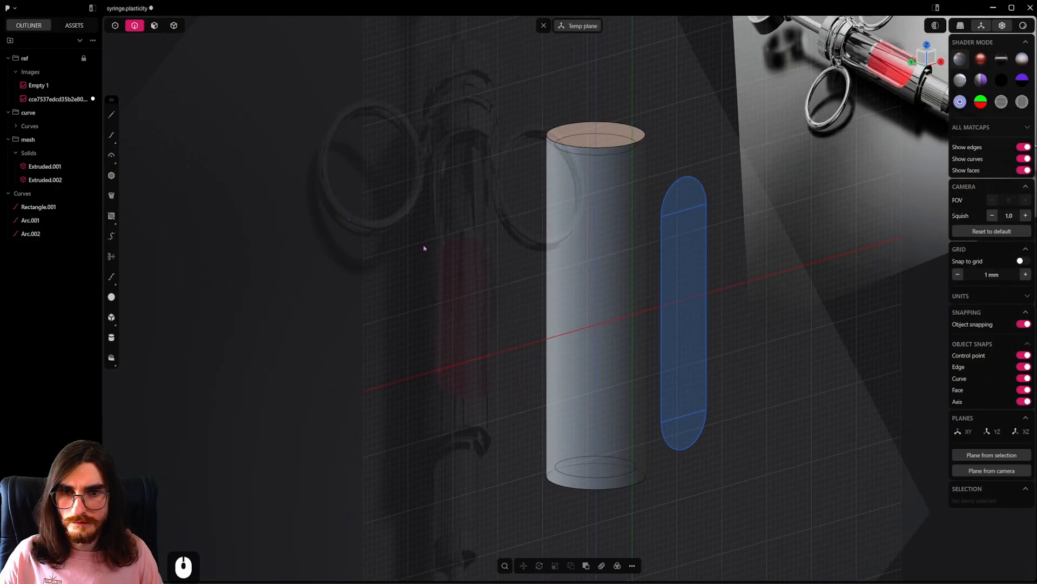
pyautogui.click(159, 24)
pyautogui.click(676, 199)
pyautogui.keyDown('shift'); pyautogui.click(677, 250); pyautogui.keyUp('shift')
pyautogui.keyDown('shift'); pyautogui.click(687, 432); pyautogui.keyUp('shift')
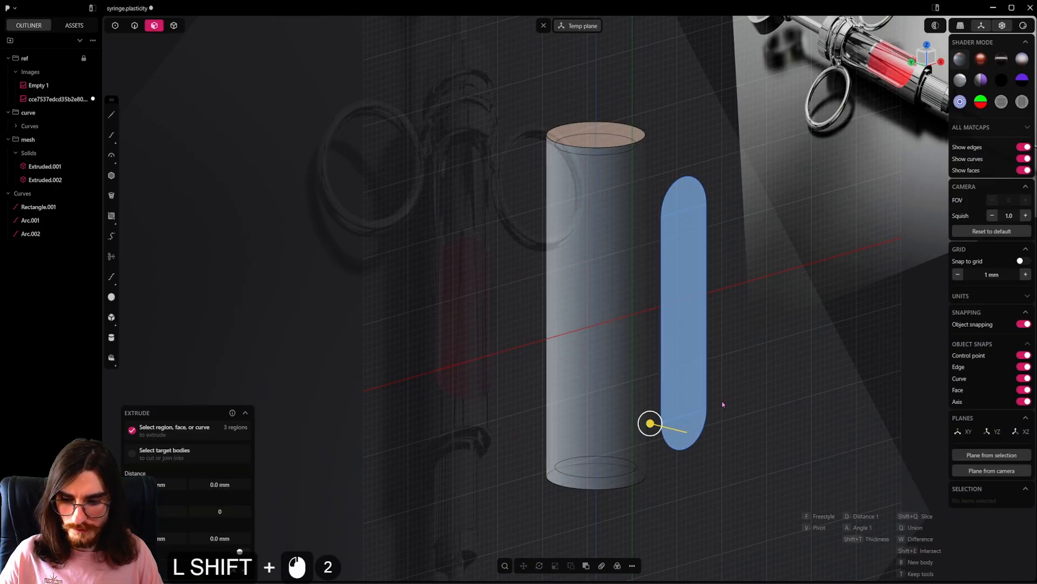
pyautogui.hotkey('shift', 'd')
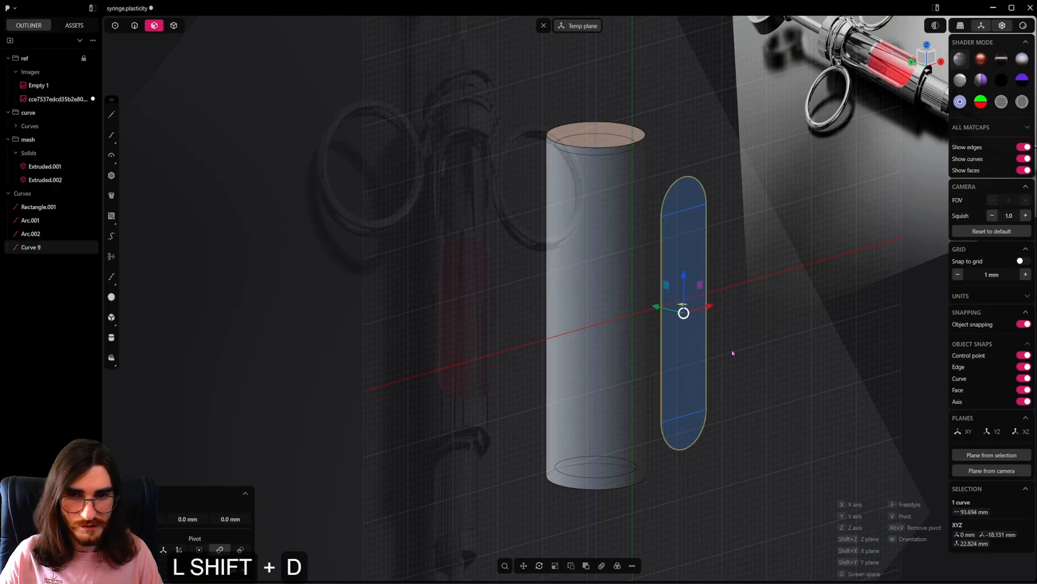
pyautogui.click(760, 332)
pyautogui.click(41, 234)
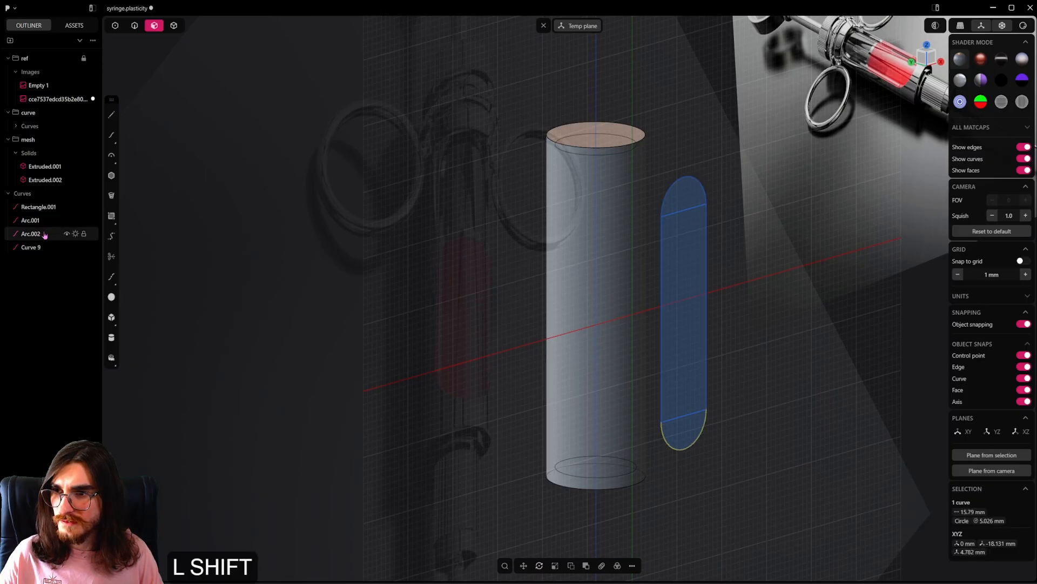
pyautogui.keyDown('shift'); pyautogui.click(32, 210); pyautogui.keyUp('shift')
pyautogui.press('x')
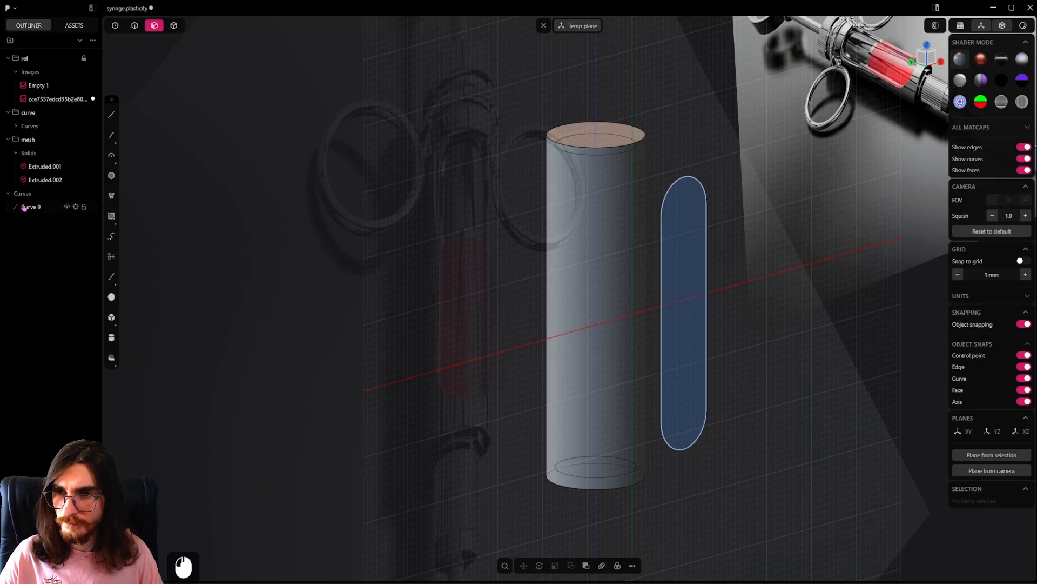
# Step: Imprint the slot curve onto the outer cylinder from the front view, then store the curve in the curve group and hide that group
pyautogui.click(25, 208)
pyautogui.keyDown('alt'); pyautogui.moveTo(537, 294); pyautogui.dragTo(383, 301, button='middle'); pyautogui.keyUp('alt')
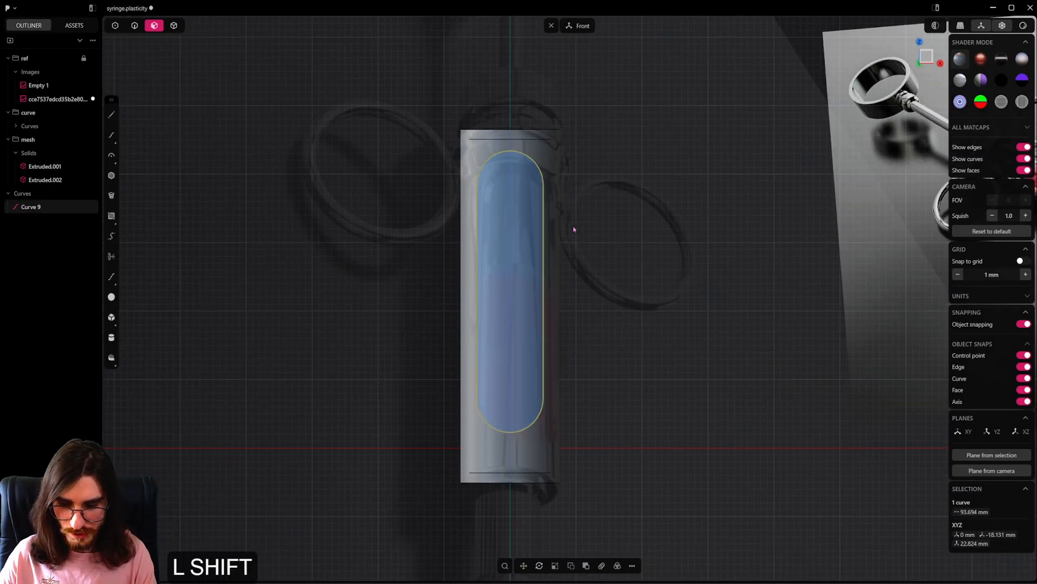
pyautogui.hotkey('shift', 'i')
pyautogui.click(562, 174)
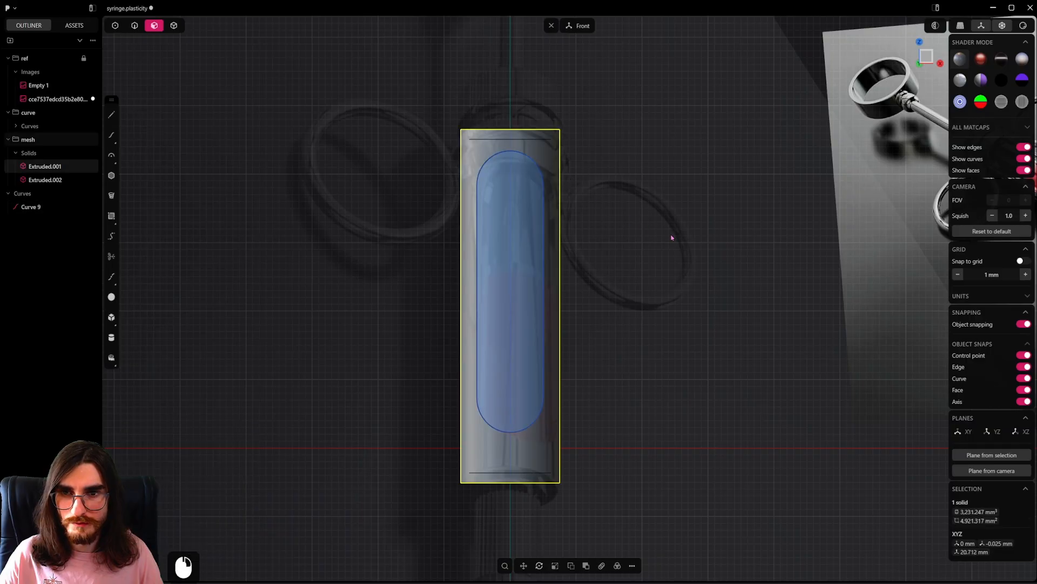
pyautogui.moveTo(32, 207); pyautogui.dragTo(29, 113)
pyautogui.click(75, 113)
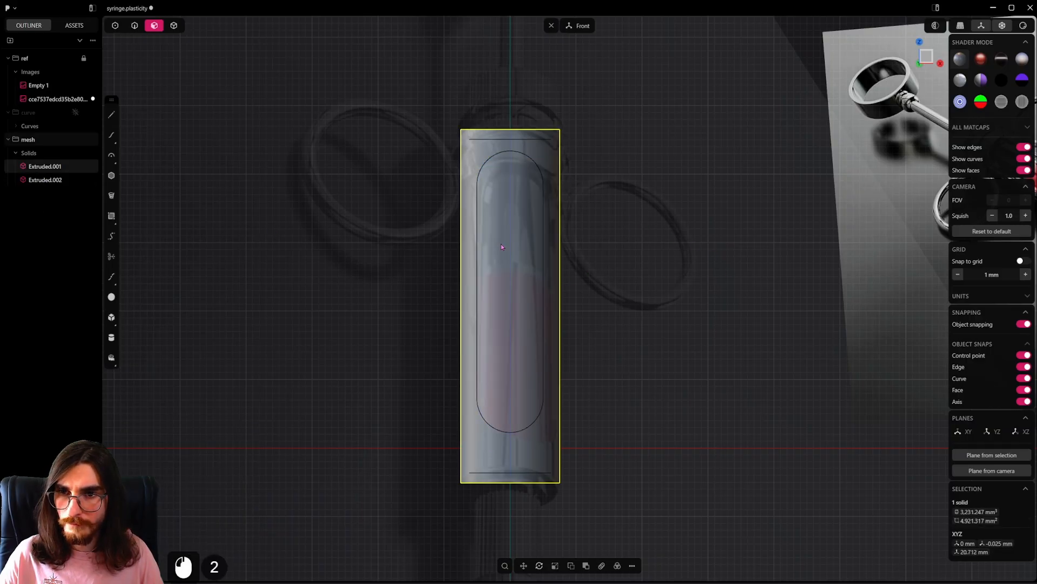
# Step: Extrude the imprinted slot face inward through the outer shell as a cut, with an extrusion angle tapering the slot walls
pyautogui.click(501, 244)
pyautogui.scroll(7, 505, 265)
pyautogui.moveTo(504, 274); pyautogui.dragTo(542, 319, button='middle')
pyautogui.scroll(4, 542, 319)
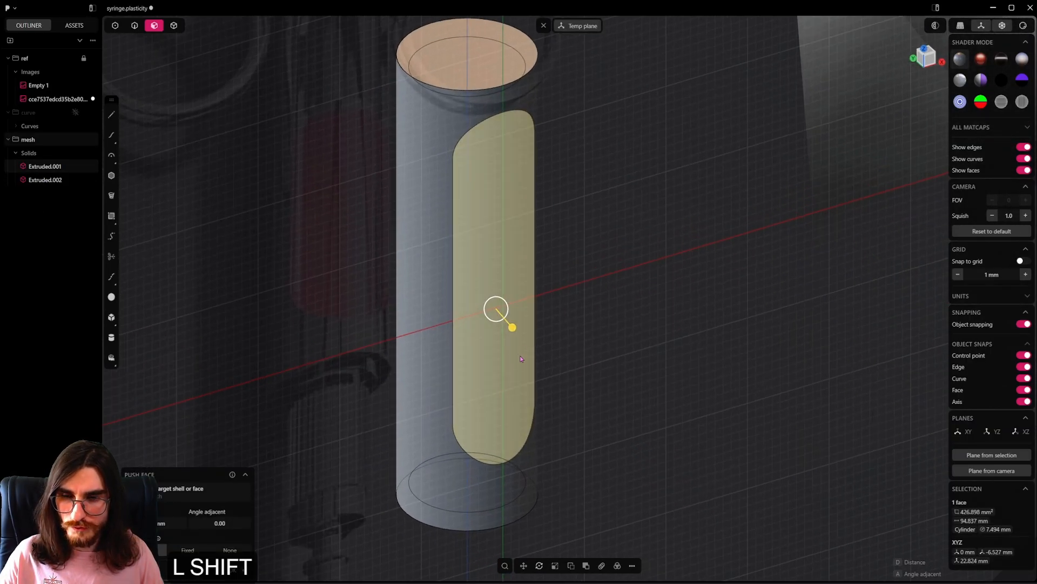
pyautogui.keyDown('shift'); pyautogui.moveTo(520, 355); pyautogui.dragTo(536, 374, button='middle'); pyautogui.keyUp('shift')
pyautogui.click(544, 27)
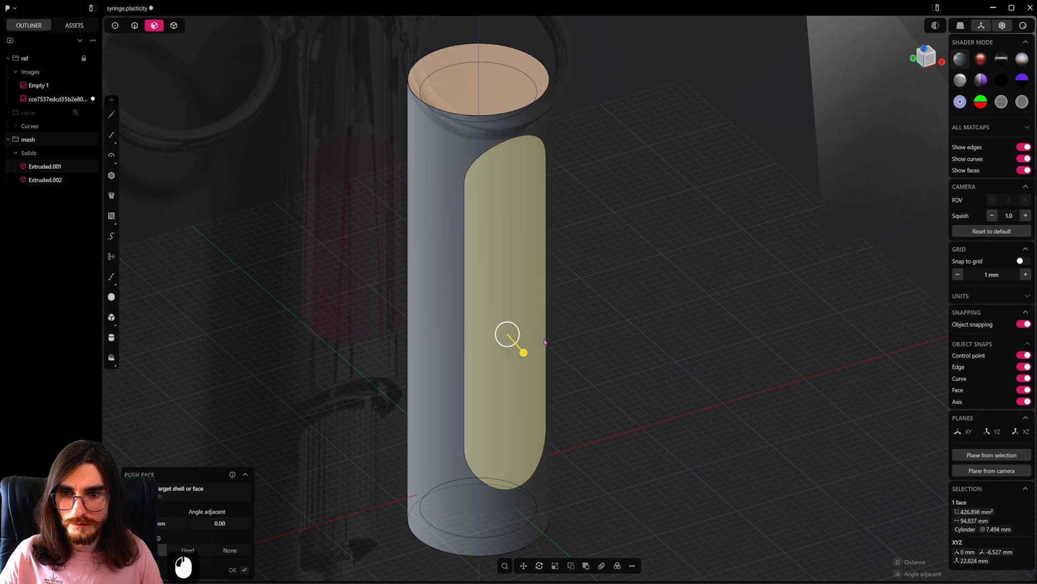
pyautogui.press('e')
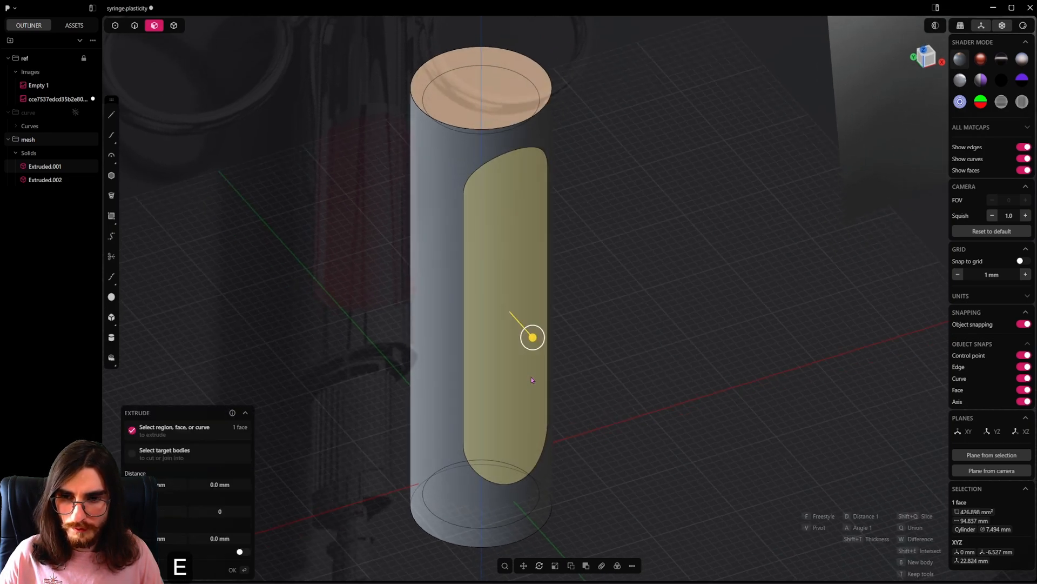
pyautogui.keyDown('shift'); pyautogui.moveTo(531, 335); pyautogui.dragTo(445, 248); pyautogui.keyUp('shift')
pyautogui.scroll(2, 504, 359)
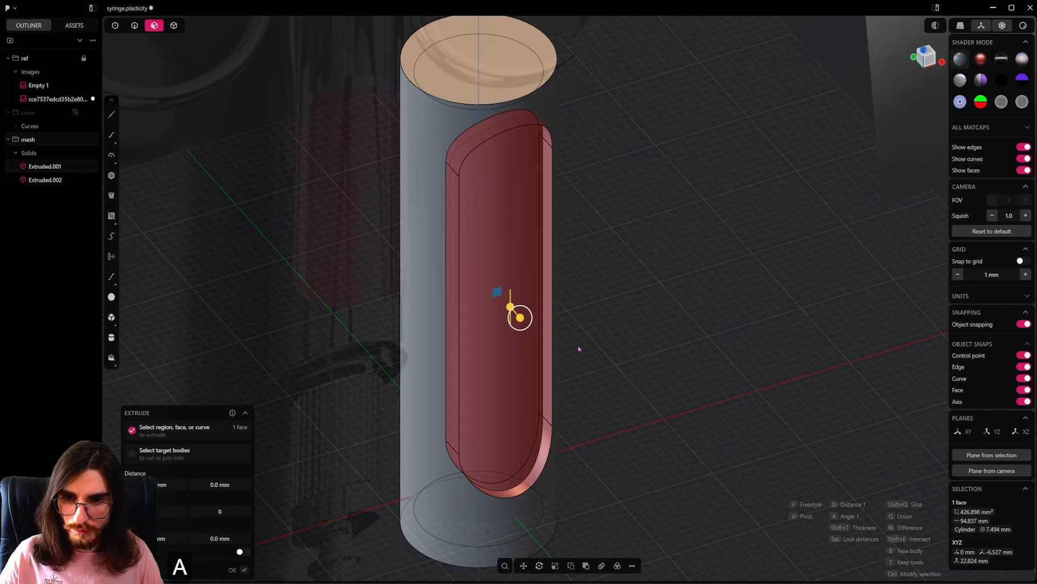
pyautogui.press('a')
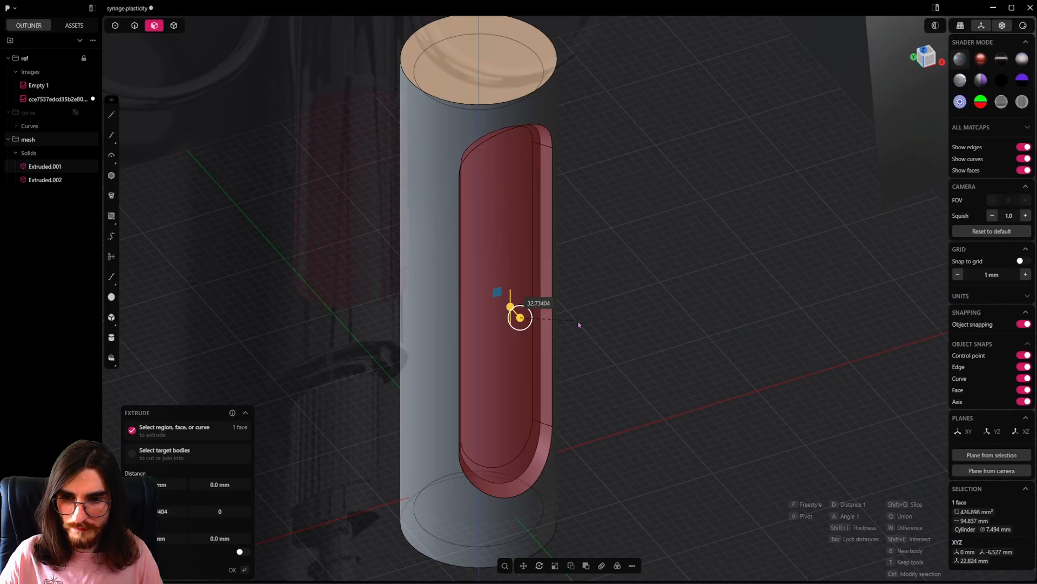
pyautogui.click(579, 329)
pyautogui.scroll(-7, 579, 329)
pyautogui.click(607, 359)
# Step: Push the outer shell's cylindrical face inward to a radius of about 6.97 mm and save the file
pyautogui.moveTo(606, 359); pyautogui.dragTo(532, 292, button='middle')
pyautogui.keyDown('shift'); pyautogui.moveTo(495, 240); pyautogui.dragTo(581, 398, button='middle'); pyautogui.keyUp('shift')
pyautogui.scroll(-2, 582, 398)
pyautogui.moveTo(540, 324); pyautogui.dragTo(600, 290, button='middle')
pyautogui.moveTo(659, 306); pyautogui.dragTo(427, 296, button='middle')
pyautogui.click(170, 28)
pyautogui.press('3')
pyautogui.click(568, 238)
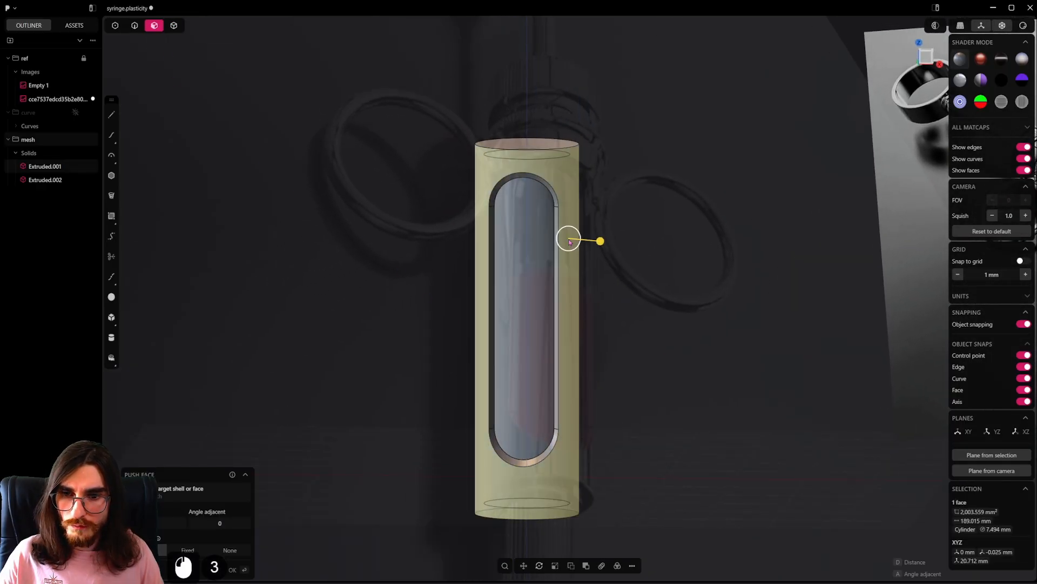
pyautogui.scroll(4, 560, 278)
pyautogui.moveTo(559, 278); pyautogui.dragTo(556, 318, button='middle')
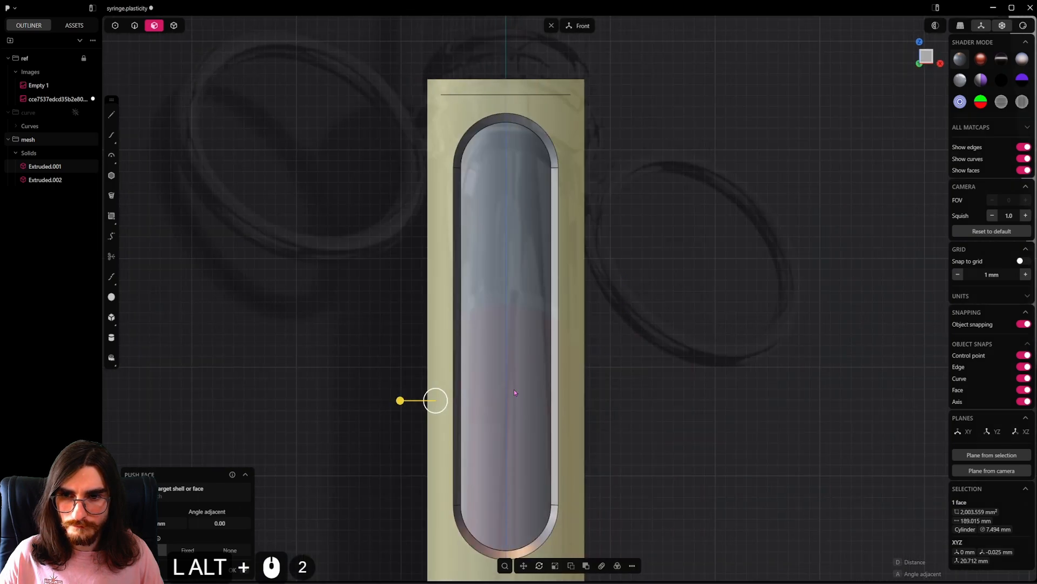
pyautogui.keyDown('shift'); pyautogui.moveTo(397, 401); pyautogui.dragTo(455, 405); pyautogui.keyUp('shift')
pyautogui.rightClick(647, 400)
pyautogui.scroll(-7, 650, 399)
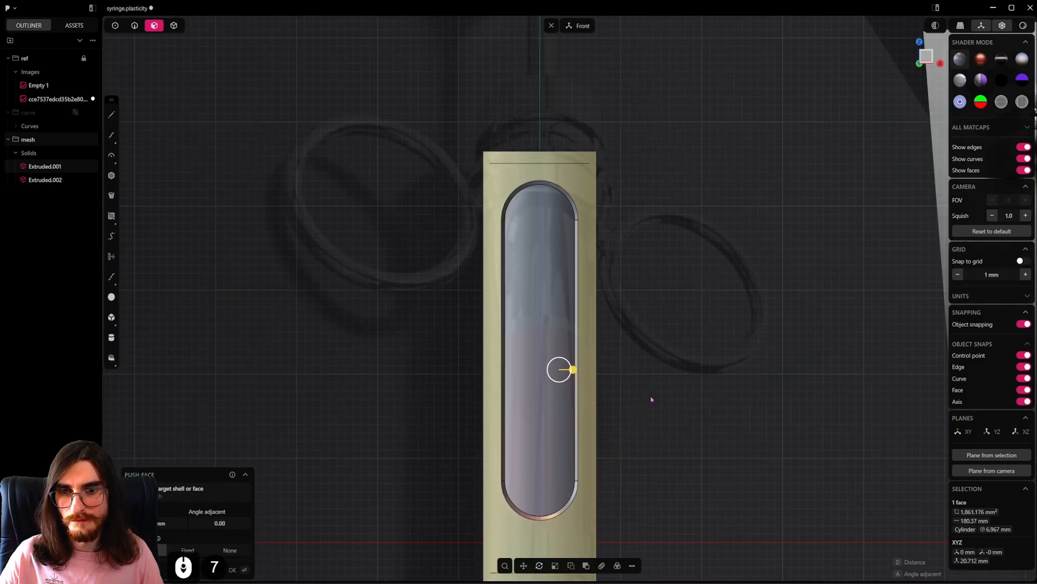
pyautogui.click(679, 448)
pyautogui.moveTo(616, 440); pyautogui.dragTo(702, 410, button='middle')
pyautogui.hotkey('ctrl', 's')
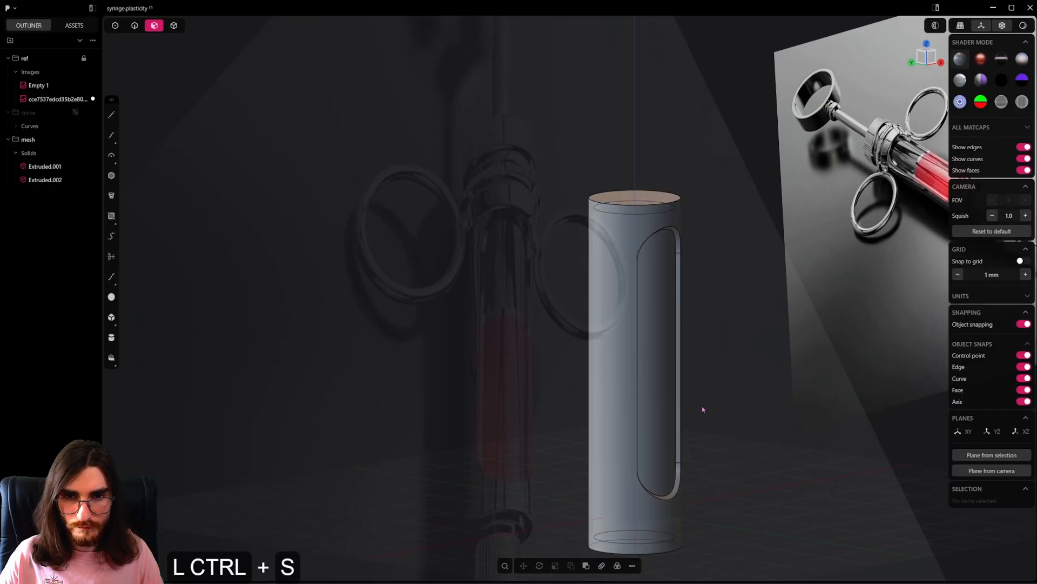
# Step: Examine the syringe reference image for the hub, needle and the lower end of the barrel
pyautogui.scroll(-3, 558, 337)
pyautogui.moveTo(557, 334); pyautogui.dragTo(480, 333, button='middle')
pyautogui.scroll(-2, 479, 333)
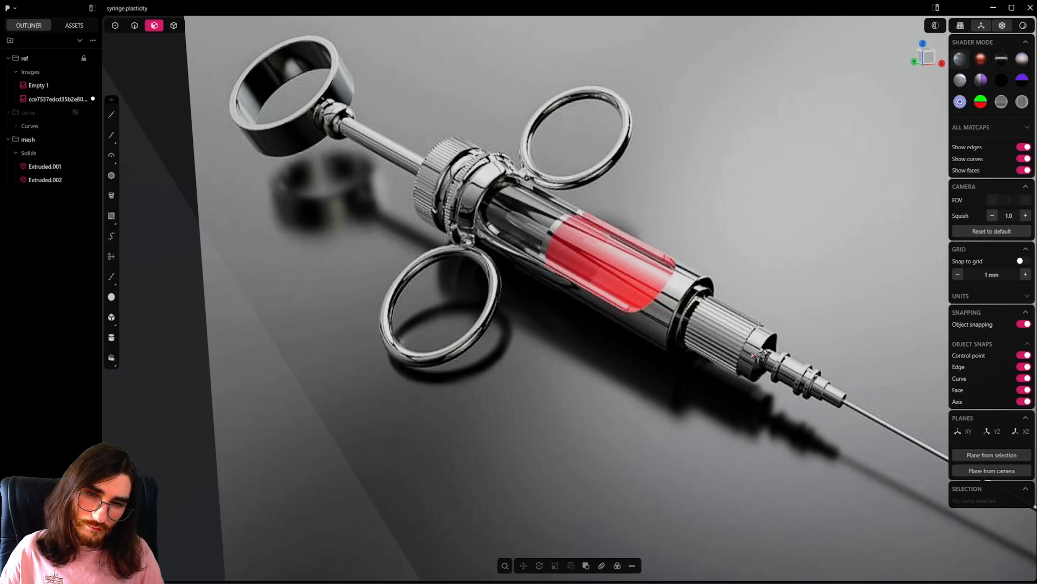
pyautogui.scroll(-5, 752, 355)
pyautogui.keyDown('shift'); pyautogui.moveTo(752, 355); pyautogui.dragTo(644, 326, button='middle'); pyautogui.keyUp('shift')
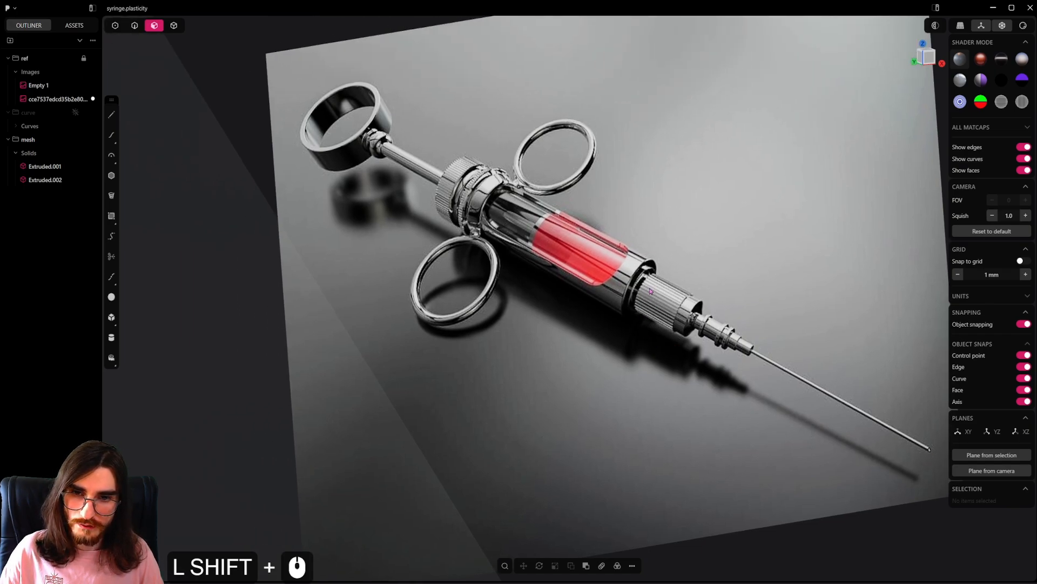
pyautogui.scroll(-15, 650, 291)
pyautogui.keyDown('shift'); pyautogui.moveTo(492, 367); pyautogui.dragTo(605, 284, button='middle'); pyautogui.keyUp('shift')
pyautogui.scroll(13, 554, 329)
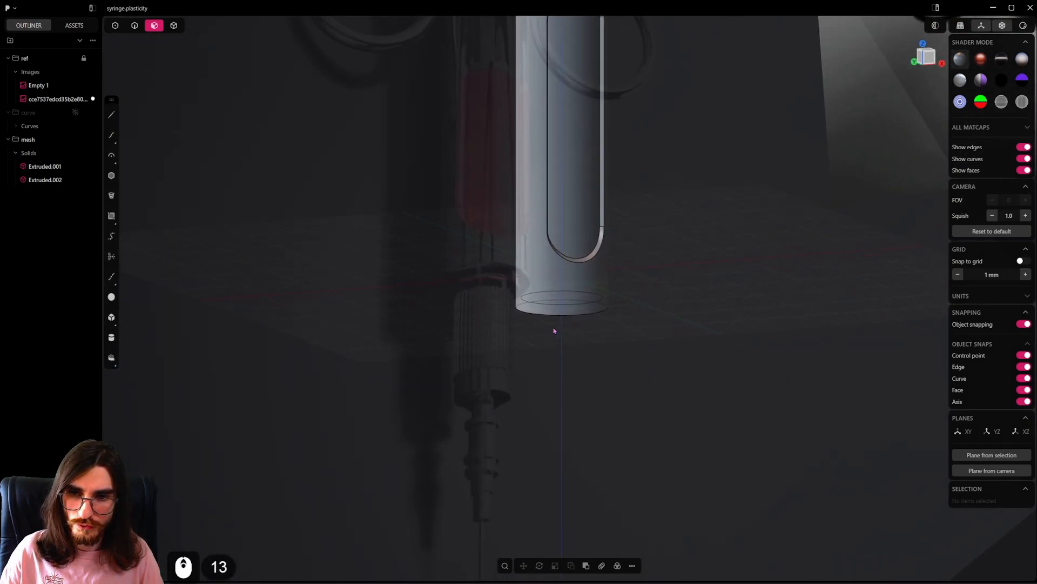
pyautogui.scroll(2, 587, 287)
# Step: Hide the inner cylinder to expose the inside of the outer shell
pyautogui.moveTo(554, 330); pyautogui.dragTo(595, 351, button='middle')
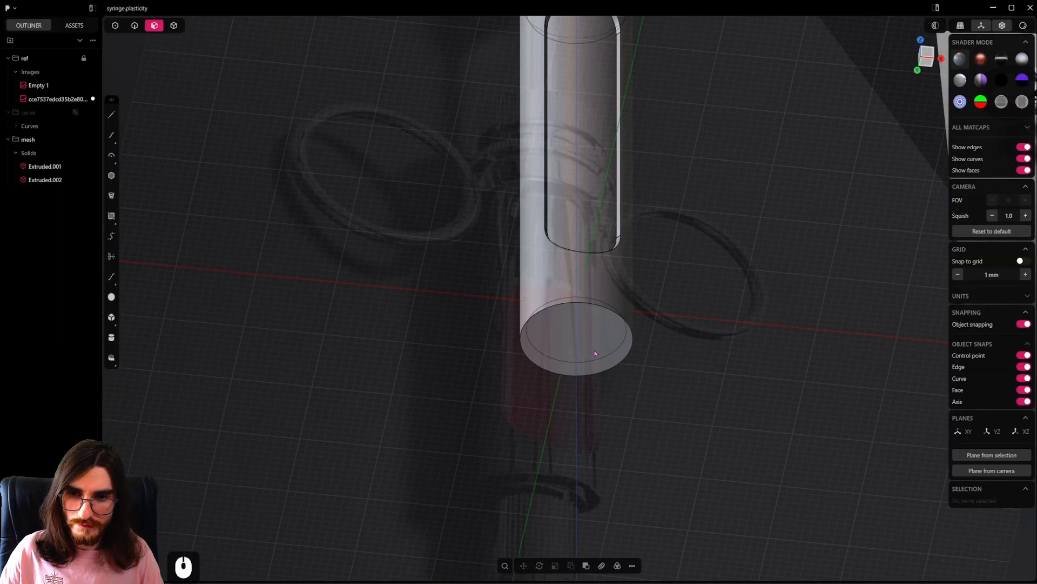
pyautogui.click(598, 353)
pyautogui.scroll(7, 605, 357)
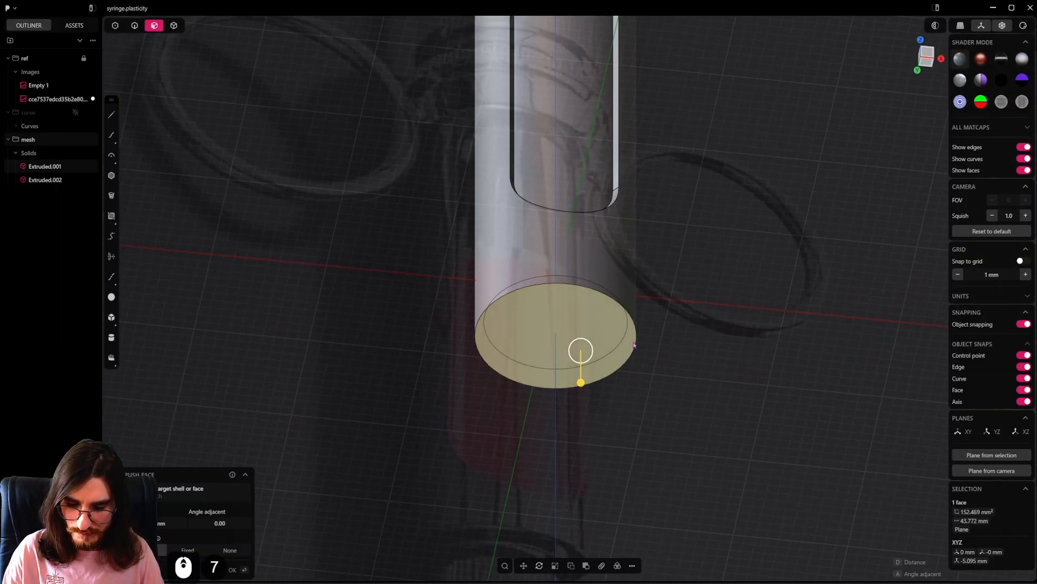
pyautogui.keyDown('shift'); pyautogui.moveTo(628, 346); pyautogui.dragTo(527, 281, button='middle'); pyautogui.keyUp('shift')
pyautogui.press('4')
pyautogui.click(525, 278)
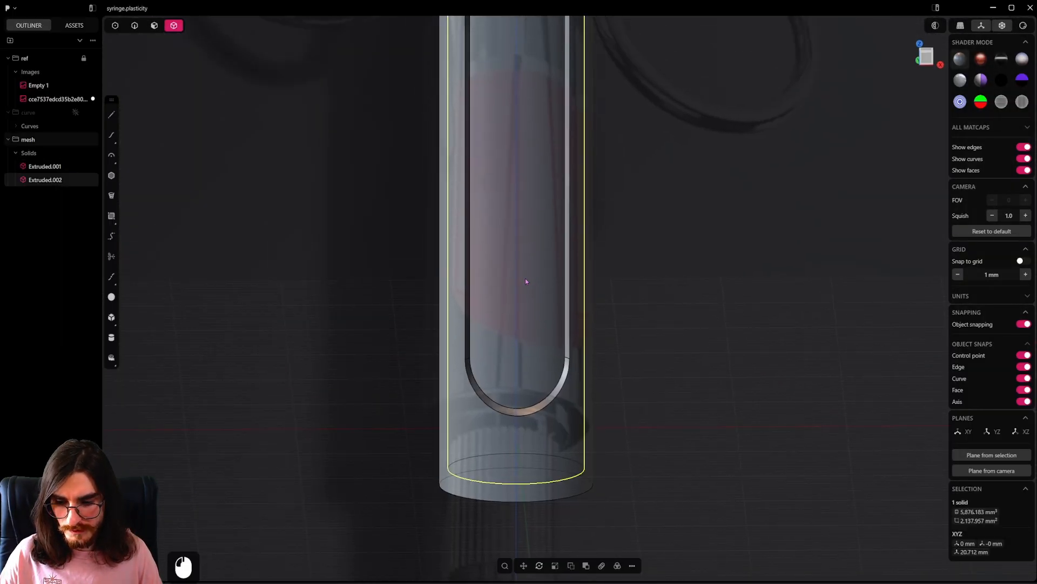
pyautogui.press('h')
# Step: Extrude the outer shell's inner floor face downward through the bottom to open the lower end of the barrel
pyautogui.moveTo(515, 458); pyautogui.dragTo(360, 300, button='middle')
pyautogui.click(157, 25)
pyautogui.doubleClick(533, 348)
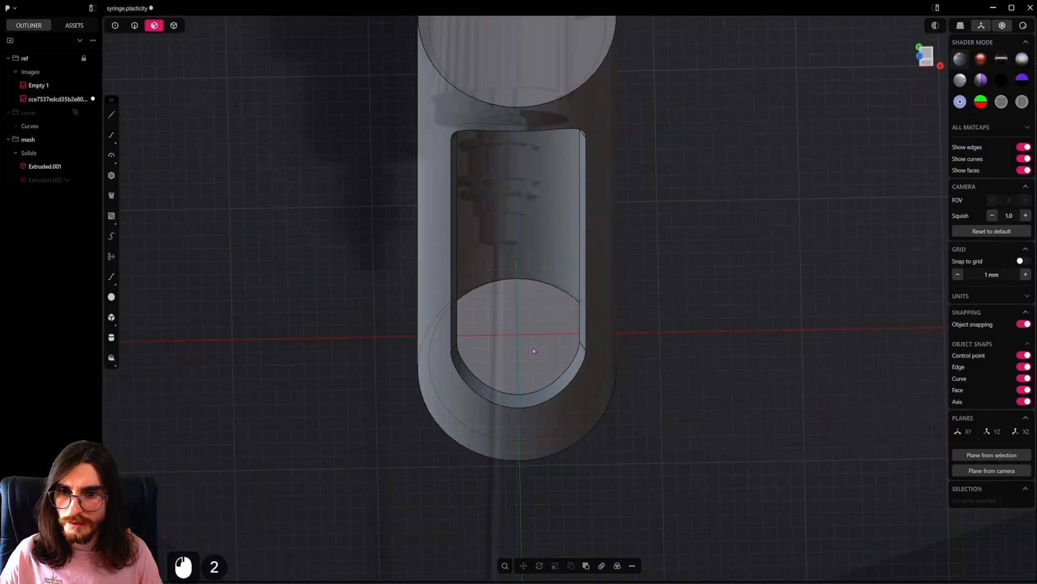
pyautogui.moveTo(532, 348); pyautogui.dragTo(553, 429, button='middle')
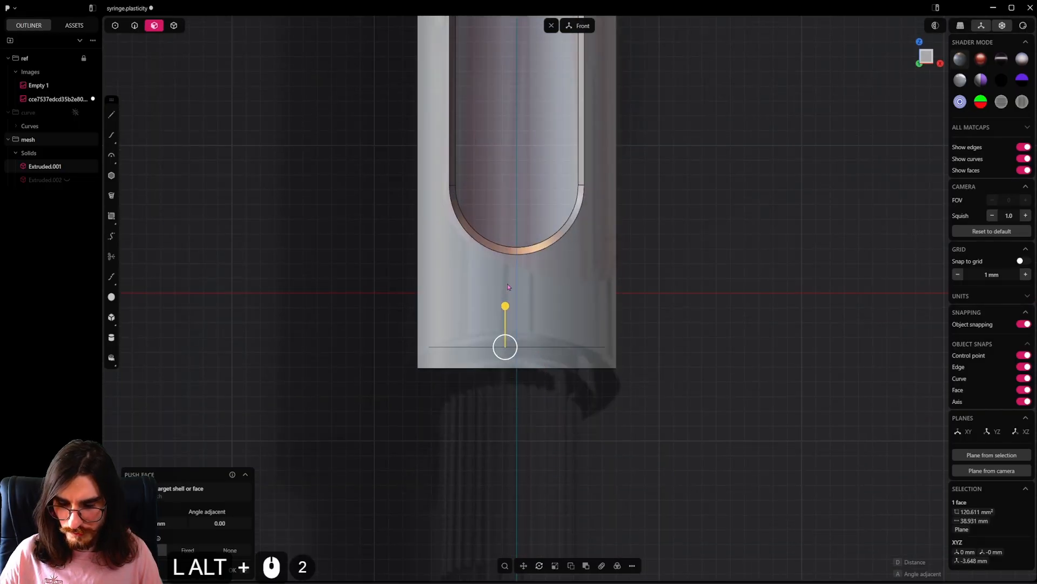
pyautogui.press('e')
pyautogui.moveTo(517, 294); pyautogui.dragTo(518, 353)
pyautogui.rightClick(625, 364)
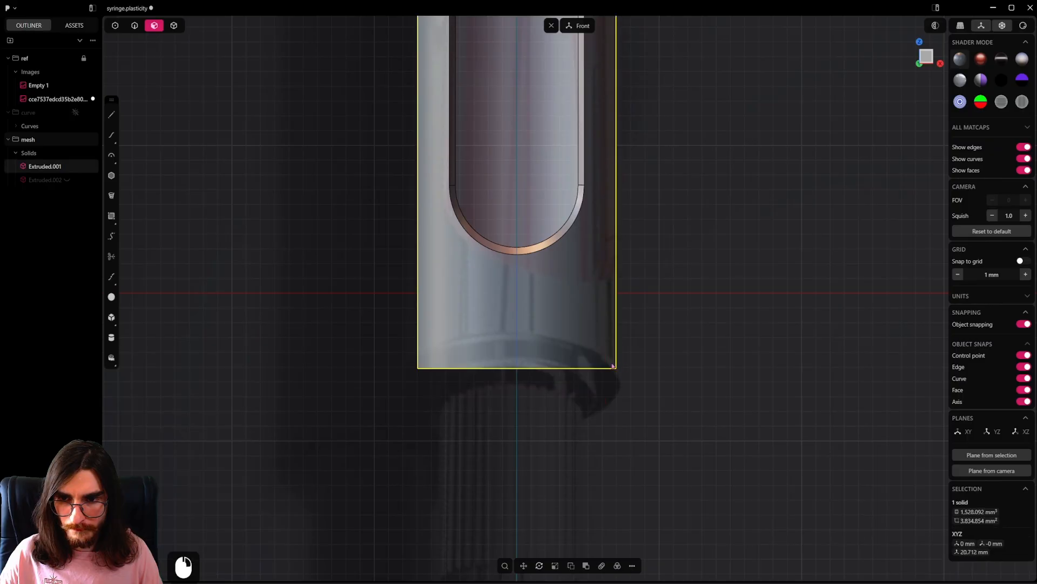
# Step: Unhide the inner cylinder and push its cylindrical face inward to a radius of about 6.07 mm
pyautogui.moveTo(549, 333); pyautogui.dragTo(561, 423, button='middle')
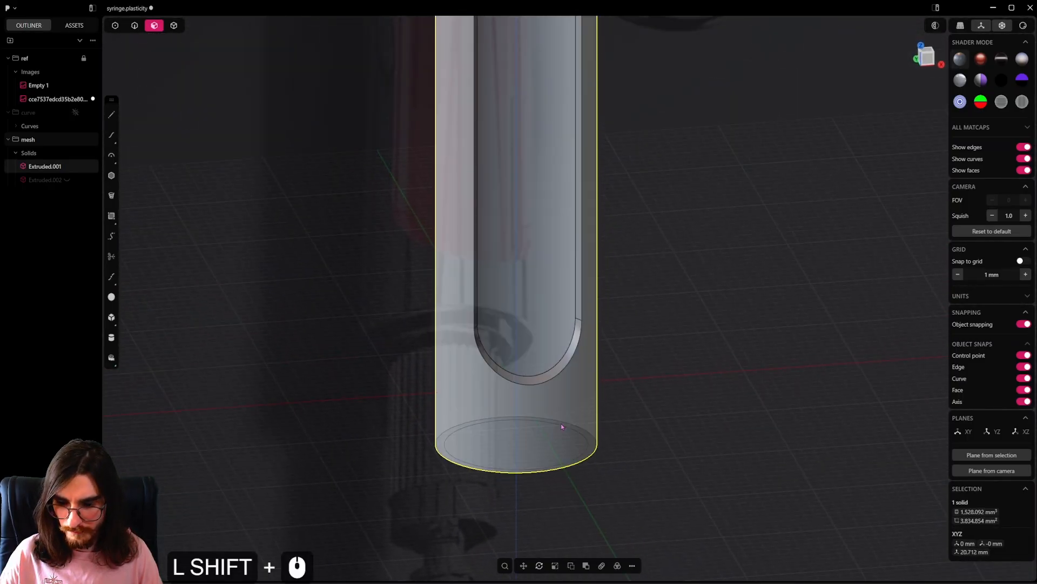
pyautogui.hotkey('alt', 'h')
pyautogui.scroll(-5, 558, 390)
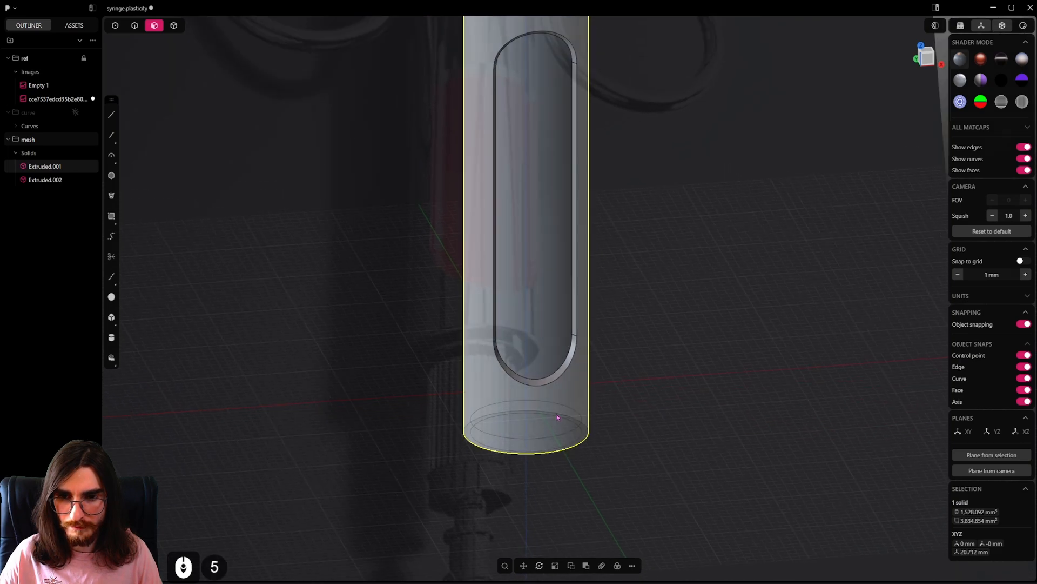
pyautogui.moveTo(557, 415); pyautogui.dragTo(528, 302, button='middle')
pyautogui.click(527, 210)
pyautogui.scroll(2, 528, 212)
pyautogui.keyDown('shift'); pyautogui.moveTo(529, 302); pyautogui.dragTo(605, 454, button='middle'); pyautogui.keyUp('shift')
pyautogui.scroll(5, 588, 332)
pyautogui.moveTo(560, 283)
pyautogui.keyDown('shift'); pyautogui.mouseDown()
pyautogui.moveTo(547, 275)
pyautogui.moveTo(553, 281)
pyautogui.mouseUp(); pyautogui.keyUp('shift')
pyautogui.rightClick(599, 331)
# Step: Push the inner cylinder's bottom face down about 2 mm so it protrudes below the outer shell, and save the file
pyautogui.moveTo(519, 410); pyautogui.dragTo(502, 275, button='middle')
pyautogui.keyDown('shift'); pyautogui.moveTo(500, 318); pyautogui.dragTo(507, 227, button='middle'); pyautogui.keyUp('shift')
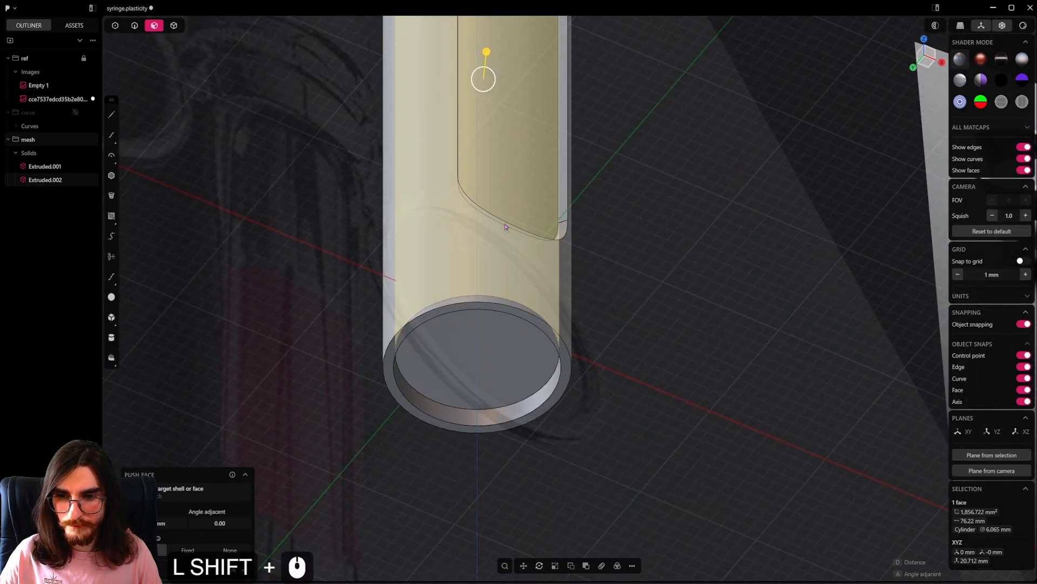
pyautogui.click(493, 389)
pyautogui.moveTo(489, 405); pyautogui.dragTo(485, 448)
pyautogui.moveTo(597, 303); pyautogui.dragTo(832, 162, button='middle')
pyautogui.scroll(8, 546, 456)
pyautogui.keyDown('alt'); pyautogui.moveTo(562, 463); pyautogui.dragTo(634, 449, button='middle'); pyautogui.keyUp('alt')
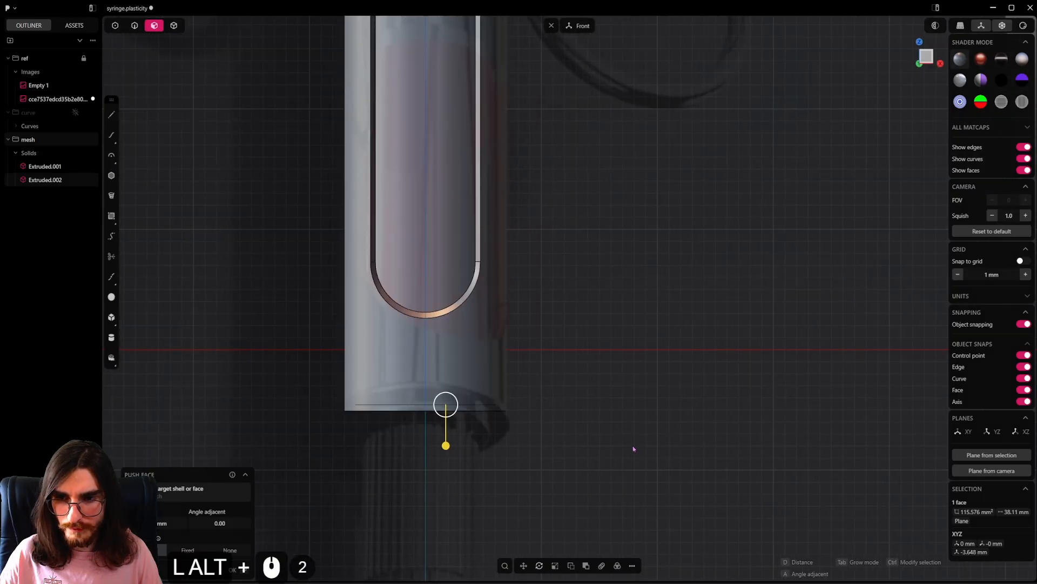
pyautogui.keyDown('shift'); pyautogui.moveTo(446, 444); pyautogui.dragTo(441, 576); pyautogui.keyUp('shift')
pyautogui.scroll(-11, 540, 422)
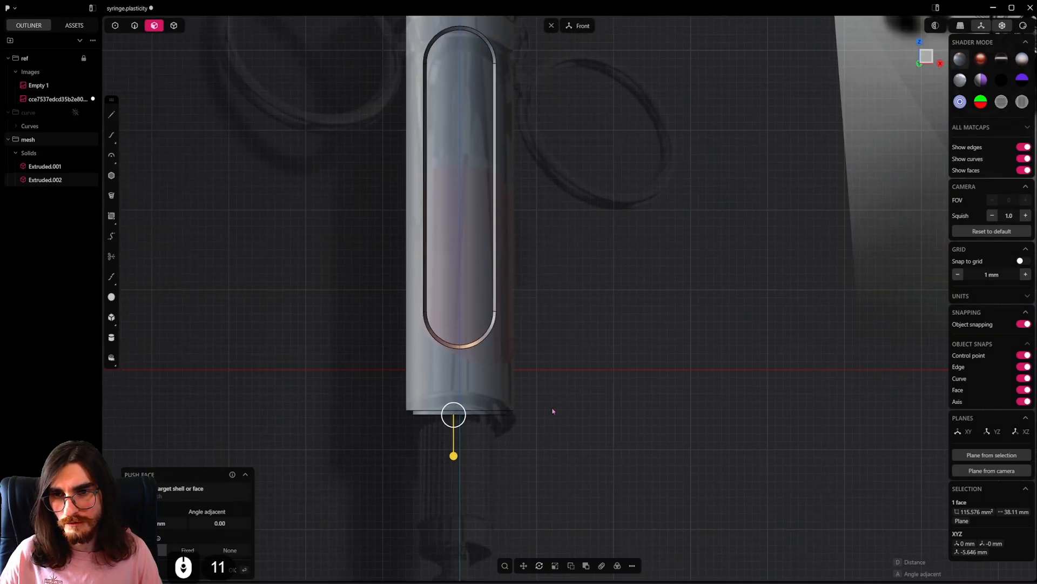
pyautogui.scroll(-4, 554, 410)
pyautogui.rightClick(553, 411)
pyautogui.hotkey('ctrl', 's')
# Step: Extrude the inner cylinder's bottom face a short distance downward with an inward taper, forming a narrowing lower end
pyautogui.moveTo(553, 412); pyautogui.dragTo(729, 408, button='middle')
pyautogui.scroll(3, 734, 407)
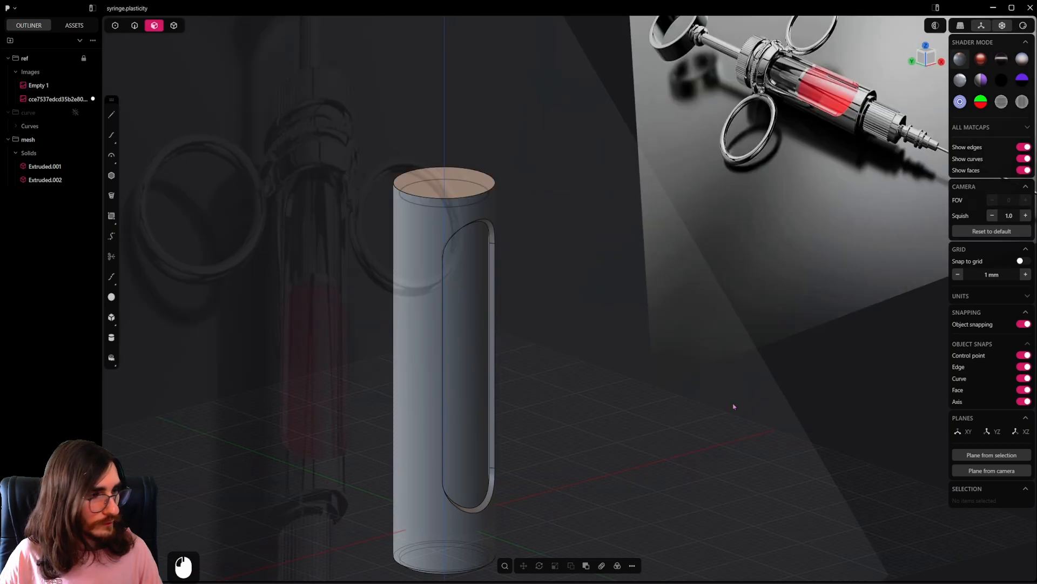
pyautogui.keyDown('shift'); pyautogui.moveTo(701, 216); pyautogui.dragTo(623, 288, button='middle'); pyautogui.keyUp('shift')
pyautogui.scroll(4, 557, 487)
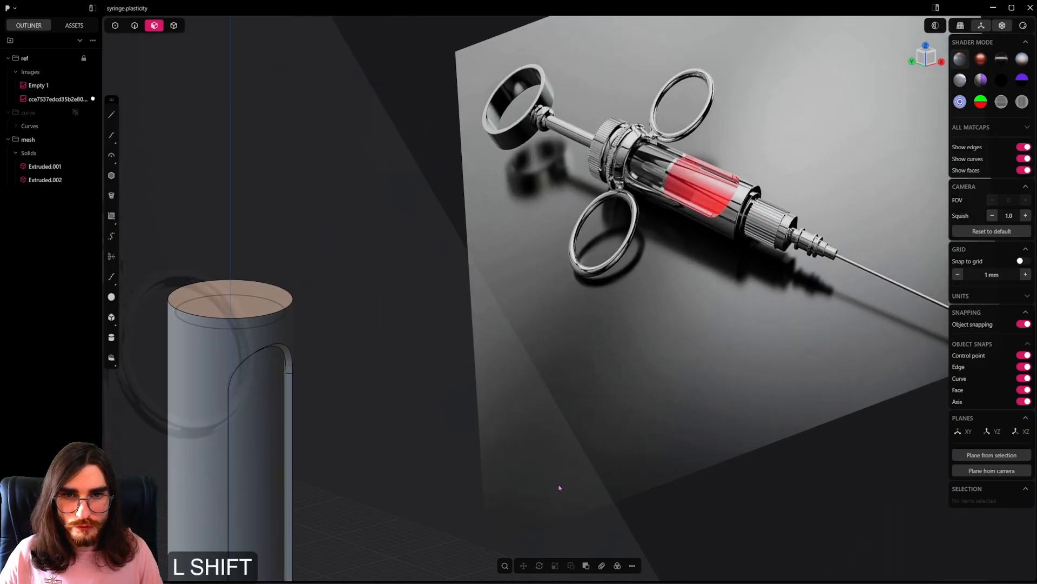
pyautogui.keyDown('shift'); pyautogui.moveTo(557, 486); pyautogui.dragTo(753, 198, button='middle'); pyautogui.keyUp('shift')
pyautogui.moveTo(529, 454); pyautogui.dragTo(378, 324, button='middle')
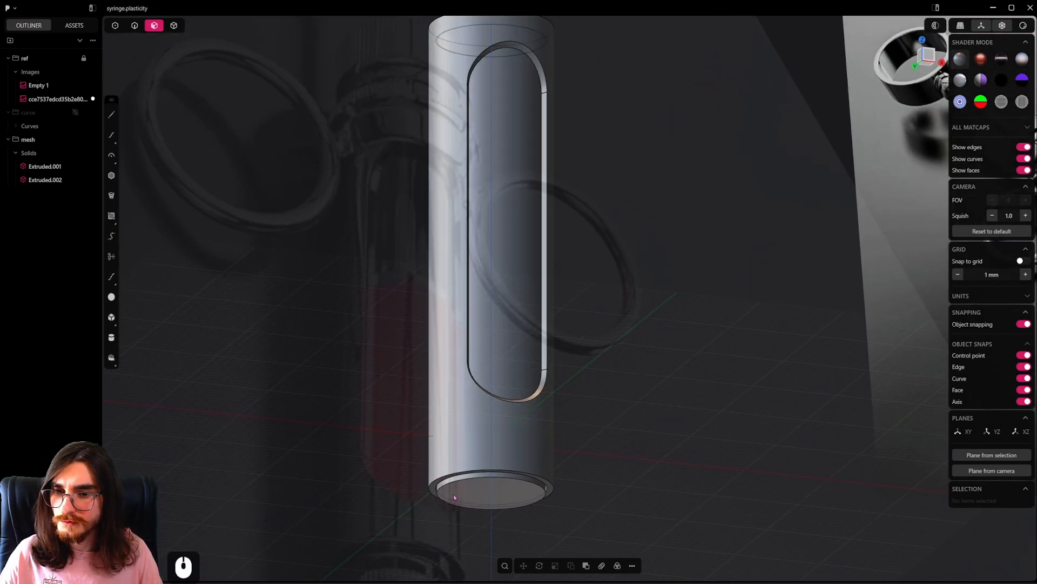
pyautogui.click(475, 495)
pyautogui.keyDown('alt'); pyautogui.moveTo(584, 508); pyautogui.dragTo(557, 441, button='middle'); pyautogui.keyUp('alt')
pyautogui.press('e')
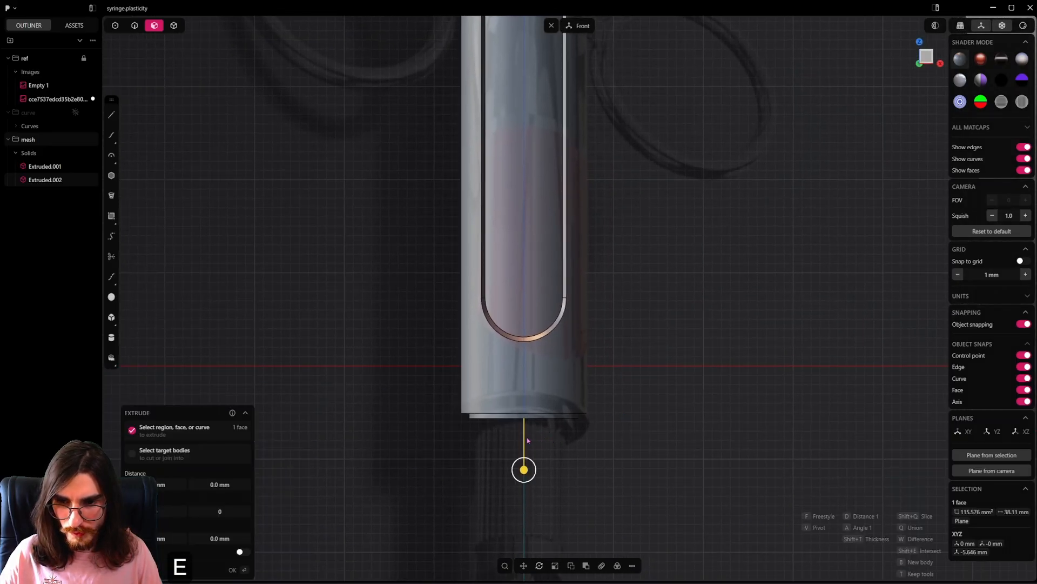
pyautogui.moveTo(531, 456); pyautogui.dragTo(566, 485)
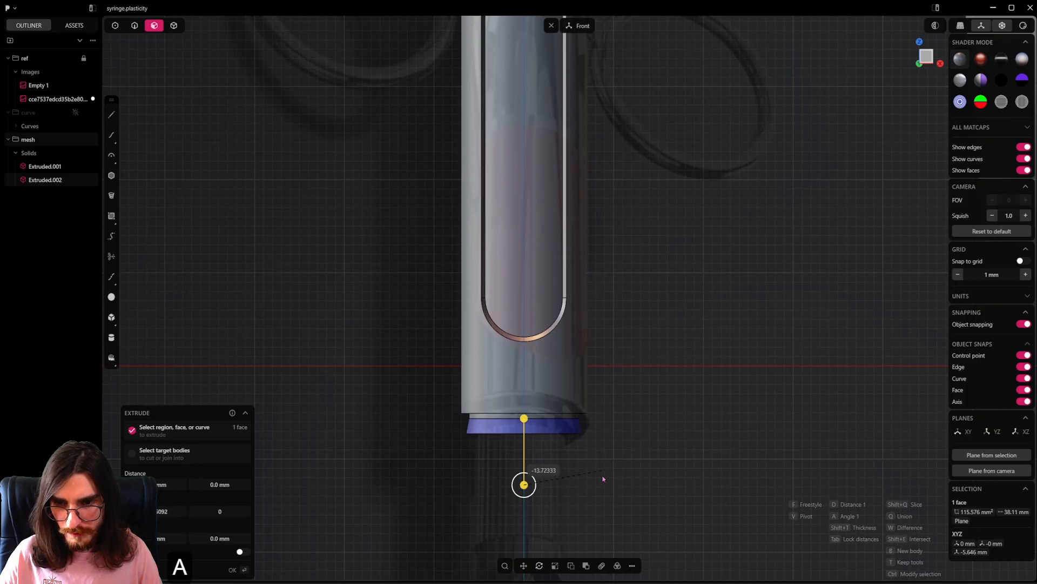
pyautogui.click(591, 409)
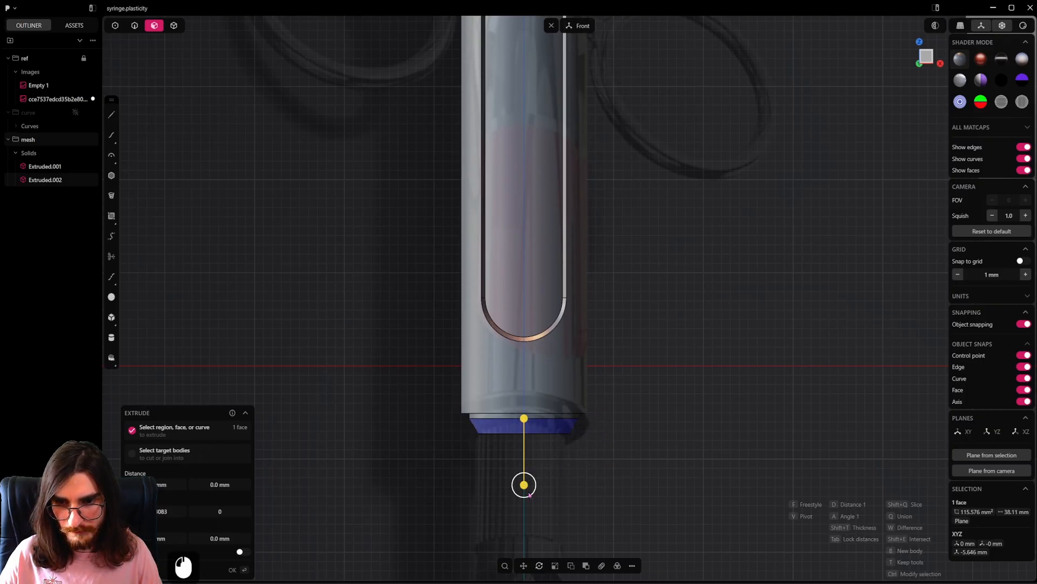
pyautogui.moveTo(529, 493); pyautogui.dragTo(526, 487)
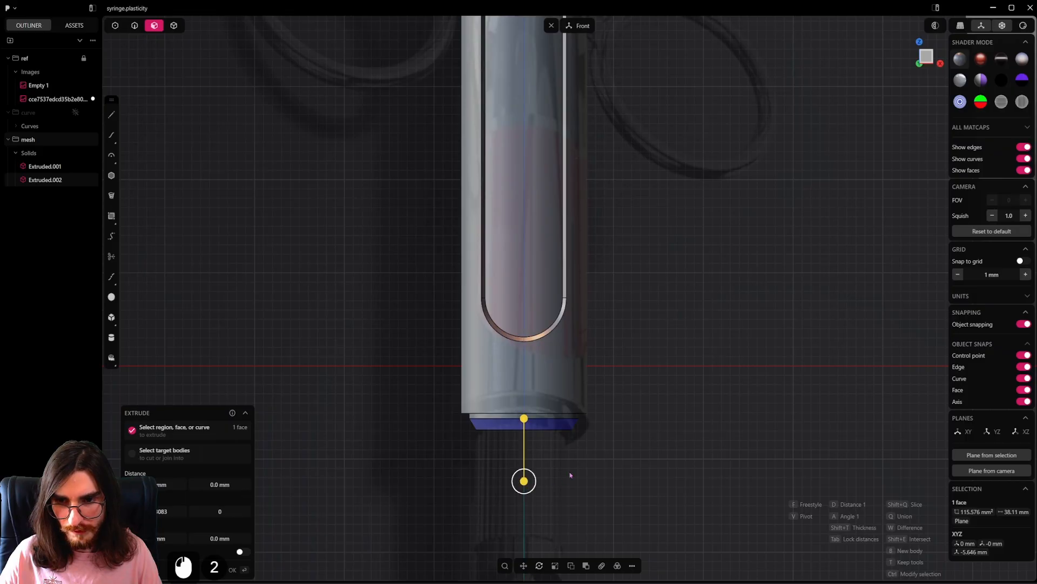
pyautogui.rightClick(586, 468)
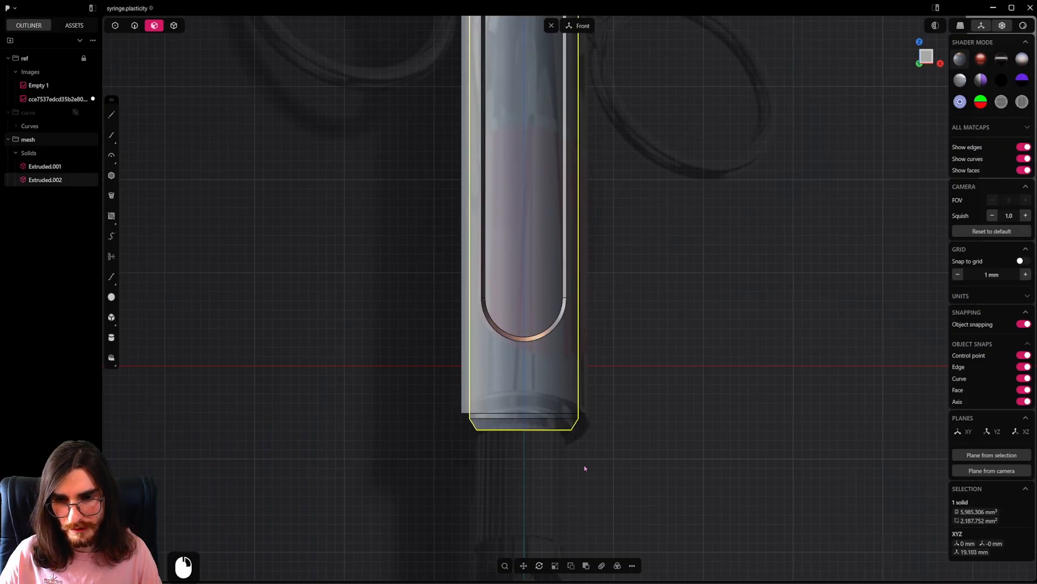
# Step: Examine the tapered lower end of the barrel and the upper collar of the syringe in the reference photo
pyautogui.scroll(2, 537, 415)
pyautogui.moveTo(537, 416); pyautogui.dragTo(539, 400, button='middle')
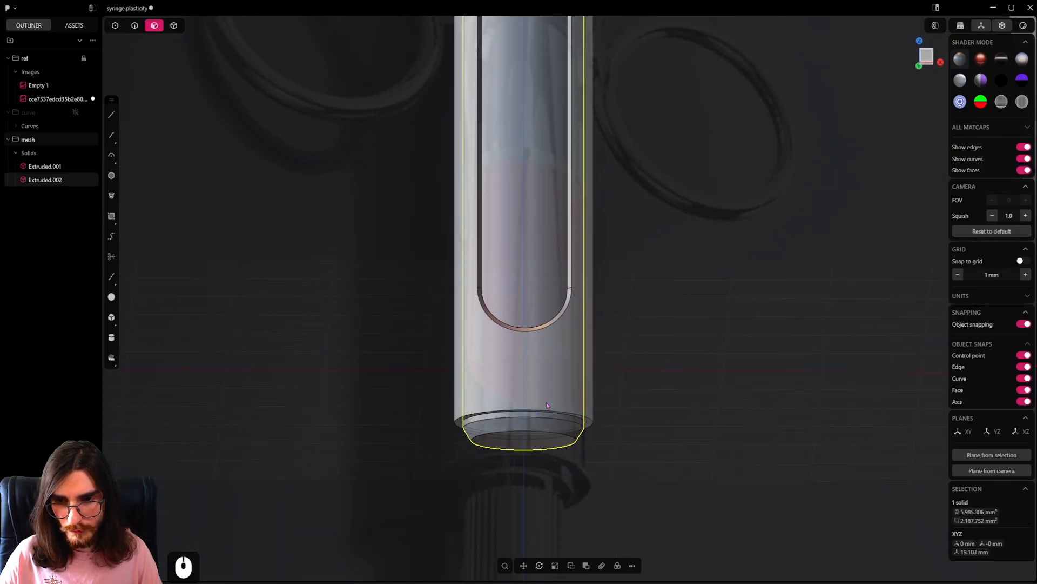
pyautogui.scroll(-5, 547, 402)
pyautogui.moveTo(598, 358); pyautogui.dragTo(573, 335, button='middle')
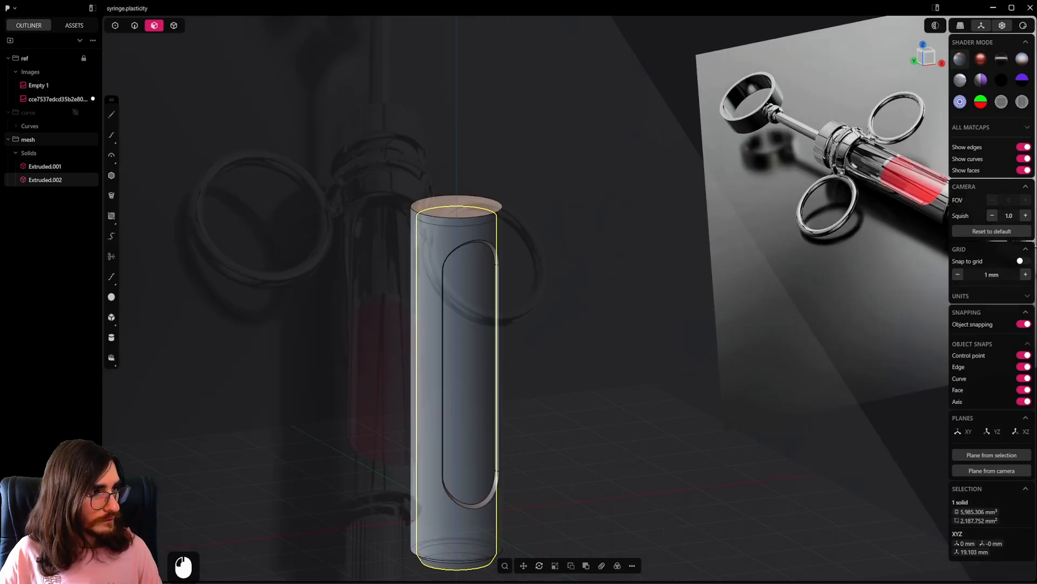
pyautogui.moveTo(690, 235); pyautogui.dragTo(674, 243, button='middle')
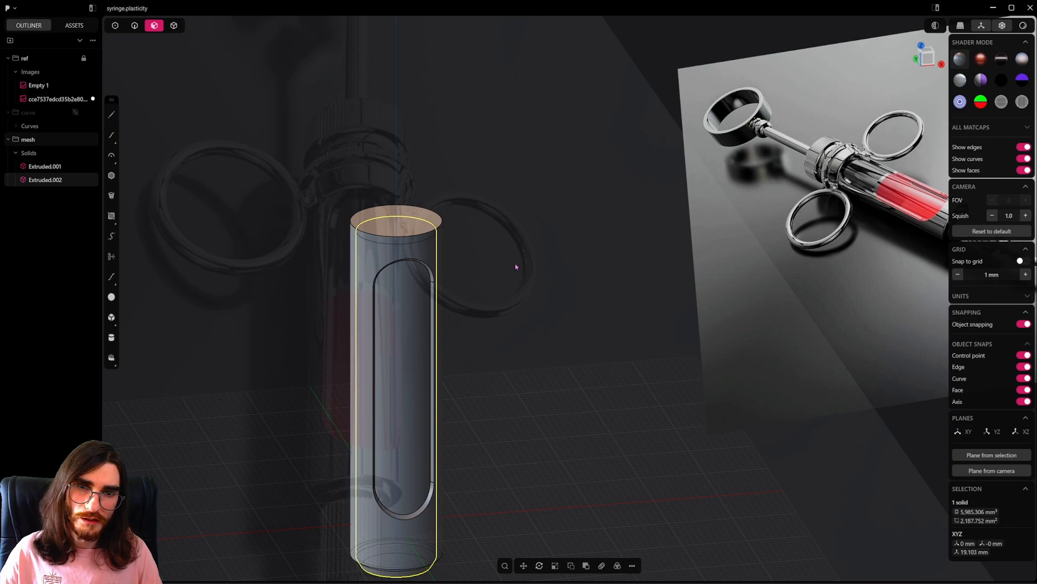
pyautogui.keyDown('shift'); pyautogui.moveTo(501, 286); pyautogui.dragTo(567, 315, button='middle'); pyautogui.keyUp('shift')
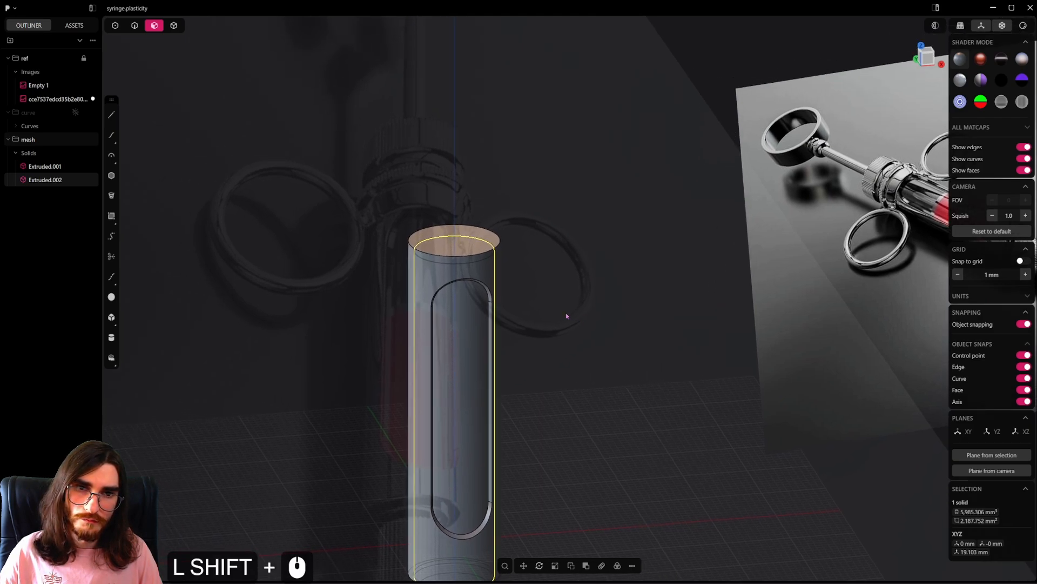
pyautogui.keyDown('shift'); pyautogui.scroll(15, 566, 315); pyautogui.keyUp('shift')
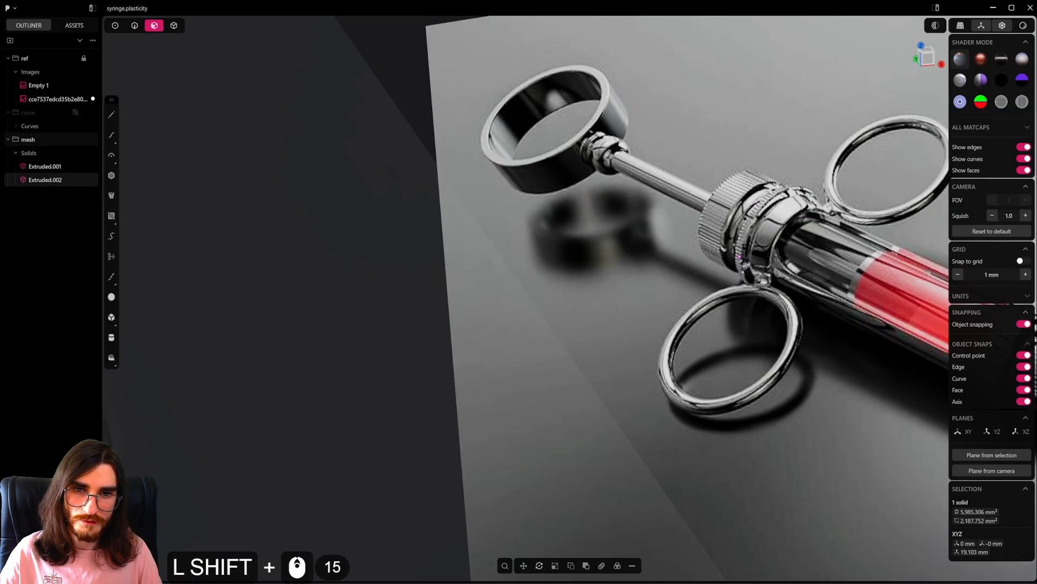
pyautogui.keyDown('shift'); pyautogui.scroll(-9, 738, 257); pyautogui.keyUp('shift')
pyautogui.keyDown('shift'); pyautogui.moveTo(417, 399); pyautogui.dragTo(829, 303, button='middle'); pyautogui.keyUp('shift')
# Step: Split the outer barrel's cylindrical face with one horizontal V-direction isoparam cut just above the slot
pyautogui.click(488, 277)
pyautogui.keyDown('alt'); pyautogui.moveTo(488, 276); pyautogui.dragTo(549, 255, button='middle'); pyautogui.keyUp('alt')
pyautogui.keyDown('shift'); pyautogui.moveTo(548, 255); pyautogui.dragTo(631, 400, button='middle'); pyautogui.keyUp('shift')
pyautogui.scroll(8, 443, 170)
pyautogui.scroll(3, 513, 221)
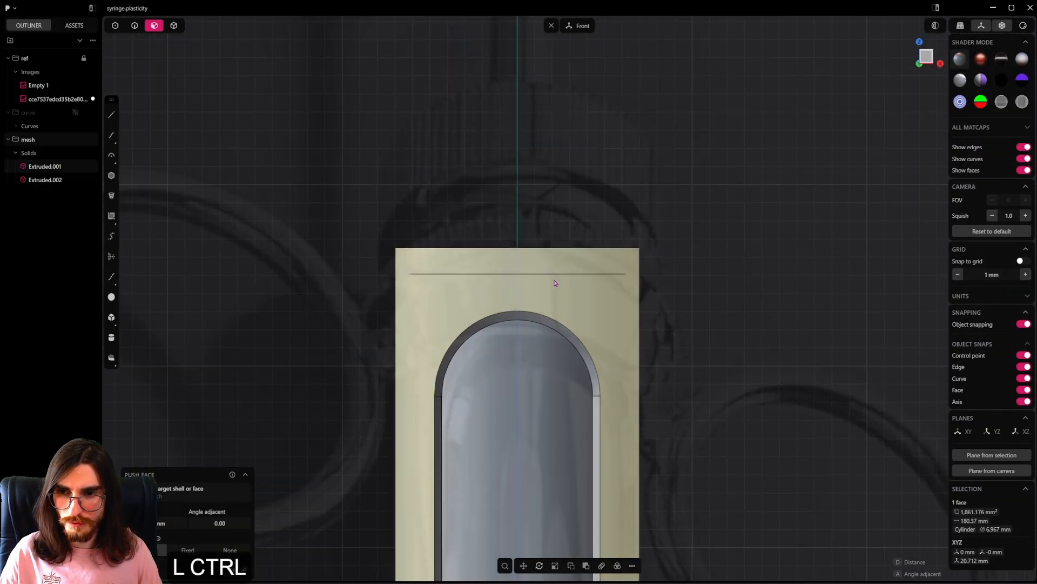
pyautogui.hotkey('ctrl', 'r')
pyautogui.press('Tab')
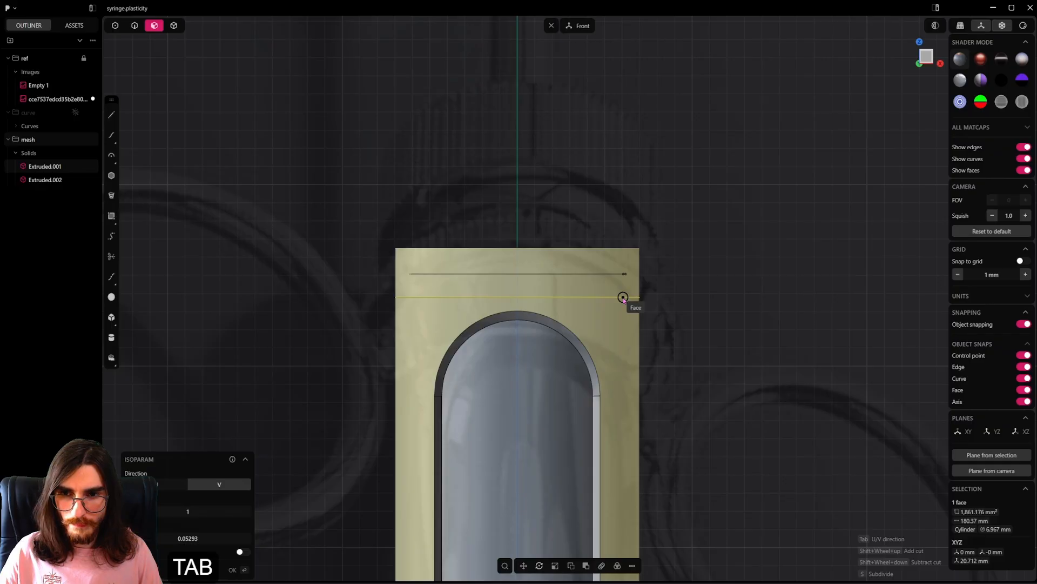
pyautogui.click(627, 298)
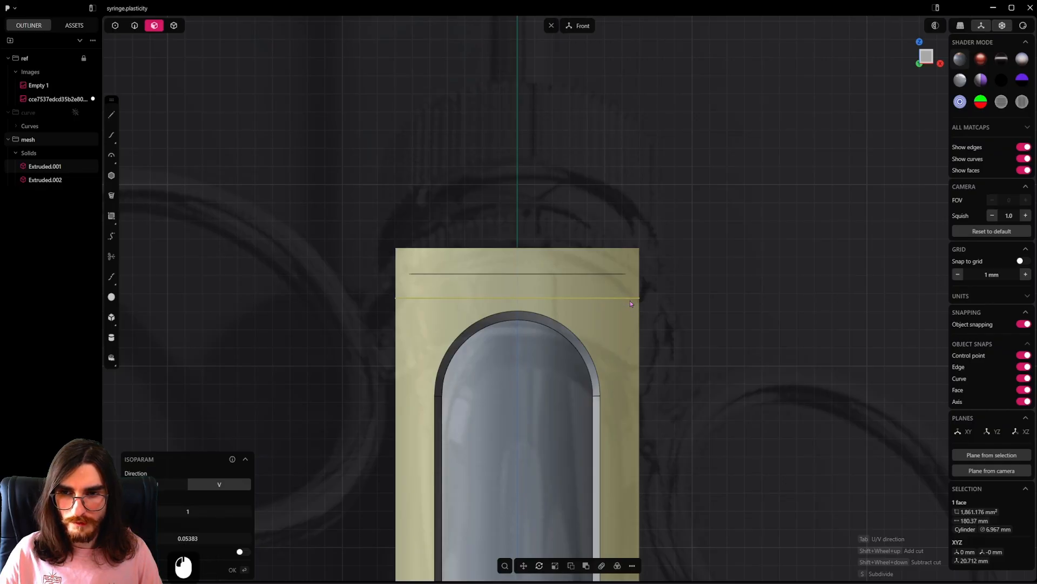
# Step: Duplicate the narrow band of face above the cut as a separate sheet in the same place
pyautogui.click(591, 279)
pyautogui.moveTo(642, 291); pyautogui.dragTo(586, 329, button='middle')
pyautogui.keyDown('shift'); pyautogui.moveTo(526, 354); pyautogui.dragTo(588, 312, button='middle'); pyautogui.keyUp('shift')
pyautogui.hotkey('shift', 'd')
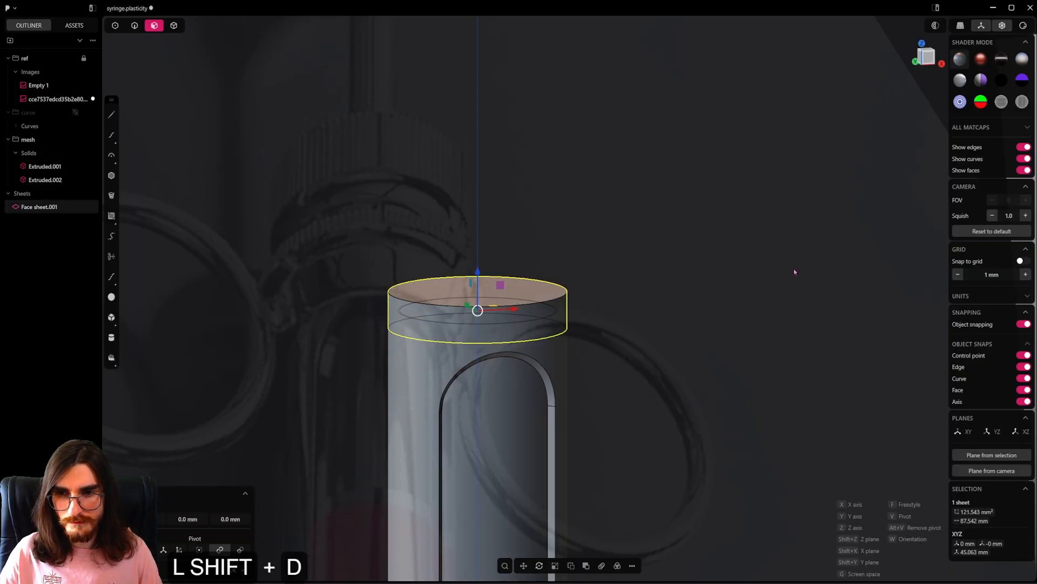
pyautogui.click(656, 283)
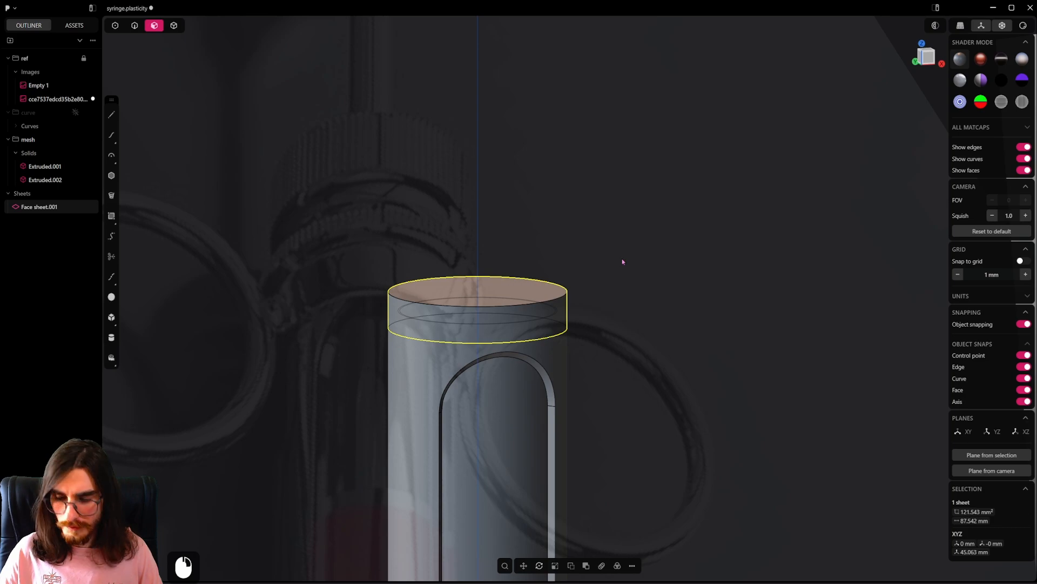
# Step: Thicken the duplicated band sheet outward into a solid collar ring around the top of the barrel
pyautogui.press('f')
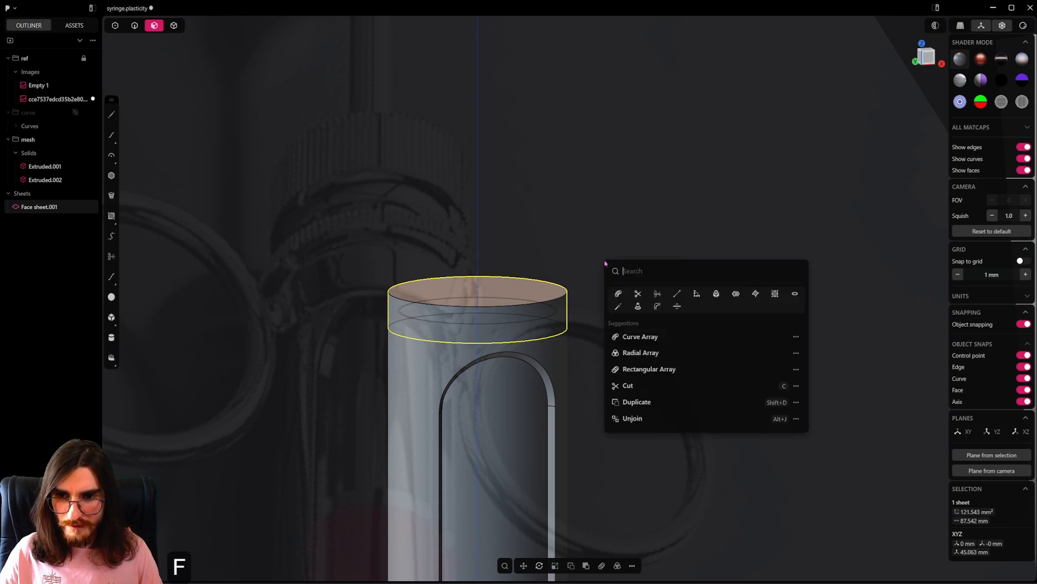
pyautogui.click(657, 294)
pyautogui.keyDown('shift'); pyautogui.moveTo(475, 337); pyautogui.dragTo(419, 376); pyautogui.keyUp('shift')
pyautogui.keyDown('alt'); pyautogui.moveTo(602, 379); pyautogui.dragTo(421, 387, button='middle'); pyautogui.keyUp('alt')
pyautogui.keyDown('alt'); pyautogui.keyDown('shift'); pyautogui.moveTo(218, 288); pyautogui.dragTo(471, 355, button='middle'); pyautogui.keyUp('shift'); pyautogui.keyUp('alt')
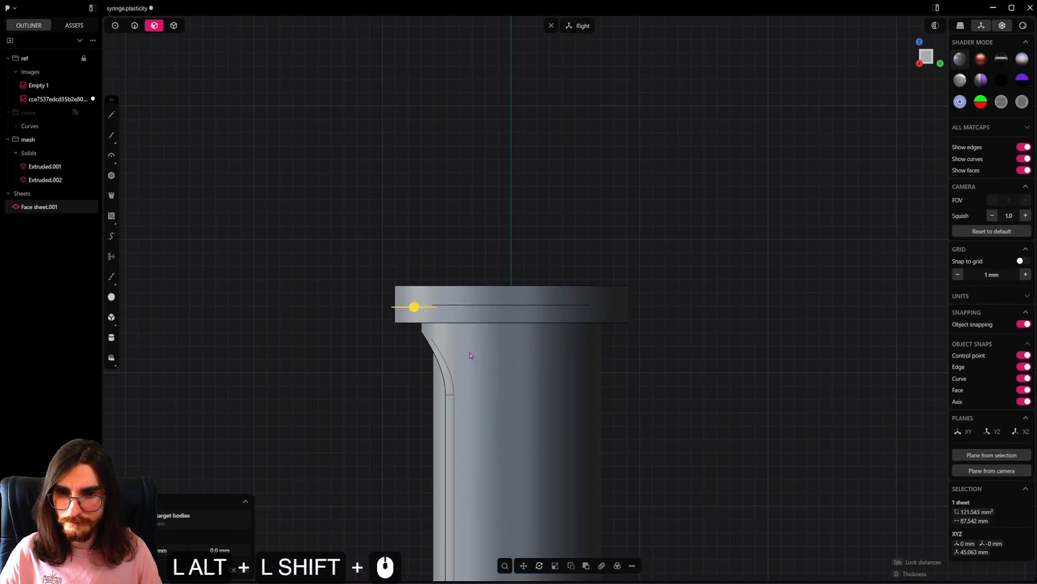
pyautogui.keyDown('alt'); pyautogui.scroll(1, 530, 323); pyautogui.keyUp('alt')
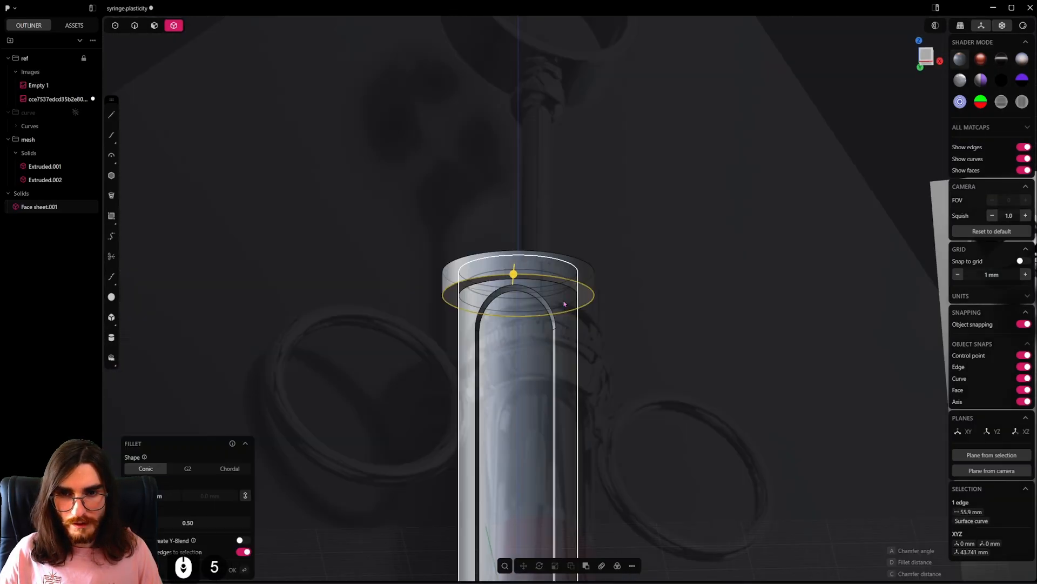
# Step: Chamfer the collar ring's lower outer edge by about 1.5 mm
pyautogui.moveTo(546, 394); pyautogui.dragTo(540, 334, button='middle')
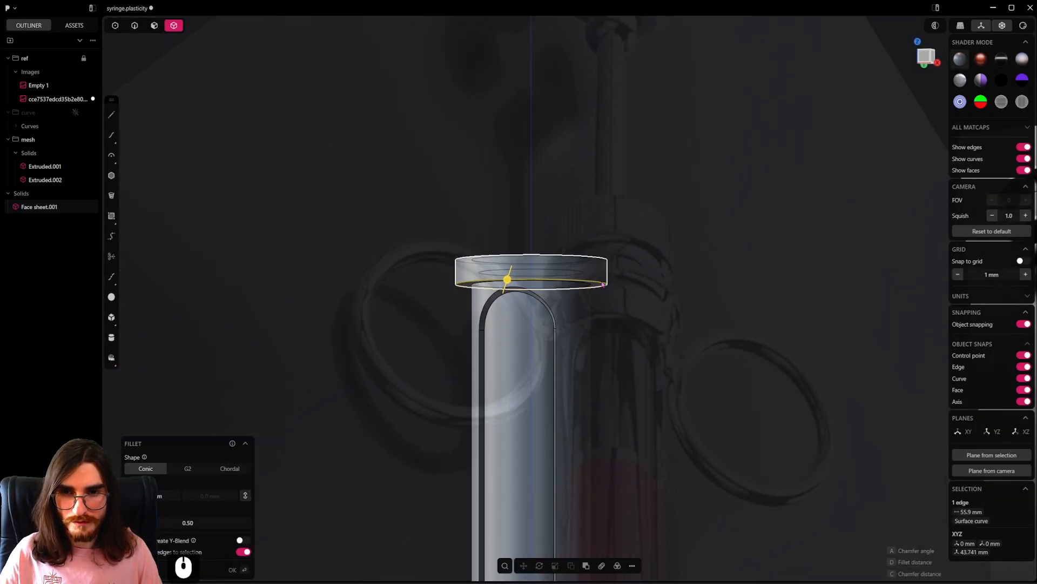
pyautogui.keyDown('shift'); pyautogui.moveTo(625, 363); pyautogui.dragTo(710, 338, button='middle'); pyautogui.keyUp('shift')
pyautogui.scroll(4, 520, 296)
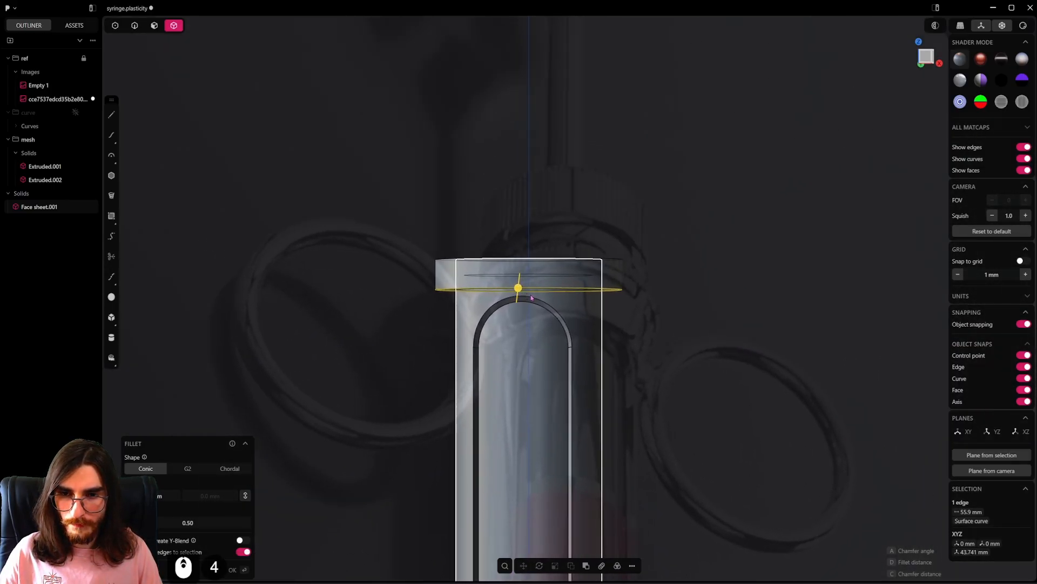
pyautogui.moveTo(532, 297)
pyautogui.keyDown('alt'); pyautogui.mouseDown(button='middle')
pyautogui.moveTo(444, 308)
pyautogui.moveTo(524, 296)
pyautogui.mouseUp(button='middle'); pyautogui.keyUp('alt')
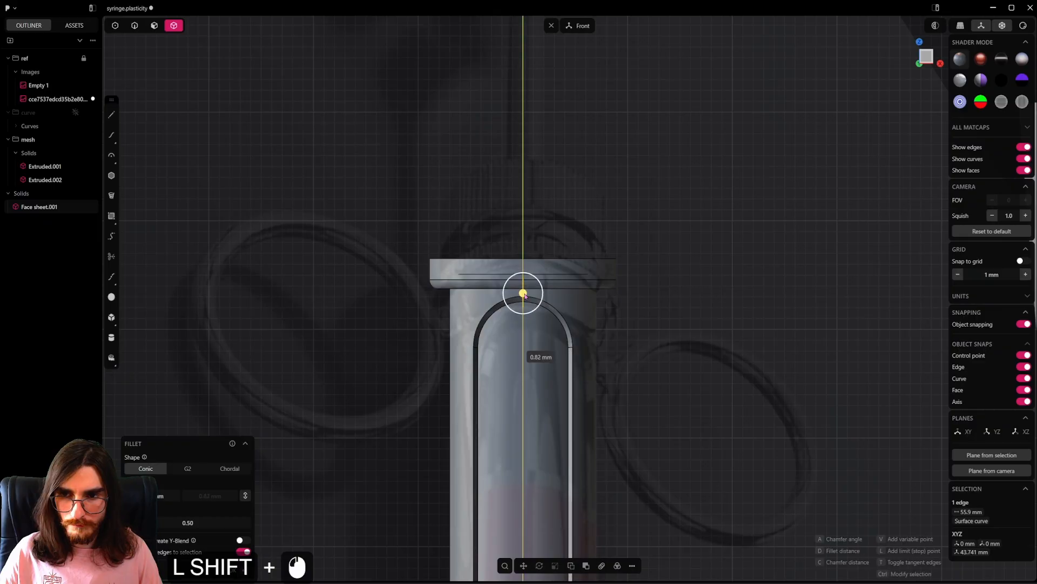
pyautogui.moveTo(524, 295); pyautogui.dragTo(508, 171)
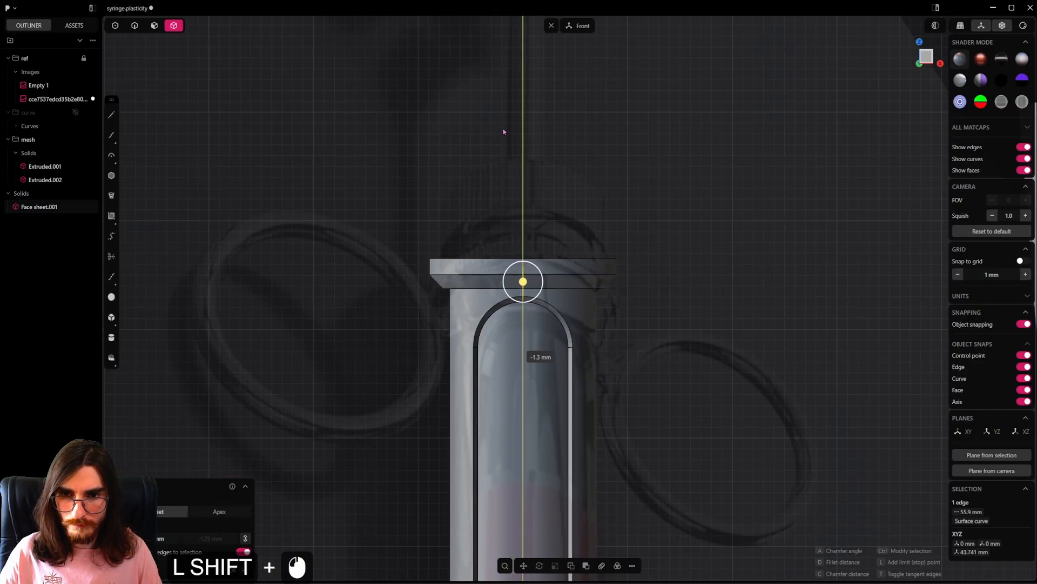
pyautogui.keyDown('shift'); pyautogui.moveTo(500, 114); pyautogui.dragTo(502, 115); pyautogui.keyUp('shift')
# Step: Steepen the collar chamfer's angle and extend its distance to about 4.75 mm so the bevel spans the ring's full height
pyautogui.moveTo(511, 221); pyautogui.dragTo(548, 273, button='middle')
pyautogui.scroll(4, 546, 270)
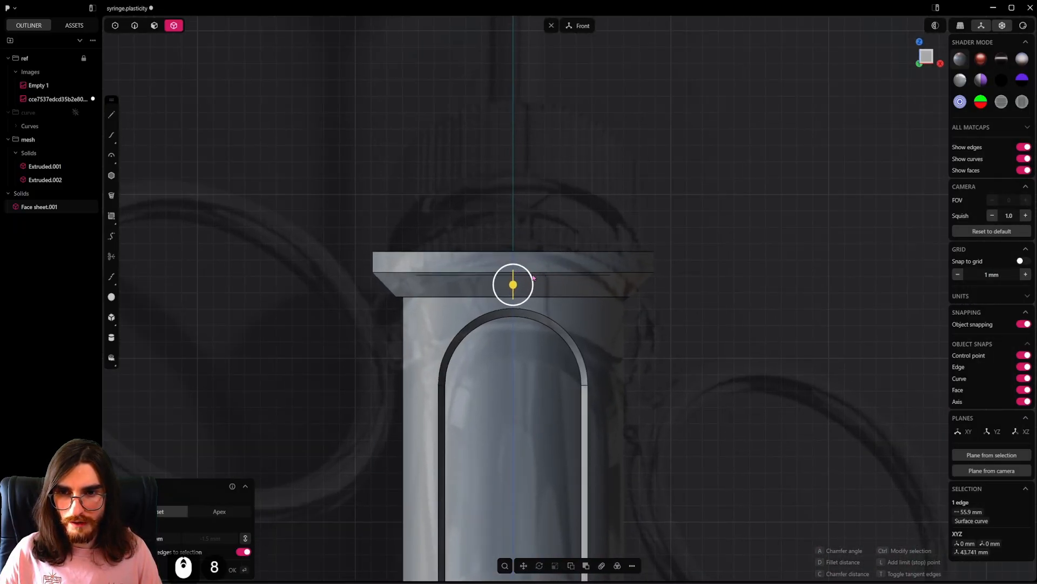
pyautogui.moveTo(533, 278); pyautogui.dragTo(534, 268)
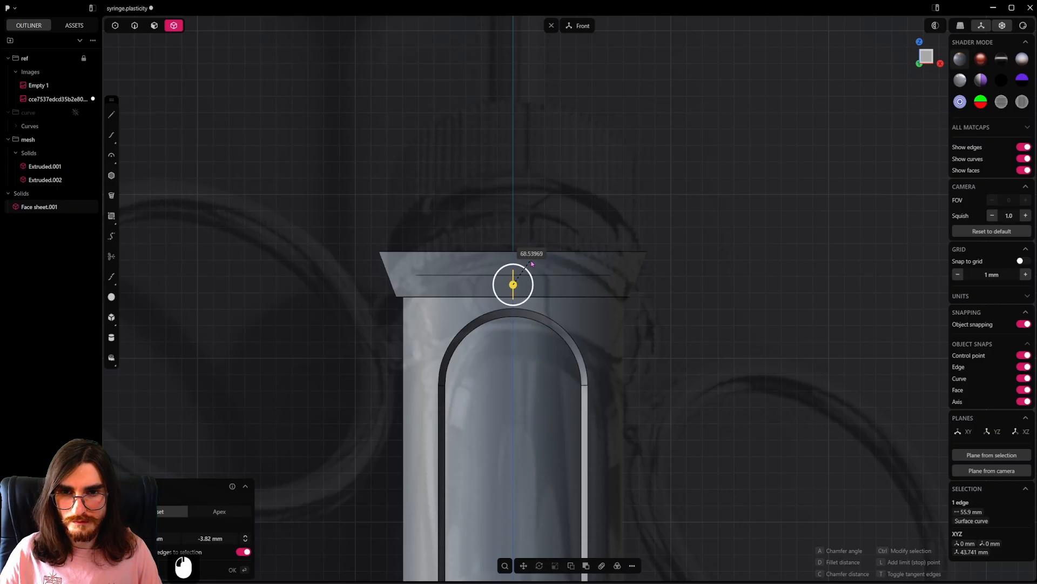
pyautogui.scroll(-10, 576, 280)
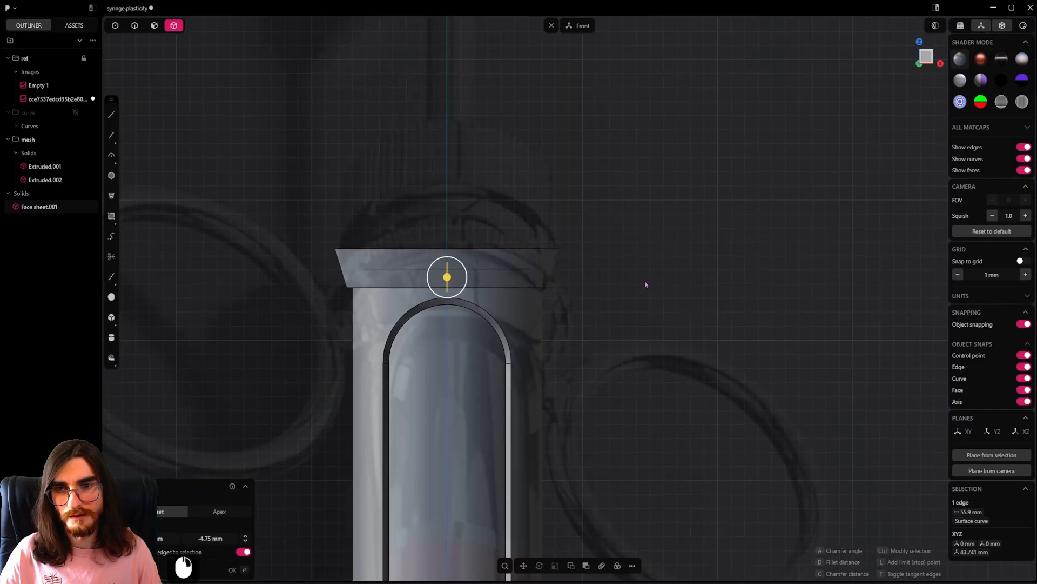
pyautogui.press('Return')
# Step: Push the collar ring's conical outer face slightly outward to thicken the ring
pyautogui.moveTo(491, 298); pyautogui.dragTo(517, 268, button='middle')
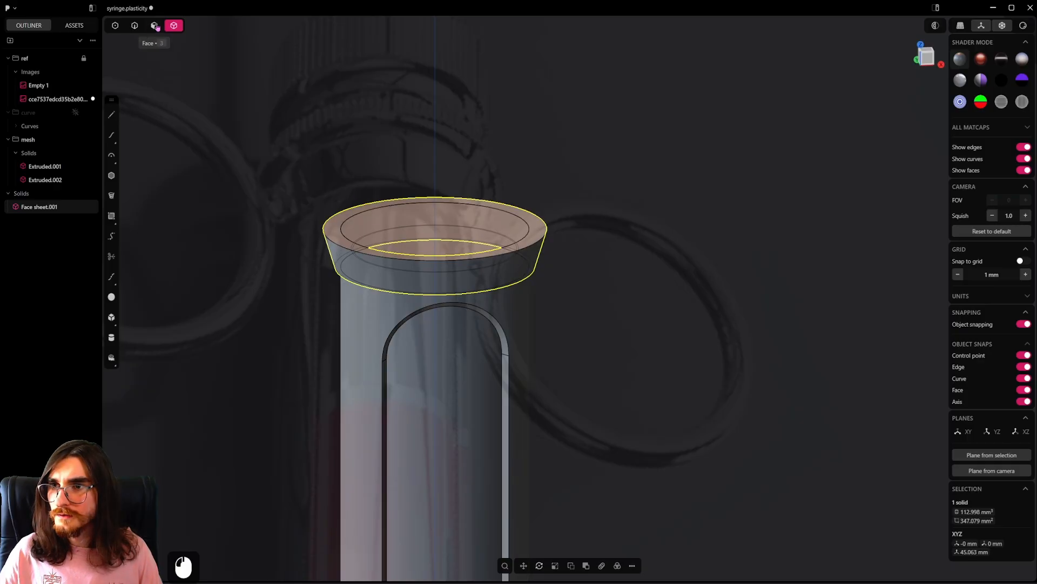
pyautogui.click(156, 28)
pyautogui.click(503, 272)
pyautogui.keyDown('shift'); pyautogui.moveTo(529, 291); pyautogui.dragTo(581, 304); pyautogui.keyUp('shift')
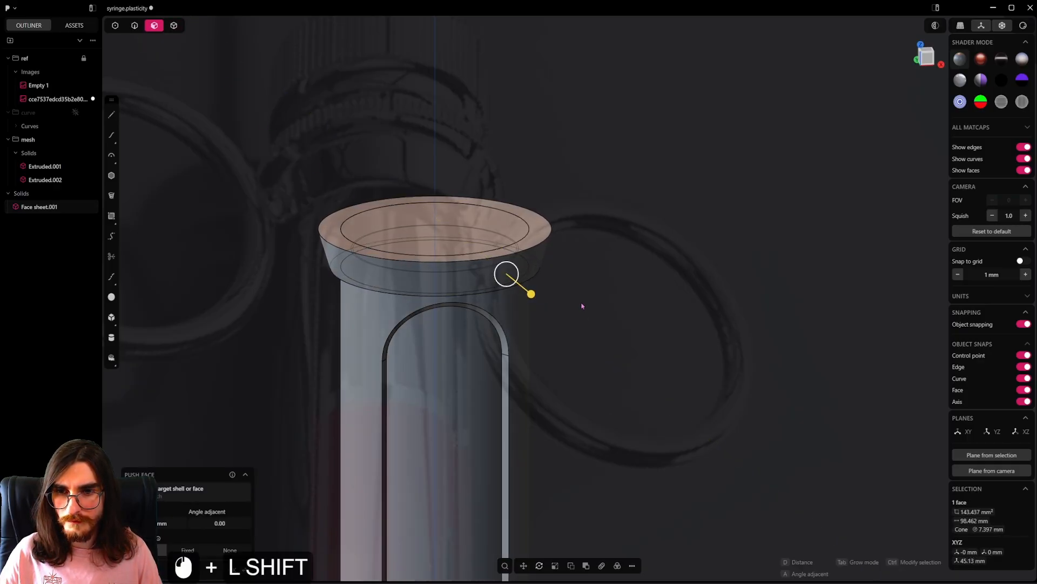
pyautogui.keyDown('alt'); pyautogui.moveTo(544, 293); pyautogui.dragTo(656, 296, button='middle'); pyautogui.keyUp('alt')
# Step: Isolate the collar ring, push its inner cylindrical face out to a radius of about 7.03 mm, and restore the other objects
pyautogui.press('4')
pyautogui.click(577, 363)
pyautogui.hotkey('alt', '.')
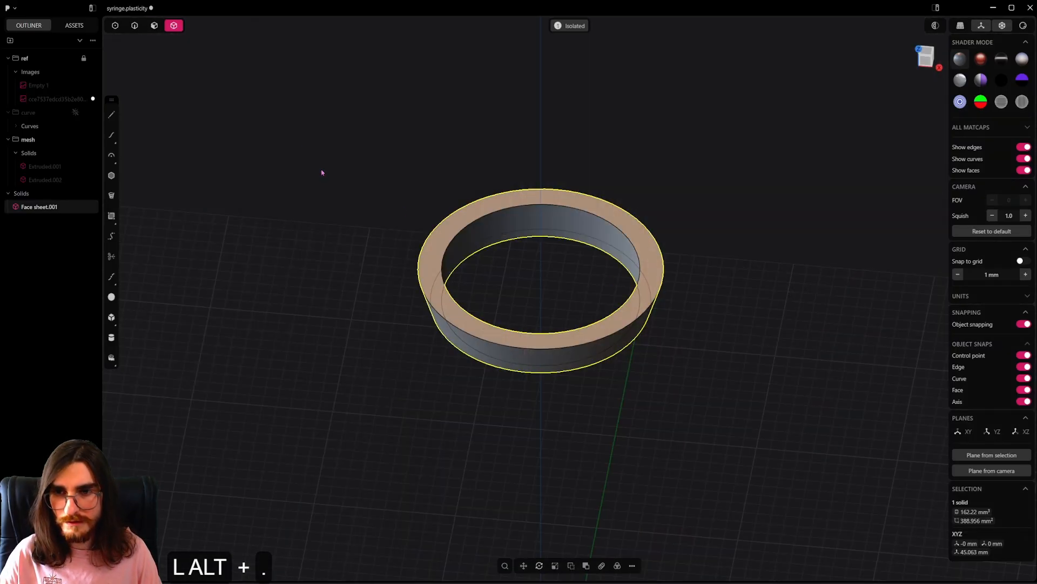
pyautogui.click(156, 28)
pyautogui.doubleClick(552, 253)
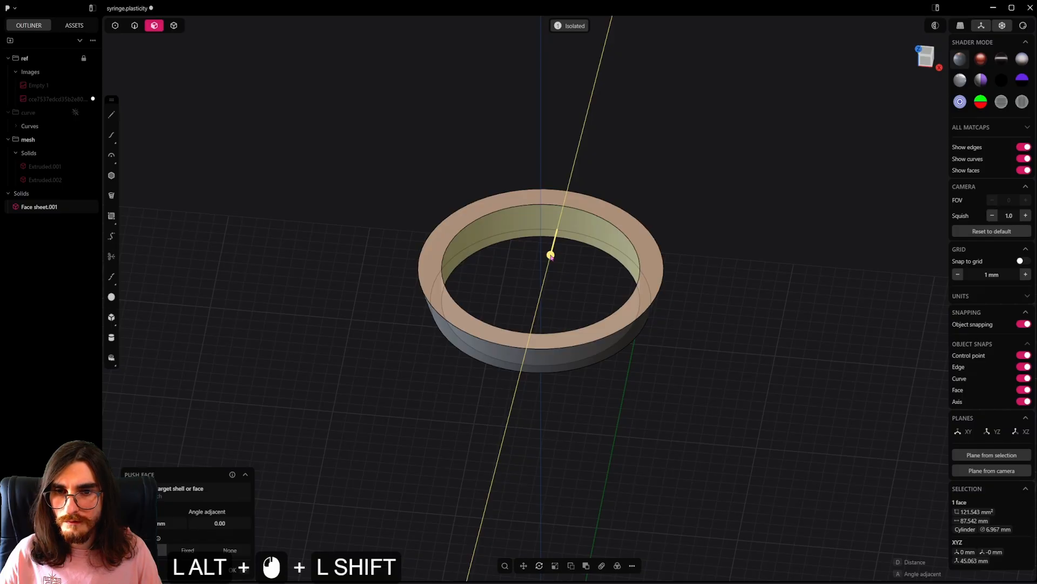
pyautogui.moveTo(552, 255); pyautogui.dragTo(553, 254)
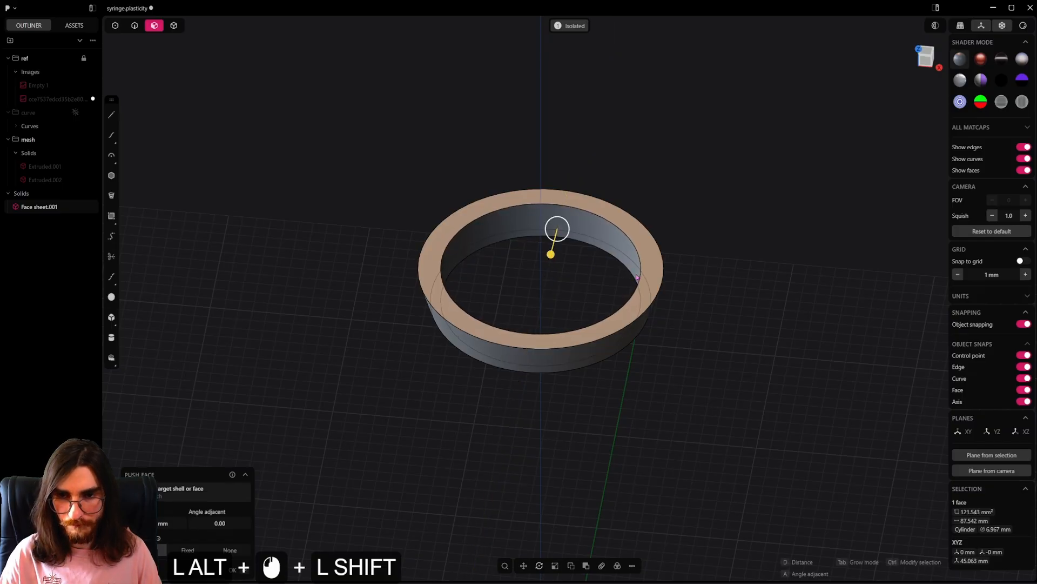
pyautogui.press('/')
pyautogui.keyDown('alt'); pyautogui.scroll(-6, 637, 279); pyautogui.keyUp('alt')
pyautogui.keyDown('alt'); pyautogui.moveTo(622, 312); pyautogui.dragTo(611, 269); pyautogui.keyUp('alt')
pyautogui.rightClick(699, 289)
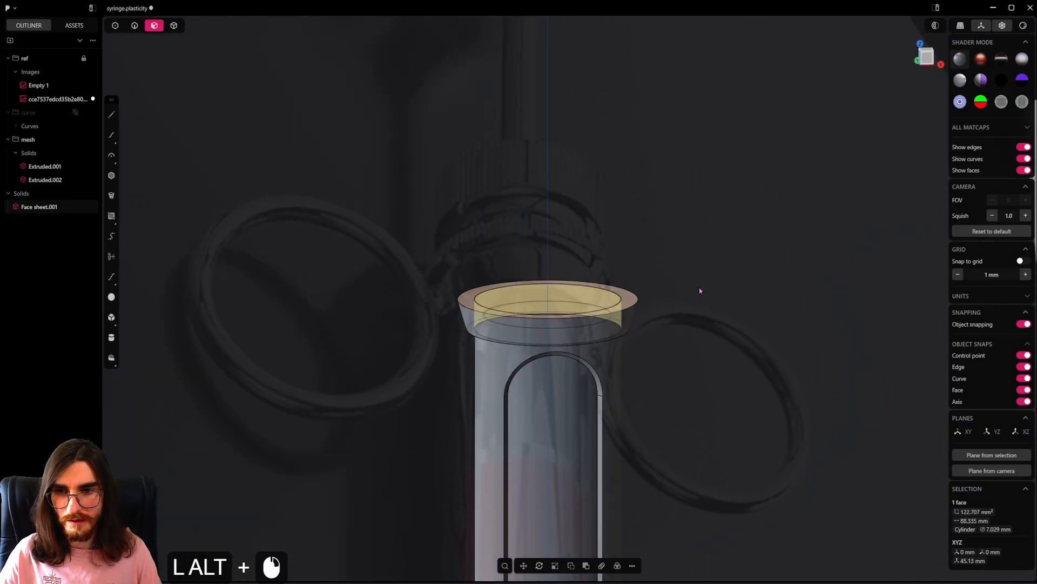
pyautogui.click(704, 238)
pyautogui.keyDown('alt'); pyautogui.scroll(-2, 704, 238); pyautogui.keyUp('alt')
pyautogui.keyDown('alt'); pyautogui.moveTo(627, 372); pyautogui.dragTo(591, 371, button='middle'); pyautogui.keyUp('alt')
pyautogui.keyDown('alt'); pyautogui.keyDown('shift'); pyautogui.moveTo(835, 326); pyautogui.dragTo(550, 313, button='middle'); pyautogui.keyUp('shift'); pyautogui.keyUp('alt')
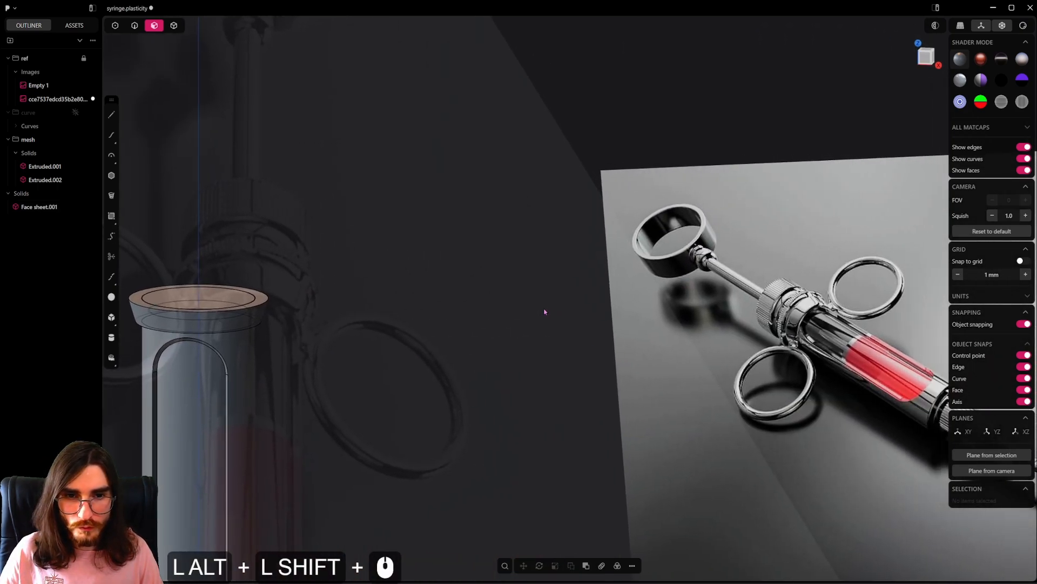
# Step: Raise the collar ring's flat top face slightly to increase the ring's height
pyautogui.keyDown('alt'); pyautogui.keyDown('shift'); pyautogui.moveTo(433, 343); pyautogui.dragTo(672, 339, button='middle'); pyautogui.keyUp('shift'); pyautogui.keyUp('alt')
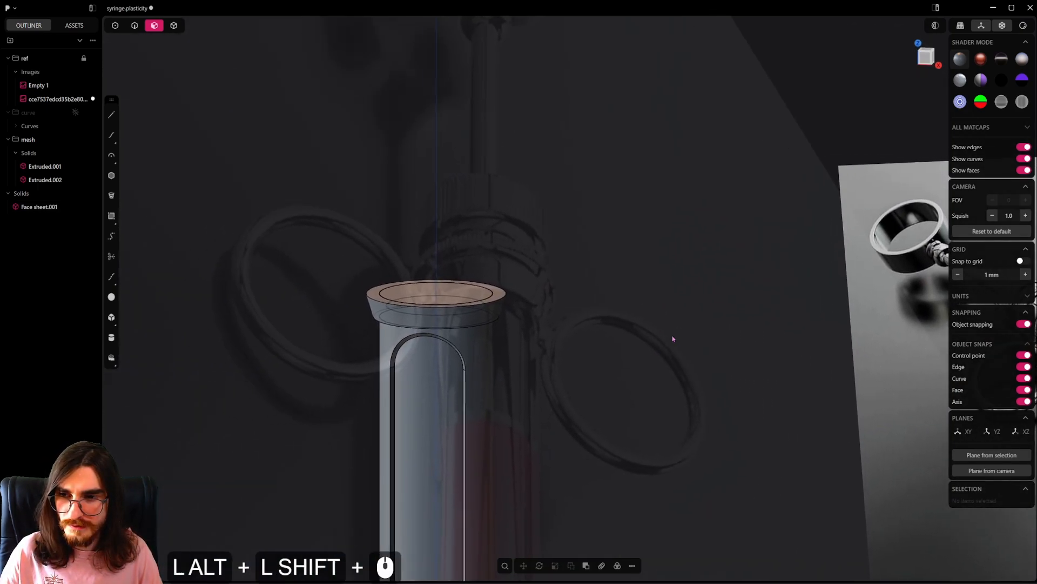
pyautogui.keyDown('alt'); pyautogui.click(499, 293); pyautogui.keyUp('alt')
pyautogui.moveTo(498, 251); pyautogui.dragTo(501, 238)
pyautogui.keyDown('alt'); pyautogui.moveTo(562, 313); pyautogui.dragTo(612, 338, button='middle'); pyautogui.keyUp('alt')
pyautogui.click(800, 294)
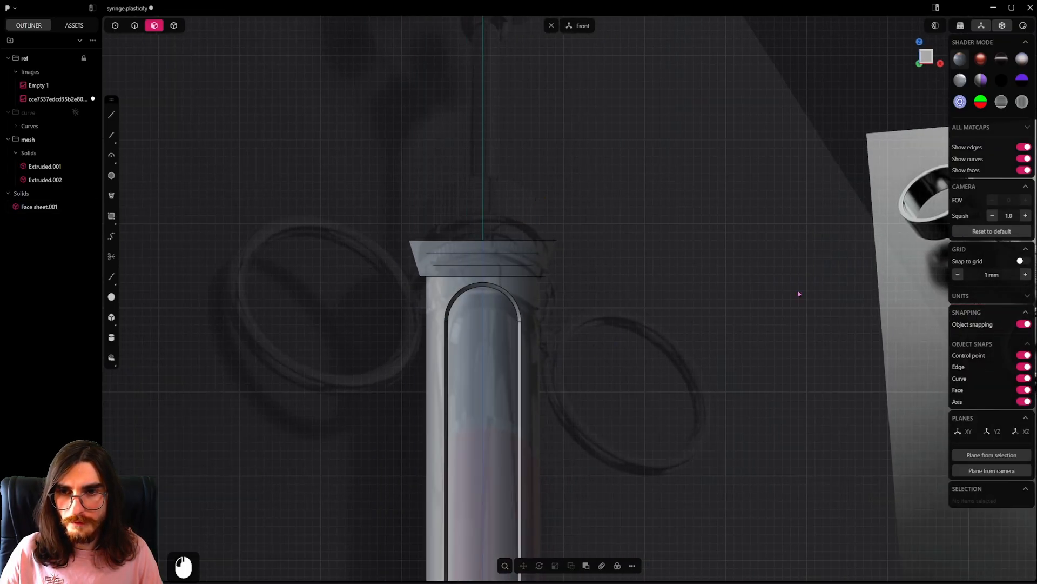
pyautogui.keyDown('shift'); pyautogui.moveTo(799, 293); pyautogui.dragTo(859, 312, button='middle'); pyautogui.keyUp('shift')
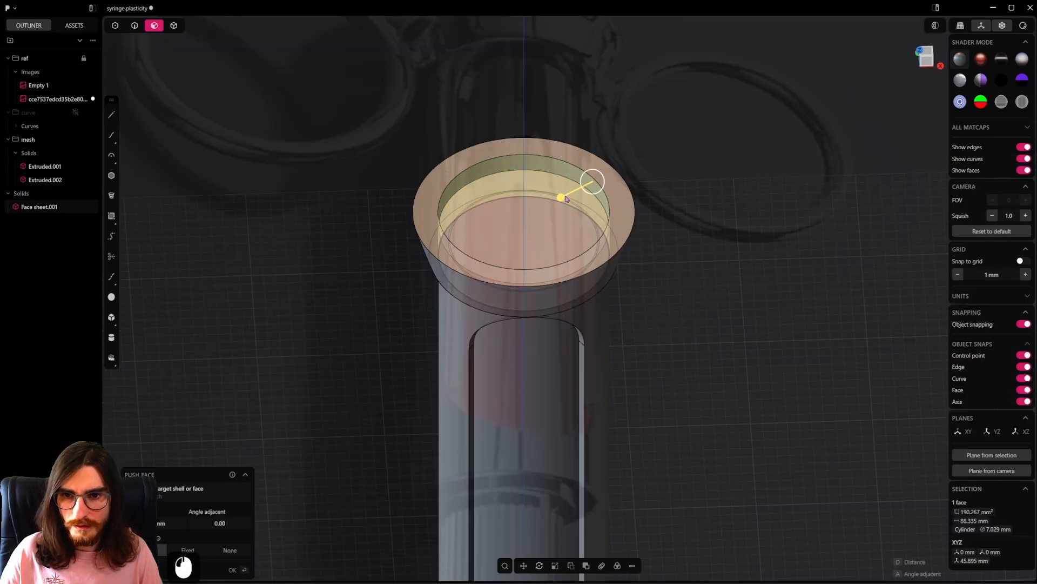
# Step: Push the collar ring's inner cylindrical face outward to a radius of about 7.34 mm
pyautogui.keyDown('shift'); pyautogui.moveTo(591, 180); pyautogui.dragTo(598, 189); pyautogui.keyUp('shift')
pyautogui.rightClick(600, 192)
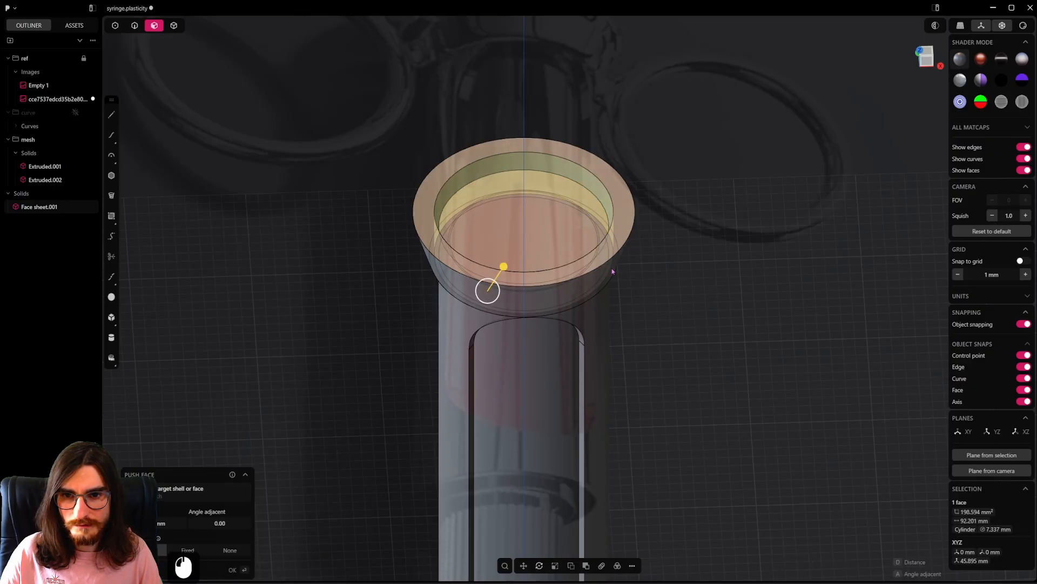
pyautogui.click(612, 268)
pyautogui.keyDown('shift'); pyautogui.moveTo(642, 291); pyautogui.dragTo(615, 265); pyautogui.keyUp('shift')
pyautogui.keyDown('shift'); pyautogui.moveTo(615, 265); pyautogui.dragTo(611, 132, button='middle'); pyautogui.keyUp('shift')
pyautogui.hotkey('ctrl', 'shift', 'z')
pyautogui.keyDown('shift'); pyautogui.moveTo(605, 200); pyautogui.dragTo(609, 238, button='middle'); pyautogui.keyUp('shift')
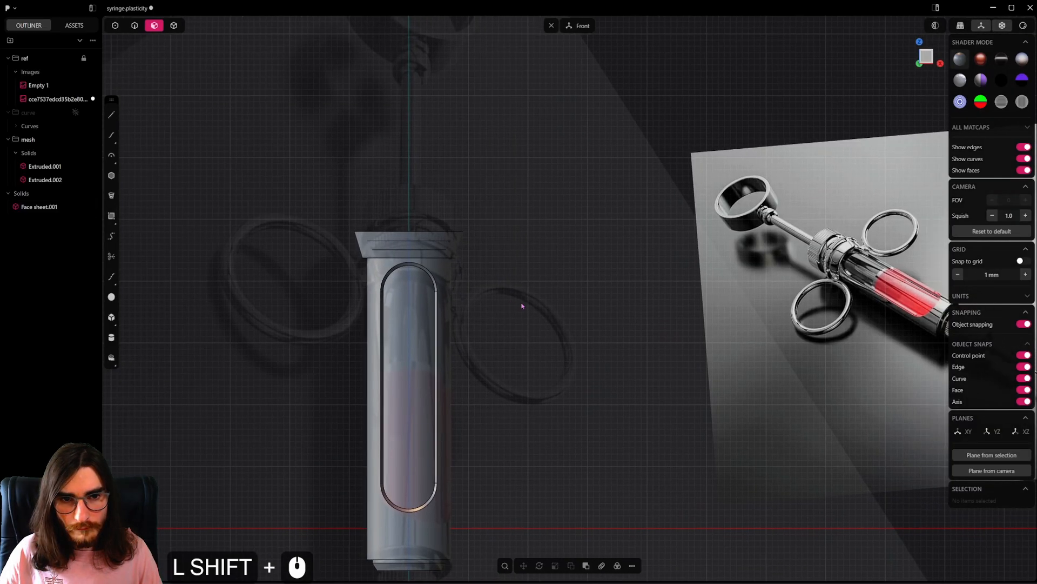
# Step: Extrude the barrel's round top face upward through the collar ring as a separate new body
pyautogui.scroll(6, 831, 260)
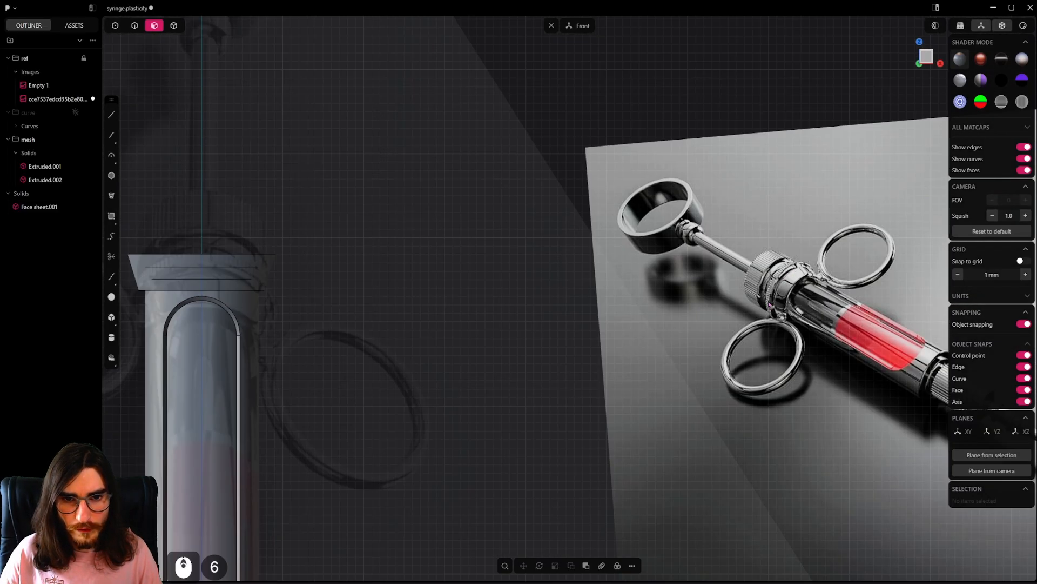
pyautogui.scroll(2, 795, 288)
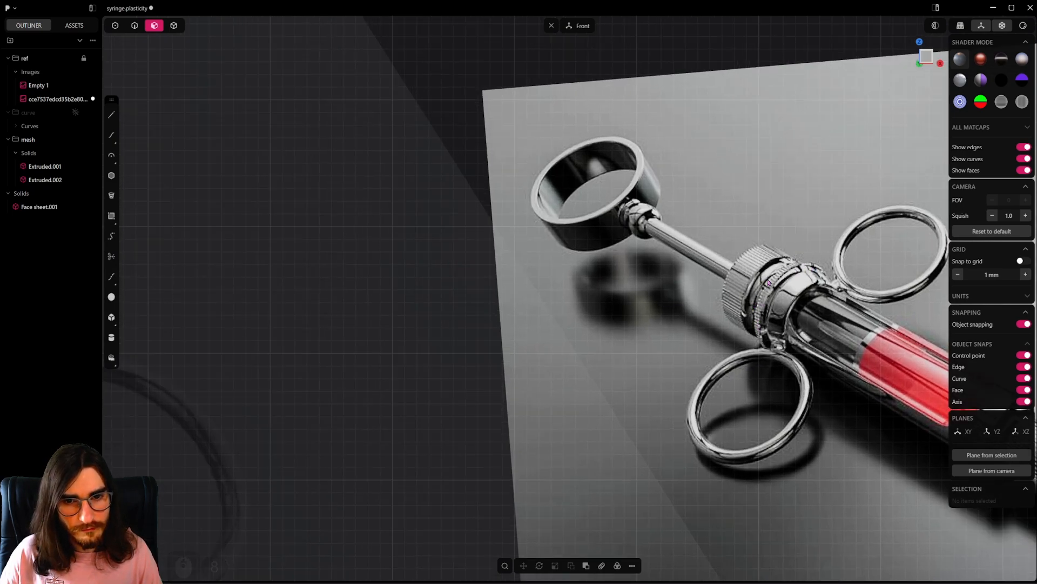
pyautogui.keyDown('shift'); pyautogui.moveTo(694, 306); pyautogui.dragTo(606, 317, button='middle'); pyautogui.keyUp('shift')
pyautogui.scroll(8, 576, 340)
pyautogui.click(616, 354)
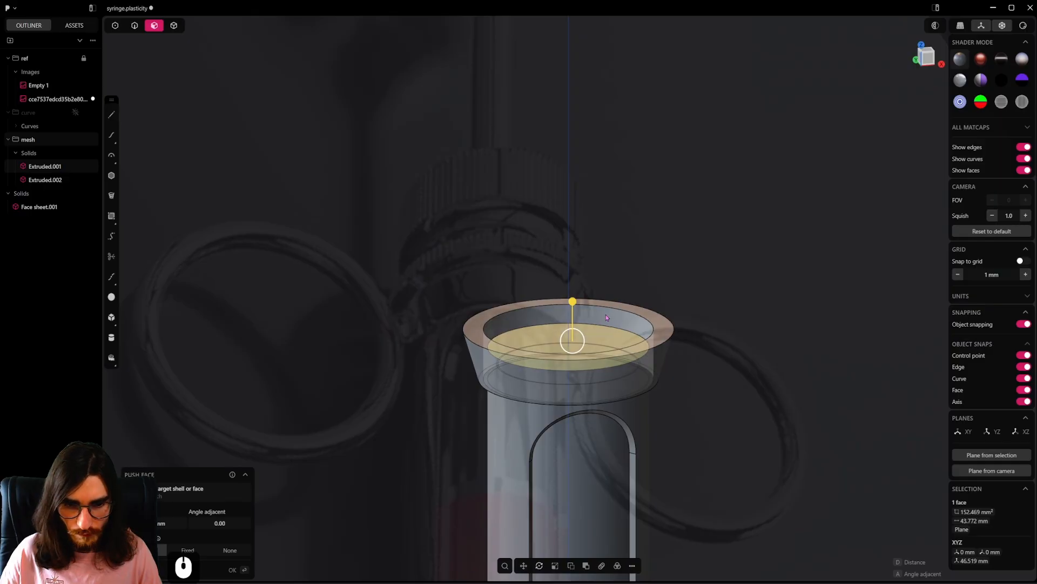
pyautogui.press('e')
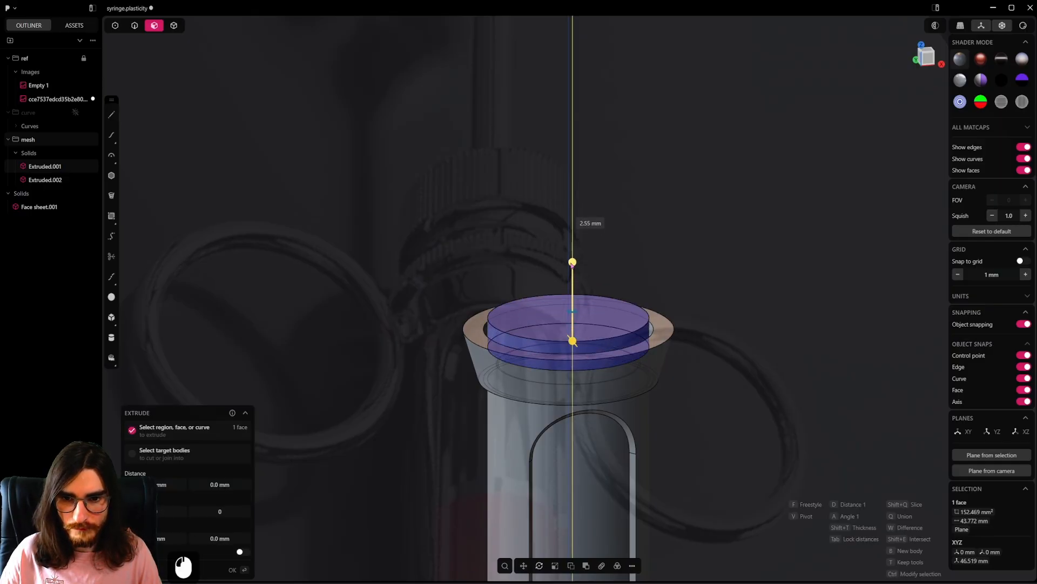
pyautogui.click(573, 254)
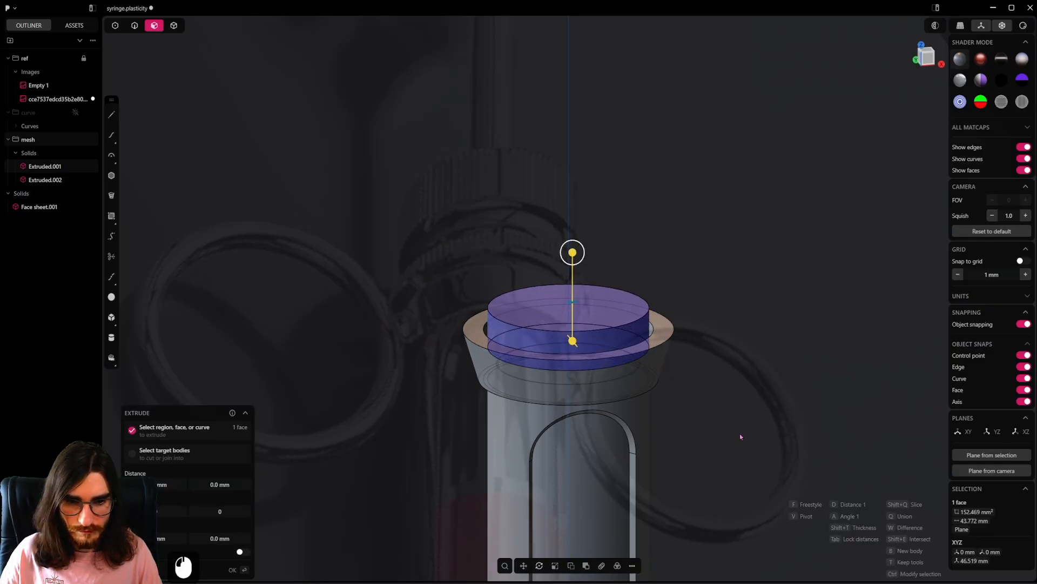
pyautogui.press('b')
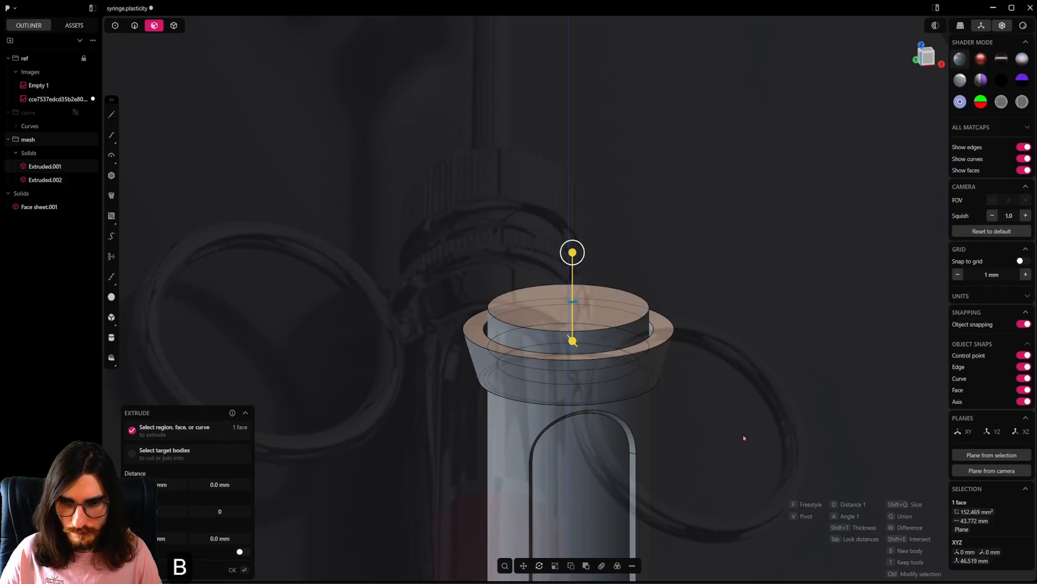
pyautogui.click(764, 388)
# Step: Flatten the new disc by scaling it down along the Z axis only
pyautogui.keyDown('alt'); pyautogui.moveTo(655, 352); pyautogui.dragTo(639, 335, button='middle'); pyautogui.keyUp('alt')
pyautogui.press('s')
pyautogui.press('z')
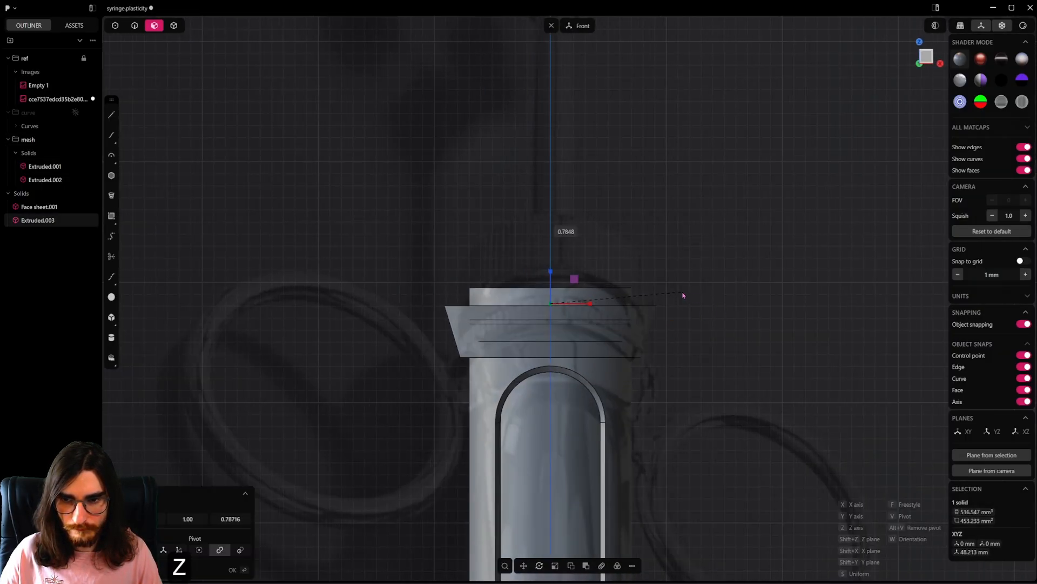
pyautogui.click(657, 300)
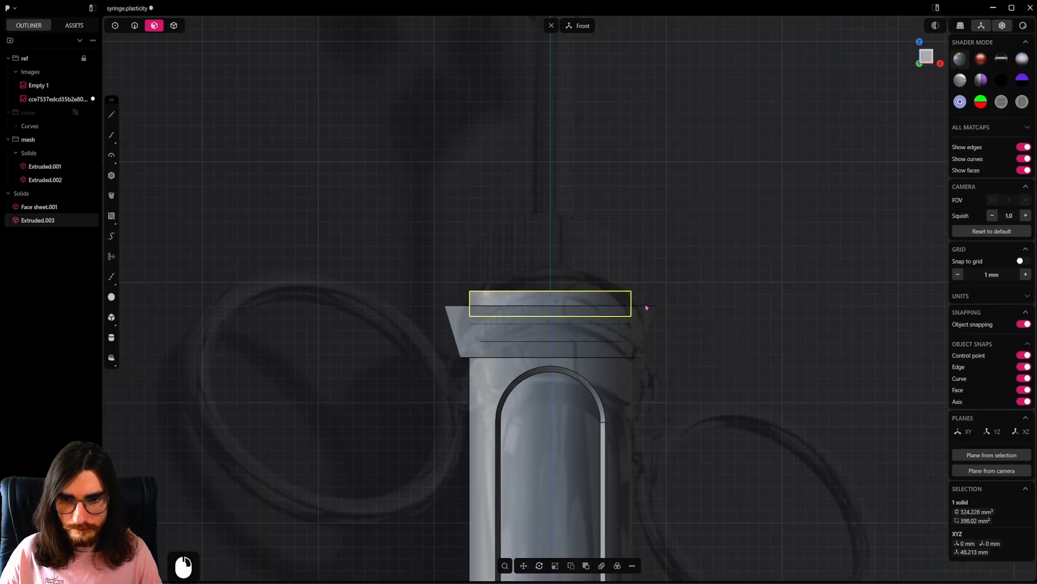
# Step: Move the flattened disc up about 1.05 mm along Z so it sits on top of the collar ring
pyautogui.scroll(12, 643, 305)
pyautogui.scroll(8, 626, 344)
pyautogui.press('g')
pyautogui.press('z')
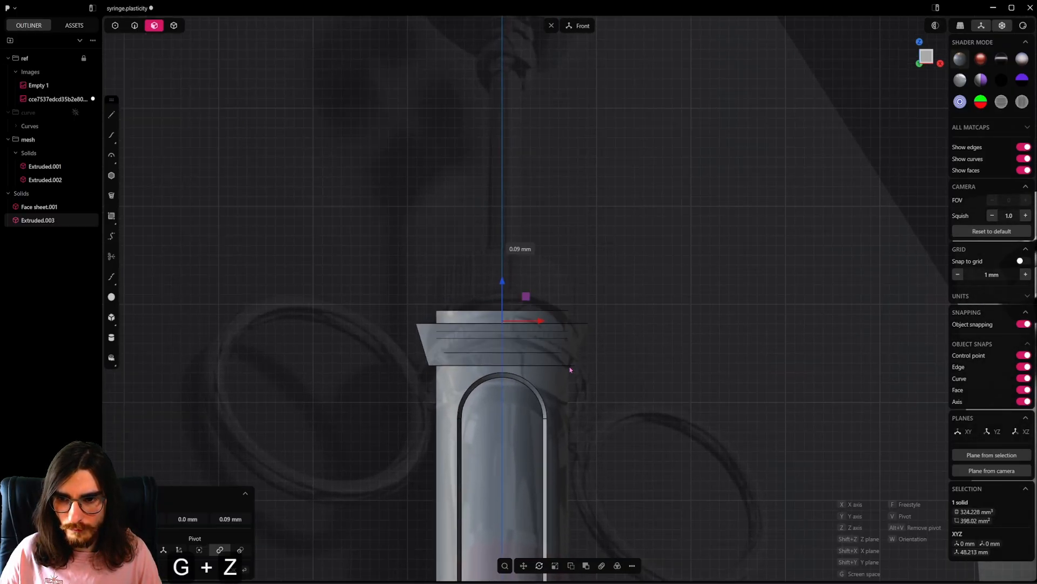
pyautogui.press('shift')
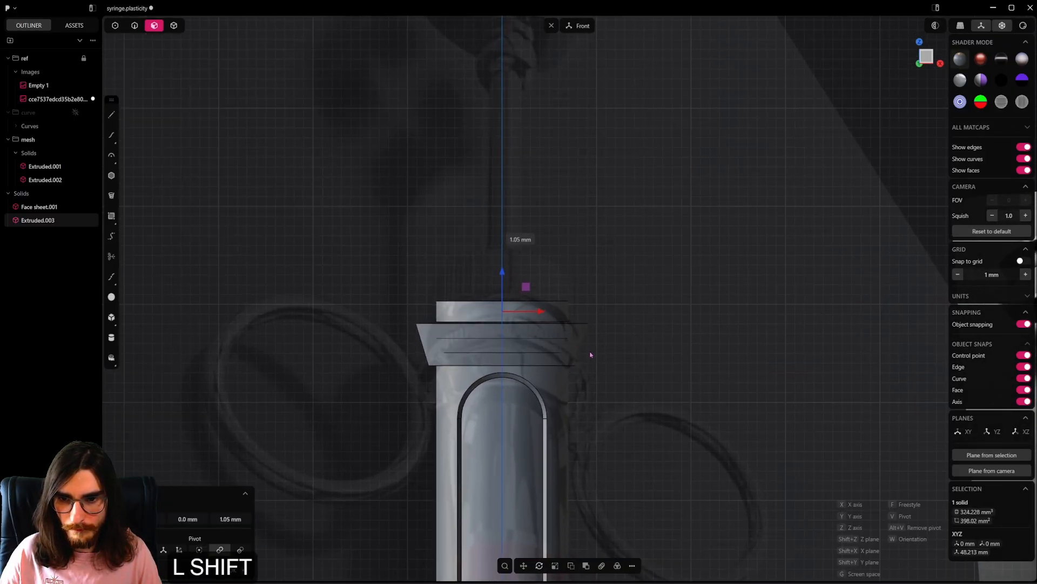
pyautogui.keyDown('shift'); pyautogui.click(606, 322); pyautogui.keyUp('shift')
pyautogui.press('s')
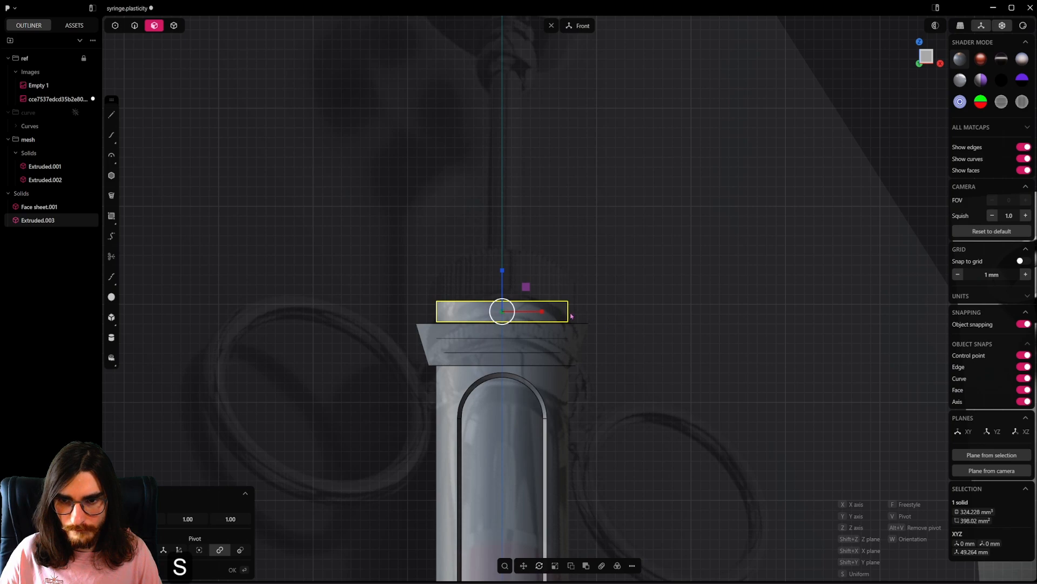
pyautogui.click(593, 314)
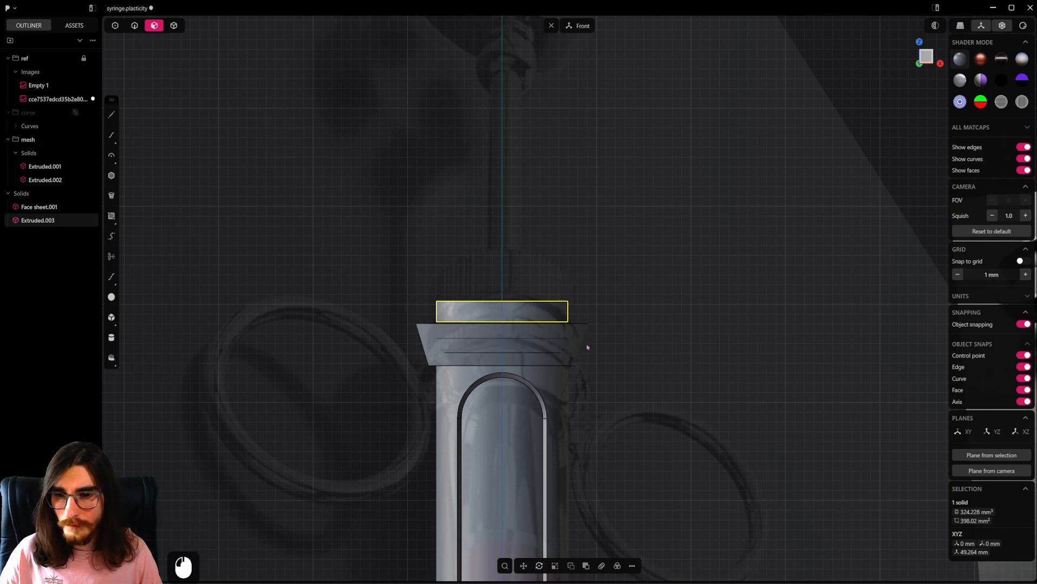
# Step: Push the disc's cylindrical side face outward to a radius of about 9.66 mm, forming a flange over the collar ring
pyautogui.click(559, 317)
pyautogui.moveTo(591, 317); pyautogui.dragTo(603, 332)
pyautogui.keyDown('ctrl'); pyautogui.moveTo(603, 331); pyautogui.dragTo(580, 419, button='middle'); pyautogui.keyUp('ctrl')
pyautogui.keyDown('ctrl'); pyautogui.moveTo(682, 351); pyautogui.dragTo(716, 319, button='middle'); pyautogui.keyUp('ctrl')
pyautogui.keyDown('ctrl'); pyautogui.keyDown('shift'); pyautogui.moveTo(716, 319); pyautogui.dragTo(722, 304, button='middle'); pyautogui.keyUp('shift'); pyautogui.keyUp('ctrl')
pyautogui.keyDown('ctrl'); pyautogui.keyDown('shift'); pyautogui.scroll(5, 655, 352); pyautogui.keyUp('shift'); pyautogui.keyUp('ctrl')
pyautogui.keyDown('ctrl'); pyautogui.keyDown('shift'); pyautogui.moveTo(646, 314); pyautogui.dragTo(699, 345); pyautogui.keyUp('shift'); pyautogui.keyUp('ctrl')
pyautogui.rightClick(699, 345)
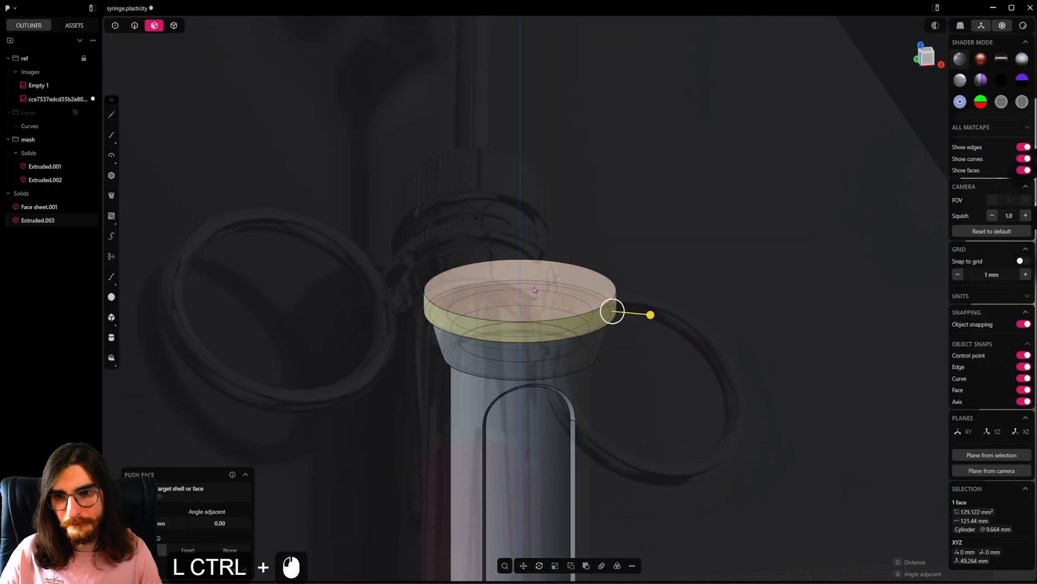
# Step: Thin the flange disc by lowering its top face to a Z height of about 49.56 mm
pyautogui.click(534, 286)
pyautogui.keyDown('ctrl'); pyautogui.keyDown('shift'); pyautogui.moveTo(540, 249); pyautogui.dragTo(554, 324); pyautogui.keyUp('shift'); pyautogui.keyUp('ctrl')
pyautogui.rightClick(677, 269)
pyautogui.scroll(-6, 678, 269)
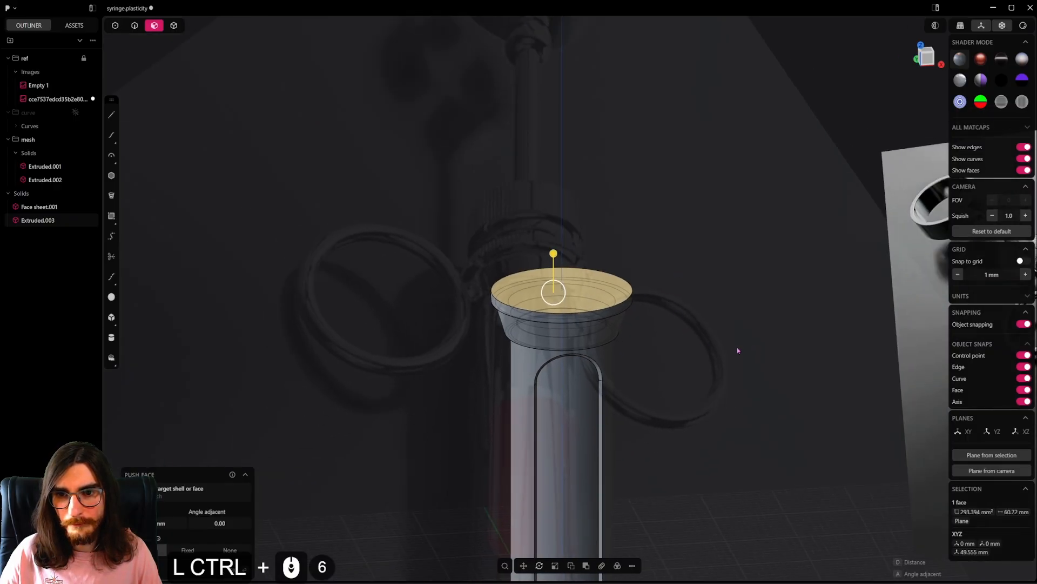
pyautogui.click(764, 346)
# Step: Extrude the flange's top face upward as a new body and push its side face inward to a radius of about 7.81 mm
pyautogui.keyDown('shift'); pyautogui.moveTo(748, 350); pyautogui.dragTo(792, 418, button='middle'); pyautogui.keyUp('shift')
pyautogui.scroll(4, 653, 354)
pyautogui.click(651, 354)
pyautogui.scroll(7, 657, 354)
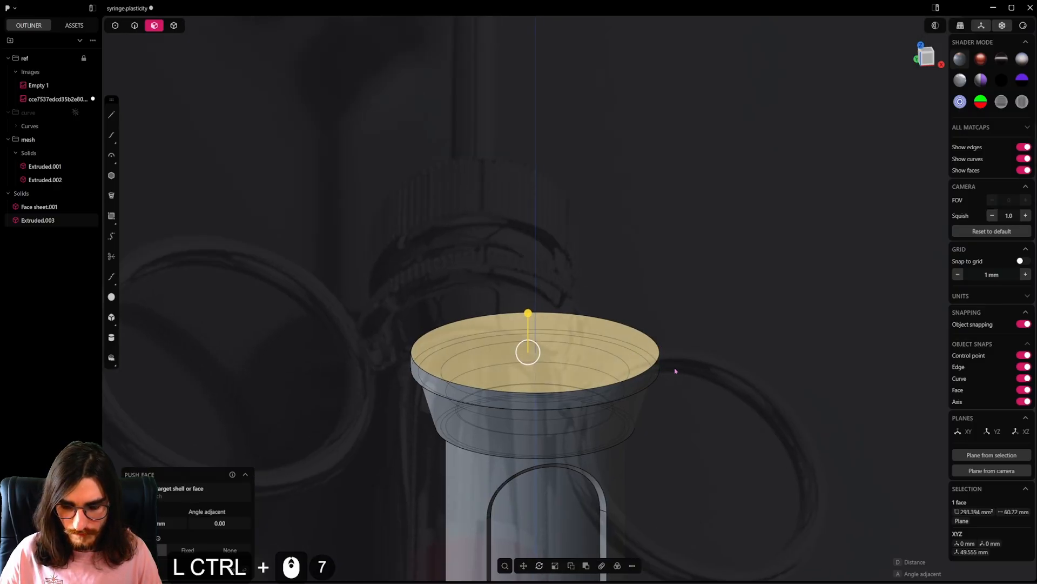
pyautogui.hotkey('ctrl', 'e')
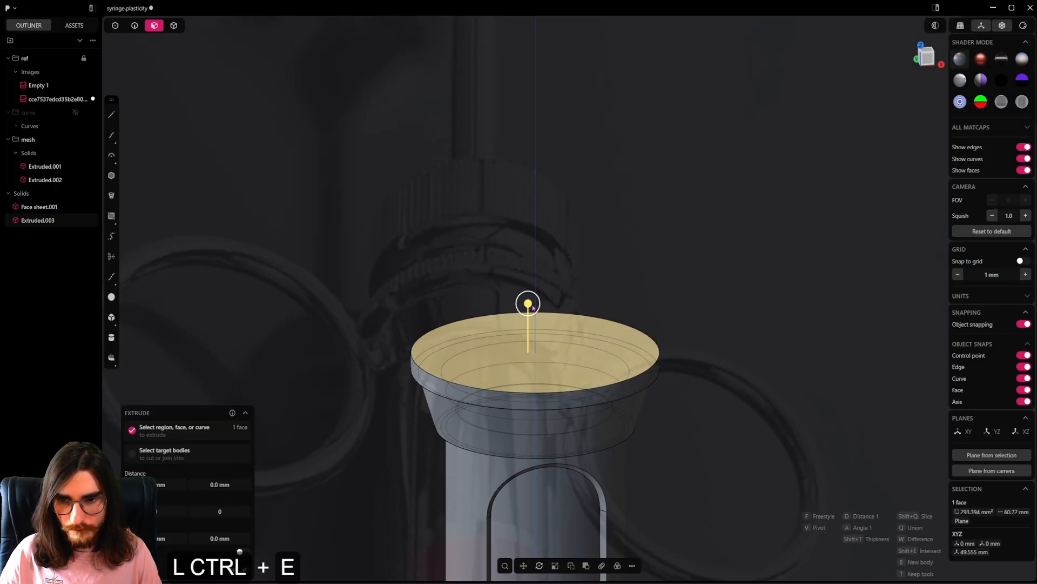
pyautogui.keyDown('ctrl'); pyautogui.moveTo(532, 305); pyautogui.dragTo(532, 292); pyautogui.keyUp('ctrl')
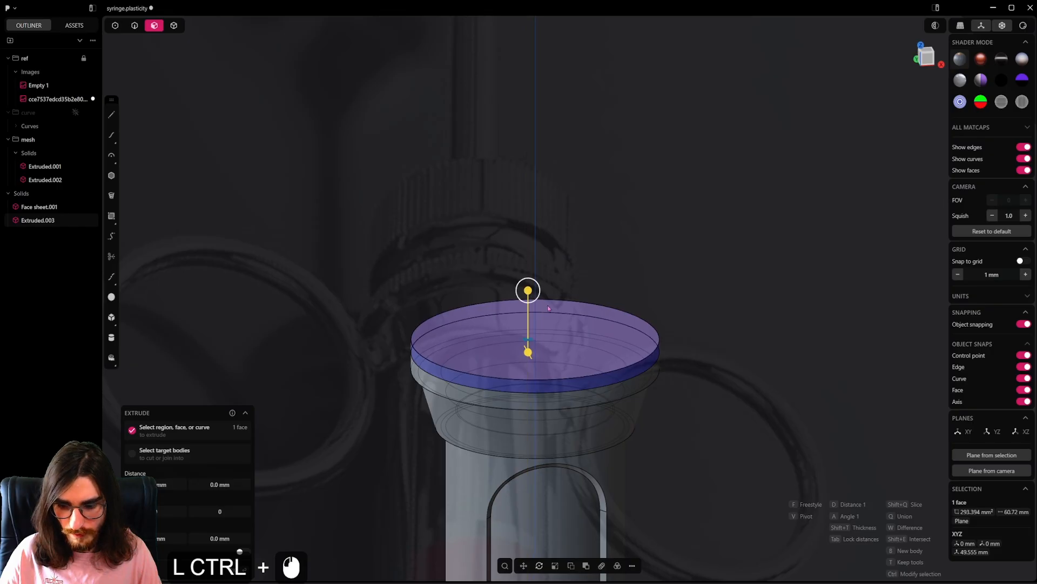
pyautogui.hotkey('ctrl', 'b')
pyautogui.rightClick(646, 339)
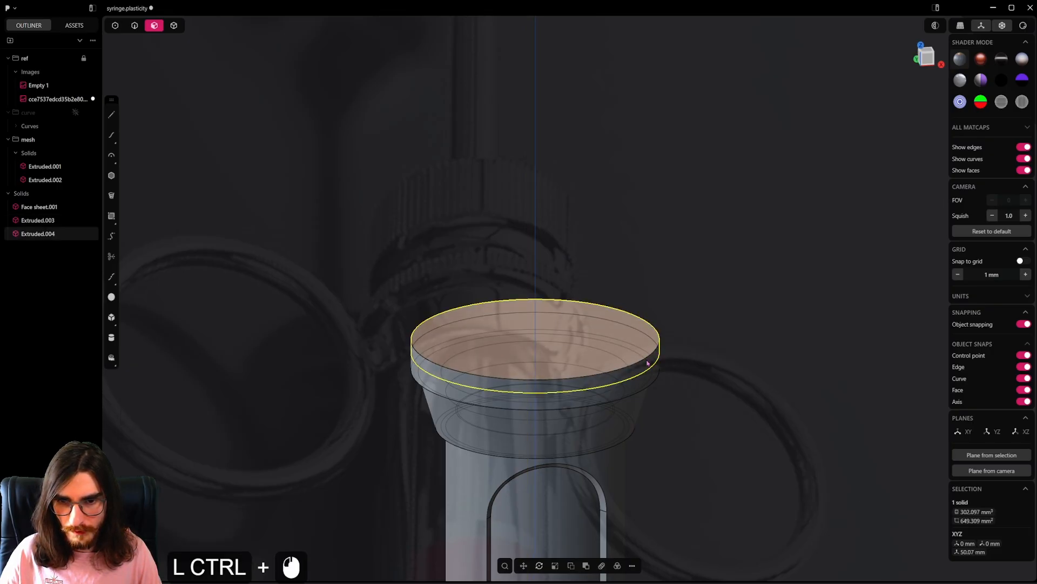
pyautogui.click(648, 361)
pyautogui.moveTo(683, 364); pyautogui.dragTo(660, 356)
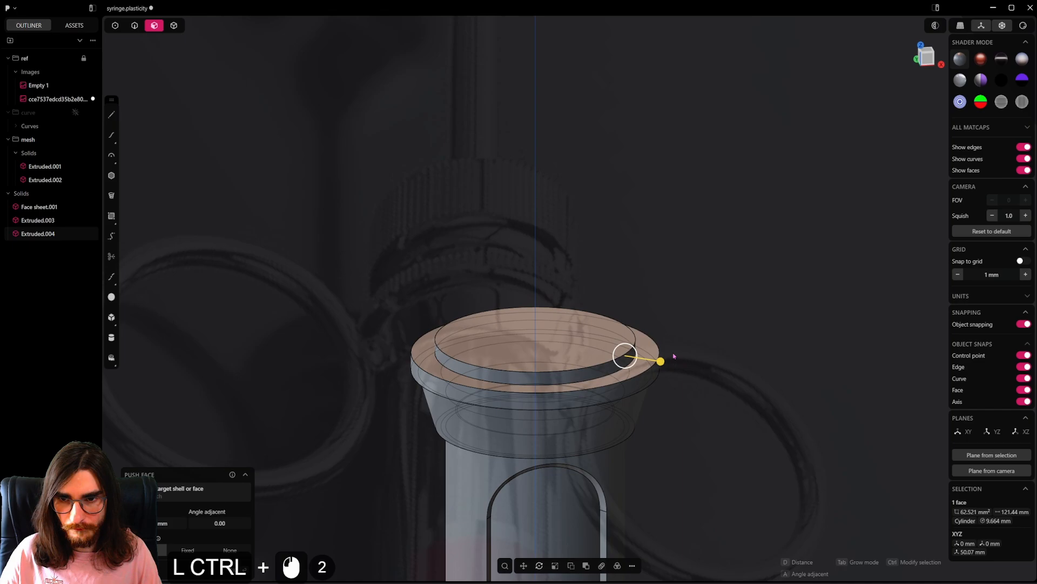
# Step: Raise the narrower cylinder's top face to a Z height of about 57.76 mm, using the front view for reference
pyautogui.click(561, 330)
pyautogui.moveTo(561, 294); pyautogui.dragTo(560, 282)
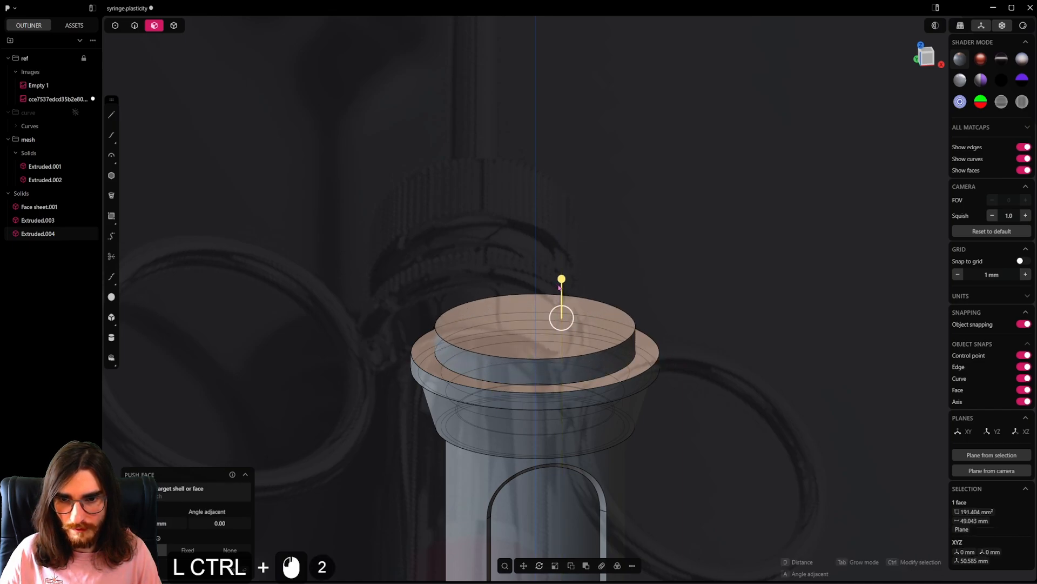
pyautogui.keyDown('ctrl'); pyautogui.click(522, 328); pyautogui.keyUp('ctrl')
pyautogui.keyDown('ctrl'); pyautogui.scroll(-7, 704, 317); pyautogui.keyUp('ctrl')
pyautogui.keyDown('ctrl'); pyautogui.keyDown('shift'); pyautogui.moveTo(810, 350); pyautogui.dragTo(724, 368, button='middle'); pyautogui.keyUp('shift'); pyautogui.keyUp('ctrl')
pyautogui.keyDown('ctrl'); pyautogui.moveTo(409, 270); pyautogui.dragTo(409, 208); pyautogui.keyUp('ctrl')
pyautogui.keyDown('ctrl'); pyautogui.keyDown('alt'); pyautogui.moveTo(373, 316); pyautogui.dragTo(621, 406, button='middle'); pyautogui.keyUp('alt'); pyautogui.keyUp('ctrl')
pyautogui.keyDown('ctrl'); pyautogui.moveTo(535, 293); pyautogui.dragTo(539, 293); pyautogui.keyUp('ctrl')
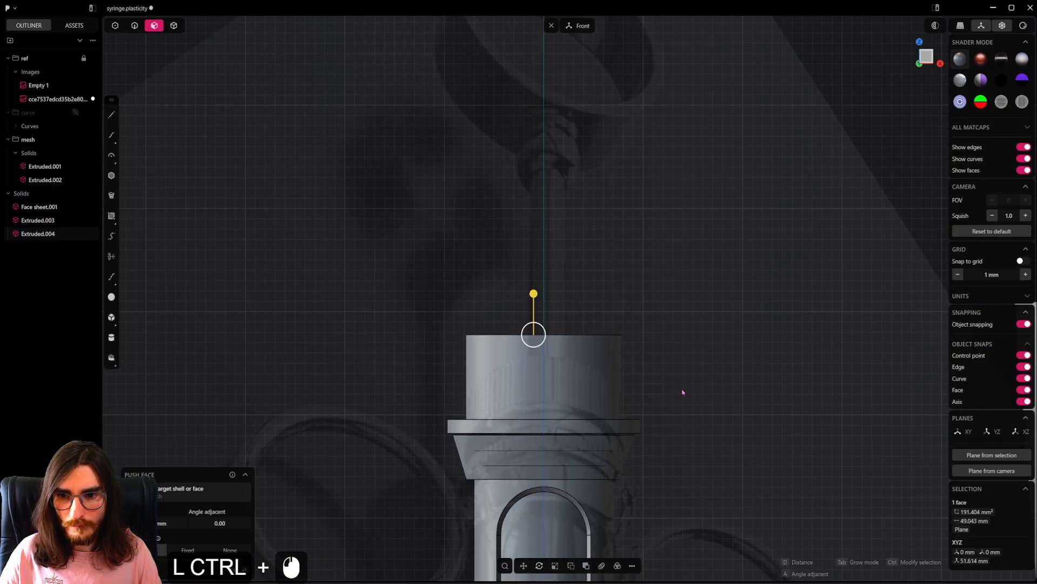
pyautogui.keyDown('ctrl'); pyautogui.scroll(-3, 674, 275); pyautogui.keyUp('ctrl')
pyautogui.keyDown('ctrl'); pyautogui.keyDown('shift'); pyautogui.moveTo(683, 391); pyautogui.dragTo(771, 338, button='middle'); pyautogui.keyUp('shift'); pyautogui.keyUp('ctrl')
pyautogui.keyDown('ctrl'); pyautogui.scroll(5, 719, 276); pyautogui.keyUp('ctrl')
pyautogui.keyDown('ctrl'); pyautogui.scroll(1, 677, 308); pyautogui.keyUp('ctrl')
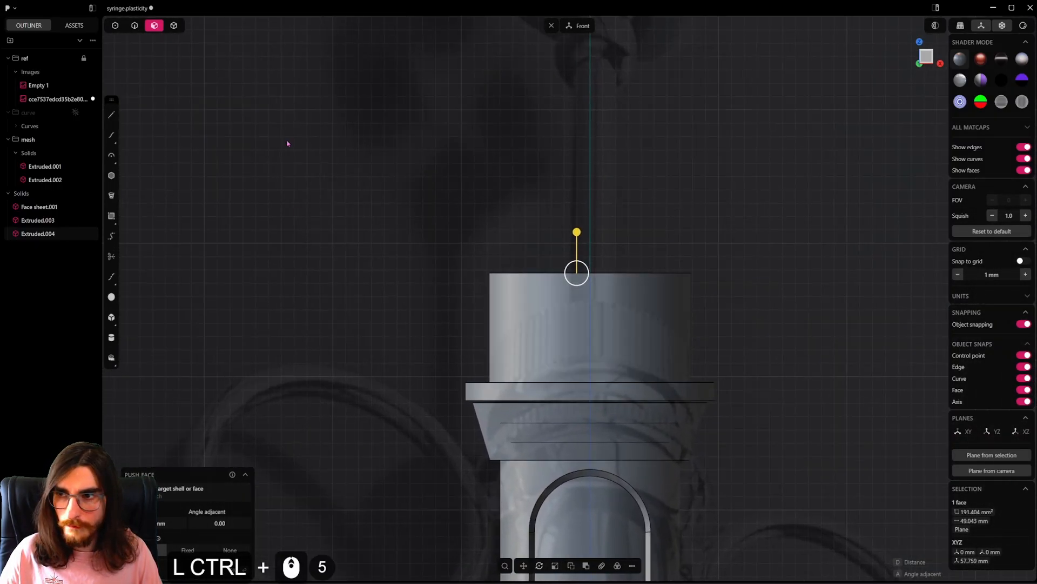
# Step: Split the narrower cylinder's side face with a single horizontal isoparam cut at about 0.71 in the V direction
pyautogui.hotkey('ctrl', 'r')
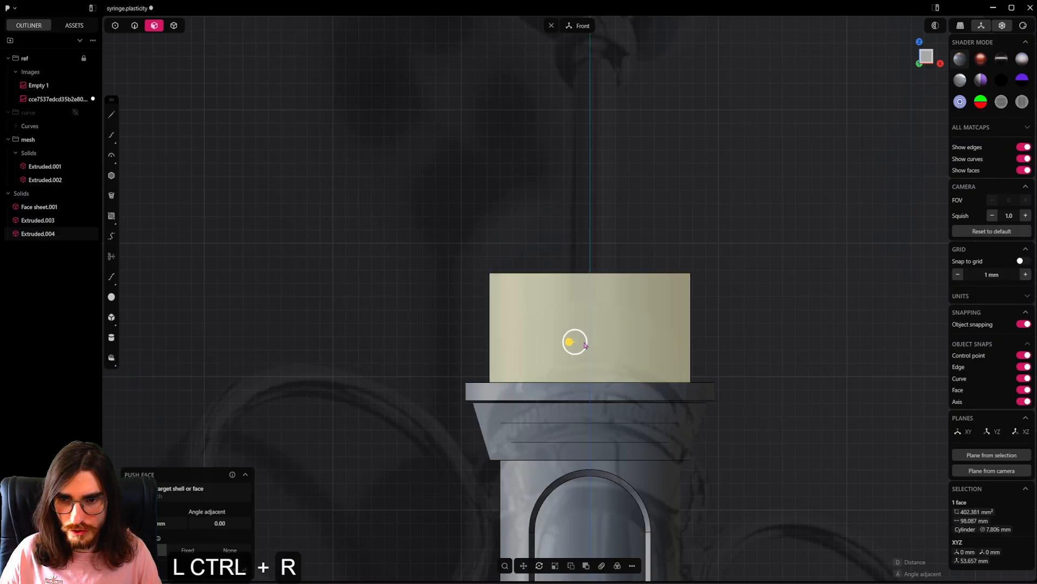
pyautogui.press('capslock')
pyautogui.press('Tab')
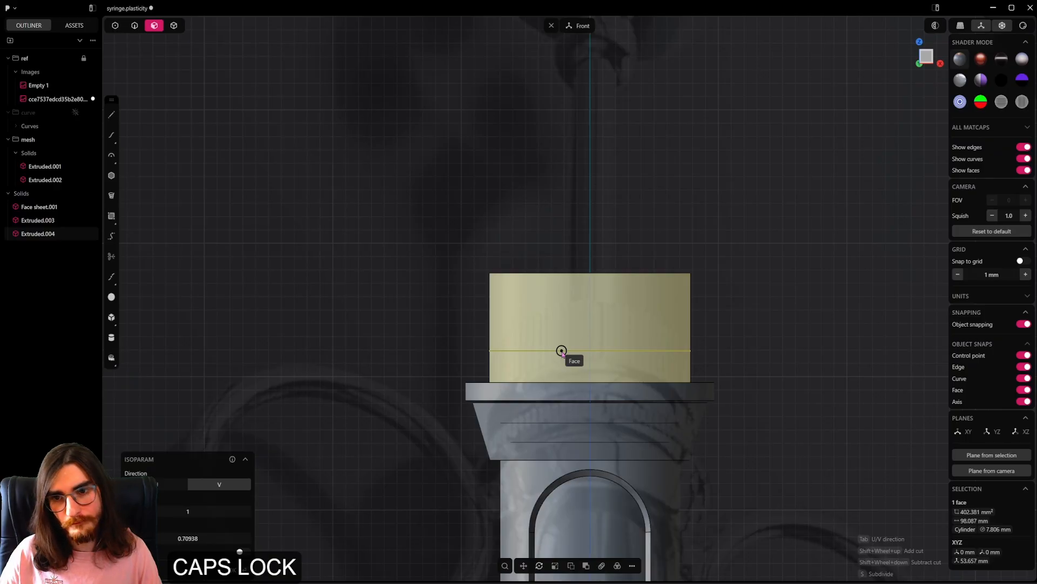
pyautogui.click(562, 351)
# Step: Raise the split cylinder's top face to a Z height of about 60.12 mm
pyautogui.moveTo(641, 303); pyautogui.dragTo(623, 312, button='middle')
pyautogui.click(616, 250)
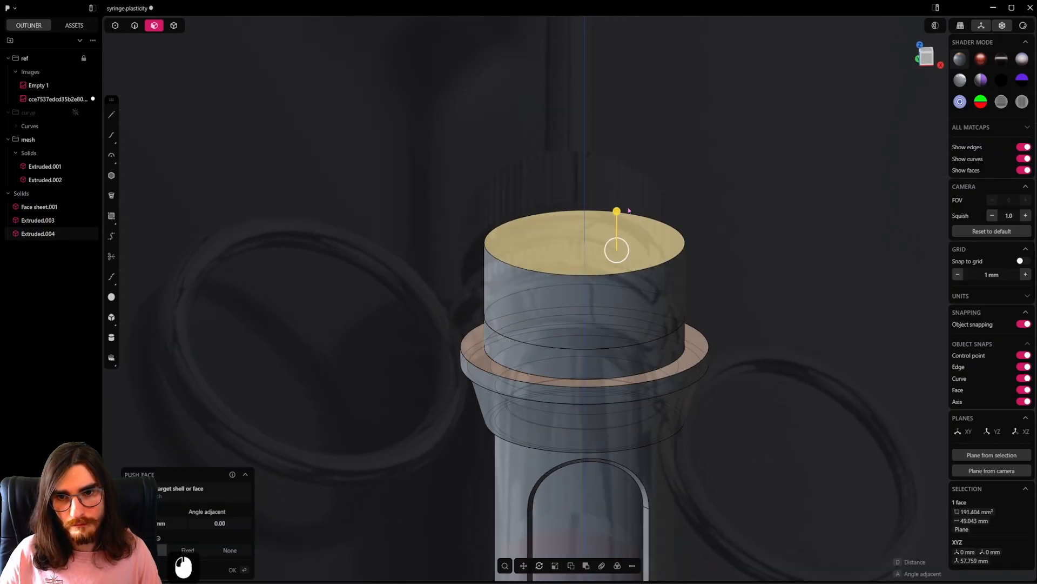
pyautogui.moveTo(616, 217); pyautogui.dragTo(616, 177)
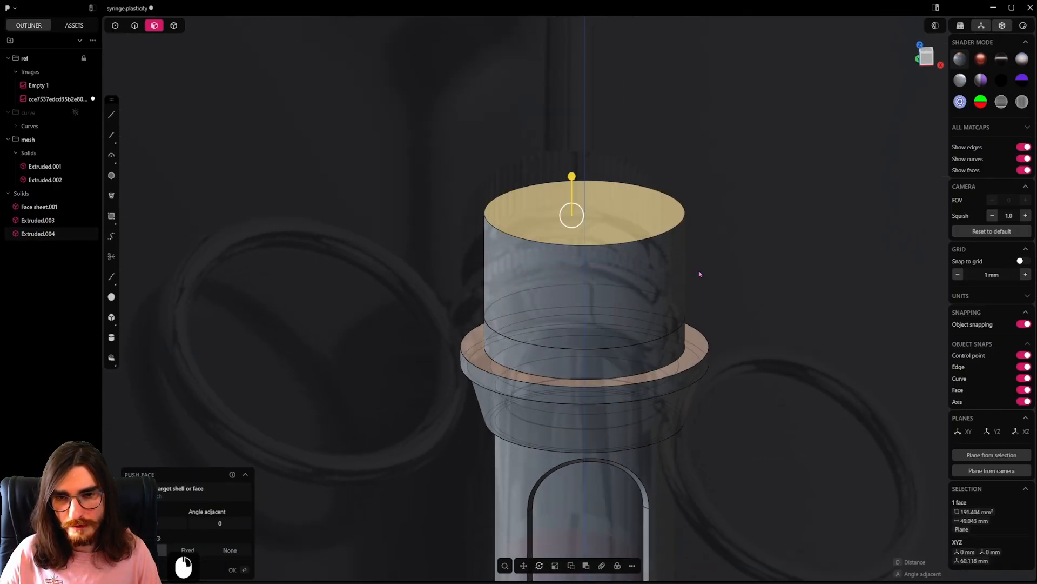
# Step: Push the side face above the isoparam cut outward into a wider cap that stays slightly narrower than the flange
pyautogui.click(682, 316)
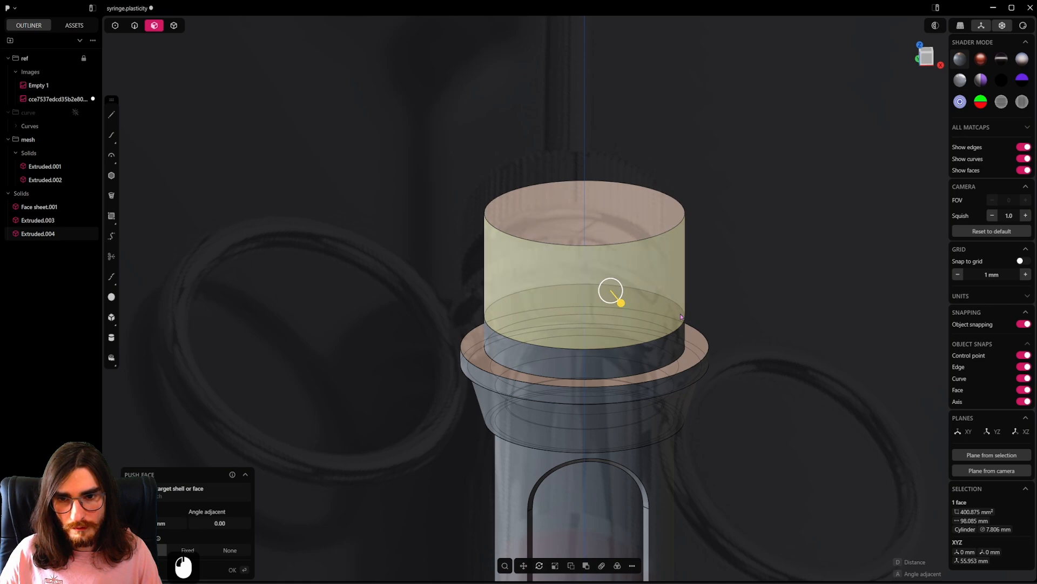
pyautogui.keyDown('alt'); pyautogui.moveTo(674, 315); pyautogui.dragTo(533, 315, button='middle'); pyautogui.keyUp('alt')
pyautogui.moveTo(533, 315); pyautogui.dragTo(470, 329)
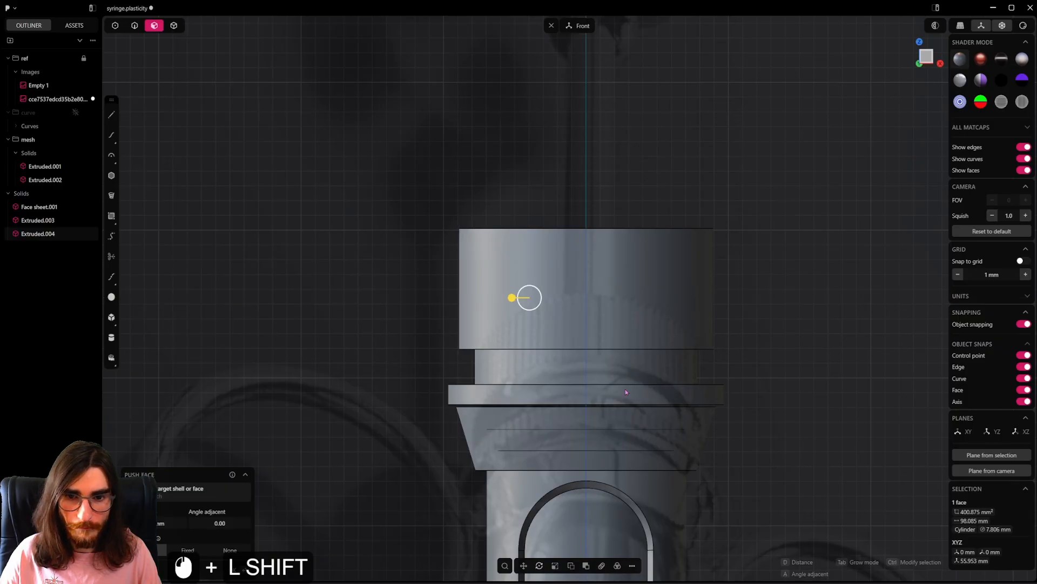
pyautogui.scroll(-5, 647, 381)
pyautogui.keyDown('shift'); pyautogui.moveTo(647, 380); pyautogui.dragTo(751, 346, button='middle'); pyautogui.keyUp('shift')
pyautogui.scroll(15, 586, 337)
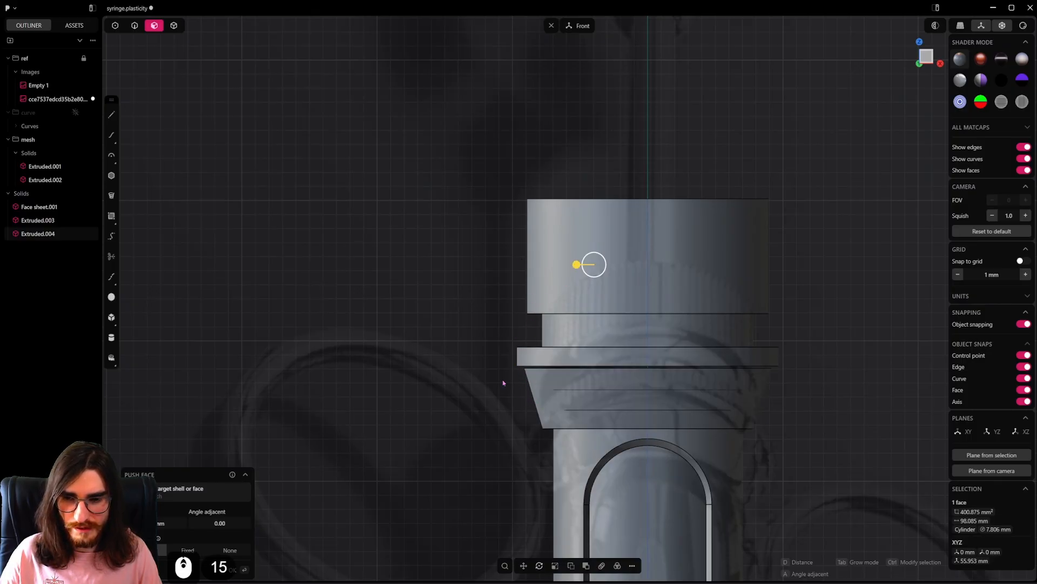
pyautogui.keyDown('shift'); pyautogui.moveTo(576, 265); pyautogui.dragTo(576, 272); pyautogui.keyUp('shift')
pyautogui.scroll(-6, 507, 314)
pyautogui.rightClick(482, 432)
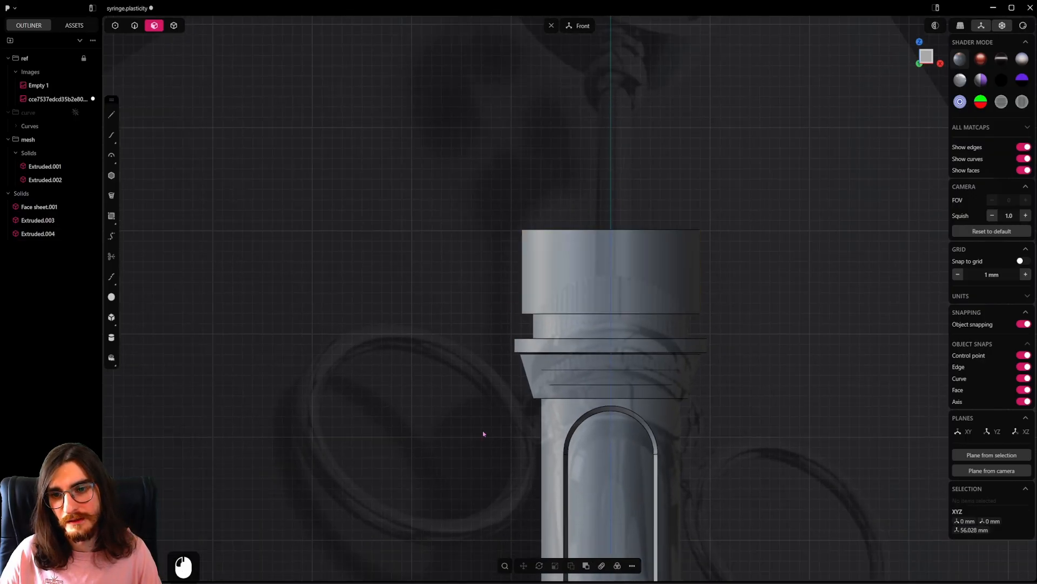
# Step: Extrude the inner cylinder's bottom face down as a new body ending at a Z height of about -19.19 mm
pyautogui.scroll(-5, 571, 312)
pyautogui.keyDown('shift'); pyautogui.moveTo(663, 380); pyautogui.dragTo(378, 254, button='middle'); pyautogui.keyUp('shift')
pyautogui.keyDown('shift'); pyautogui.moveTo(827, 304); pyautogui.dragTo(825, 298, button='middle'); pyautogui.keyUp('shift')
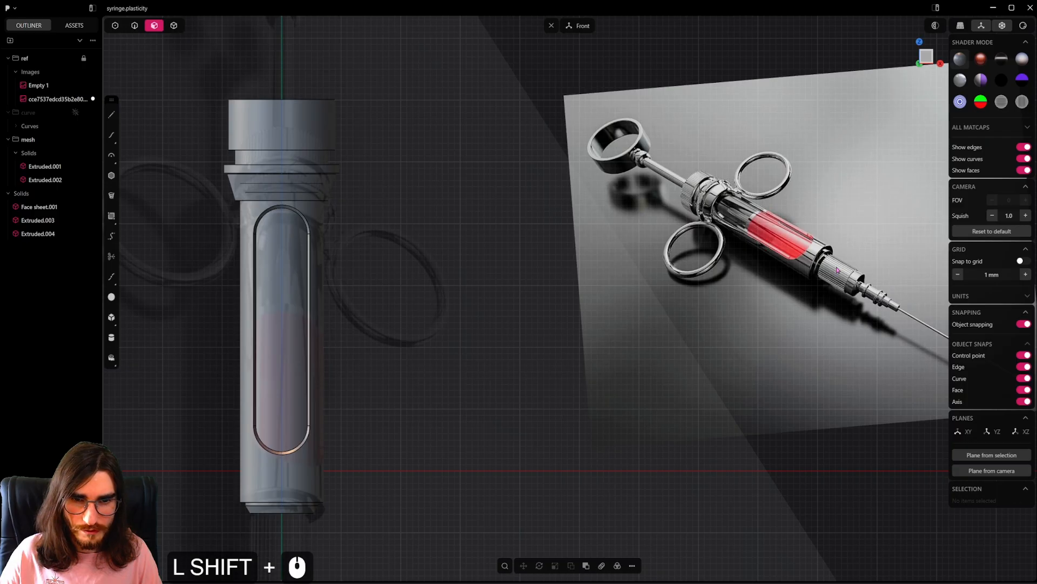
pyautogui.keyDown('shift'); pyautogui.moveTo(594, 394); pyautogui.dragTo(522, 330, button='middle'); pyautogui.keyUp('shift')
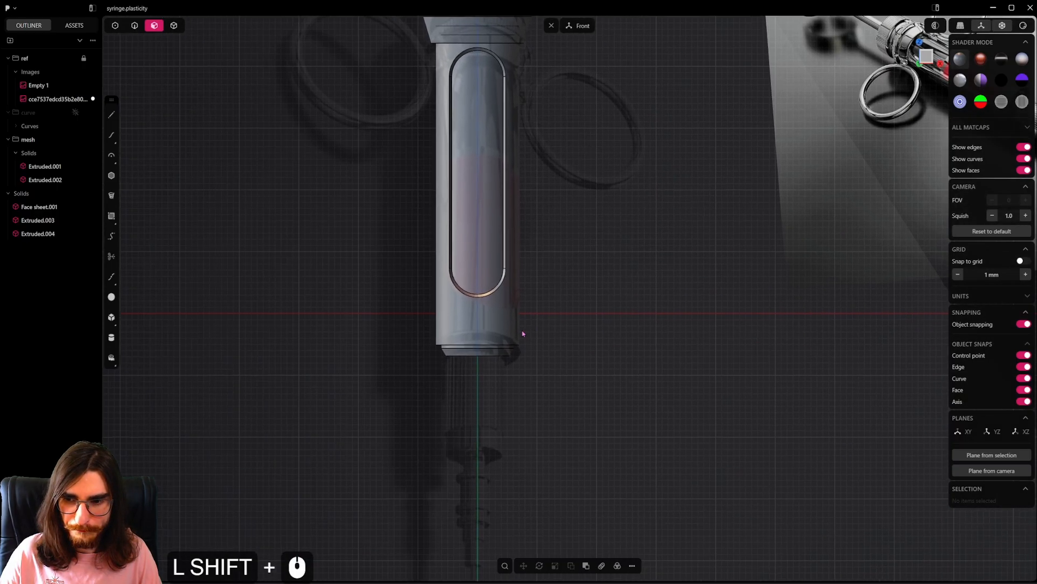
pyautogui.scroll(5, 486, 378)
pyautogui.click(474, 374)
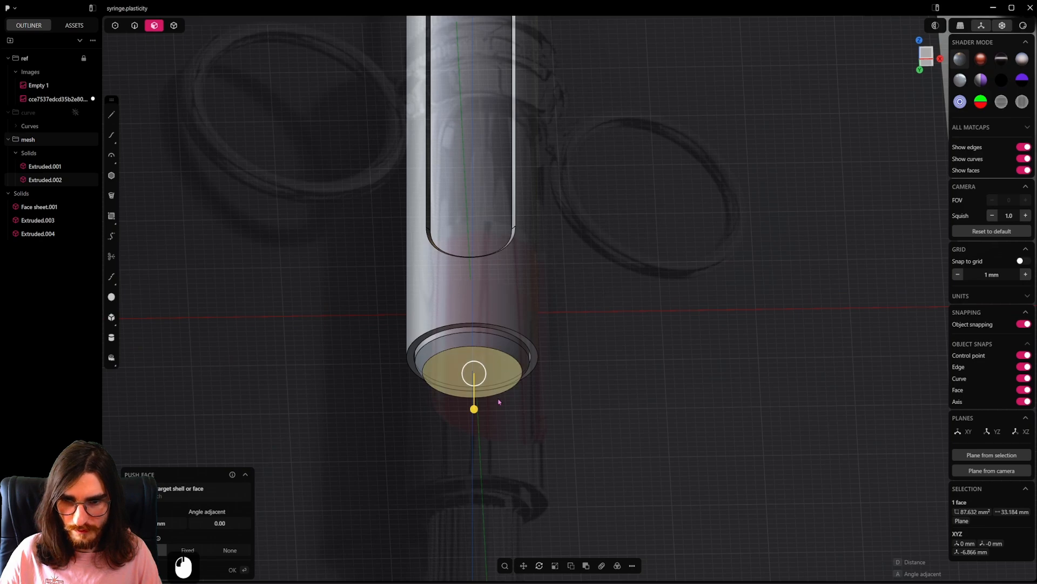
pyautogui.press('e')
pyautogui.moveTo(470, 518); pyautogui.dragTo(470, 523)
pyautogui.keyDown('alt'); pyautogui.moveTo(470, 523); pyautogui.dragTo(554, 430, button='middle'); pyautogui.keyUp('alt')
pyautogui.scroll(-2, 508, 500)
pyautogui.moveTo(494, 463)
pyautogui.mouseDown()
pyautogui.moveTo(498, 449)
pyautogui.moveTo(502, 465)
pyautogui.mouseUp()
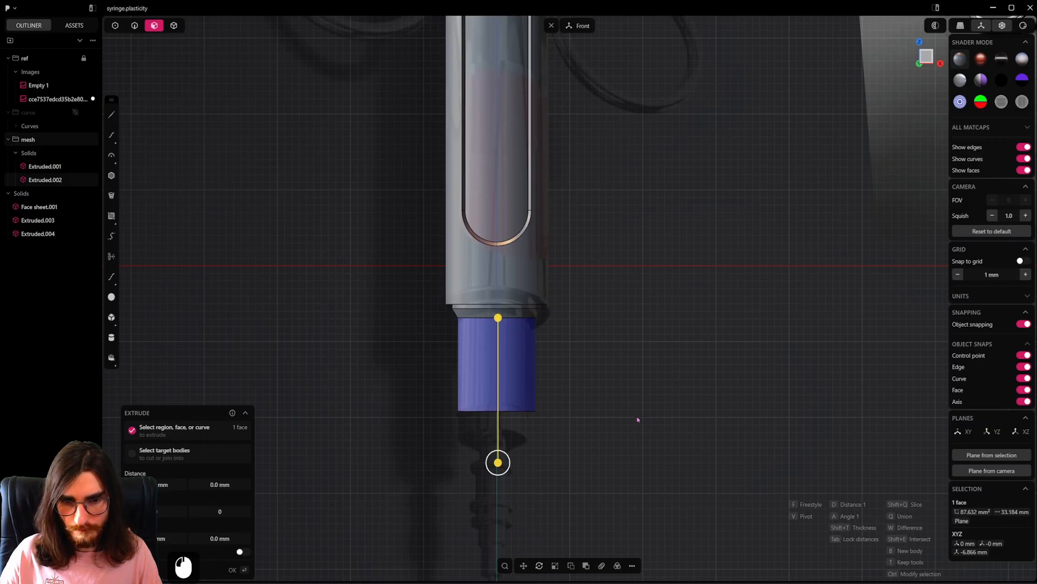
pyautogui.press('b')
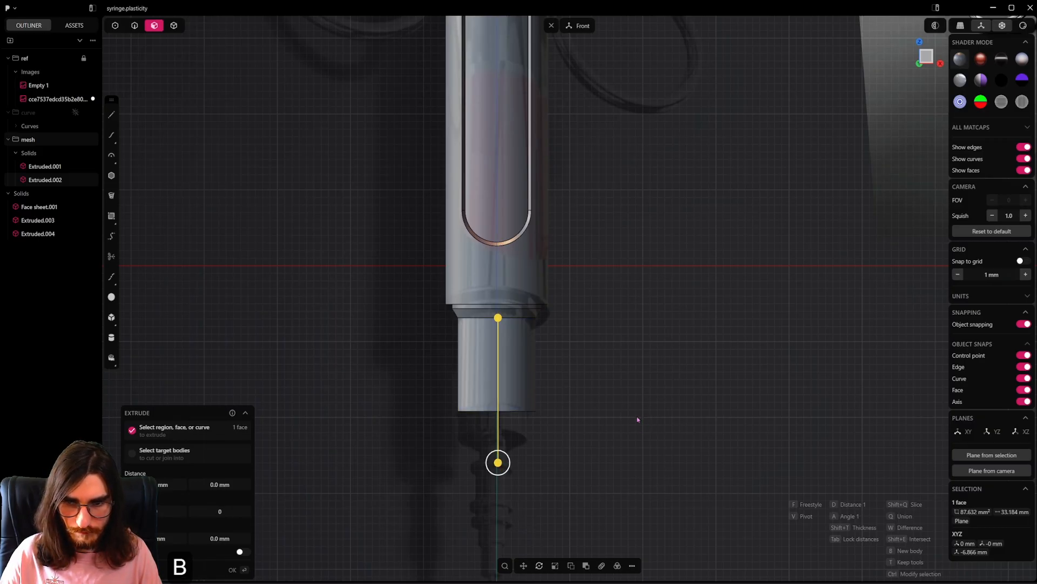
pyautogui.rightClick(638, 420)
# Step: Push the new lower cylinder's side face outward to a radius of about 5.78 mm
pyautogui.keyDown('shift'); pyautogui.moveTo(537, 373); pyautogui.dragTo(513, 388, button='middle'); pyautogui.keyUp('shift')
pyautogui.scroll(12, 501, 393)
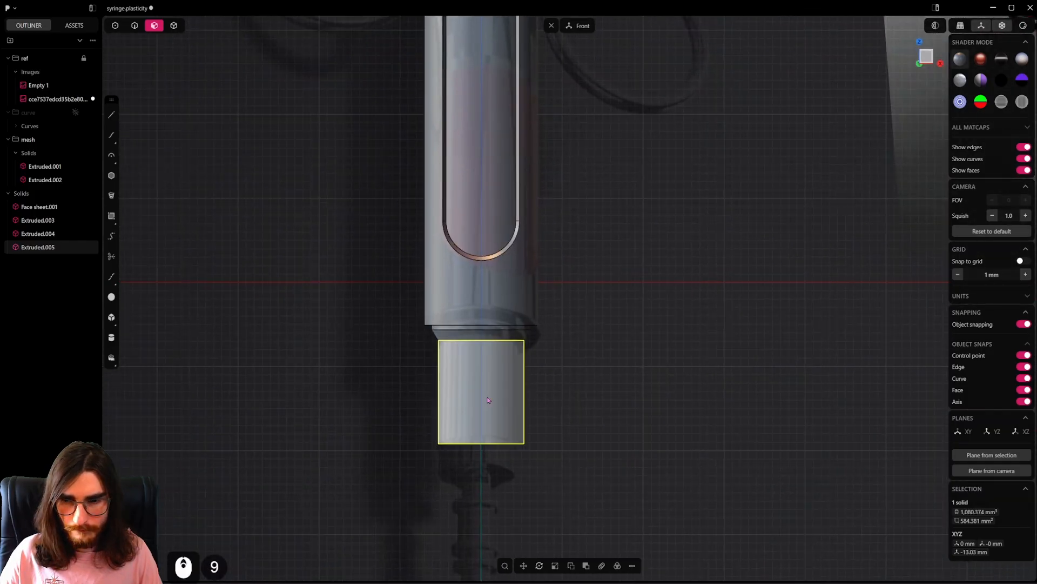
pyautogui.click(500, 389)
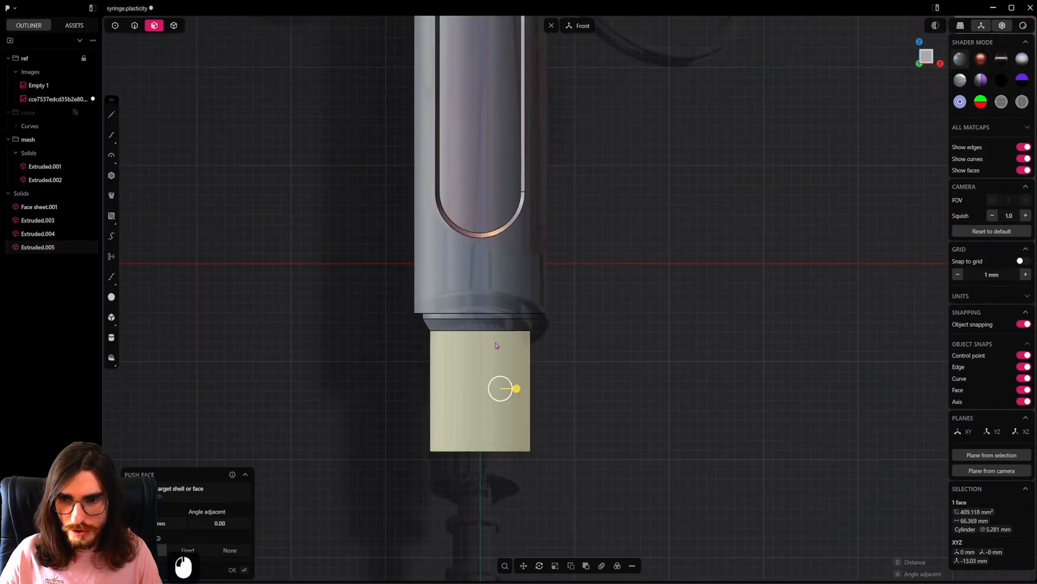
pyautogui.moveTo(496, 345); pyautogui.dragTo(487, 369, button='middle')
pyautogui.scroll(3, 498, 351)
pyautogui.rightClick(514, 414)
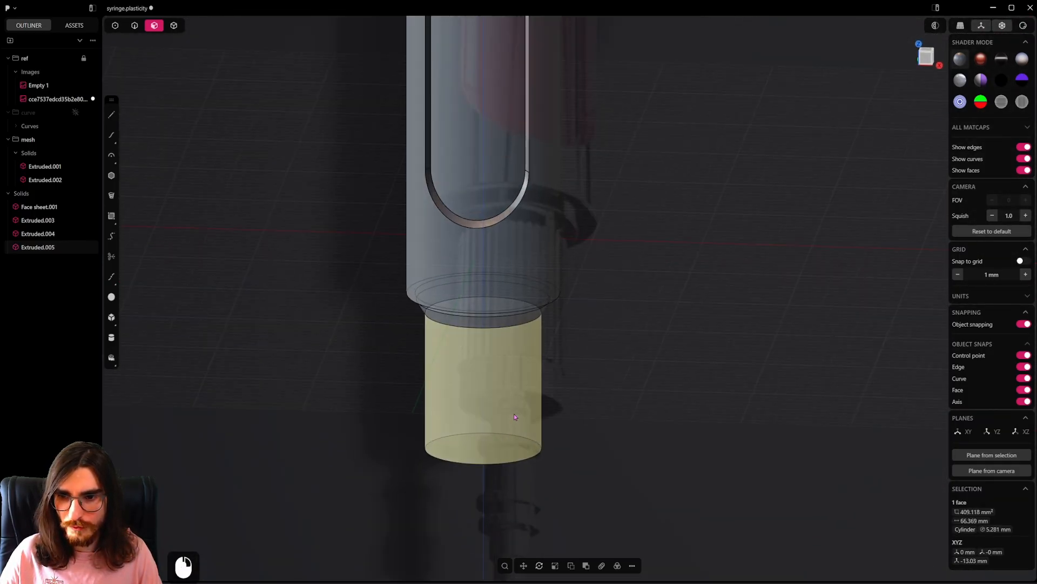
pyautogui.click(174, 26)
pyautogui.doubleClick(480, 403)
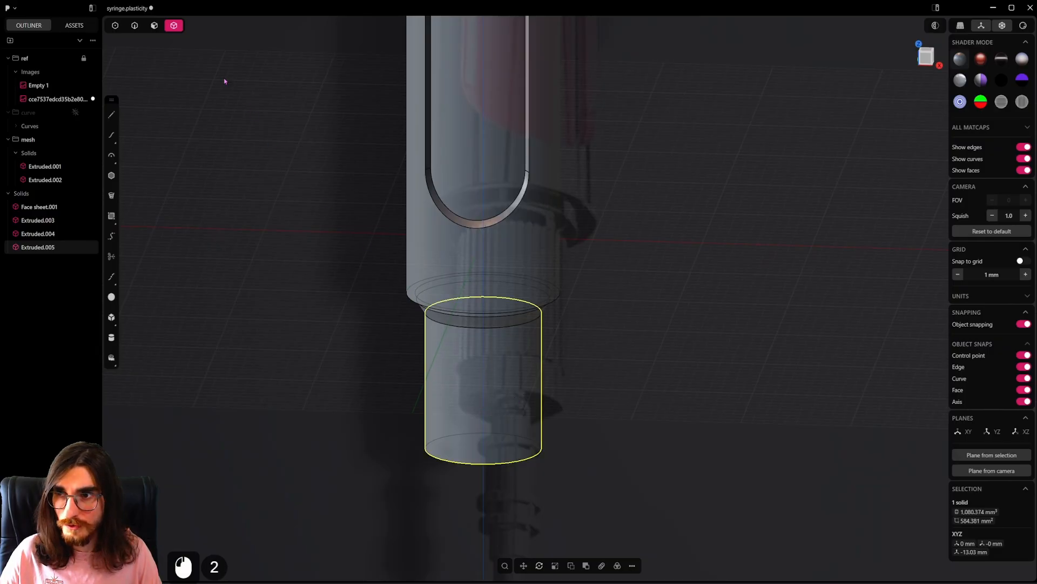
pyautogui.click(155, 26)
pyautogui.click(518, 391)
pyautogui.keyDown('shift'); pyautogui.moveTo(552, 397); pyautogui.dragTo(560, 375); pyautogui.keyUp('shift')
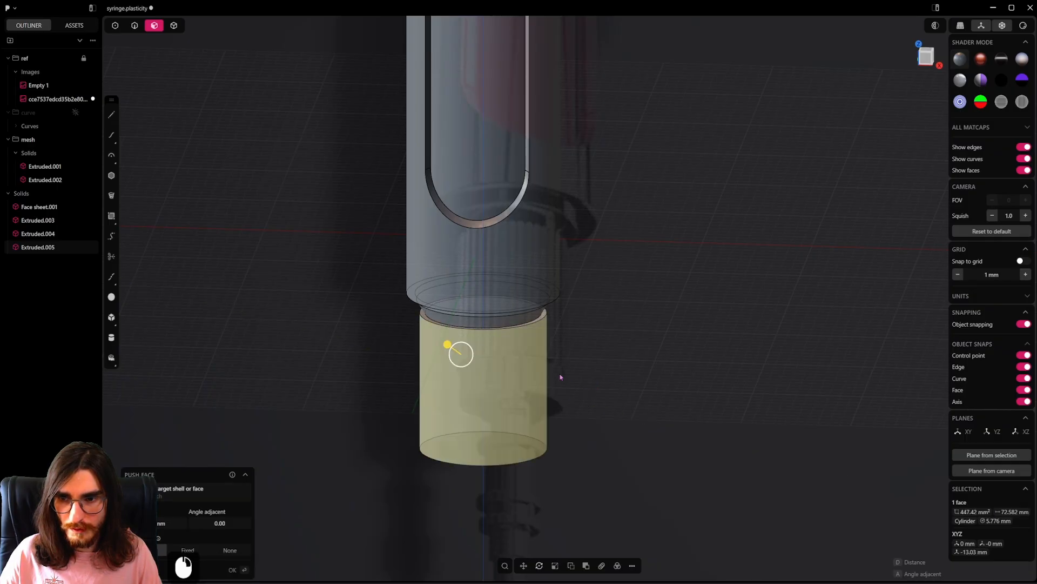
pyautogui.click(540, 319)
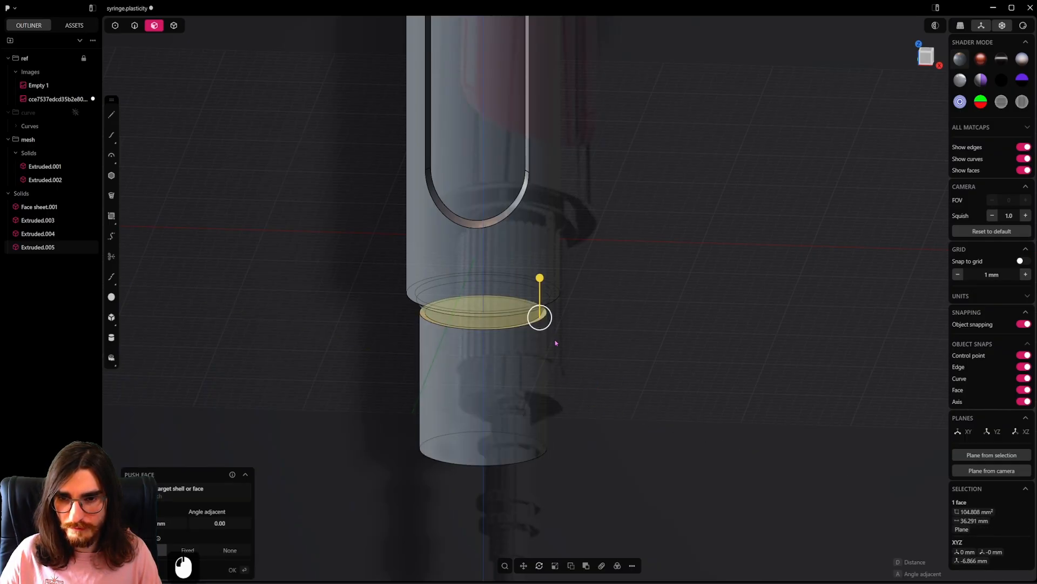
pyautogui.scroll(5, 558, 331)
pyautogui.press('Escape')
pyautogui.scroll(-7, 545, 400)
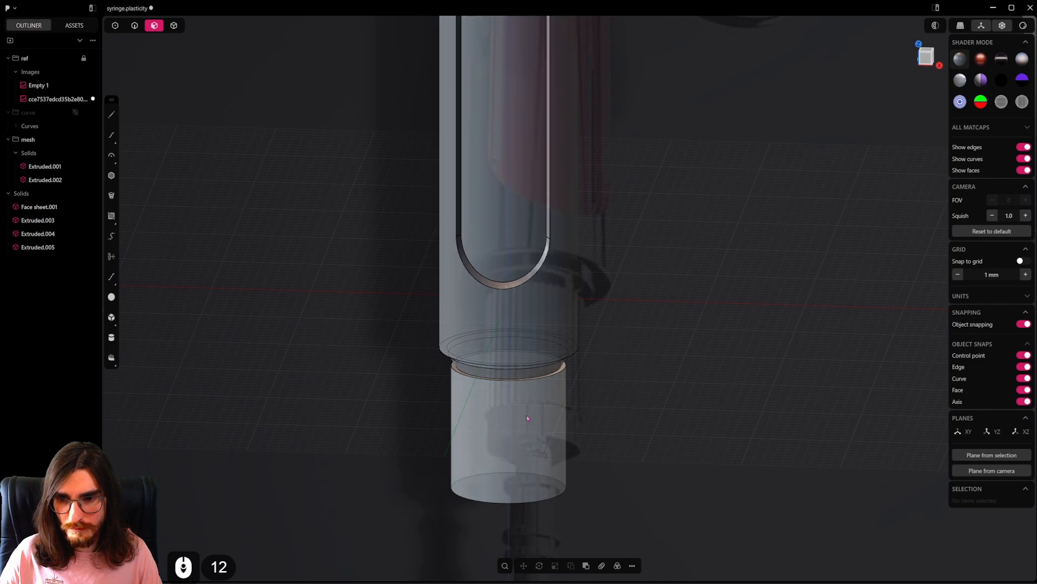
pyautogui.keyDown('alt'); pyautogui.moveTo(526, 414); pyautogui.dragTo(532, 451, button='middle'); pyautogui.keyUp('alt')
pyautogui.scroll(-5, 575, 432)
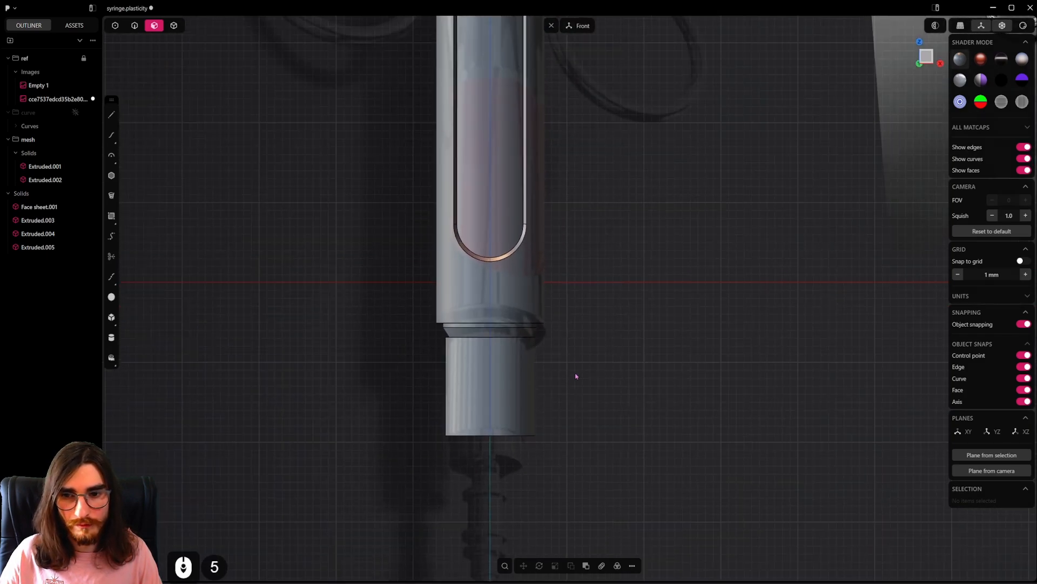
pyautogui.keyDown('shift'); pyautogui.moveTo(575, 375); pyautogui.dragTo(592, 443, button='middle'); pyautogui.keyUp('shift')
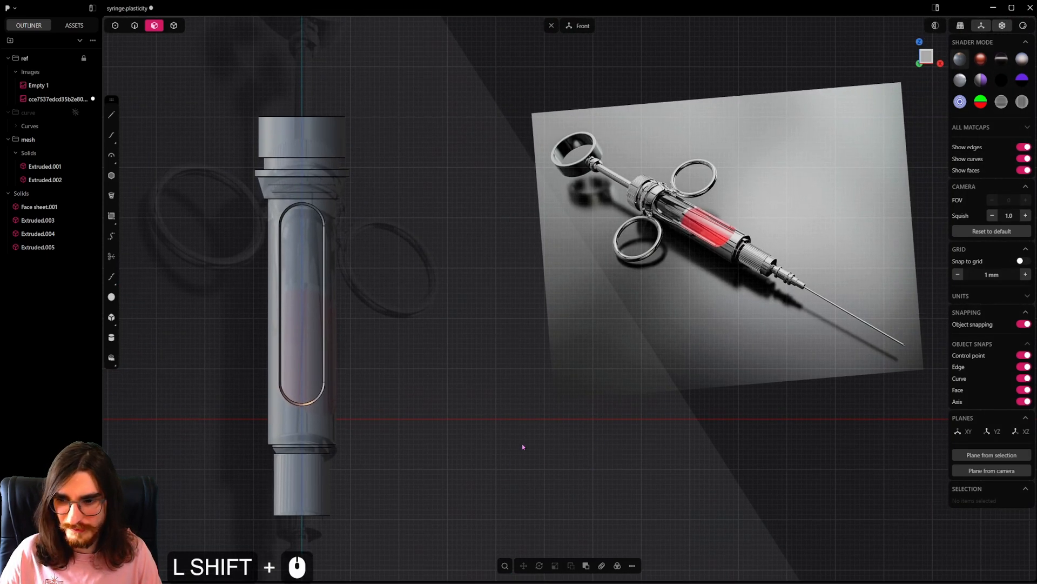
# Step: Push the lower cylinder's bottom face down to a Z height of about -21.08 mm, using the front view for reference
pyautogui.keyDown('shift'); pyautogui.moveTo(523, 447); pyautogui.dragTo(742, 300, button='middle'); pyautogui.keyUp('shift')
pyautogui.scroll(10, 536, 393)
pyautogui.moveTo(540, 340); pyautogui.dragTo(538, 296, button='middle')
pyautogui.click(528, 374)
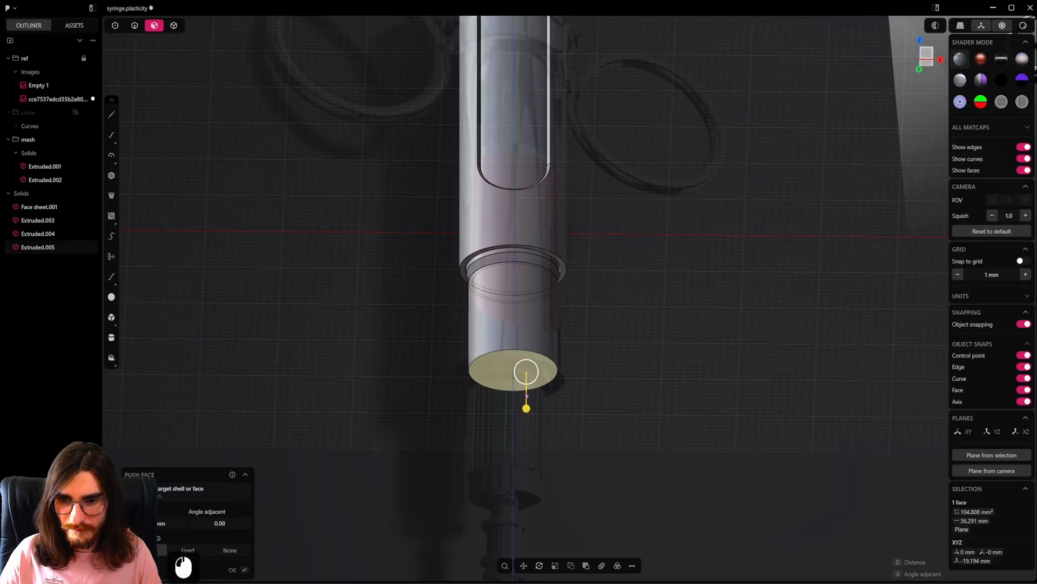
pyautogui.moveTo(525, 406); pyautogui.dragTo(527, 421)
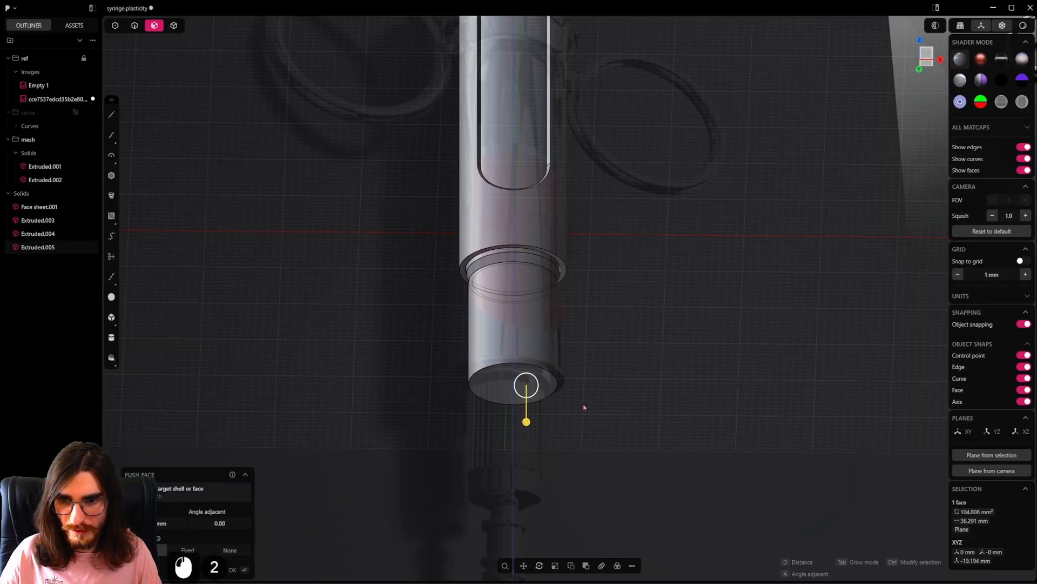
pyautogui.scroll(-3, 589, 409)
pyautogui.keyDown('alt'); pyautogui.moveTo(604, 413); pyautogui.dragTo(641, 433, button='middle'); pyautogui.keyUp('alt')
pyautogui.rightClick(644, 431)
pyautogui.scroll(-3, 656, 422)
# Step: Push the lower cylinder's bottom face up to a Z height of about -18.59 mm
pyautogui.keyDown('shift'); pyautogui.moveTo(674, 387); pyautogui.dragTo(498, 436, button='middle'); pyautogui.keyUp('shift')
pyautogui.scroll(4, 511, 480)
pyautogui.click(487, 428)
pyautogui.moveTo(487, 465); pyautogui.dragTo(487, 448)
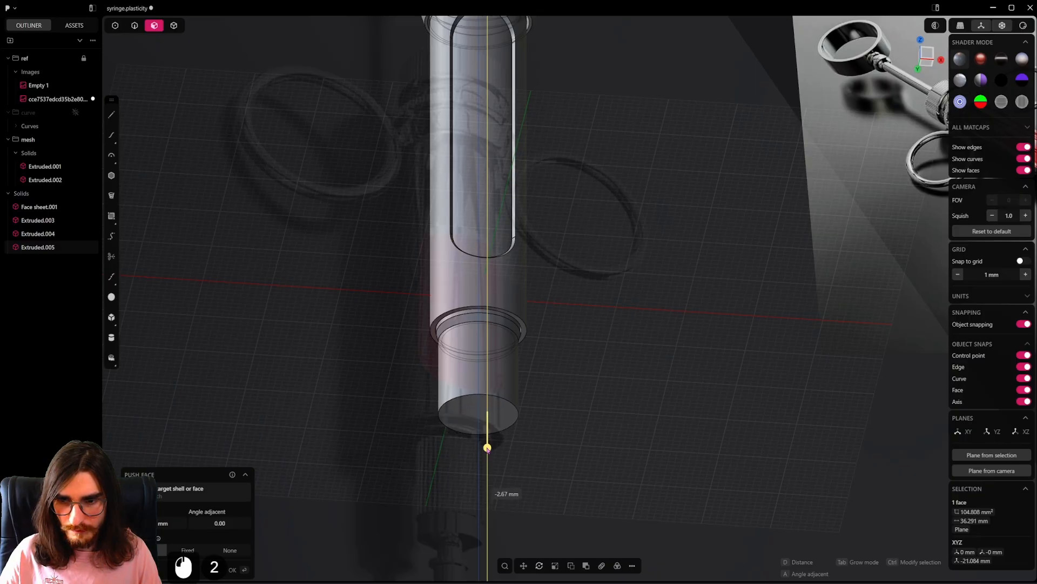
pyautogui.keyDown('alt'); pyautogui.moveTo(487, 448); pyautogui.dragTo(573, 449, button='middle'); pyautogui.keyUp('alt')
pyautogui.moveTo(491, 438); pyautogui.dragTo(491, 439)
pyautogui.rightClick(516, 441)
pyautogui.scroll(4, 515, 416)
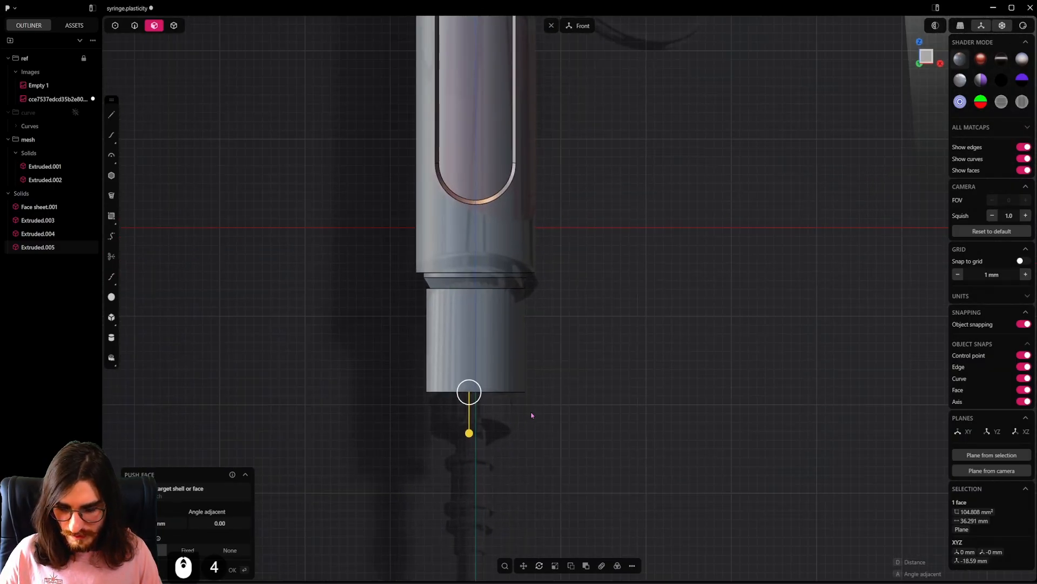
# Step: Extrude the lower cylinder's bottom face down into a short separate band and push its side face inward to a radius of about 5.17 mm
pyautogui.press('e')
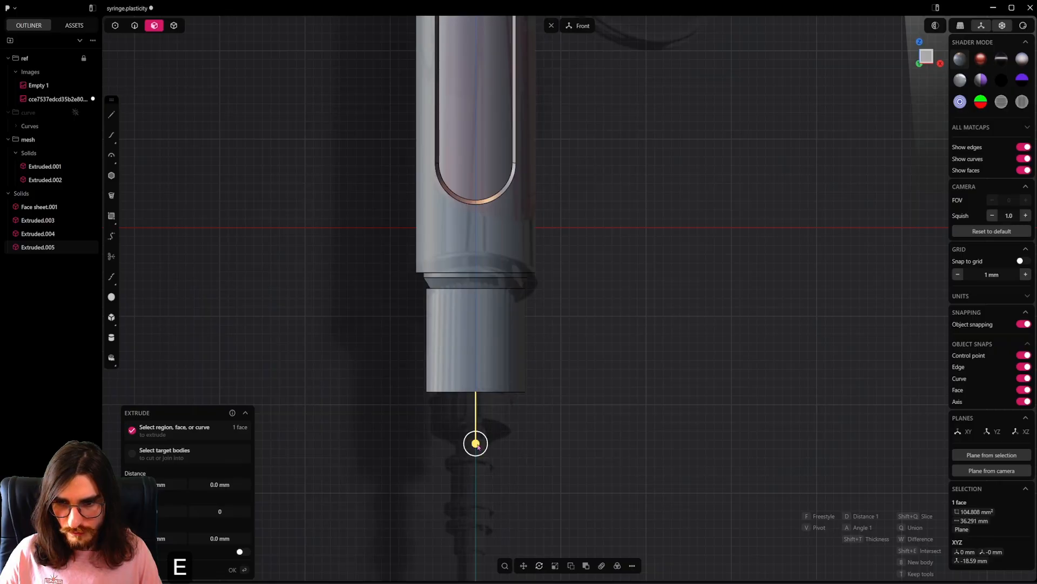
pyautogui.moveTo(477, 446); pyautogui.dragTo(476, 478)
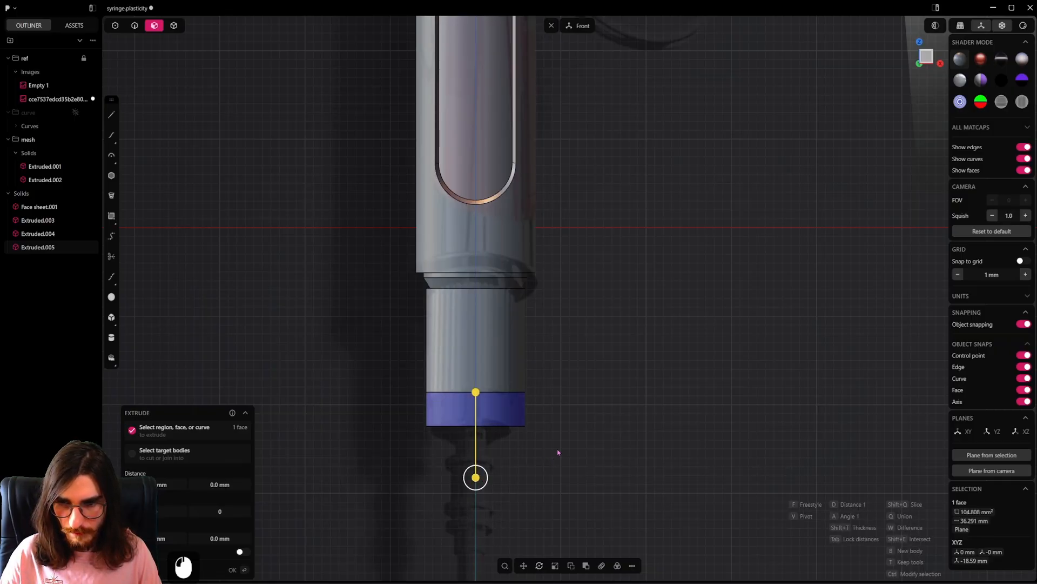
pyautogui.press('b')
pyautogui.rightClick(557, 450)
pyautogui.click(510, 412)
pyautogui.moveTo(539, 412); pyautogui.dragTo(534, 412)
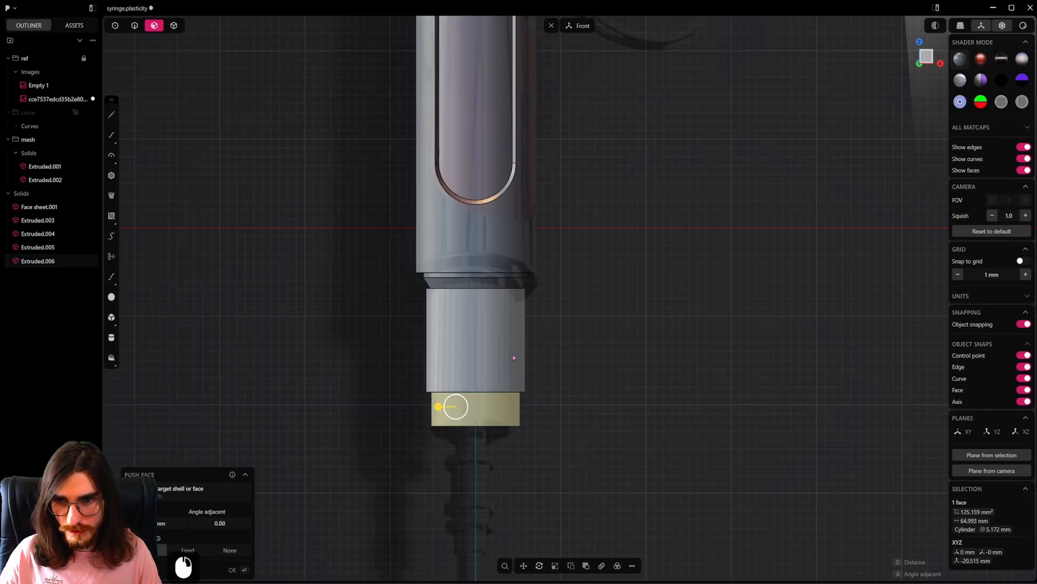
# Step: Check the band against the syringe reference image and push its side face further inward to a radius of about 4.91 mm
pyautogui.keyDown('shift'); pyautogui.moveTo(471, 305); pyautogui.dragTo(843, 190, button='middle'); pyautogui.keyUp('shift')
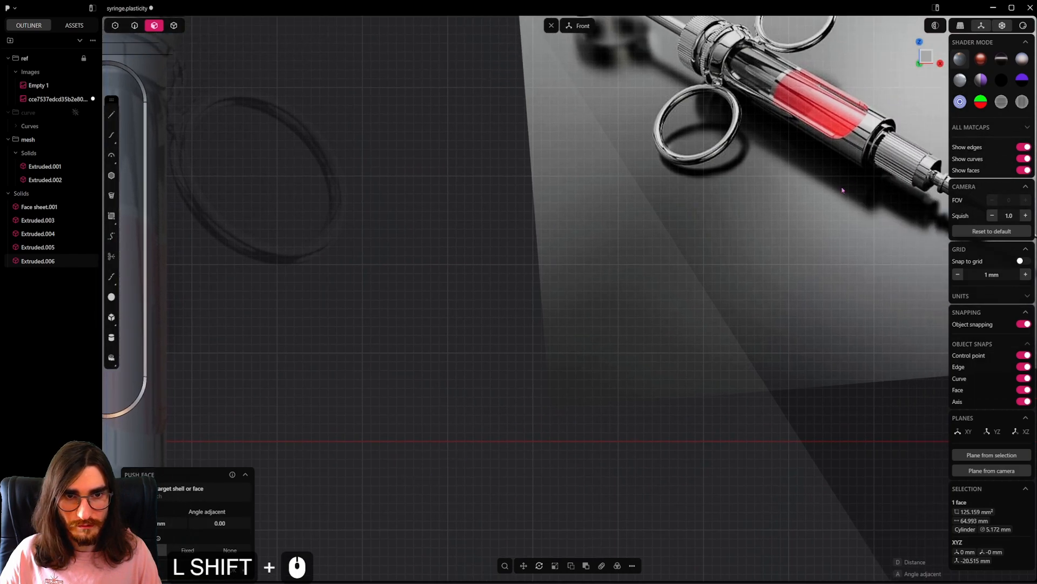
pyautogui.click(620, 442)
pyautogui.scroll(-7, 620, 442)
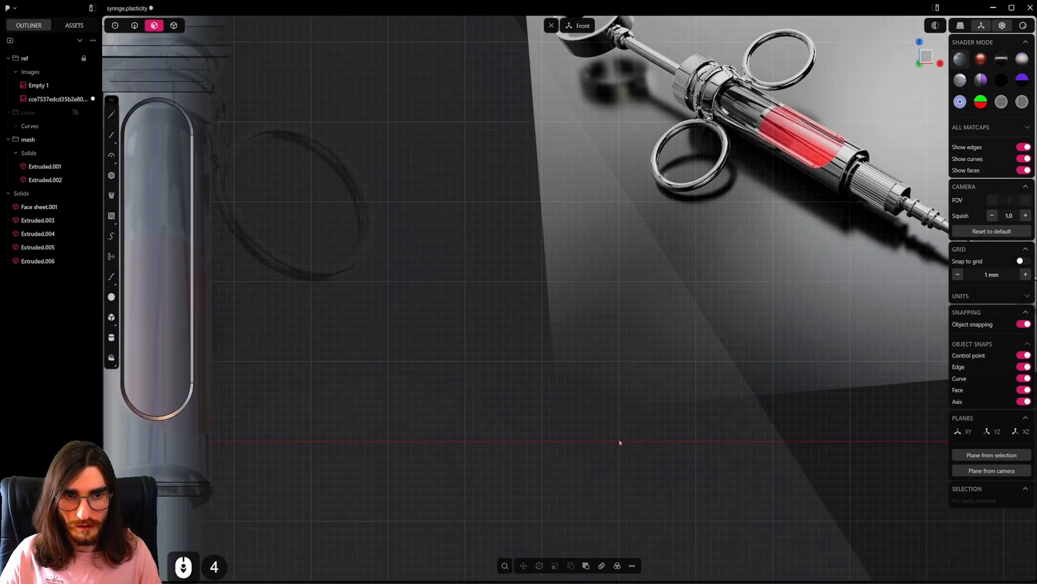
pyautogui.keyDown('shift'); pyautogui.moveTo(465, 447); pyautogui.dragTo(505, 377, button='middle'); pyautogui.keyUp('shift')
pyautogui.keyDown('shift'); pyautogui.moveTo(520, 407); pyautogui.dragTo(485, 407); pyautogui.keyUp('shift')
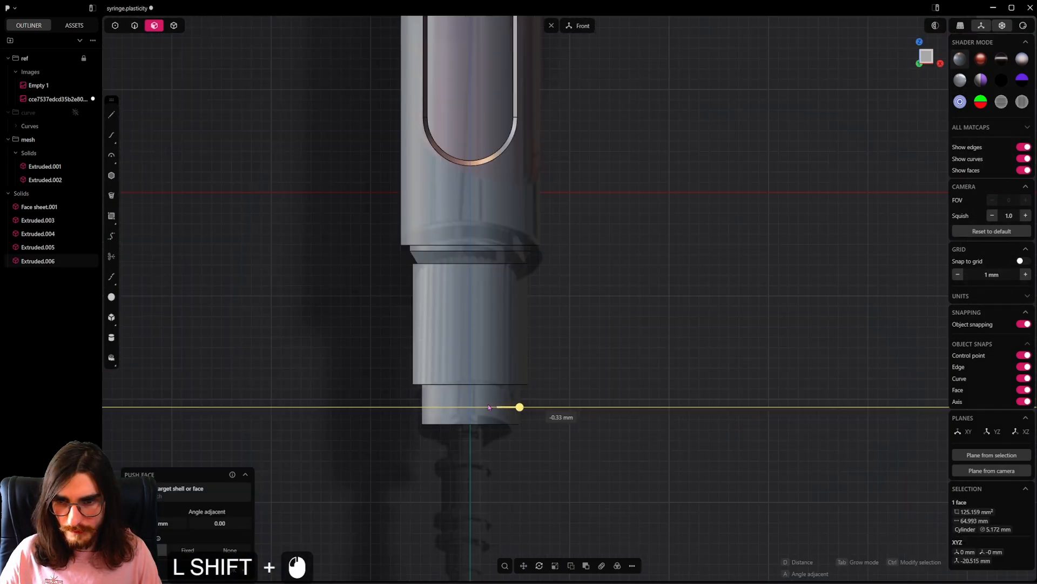
pyautogui.scroll(-7, 571, 422)
pyautogui.click(570, 422)
# Step: Push the band's side face back outward so it stays slightly narrower than the cylinder above it
pyautogui.moveTo(568, 419); pyautogui.dragTo(598, 384, button='middle')
pyautogui.click(588, 391)
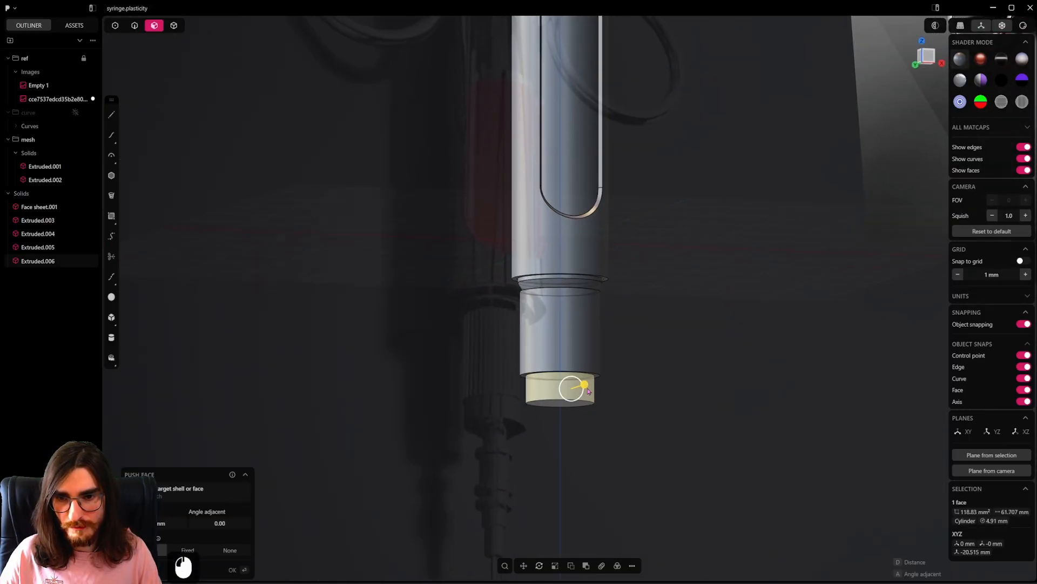
pyautogui.keyDown('shift'); pyautogui.moveTo(589, 392); pyautogui.dragTo(578, 387); pyautogui.keyUp('shift')
# Step: Hide the lower cylinder between the barrel and the short band
pyautogui.moveTo(587, 321); pyautogui.dragTo(598, 440, button='middle')
pyautogui.doubleClick(498, 409)
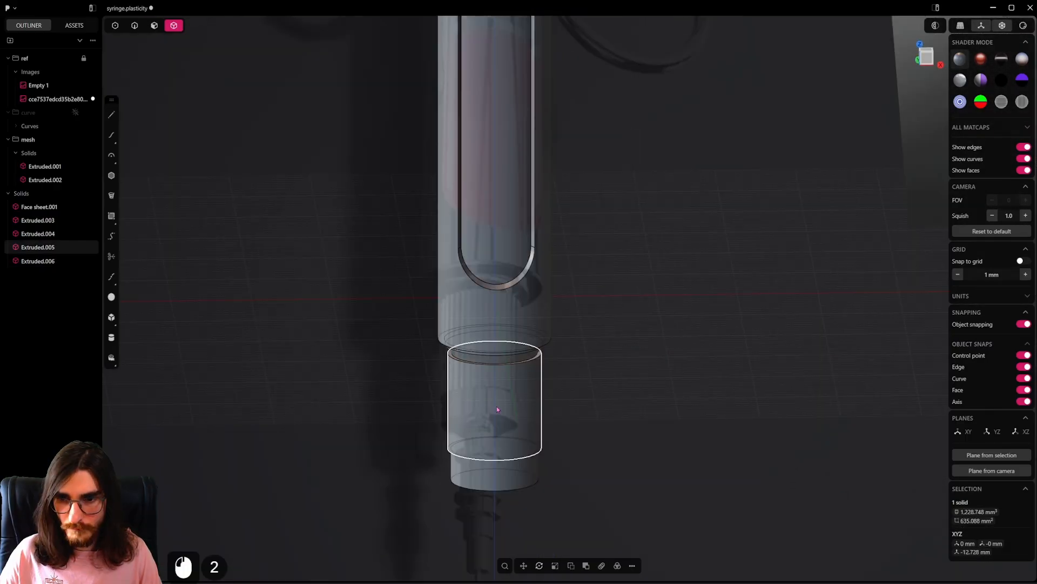
pyautogui.tripleClick(504, 404)
pyautogui.press('h')
pyautogui.moveTo(503, 404); pyautogui.dragTo(486, 213, button='middle')
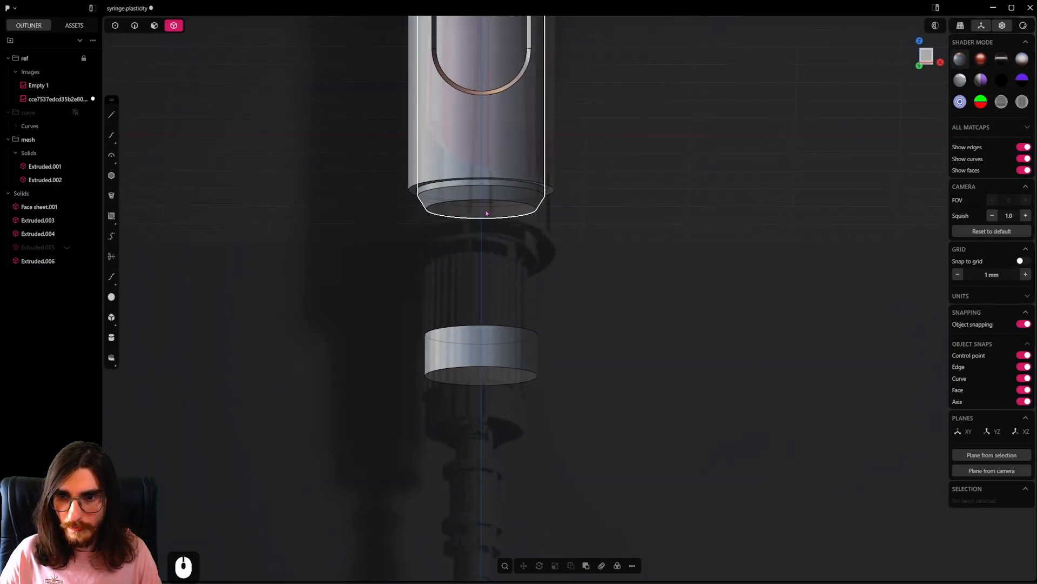
# Step: Offset the outline of the inner cylinder's bottom face inward by about 0.77 mm
pyautogui.click(486, 214)
pyautogui.press('2')
pyautogui.press('3')
pyautogui.moveTo(492, 210); pyautogui.dragTo(493, 212)
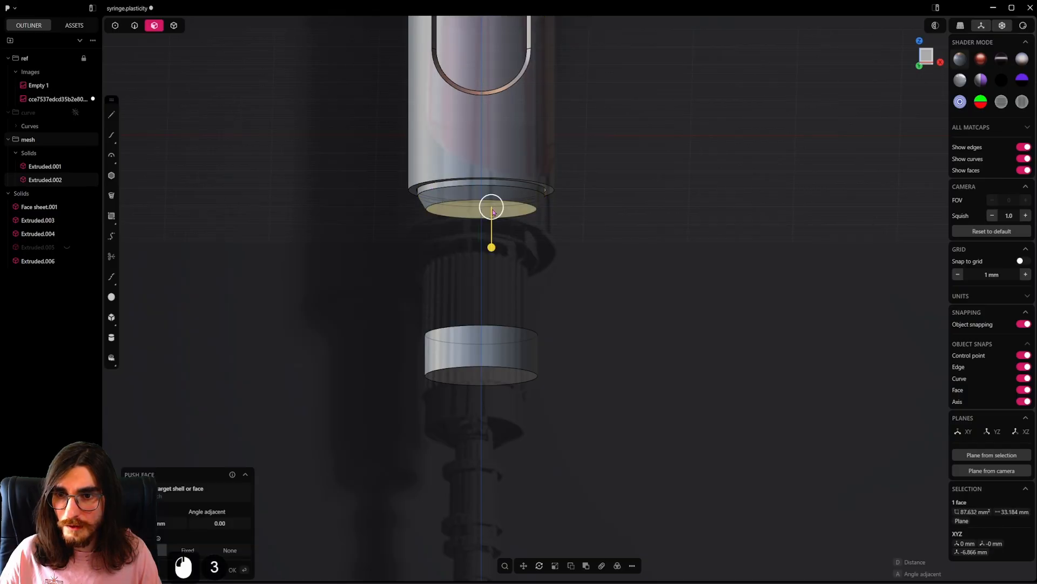
pyautogui.keyDown('shift'); pyautogui.moveTo(492, 212); pyautogui.dragTo(560, 343, button='middle'); pyautogui.keyUp('shift')
pyautogui.scroll(3, 574, 324)
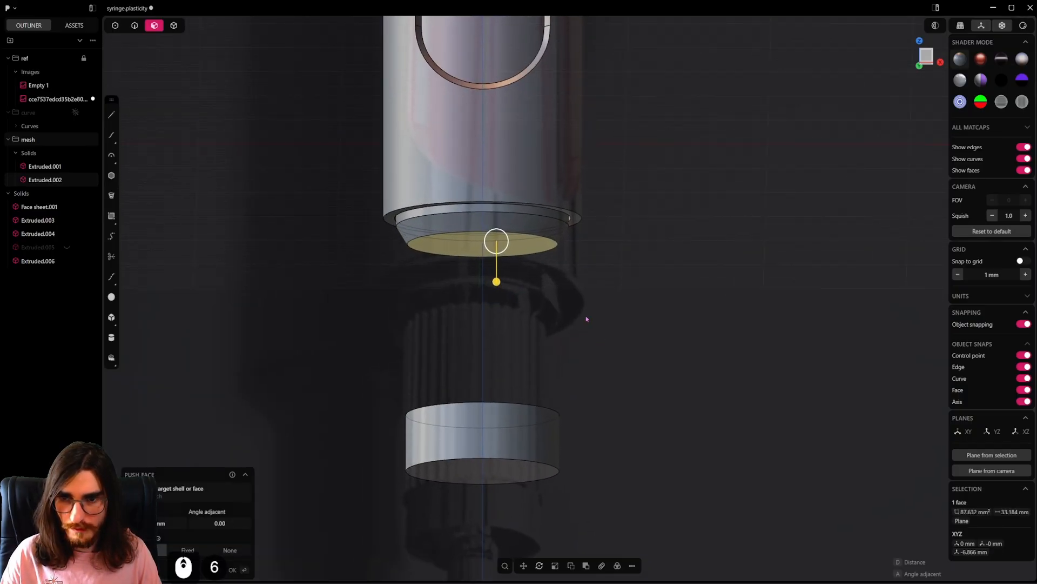
pyautogui.press('o')
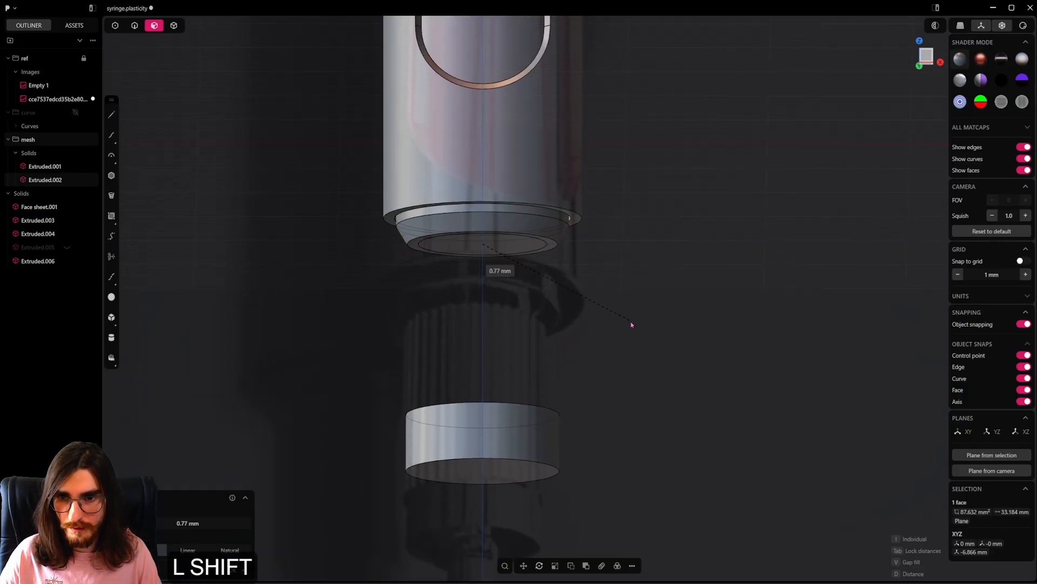
pyautogui.click(631, 324)
# Step: Extrude the inset circular face down about 8.11 mm as a new body, stopping short of the band
pyautogui.click(475, 243)
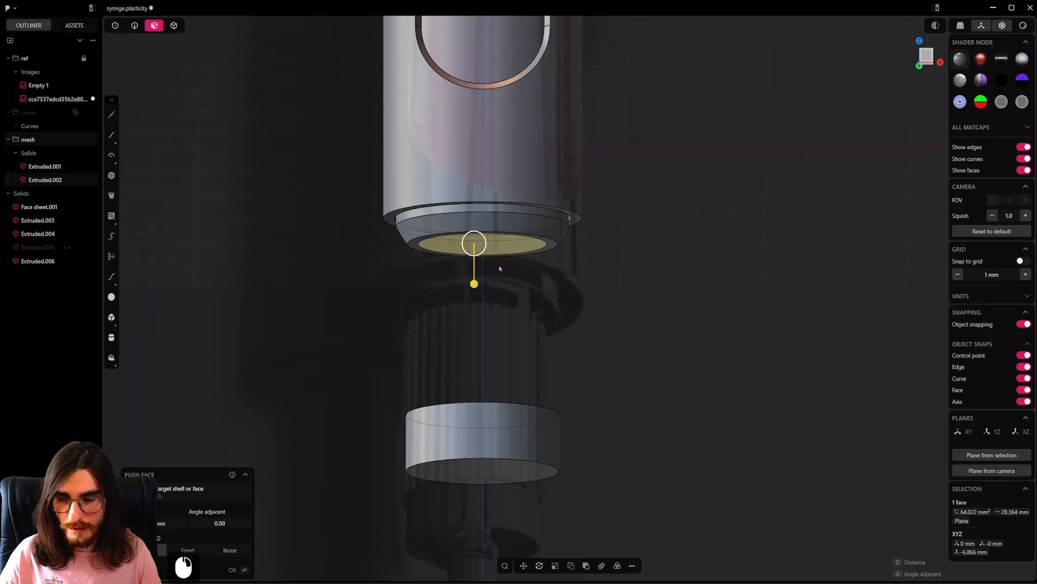
pyautogui.press('e')
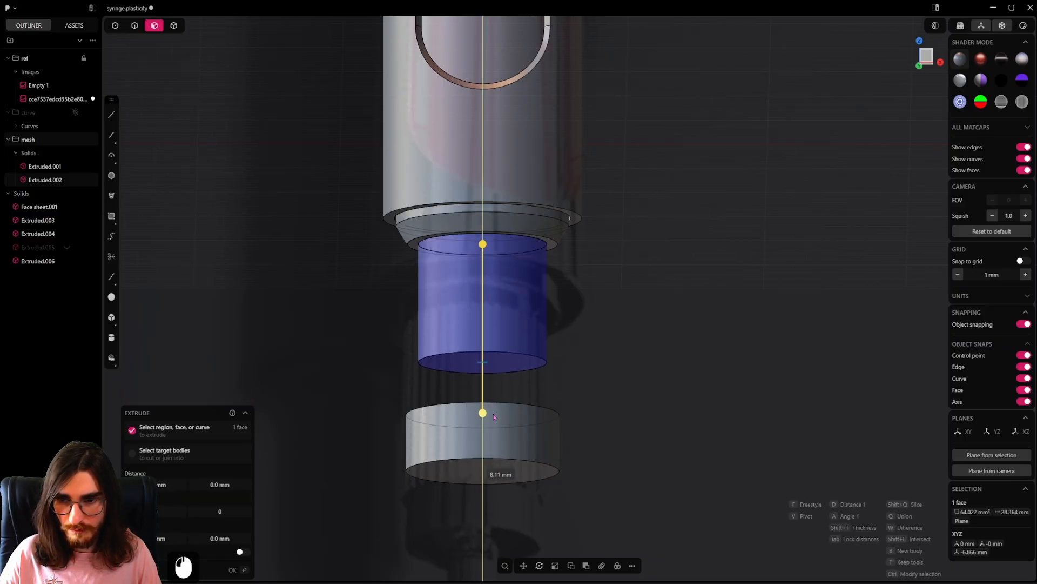
pyautogui.click(494, 416)
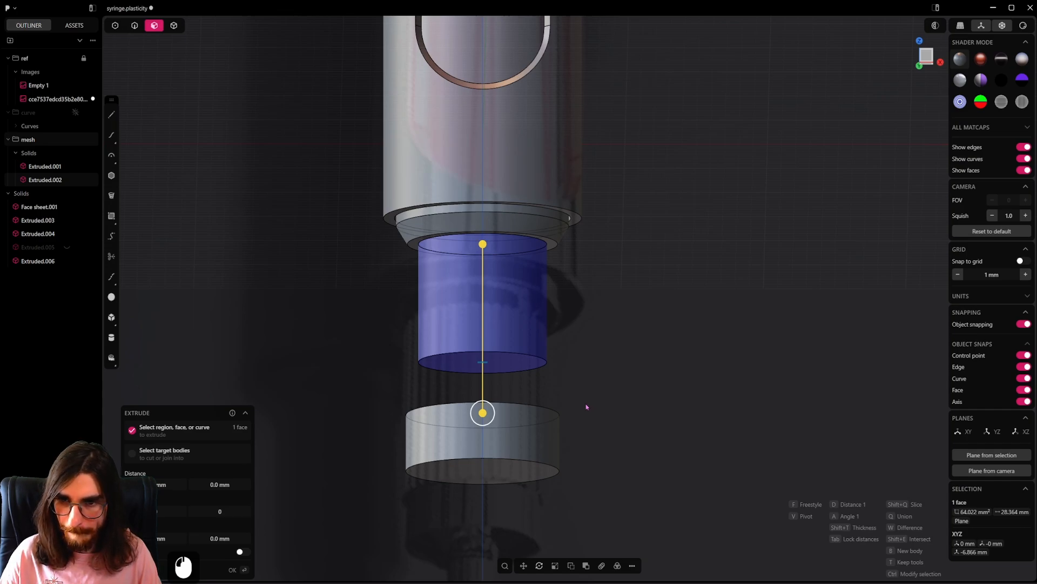
pyautogui.rightClick(587, 406)
pyautogui.scroll(-6, 587, 406)
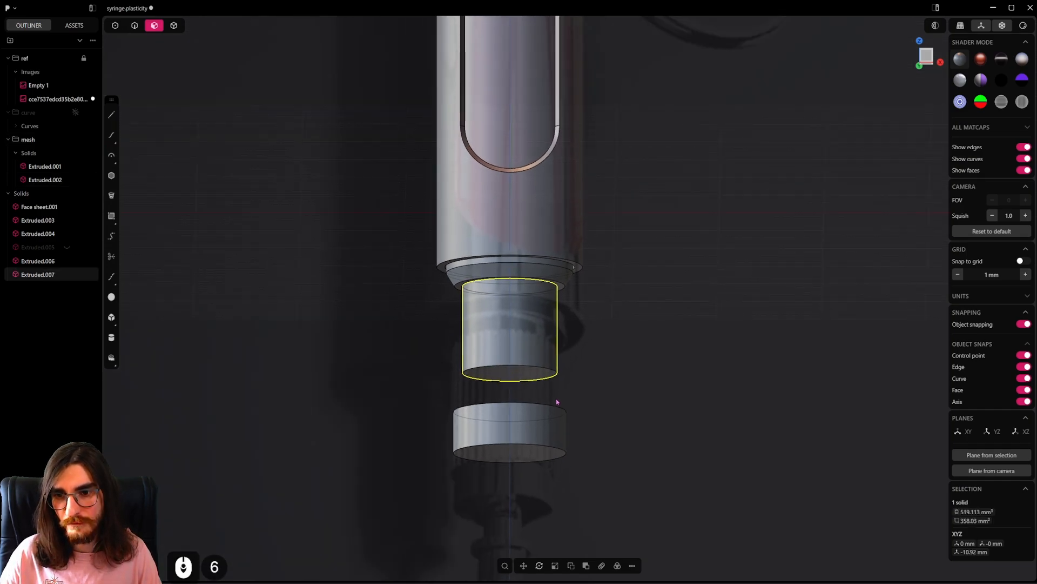
pyautogui.moveTo(557, 401)
pyautogui.keyDown('alt'); pyautogui.mouseDown(button='middle')
pyautogui.moveTo(356, 442)
pyautogui.moveTo(574, 437)
pyautogui.moveTo(571, 399)
pyautogui.mouseUp(button='middle'); pyautogui.keyUp('alt')
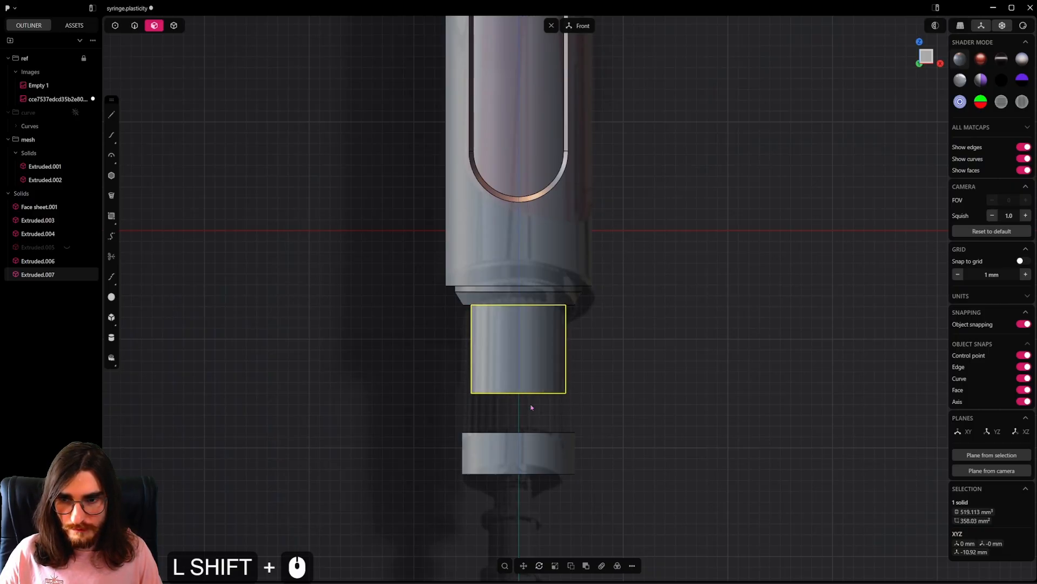
# Step: Isolate the new cylinder and create a spiral around it from its top face center to its bottom face center, matching the cylinder's radius
pyautogui.scroll(7, 583, 370)
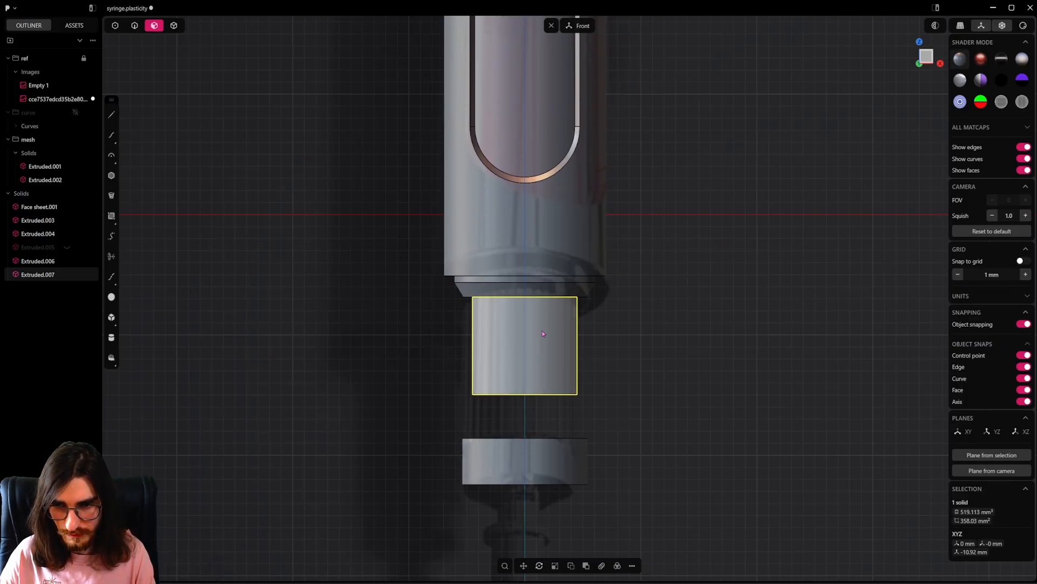
pyautogui.press('/')
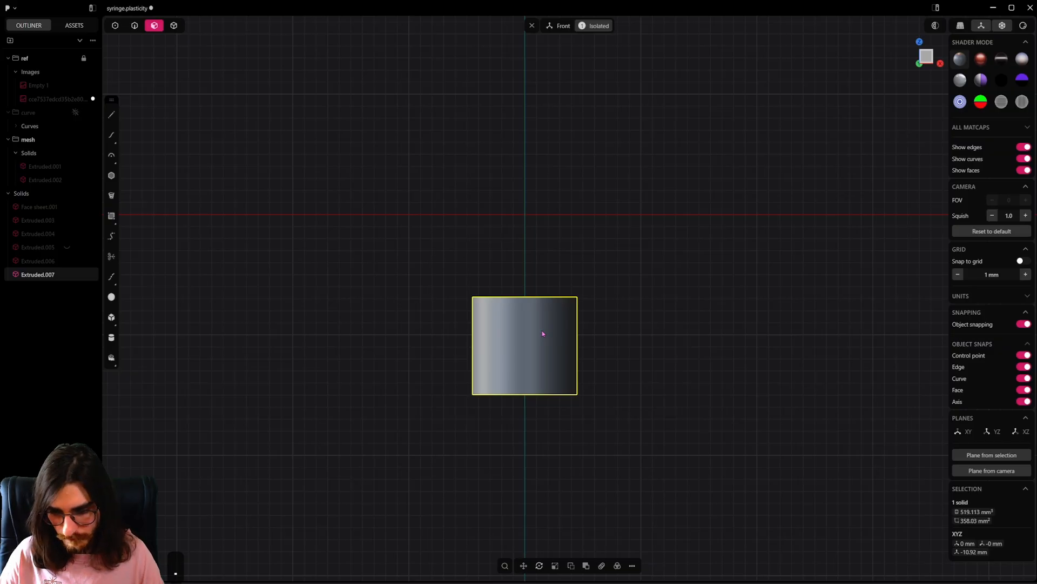
pyautogui.click(116, 198)
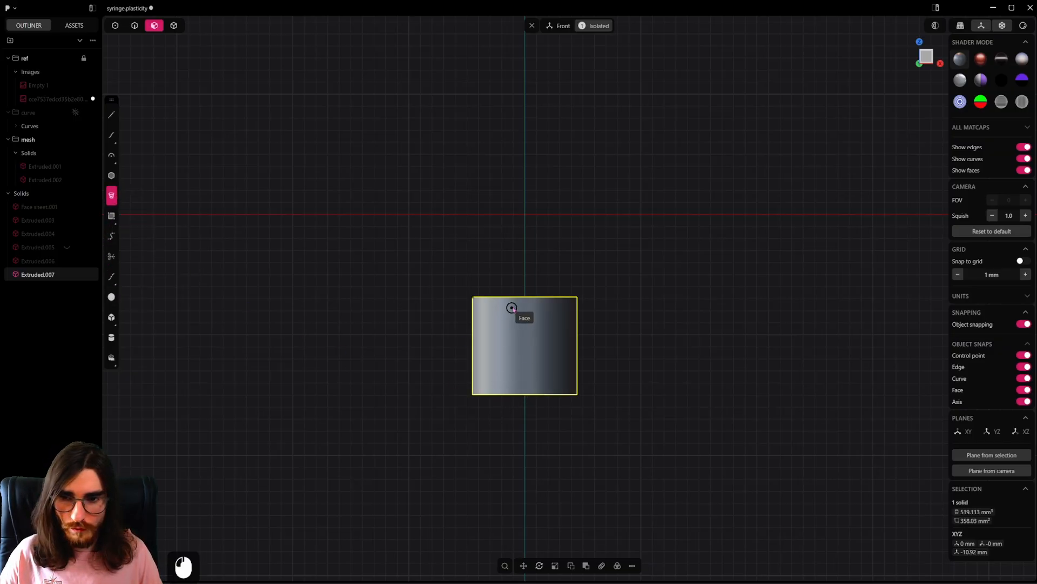
pyautogui.moveTo(527, 312); pyautogui.dragTo(533, 332, button='middle')
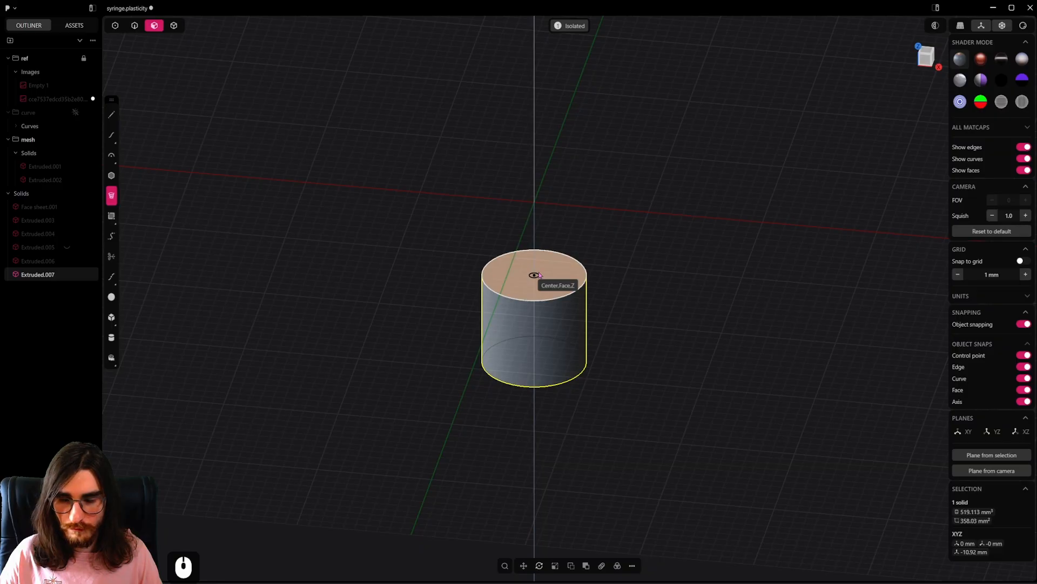
pyautogui.moveTo(538, 275); pyautogui.dragTo(551, 307, button='middle')
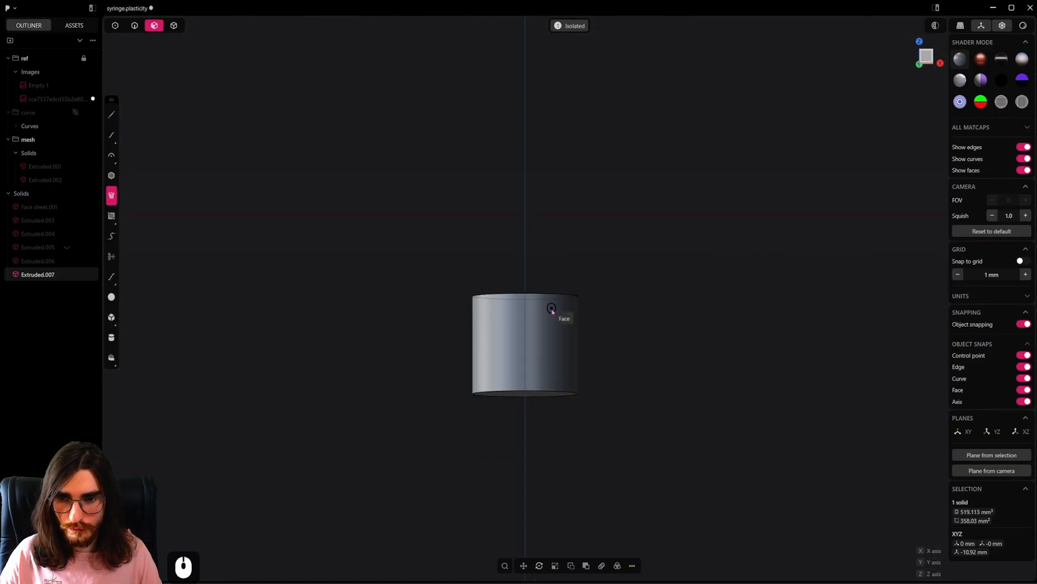
pyautogui.click(525, 400)
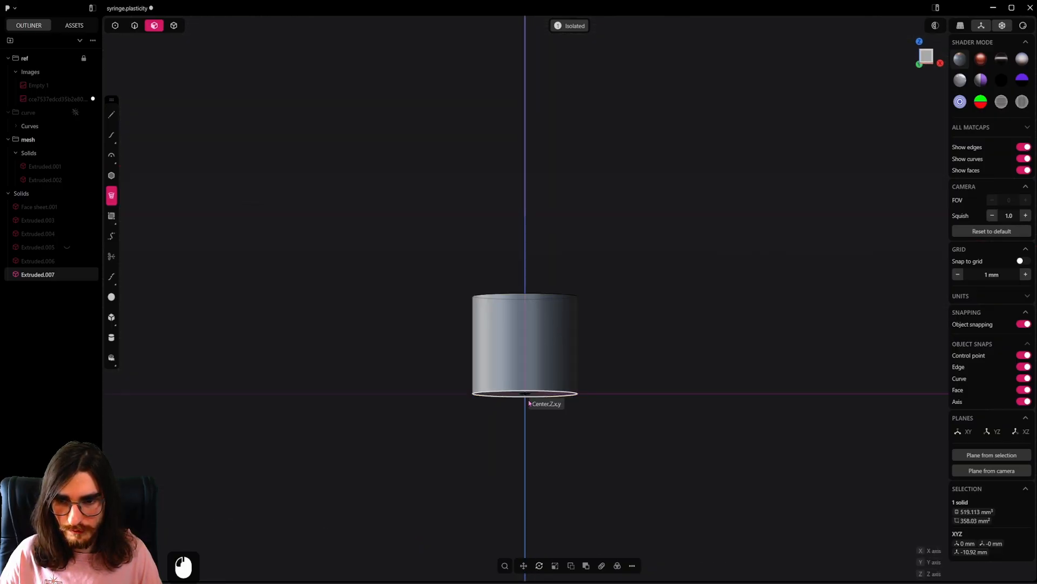
pyautogui.click(569, 398)
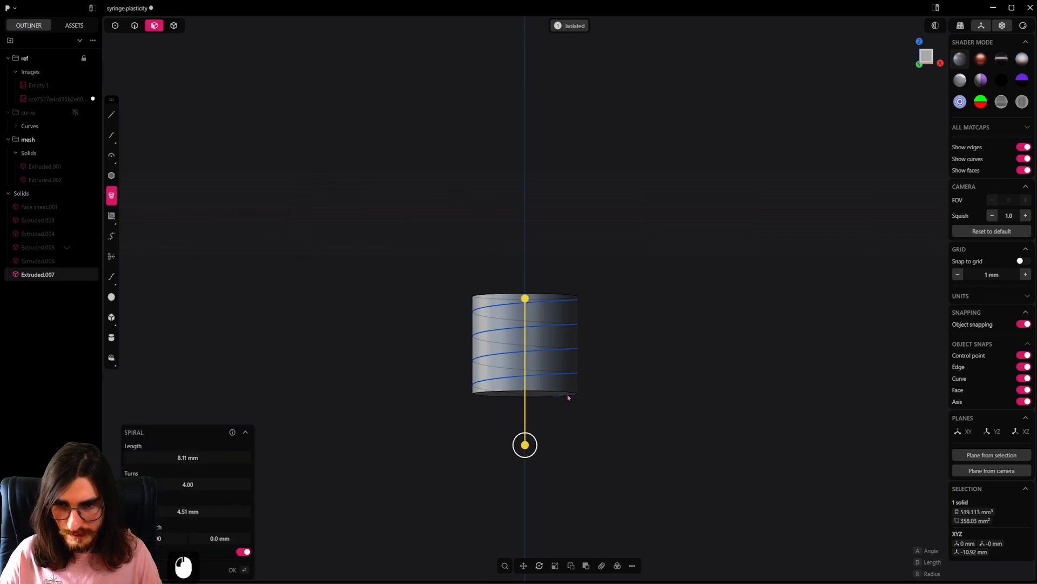
pyautogui.keyDown('alt'); pyautogui.moveTo(531, 311); pyautogui.dragTo(558, 382, button='middle'); pyautogui.keyUp('alt')
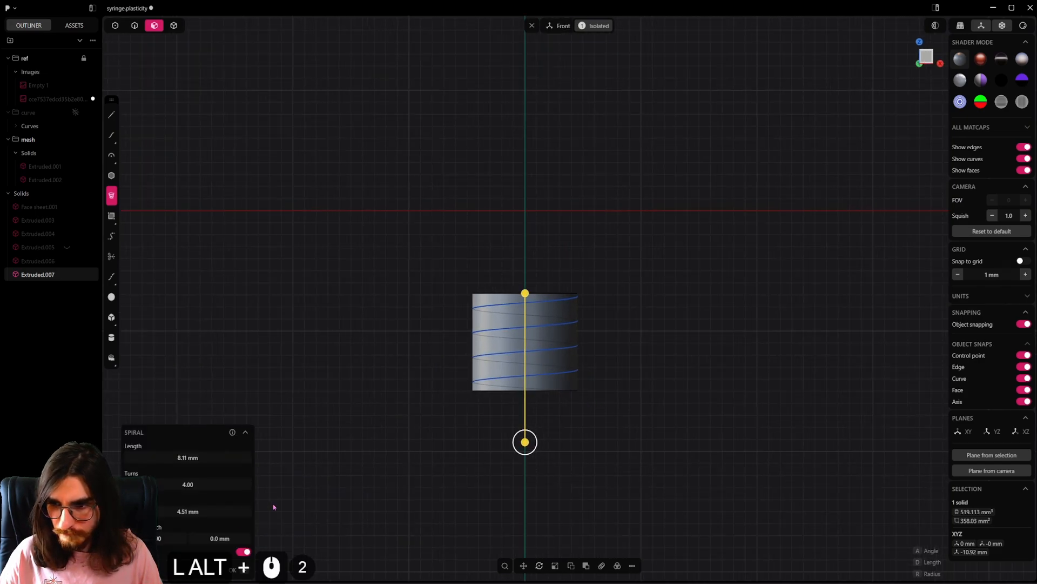
# Step: Set the spiral's length to about 8.4 mm and its turns to 11.25 so it runs slightly past the cylinder's bottom
pyautogui.moveTo(185, 458)
pyautogui.mouseDown()
pyautogui.moveTo(194, 459)
pyautogui.moveTo(184, 458)
pyautogui.mouseUp()
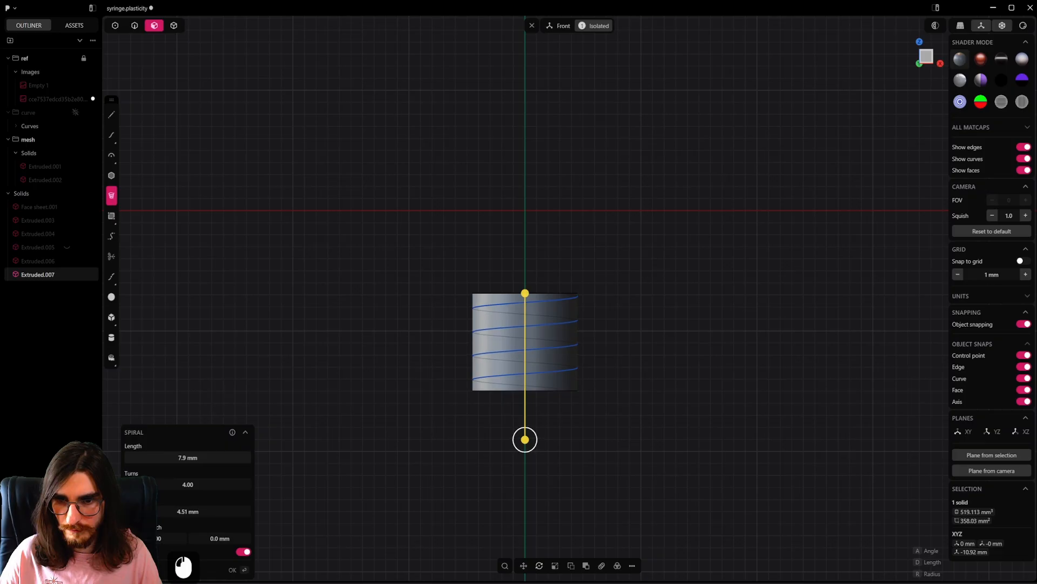
pyautogui.moveTo(525, 441); pyautogui.dragTo(525, 445)
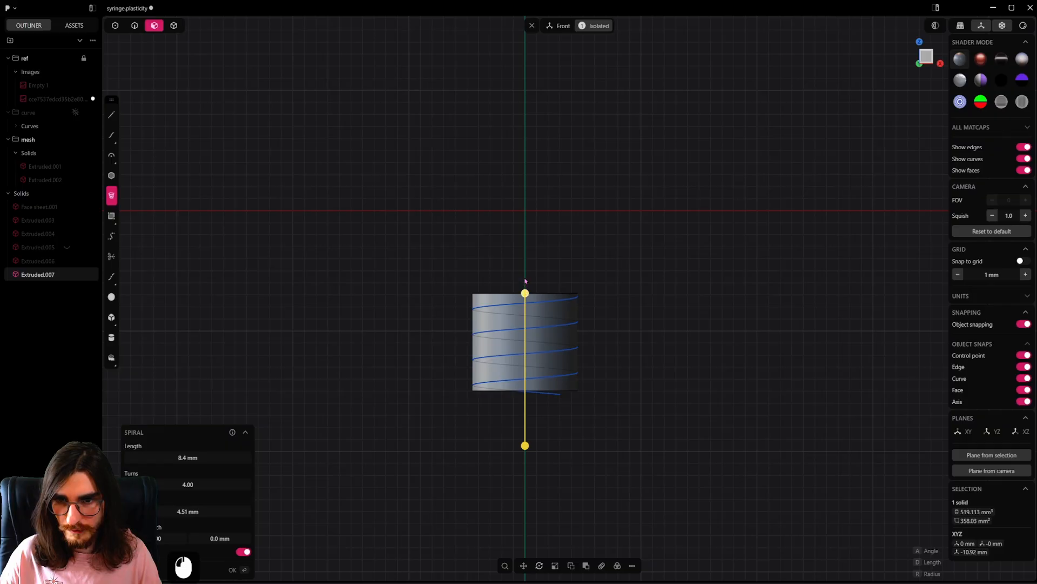
pyautogui.moveTo(525, 446); pyautogui.dragTo(526, 443)
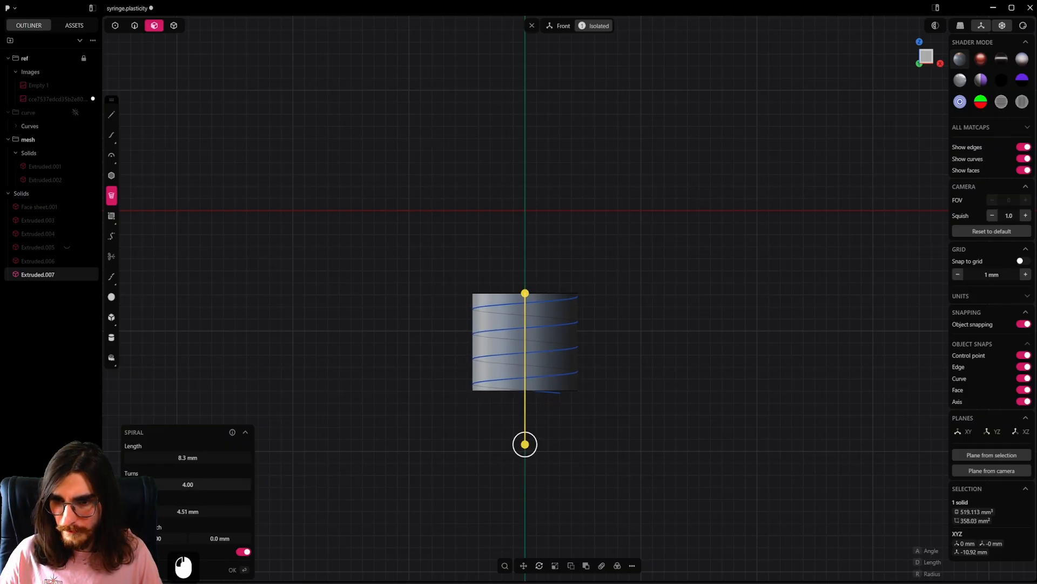
pyautogui.moveTo(188, 484); pyautogui.dragTo(358, 484)
pyautogui.moveTo(216, 485); pyautogui.dragTo(329, 484)
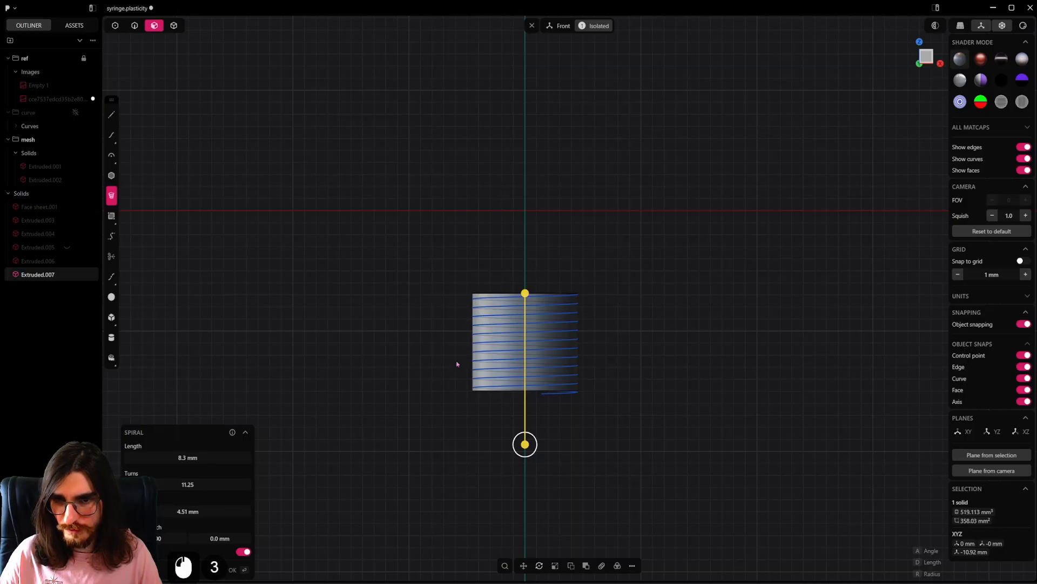
pyautogui.moveTo(193, 457); pyautogui.dragTo(198, 457)
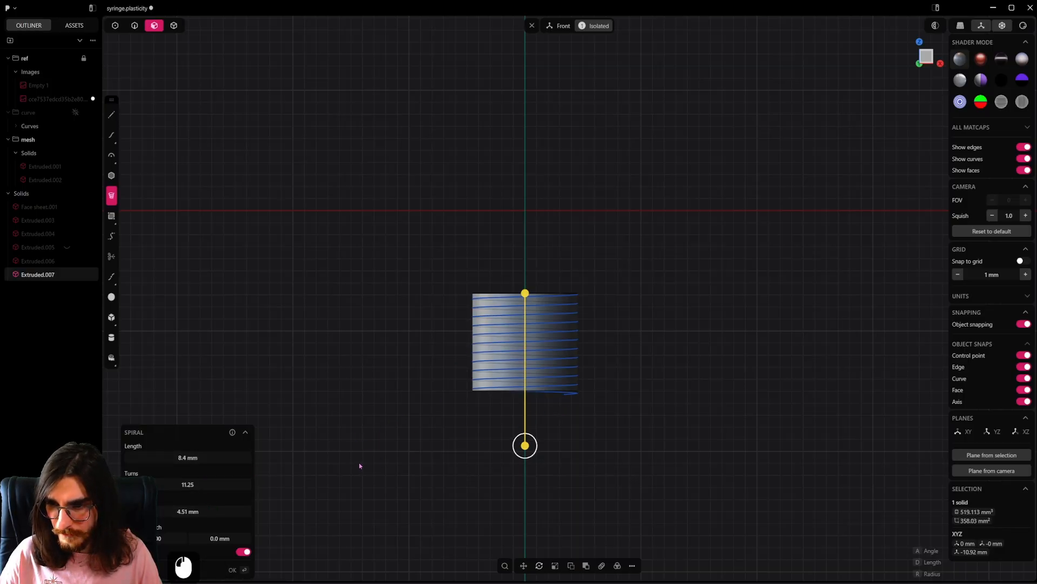
pyautogui.click(597, 378)
pyautogui.scroll(5, 564, 288)
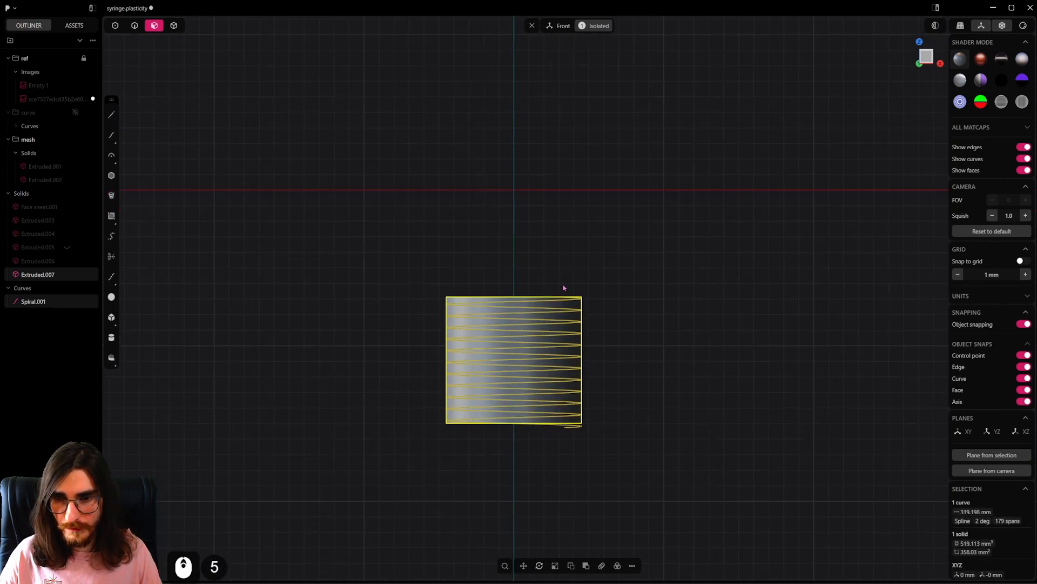
# Step: Move the spiral curve up about 0.13 mm along Z so it overhangs both ends of the cylinder
pyautogui.click(582, 331)
pyautogui.press('2')
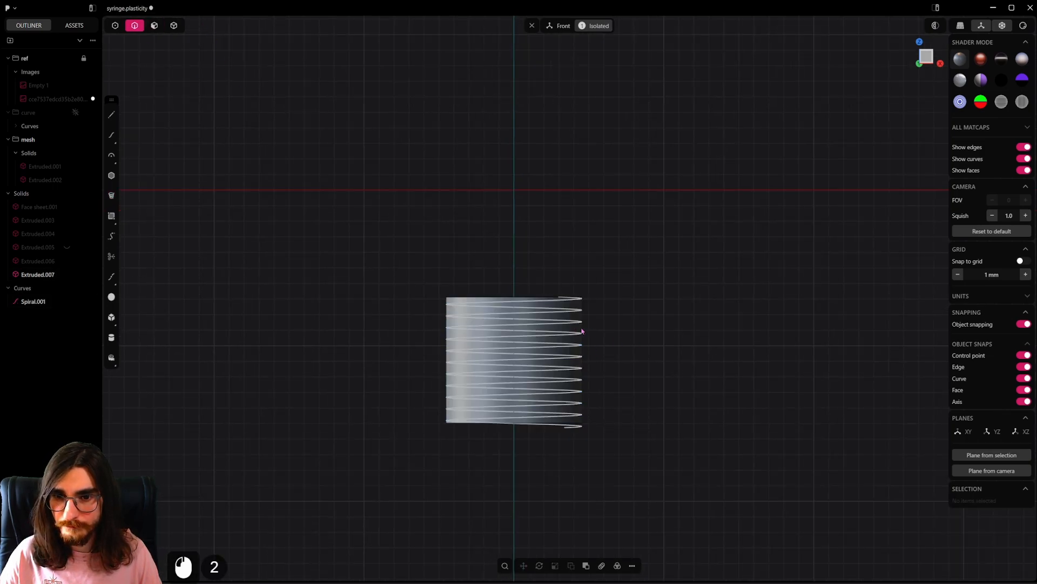
pyautogui.click(582, 331)
pyautogui.press('g')
pyautogui.press('z')
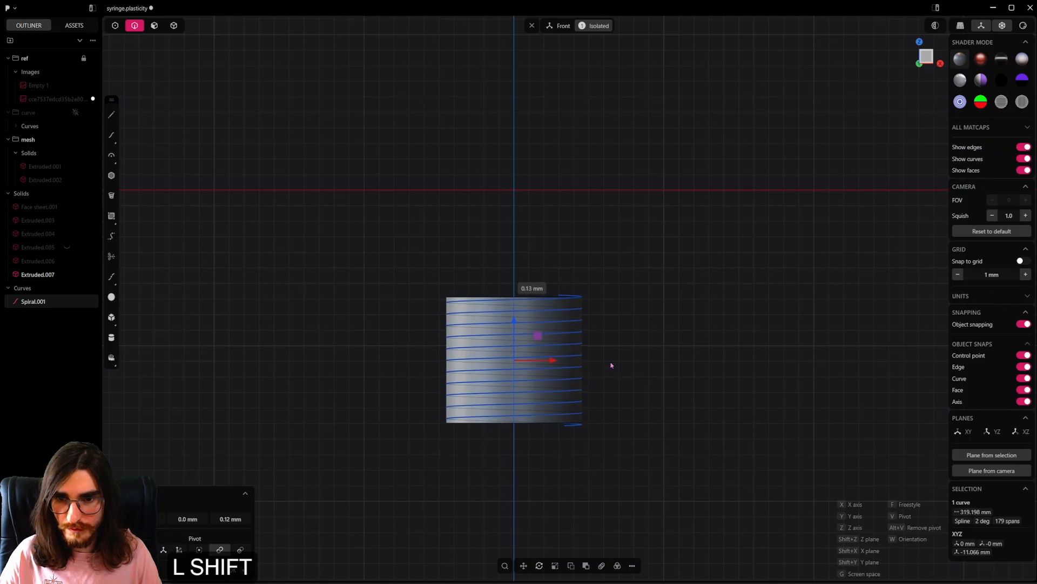
pyautogui.keyDown('shift'); pyautogui.click(612, 362); pyautogui.keyUp('shift')
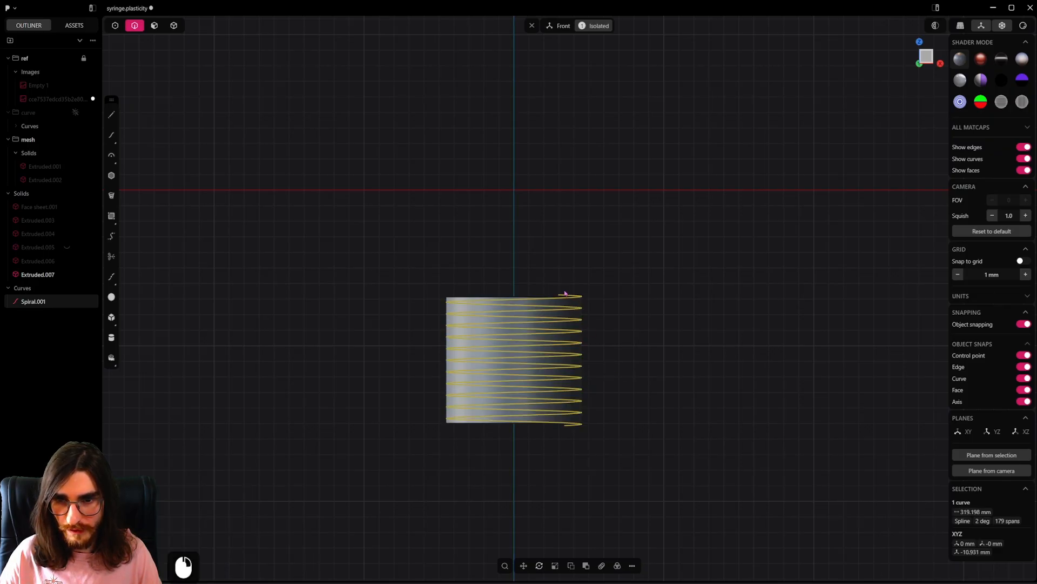
pyautogui.moveTo(632, 344); pyautogui.dragTo(560, 261, button='middle')
pyautogui.moveTo(591, 335); pyautogui.dragTo(546, 267, button='middle')
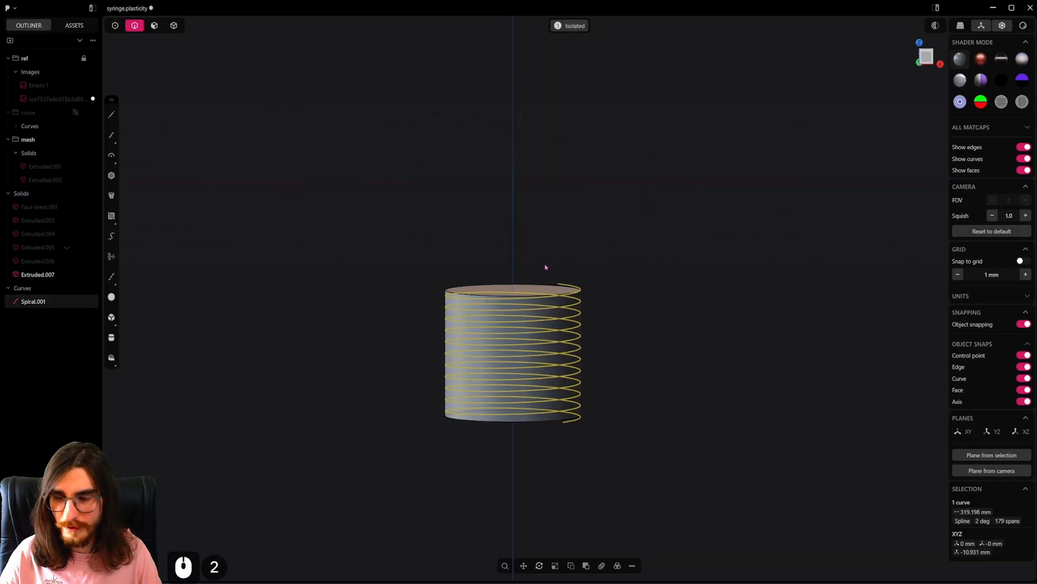
# Step: Create a pipe body along the spiral with a vertex count of 3 and a 0.26 mm section size
pyautogui.scroll(4, 547, 267)
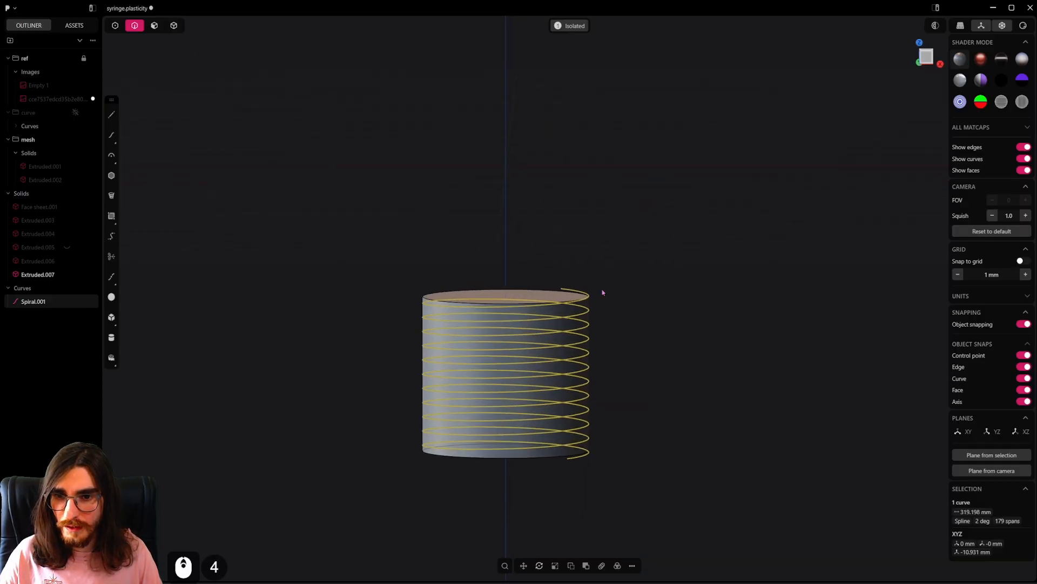
pyautogui.press('p')
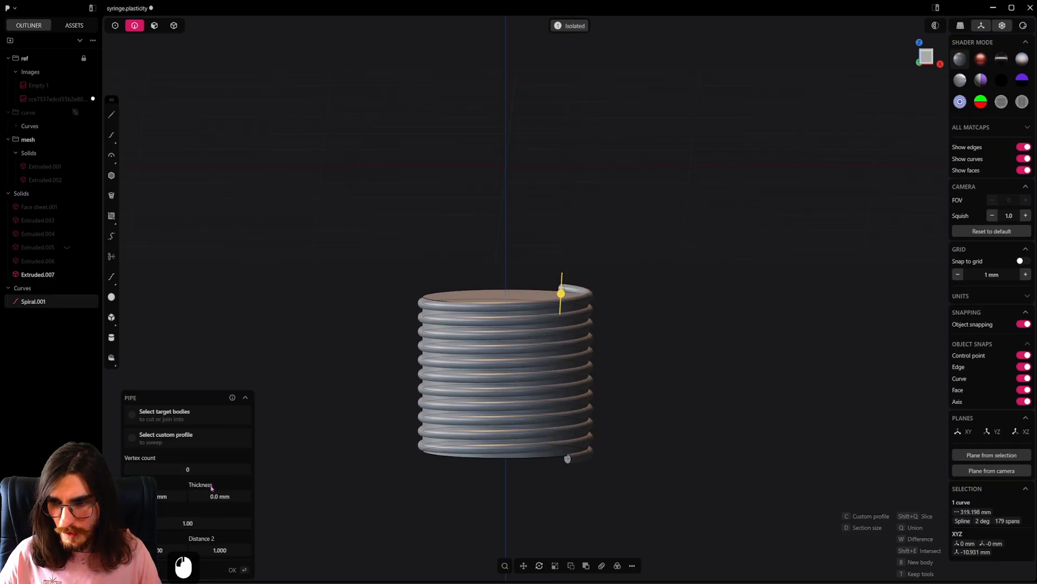
pyautogui.click(216, 468)
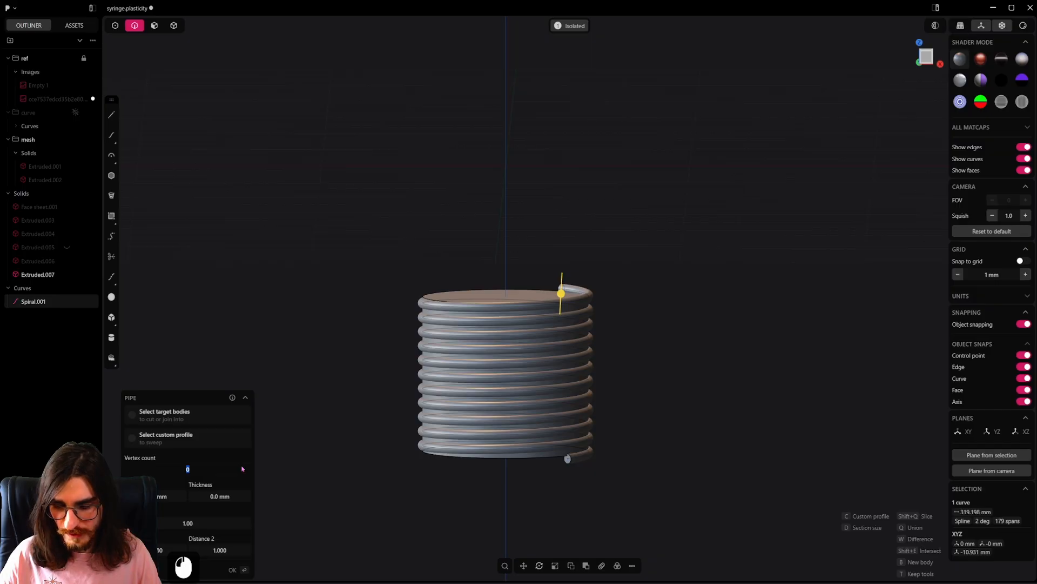
pyautogui.write('3')
pyautogui.press('Return')
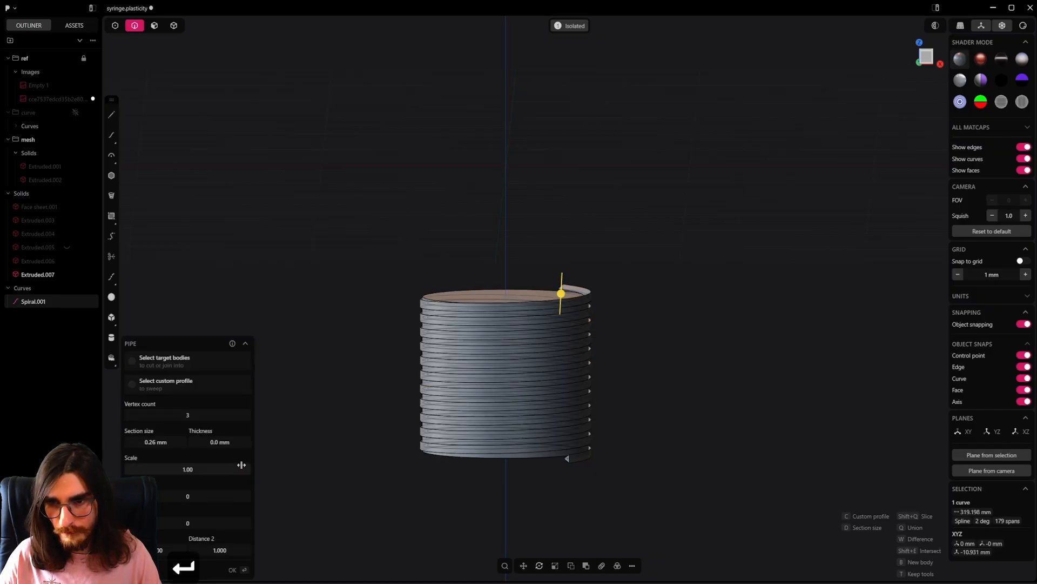
pyautogui.moveTo(539, 387)
pyautogui.mouseDown(button='middle')
pyautogui.moveTo(540, 378)
pyautogui.moveTo(561, 409)
pyautogui.moveTo(584, 375)
pyautogui.moveTo(612, 370)
pyautogui.moveTo(558, 355)
pyautogui.moveTo(538, 379)
pyautogui.mouseUp(button='middle')
pyautogui.press('Return')
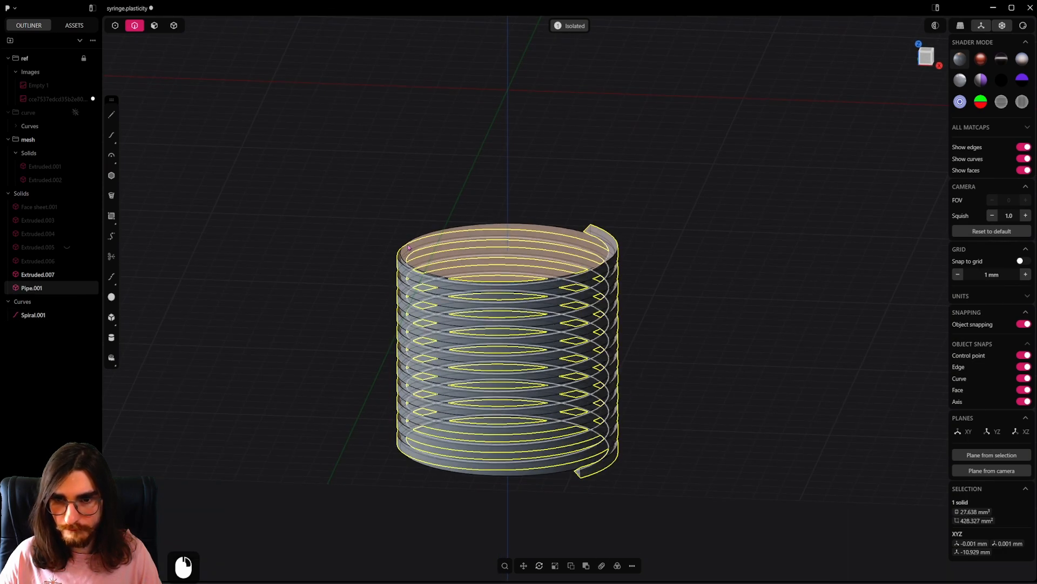
# Step: Subtract the triangular spiral pipe from the cylinder with a Boolean difference to cut a thread groove
pyautogui.click(695, 271)
pyautogui.click(577, 470)
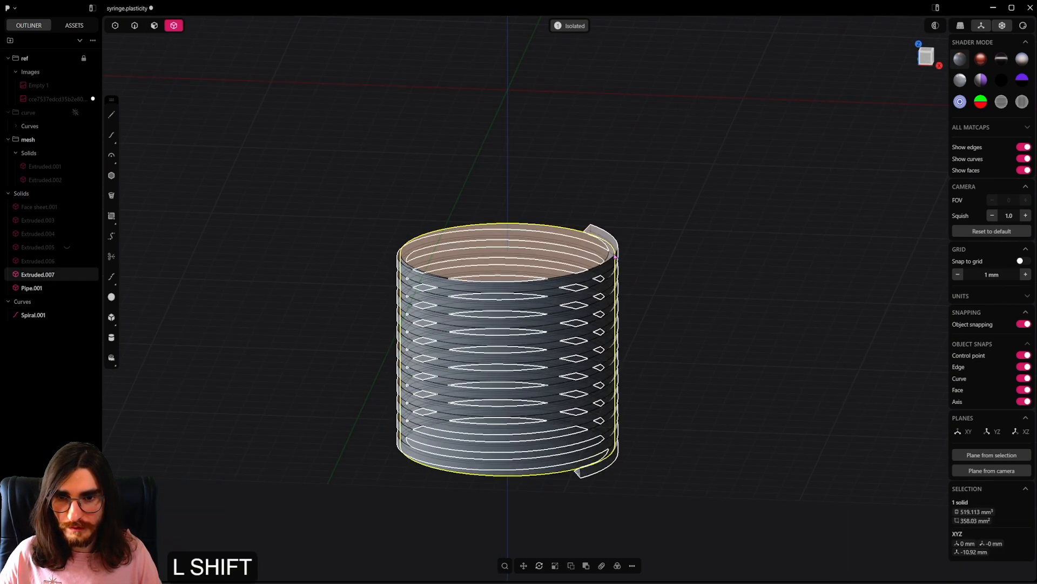
pyautogui.keyDown('shift'); pyautogui.click(594, 469); pyautogui.keyUp('shift')
pyautogui.press('q')
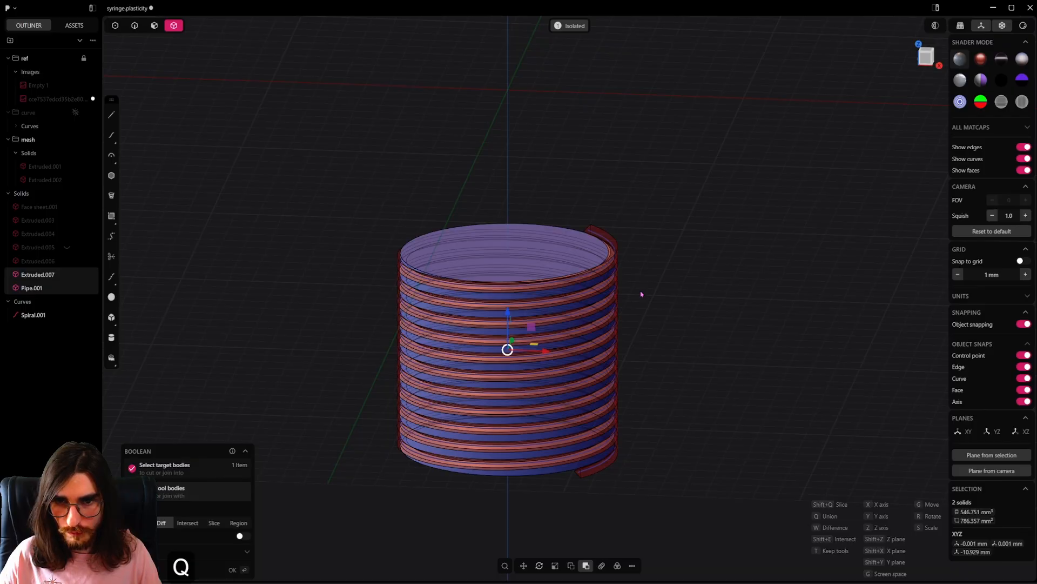
pyautogui.rightClick(642, 294)
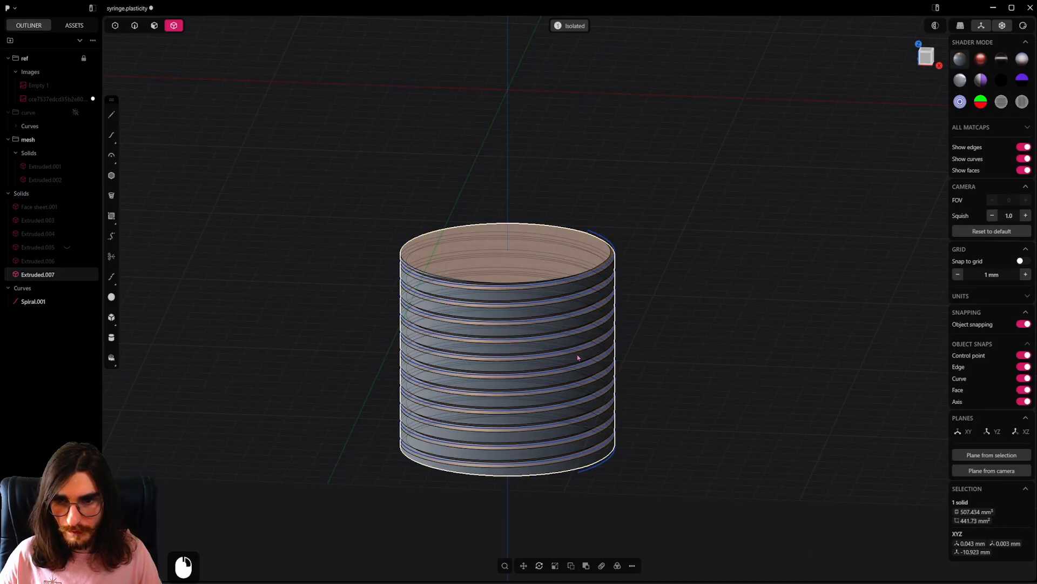
# Step: Delete the leftover spiral curve around the threaded cylinder
pyautogui.click(588, 276)
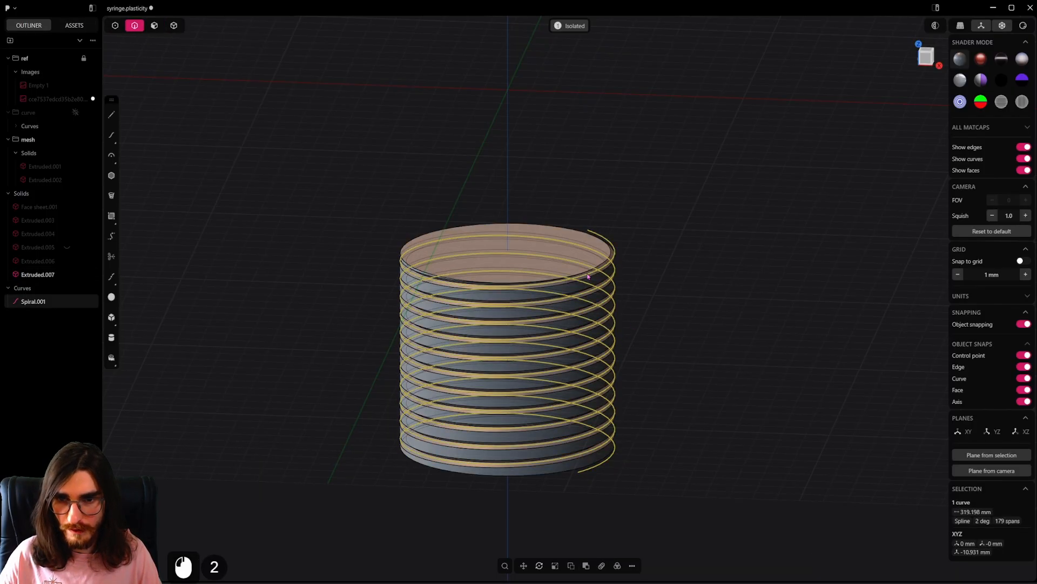
pyautogui.press('x')
pyautogui.moveTo(588, 276); pyautogui.dragTo(657, 280, button='middle')
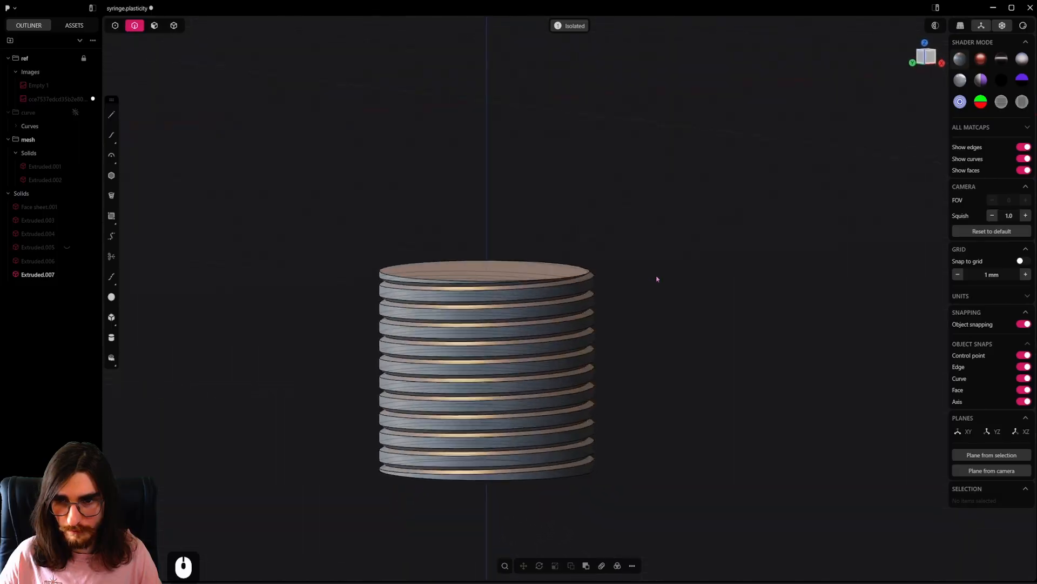
pyautogui.scroll(5, 654, 379)
pyautogui.moveTo(539, 346)
pyautogui.mouseDown(button='middle')
pyautogui.moveTo(493, 309)
pyautogui.moveTo(490, 349)
pyautogui.moveTo(522, 326)
pyautogui.moveTo(521, 335)
pyautogui.moveTo(536, 335)
pyautogui.mouseUp(button='middle')
pyautogui.scroll(-5, 491, 349)
pyautogui.scroll(4, 522, 326)
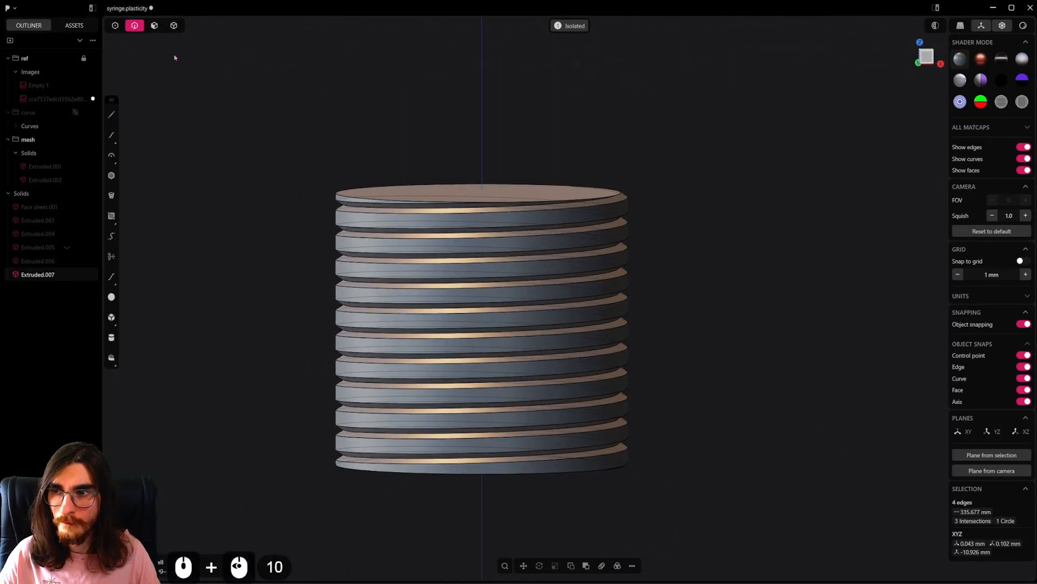
# Step: Push the thread's outer helical face outward about 0.18 mm to narrow the crests and sharpen the thread profile
pyautogui.click(154, 25)
pyautogui.click(614, 236)
pyautogui.keyDown('shift'); pyautogui.moveTo(636, 260); pyautogui.dragTo(630, 287, button='middle'); pyautogui.keyUp('shift')
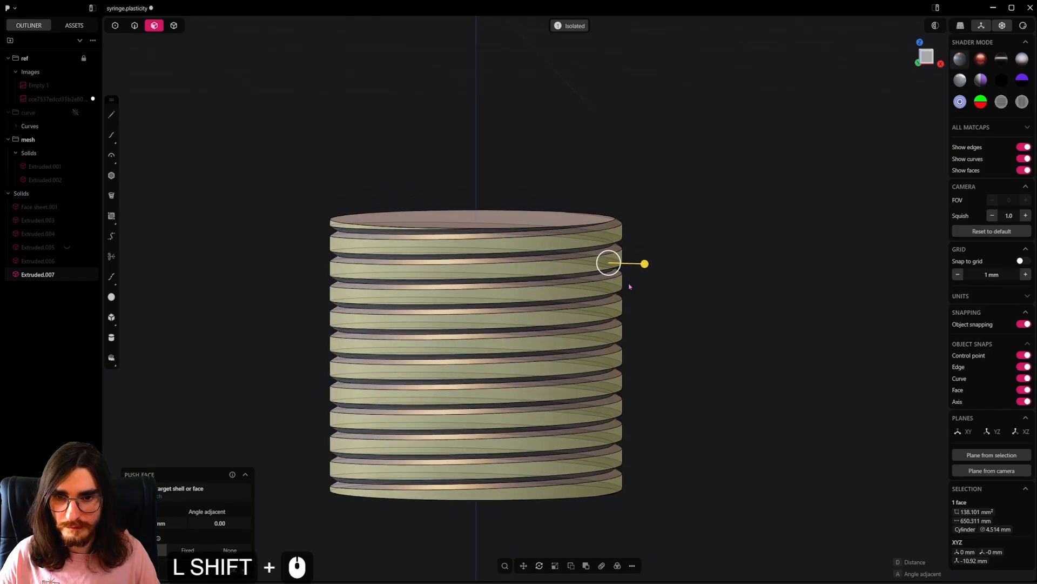
pyautogui.scroll(4, 629, 288)
pyautogui.keyDown('shift'); pyautogui.moveTo(640, 261); pyautogui.dragTo(706, 274); pyautogui.keyUp('shift')
pyautogui.scroll(-6, 675, 324)
pyautogui.rightClick(671, 340)
pyautogui.moveTo(569, 336); pyautogui.dragTo(546, 348, button='middle')
pyautogui.scroll(5, 559, 296)
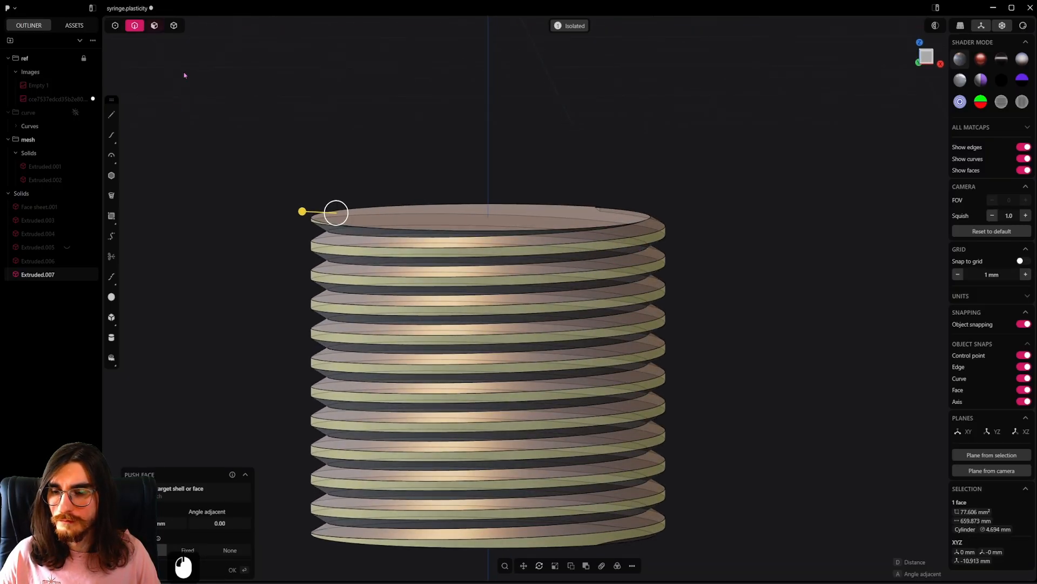
pyautogui.keyDown('alt'); pyautogui.click(476, 255); pyautogui.keyUp('alt')
pyautogui.moveTo(562, 259); pyautogui.dragTo(654, 294, button='middle')
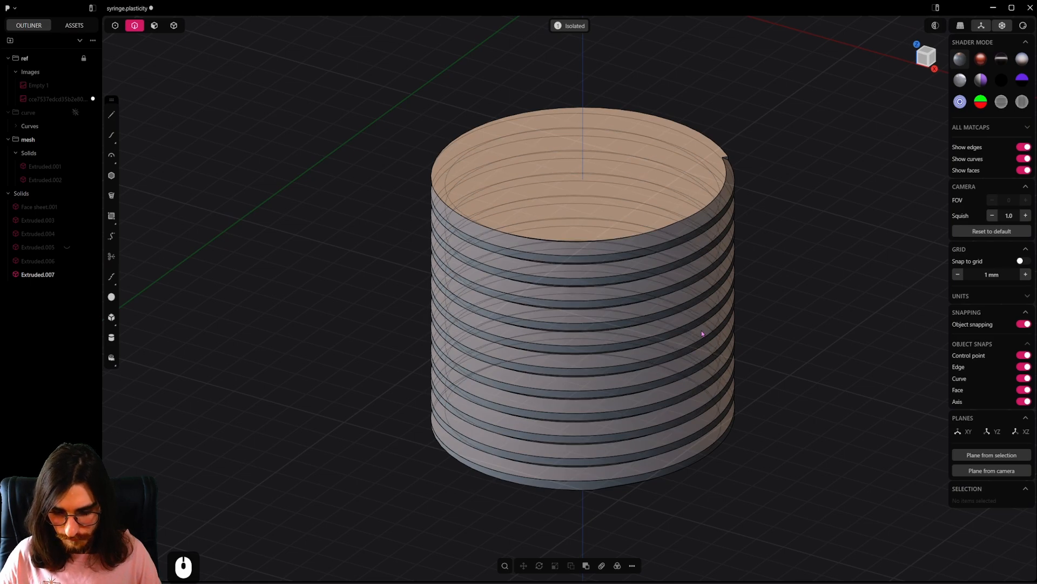
# Step: Leave the isolated view of the threaded cylinder so the rest of the syringe is shown around it
pyautogui.scroll(1, 702, 333)
pyautogui.press('/')
pyautogui.scroll(-2, 655, 317)
pyautogui.scroll(8, 666, 262)
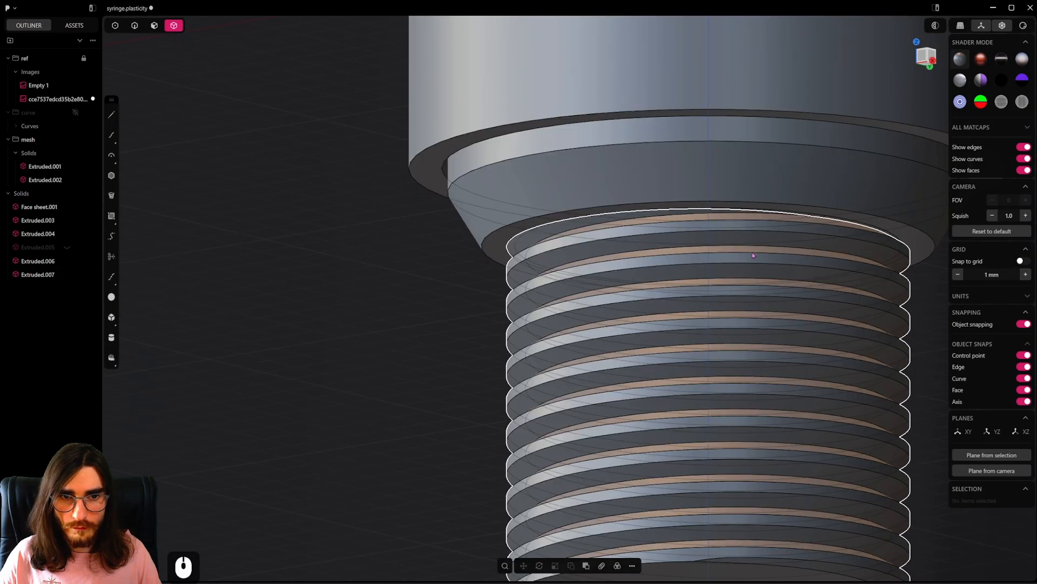
# Step: Move the threaded cylinder up 0.16 mm along Z against the tapered end of the inner body
pyautogui.keyDown('shift'); pyautogui.moveTo(753, 255); pyautogui.dragTo(765, 290, button='middle'); pyautogui.keyUp('shift')
pyautogui.click(780, 297)
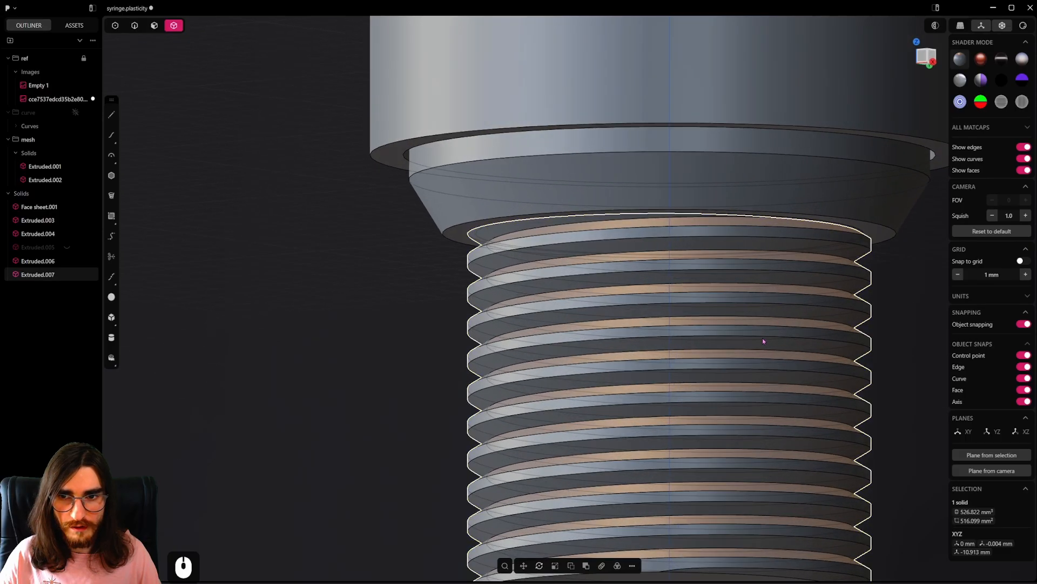
pyautogui.press('g')
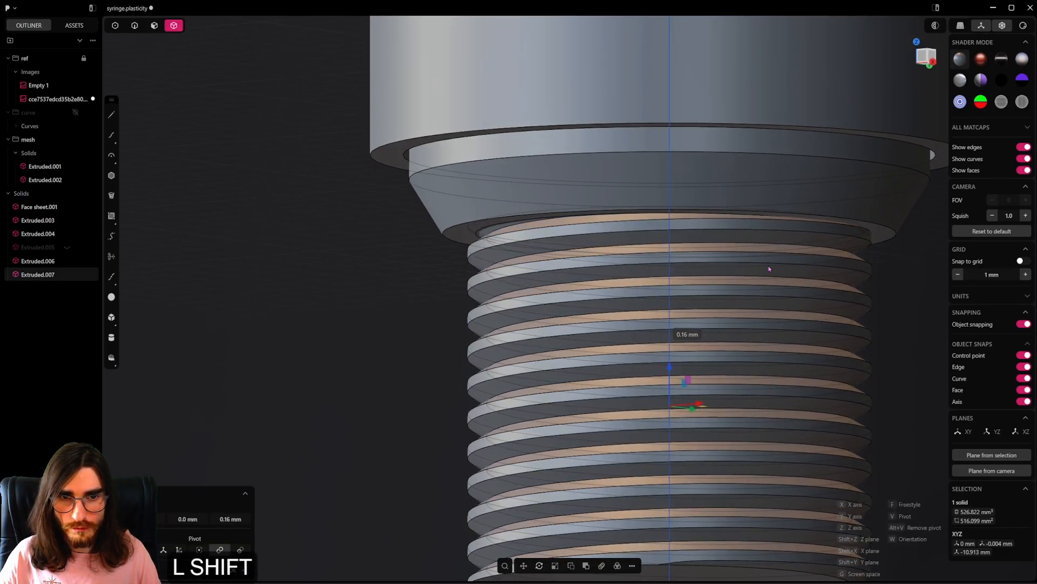
pyautogui.keyDown('shift'); pyautogui.click(770, 268); pyautogui.keyUp('shift')
pyautogui.moveTo(799, 197); pyautogui.dragTo(865, 206, button='middle')
pyautogui.scroll(-8, 784, 238)
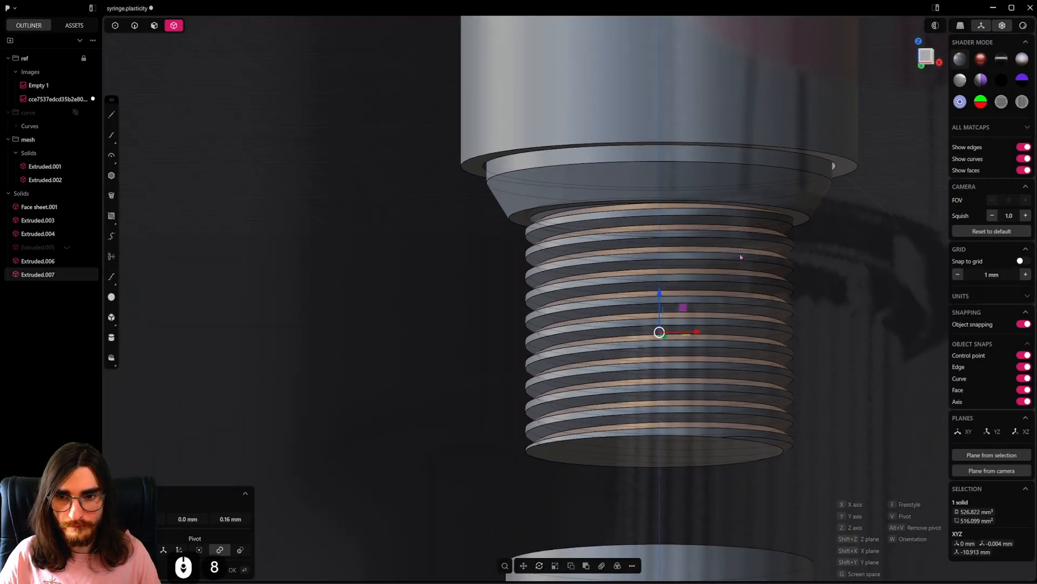
pyautogui.keyDown('shift'); pyautogui.moveTo(740, 256); pyautogui.dragTo(711, 222, button='middle'); pyautogui.keyUp('shift')
pyautogui.scroll(-5, 706, 298)
pyautogui.keyDown('alt'); pyautogui.moveTo(680, 346); pyautogui.dragTo(543, 357, button='middle'); pyautogui.keyUp('alt')
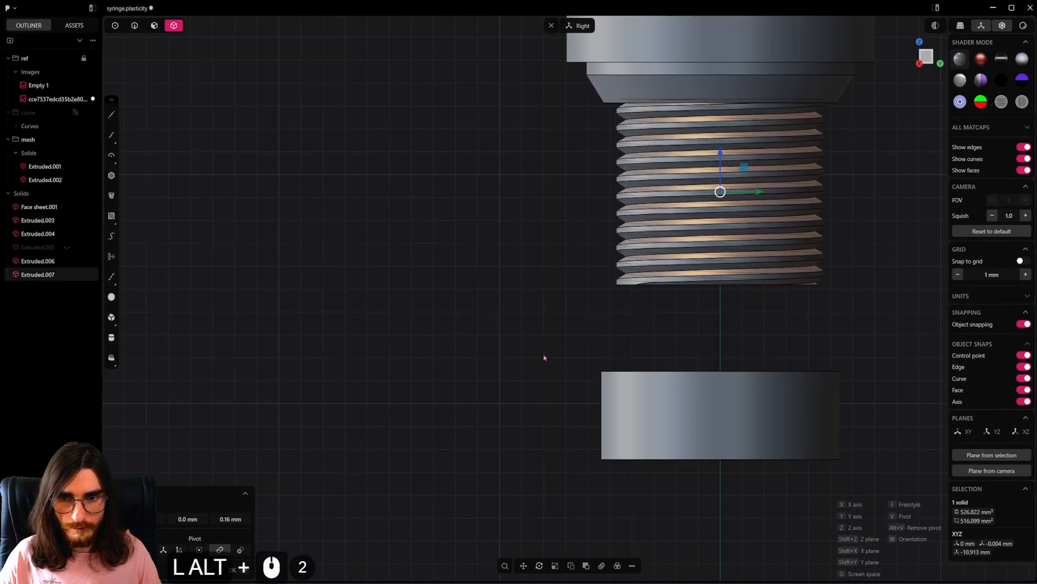
pyautogui.scroll(-5, 682, 307)
pyautogui.keyDown('shift'); pyautogui.moveTo(682, 307); pyautogui.dragTo(665, 340, button='middle'); pyautogui.keyUp('shift')
pyautogui.click(752, 296)
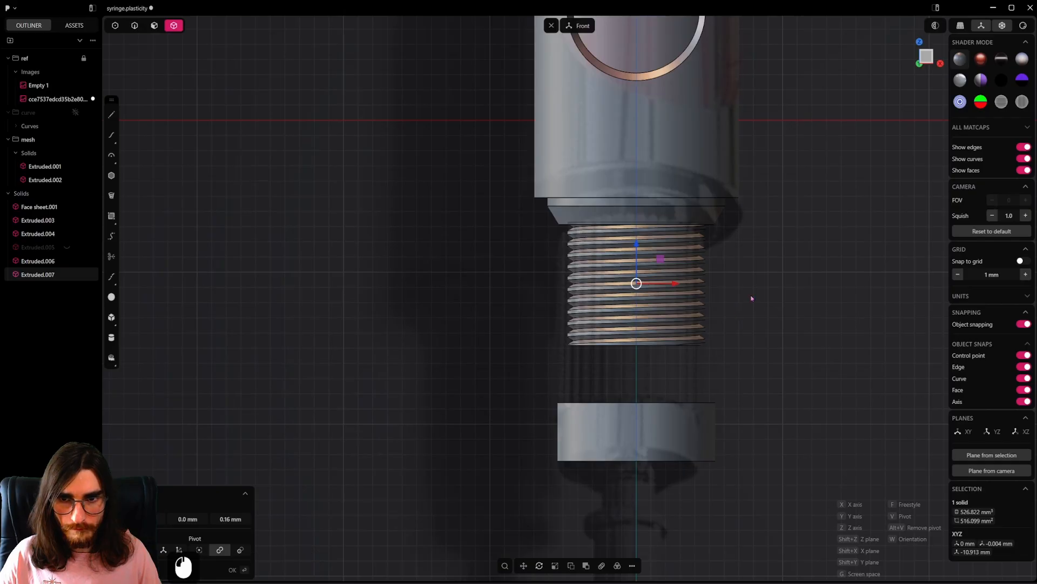
# Step: Unhide the outer sleeve and isolate it together with the threaded cylinder
pyautogui.scroll(2, 755, 288)
pyautogui.keyDown('shift'); pyautogui.moveTo(756, 288); pyautogui.dragTo(752, 324, button='middle'); pyautogui.keyUp('shift')
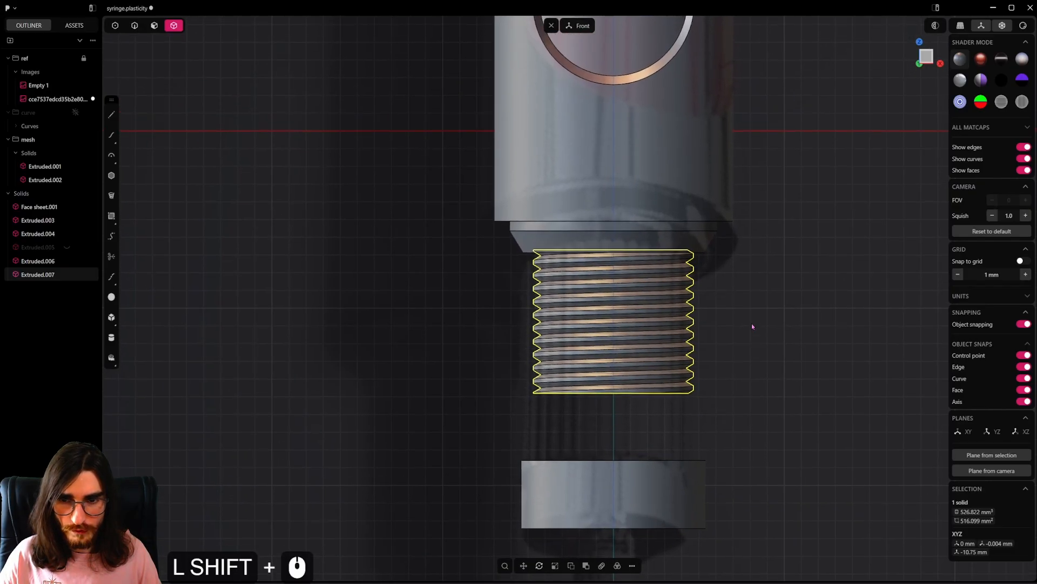
pyautogui.hotkey('alt', 'h')
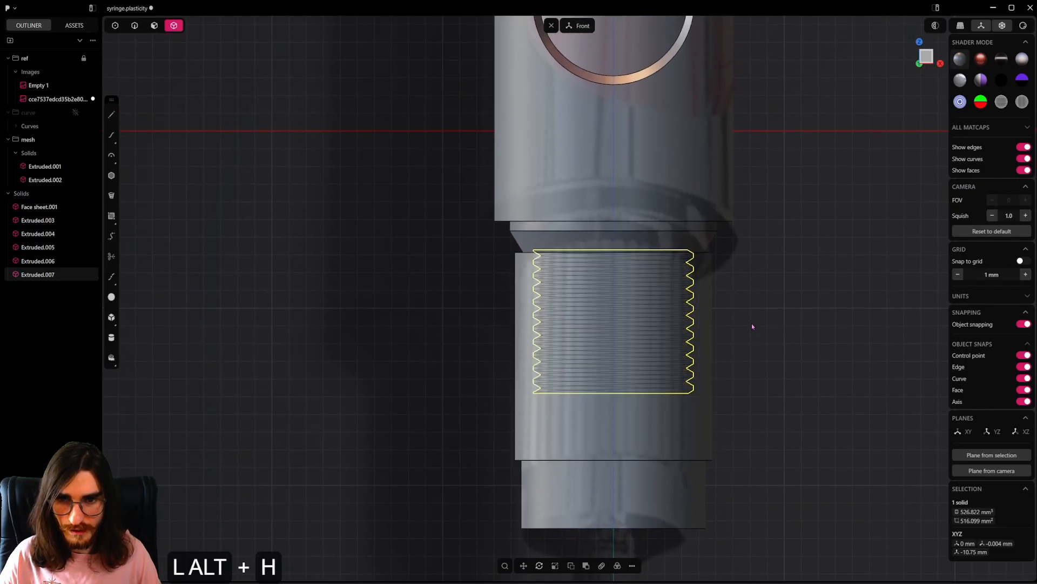
pyautogui.moveTo(725, 313); pyautogui.dragTo(715, 329, button='middle')
pyautogui.keyDown('shift'); pyautogui.click(666, 389); pyautogui.keyUp('shift')
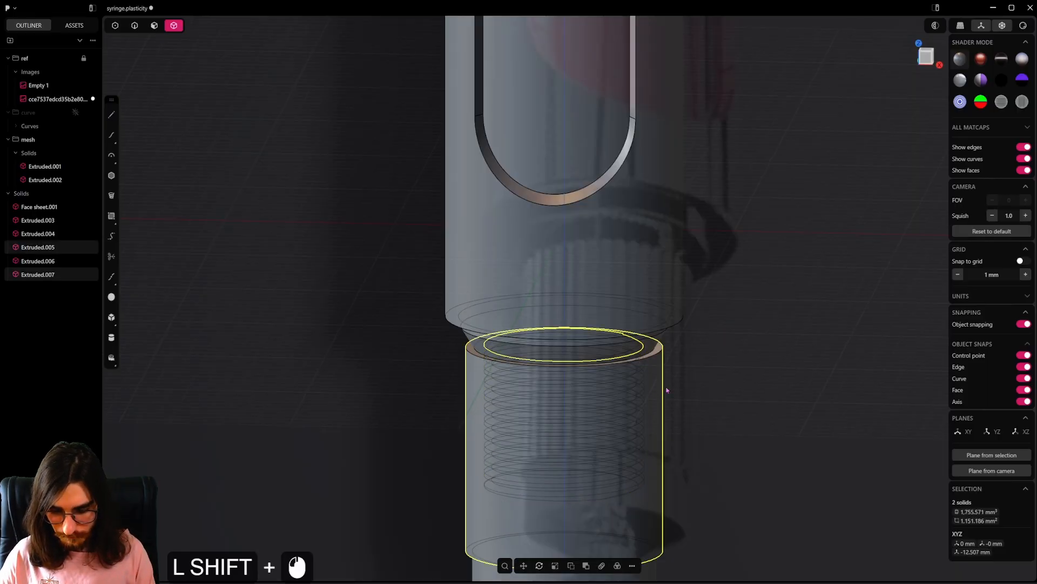
pyautogui.press('/')
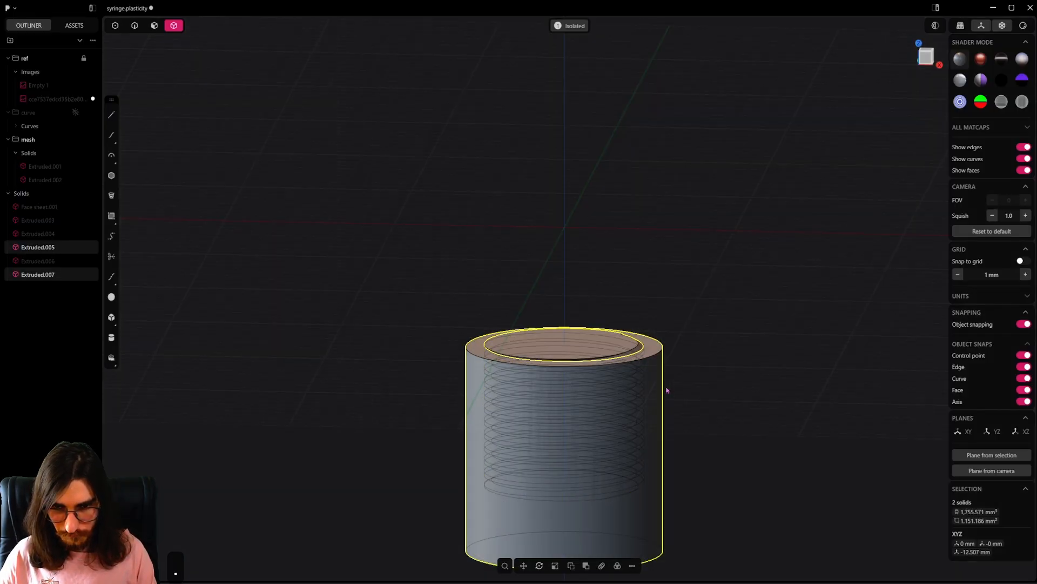
# Step: Subtract the threaded cylinder from the sleeve with a Boolean difference, keeping the tool body
pyautogui.click(667, 390)
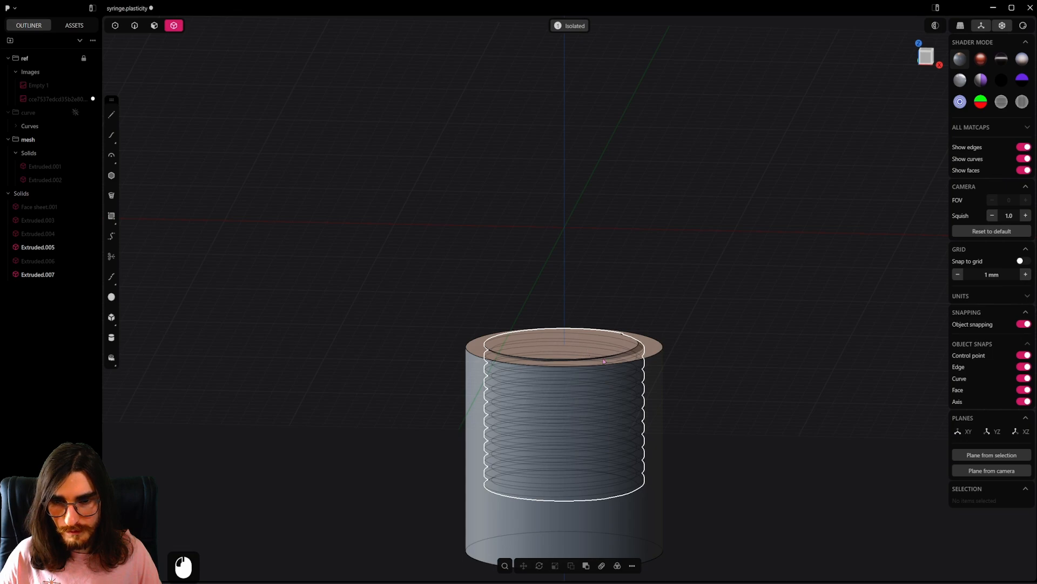
pyautogui.click(646, 382)
pyautogui.keyDown('shift'); pyautogui.click(642, 361); pyautogui.keyUp('shift')
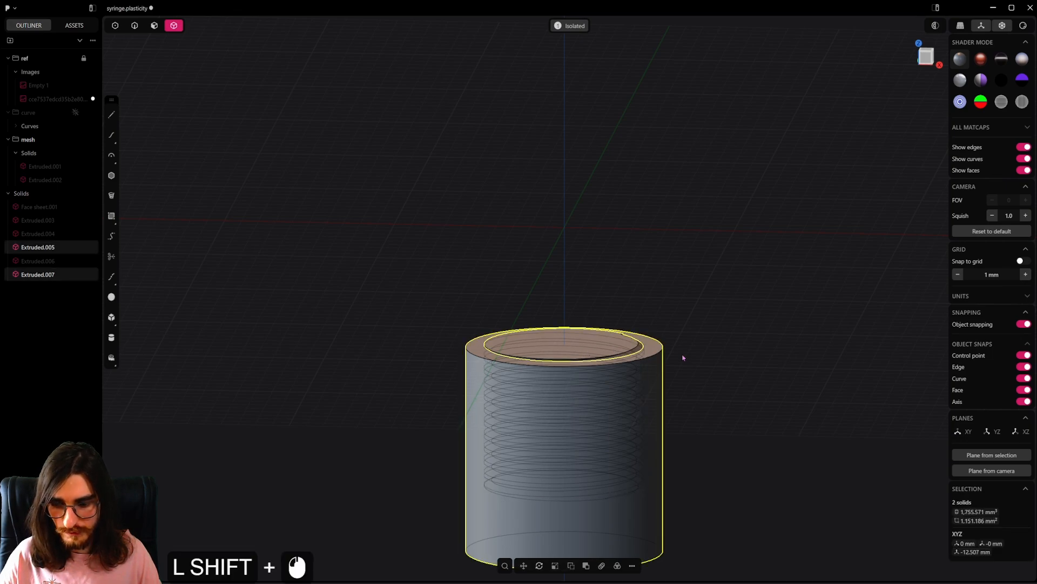
pyautogui.press('q')
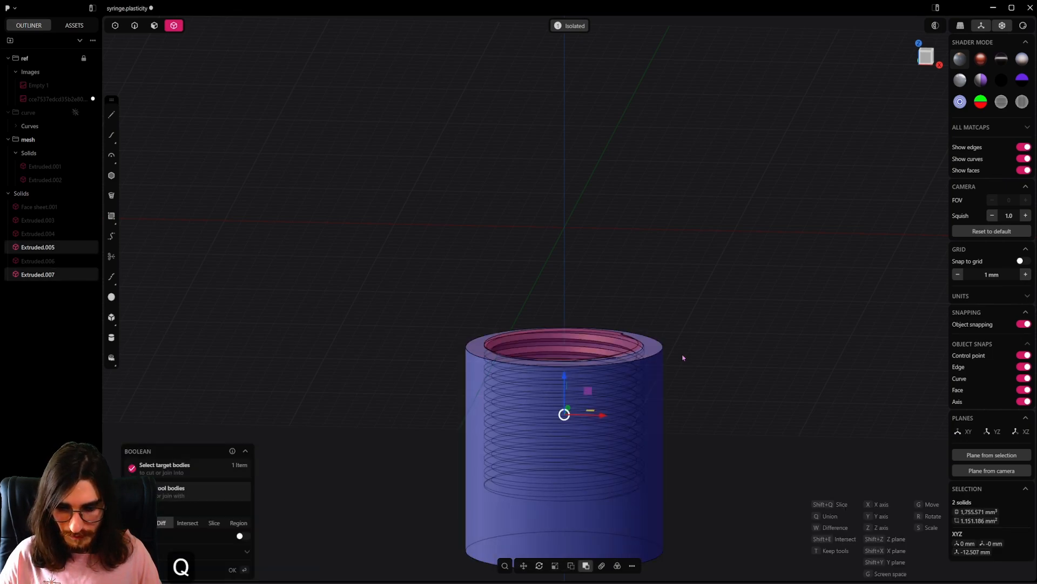
pyautogui.press('t')
pyautogui.click(668, 364)
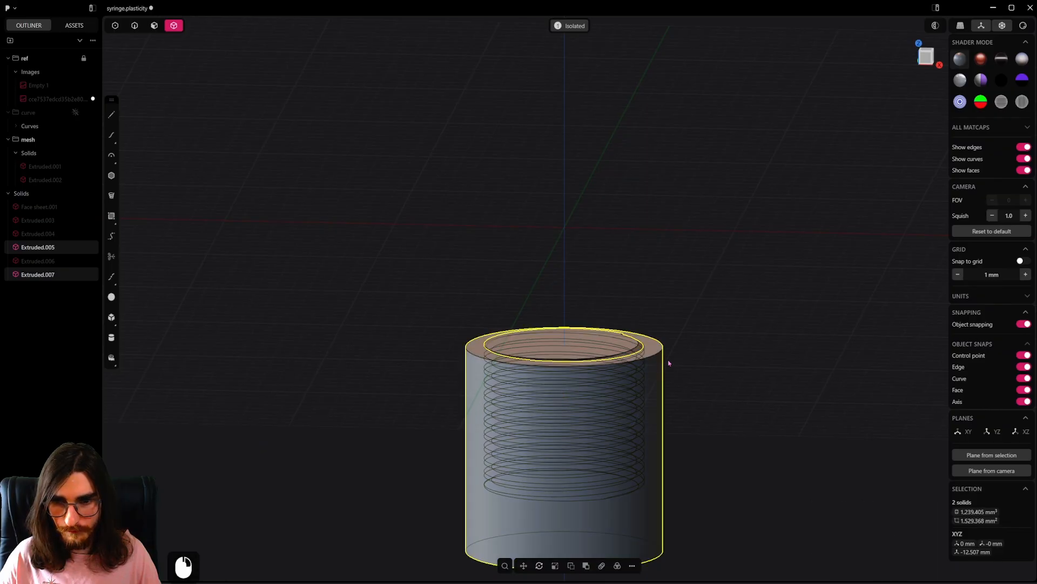
# Step: Hide the threaded cylinder to expose the internal thread cut into the sleeve
pyautogui.click(648, 376)
pyautogui.moveTo(665, 377)
pyautogui.keyDown('shift'); pyautogui.mouseDown(button='middle')
pyautogui.moveTo(688, 326)
pyautogui.moveTo(690, 364)
pyautogui.moveTo(721, 387)
pyautogui.moveTo(724, 405)
pyautogui.moveTo(651, 369)
pyautogui.moveTo(668, 388)
pyautogui.mouseUp(button='middle'); pyautogui.keyUp('shift')
pyautogui.scroll(5, 676, 333)
pyautogui.scroll(5, 661, 384)
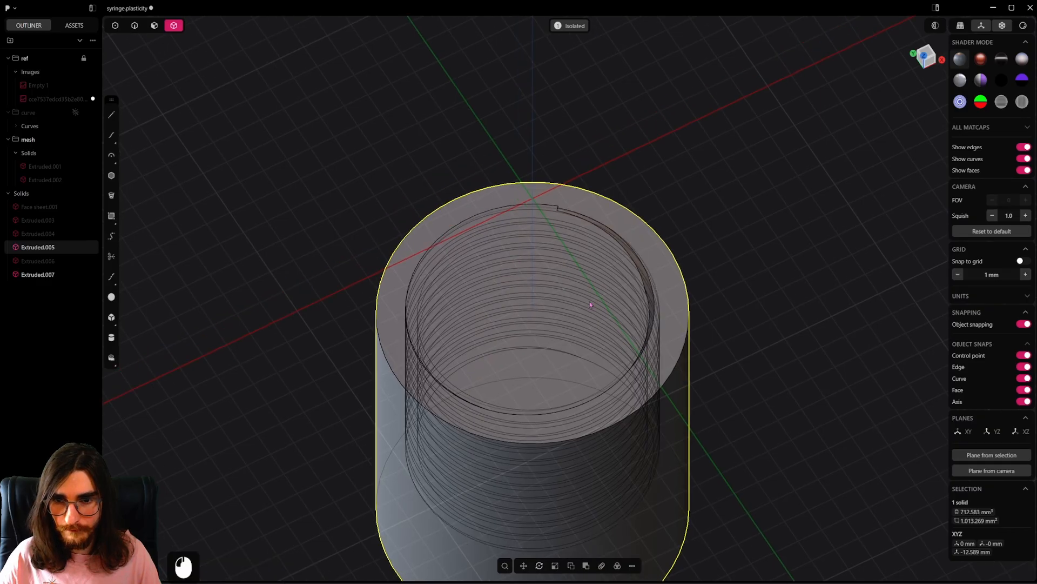
pyautogui.click(591, 304)
pyautogui.press('h')
pyautogui.scroll(5, 591, 305)
pyautogui.moveTo(590, 304); pyautogui.dragTo(695, 263, button='middle')
pyautogui.scroll(4, 695, 264)
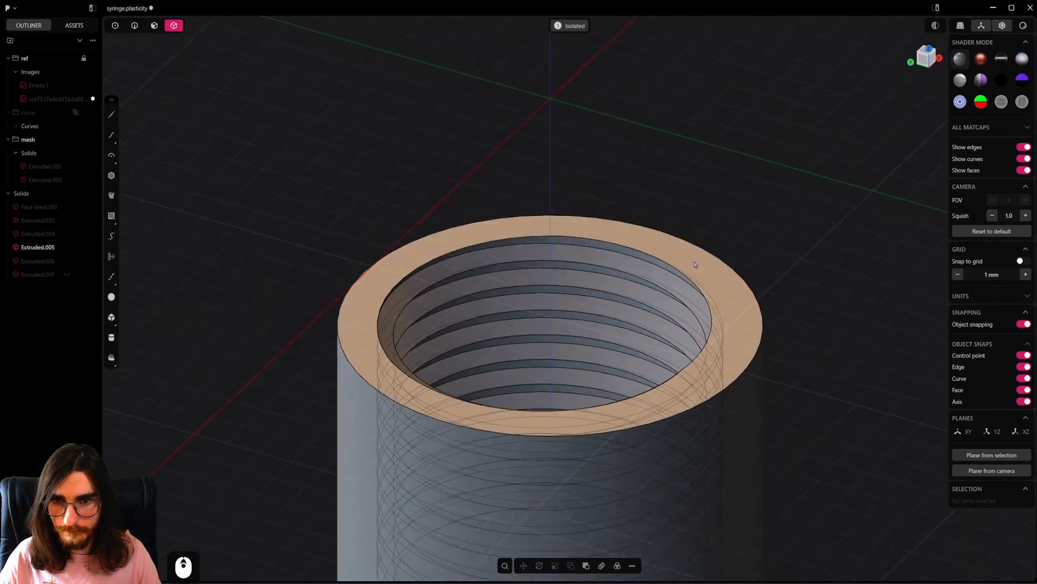
# Step: Push the helical faces of the sleeve's internal thread slightly into the wall for clearance, and unhide the threaded cylinder
pyautogui.press('3')
pyautogui.click(628, 265)
pyautogui.keyDown('shift'); pyautogui.moveTo(619, 245); pyautogui.dragTo(636, 267); pyautogui.keyUp('shift')
pyautogui.moveTo(649, 319)
pyautogui.mouseDown(button='middle')
pyautogui.moveTo(680, 335)
pyautogui.moveTo(663, 314)
pyautogui.mouseUp(button='middle')
pyautogui.click(662, 265)
pyautogui.keyDown('shift'); pyautogui.moveTo(639, 284); pyautogui.dragTo(667, 309); pyautogui.keyUp('shift')
pyautogui.moveTo(667, 310); pyautogui.dragTo(608, 291, button='middle')
pyautogui.rightClick(760, 294)
pyautogui.click(760, 294)
pyautogui.hotkey('alt', 'h')
pyautogui.scroll(-2, 756, 294)
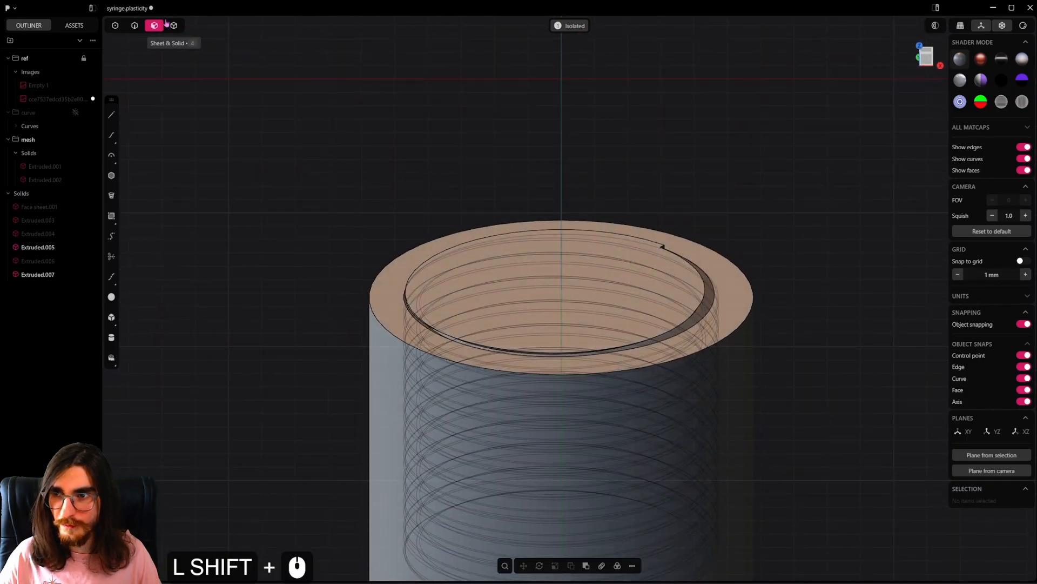
# Step: Offset the sleeve's bottom face outline inward to a small concentric circle and push that inner face up to open a hole into the bore
pyautogui.moveTo(539, 210); pyautogui.dragTo(651, 320, button='middle')
pyautogui.click(653, 378)
pyautogui.scroll(2, 655, 391)
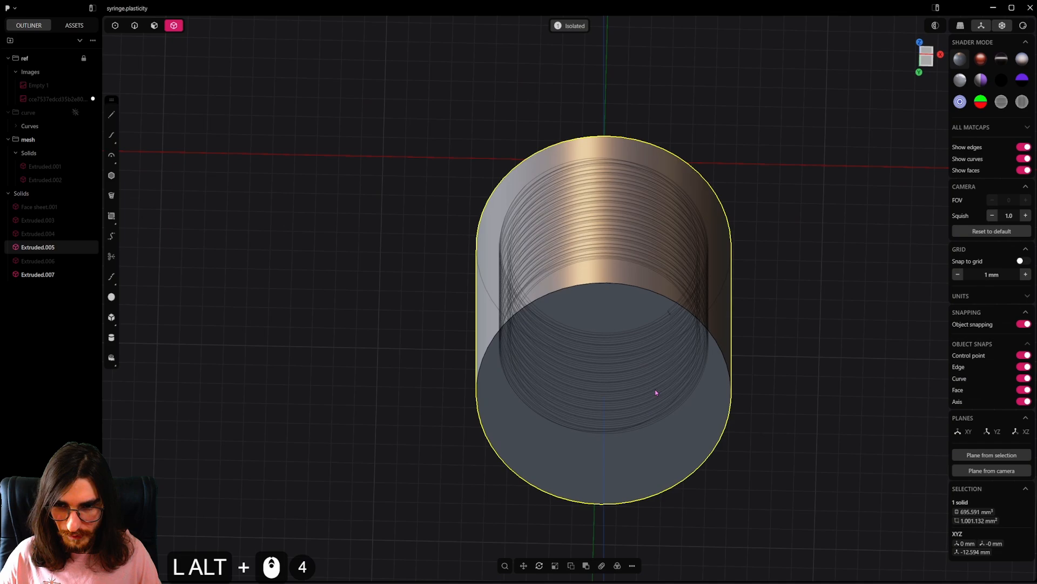
pyautogui.click(157, 30)
pyautogui.click(633, 350)
pyautogui.scroll(1, 627, 347)
pyautogui.hotkey('alt', 'o')
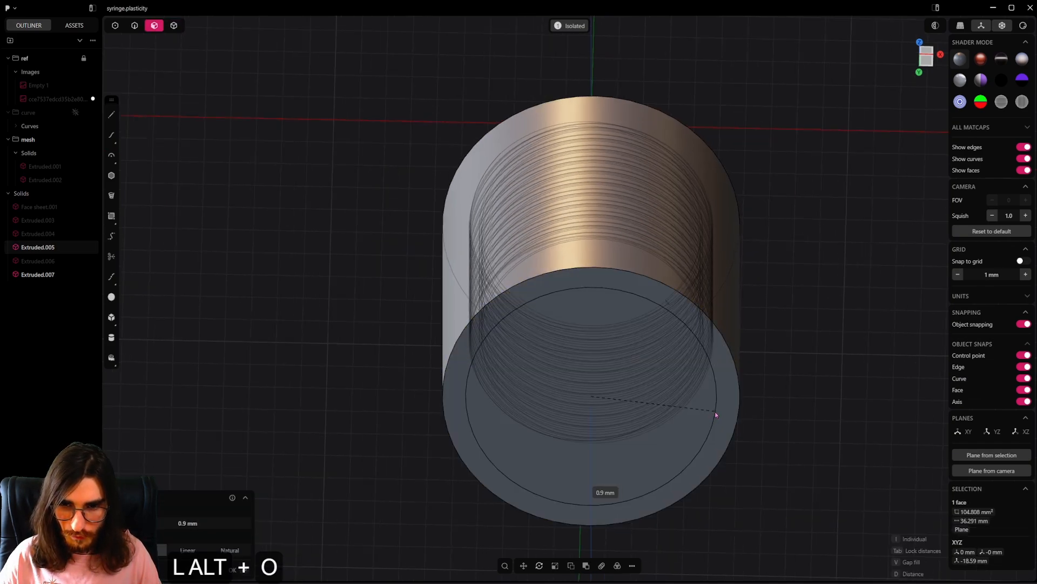
pyautogui.click(797, 389)
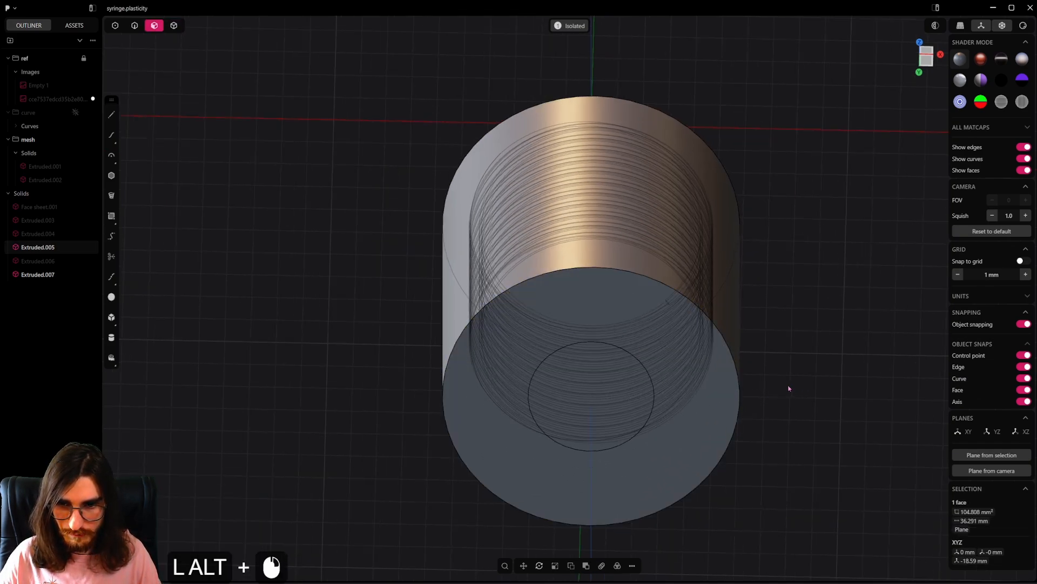
pyautogui.keyDown('alt'); pyautogui.moveTo(583, 394); pyautogui.dragTo(591, 352); pyautogui.keyUp('alt')
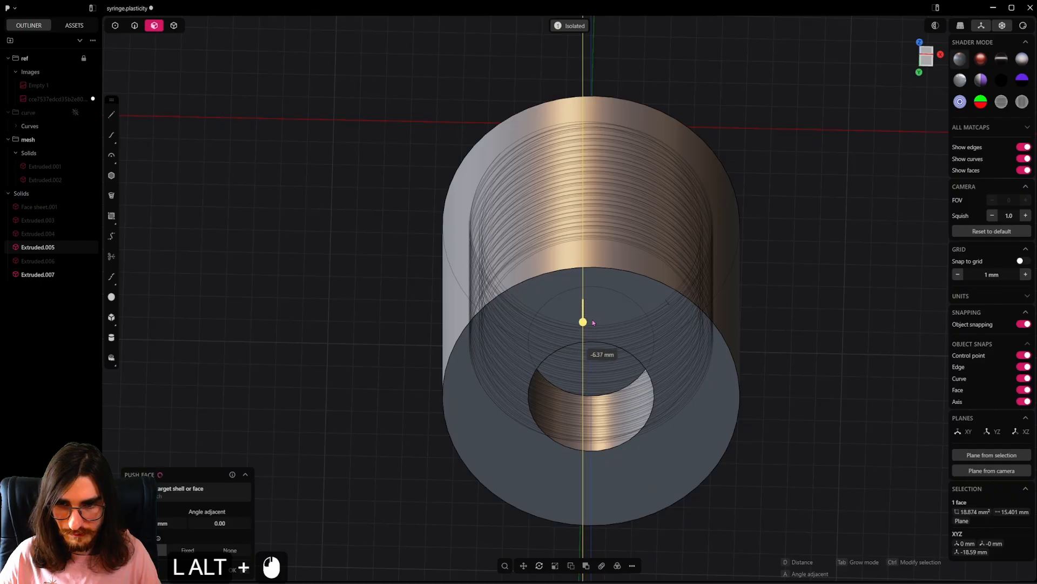
pyautogui.moveTo(604, 302)
pyautogui.keyDown('alt'); pyautogui.mouseDown(button='middle')
pyautogui.moveTo(584, 393)
pyautogui.moveTo(602, 443)
pyautogui.moveTo(618, 389)
pyautogui.moveTo(766, 310)
pyautogui.mouseUp(button='middle'); pyautogui.keyUp('alt')
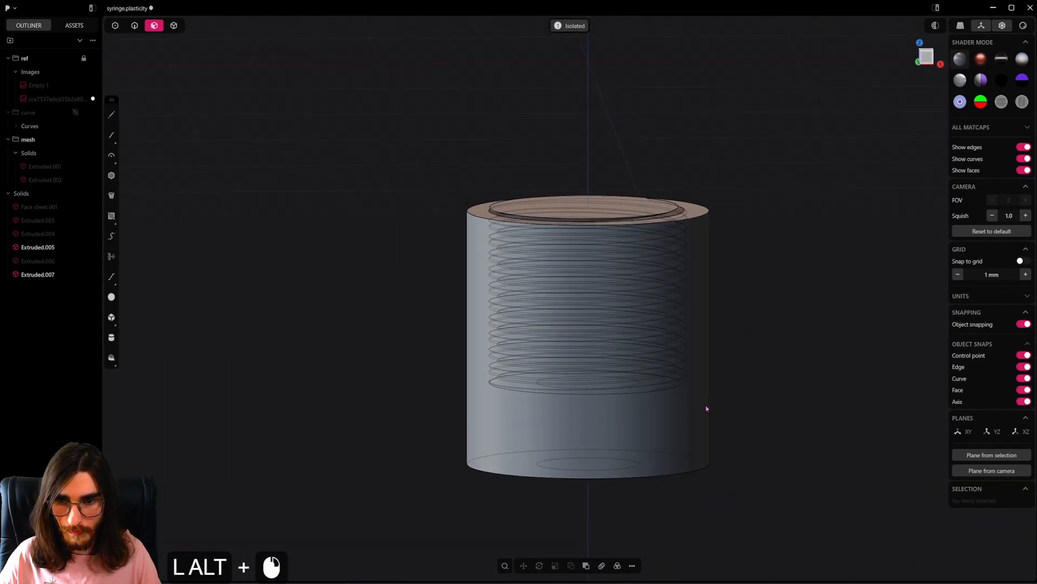
# Step: Leave the isolated view and hide the sleeve to uncover the threaded cylinder on the syringe
pyautogui.keyDown('alt'); pyautogui.moveTo(706, 408); pyautogui.dragTo(217, 69, button='middle'); pyautogui.keyUp('alt')
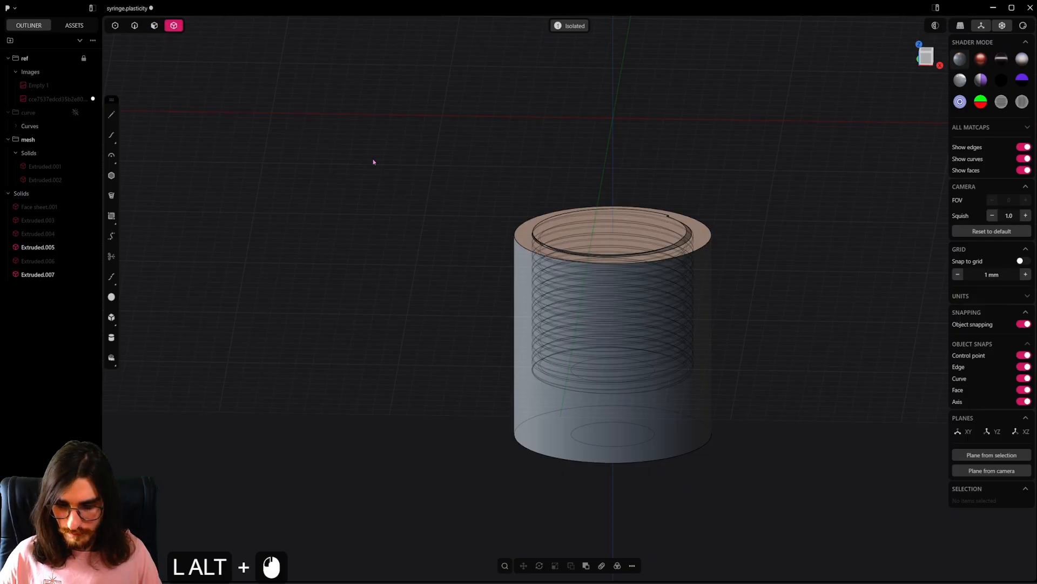
pyautogui.click(568, 25)
pyautogui.keyDown('alt'); pyautogui.moveTo(683, 318); pyautogui.dragTo(620, 311, button='middle'); pyautogui.keyUp('alt')
pyautogui.keyDown('alt'); pyautogui.scroll(3, 673, 310); pyautogui.keyUp('alt')
pyautogui.click(667, 303)
pyautogui.hotkey('alt', 'h')
# Step: Examine how the threaded cylinder meets the tapered end of the inner body
pyautogui.click(620, 311)
pyautogui.keyDown('shift'); pyautogui.click(638, 246); pyautogui.keyUp('shift')
pyautogui.scroll(-12, 639, 248)
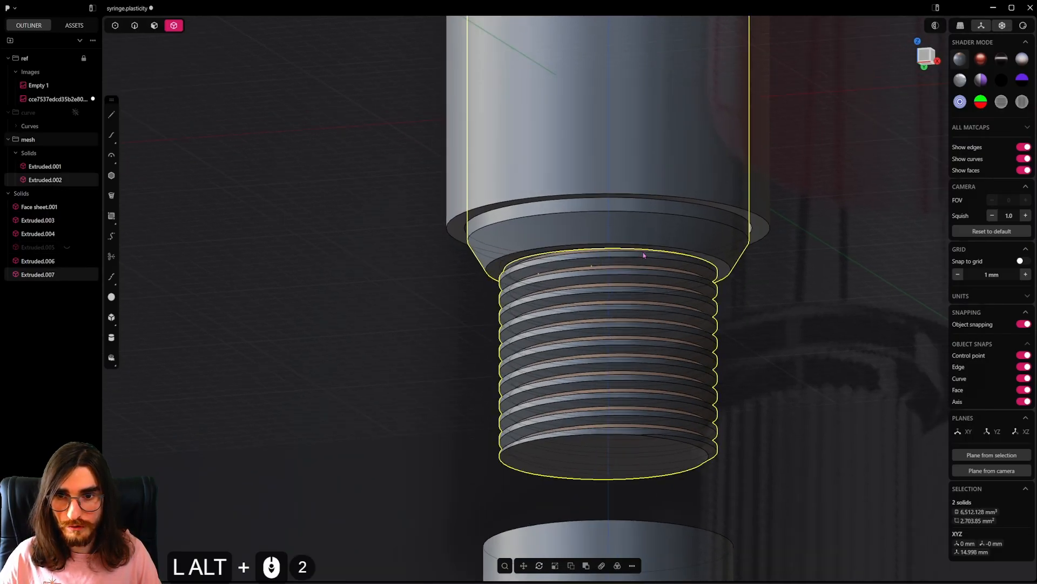
pyautogui.click(777, 272)
pyautogui.keyDown('shift'); pyautogui.moveTo(717, 255); pyautogui.dragTo(724, 313, button='middle'); pyautogui.keyUp('shift')
pyautogui.keyDown('alt'); pyautogui.click(643, 302); pyautogui.keyUp('alt')
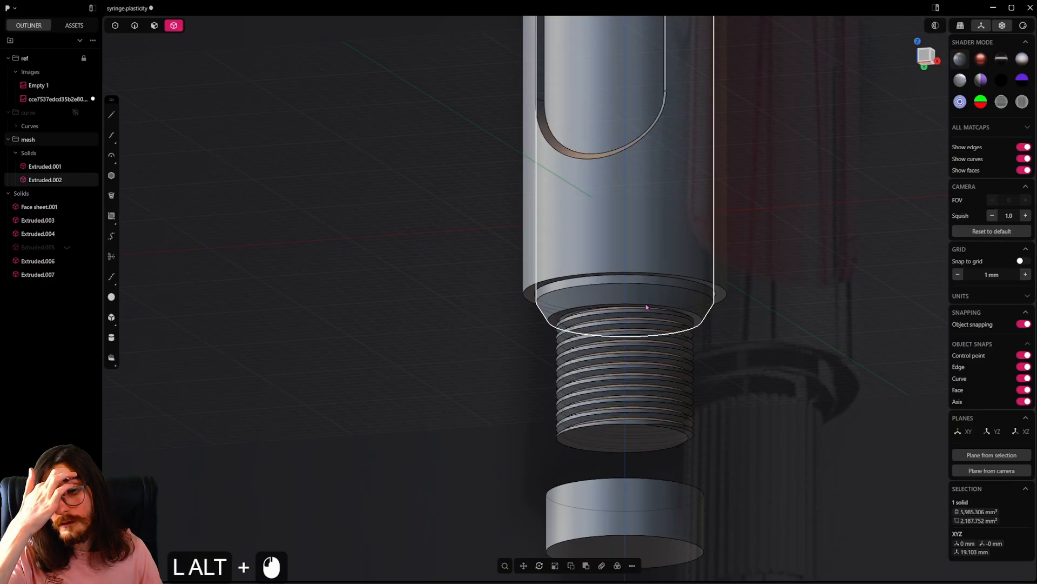
pyautogui.scroll(5, 646, 314)
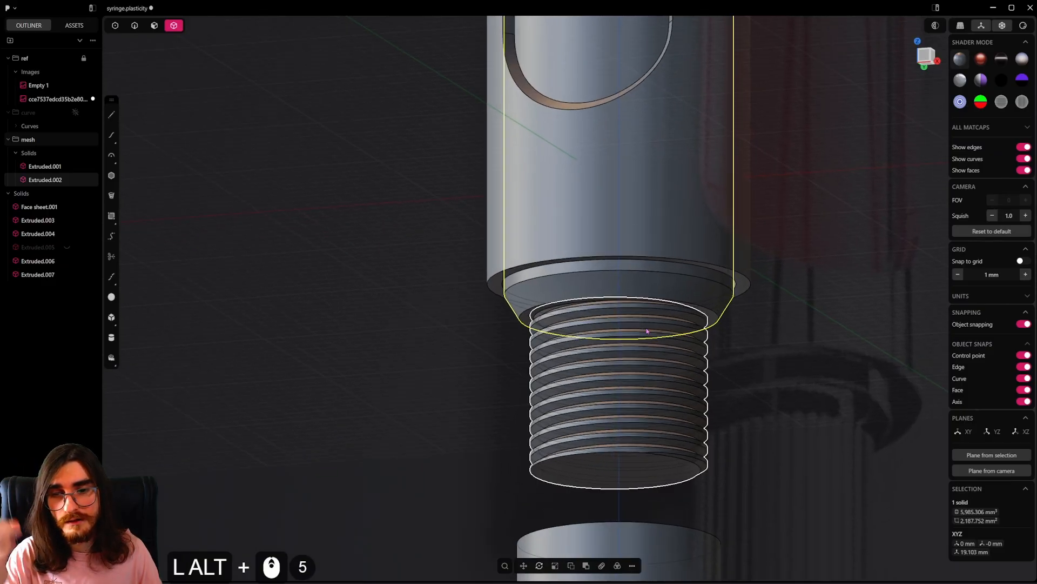
pyautogui.scroll(2, 646, 329)
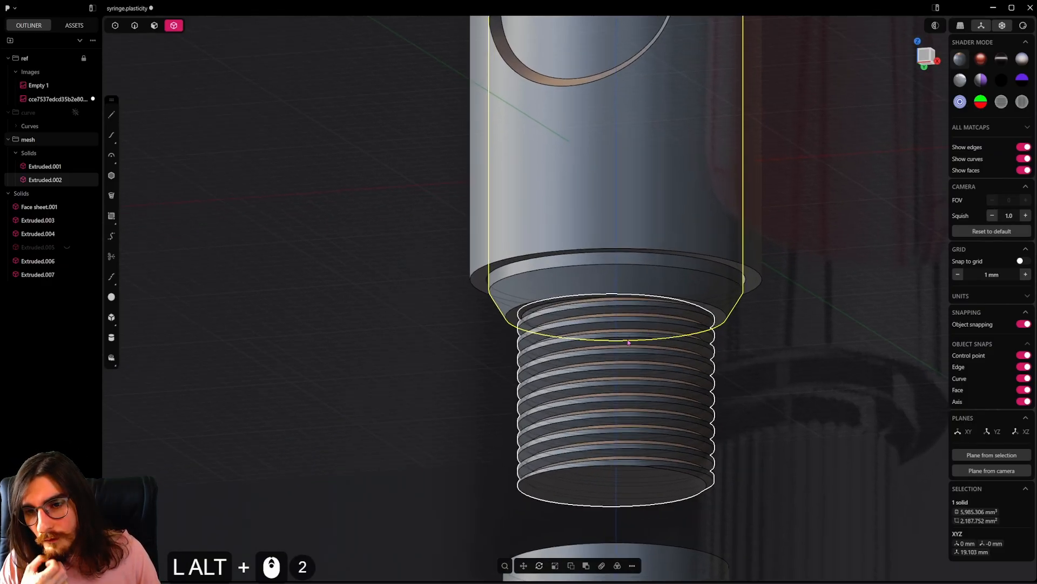
pyautogui.click(628, 342)
pyautogui.moveTo(628, 342); pyautogui.dragTo(694, 368, button='middle')
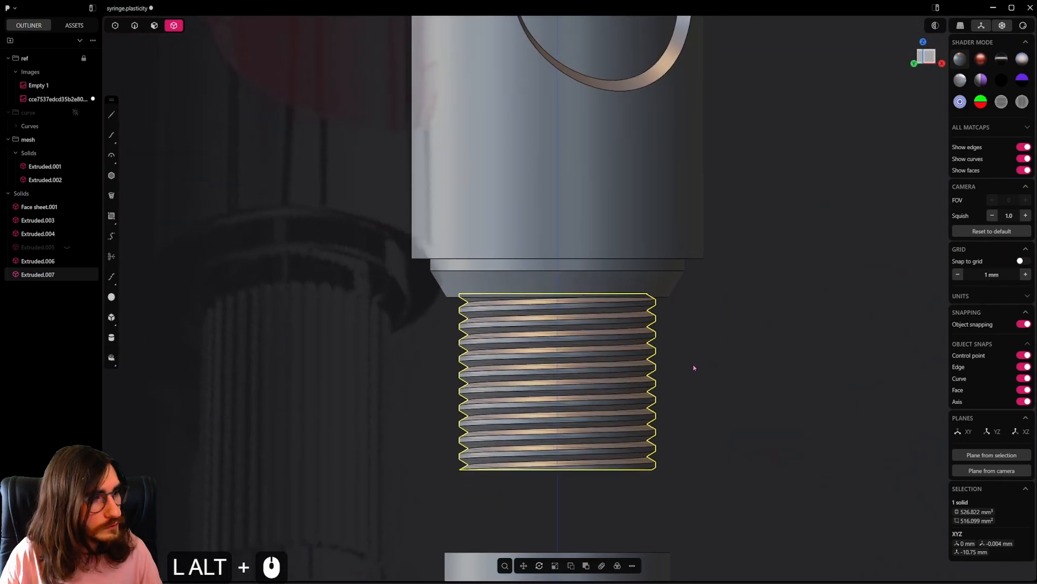
# Step: Examine the ribbed sleeve and needle holder in the reference photo for comparison with the model
pyautogui.keyDown('alt'); pyautogui.keyDown('shift'); pyautogui.scroll(-11, 735, 270); pyautogui.keyUp('shift'); pyautogui.keyUp('alt')
pyautogui.keyDown('alt'); pyautogui.keyDown('shift'); pyautogui.moveTo(855, 243); pyautogui.dragTo(484, 468, button='middle'); pyautogui.keyUp('shift'); pyautogui.keyUp('alt')
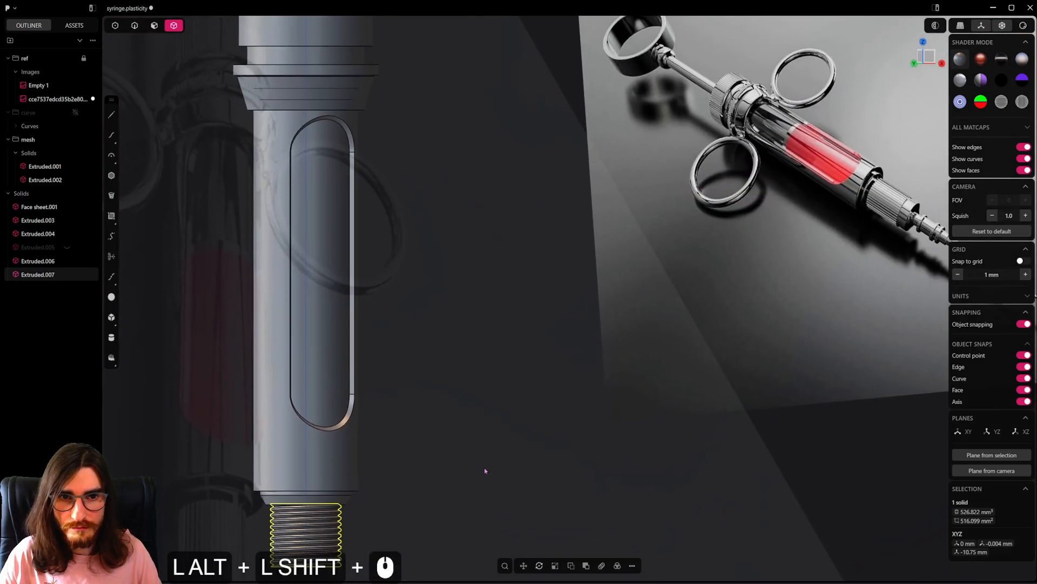
pyautogui.keyDown('alt'); pyautogui.keyDown('shift'); pyautogui.moveTo(631, 348); pyautogui.dragTo(396, 405, button='middle'); pyautogui.keyUp('shift'); pyautogui.keyUp('alt')
pyautogui.keyDown('alt'); pyautogui.scroll(10, 635, 250); pyautogui.keyUp('alt')
pyautogui.keyDown('alt'); pyautogui.scroll(9, 635, 250); pyautogui.keyUp('alt')
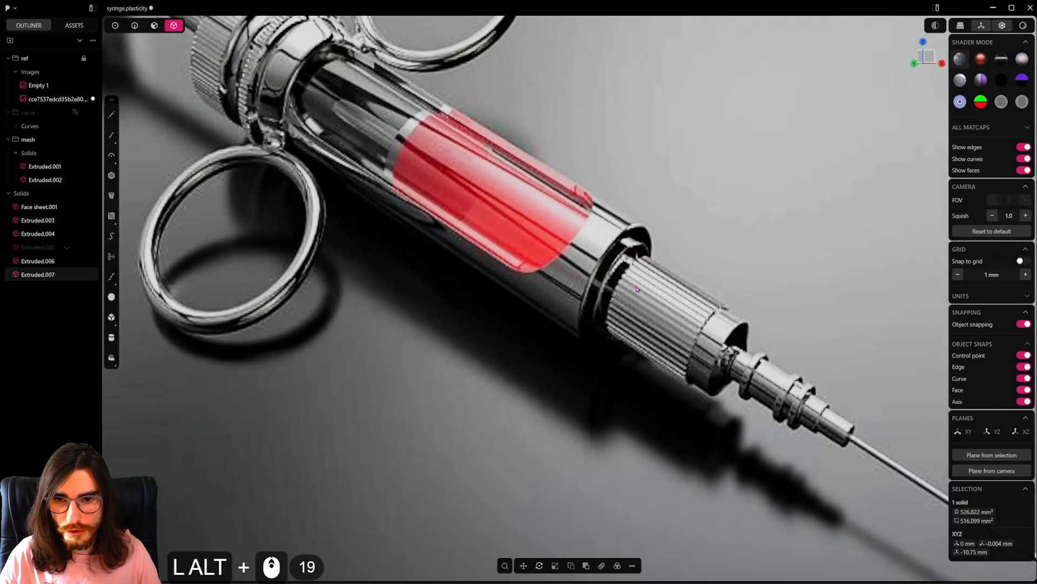
pyautogui.keyDown('alt'); pyautogui.scroll(-20, 643, 291); pyautogui.keyUp('alt')
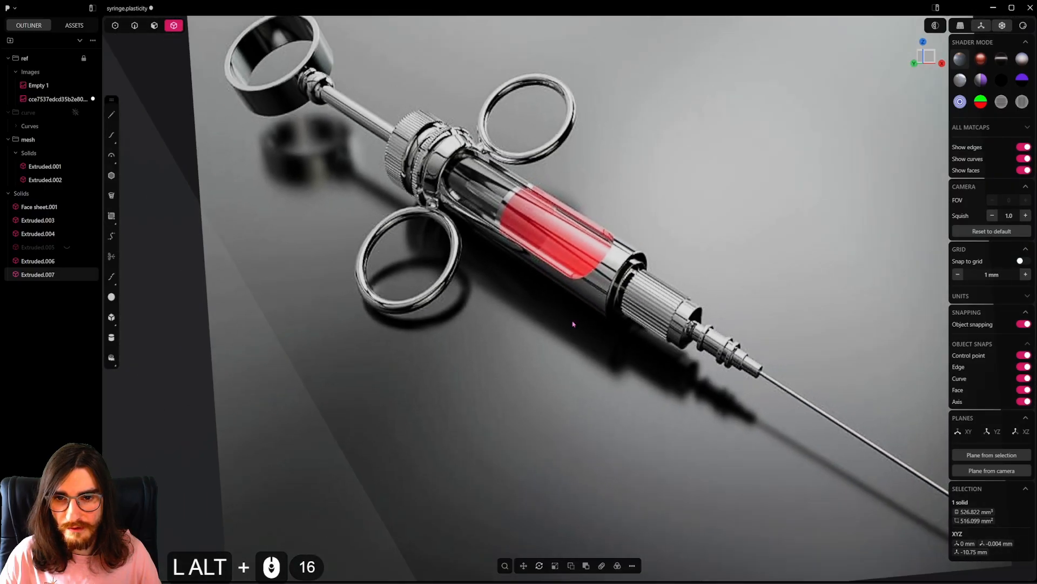
pyautogui.keyDown('alt'); pyautogui.keyDown('shift'); pyautogui.moveTo(407, 395); pyautogui.dragTo(817, 189, button='middle'); pyautogui.keyUp('shift'); pyautogui.keyUp('alt')
pyautogui.keyDown('alt'); pyautogui.keyDown('shift'); pyautogui.moveTo(481, 433); pyautogui.dragTo(554, 300, button='middle'); pyautogui.keyUp('shift'); pyautogui.keyUp('alt')
pyautogui.keyDown('alt'); pyautogui.scroll(13, 537, 349); pyautogui.keyUp('alt')
pyautogui.keyDown('alt'); pyautogui.scroll(4, 553, 301); pyautogui.keyUp('alt')
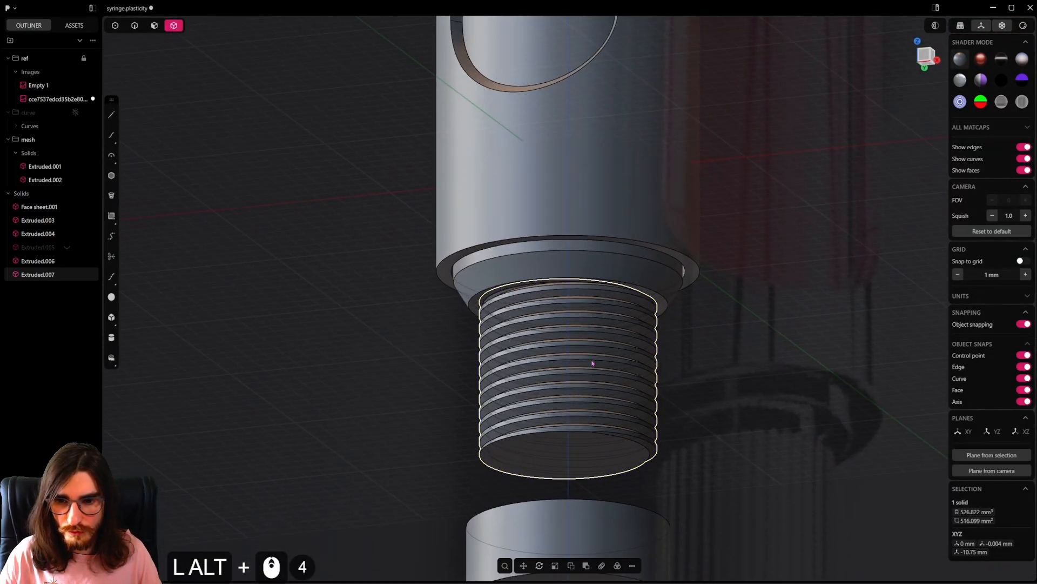
# Step: Fillet the bottom edge of the inner body's tapered end by about 0.93 mm
pyautogui.keyDown('alt'); pyautogui.moveTo(623, 367); pyautogui.dragTo(626, 386); pyautogui.keyUp('alt')
pyautogui.keyDown('alt'); pyautogui.scroll(3, 513, 273); pyautogui.keyUp('alt')
pyautogui.click(514, 273)
pyautogui.scroll(4, 510, 273)
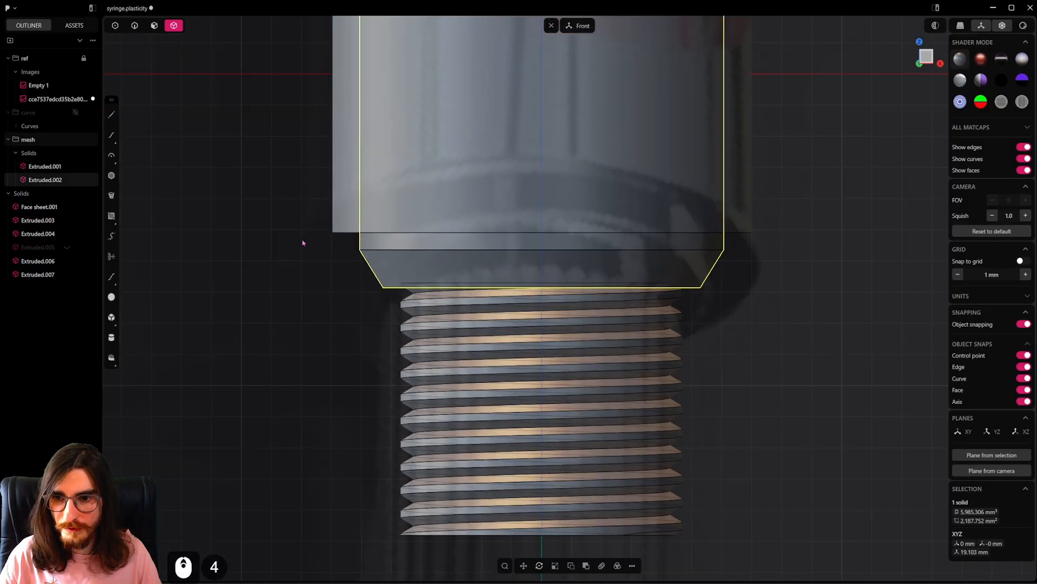
pyautogui.click(135, 26)
pyautogui.click(389, 290)
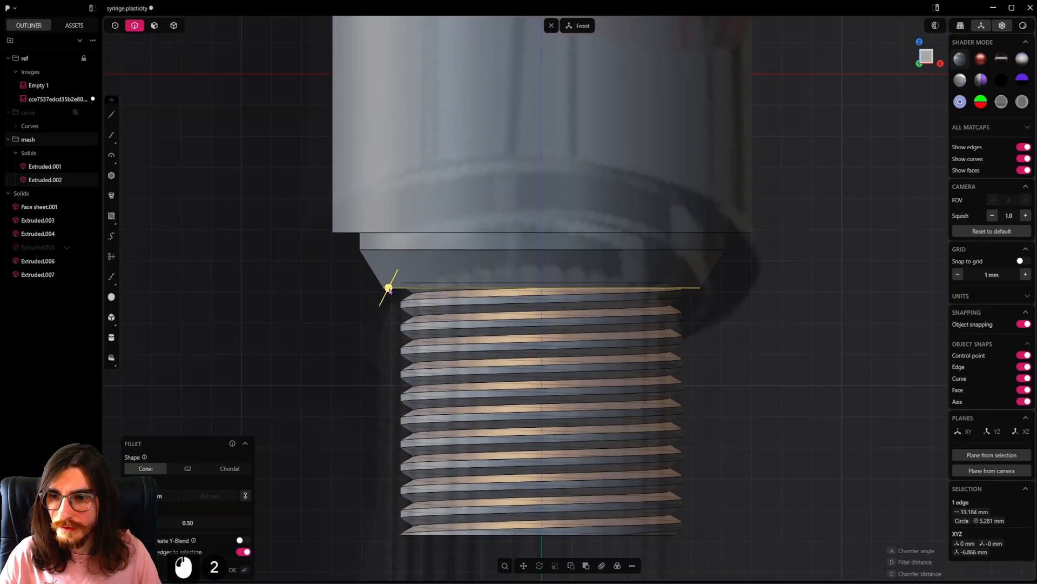
pyautogui.scroll(3, 390, 293)
pyautogui.keyDown('shift'); pyautogui.moveTo(388, 290); pyautogui.dragTo(377, 299); pyautogui.keyUp('shift')
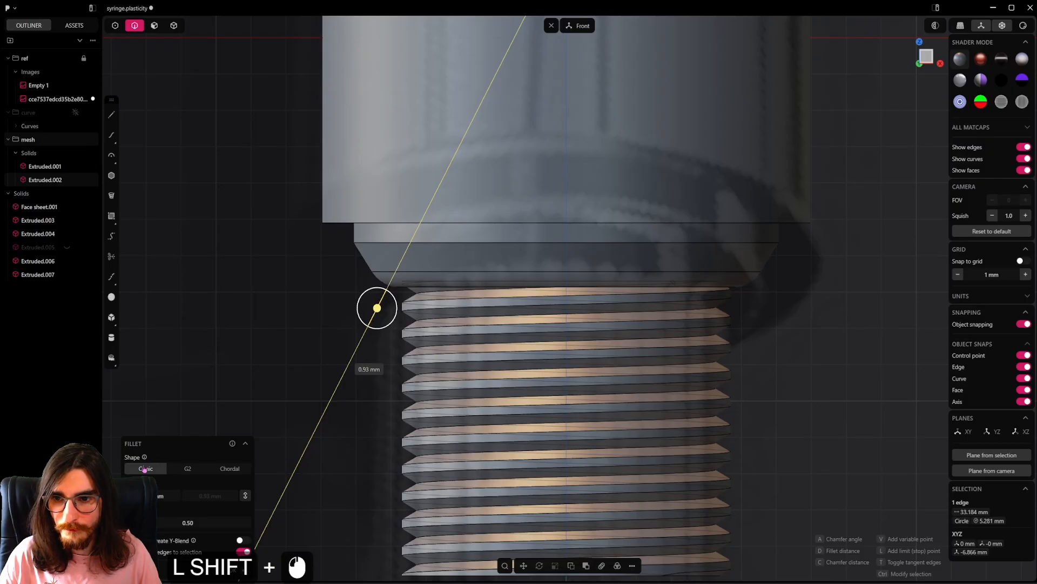
pyautogui.rightClick(854, 318)
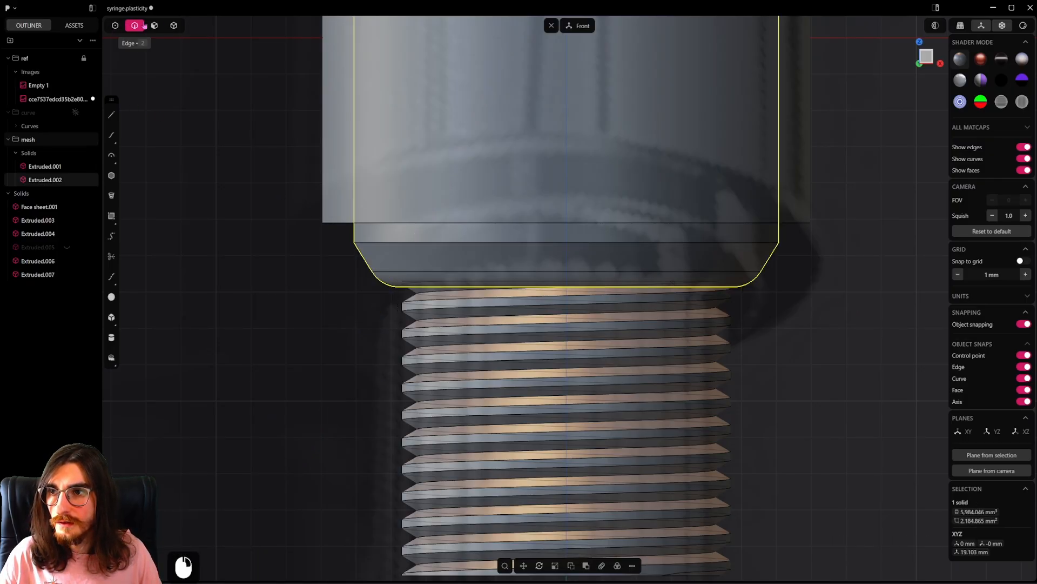
# Step: Cut the inner body across its taper with a horizontal line about 15 mm long, and delete the line
pyautogui.click(326, 264)
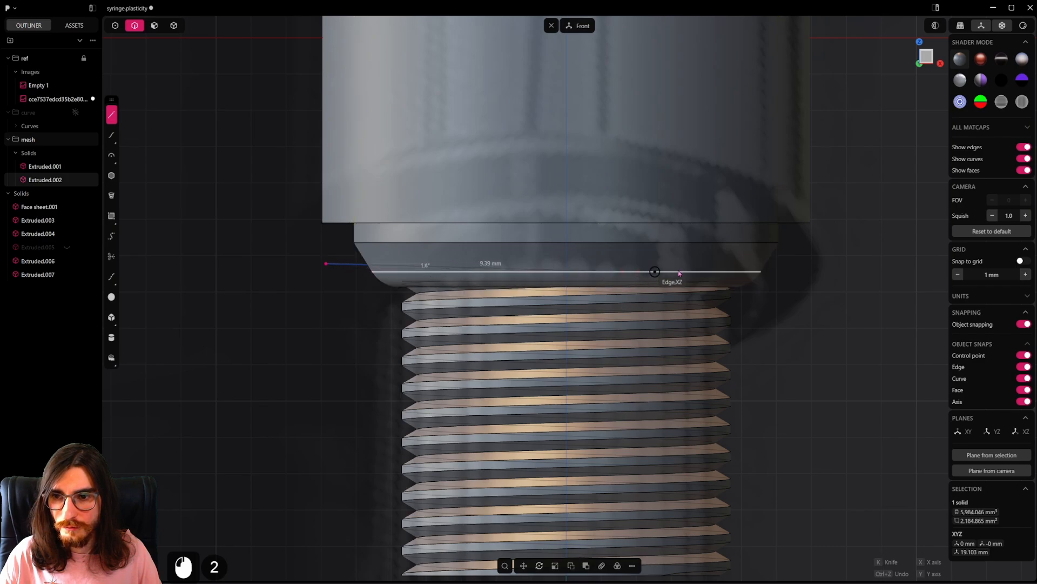
pyautogui.click(852, 264)
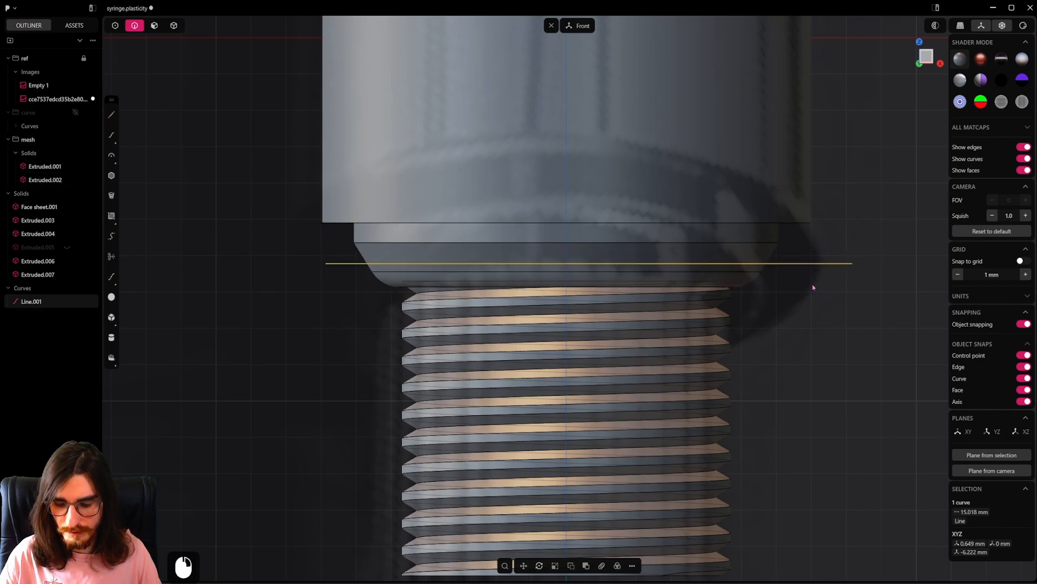
pyautogui.press('c')
pyautogui.click(758, 250)
pyautogui.rightClick(794, 313)
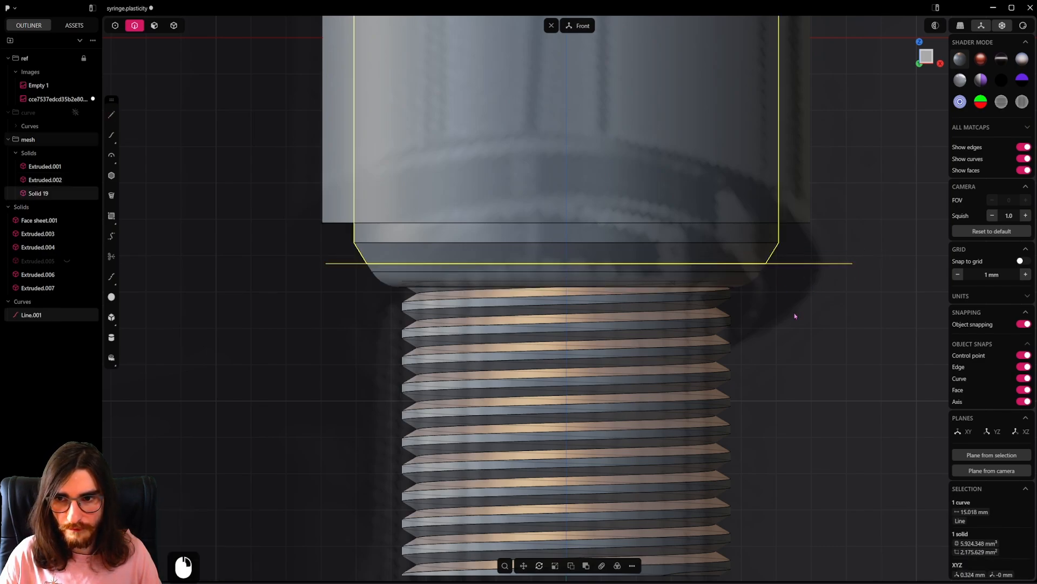
pyautogui.scroll(-1, 785, 308)
pyautogui.scroll(-2, 786, 308)
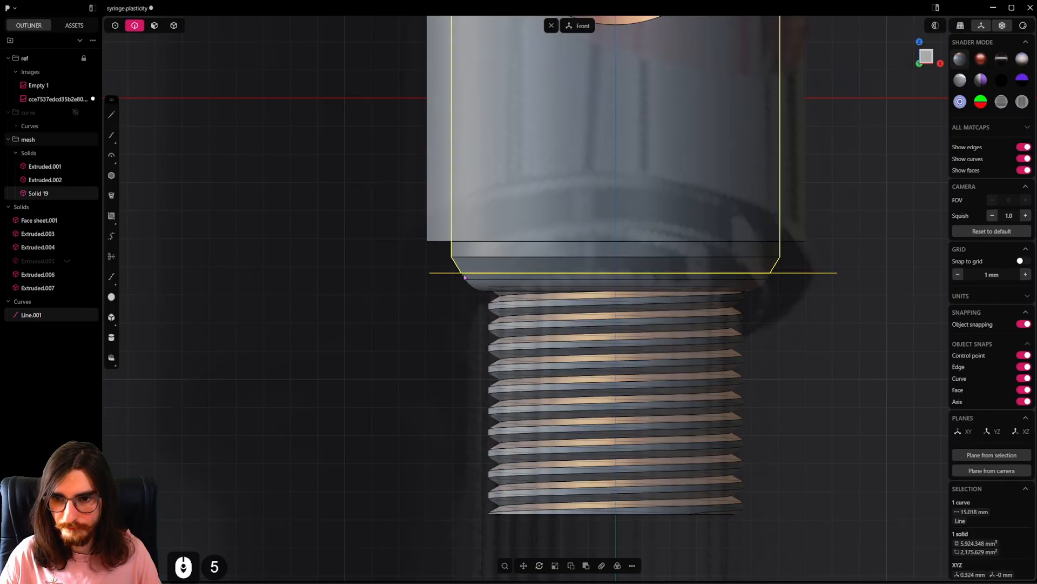
pyautogui.click(797, 278)
pyautogui.press('x')
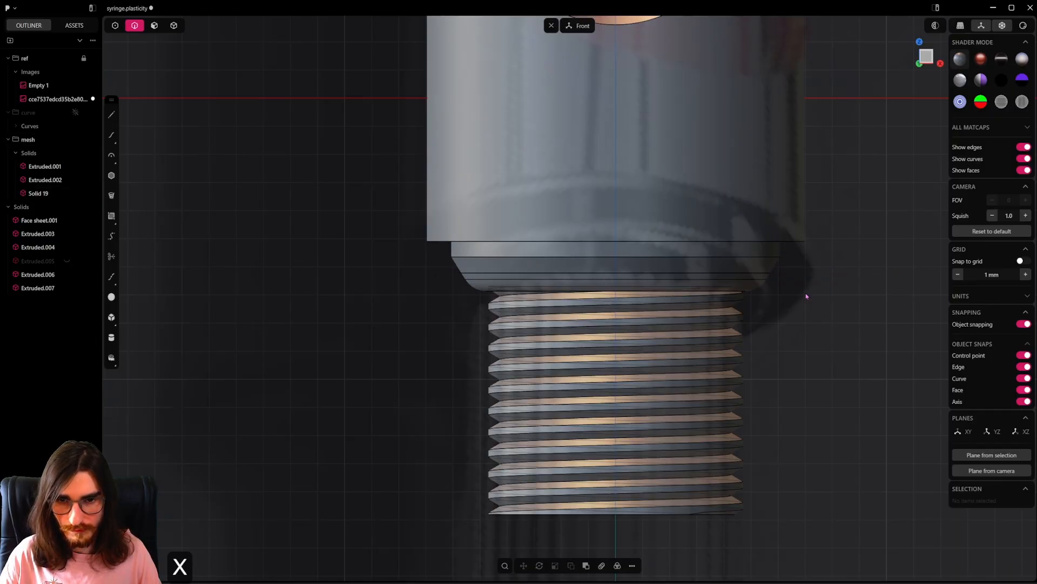
# Step: Scale the cut-off lower ring slightly outward in the horizontal plane, keeping its height
pyautogui.click(174, 25)
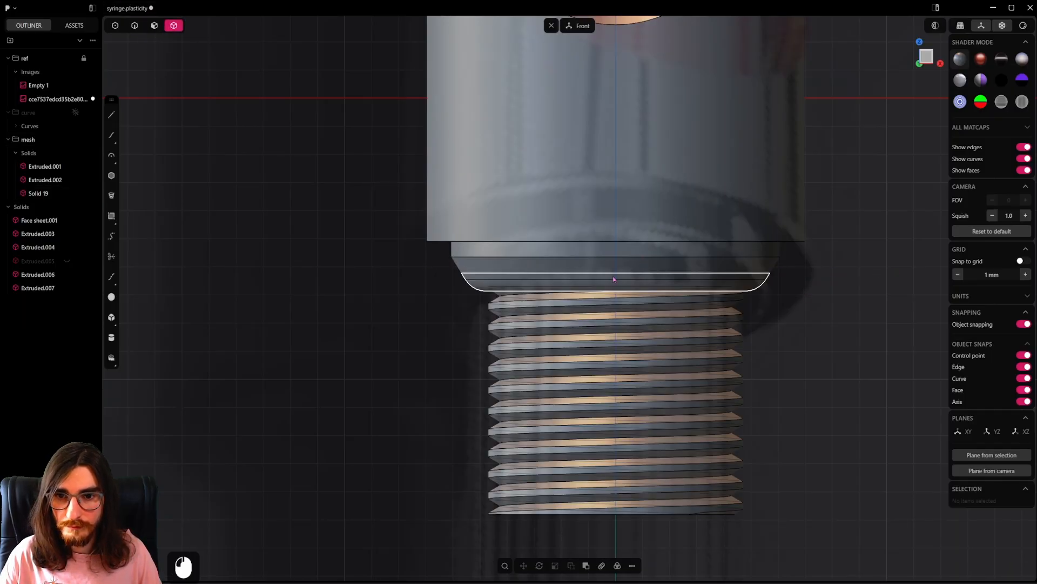
pyautogui.click(612, 276)
pyautogui.scroll(2, 779, 279)
pyautogui.press('s')
pyautogui.press('shift')
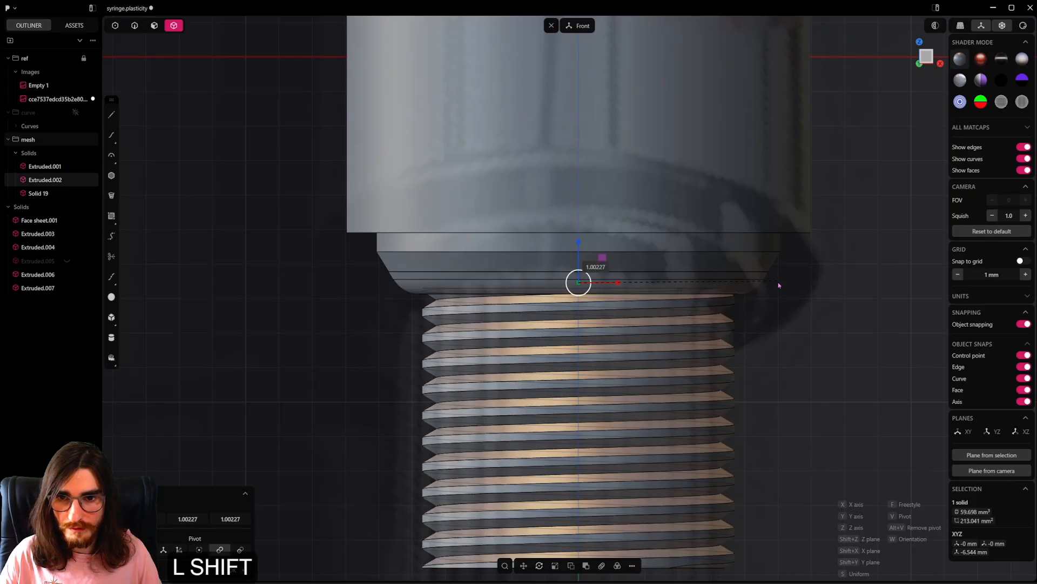
pyautogui.click(843, 287)
# Step: Chamfer the upper rim of the enlarged ring beneath the inner body
pyautogui.moveTo(640, 273); pyautogui.dragTo(670, 286, button='middle')
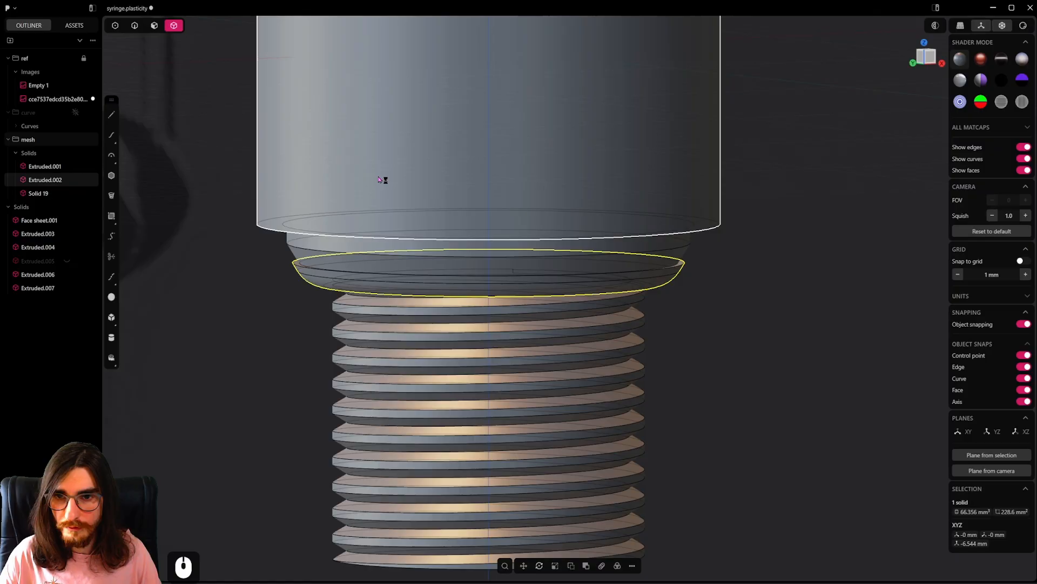
pyautogui.click(138, 28)
pyautogui.scroll(4, 289, 218)
pyautogui.click(326, 283)
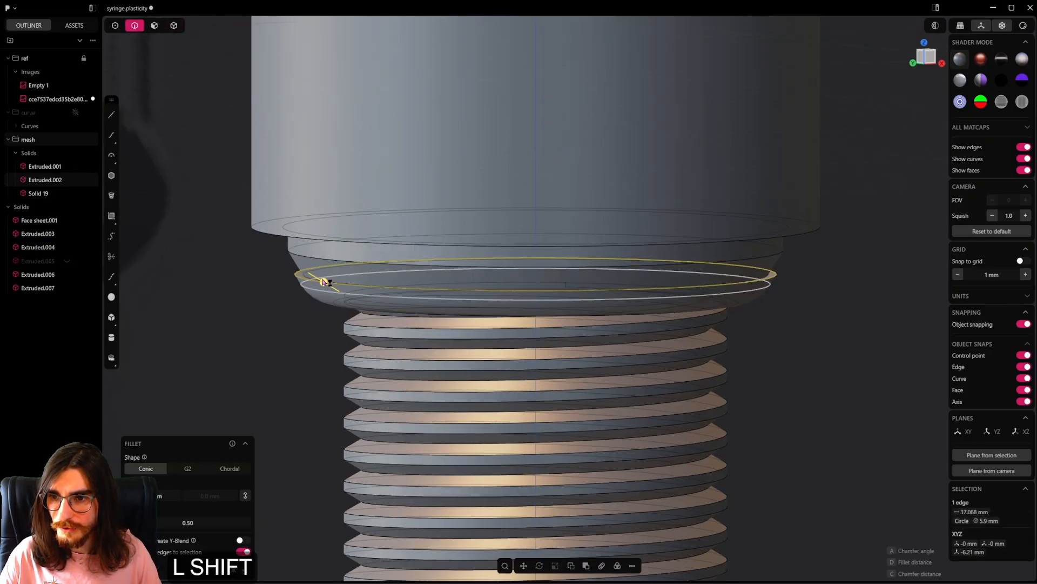
pyautogui.keyDown('shift'); pyautogui.moveTo(325, 281); pyautogui.dragTo(442, 325); pyautogui.keyUp('shift')
pyautogui.rightClick(431, 319)
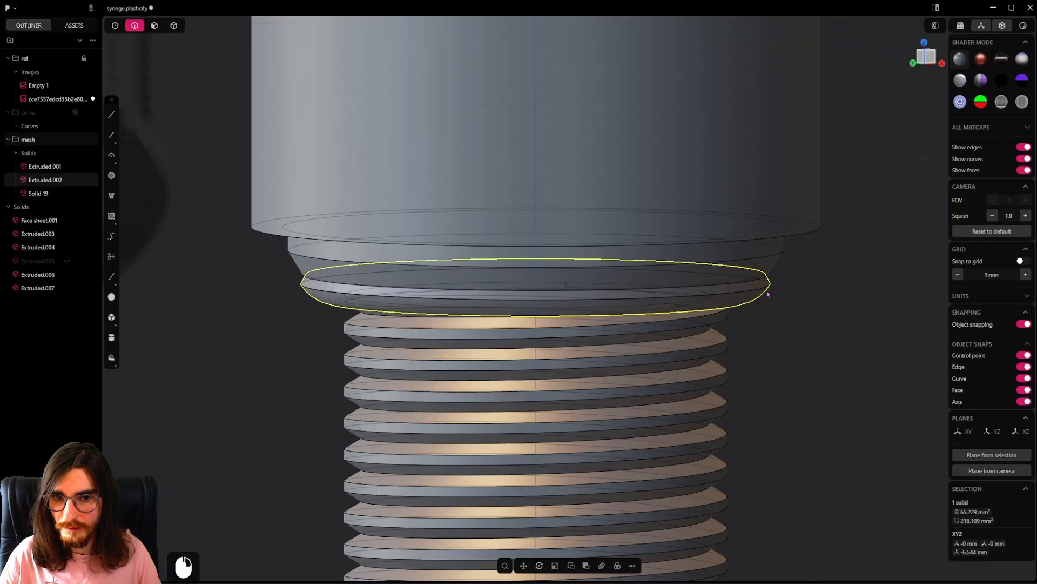
pyautogui.scroll(-3, 769, 291)
pyautogui.click(799, 354)
# Step: Join the chamfered ring and the threaded cylinder into one solid with a Boolean union
pyautogui.moveTo(799, 355); pyautogui.dragTo(752, 205, button='middle')
pyautogui.scroll(-5, 757, 233)
pyautogui.moveTo(764, 313); pyautogui.dragTo(772, 302, button='middle')
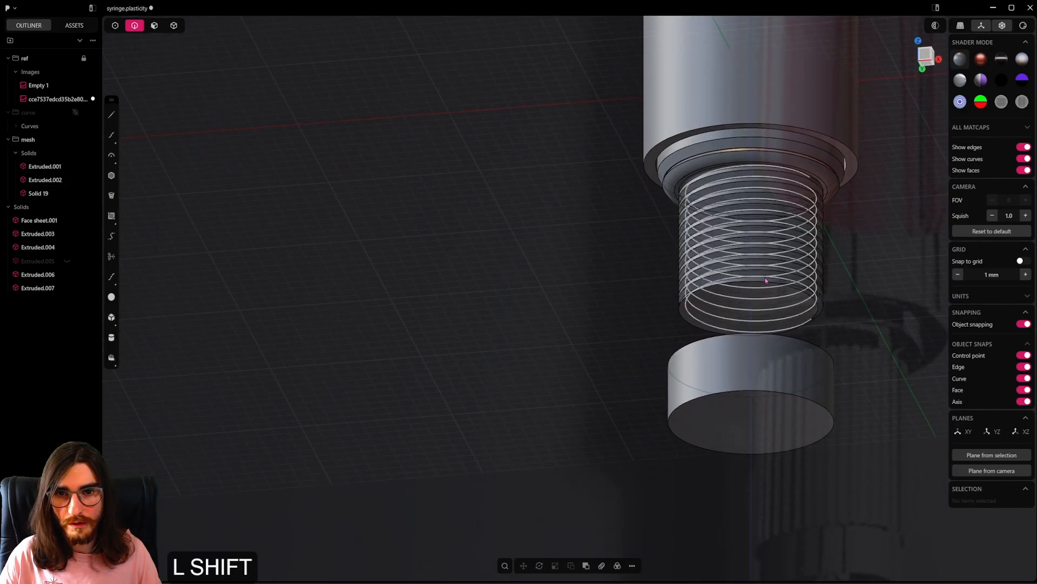
pyautogui.scroll(5, 735, 258)
pyautogui.keyDown('shift'); pyautogui.moveTo(783, 196); pyautogui.dragTo(685, 242, button='middle'); pyautogui.keyUp('shift')
pyautogui.click(173, 26)
pyautogui.click(717, 227)
pyautogui.scroll(1, 686, 235)
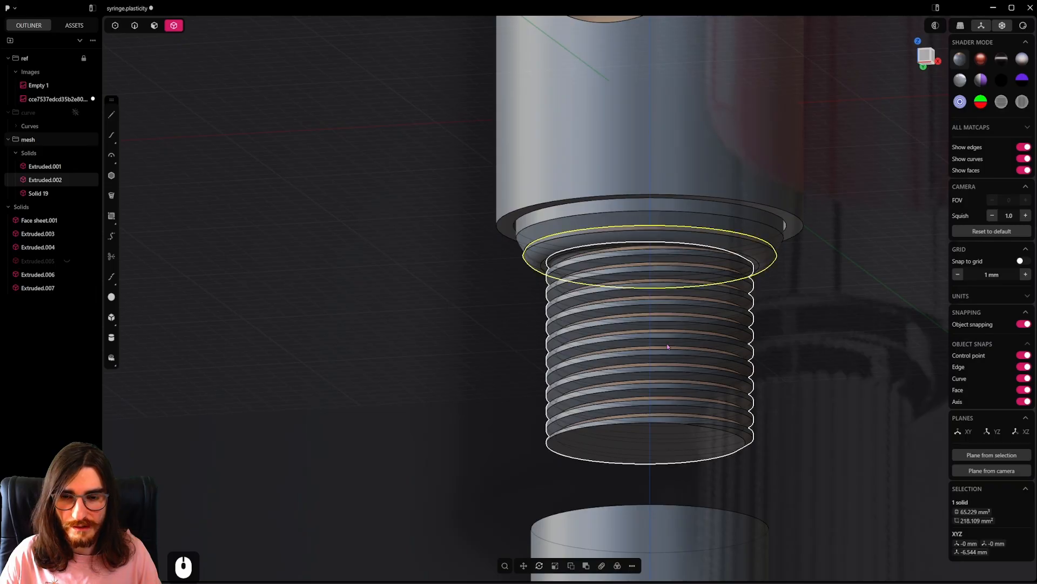
pyautogui.click(728, 246)
pyautogui.press('2')
pyautogui.click(708, 281)
pyautogui.keyDown('alt'); pyautogui.moveTo(702, 319); pyautogui.dragTo(674, 340, button='middle'); pyautogui.keyUp('alt')
pyautogui.click(633, 240)
pyautogui.keyDown('shift'); pyautogui.click(670, 300); pyautogui.keyUp('shift')
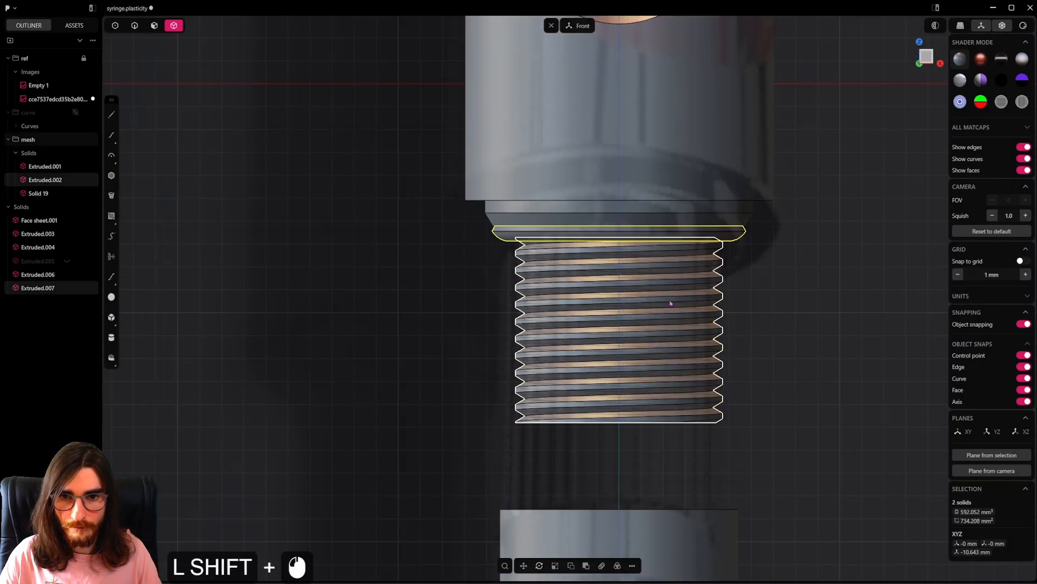
pyautogui.scroll(2, 656, 344)
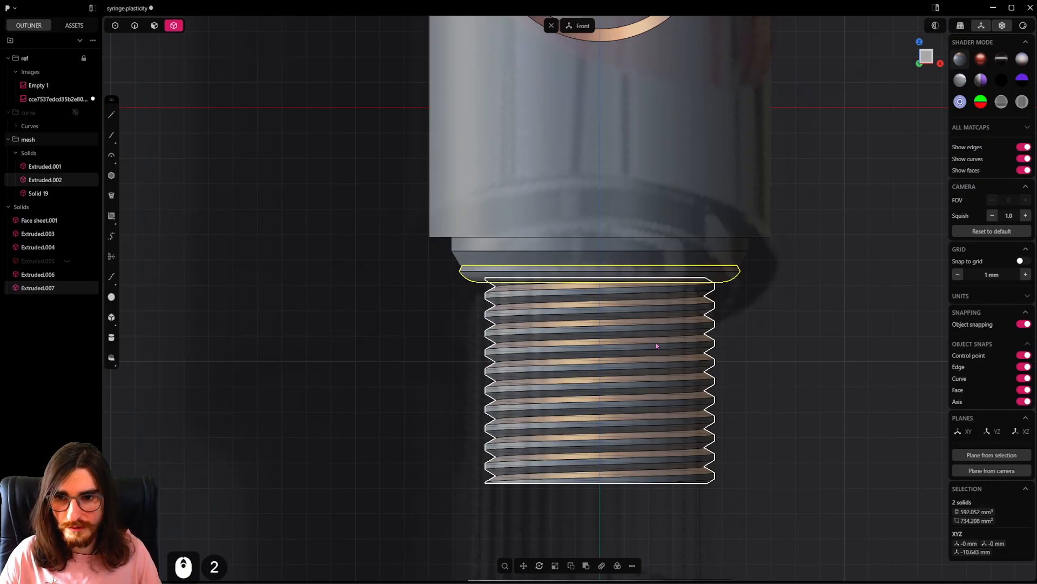
pyautogui.press('q')
pyautogui.press('2')
pyautogui.click(656, 343)
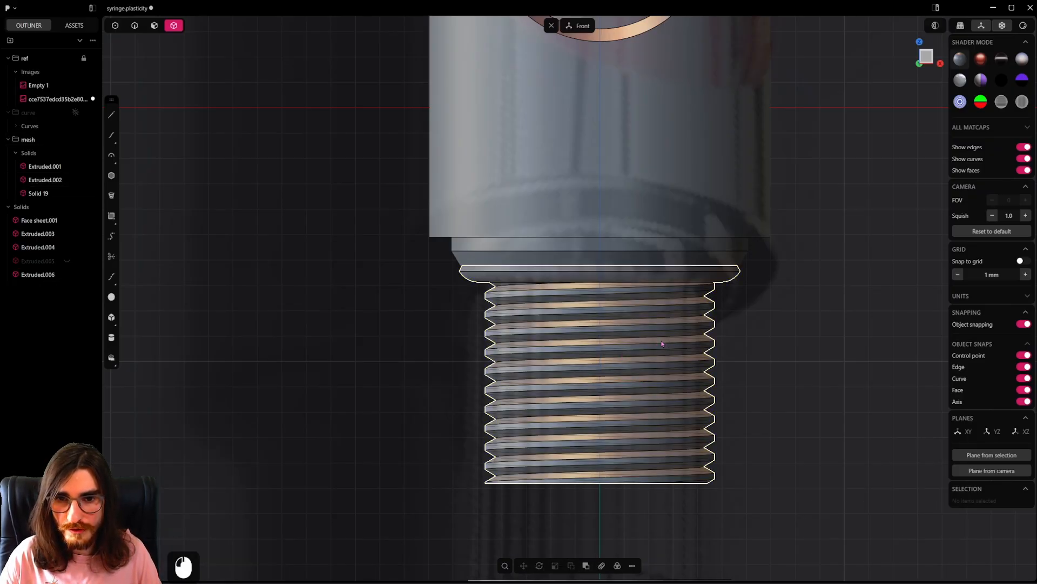
pyautogui.click(661, 341)
pyautogui.press('g')
pyautogui.press('z')
pyautogui.click(655, 360)
pyautogui.moveTo(742, 293); pyautogui.dragTo(751, 268, button='middle')
pyautogui.keyDown('shift'); pyautogui.moveTo(763, 286); pyautogui.dragTo(743, 273, button='middle'); pyautogui.keyUp('shift')
pyautogui.press('Escape')
# Step: Examine from below how the joined ring and thread meet the inner body and barrel
pyautogui.keyDown('shift'); pyautogui.moveTo(679, 166); pyautogui.dragTo(679, 278, button='middle'); pyautogui.keyUp('shift')
pyautogui.click(829, 309)
pyautogui.scroll(-1, 670, 186)
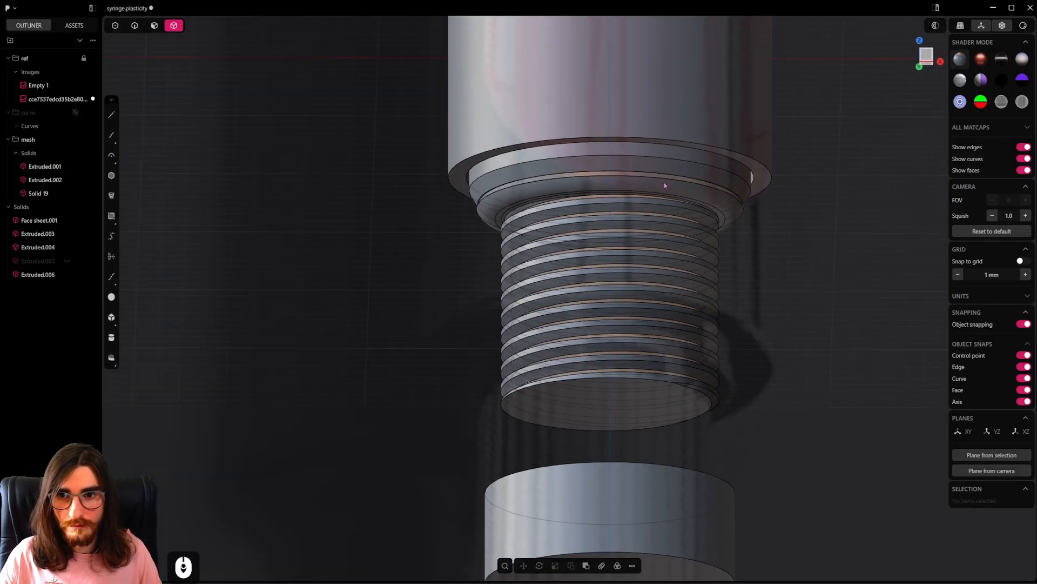
pyautogui.scroll(-1, 664, 185)
pyautogui.moveTo(664, 185); pyautogui.dragTo(664, 250, button='middle')
pyautogui.scroll(-4, 662, 241)
pyautogui.moveTo(670, 252); pyautogui.dragTo(672, 234, button='middle')
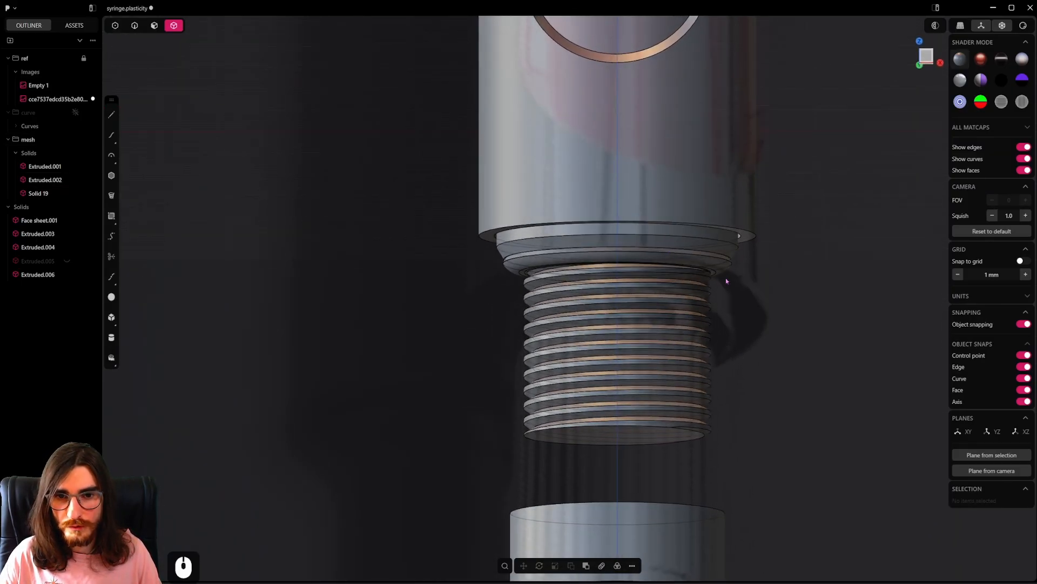
pyautogui.click(720, 241)
pyautogui.scroll(-8, 721, 242)
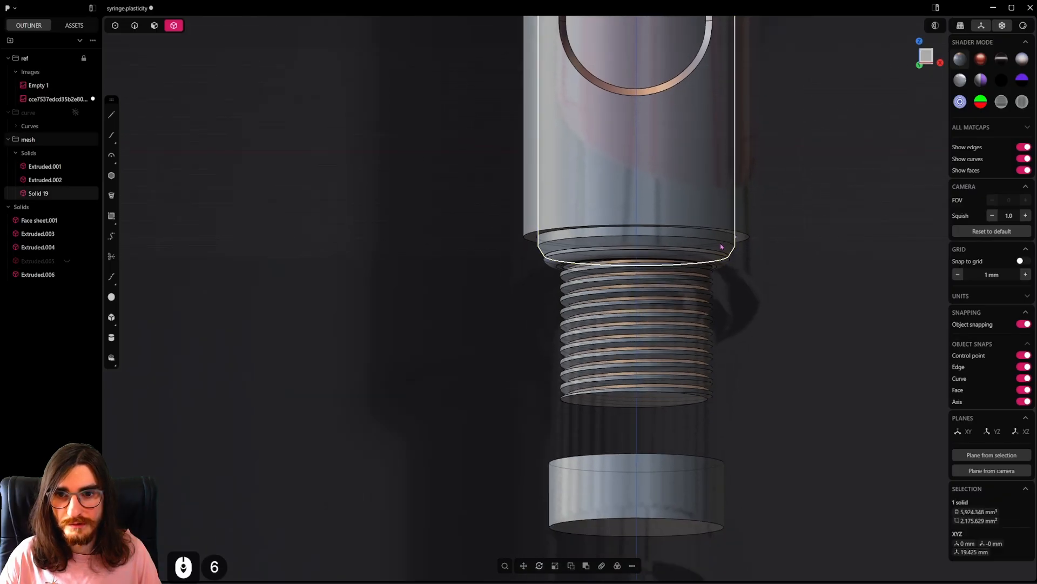
pyautogui.click(794, 280)
pyautogui.keyDown('shift'); pyautogui.moveTo(706, 222); pyautogui.dragTo(703, 271, button='middle'); pyautogui.keyUp('shift')
pyautogui.scroll(9, 702, 272)
pyautogui.scroll(-6, 702, 274)
pyautogui.scroll(5, 567, 379)
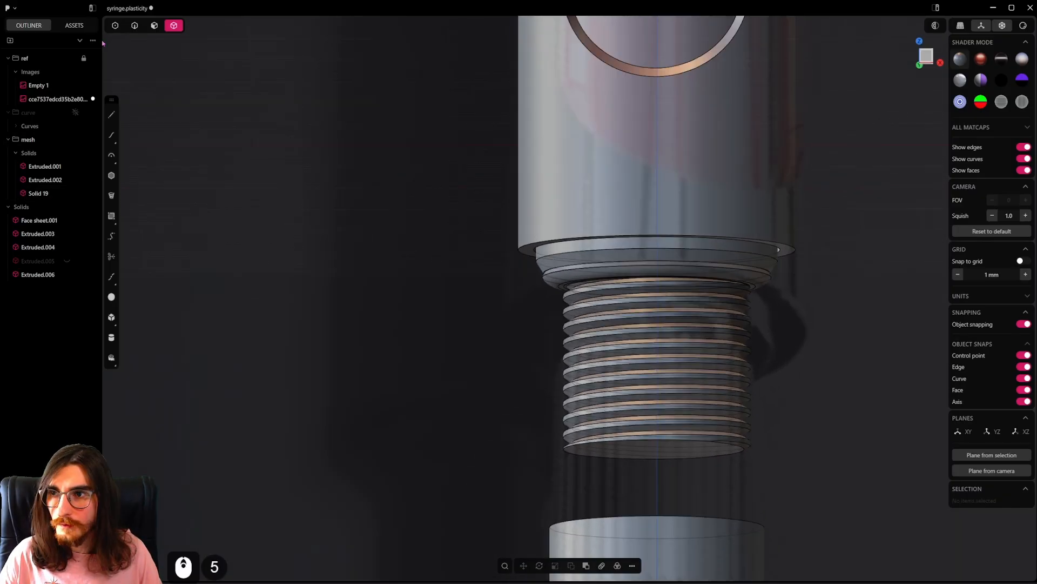
# Step: Fillet the inner body's circular edge where the taper begins, and save the file
pyautogui.click(134, 27)
pyautogui.click(605, 251)
pyautogui.scroll(4, 606, 252)
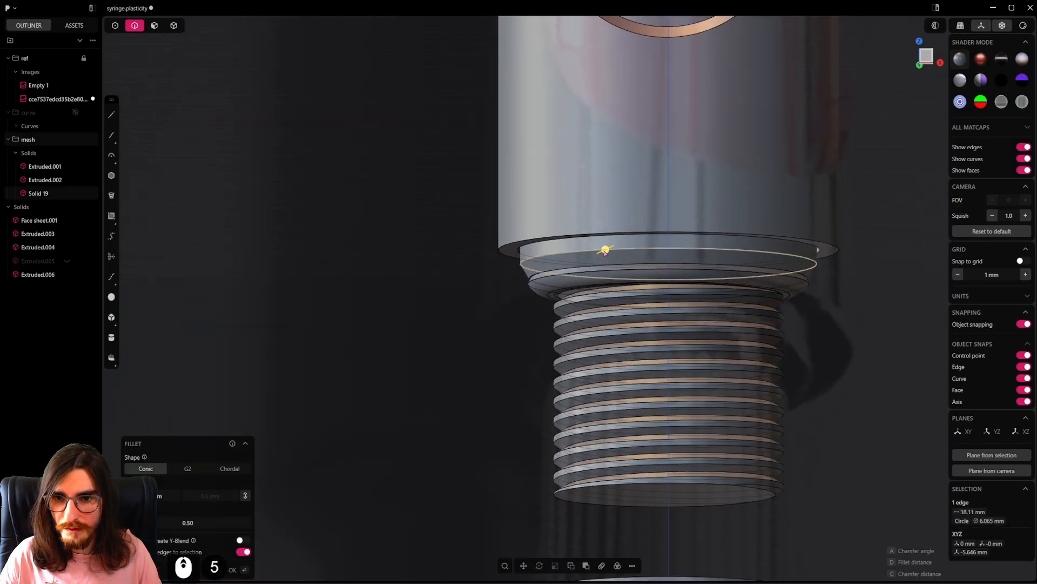
pyautogui.keyDown('shift'); pyautogui.moveTo(605, 250); pyautogui.dragTo(500, 252); pyautogui.keyUp('shift')
pyautogui.rightClick(845, 326)
pyautogui.hotkey('ctrl', 's')
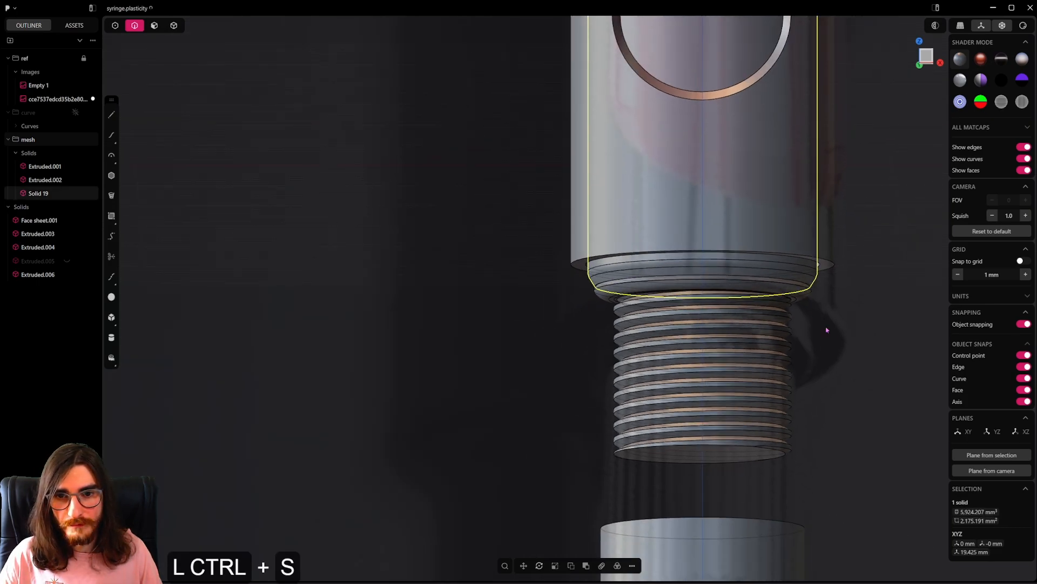
# Step: Unhide the sleeve around the threaded cylinder and set the selection mode to solids
pyautogui.scroll(-6, 826, 327)
pyautogui.keyDown('alt'); pyautogui.moveTo(825, 326); pyautogui.dragTo(614, 347, button='middle'); pyautogui.keyUp('alt')
pyautogui.hotkey('alt', 'h')
pyautogui.scroll(10, 681, 324)
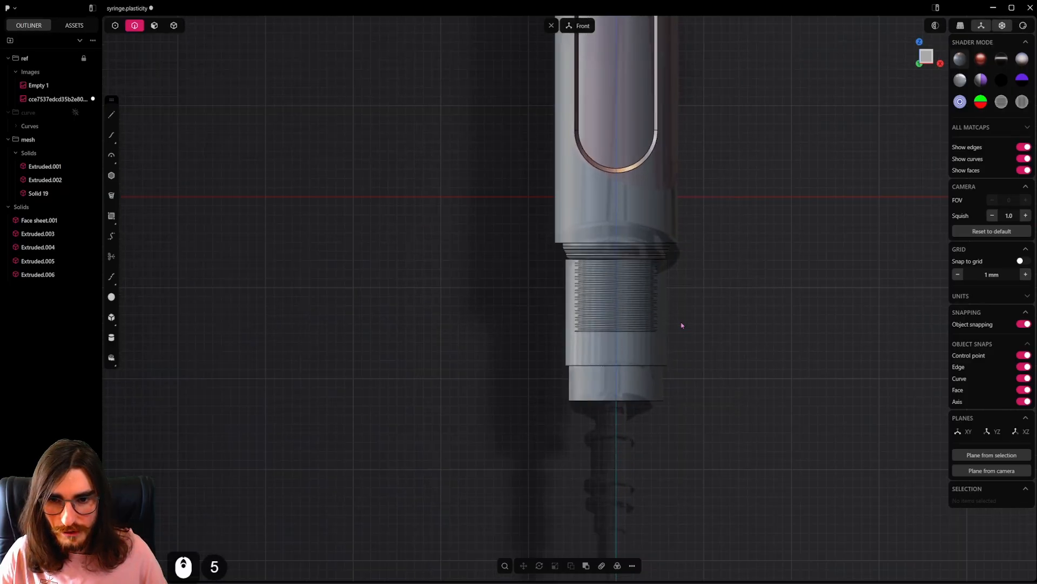
pyautogui.keyDown('shift'); pyautogui.moveTo(681, 324); pyautogui.dragTo(594, 301, button='middle'); pyautogui.keyUp('shift')
pyautogui.keyDown('shift'); pyautogui.click(174, 25); pyautogui.keyUp('shift')
pyautogui.click(173, 26)
# Step: Compare the sleeve with the ribbed one in the reference photo and isolate it
pyautogui.keyDown('shift'); pyautogui.moveTo(550, 251); pyautogui.dragTo(664, 185, button='middle'); pyautogui.keyUp('shift')
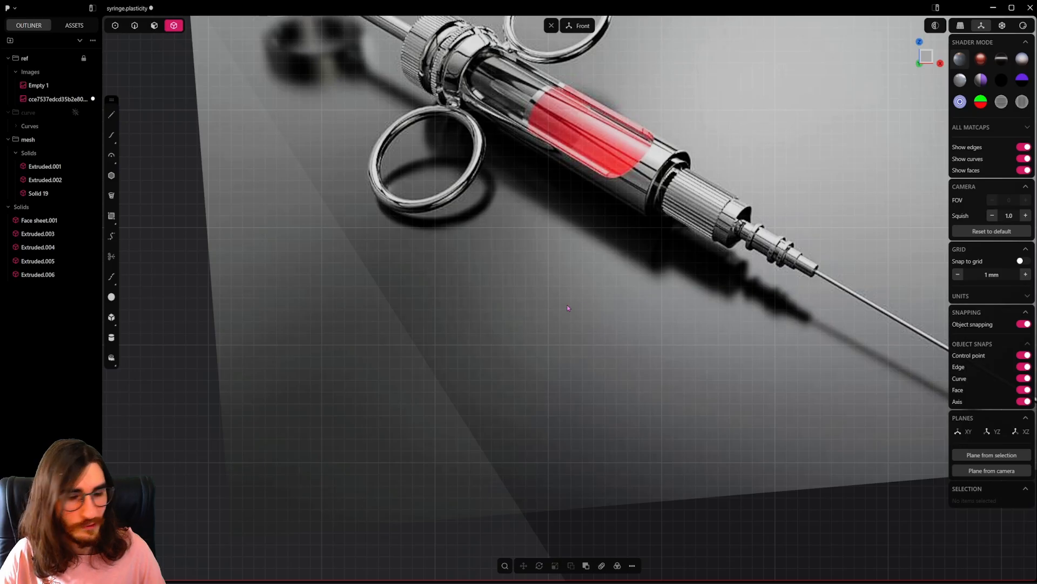
pyautogui.scroll(-3, 567, 306)
pyautogui.keyDown('shift'); pyautogui.moveTo(505, 298); pyautogui.dragTo(655, 265, button='middle'); pyautogui.keyUp('shift')
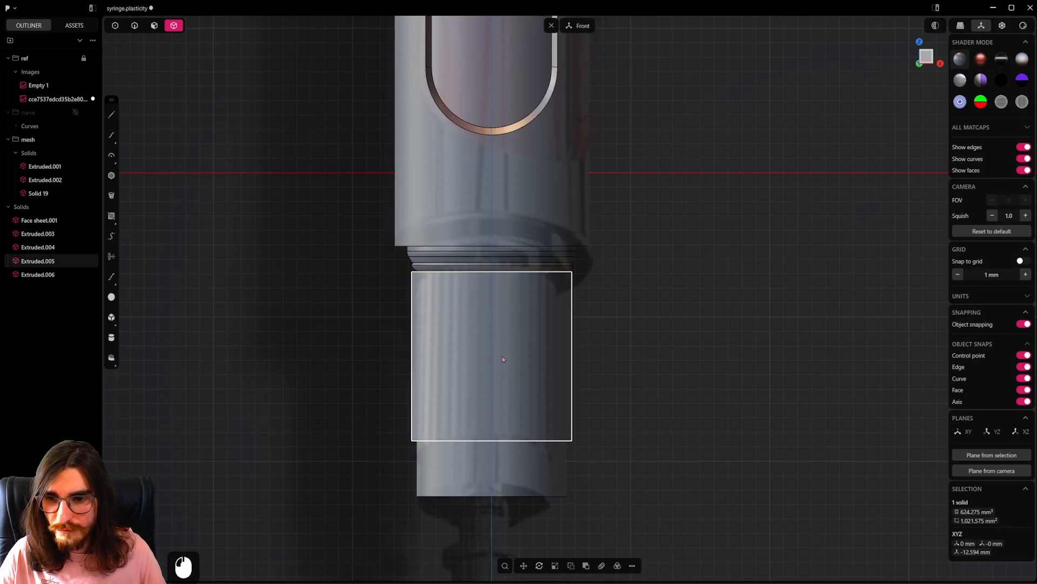
pyautogui.moveTo(502, 359); pyautogui.dragTo(549, 421, button='middle')
pyautogui.scroll(4, 549, 422)
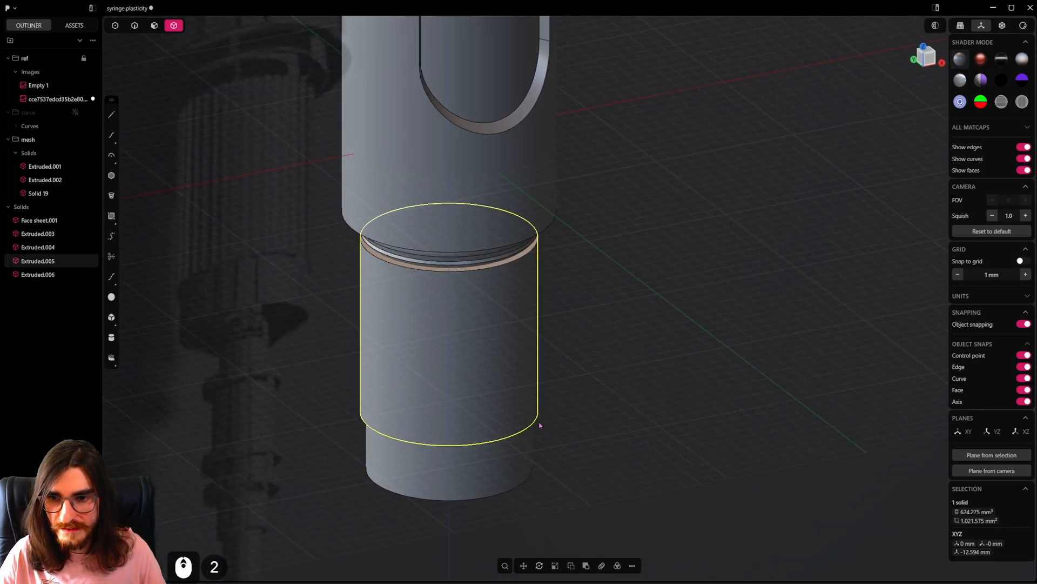
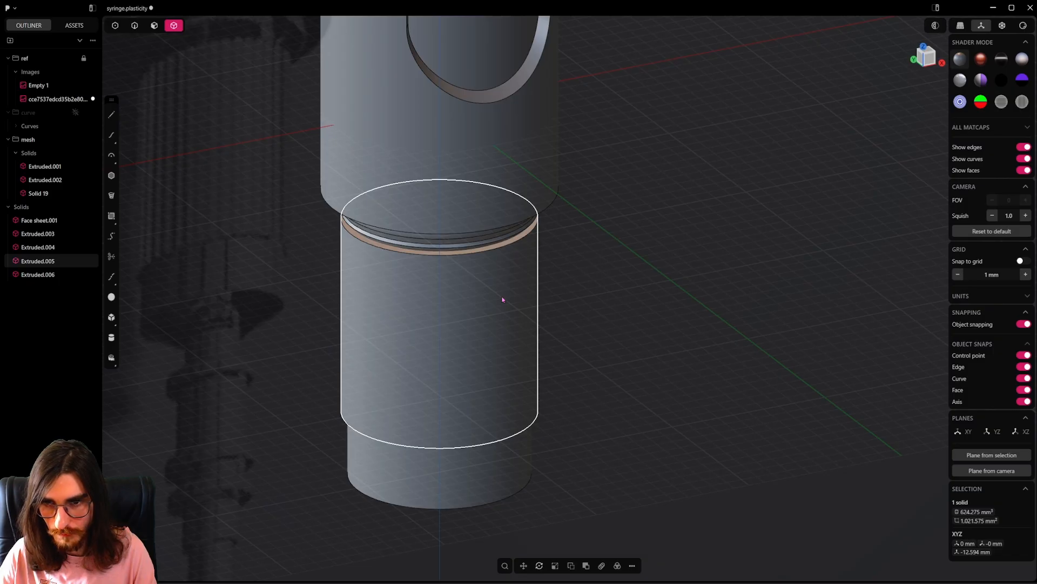
pyautogui.press('/')
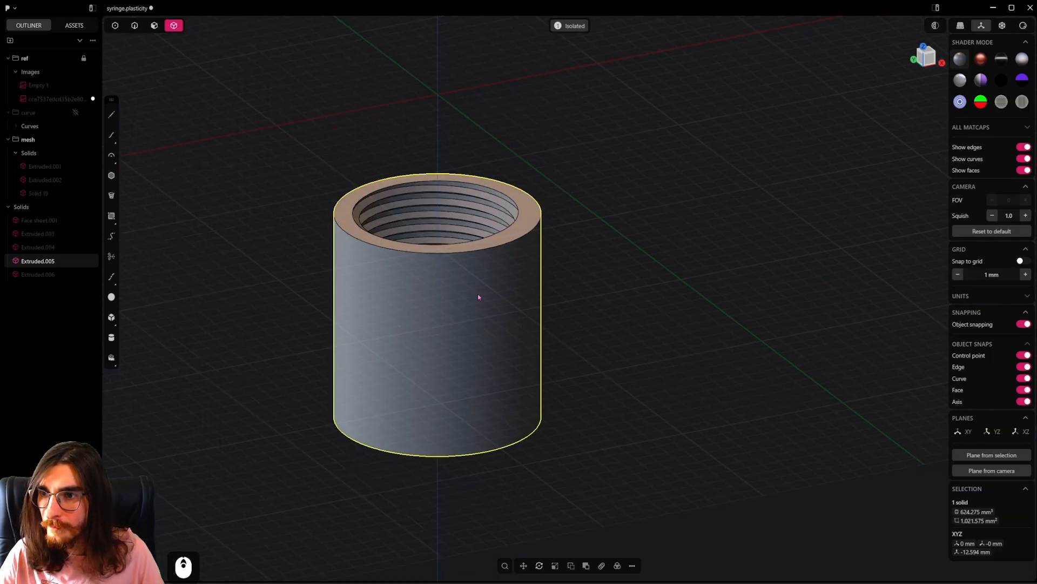
# Step: Draw a centre rectangle about 0.25 mm wide, centred on the sleeve's outer edge at the Y axis, in the top view
pyautogui.keyDown('alt'); pyautogui.moveTo(477, 297); pyautogui.dragTo(486, 436, button='middle'); pyautogui.keyUp('alt')
pyautogui.scroll(5, 523, 420)
pyautogui.keyDown('shift'); pyautogui.moveTo(497, 399); pyautogui.dragTo(511, 373, button='middle'); pyautogui.keyUp('shift')
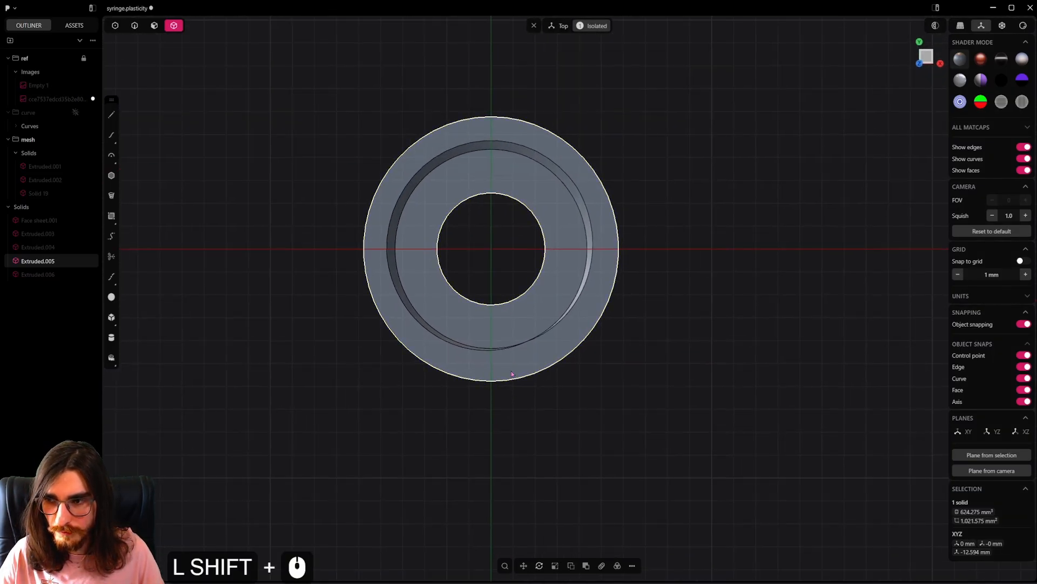
pyautogui.scroll(3, 513, 373)
pyautogui.click(111, 215)
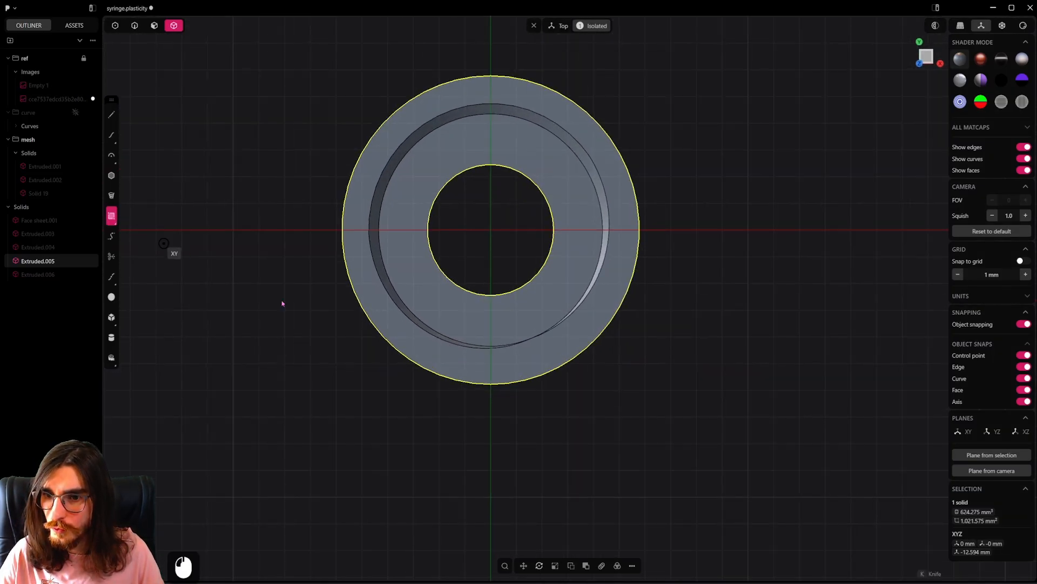
pyautogui.click(491, 384)
pyautogui.press('c')
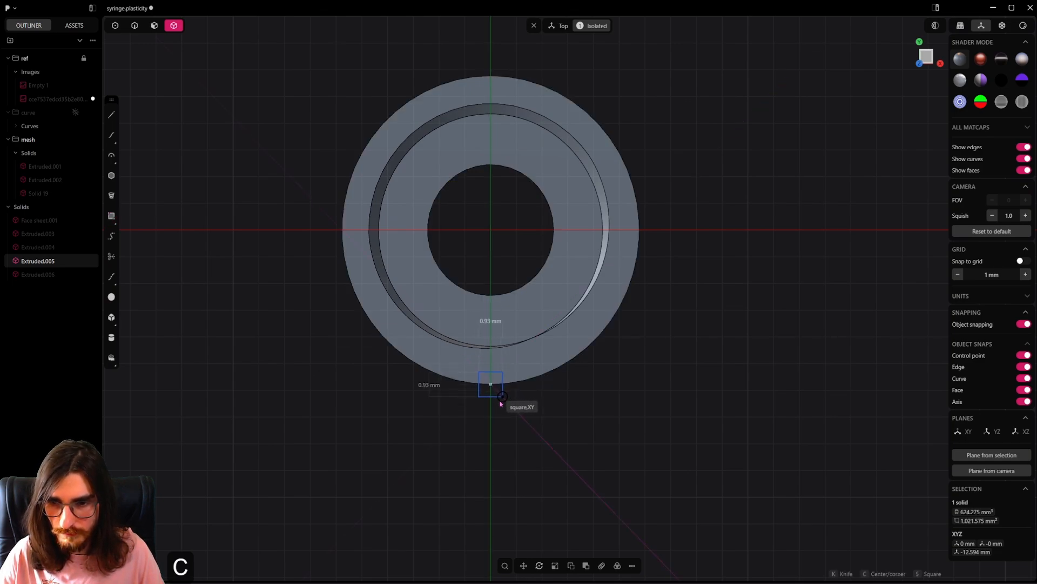
pyautogui.scroll(20, 490, 412)
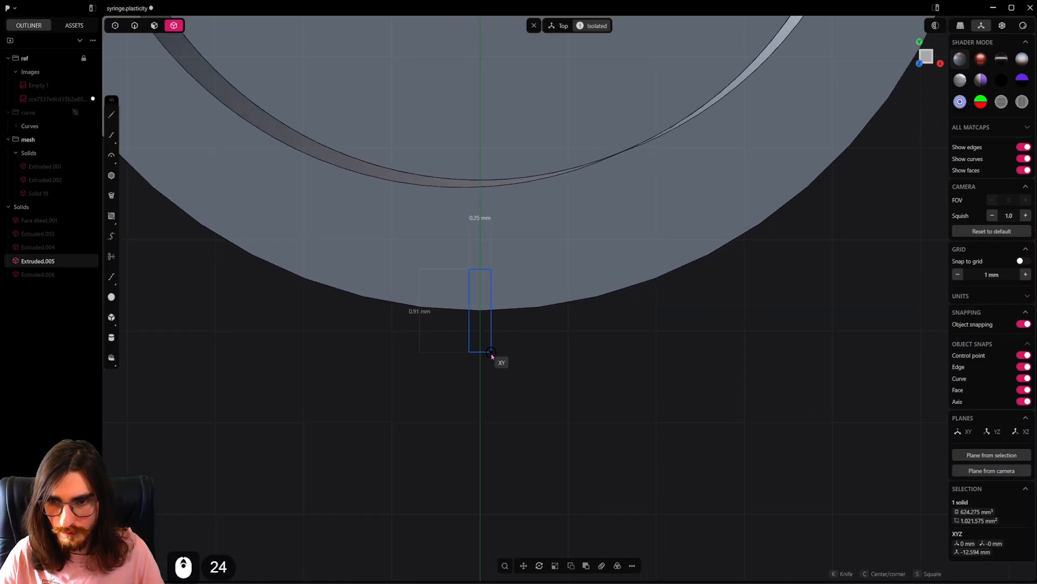
pyautogui.click(490, 359)
# Step: Move the small rectangle about 0.26 mm outward along the Y axis so it only slightly overlaps the sleeve's rim
pyautogui.scroll(-20, 546, 322)
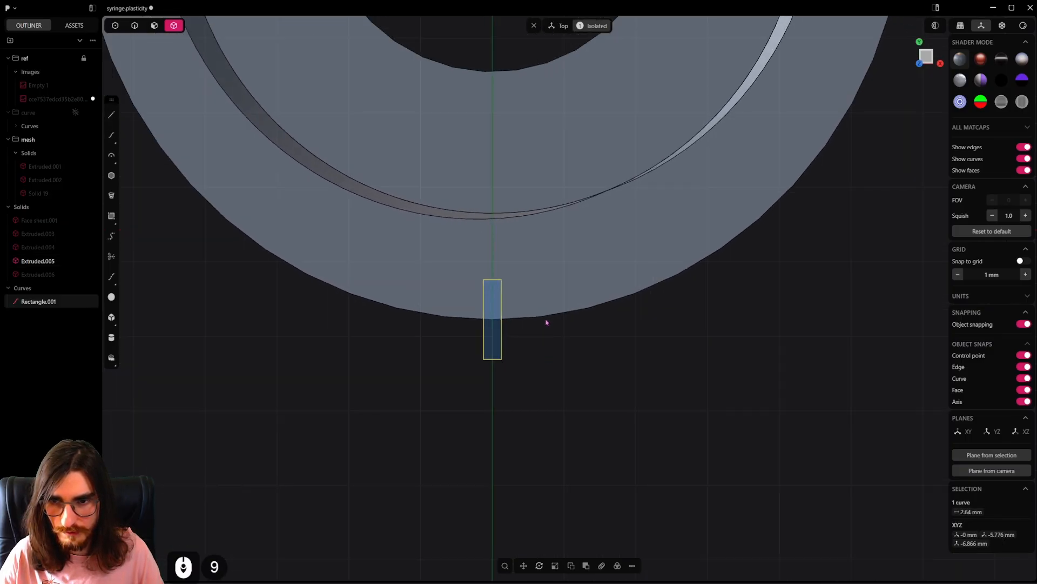
pyautogui.press('g')
pyautogui.press('y')
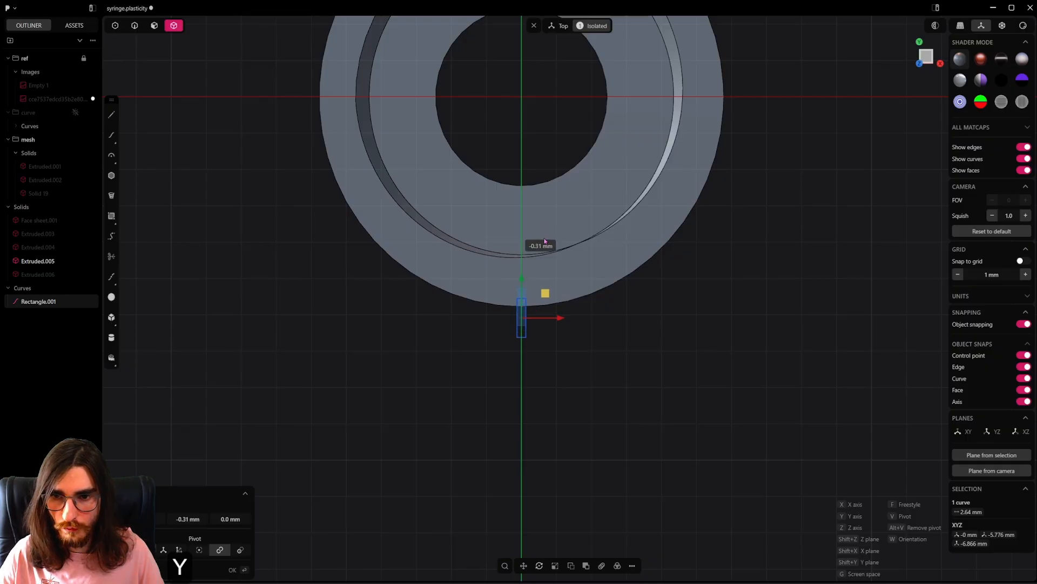
pyautogui.click(546, 220)
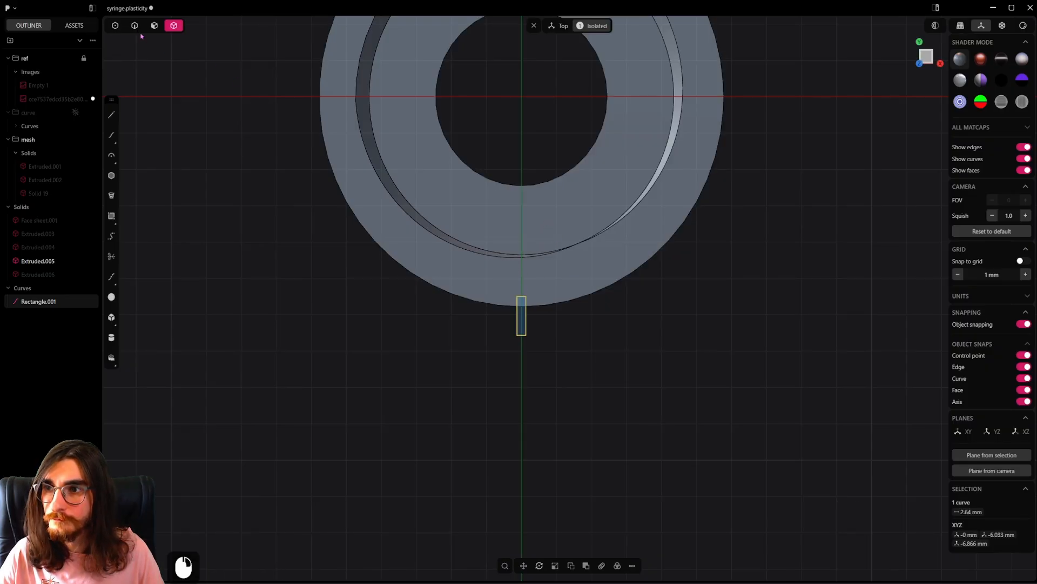
# Step: Scale the rectangle's two outer vertices apart to about 0.811 mm, turning it into an outward-widening trapezoid
pyautogui.press('2')
pyautogui.scroll(2, 471, 342)
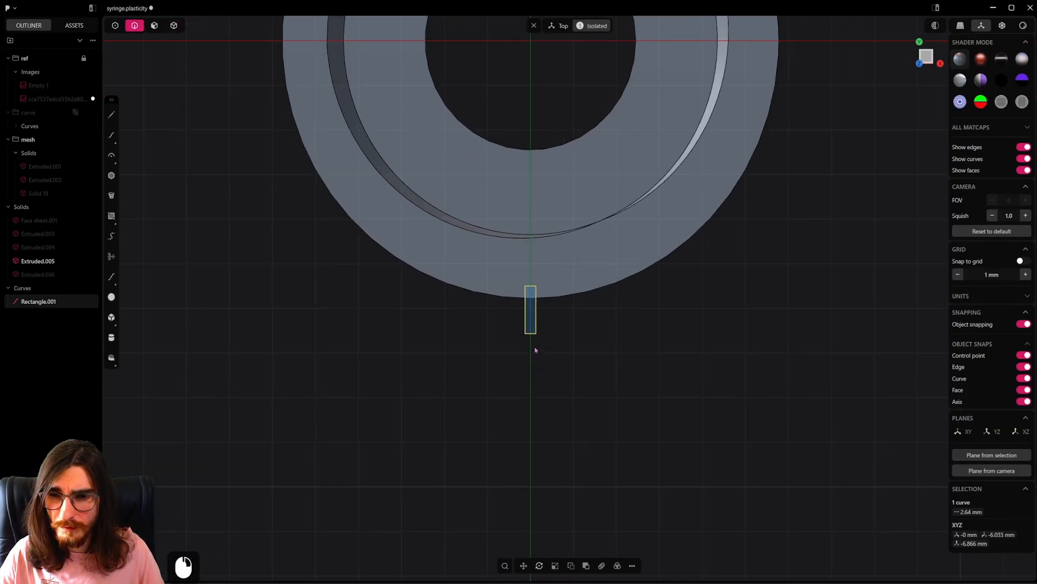
pyautogui.click(574, 341)
pyautogui.keyDown('shift'); pyautogui.moveTo(614, 299); pyautogui.dragTo(599, 375, button='middle'); pyautogui.keyUp('shift')
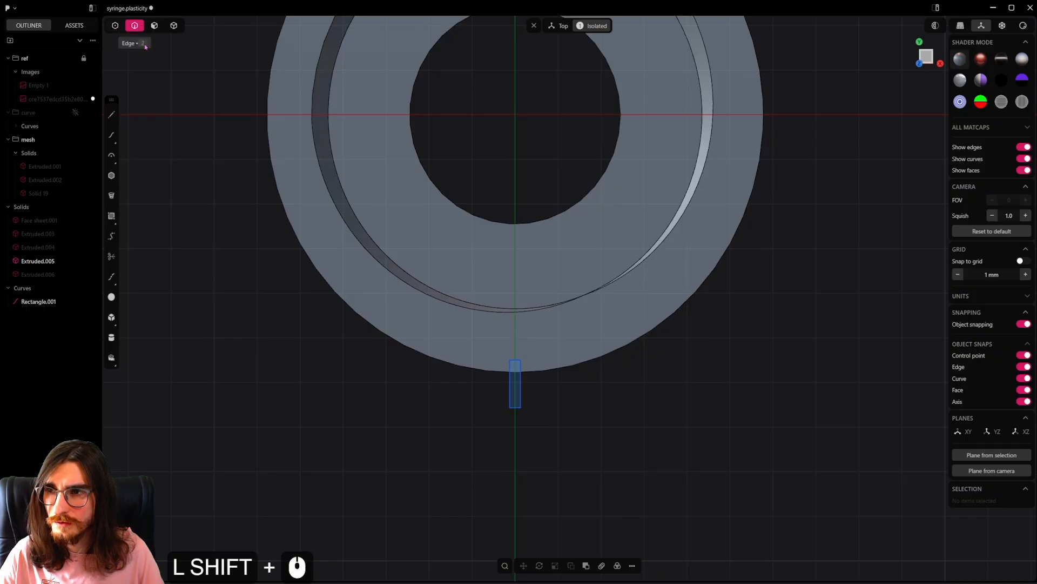
pyautogui.click(117, 26)
pyautogui.moveTo(542, 419); pyautogui.dragTo(491, 394)
pyautogui.press('s')
pyautogui.press('s')
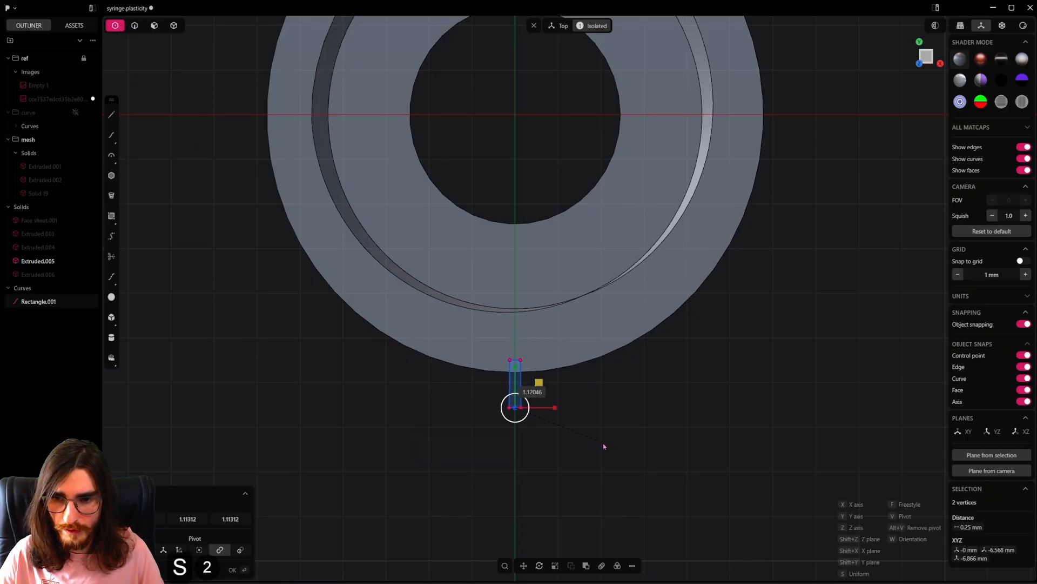
pyautogui.click(717, 419)
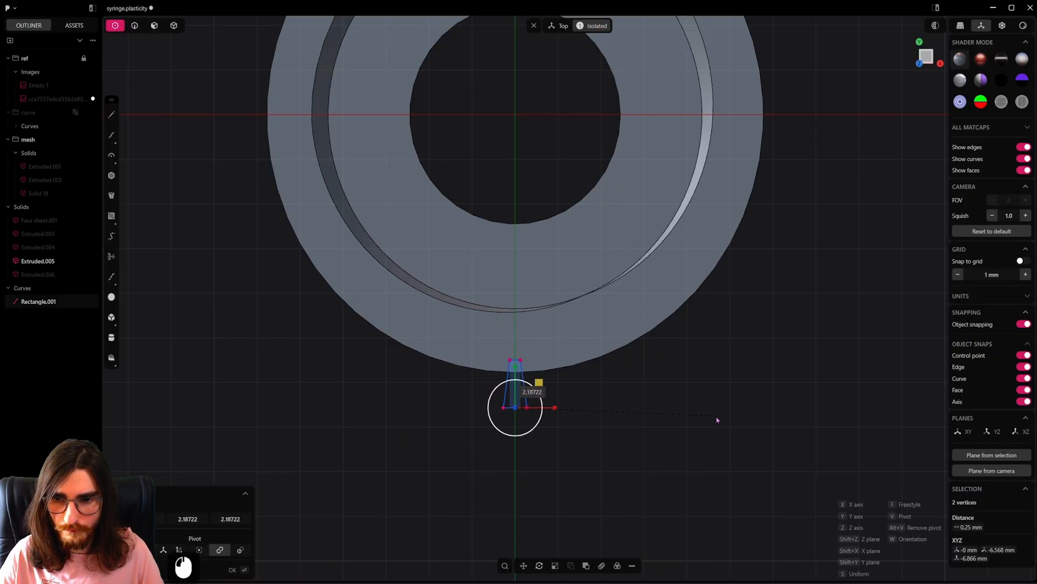
pyautogui.press('s')
pyautogui.press('s')
pyautogui.click(657, 419)
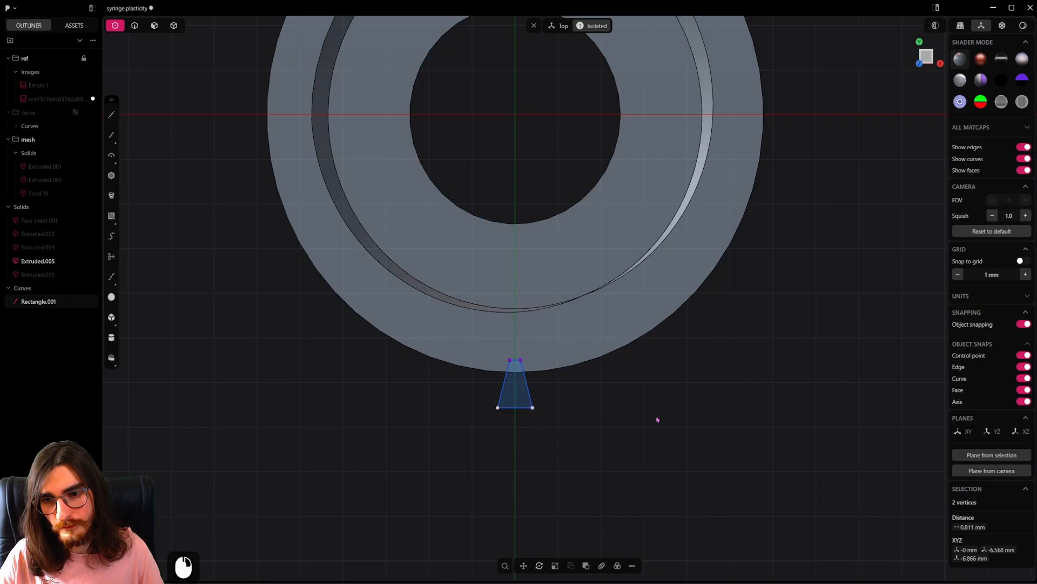
pyautogui.scroll(-7, 648, 418)
# Step: Create a radial array of 52 copies of the trapezoid around the sleeve's centre
pyautogui.press('2')
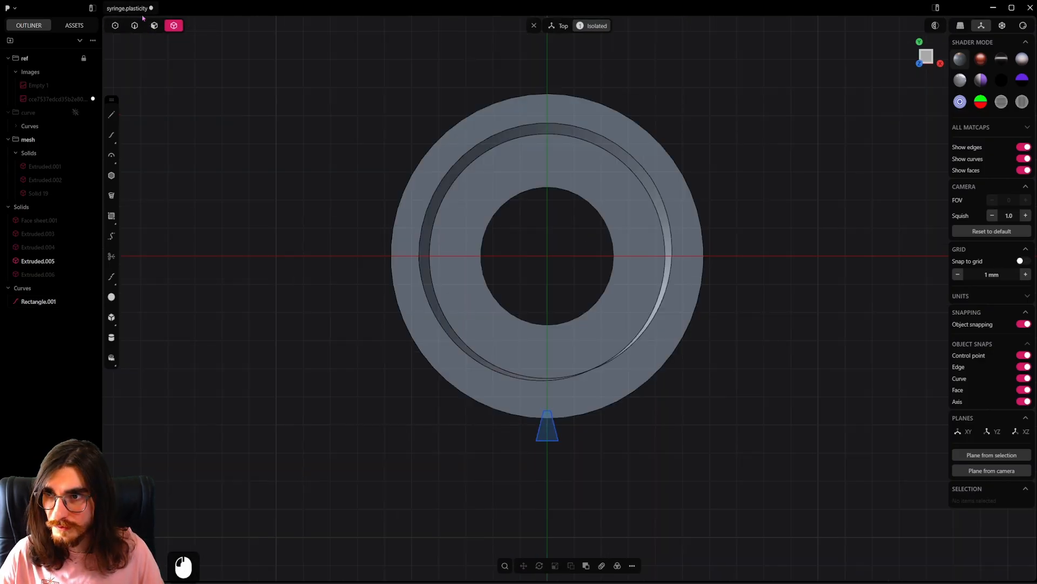
pyautogui.click(135, 27)
pyautogui.click(558, 432)
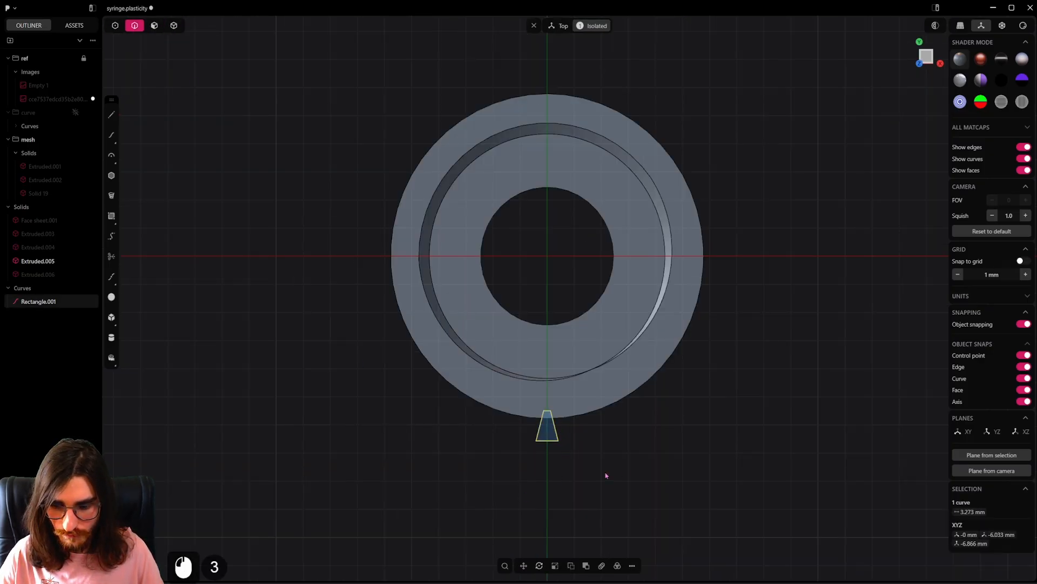
pyautogui.write('frad')
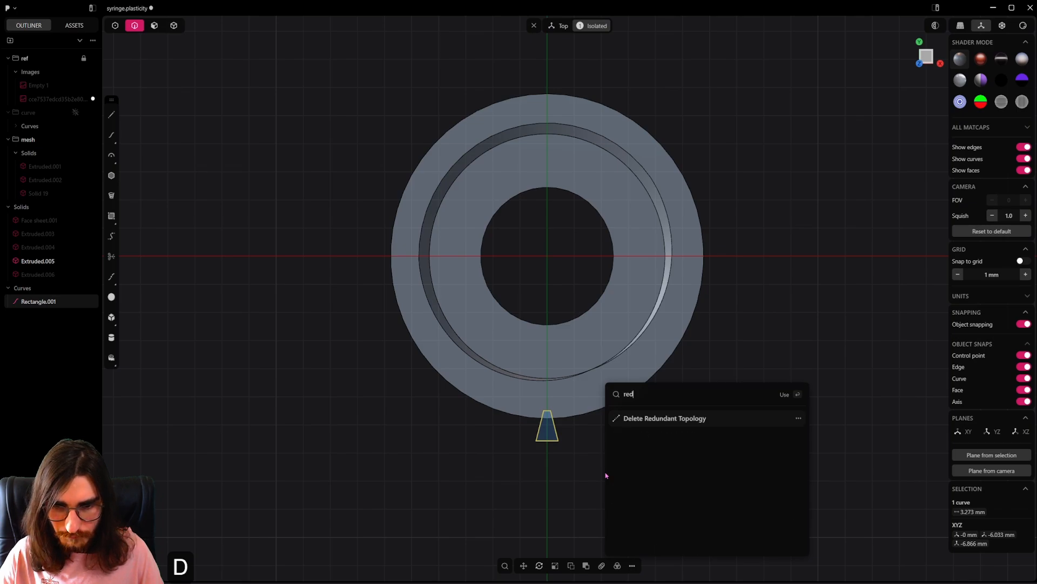
pyautogui.click(663, 424)
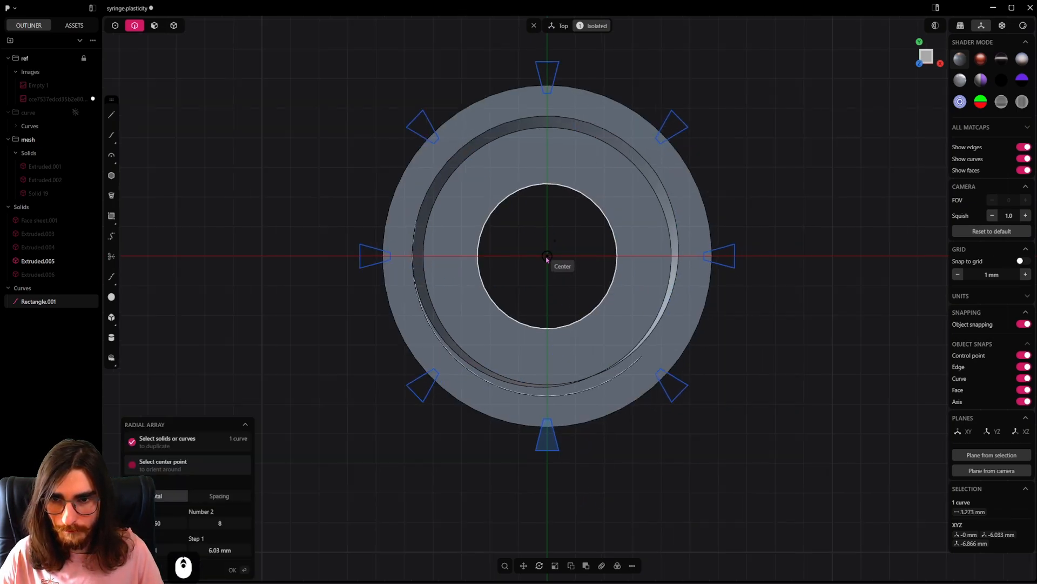
pyautogui.press('alt')
pyautogui.click(547, 257)
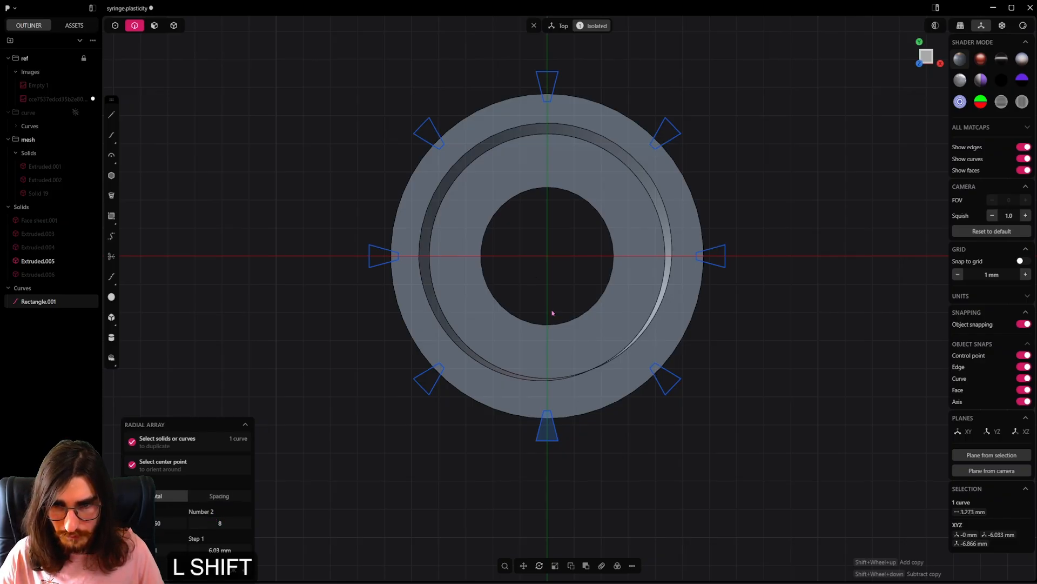
pyautogui.keyDown('shift'); pyautogui.scroll(10, 552, 313); pyautogui.keyUp('shift')
pyautogui.keyDown('shift'); pyautogui.scroll(20, 553, 312); pyautogui.keyUp('shift')
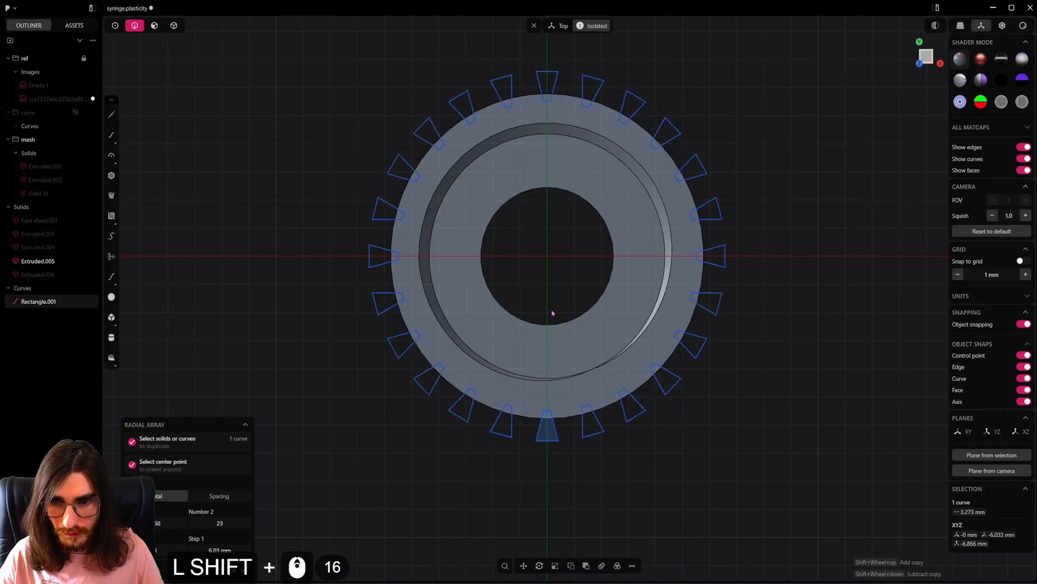
pyautogui.keyDown('shift'); pyautogui.scroll(20, 553, 312); pyautogui.keyUp('shift')
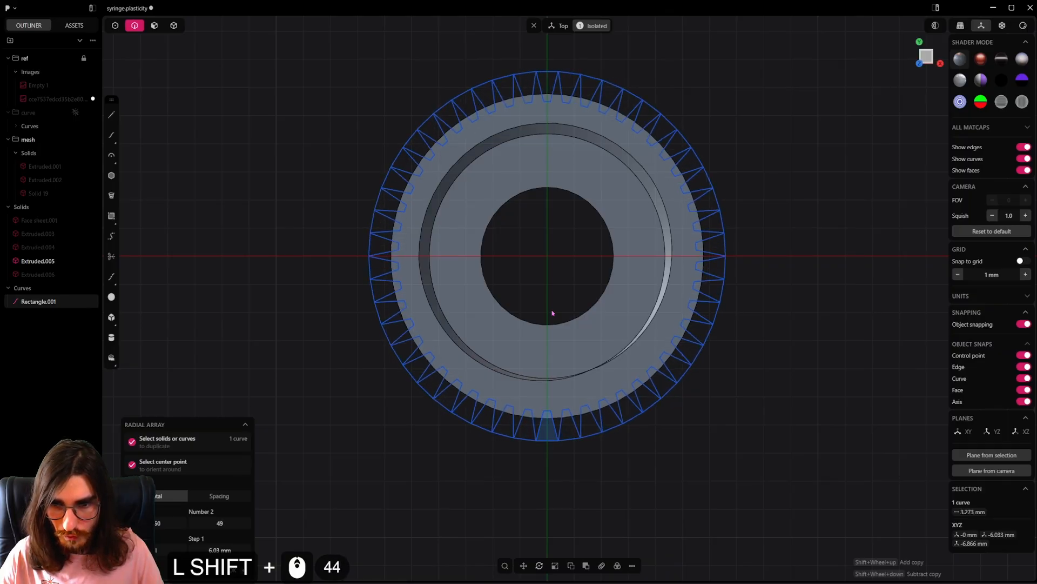
pyautogui.keyDown('shift'); pyautogui.scroll(-19, 552, 312); pyautogui.keyUp('shift')
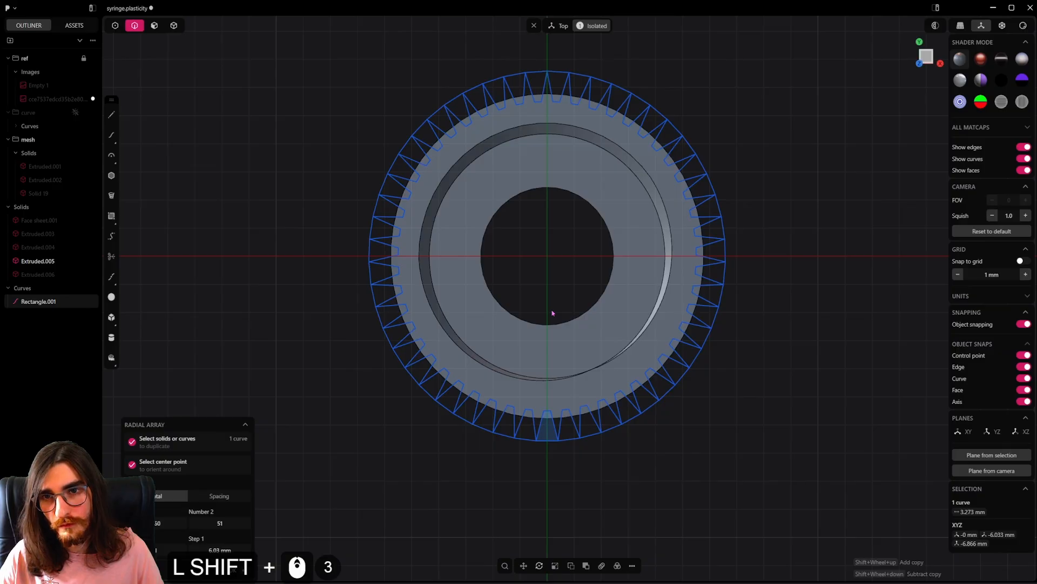
pyautogui.keyDown('shift'); pyautogui.scroll(1, 552, 313); pyautogui.keyUp('shift')
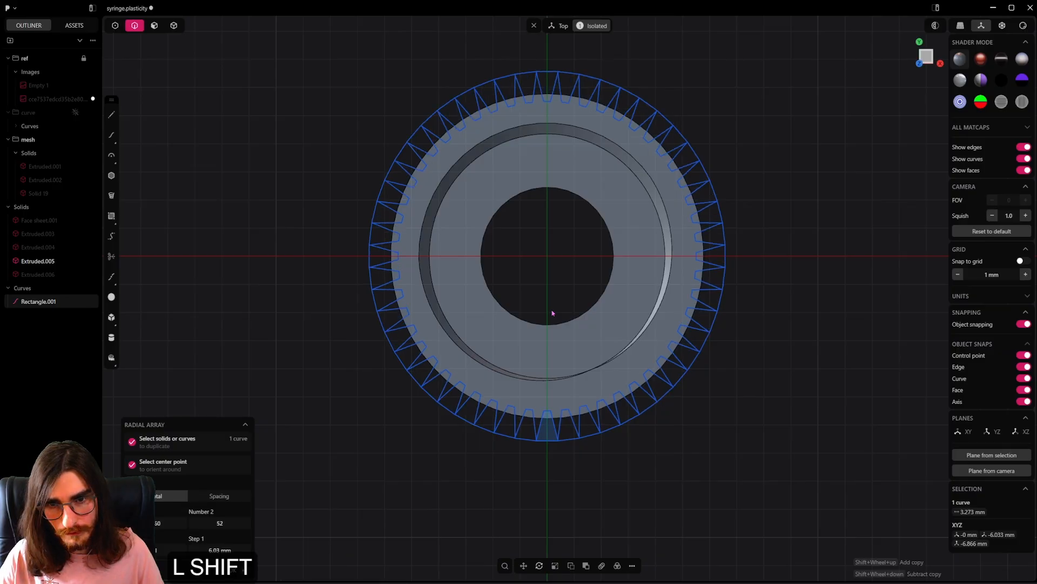
pyautogui.keyDown('shift'); pyautogui.click(553, 312); pyautogui.keyUp('shift')
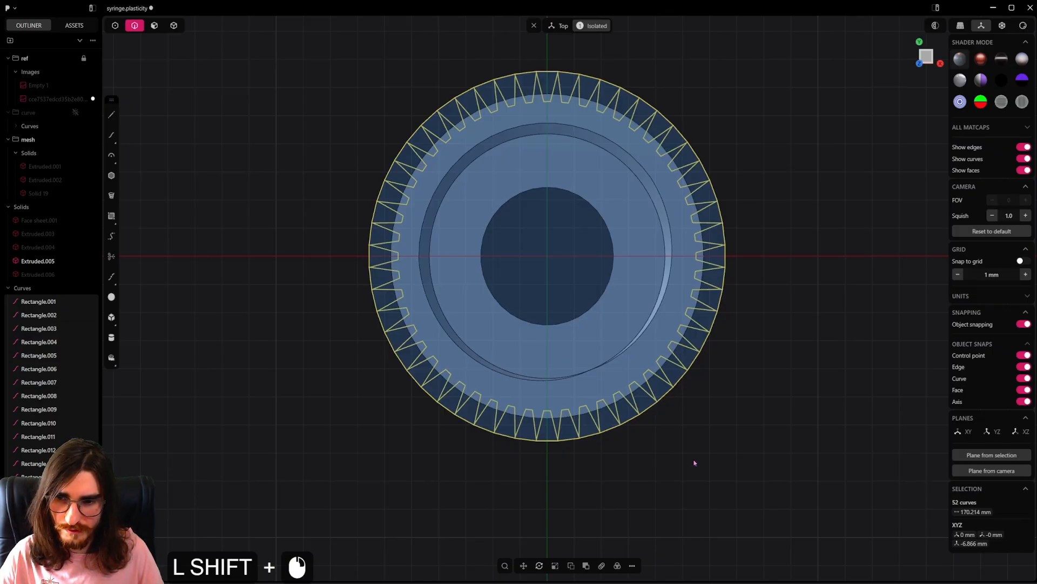
# Step: Cut the sleeve with the 52 trapezoid curves to form vertical grooves around its outside
pyautogui.hotkey('shift', 'c')
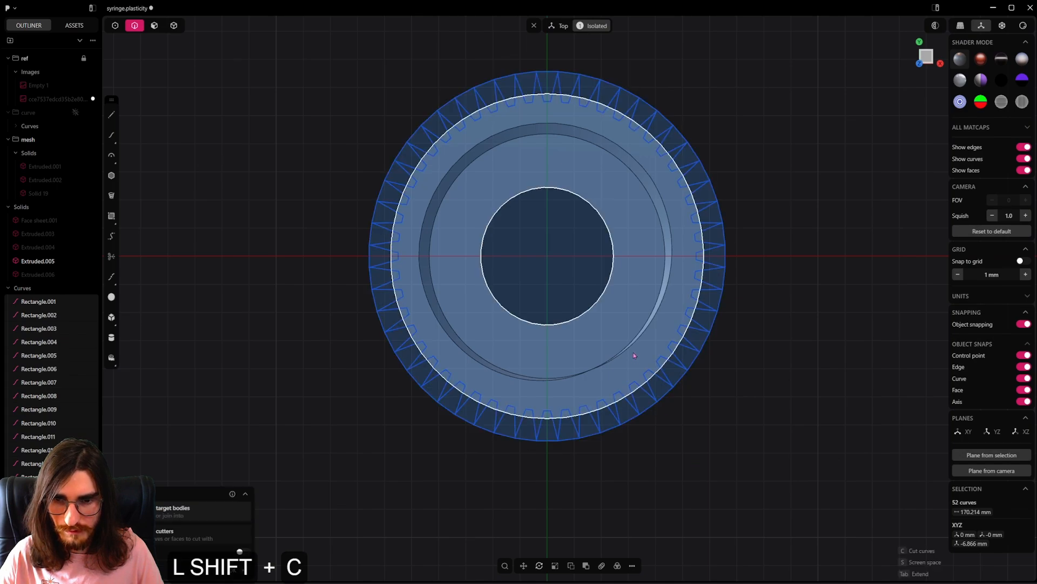
pyautogui.keyDown('shift'); pyautogui.click(633, 350); pyautogui.keyUp('shift')
pyautogui.moveTo(669, 463); pyautogui.dragTo(682, 391, button='right')
pyautogui.rightClick(773, 368)
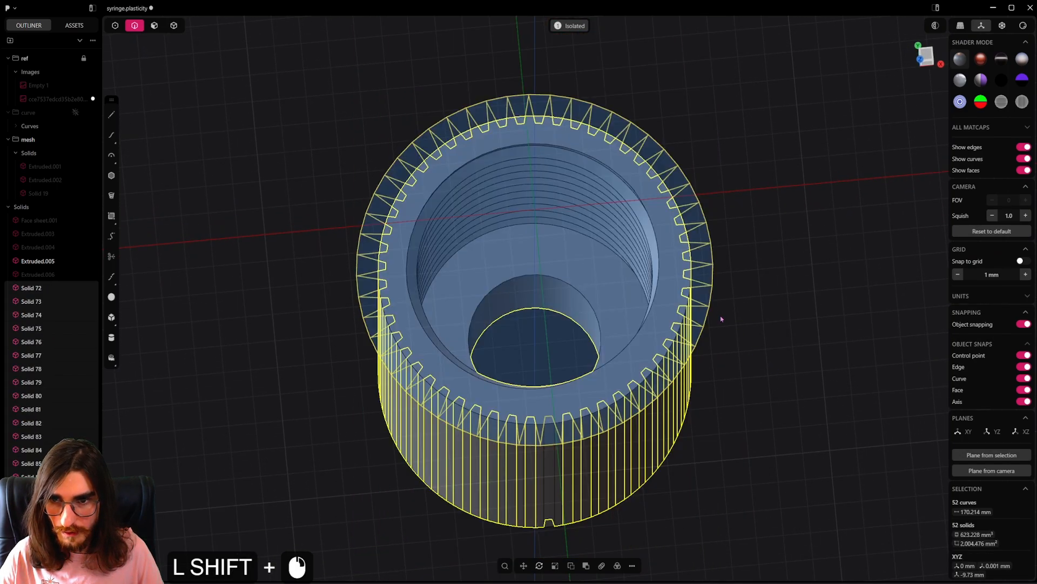
pyautogui.click(731, 267)
# Step: Select the whole group of trapezoid curves and delete it
pyautogui.keyDown('alt'); pyautogui.moveTo(727, 272); pyautogui.dragTo(603, 443, button='middle'); pyautogui.keyUp('alt')
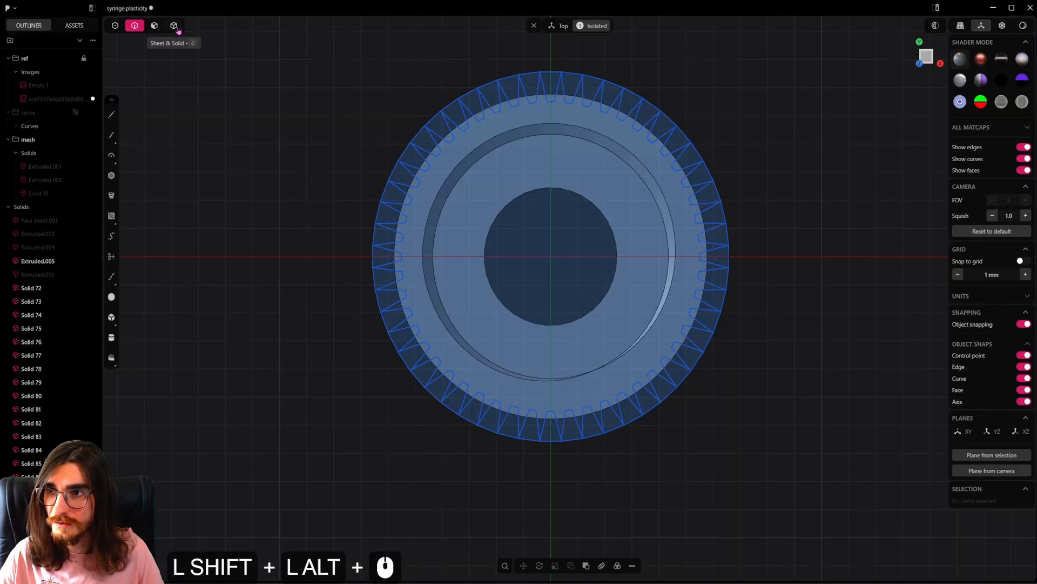
pyautogui.click(174, 27)
pyautogui.keyDown('shift'); pyautogui.scroll(-10, 46, 344); pyautogui.keyUp('shift')
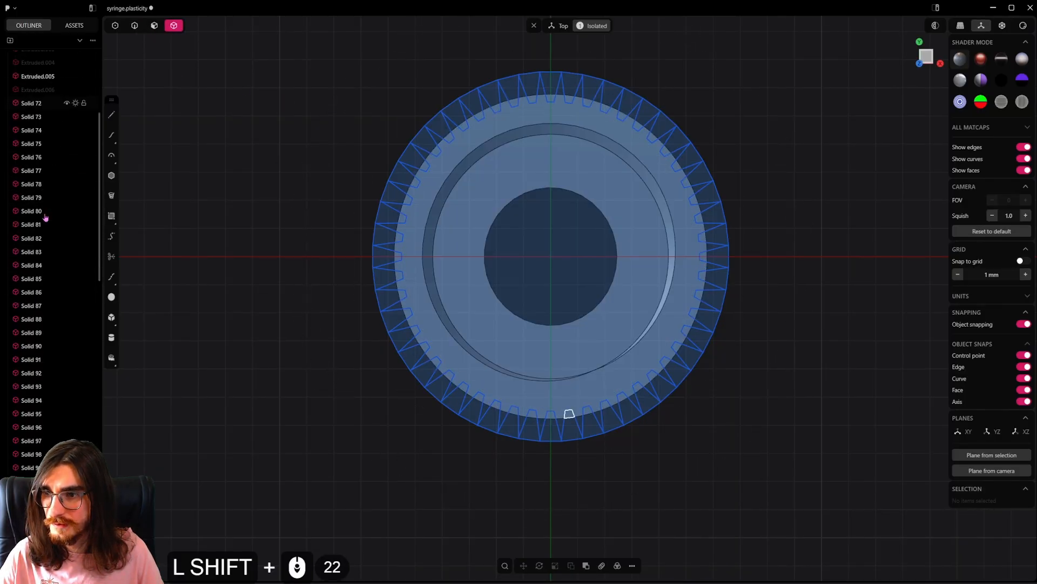
pyautogui.keyDown('shift'); pyautogui.scroll(-6, 46, 344); pyautogui.keyUp('shift')
pyautogui.keyDown('shift'); pyautogui.scroll(12, 38, 275); pyautogui.keyUp('shift')
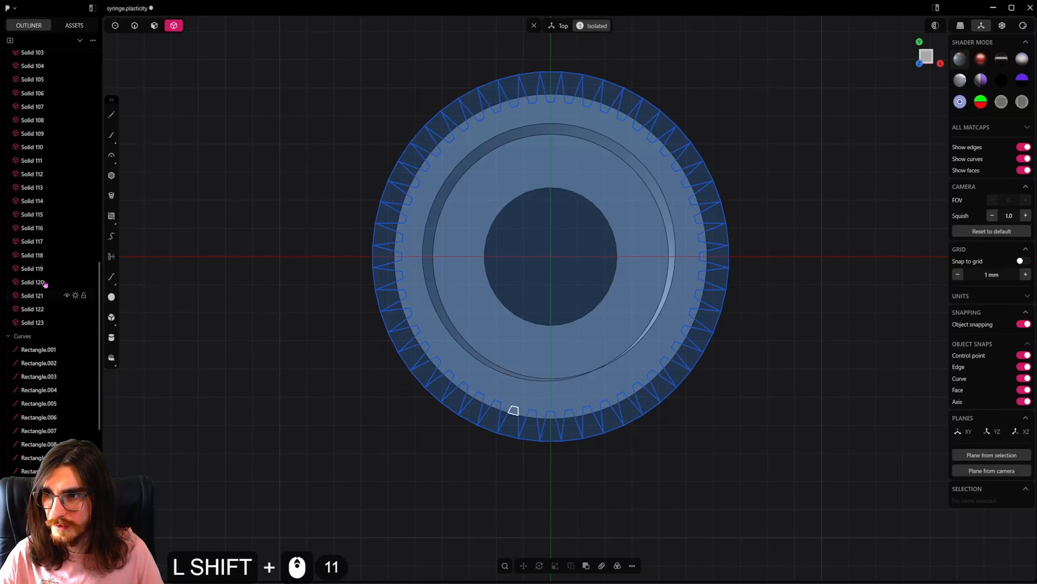
pyautogui.keyDown('shift'); pyautogui.doubleClick(26, 451); pyautogui.keyUp('shift')
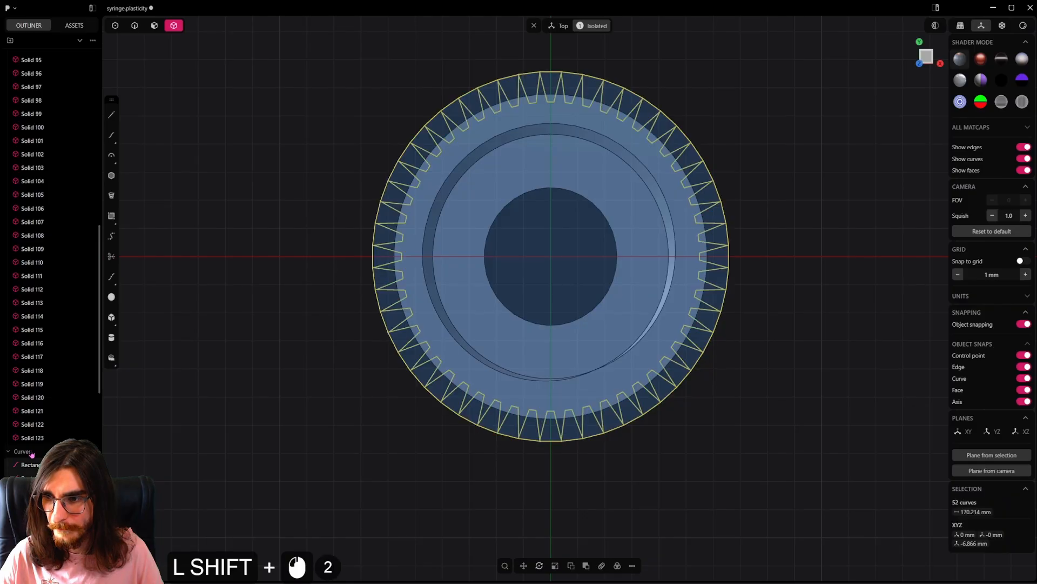
pyautogui.hotkey('shift', 'x')
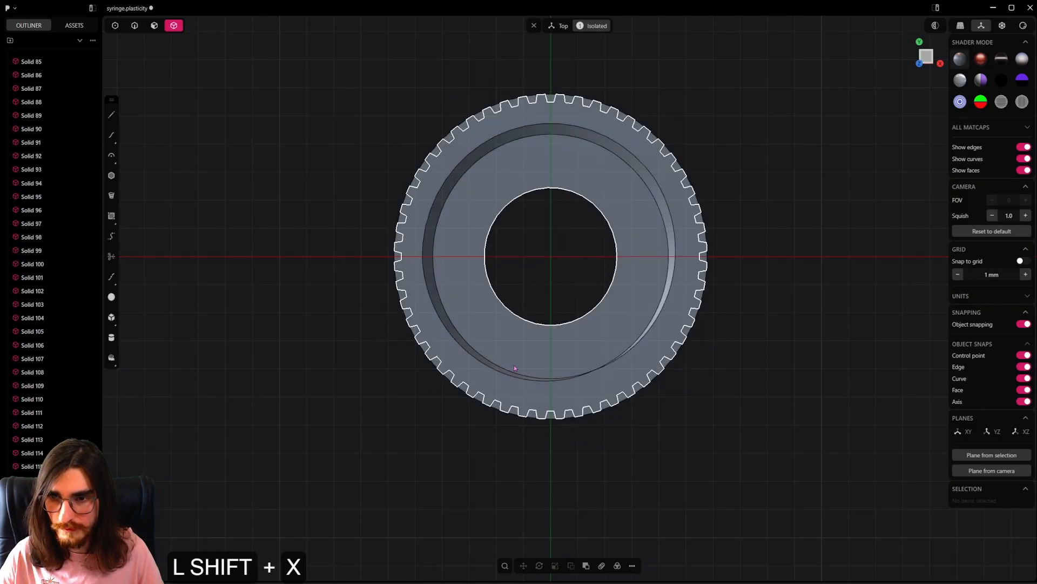
# Step: Hide the grooved sleeve, delete the 52 leftover groove solids, unhide the sleeve and leave isolation
pyautogui.keyDown('shift'); pyautogui.click(510, 337); pyautogui.keyUp('shift')
pyautogui.hotkey('shift', 'h')
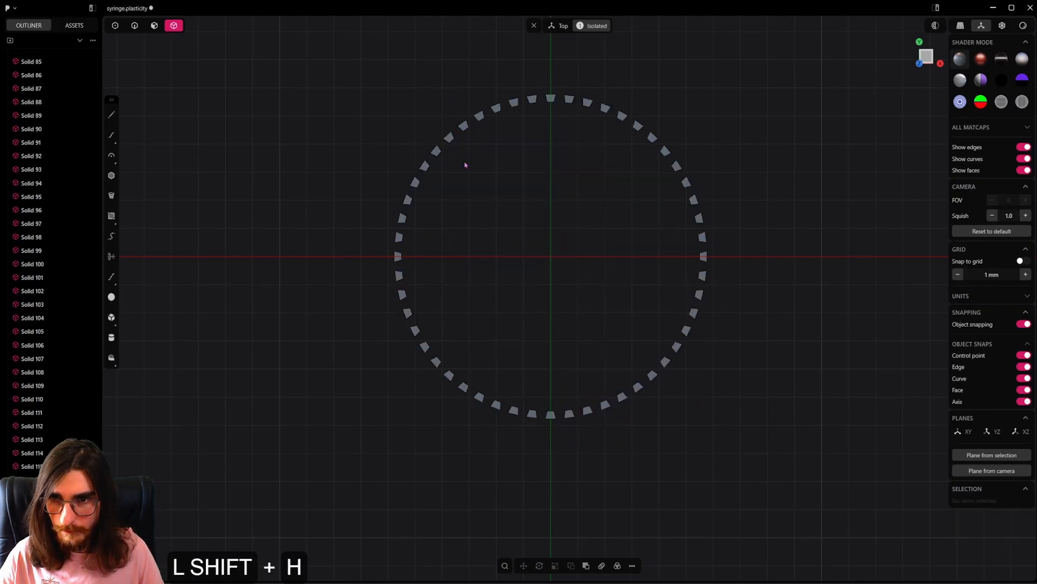
pyautogui.keyDown('shift'); pyautogui.moveTo(343, 49); pyautogui.dragTo(800, 577); pyautogui.keyUp('shift')
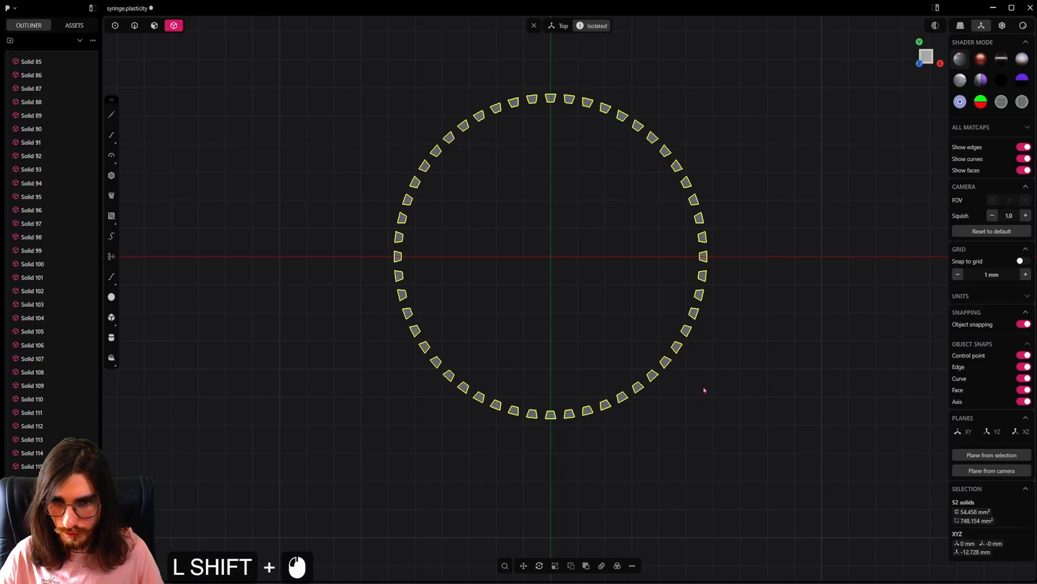
pyautogui.hotkey('shift', 'x')
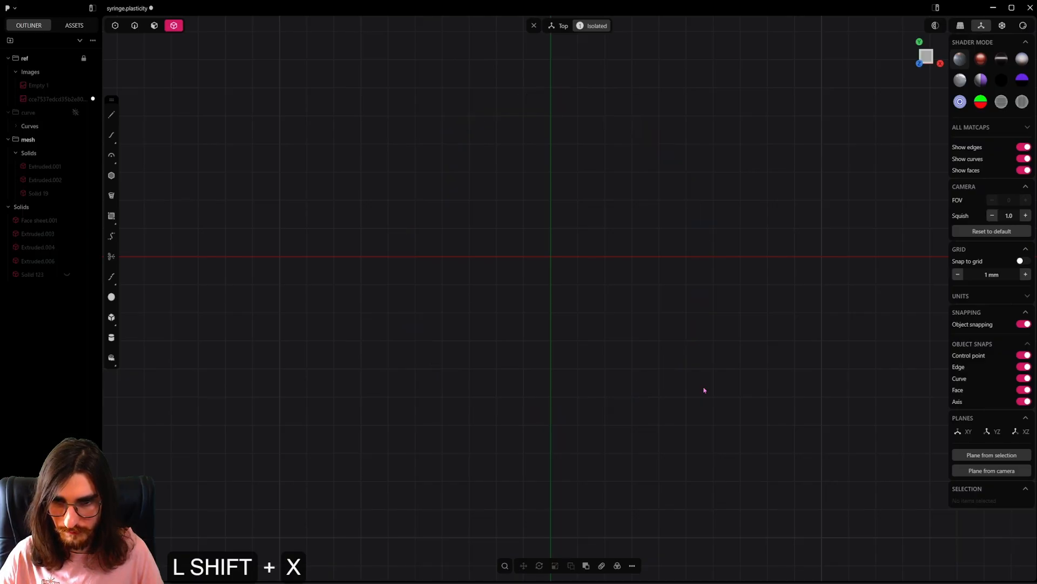
pyautogui.hotkey('shift', 'alt', 'h')
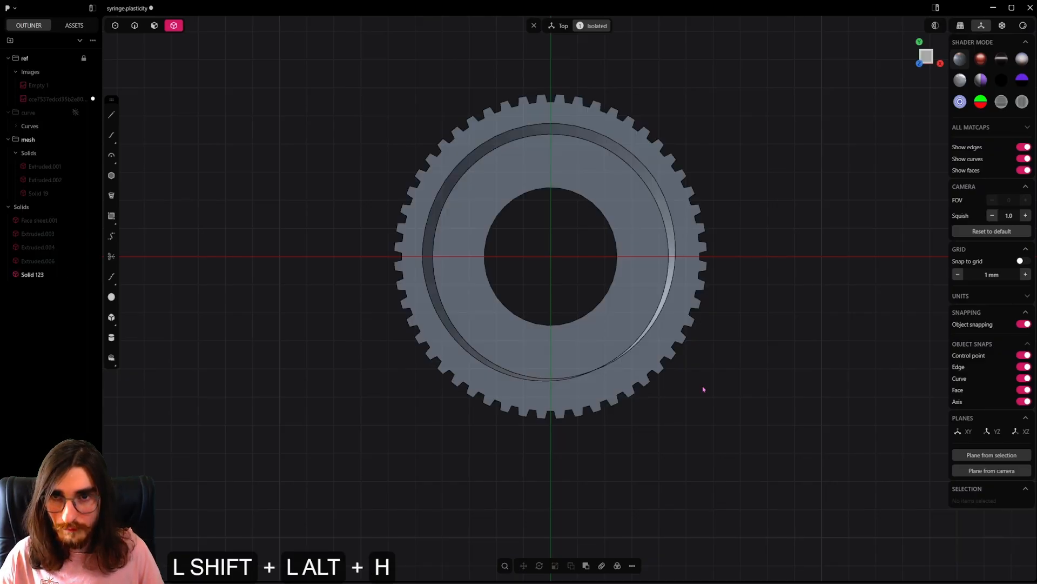
pyautogui.click(584, 33)
# Step: Examine the ribbed sleeve on the syringe and compare it with the reference photo
pyautogui.scroll(-9, 610, 129)
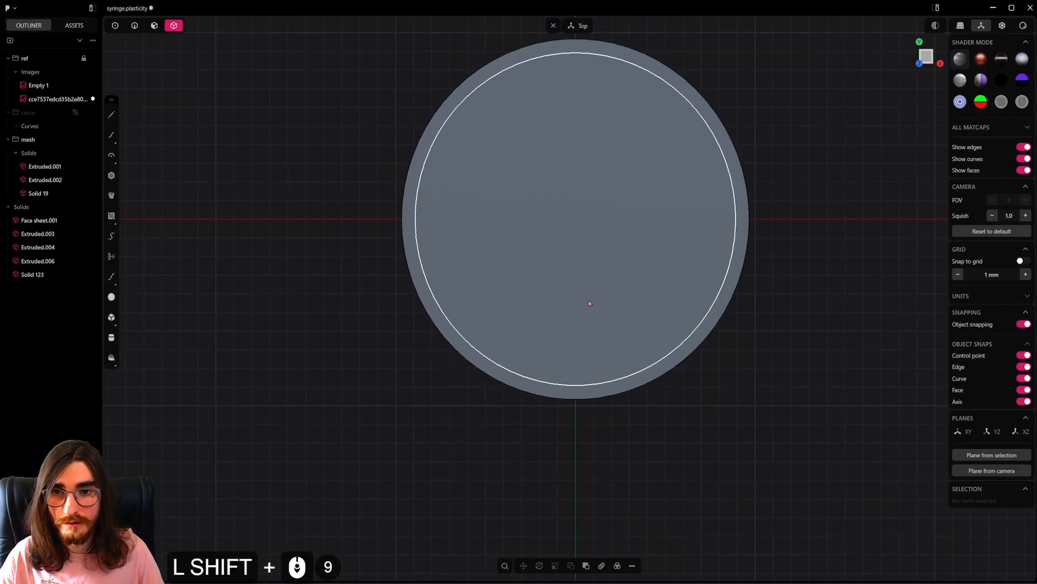
pyautogui.moveTo(587, 335); pyautogui.dragTo(603, 202, button='middle')
pyautogui.keyDown('shift'); pyautogui.moveTo(610, 421); pyautogui.dragTo(611, 162, button='middle'); pyautogui.keyUp('shift')
pyautogui.scroll(-15, 609, 322)
pyautogui.keyDown('shift'); pyautogui.moveTo(633, 449); pyautogui.dragTo(637, 85, button='middle'); pyautogui.keyUp('shift')
pyautogui.scroll(5, 643, 348)
pyautogui.scroll(2, 643, 348)
pyautogui.moveTo(643, 348); pyautogui.dragTo(581, 440, button='middle')
pyautogui.scroll(6, 590, 381)
pyautogui.scroll(-11, 586, 432)
pyautogui.keyDown('shift'); pyautogui.moveTo(726, 327); pyautogui.dragTo(318, 472, button='middle'); pyautogui.keyUp('shift')
pyautogui.scroll(-4, 572, 321)
pyautogui.scroll(5, 453, 405)
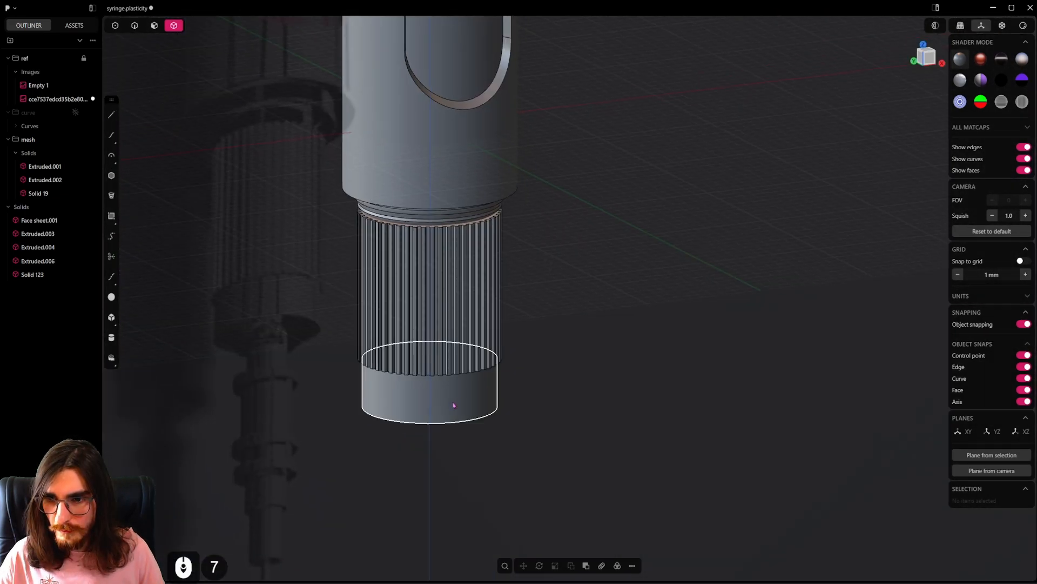
# Step: Join the plain cylinder beneath the ribbed sleeve to the sleeve with a Boolean union
pyautogui.click(469, 392)
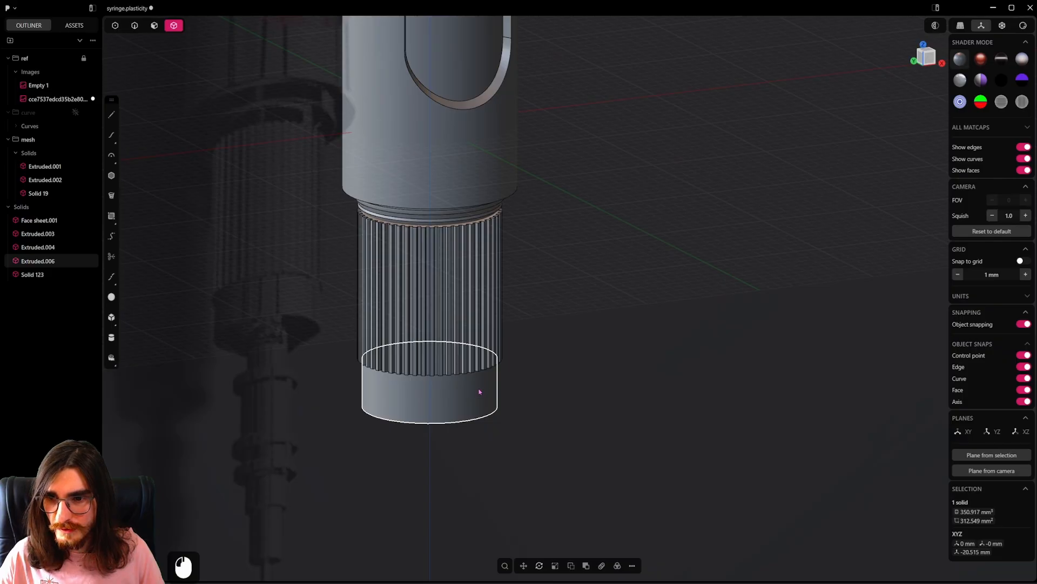
pyautogui.scroll(6, 481, 393)
pyautogui.scroll(-20, 493, 394)
pyautogui.keyDown('shift'); pyautogui.moveTo(854, 232); pyautogui.dragTo(799, 248, button='middle'); pyautogui.keyUp('shift')
pyautogui.scroll(14, 424, 432)
pyautogui.moveTo(422, 431); pyautogui.dragTo(417, 328, button='middle')
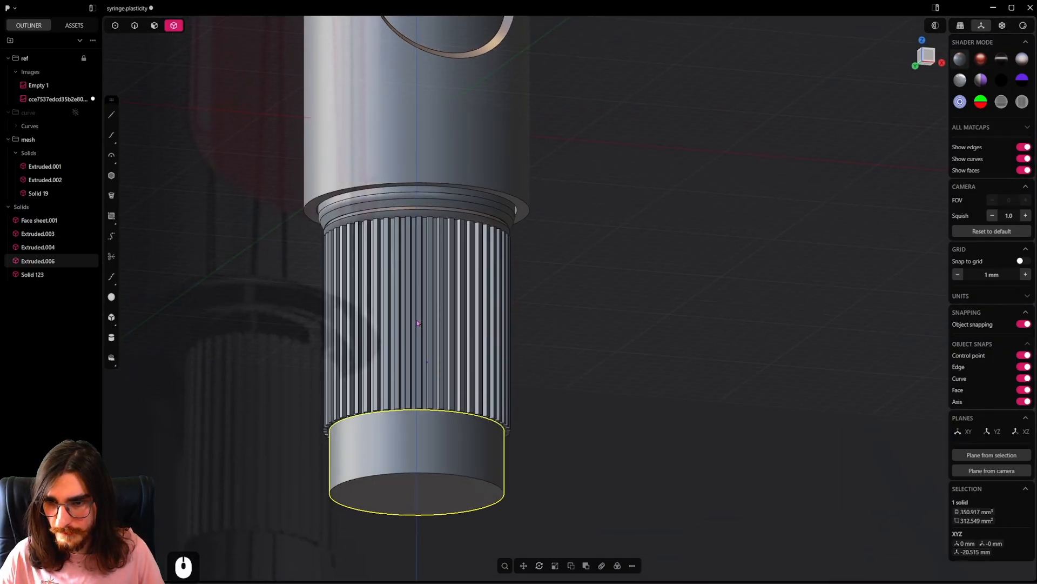
pyautogui.scroll(-5, 640, 277)
pyautogui.scroll(8, 508, 378)
pyautogui.keyDown('shift'); pyautogui.click(565, 331); pyautogui.keyUp('shift')
pyautogui.press('q')
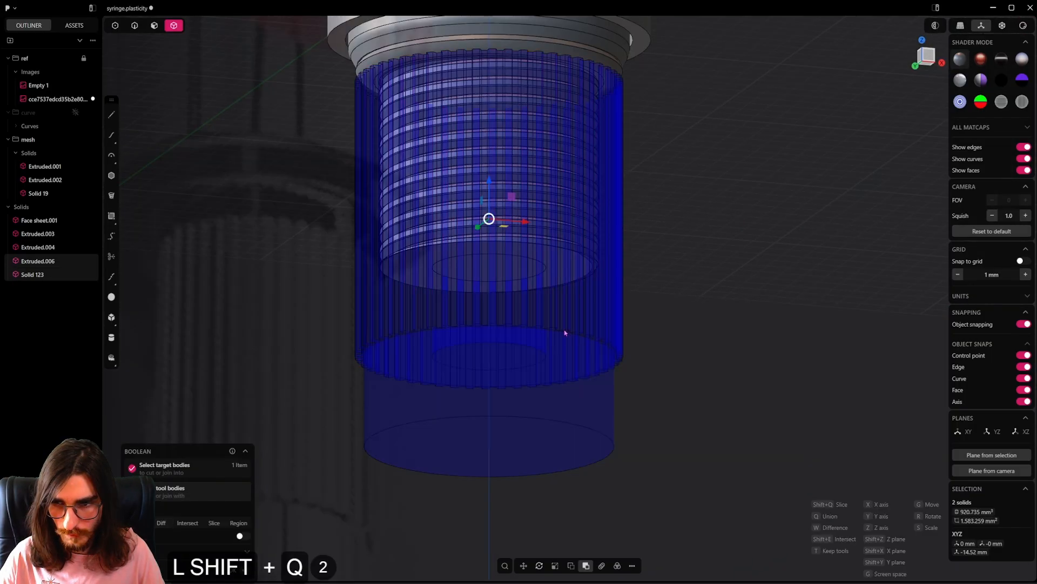
# Step: Union the plain lower cylinder with the ribbed grip and chamfer the edge where the ribs meet the plain collar
pyautogui.rightClick(565, 332)
pyautogui.scroll(4, 547, 404)
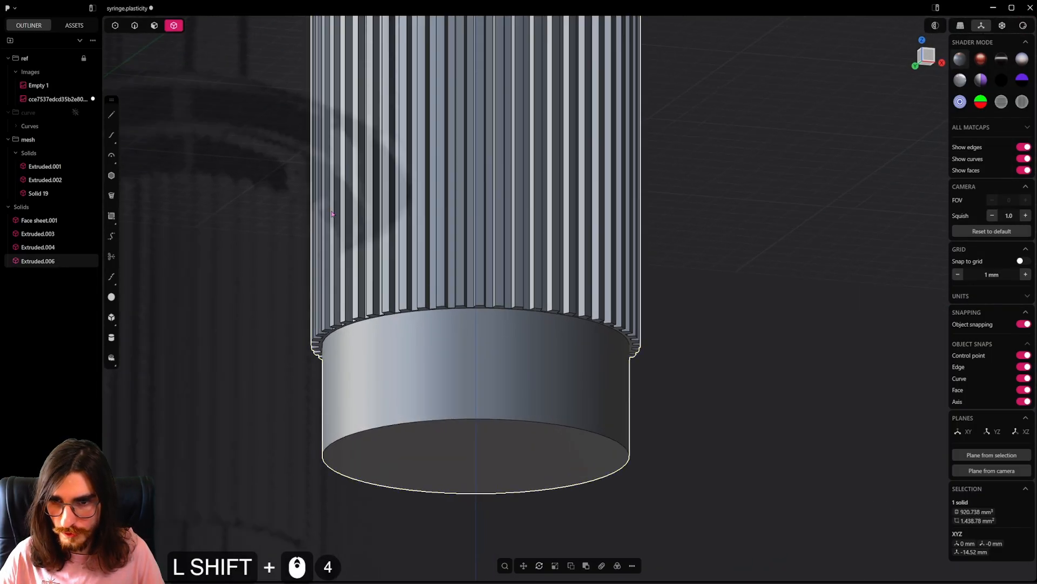
pyautogui.click(135, 25)
pyautogui.scroll(4, 433, 320)
pyautogui.click(447, 304)
pyautogui.press('f')
pyautogui.scroll(2, 451, 313)
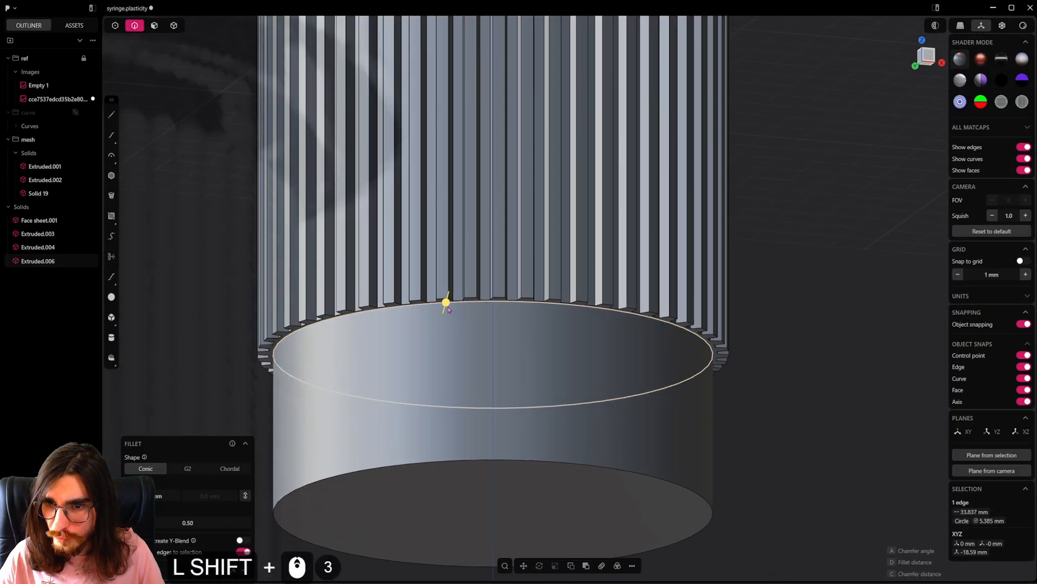
pyautogui.keyDown('shift'); pyautogui.moveTo(447, 308); pyautogui.dragTo(454, 270); pyautogui.keyUp('shift')
pyautogui.rightClick(806, 287)
pyautogui.scroll(-6, 683, 336)
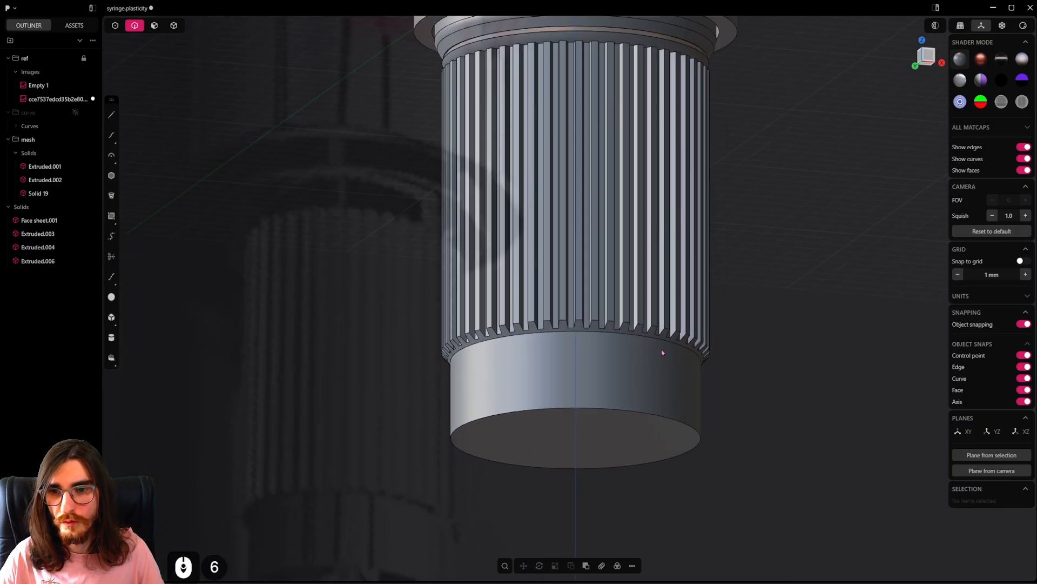
pyautogui.scroll(-2, 662, 352)
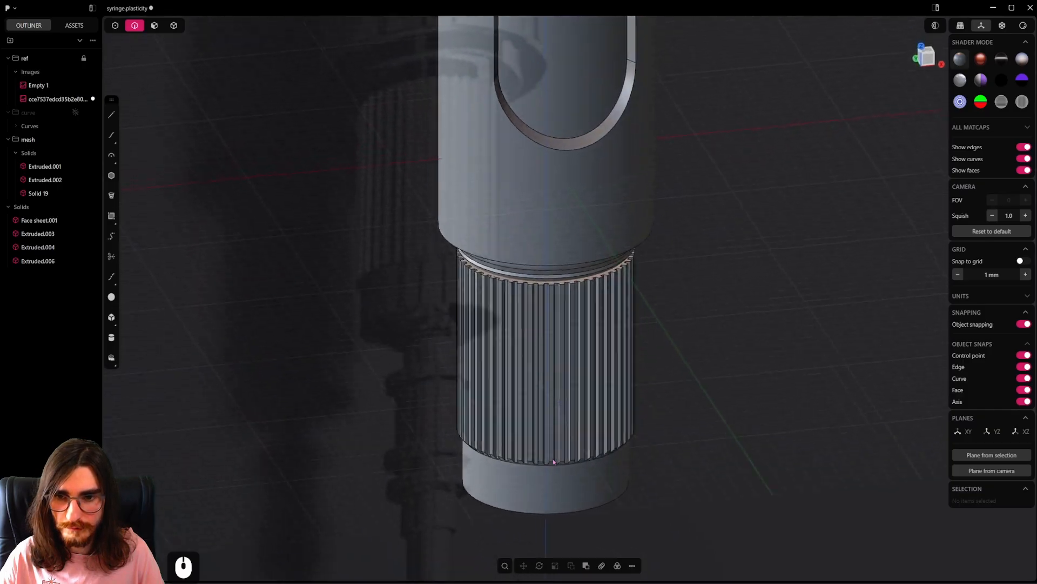
# Step: Offset the outline of the collar's bottom face inward to imprint a concentric circle about 2.95 mm in radius
pyautogui.scroll(-1, 583, 443)
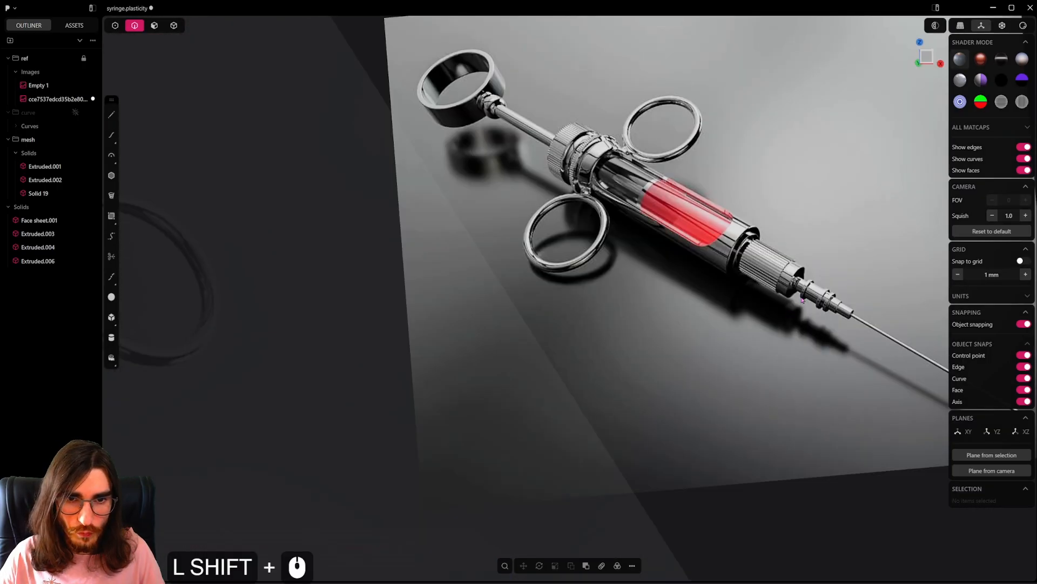
pyautogui.scroll(15, 810, 285)
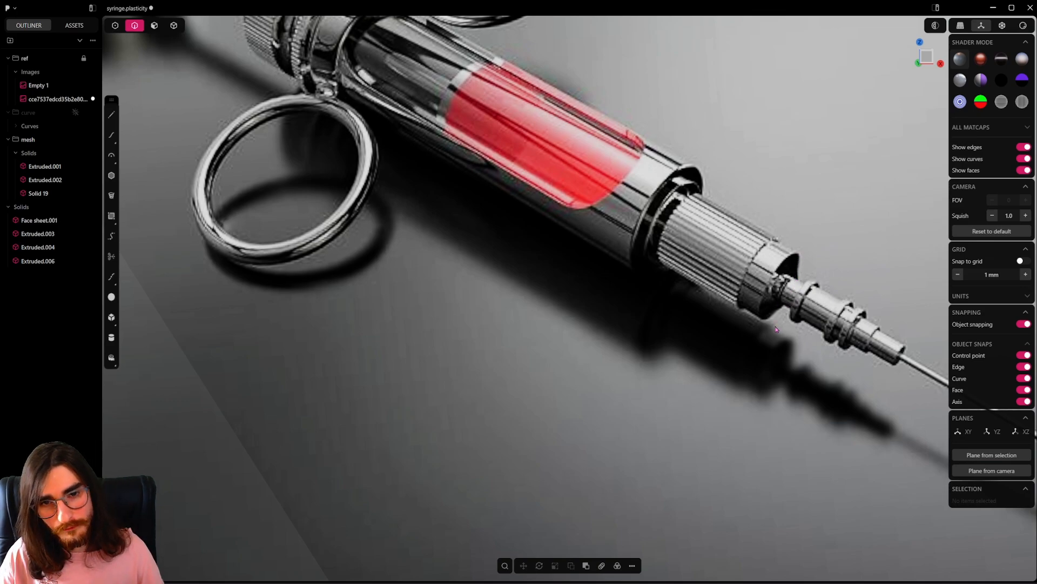
pyautogui.scroll(-10, 776, 329)
pyautogui.keyDown('shift'); pyautogui.moveTo(776, 329); pyautogui.dragTo(546, 454, button='middle'); pyautogui.keyUp('shift')
pyautogui.scroll(8, 533, 388)
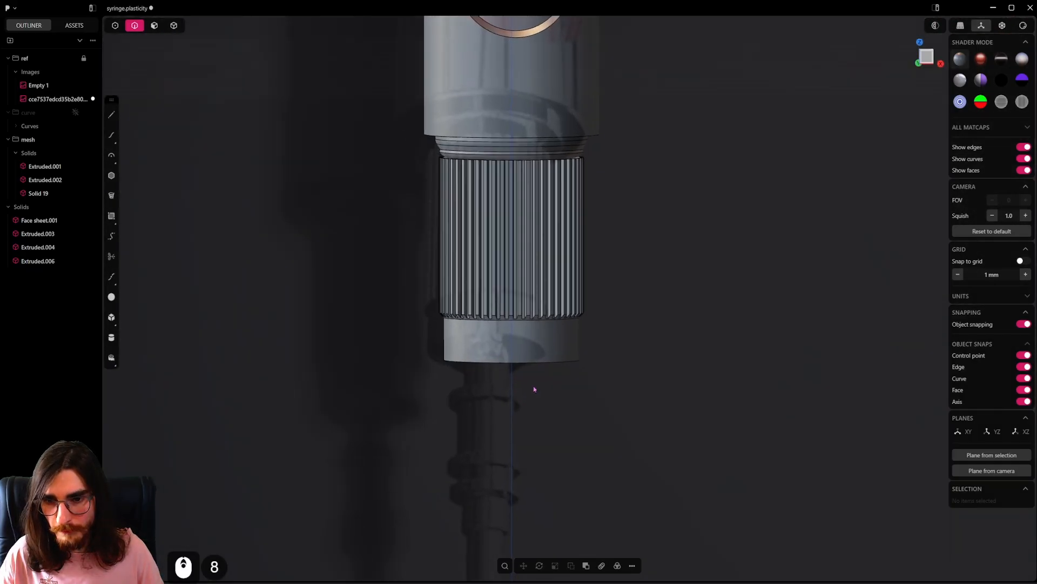
pyautogui.moveTo(533, 385); pyautogui.dragTo(372, 281, button='middle')
pyautogui.click(154, 25)
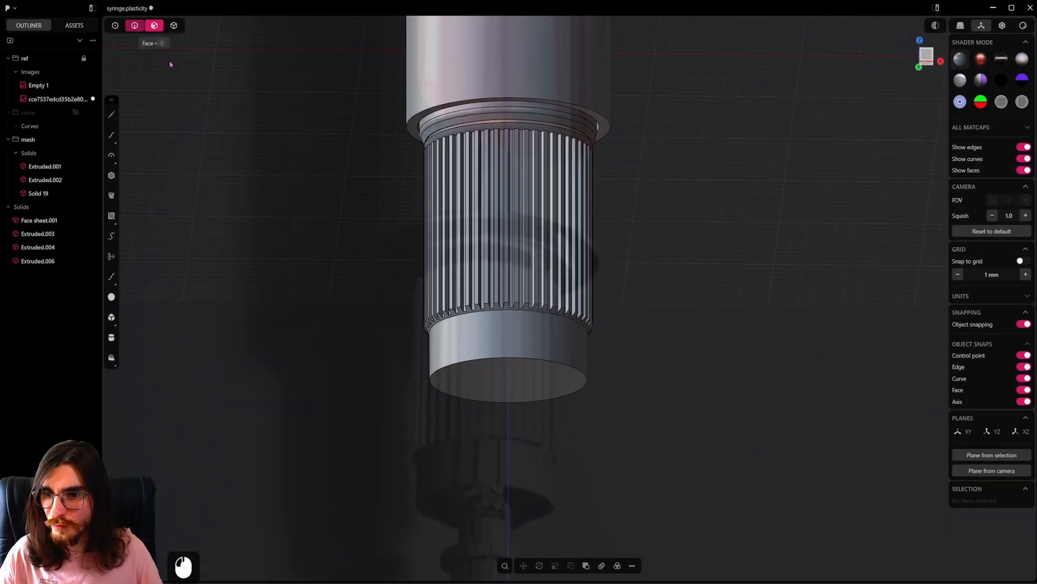
pyautogui.doubleClick(518, 377)
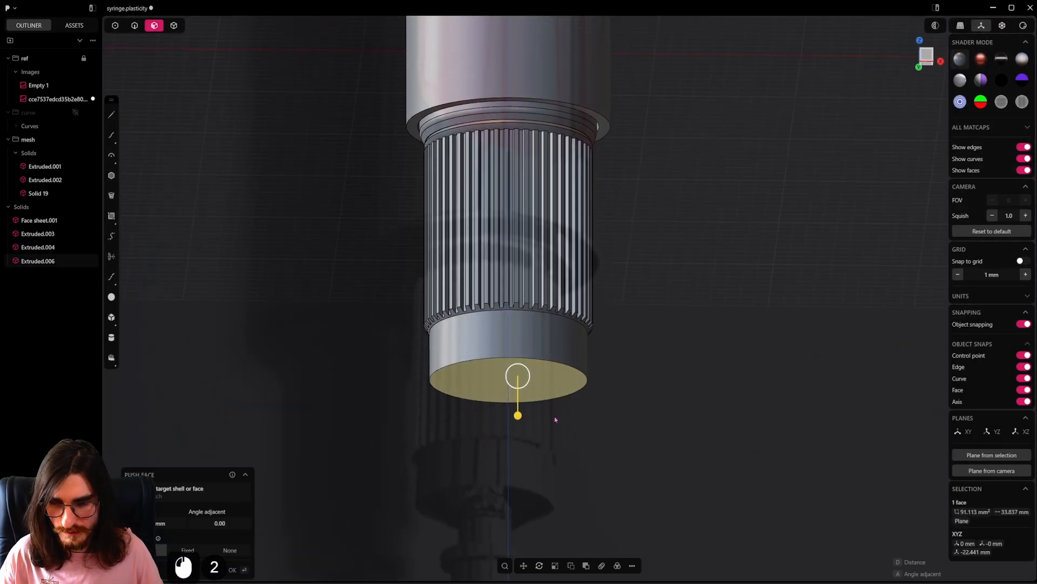
pyautogui.hotkey('ctrl', 'shift', 'z')
pyautogui.hotkey('ctrl', 'shift', 'z')
pyautogui.hotkey('ctrl', 'shift', 'z')
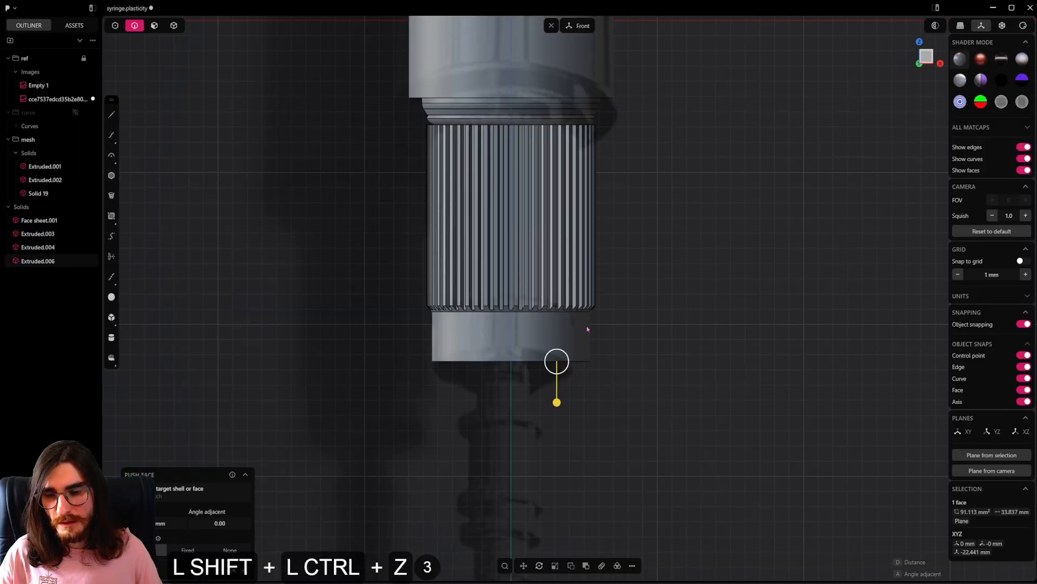
pyautogui.keyDown('shift'); pyautogui.moveTo(575, 303); pyautogui.dragTo(574, 270, button='middle'); pyautogui.keyUp('shift')
pyautogui.hotkey('shift', 'o')
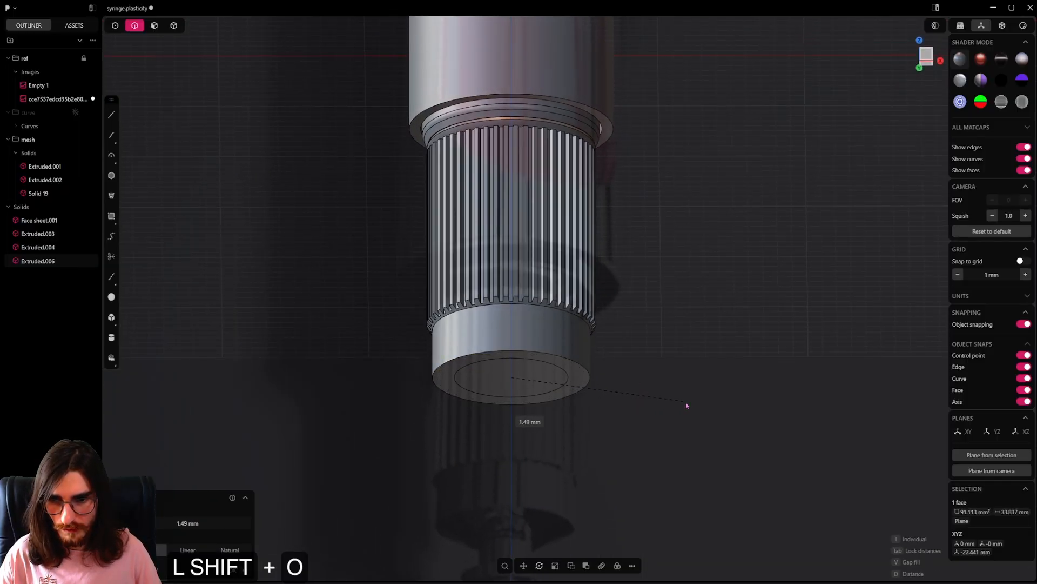
pyautogui.keyDown('shift'); pyautogui.click(704, 402); pyautogui.keyUp('shift')
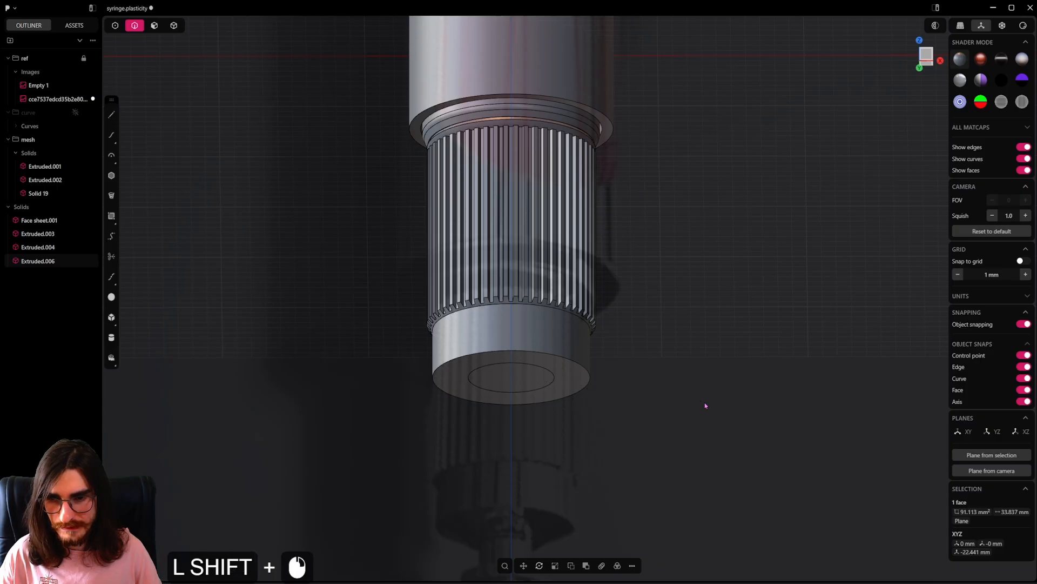
# Step: Push the inner circular face downward about 2.5 mm to form a narrower stub below the collar
pyautogui.moveTo(520, 420)
pyautogui.keyDown('alt'); pyautogui.keyDown('shift'); pyautogui.mouseDown(button='middle')
pyautogui.moveTo(404, 450)
pyautogui.moveTo(534, 412)
pyautogui.mouseUp(button='middle'); pyautogui.keyUp('shift'); pyautogui.keyUp('alt')
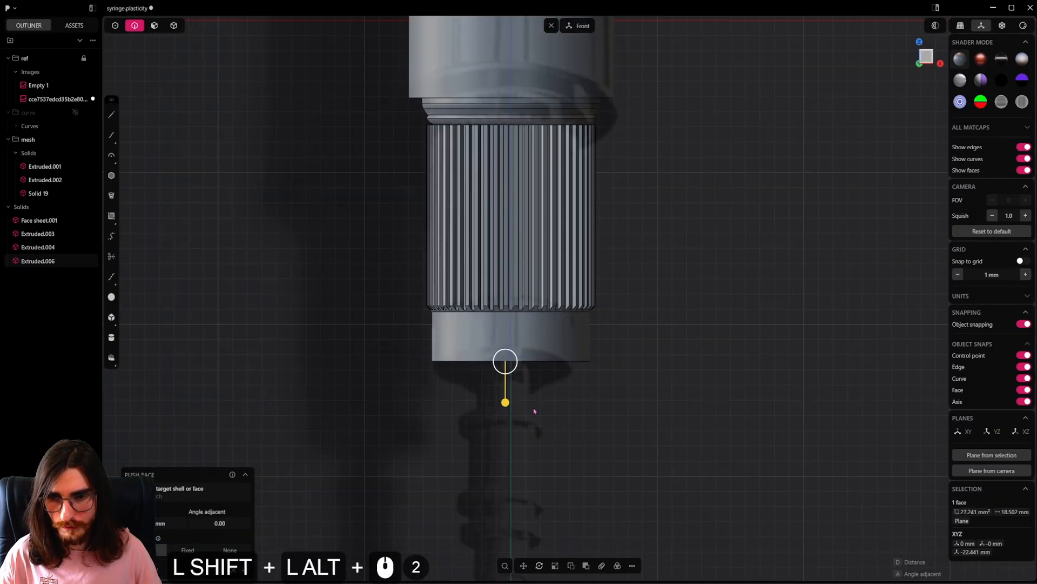
pyautogui.keyDown('shift'); pyautogui.moveTo(508, 404); pyautogui.dragTo(514, 444); pyautogui.keyUp('shift')
pyautogui.keyDown('shift'); pyautogui.moveTo(576, 415); pyautogui.dragTo(533, 303, button='middle'); pyautogui.keyUp('shift')
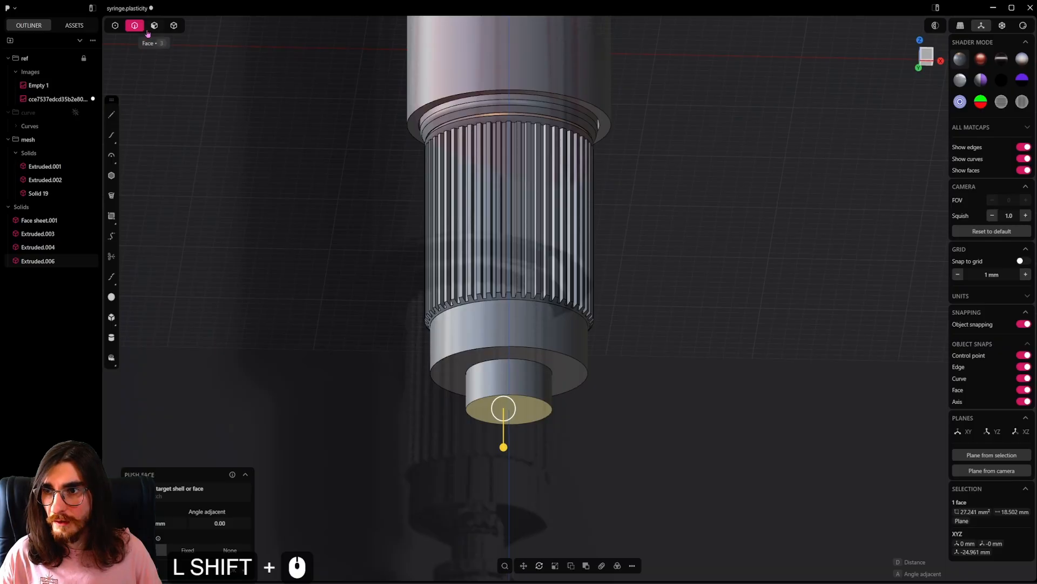
# Step: Fillet the edge where the stub meets the collar with a large G2 blend and adjust the curvature of its concave flare
pyautogui.keyDown('alt'); pyautogui.keyDown('shift'); pyautogui.click(528, 361); pyautogui.keyUp('shift'); pyautogui.keyUp('alt')
pyautogui.keyDown('alt'); pyautogui.keyDown('shift'); pyautogui.moveTo(528, 363); pyautogui.dragTo(575, 377, button='middle'); pyautogui.keyUp('shift'); pyautogui.keyUp('alt')
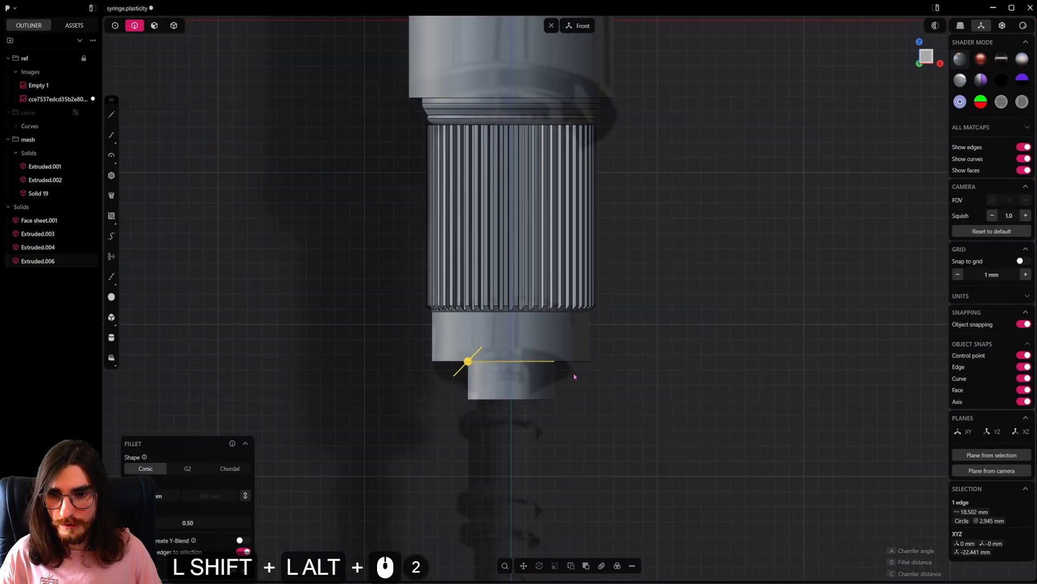
pyautogui.keyDown('shift'); pyautogui.moveTo(472, 361); pyautogui.dragTo(433, 378); pyautogui.keyUp('shift')
pyautogui.click(201, 468)
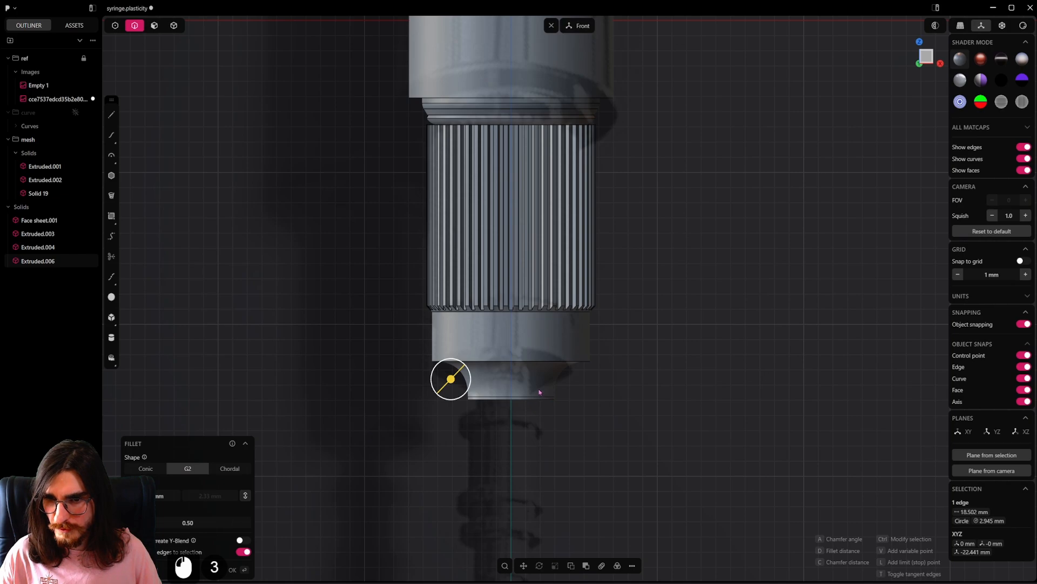
pyautogui.scroll(1, 539, 391)
pyautogui.moveTo(513, 395); pyautogui.dragTo(565, 301, button='middle')
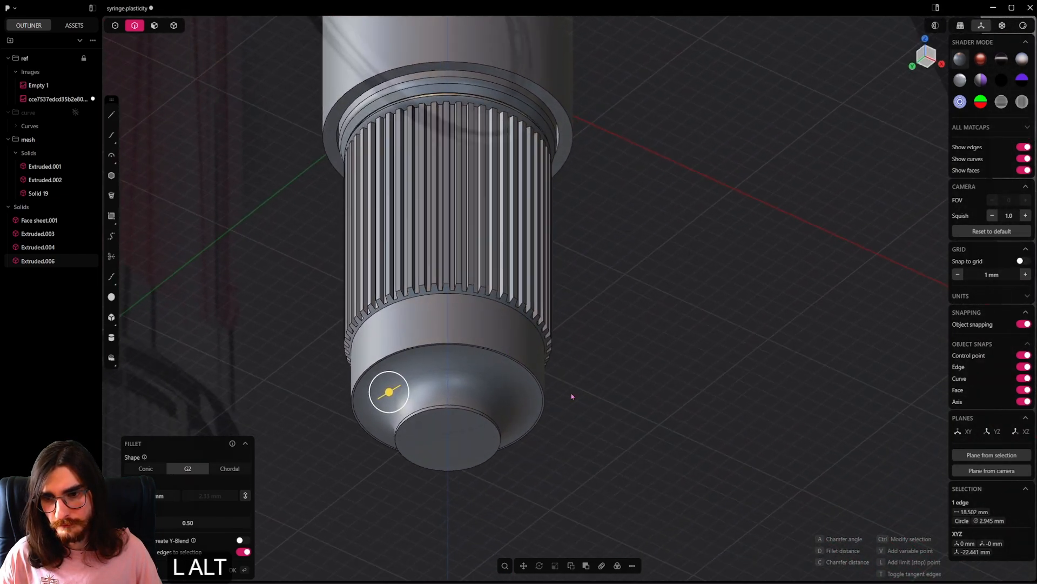
pyautogui.keyDown('alt'); pyautogui.moveTo(568, 412); pyautogui.dragTo(464, 420, button='middle'); pyautogui.keyUp('alt')
pyautogui.moveTo(194, 521); pyautogui.dragTo(188, 522)
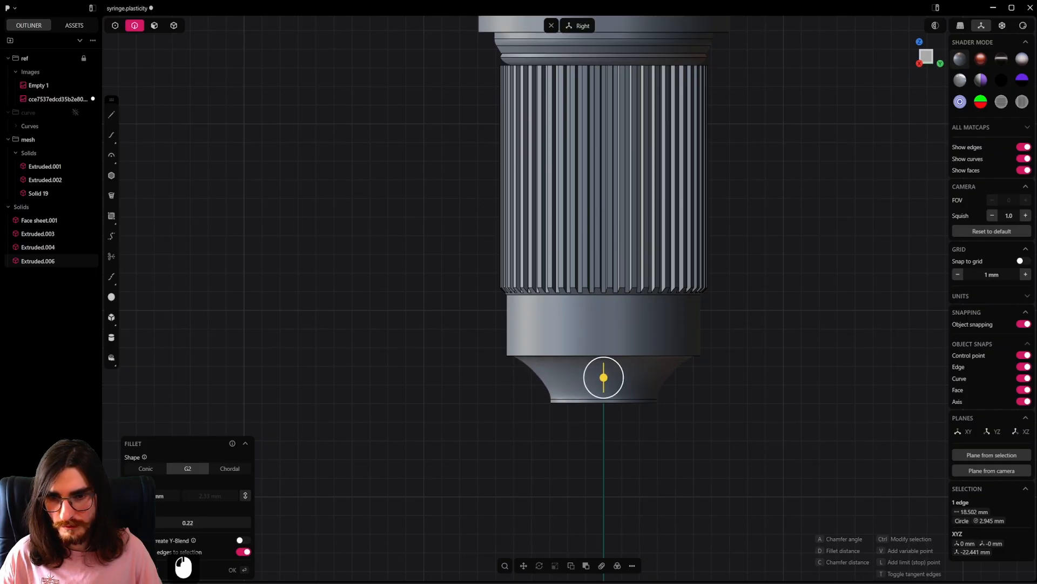
pyautogui.moveTo(188, 522); pyautogui.dragTo(193, 522)
pyautogui.rightClick(687, 475)
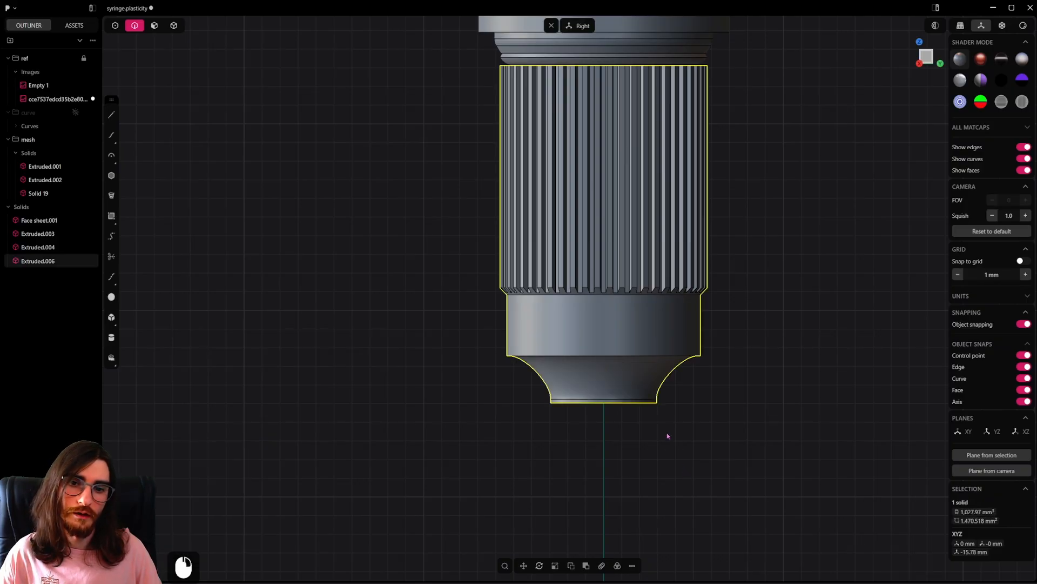
pyautogui.click(666, 432)
# Step: Examine the stepped needle hub below the ribbed grip in the syringe reference photo
pyautogui.scroll(-2, 647, 430)
pyautogui.keyDown('shift'); pyautogui.moveTo(621, 401); pyautogui.dragTo(671, 393, button='middle'); pyautogui.keyUp('shift')
pyautogui.scroll(-3, 601, 386)
pyautogui.scroll(4, 748, 464)
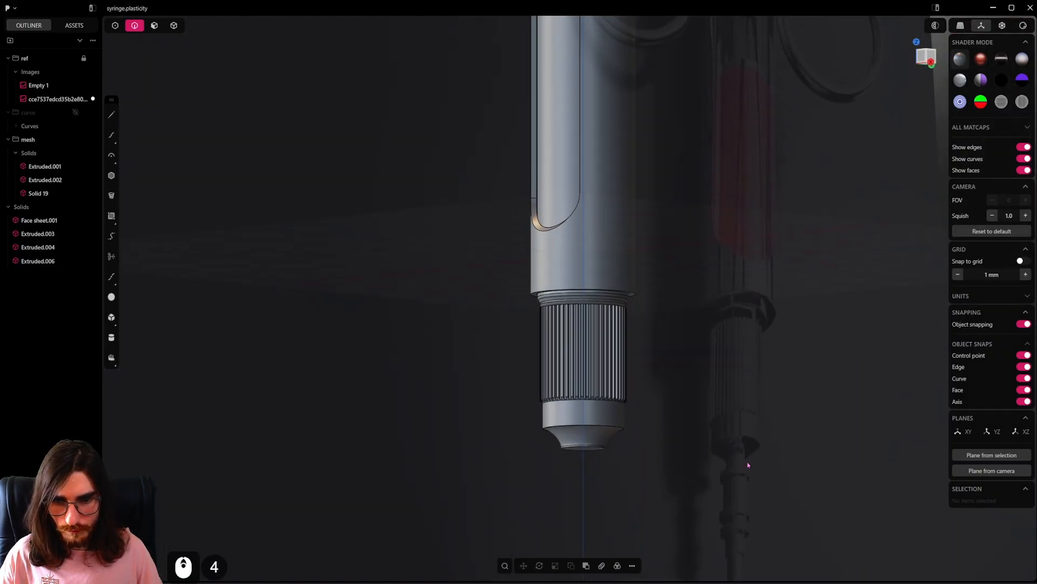
pyautogui.keyDown('shift'); pyautogui.moveTo(738, 464); pyautogui.dragTo(612, 398, button='middle'); pyautogui.keyUp('shift')
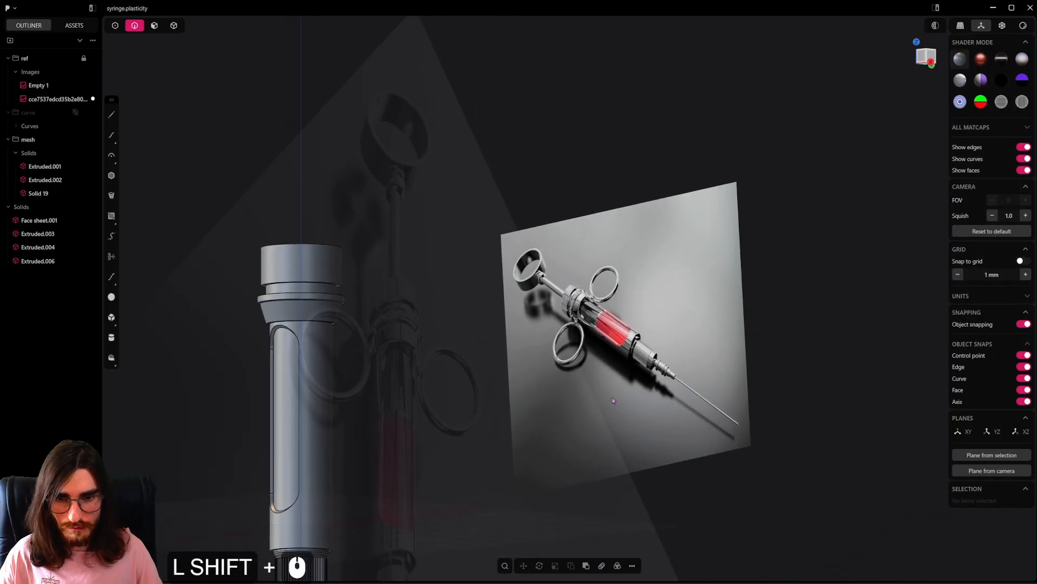
pyautogui.scroll(20, 648, 383)
pyautogui.scroll(3, 656, 380)
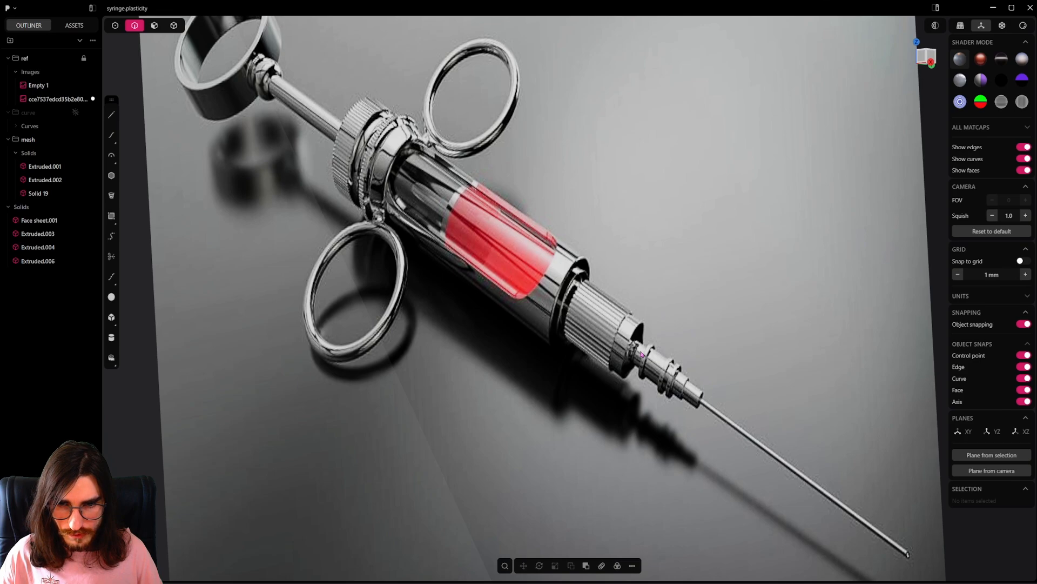
pyautogui.scroll(-10, 641, 351)
pyautogui.keyDown('shift'); pyautogui.moveTo(458, 450); pyautogui.dragTo(268, 463, button='middle'); pyautogui.keyUp('shift')
pyautogui.keyDown('shift'); pyautogui.scroll(13, 481, 363); pyautogui.keyUp('shift')
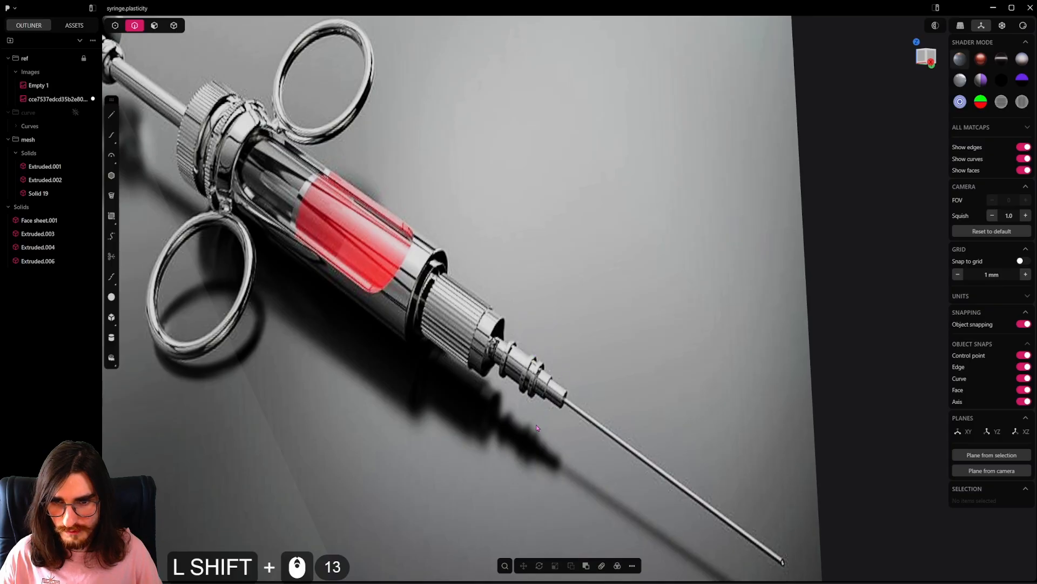
pyautogui.keyDown('shift'); pyautogui.scroll(-8, 536, 427); pyautogui.keyUp('shift')
# Step: Extrude the stub's bottom face downward about 1.2 mm as a new body
pyautogui.keyDown('shift'); pyautogui.moveTo(324, 496); pyautogui.dragTo(732, 51, button='middle'); pyautogui.keyUp('shift')
pyautogui.keyDown('shift'); pyautogui.scroll(2, 496, 215); pyautogui.keyUp('shift')
pyautogui.keyDown('alt'); pyautogui.moveTo(368, 433); pyautogui.dragTo(657, 406, button='middle'); pyautogui.keyUp('alt')
pyautogui.keyDown('alt'); pyautogui.moveTo(467, 453); pyautogui.dragTo(511, 400, button='middle'); pyautogui.keyUp('alt')
pyautogui.press('3')
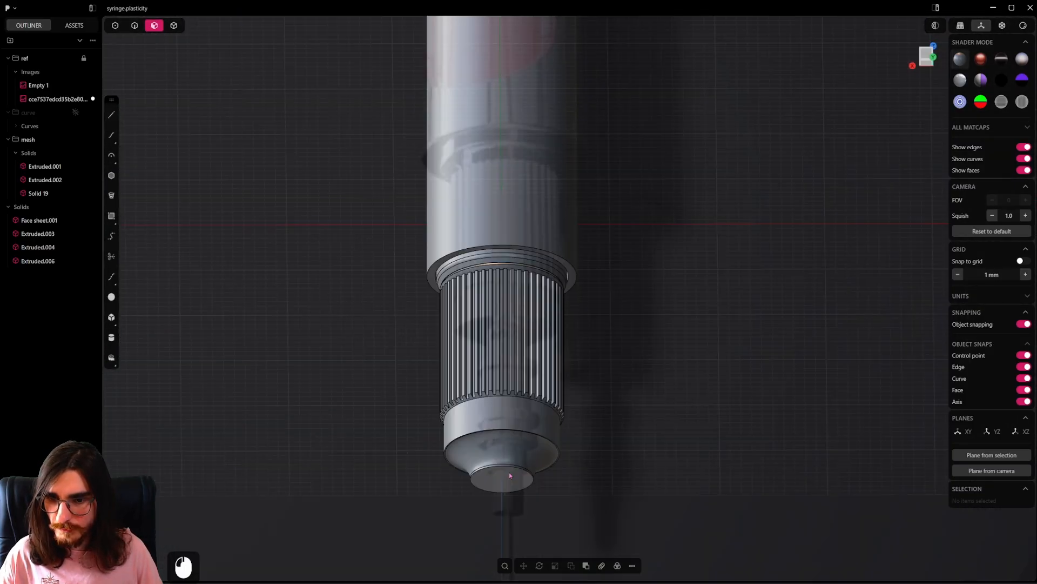
pyautogui.click(509, 473)
pyautogui.keyDown('shift'); pyautogui.moveTo(538, 484); pyautogui.dragTo(607, 289, button='middle'); pyautogui.keyUp('shift')
pyautogui.scroll(6, 605, 288)
pyautogui.keyDown('shift'); pyautogui.moveTo(599, 235); pyautogui.dragTo(606, 371, button='middle'); pyautogui.keyUp('shift')
pyautogui.press('e')
pyautogui.moveTo(573, 400); pyautogui.dragTo(576, 428)
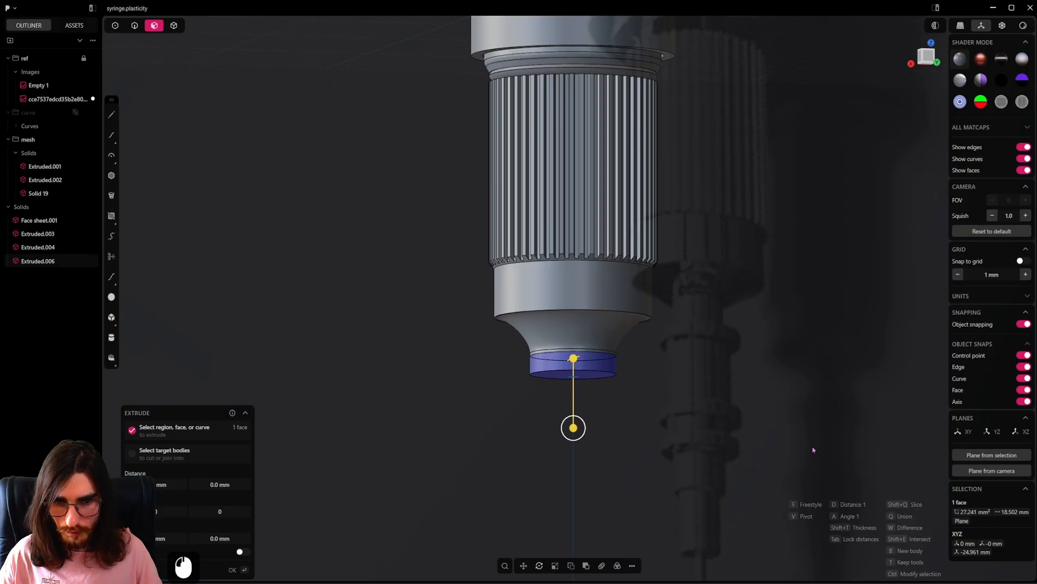
pyautogui.press('b')
pyautogui.click(606, 396)
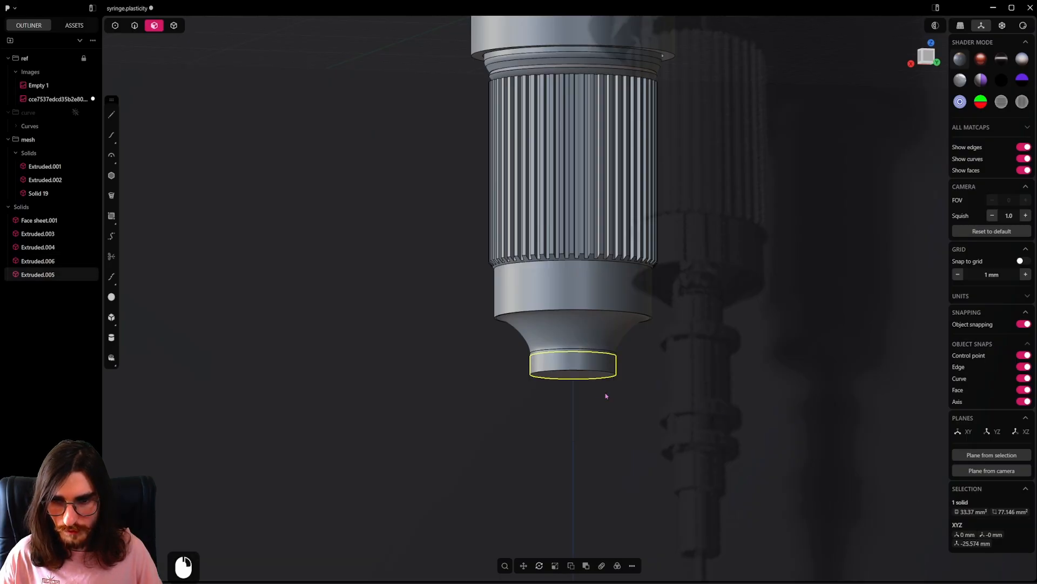
# Step: Push the new cylinder's side face inward to a radius of about 2.39 mm
pyautogui.click(583, 377)
pyautogui.click(609, 361)
pyautogui.moveTo(640, 357); pyautogui.dragTo(638, 358)
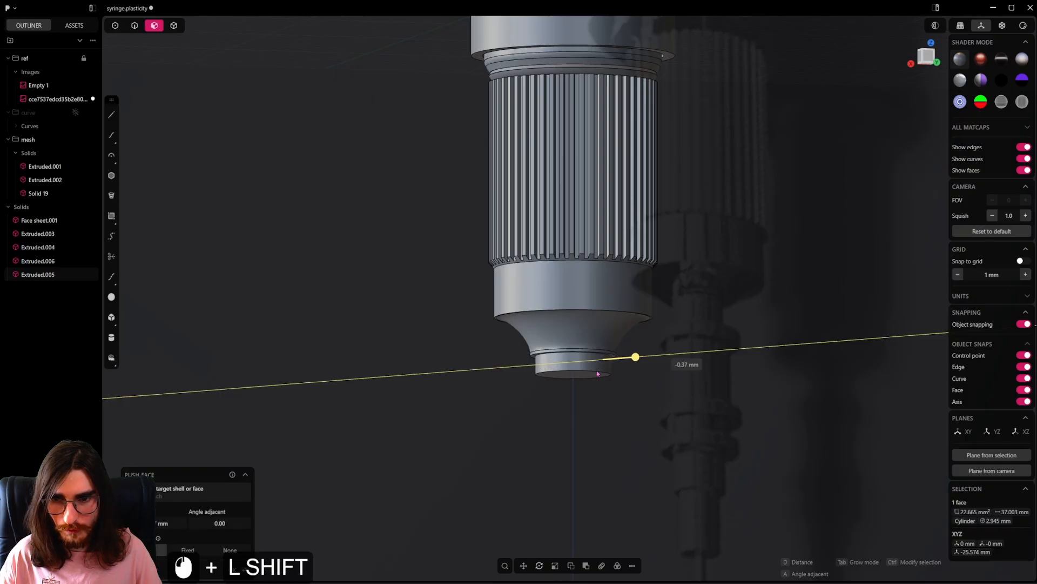
pyautogui.keyDown('shift'); pyautogui.moveTo(544, 379); pyautogui.dragTo(575, 378); pyautogui.keyUp('shift')
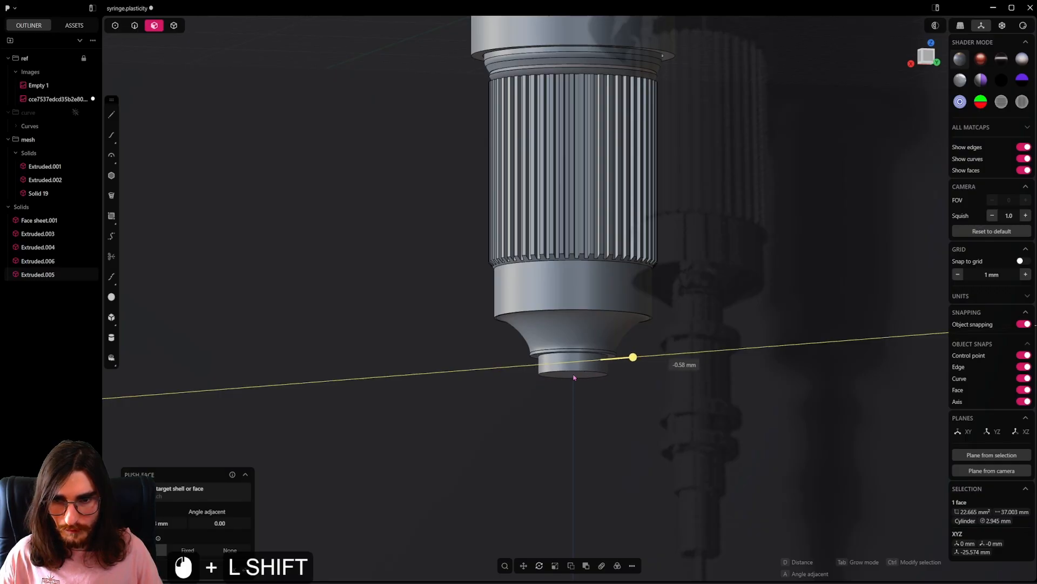
pyautogui.keyDown('alt'); pyautogui.keyDown('shift'); pyautogui.moveTo(574, 378); pyautogui.dragTo(719, 314, button='middle'); pyautogui.keyUp('shift'); pyautogui.keyUp('alt')
# Step: Push the narrow cylinder's bottom face downward about 14.8 mm to match the length of the needle hub in the reference
pyautogui.click(619, 435)
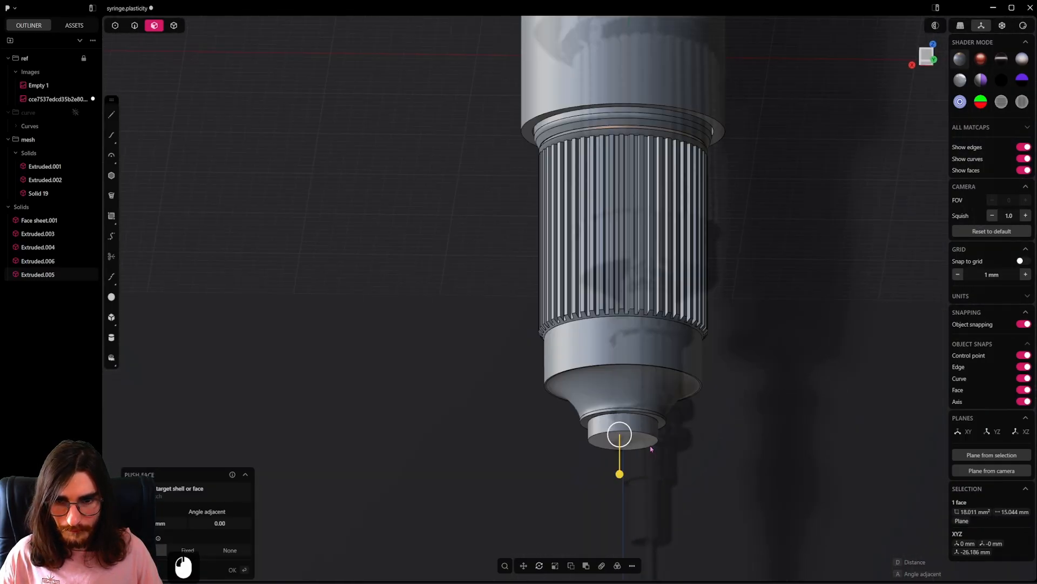
pyautogui.click(647, 443)
pyautogui.keyDown('alt'); pyautogui.moveTo(669, 451); pyautogui.dragTo(740, 438, button='middle'); pyautogui.keyUp('alt')
pyautogui.scroll(-2, 740, 438)
pyautogui.keyDown('shift'); pyautogui.moveTo(679, 406); pyautogui.dragTo(639, 349, button='middle'); pyautogui.keyUp('shift')
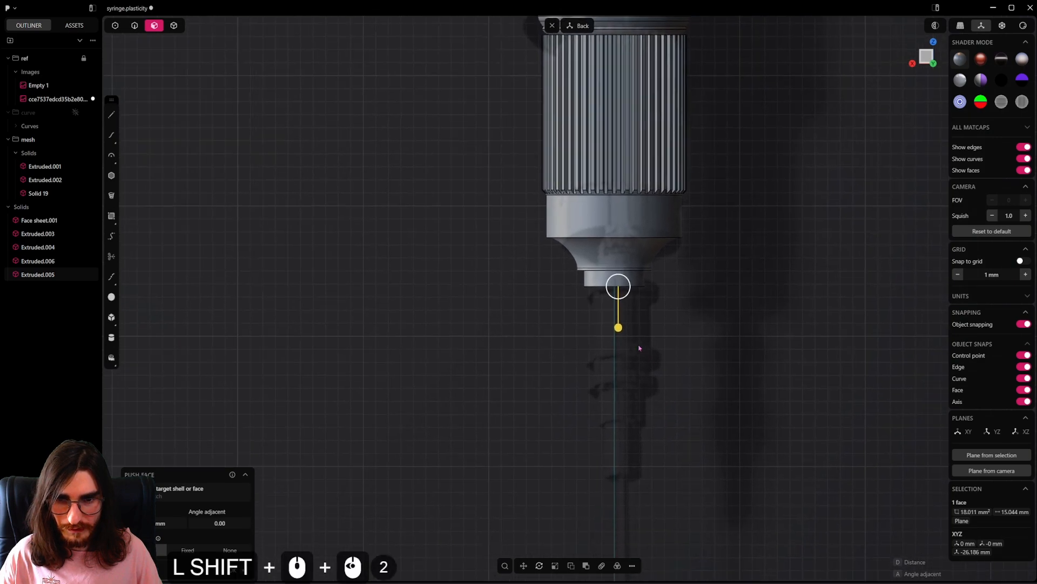
pyautogui.moveTo(618, 332); pyautogui.dragTo(618, 520)
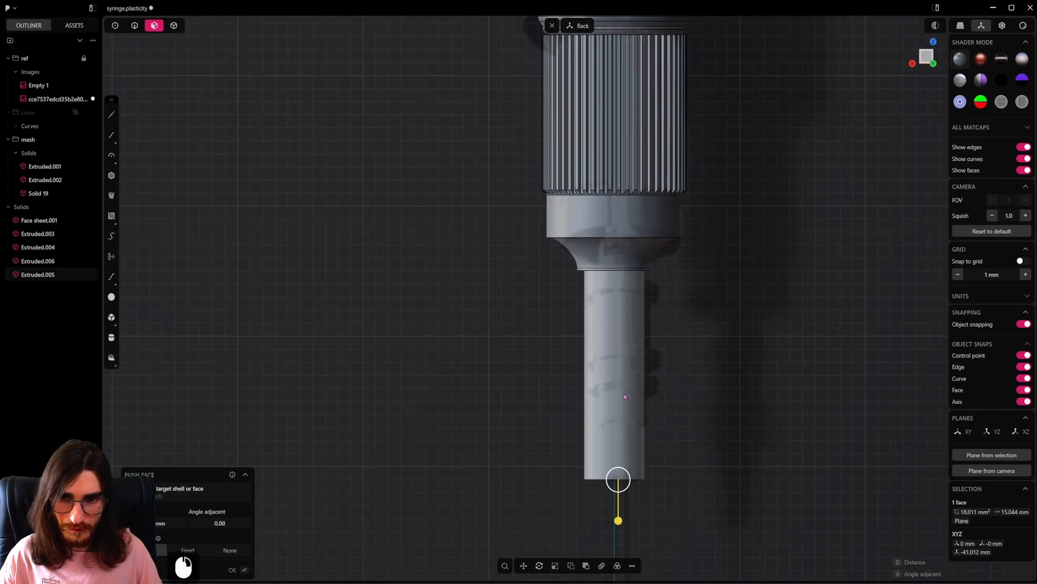
pyautogui.scroll(5, 630, 368)
pyautogui.hotkey('ctrl', 'r')
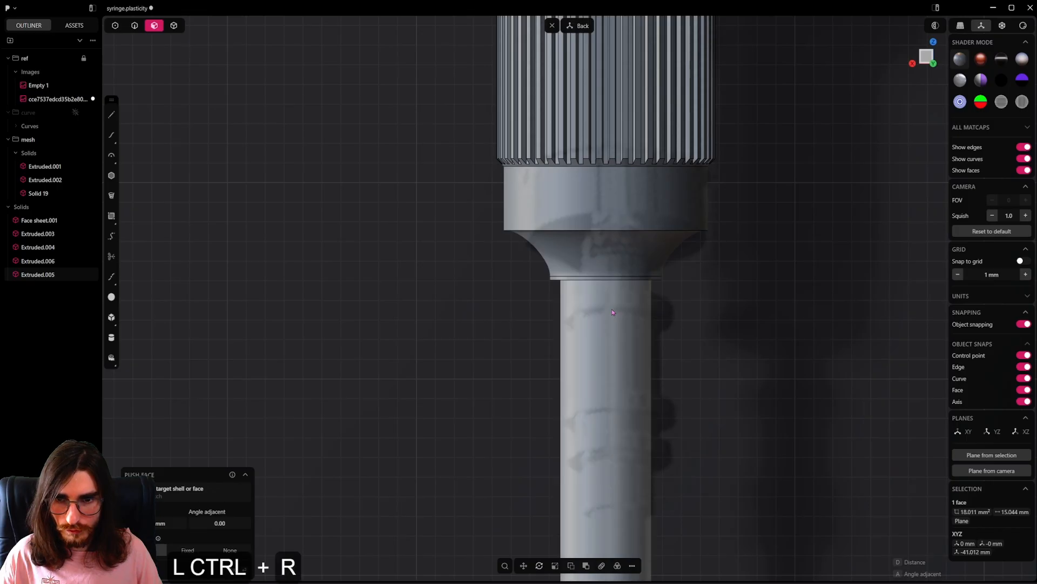
pyautogui.press('Tab')
pyautogui.press('Escape')
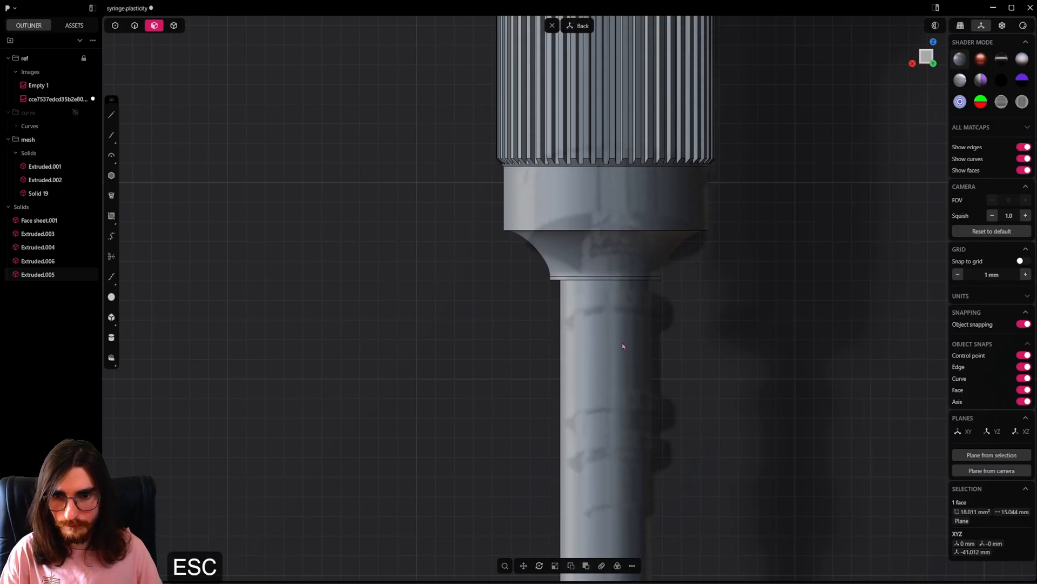
# Step: Add one horizontal isoparam cut around the narrow cylinder's side face, just below its upper end
pyautogui.click(621, 345)
pyautogui.hotkey('ctrl', 'r')
pyautogui.press('Tab')
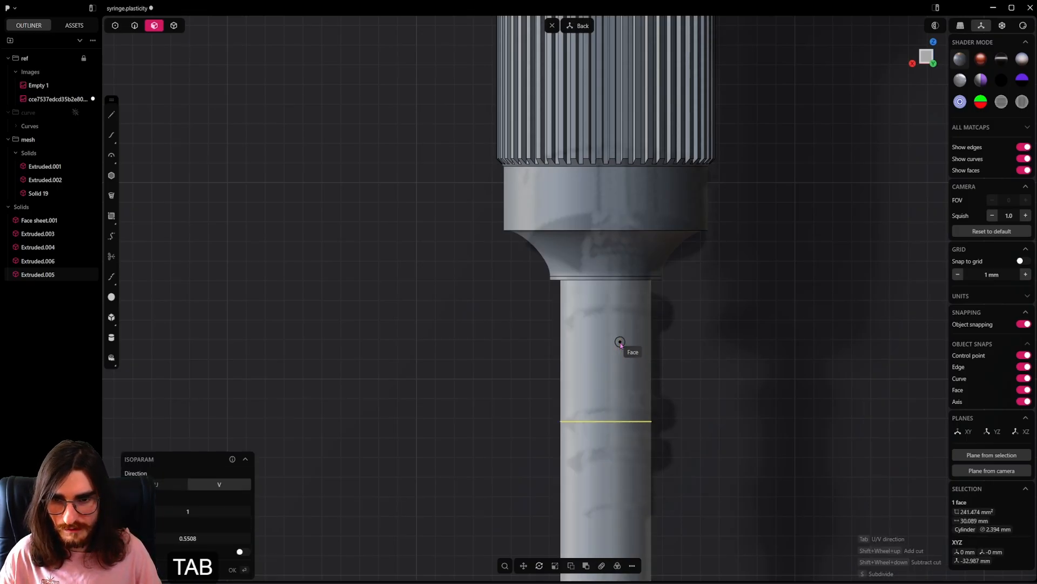
pyautogui.click(642, 303)
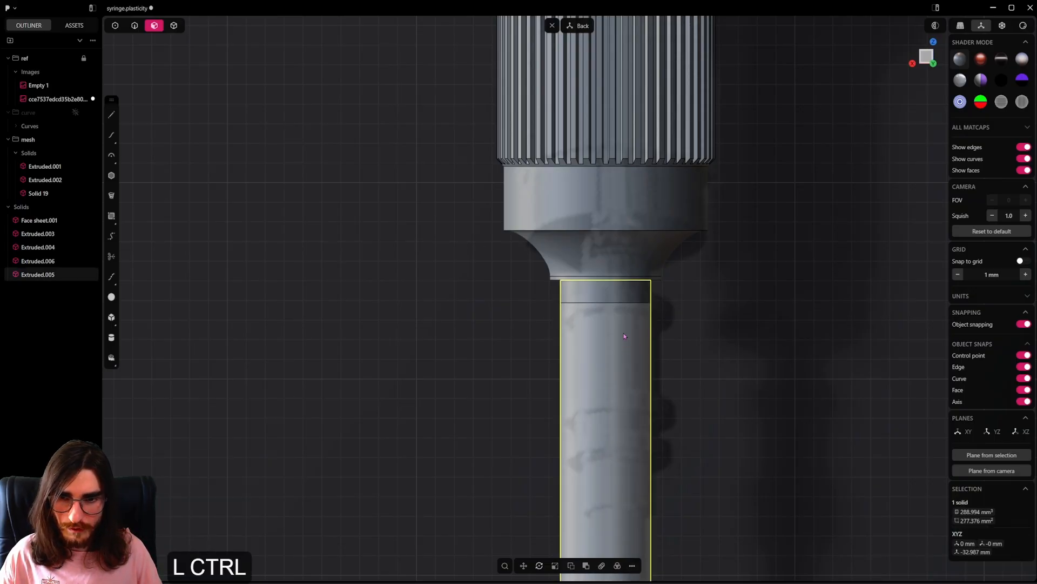
# Step: Add a second horizontal isoparam cut around the narrow cylinder, below the first, at the lower edge of the reference's upper collar
pyautogui.hotkey('ctrl', 'r')
pyautogui.press('Tab')
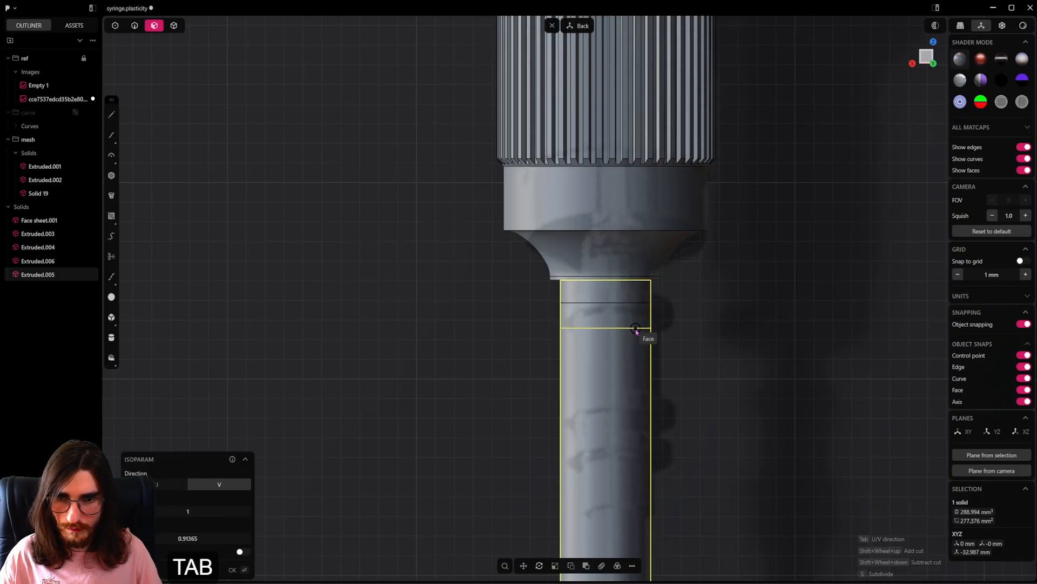
pyautogui.click(636, 329)
pyautogui.keyDown('shift'); pyautogui.moveTo(620, 394); pyautogui.dragTo(631, 315, button='middle'); pyautogui.keyUp('shift')
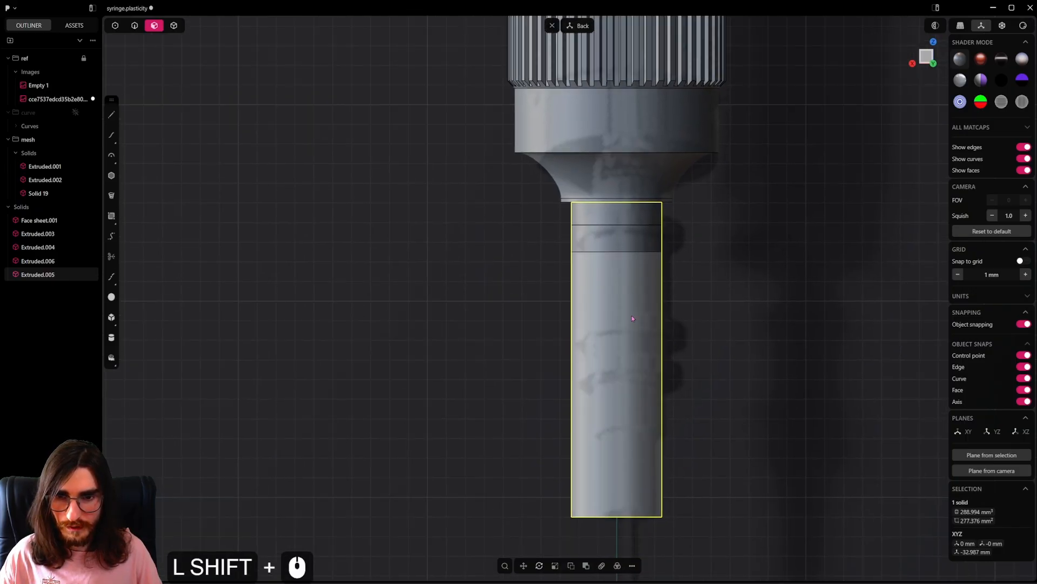
# Step: Add two horizontal isoparam cuts around the cylinder to bound the middle collar shown in the reference
pyautogui.hotkey('ctrl', 'r')
pyautogui.press('Tab')
pyautogui.click(642, 320)
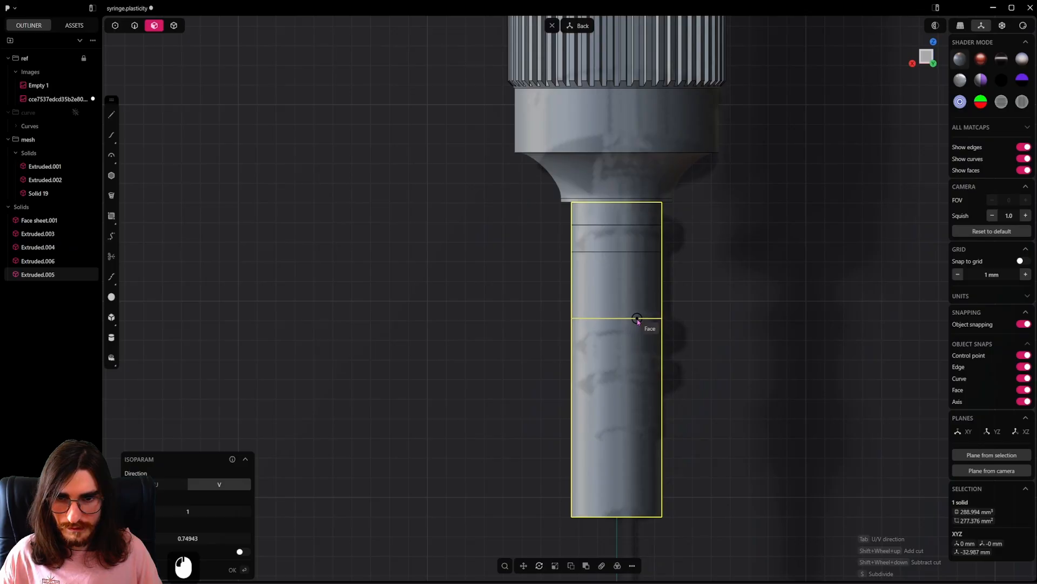
pyautogui.hotkey('ctrl', 'r')
pyautogui.press('Tab')
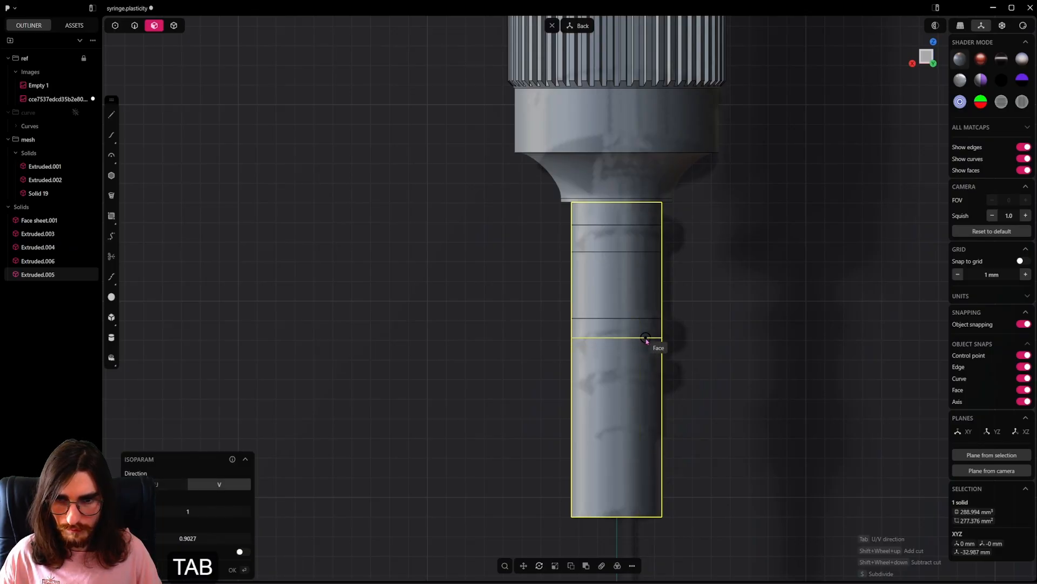
pyautogui.click(647, 342)
# Step: Add two more horizontal isoparam cuts just below the middle band to bound the reference's third collar
pyautogui.hotkey('ctrl', 'r')
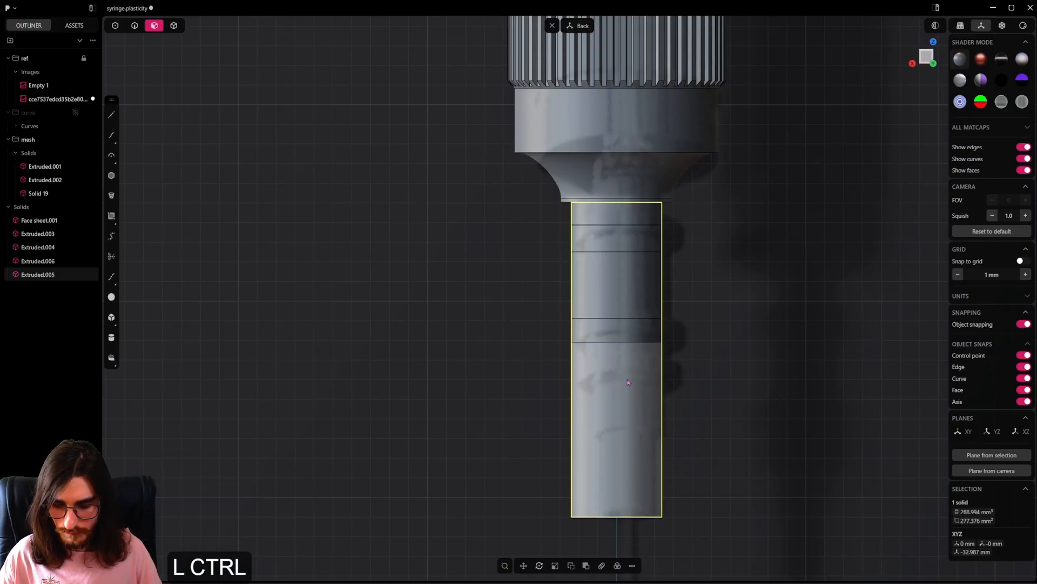
pyautogui.press('Tab')
pyautogui.click(640, 360)
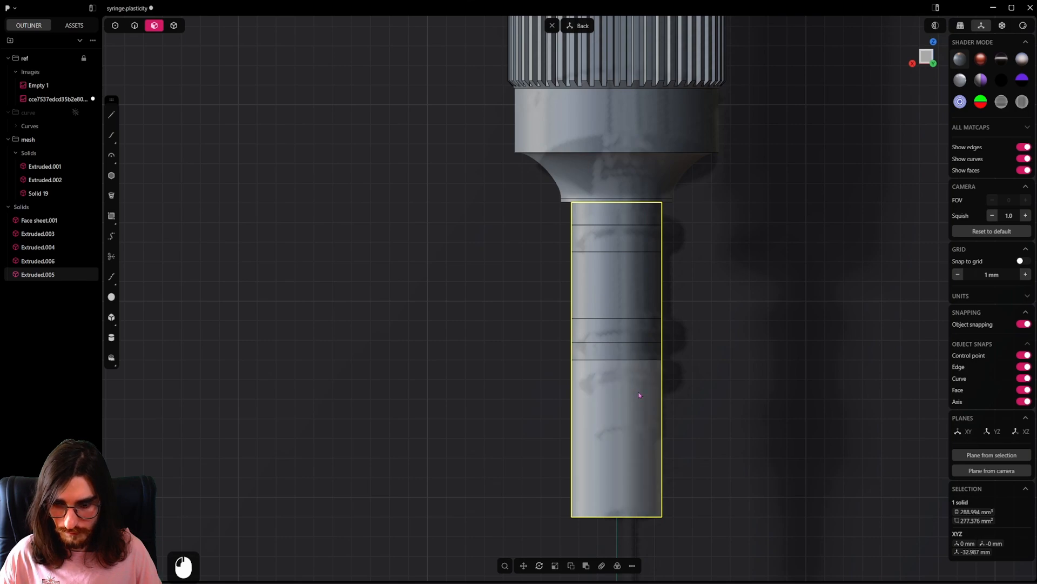
pyautogui.hotkey('ctrl', 'r')
pyautogui.press('Tab')
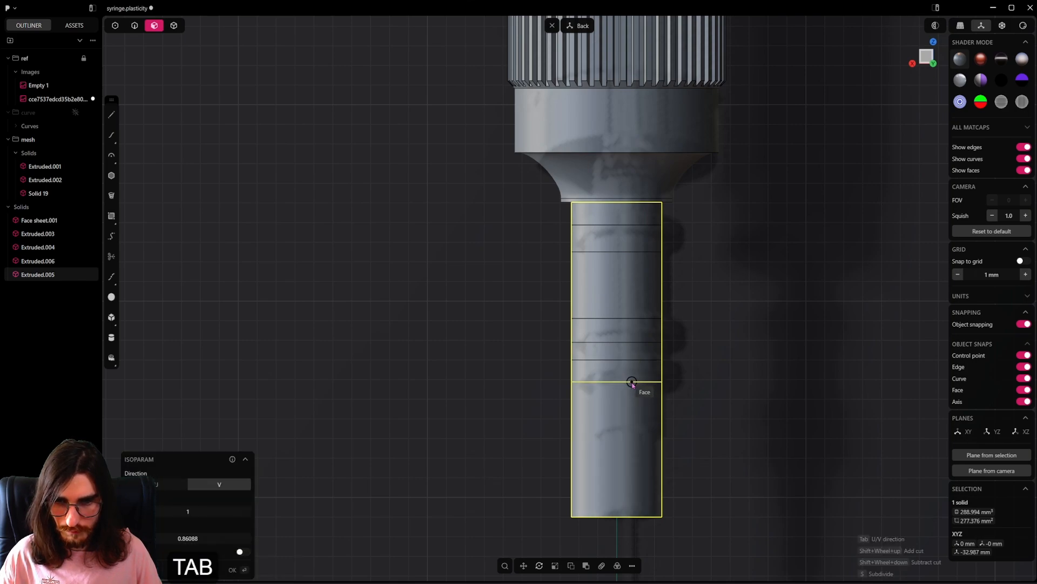
pyautogui.click(631, 383)
# Step: Add two horizontal isoparam cuts below the third collar band to mark off the thin lower band and the tip
pyautogui.hotkey('ctrl', 'r')
pyautogui.press('Tab')
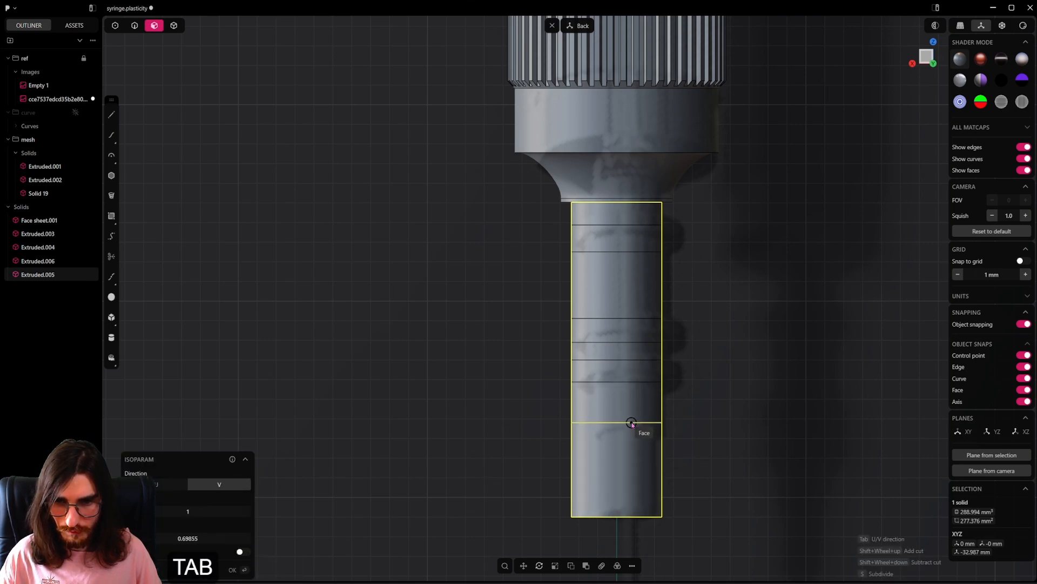
pyautogui.click(632, 421)
pyautogui.hotkey('ctrl', 'r')
pyautogui.press('Tab')
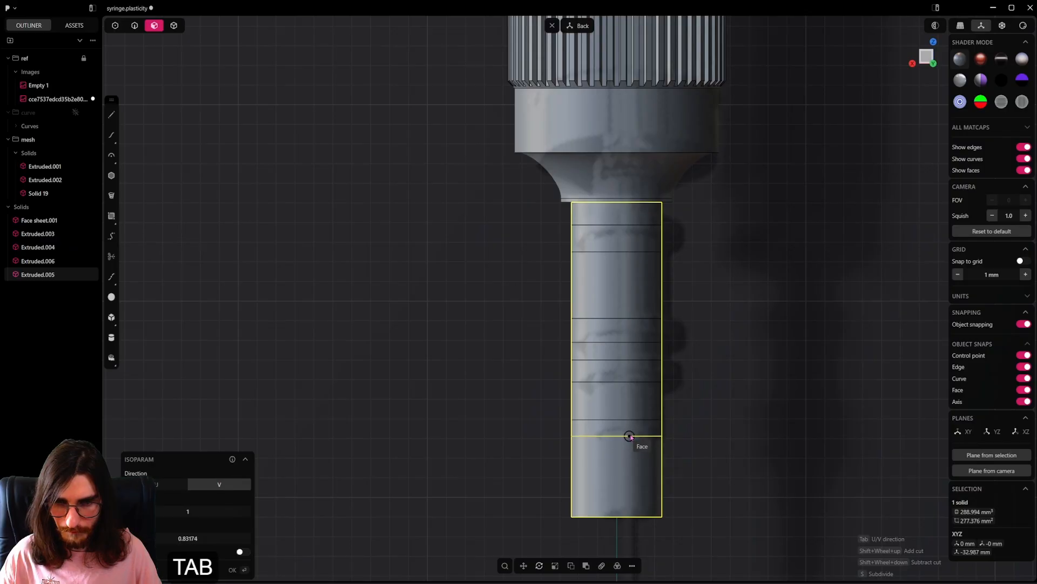
pyautogui.click(632, 436)
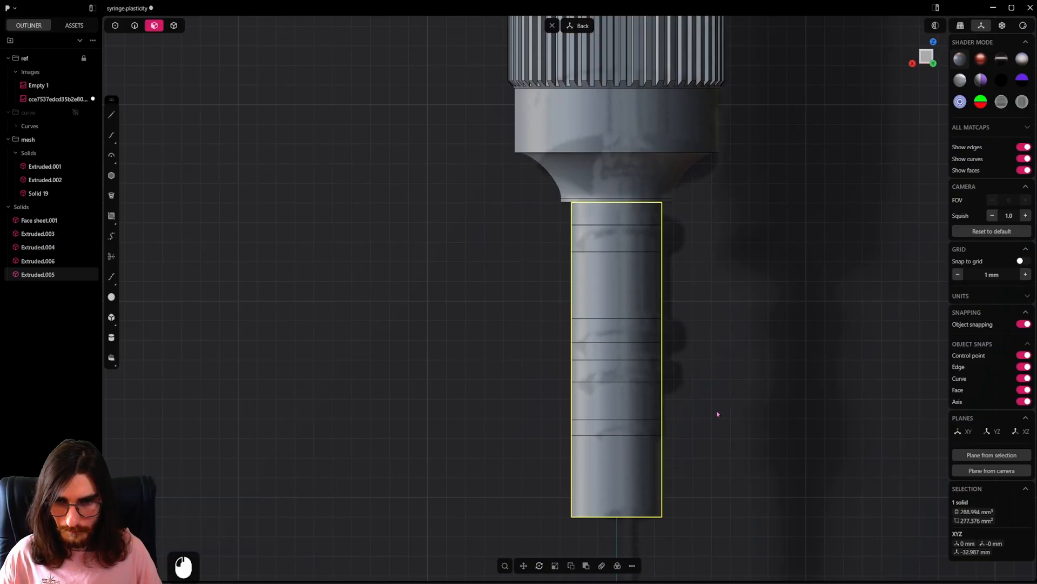
# Step: Push the upper band's side face outward to a radius of about 3.28 mm to form the first collar
pyautogui.doubleClick(617, 232)
pyautogui.moveTo(615, 301); pyautogui.dragTo(634, 326, button='middle')
pyautogui.keyDown('shift'); pyautogui.moveTo(595, 261); pyautogui.dragTo(685, 375, button='middle'); pyautogui.keyUp('shift')
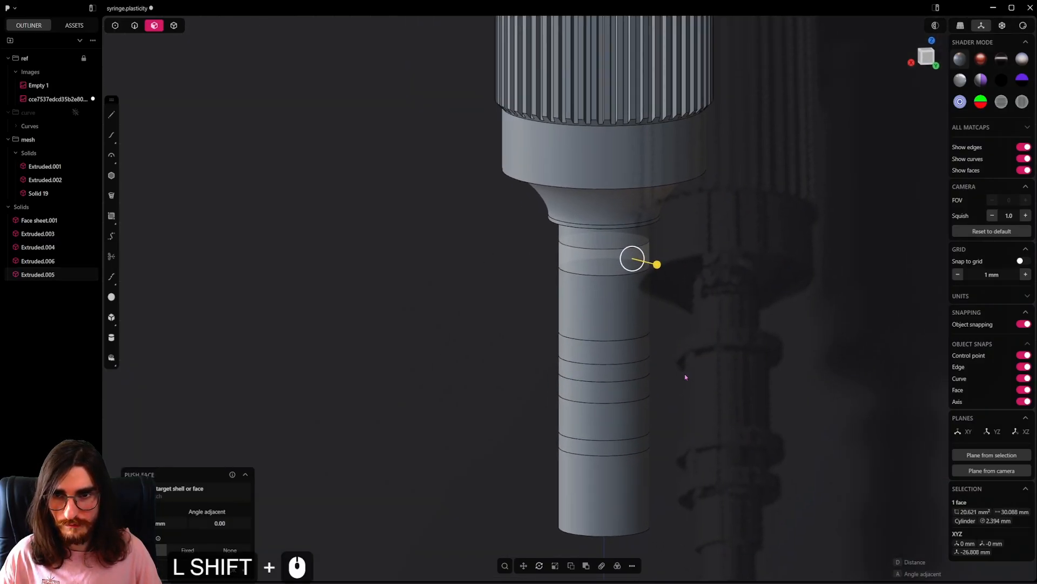
pyautogui.moveTo(660, 271); pyautogui.dragTo(761, 305)
pyautogui.keyDown('alt'); pyautogui.middleClick(652, 327); pyautogui.keyUp('alt')
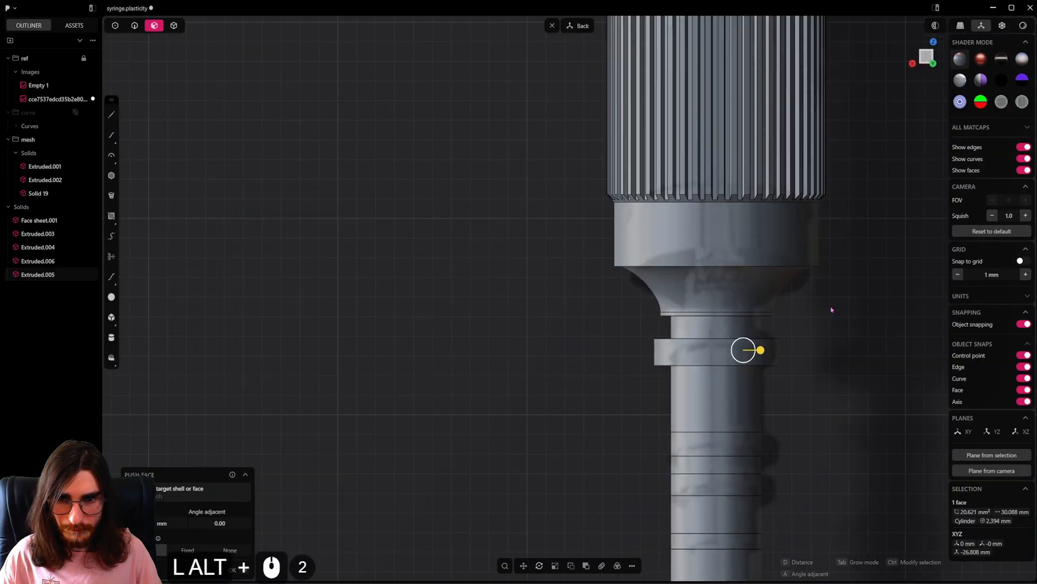
# Step: Push the middle collar band outward, and push the third collar band outward to a radius of about 2.64 mm
pyautogui.moveTo(831, 310); pyautogui.dragTo(612, 309, button='middle')
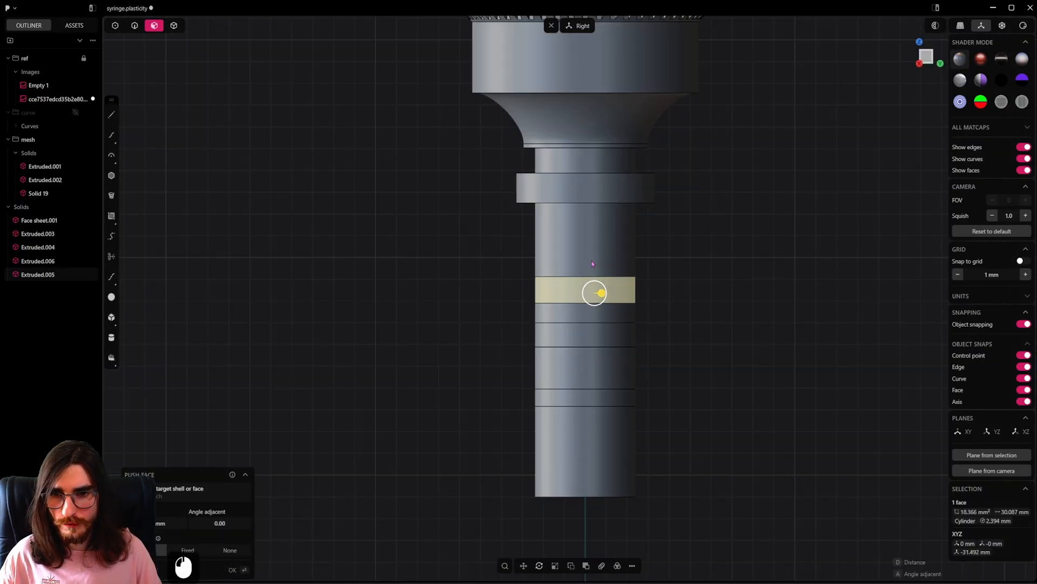
pyautogui.moveTo(601, 295)
pyautogui.mouseDown()
pyautogui.moveTo(615, 301)
pyautogui.moveTo(607, 296)
pyautogui.mouseUp()
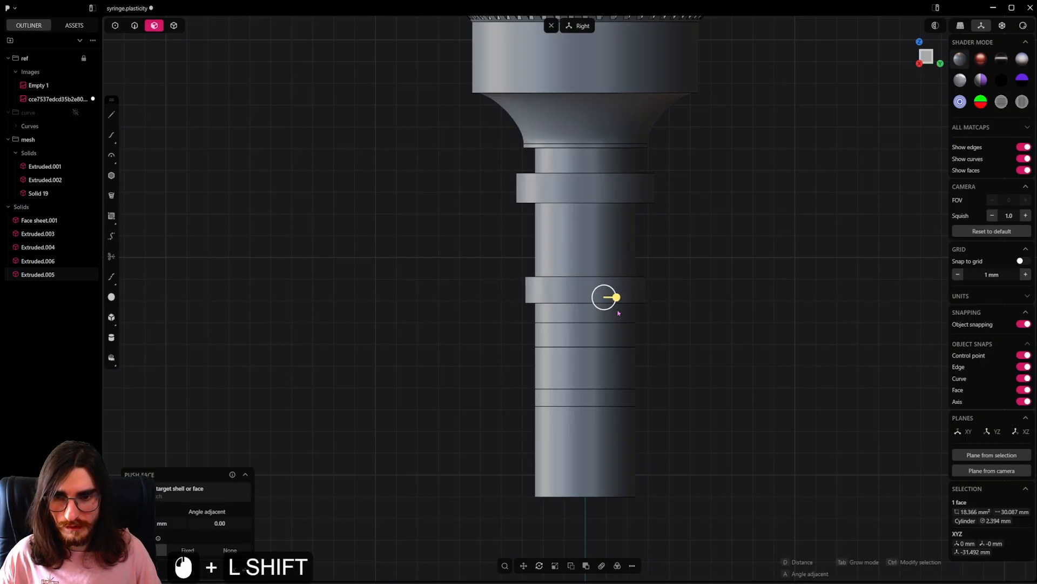
pyautogui.keyDown('shift'); pyautogui.moveTo(594, 339); pyautogui.dragTo(609, 352); pyautogui.keyUp('shift')
pyautogui.click(608, 341)
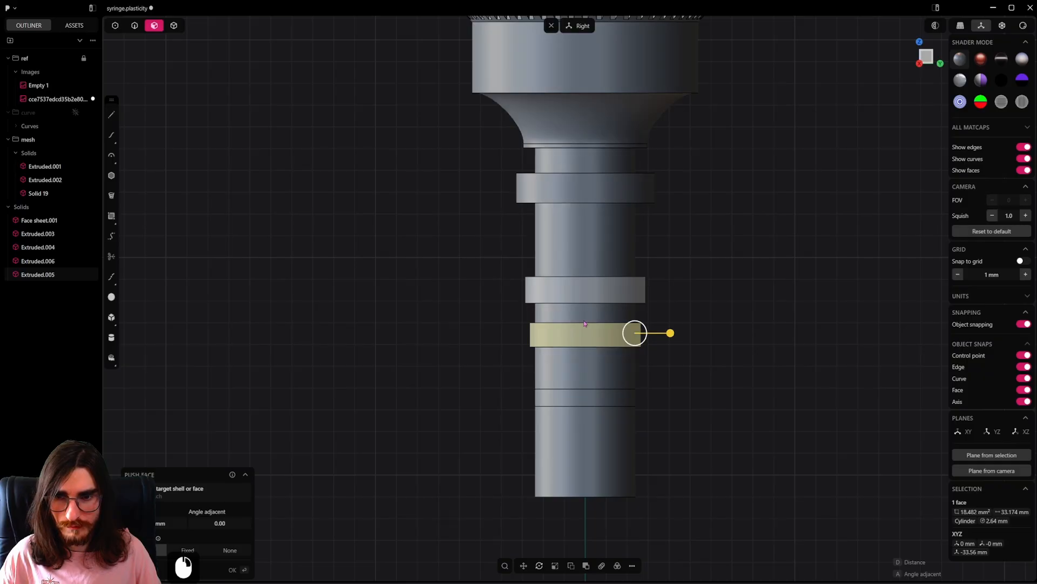
pyautogui.press('Escape')
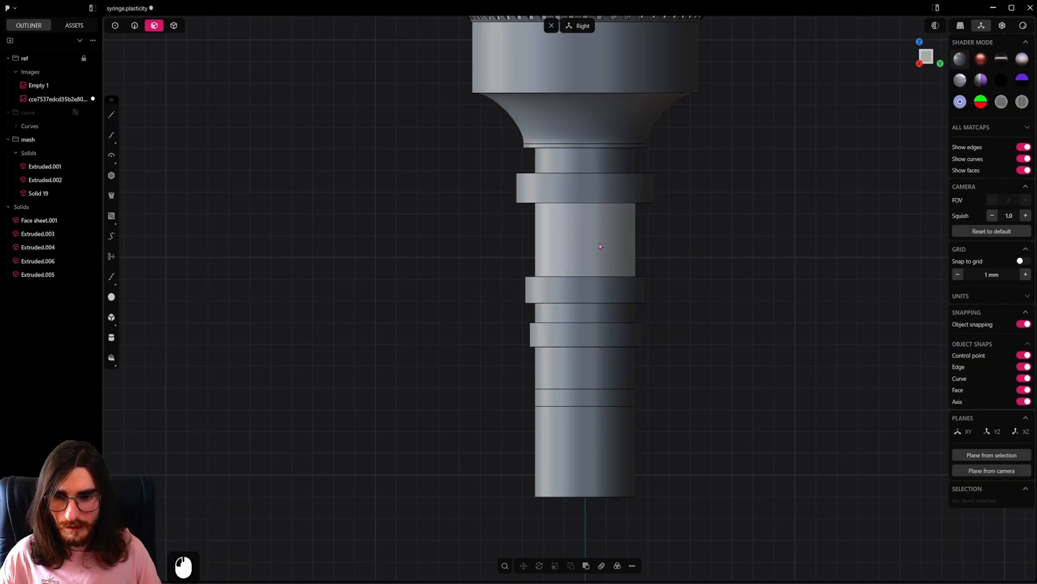
# Step: Push the three side faces between and below the collars and the thin lower band outward together by about 0.2 mm
pyautogui.click(600, 246)
pyautogui.keyDown('shift'); pyautogui.click(601, 320); pyautogui.keyUp('shift')
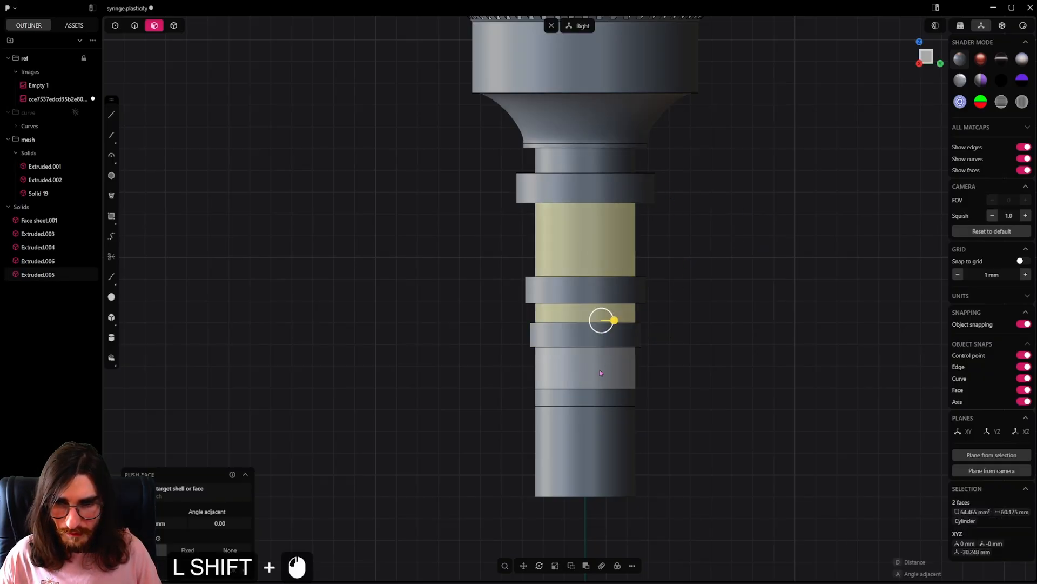
pyautogui.keyDown('shift'); pyautogui.click(600, 372); pyautogui.keyUp('shift')
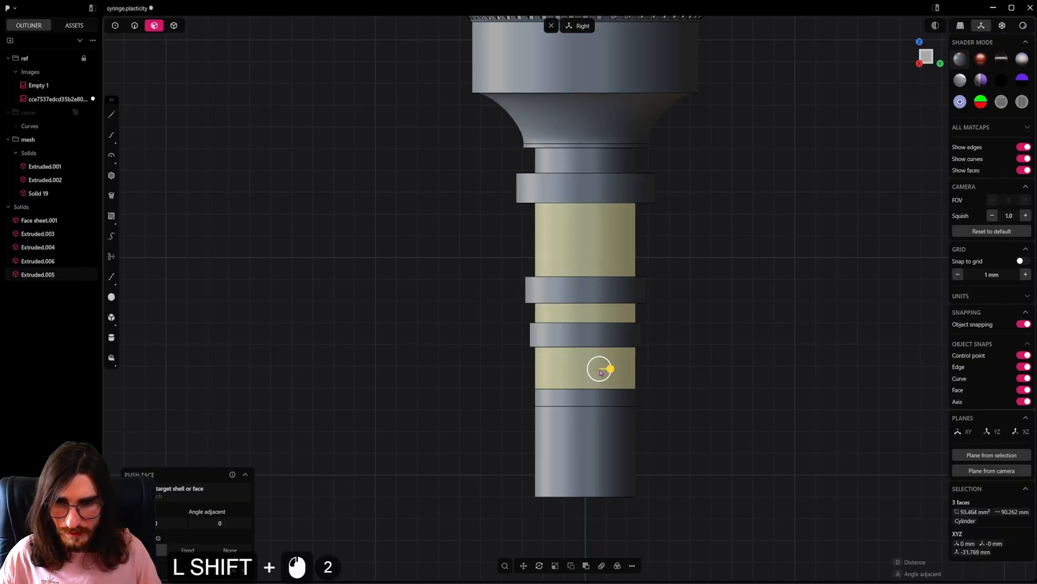
pyautogui.keyDown('shift'); pyautogui.click(613, 398); pyautogui.keyUp('shift')
pyautogui.keyDown('shift'); pyautogui.click(628, 394); pyautogui.keyUp('shift')
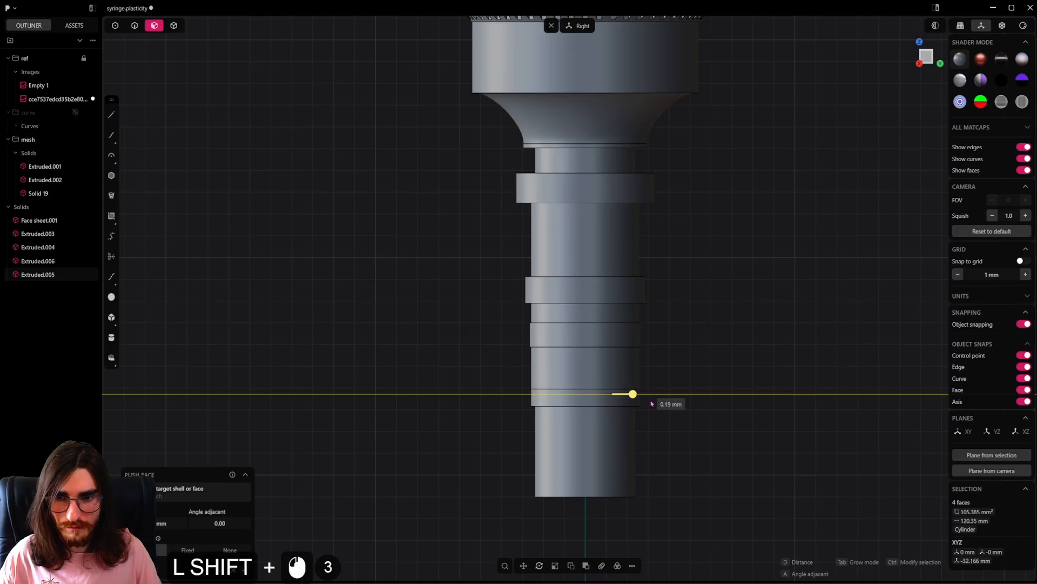
pyautogui.click(653, 404)
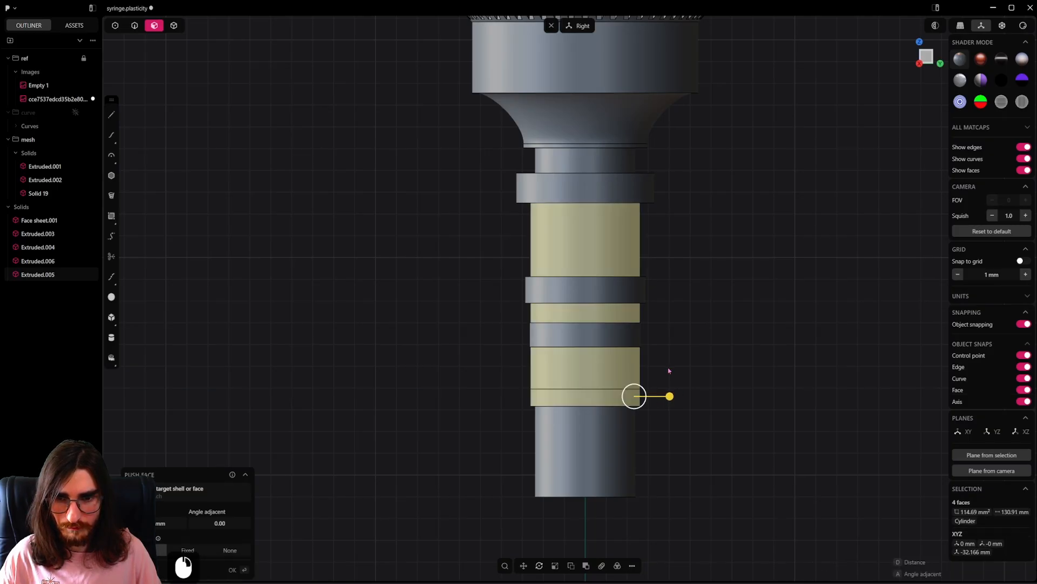
# Step: Push the middle and third collars' side faces slightly farther outward together
pyautogui.click(636, 332)
pyautogui.click(621, 337)
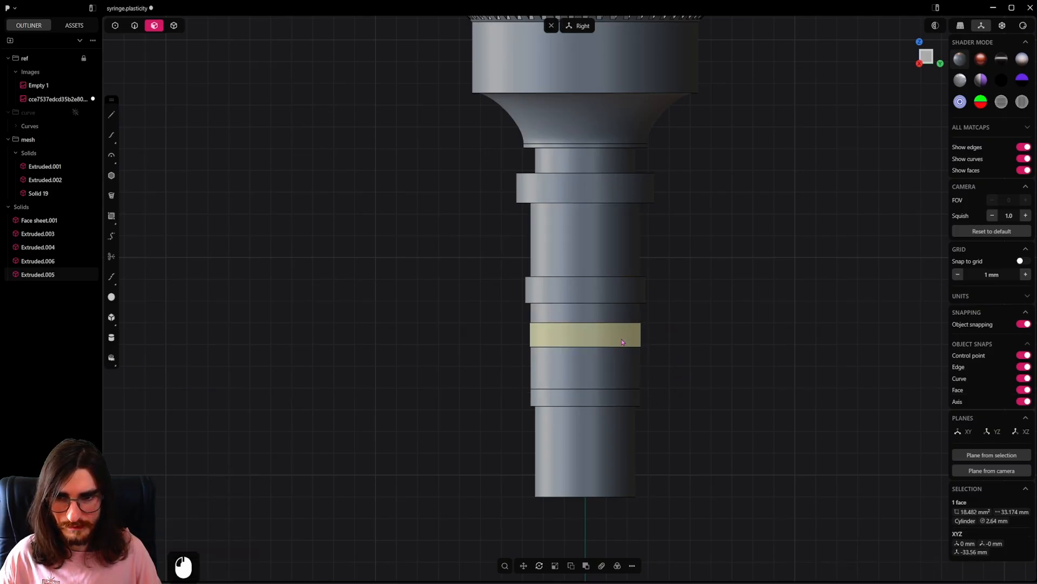
pyautogui.keyDown('shift'); pyautogui.click(630, 296); pyautogui.keyUp('shift')
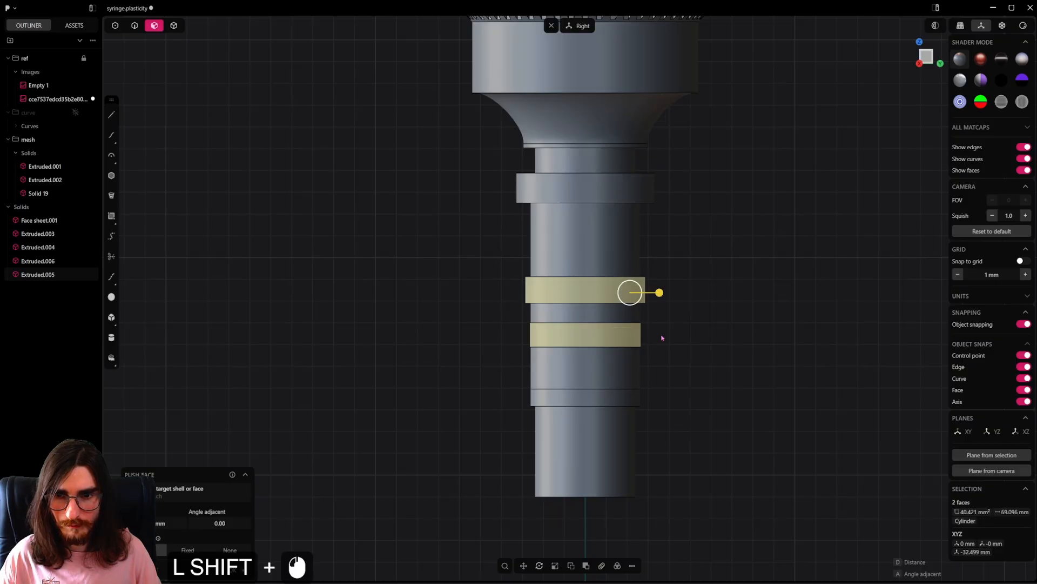
pyautogui.keyDown('shift'); pyautogui.moveTo(658, 292); pyautogui.dragTo(724, 302); pyautogui.keyUp('shift')
pyautogui.rightClick(699, 326)
pyautogui.click(647, 294)
pyautogui.rightClick(706, 309)
# Step: Push the upper collar's side face slightly farther outward
pyautogui.click(655, 194)
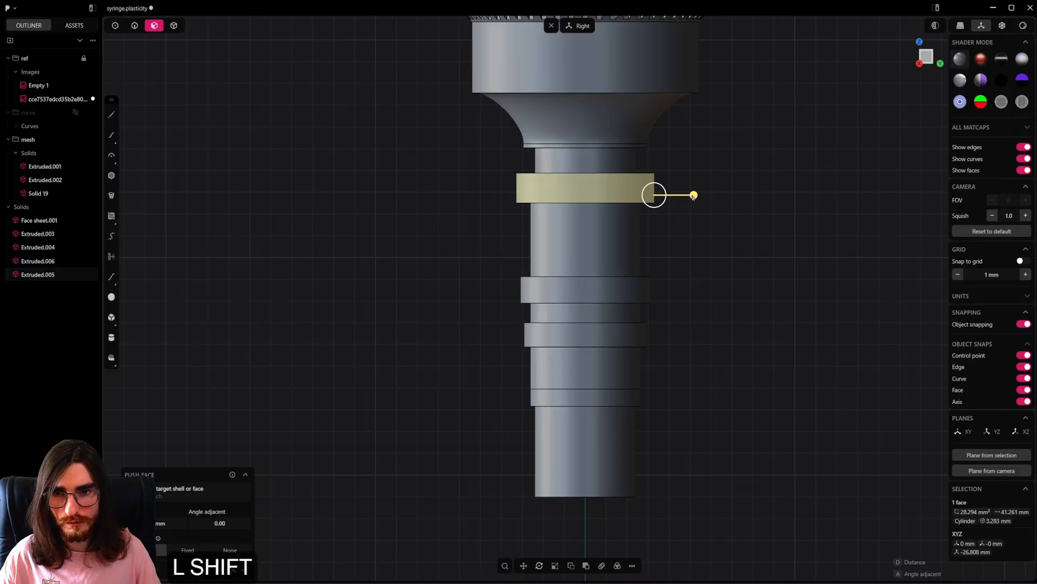
pyautogui.keyDown('shift'); pyautogui.moveTo(692, 194); pyautogui.dragTo(704, 199); pyautogui.keyUp('shift')
pyautogui.keyDown('shift'); pyautogui.moveTo(705, 198); pyautogui.dragTo(705, 198); pyautogui.keyUp('shift')
# Step: Push the lowest section's side face inward to a radius of about 1.51 mm to form a narrow tip
pyautogui.click(625, 431)
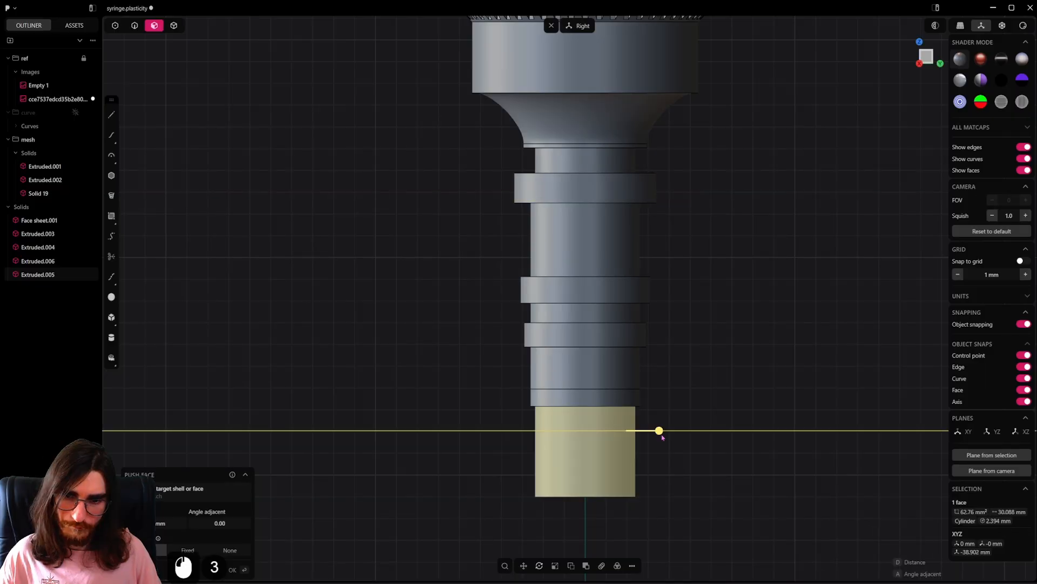
pyautogui.moveTo(661, 433); pyautogui.dragTo(651, 433)
pyautogui.scroll(-7, 635, 379)
pyautogui.keyDown('alt'); pyautogui.moveTo(637, 366); pyautogui.dragTo(513, 376, button='middle'); pyautogui.keyUp('alt')
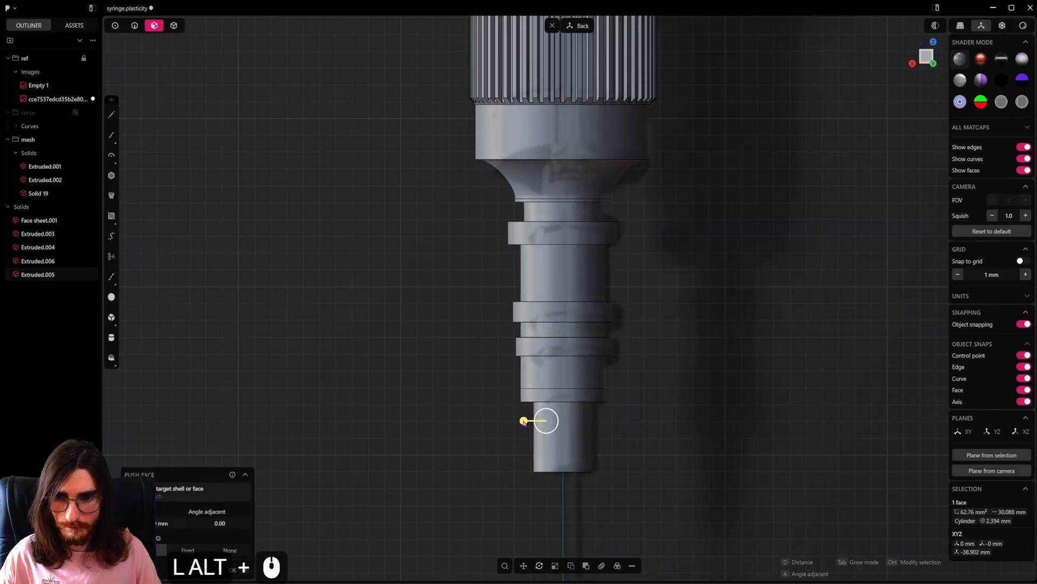
pyautogui.keyDown('shift'); pyautogui.moveTo(524, 421); pyautogui.dragTo(527, 421); pyautogui.keyUp('shift')
pyautogui.scroll(-7, 651, 404)
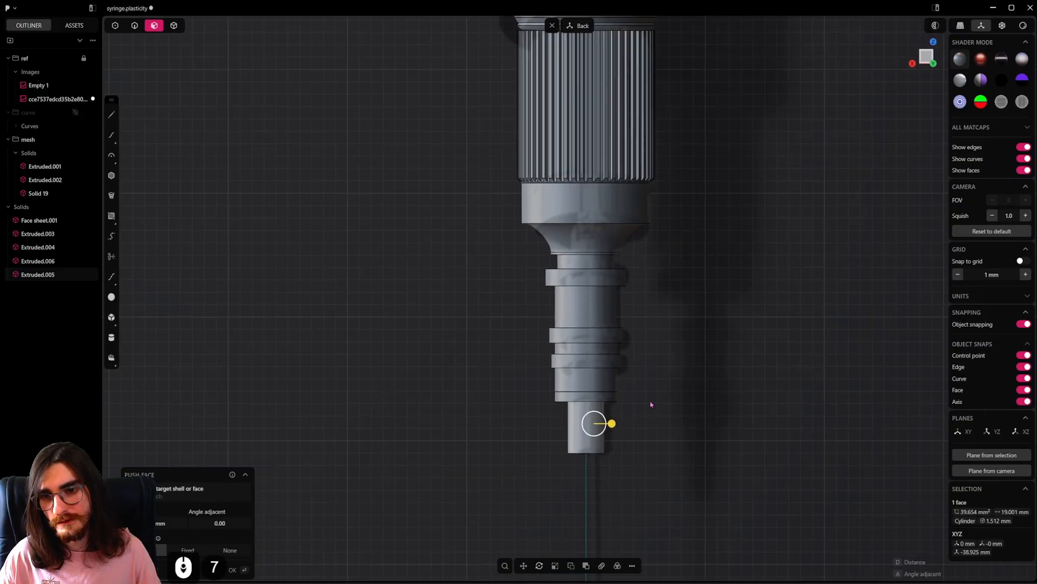
# Step: Push the four side faces between and below the collars slightly inward together to match the reference
pyautogui.scroll(9, 609, 401)
pyautogui.keyDown('shift'); pyautogui.click(608, 398); pyautogui.keyUp('shift')
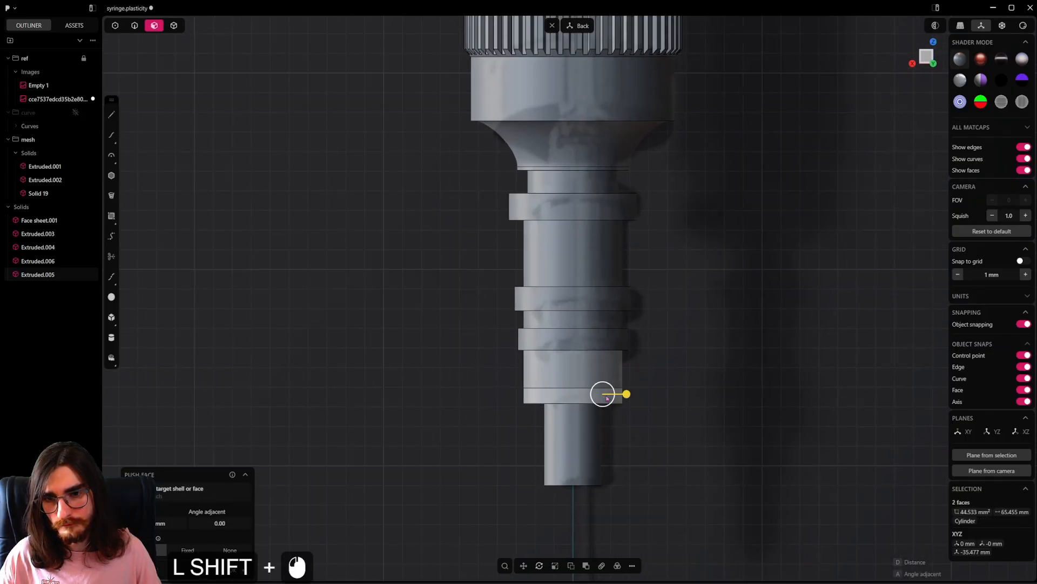
pyautogui.keyDown('shift'); pyautogui.click(608, 398); pyautogui.keyUp('shift')
pyautogui.keyDown('shift'); pyautogui.click(621, 274); pyautogui.keyUp('shift')
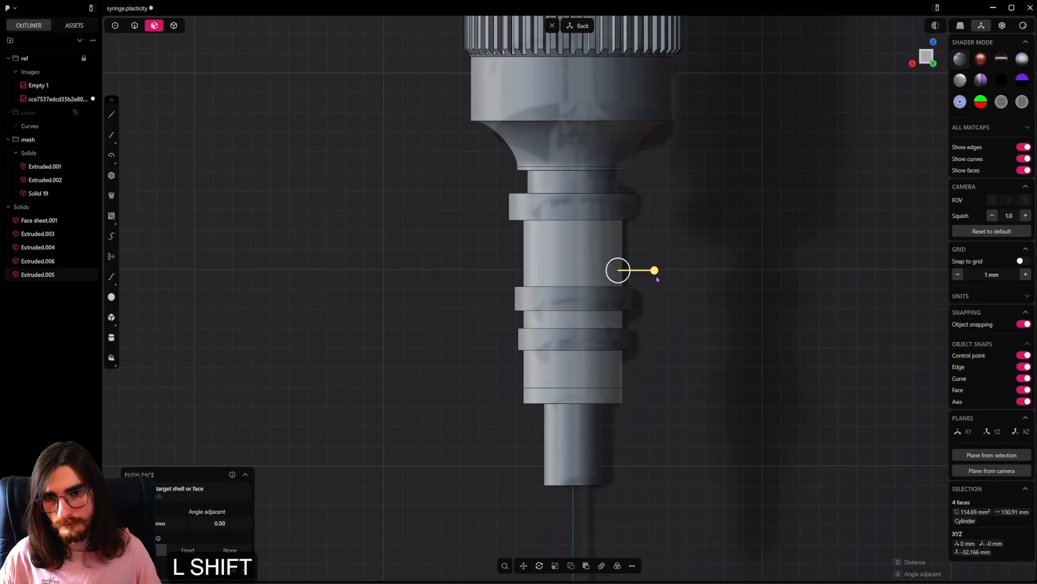
pyautogui.keyDown('shift'); pyautogui.moveTo(654, 271); pyautogui.dragTo(633, 278); pyautogui.keyUp('shift')
# Step: Push the narrow tip's side face outward to a radius of about 1.77 mm
pyautogui.click(592, 247)
pyautogui.click(607, 187)
pyautogui.click(589, 438)
pyautogui.scroll(-7, 629, 399)
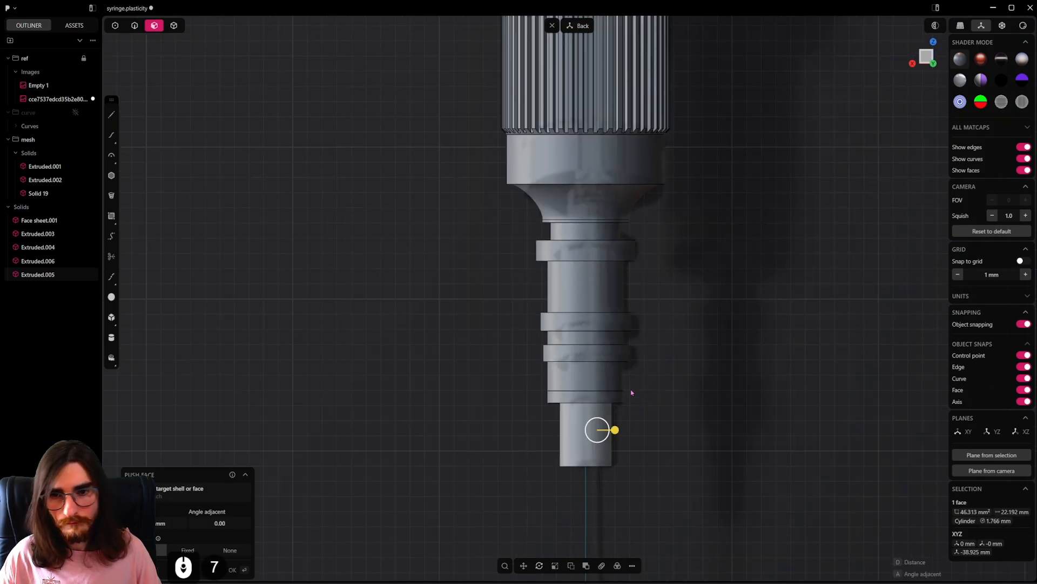
pyautogui.click(631, 390)
# Step: Move the whole needle hub solid about 1.31 mm down along the Z axis, away from the flared grip end
pyautogui.scroll(-8, 633, 380)
pyautogui.moveTo(604, 356); pyautogui.dragTo(648, 357, button='middle')
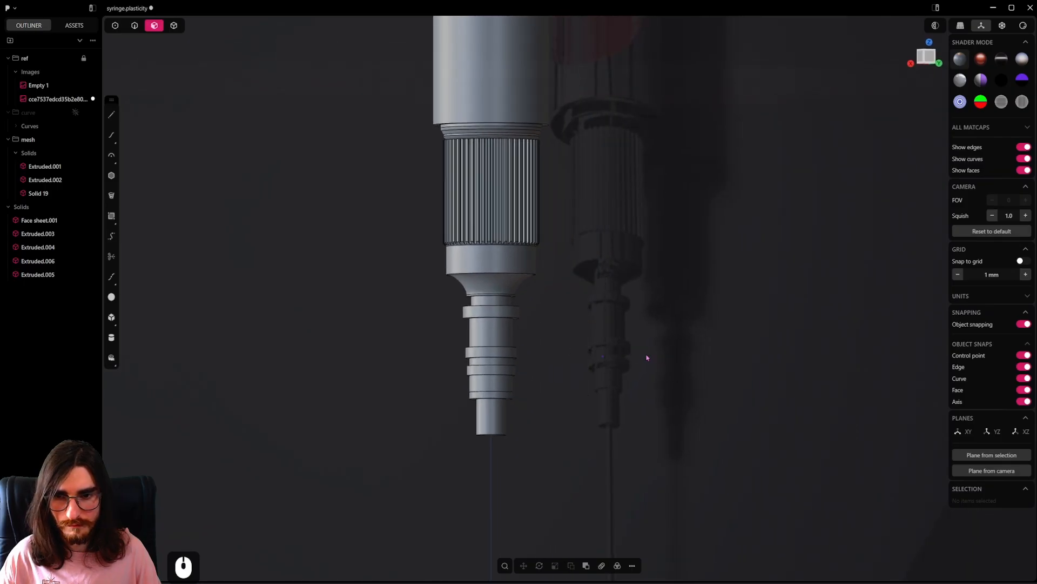
pyautogui.keyDown('shift'); pyautogui.moveTo(576, 360); pyautogui.dragTo(619, 361, button='middle'); pyautogui.keyUp('shift')
pyautogui.scroll(5, 675, 292)
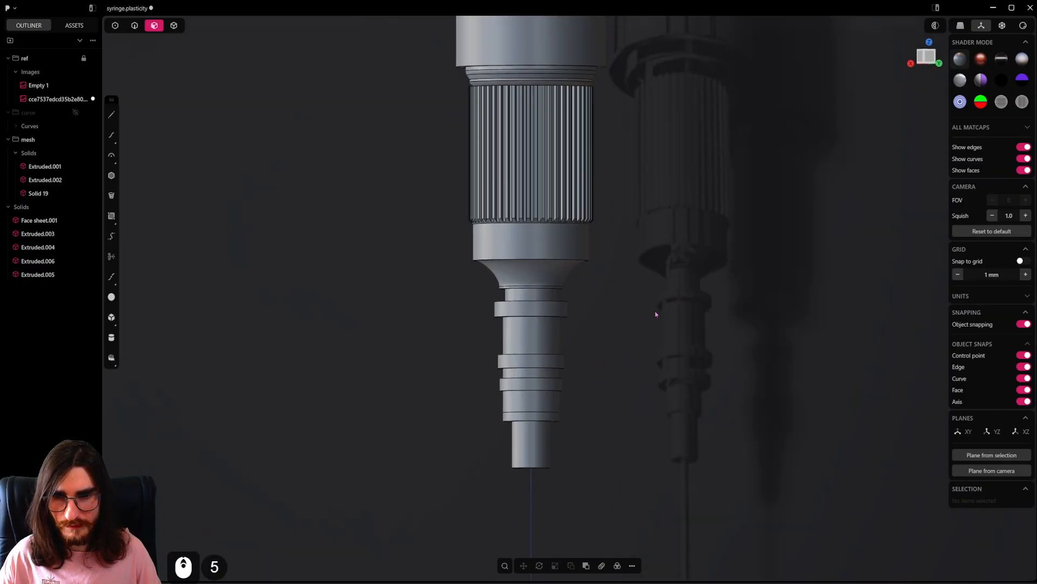
pyautogui.click(174, 25)
pyautogui.click(543, 373)
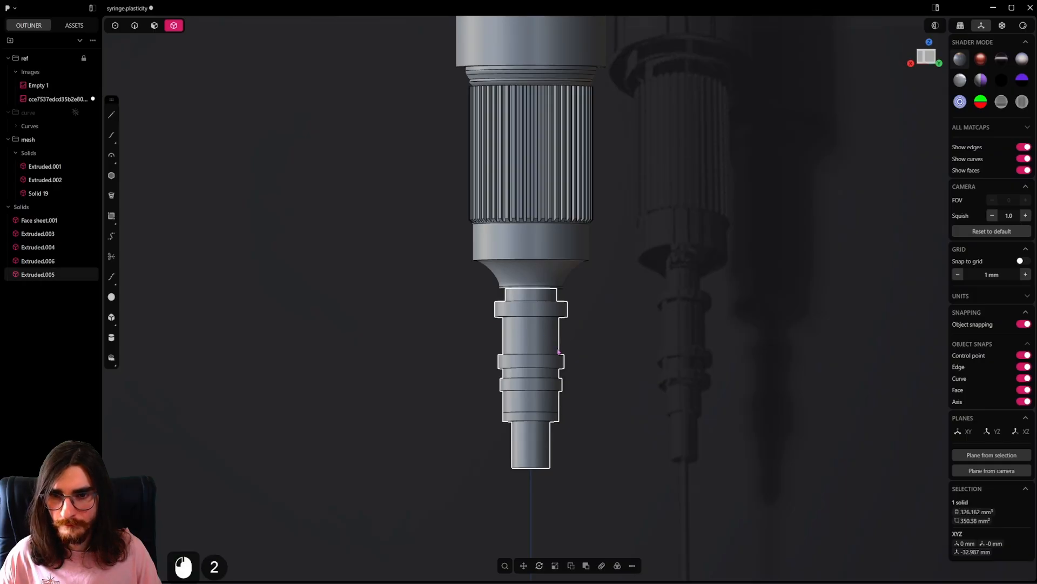
pyautogui.press('g')
pyautogui.press('z')
pyautogui.keyDown('shift'); pyautogui.click(553, 475); pyautogui.keyUp('shift')
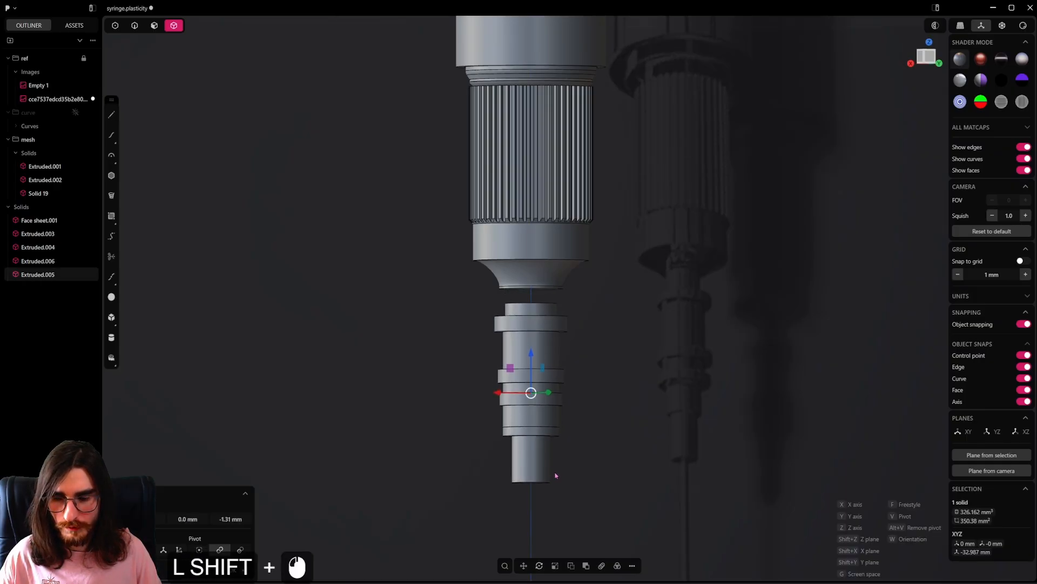
# Step: Push the needle hub's upper end face about 1.53 mm up to meet the flared grip end
pyautogui.scroll(5, 556, 324)
pyautogui.moveTo(552, 312); pyautogui.dragTo(560, 283, button='middle')
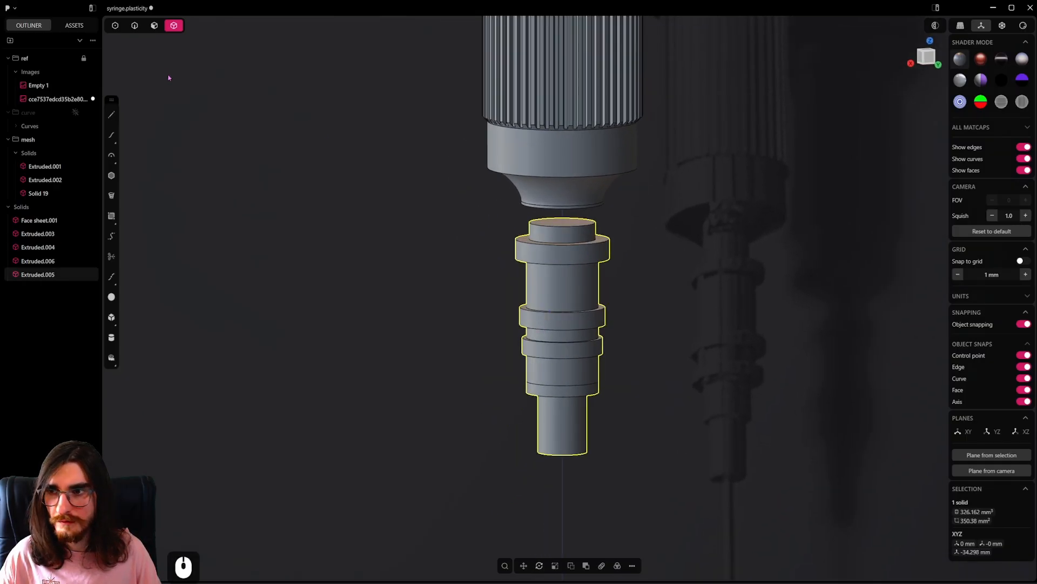
pyautogui.click(154, 26)
pyautogui.doubleClick(562, 224)
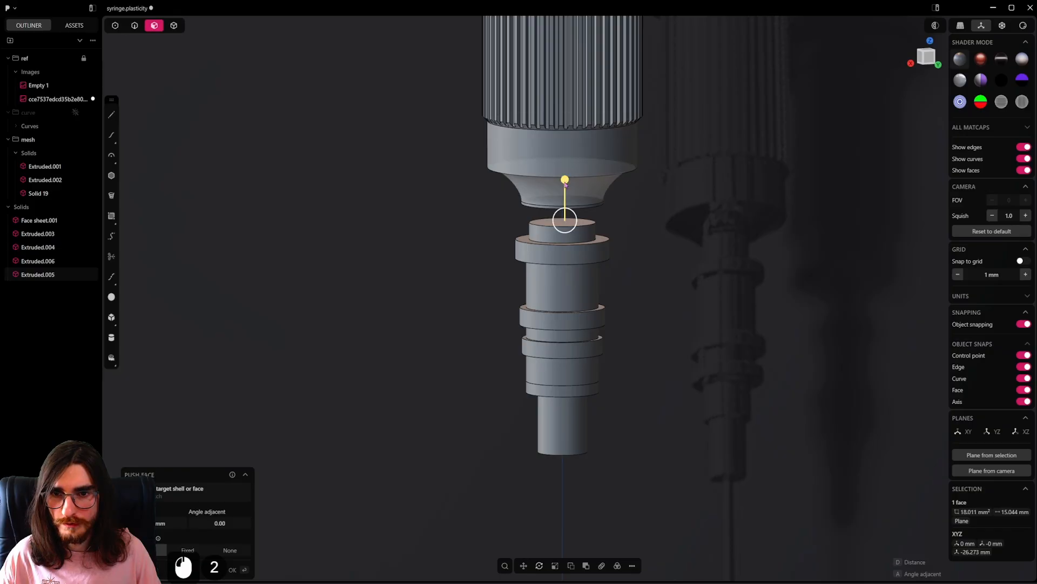
pyautogui.moveTo(566, 185); pyautogui.dragTo(562, 164)
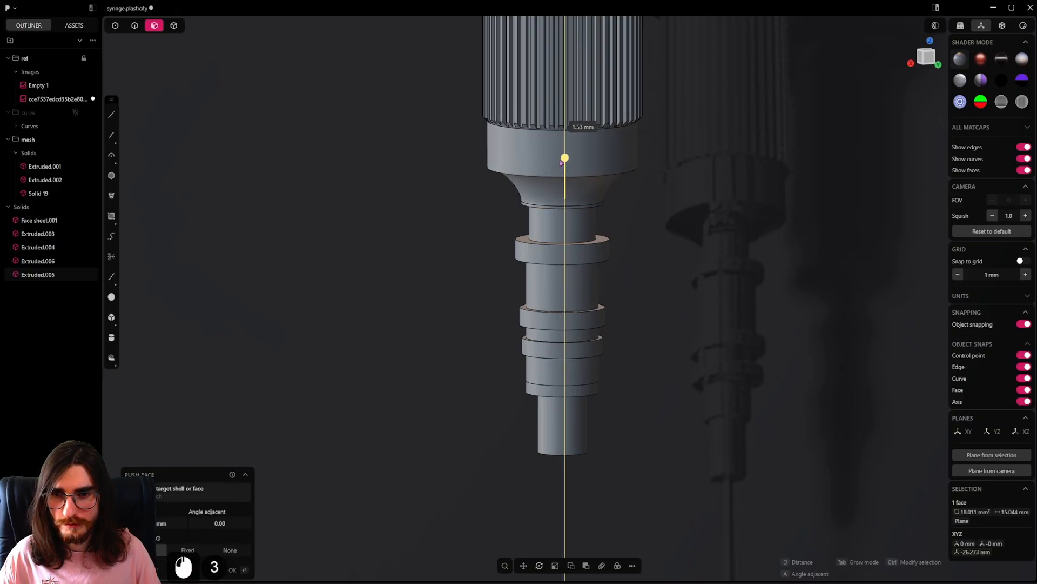
pyautogui.keyDown('shift'); pyautogui.moveTo(633, 253); pyautogui.dragTo(637, 348, button='middle'); pyautogui.keyUp('shift')
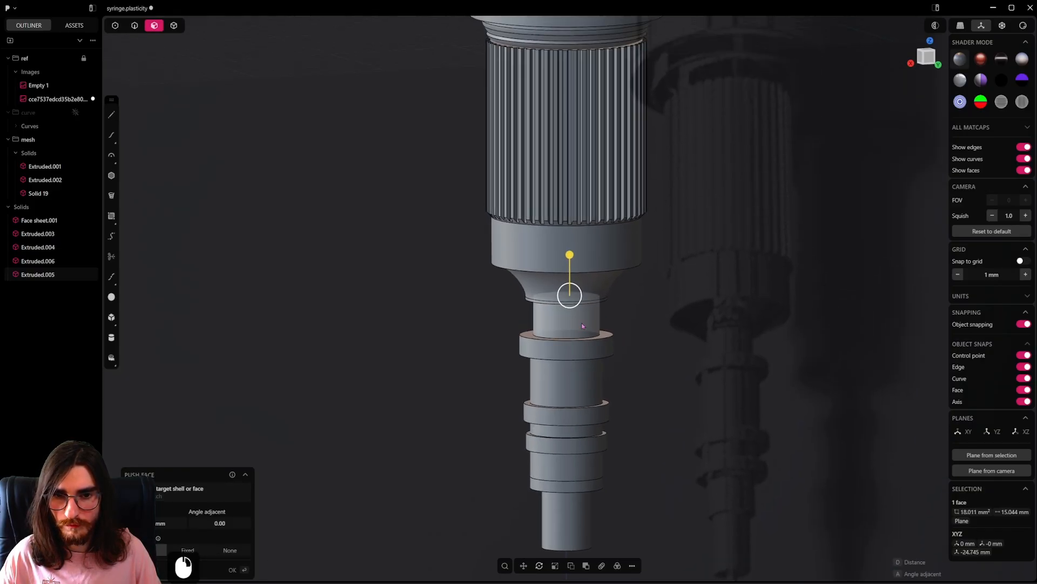
# Step: Turn on X-ray display and push the hub's upper end face further up inside the flared grip end to about Z -22.81 mm
pyautogui.moveTo(589, 316); pyautogui.dragTo(593, 282, button='middle')
pyautogui.keyDown('shift'); pyautogui.moveTo(566, 411); pyautogui.dragTo(609, 244, button='middle'); pyautogui.keyUp('shift')
pyautogui.scroll(5, 600, 287)
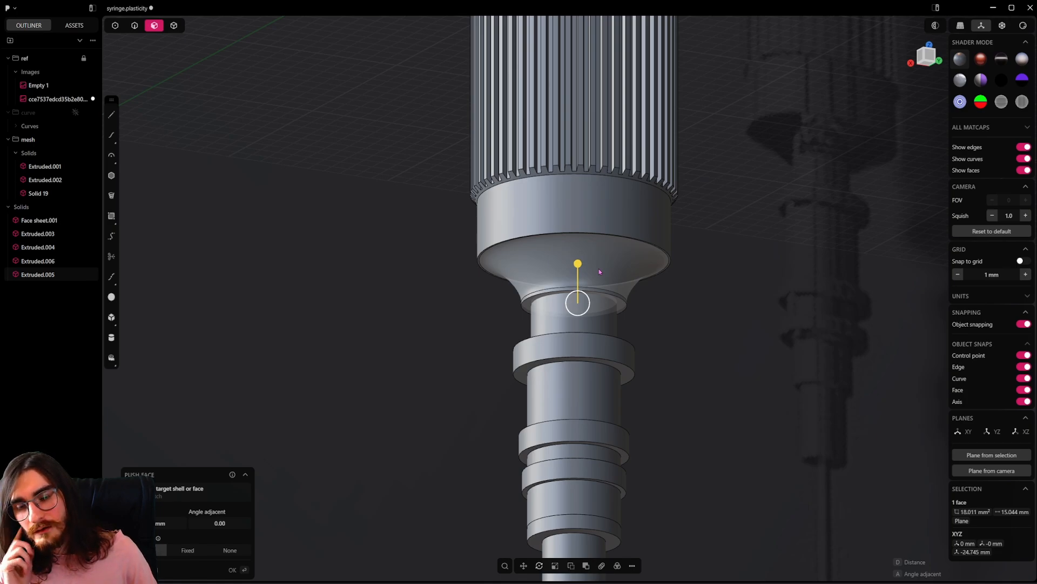
pyautogui.moveTo(579, 267); pyautogui.dragTo(578, 263)
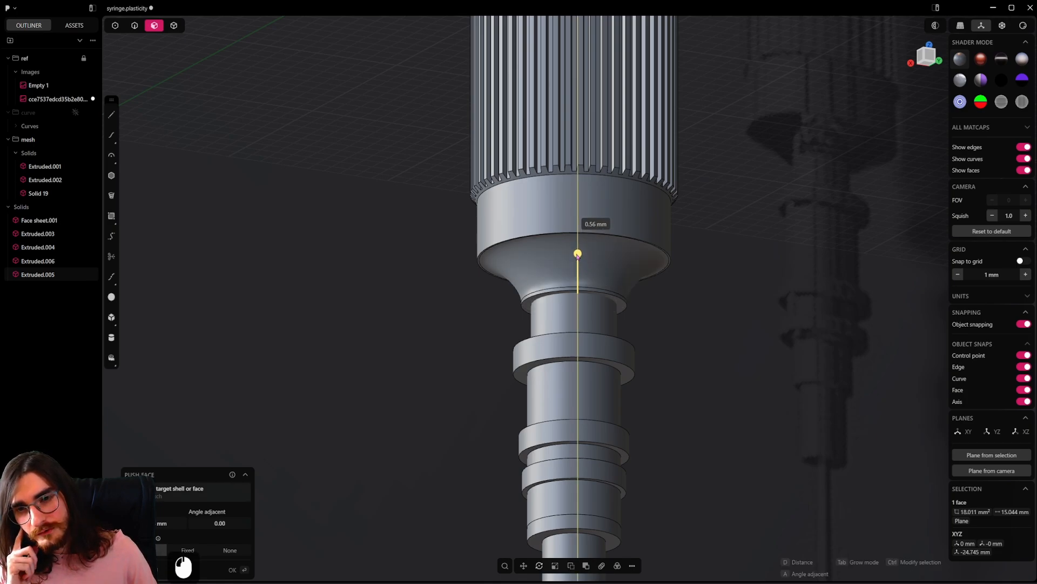
pyautogui.press('3')
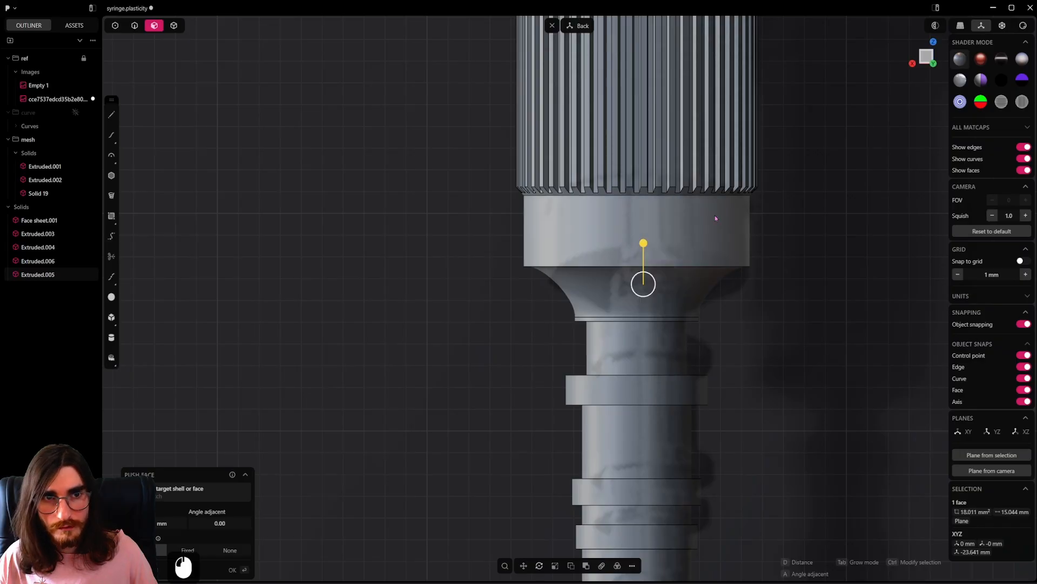
pyautogui.click(1002, 27)
pyautogui.moveTo(645, 247); pyautogui.dragTo(644, 241)
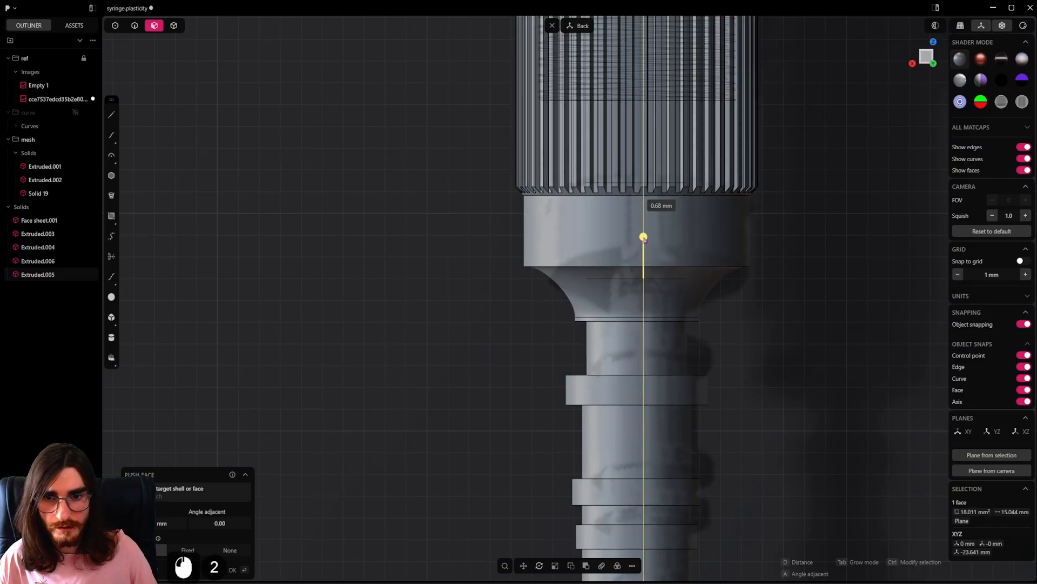
pyautogui.rightClick(737, 309)
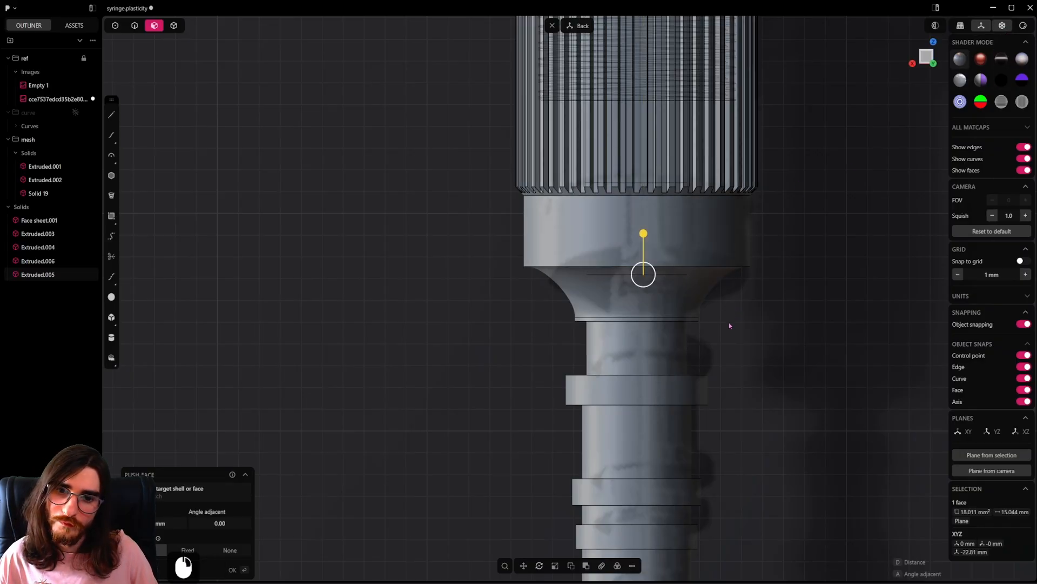
# Step: Hide the ribbed grip solid to expose the hub's upper shaft
pyautogui.scroll(-7, 729, 330)
pyautogui.keyDown('shift'); pyautogui.moveTo(681, 299); pyautogui.dragTo(653, 267, button='middle'); pyautogui.keyUp('shift')
pyautogui.scroll(7, 646, 311)
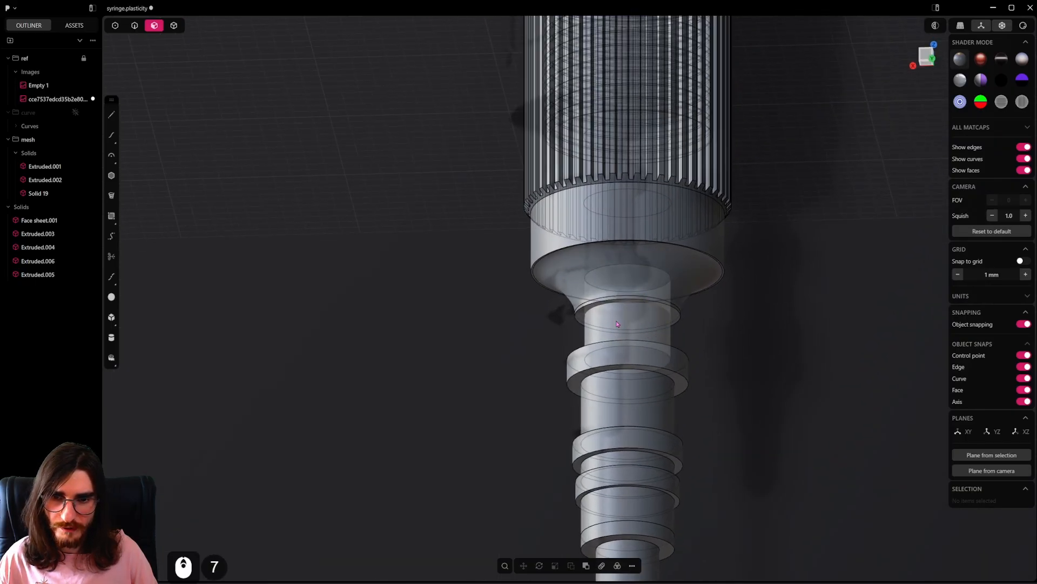
pyautogui.scroll(4, 637, 321)
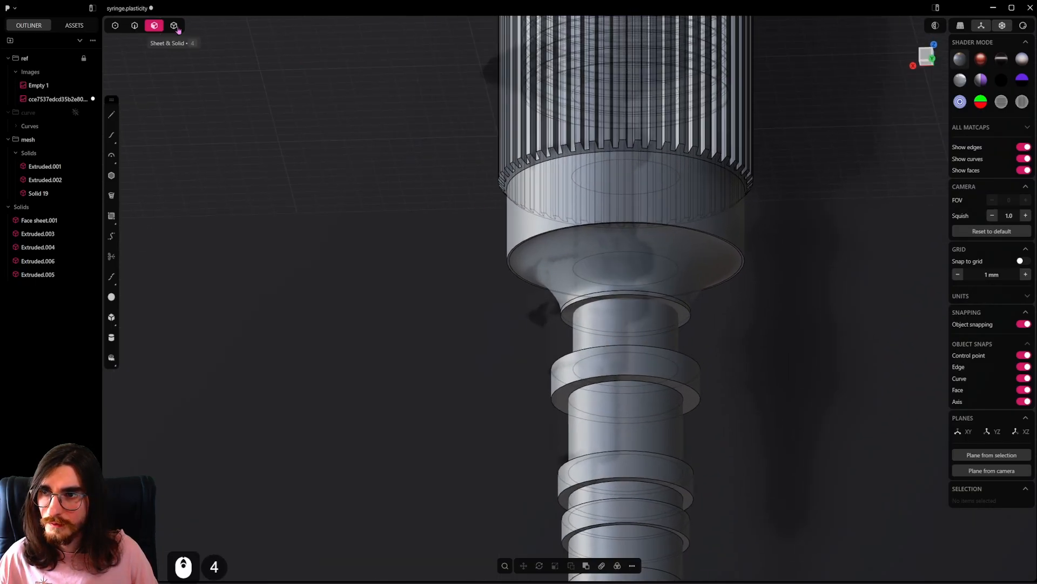
pyautogui.click(650, 208)
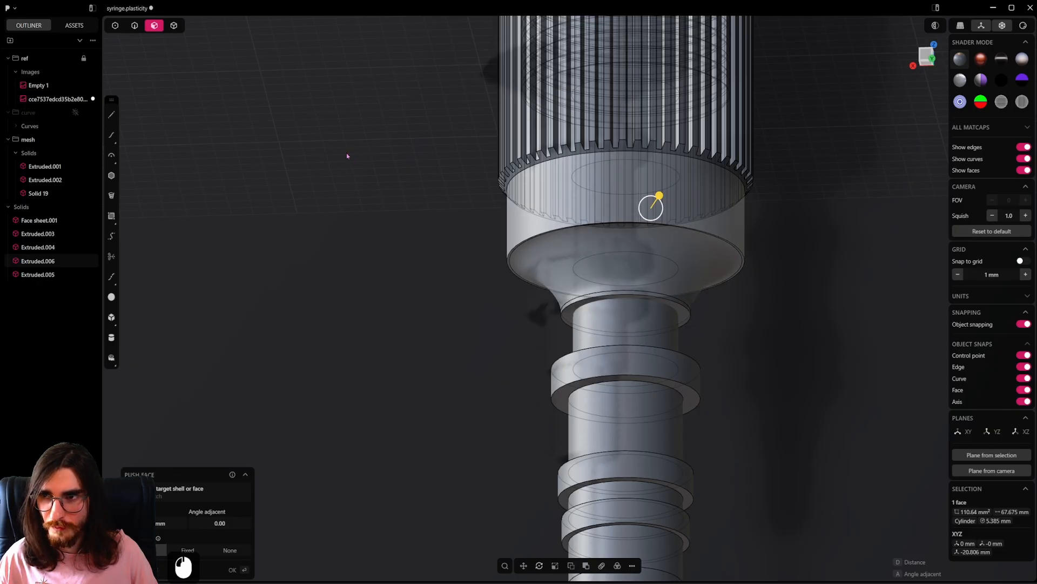
pyautogui.click(173, 25)
pyautogui.click(679, 246)
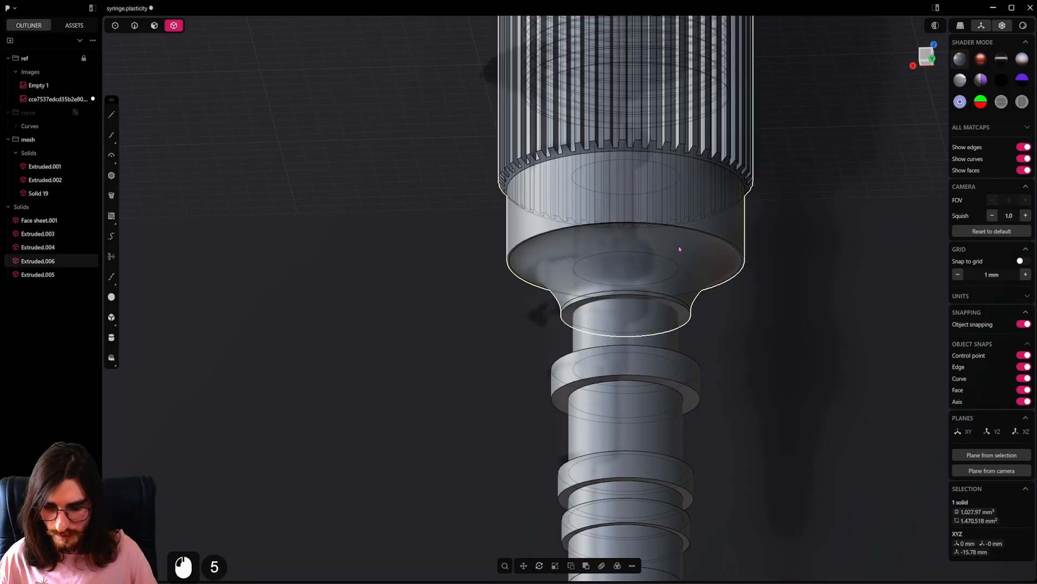
pyautogui.press('h')
# Step: Draw a spiral around the hub's upper shaft from the end face centre to the collar, about 4.62 mm long with a 2.39 mm radius
pyautogui.scroll(3, 641, 265)
pyautogui.keyDown('shift'); pyautogui.moveTo(637, 267); pyautogui.dragTo(610, 433, button='middle'); pyautogui.keyUp('shift')
pyautogui.click(603, 366)
pyautogui.moveTo(602, 356); pyautogui.dragTo(611, 385, button='middle')
pyautogui.keyDown('shift'); pyautogui.moveTo(610, 308); pyautogui.dragTo(620, 424, button='middle'); pyautogui.keyUp('shift')
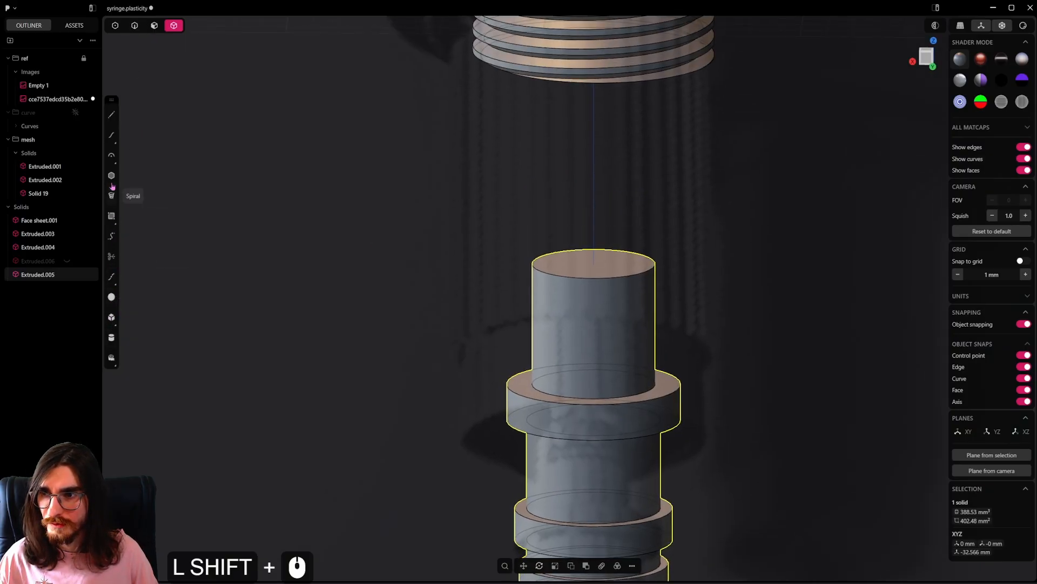
pyautogui.press('f')
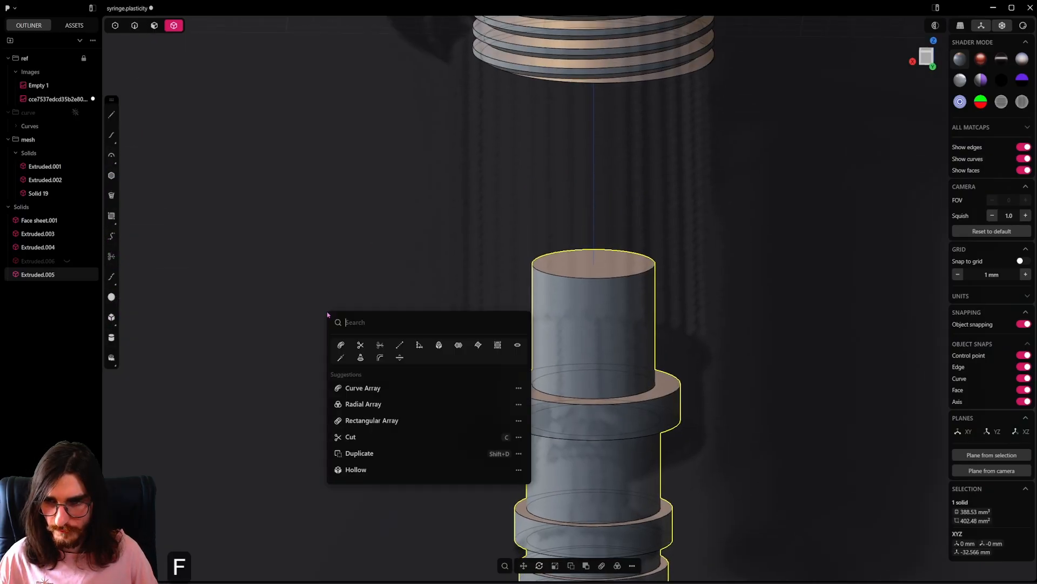
pyautogui.write('spi')
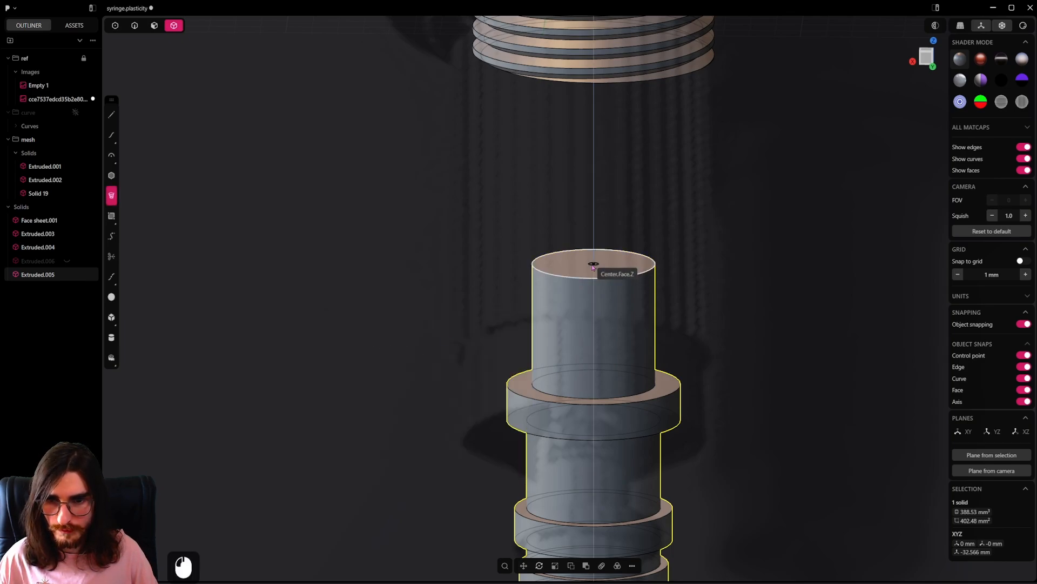
pyautogui.click(593, 265)
pyautogui.click(595, 385)
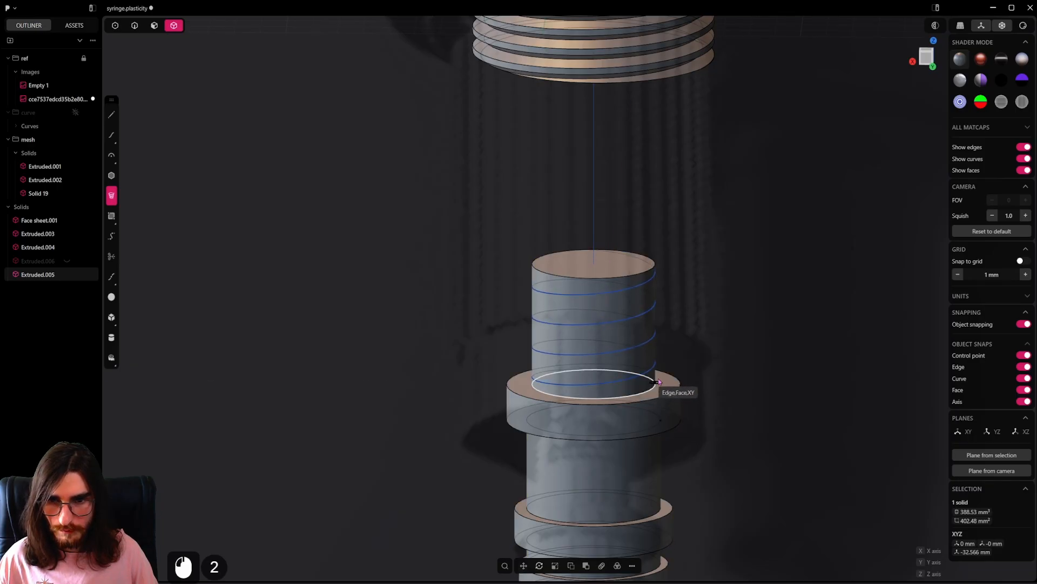
pyautogui.click(659, 382)
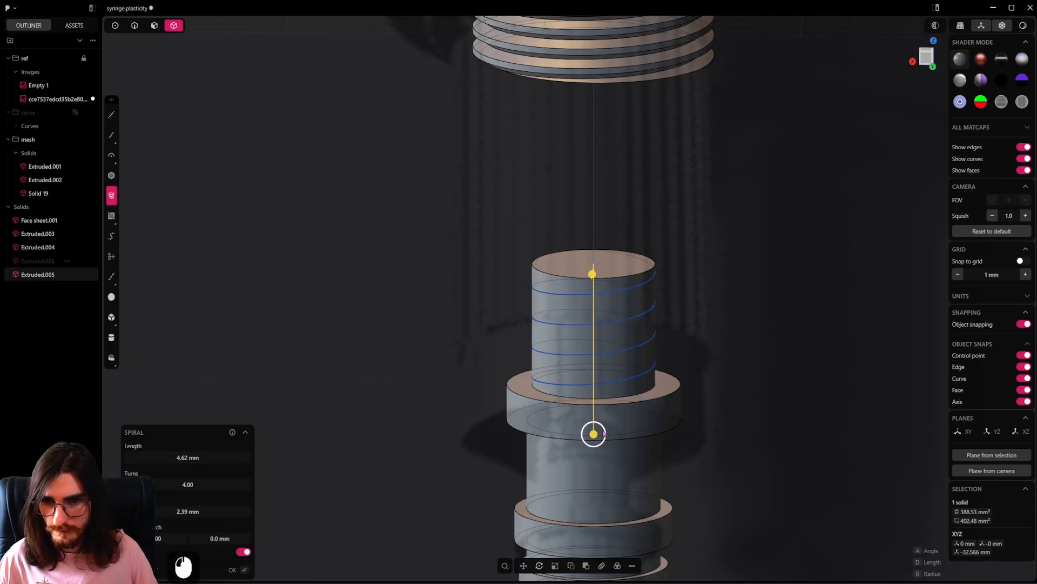
# Step: Lengthen the spiral to about 4.95 mm and raise its turns to about 12.79
pyautogui.keyDown('alt'); pyautogui.moveTo(604, 433); pyautogui.dragTo(808, 372, button='middle'); pyautogui.keyUp('alt')
pyautogui.keyDown('shift'); pyautogui.moveTo(673, 445); pyautogui.dragTo(714, 241, button='middle'); pyautogui.keyUp('shift')
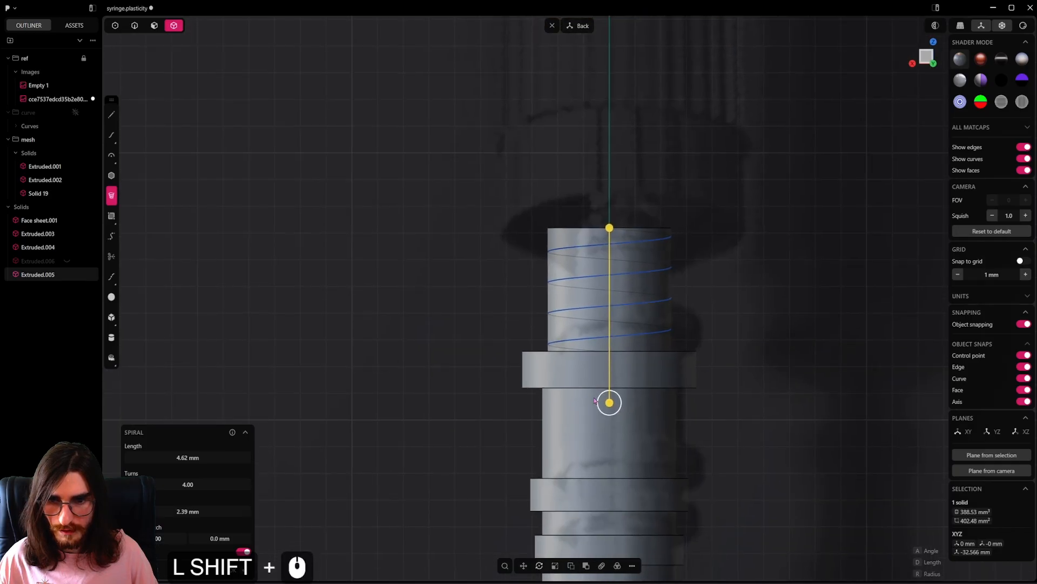
pyautogui.moveTo(609, 405); pyautogui.dragTo(609, 412)
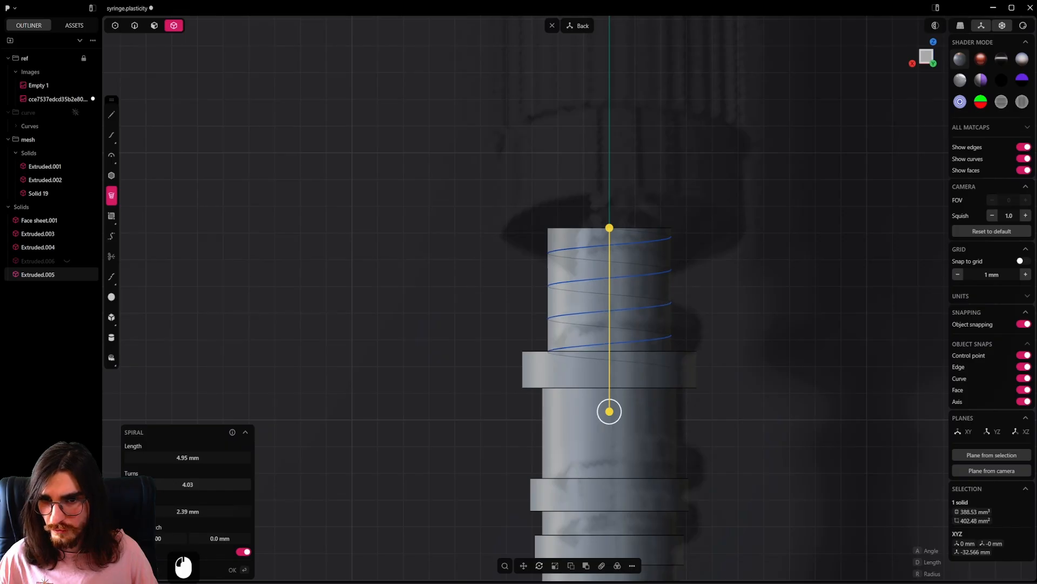
pyautogui.moveTo(188, 485); pyautogui.dragTo(296, 484)
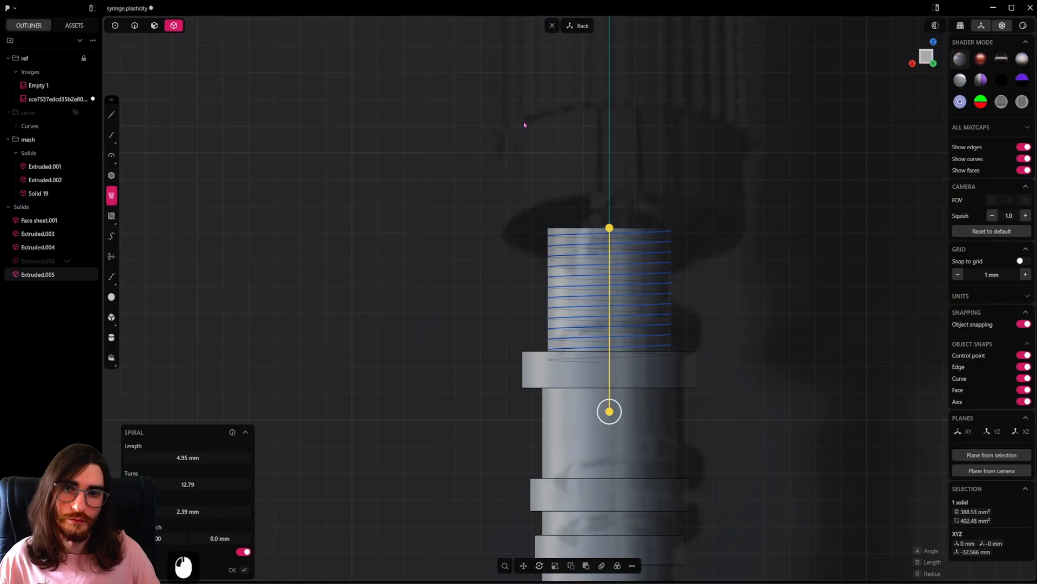
pyautogui.click(718, 308)
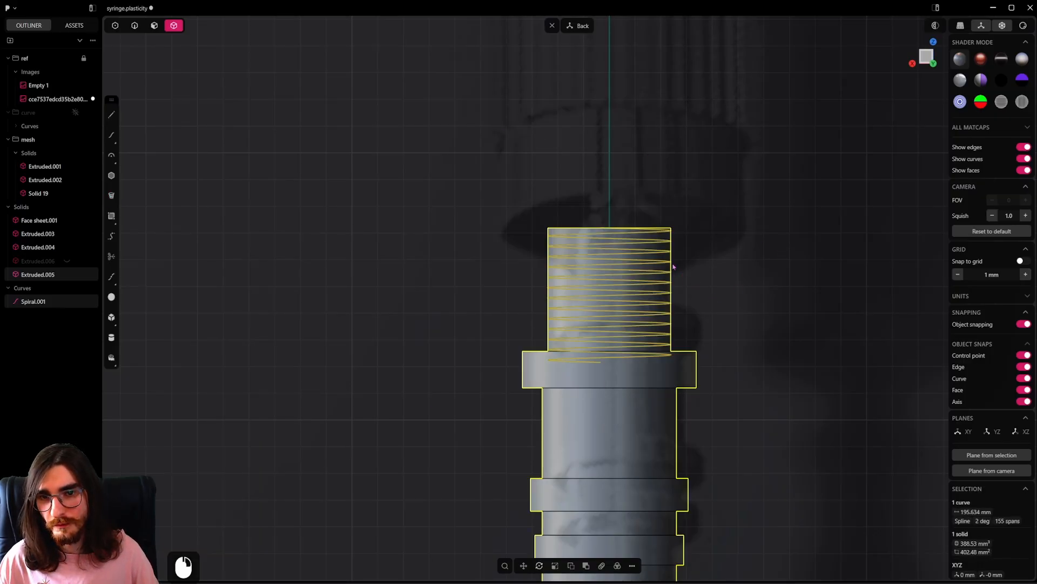
# Step: Move the spiral curve about 0.79 mm up along the Z axis
pyautogui.press('2')
pyautogui.press('g')
pyautogui.press('z')
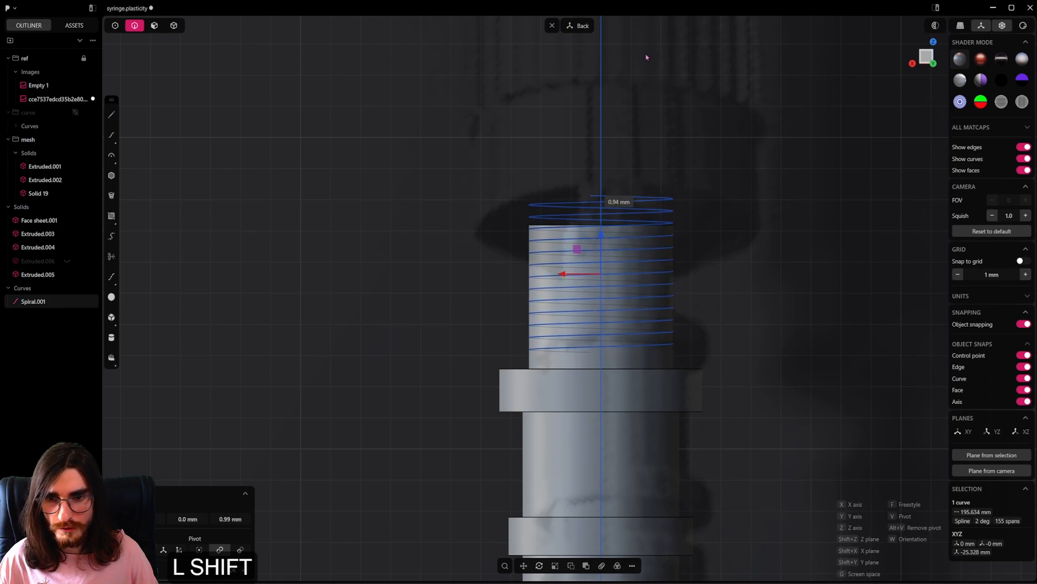
pyautogui.keyDown('shift'); pyautogui.click(644, 88); pyautogui.keyUp('shift')
pyautogui.scroll(1, 621, 346)
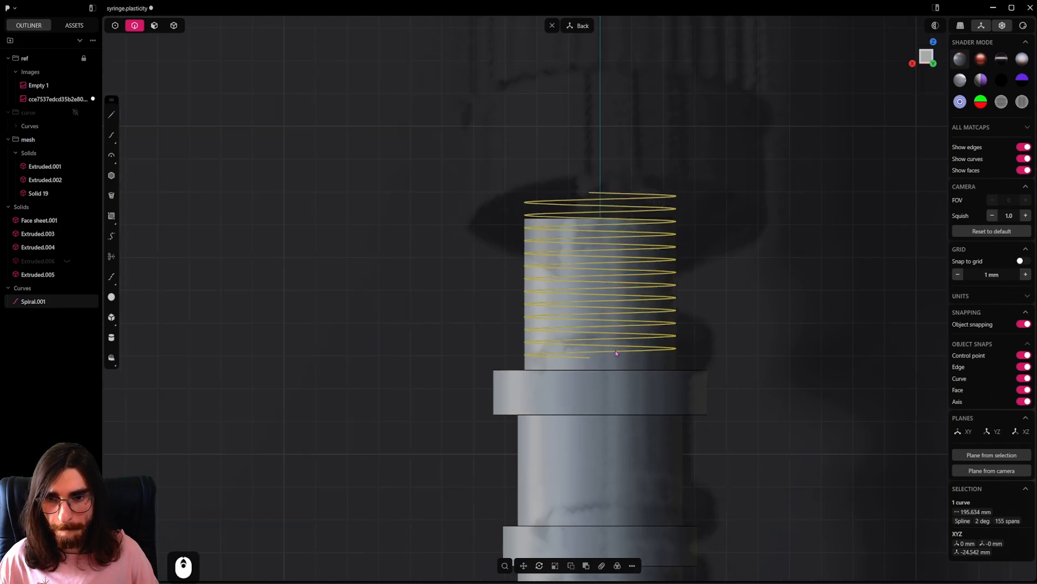
pyautogui.click(715, 239)
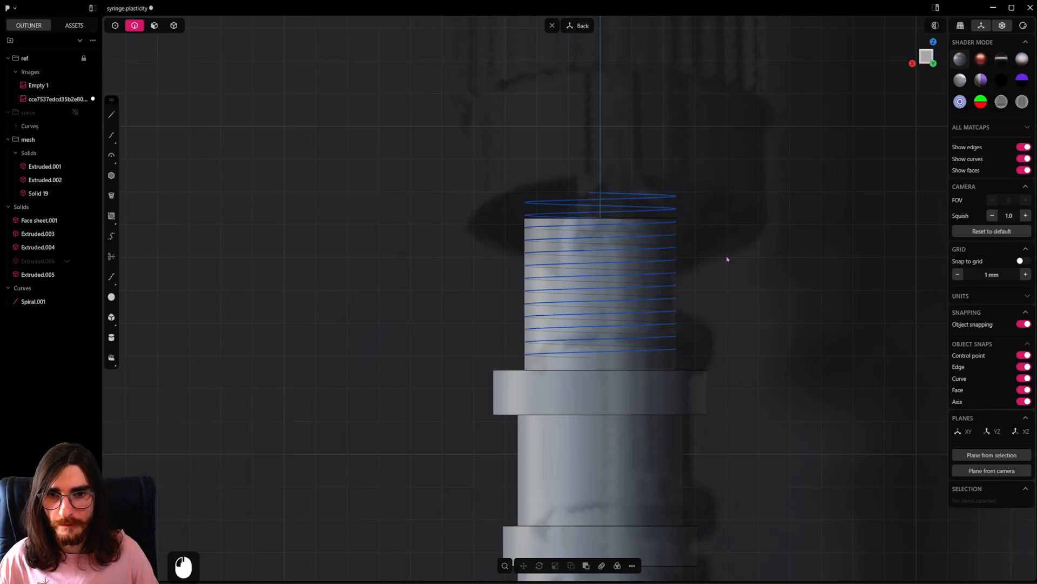
pyautogui.hotkey('ctrl', 'z')
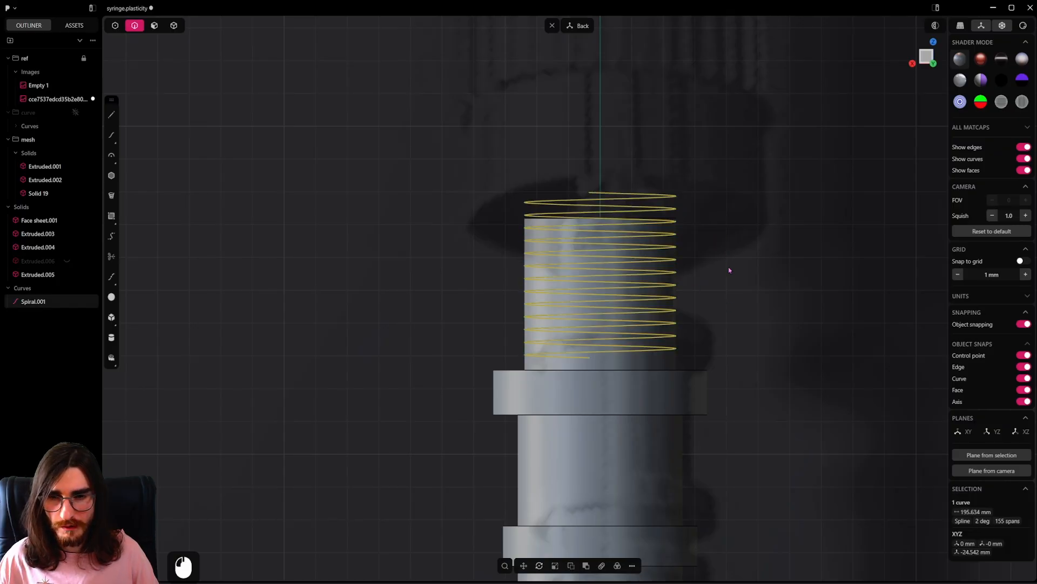
pyautogui.click(728, 269)
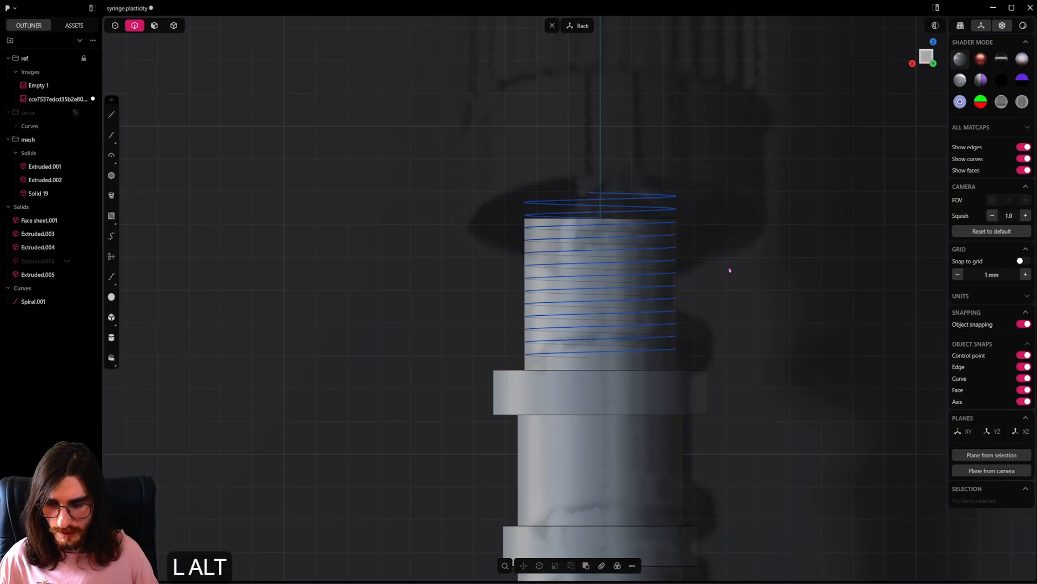
# Step: Unhide the ribbed grip and move the spiral about 2.17 mm up along Z so it sits inside the grip's flared end
pyautogui.hotkey('alt', 'h')
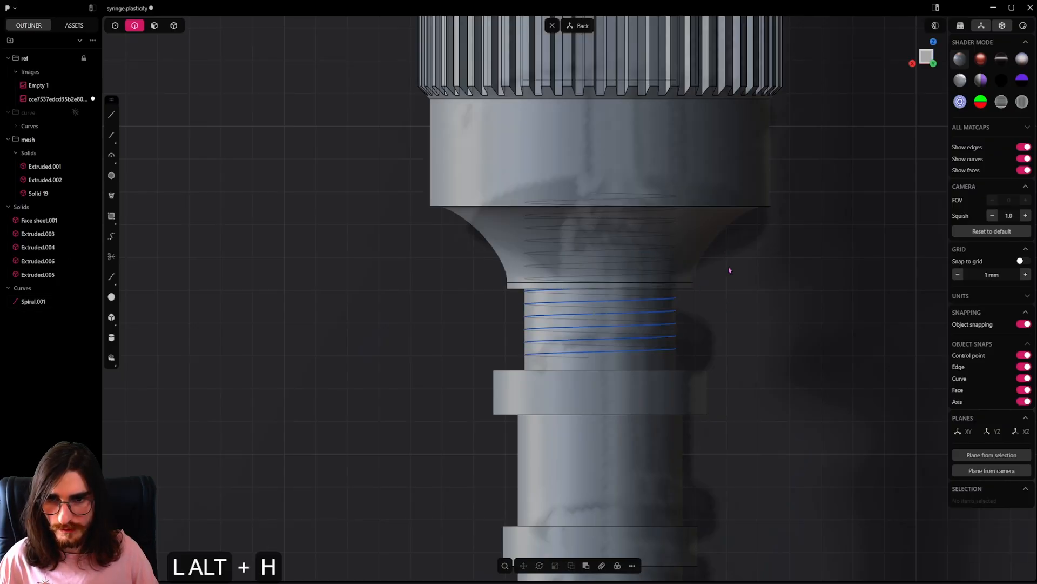
pyautogui.click(673, 303)
pyautogui.press('g')
pyautogui.press('z')
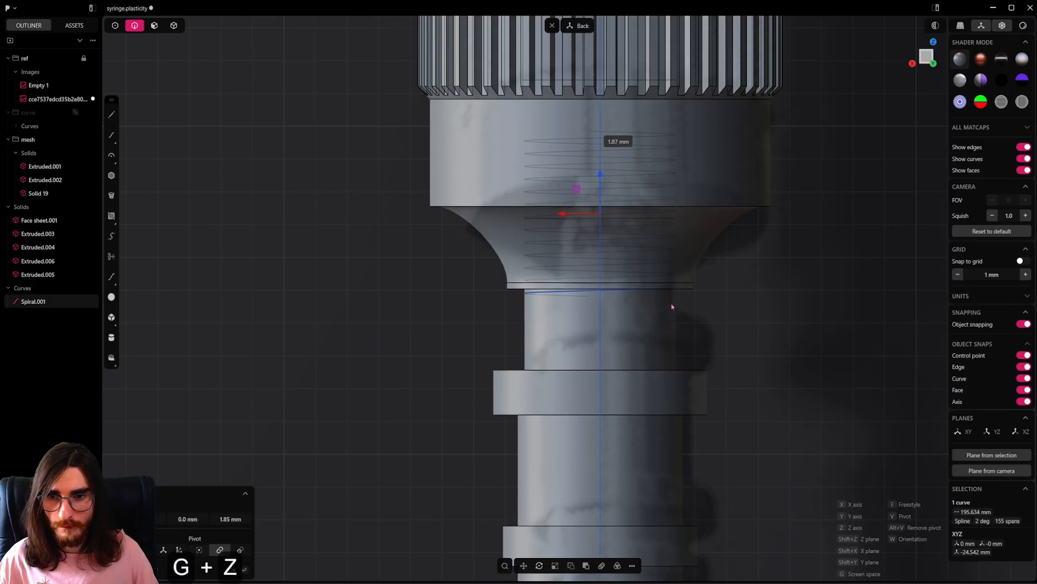
pyautogui.press('shift')
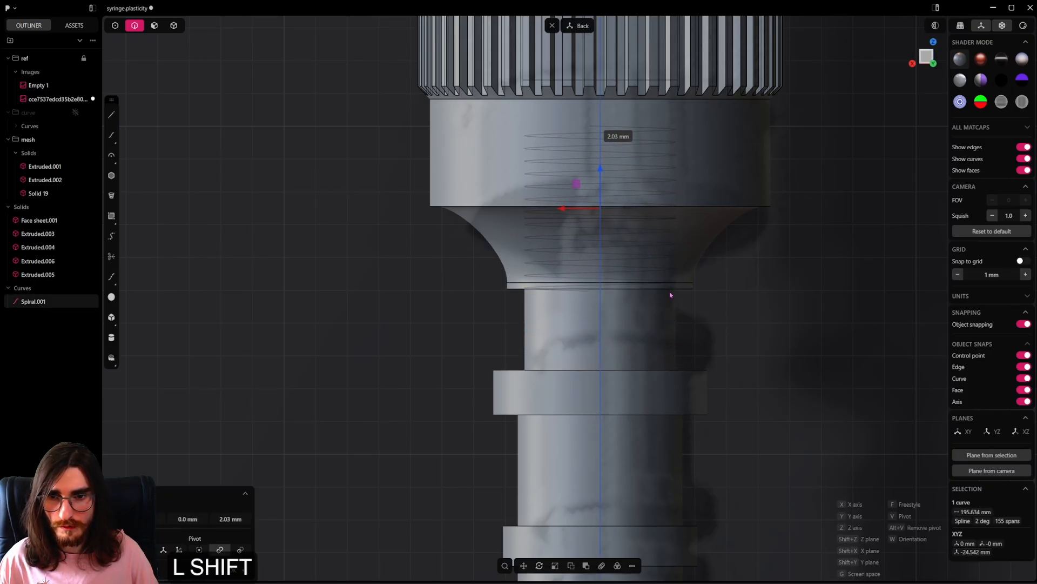
pyautogui.click(655, 247)
pyautogui.keyDown('shift'); pyautogui.moveTo(629, 316); pyautogui.dragTo(684, 285, button='middle'); pyautogui.keyUp('shift')
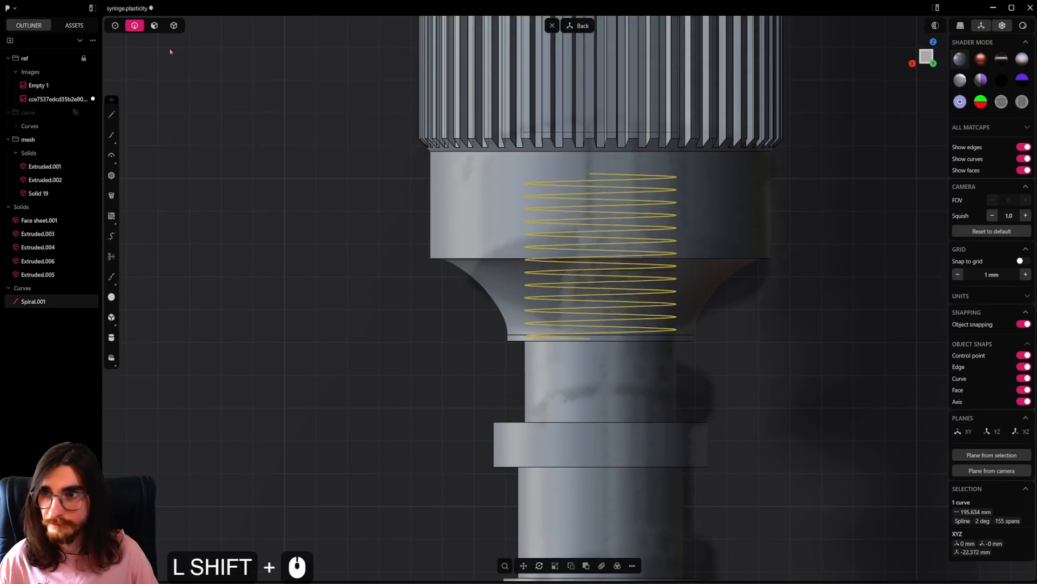
# Step: Hide the ribbed grip solid again to expose the repositioned spiral
pyautogui.click(173, 26)
pyautogui.click(713, 226)
pyautogui.press('h')
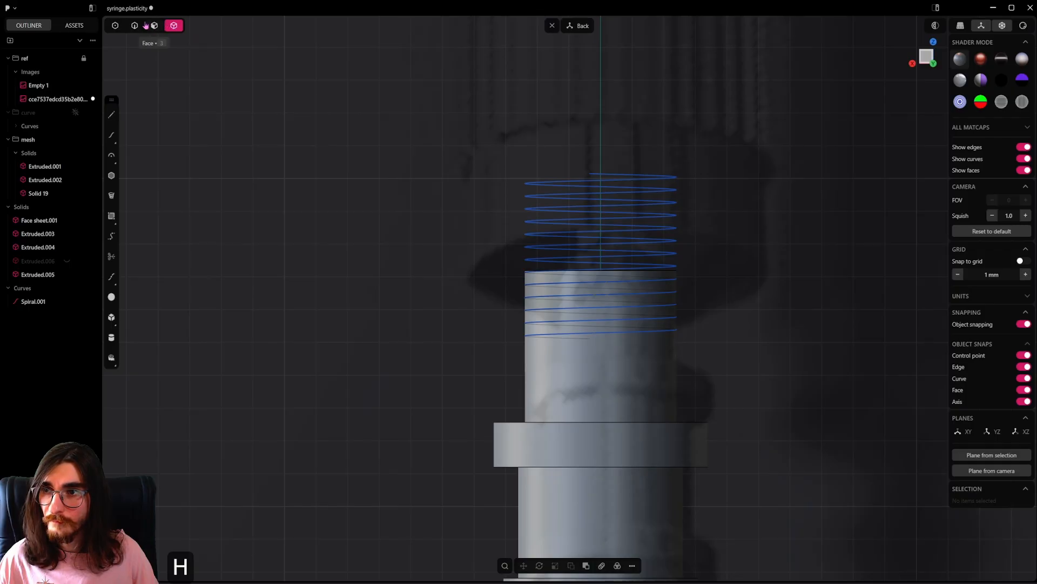
# Step: Create a thin pipe along the spiral curve with a vertex count of 3 as the thread profile
pyautogui.press('2')
pyautogui.click(626, 180)
pyautogui.press('p')
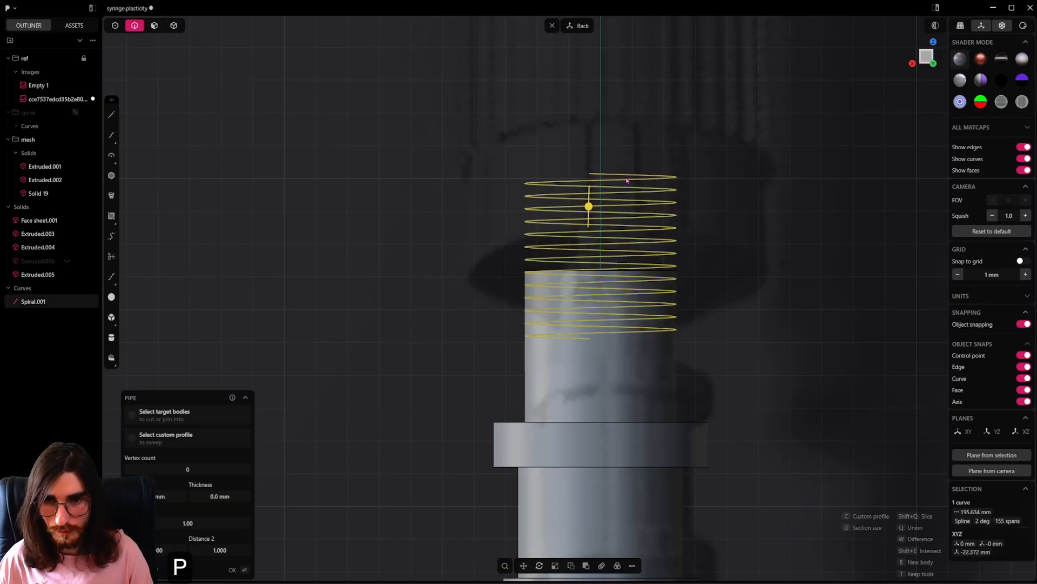
pyautogui.moveTo(588, 207); pyautogui.dragTo(594, 179)
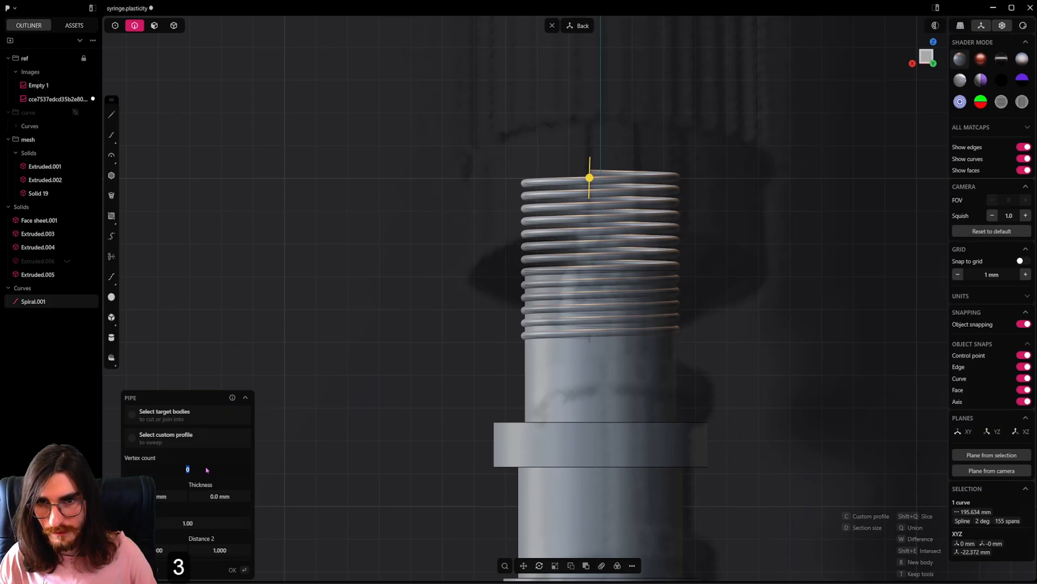
pyautogui.press('Return')
pyautogui.rightClick(587, 319)
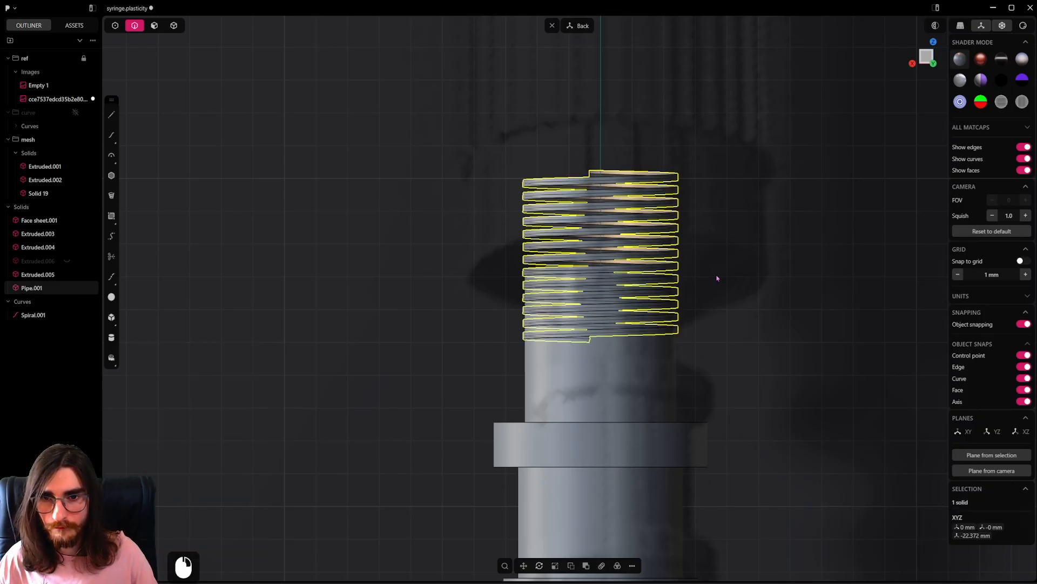
# Step: Subtract the spiral pipe from the stepped needle hub to cut a thread groove into its upper shaft
pyautogui.click(175, 27)
pyautogui.click(607, 358)
pyautogui.keyDown('shift'); pyautogui.click(647, 260); pyautogui.keyUp('shift')
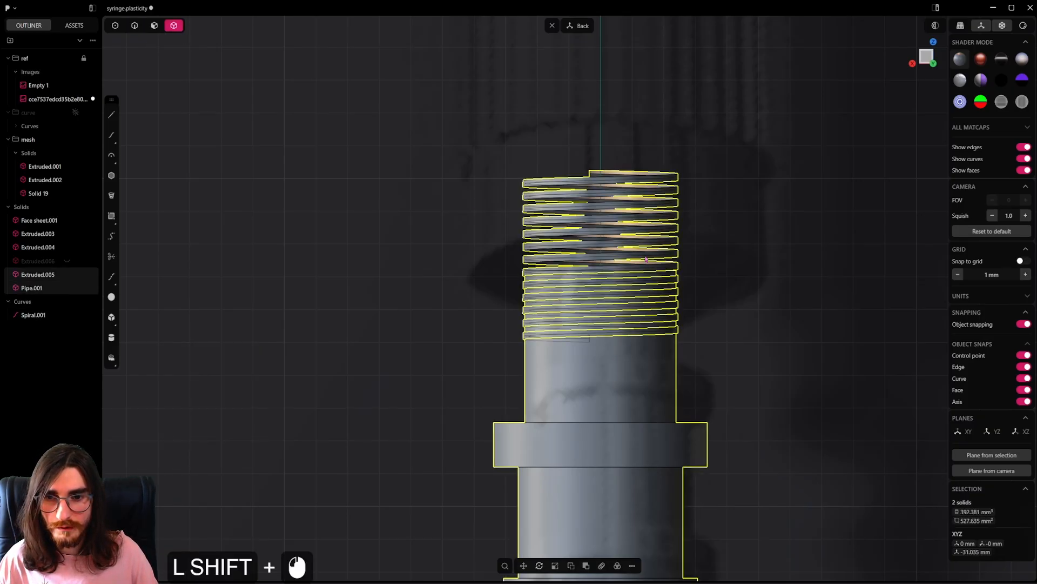
pyautogui.press('q')
pyautogui.scroll(4, 646, 260)
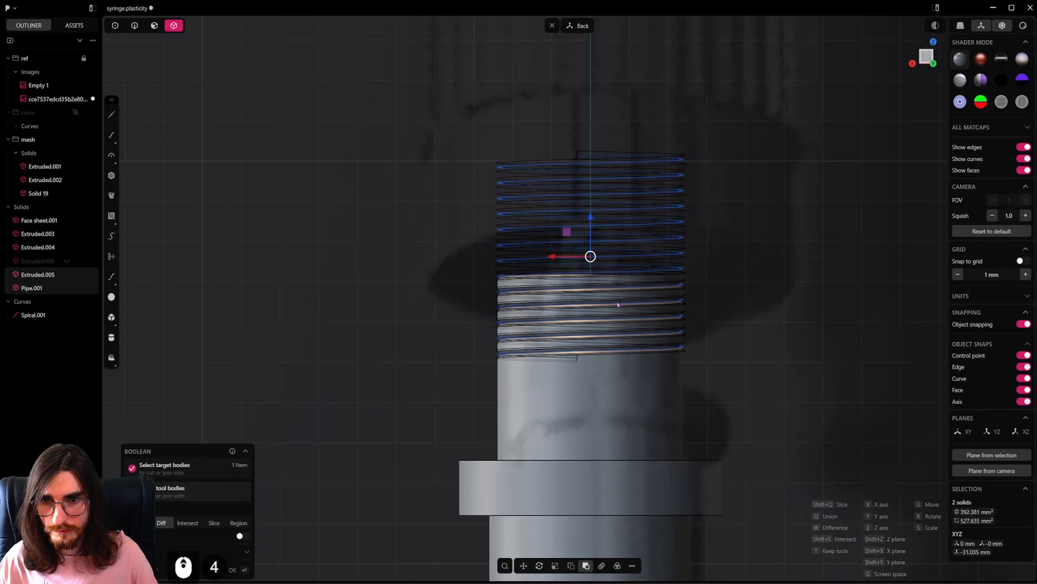
pyautogui.moveTo(618, 303); pyautogui.dragTo(605, 353, button='middle')
pyautogui.scroll(4, 604, 351)
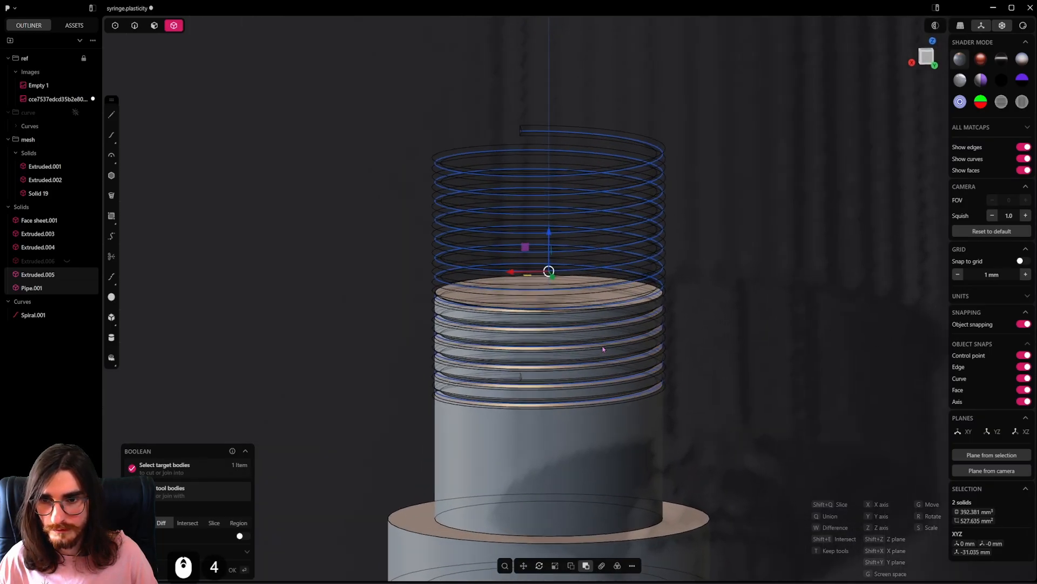
pyautogui.click(690, 335)
# Step: Delete the leftover spiral curve above the threaded shaft
pyautogui.scroll(1, 651, 314)
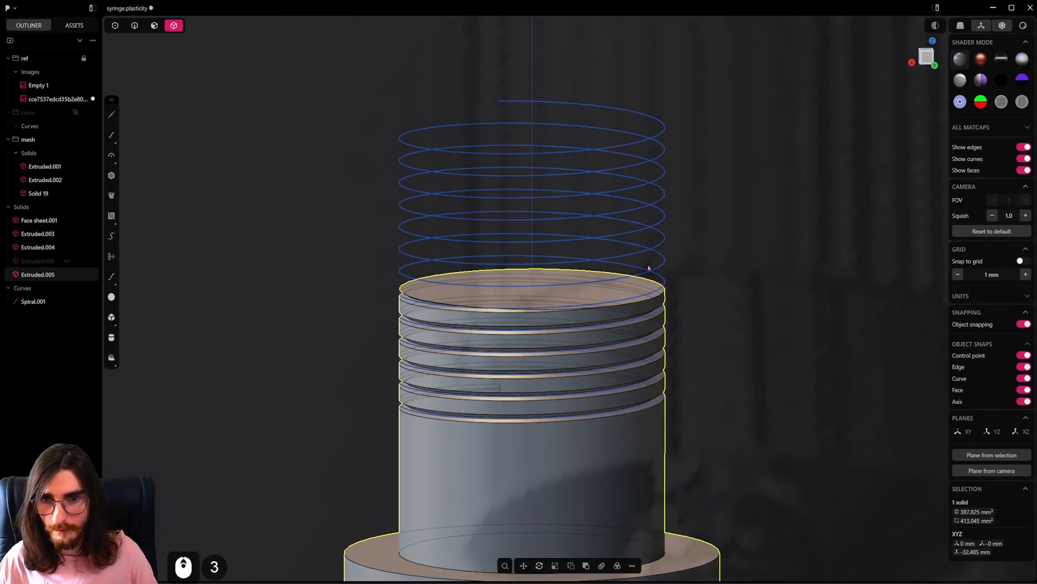
pyautogui.press('KP_1')
pyautogui.scroll(19, 470, 260)
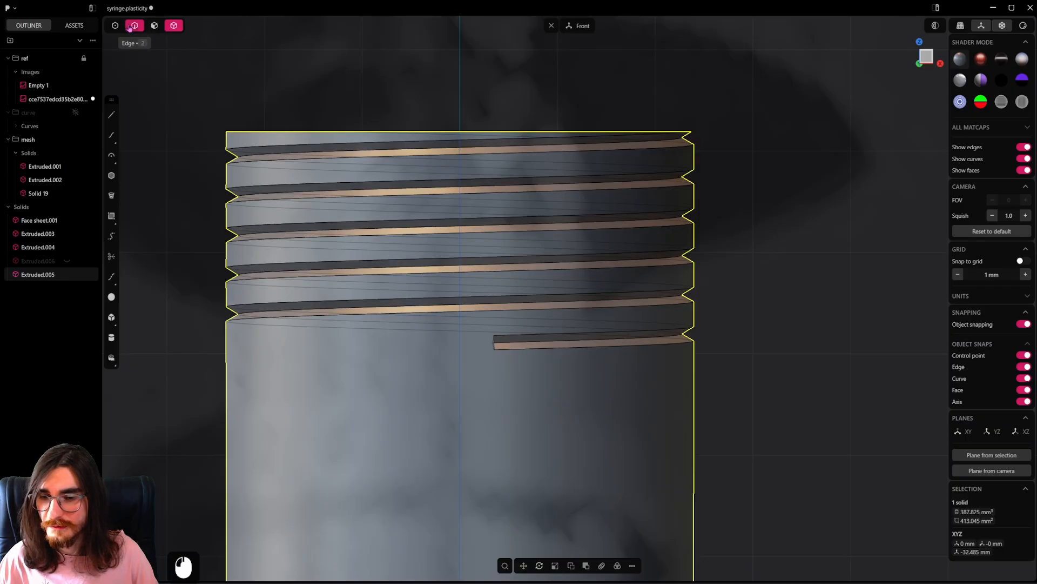
# Step: Push the two helical faces of the thread groove inward together to widen and deepen the thread
pyautogui.click(130, 27)
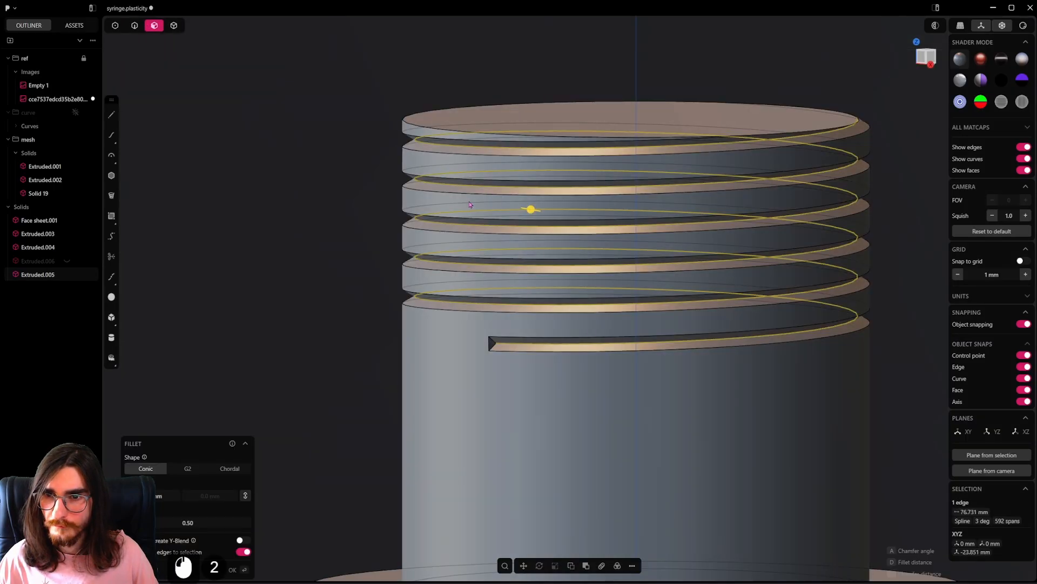
pyautogui.click(469, 202)
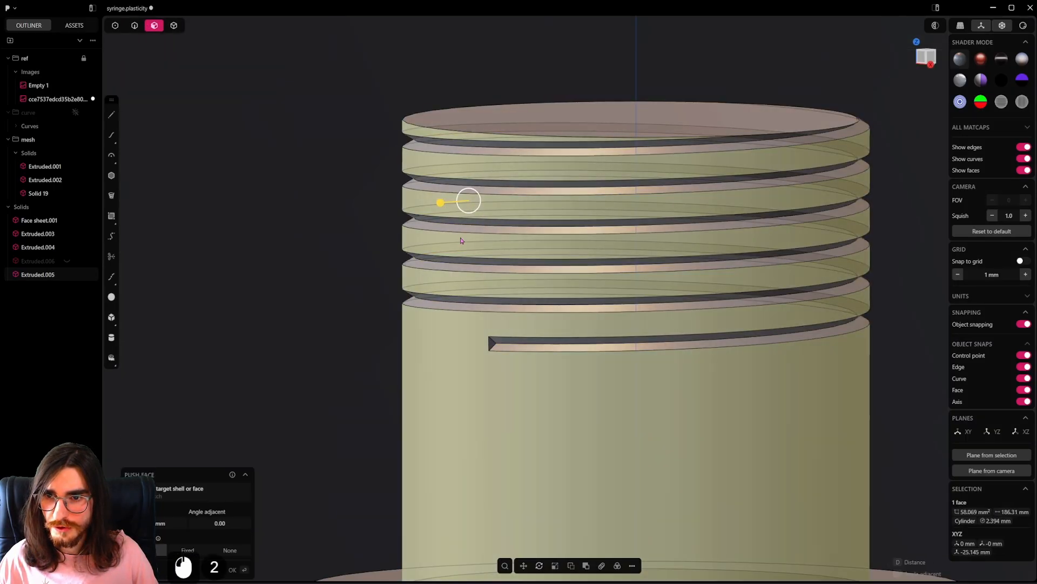
pyautogui.click(490, 283)
pyautogui.click(704, 350)
pyautogui.click(720, 342)
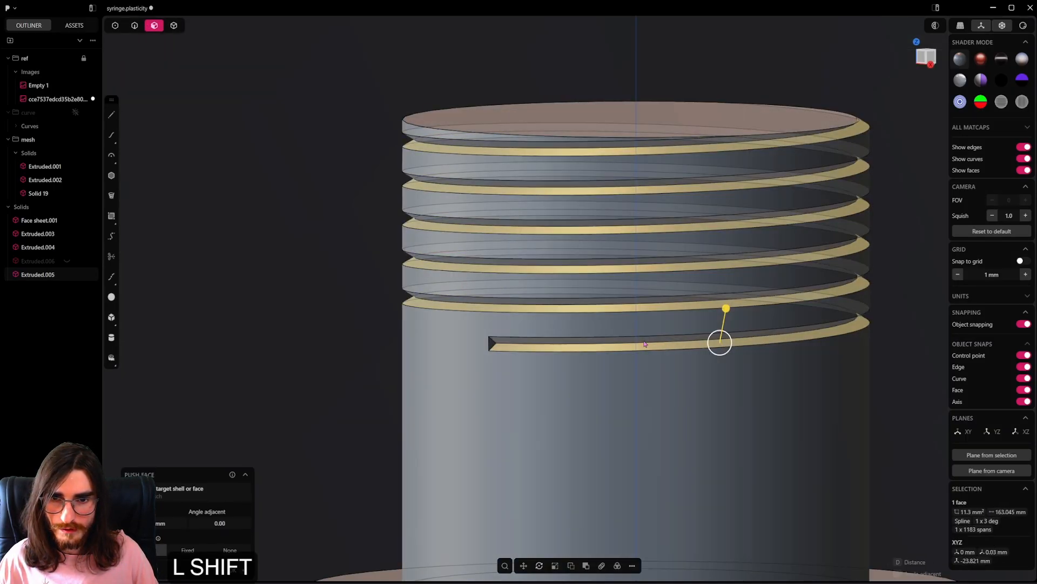
pyautogui.keyDown('shift'); pyautogui.click(655, 338); pyautogui.keyUp('shift')
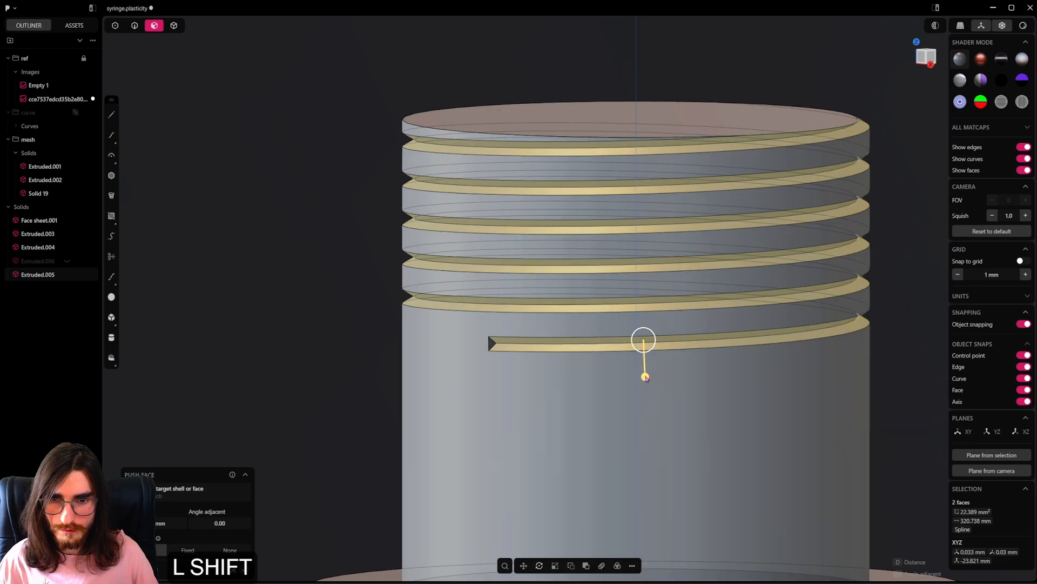
pyautogui.keyDown('shift'); pyautogui.moveTo(645, 377); pyautogui.dragTo(637, 308); pyautogui.keyUp('shift')
# Step: Try to chamfer the short vertical edge where the thread groove ends on the hub shaft
pyautogui.click(502, 347)
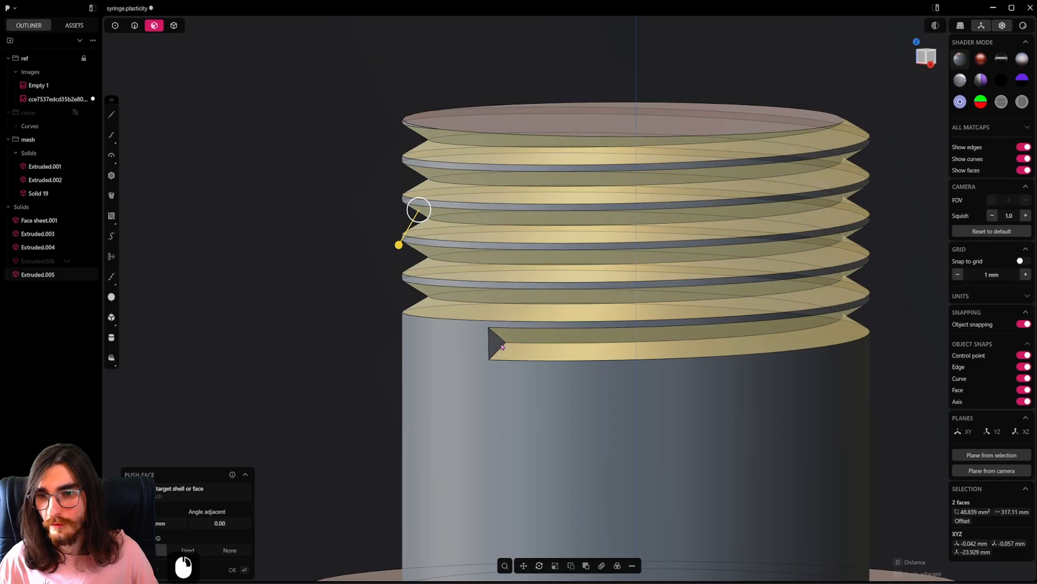
pyautogui.click(497, 343)
pyautogui.click(488, 344)
pyautogui.scroll(3, 489, 345)
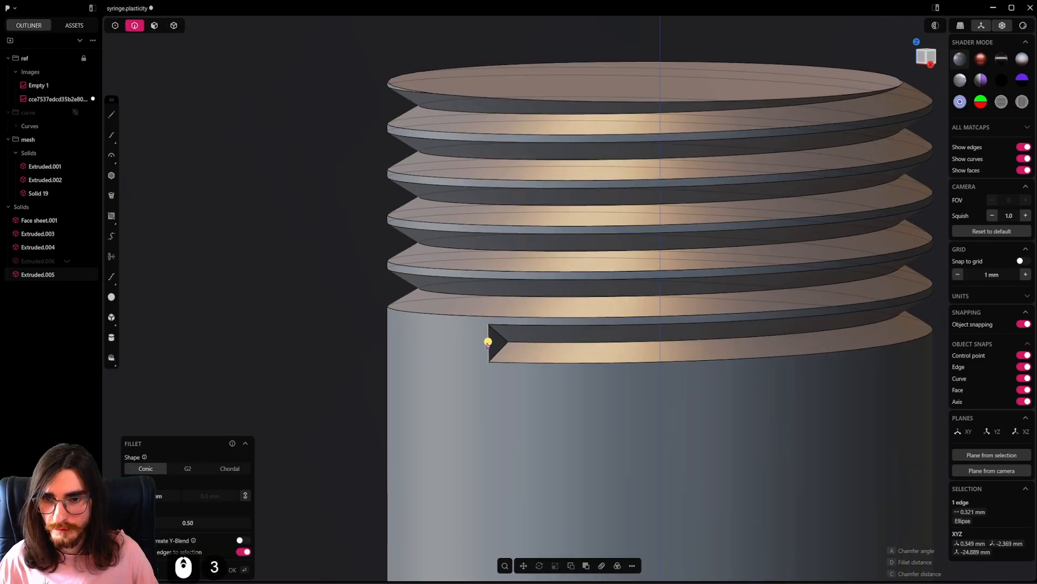
pyautogui.moveTo(493, 349); pyautogui.dragTo(445, 378, button='middle')
pyautogui.moveTo(488, 342); pyautogui.dragTo(529, 328)
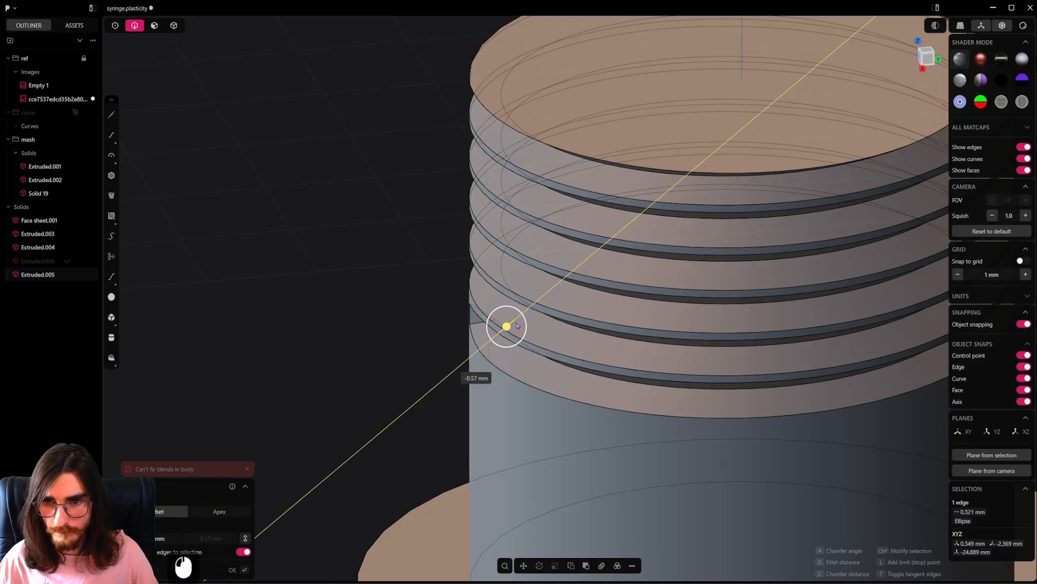
pyautogui.moveTo(528, 328); pyautogui.dragTo(482, 271, button='middle')
pyautogui.scroll(-5, 576, 334)
pyautogui.click(576, 334)
# Step: Unhide the ribbed grip and check from below how the threaded hub enters its flared neck
pyautogui.scroll(-5, 563, 351)
pyautogui.scroll(4, 378, 343)
pyautogui.scroll(-10, 670, 322)
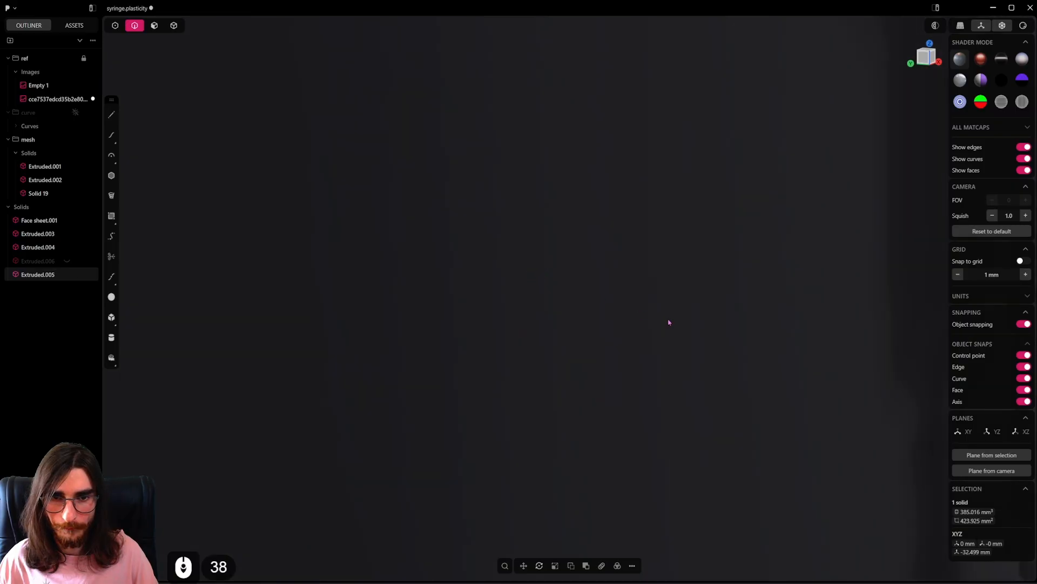
pyautogui.keyDown('shift'); pyautogui.moveTo(669, 322); pyautogui.dragTo(621, 358, button='middle'); pyautogui.keyUp('shift')
pyautogui.hotkey('alt', 'h')
pyautogui.keyDown('shift'); pyautogui.moveTo(565, 287); pyautogui.dragTo(544, 319, button='middle'); pyautogui.keyUp('shift')
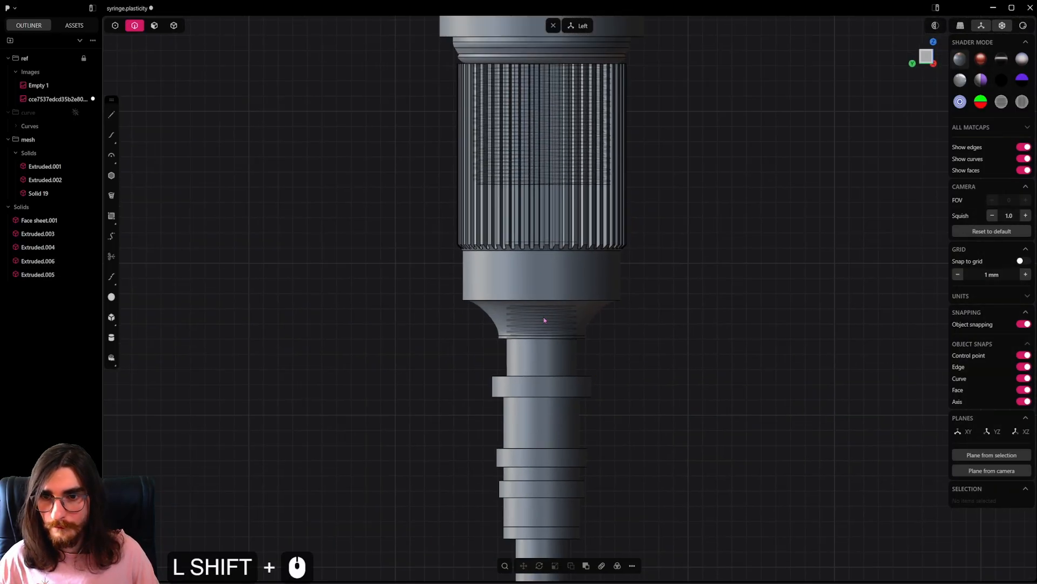
pyautogui.scroll(5, 604, 373)
pyautogui.doubleClick(604, 373)
pyautogui.scroll(1, 593, 295)
pyautogui.moveTo(593, 295); pyautogui.dragTo(584, 267, button='middle')
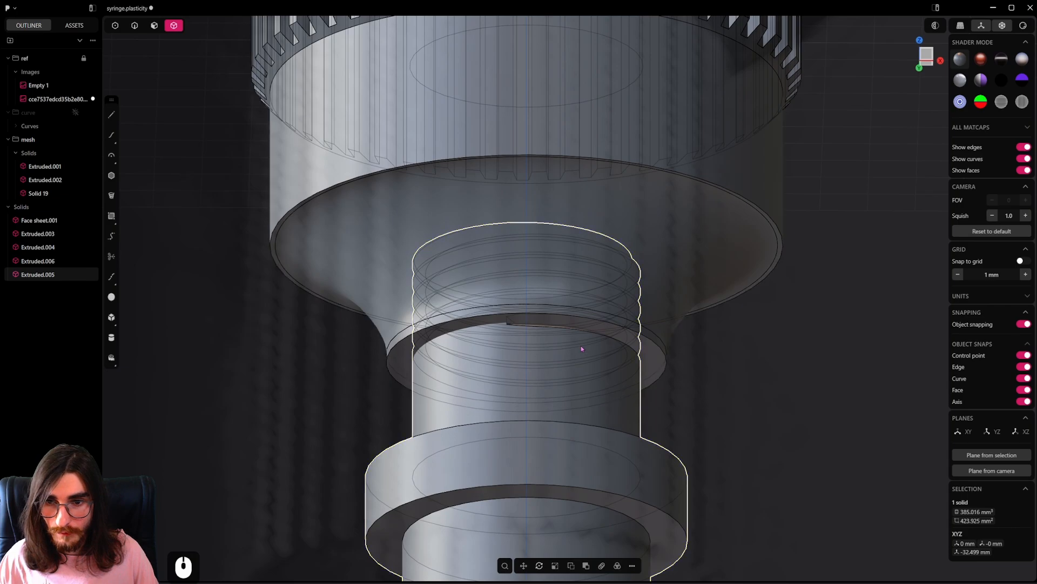
# Step: Push the bottom face of the grip's flared neck about 0.3 mm down along the hub shaft
pyautogui.click(154, 26)
pyautogui.click(585, 331)
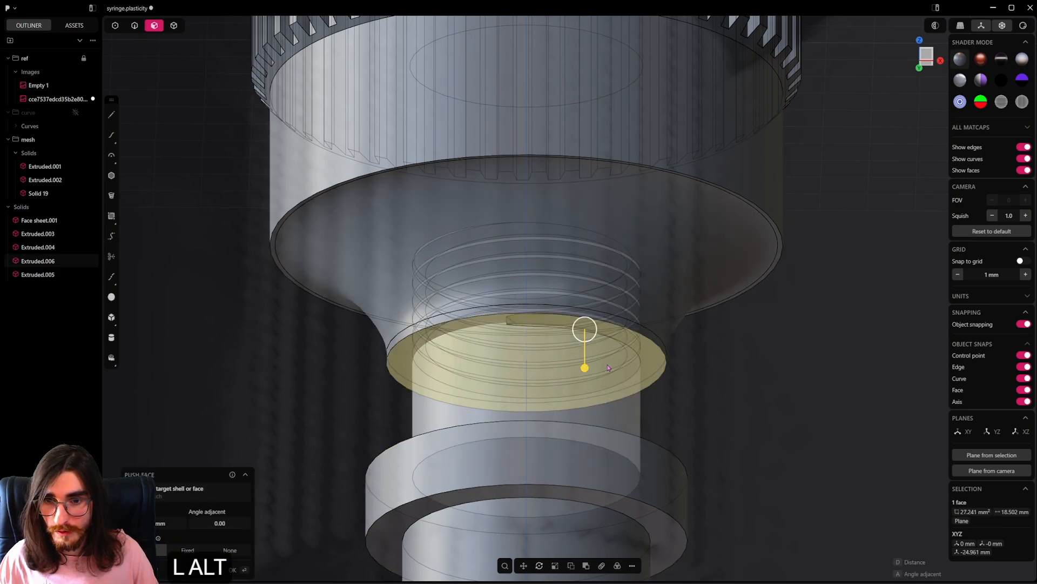
pyautogui.keyDown('alt'); pyautogui.moveTo(605, 401); pyautogui.dragTo(559, 404, button='middle'); pyautogui.keyUp('alt')
pyautogui.moveTo(709, 360); pyautogui.dragTo(709, 385)
pyautogui.keyDown('shift'); pyautogui.moveTo(826, 314); pyautogui.dragTo(772, 322, button='middle'); pyautogui.keyUp('shift')
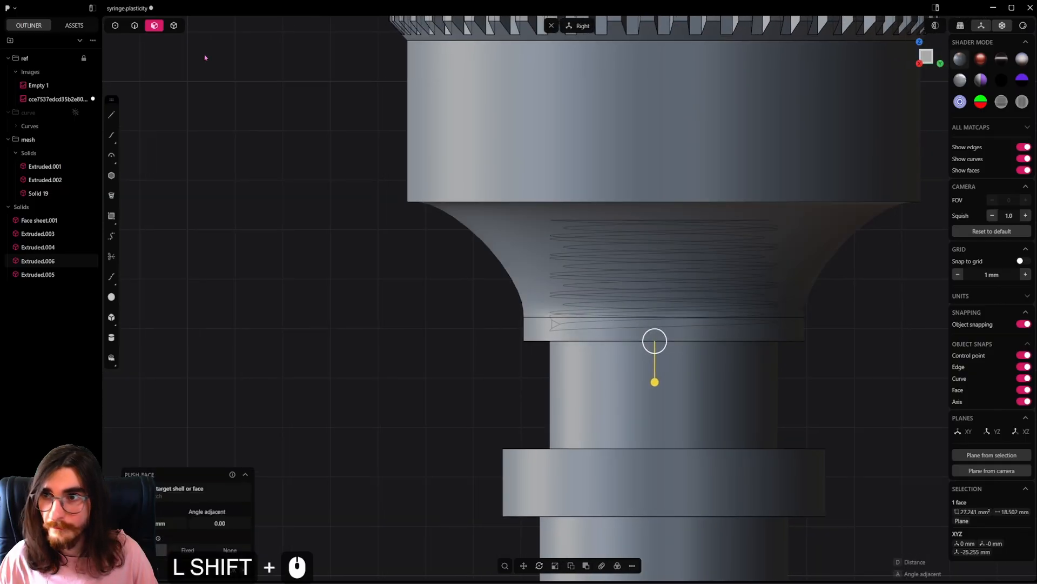
# Step: Round the bottom outer edge of the grip's neck with a small fillet
pyautogui.click(134, 26)
pyautogui.click(556, 345)
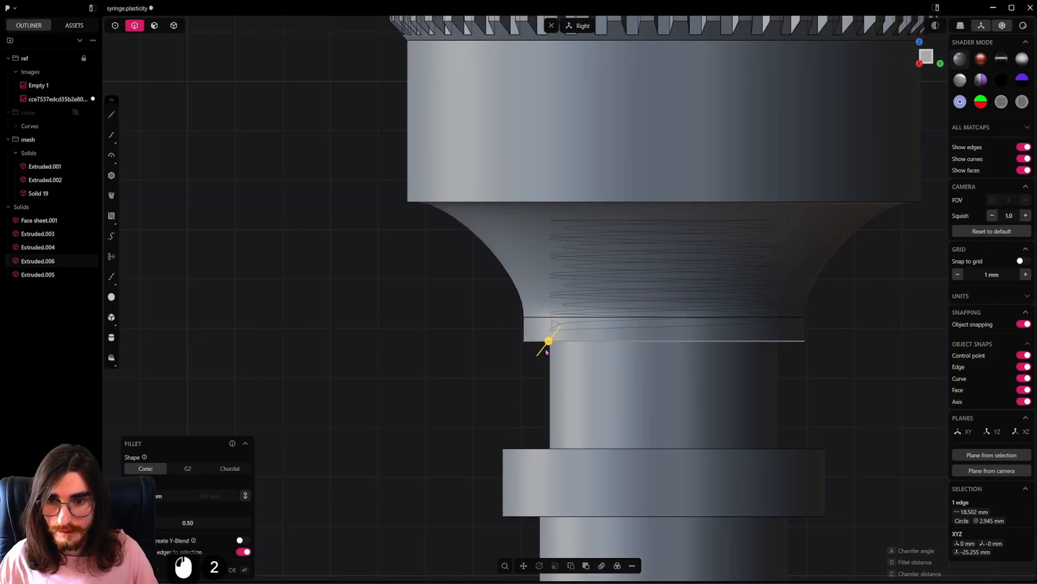
pyautogui.keyDown('shift'); pyautogui.moveTo(547, 345); pyautogui.dragTo(543, 348); pyautogui.keyUp('shift')
pyautogui.rightClick(822, 376)
pyautogui.moveTo(721, 373); pyautogui.dragTo(716, 327, button='middle')
pyautogui.keyDown('shift'); pyautogui.moveTo(608, 359); pyautogui.dragTo(570, 326, button='middle'); pyautogui.keyUp('shift')
# Step: Subtract the threaded hub from the ribbed grip with a Boolean difference, keeping the hub as a separate solid
pyautogui.click(174, 24)
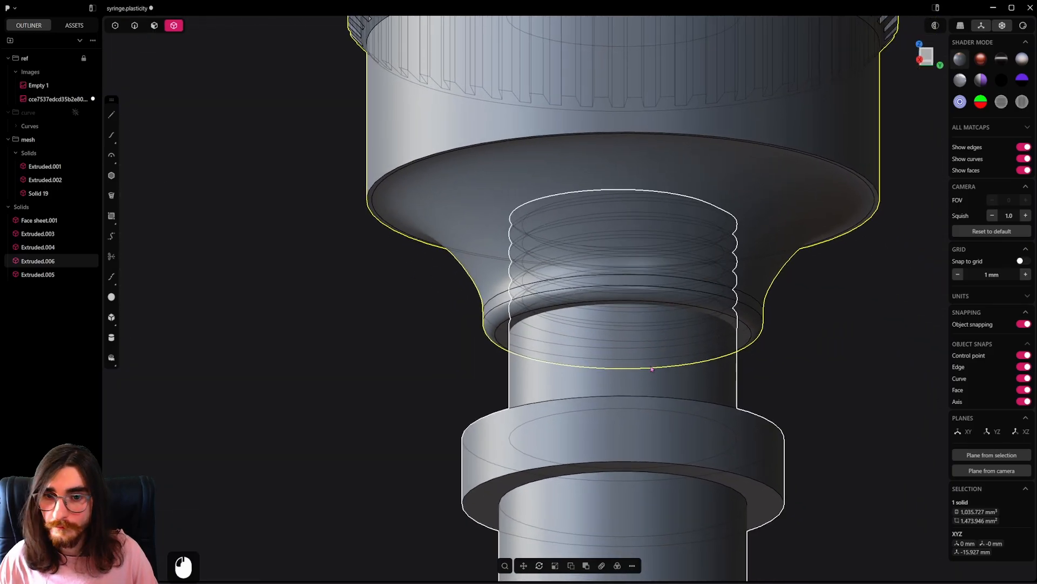
pyautogui.keyDown('shift'); pyautogui.click(719, 280); pyautogui.keyUp('shift')
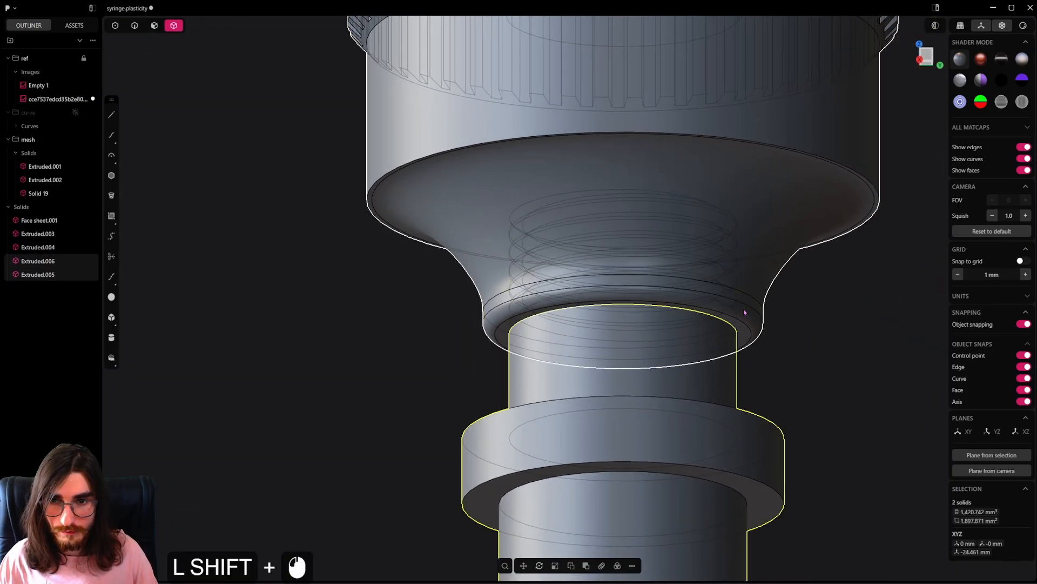
pyautogui.click(743, 309)
pyautogui.click(838, 352)
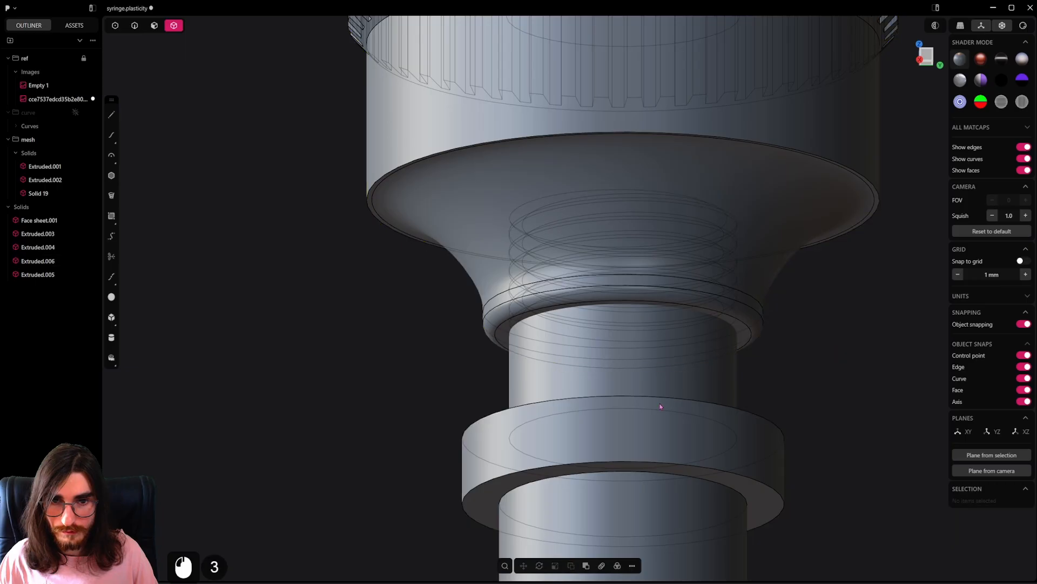
pyautogui.click(660, 407)
pyautogui.keyDown('shift'); pyautogui.click(783, 297); pyautogui.keyUp('shift')
pyautogui.press('q')
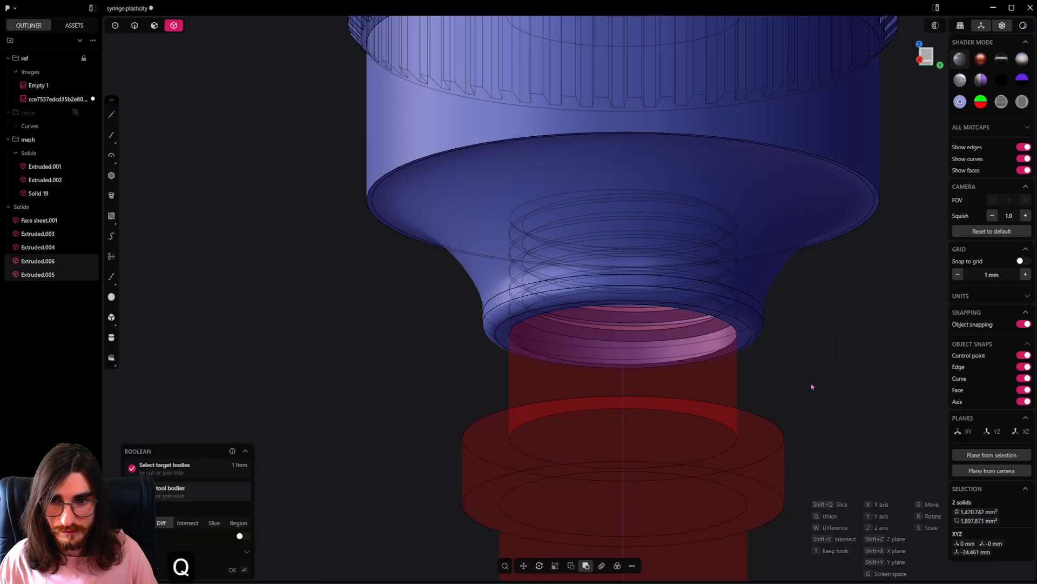
pyautogui.press('t')
pyautogui.click(701, 437)
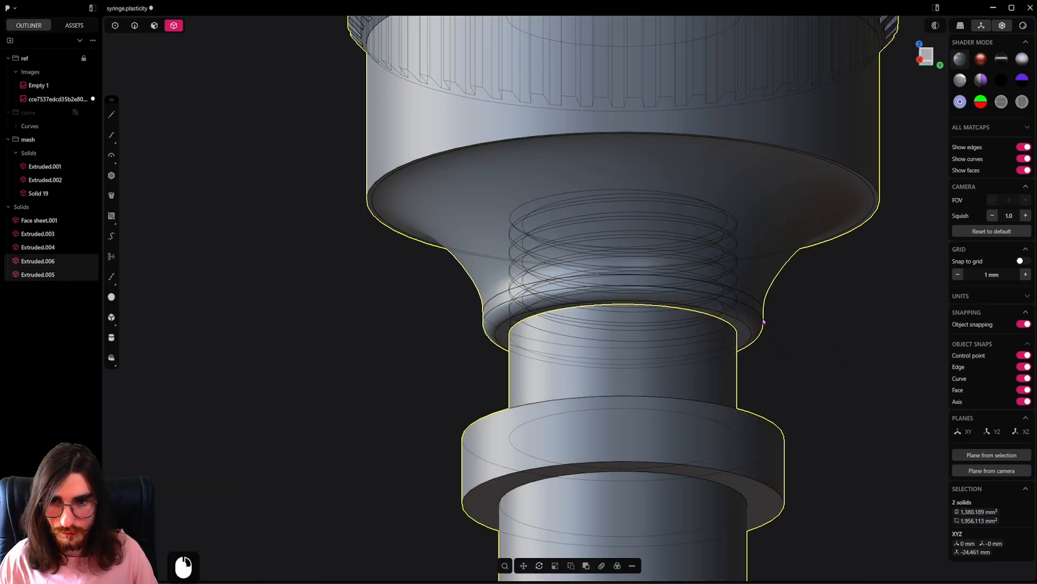
# Step: Hide the hub, offset the cylindrical face of the grip's internal thread by about -0.01 mm, and save the file
pyautogui.moveTo(701, 437); pyautogui.dragTo(308, 109, button='middle')
pyautogui.press('3')
pyautogui.scroll(3, 595, 271)
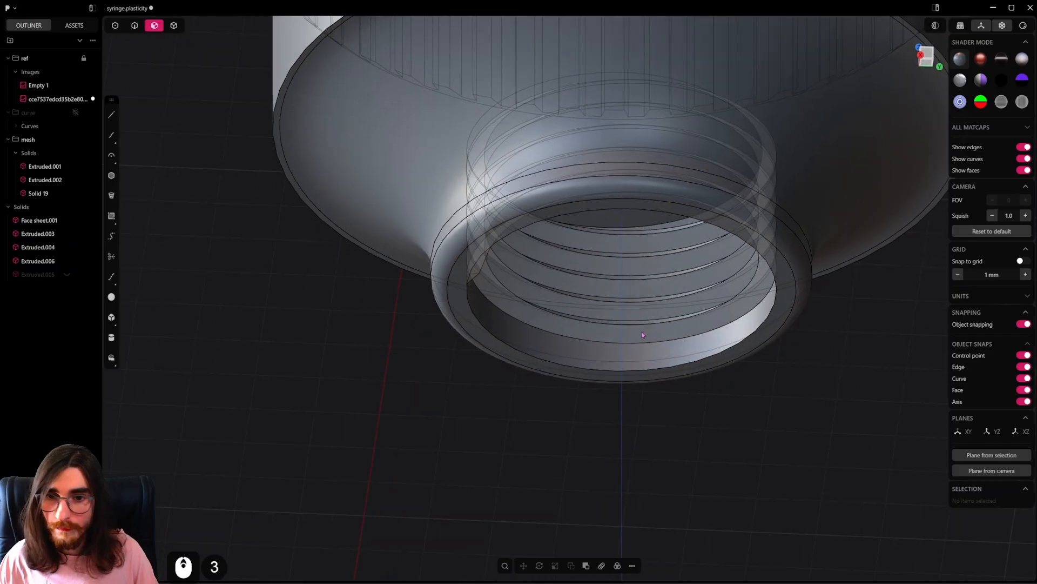
pyautogui.click(669, 352)
pyautogui.press('4')
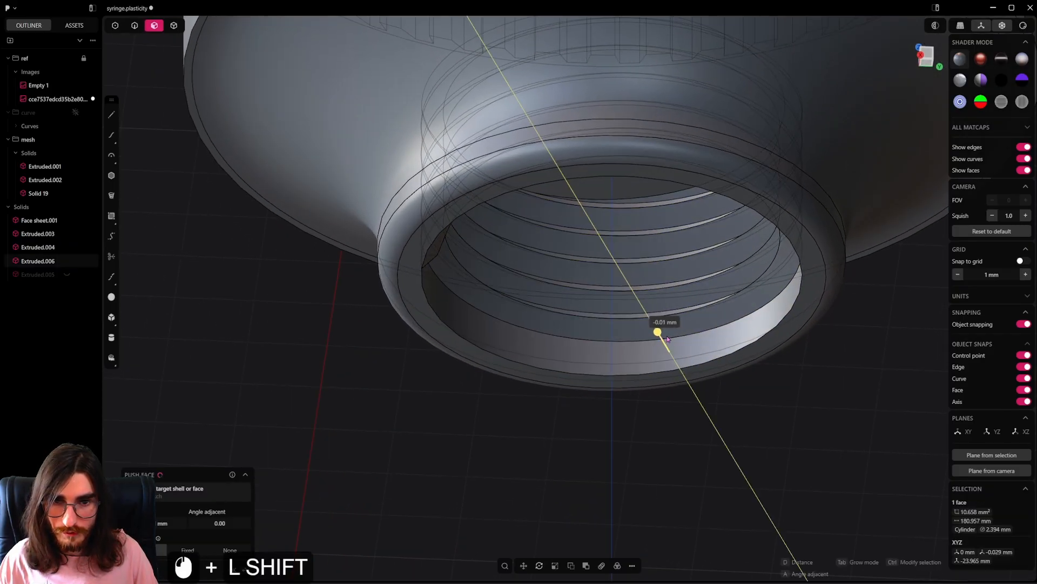
pyautogui.click(712, 408)
pyautogui.hotkey('ctrl', 's')
# Step: Unhide the hub and isolate it together with the ribbed grip
pyautogui.scroll(-2, 667, 324)
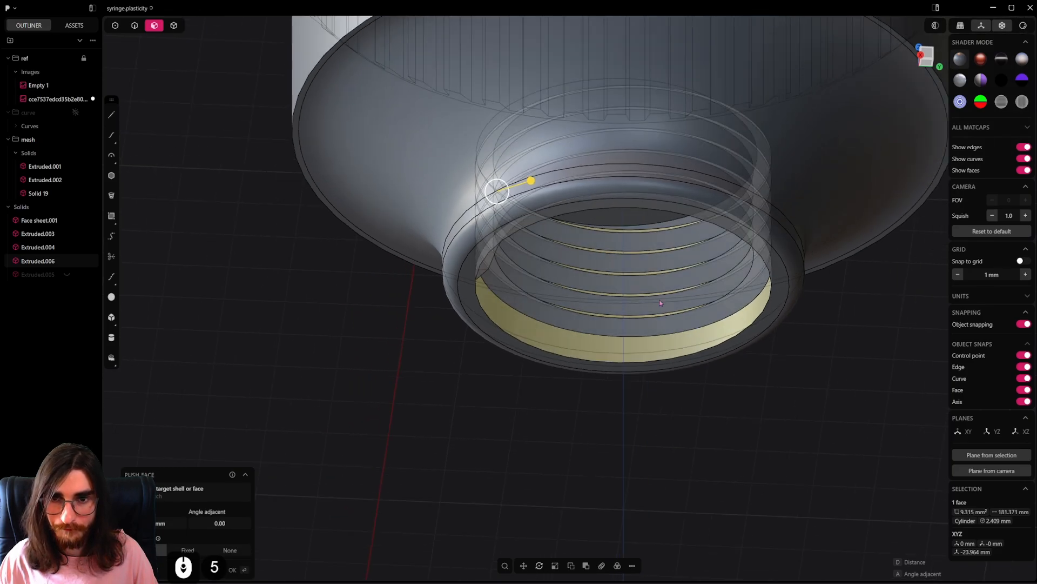
pyautogui.moveTo(667, 324)
pyautogui.mouseDown(button='middle')
pyautogui.moveTo(653, 241)
pyautogui.moveTo(637, 346)
pyautogui.moveTo(690, 447)
pyautogui.moveTo(486, 314)
pyautogui.mouseUp(button='middle')
pyautogui.press('6')
pyautogui.scroll(-4, 486, 313)
pyautogui.click(481, 311)
pyautogui.hotkey('alt', 'h')
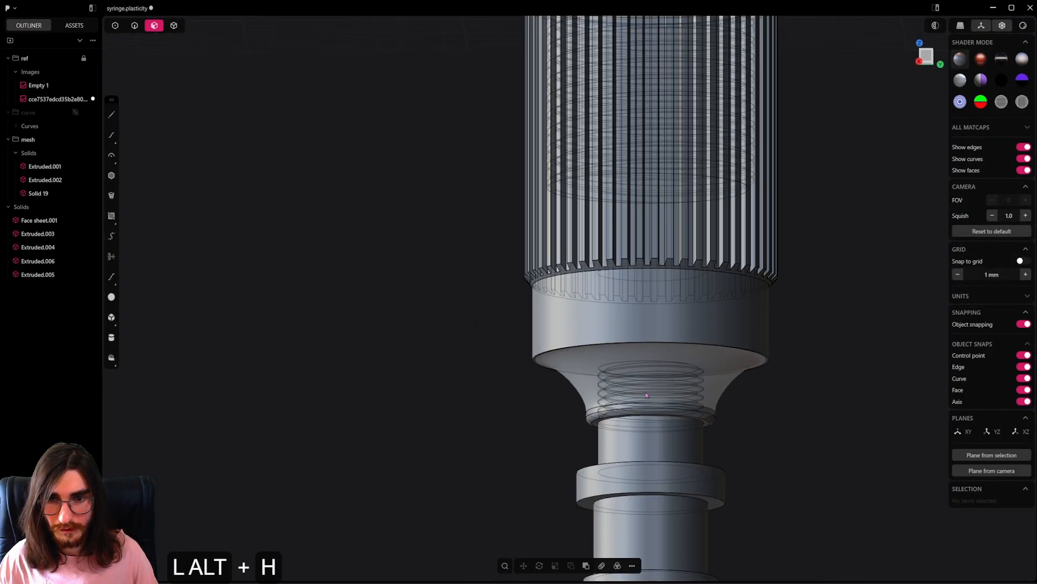
pyautogui.click(175, 27)
pyautogui.click(691, 272)
pyautogui.keyDown('shift'); pyautogui.moveTo(692, 271); pyautogui.dragTo(665, 218, button='middle'); pyautogui.keyUp('shift')
pyautogui.moveTo(640, 359); pyautogui.dragTo(646, 381, button='middle')
pyautogui.keyDown('shift'); pyautogui.click(638, 414); pyautogui.keyUp('shift')
pyautogui.keyDown('shift'); pyautogui.moveTo(618, 87); pyautogui.dragTo(624, 254, button='middle'); pyautogui.keyUp('shift')
pyautogui.scroll(-11, 625, 254)
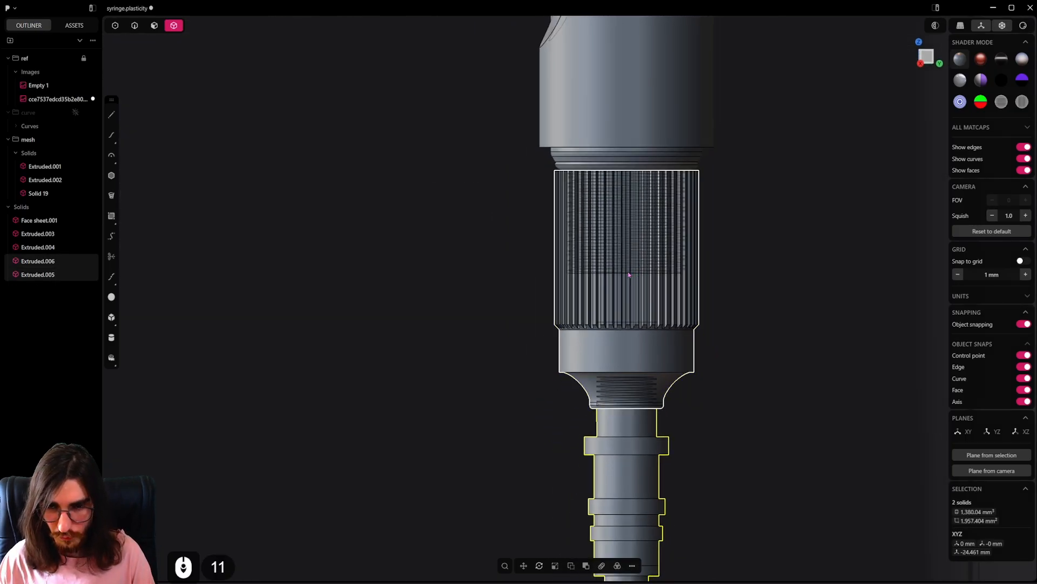
pyautogui.press('/')
# Step: View the isolated grip's bore from above and turn off the see-through display of hidden edges
pyautogui.moveTo(670, 218); pyautogui.dragTo(711, 341, button='middle')
pyautogui.keyDown('shift'); pyautogui.moveTo(731, 251); pyautogui.dragTo(791, 416, button='middle'); pyautogui.keyUp('shift')
pyautogui.click(722, 389)
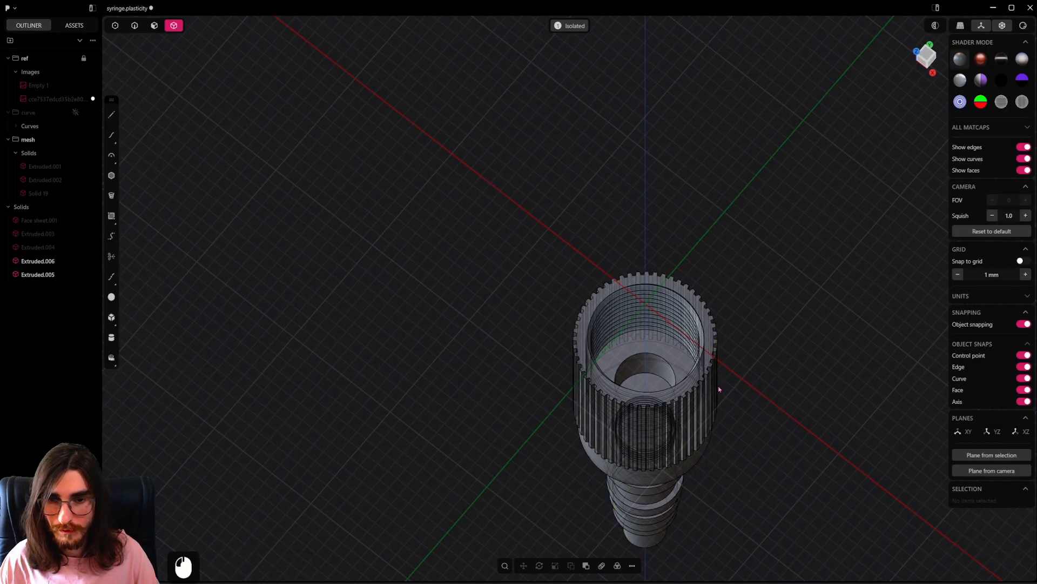
pyautogui.scroll(15, 680, 367)
pyautogui.moveTo(667, 336); pyautogui.dragTo(660, 342, button='middle')
pyautogui.click(1002, 25)
pyautogui.scroll(3, 652, 352)
# Step: Chamfer the circular edge of the small hole in the grip's inner floor into a wide cone
pyautogui.press('2')
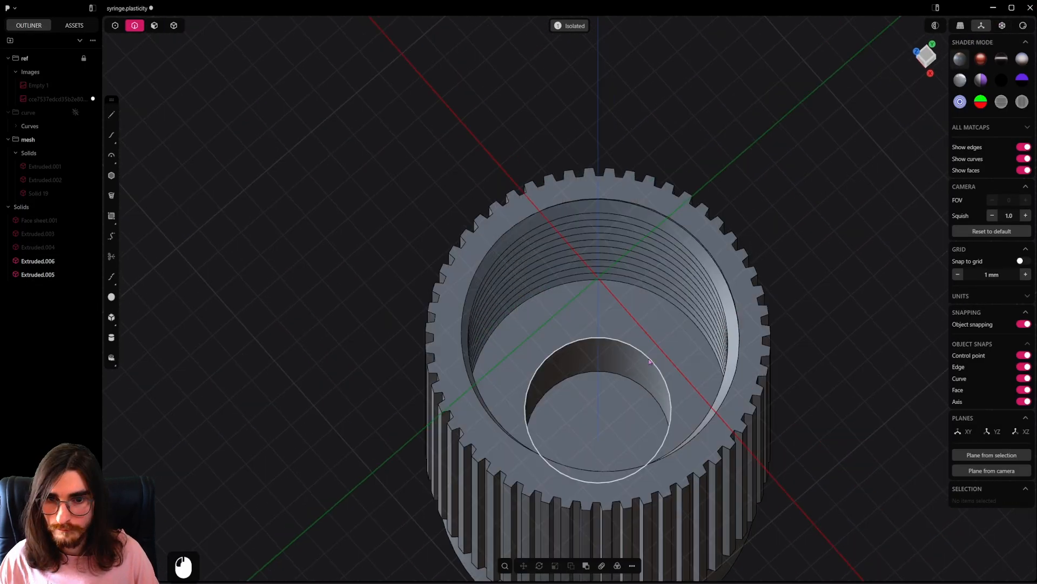
pyautogui.click(651, 357)
pyautogui.press('b')
pyautogui.keyDown('shift'); pyautogui.moveTo(651, 359); pyautogui.dragTo(867, 334); pyautogui.keyUp('shift')
pyautogui.rightClick(627, 363)
# Step: Hide the hub solid to expose the threaded socket on the grip's underside
pyautogui.moveTo(628, 363); pyautogui.dragTo(551, 264, button='middle')
pyautogui.press('4')
pyautogui.click(610, 397)
pyautogui.press('h')
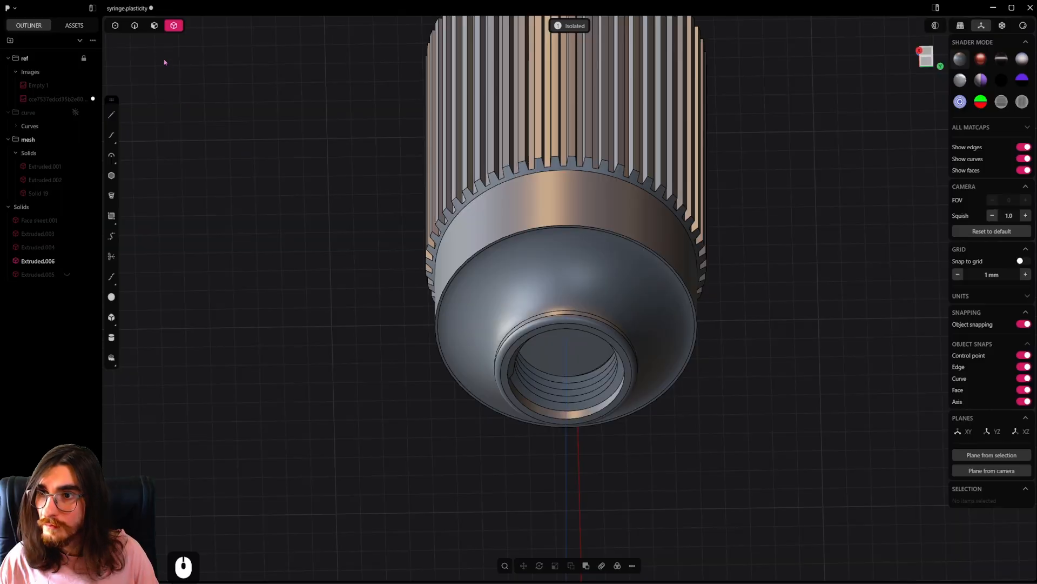
# Step: Try pushing the flat end face of the grip's threaded socket deeper into the body, and undo it
pyautogui.scroll(4, 481, 325)
pyautogui.click(607, 364)
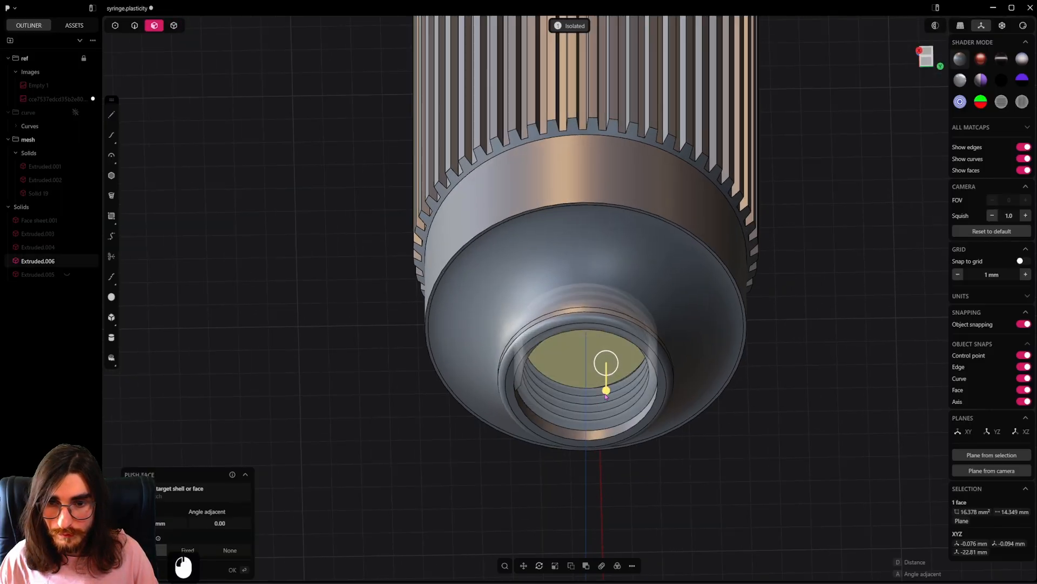
pyautogui.moveTo(606, 394); pyautogui.dragTo(606, 361)
pyautogui.moveTo(607, 311); pyautogui.dragTo(605, 292)
pyautogui.hotkey('ctrl', 'z')
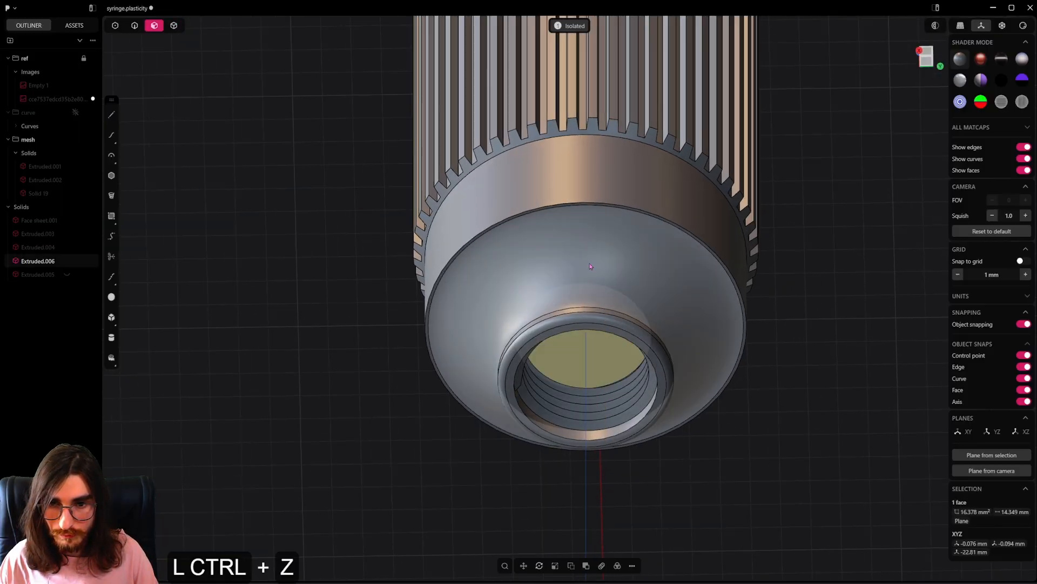
# Step: Offset the round floor face at the bottom of the grip's bore inward by about 0.88 mm
pyautogui.moveTo(606, 292); pyautogui.dragTo(584, 577, button='middle')
pyautogui.scroll(2, 588, 329)
pyautogui.moveTo(588, 329)
pyautogui.mouseDown(button='middle')
pyautogui.moveTo(574, 503)
pyautogui.moveTo(590, 338)
pyautogui.mouseUp(button='middle')
pyautogui.click(585, 312)
pyautogui.scroll(2, 586, 312)
pyautogui.scroll(3, 590, 338)
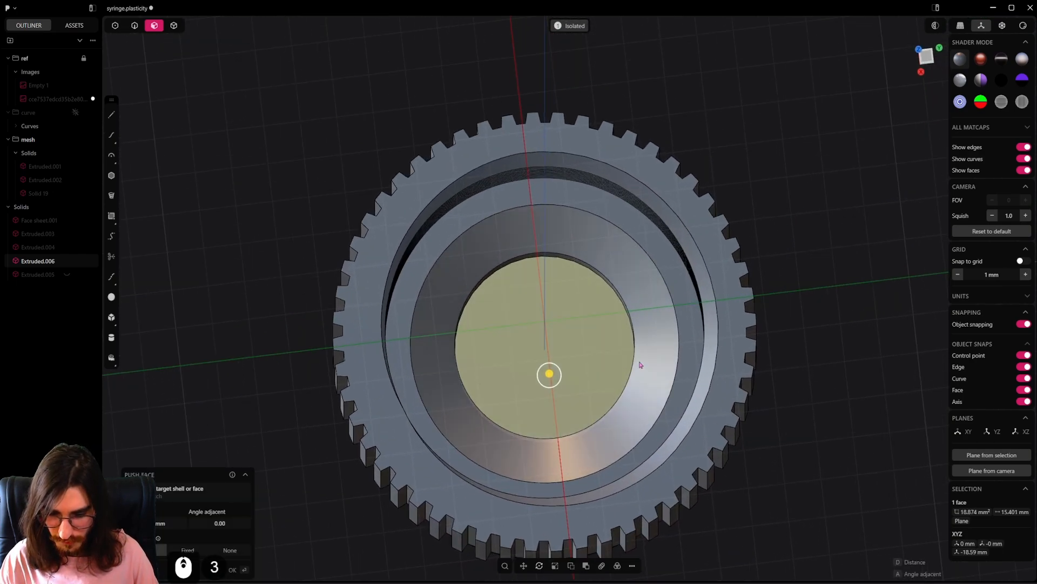
pyautogui.press('o')
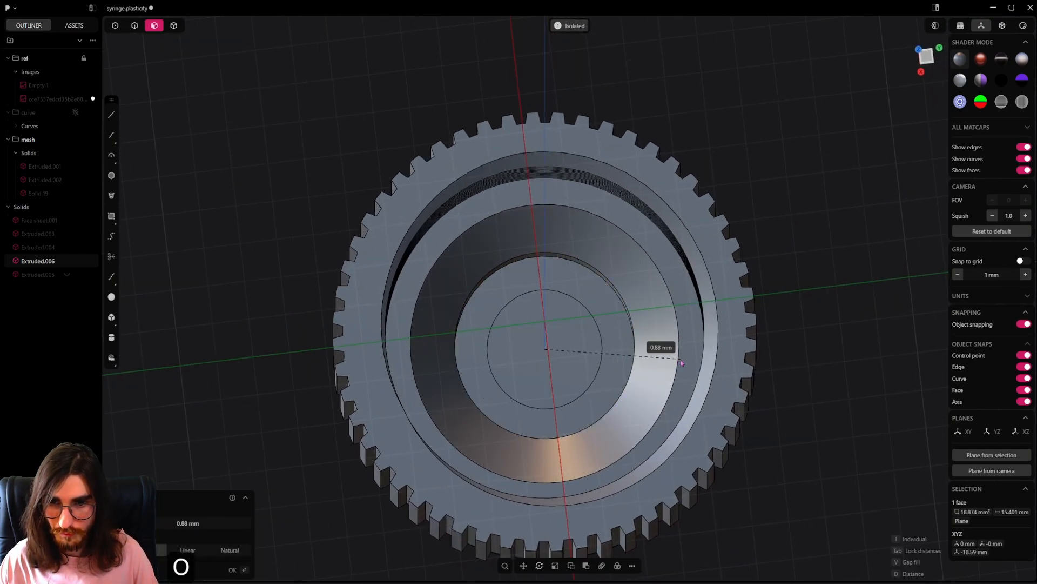
pyautogui.rightClick(523, 353)
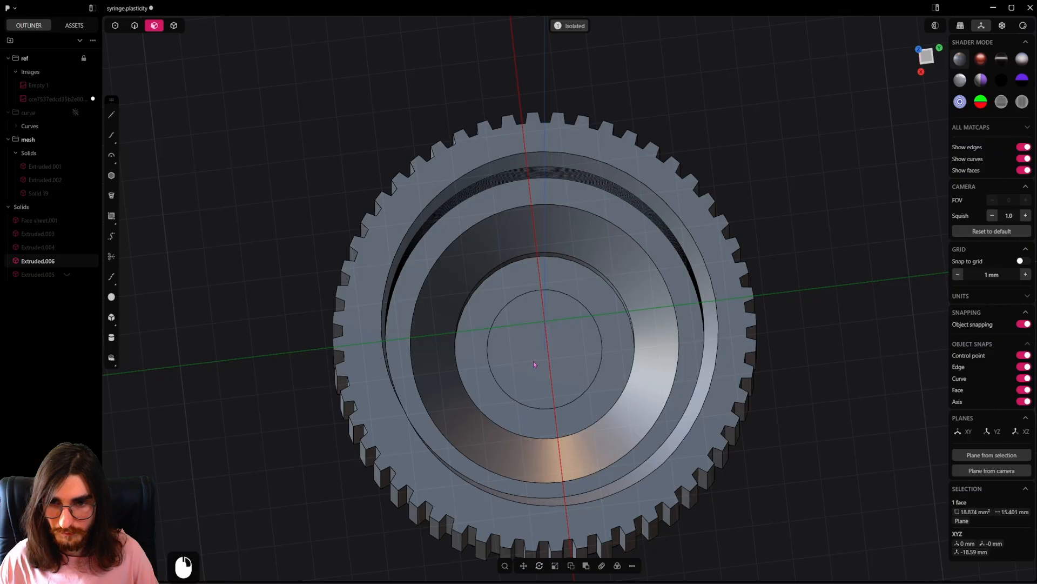
# Step: Push the inner circle of the bore's floor down into the threaded socket to open a through hole
pyautogui.click(531, 361)
pyautogui.scroll(-7, 530, 361)
pyautogui.moveTo(531, 419); pyautogui.dragTo(530, 254, button='middle')
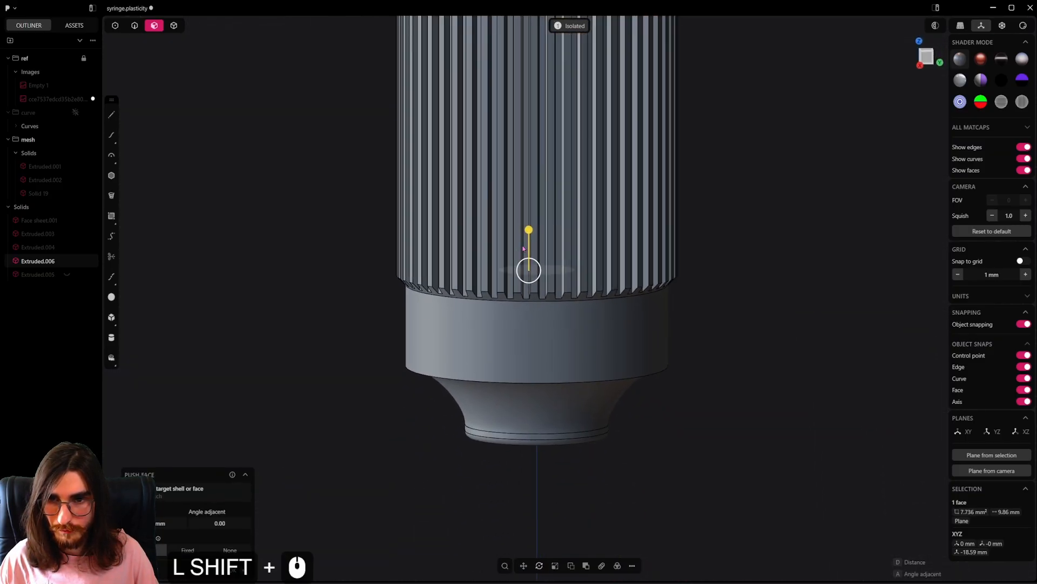
pyautogui.rightClick(523, 499)
pyautogui.moveTo(545, 424); pyautogui.dragTo(548, 293, button='middle')
pyautogui.scroll(4, 575, 488)
pyautogui.keyDown('shift'); pyautogui.moveTo(574, 487); pyautogui.dragTo(572, 402, button='middle'); pyautogui.keyUp('shift')
# Step: Chamfer the through hole's circular edge on the socket side by about 0.33 mm and save the file
pyautogui.click(135, 26)
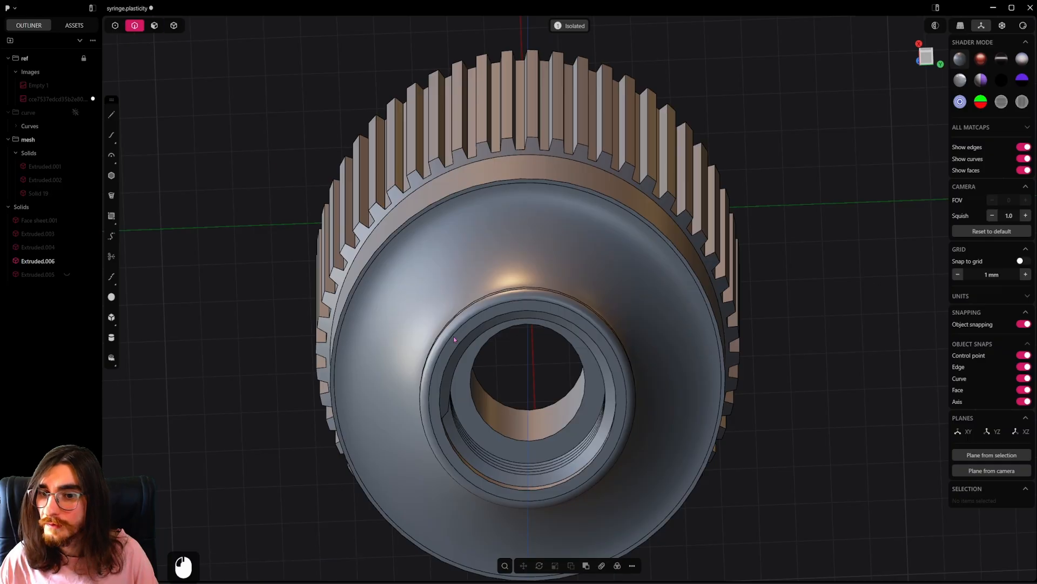
pyautogui.click(575, 420)
pyautogui.keyDown('shift'); pyautogui.moveTo(575, 420); pyautogui.dragTo(577, 448); pyautogui.keyUp('shift')
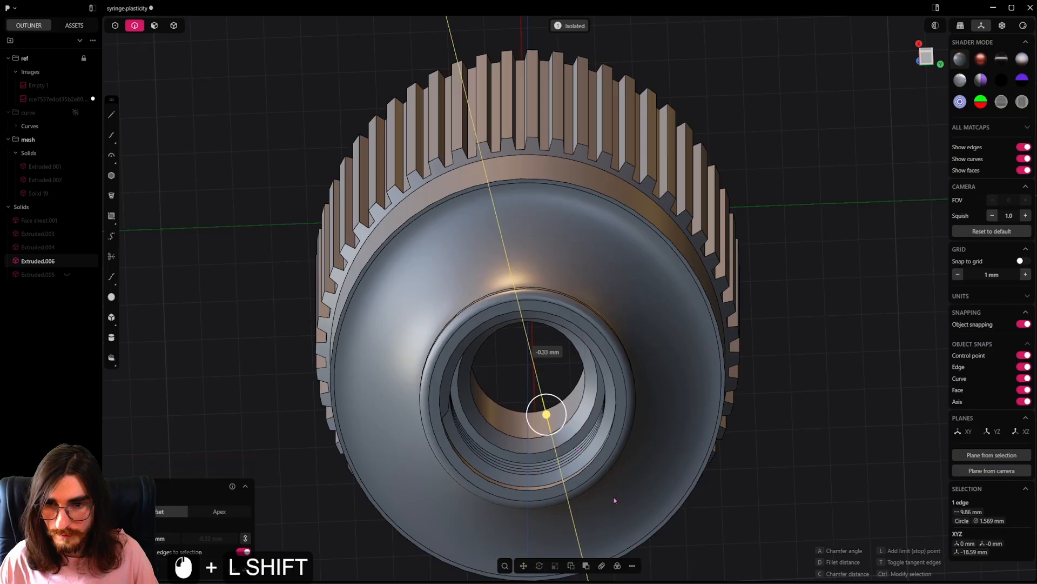
pyautogui.keyDown('shift'); pyautogui.moveTo(614, 501); pyautogui.dragTo(615, 501); pyautogui.keyUp('shift')
pyautogui.moveTo(560, 320); pyautogui.dragTo(573, 540, button='middle')
pyautogui.keyDown('shift'); pyautogui.moveTo(547, 255); pyautogui.dragTo(564, 348, button='middle'); pyautogui.keyUp('shift')
pyautogui.press('7')
pyautogui.scroll(-6, 568, 328)
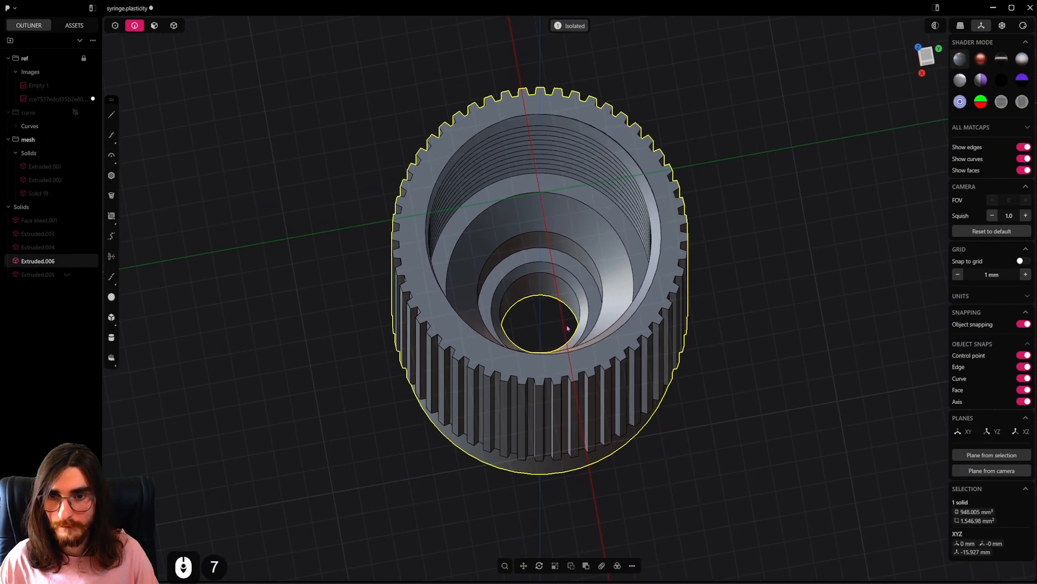
pyautogui.hotkey('ctrl', 's')
# Step: Bring the hidden needle hub back into view below the isolated grip
pyautogui.scroll(-3, 567, 328)
pyautogui.moveTo(568, 328); pyautogui.dragTo(601, 324, button='middle')
pyautogui.scroll(-2, 575, 299)
pyautogui.hotkey('alt', 'h')
# Step: Fillet the outer rim edges of the hub's collars and the lower rim of its shoulder with a small radius
pyautogui.scroll(5, 595, 378)
pyautogui.click(595, 436)
pyautogui.keyDown('shift'); pyautogui.click(609, 375); pyautogui.keyUp('shift')
pyautogui.keyDown('shift'); pyautogui.click(610, 345); pyautogui.keyUp('shift')
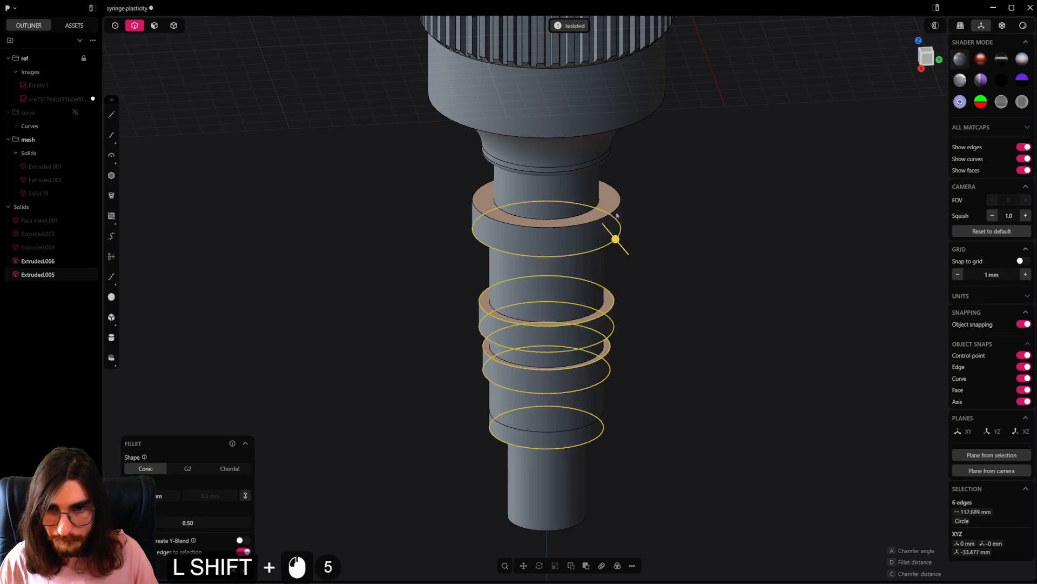
pyautogui.scroll(3, 621, 227)
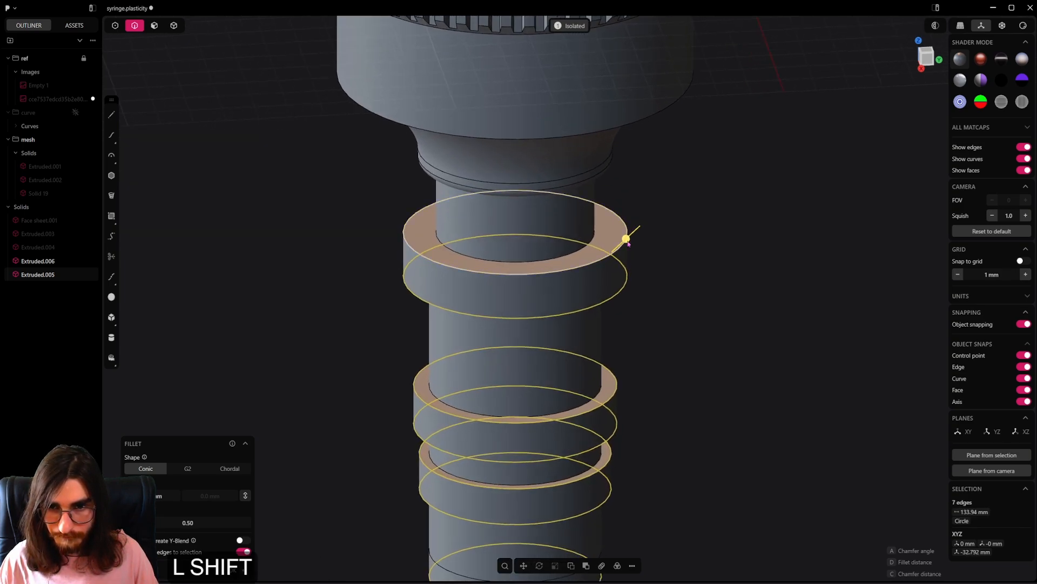
pyautogui.moveTo(621, 232)
pyautogui.keyDown('shift'); pyautogui.mouseDown()
pyautogui.moveTo(645, 224)
pyautogui.moveTo(636, 226)
pyautogui.mouseUp(); pyautogui.keyUp('shift')
pyautogui.rightClick(625, 251)
# Step: Fillet the seven inner corner edges where the hub's collars and shoulder meet its shaft sections by about 0.08 mm
pyautogui.click(591, 240)
pyautogui.press('b')
pyautogui.keyDown('shift'); pyautogui.moveTo(593, 316); pyautogui.dragTo(622, 160, button='middle'); pyautogui.keyUp('shift')
pyautogui.keyDown('shift'); pyautogui.click(610, 175); pyautogui.keyUp('shift')
pyautogui.keyDown('shift'); pyautogui.click(614, 178); pyautogui.keyUp('shift')
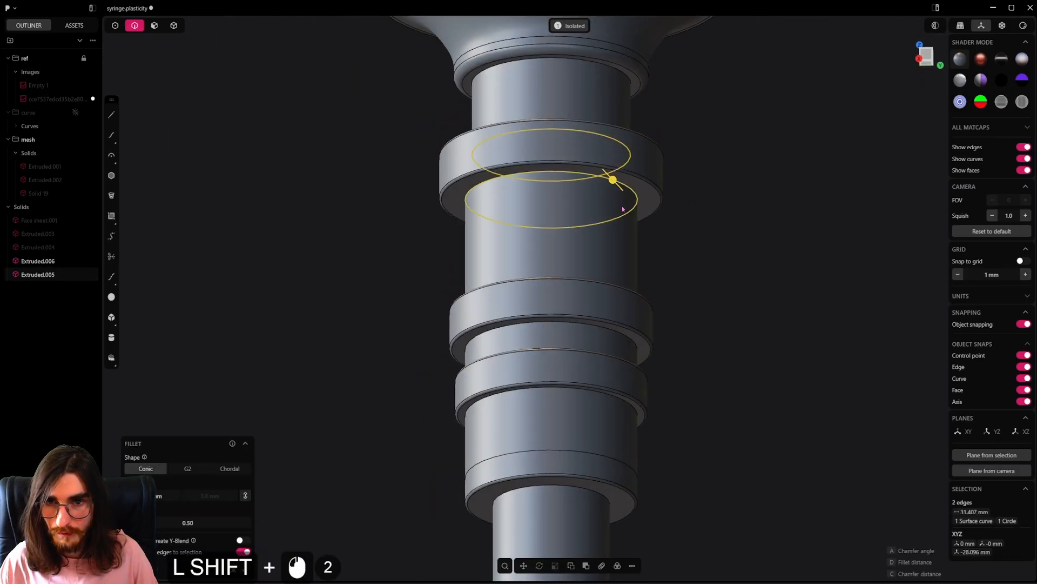
pyautogui.moveTo(623, 209); pyautogui.dragTo(631, 324, button='middle')
pyautogui.keyDown('shift'); pyautogui.click(624, 277); pyautogui.keyUp('shift')
pyautogui.keyDown('shift'); pyautogui.click(619, 340); pyautogui.keyUp('shift')
pyautogui.scroll(3, 624, 282)
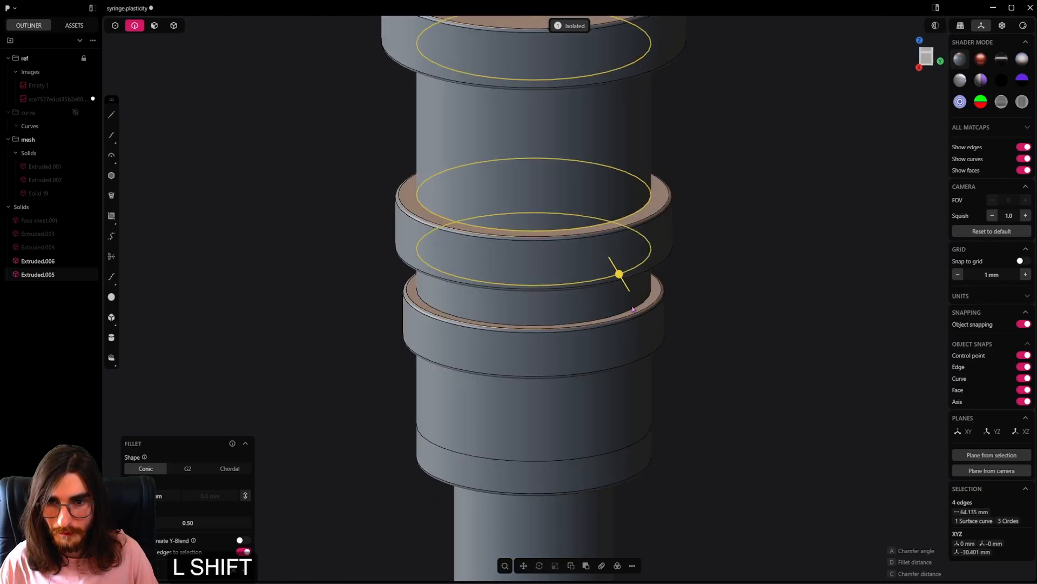
pyautogui.keyDown('shift'); pyautogui.click(623, 313); pyautogui.keyUp('shift')
pyautogui.moveTo(618, 372); pyautogui.dragTo(623, 437, button='middle')
pyautogui.keyDown('shift'); pyautogui.click(620, 402); pyautogui.keyUp('shift')
pyautogui.keyDown('shift'); pyautogui.click(619, 403); pyautogui.keyUp('shift')
pyautogui.keyDown('shift'); pyautogui.moveTo(621, 402); pyautogui.dragTo(644, 421); pyautogui.keyUp('shift')
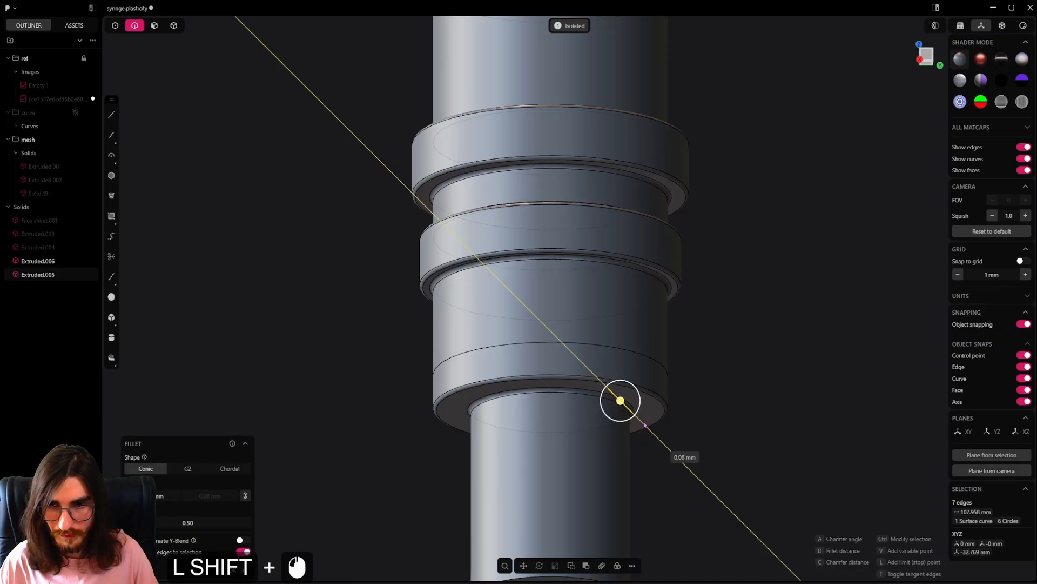
pyautogui.rightClick(718, 350)
pyautogui.scroll(-7, 718, 350)
pyautogui.click(739, 391)
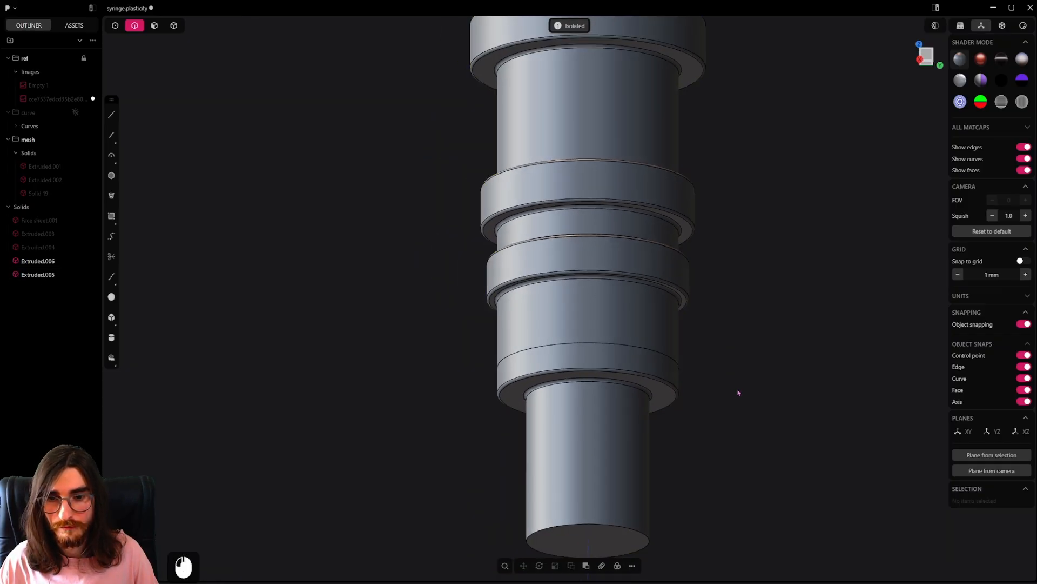
# Step: Leave isolation to bring back the whole syringe and reference images, and save the file
pyautogui.scroll(-5, 739, 392)
pyautogui.moveTo(648, 444); pyautogui.dragTo(623, 493, button='middle')
pyautogui.scroll(-6, 633, 436)
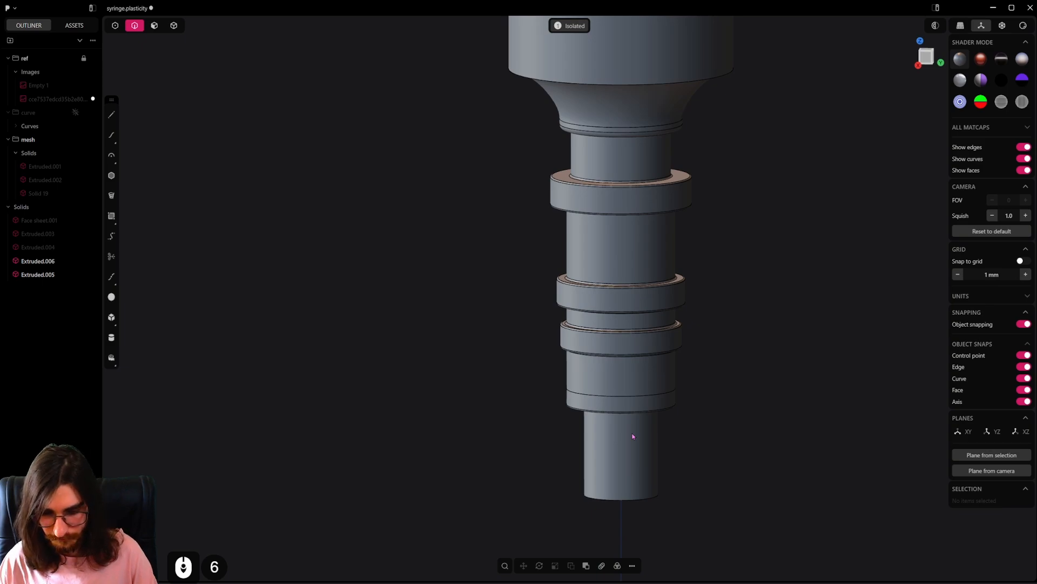
pyautogui.keyDown('alt'); pyautogui.scroll(-5, 668, 225); pyautogui.keyUp('alt')
pyautogui.click(565, 33)
pyautogui.keyDown('shift'); pyautogui.moveTo(694, 284); pyautogui.dragTo(569, 461, button='middle'); pyautogui.keyUp('shift')
pyautogui.scroll(-2, 570, 459)
pyautogui.hotkey('ctrl', 's')
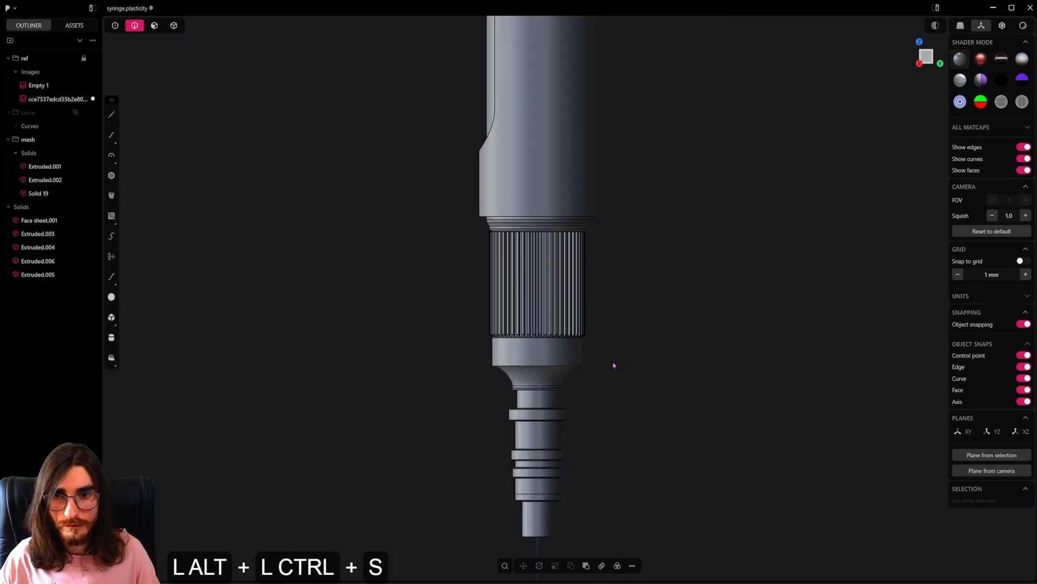
pyautogui.scroll(-1, 613, 365)
pyautogui.keyDown('alt'); pyautogui.moveTo(476, 416); pyautogui.dragTo(528, 420, button='middle'); pyautogui.keyUp('alt')
pyautogui.scroll(-4, 497, 382)
pyautogui.moveTo(530, 256); pyautogui.dragTo(576, 314, button='middle')
pyautogui.scroll(3, 576, 314)
pyautogui.hotkey('ctrl', 's')
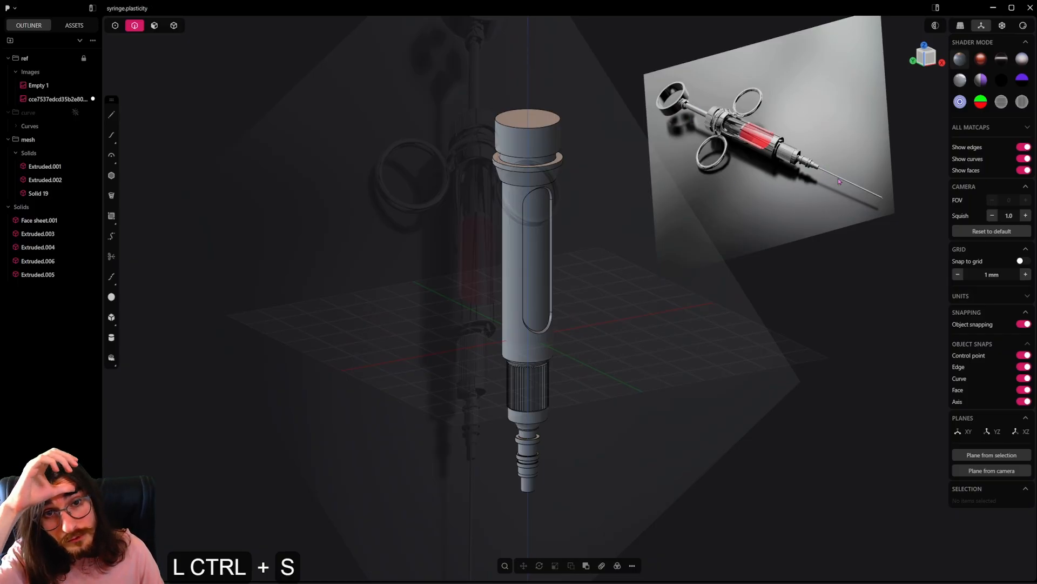
# Step: Check the needle joint in the reference photo and fillet the circular edge at the hub tip's lower end by about 0.21 mm
pyautogui.scroll(20, 838, 181)
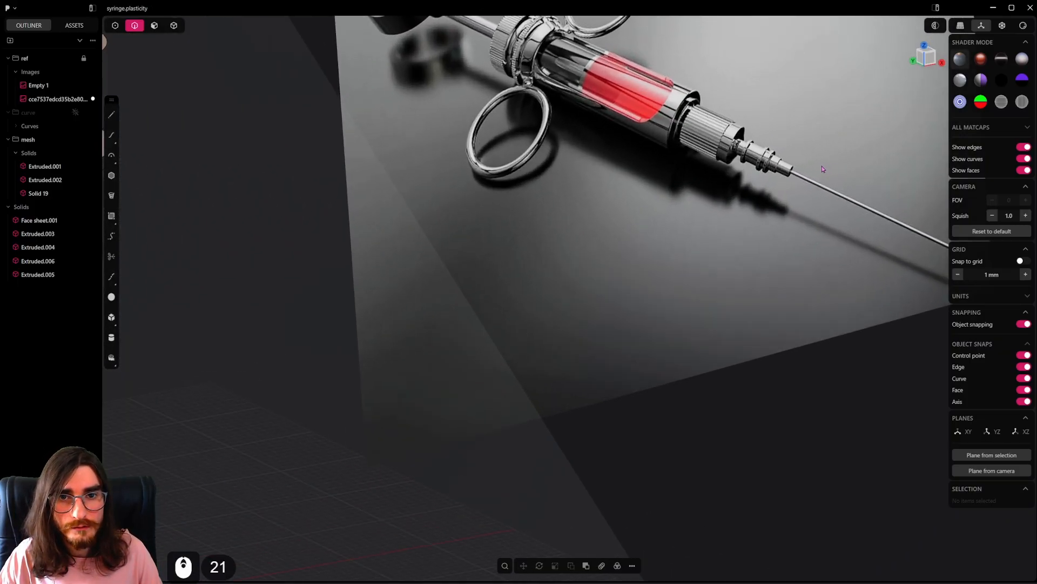
pyautogui.scroll(-2, 789, 178)
pyautogui.scroll(-5, 789, 179)
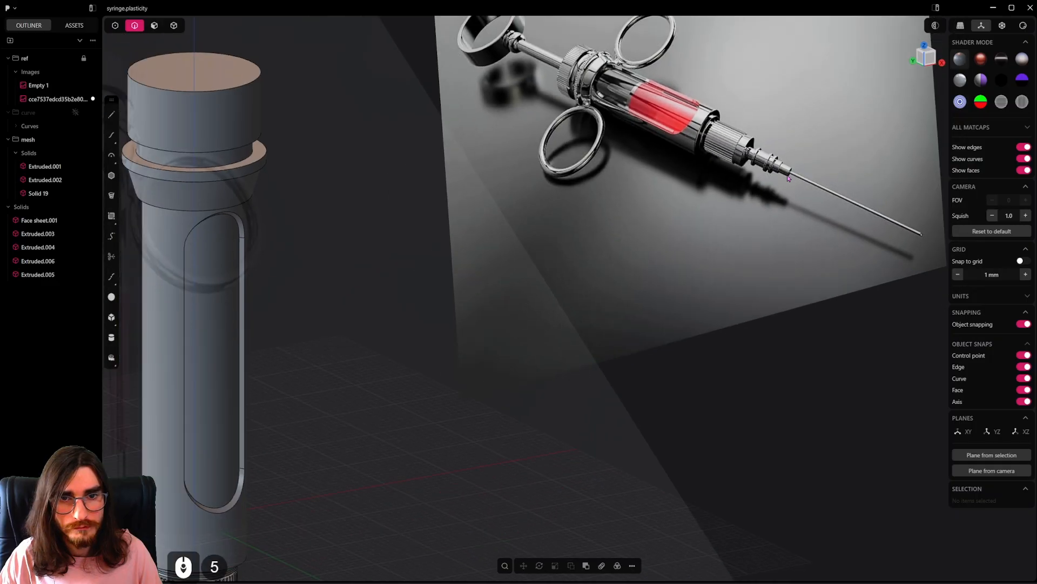
pyautogui.keyDown('shift'); pyautogui.moveTo(324, 448); pyautogui.dragTo(638, 127, button='middle'); pyautogui.keyUp('shift')
pyautogui.scroll(3, 549, 315)
pyautogui.moveTo(548, 357)
pyautogui.keyDown('alt'); pyautogui.mouseDown(button='middle')
pyautogui.moveTo(483, 386)
pyautogui.moveTo(545, 376)
pyautogui.mouseUp(button='middle'); pyautogui.keyUp('alt')
pyautogui.scroll(20, 546, 376)
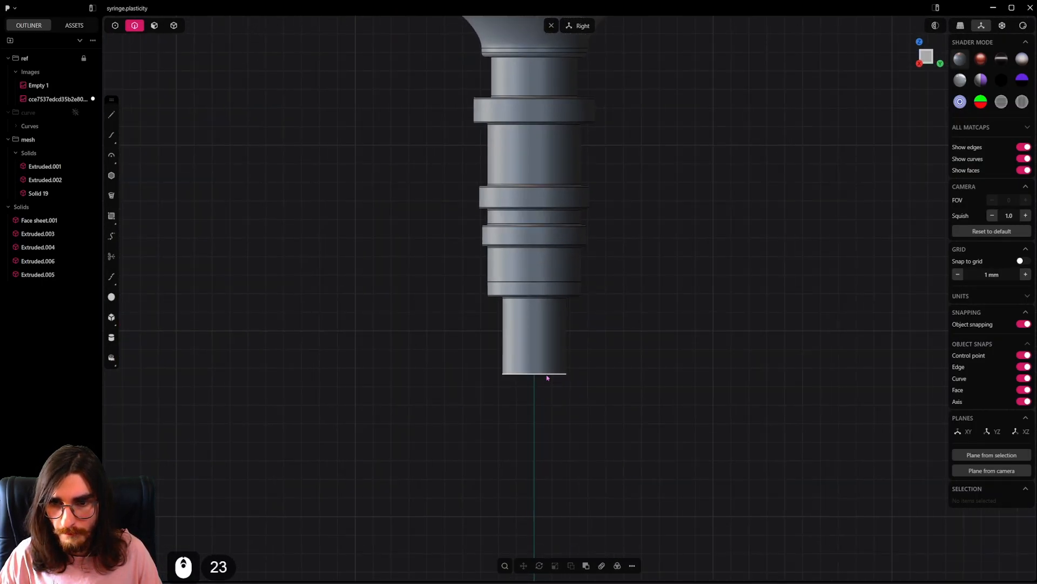
pyautogui.click(547, 376)
pyautogui.press('f')
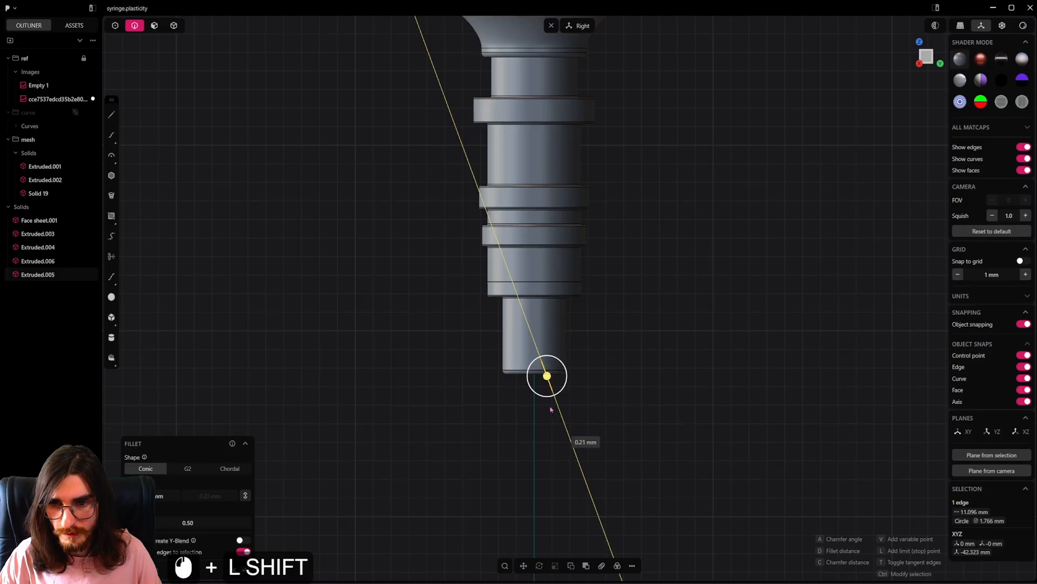
pyautogui.click(585, 385)
# Step: Offset the flat end face of the hub's tip inward by about 1 mm to outline the needle
pyautogui.scroll(-20, 572, 357)
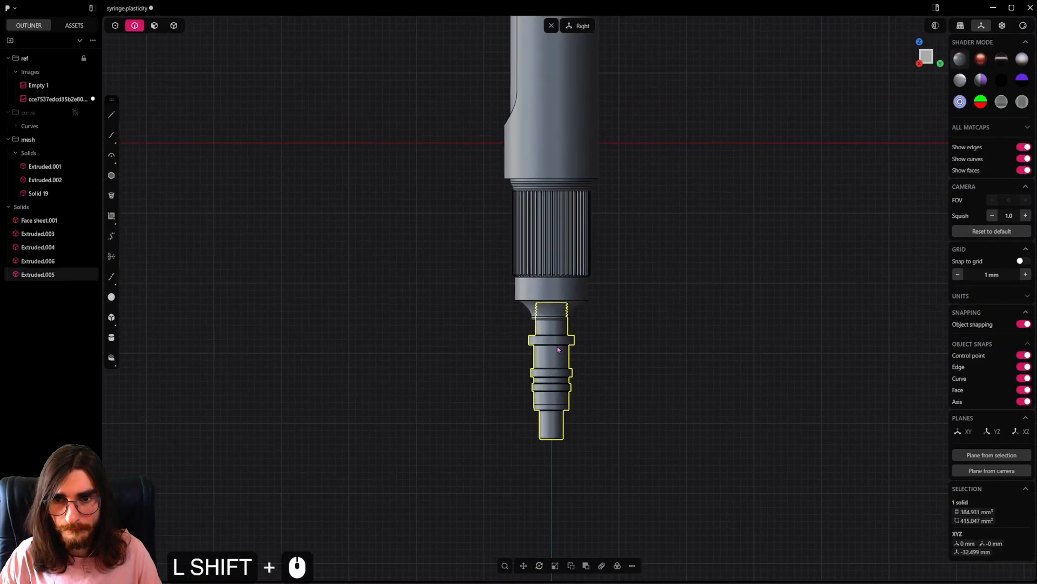
pyautogui.moveTo(558, 350); pyautogui.dragTo(580, 272, button='middle')
pyautogui.press('KP_1')
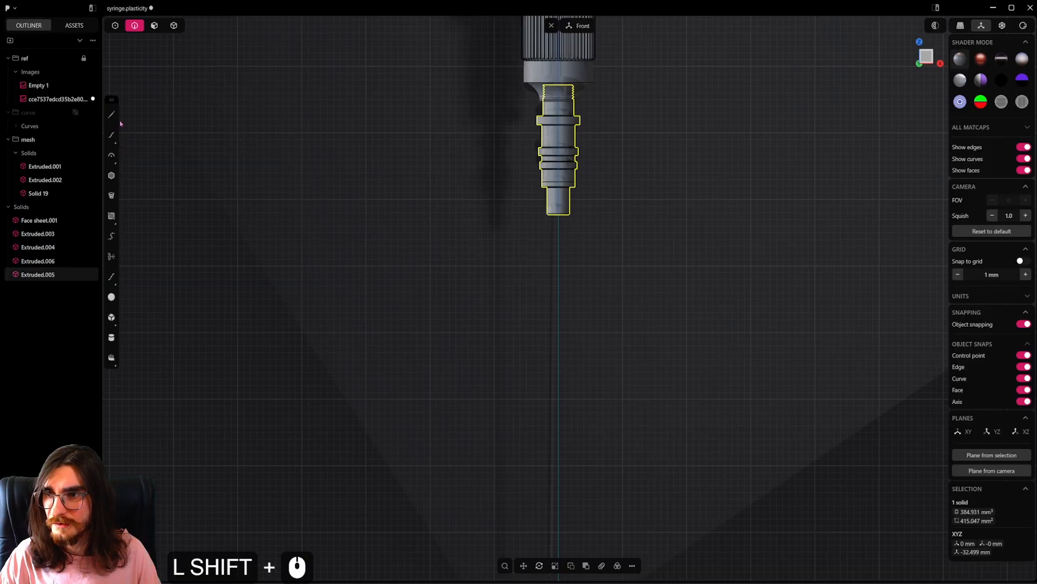
pyautogui.scroll(15, 568, 194)
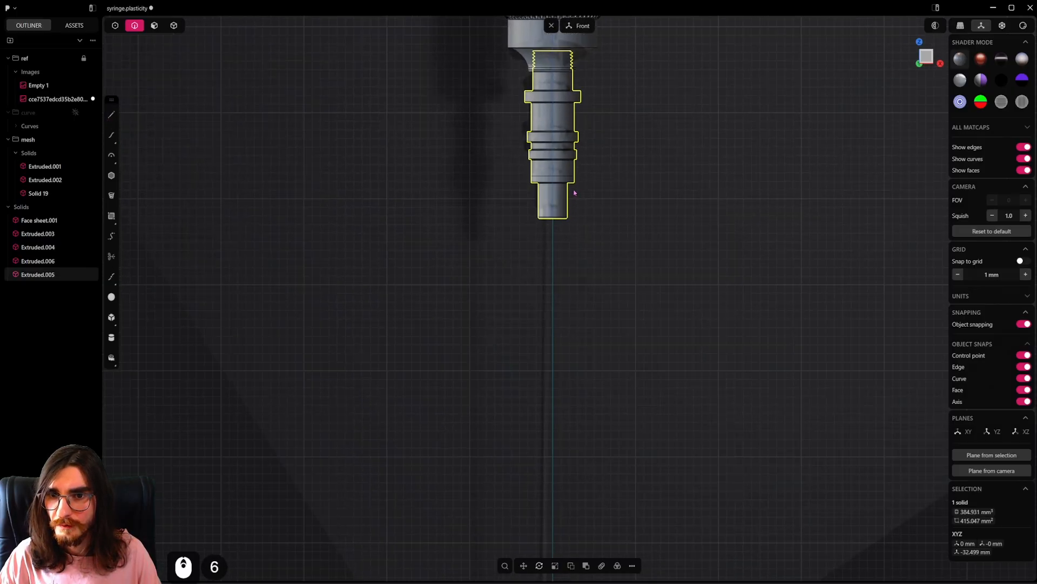
pyautogui.click(153, 25)
pyautogui.moveTo(570, 197); pyautogui.dragTo(570, 157, button='middle')
pyautogui.click(551, 251)
pyautogui.scroll(12, 588, 253)
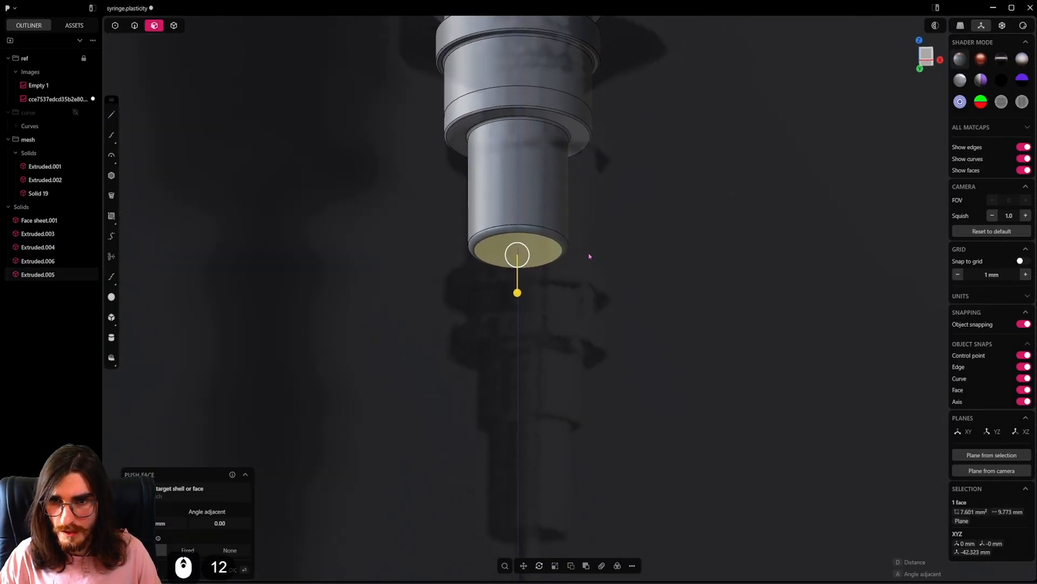
pyautogui.press('o')
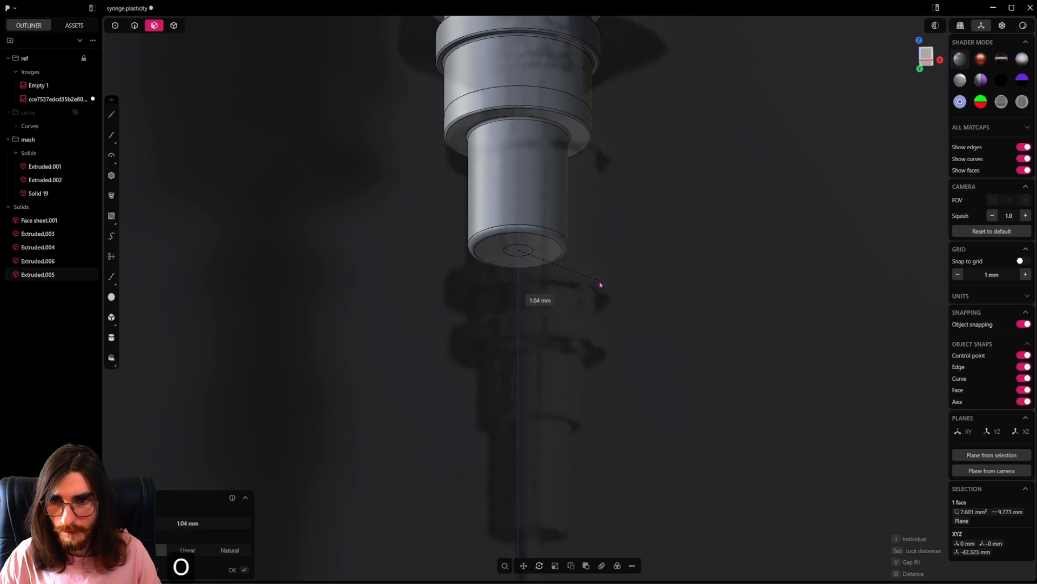
pyautogui.click(604, 284)
# Step: Extrude the small circle on the hub's tip down about 54.4 mm as a new body, ending at the reference needle's point
pyautogui.click(519, 251)
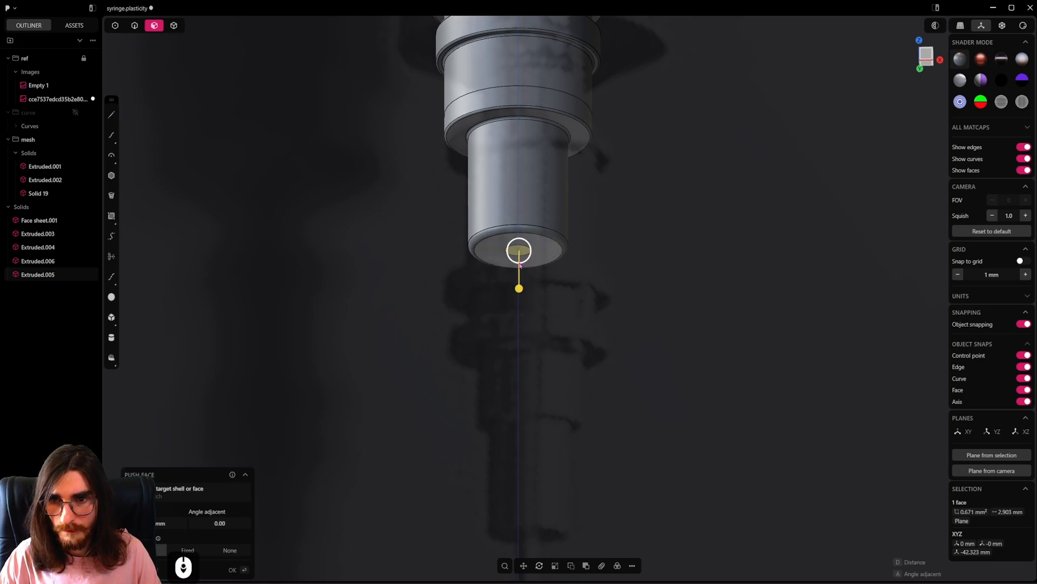
pyautogui.scroll(-3, 519, 253)
pyautogui.keyDown('alt'); pyautogui.moveTo(524, 302); pyautogui.dragTo(620, 308, button='middle'); pyautogui.keyUp('alt')
pyautogui.scroll(-6, 620, 308)
pyautogui.keyDown('shift'); pyautogui.moveTo(573, 345); pyautogui.dragTo(586, 218, button='middle'); pyautogui.keyUp('shift')
pyautogui.scroll(-5, 587, 218)
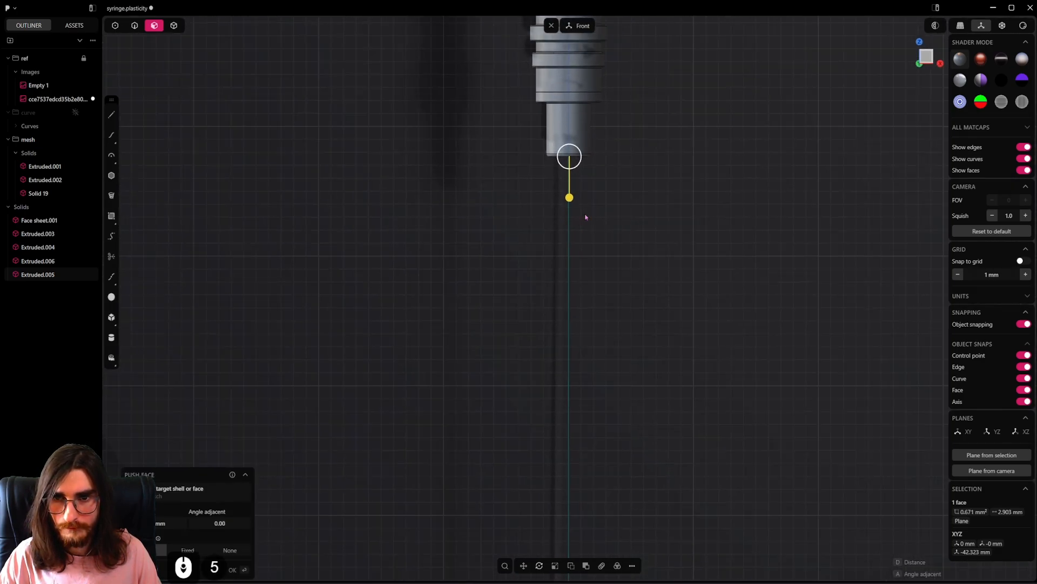
pyautogui.press('e')
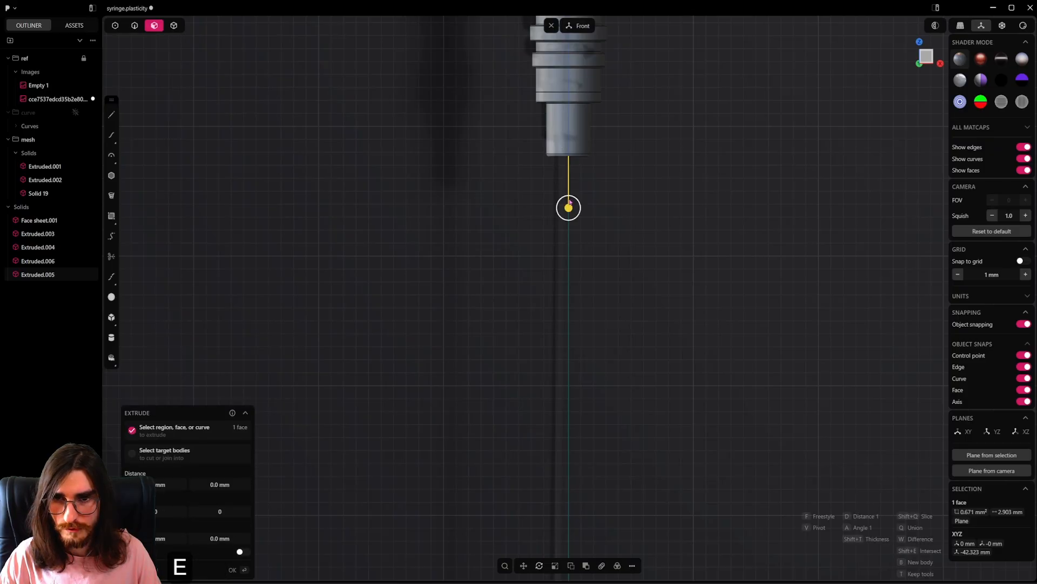
pyautogui.keyDown('shift'); pyautogui.moveTo(575, 428); pyautogui.dragTo(598, 305, button='middle'); pyautogui.keyUp('shift')
pyautogui.moveTo(596, 304); pyautogui.dragTo(592, 450)
pyautogui.keyDown('shift'); pyautogui.moveTo(591, 450); pyautogui.dragTo(593, 314, button='middle'); pyautogui.keyUp('shift')
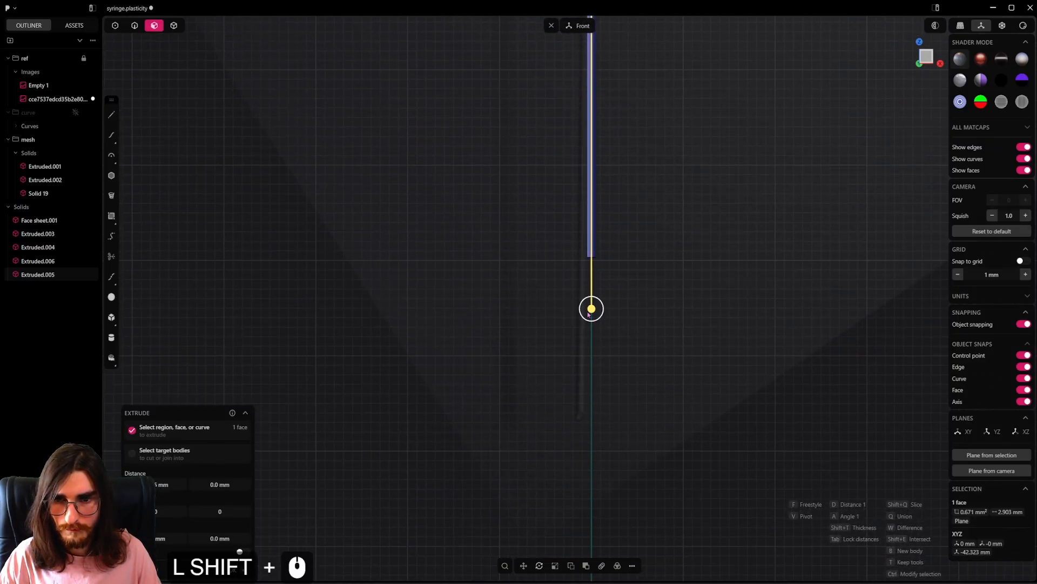
pyautogui.moveTo(592, 314); pyautogui.dragTo(581, 471)
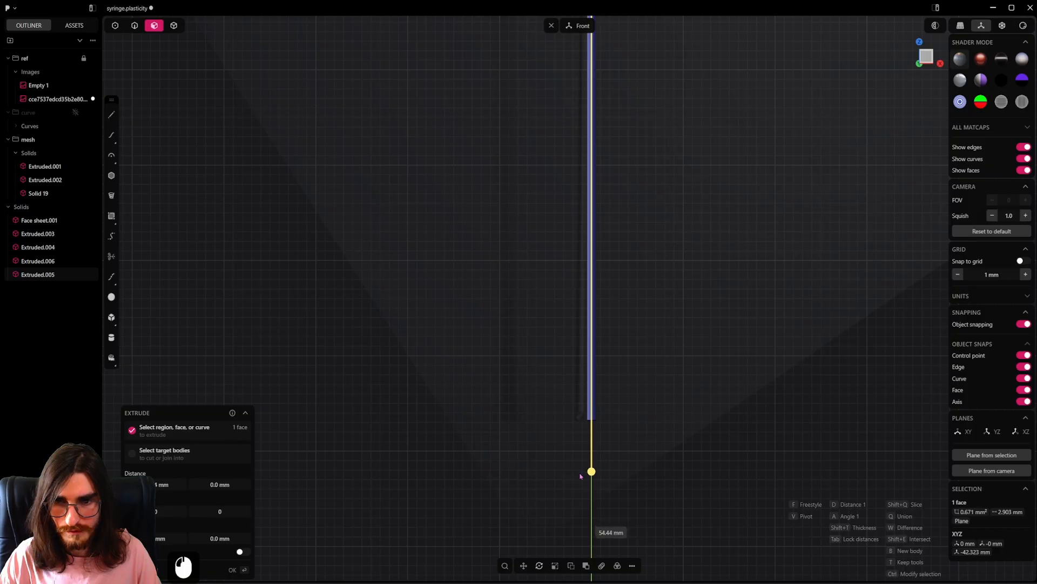
pyautogui.moveTo(578, 477); pyautogui.dragTo(579, 474)
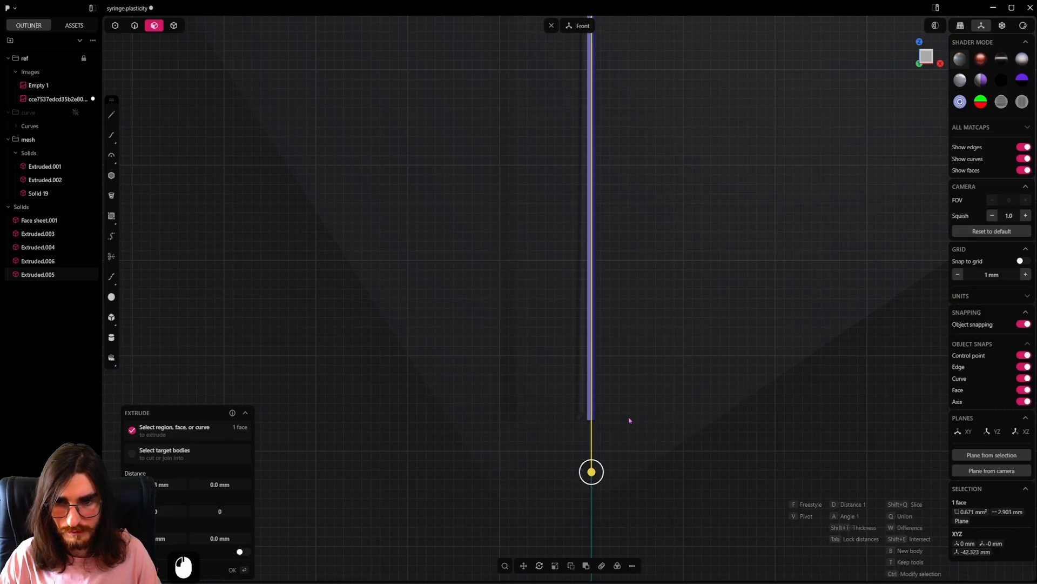
pyautogui.press('b')
pyautogui.rightClick(629, 415)
# Step: Hide the needle hub, push the needle's top end face up to seat it inside the hub, and bring the hub back
pyautogui.keyDown('shift'); pyautogui.moveTo(599, 247); pyautogui.dragTo(606, 449, button='middle'); pyautogui.keyUp('shift')
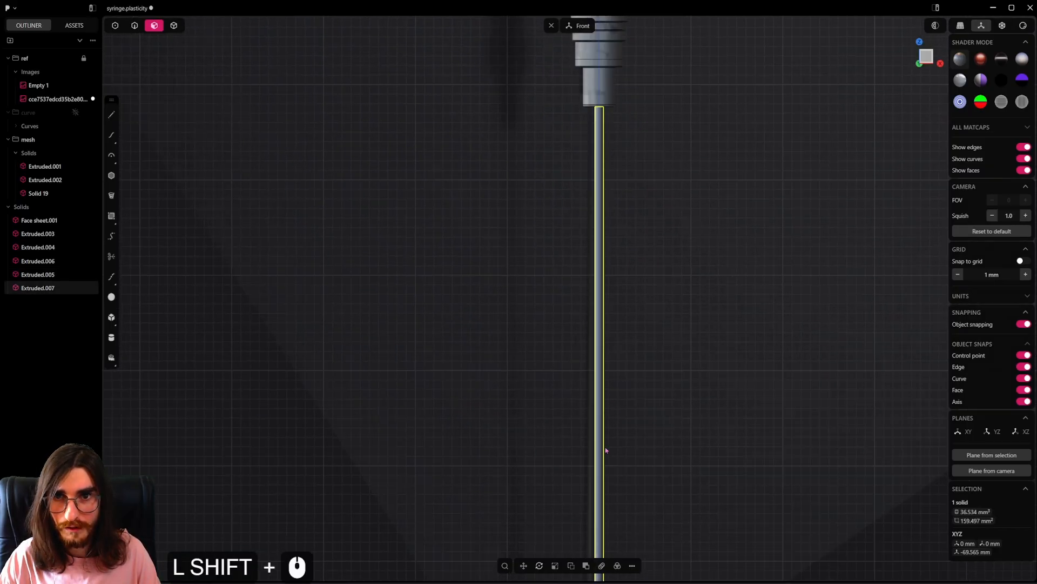
pyautogui.keyDown('shift'); pyautogui.moveTo(623, 133); pyautogui.dragTo(617, 330, button='middle'); pyautogui.keyUp('shift')
pyautogui.scroll(15, 598, 308)
pyautogui.click(157, 28)
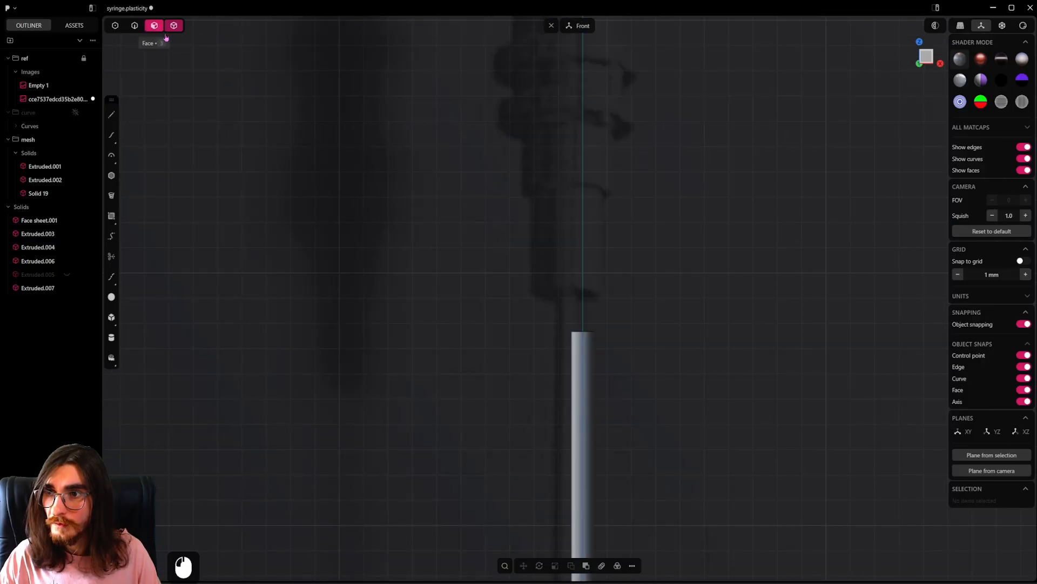
pyautogui.moveTo(587, 368); pyautogui.dragTo(583, 396, button='middle')
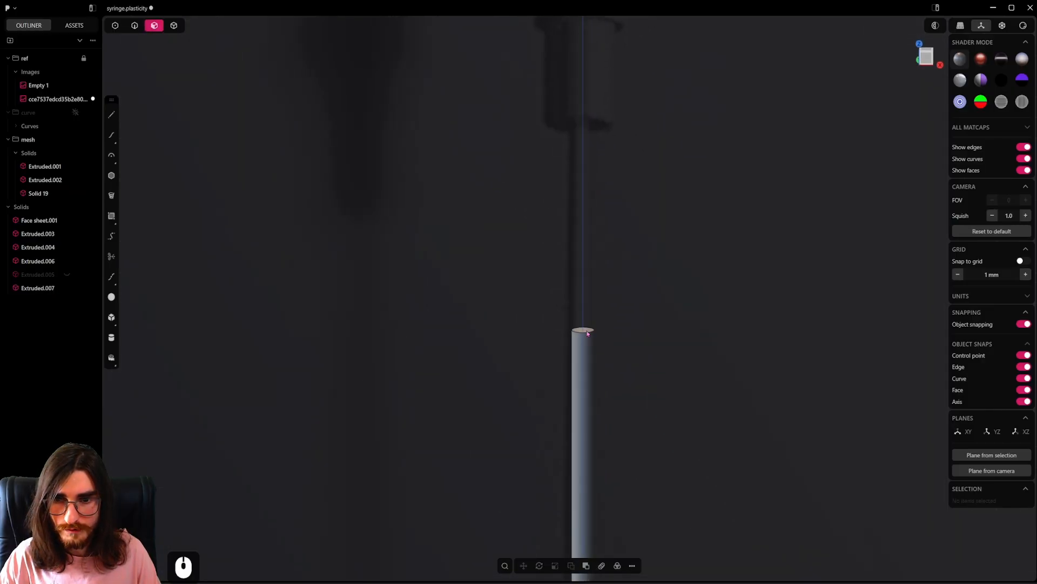
pyautogui.click(588, 330)
pyautogui.moveTo(586, 294); pyautogui.dragTo(585, 198)
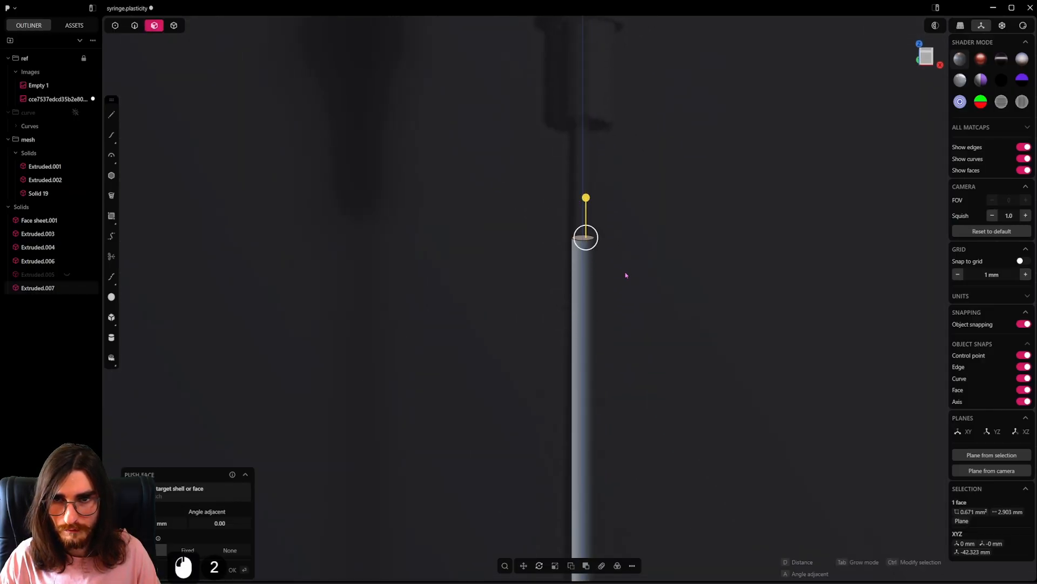
pyautogui.click(627, 261)
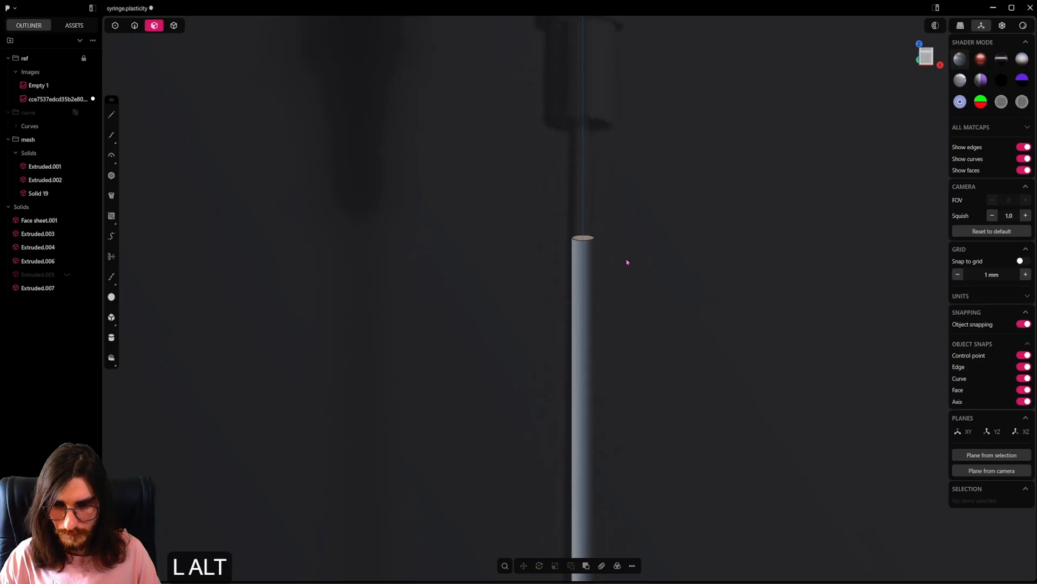
pyautogui.hotkey('alt', 'h')
# Step: Subtract the needle from the hub with a Boolean difference, keeping the needle as a separate body
pyautogui.moveTo(627, 262); pyautogui.dragTo(612, 194, button='middle')
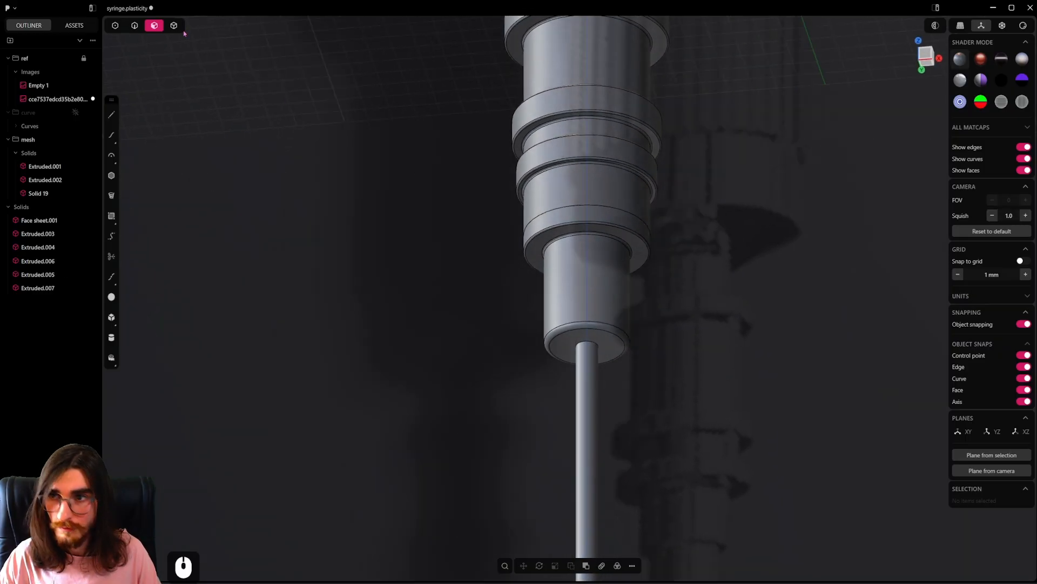
pyautogui.doubleClick(589, 397)
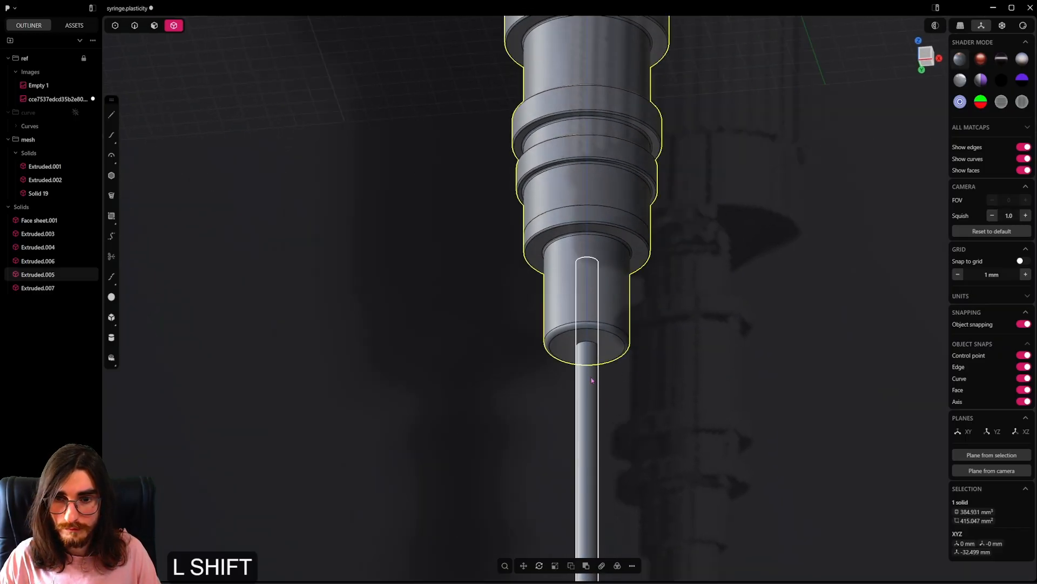
pyautogui.keyDown('shift'); pyautogui.click(588, 303); pyautogui.keyUp('shift')
pyautogui.press('q')
pyautogui.click(590, 390)
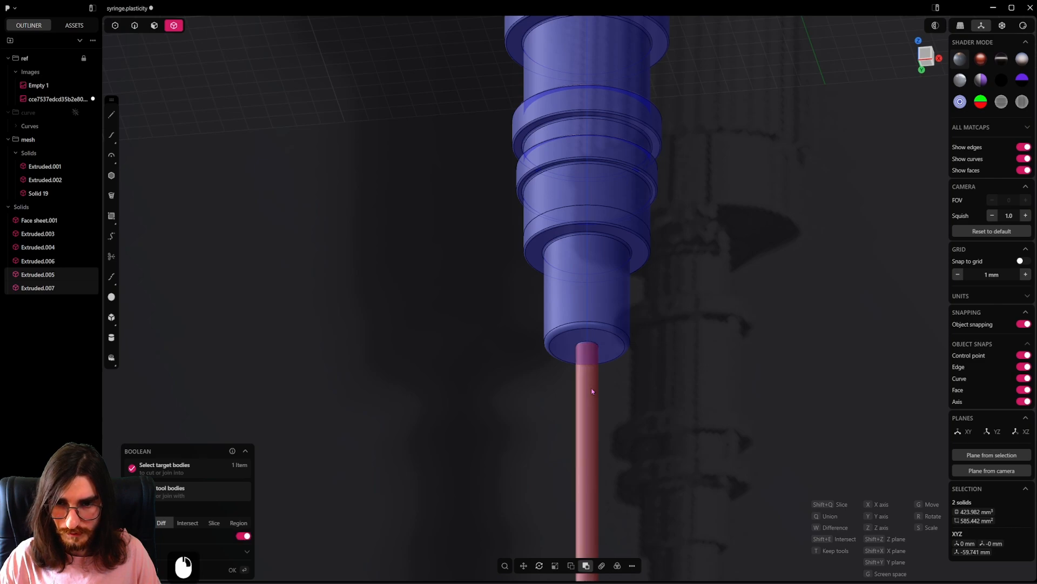
pyautogui.scroll(5, 605, 356)
# Step: Push the needle's cylindrical face slightly inward to a radius of 0.442 mm, leaving a thin gap in the hub hole
pyautogui.press('2')
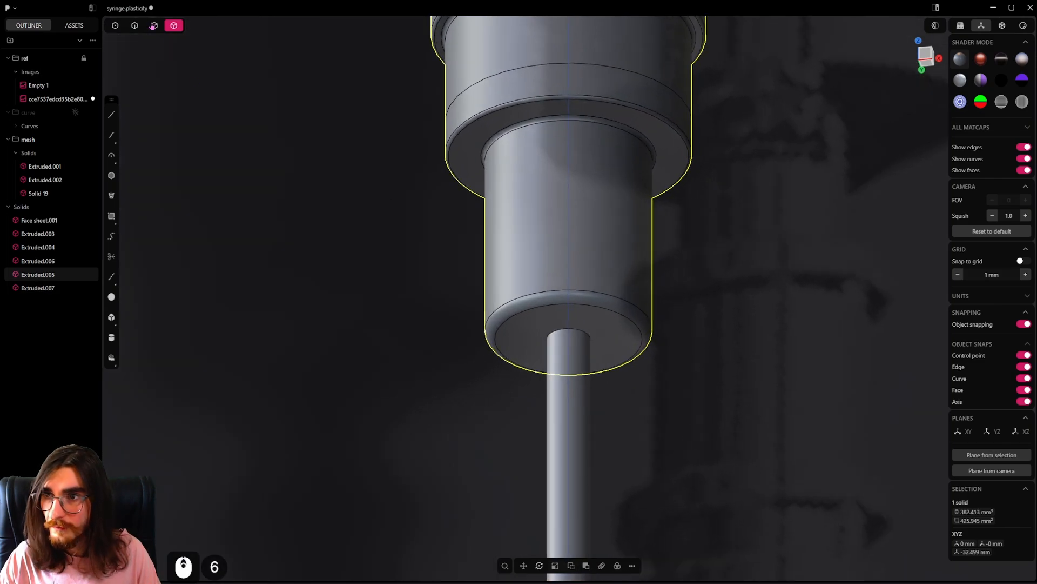
pyautogui.click(173, 25)
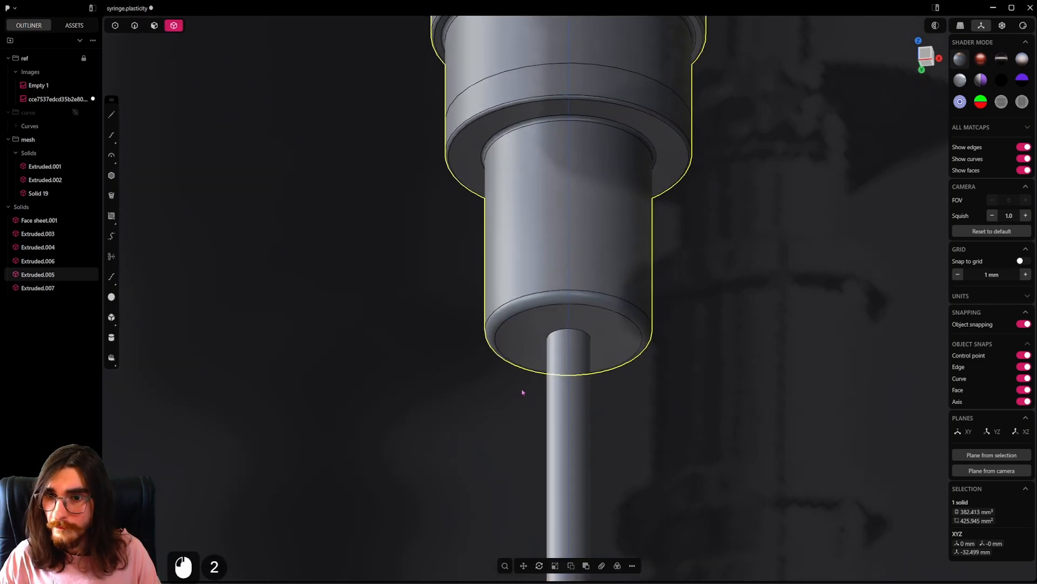
pyautogui.click(569, 386)
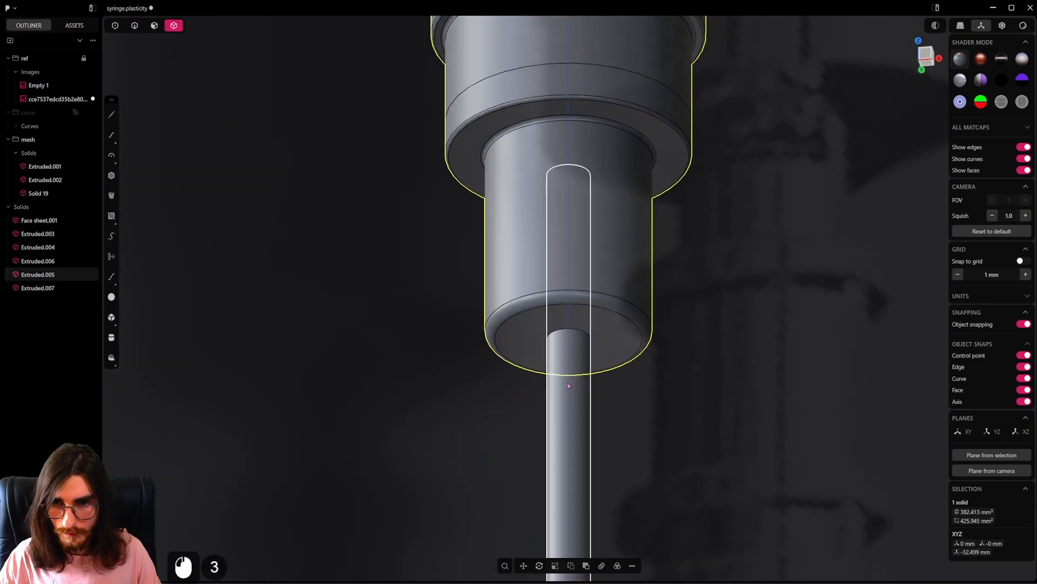
pyautogui.click(155, 25)
pyautogui.moveTo(578, 387)
pyautogui.mouseDown()
pyautogui.moveTo(593, 364)
pyautogui.moveTo(589, 373)
pyautogui.mouseUp()
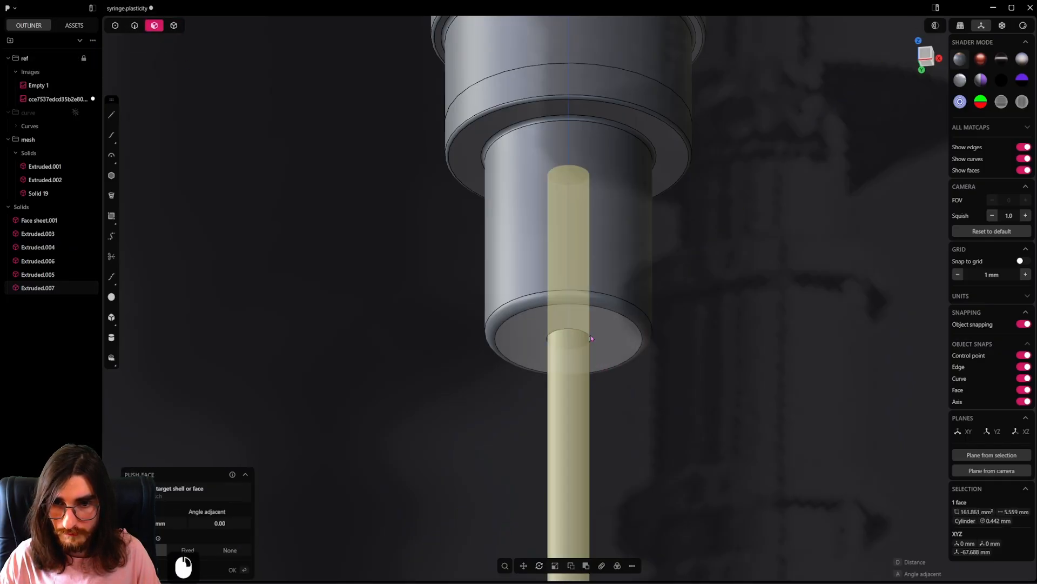
pyautogui.click(584, 337)
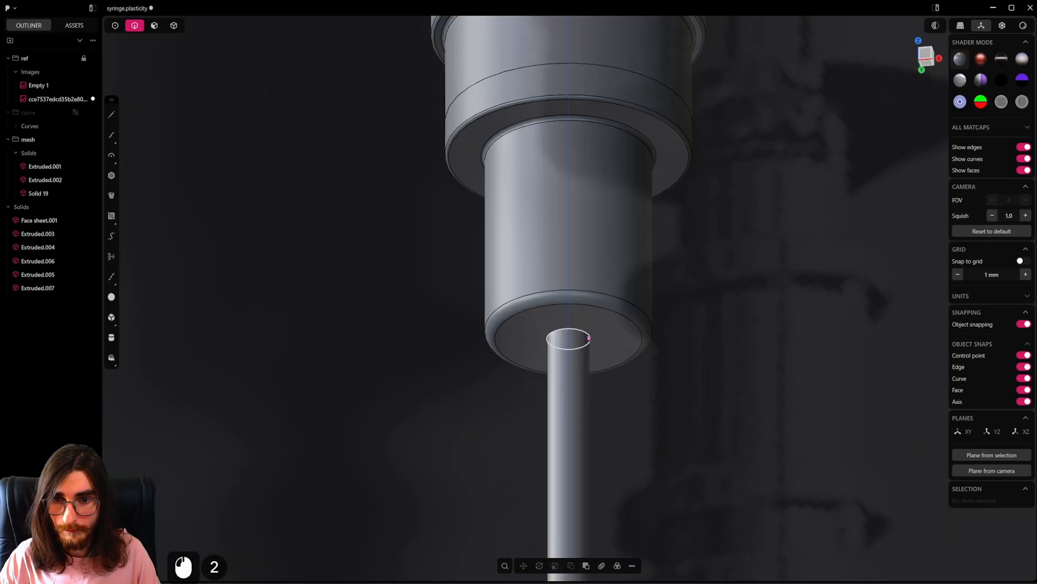
# Step: Chamfer the circular edge of the hub's needle hole by about 0.21 mm and save the file
pyautogui.press('f')
pyautogui.scroll(5, 589, 333)
pyautogui.keyDown('shift'); pyautogui.moveTo(598, 328); pyautogui.dragTo(630, 318); pyautogui.keyUp('shift')
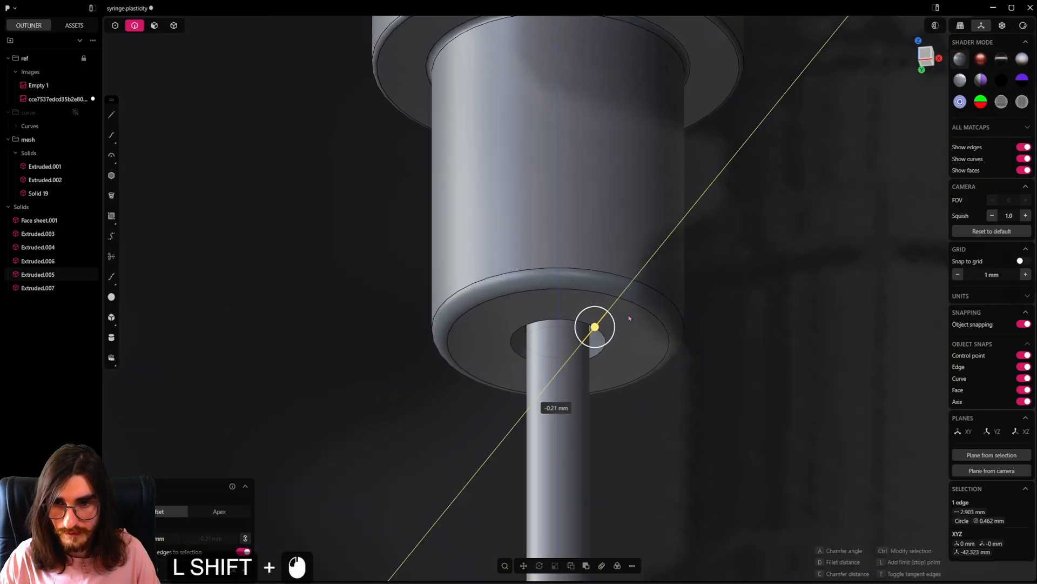
pyautogui.click(506, 344)
pyautogui.scroll(-4, 592, 303)
pyautogui.hotkey('ctrl', 's')
pyautogui.scroll(-13, 592, 303)
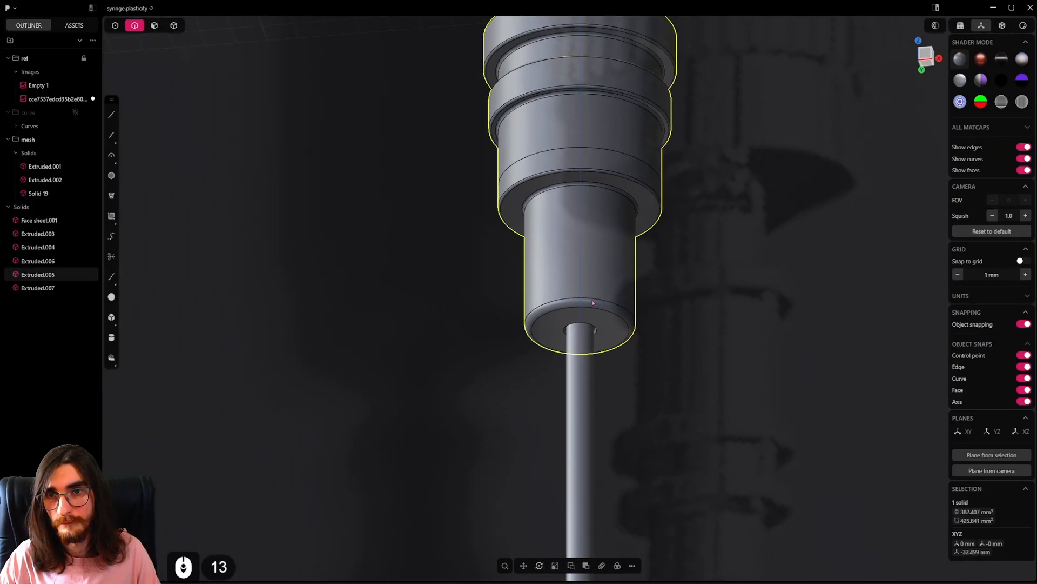
# Step: Offset the flat face at the needle's lower end inward by about 0.18 mm to outline the bore
pyautogui.moveTo(592, 302); pyautogui.dragTo(608, 325, button='middle')
pyautogui.keyDown('shift'); pyautogui.moveTo(608, 325); pyautogui.dragTo(606, 116, button='middle'); pyautogui.keyUp('shift')
pyautogui.scroll(-15, 602, 174)
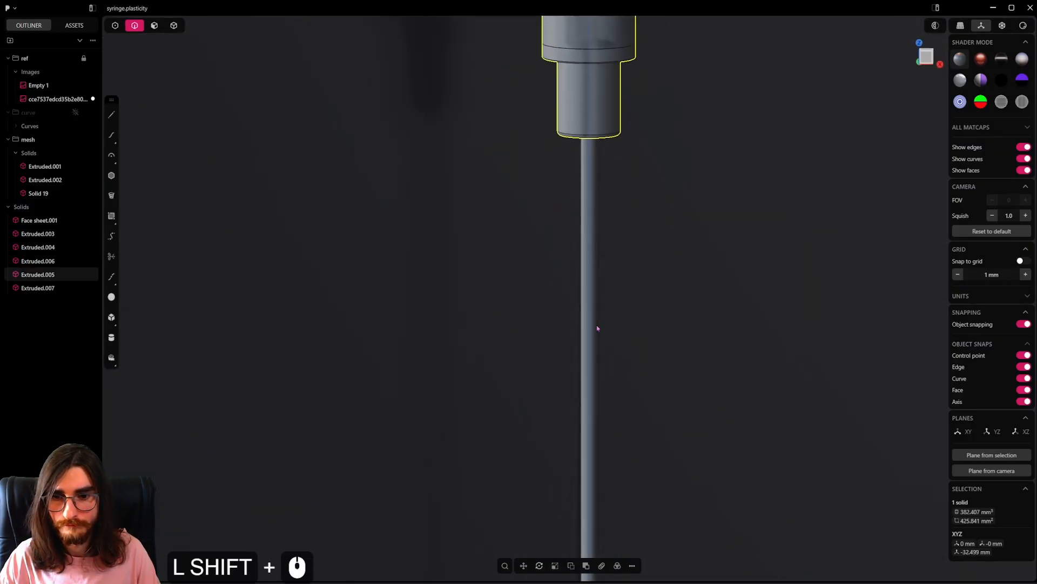
pyautogui.keyDown('shift'); pyautogui.moveTo(597, 327); pyautogui.dragTo(588, 184, button='middle'); pyautogui.keyUp('shift')
pyautogui.keyDown('shift'); pyautogui.moveTo(578, 438); pyautogui.dragTo(482, 380, button='middle'); pyautogui.keyUp('shift')
pyautogui.keyDown('shift'); pyautogui.moveTo(720, 416); pyautogui.dragTo(673, 385, button='middle'); pyautogui.keyUp('shift')
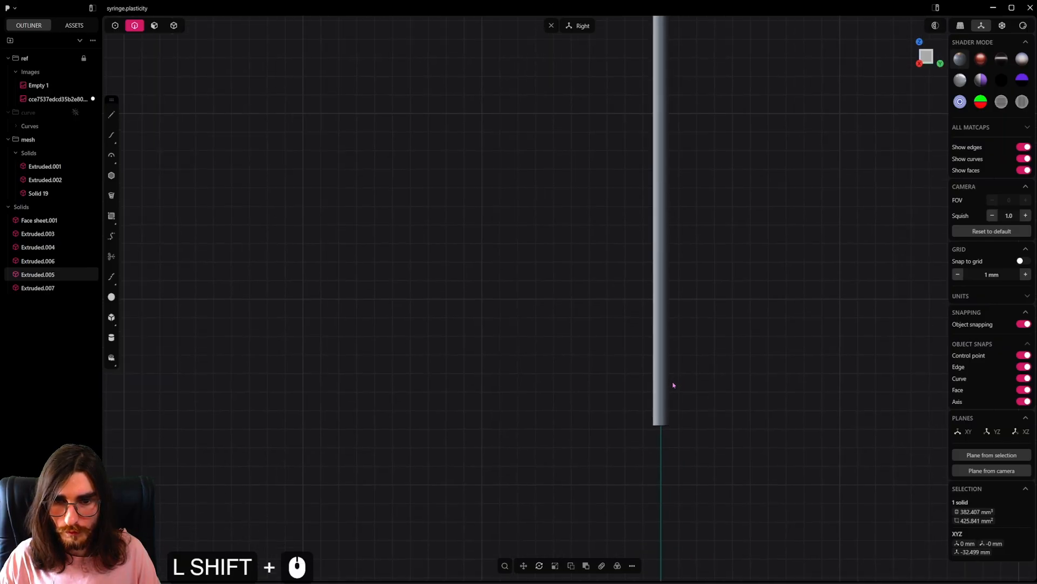
pyautogui.scroll(5, 625, 389)
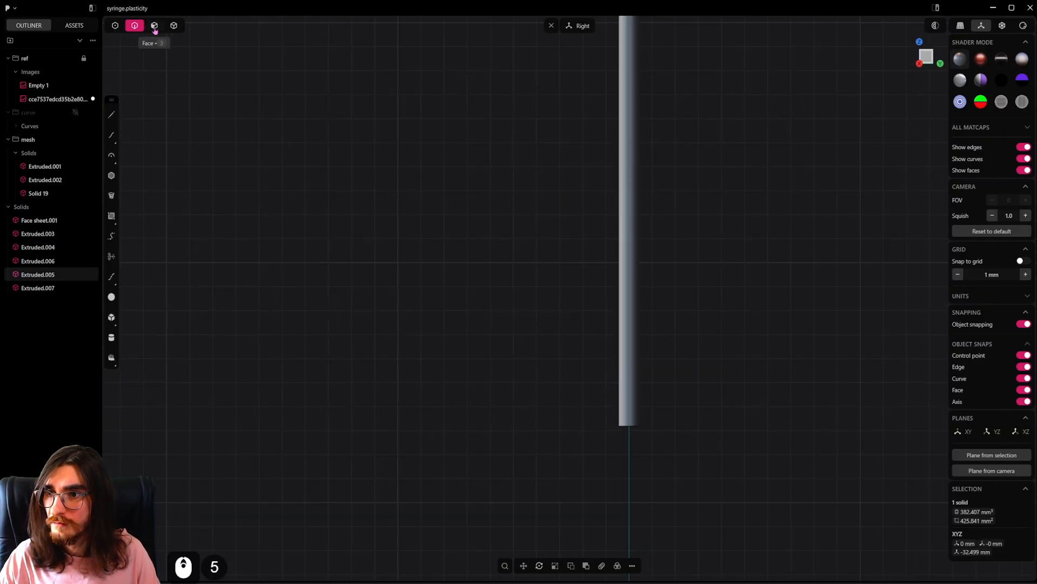
pyautogui.moveTo(623, 374); pyautogui.dragTo(624, 340, button='middle')
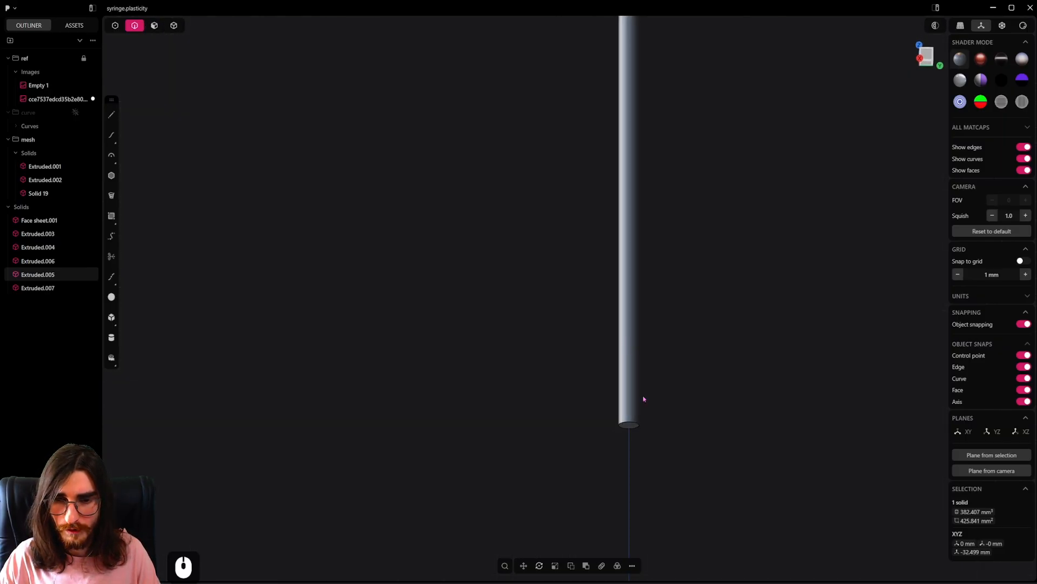
pyautogui.press('3')
pyautogui.scroll(11, 642, 427)
pyautogui.click(618, 391)
pyautogui.press('o')
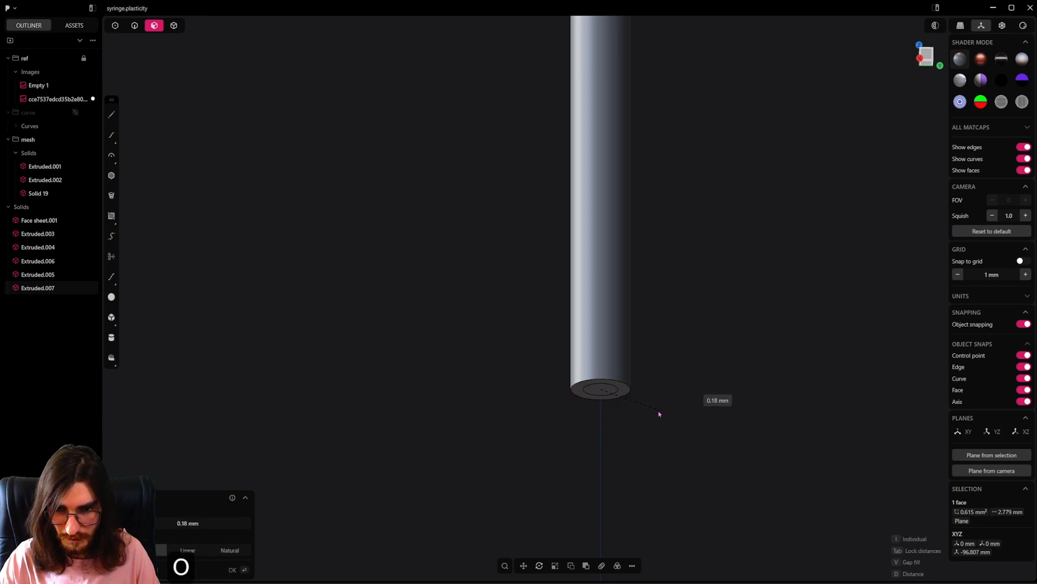
pyautogui.rightClick(659, 414)
# Step: Push the inner circular face at the needle's lower end up through its whole length to hollow the needle
pyautogui.click(602, 390)
pyautogui.scroll(-6, 601, 392)
pyautogui.keyDown('alt'); pyautogui.moveTo(599, 400); pyautogui.dragTo(485, 444, button='middle'); pyautogui.keyUp('alt')
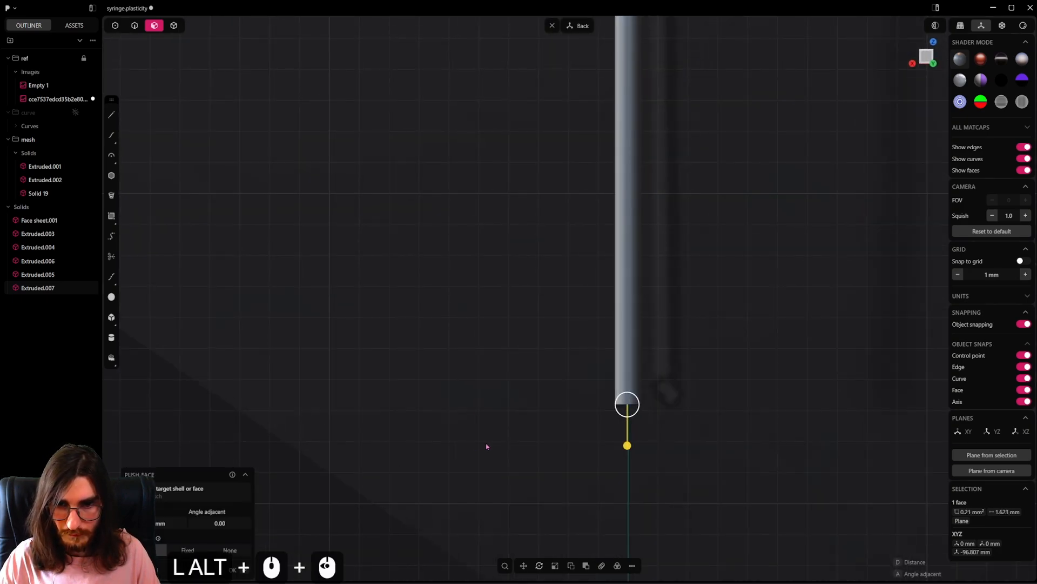
pyautogui.moveTo(630, 448); pyautogui.dragTo(631, 127)
pyautogui.keyDown('shift'); pyautogui.moveTo(657, 274); pyautogui.dragTo(622, 489, button='middle'); pyautogui.keyUp('shift')
pyautogui.scroll(-17, 623, 489)
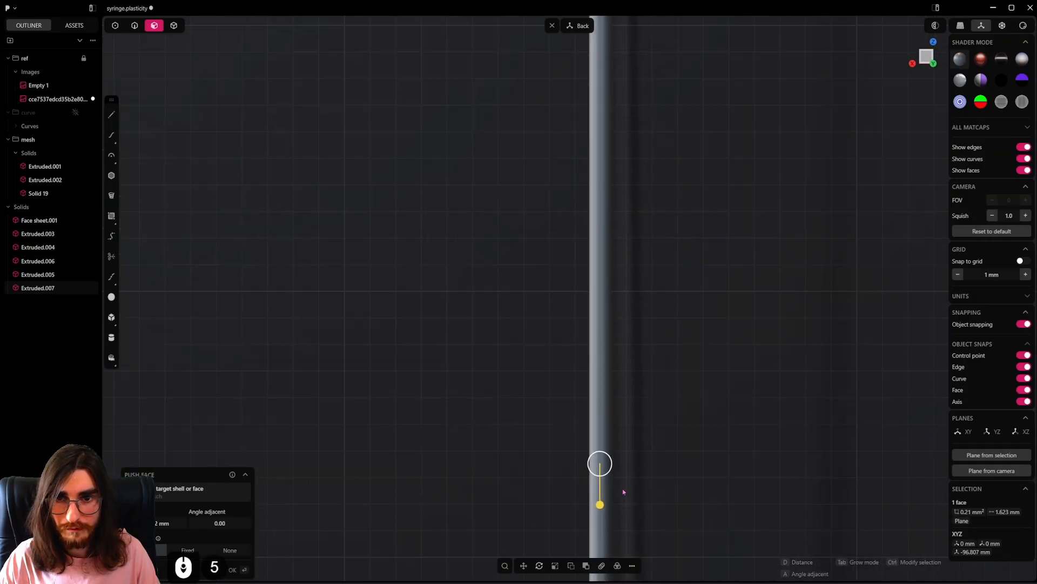
pyautogui.scroll(-20, 625, 434)
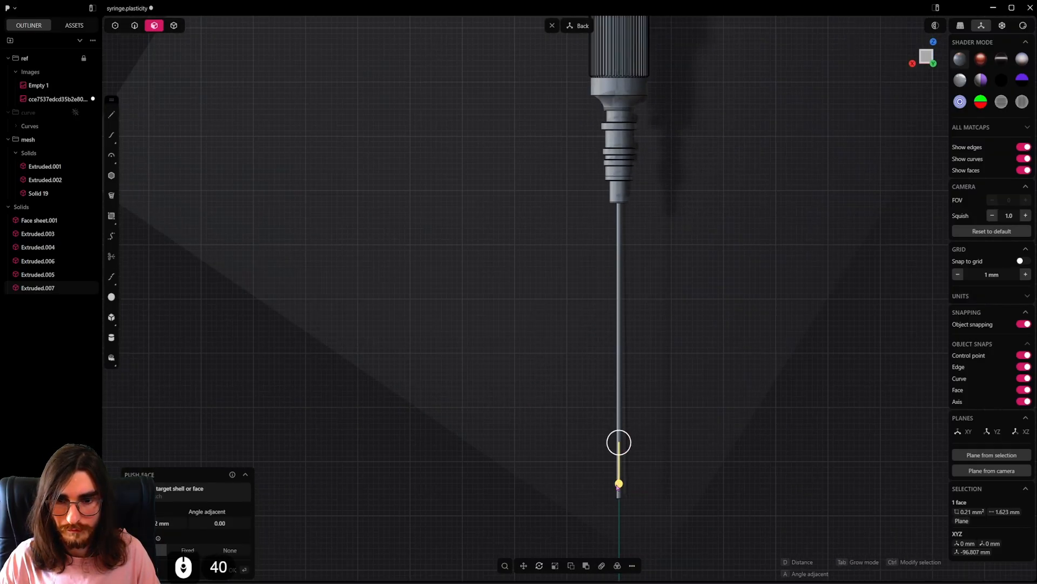
pyautogui.moveTo(619, 485); pyautogui.dragTo(618, 80)
pyautogui.rightClick(659, 255)
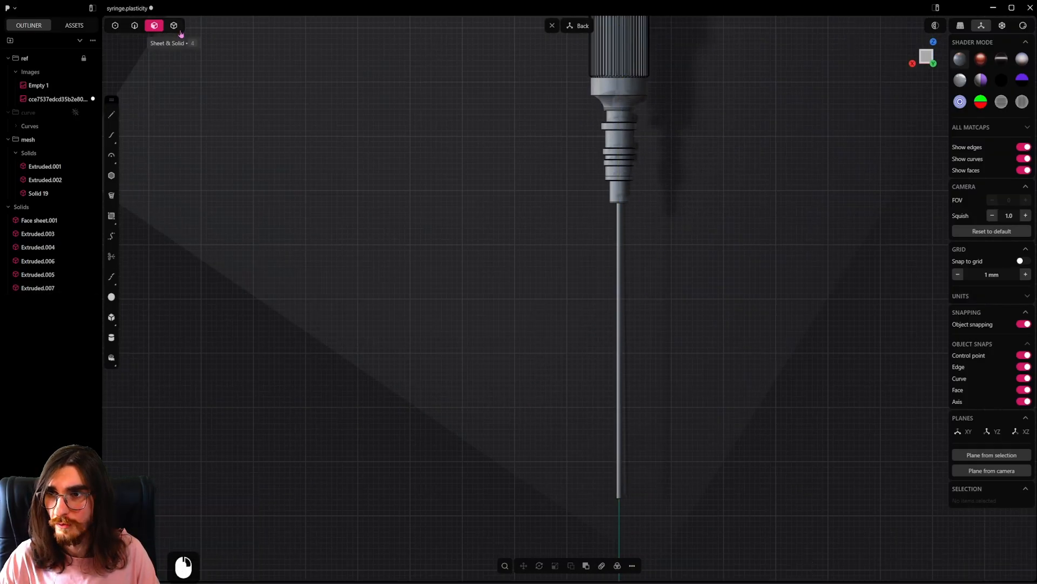
# Step: Draw a diagonal line about 3.5 mm long across the needle's tip in side view, rotated about 12° and raised about 0.05 mm
pyautogui.scroll(15, 616, 468)
pyautogui.click(622, 480)
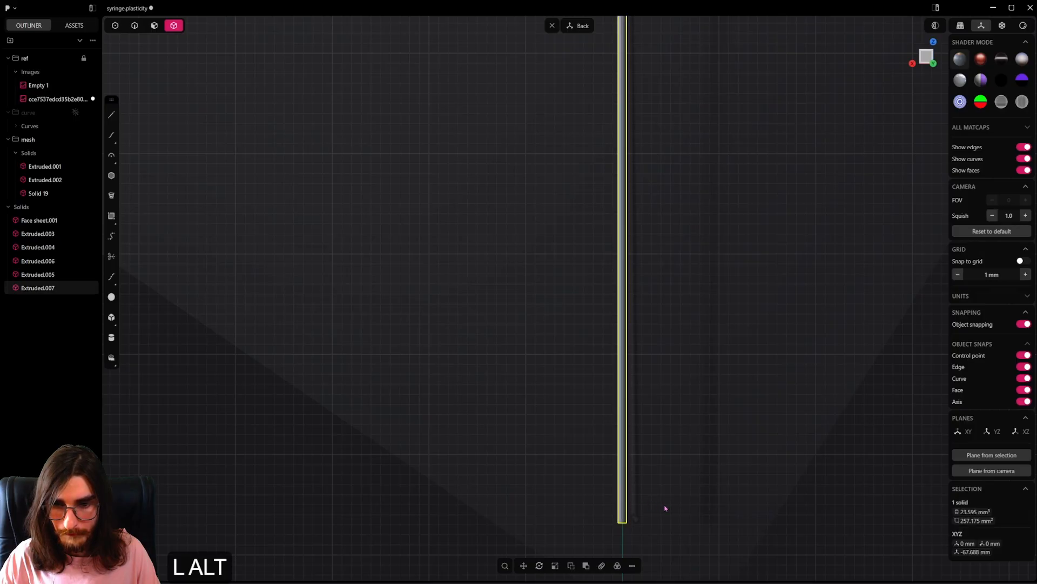
pyautogui.keyDown('alt'); pyautogui.moveTo(665, 507); pyautogui.dragTo(597, 445, button='middle'); pyautogui.keyUp('alt')
pyautogui.click(614, 475)
pyautogui.scroll(20, 592, 455)
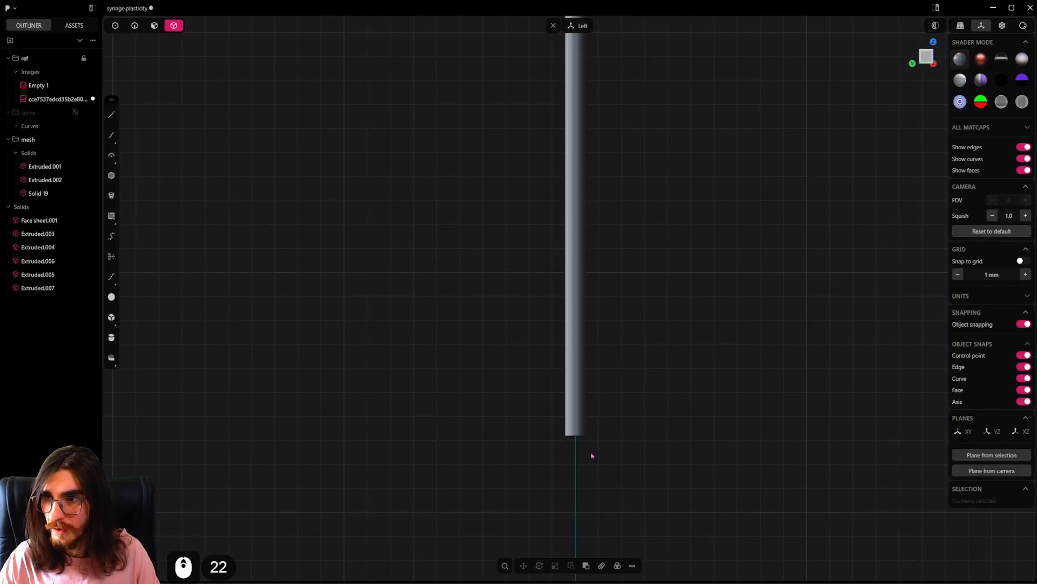
pyautogui.click(110, 117)
pyautogui.scroll(10, 551, 413)
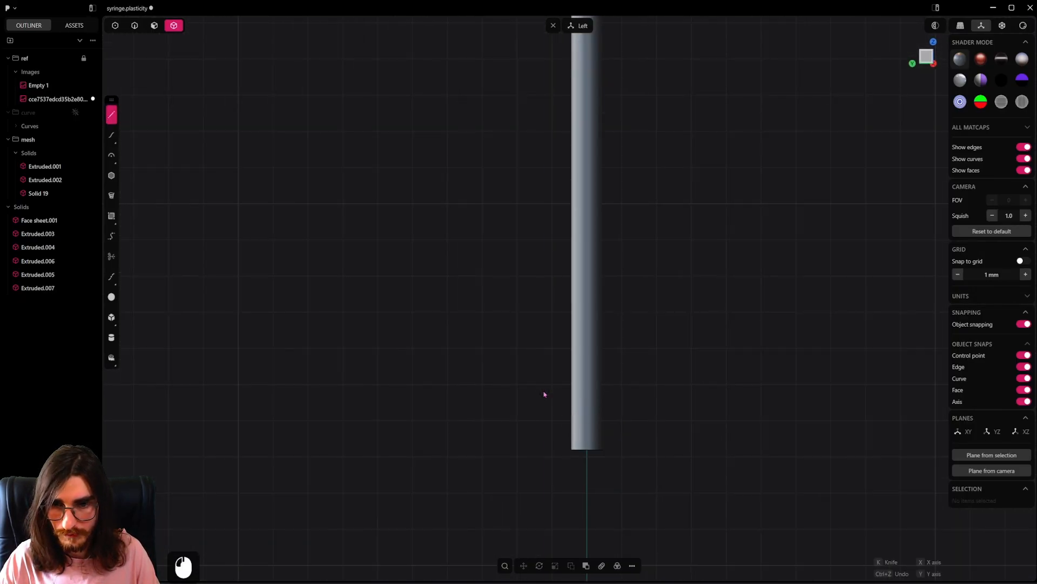
pyautogui.click(648, 481)
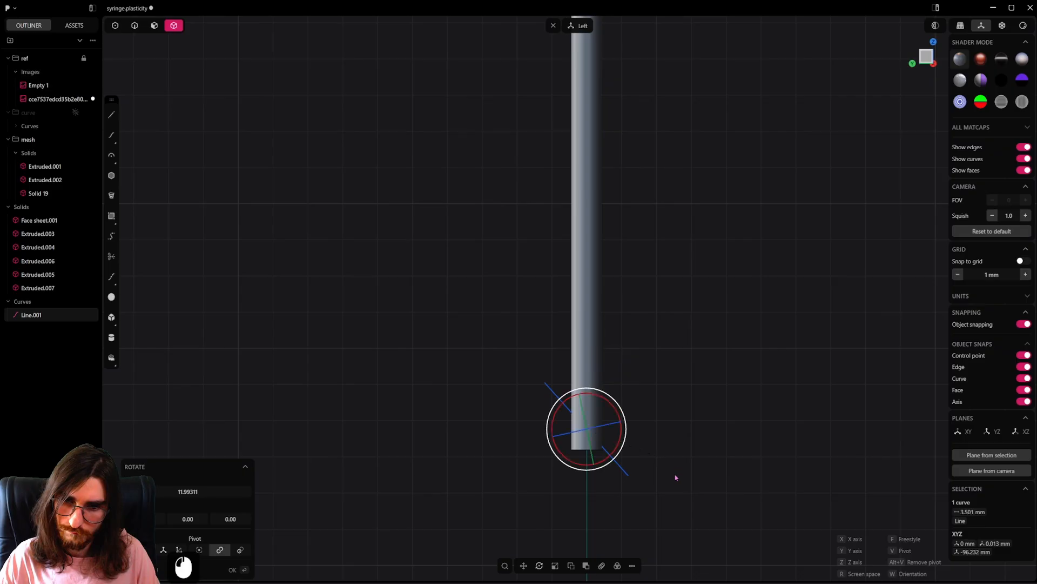
pyautogui.press('g')
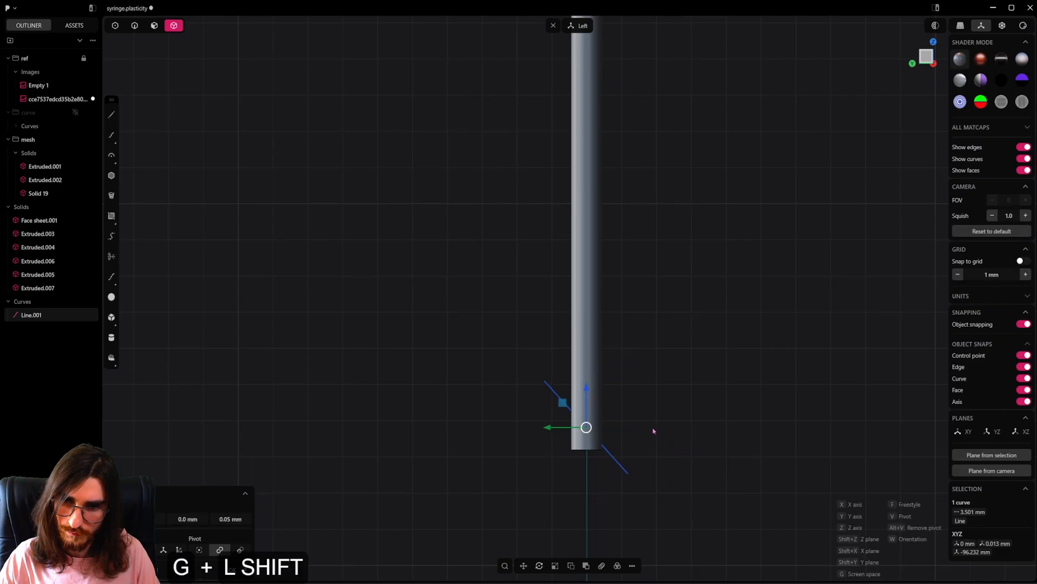
pyautogui.keyDown('shift'); pyautogui.click(659, 448); pyautogui.keyUp('shift')
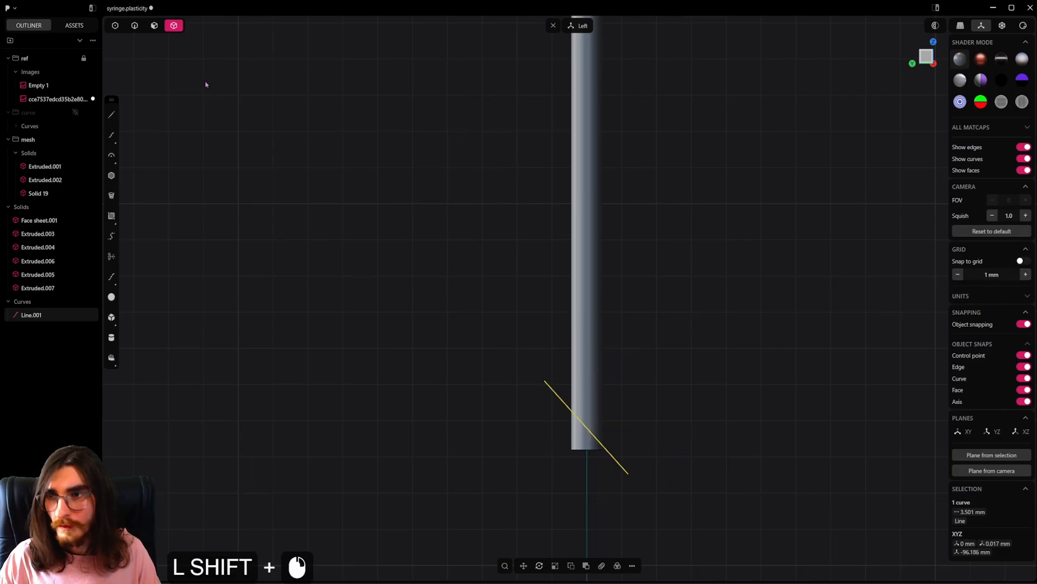
# Step: Insert a control point at the middle of the diagonal line and move it about -0.33 mm in Y and 0.41 mm in Z
pyautogui.keyDown('shift'); pyautogui.moveTo(524, 343); pyautogui.dragTo(660, 480); pyautogui.keyUp('shift')
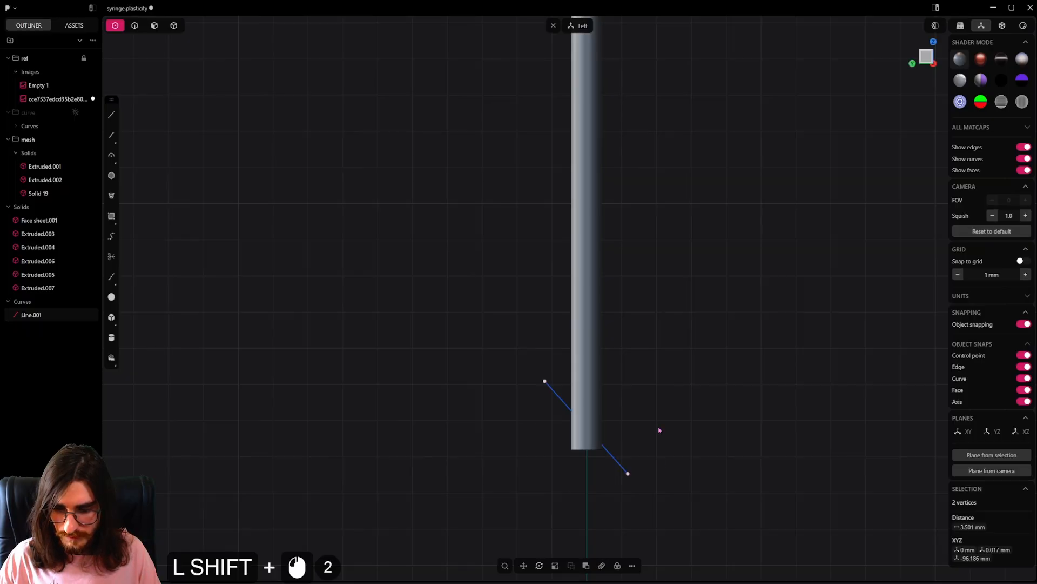
pyautogui.hotkey('shift', 's')
pyautogui.rightClick(449, 190)
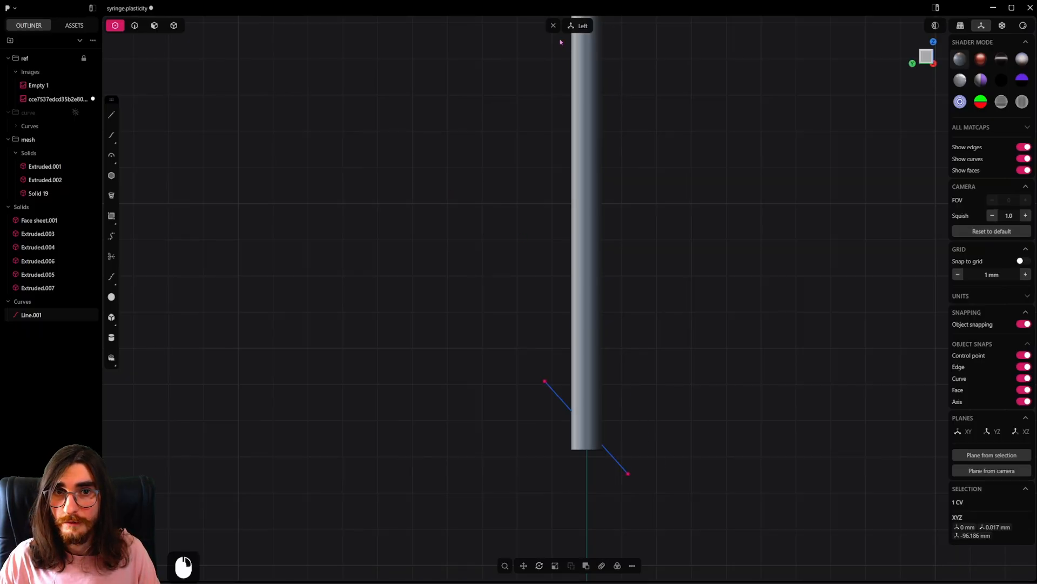
pyautogui.scroll(5, 648, 408)
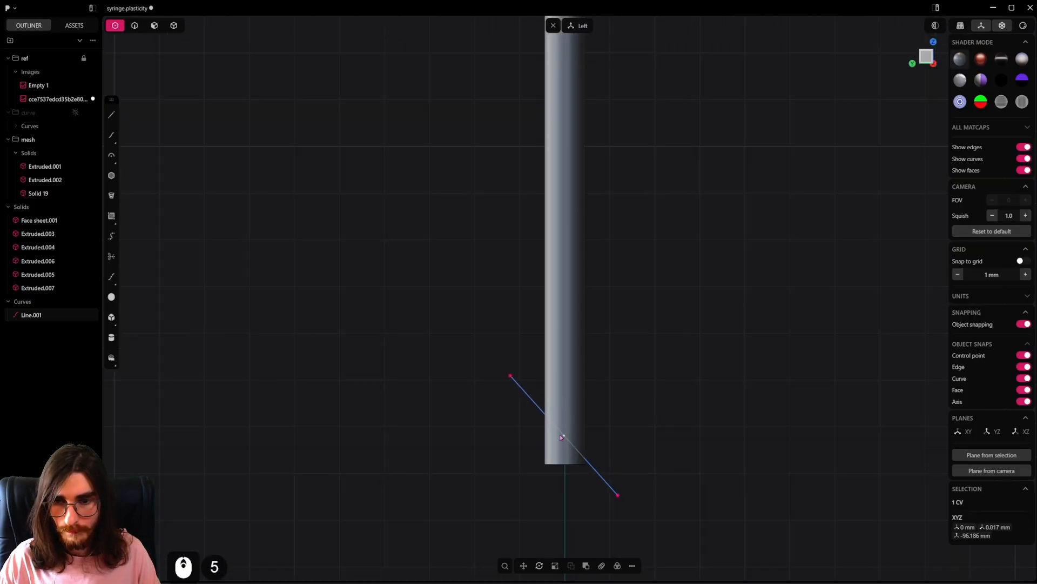
pyautogui.press('g')
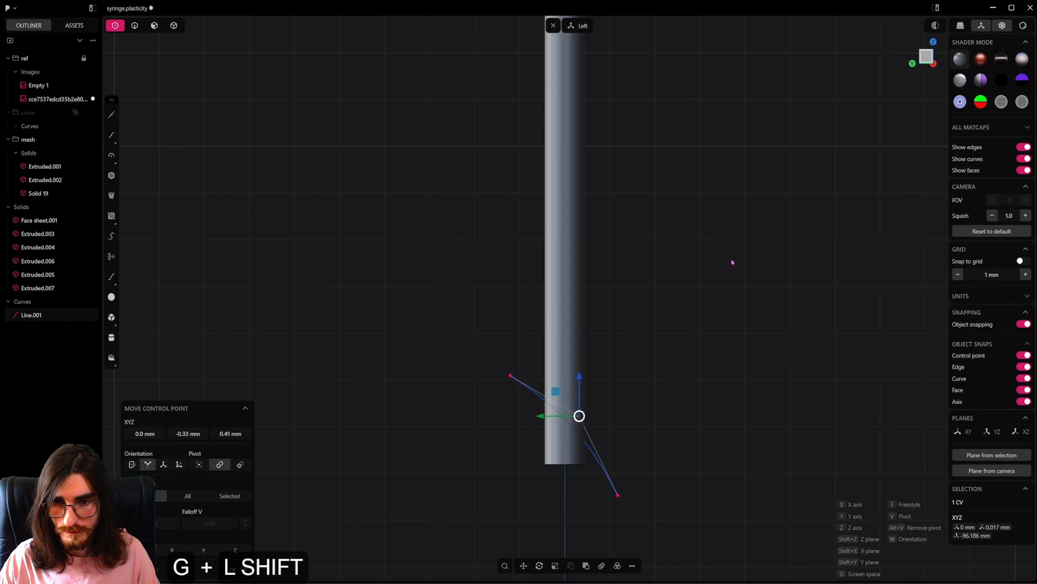
pyautogui.keyDown('shift'); pyautogui.click(737, 258); pyautogui.keyUp('shift')
pyautogui.rightClick(685, 447)
# Step: Move the curve's lower end point to about Y -0.82 mm, Z -97.64 mm and its upper end point about -0.2 mm in Z
pyautogui.click(617, 496)
pyautogui.press('g')
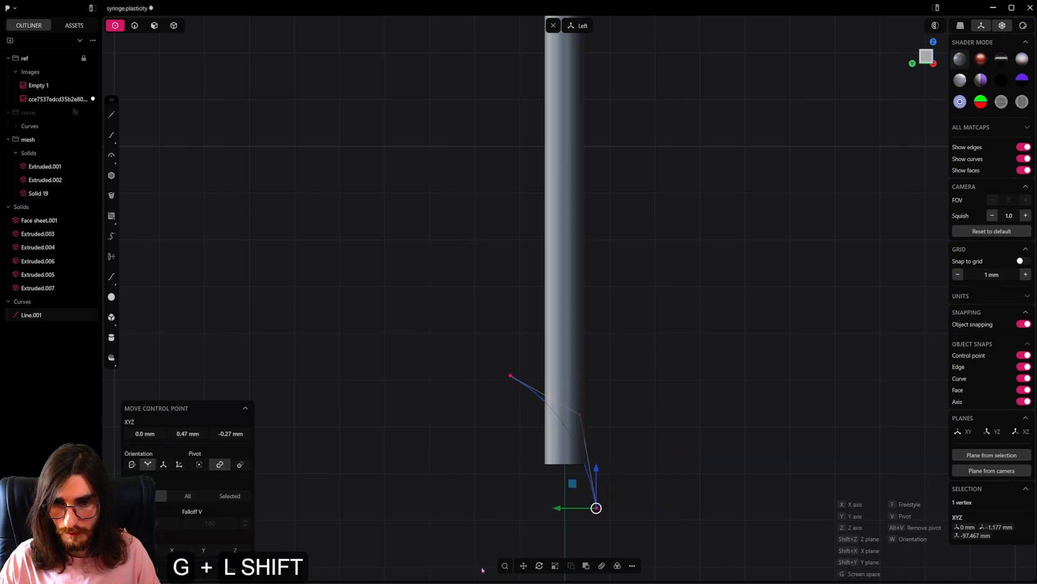
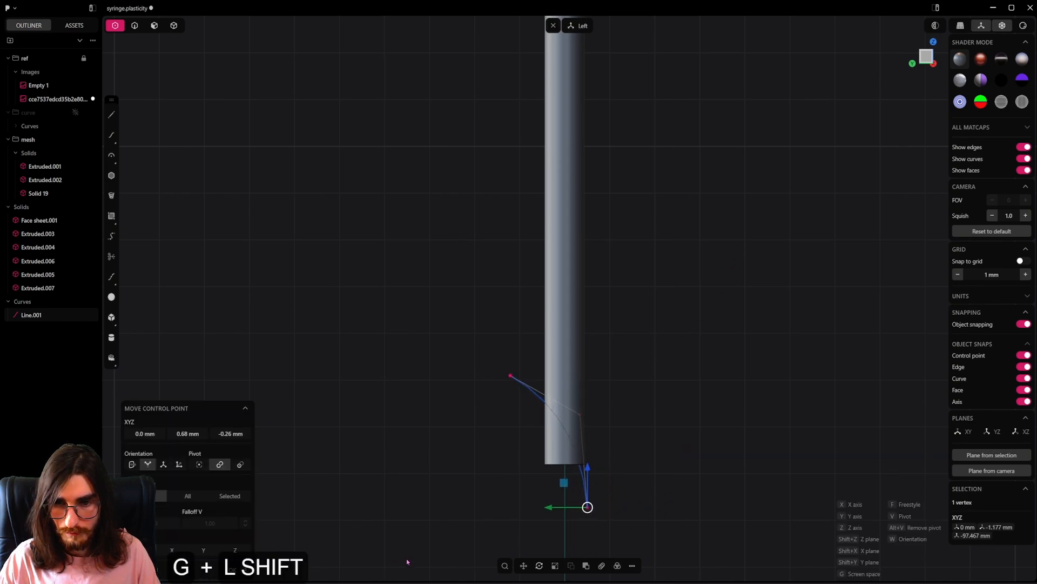
pyautogui.keyDown('shift'); pyautogui.click(549, 522); pyautogui.keyUp('shift')
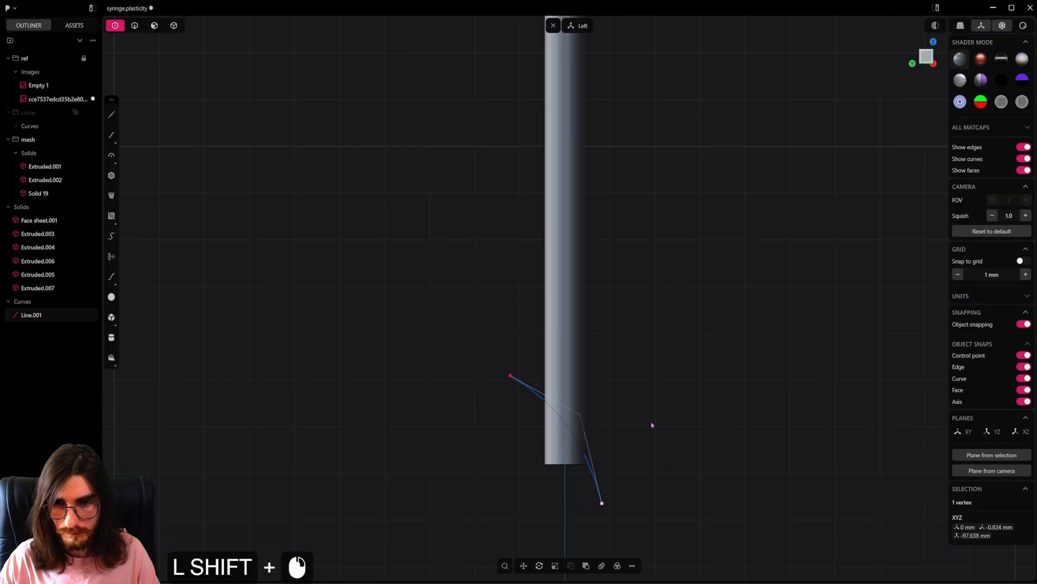
pyautogui.click(507, 377)
pyautogui.press('g')
pyautogui.keyDown('shift'); pyautogui.click(492, 480); pyautogui.keyUp('shift')
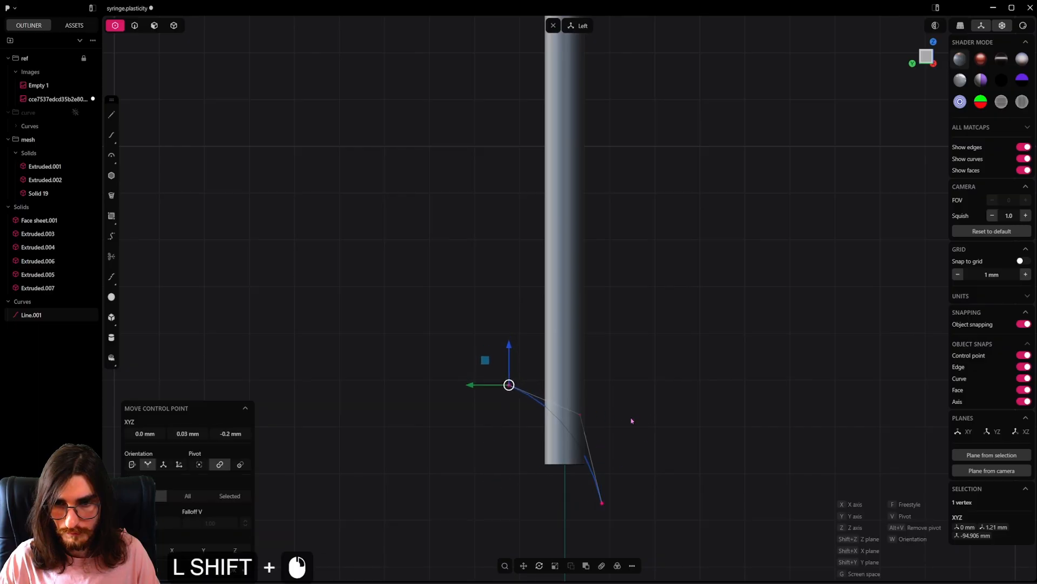
pyautogui.keyDown('shift'); pyautogui.rightClick(633, 419); pyautogui.keyUp('shift')
# Step: Move the curve's middle control point about -0.08 mm in Y and 0.17 mm in Z, and nudge its upper end slightly outward
pyautogui.keyDown('shift'); pyautogui.click(581, 415); pyautogui.keyUp('shift')
pyautogui.hotkey('shift', 'g')
pyautogui.hotkey('shift', 'g')
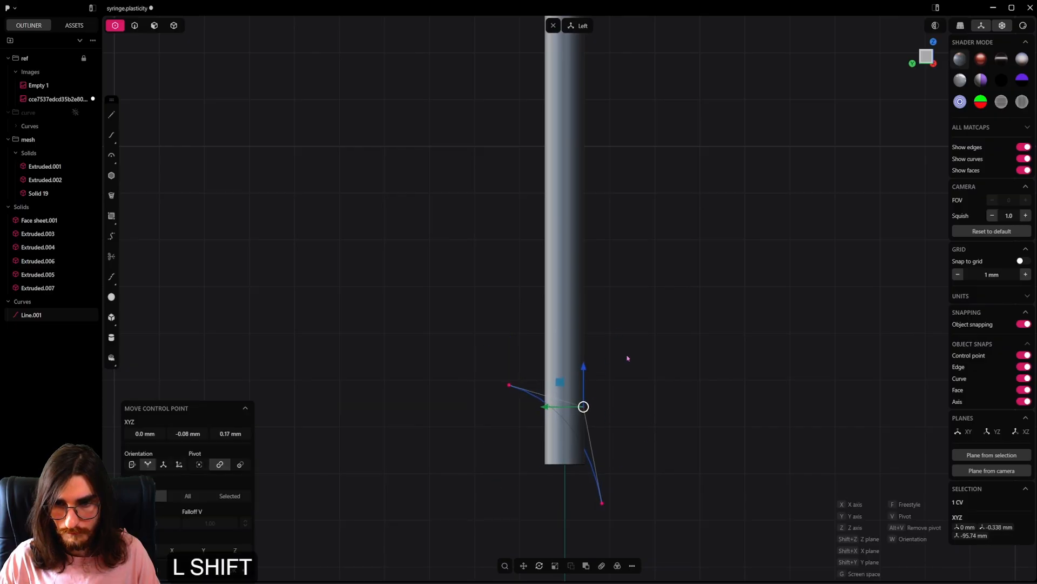
pyautogui.keyDown('shift'); pyautogui.click(509, 385); pyautogui.keyUp('shift')
pyautogui.hotkey('shift', 'g')
pyautogui.click(520, 403)
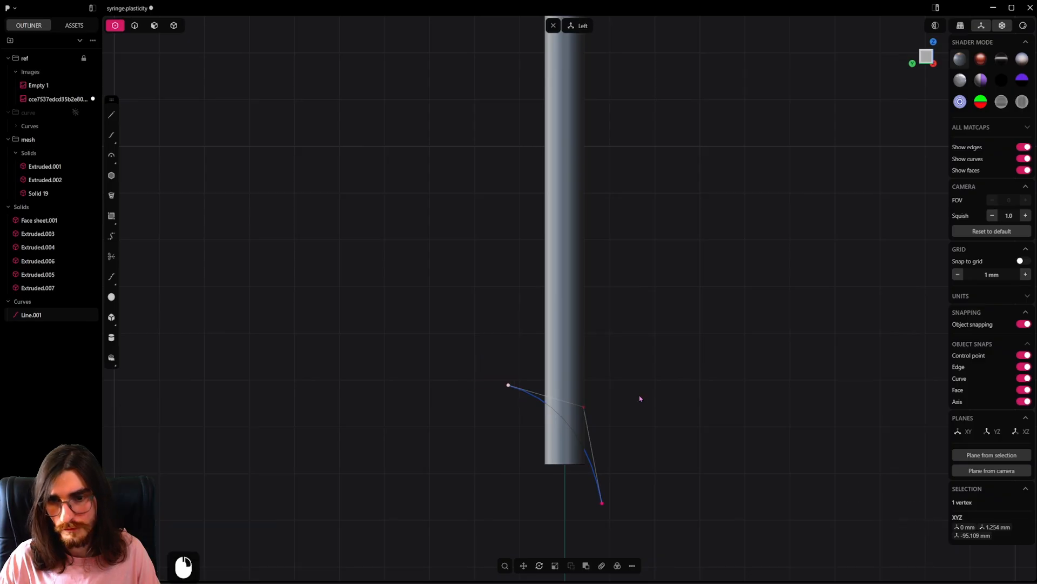
# Step: Cut the needle with the curved line, and delete the line
pyautogui.press('2')
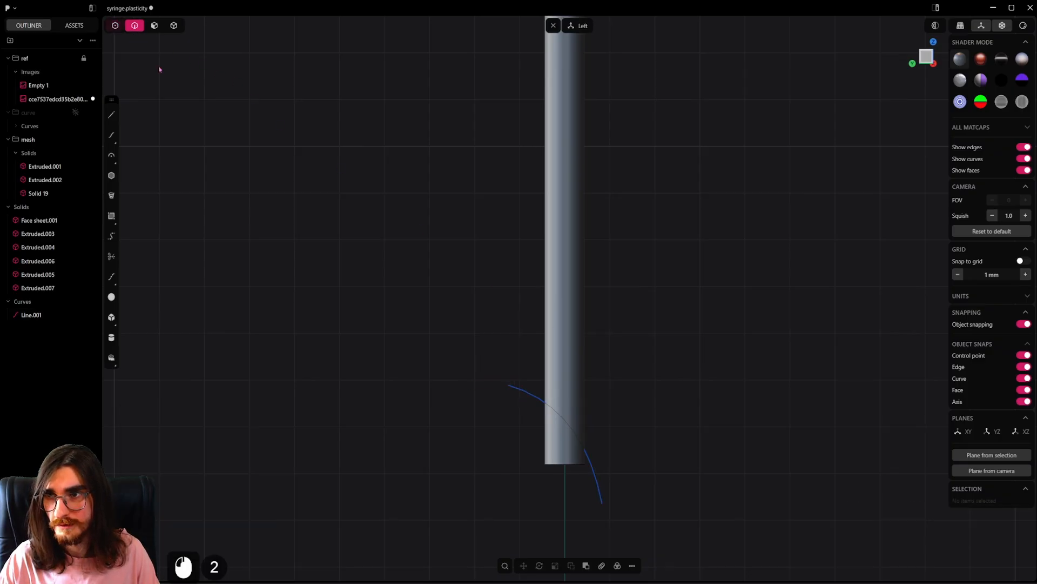
pyautogui.click(522, 395)
pyautogui.press('c')
pyautogui.click(651, 382)
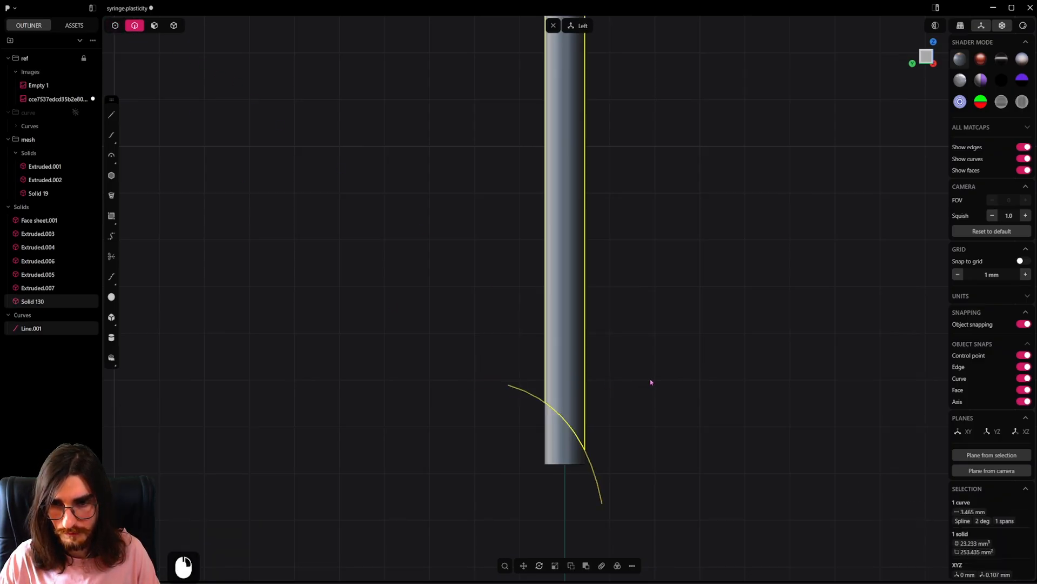
pyautogui.click(592, 476)
pyautogui.press('x')
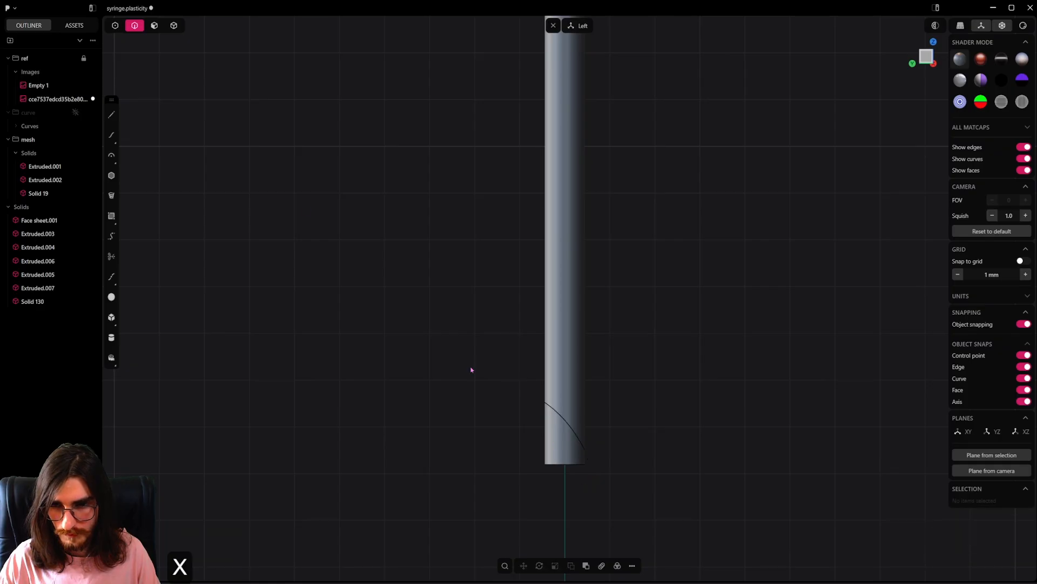
# Step: Delete the cut-off solid below the curve to leave the curved bevel at the needle's tip
pyautogui.click(172, 25)
pyautogui.click(559, 440)
pyautogui.press('x')
pyautogui.moveTo(556, 452); pyautogui.dragTo(646, 362, button='middle')
pyautogui.press('6')
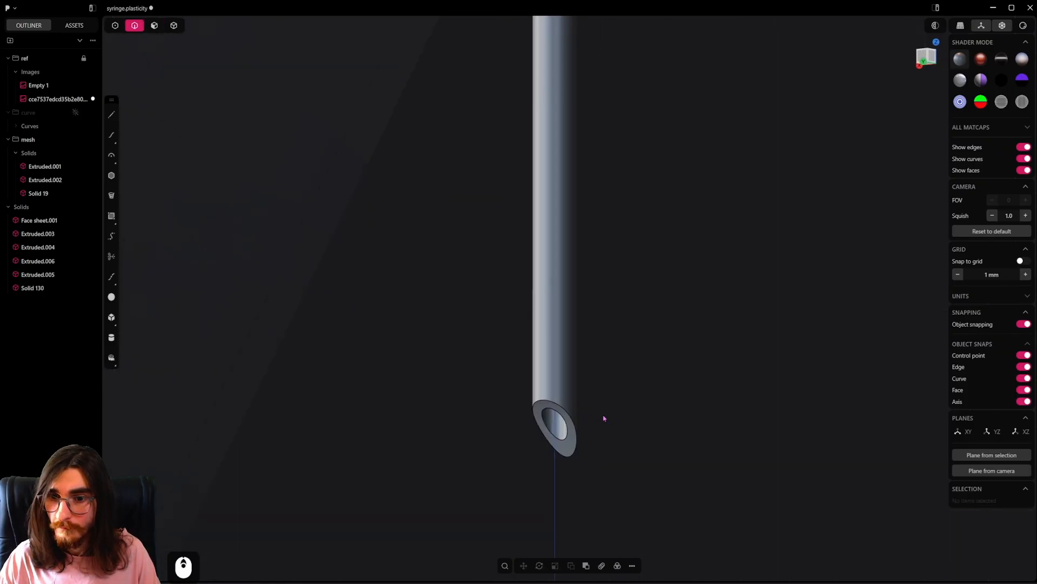
# Step: Fillet the inner and outer edges of the needle's bevel slightly and save the file
pyautogui.scroll(7, 604, 416)
pyautogui.click(547, 416)
pyautogui.keyDown('shift'); pyautogui.click(558, 415); pyautogui.keyUp('shift')
pyautogui.keyDown('shift'); pyautogui.moveTo(559, 415); pyautogui.dragTo(575, 430); pyautogui.keyUp('shift')
pyautogui.rightClick(585, 429)
pyautogui.hotkey('ctrl', 's')
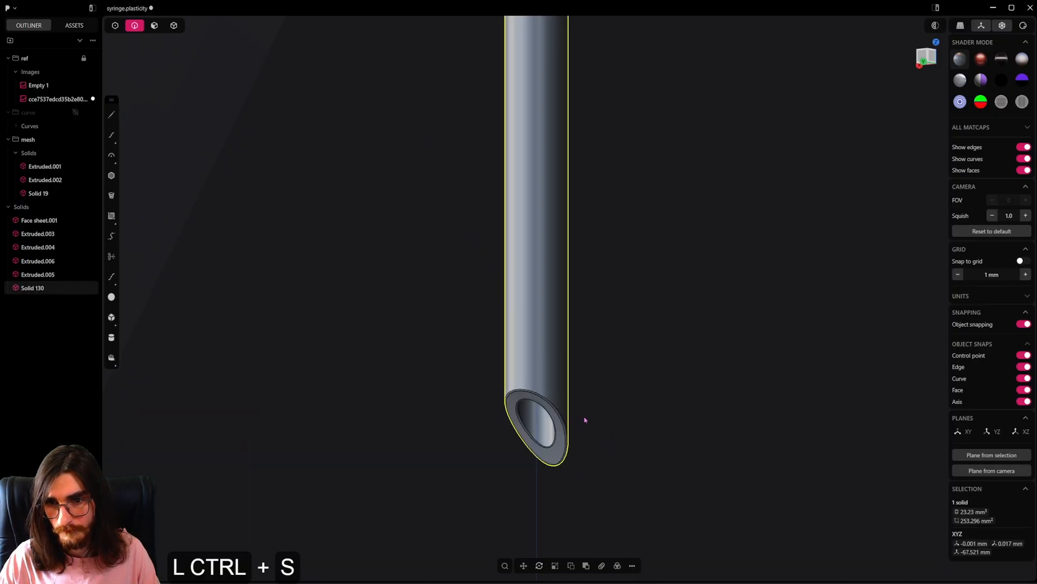
# Step: Examine the bevelled needle together with its hub, the knurled grip and the barrel from several angles
pyautogui.scroll(-3, 585, 419)
pyautogui.moveTo(586, 420); pyautogui.dragTo(619, 443, button='middle')
pyautogui.scroll(-10, 556, 349)
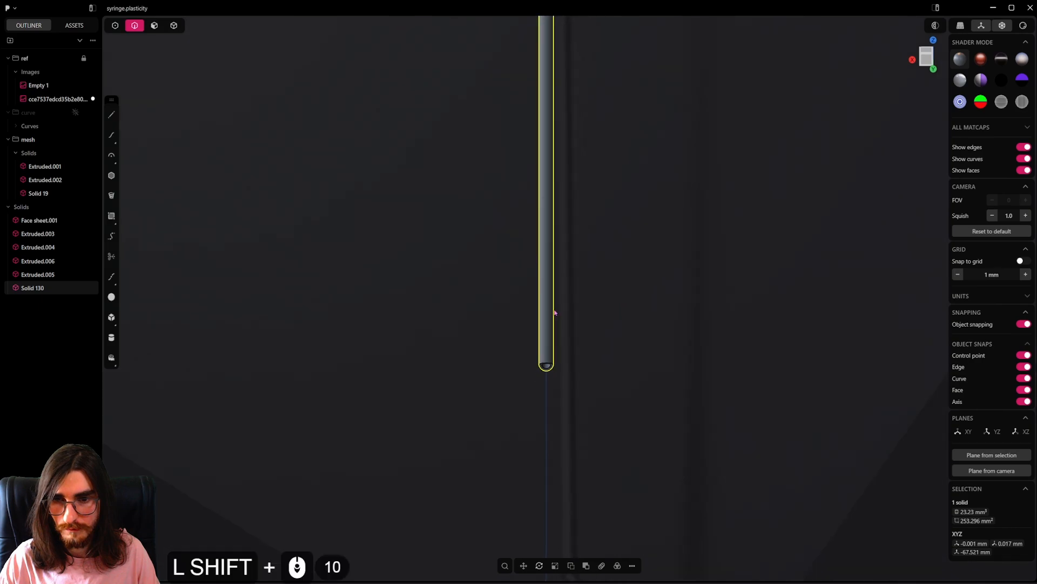
pyautogui.keyDown('shift'); pyautogui.moveTo(555, 311); pyautogui.dragTo(558, 435, button='middle'); pyautogui.keyUp('shift')
pyautogui.scroll(-20, 556, 399)
pyautogui.keyDown('shift'); pyautogui.moveTo(555, 359); pyautogui.dragTo(551, 381, button='middle'); pyautogui.keyUp('shift')
pyautogui.scroll(-1, 551, 381)
pyautogui.click(617, 372)
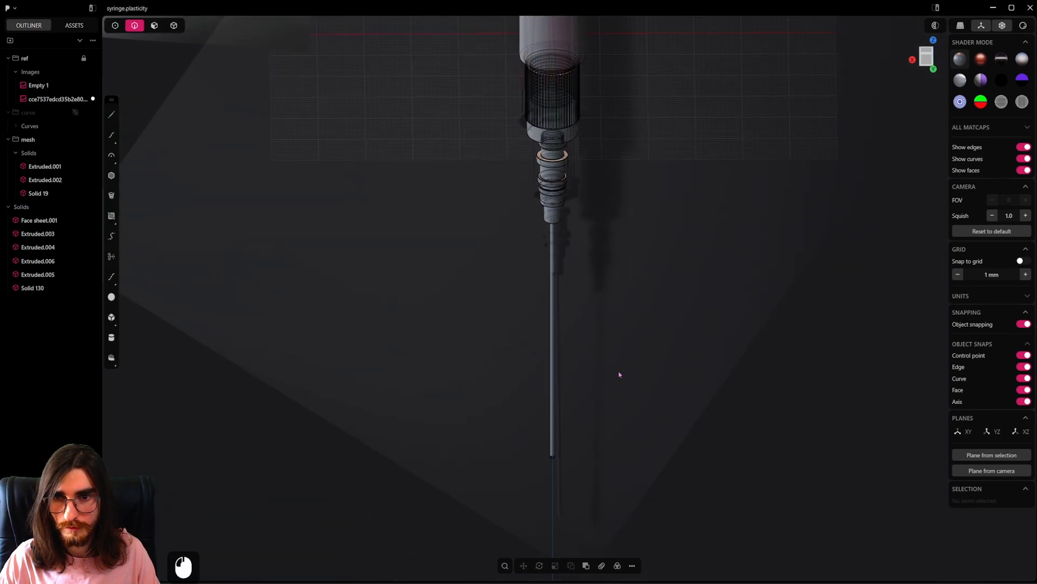
pyautogui.moveTo(618, 372); pyautogui.dragTo(580, 266, button='middle')
pyautogui.keyDown('shift'); pyautogui.moveTo(580, 266); pyautogui.dragTo(552, 324, button='middle'); pyautogui.keyUp('shift')
pyautogui.scroll(-3, 581, 284)
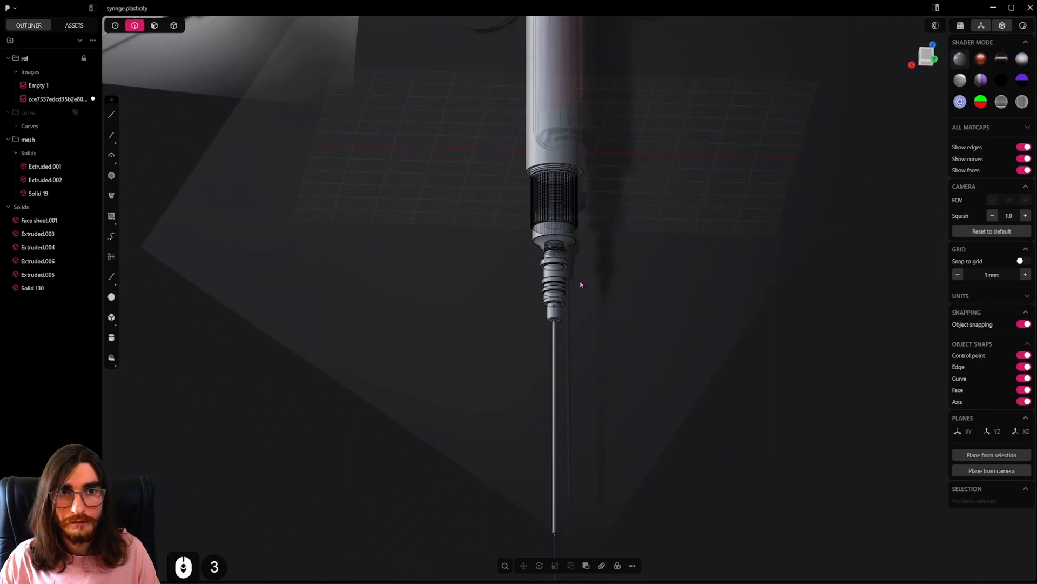
pyautogui.moveTo(582, 285); pyautogui.dragTo(580, 320, button='middle')
# Step: Hide the reference images, turn off the see-through display of the solids and save the file
pyautogui.click(75, 72)
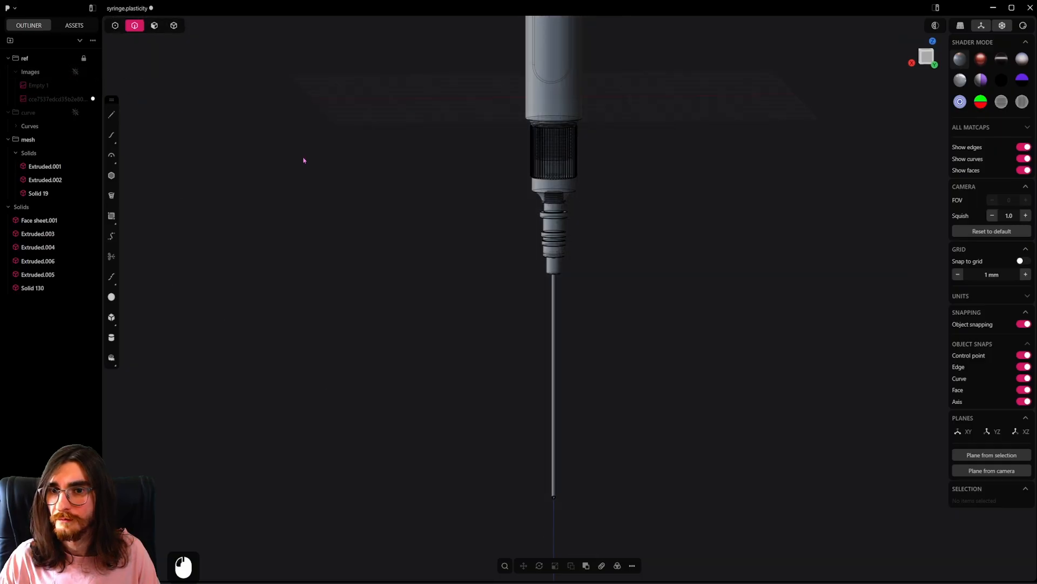
pyautogui.keyDown('shift'); pyautogui.moveTo(590, 229); pyautogui.dragTo(594, 260, button='middle'); pyautogui.keyUp('shift')
pyautogui.click(1002, 27)
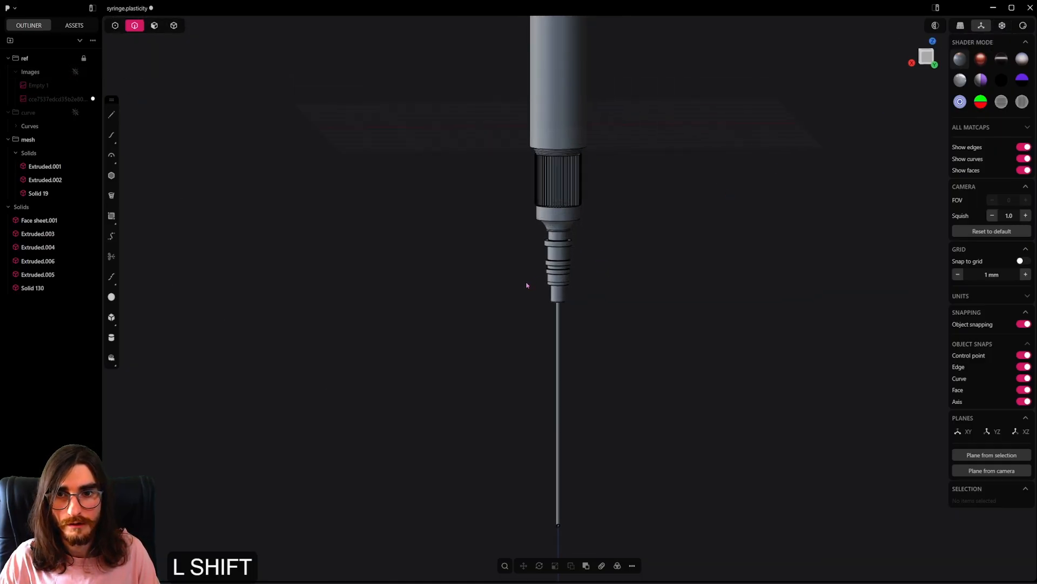
pyautogui.keyDown('shift'); pyautogui.moveTo(528, 285); pyautogui.dragTo(532, 343, button='middle'); pyautogui.keyUp('shift')
pyautogui.moveTo(532, 343); pyautogui.dragTo(616, 387, button='middle')
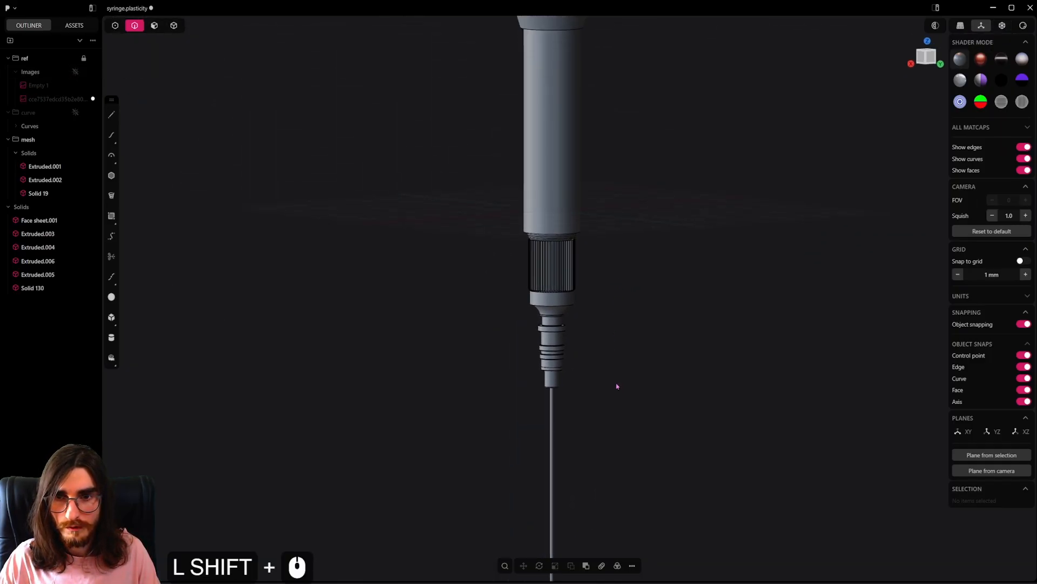
pyautogui.scroll(-3, 598, 324)
pyautogui.moveTo(598, 325); pyautogui.dragTo(539, 329, button='middle')
pyautogui.moveTo(605, 268); pyautogui.dragTo(607, 296, button='middle')
pyautogui.hotkey('ctrl', 's')
# Step: Fillet the circular lower edge of the smooth collar beneath the knurled grip
pyautogui.keyDown('shift'); pyautogui.moveTo(596, 341); pyautogui.dragTo(571, 383, button='middle'); pyautogui.keyUp('shift')
pyautogui.scroll(2, 571, 382)
pyautogui.moveTo(567, 333)
pyautogui.keyDown('shift'); pyautogui.mouseDown(button='middle')
pyautogui.moveTo(560, 375)
pyautogui.moveTo(558, 312)
pyautogui.moveTo(562, 325)
pyautogui.mouseUp(button='middle'); pyautogui.keyUp('shift')
pyautogui.scroll(10, 559, 375)
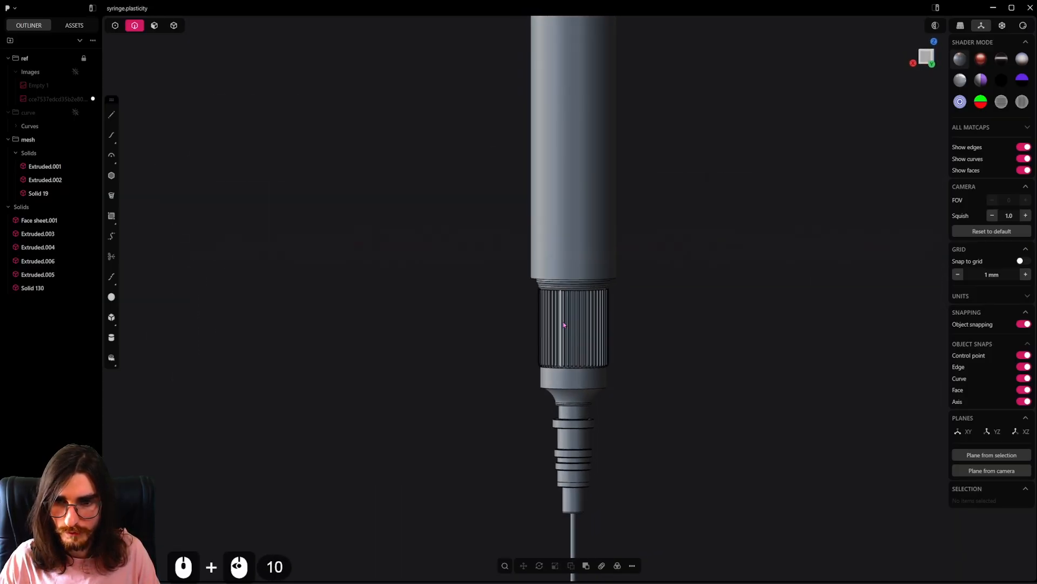
pyautogui.keyDown('shift'); pyautogui.moveTo(585, 388); pyautogui.dragTo(585, 411, button='middle'); pyautogui.keyUp('shift')
pyautogui.scroll(20, 586, 412)
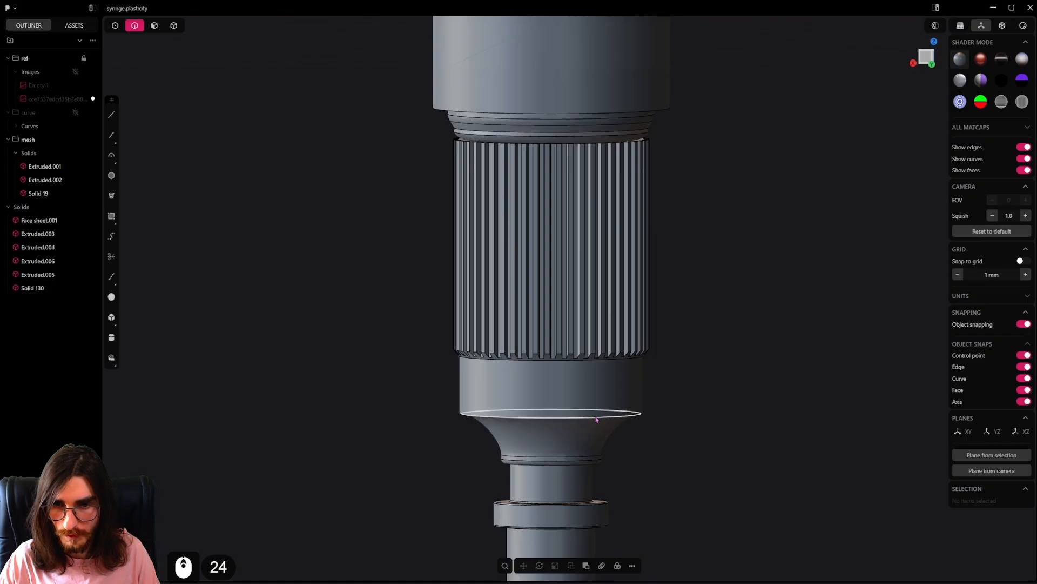
pyautogui.click(596, 419)
pyautogui.scroll(9, 596, 419)
pyautogui.moveTo(596, 417); pyautogui.dragTo(593, 377, button='middle')
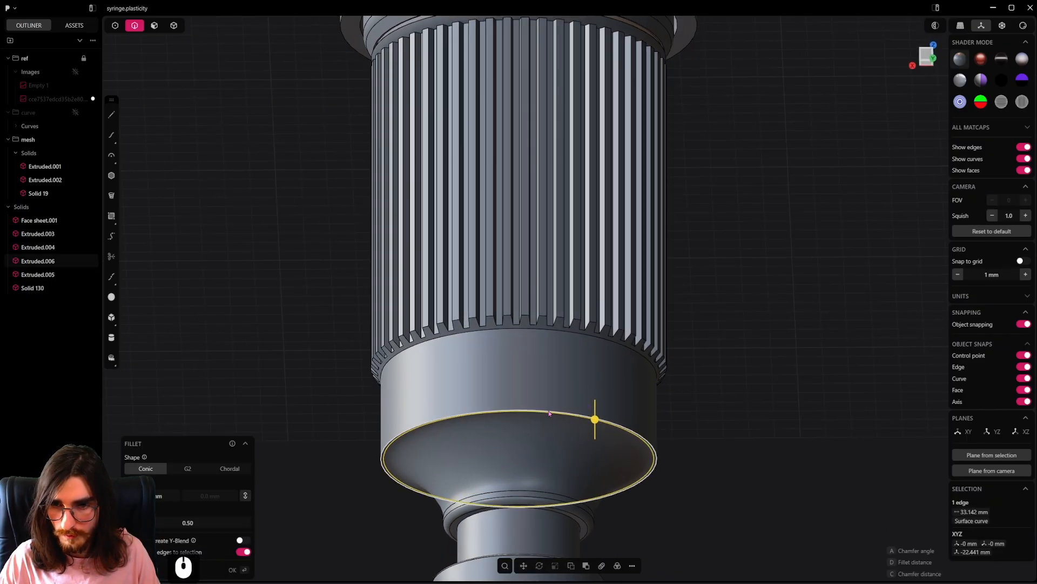
pyautogui.click(549, 413)
pyautogui.scroll(5, 550, 414)
pyautogui.keyDown('shift'); pyautogui.moveTo(549, 413); pyautogui.dragTo(589, 355); pyautogui.keyUp('shift')
pyautogui.rightClick(589, 355)
# Step: Fillet the circular edge where the knurled grip's slanted end meets the smooth collar
pyautogui.click(556, 312)
pyautogui.moveTo(556, 318); pyautogui.dragTo(567, 351, button='middle')
pyautogui.scroll(9, 566, 352)
pyautogui.keyDown('shift'); pyautogui.moveTo(548, 303); pyautogui.dragTo(555, 311); pyautogui.keyUp('shift')
pyautogui.moveTo(556, 311); pyautogui.dragTo(543, 298, button='middle')
pyautogui.rightClick(613, 314)
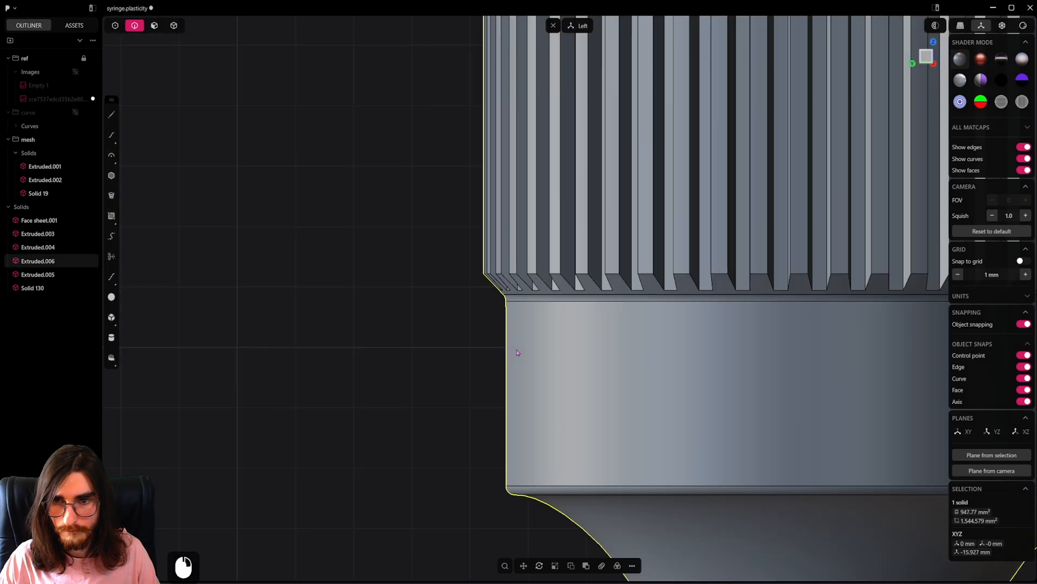
# Step: Try to fillet the sharp outer edge of the ring just above the knurled grip
pyautogui.scroll(-9, 516, 352)
pyautogui.keyDown('shift'); pyautogui.moveTo(642, 211); pyautogui.dragTo(599, 461, button='middle'); pyautogui.keyUp('shift')
pyautogui.scroll(20, 572, 327)
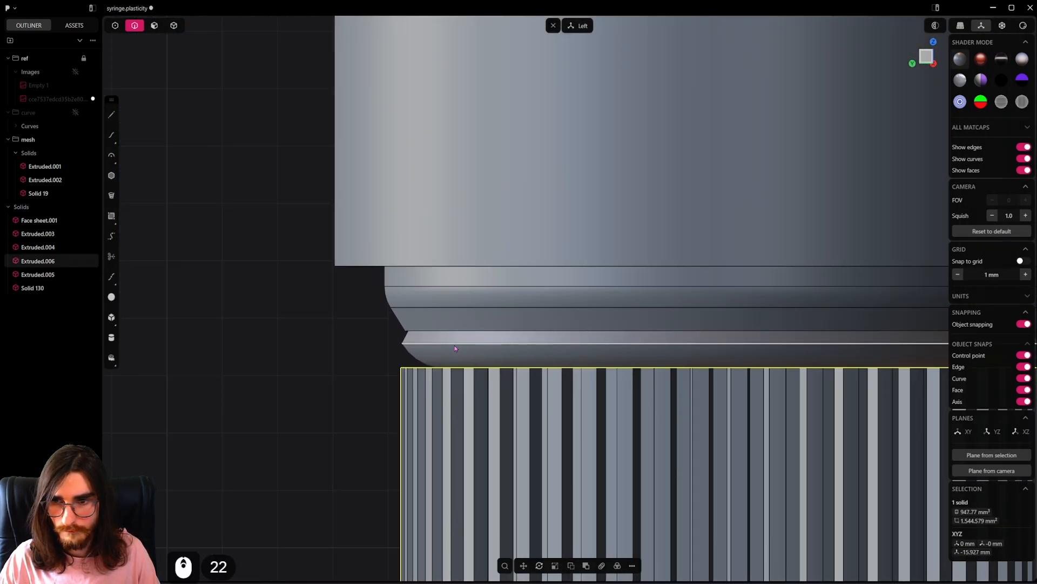
pyautogui.click(455, 344)
pyautogui.press('f')
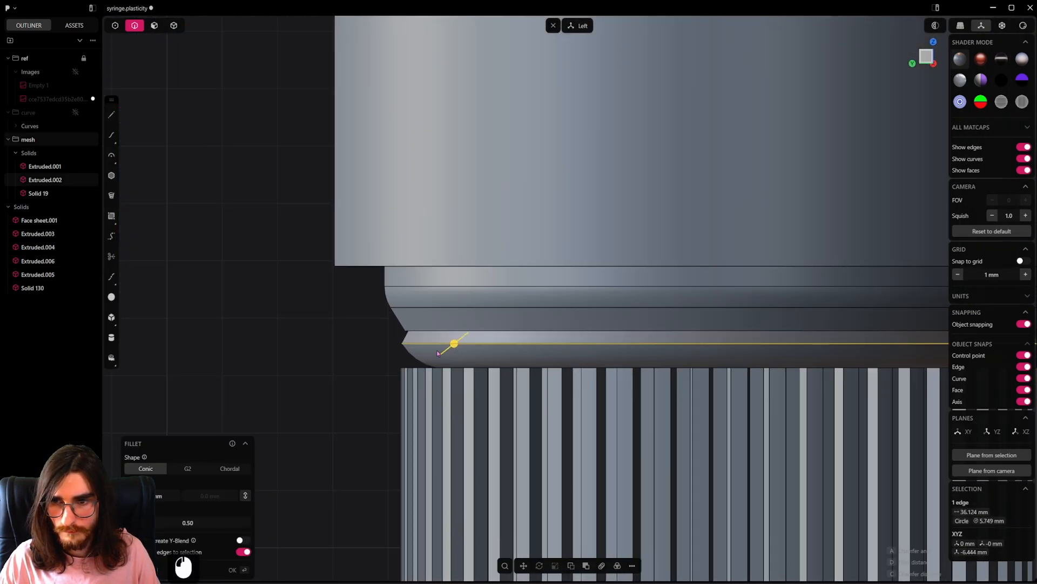
pyautogui.scroll(13, 470, 343)
pyautogui.moveTo(477, 343)
pyautogui.keyDown('shift'); pyautogui.mouseDown()
pyautogui.moveTo(468, 358)
pyautogui.moveTo(475, 346)
pyautogui.mouseUp(); pyautogui.keyUp('shift')
pyautogui.hotkey('ctrl', 'z')
# Step: Round the sharp outer edge of the ring directly above the knurled grip with a small fillet
pyautogui.scroll(10, 398, 336)
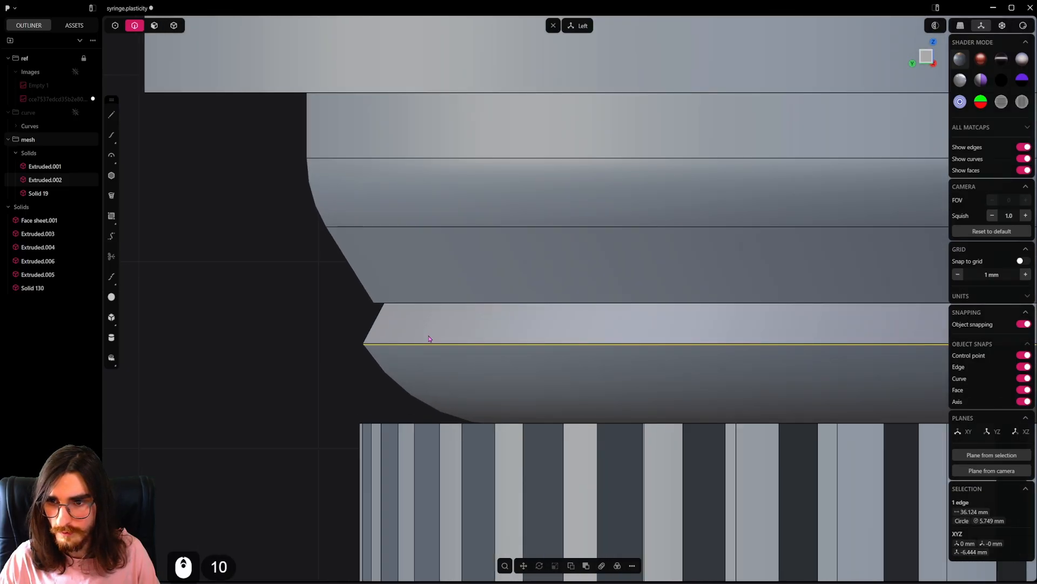
pyautogui.click(421, 344)
pyautogui.click(154, 26)
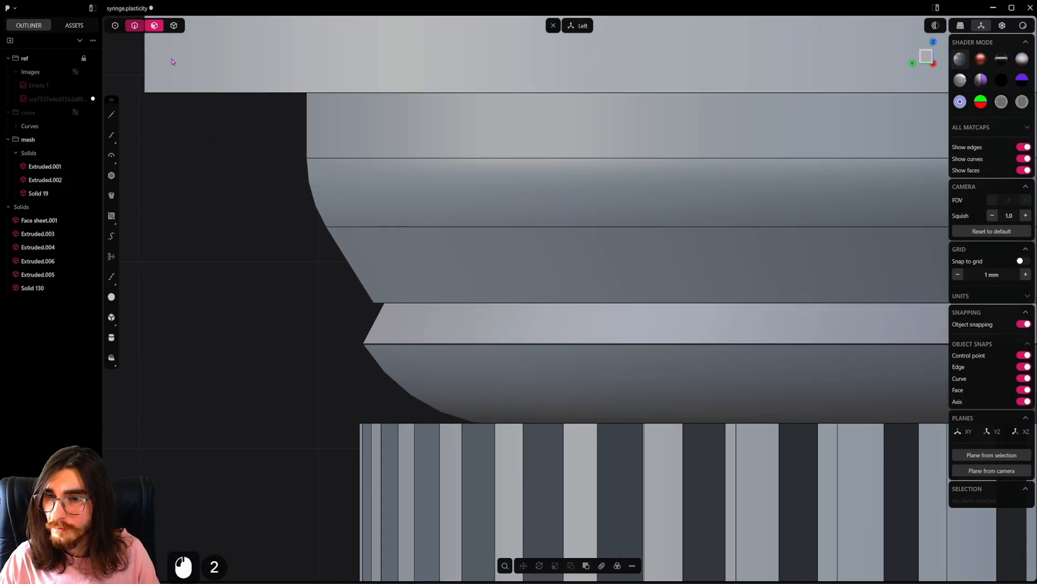
pyautogui.click(397, 324)
pyautogui.keyDown('shift'); pyautogui.moveTo(362, 297); pyautogui.dragTo(293, 362); pyautogui.keyUp('shift')
pyautogui.click(400, 346)
pyautogui.press('f')
# Step: Fillet the lower edge of the inner cylinder's tapered end, where it meets the ring above the knurled grip
pyautogui.click(402, 302)
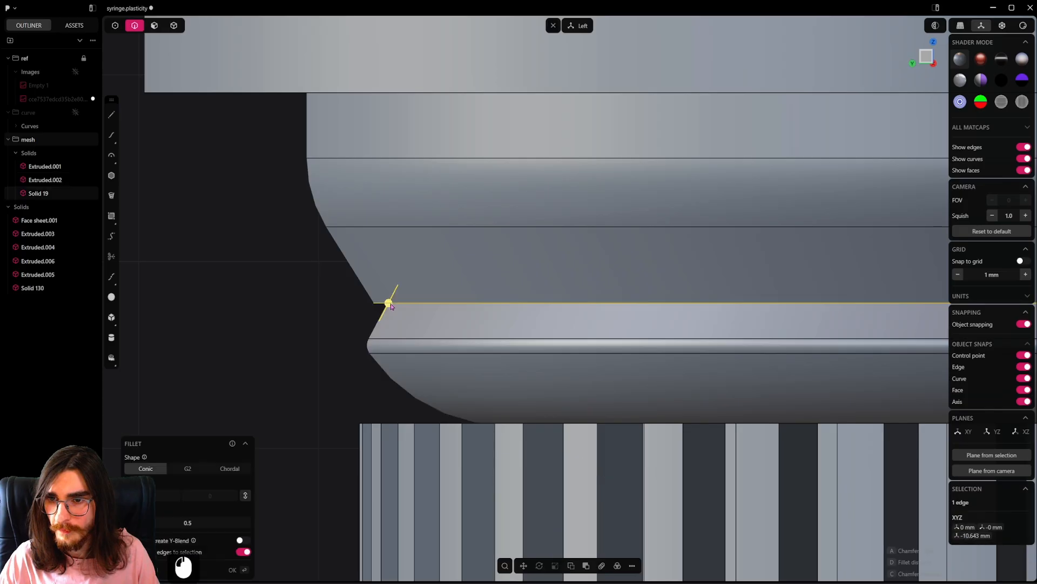
pyautogui.scroll(-7, 338, 323)
pyautogui.scroll(-1, 346, 326)
pyautogui.keyDown('shift'); pyautogui.moveTo(375, 307); pyautogui.dragTo(295, 378); pyautogui.keyUp('shift')
pyautogui.scroll(5, 393, 290)
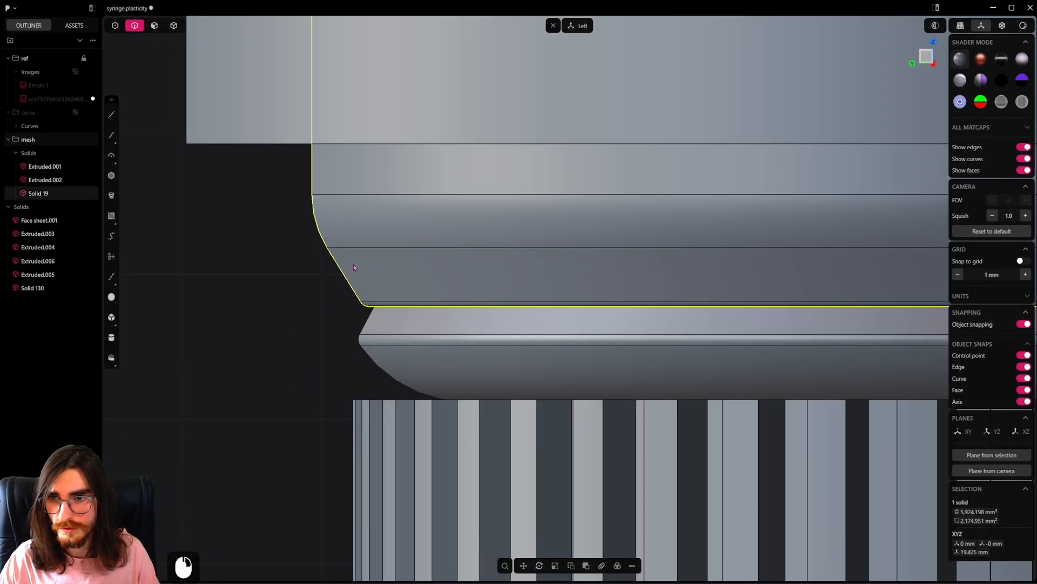
# Step: Apply a Full fillet across the inner and outer circular edges of the outer barrel's lower rim
pyautogui.keyDown('shift'); pyautogui.moveTo(393, 290); pyautogui.dragTo(225, 398, button='middle'); pyautogui.keyUp('shift')
pyautogui.scroll(-6, 406, 365)
pyautogui.moveTo(556, 350); pyautogui.dragTo(540, 295, button='middle')
pyautogui.click(536, 285)
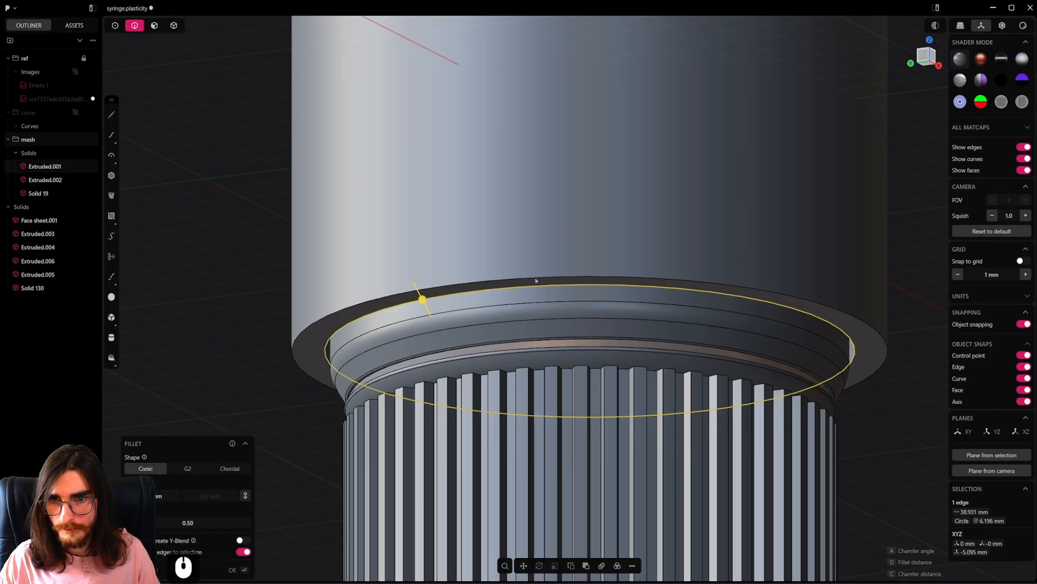
pyautogui.keyDown('shift'); pyautogui.click(529, 279); pyautogui.keyUp('shift')
pyautogui.keyDown('shift'); pyautogui.moveTo(529, 274); pyautogui.dragTo(522, 336); pyautogui.keyUp('shift')
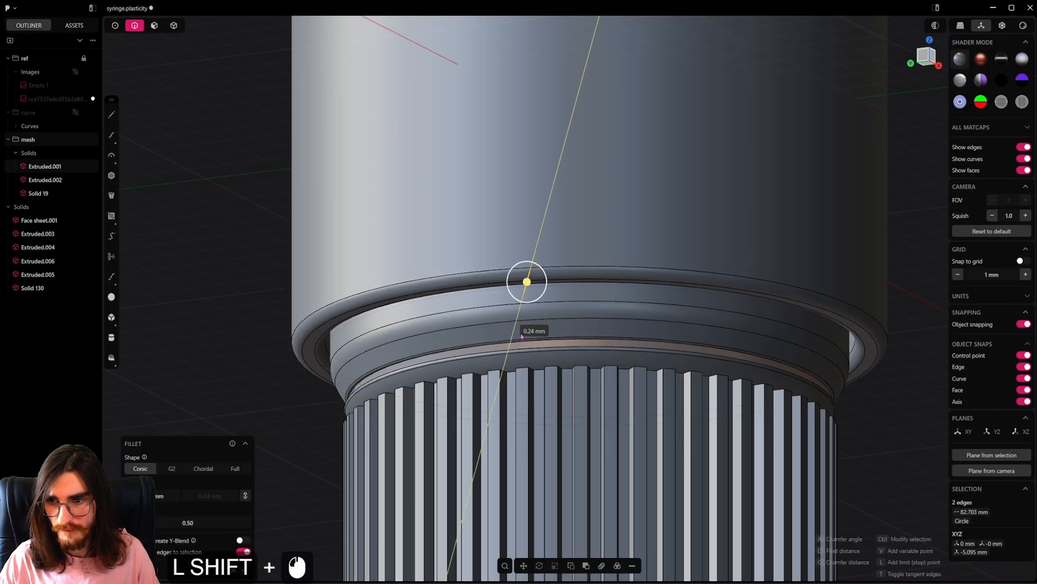
pyautogui.click(234, 469)
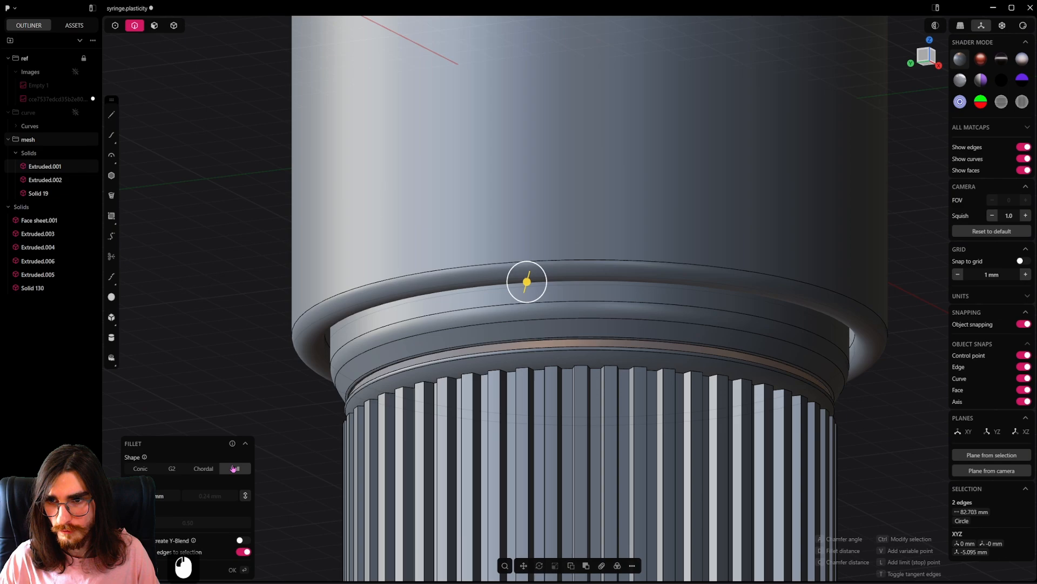
pyautogui.rightClick(343, 381)
# Step: Show the reference images again and compare the barrel's lower end and window slot with the syringe photo
pyautogui.scroll(-20, 488, 316)
pyautogui.moveTo(489, 317)
pyautogui.mouseDown(button='middle')
pyautogui.moveTo(530, 336)
pyautogui.moveTo(504, 304)
pyautogui.mouseUp(button='middle')
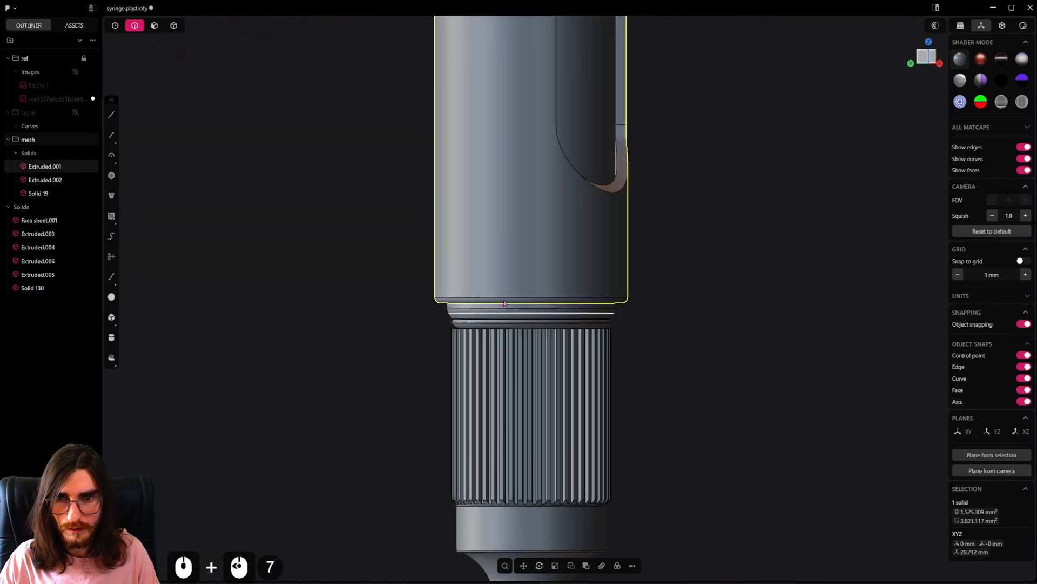
pyautogui.scroll(-8, 570, 225)
pyautogui.keyDown('shift'); pyautogui.moveTo(570, 225); pyautogui.dragTo(524, 329, button='middle'); pyautogui.keyUp('shift')
pyautogui.scroll(-1, 533, 325)
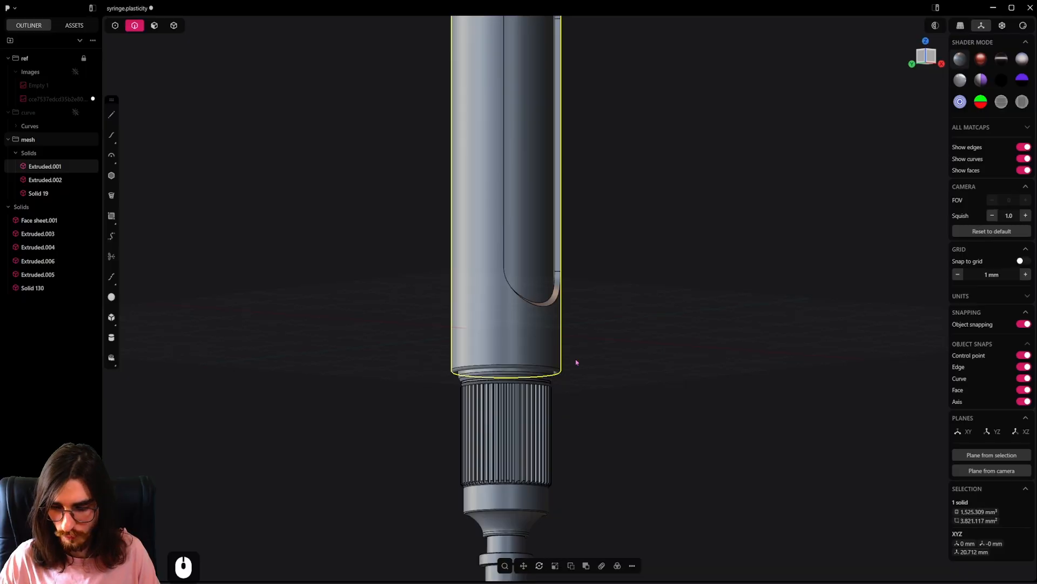
pyautogui.click(75, 72)
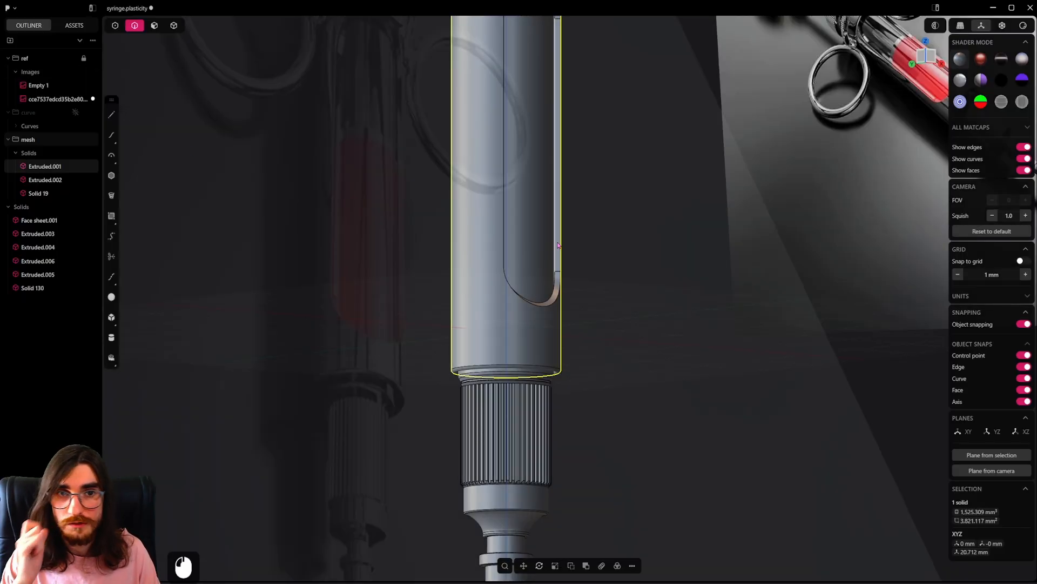
pyautogui.scroll(-7, 702, 262)
pyautogui.scroll(12, 780, 184)
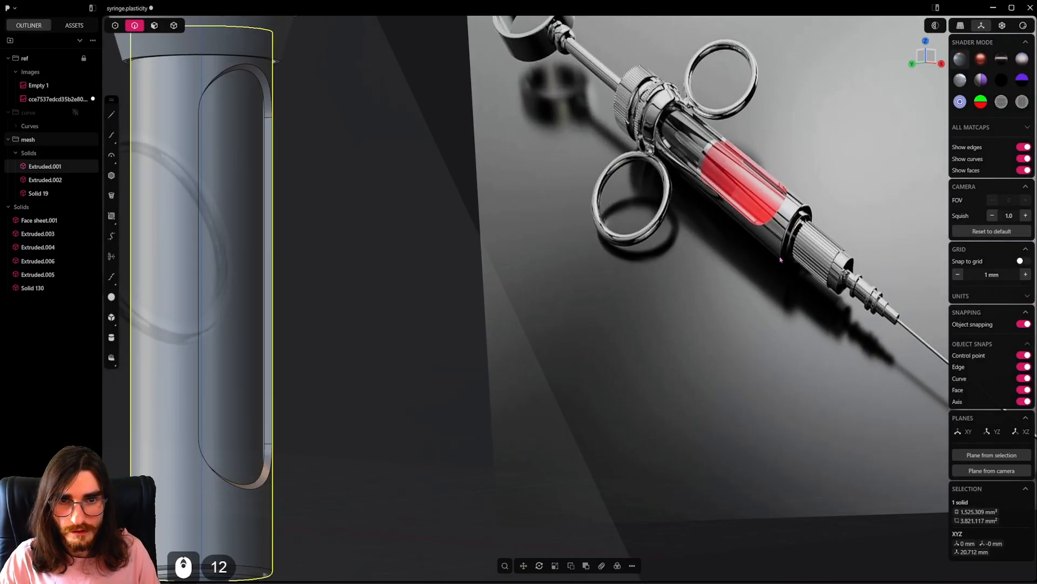
pyautogui.keyDown('shift'); pyautogui.moveTo(577, 428); pyautogui.dragTo(488, 407, button='middle'); pyautogui.keyUp('shift')
pyautogui.scroll(-2, 452, 370)
pyautogui.scroll(7, 487, 406)
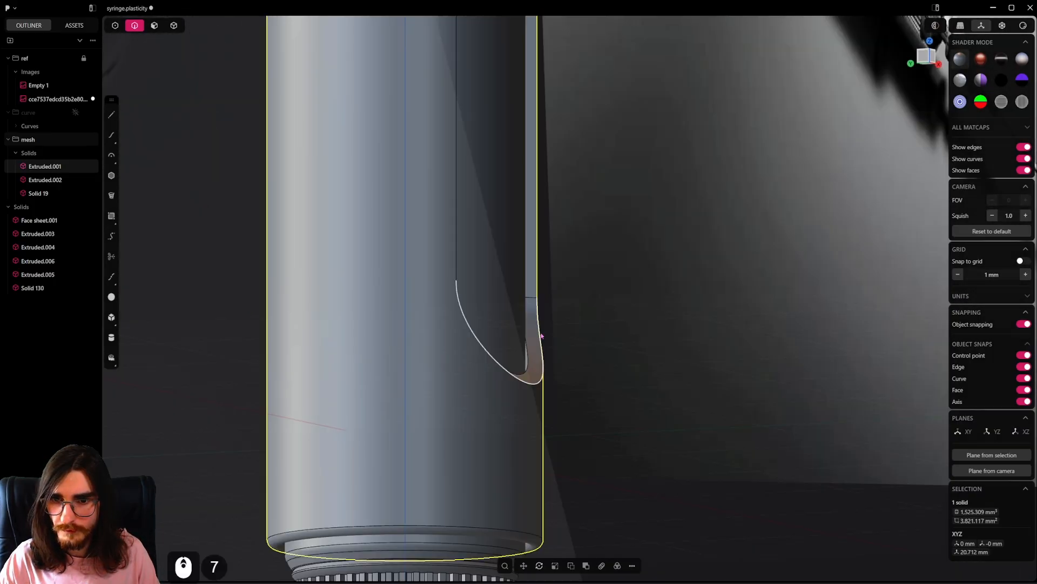
# Step: Fillet the inner and outer edges of the barrel's window slot with a small radius and save the file
pyautogui.click(540, 341)
pyautogui.keyDown('shift'); pyautogui.click(524, 357); pyautogui.keyUp('shift')
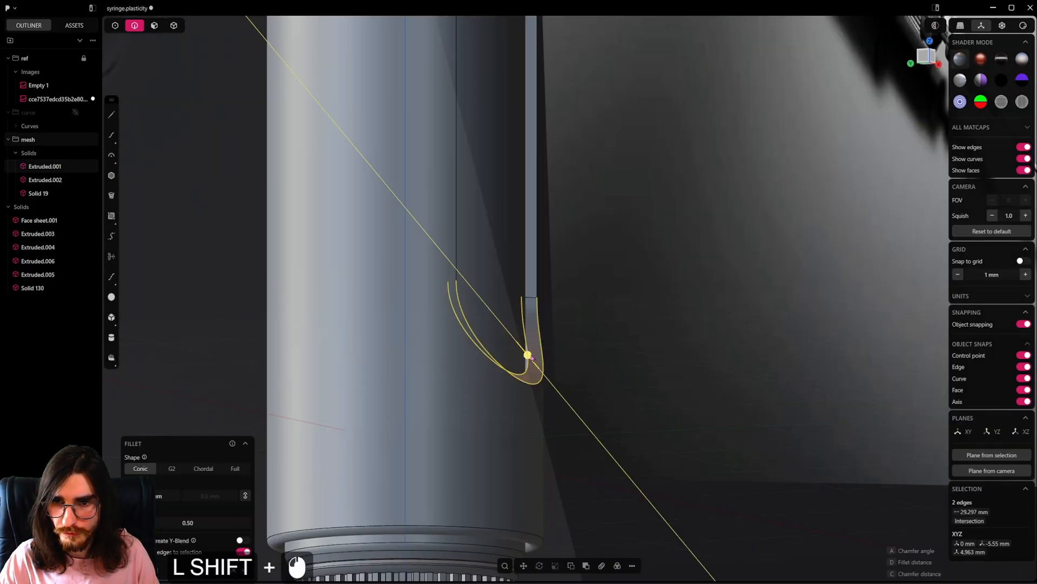
pyautogui.keyDown('shift'); pyautogui.moveTo(537, 361); pyautogui.dragTo(485, 308); pyautogui.keyUp('shift')
pyautogui.rightClick(567, 318)
pyautogui.scroll(-2, 569, 319)
pyautogui.moveTo(570, 319); pyautogui.dragTo(410, 344, button='middle')
pyautogui.scroll(-2, 432, 324)
pyautogui.keyDown('shift'); pyautogui.moveTo(466, 284); pyautogui.dragTo(474, 497, button='middle'); pyautogui.keyUp('shift')
pyautogui.hotkey('ctrl', 's')
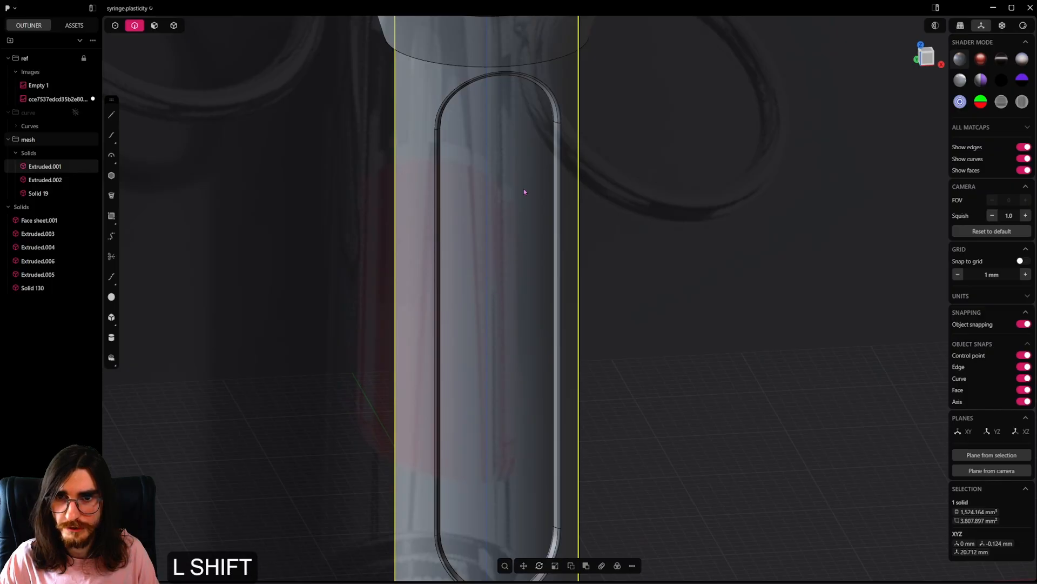
# Step: Deselect the barrel and compare the finger rings in the syringe photo with the model in front view
pyautogui.scroll(-3, 524, 189)
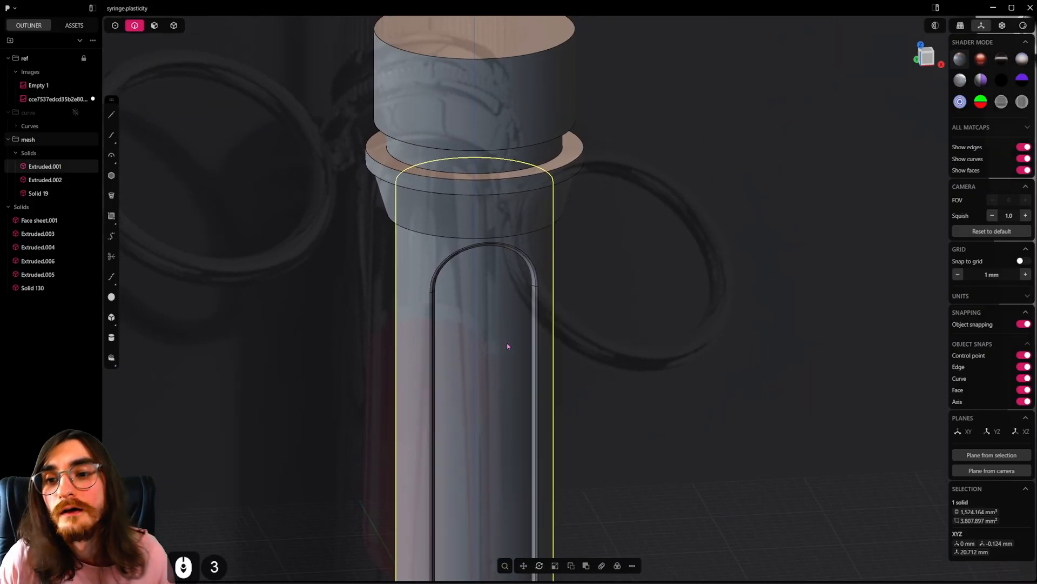
pyautogui.click(636, 377)
pyautogui.scroll(-14, 640, 408)
pyautogui.keyDown('shift'); pyautogui.moveTo(640, 408); pyautogui.dragTo(524, 379, button='middle'); pyautogui.keyUp('shift')
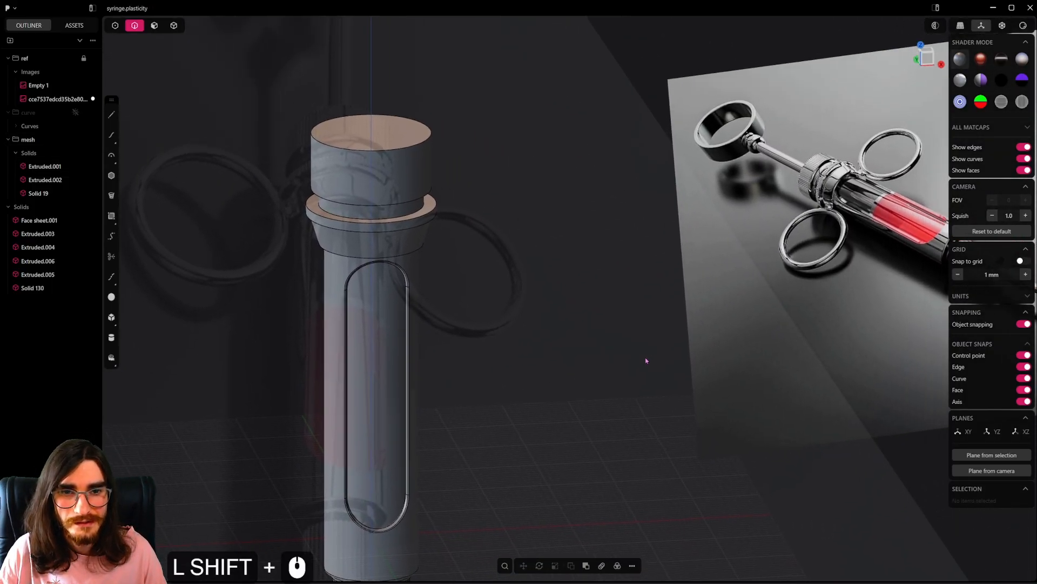
pyautogui.keyDown('shift'); pyautogui.moveTo(645, 358); pyautogui.dragTo(583, 364, button='middle'); pyautogui.keyUp('shift')
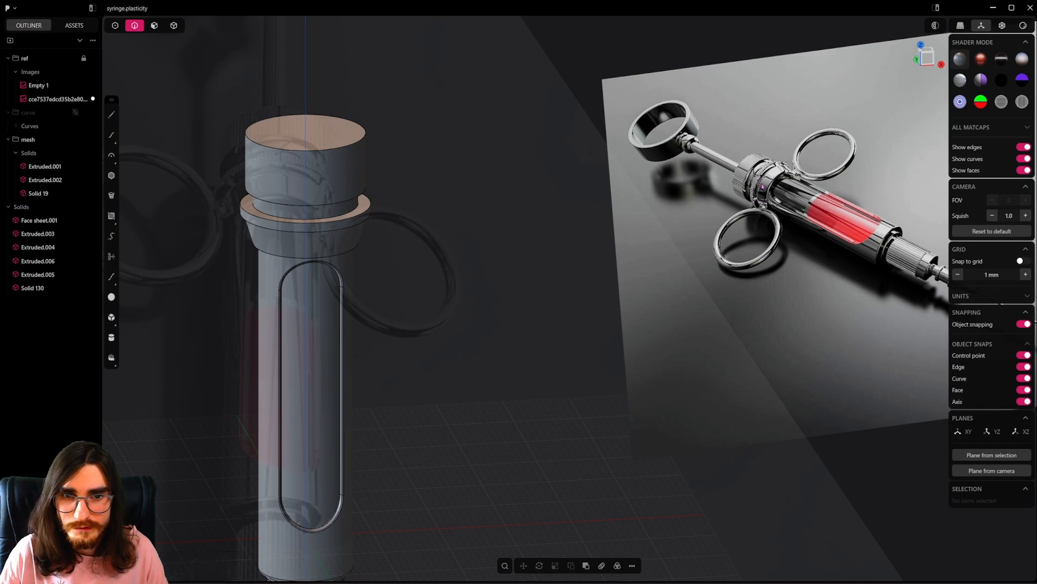
pyautogui.scroll(7, 812, 171)
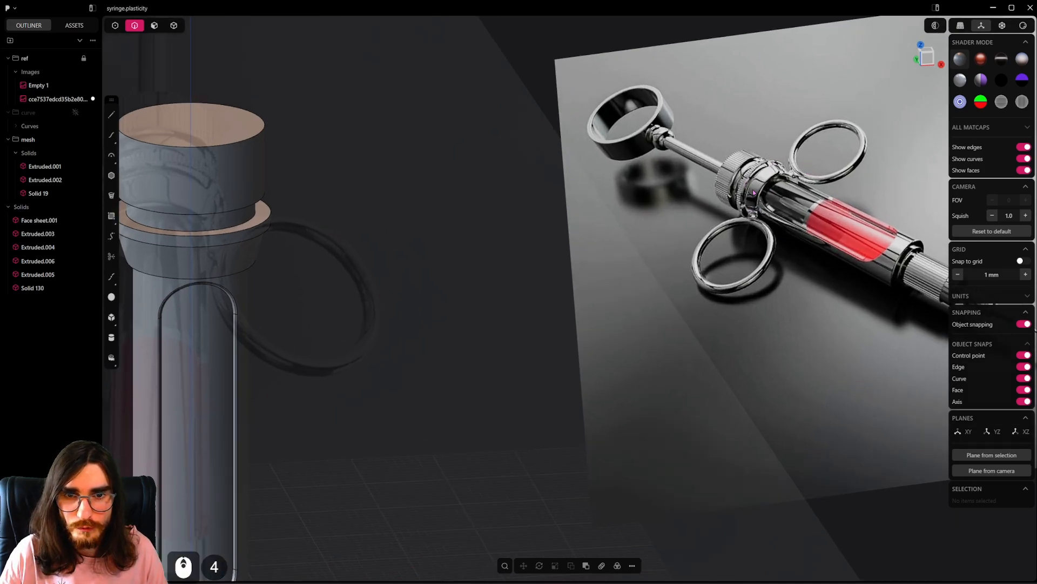
pyautogui.keyDown('alt'); pyautogui.moveTo(589, 310); pyautogui.dragTo(537, 356, button='middle'); pyautogui.keyUp('alt')
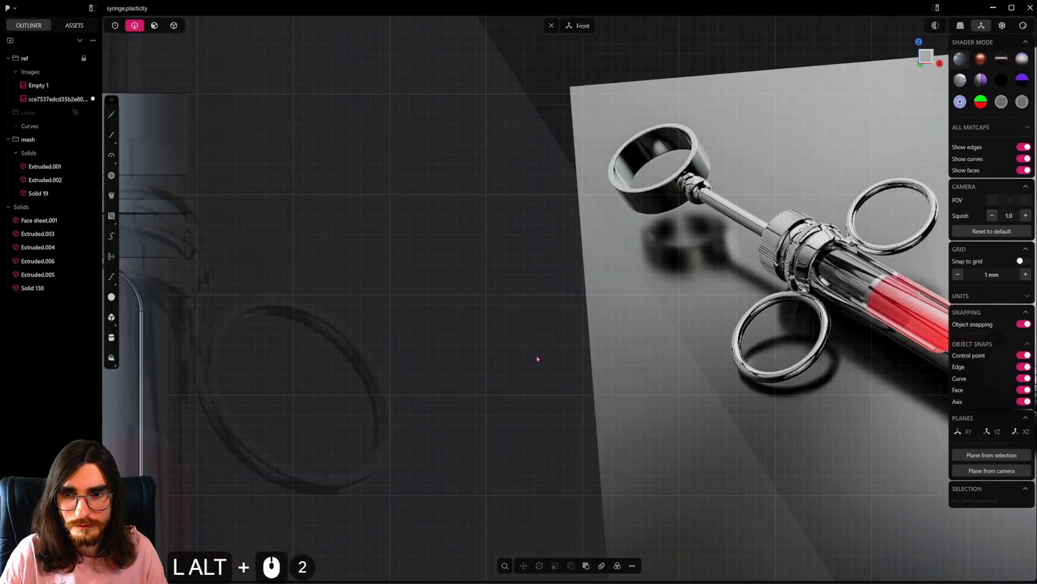
pyautogui.scroll(-9, 486, 368)
pyautogui.keyDown('shift'); pyautogui.moveTo(324, 399); pyautogui.dragTo(541, 341, button='middle'); pyautogui.keyUp('shift')
pyautogui.scroll(-3, 542, 340)
pyautogui.keyDown('shift'); pyautogui.moveTo(605, 327); pyautogui.dragTo(530, 391, button='middle'); pyautogui.keyUp('shift')
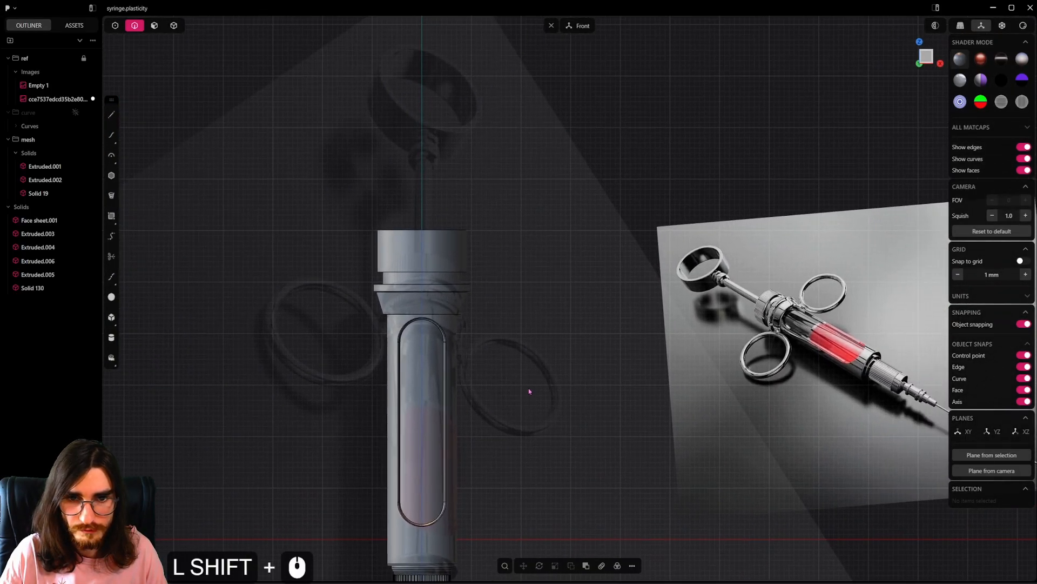
# Step: Draw a circle of about 10.4 mm radius over the reference finger ring beside the barrel and flatten it along Z into an ellipse
pyautogui.click(114, 160)
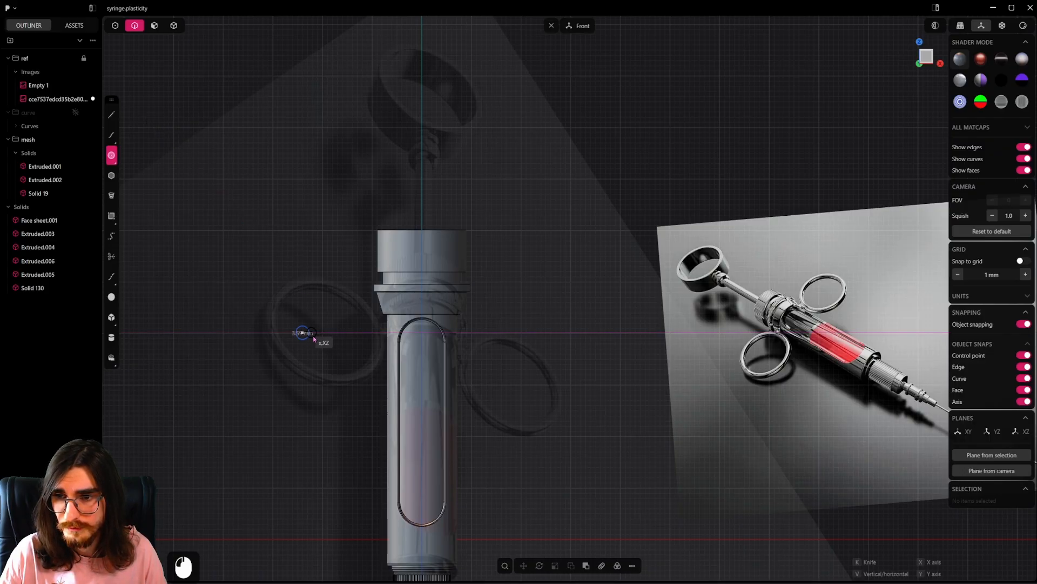
pyautogui.click(356, 342)
pyautogui.press('s')
pyautogui.press('z')
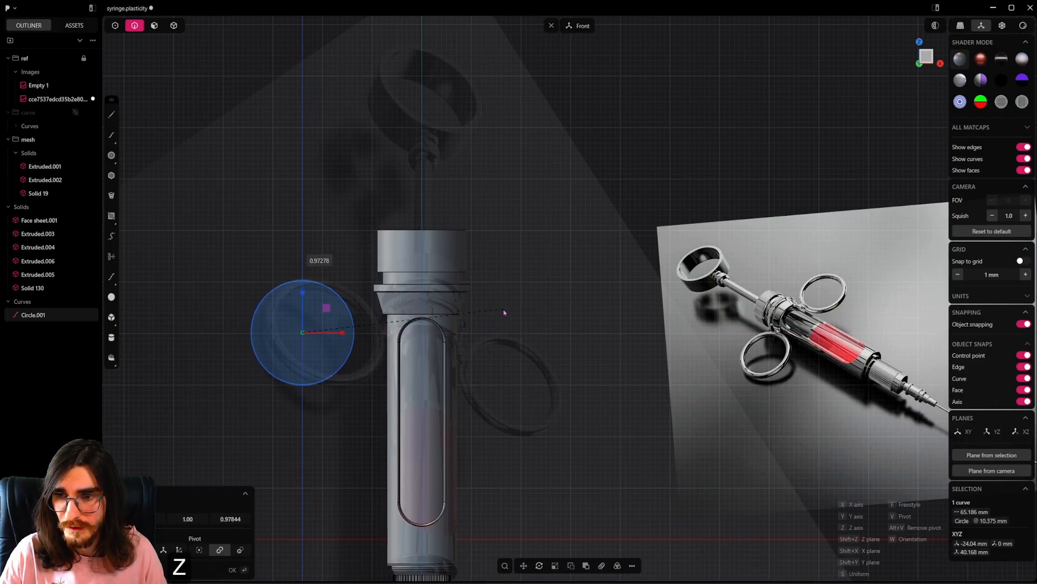
pyautogui.click(466, 317)
# Step: Enlarge the ellipse uniformly and move it along X toward the barrel to about X -22.2 mm
pyautogui.write('s2')
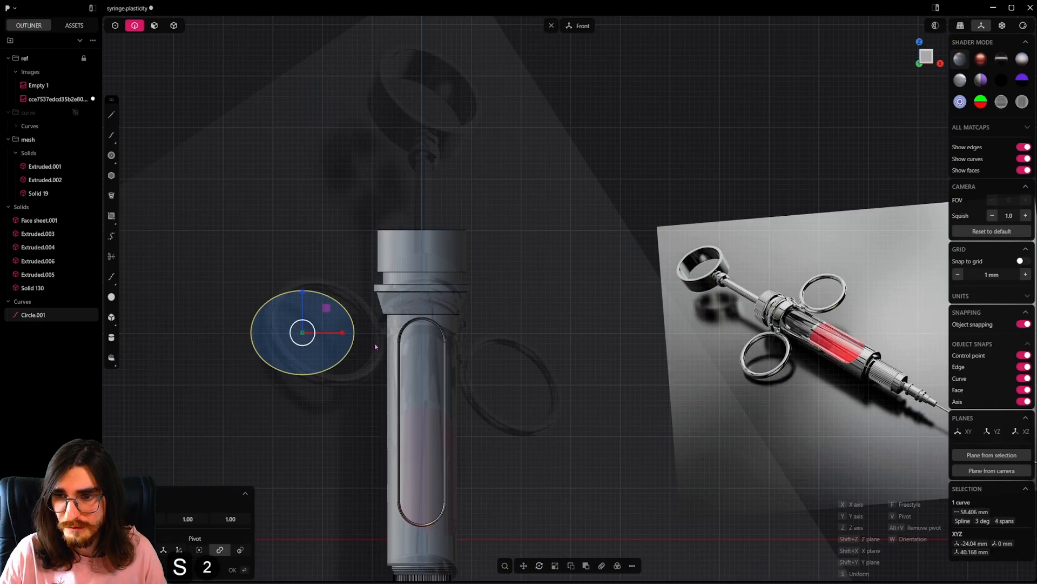
pyautogui.click(392, 355)
pyautogui.rightClick(391, 353)
pyautogui.press('g')
pyautogui.press('x')
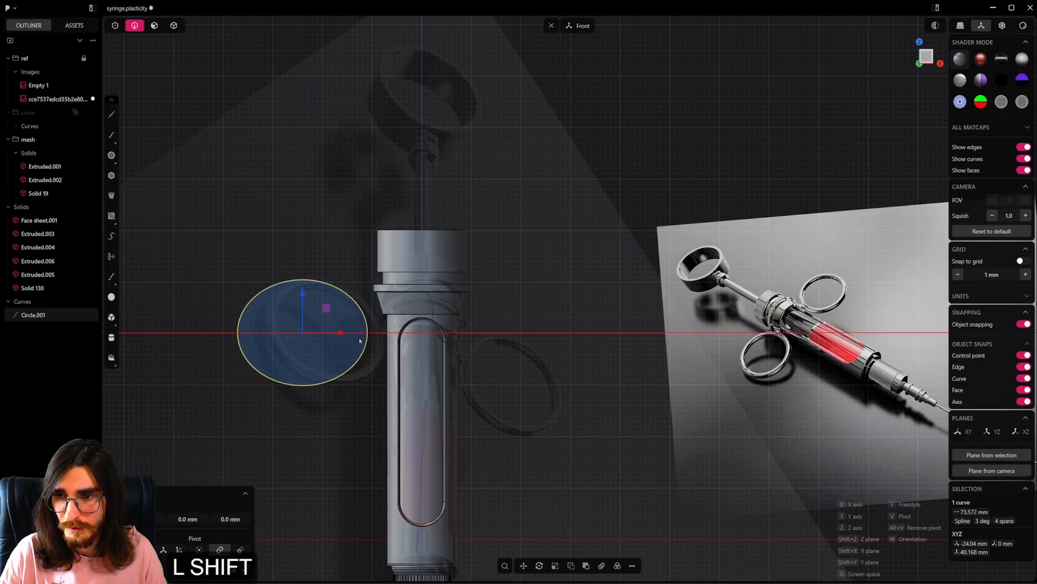
pyautogui.keyDown('shift'); pyautogui.click(459, 346); pyautogui.keyUp('shift')
pyautogui.rightClick(516, 344)
# Step: Shift the ellipse further along X to about -19.7 mm and resize it to a curve length of about 63 mm
pyautogui.press('s')
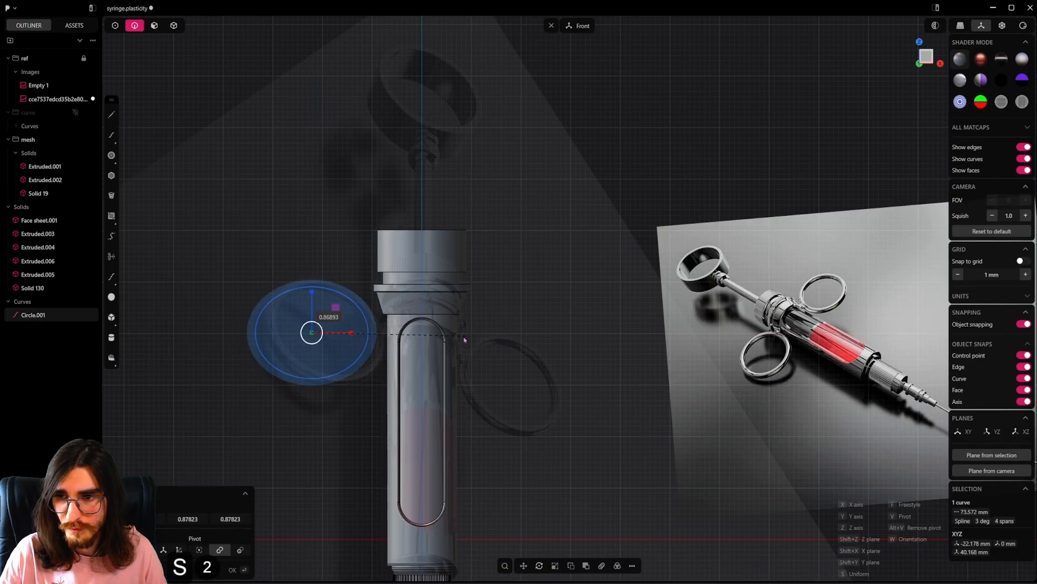
pyautogui.click(461, 339)
pyautogui.press('g')
pyautogui.press('x')
pyautogui.click(473, 340)
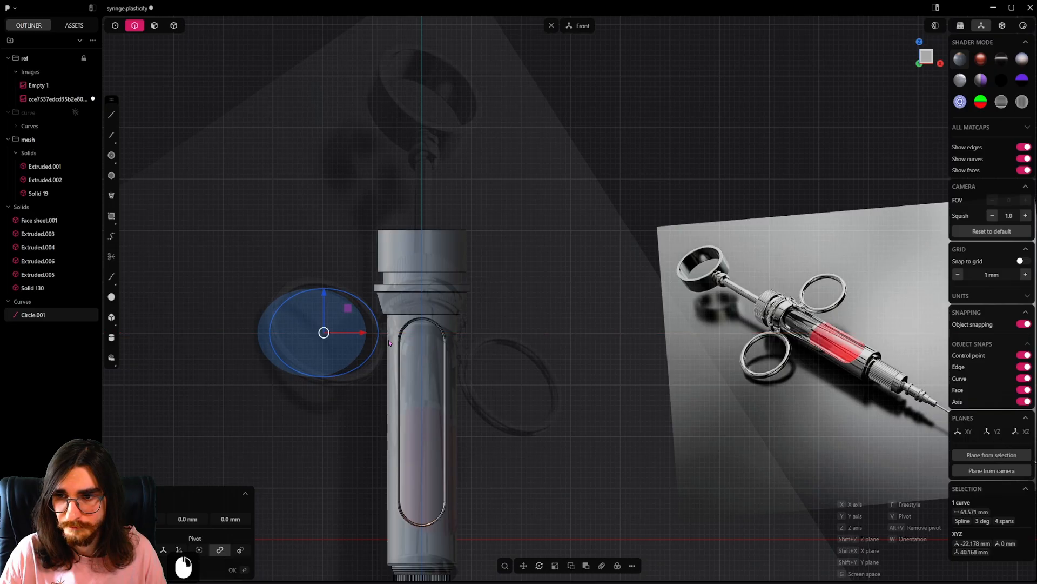
pyautogui.press('s')
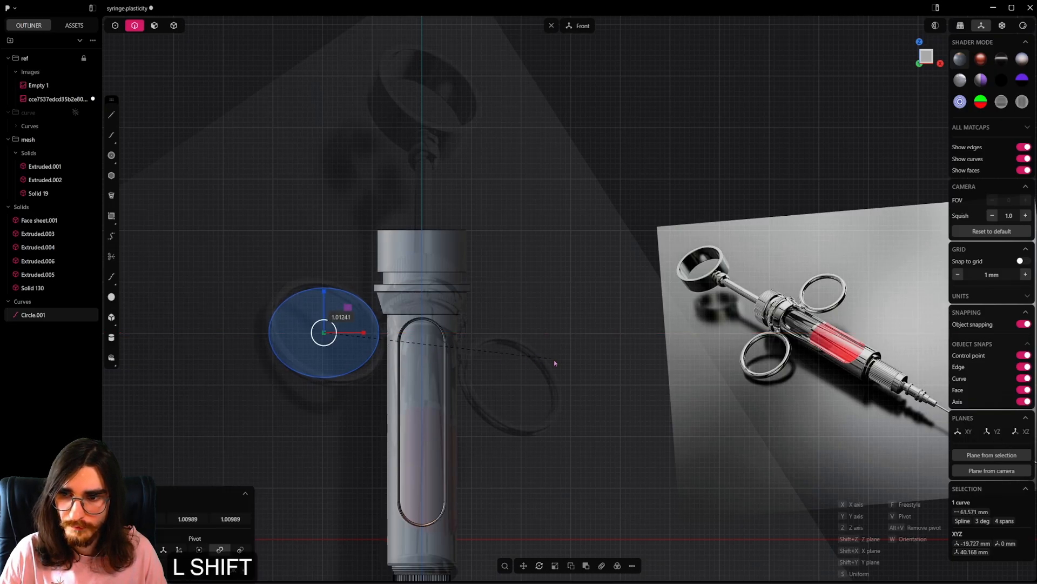
pyautogui.keyDown('shift'); pyautogui.click(581, 364); pyautogui.keyUp('shift')
# Step: Sweep a round pipe along the ellipse to form the finger ring and delete the source curve
pyautogui.scroll(6, 511, 334)
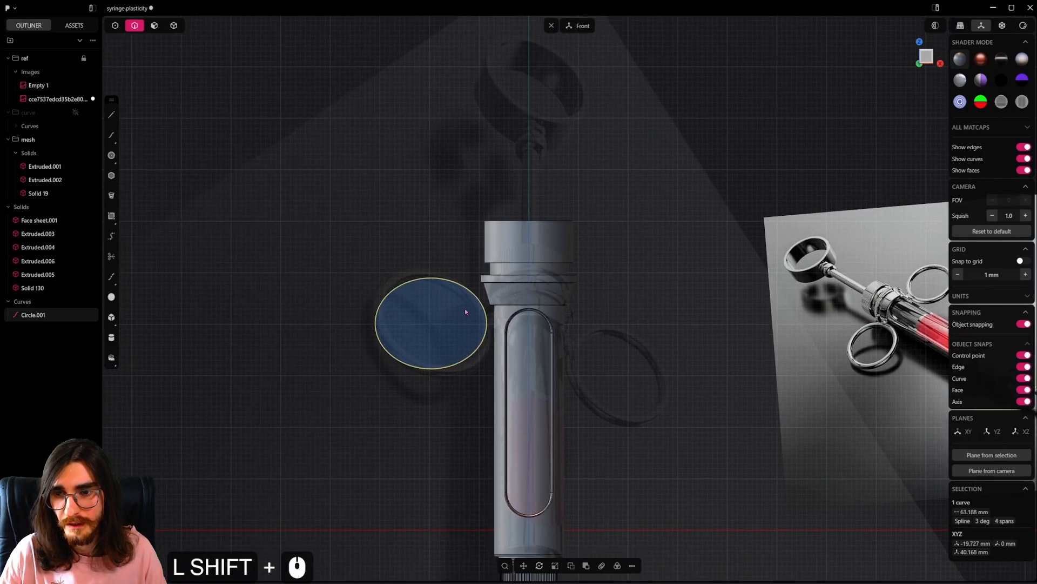
pyautogui.press('p')
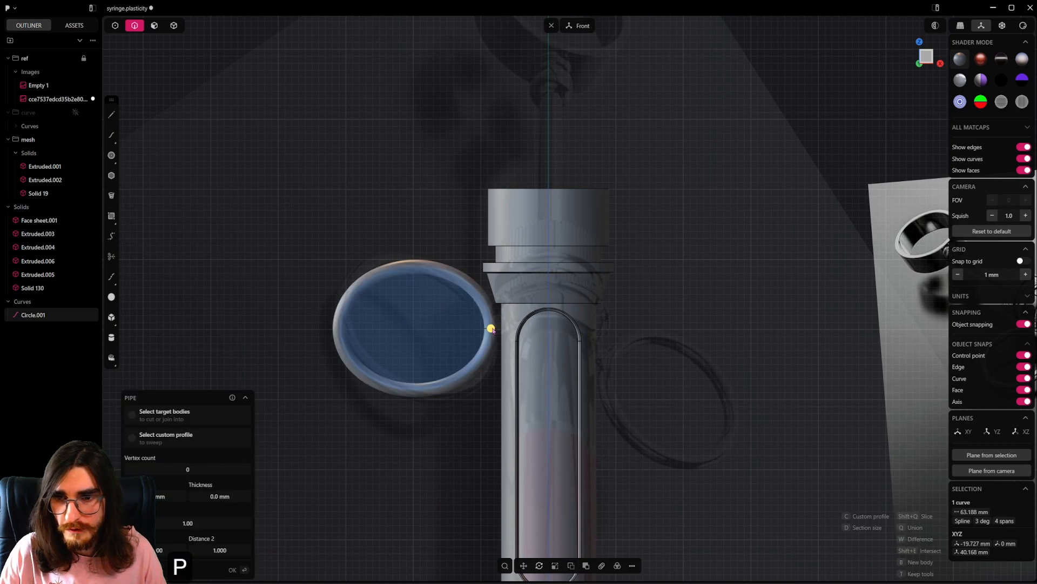
pyautogui.scroll(5, 488, 331)
pyautogui.moveTo(489, 331); pyautogui.dragTo(540, 392, button='middle')
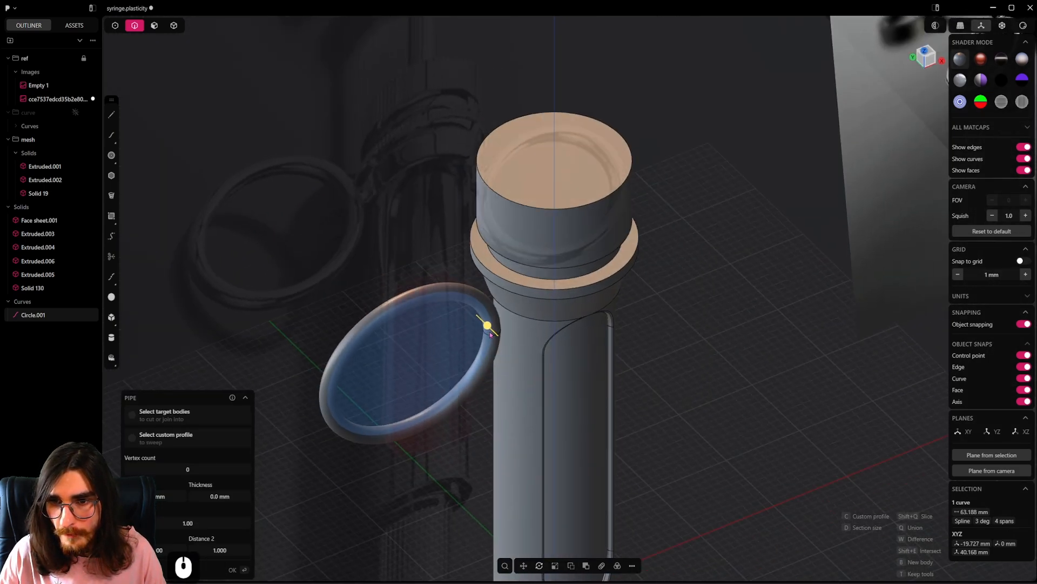
pyautogui.moveTo(489, 331)
pyautogui.keyDown('shift'); pyautogui.mouseDown()
pyautogui.moveTo(469, 319)
pyautogui.moveTo(480, 328)
pyautogui.mouseUp(); pyautogui.keyUp('shift')
pyautogui.keyDown('alt'); pyautogui.moveTo(506, 352); pyautogui.dragTo(400, 365, button='middle'); pyautogui.keyUp('alt')
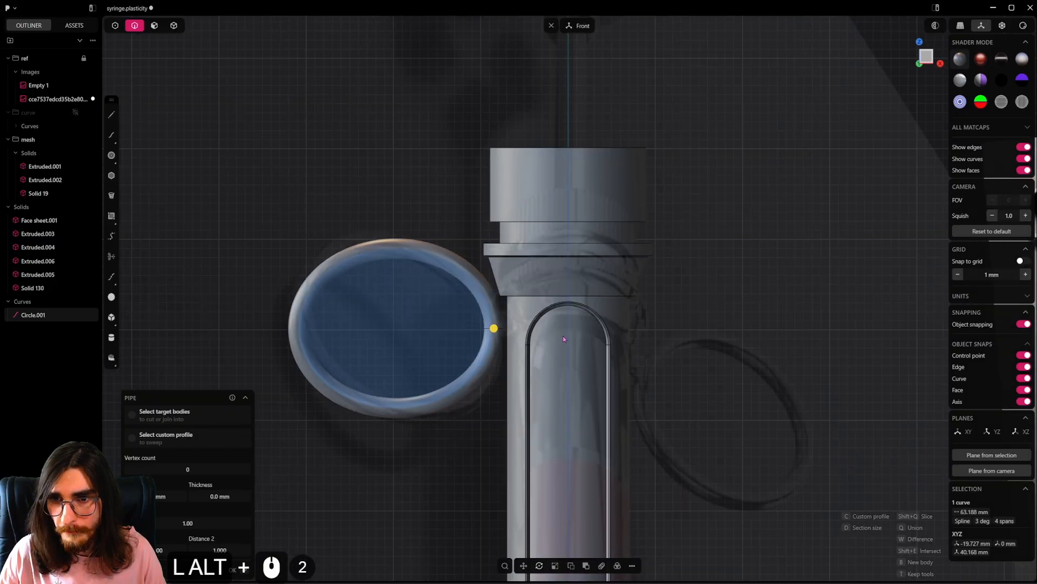
pyautogui.click(55, 318)
pyautogui.click(53, 334)
pyautogui.press('x')
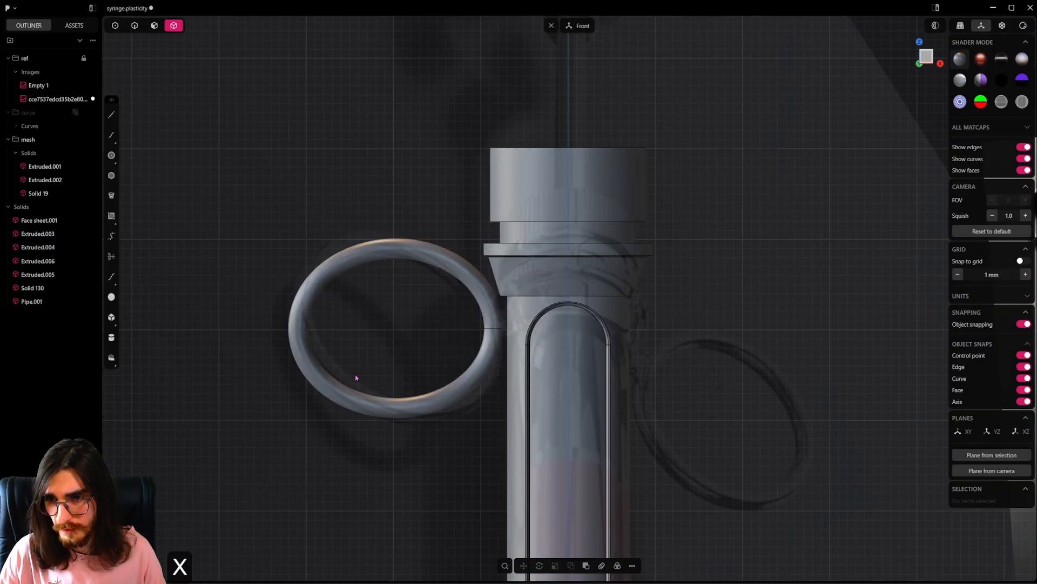
# Step: Move the finger ring along X away from the barrel to about X -20.6 mm
pyautogui.click(452, 390)
pyautogui.press('g')
pyautogui.keyDown('shift'); pyautogui.click(479, 369); pyautogui.keyUp('shift')
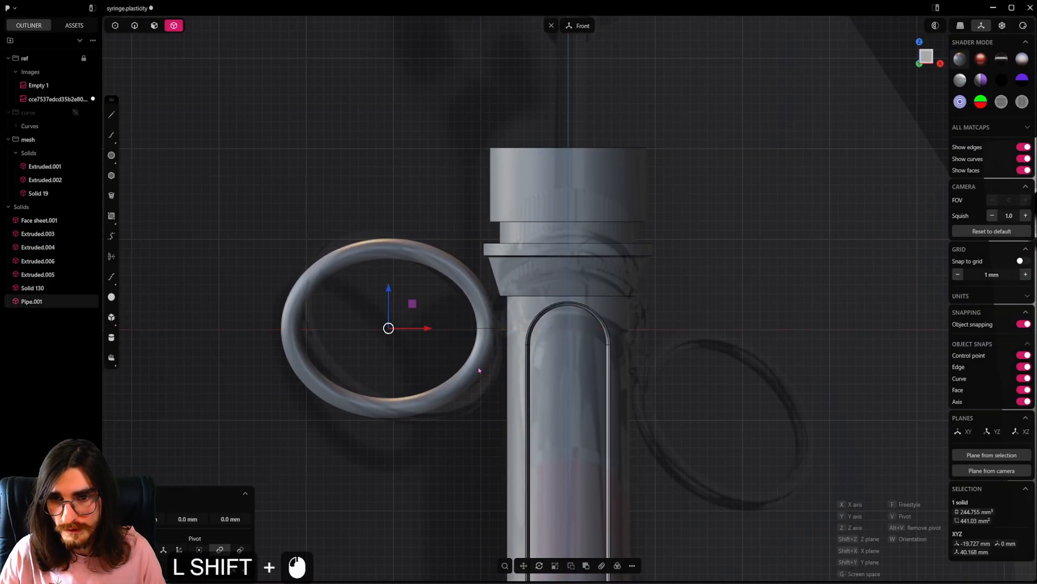
pyautogui.rightClick(481, 368)
pyautogui.scroll(-3, 733, 330)
pyautogui.keyDown('shift'); pyautogui.moveTo(800, 348); pyautogui.dragTo(518, 341, button='middle'); pyautogui.keyUp('shift')
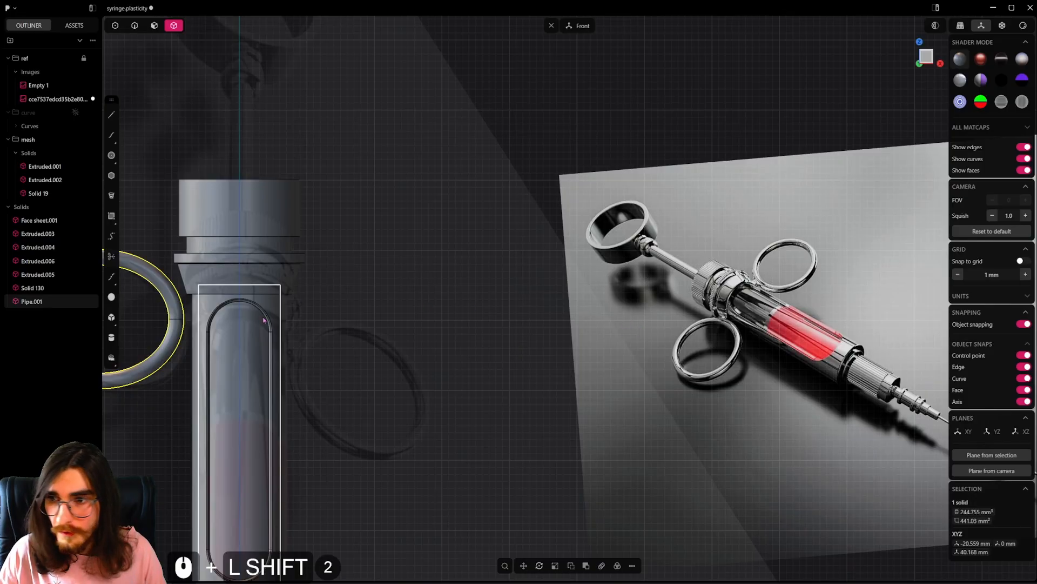
pyautogui.keyDown('shift'); pyautogui.moveTo(261, 319); pyautogui.dragTo(400, 347, button='middle'); pyautogui.keyUp('shift')
# Step: Raise the finger ring by about 3.66 mm and shift it outward along X to about -21.55 mm
pyautogui.press('g')
pyautogui.press('z')
pyautogui.keyDown('shift'); pyautogui.click(459, 273); pyautogui.keyUp('shift')
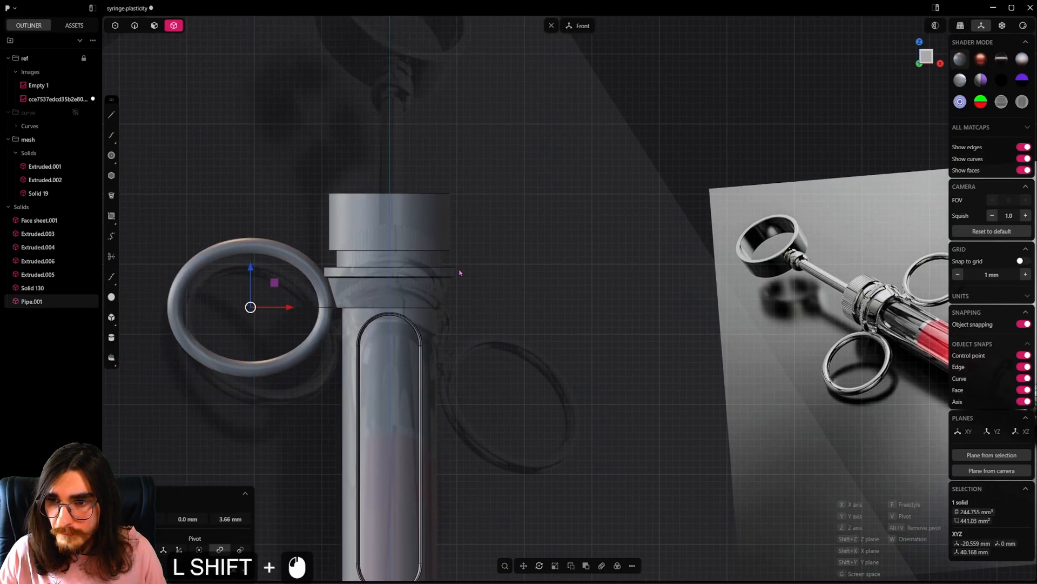
pyautogui.rightClick(459, 274)
pyautogui.press('g')
pyautogui.press('x')
pyautogui.keyDown('shift'); pyautogui.click(454, 281); pyautogui.keyUp('shift')
pyautogui.rightClick(454, 284)
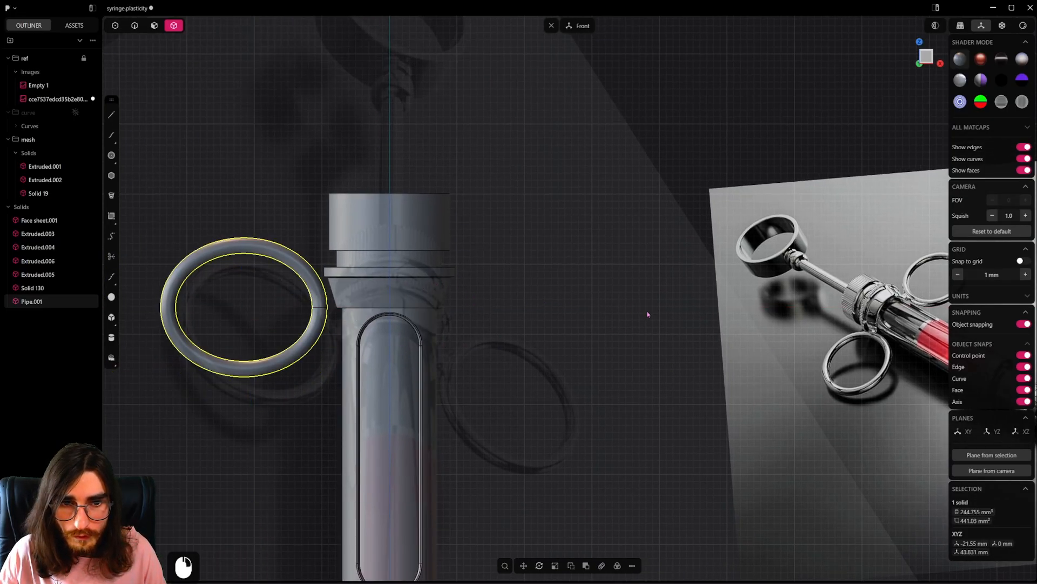
# Step: Lower the finger ring to about Z 42 mm and move it back toward the barrel to about X -20.3 mm
pyautogui.press('g')
pyautogui.press('z')
pyautogui.keyDown('shift'); pyautogui.click(380, 407); pyautogui.keyUp('shift')
pyautogui.rightClick(381, 403)
pyautogui.press('g')
pyautogui.press('x')
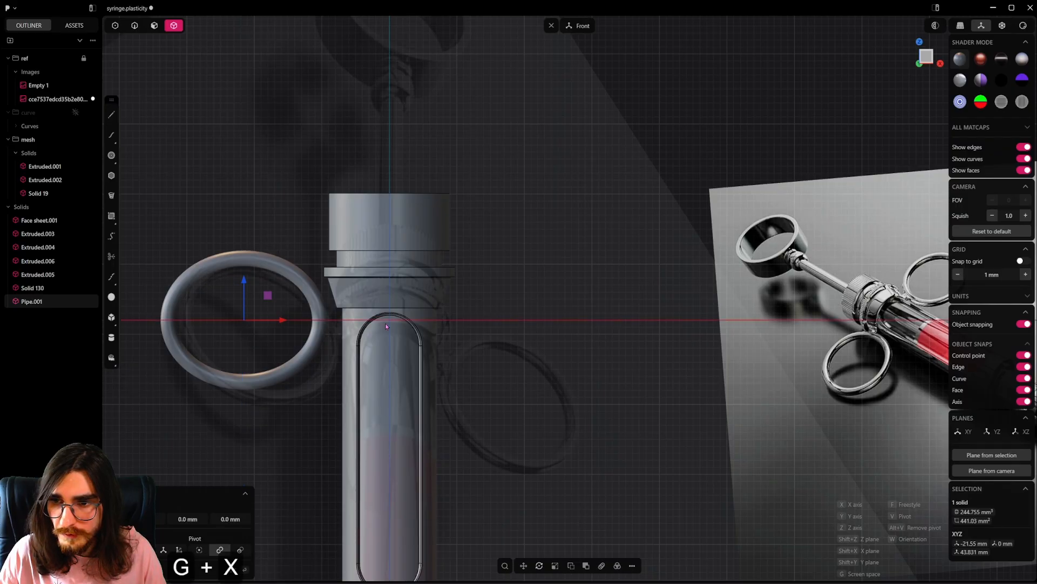
pyautogui.keyDown('shift'); pyautogui.click(473, 340); pyautogui.keyUp('shift')
pyautogui.rightClick(362, 265)
# Step: Fine-tune the finger ring's position beside the collar to about X -20.9 mm and Z 41.6 mm
pyautogui.press('g')
pyautogui.press('x')
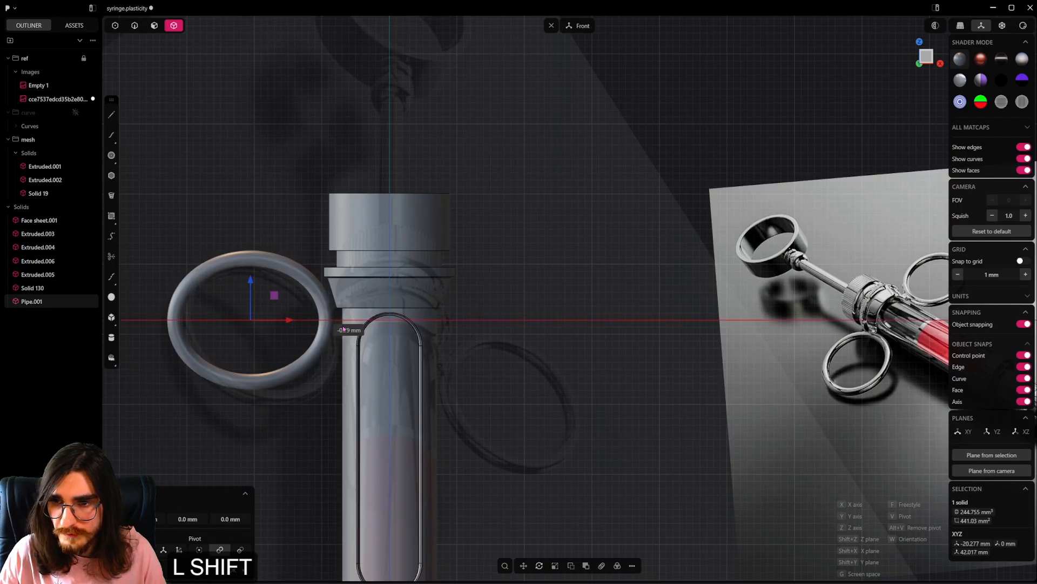
pyautogui.keyDown('shift'); pyautogui.click(336, 311); pyautogui.keyUp('shift')
pyautogui.rightClick(294, 288)
pyautogui.press('g')
pyautogui.press('z')
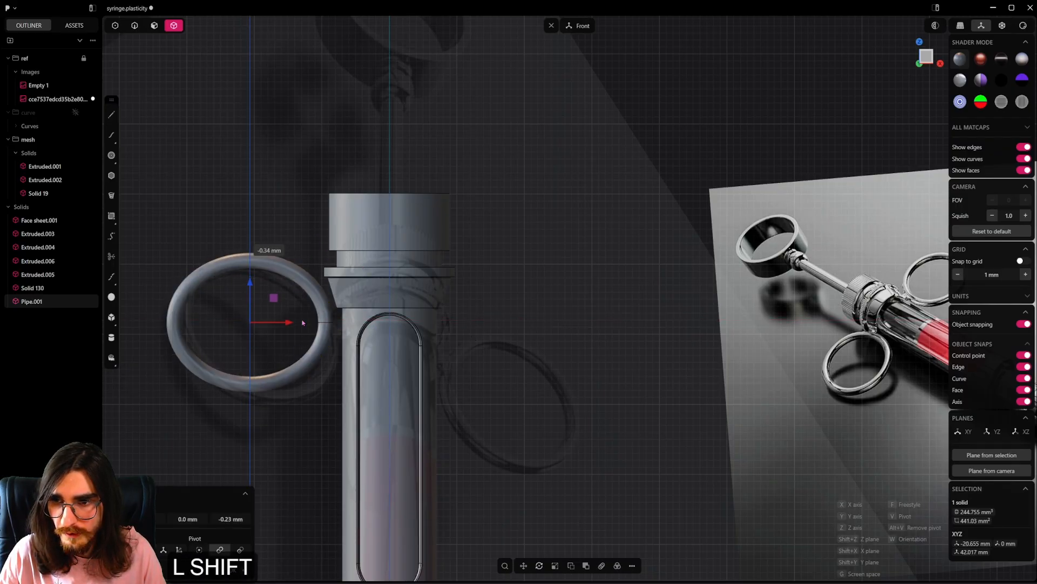
pyautogui.keyDown('shift'); pyautogui.click(301, 321); pyautogui.keyUp('shift')
pyautogui.rightClick(328, 327)
pyautogui.press('g')
pyautogui.press('x')
pyautogui.keyDown('shift'); pyautogui.click(320, 331); pyautogui.keyUp('shift')
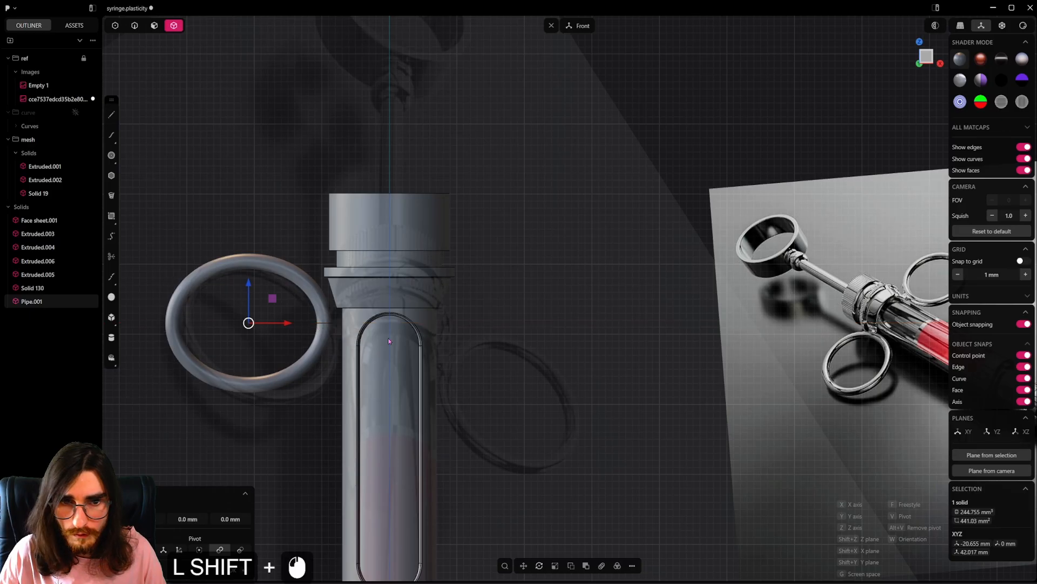
# Step: Examine how the finger rings attach to the collar in the syringe photo and compare it with the modelled ring
pyautogui.keyDown('shift'); pyautogui.moveTo(730, 307); pyautogui.dragTo(614, 309, button='middle'); pyautogui.keyUp('shift')
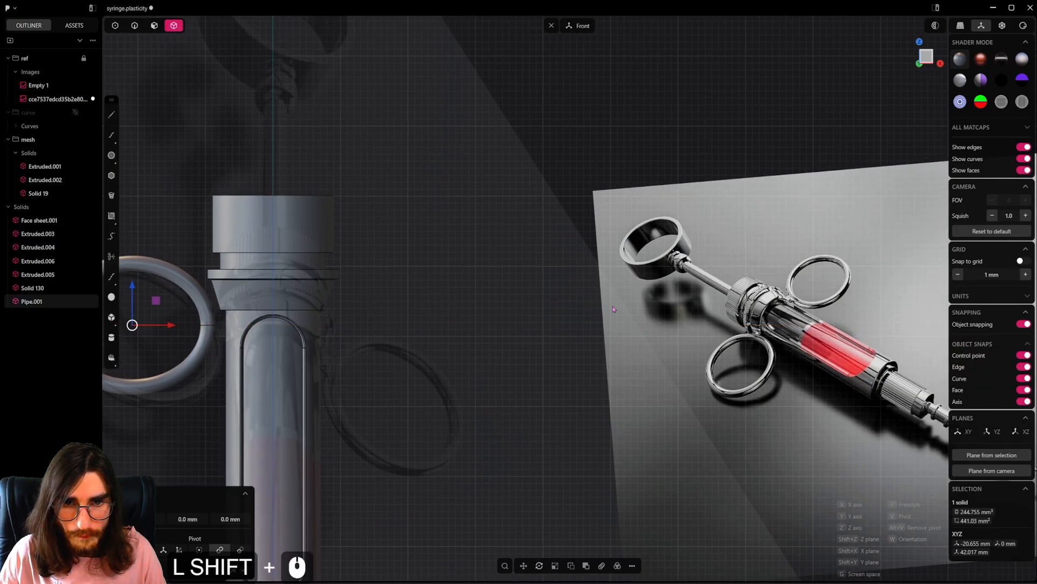
pyautogui.keyDown('shift'); pyautogui.moveTo(614, 309); pyautogui.dragTo(571, 294, button='middle'); pyautogui.keyUp('shift')
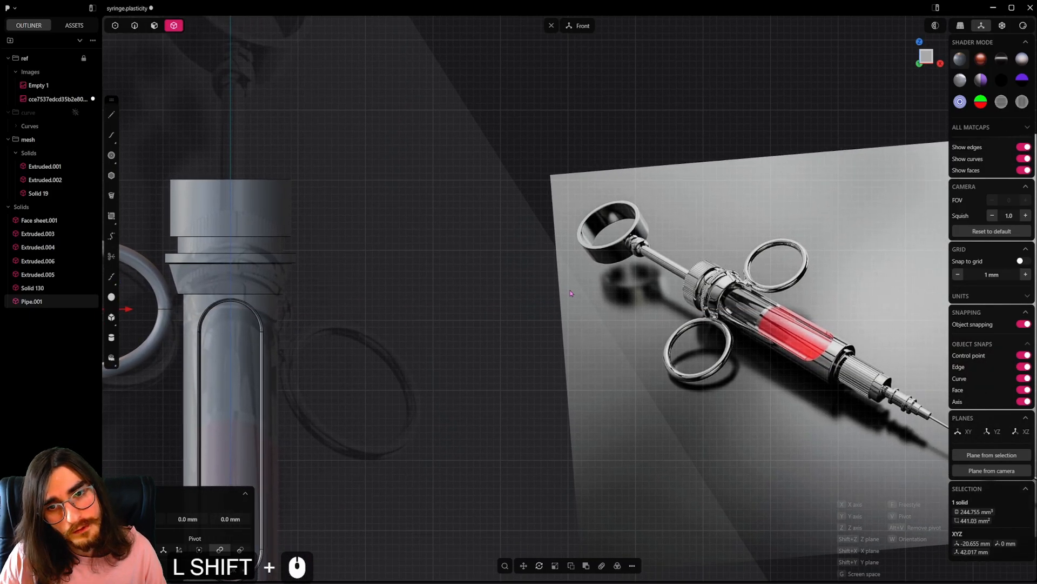
pyautogui.scroll(17, 715, 322)
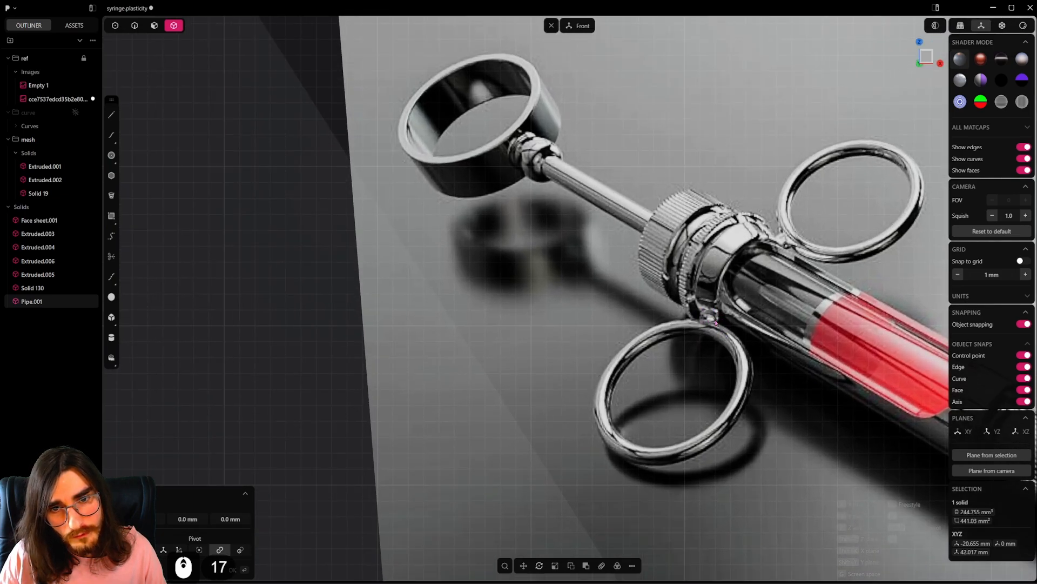
pyautogui.scroll(3, 716, 323)
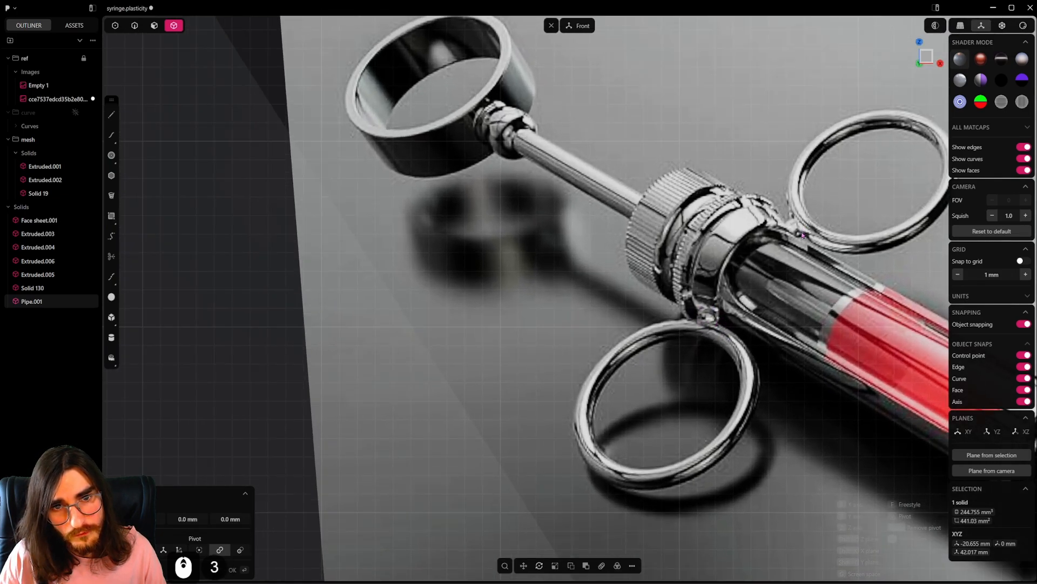
pyautogui.scroll(-12, 664, 302)
pyautogui.keyDown('shift'); pyautogui.moveTo(352, 431); pyautogui.dragTo(554, 375, button='middle'); pyautogui.keyUp('shift')
pyautogui.keyDown('shift'); pyautogui.moveTo(406, 368); pyautogui.dragTo(701, 358, button='middle'); pyautogui.keyUp('shift')
pyautogui.click(441, 236)
pyautogui.scroll(13, 485, 283)
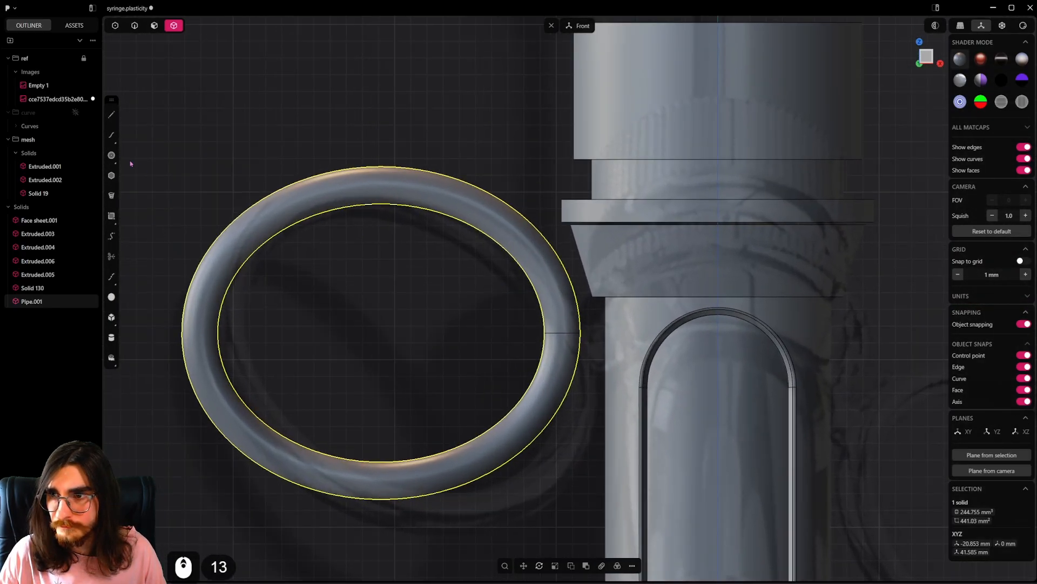
pyautogui.click(112, 115)
pyautogui.scroll(3, 567, 283)
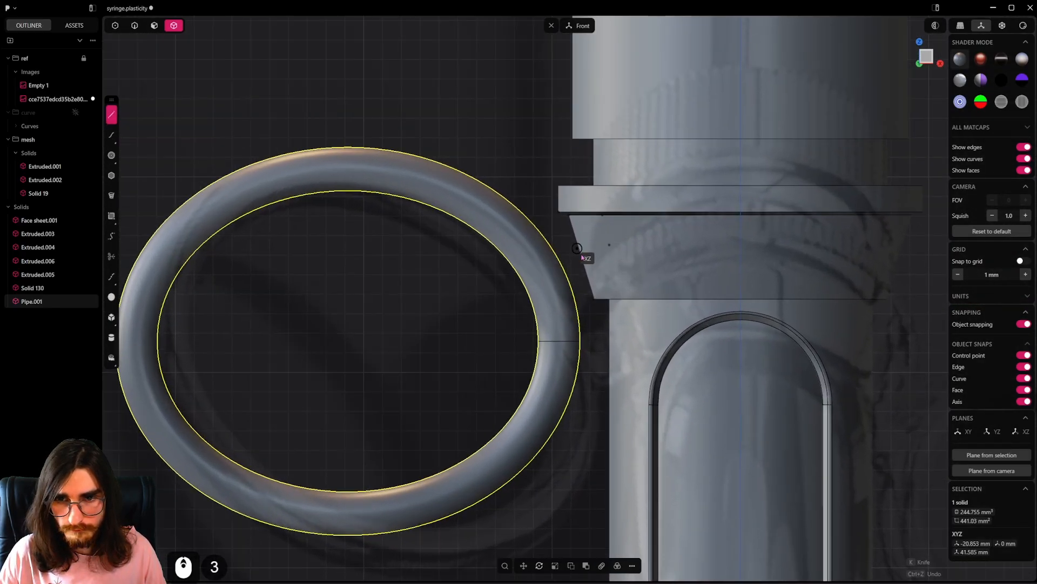
pyautogui.press('Escape')
# Step: Draw a line along the collar's slanted side and a perpendicular line from its midpoint, about 4.07 mm long, into the finger ring
pyautogui.scroll(5, 558, 293)
pyautogui.click(589, 259)
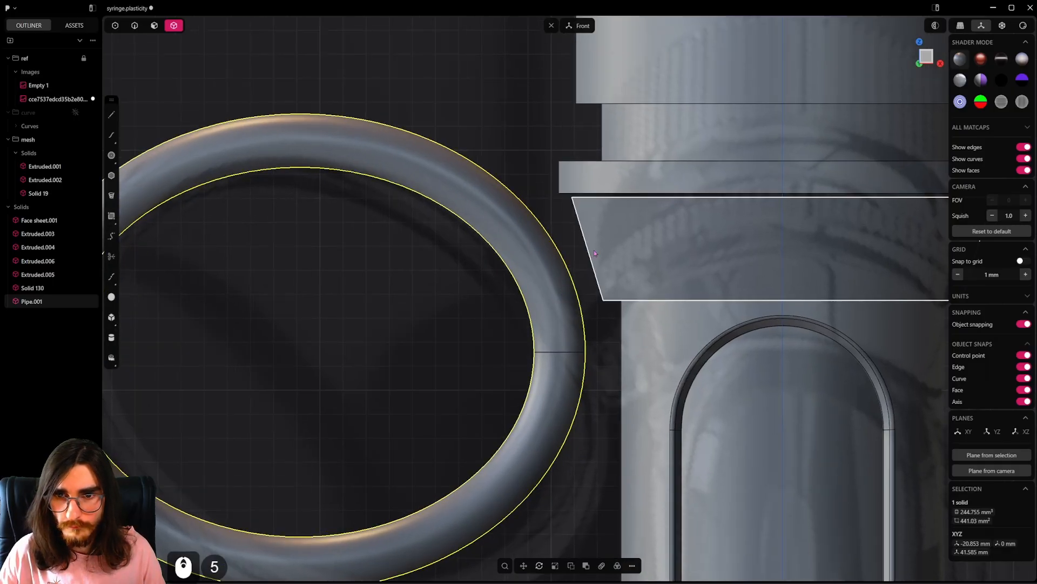
pyautogui.click(111, 115)
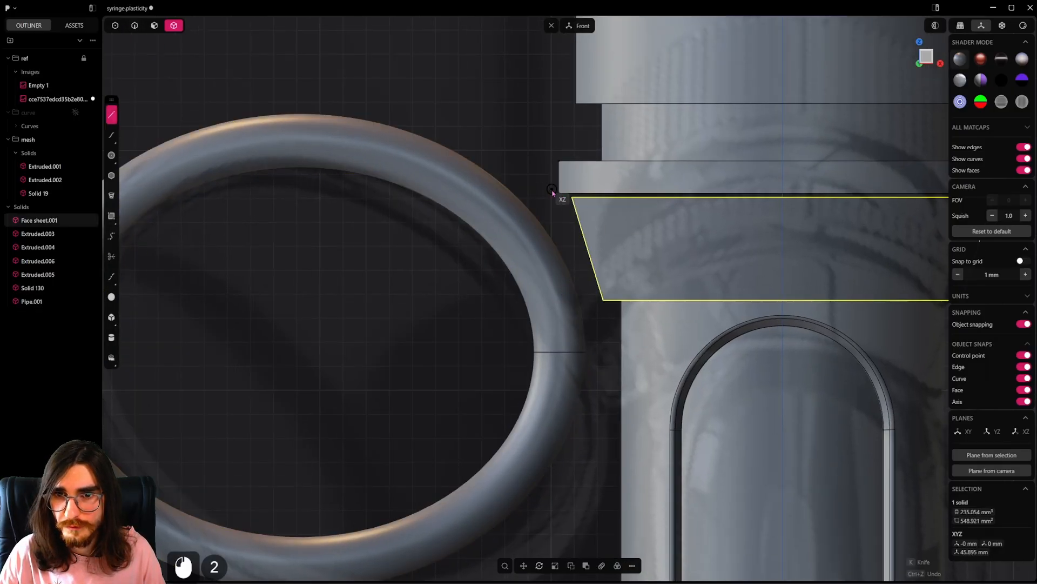
pyautogui.click(572, 197)
pyautogui.click(604, 300)
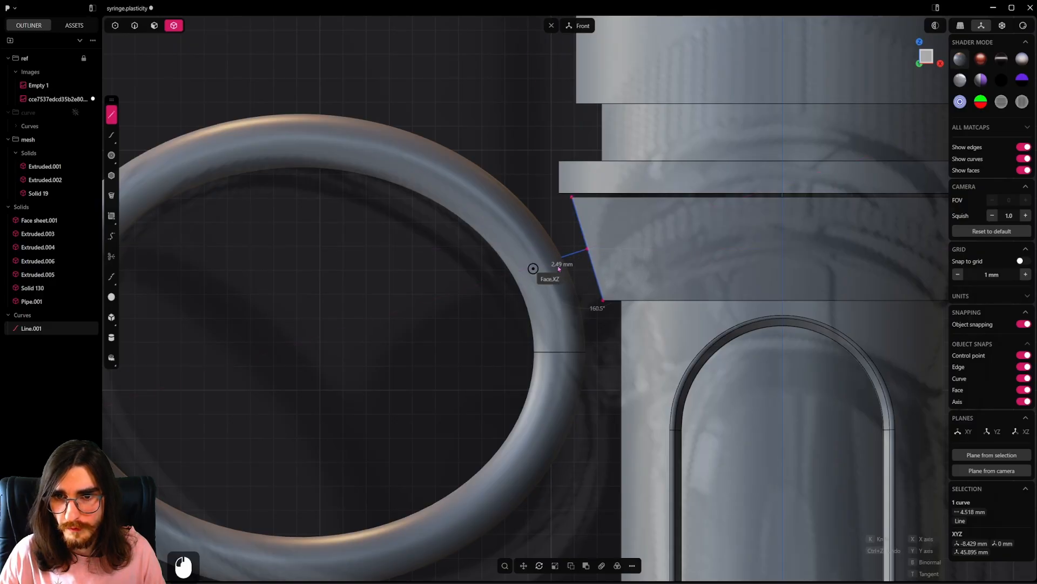
pyautogui.click(498, 277)
pyautogui.moveTo(498, 278); pyautogui.dragTo(561, 288, button='right')
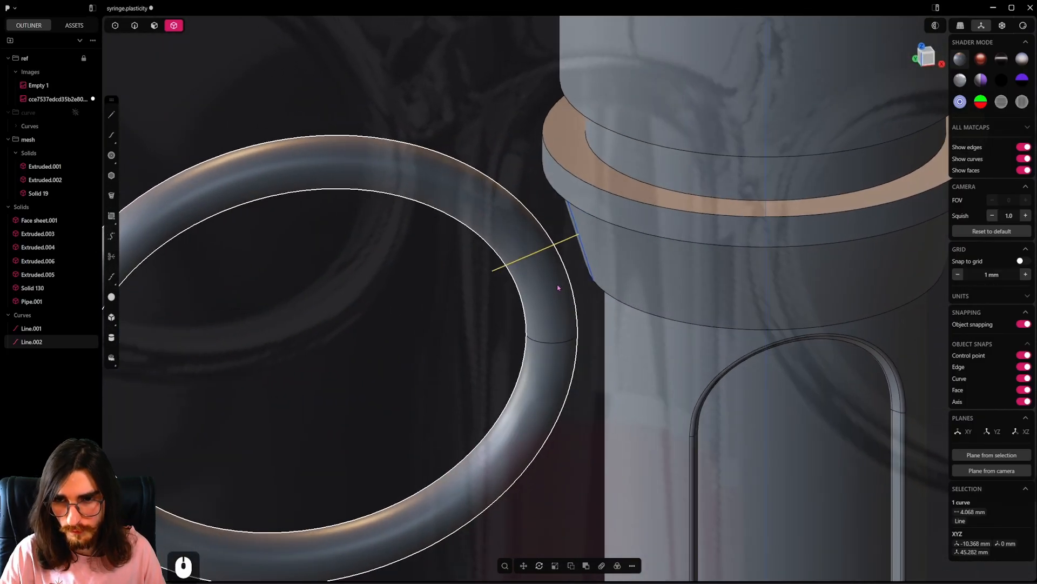
# Step: Create a solid pipe along the short perpendicular line as a connector stub between the finger ring and the collar
pyautogui.press('p')
pyautogui.moveTo(540, 264)
pyautogui.mouseDown(button='middle')
pyautogui.moveTo(563, 247)
pyautogui.moveTo(536, 257)
pyautogui.mouseUp(button='middle')
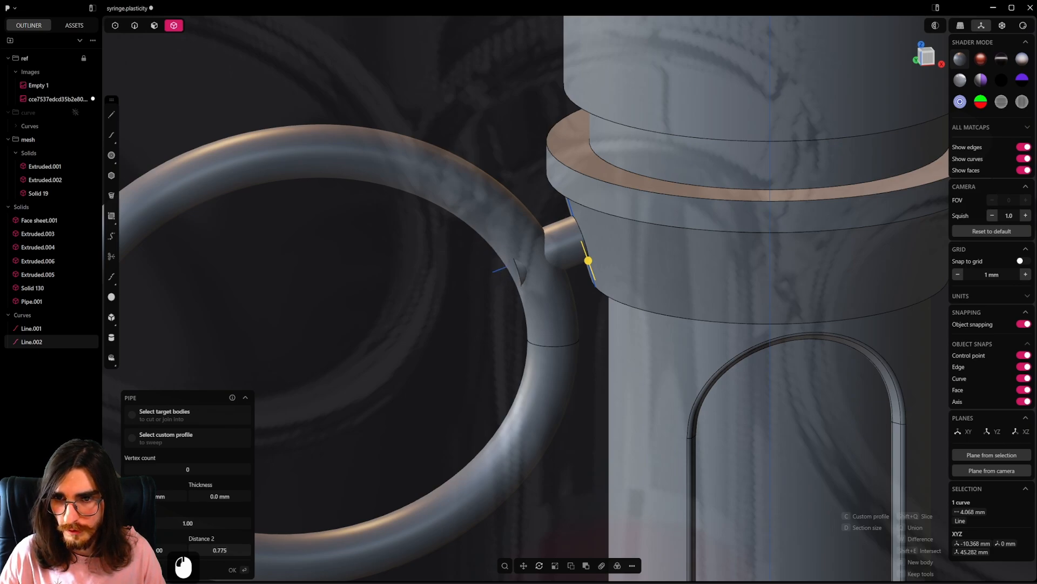
pyautogui.rightClick(420, 338)
pyautogui.scroll(-7, 440, 322)
pyautogui.moveTo(444, 317); pyautogui.dragTo(478, 272, button='middle')
pyautogui.keyDown('shift'); pyautogui.moveTo(396, 190); pyautogui.dragTo(581, 377, button='middle'); pyautogui.keyUp('shift')
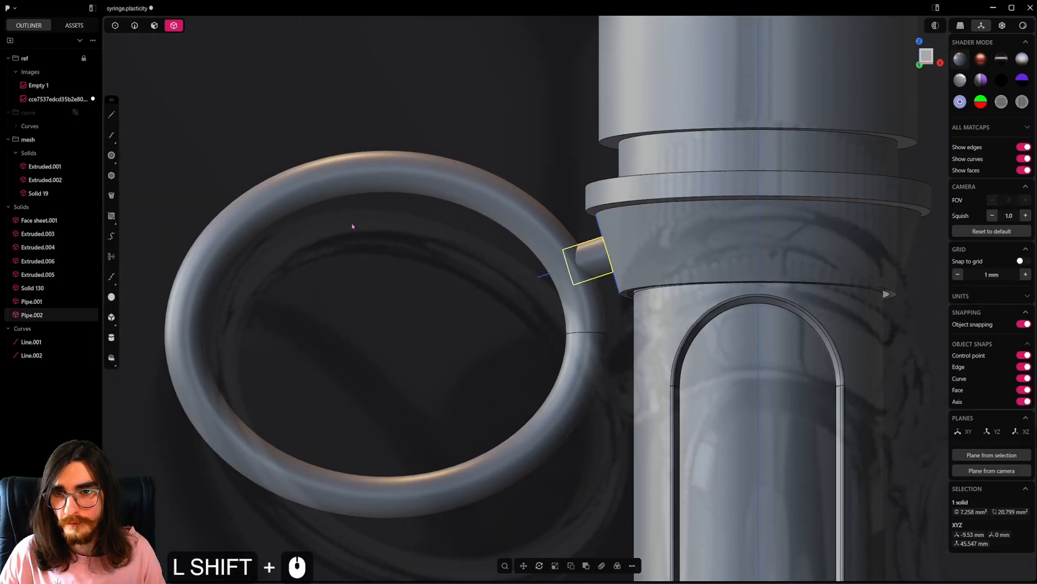
# Step: Join the finger ring and the connector stub into one solid with a Boolean union
pyautogui.keyDown('shift'); pyautogui.click(565, 246); pyautogui.keyUp('shift')
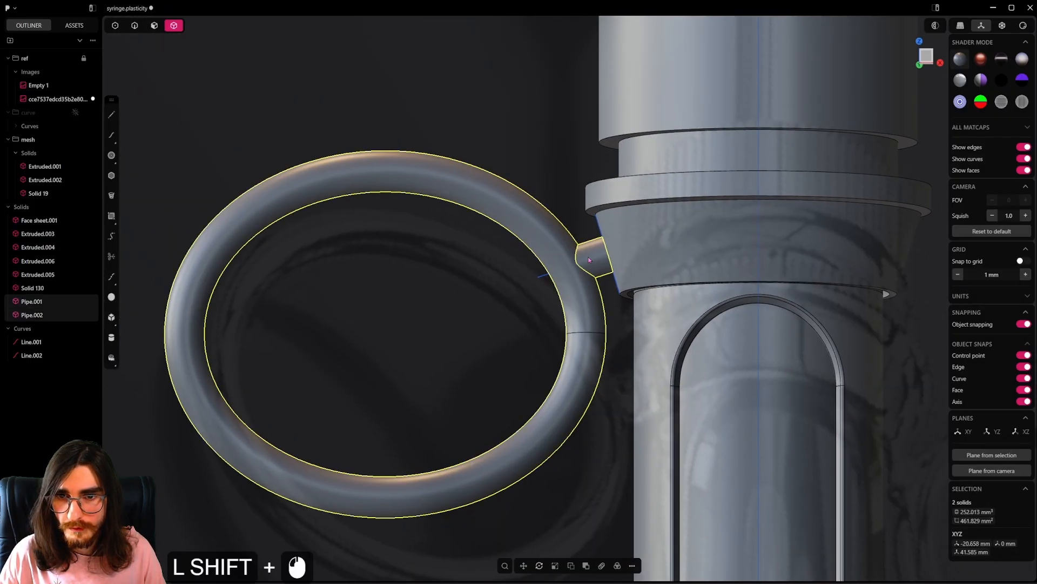
pyautogui.press('q')
pyautogui.press('q')
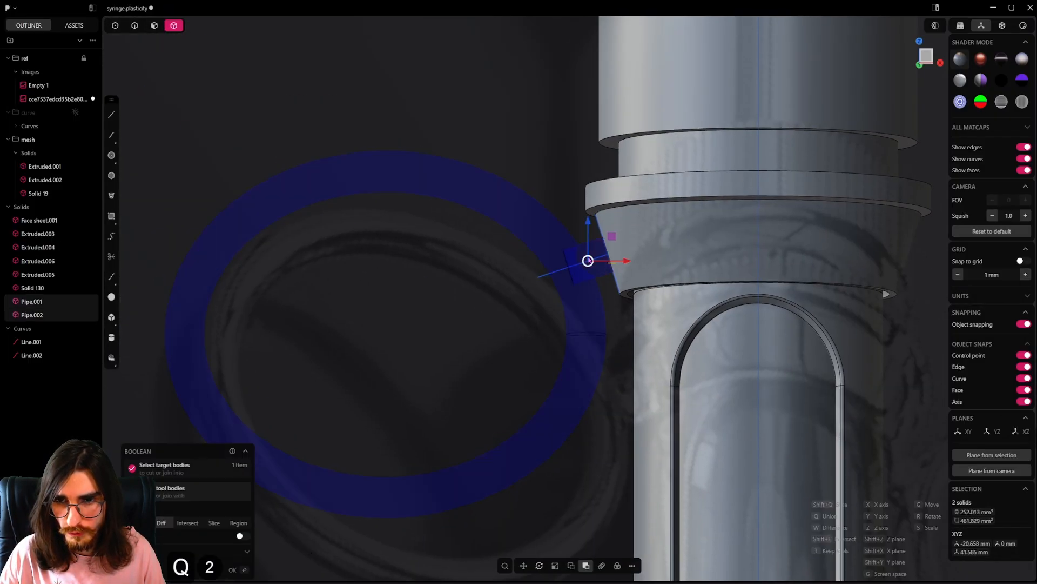
pyautogui.click(587, 259)
# Step: Try to fillet the intersection edge between the finger ring and the connector stub at about 0.54 mm
pyautogui.scroll(12, 589, 259)
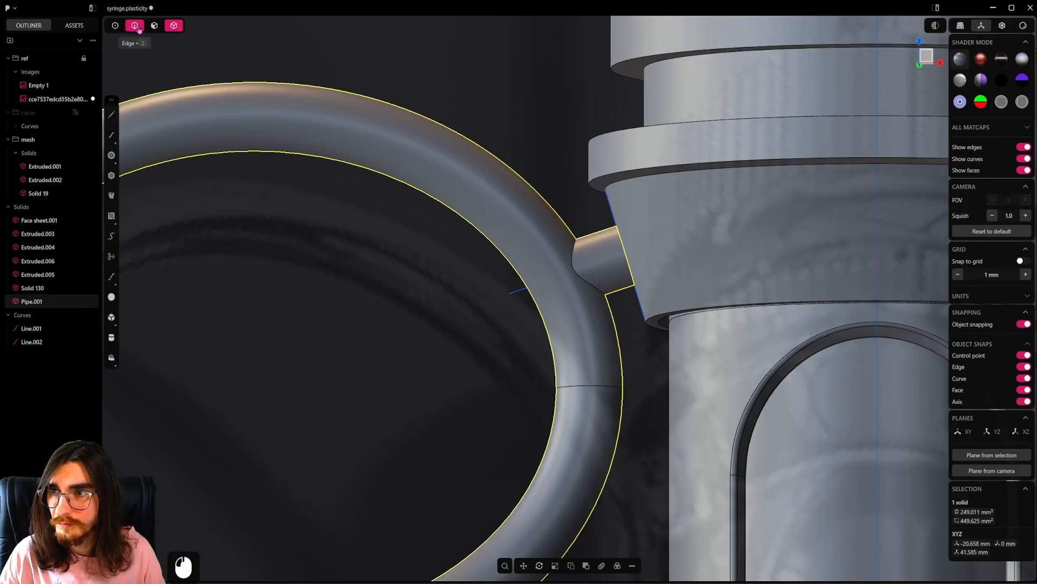
pyautogui.click(139, 29)
pyautogui.keyDown('alt'); pyautogui.click(576, 272); pyautogui.keyUp('alt')
pyautogui.moveTo(572, 275); pyautogui.dragTo(590, 341, button='middle')
pyautogui.scroll(5, 576, 271)
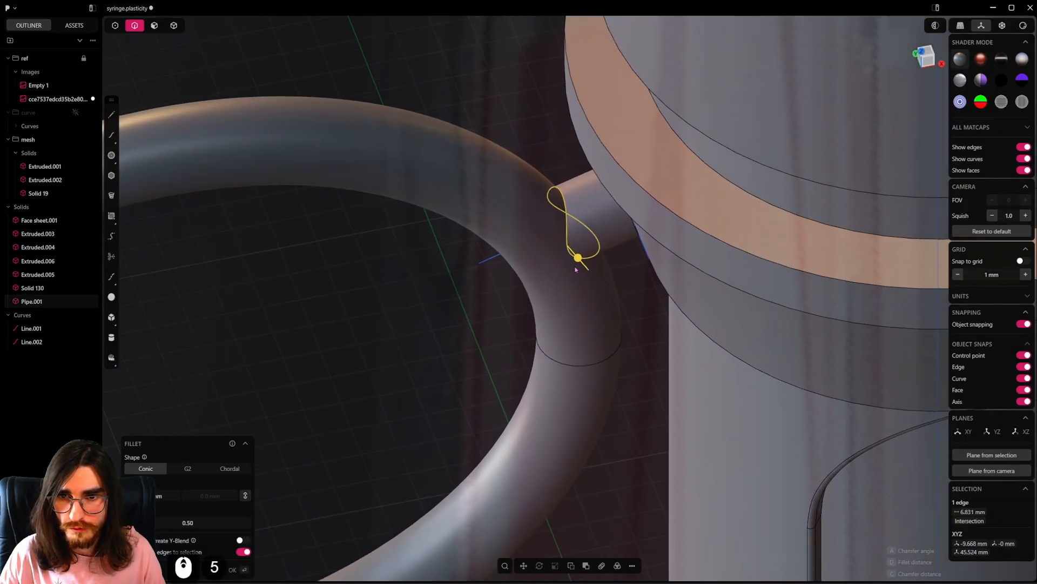
pyautogui.keyDown('shift'); pyautogui.moveTo(577, 259); pyautogui.dragTo(583, 277); pyautogui.keyUp('shift')
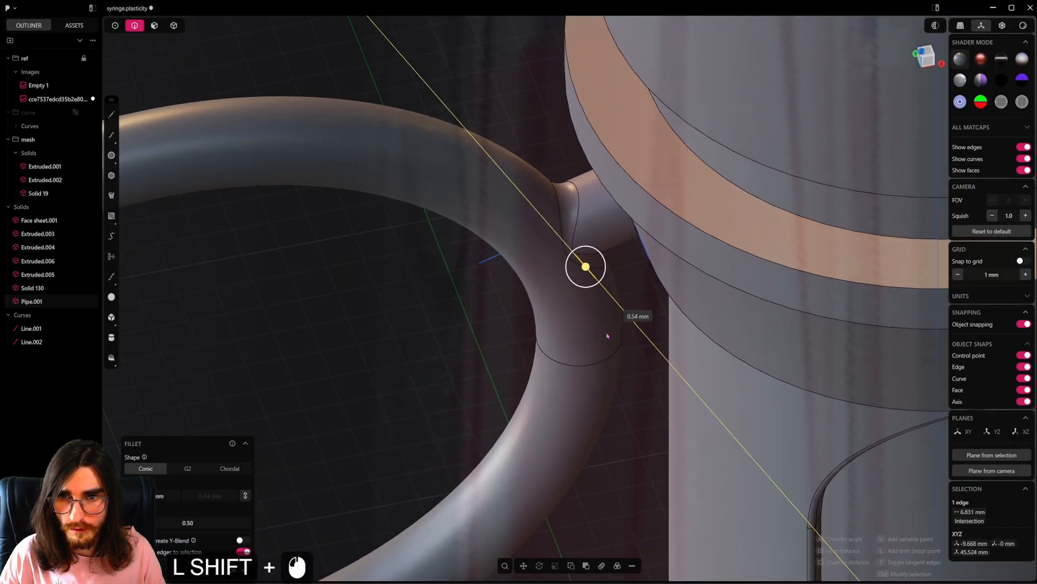
pyautogui.moveTo(596, 326); pyautogui.dragTo(584, 289, button='middle')
pyautogui.hotkey('ctrl', 'z')
# Step: Cut a thin pipe-shaped groove along the intersection edge between the finger ring and the connector stub
pyautogui.scroll(4, 585, 290)
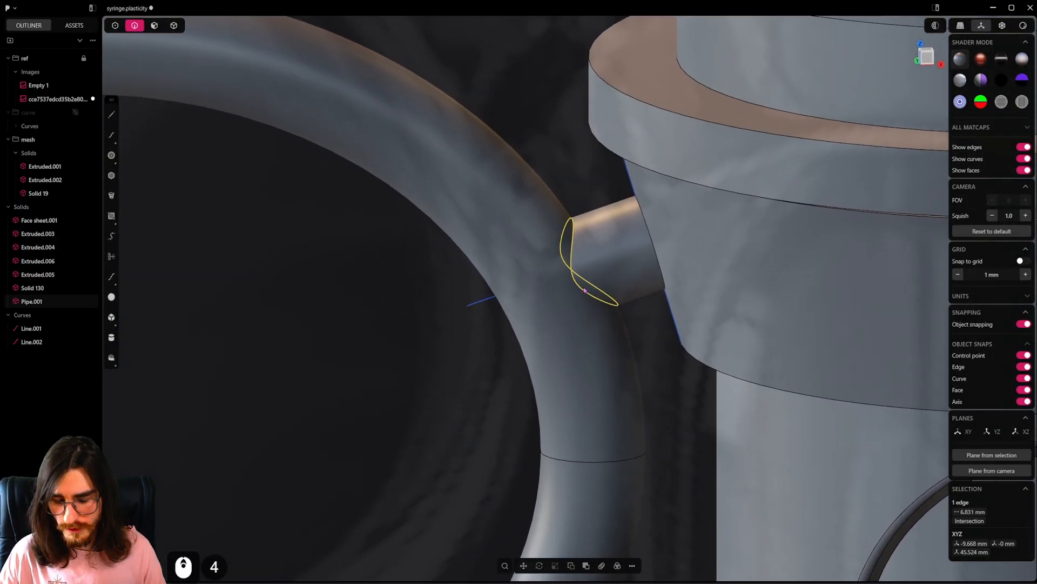
pyautogui.press('p')
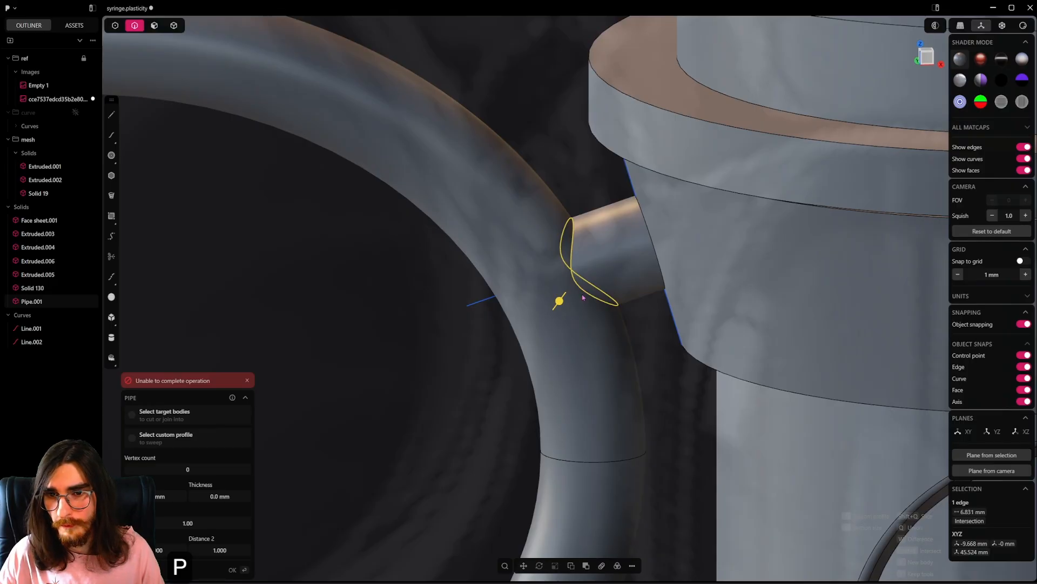
pyautogui.moveTo(562, 302); pyautogui.dragTo(584, 284)
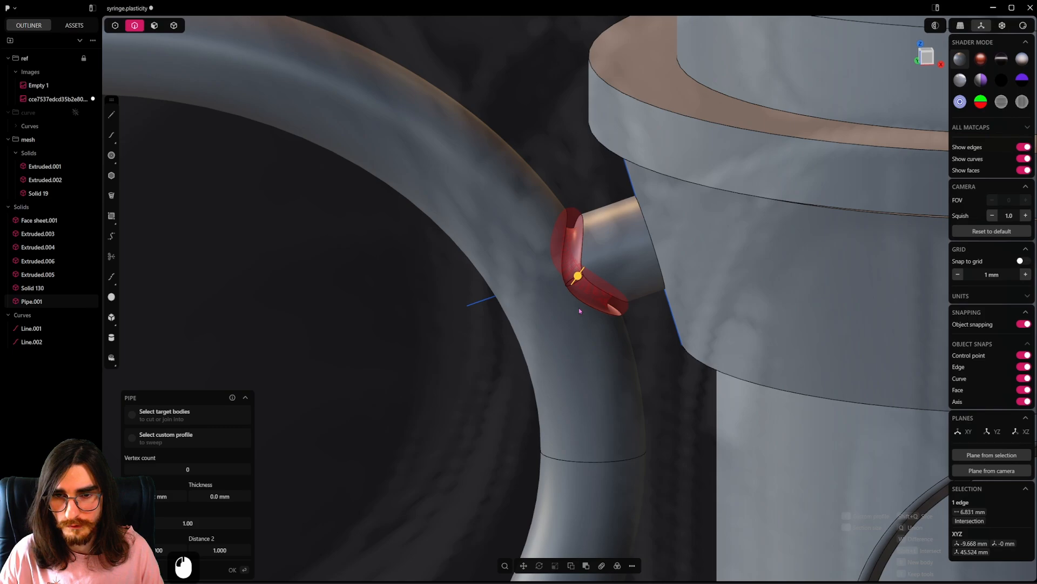
pyautogui.rightClick(579, 311)
# Step: Delete the groove faces so the finger ring and the connector stub become separate open sheets
pyautogui.scroll(1, 573, 263)
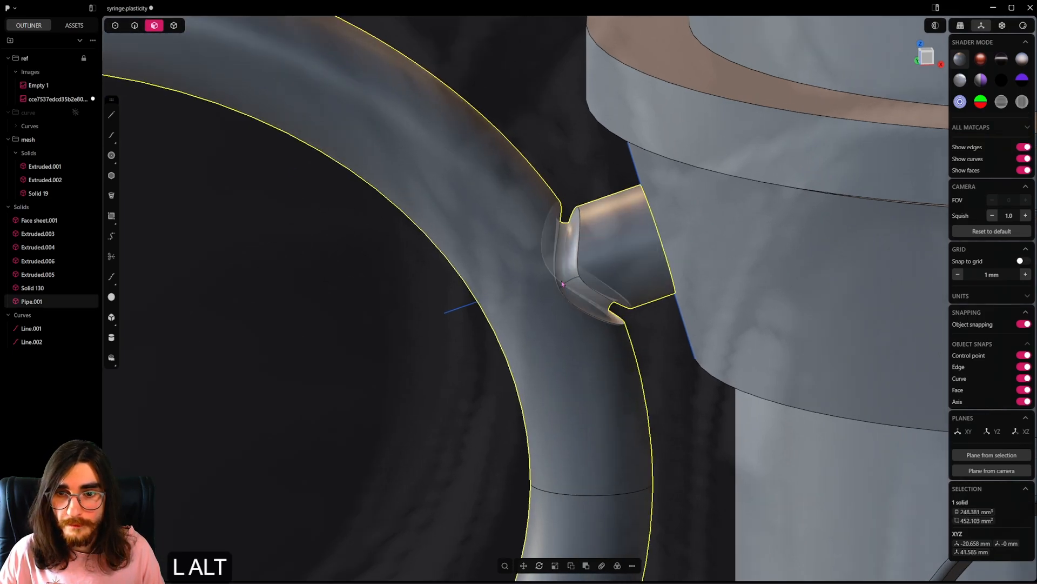
pyautogui.keyDown('alt'); pyautogui.doubleClick(574, 270); pyautogui.keyUp('alt')
pyautogui.scroll(2, 575, 278)
pyautogui.hotkey('shift', 'x')
pyautogui.scroll(4, 576, 289)
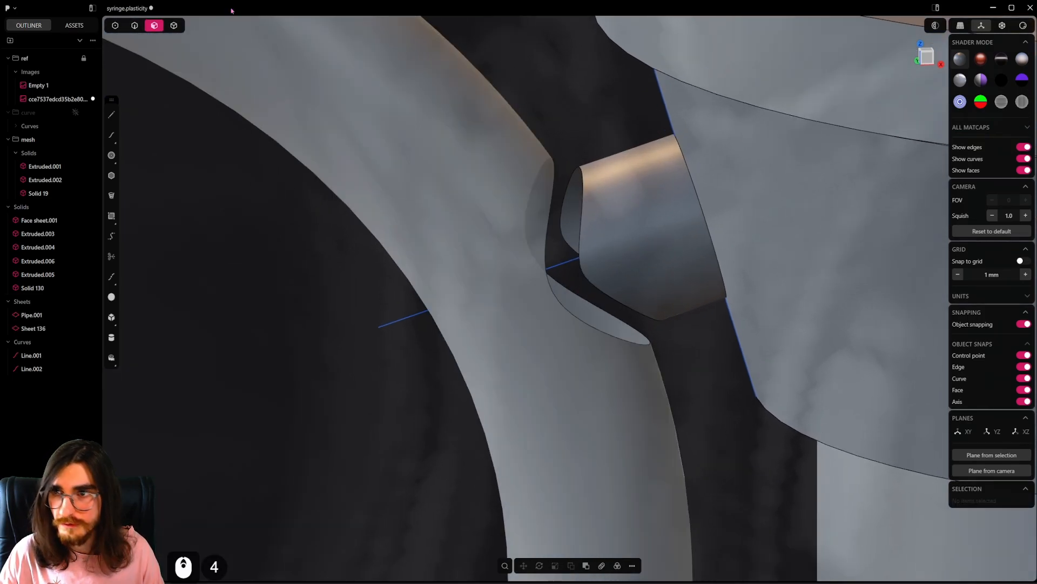
# Step: Try to loft a surface between the open edge loops of the finger ring and the connector stub
pyautogui.click(142, 26)
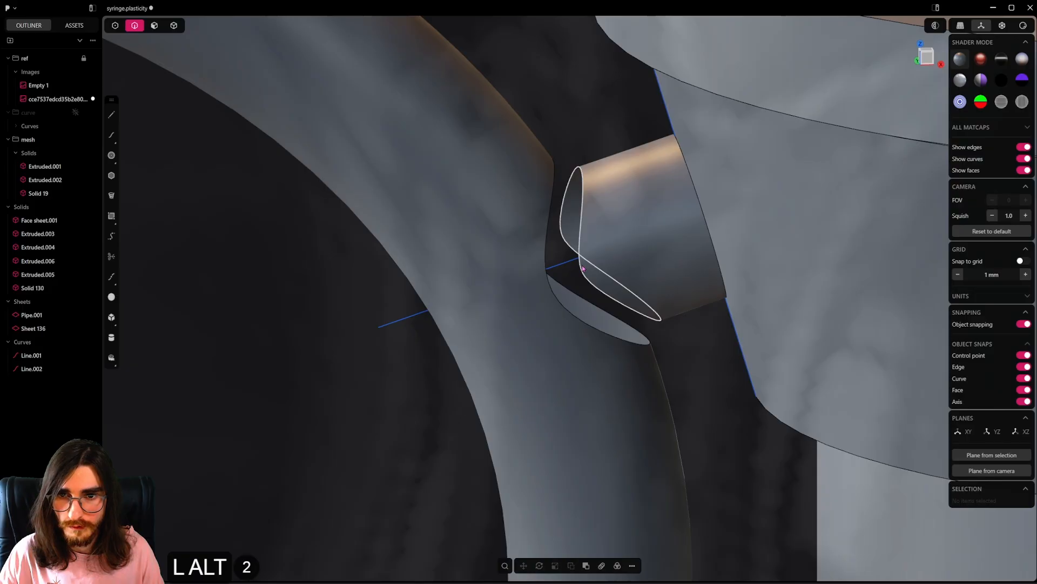
pyautogui.keyDown('alt'); pyautogui.click(582, 267); pyautogui.keyUp('alt')
pyautogui.keyDown('alt'); pyautogui.keyDown('shift'); pyautogui.click(586, 319); pyautogui.keyUp('shift'); pyautogui.keyUp('alt')
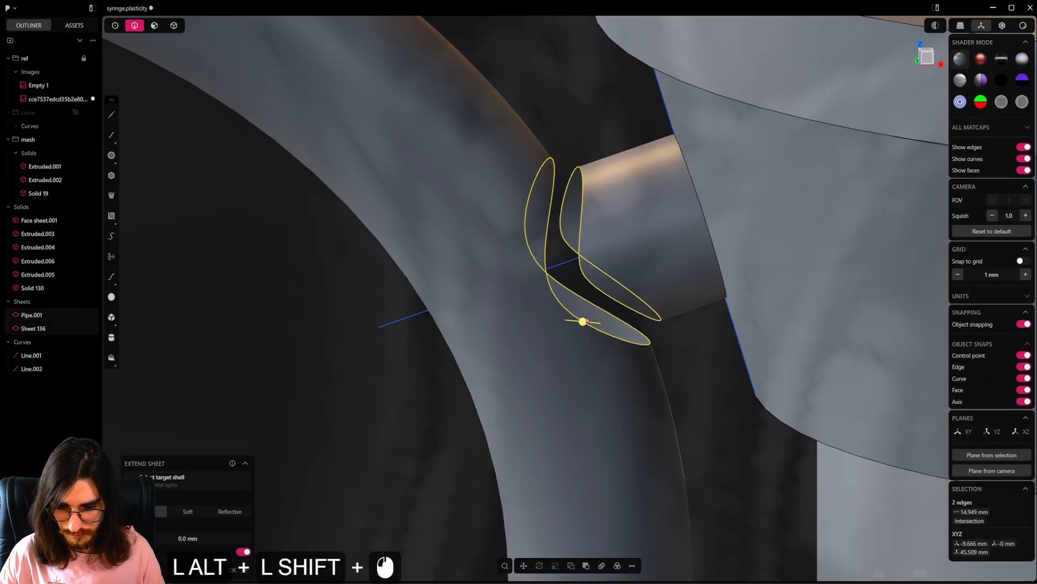
pyautogui.hotkey('shift', 'j')
pyautogui.hotkey('ctrl', 'z')
pyautogui.press('l')
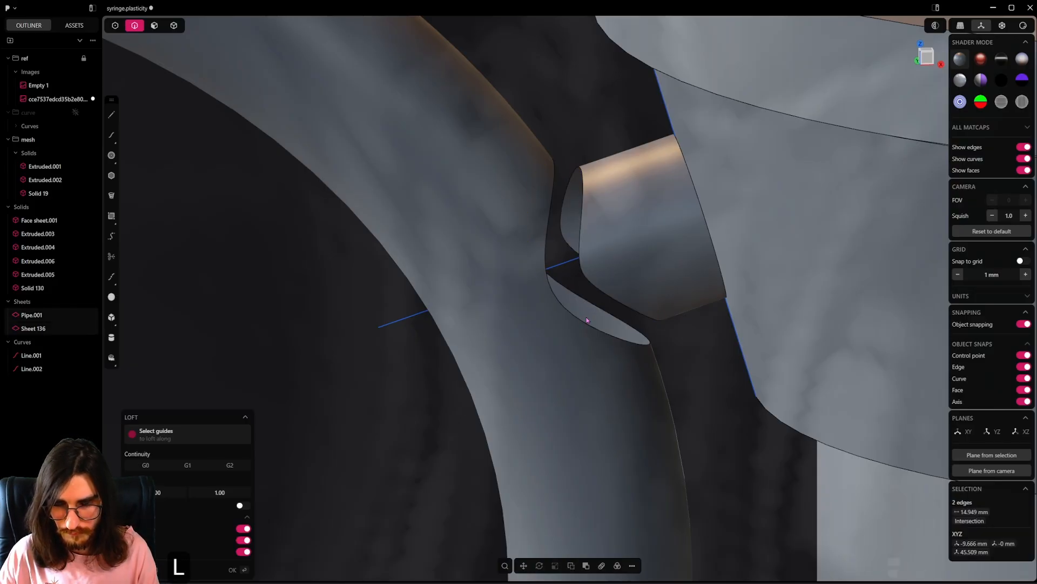
pyautogui.moveTo(581, 270); pyautogui.dragTo(583, 178, button='middle')
pyautogui.hotkey('ctrl', 'z')
pyautogui.keyDown('shift'); pyautogui.moveTo(583, 179); pyautogui.dragTo(626, 434, button='middle'); pyautogui.keyUp('shift')
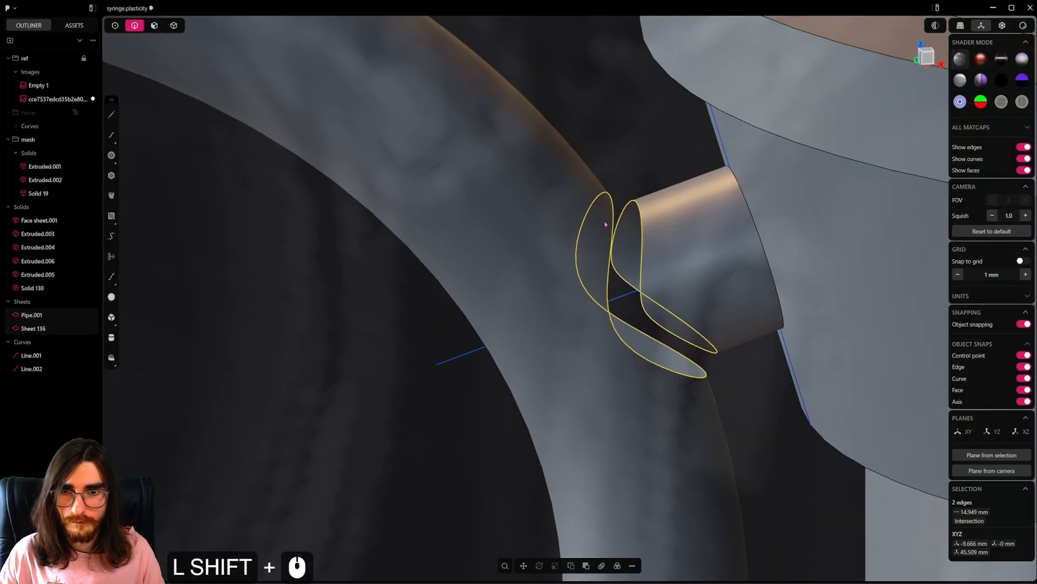
# Step: Delete the leftover centre line running through the connector stub
pyautogui.click(614, 232)
pyautogui.hotkey('shift', 'e')
pyautogui.moveTo(592, 288); pyautogui.dragTo(644, 247, button='middle')
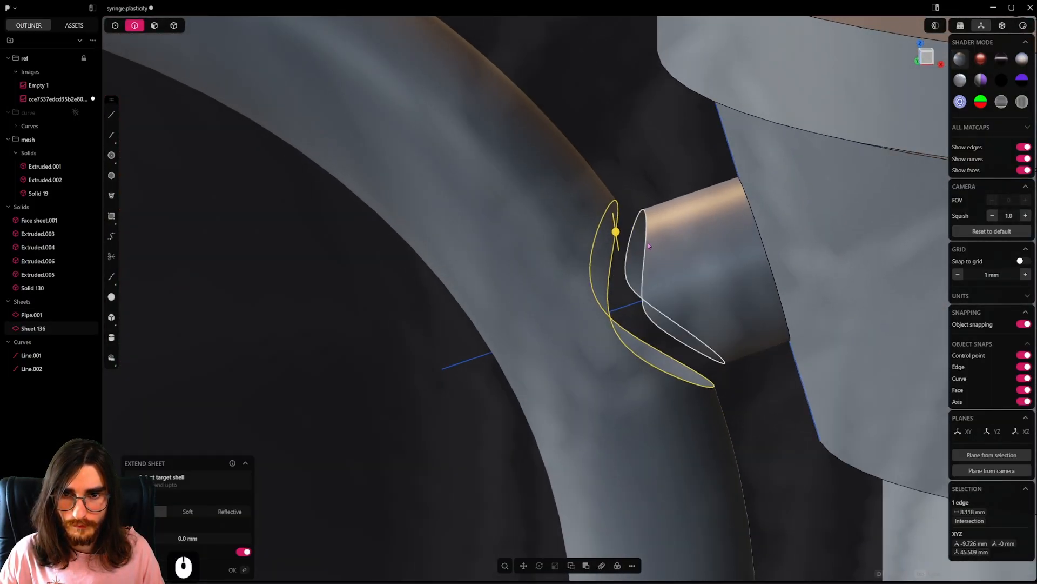
pyautogui.click(647, 242)
pyautogui.click(627, 311)
pyautogui.press('x')
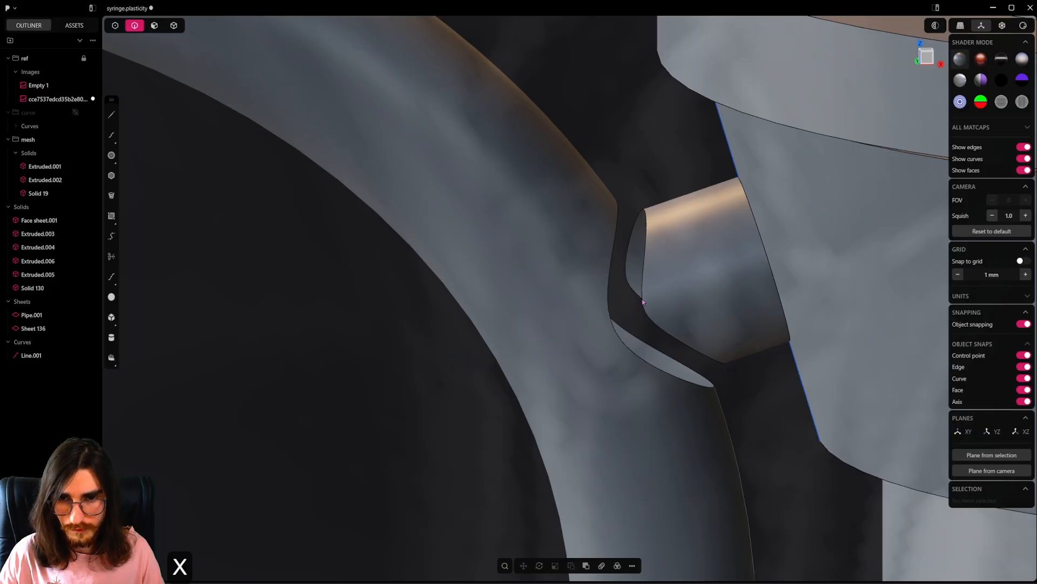
# Step: Try to split the connector stub's surface with a lengthwise isoparametric curve near its upper side
pyautogui.keyDown('alt'); pyautogui.moveTo(652, 312); pyautogui.dragTo(625, 235, button='middle'); pyautogui.keyUp('alt')
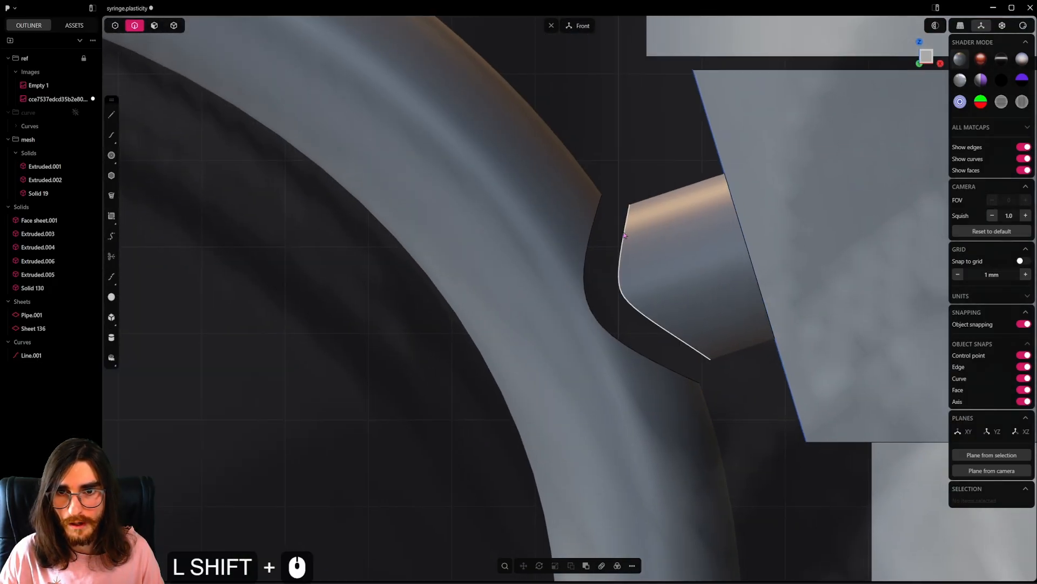
pyautogui.click(114, 115)
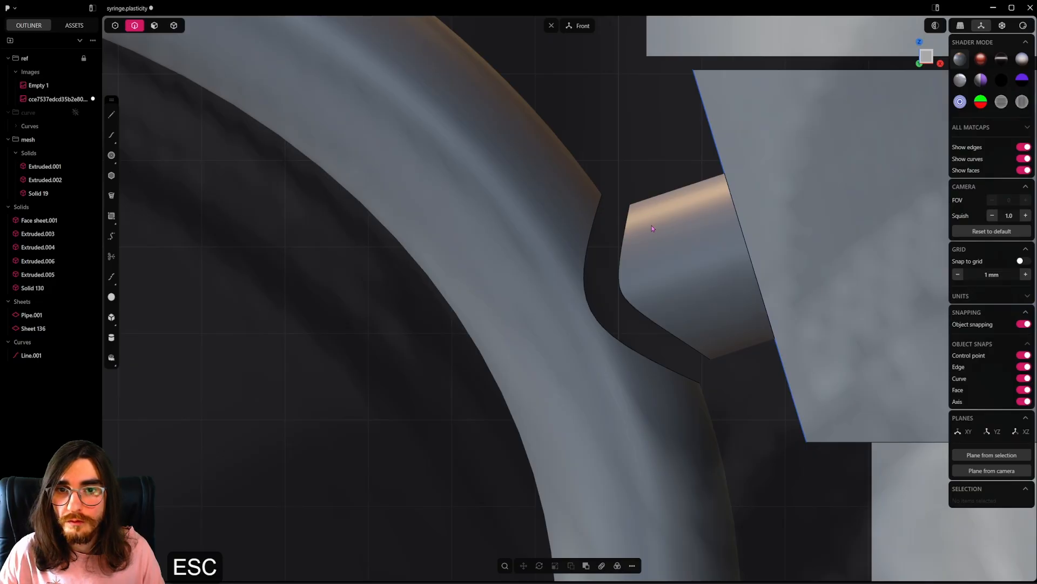
pyautogui.click(628, 227)
pyautogui.moveTo(627, 227); pyautogui.dragTo(665, 277, button='middle')
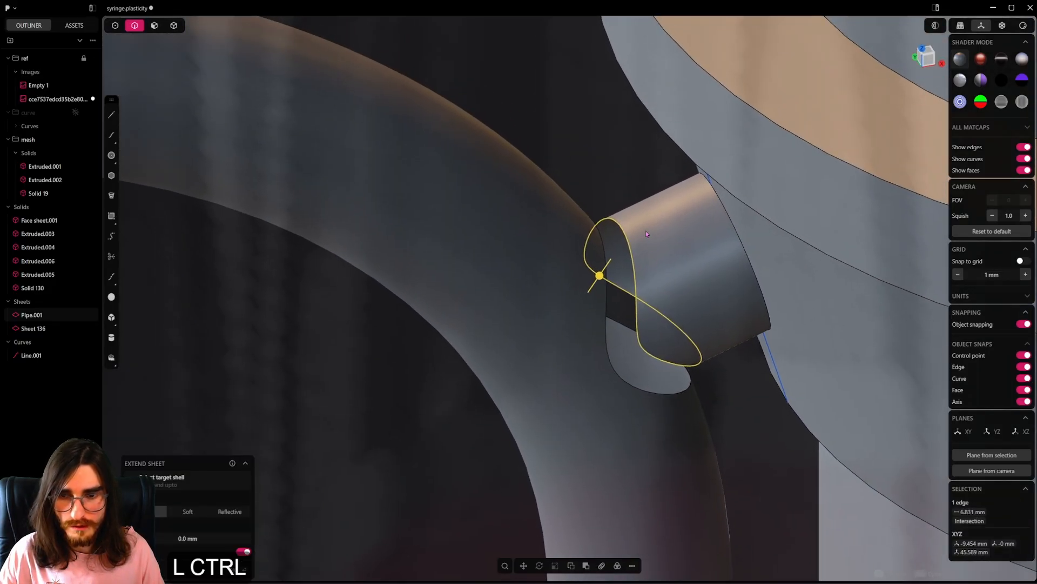
pyautogui.hotkey('ctrl', 'r')
pyautogui.press('Tab')
pyautogui.press('Tab')
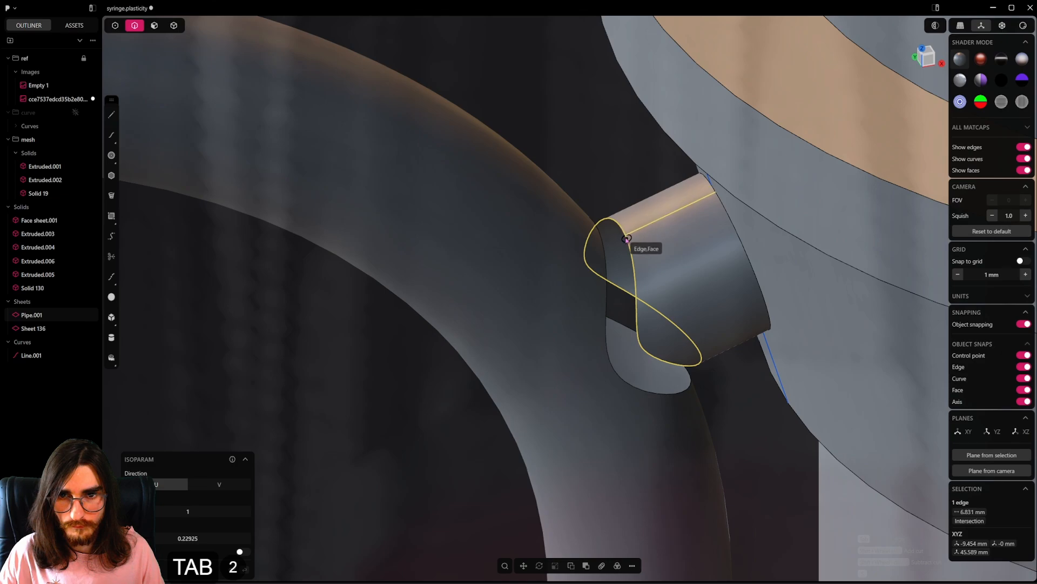
pyautogui.click(615, 226)
pyautogui.scroll(-7, 657, 238)
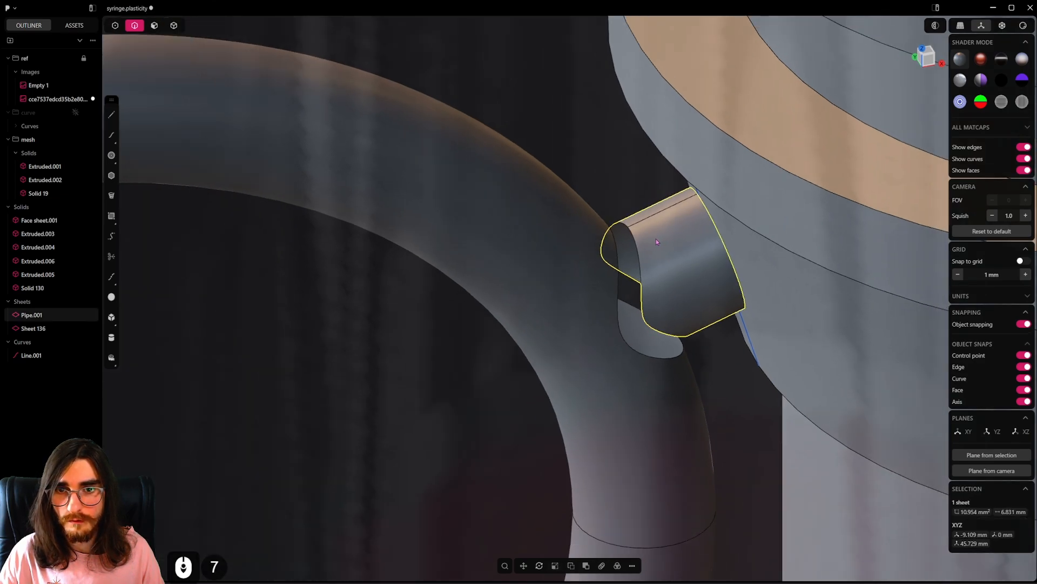
pyautogui.hotkey('ctrl', 'z')
# Step: Mirror the finger ring and connector stub sheets across the central plane along the Y axis
pyautogui.moveTo(656, 238); pyautogui.dragTo(675, 319, button='middle')
pyautogui.keyDown('shift'); pyautogui.moveTo(675, 318); pyautogui.dragTo(690, 281, button='middle'); pyautogui.keyUp('shift')
pyautogui.click(173, 25)
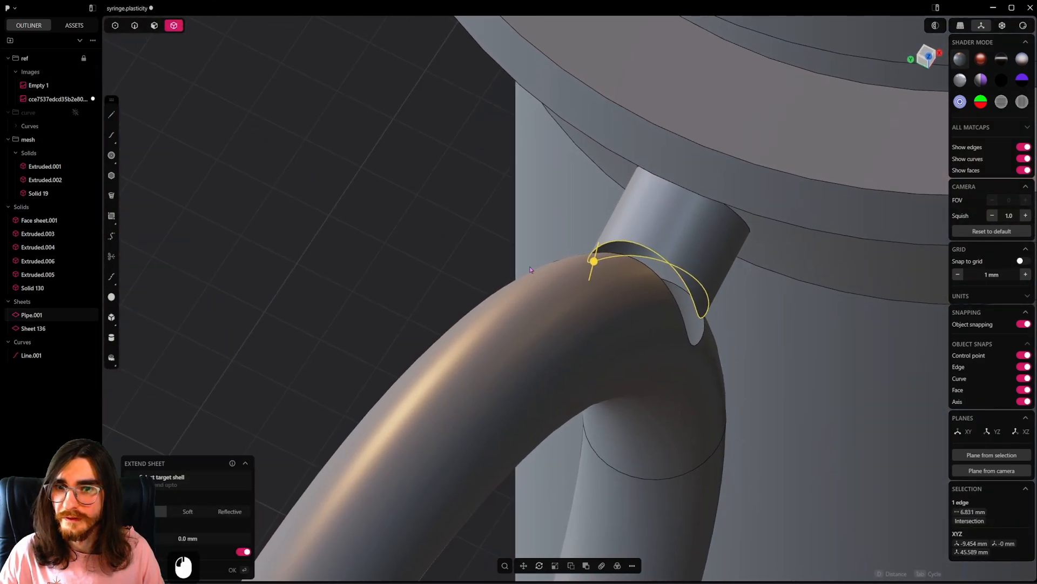
pyautogui.keyDown('shift'); pyautogui.click(595, 292); pyautogui.keyUp('shift')
pyautogui.scroll(-20, 596, 293)
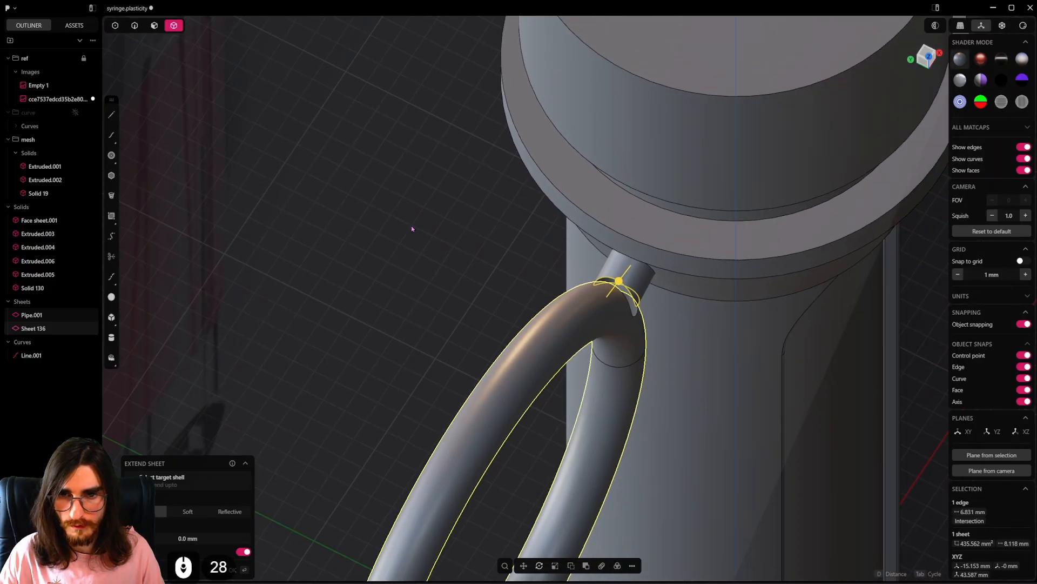
pyautogui.click(410, 226)
pyautogui.click(611, 285)
pyautogui.keyDown('shift'); pyautogui.click(579, 323); pyautogui.keyUp('shift')
pyautogui.scroll(-13, 580, 323)
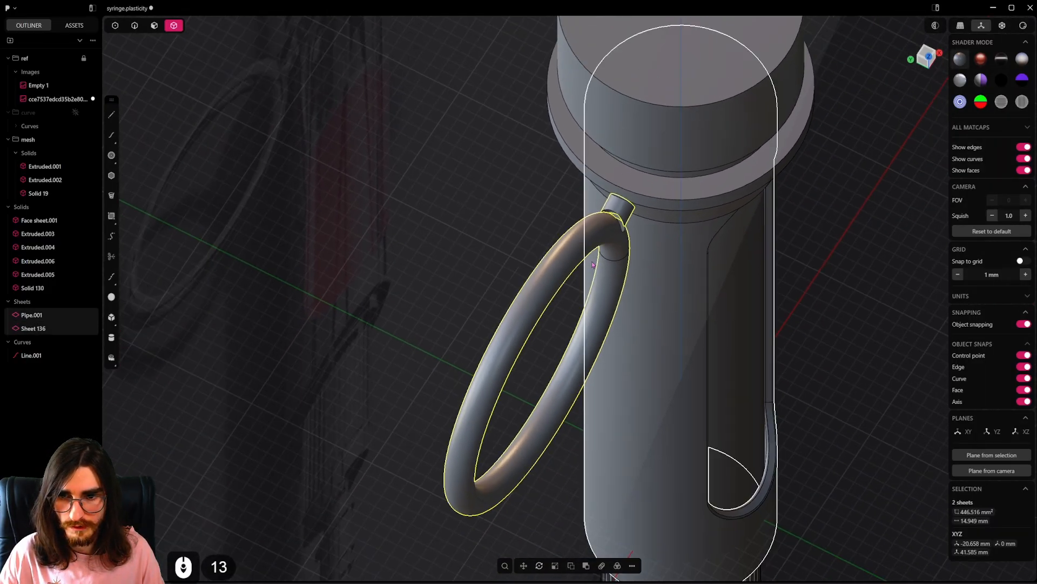
pyautogui.hotkey('alt', 'x')
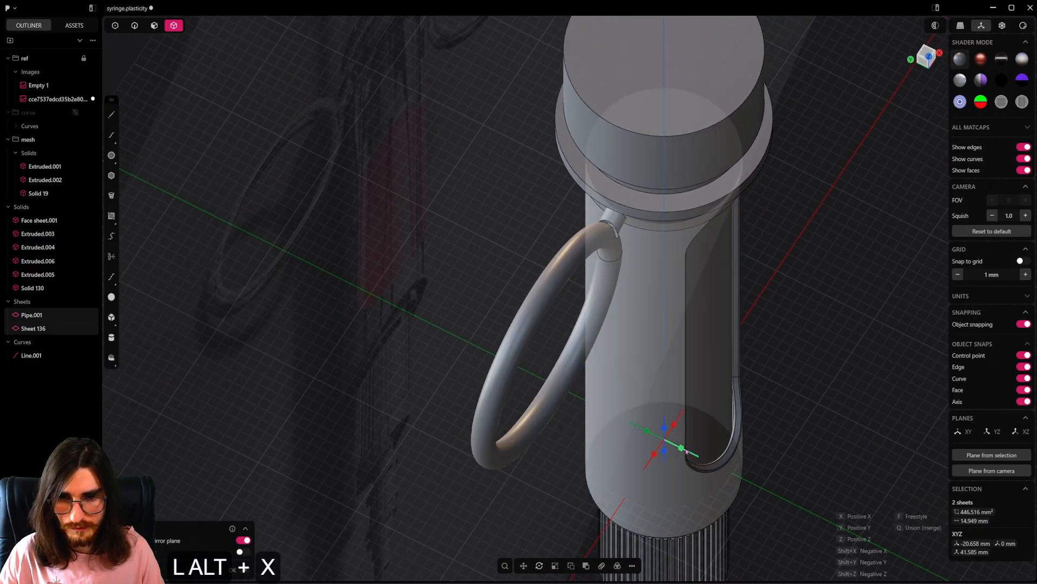
pyautogui.click(686, 451)
pyautogui.rightClick(742, 419)
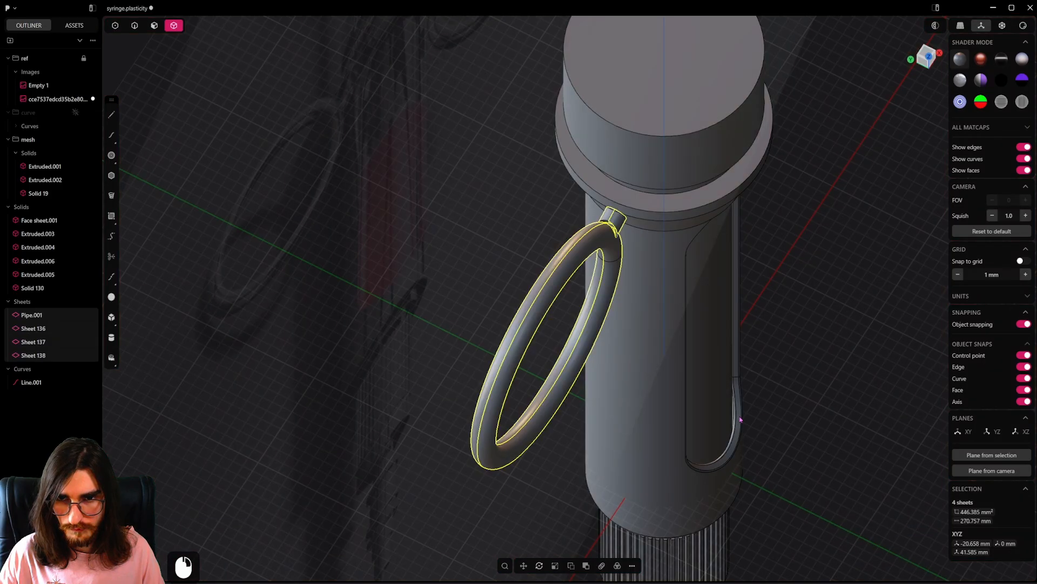
# Step: Combine the mirrored halves of the finger ring and connector stub with a Boolean operation
pyautogui.scroll(4, 582, 303)
pyautogui.press('q')
pyautogui.press('q')
pyautogui.rightClick(590, 304)
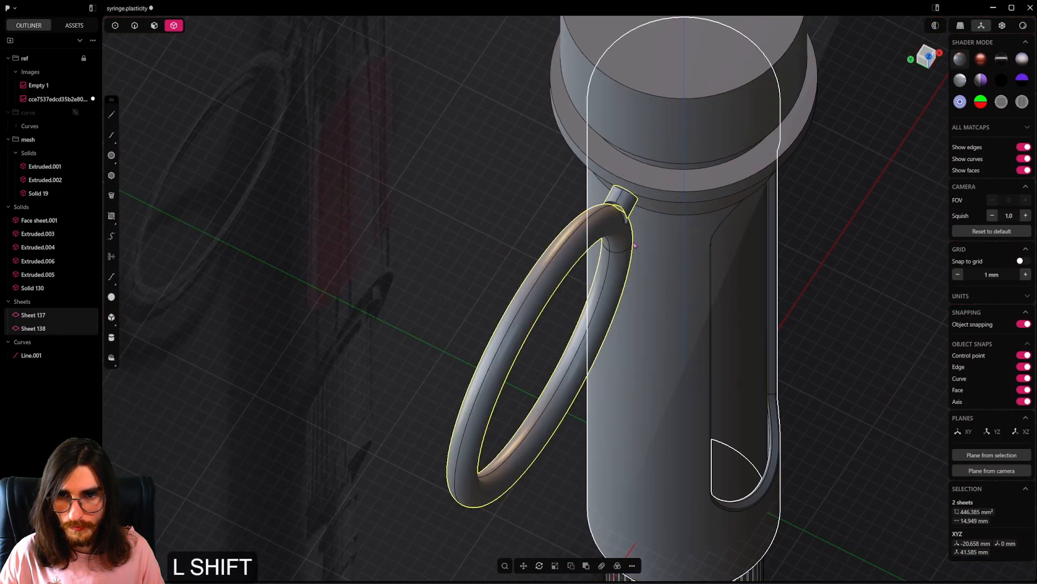
# Step: Bridge the finger ring's upper edge to the connector stub's upper edge with a G2-continuous curve across the gap
pyautogui.keyDown('shift'); pyautogui.moveTo(620, 206); pyautogui.dragTo(610, 267, button='middle'); pyautogui.keyUp('shift')
pyautogui.scroll(20, 610, 267)
pyautogui.click(134, 26)
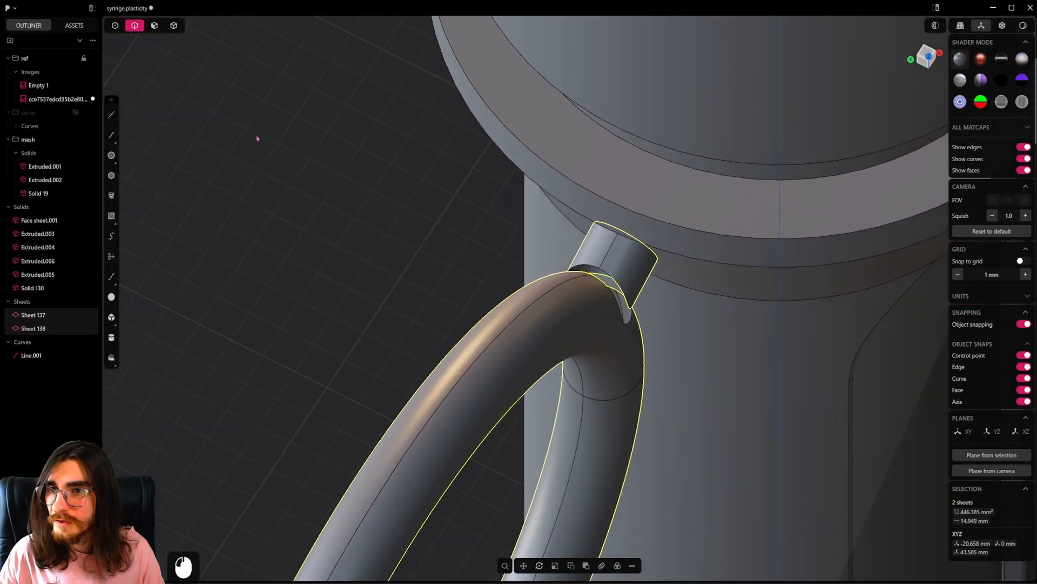
pyautogui.scroll(6, 567, 260)
pyautogui.click(636, 245)
pyautogui.moveTo(633, 250); pyautogui.dragTo(548, 307, button='middle')
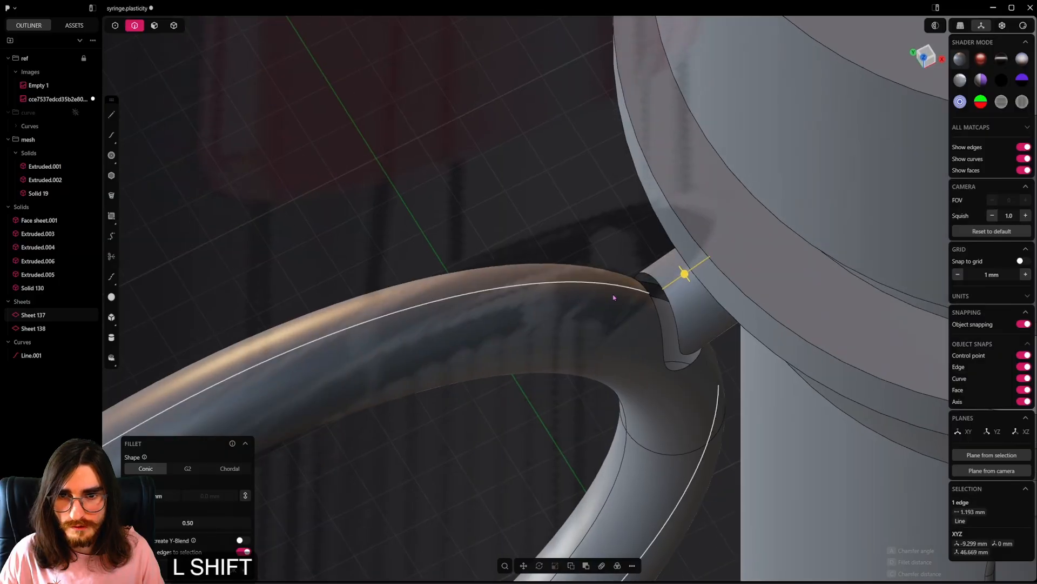
pyautogui.keyDown('shift'); pyautogui.click(614, 288); pyautogui.keyUp('shift')
pyautogui.moveTo(632, 304); pyautogui.dragTo(624, 264, button='middle')
pyautogui.scroll(4, 648, 270)
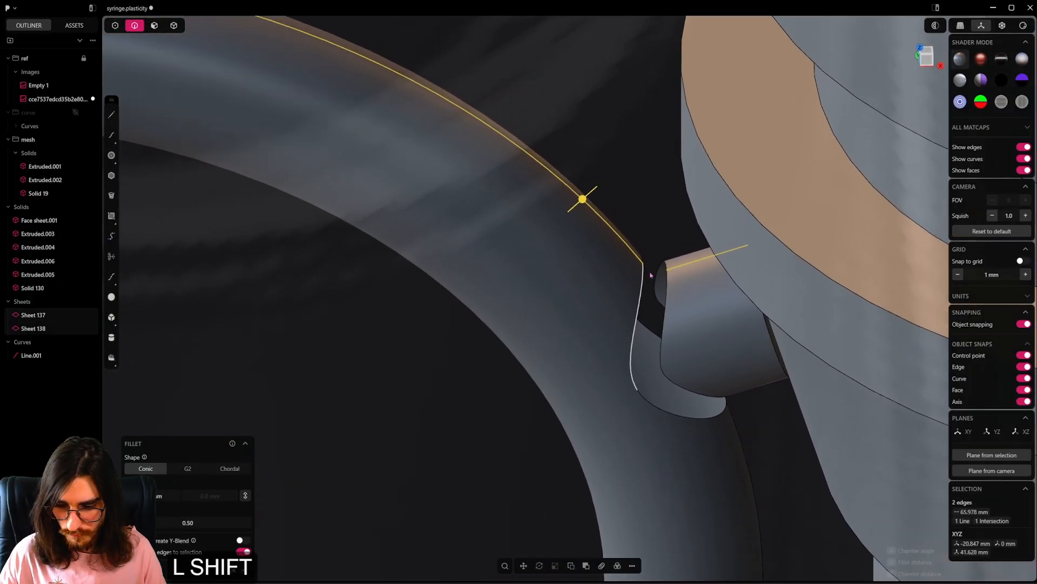
pyautogui.hotkey('shift', 'b')
pyautogui.scroll(4, 657, 291)
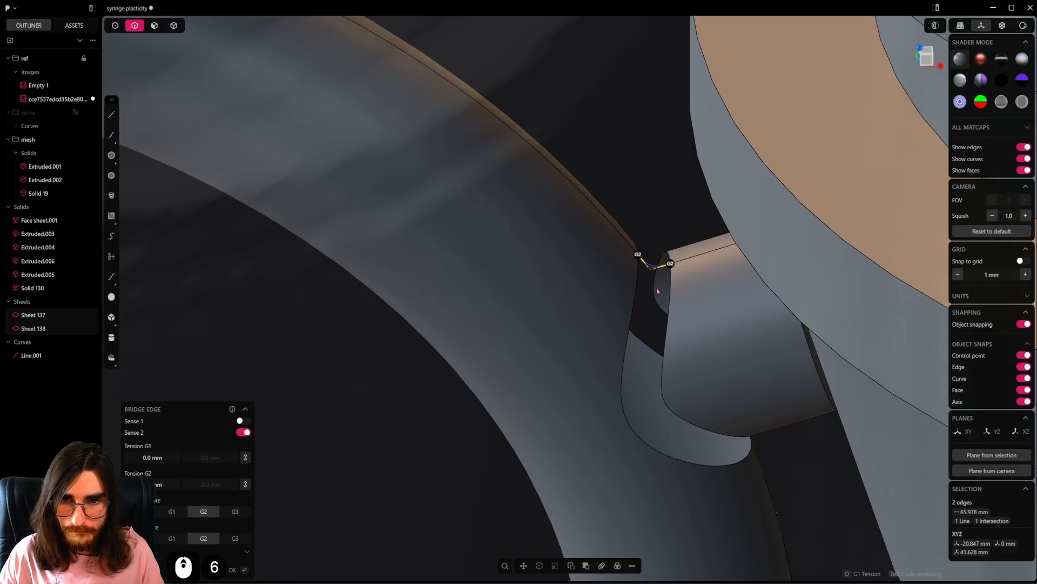
pyautogui.keyDown('alt'); pyautogui.moveTo(658, 291); pyautogui.dragTo(749, 276, button='middle'); pyautogui.keyUp('alt')
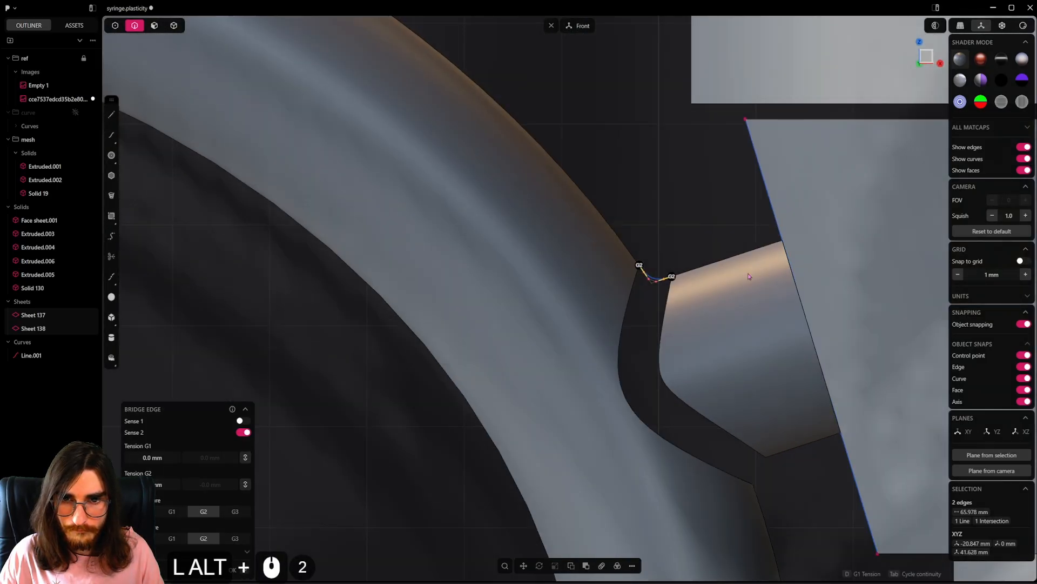
pyautogui.rightClick(712, 246)
# Step: Bridge the lower edges of the finger ring and connector stub with a second G2-continuous curve
pyautogui.keyDown('shift'); pyautogui.moveTo(722, 345); pyautogui.dragTo(628, 167, button='middle'); pyautogui.keyUp('shift')
pyautogui.click(669, 339)
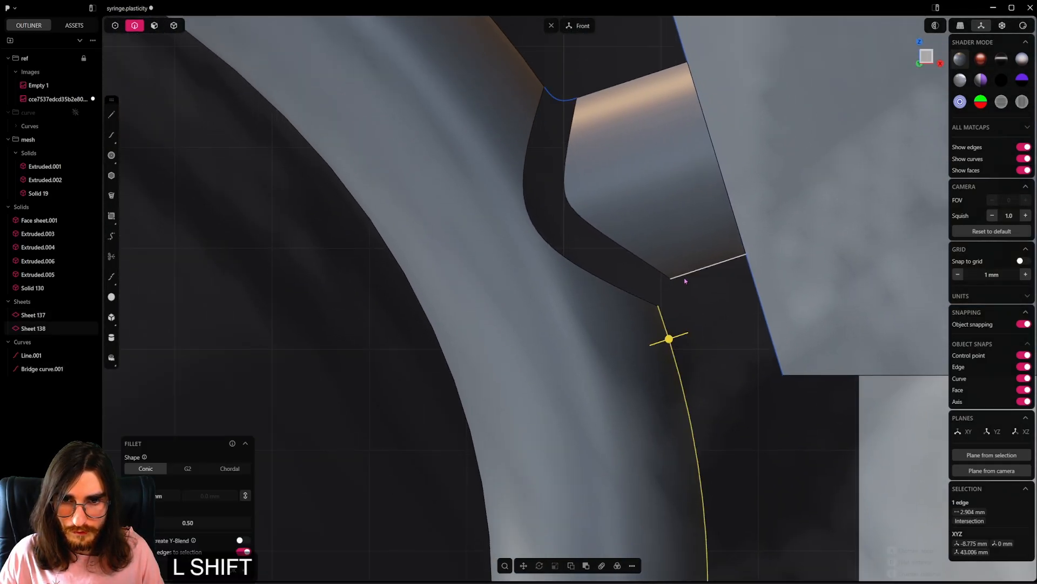
pyautogui.keyDown('shift'); pyautogui.click(685, 281); pyautogui.keyUp('shift')
pyautogui.hotkey('shift', 'b')
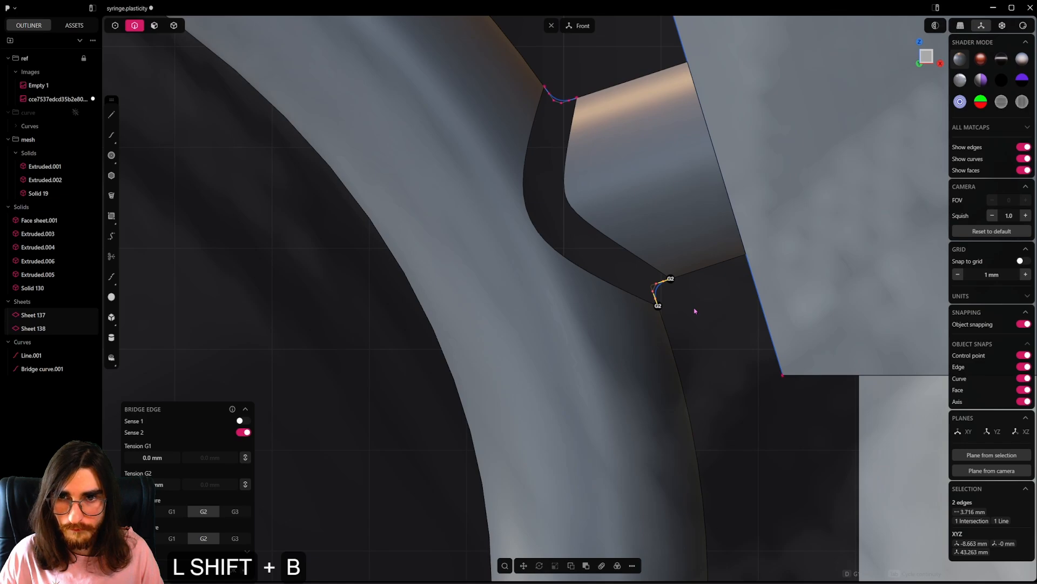
pyautogui.rightClick(718, 343)
pyautogui.click(720, 344)
pyautogui.scroll(-4, 719, 344)
pyautogui.keyDown('shift'); pyautogui.moveTo(701, 331); pyautogui.dragTo(723, 372, button='middle'); pyautogui.keyUp('shift')
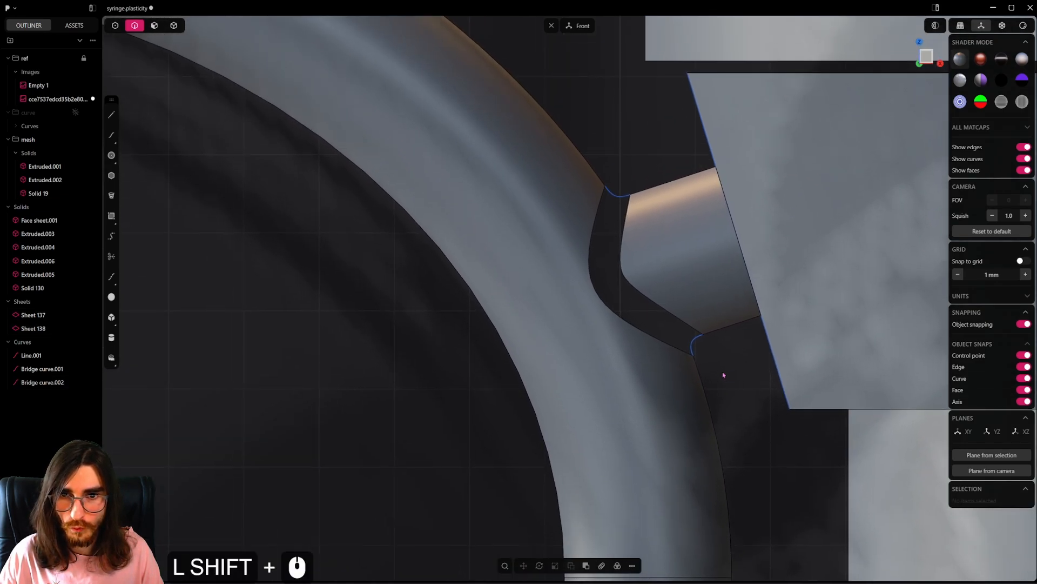
# Step: Loft a G2-continuous surface between the ring opening's edge loop and the connector stub's edge loop, guided by the bridge curves
pyautogui.keyDown('alt'); pyautogui.click(638, 294); pyautogui.keyUp('alt')
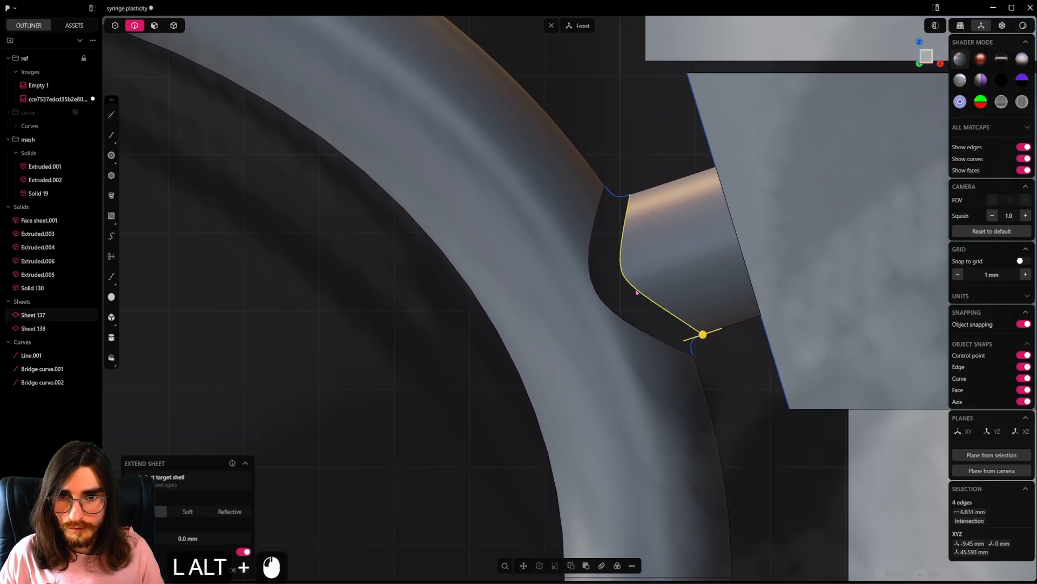
pyautogui.keyDown('alt'); pyautogui.keyDown('shift'); pyautogui.click(620, 317); pyautogui.keyUp('shift'); pyautogui.keyUp('alt')
pyautogui.press('l')
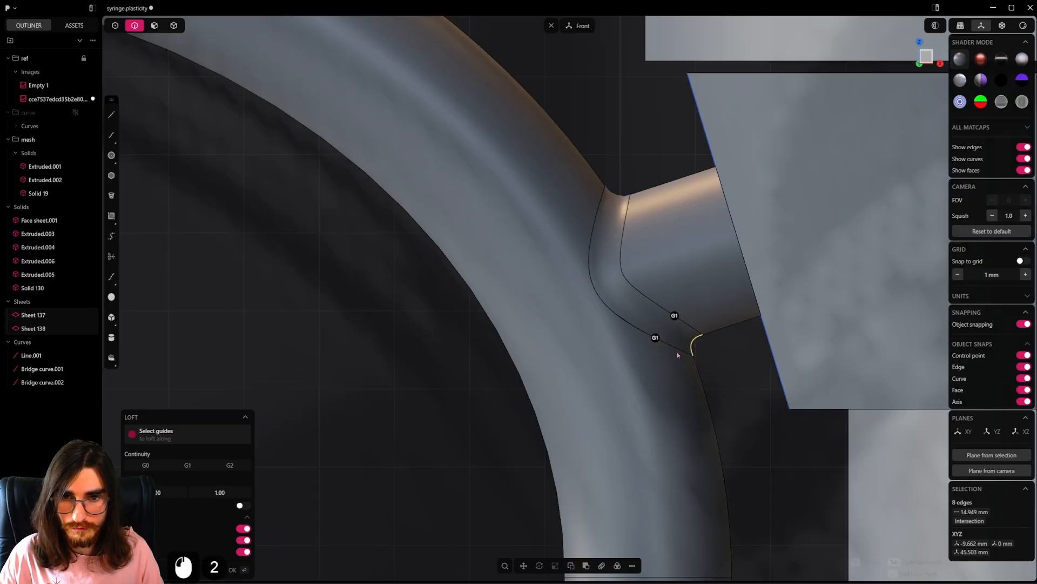
pyautogui.moveTo(709, 331); pyautogui.dragTo(425, 1, button='middle')
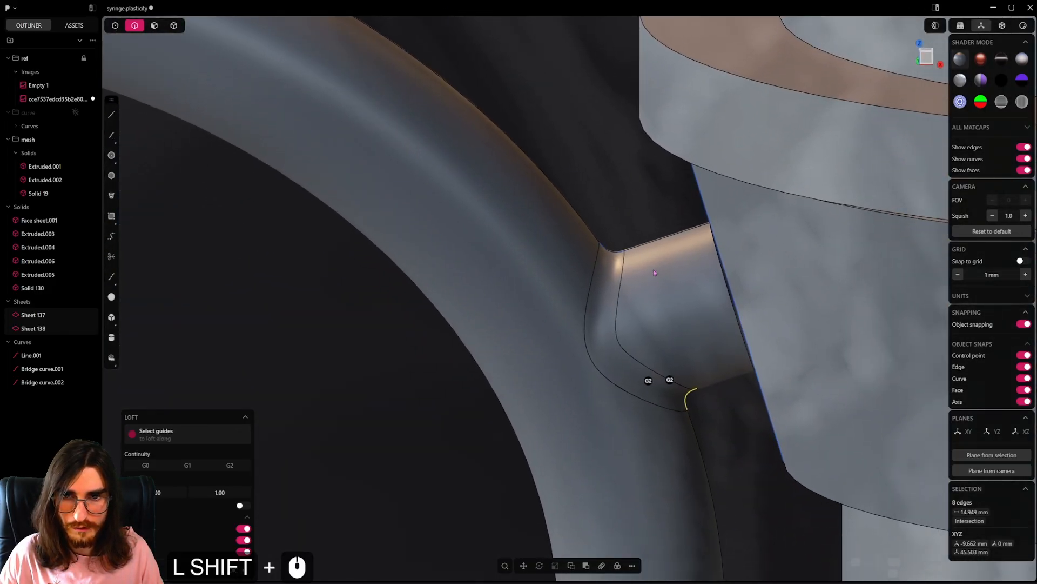
pyautogui.rightClick(631, 222)
# Step: Join the lofted blend, connector stub and finger ring sheets into one body
pyautogui.scroll(-5, 637, 305)
pyautogui.click(173, 25)
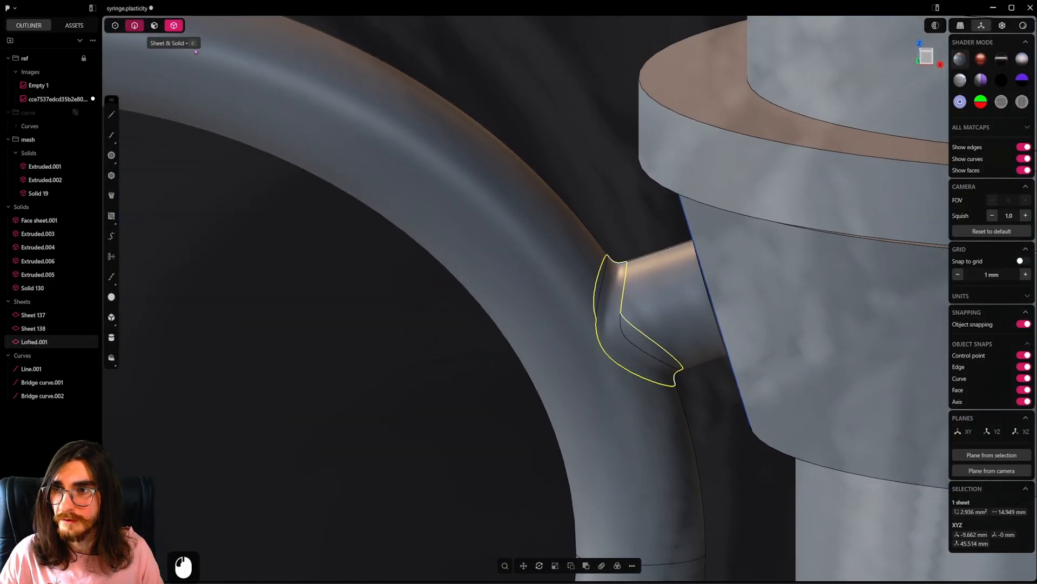
pyautogui.keyDown('shift'); pyautogui.click(678, 319); pyautogui.keyUp('shift')
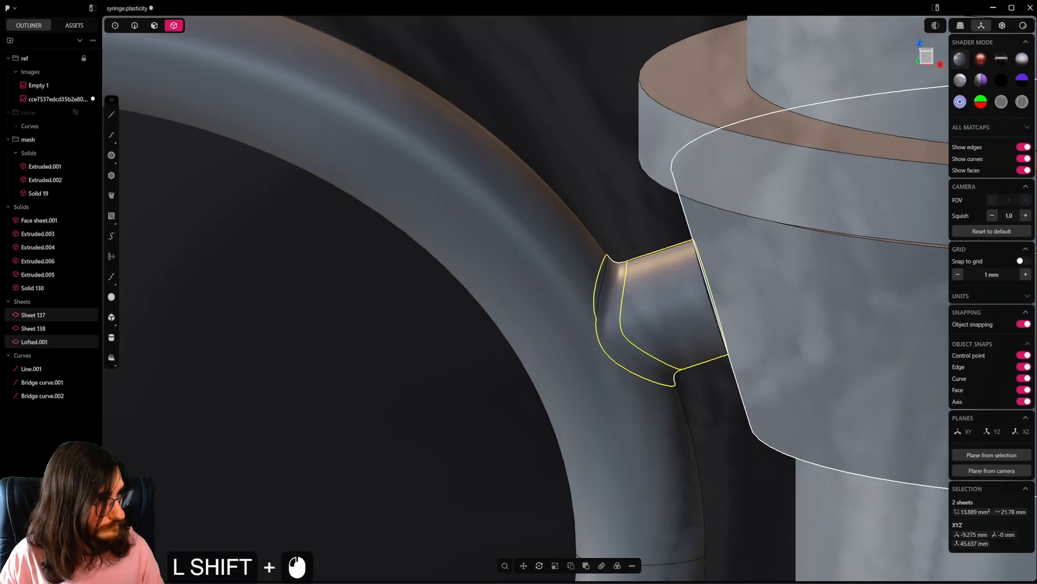
pyautogui.keyDown('shift'); pyautogui.click(582, 268); pyautogui.keyUp('shift')
pyautogui.press('j')
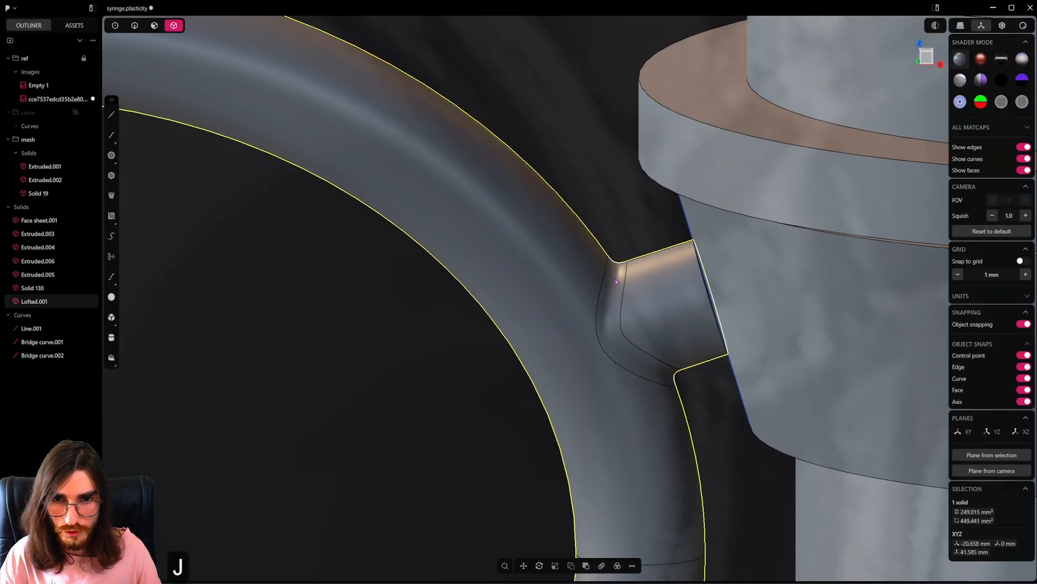
# Step: Delete the leftover construction line and both bridge curves around the connector
pyautogui.moveTo(617, 282); pyautogui.dragTo(657, 239, button='middle')
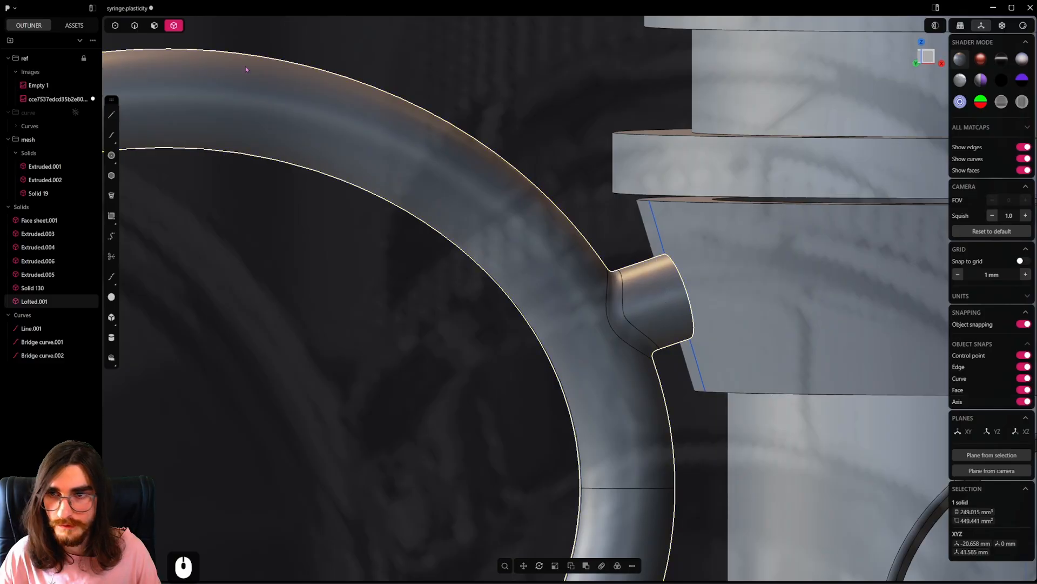
pyautogui.press('2')
pyautogui.press('x')
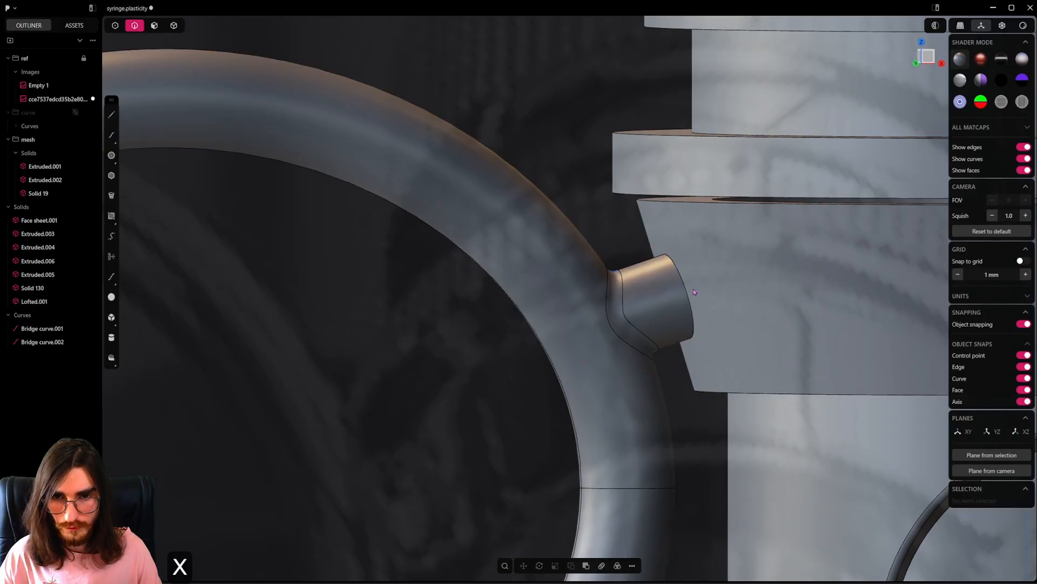
pyautogui.moveTo(692, 288); pyautogui.dragTo(642, 292, button='middle')
pyautogui.click(659, 352)
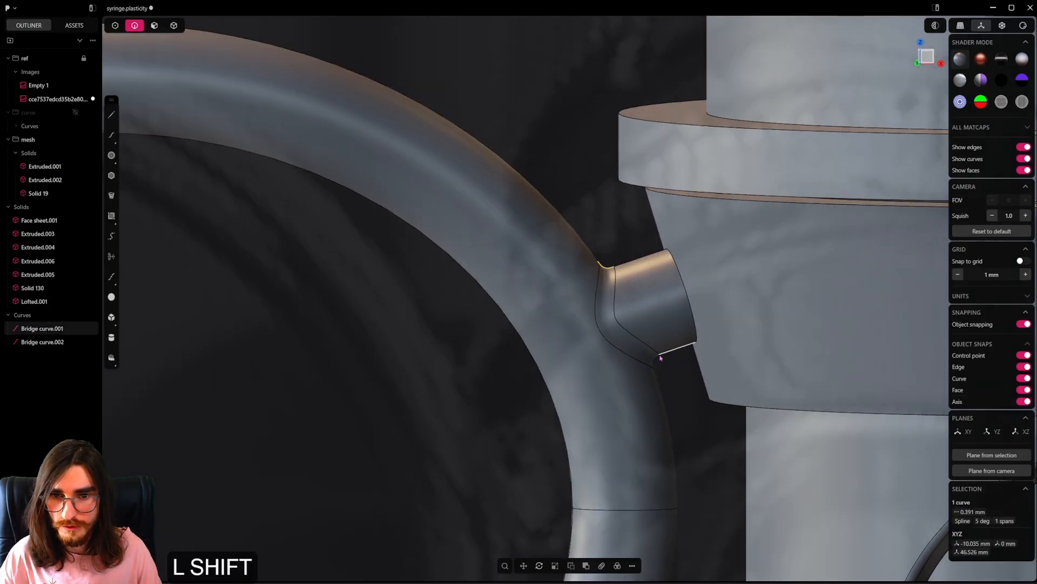
pyautogui.keyDown('shift'); pyautogui.click(652, 359); pyautogui.keyUp('shift')
pyautogui.press('x')
# Step: Hide the edge display to examine the smoothness of the blend between the finger ring and connector stub
pyautogui.click(173, 26)
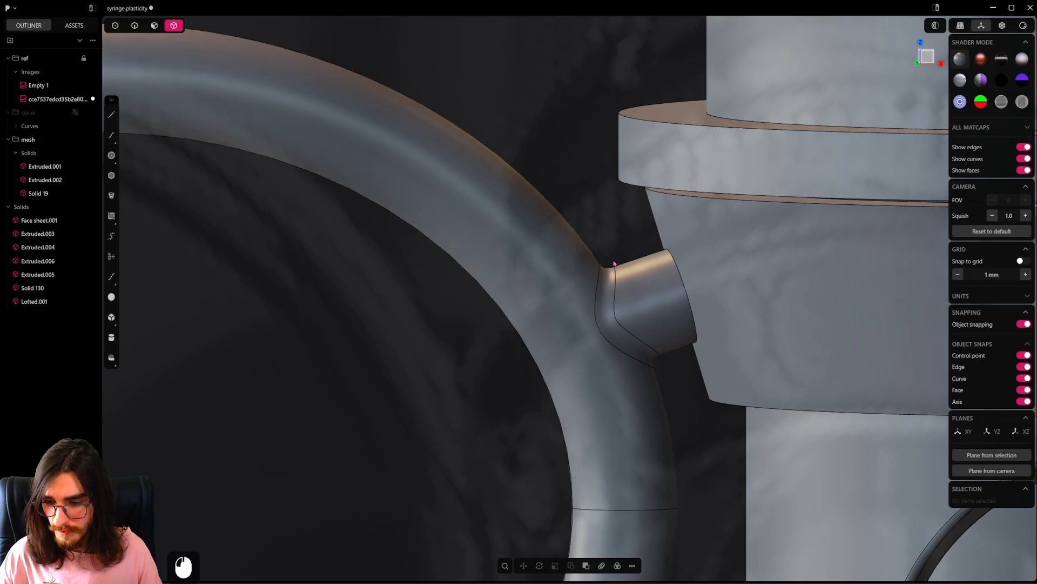
pyautogui.press('`')
pyautogui.scroll(-6, 649, 316)
pyautogui.scroll(4, 627, 347)
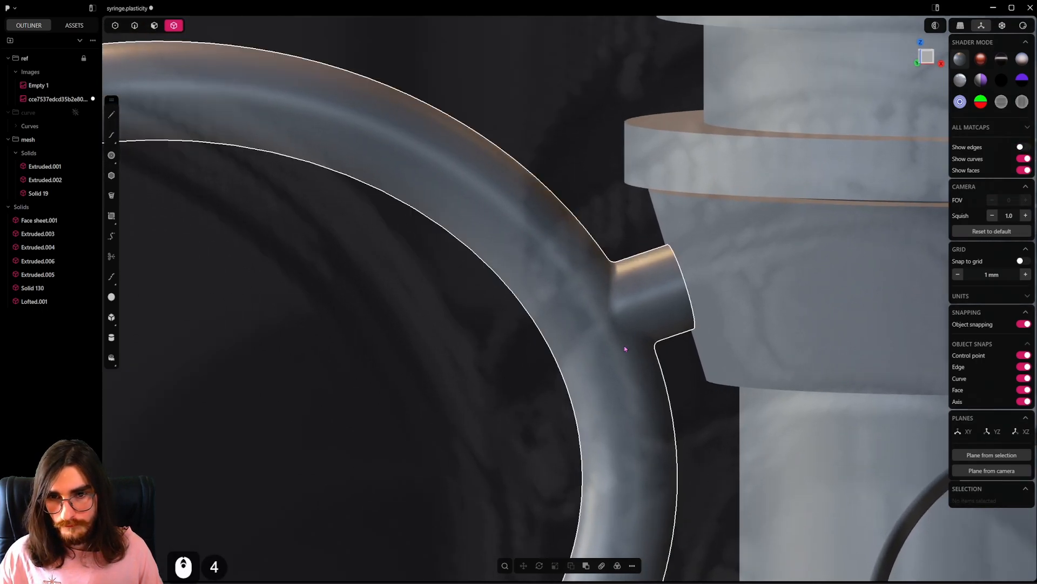
# Step: Try to unite the finger ring body with the tapered collar using a Boolean operation
pyautogui.click(648, 320)
pyautogui.keyDown('shift'); pyautogui.moveTo(647, 320); pyautogui.dragTo(641, 352, button='middle'); pyautogui.keyUp('shift')
pyautogui.keyDown('shift'); pyautogui.click(728, 324); pyautogui.keyUp('shift')
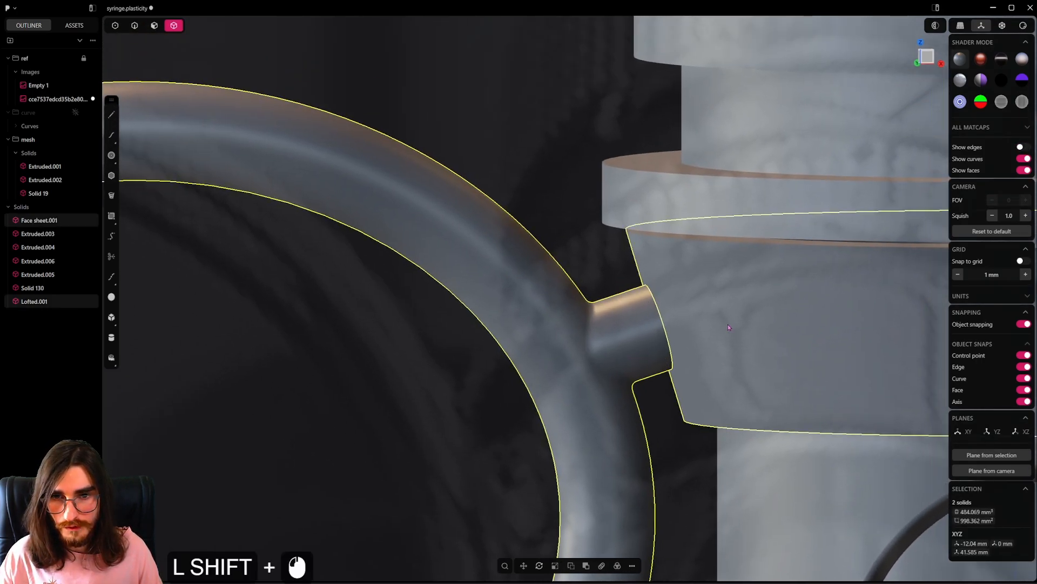
pyautogui.moveTo(536, 396); pyautogui.dragTo(568, 363, button='middle')
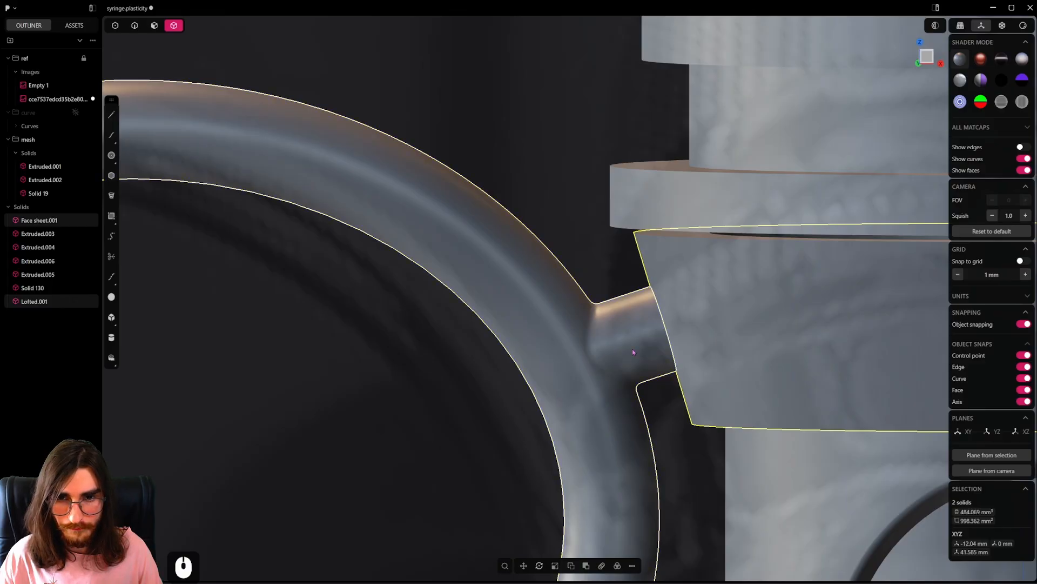
pyautogui.press('q')
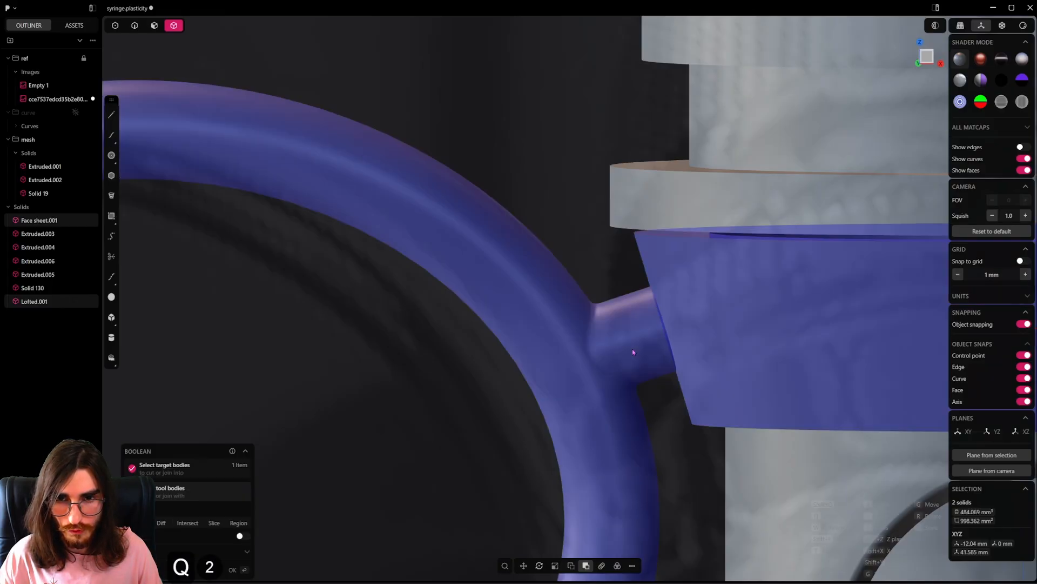
pyautogui.click(633, 352)
# Step: Try to fillet the circular edge where the connector stub meets the tapered collar
pyautogui.scroll(4, 642, 338)
pyautogui.moveTo(642, 337); pyautogui.dragTo(676, 347, button='middle')
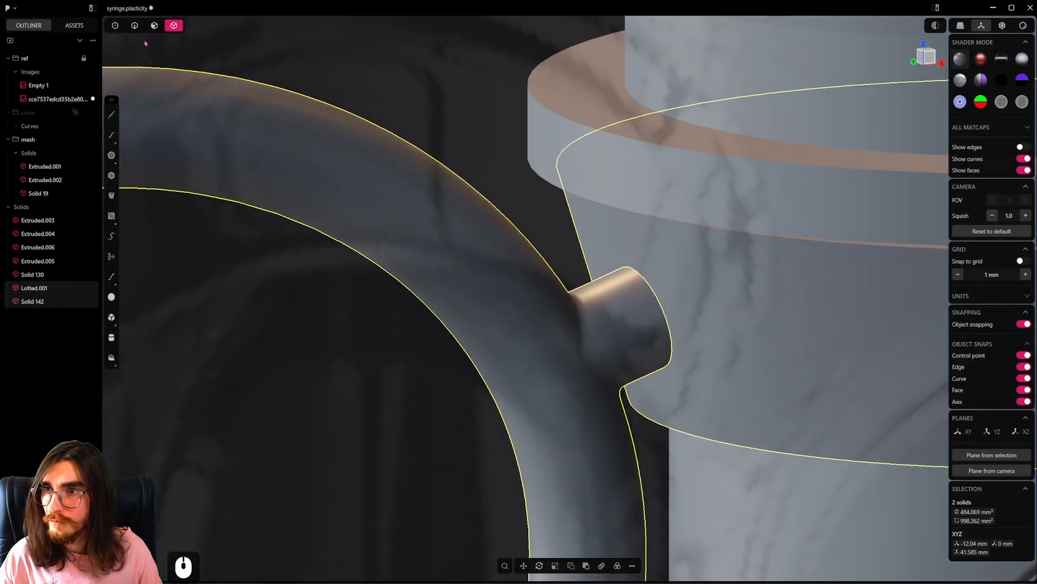
pyautogui.click(655, 299)
pyautogui.press('f')
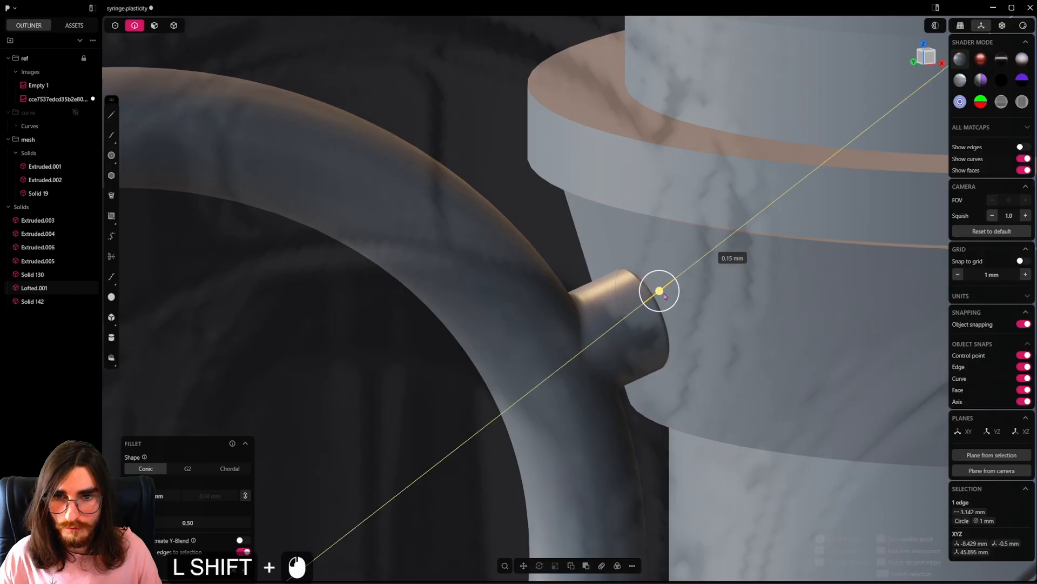
pyautogui.click(629, 315)
pyautogui.moveTo(629, 315); pyautogui.dragTo(589, 300, button='middle')
# Step: Push the connector stub's flat end face slightly into the tapered collar so the two bodies overlap
pyautogui.moveTo(664, 319); pyautogui.dragTo(681, 323, button='middle')
pyautogui.press('3')
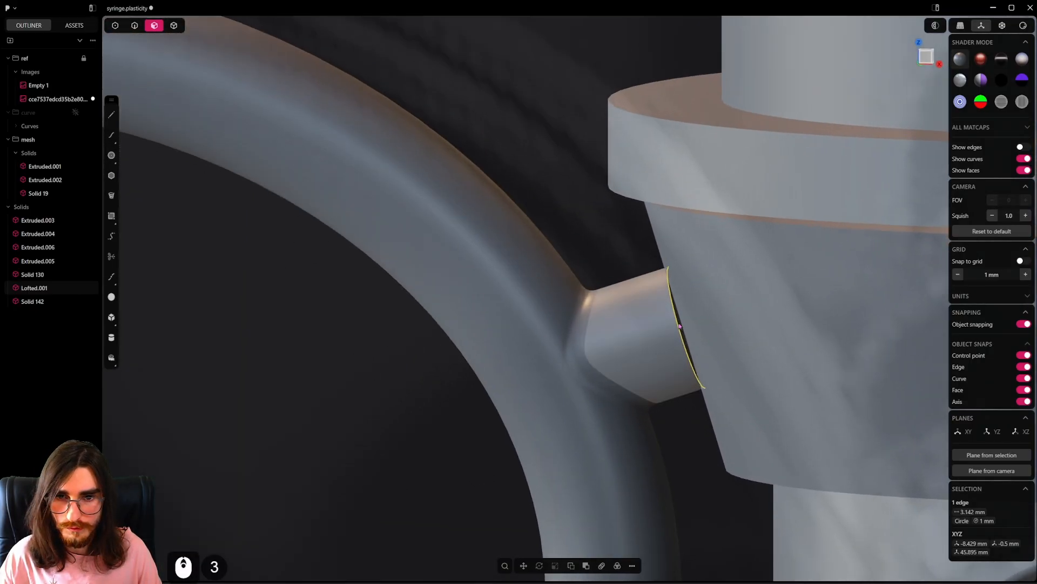
pyautogui.click(681, 323)
pyautogui.moveTo(718, 307); pyautogui.dragTo(730, 306)
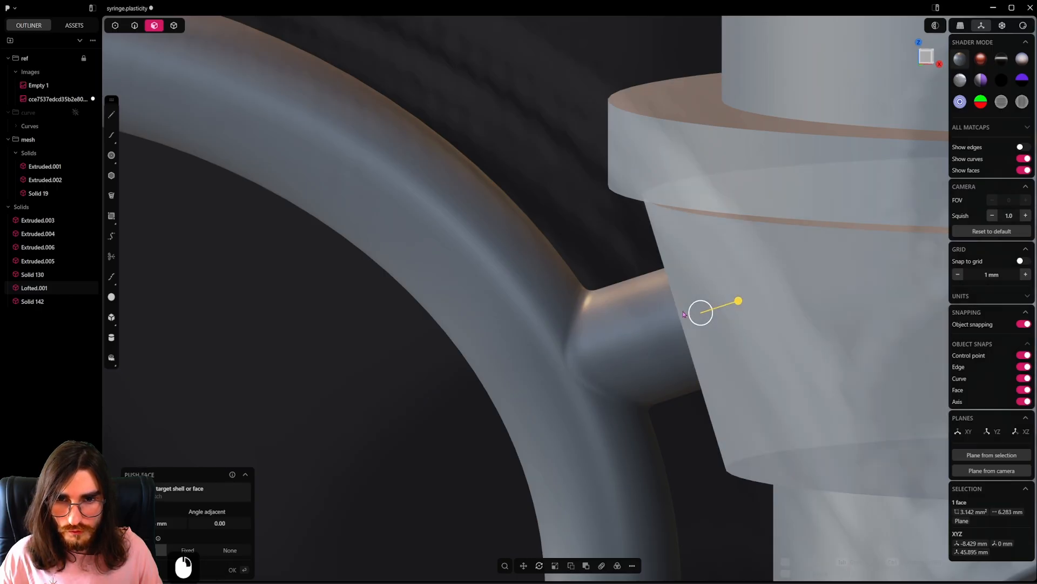
pyautogui.scroll(-2, 683, 315)
pyautogui.moveTo(684, 314); pyautogui.dragTo(708, 319, button='middle')
pyautogui.rightClick(707, 319)
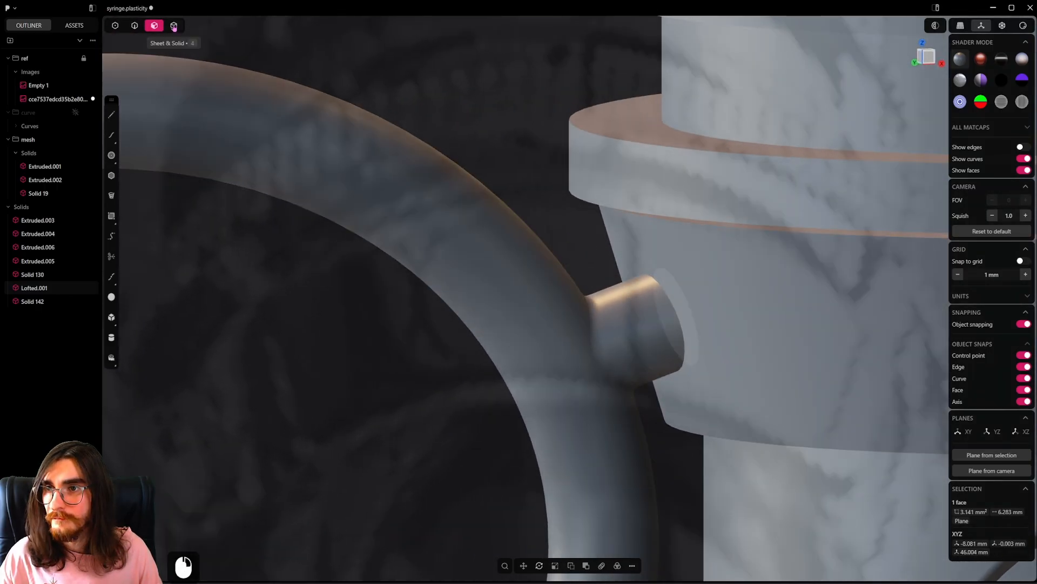
# Step: Unite the finger ring body and the tapered collar into one solid with a Boolean operation
pyautogui.click(174, 25)
pyautogui.keyDown('shift'); pyautogui.click(709, 339); pyautogui.keyUp('shift')
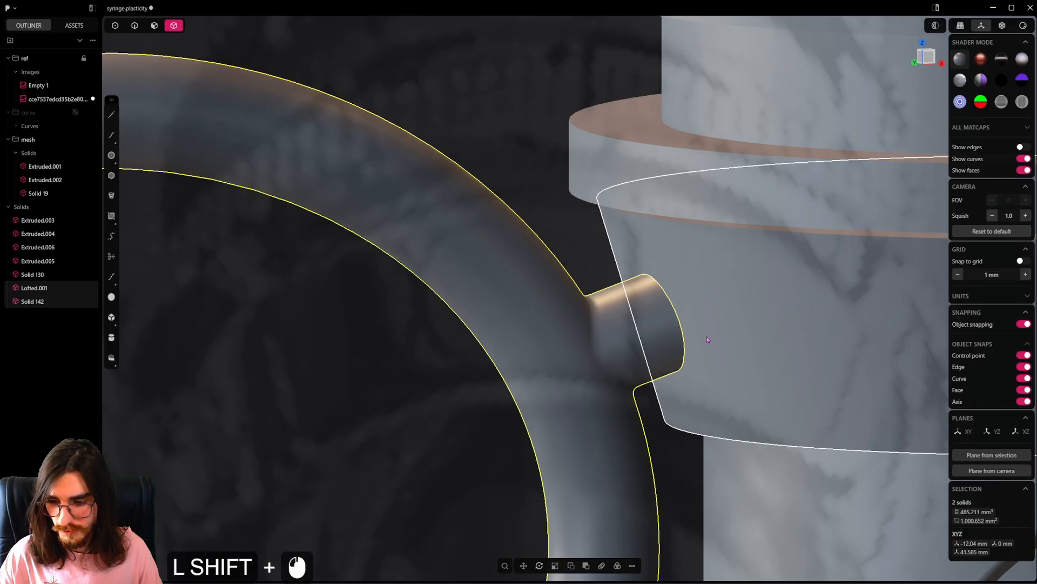
pyautogui.press('q')
pyautogui.click(671, 322)
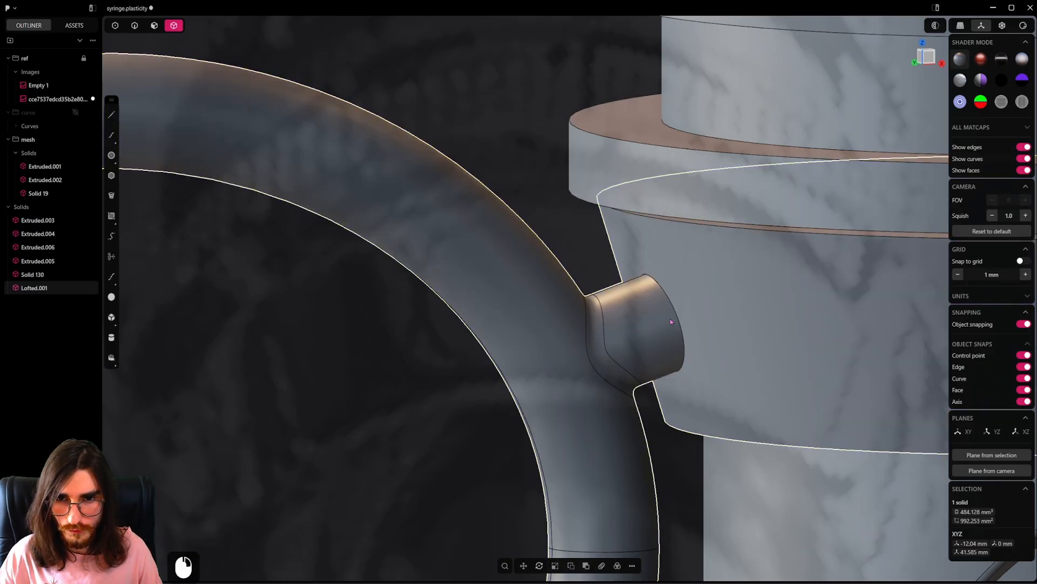
# Step: Fillet the full intersection edge loop between the connector stub and the tapered collar to form a smooth flared transition
pyautogui.click(675, 300)
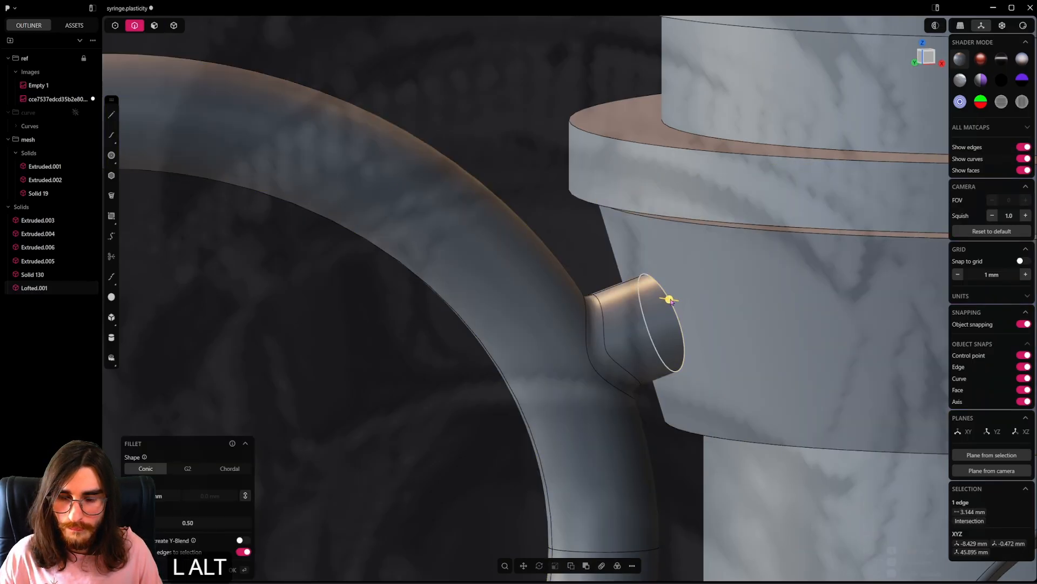
pyautogui.keyDown('alt'); pyautogui.click(673, 299); pyautogui.keyUp('alt')
pyautogui.scroll(2, 672, 298)
pyautogui.moveTo(628, 255); pyautogui.dragTo(634, 283, button='middle')
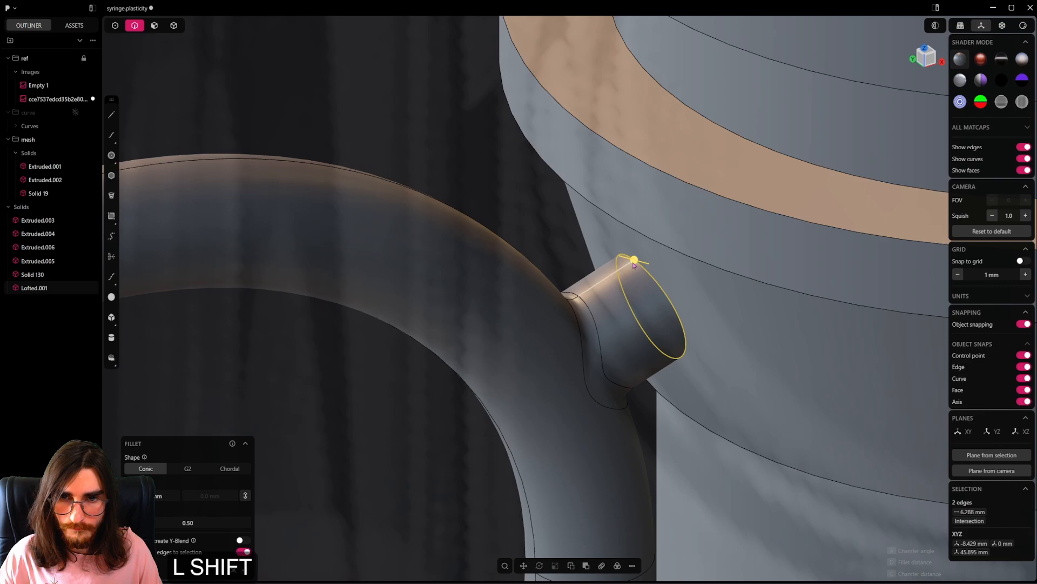
pyautogui.keyDown('shift'); pyautogui.moveTo(634, 260); pyautogui.dragTo(398, 270); pyautogui.keyUp('shift')
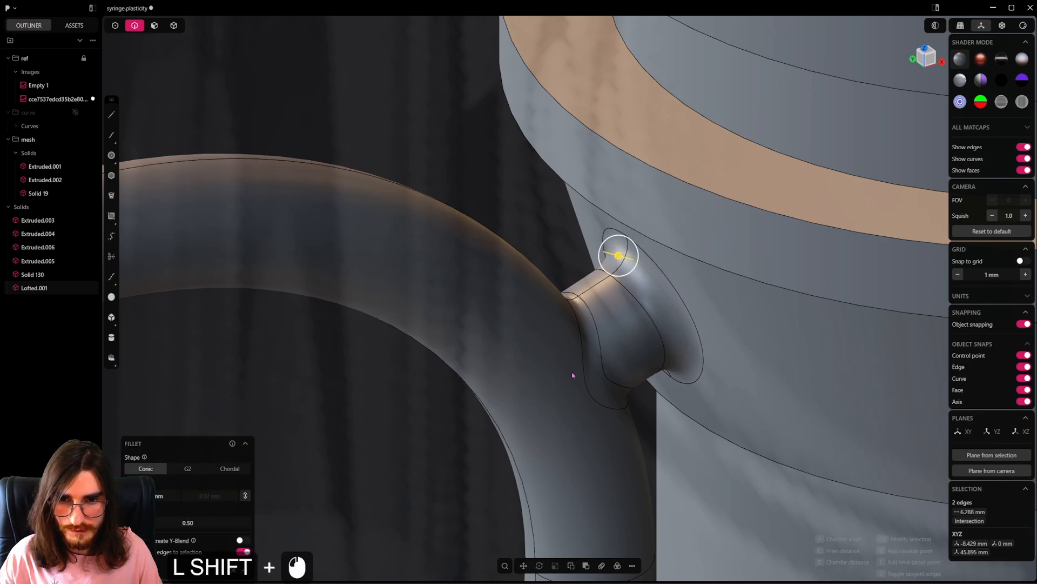
# Step: Fillet the edges where the ring's connector meets the tapered collar, using the G2 shape
pyautogui.moveTo(573, 371); pyautogui.dragTo(553, 315, button='middle')
pyautogui.keyDown('shift'); pyautogui.moveTo(639, 309); pyautogui.dragTo(743, 356); pyautogui.keyUp('shift')
pyautogui.keyDown('shift'); pyautogui.moveTo(744, 355); pyautogui.dragTo(687, 345, button='middle'); pyautogui.keyUp('shift')
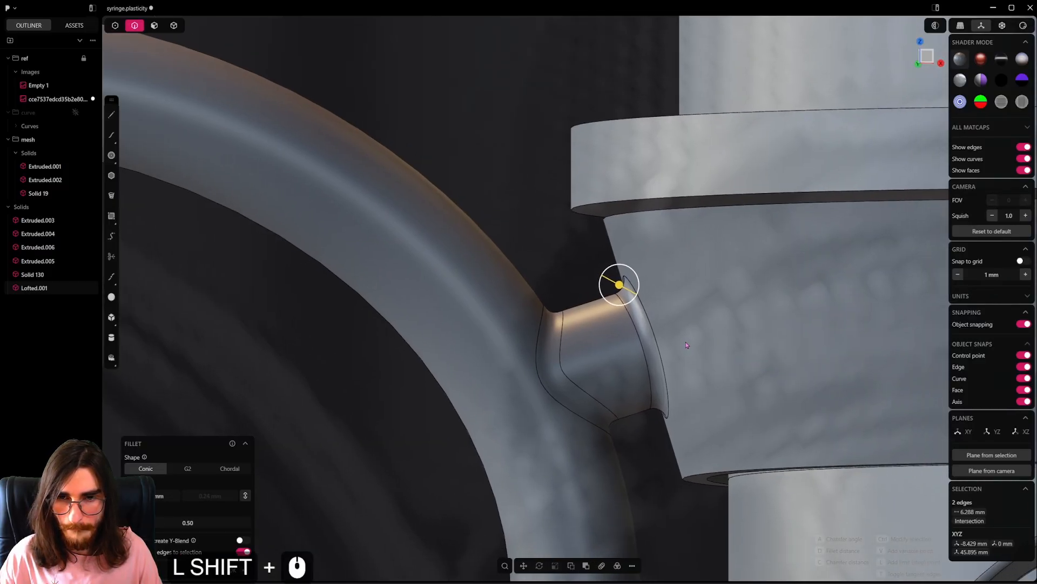
pyautogui.click(188, 469)
pyautogui.rightClick(546, 270)
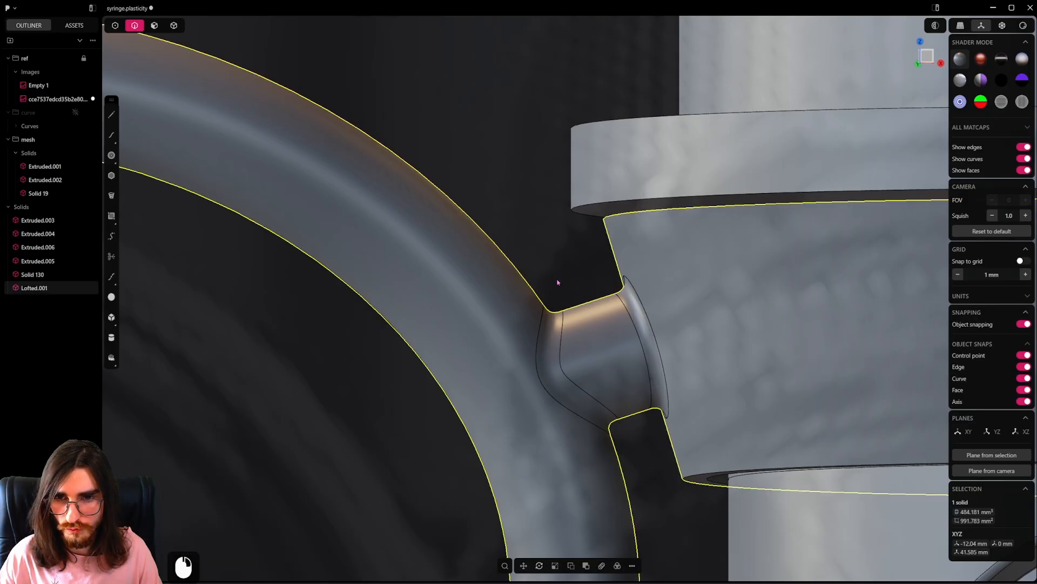
# Step: Show the syringe from the front, set selection to whole solids, and save the file
pyautogui.scroll(-7, 560, 300)
pyautogui.keyDown('alt'); pyautogui.moveTo(562, 303); pyautogui.dragTo(605, 280, button='middle'); pyautogui.keyUp('alt')
pyautogui.scroll(-10, 665, 351)
pyautogui.scroll(-4, 663, 275)
pyautogui.scroll(-4, 663, 275)
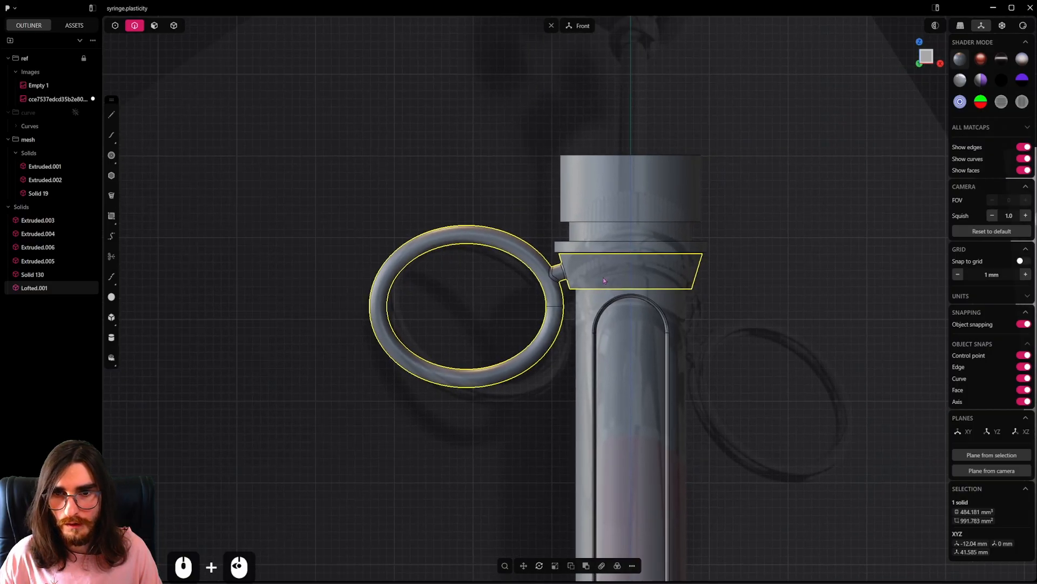
pyautogui.click(622, 288)
pyautogui.scroll(-5, 647, 296)
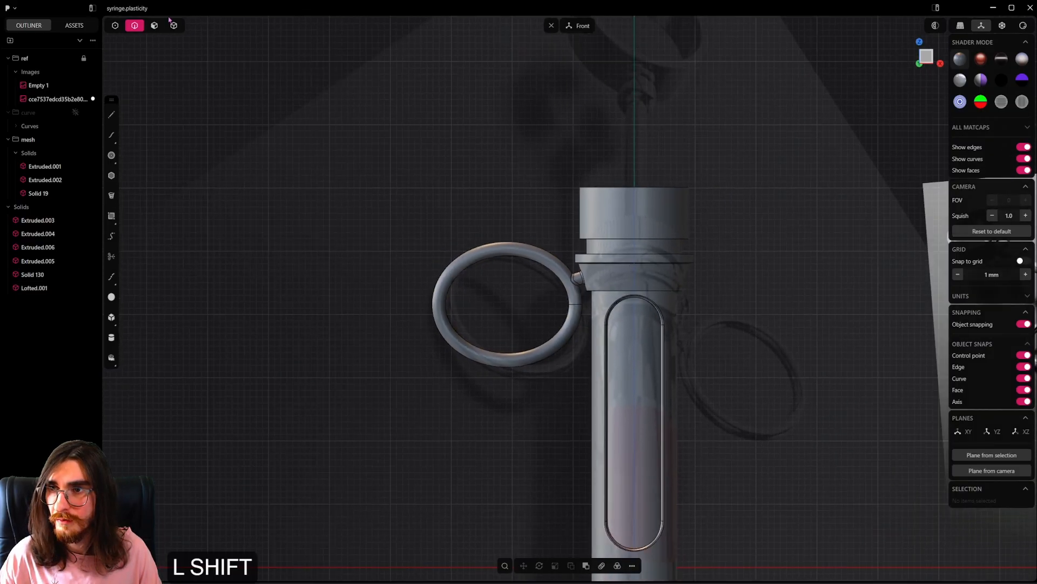
pyautogui.click(174, 26)
pyautogui.hotkey('ctrl', 's')
# Step: Mirror the finger ring and collar solid across the X axis to form a second ring, and save the file
pyautogui.click(633, 282)
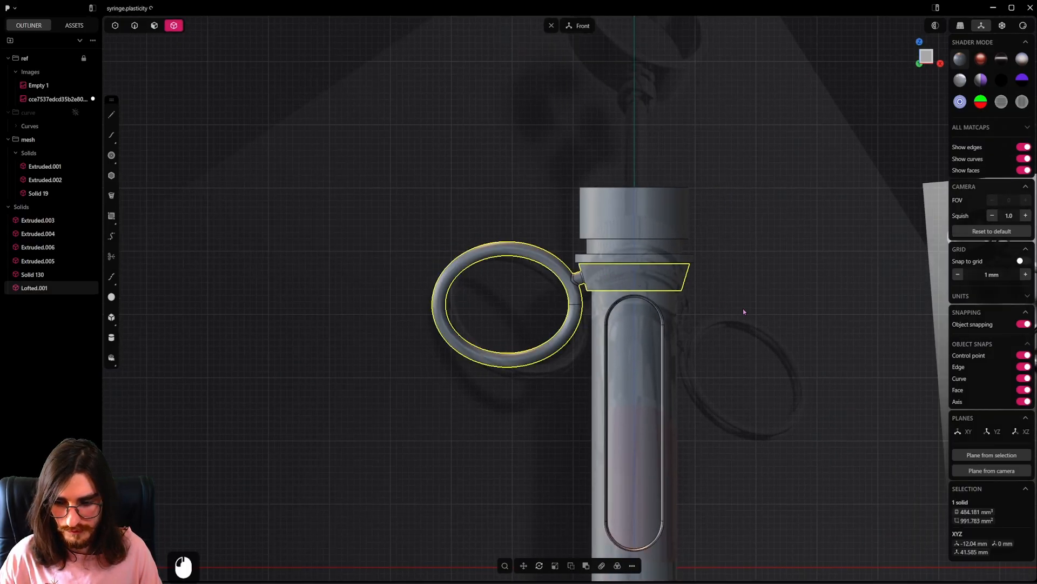
pyautogui.hotkey('alt', 'x')
pyautogui.scroll(-2, 684, 408)
pyautogui.keyDown('shift'); pyautogui.moveTo(684, 408); pyautogui.dragTo(684, 338, button='middle'); pyautogui.keyUp('shift')
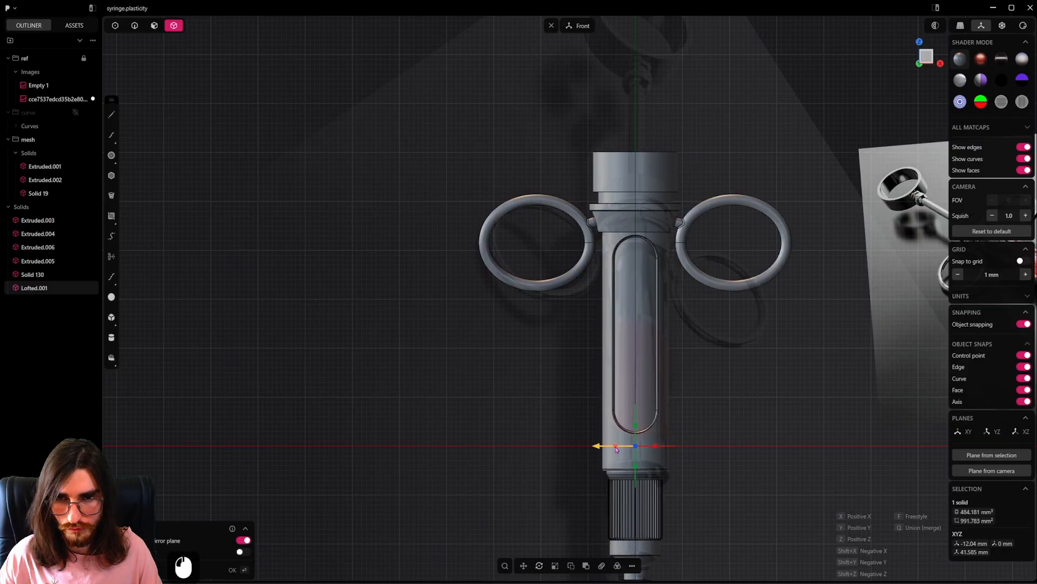
pyautogui.click(698, 319)
pyautogui.scroll(2, 699, 319)
pyautogui.hotkey('ctrl', 's')
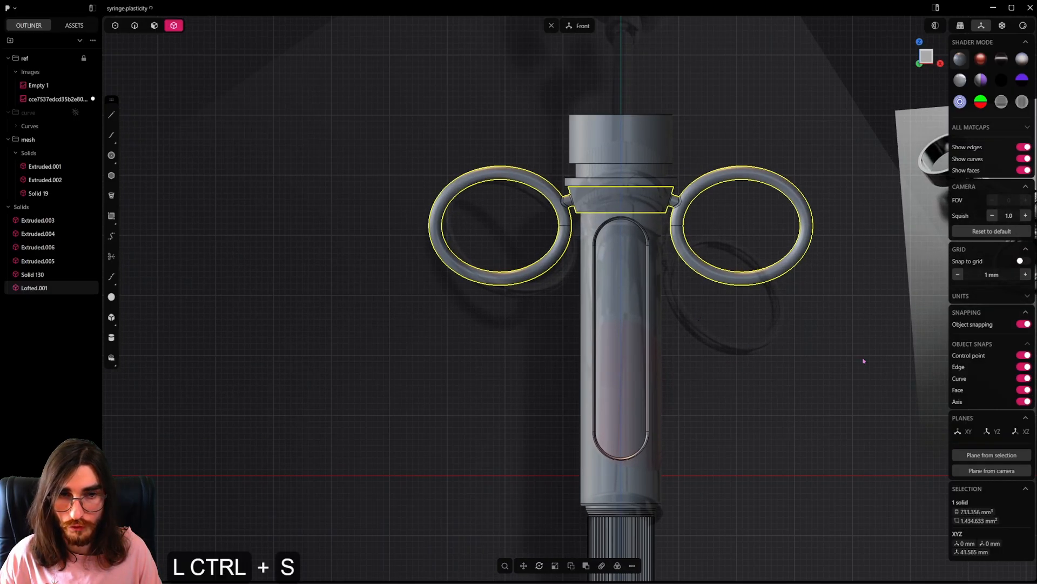
# Step: Move the mirrored ring and collar solid down about 1.61 mm along Z, using the reference photo for comparison
pyautogui.scroll(-1, 657, 274)
pyautogui.keyDown('shift'); pyautogui.moveTo(657, 273); pyautogui.dragTo(470, 343, button='middle'); pyautogui.keyUp('shift')
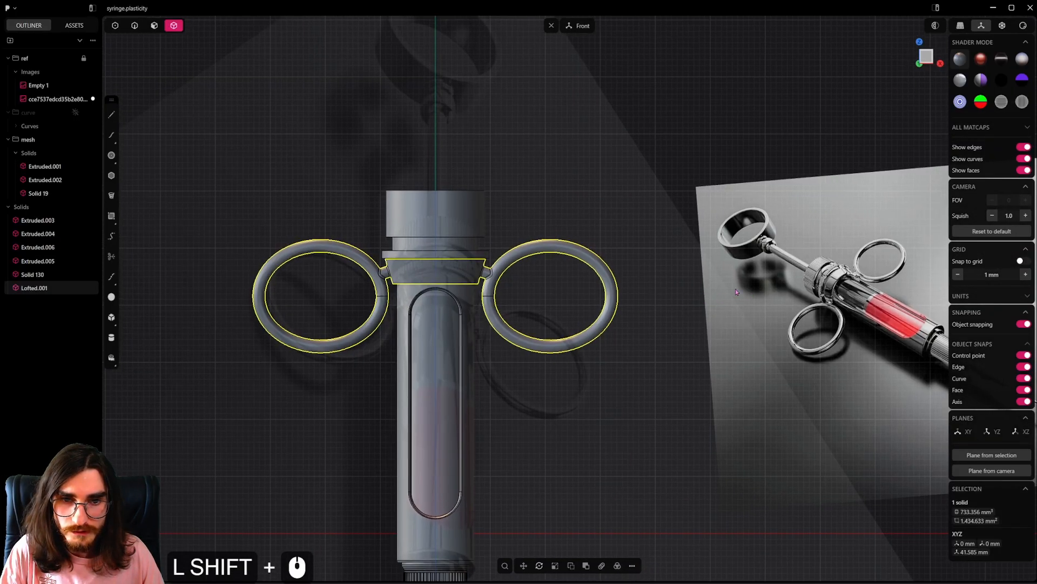
pyautogui.scroll(3, 431, 272)
pyautogui.keyDown('shift'); pyautogui.moveTo(432, 272); pyautogui.dragTo(400, 283, button='middle'); pyautogui.keyUp('shift')
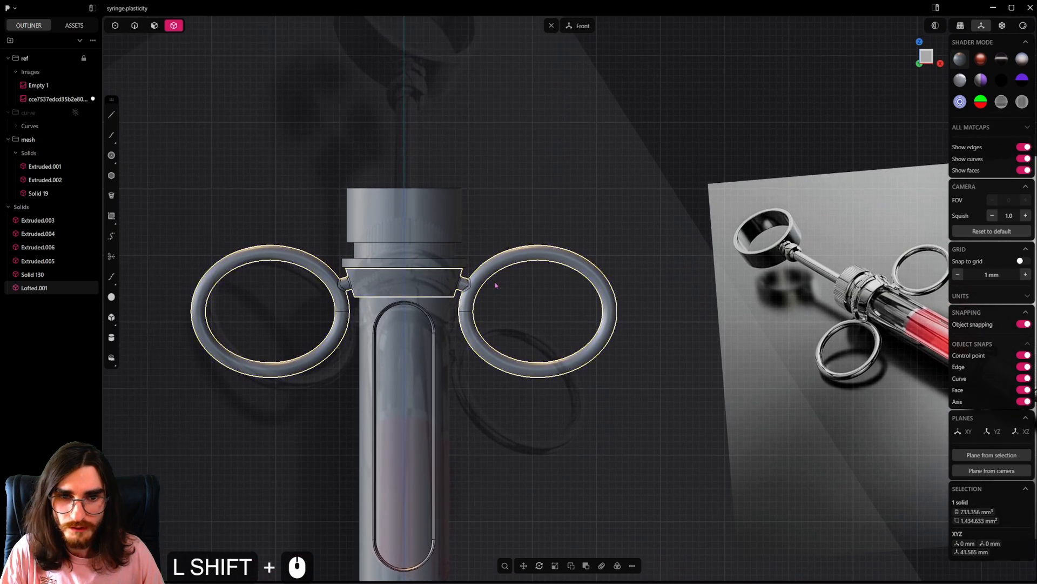
pyautogui.keyDown('shift'); pyautogui.moveTo(809, 298); pyautogui.dragTo(768, 297, button='middle'); pyautogui.keyUp('shift')
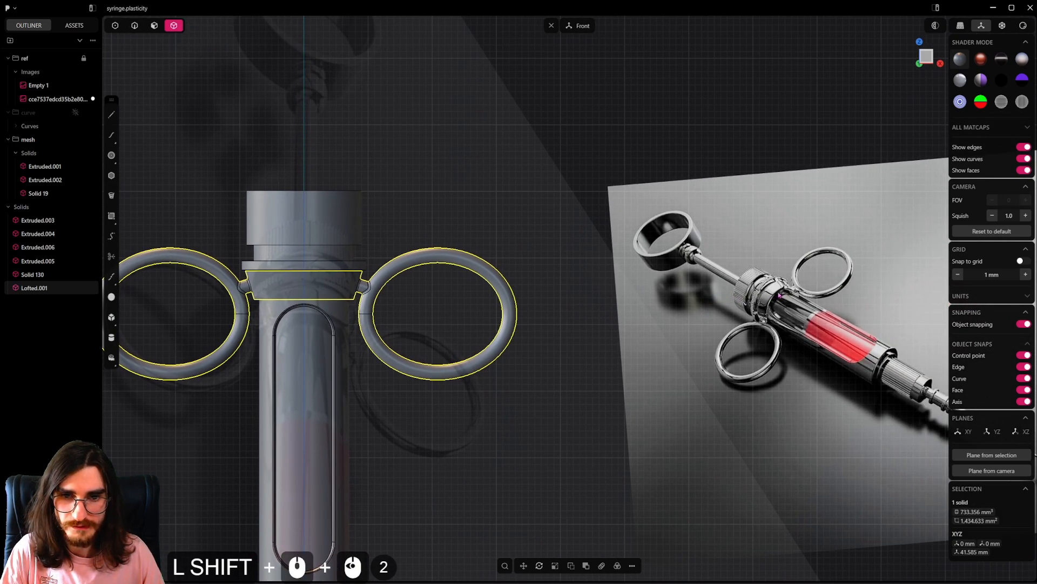
pyautogui.keyDown('shift'); pyautogui.moveTo(463, 301); pyautogui.dragTo(690, 296, button='middle'); pyautogui.keyUp('shift')
pyautogui.press('g')
pyautogui.press('z')
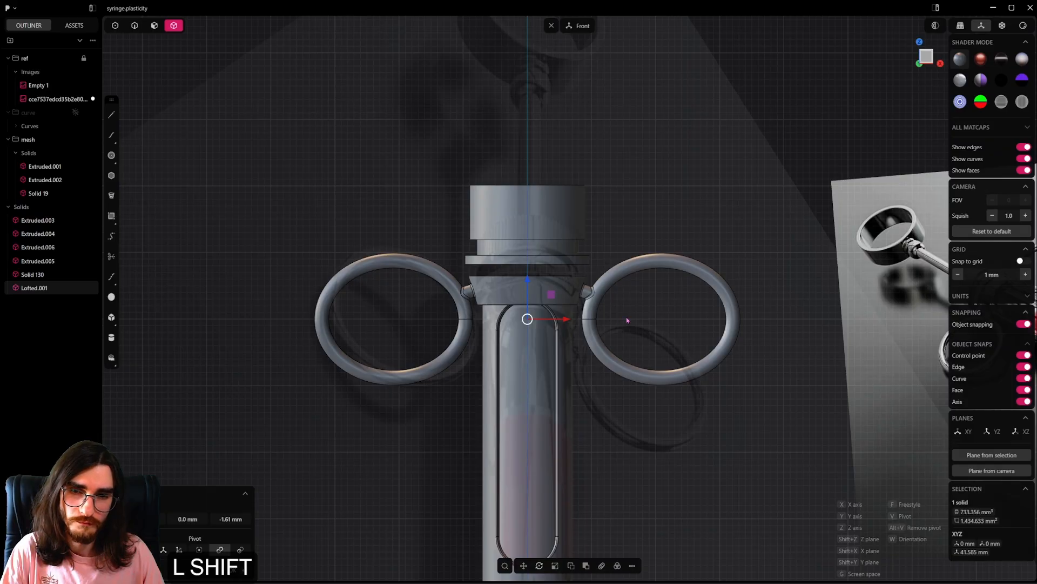
pyautogui.moveTo(627, 319)
pyautogui.keyDown('shift'); pyautogui.mouseDown(button='middle')
pyautogui.moveTo(485, 293)
pyautogui.moveTo(524, 317)
pyautogui.moveTo(640, 325)
pyautogui.mouseUp(button='middle'); pyautogui.keyUp('shift')
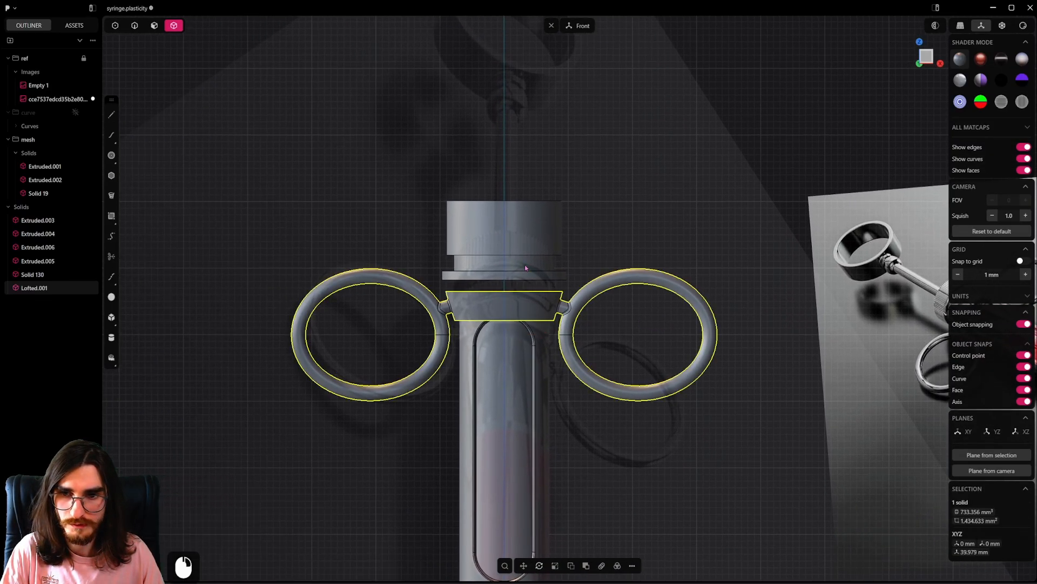
# Step: Move the cap and the flange ring beneath it down along Z towards the tapered collar
pyautogui.click(503, 262)
pyautogui.scroll(10, 500, 221)
pyautogui.keyDown('shift'); pyautogui.click(554, 316); pyautogui.keyUp('shift')
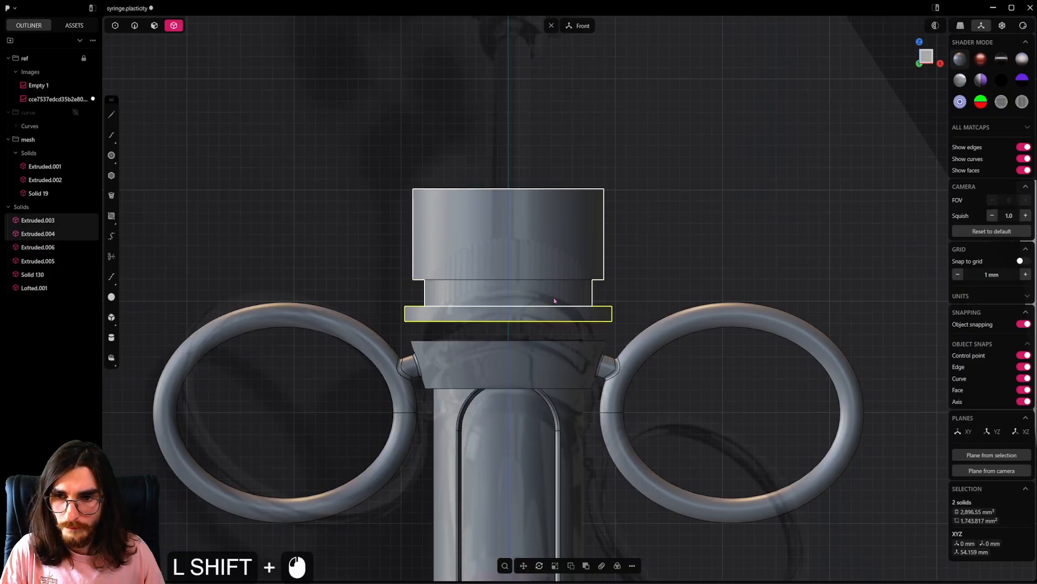
pyautogui.press('g')
pyautogui.press('z')
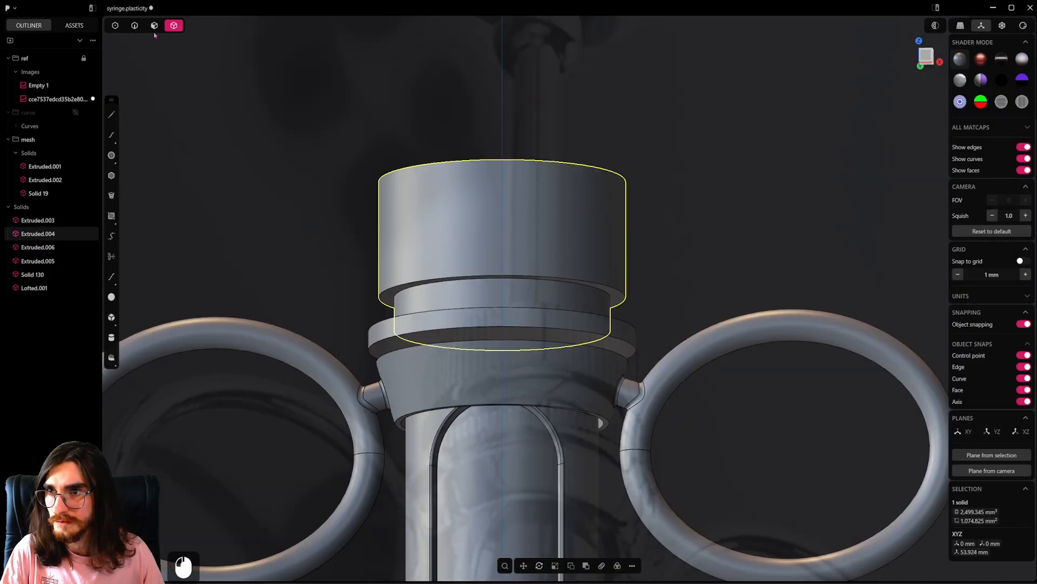
pyautogui.click(154, 30)
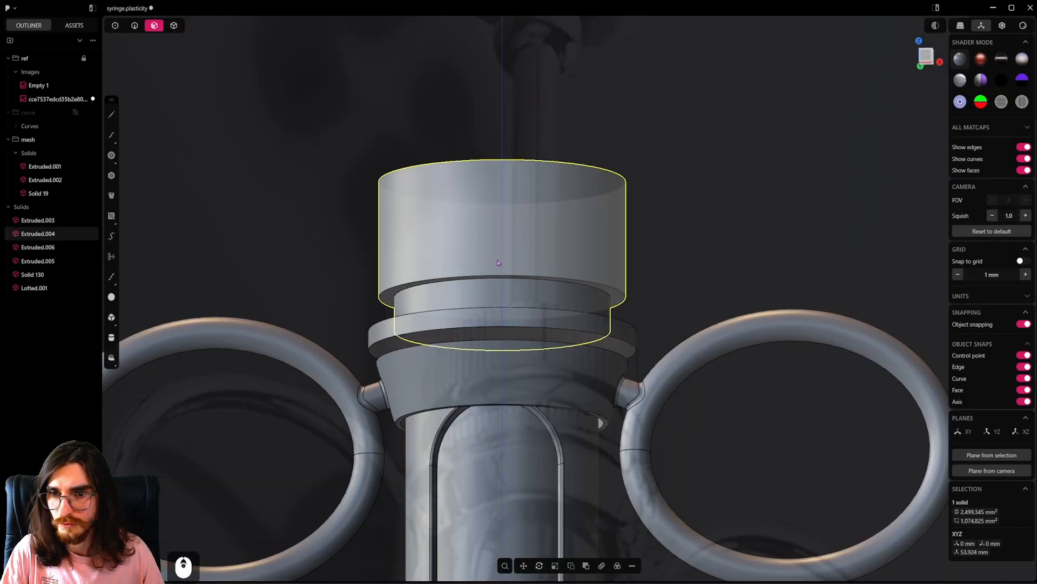
pyautogui.scroll(3, 497, 259)
pyautogui.moveTo(497, 260); pyautogui.dragTo(514, 351, button='middle')
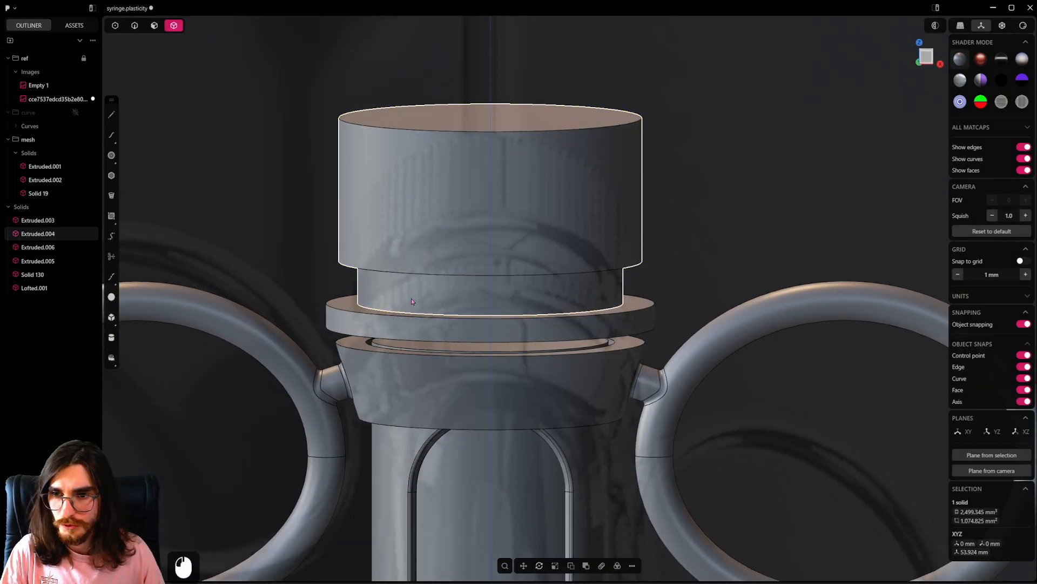
pyautogui.click(446, 330)
pyautogui.press('h')
pyautogui.moveTo(457, 327); pyautogui.dragTo(460, 301, button='middle')
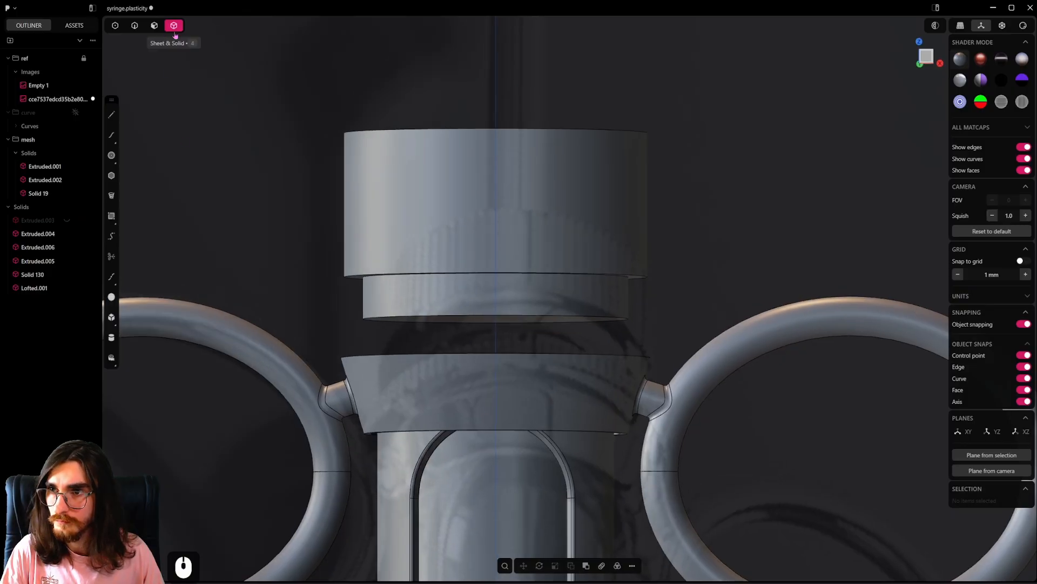
pyautogui.scroll(3, 457, 305)
pyautogui.click(521, 325)
pyautogui.moveTo(521, 326); pyautogui.dragTo(518, 373, button='middle')
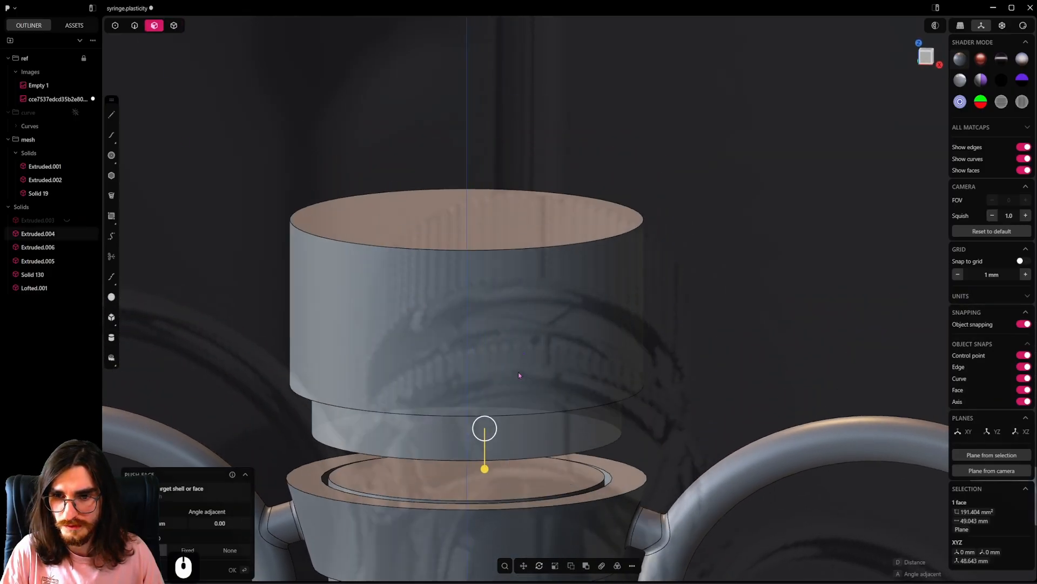
pyautogui.keyDown('shift'); pyautogui.moveTo(510, 462); pyautogui.dragTo(587, 331, button='middle'); pyautogui.keyUp('shift')
pyautogui.hotkey('alt', 'h')
pyautogui.press('4')
# Step: Hide the flange ring to expose the lower end of the cap's neck
pyautogui.scroll(-1, 588, 331)
pyautogui.moveTo(587, 330); pyautogui.dragTo(589, 282, button='middle')
pyautogui.click(589, 283)
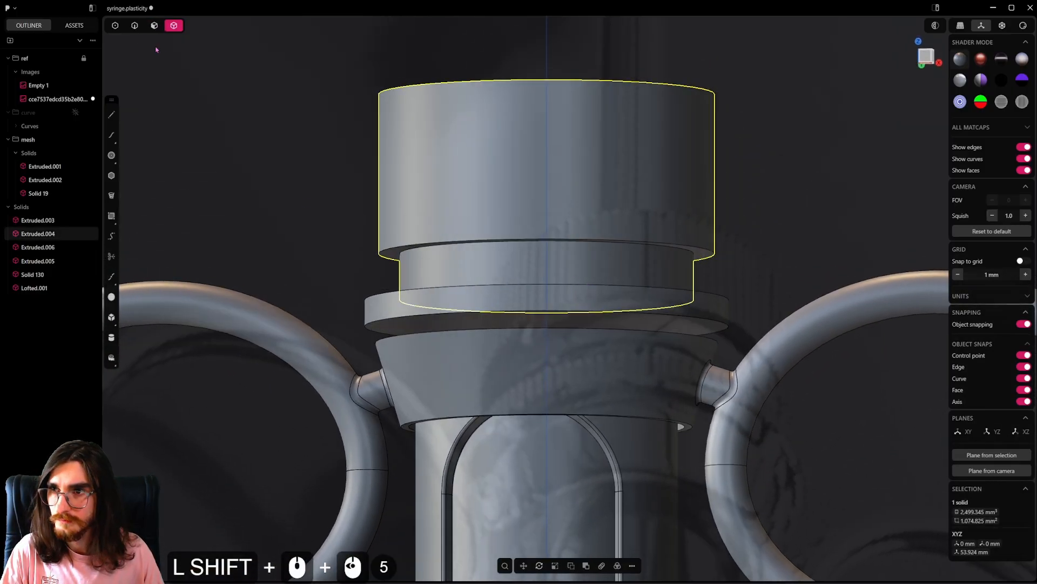
pyautogui.keyDown('shift'); pyautogui.click(155, 27); pyautogui.keyUp('shift')
pyautogui.keyDown('shift'); pyautogui.rightClick(535, 249); pyautogui.keyUp('shift')
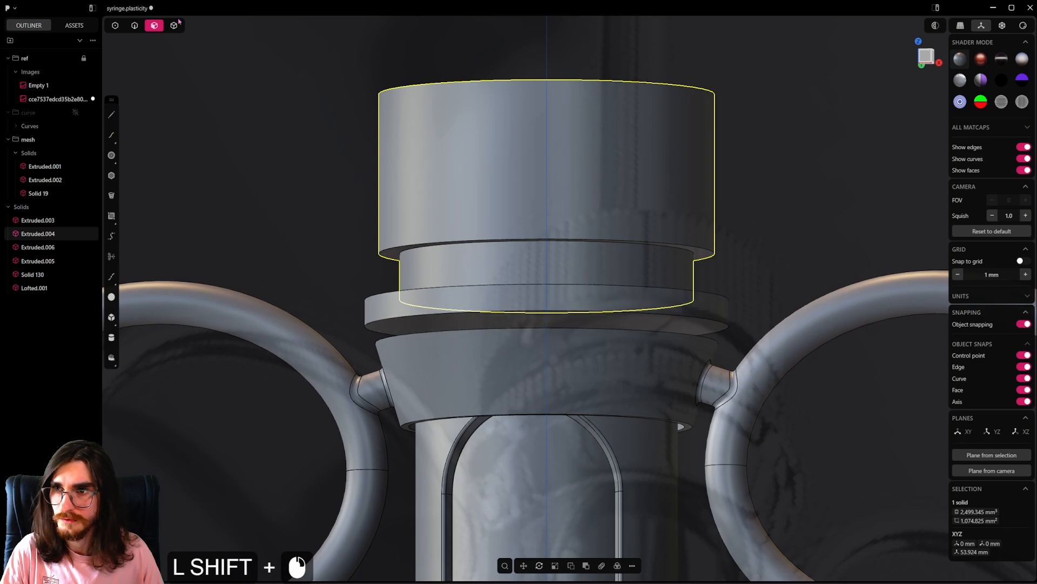
pyautogui.keyDown('shift'); pyautogui.click(155, 26); pyautogui.keyUp('shift')
pyautogui.keyDown('shift'); pyautogui.click(505, 295); pyautogui.keyUp('shift')
pyautogui.hotkey('shift', 'h')
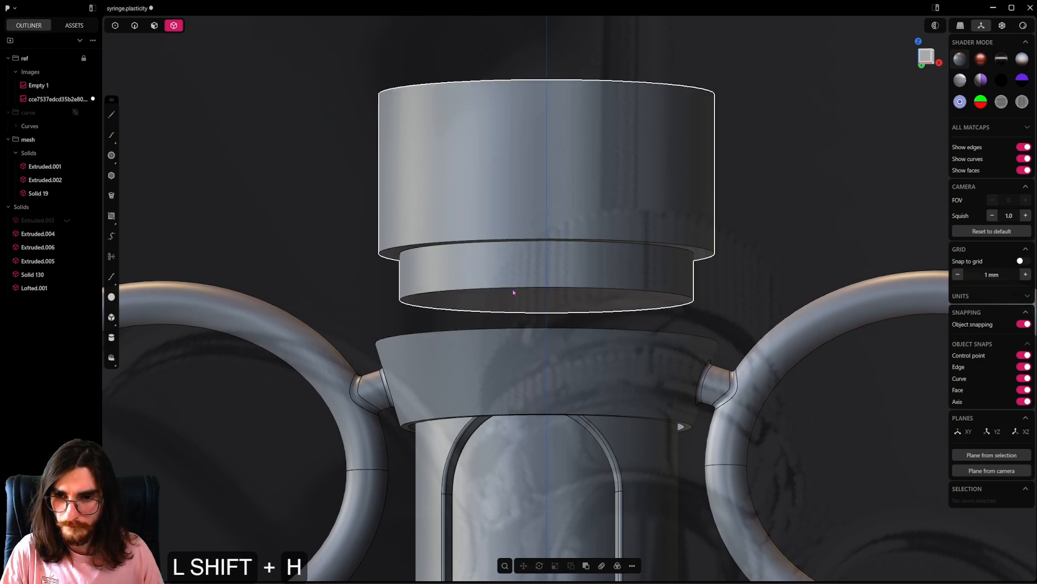
# Step: Push the bottom face of the cap's neck down about 2.2 mm and show the hidden flange again
pyautogui.keyDown('shift'); pyautogui.click(155, 25); pyautogui.keyUp('shift')
pyautogui.click(569, 291)
pyautogui.moveTo(570, 330); pyautogui.dragTo(570, 347)
pyautogui.moveTo(540, 318); pyautogui.dragTo(537, 346, button='middle')
pyautogui.keyDown('shift'); pyautogui.moveTo(536, 346); pyautogui.dragTo(544, 325, button='middle'); pyautogui.keyUp('shift')
pyautogui.moveTo(571, 400); pyautogui.dragTo(558, 387)
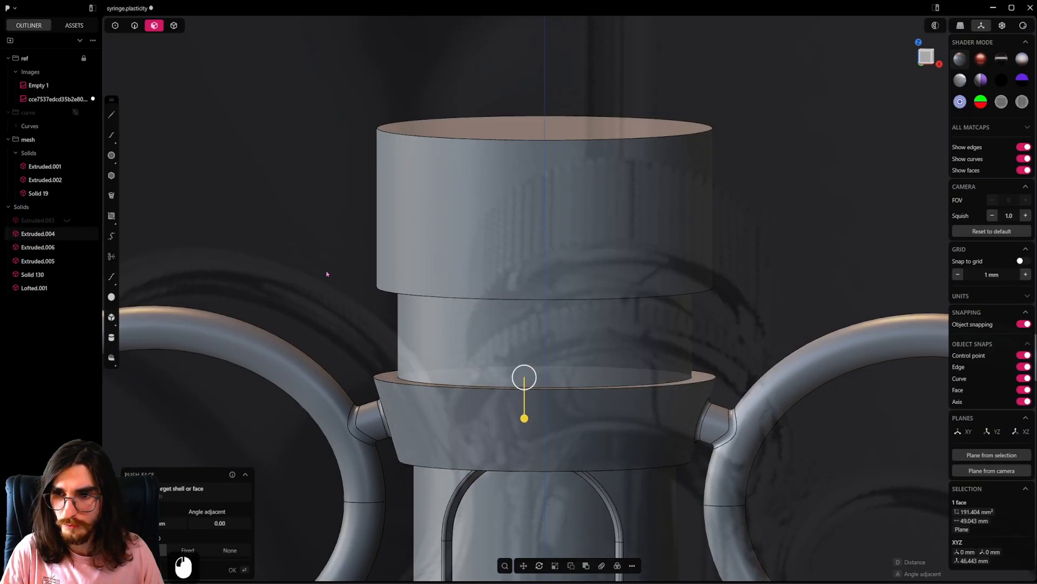
pyautogui.click(327, 273)
pyautogui.hotkey('alt', 'h')
# Step: Offset the flange's top face inward by about 2.2 mm, making a circle slightly smaller than the cap's neck
pyautogui.moveTo(479, 324); pyautogui.dragTo(537, 338, button='middle')
pyautogui.scroll(-9, 557, 328)
pyautogui.scroll(-3, 563, 329)
pyautogui.keyDown('shift'); pyautogui.moveTo(777, 310); pyautogui.dragTo(738, 299); pyautogui.keyUp('shift')
pyautogui.scroll(12, 569, 335)
pyautogui.doubleClick(570, 266)
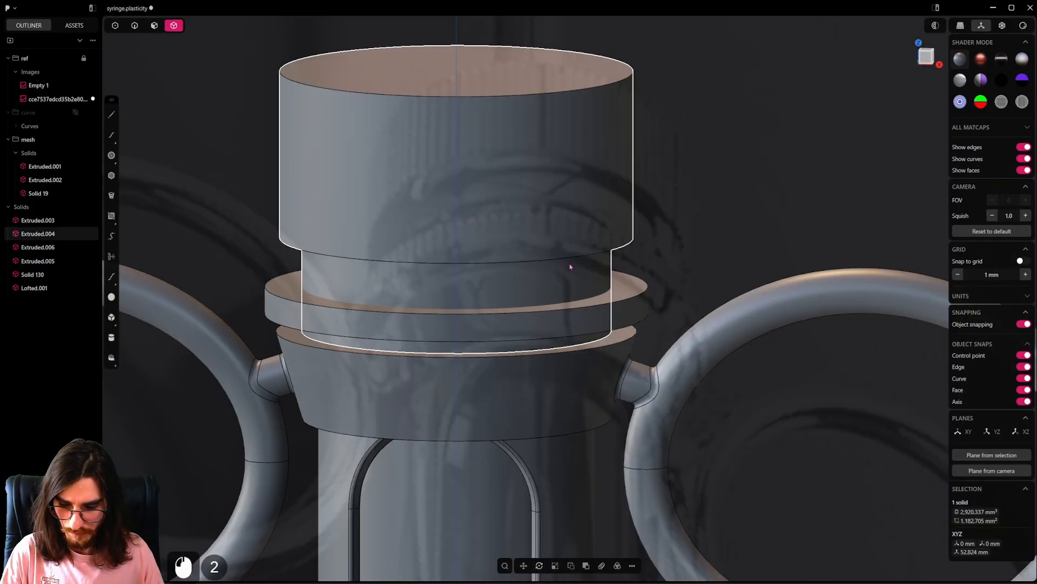
pyautogui.click(156, 24)
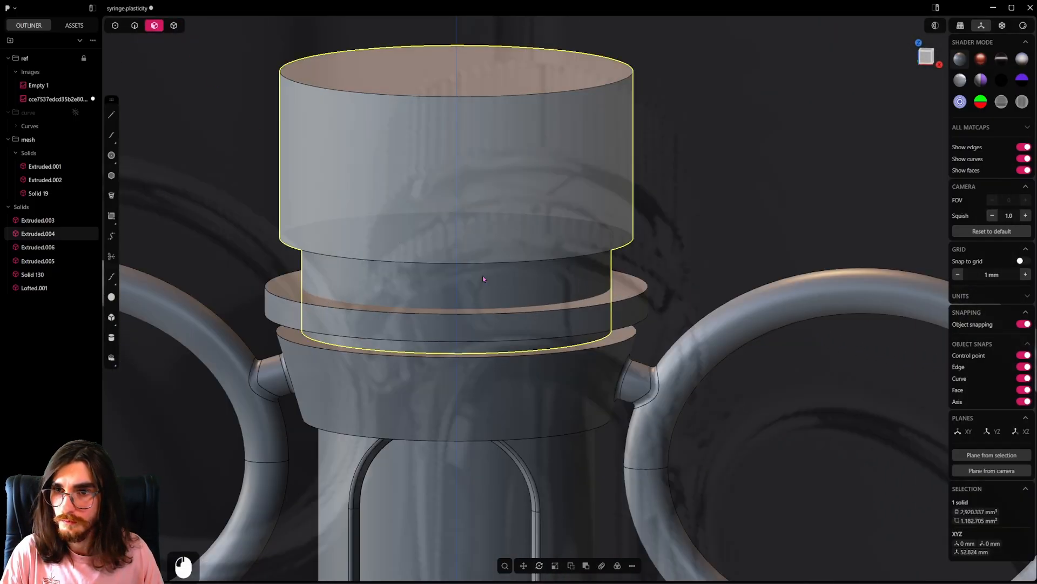
pyautogui.click(631, 286)
pyautogui.scroll(4, 632, 286)
pyautogui.moveTo(631, 288); pyautogui.dragTo(636, 308, button='middle')
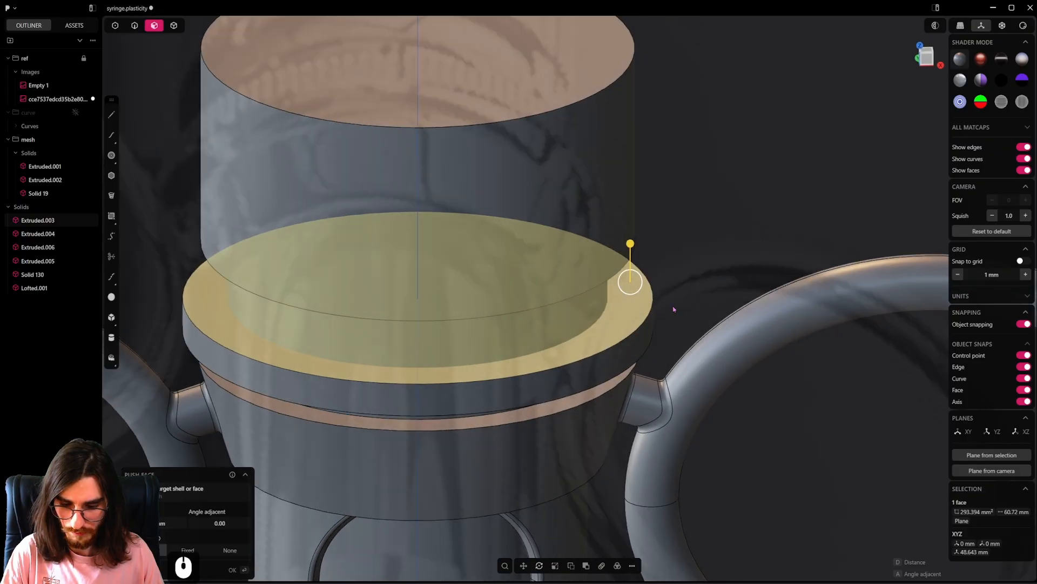
pyautogui.press('o')
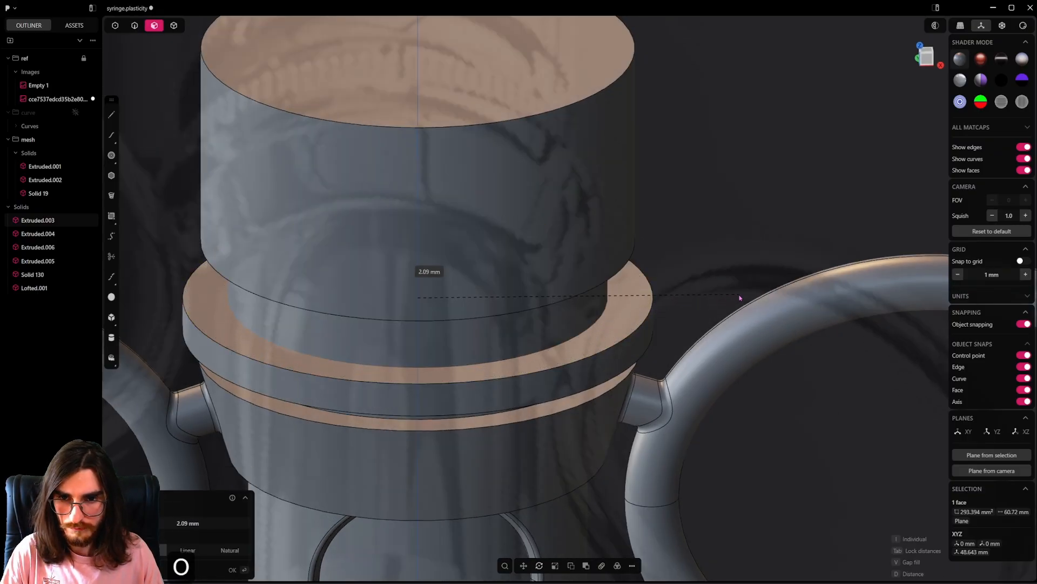
pyautogui.click(743, 296)
pyautogui.rightClick(739, 209)
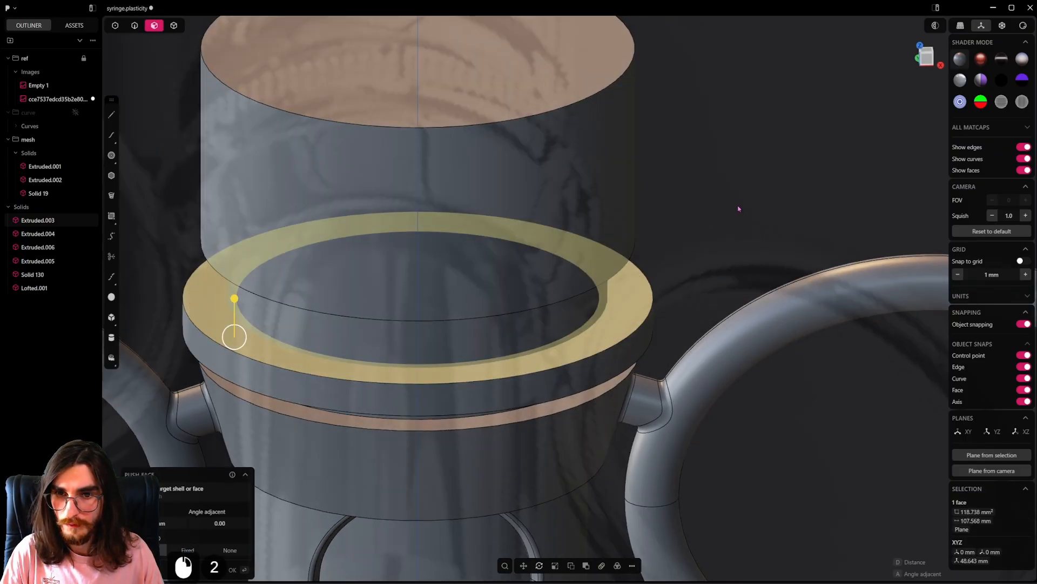
# Step: With the cap hidden, push the flange's inner circular face down through its thickness to open a hole, and show the cap again
pyautogui.click(175, 27)
pyautogui.click(377, 149)
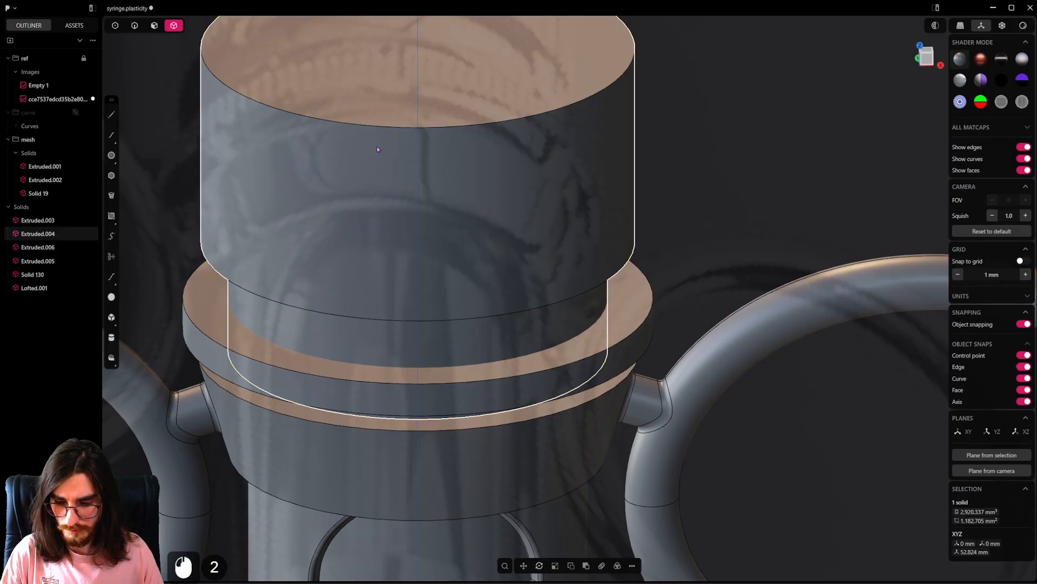
pyautogui.press('h')
pyautogui.press('3')
pyautogui.click(431, 279)
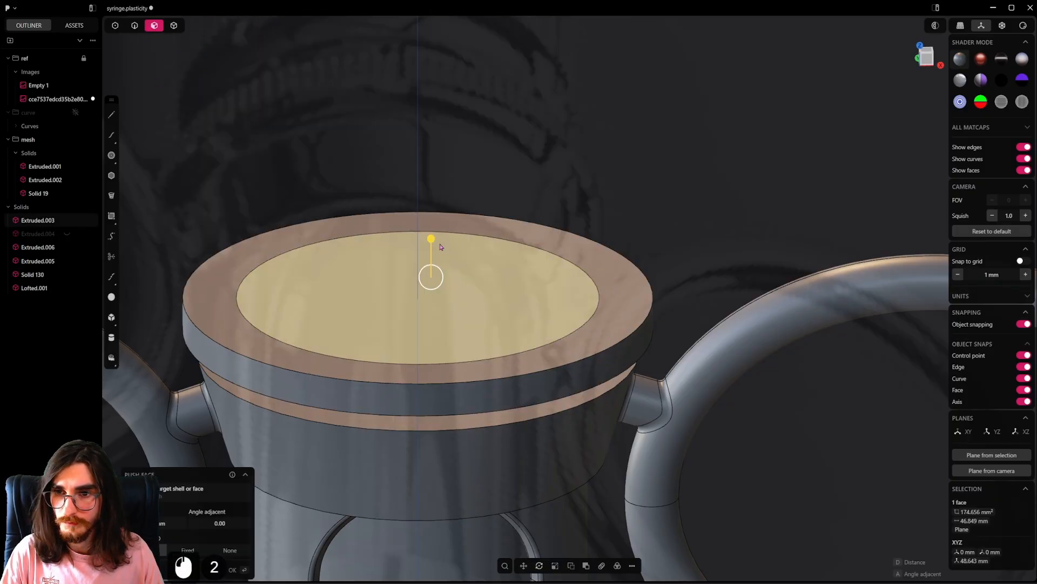
pyautogui.moveTo(432, 242); pyautogui.dragTo(438, 303)
pyautogui.hotkey('alt', 'h')
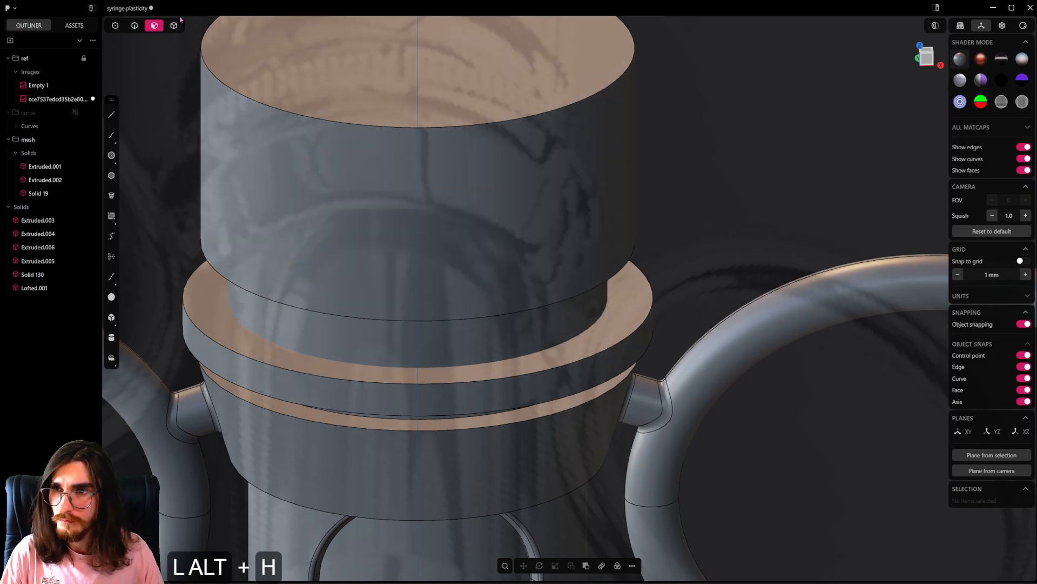
# Step: Subtract the flange from the cap with a Boolean Difference, keeping the flange as the tool body
pyautogui.click(631, 302)
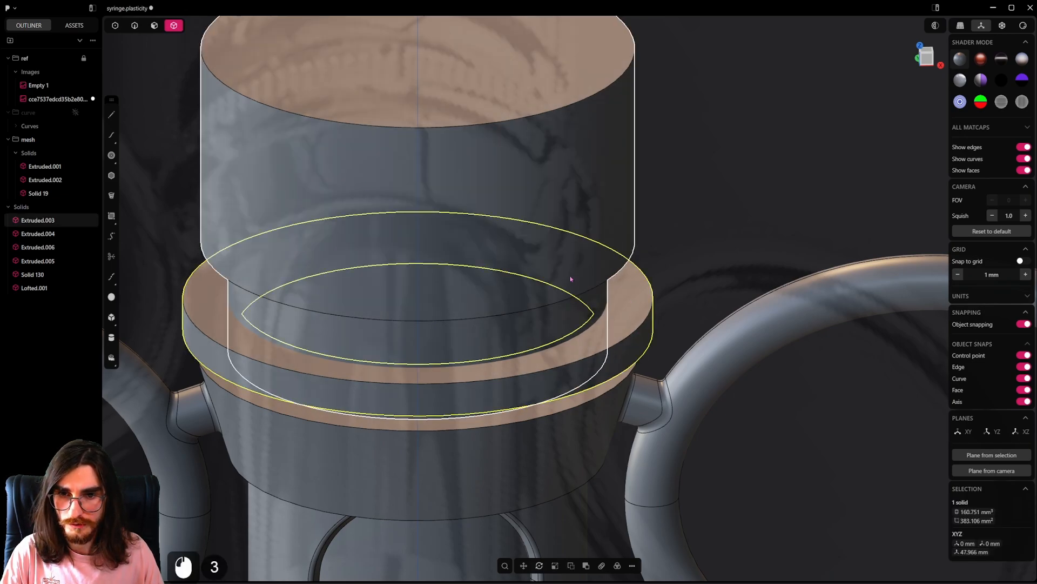
pyautogui.keyDown('shift'); pyautogui.click(627, 314); pyautogui.keyUp('shift')
pyautogui.press('q')
pyautogui.moveTo(626, 318); pyautogui.dragTo(551, 294, button='middle')
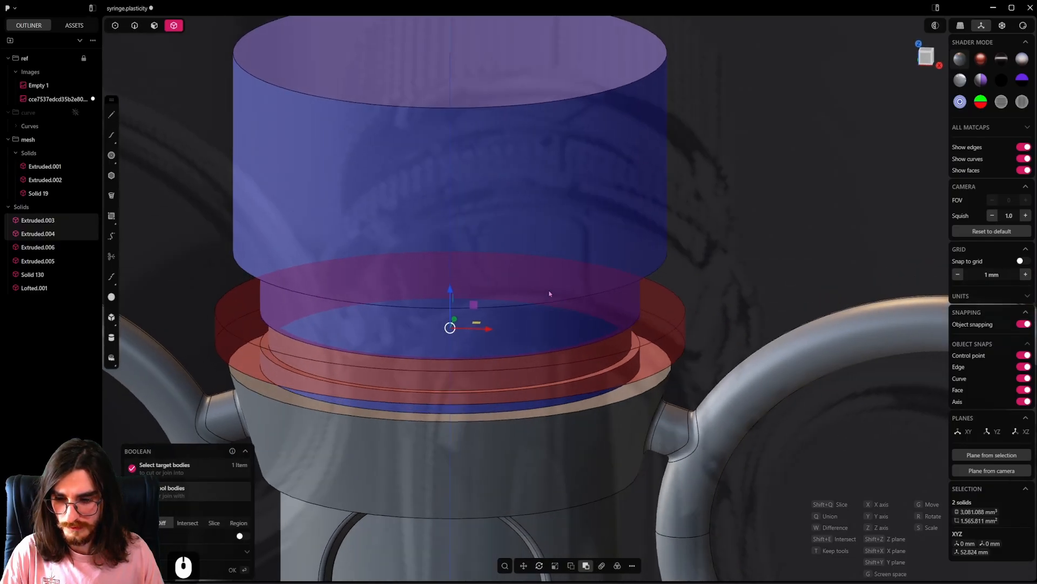
pyautogui.press('t')
pyautogui.rightClick(551, 294)
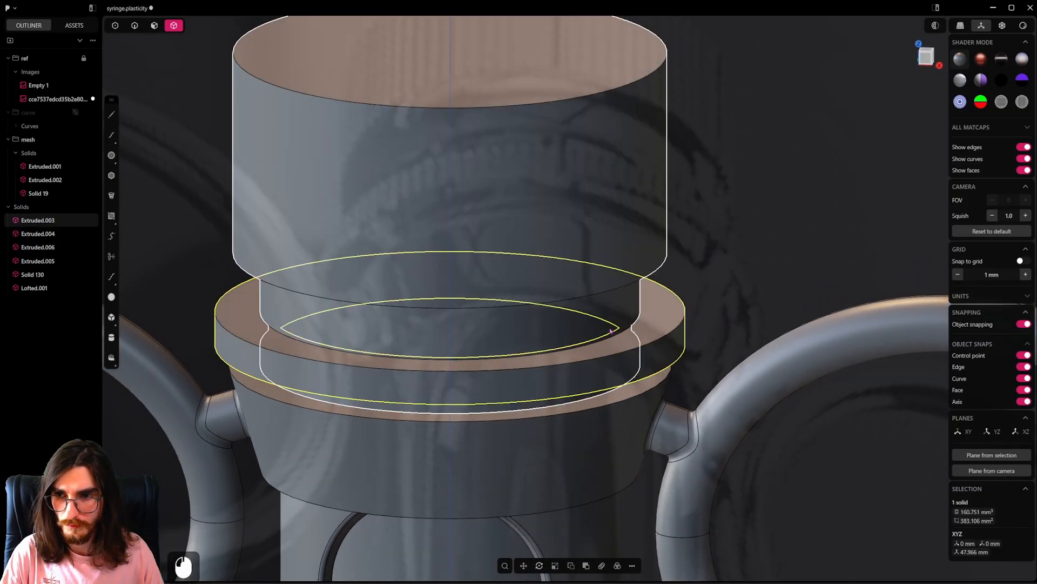
# Step: Hide the flange to expose the groove cut in the cap's neck, and switch to face selection
pyautogui.doubleClick(591, 276)
pyautogui.scroll(-5, 590, 294)
pyautogui.moveTo(591, 295); pyautogui.dragTo(534, 278, button='middle')
pyautogui.scroll(5, 535, 334)
pyautogui.click(562, 374)
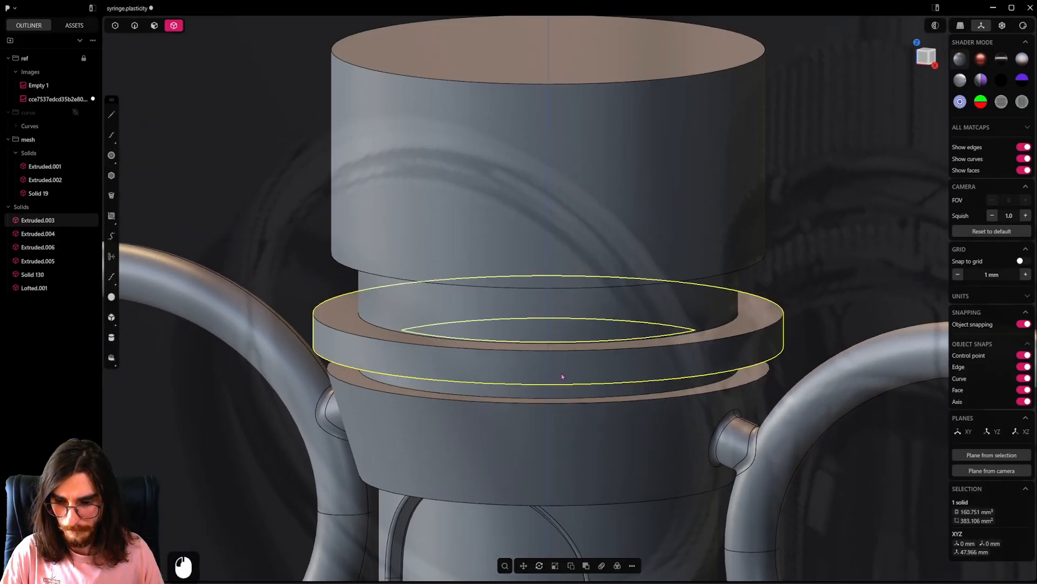
pyautogui.press('h')
pyautogui.moveTo(562, 373); pyautogui.dragTo(535, 321, button='middle')
pyautogui.scroll(2, 535, 321)
pyautogui.click(154, 25)
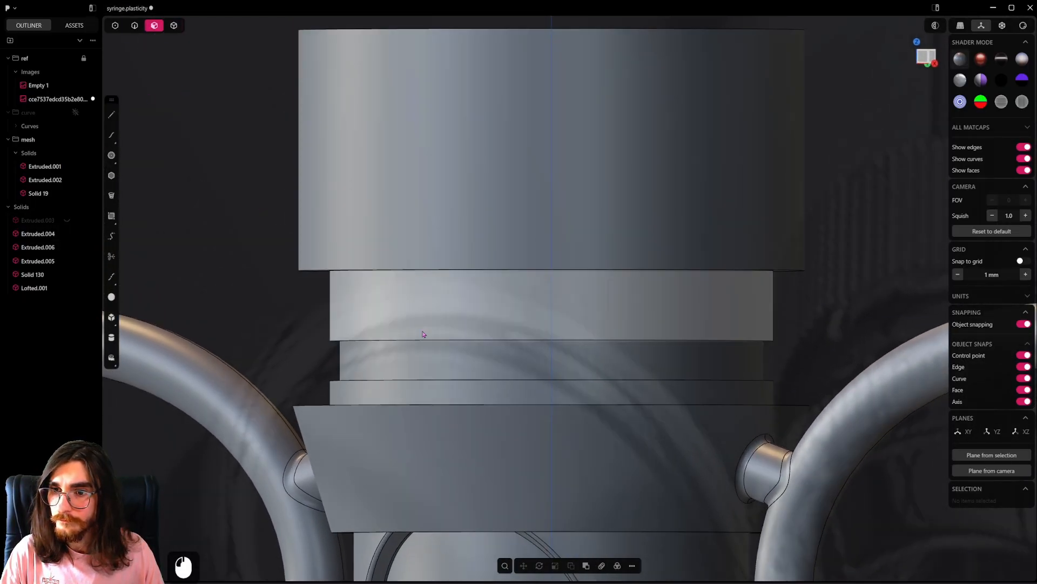
# Step: Push the groove's upper and lower faces slightly apart for clearance, show the hidden flange, and save the file
pyautogui.scroll(2, 410, 340)
pyautogui.moveTo(399, 347); pyautogui.dragTo(365, 444, button='middle')
pyautogui.click(332, 361)
pyautogui.keyDown('shift'); pyautogui.click(346, 394); pyautogui.keyUp('shift')
pyautogui.moveTo(346, 359); pyautogui.dragTo(346, 363)
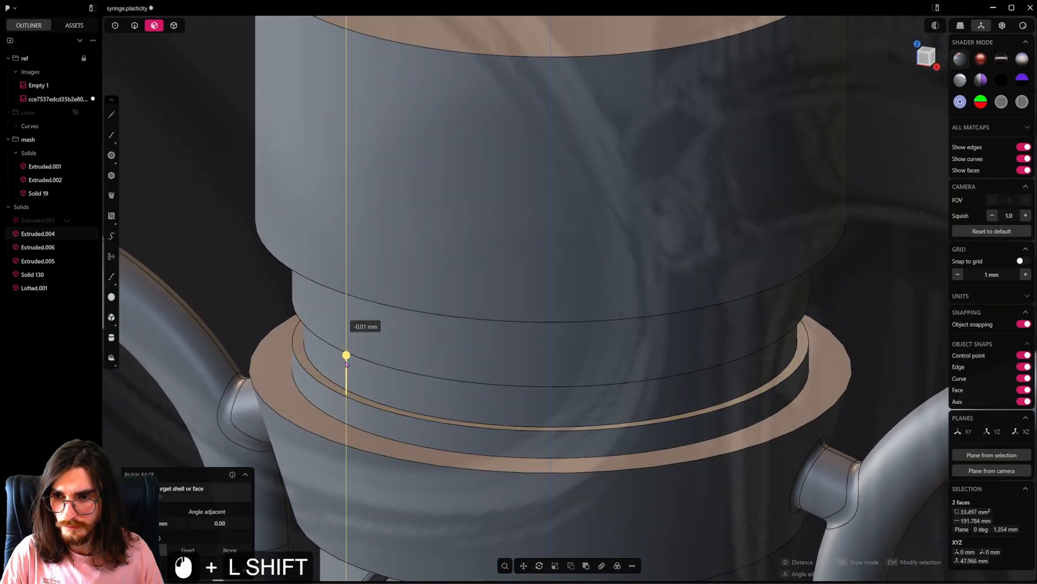
pyautogui.hotkey('alt', 'h')
pyautogui.scroll(-6, 502, 367)
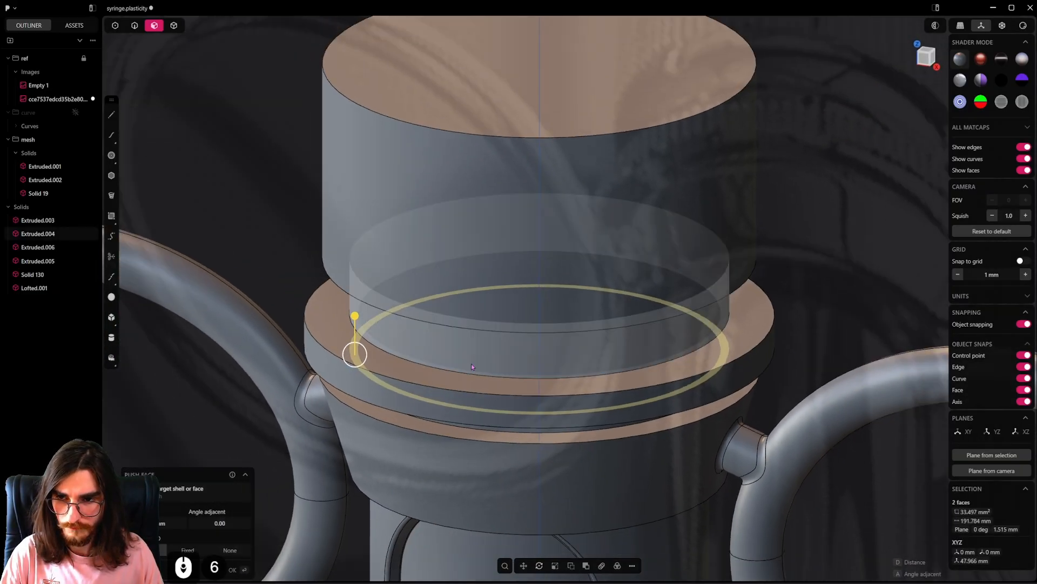
pyautogui.click(204, 233)
pyautogui.moveTo(434, 341); pyautogui.dragTo(473, 339, button='middle')
pyautogui.hotkey('ctrl', 's')
# Step: Hide the collar with its finger rings and the outer barrel to expose the inner cylinder
pyautogui.press('4')
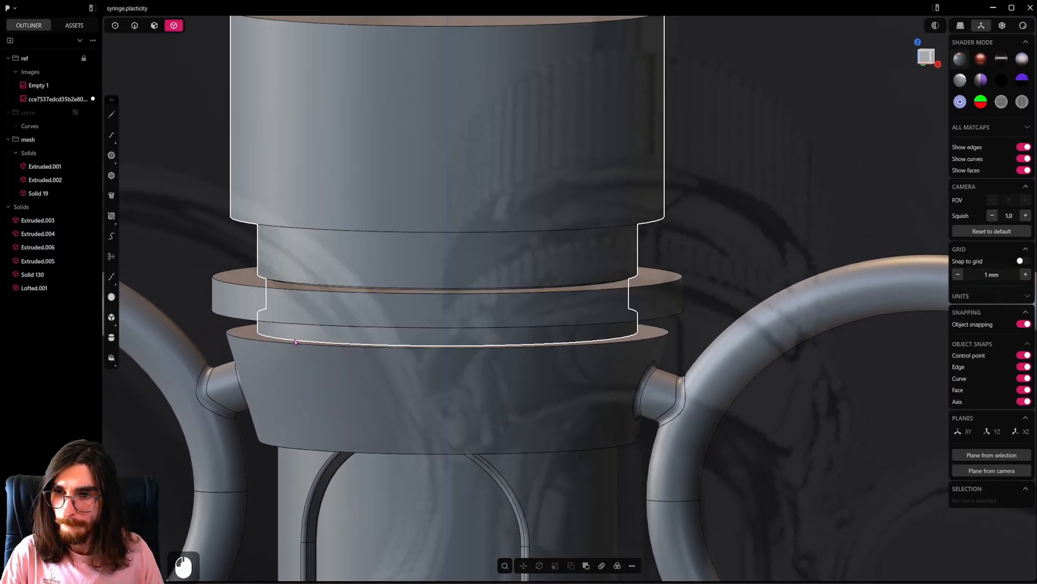
pyautogui.click(317, 367)
pyautogui.press('h')
pyautogui.moveTo(380, 365); pyautogui.dragTo(509, 361, button='middle')
pyautogui.click(396, 383)
pyautogui.press('h')
# Step: Push the inner cylinder's top face up about 1.69 mm so it reaches into the cap's neck
pyautogui.scroll(-5, 508, 363)
pyautogui.keyDown('shift'); pyautogui.moveTo(493, 397); pyautogui.dragTo(503, 2, button='middle'); pyautogui.keyUp('shift')
pyautogui.scroll(7, 483, 424)
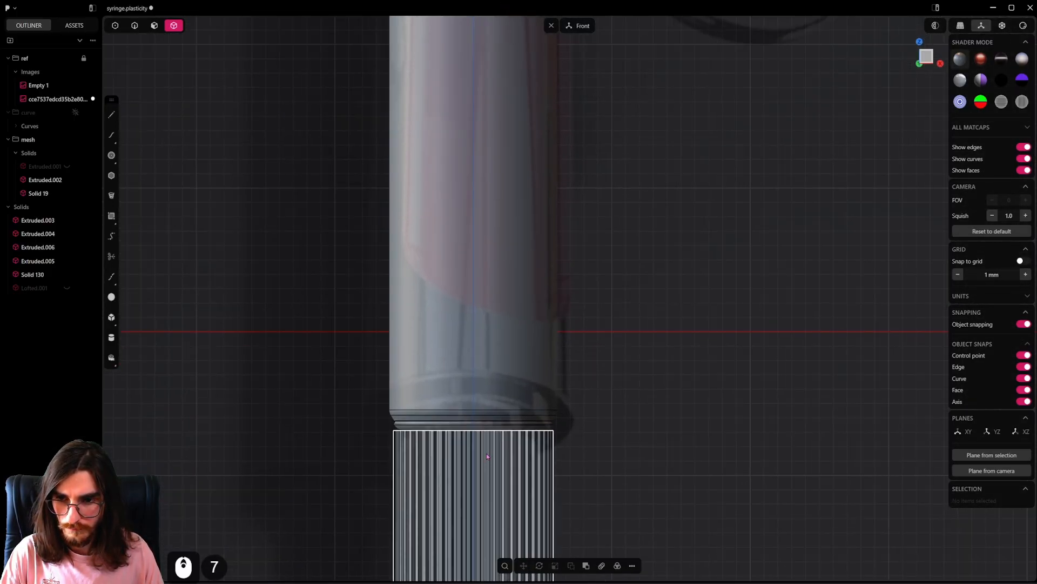
pyautogui.keyDown('shift'); pyautogui.moveTo(491, 313); pyautogui.dragTo(477, 372, button='middle'); pyautogui.keyUp('shift')
pyautogui.scroll(3, 462, 389)
pyautogui.scroll(2, 469, 324)
pyautogui.click(479, 354)
pyautogui.scroll(1, 469, 388)
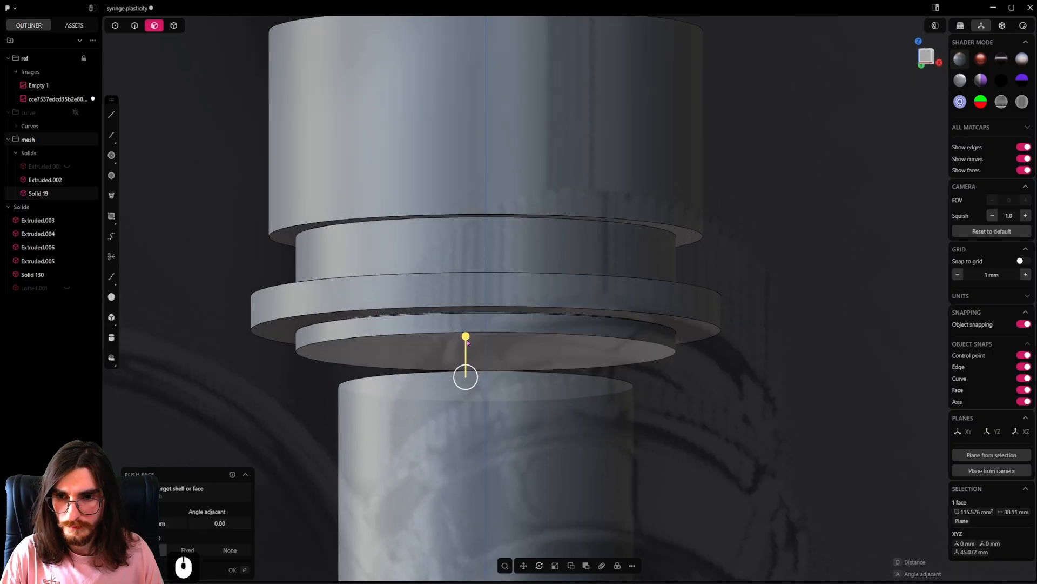
pyautogui.moveTo(468, 338); pyautogui.dragTo(466, 330)
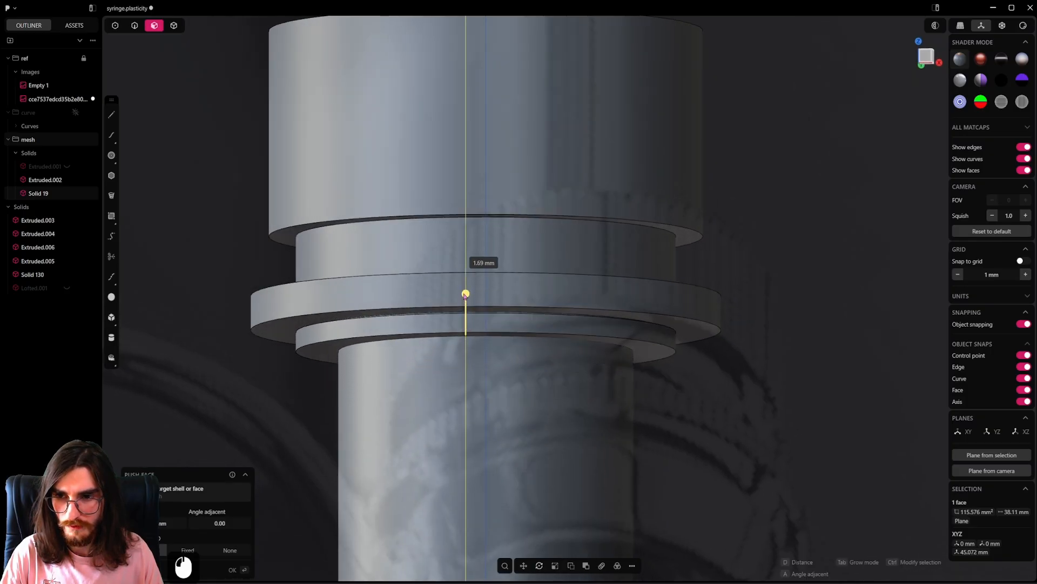
pyautogui.moveTo(464, 294); pyautogui.dragTo(463, 294)
# Step: Subtract the inner cylinder from the cap with a Boolean Difference, keeping the cylinder as the tool body
pyautogui.moveTo(525, 335); pyautogui.dragTo(579, 355, button='middle')
pyautogui.click(178, 28)
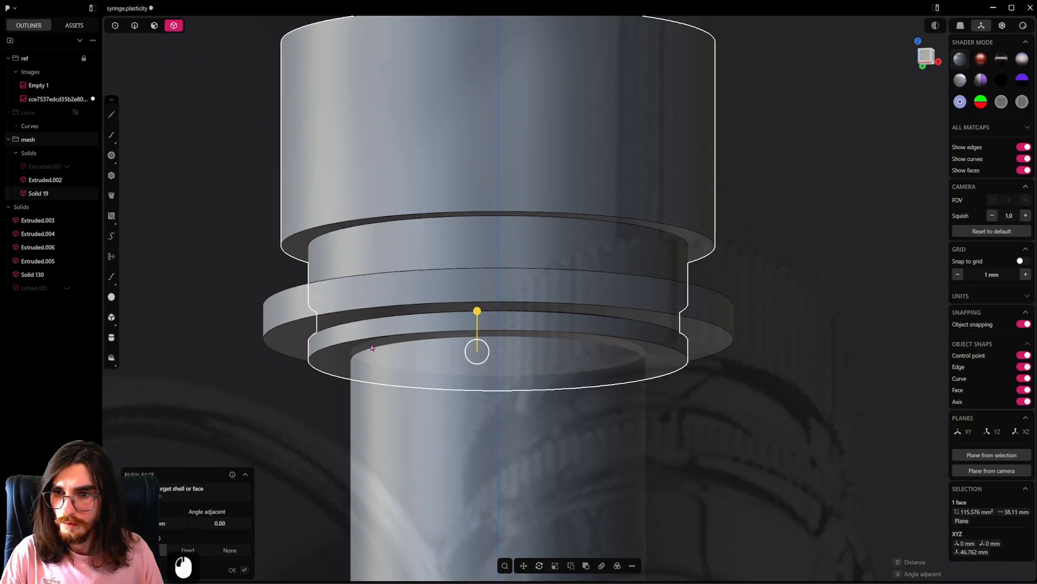
pyautogui.click(485, 413)
pyautogui.keyDown('shift'); pyautogui.click(660, 308); pyautogui.keyUp('shift')
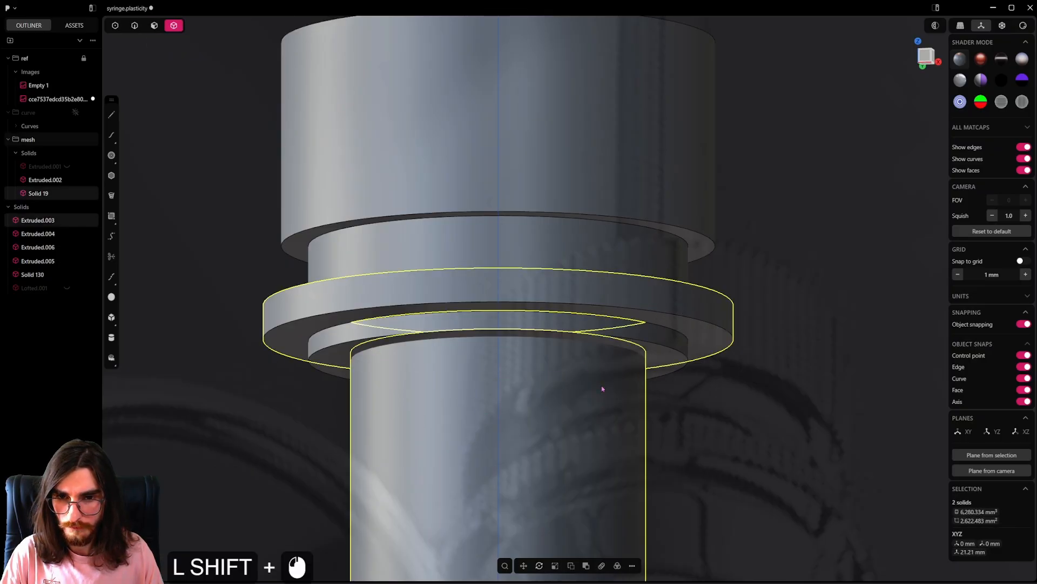
pyautogui.scroll(-6, 598, 388)
pyautogui.click(581, 206)
pyautogui.keyDown('shift'); pyautogui.click(610, 427); pyautogui.keyUp('shift')
pyautogui.keyDown('shift'); pyautogui.moveTo(609, 426); pyautogui.dragTo(573, 325, button='middle'); pyautogui.keyUp('shift')
pyautogui.press('q')
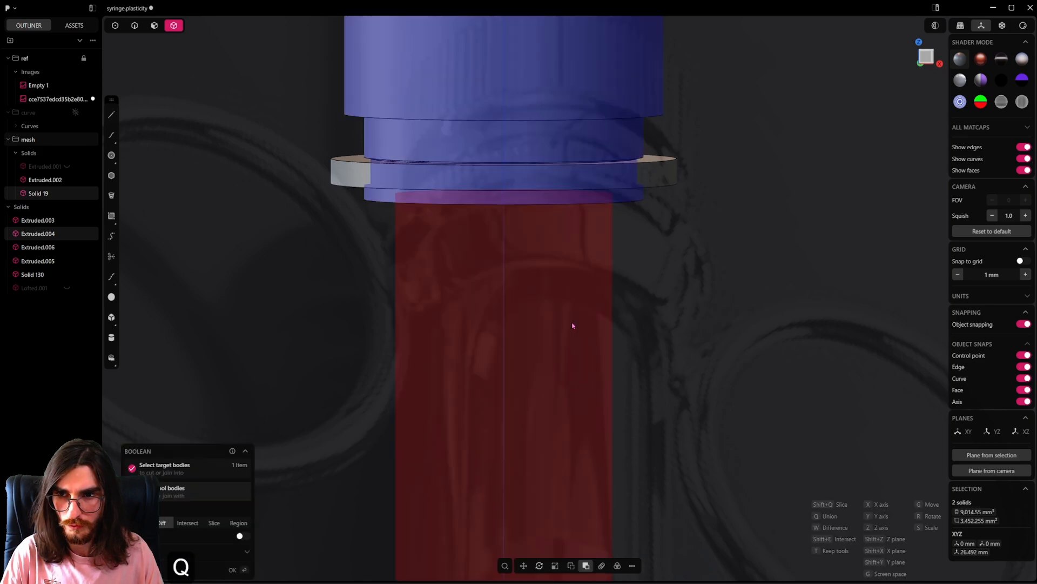
pyautogui.press('t')
pyautogui.rightClick(574, 325)
# Step: With the inner cylinder hidden, widen the recess under the cap to about 6.25 mm radius and deepen it
pyautogui.scroll(5, 588, 296)
pyautogui.moveTo(580, 233)
pyautogui.keyDown('shift'); pyautogui.mouseDown(button='middle')
pyautogui.moveTo(589, 297)
pyautogui.moveTo(574, 244)
pyautogui.mouseUp(button='middle'); pyautogui.keyUp('shift')
pyautogui.press('7')
pyautogui.scroll(3, 556, 279)
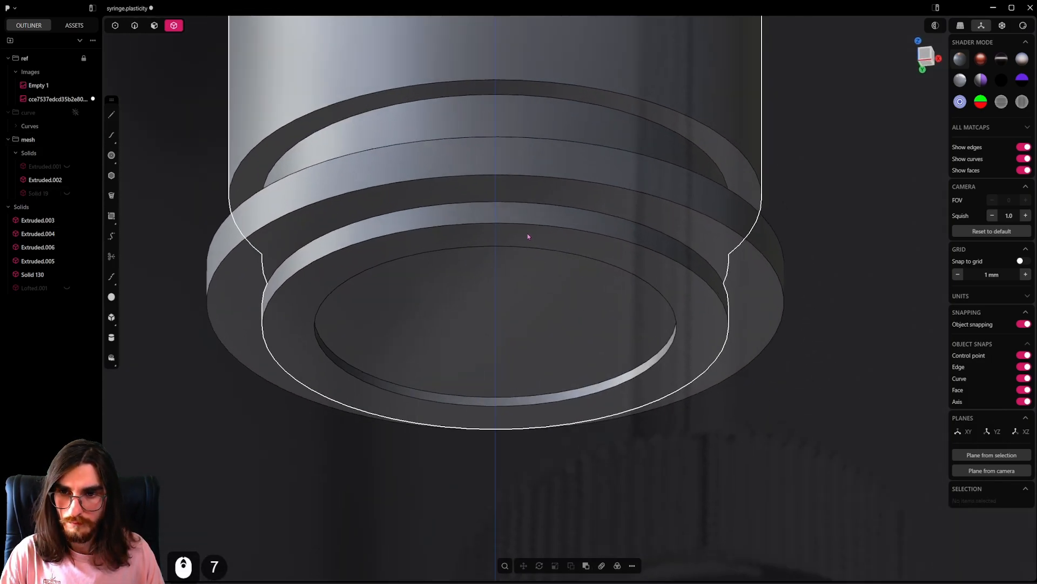
pyautogui.click(153, 26)
pyautogui.click(374, 379)
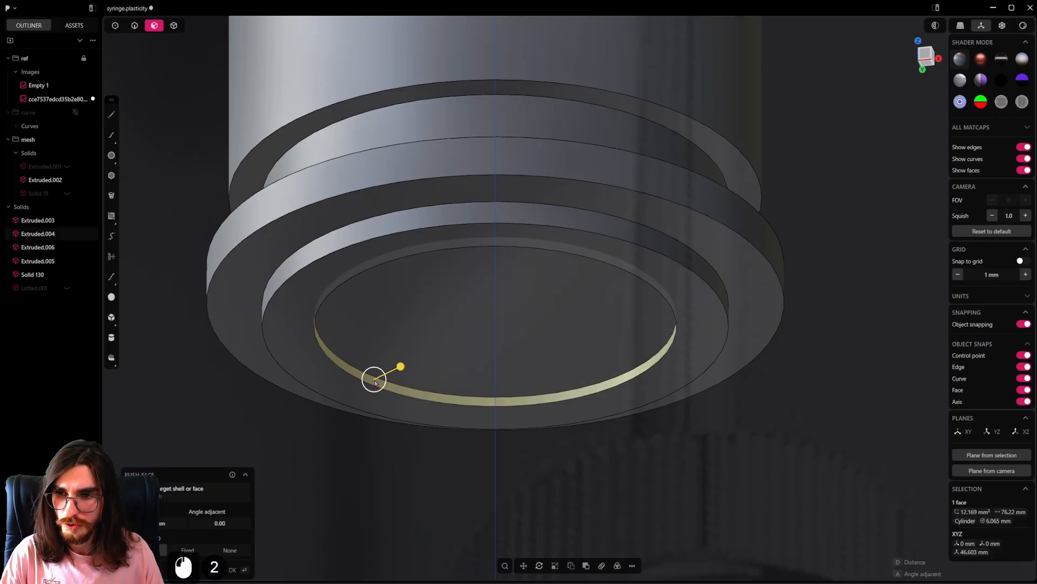
pyautogui.keyDown('shift'); pyautogui.moveTo(399, 367); pyautogui.dragTo(490, 390); pyautogui.keyUp('shift')
pyautogui.click(492, 365)
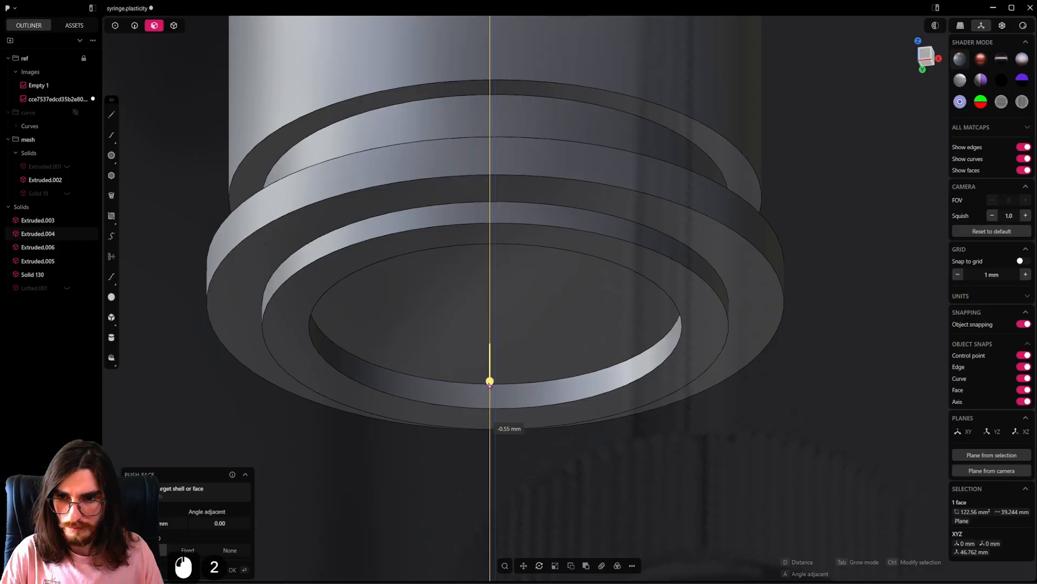
# Step: Show all hidden parts, and hide only the ringed collar and the outer barrel again
pyautogui.moveTo(559, 324); pyautogui.dragTo(307, 213, button='middle')
pyautogui.hotkey('alt', 'h')
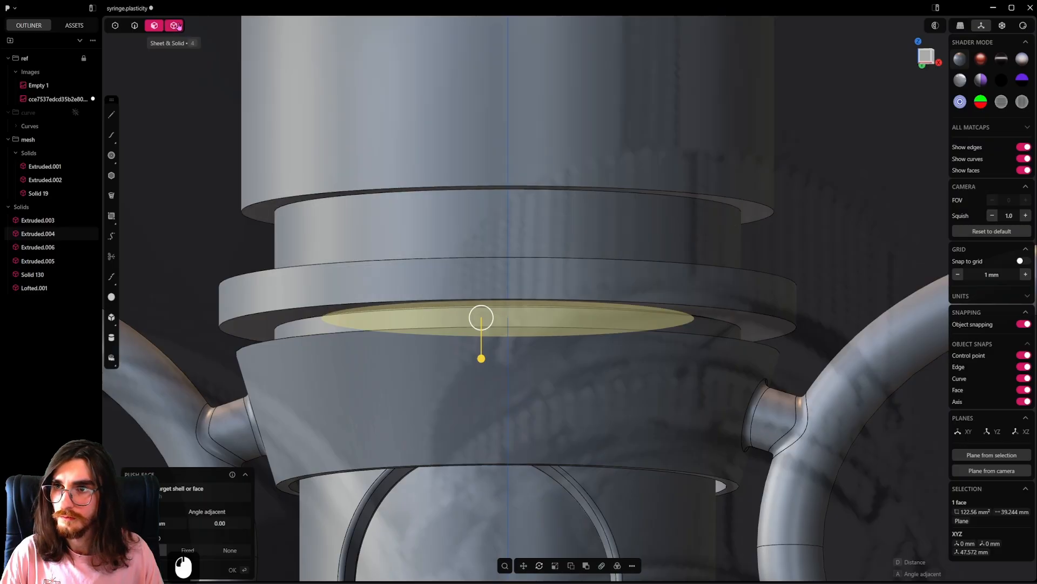
pyautogui.doubleClick(423, 411)
pyautogui.press('h')
pyautogui.click(517, 425)
pyautogui.press('h')
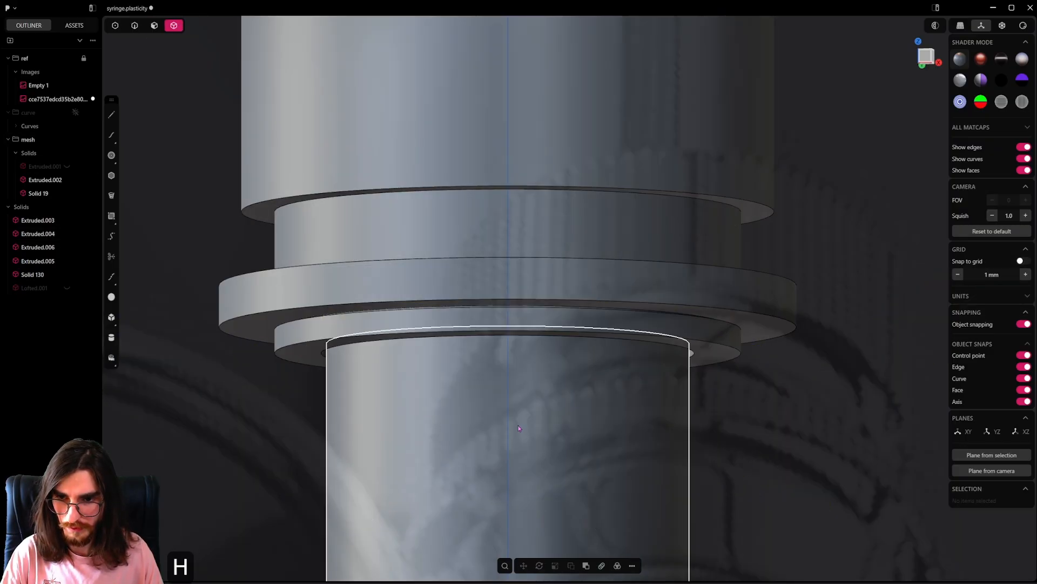
# Step: Chamfer the lower rim of the cap's recess by about 0.26 mm
pyautogui.moveTo(498, 344); pyautogui.dragTo(464, 328, button='middle')
pyautogui.click(398, 369)
pyautogui.moveTo(400, 369); pyautogui.dragTo(261, 337)
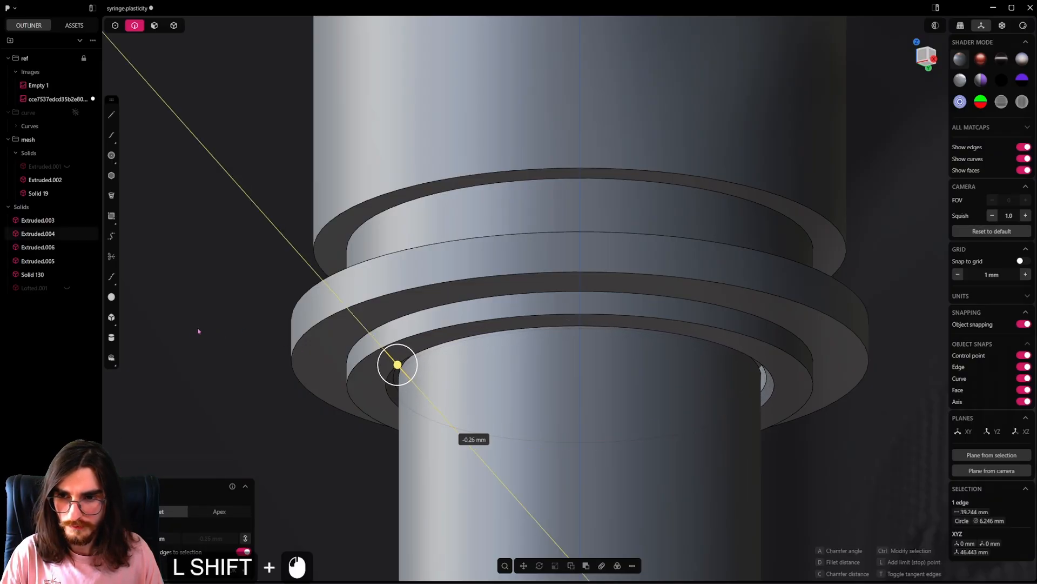
pyautogui.keyDown('shift'); pyautogui.moveTo(198, 331); pyautogui.dragTo(497, 374); pyautogui.keyUp('shift')
pyautogui.click(473, 339)
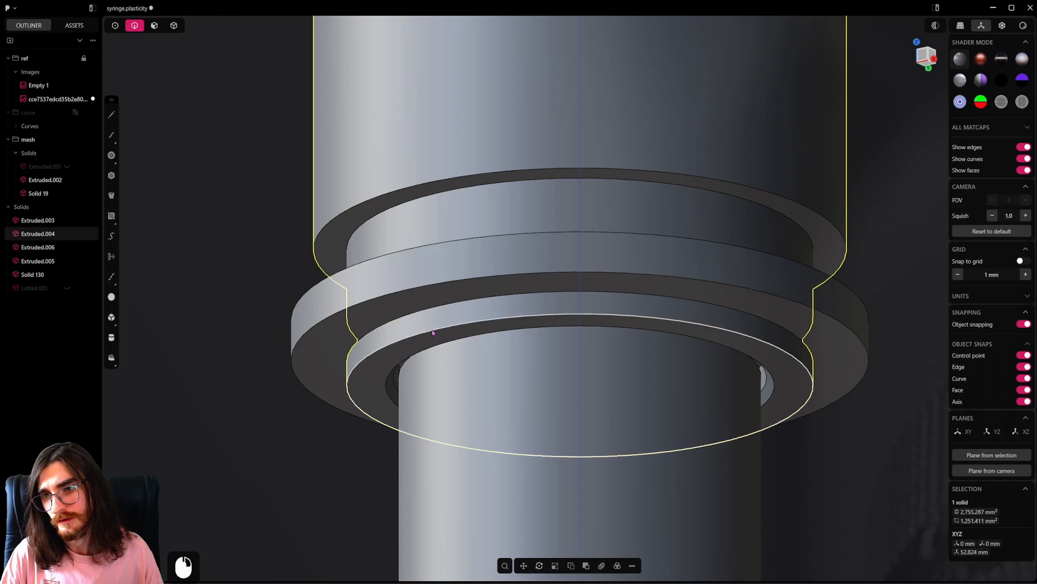
# Step: Push the recess's cylindrical wall inward to about 6.12 mm radius for a closer fit around the inner cylinder
pyautogui.moveTo(432, 332); pyautogui.dragTo(538, 312, button='middle')
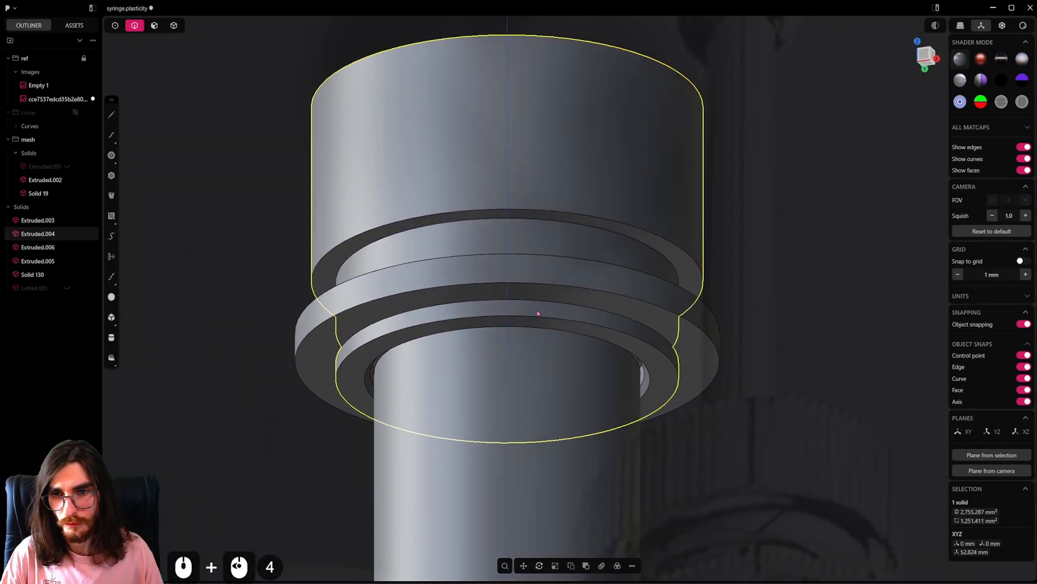
pyautogui.scroll(12, 521, 312)
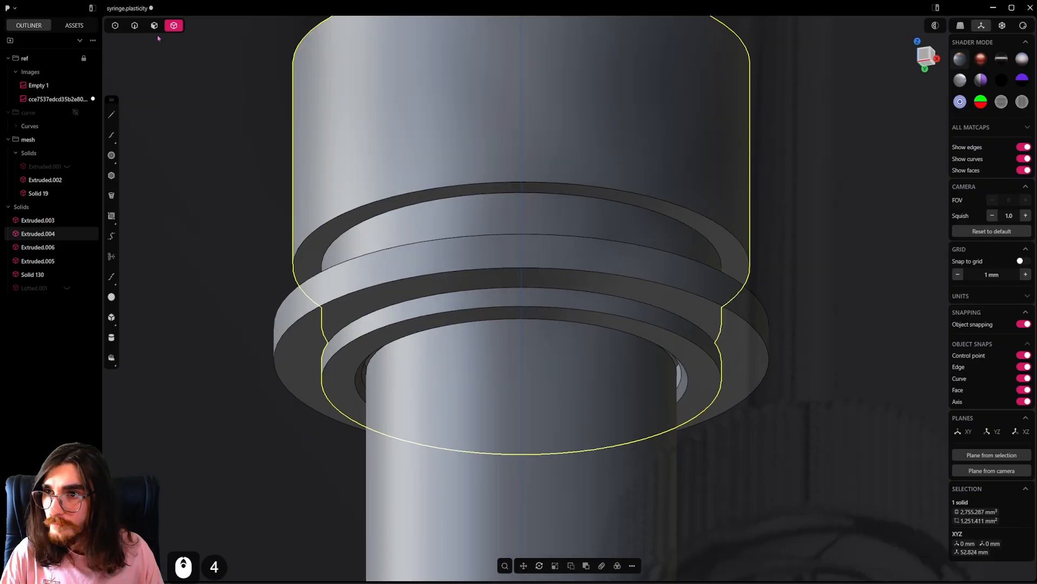
pyautogui.press('3')
pyautogui.click(381, 352)
pyautogui.press('p')
pyautogui.keyDown('shift'); pyautogui.moveTo(402, 337); pyautogui.dragTo(418, 341); pyautogui.keyUp('shift')
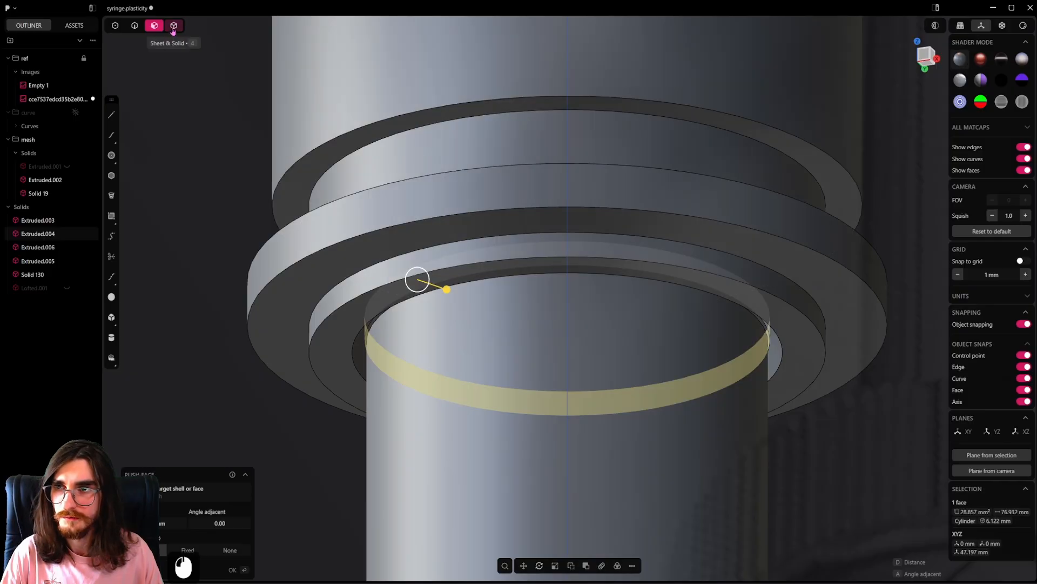
# Step: Hide the cap and push the inner cylinder's top face further up inside the flange's opening
pyautogui.click(173, 25)
pyautogui.press('h')
pyautogui.moveTo(549, 317); pyautogui.dragTo(559, 383, button='middle')
pyautogui.keyDown('shift'); pyautogui.moveTo(422, 208); pyautogui.dragTo(399, 237, button='middle'); pyautogui.keyUp('shift')
pyautogui.click(154, 26)
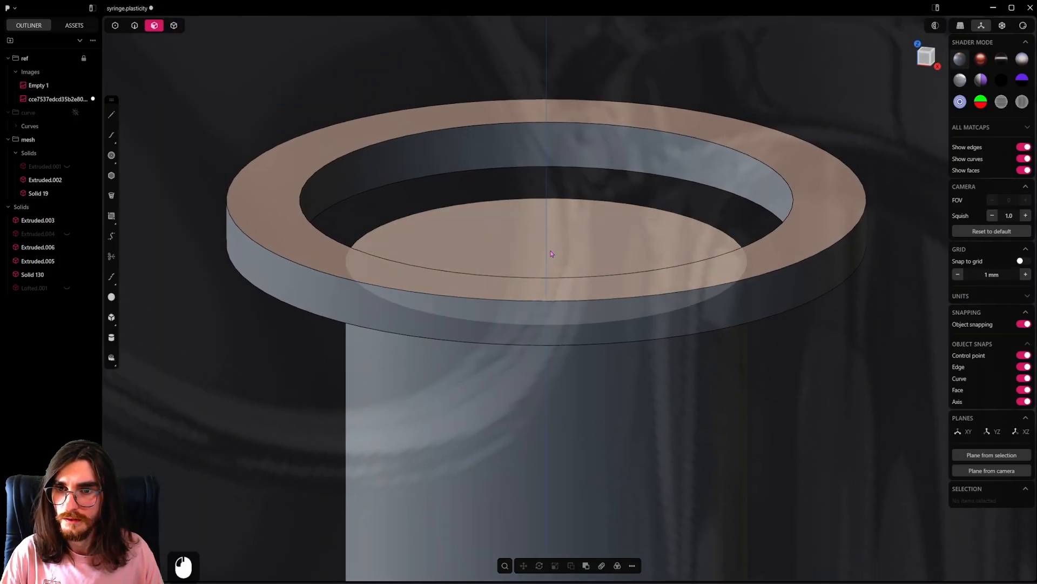
pyautogui.click(551, 250)
pyautogui.moveTo(552, 217); pyautogui.dragTo(549, 181)
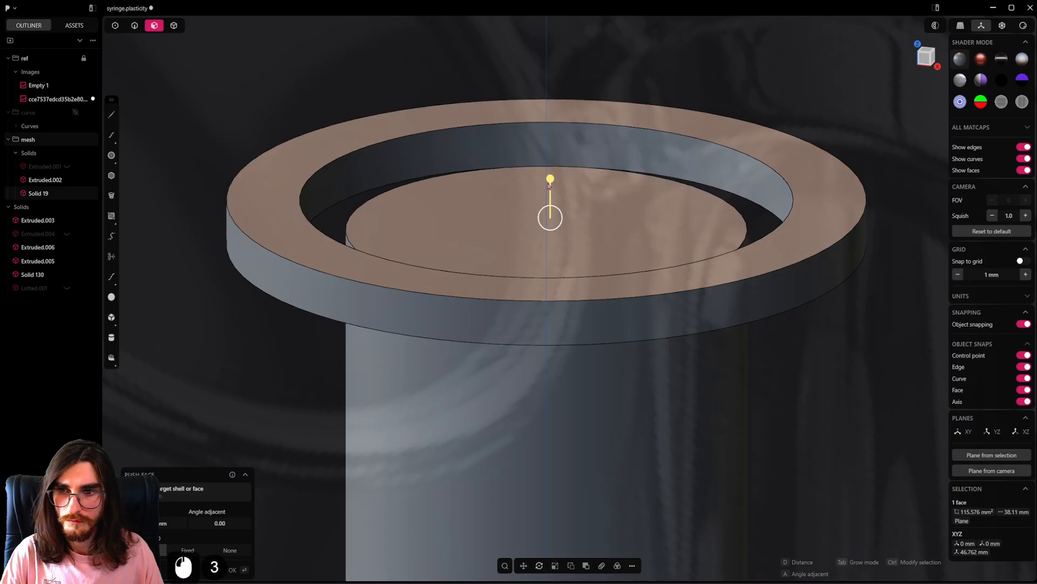
# Step: Fillet the inner cylinder's top edge with a radius of about 0.42 mm
pyautogui.press('2')
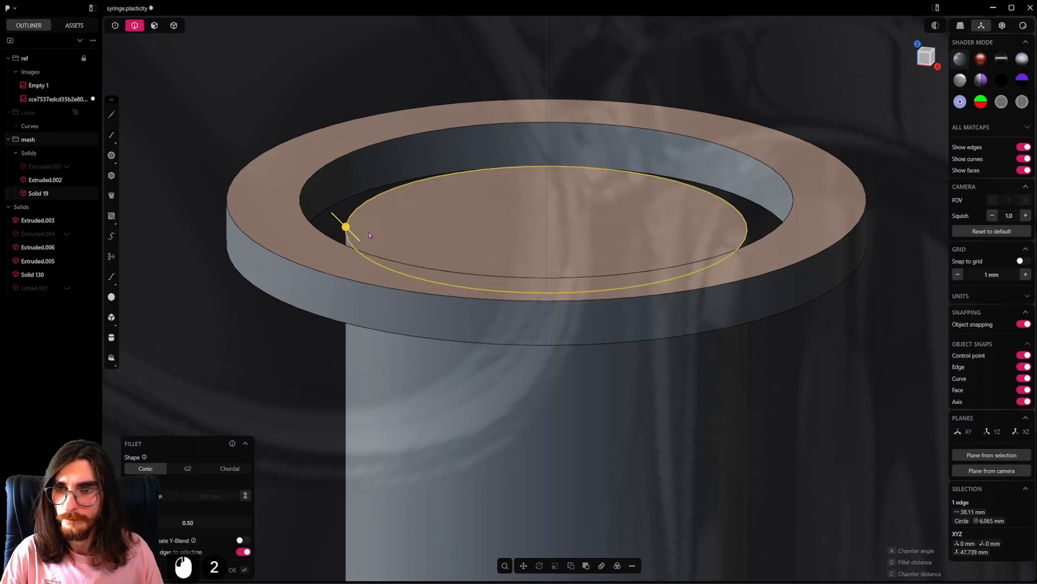
pyautogui.keyDown('shift'); pyautogui.moveTo(346, 226); pyautogui.dragTo(334, 225); pyautogui.keyUp('shift')
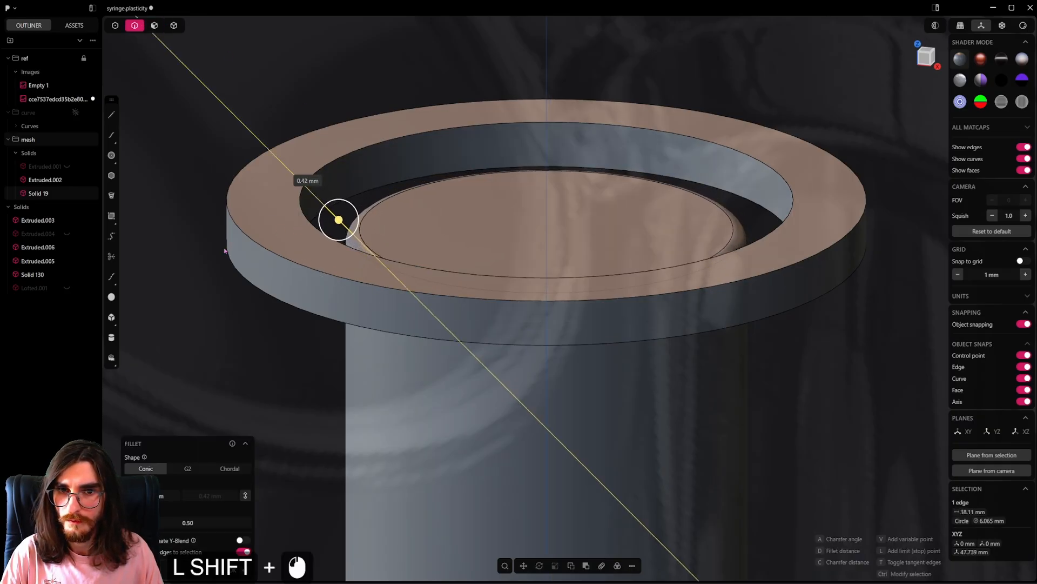
pyautogui.keyDown('shift'); pyautogui.moveTo(225, 251); pyautogui.dragTo(218, 249); pyautogui.keyUp('shift')
pyautogui.rightClick(526, 266)
# Step: Examine the inner cylinder along its length, down to where it meets the knurled lower part
pyautogui.scroll(-14, 526, 266)
pyautogui.moveTo(536, 322)
pyautogui.mouseDown(button='middle')
pyautogui.moveTo(522, 281)
pyautogui.moveTo(561, 274)
pyautogui.moveTo(517, 322)
pyautogui.mouseUp(button='middle')
pyautogui.scroll(-11, 518, 322)
pyautogui.keyDown('shift'); pyautogui.moveTo(553, 443); pyautogui.dragTo(570, 384, button='middle'); pyautogui.keyUp('shift')
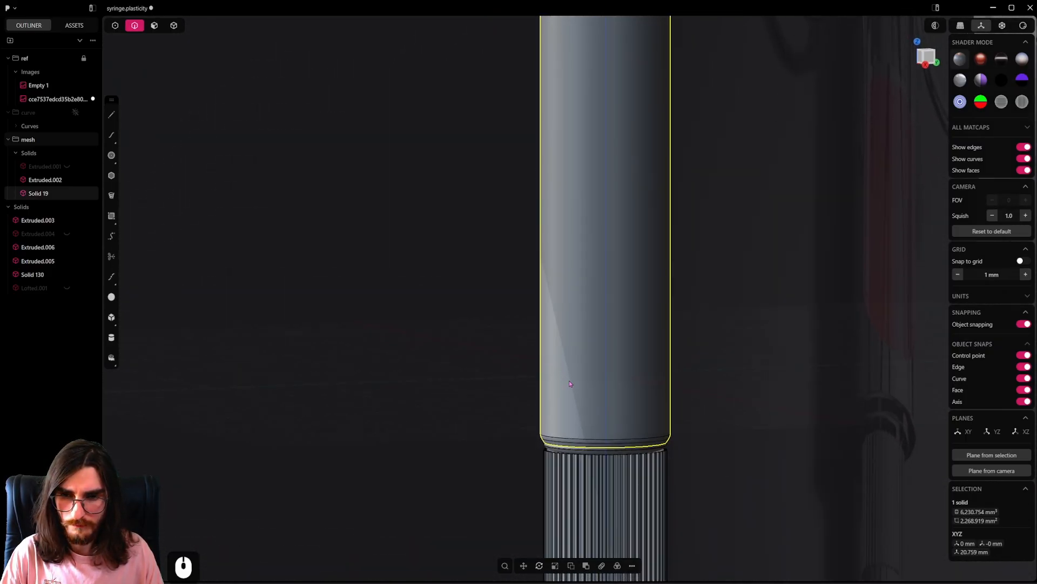
pyautogui.scroll(-2, 588, 369)
pyautogui.keyDown('shift'); pyautogui.moveTo(631, 265); pyautogui.dragTo(596, 381, button='middle'); pyautogui.keyUp('shift')
pyautogui.scroll(-2, 581, 345)
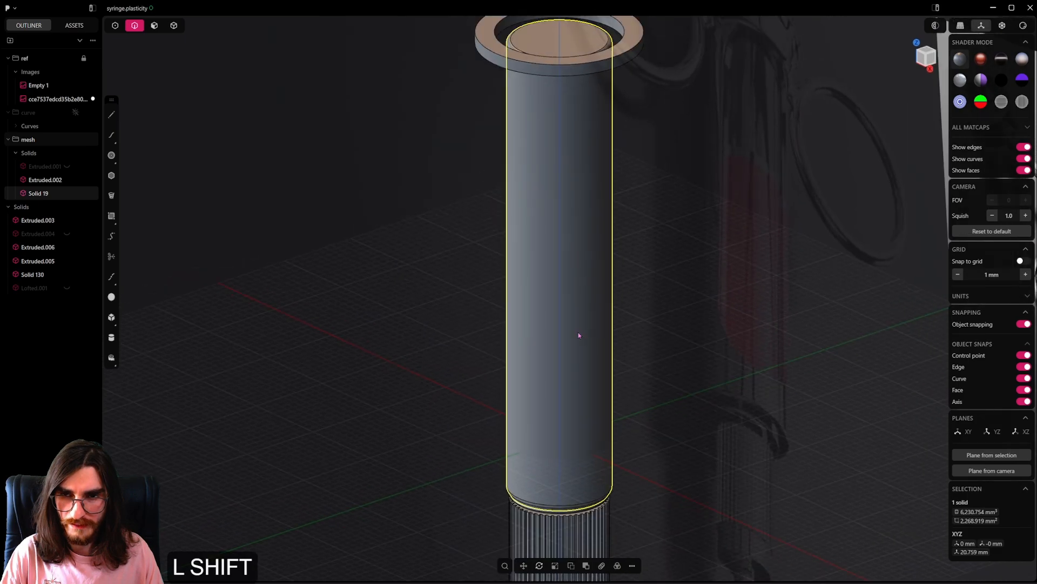
pyautogui.keyDown('shift'); pyautogui.moveTo(579, 336); pyautogui.dragTo(567, 375, button='middle'); pyautogui.keyUp('shift')
pyautogui.moveTo(568, 375); pyautogui.dragTo(584, 379, button='middle')
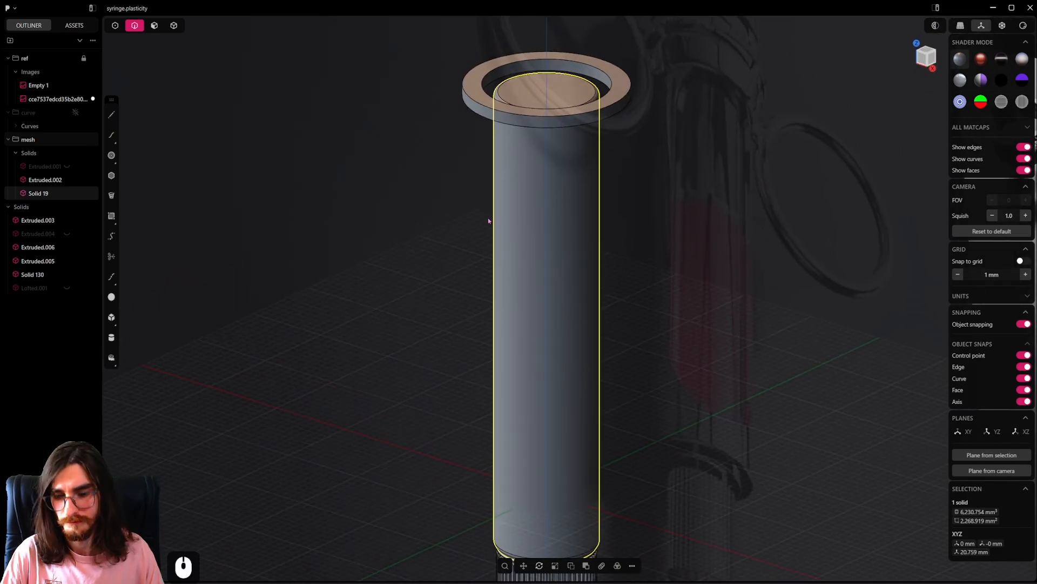
# Step: Show all hidden parts again and save the file
pyautogui.hotkey('alt', 'h')
pyautogui.keyDown('shift'); pyautogui.moveTo(567, 196); pyautogui.dragTo(229, 60, button='middle'); pyautogui.keyUp('shift')
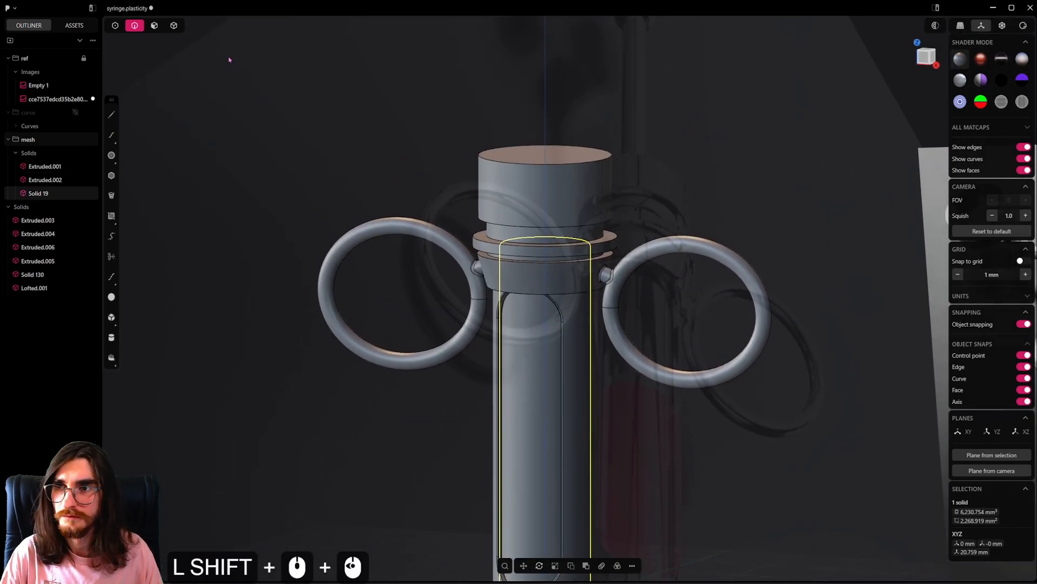
pyautogui.hotkey('ctrl', 's')
# Step: Hide the ringed collar to check how the flange, cap and inner cylinder fit together, and show it again
pyautogui.click(597, 244)
pyautogui.scroll(6, 599, 246)
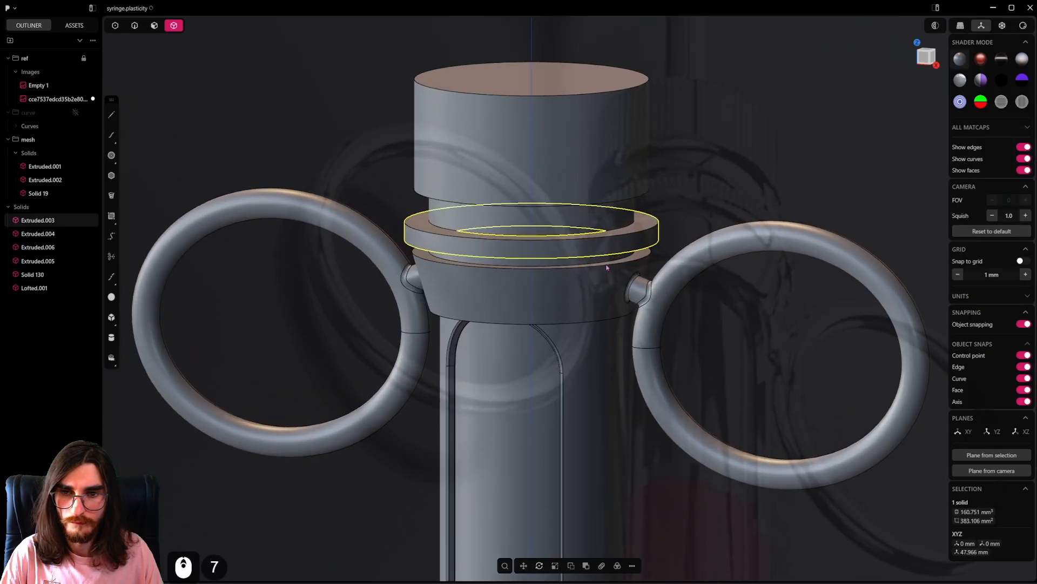
pyautogui.moveTo(599, 250)
pyautogui.mouseDown(button='middle')
pyautogui.moveTo(609, 299)
pyautogui.moveTo(594, 252)
pyautogui.mouseUp(button='middle')
pyautogui.click(610, 299)
pyautogui.press('h')
pyautogui.scroll(3, 553, 292)
pyautogui.keyDown('shift'); pyautogui.moveTo(554, 292); pyautogui.dragTo(534, 409, button='middle'); pyautogui.keyUp('shift')
pyautogui.scroll(4, 556, 324)
pyautogui.click(593, 299)
pyautogui.click(614, 287)
pyautogui.click(510, 261)
pyautogui.scroll(5, 556, 303)
pyautogui.hotkey('alt', 'h')
pyautogui.scroll(-8, 588, 319)
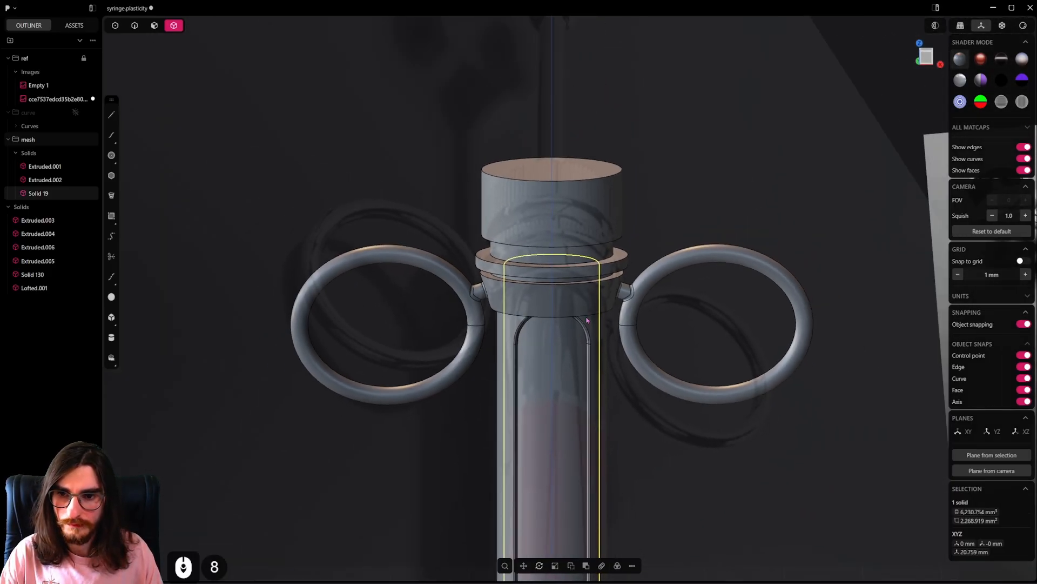
# Step: Compare the cap, flange and ringed collar with the reference photo
pyautogui.keyDown('alt'); pyautogui.moveTo(588, 320); pyautogui.dragTo(495, 291, button='middle'); pyautogui.keyUp('alt')
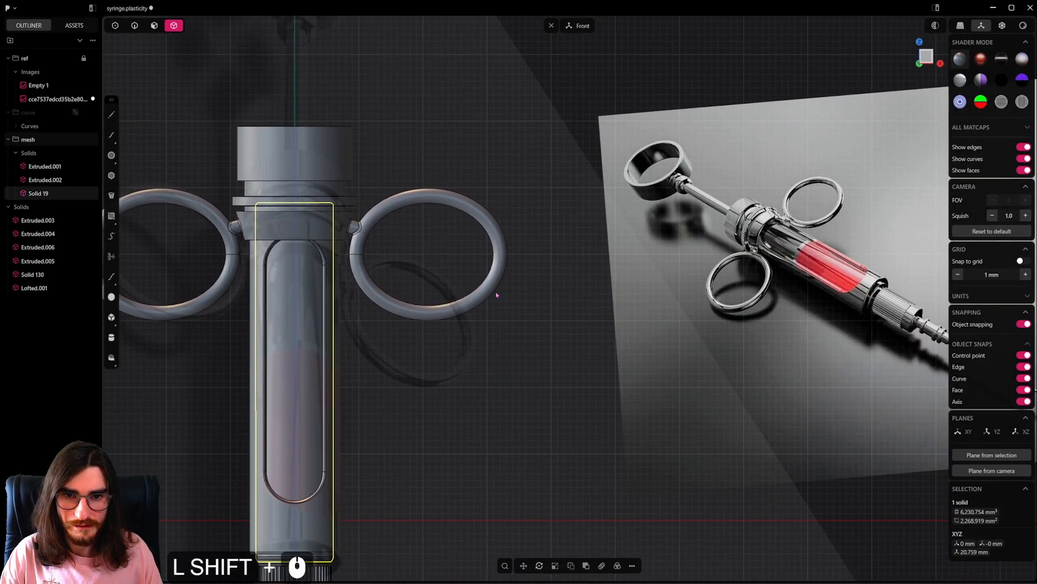
pyautogui.scroll(16, 495, 291)
pyautogui.scroll(-7, 666, 240)
pyautogui.moveTo(668, 241); pyautogui.dragTo(690, 247, button='middle')
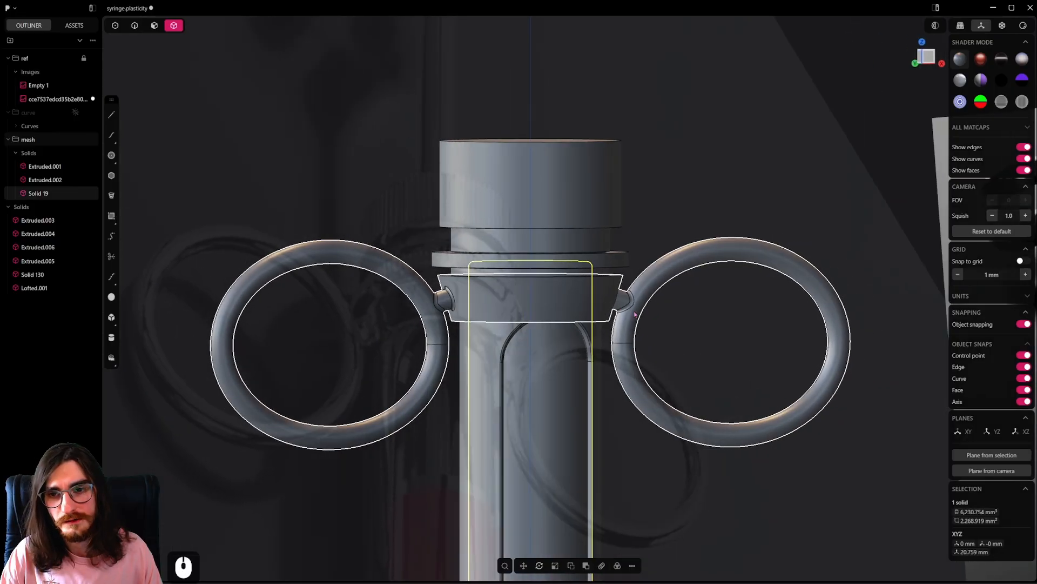
pyautogui.click(653, 456)
pyautogui.scroll(-6, 653, 456)
pyautogui.keyDown('shift'); pyautogui.moveTo(653, 456); pyautogui.dragTo(508, 373, button='middle'); pyautogui.keyUp('shift')
# Step: Try a vertical line of about 1.4 mm across the flange's outer face at the centre axis, and undo it
pyautogui.scroll(14, 535, 324)
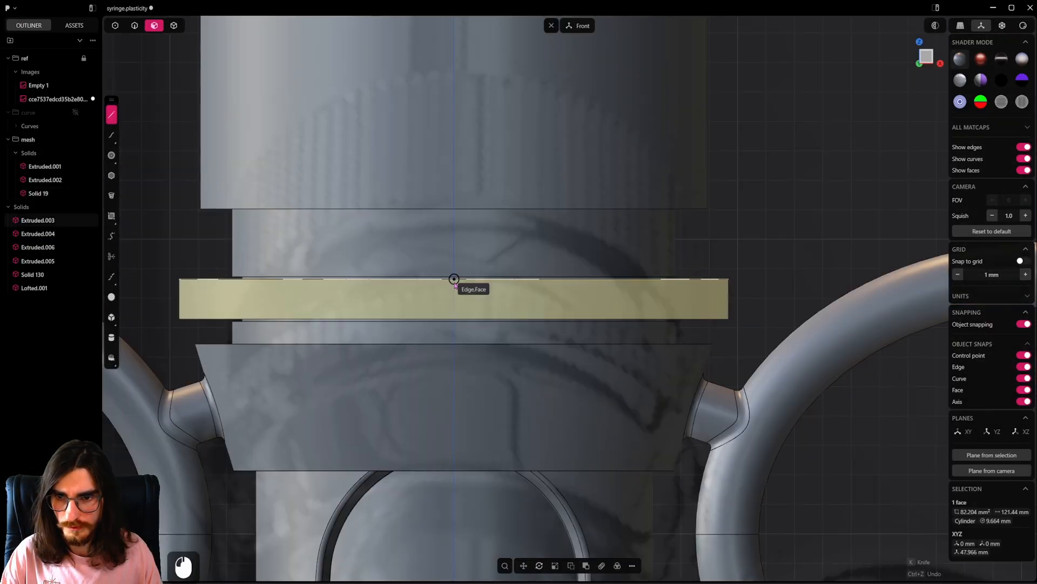
pyautogui.click(454, 278)
pyautogui.click(454, 320)
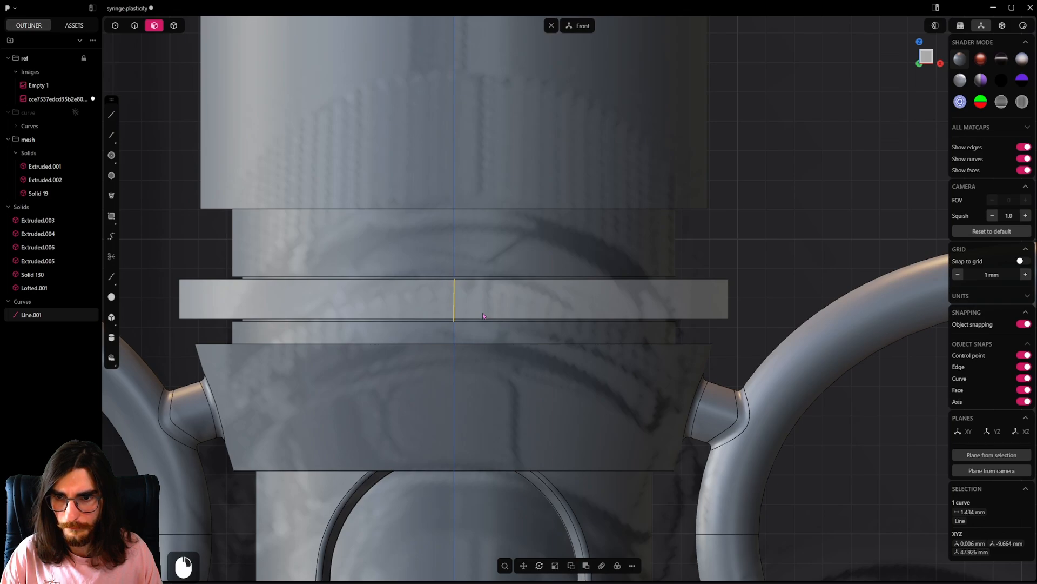
pyautogui.hotkey('ctrl', 'z')
# Step: Draw a vertical line about 1.35 mm long across the flange's outer face at the centre axis
pyautogui.click(112, 114)
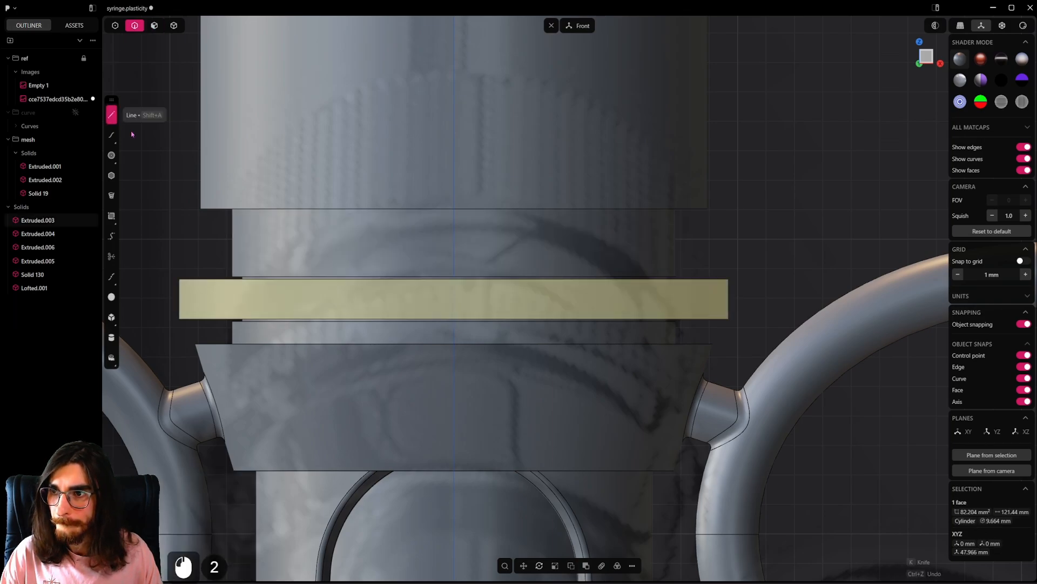
pyautogui.scroll(5, 454, 322)
pyautogui.click(448, 319)
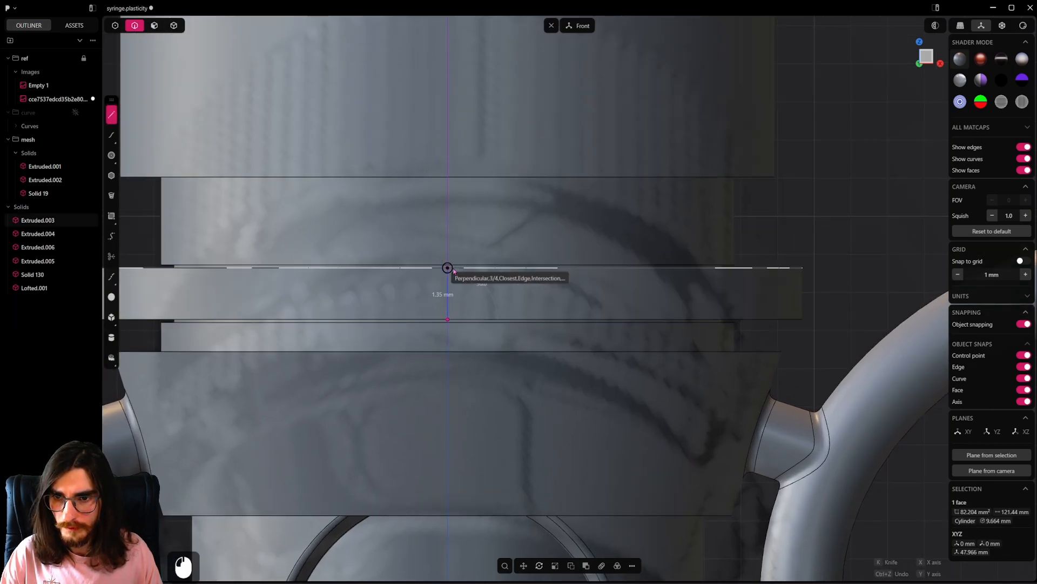
pyautogui.click(448, 268)
pyautogui.scroll(-7, 191, 63)
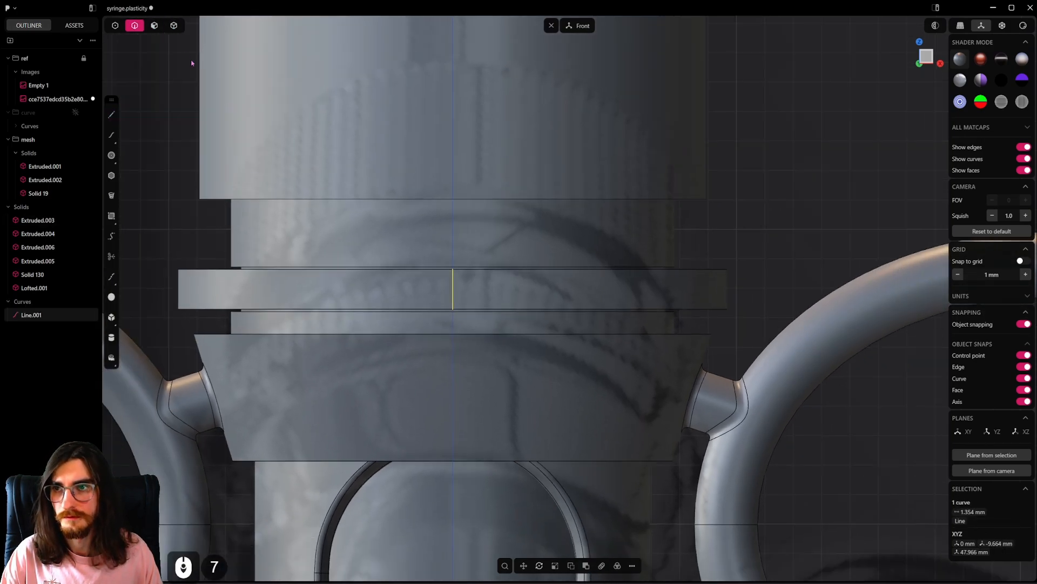
# Step: Split the flange's outer face into four equal horizontal bands with three Isoparam cuts
pyautogui.click(154, 25)
pyautogui.click(477, 285)
pyautogui.hotkey('ctrl', 'r')
pyautogui.scroll(2, 477, 286)
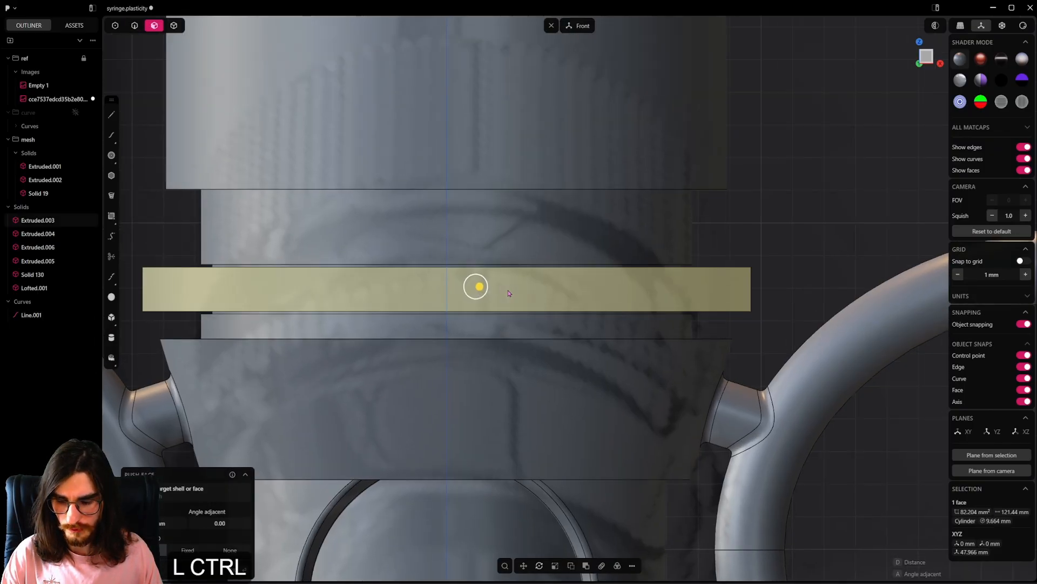
pyautogui.press('Tab')
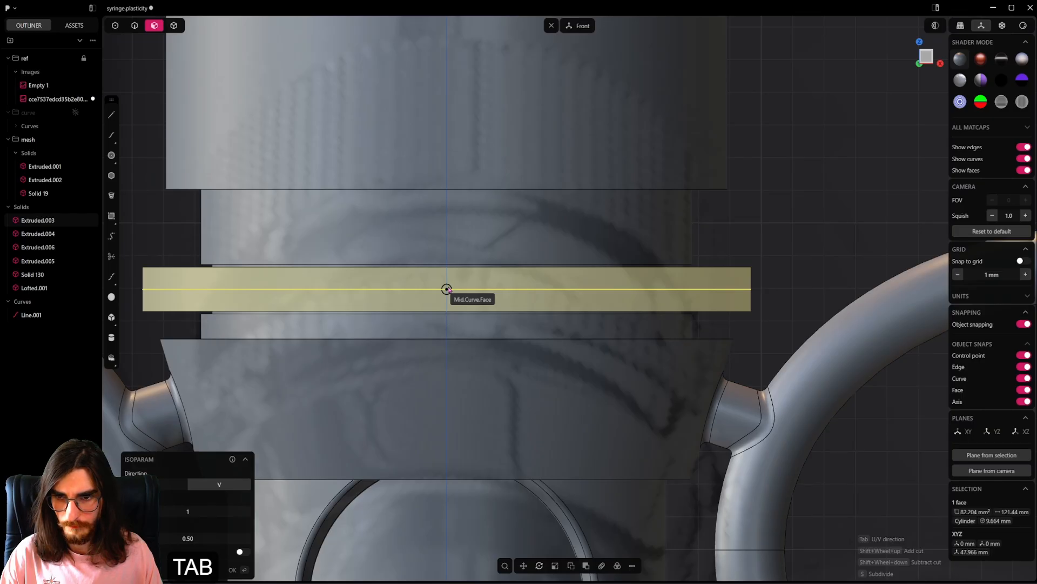
pyautogui.keyDown('shift'); pyautogui.scroll(1, 447, 289); pyautogui.keyUp('shift')
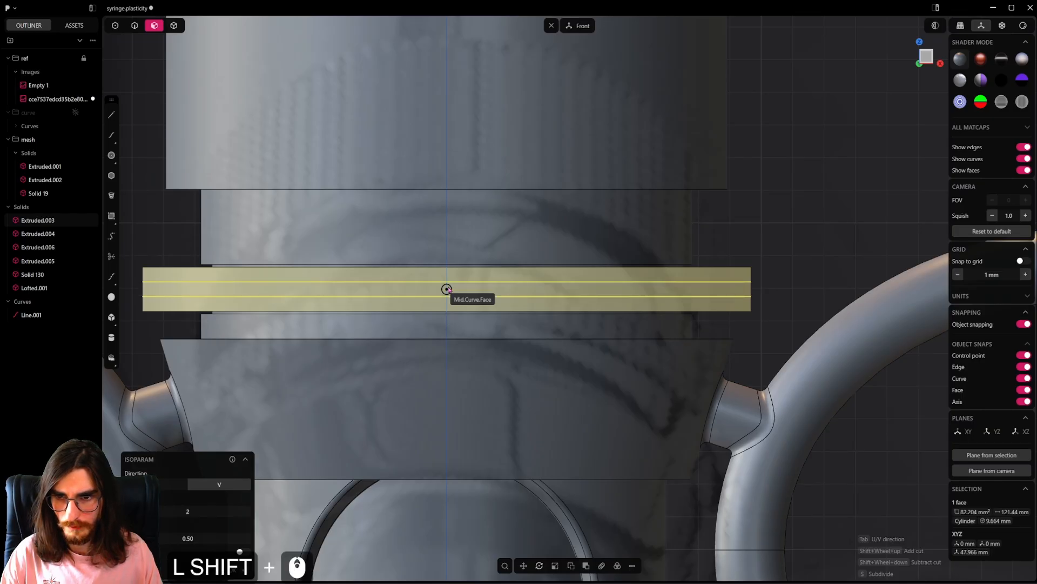
pyautogui.keyDown('shift'); pyautogui.scroll(1, 446, 289); pyautogui.keyUp('shift')
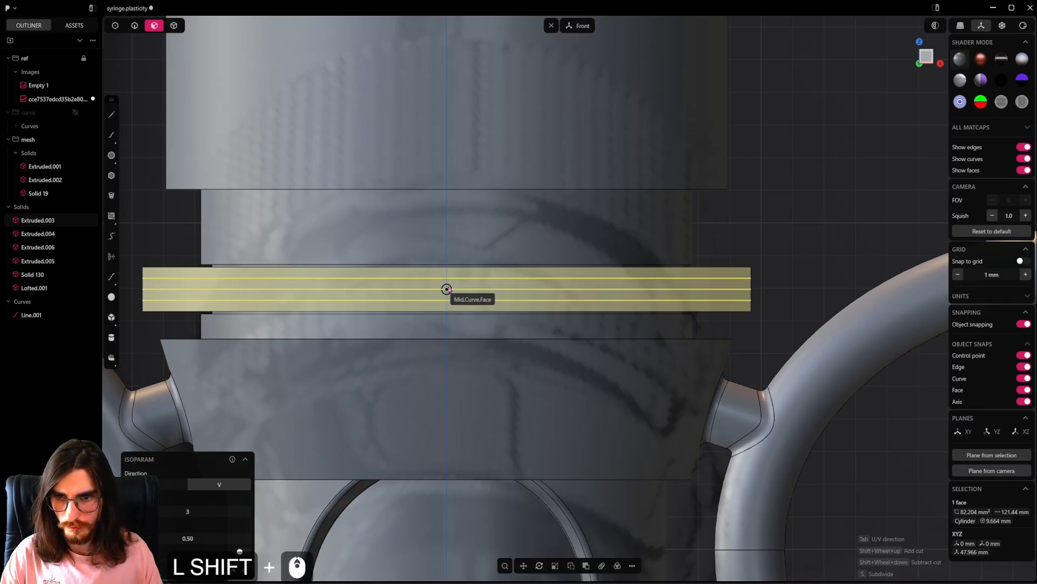
pyautogui.keyDown('shift'); pyautogui.scroll(1, 446, 289); pyautogui.keyUp('shift')
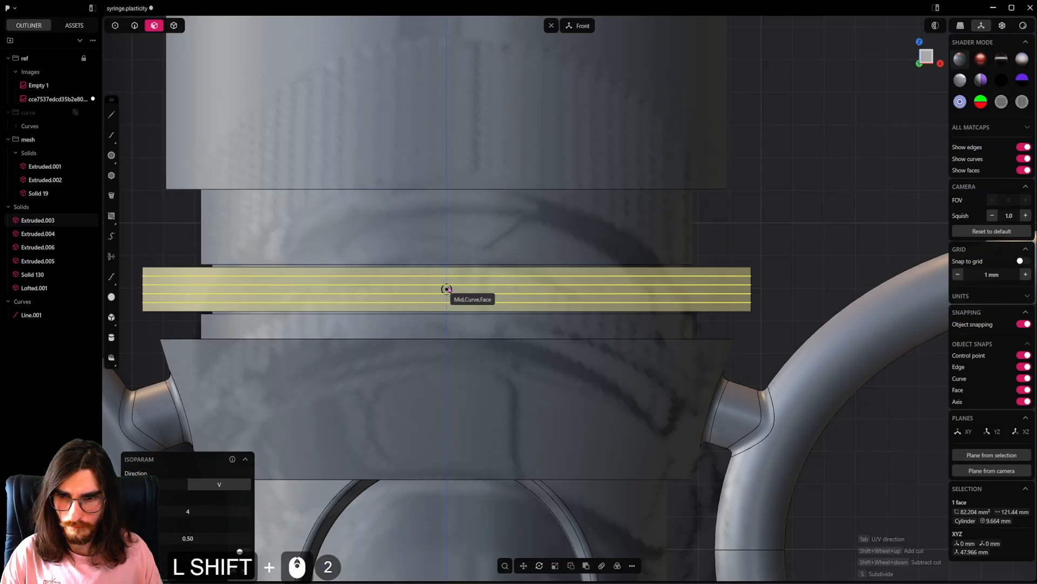
pyautogui.keyDown('shift'); pyautogui.click(448, 289); pyautogui.keyUp('shift')
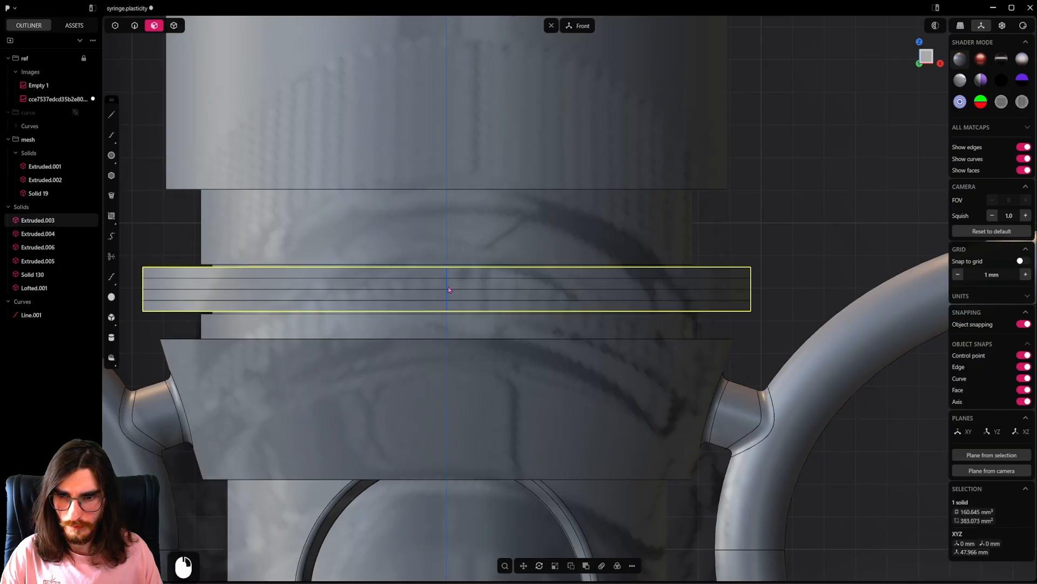
# Step: Push the two middle bands of the flange's outer face outward to form a raised rim
pyautogui.click(329, 286)
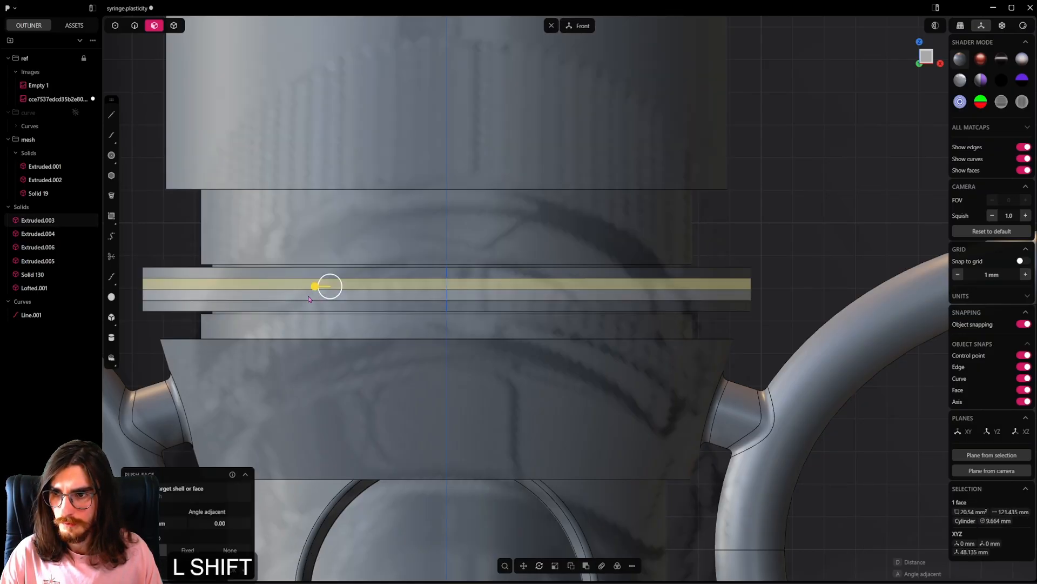
pyautogui.keyDown('shift'); pyautogui.click(308, 297); pyautogui.keyUp('shift')
pyautogui.scroll(3, 452, 292)
pyautogui.moveTo(453, 292); pyautogui.dragTo(413, 333, button='middle')
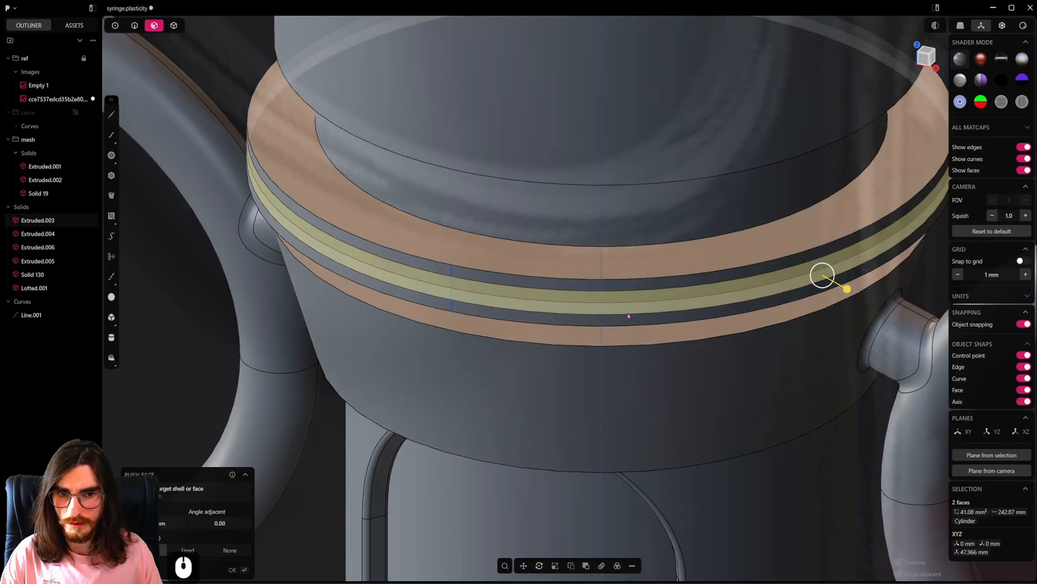
pyautogui.moveTo(626, 312); pyautogui.dragTo(658, 282, button='middle')
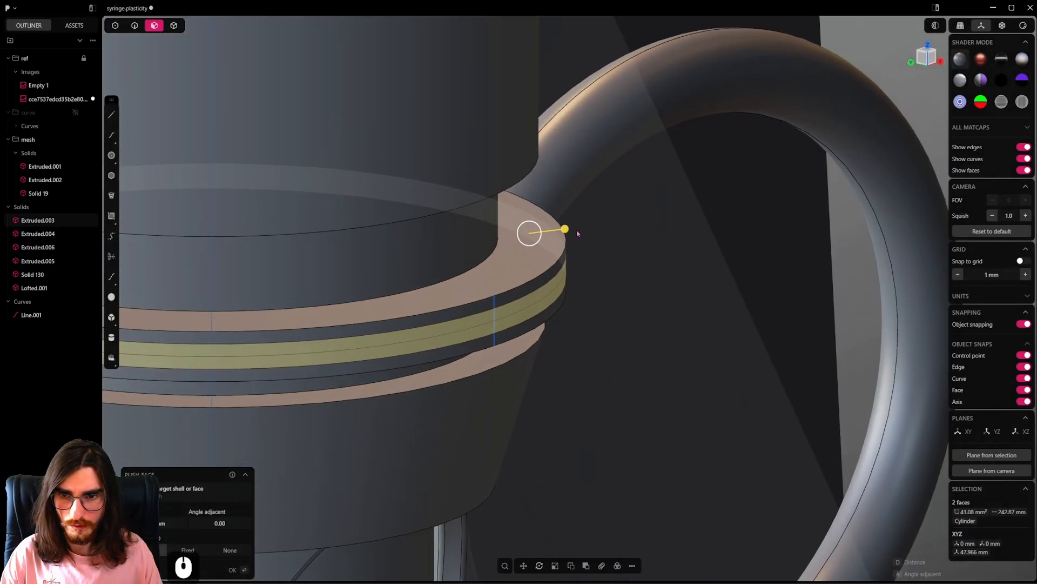
pyautogui.moveTo(569, 233); pyautogui.dragTo(574, 234)
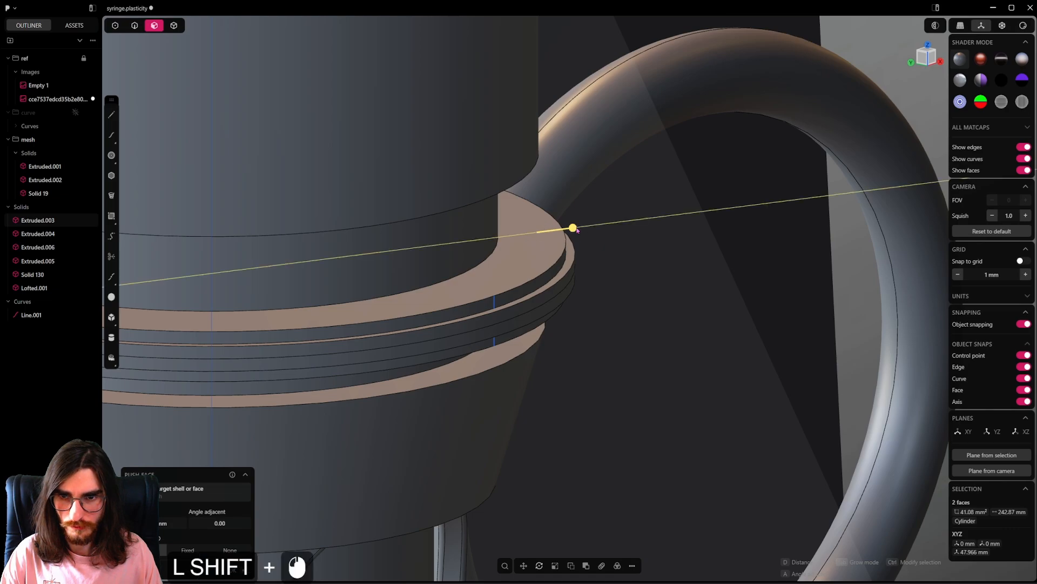
pyautogui.moveTo(580, 230); pyautogui.dragTo(540, 229)
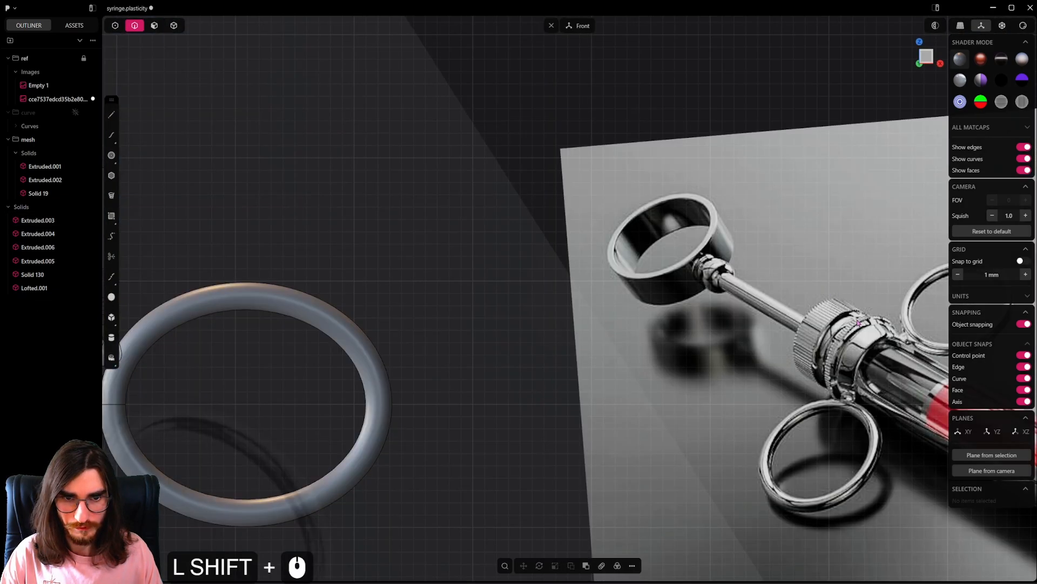
# Step: Chamfer the flange's upper and lower outer edges by about 0.3 mm and save the file
pyautogui.scroll(16, 461, 337)
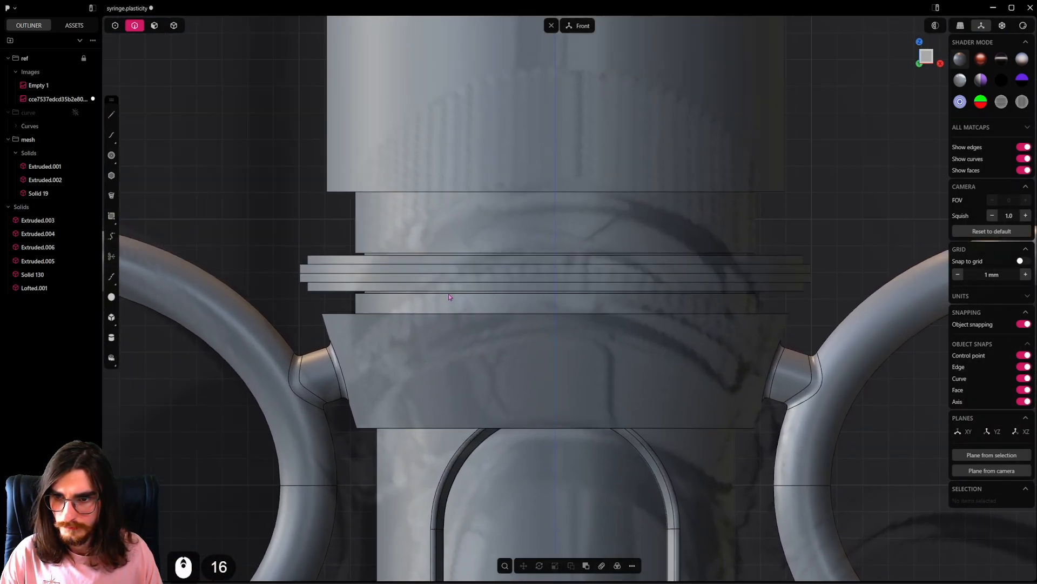
pyautogui.scroll(2, 449, 297)
pyautogui.click(309, 252)
pyautogui.press('f')
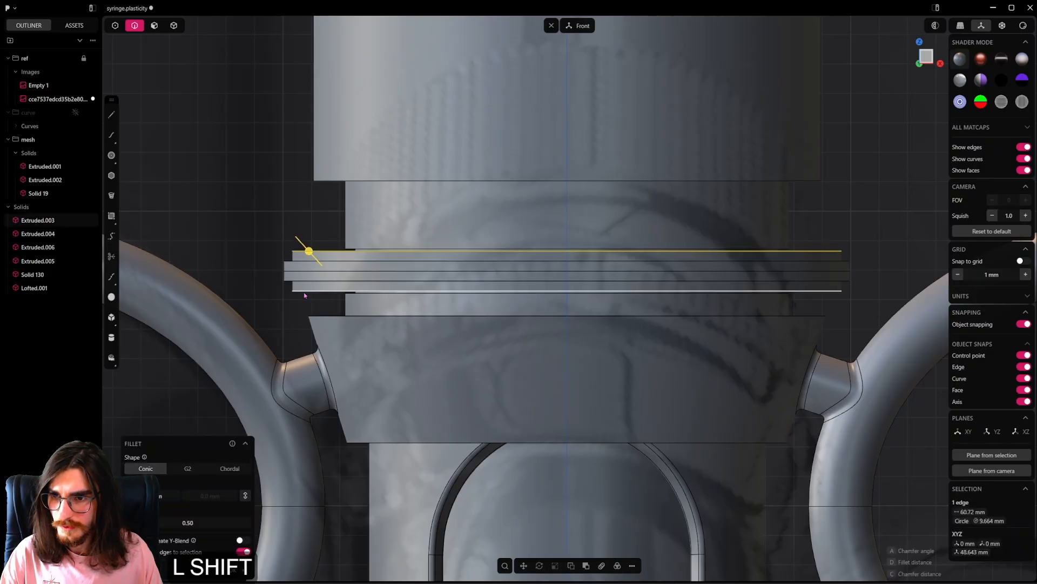
pyautogui.moveTo(310, 298); pyautogui.dragTo(345, 256)
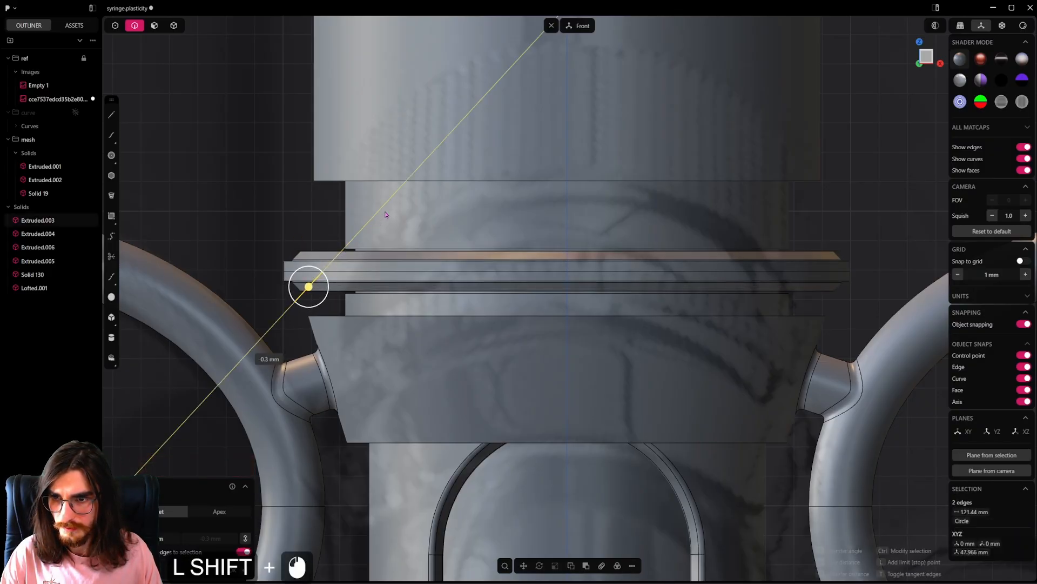
pyautogui.rightClick(284, 201)
pyautogui.scroll(-1, 285, 201)
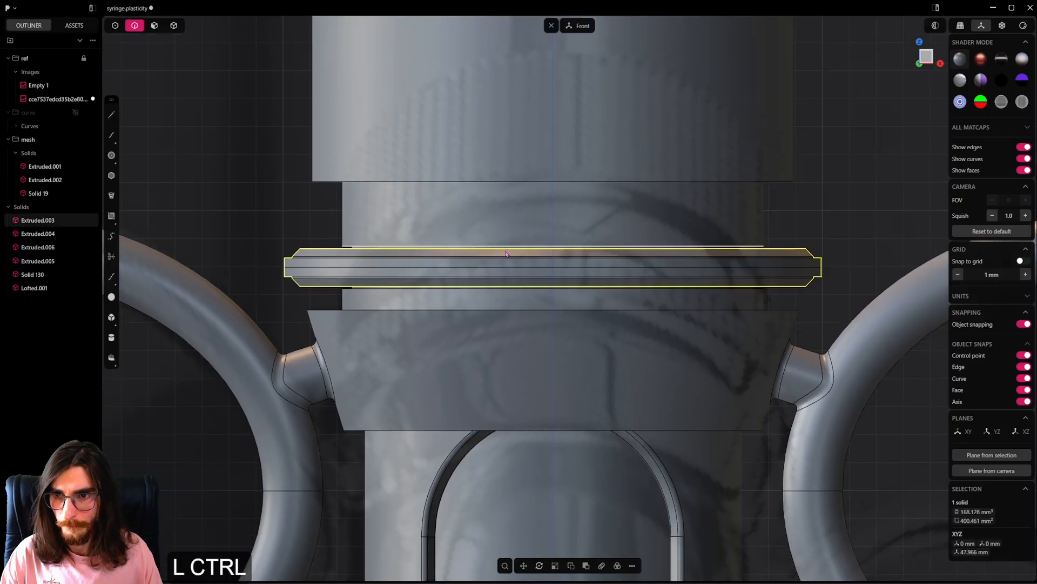
pyautogui.hotkey('ctrl', 's')
# Step: Compare the stepped flange and the cap with the reference photo
pyautogui.keyDown('shift'); pyautogui.moveTo(633, 226); pyautogui.dragTo(541, 271, button='middle'); pyautogui.keyUp('shift')
pyautogui.keyDown('shift'); pyautogui.scroll(-17, 541, 270); pyautogui.keyUp('shift')
pyautogui.keyDown('shift'); pyautogui.moveTo(885, 249); pyautogui.dragTo(266, 229, button='middle'); pyautogui.keyUp('shift')
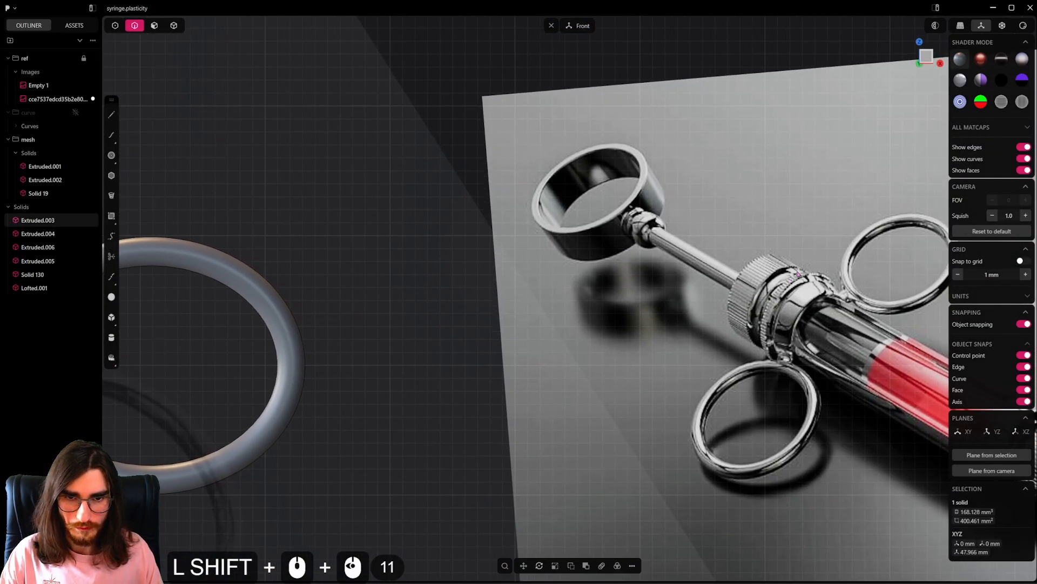
pyautogui.keyDown('shift'); pyautogui.moveTo(438, 310); pyautogui.dragTo(906, 298, button='middle'); pyautogui.keyUp('shift')
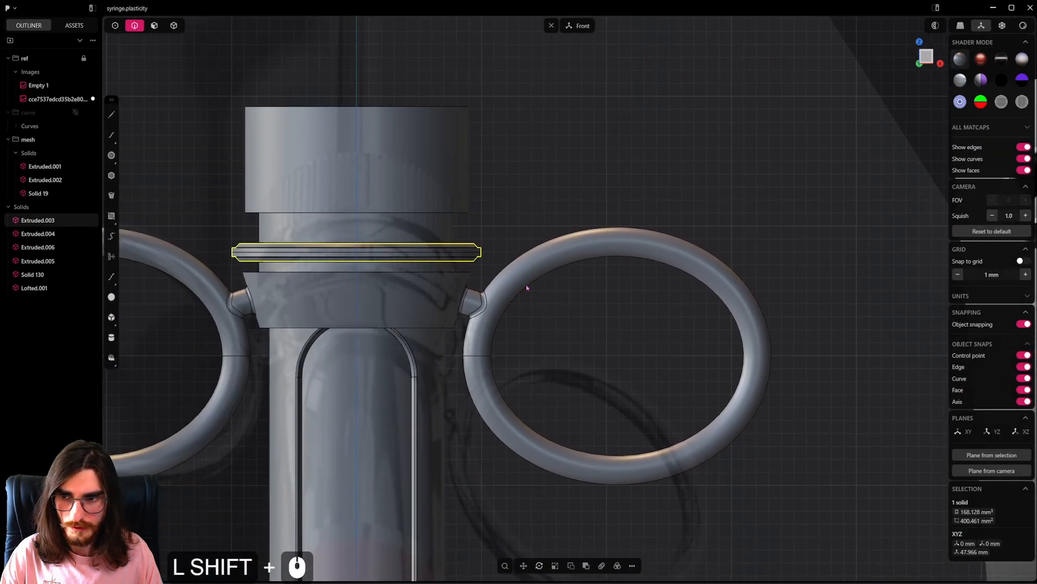
pyautogui.keyDown('shift'); pyautogui.moveTo(525, 287); pyautogui.dragTo(621, 324, button='middle'); pyautogui.keyUp('shift')
pyautogui.scroll(-1, 407, 265)
pyautogui.keyDown('shift'); pyautogui.moveTo(407, 264); pyautogui.dragTo(370, 154, button='middle'); pyautogui.keyUp('shift')
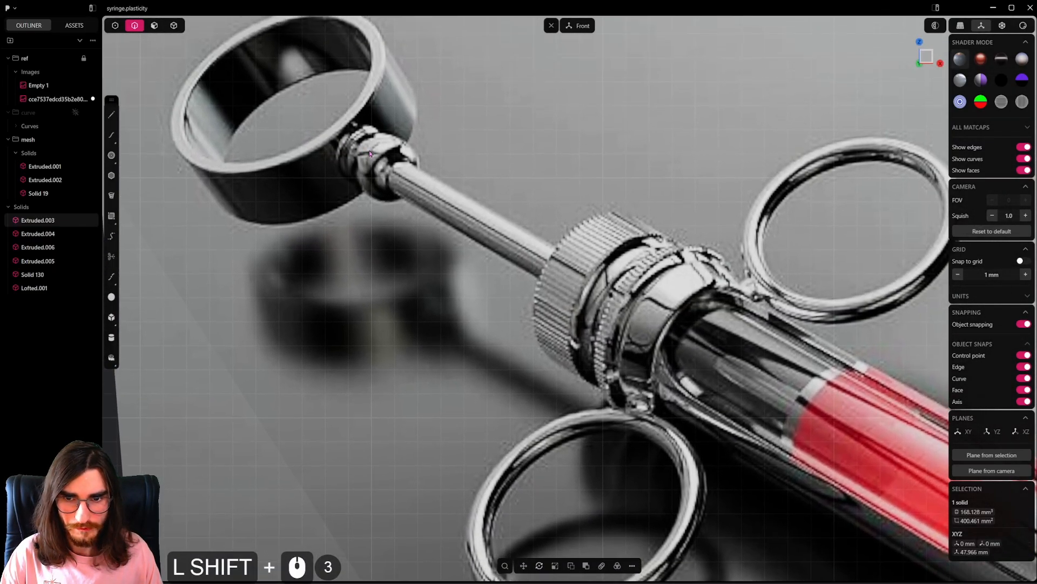
pyautogui.keyDown('shift'); pyautogui.scroll(-5, 545, 282); pyautogui.keyUp('shift')
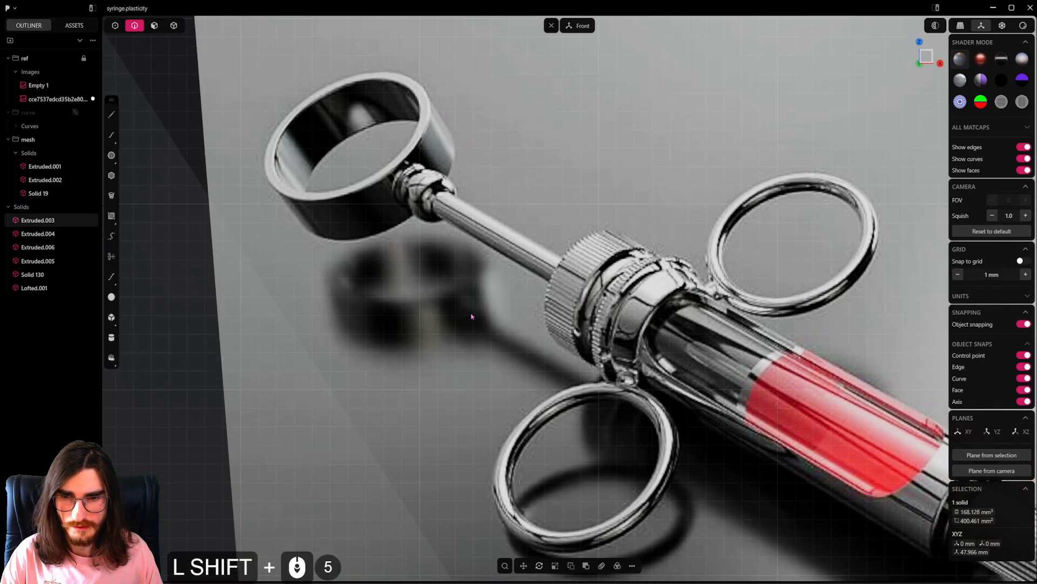
pyautogui.keyDown('shift'); pyautogui.moveTo(378, 303); pyautogui.dragTo(829, 367, button='middle'); pyautogui.keyUp('shift')
pyautogui.keyDown('shift'); pyautogui.moveTo(285, 281); pyautogui.dragTo(575, 301, button='middle'); pyautogui.keyUp('shift')
# Step: Offset the outer edge of the cap's underside inward by about 0.66 mm
pyautogui.moveTo(411, 242); pyautogui.dragTo(410, 215, button='middle')
pyautogui.scroll(5, 363, 305)
pyautogui.press('3')
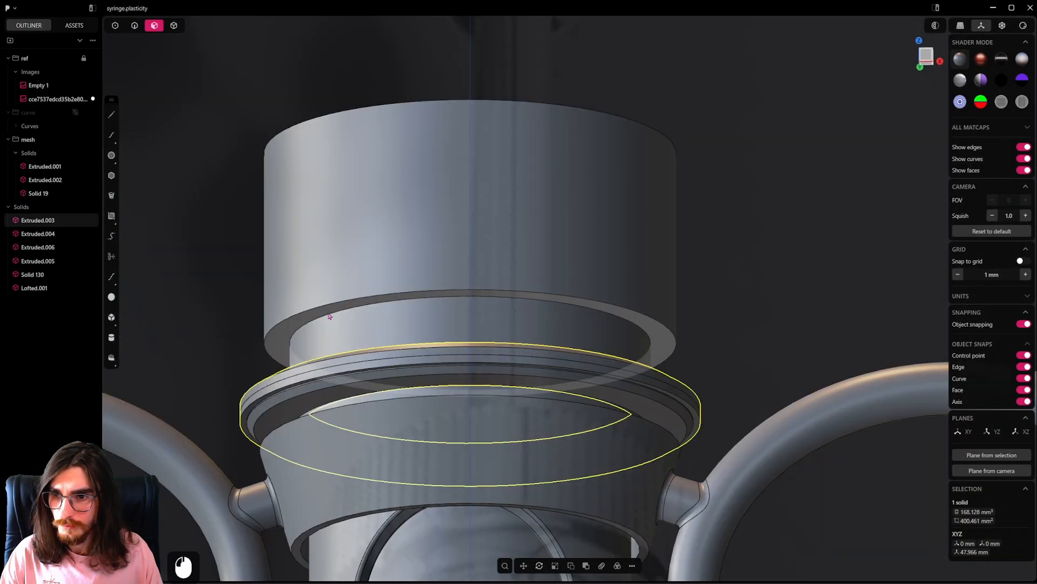
pyautogui.click(328, 312)
pyautogui.scroll(4, 429, 321)
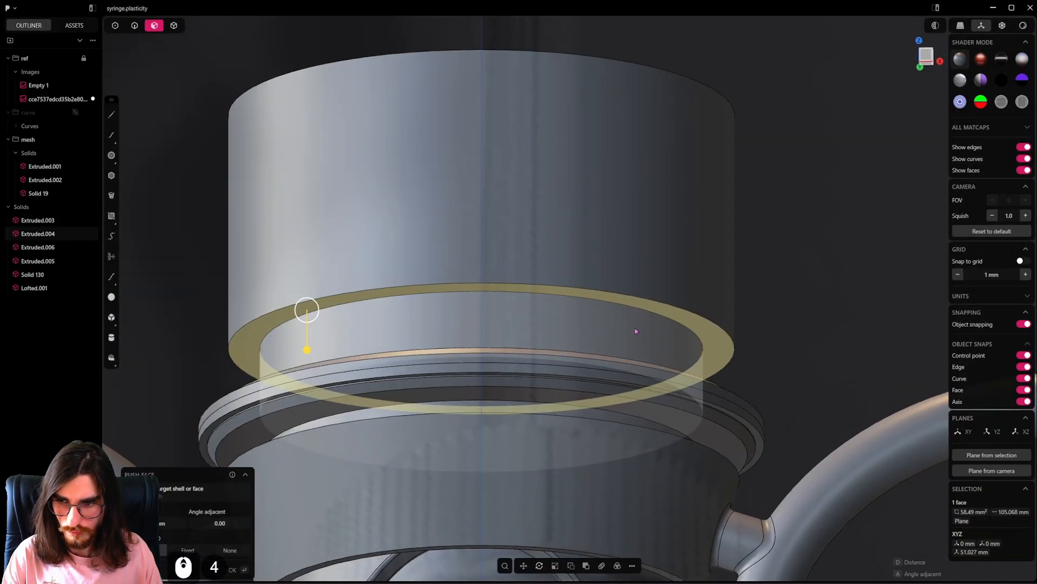
pyautogui.click(135, 26)
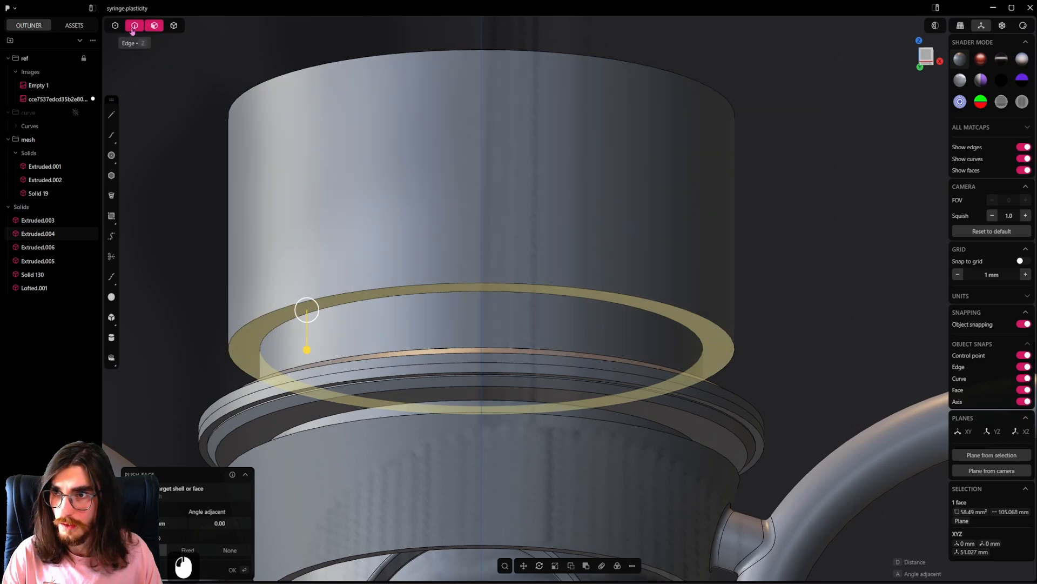
pyautogui.click(396, 287)
pyautogui.press('o')
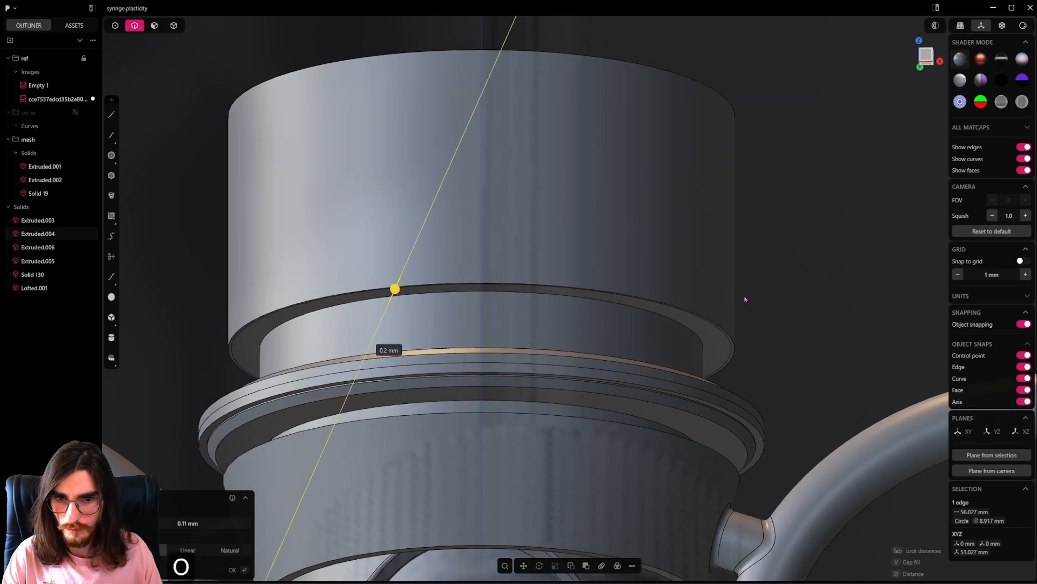
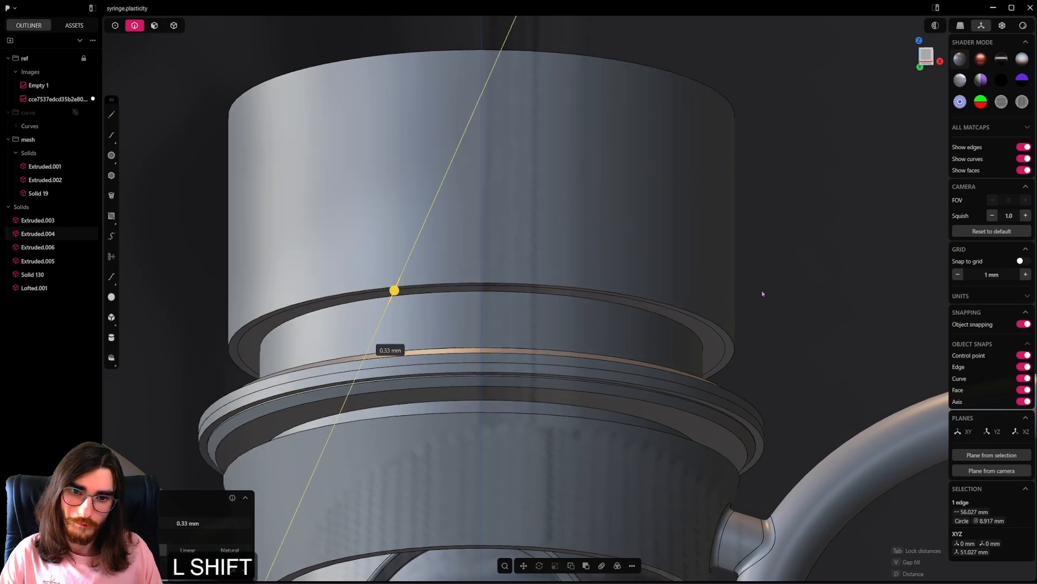
pyautogui.click(672, 309)
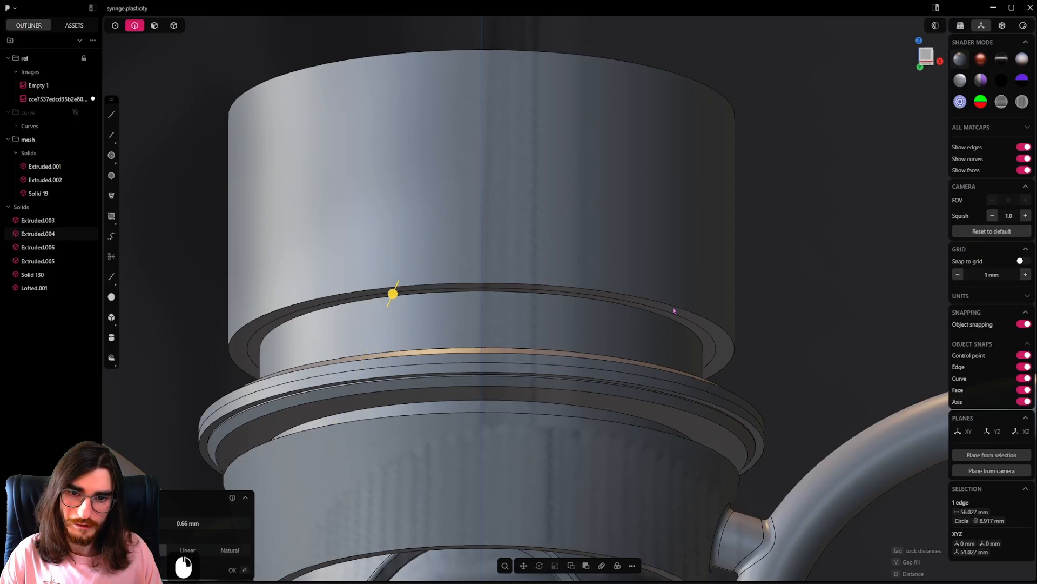
# Step: Push the inner ring face of the cap's underside up into the cap to hollow it out
pyautogui.press('3')
pyautogui.click(702, 336)
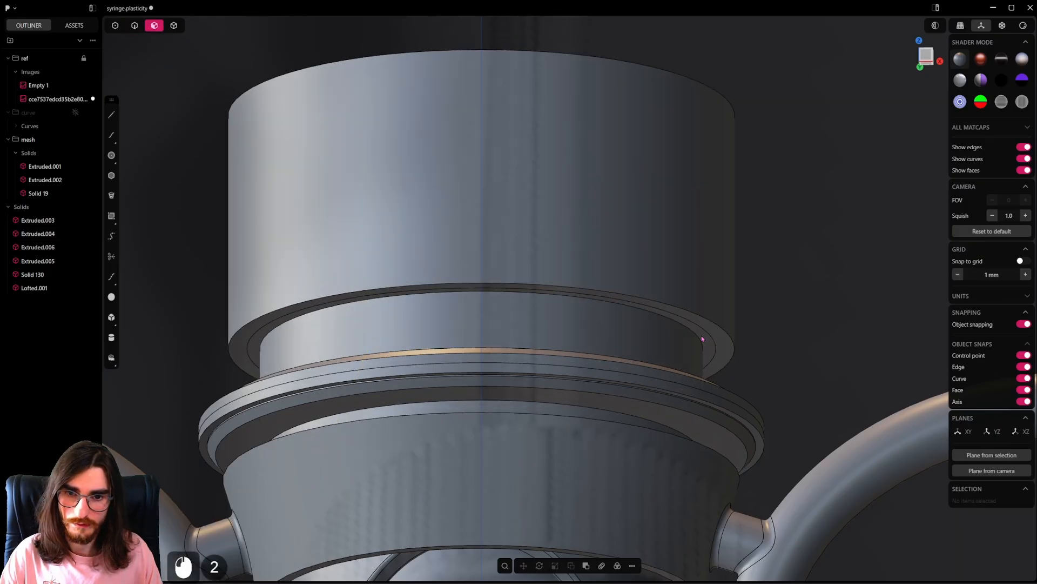
pyautogui.moveTo(701, 374); pyautogui.dragTo(702, 371)
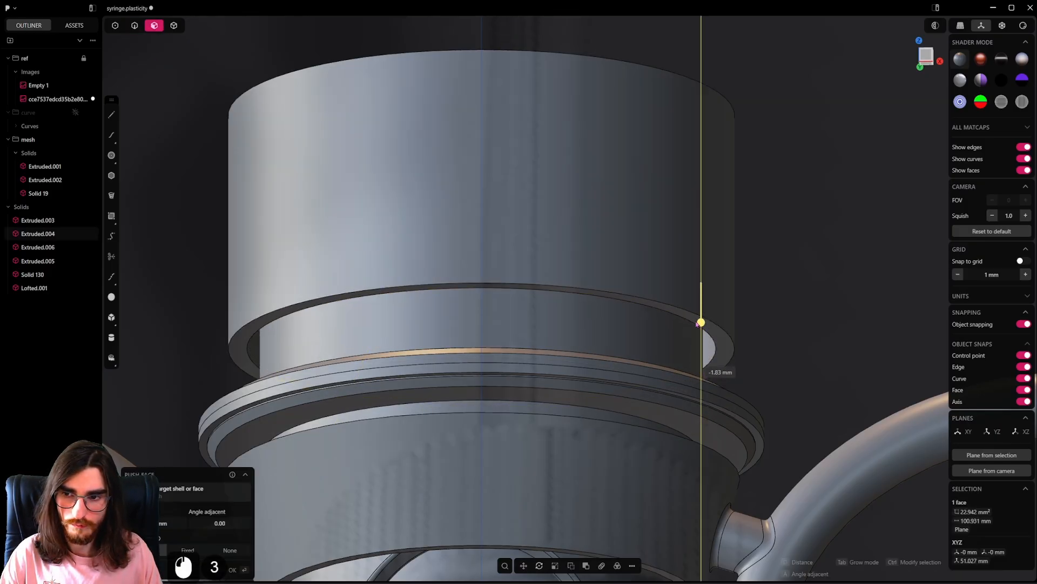
pyautogui.keyDown('alt'); pyautogui.moveTo(690, 245); pyautogui.dragTo(622, 367, button='middle'); pyautogui.keyUp('alt')
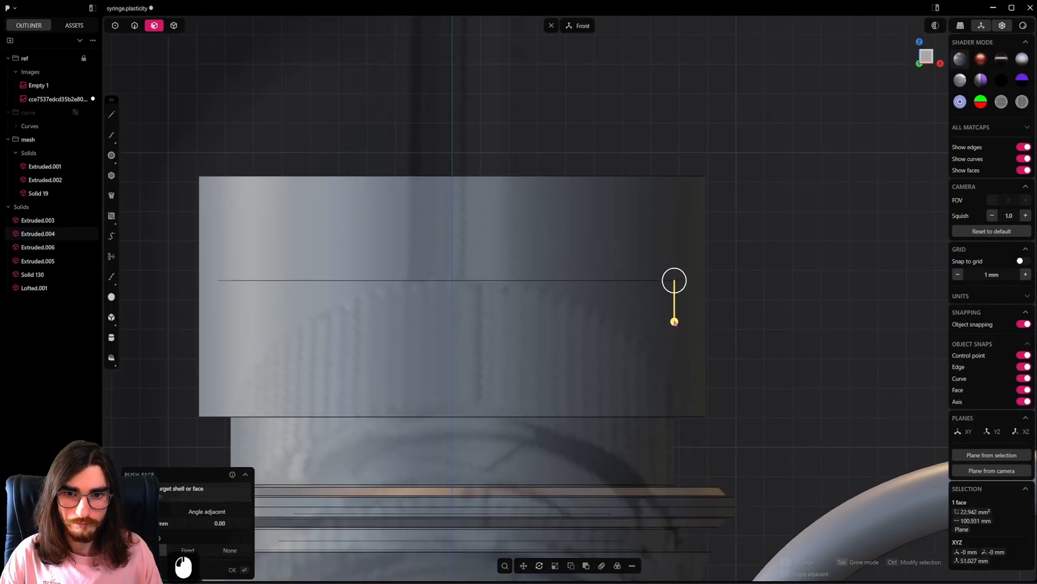
pyautogui.moveTo(675, 322); pyautogui.dragTo(681, 235)
pyautogui.click(1001, 28)
pyautogui.rightClick(810, 181)
pyautogui.scroll(-7, 797, 190)
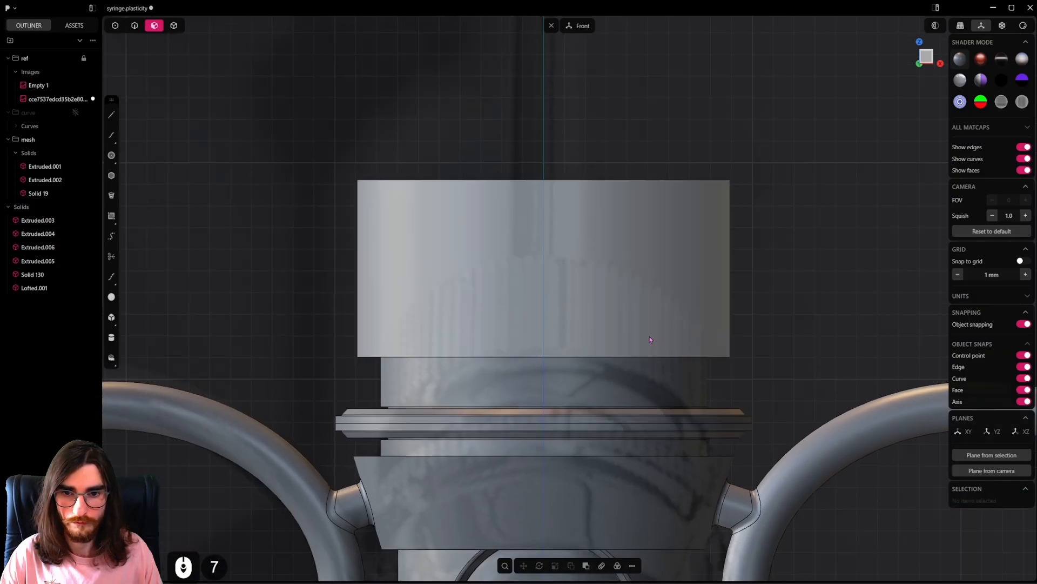
# Step: Chamfer the cap's upper and lower outer edges together
pyautogui.keyDown('shift'); pyautogui.moveTo(645, 335); pyautogui.dragTo(641, 242, button='middle'); pyautogui.keyUp('shift')
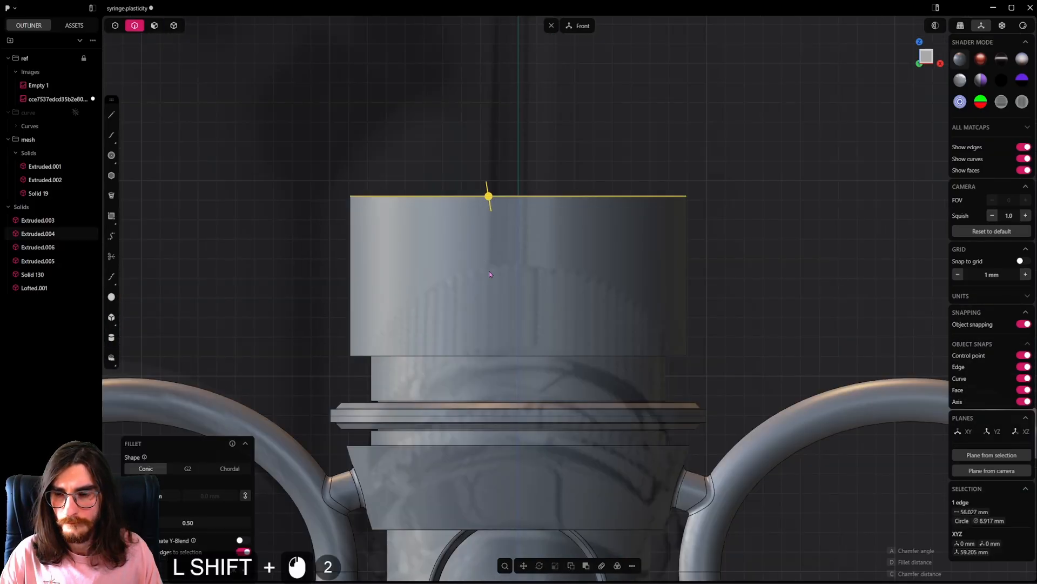
pyautogui.moveTo(489, 271); pyautogui.dragTo(612, 305, button='middle')
pyautogui.scroll(6, 451, 283)
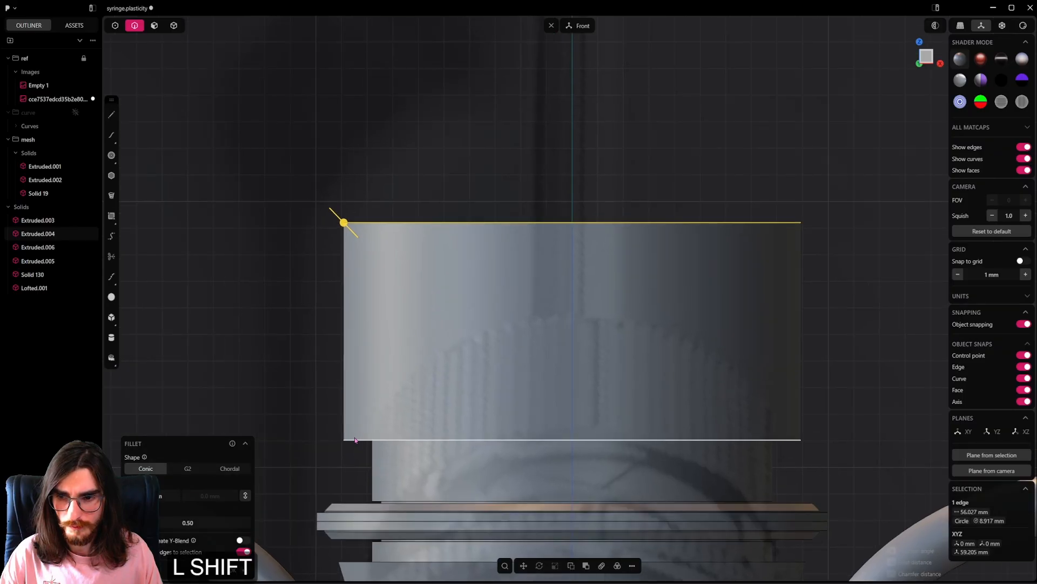
pyautogui.keyDown('shift'); pyautogui.click(355, 439); pyautogui.keyUp('shift')
pyautogui.keyDown('shift'); pyautogui.moveTo(357, 444); pyautogui.dragTo(409, 395); pyautogui.keyUp('shift')
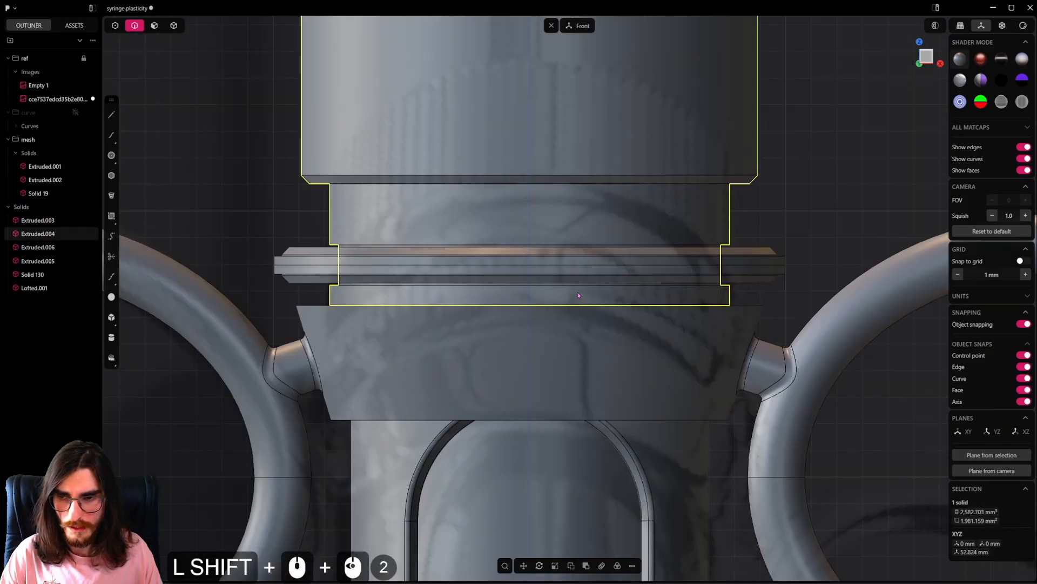
# Step: Save the file and isolate the chamfered flange ring, seen from directly above
pyautogui.hotkey('ctrl', 's')
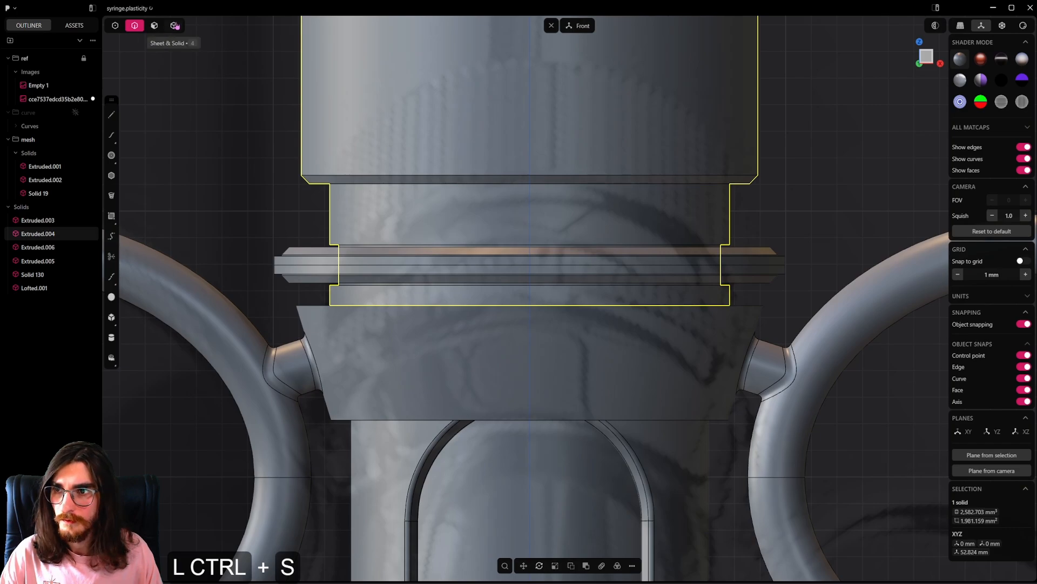
pyautogui.click(175, 25)
pyautogui.click(401, 262)
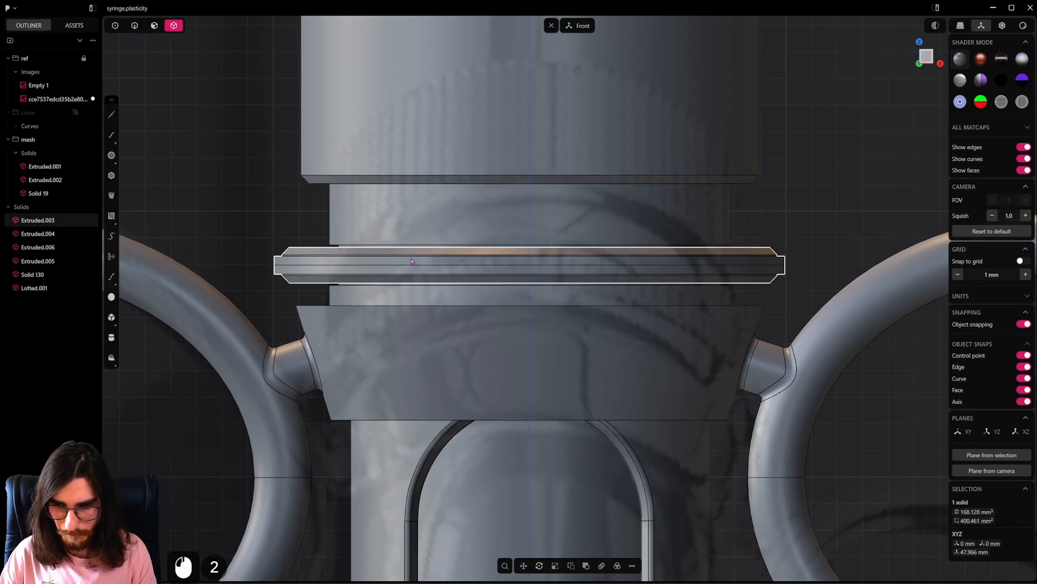
pyautogui.press('/')
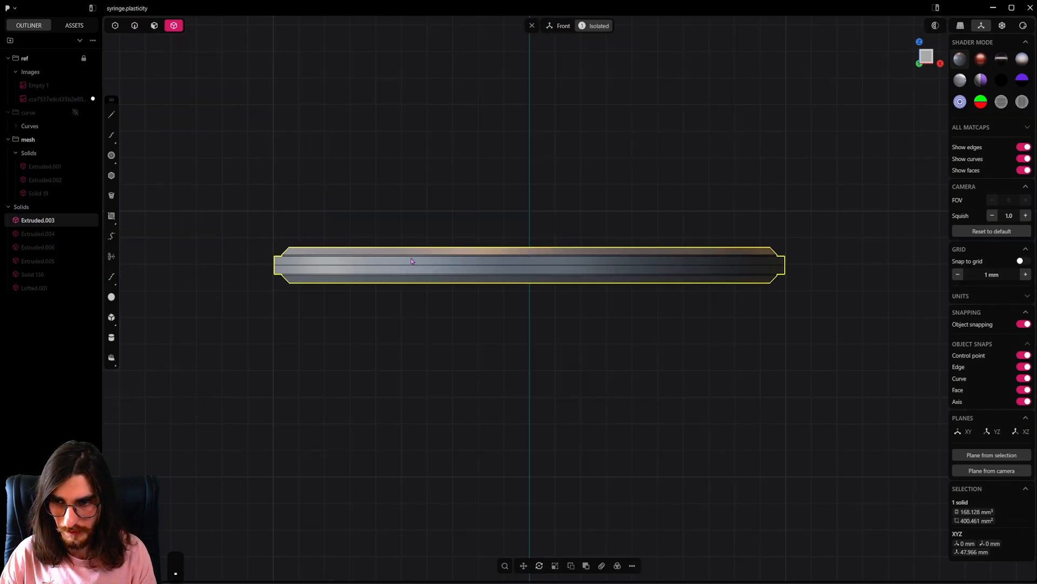
pyautogui.keyDown('alt'); pyautogui.moveTo(478, 197); pyautogui.dragTo(487, 222, button='middle'); pyautogui.keyUp('alt')
pyautogui.scroll(-7, 565, 236)
pyautogui.keyDown('shift'); pyautogui.moveTo(565, 236); pyautogui.dragTo(568, 392, button='middle'); pyautogui.keyUp('shift')
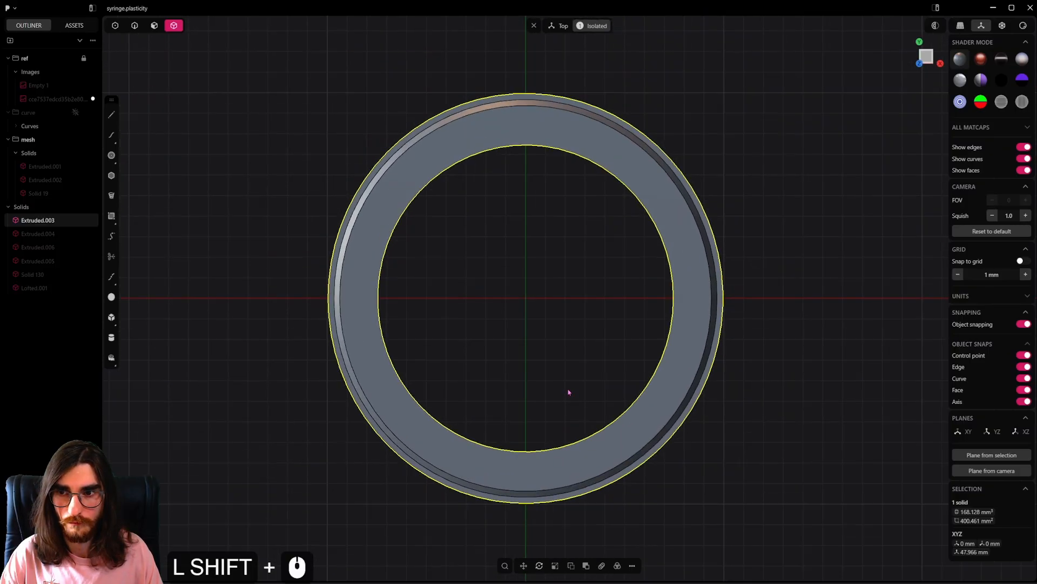
# Step: Draw a center rectangle about 0.63 mm wide on the ring's outer edge, centered on the Y axis
pyautogui.click(111, 115)
pyautogui.keyDown('shift'); pyautogui.moveTo(702, 463); pyautogui.dragTo(662, 375, button='middle'); pyautogui.keyUp('shift')
pyautogui.scroll(12, 472, 414)
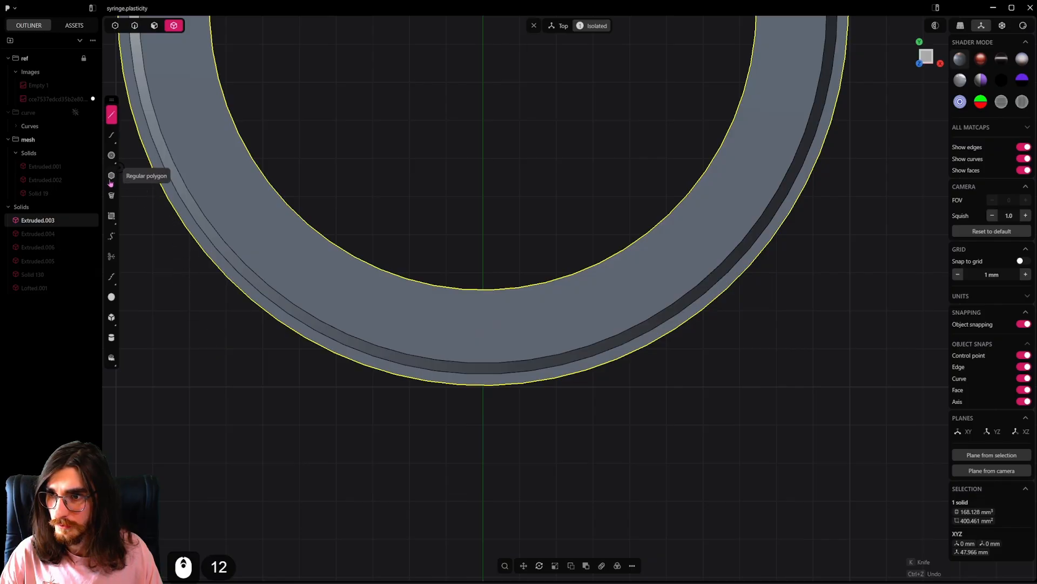
pyautogui.click(111, 215)
pyautogui.click(483, 385)
pyautogui.press('c')
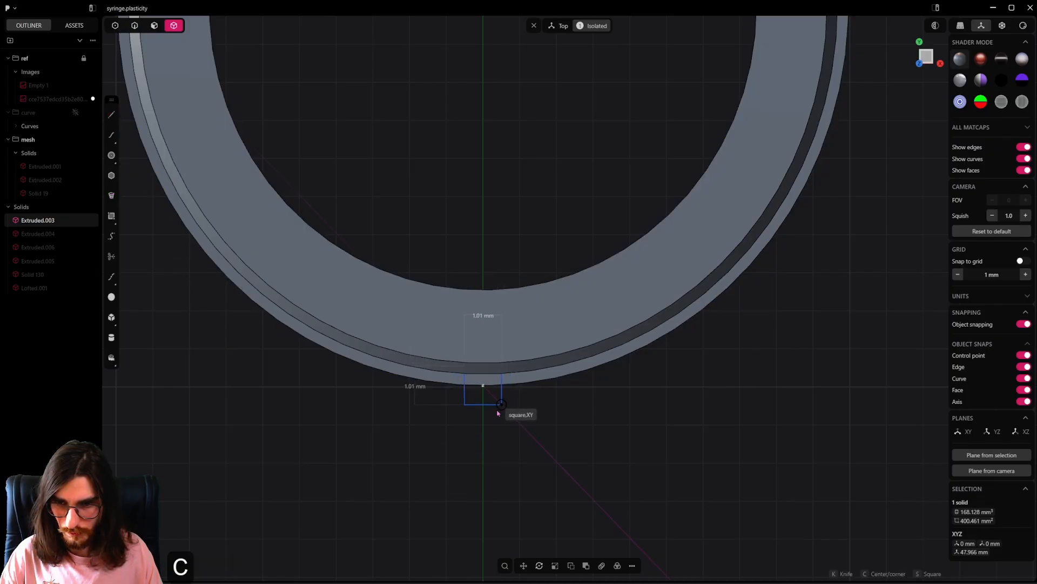
pyautogui.scroll(16, 497, 412)
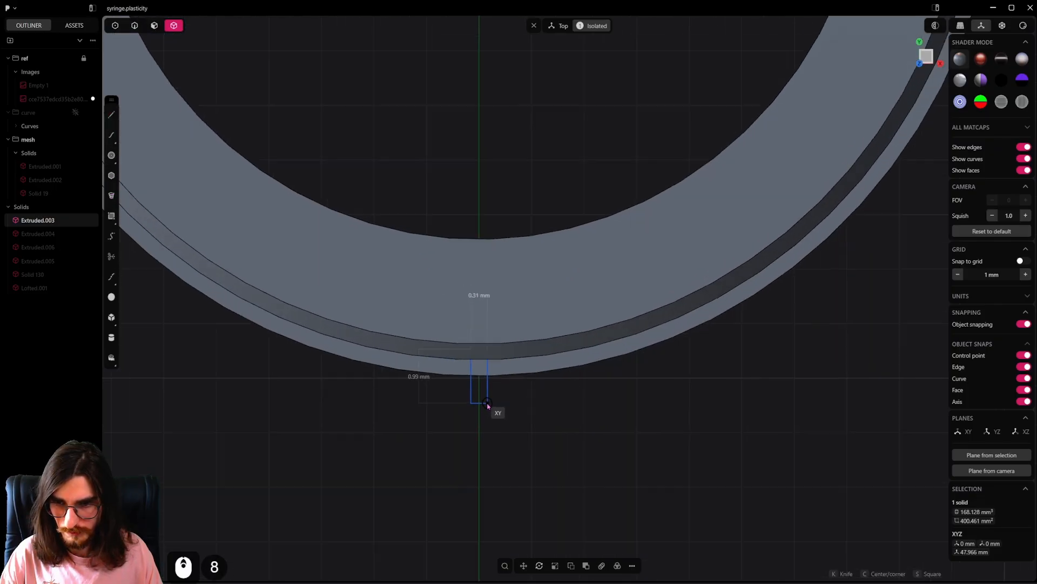
pyautogui.click(499, 410)
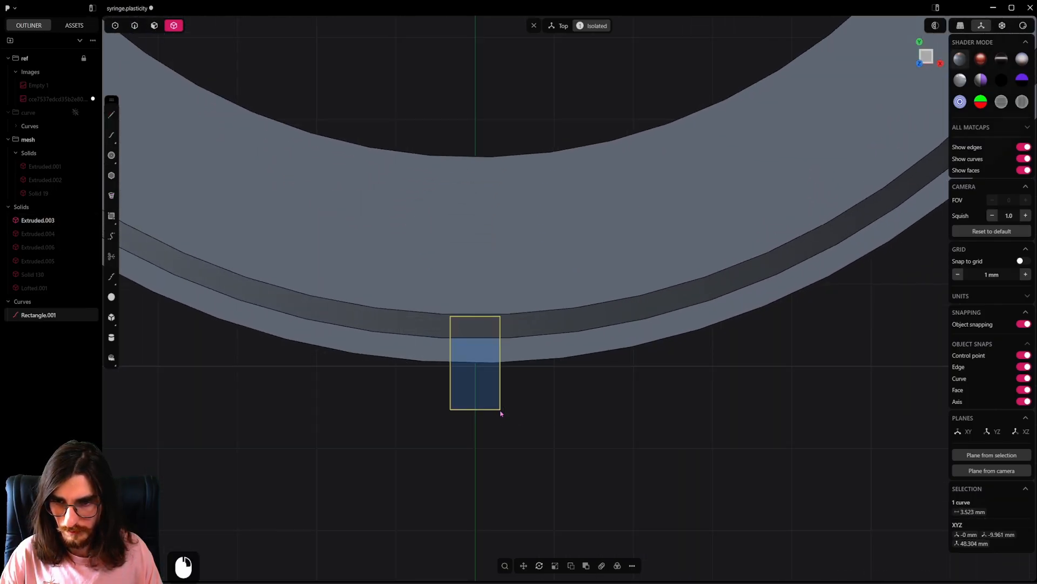
# Step: Move the rectangle about 0.35 mm outward along Y so it only slightly overlaps the ring's rim
pyautogui.press('g')
pyautogui.press('y')
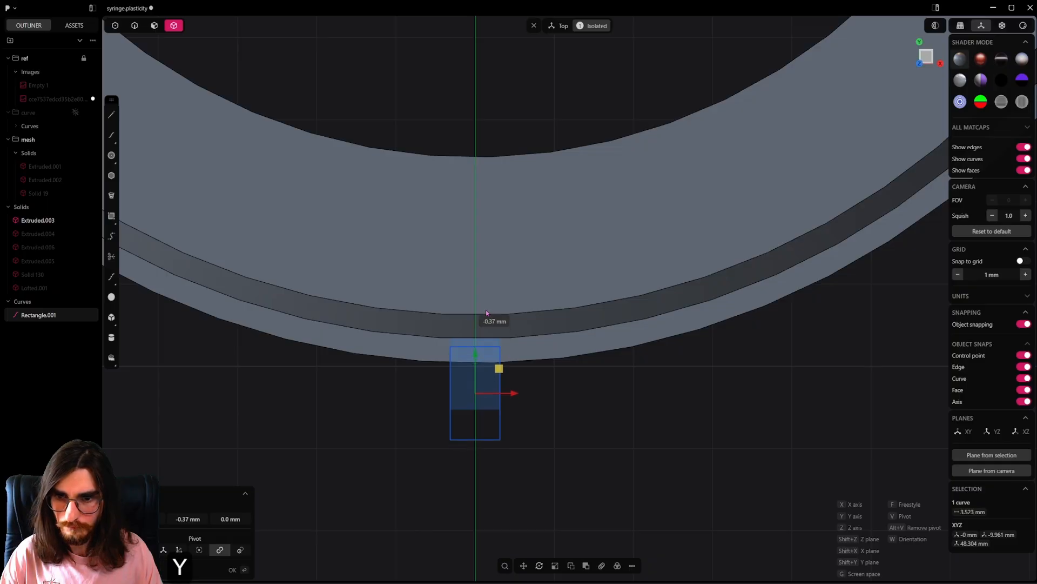
pyautogui.click(486, 312)
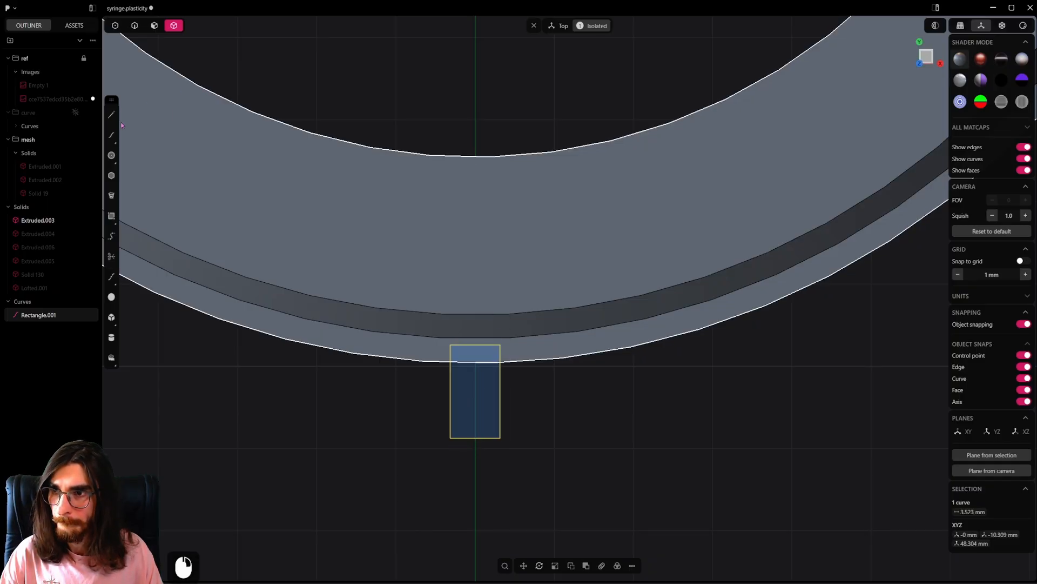
# Step: Scale the rectangle's two inner corner points together to about 0.29 mm apart, forming a trapezoid
pyautogui.click(116, 27)
pyautogui.moveTo(423, 345); pyautogui.dragTo(630, 366)
pyautogui.press('s')
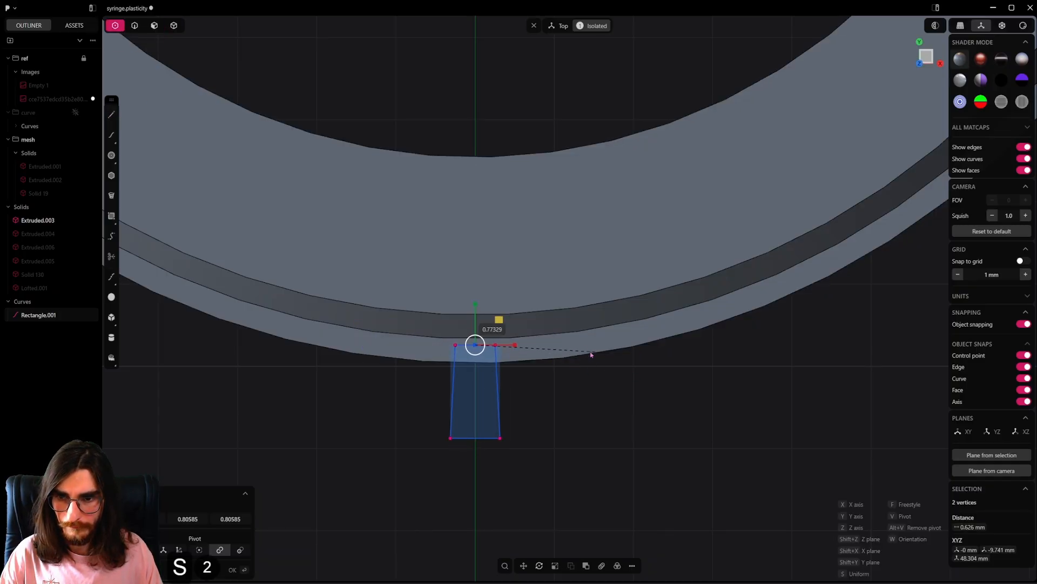
pyautogui.click(546, 339)
pyautogui.moveTo(547, 340); pyautogui.dragTo(524, 237, button='middle')
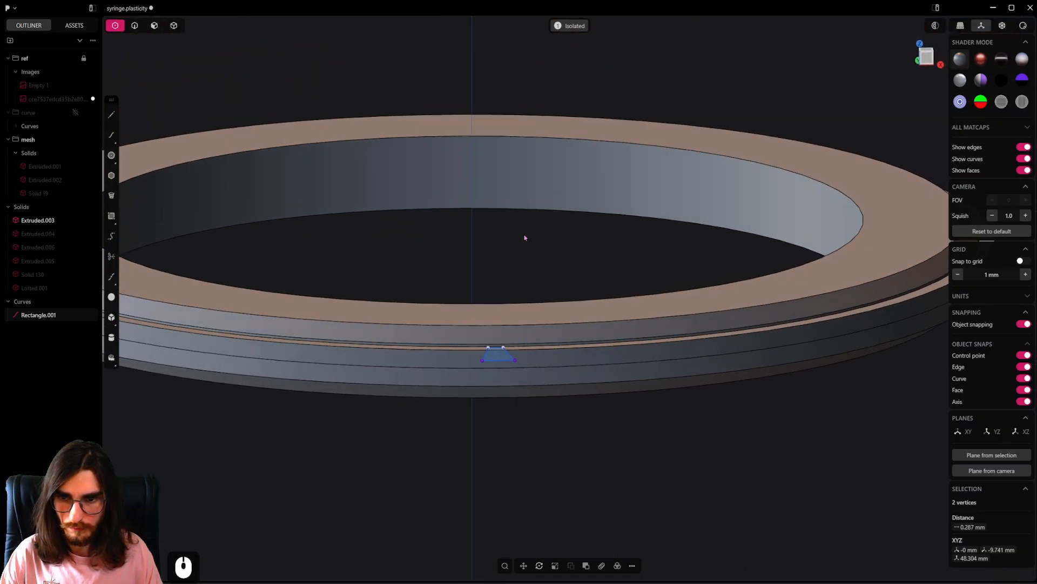
pyautogui.keyDown('alt'); pyautogui.moveTo(537, 300); pyautogui.dragTo(516, 405, button='middle'); pyautogui.keyUp('alt')
# Step: Scale the whole trapezoid profile up uniformly by a factor of about 1.24
pyautogui.press('a')
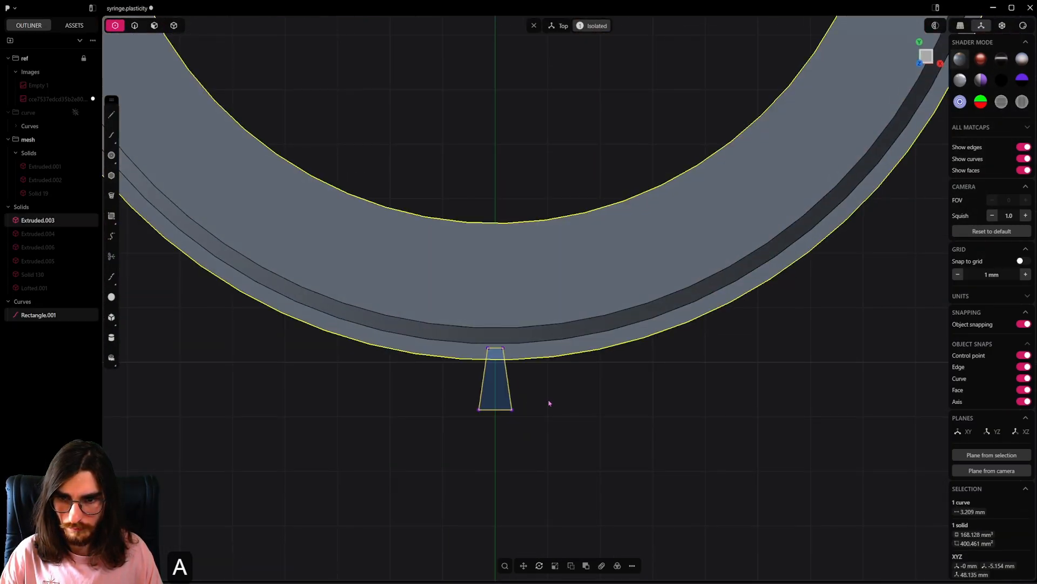
pyautogui.click(522, 414)
pyautogui.click(495, 361)
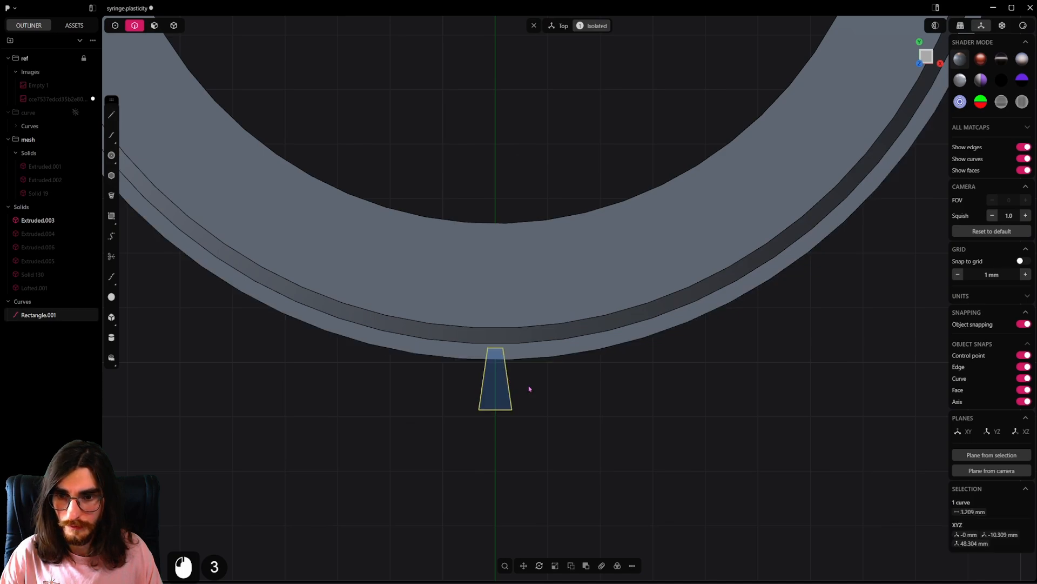
pyautogui.press('s')
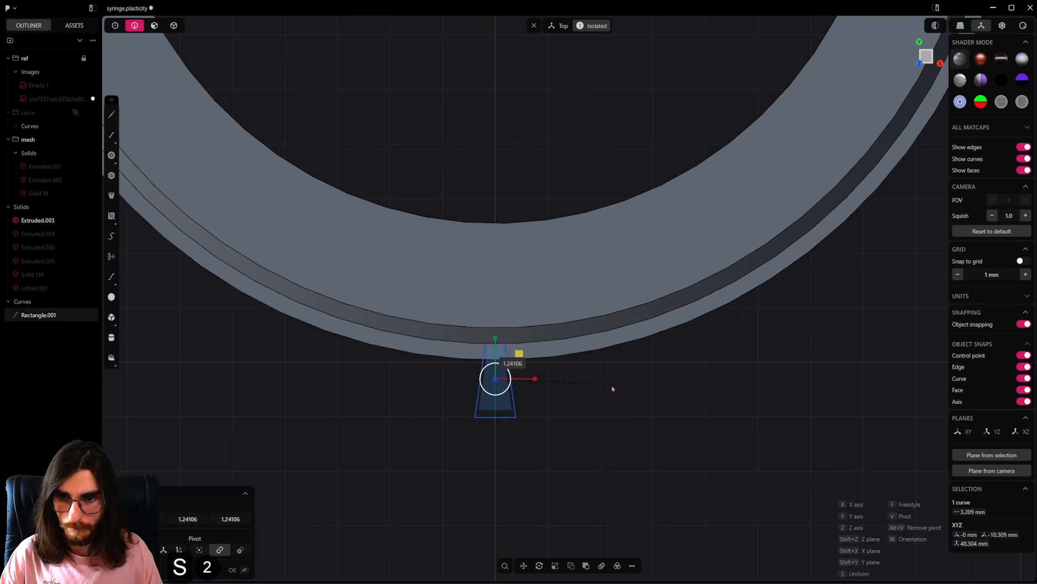
pyautogui.click(613, 388)
# Step: Nudge the trapezoid outward along Y by about 0.16 mm in total to reduce its overlap with the rim
pyautogui.press('g')
pyautogui.press('y')
pyautogui.click(511, 270)
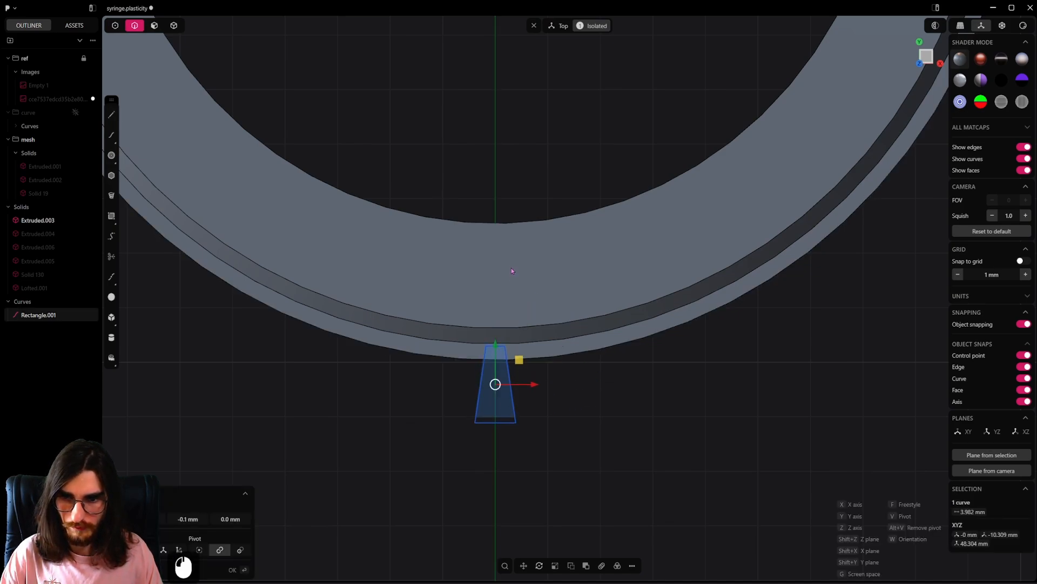
pyautogui.scroll(-3, 511, 269)
pyautogui.press('g')
pyautogui.press('y')
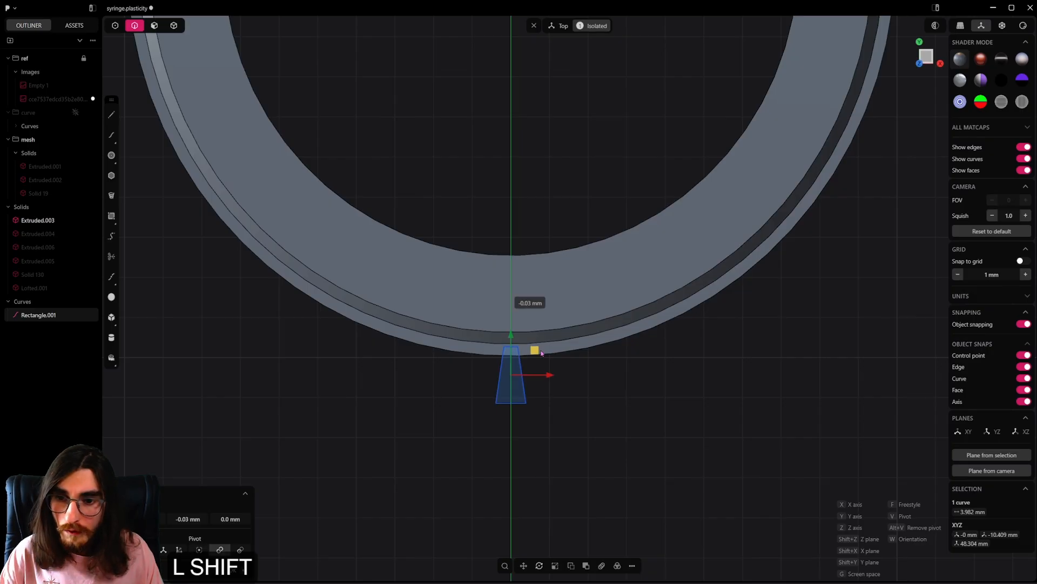
pyautogui.click(589, 386)
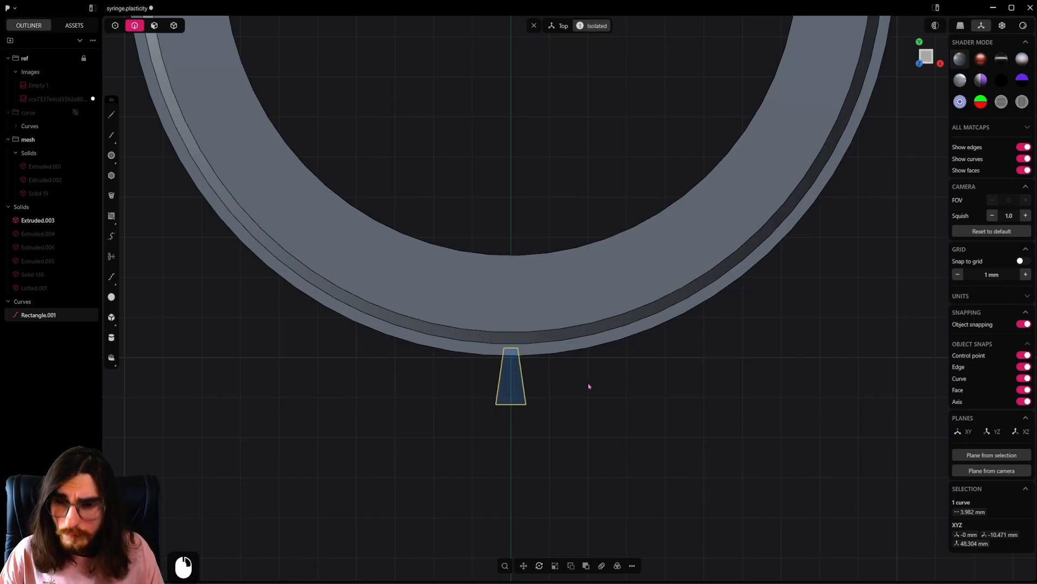
# Step: Create a radial array of the trapezoid around the ring's center with 79 copies
pyautogui.scroll(-5, 589, 386)
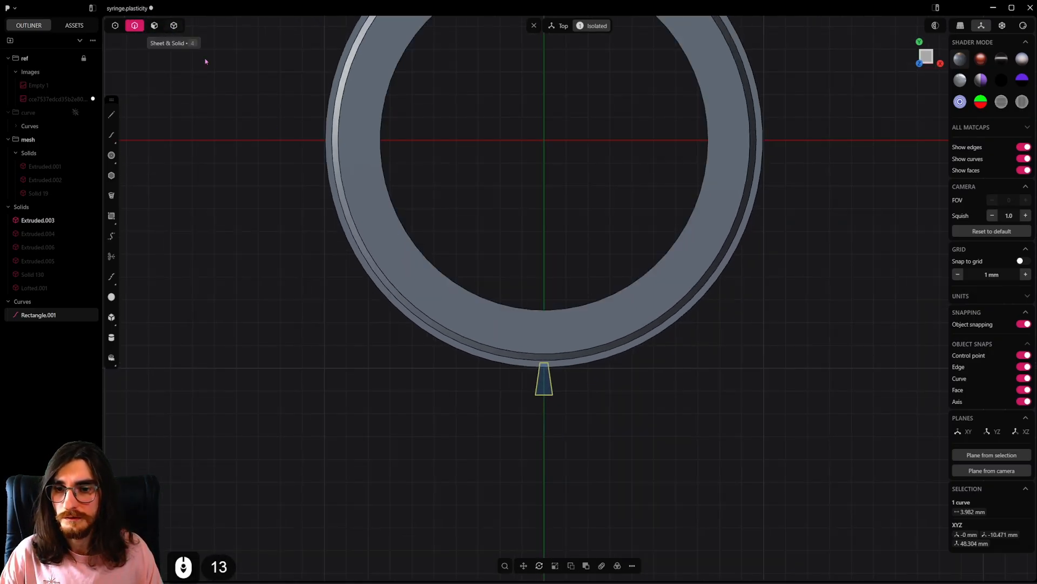
pyautogui.keyDown('shift'); pyautogui.moveTo(532, 347); pyautogui.dragTo(510, 373, button='middle'); pyautogui.keyUp('shift')
pyautogui.scroll(-2, 567, 367)
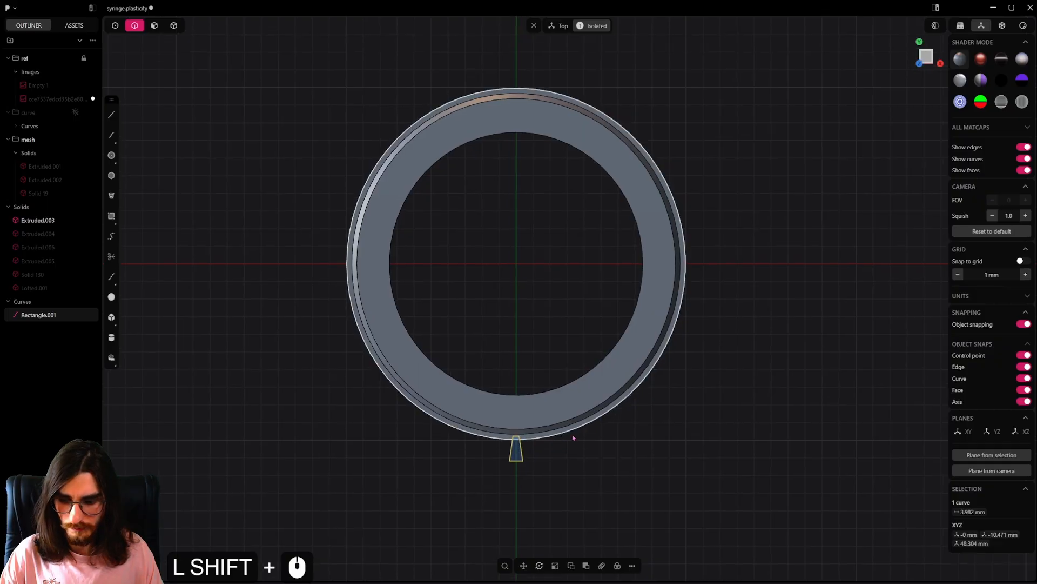
pyautogui.press('f')
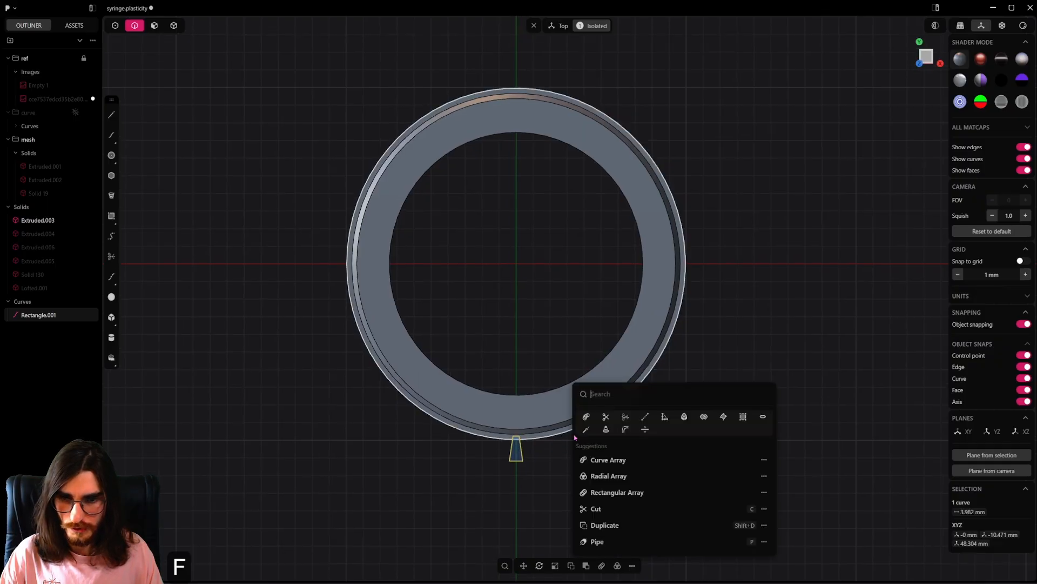
pyautogui.click(609, 476)
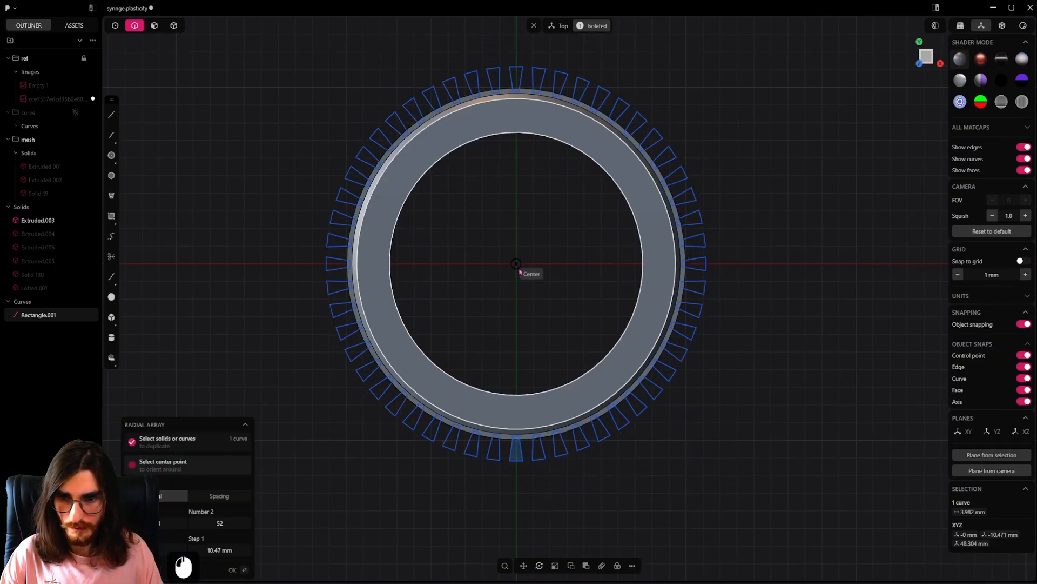
pyautogui.click(517, 264)
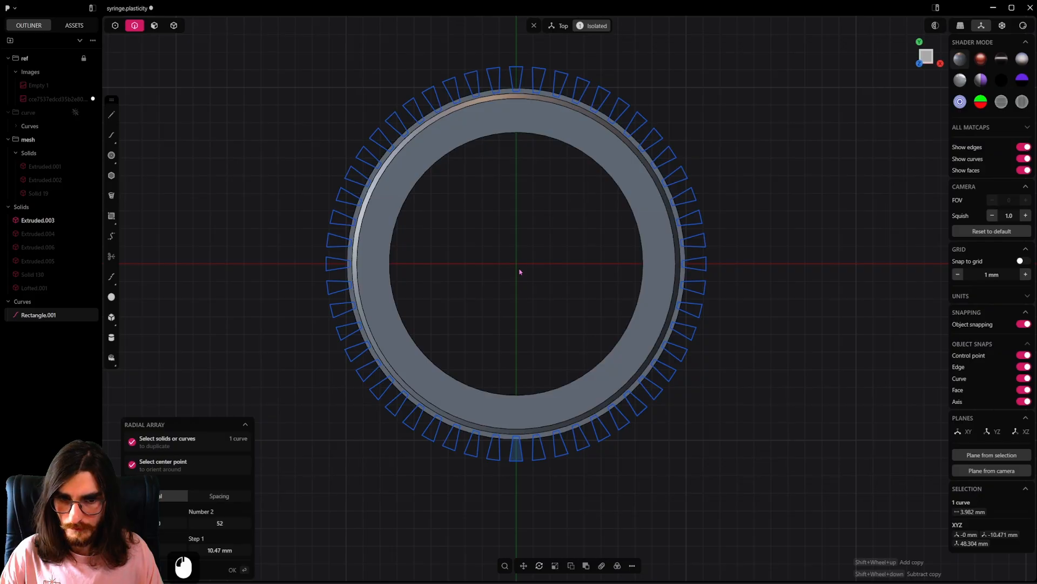
pyautogui.keyDown('shift'); pyautogui.scroll(20, 520, 271); pyautogui.keyUp('shift')
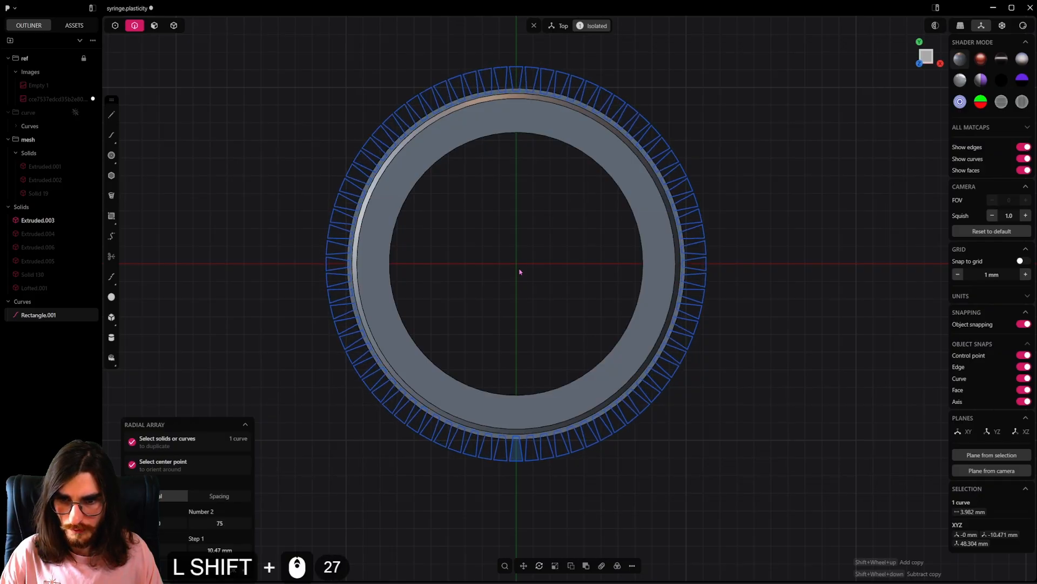
pyautogui.keyDown('shift'); pyautogui.scroll(3, 520, 271); pyautogui.keyUp('shift')
pyautogui.keyDown('shift'); pyautogui.scroll(-1, 520, 271); pyautogui.keyUp('shift')
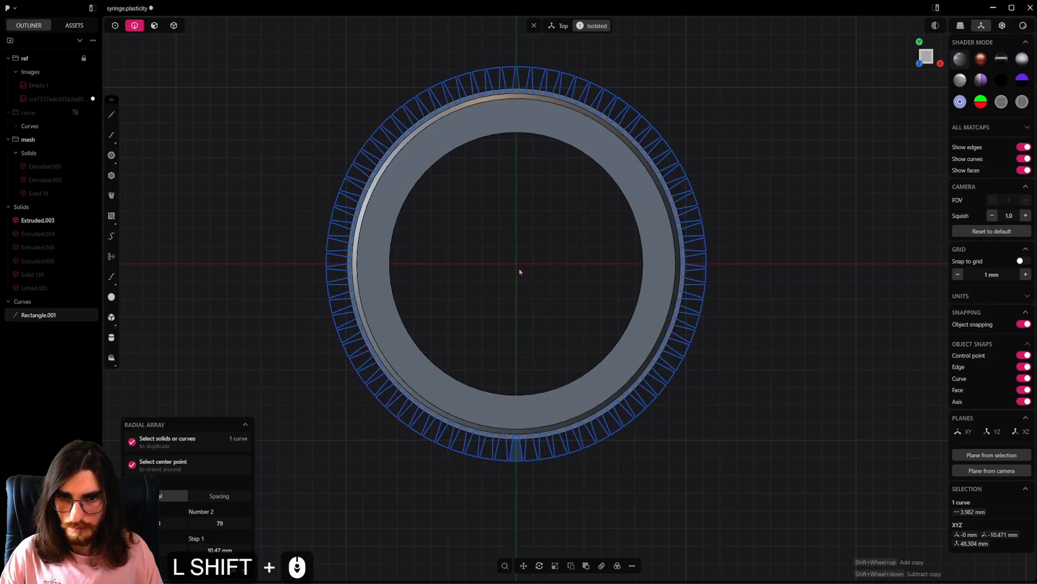
pyautogui.click(520, 271)
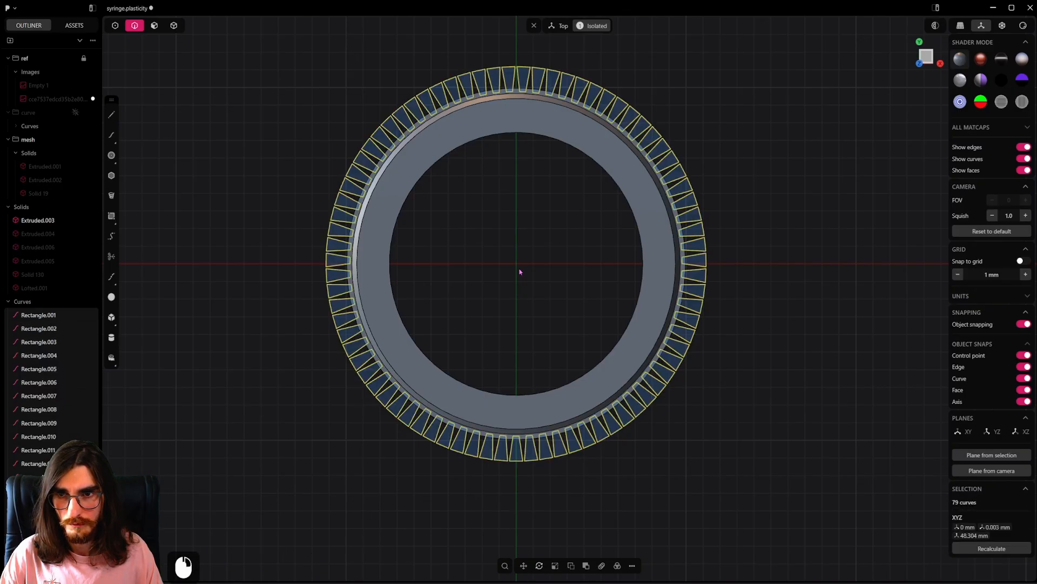
# Step: Cut the flange ring with all the arrayed trapezoids to notch its outer rim
pyautogui.press('c')
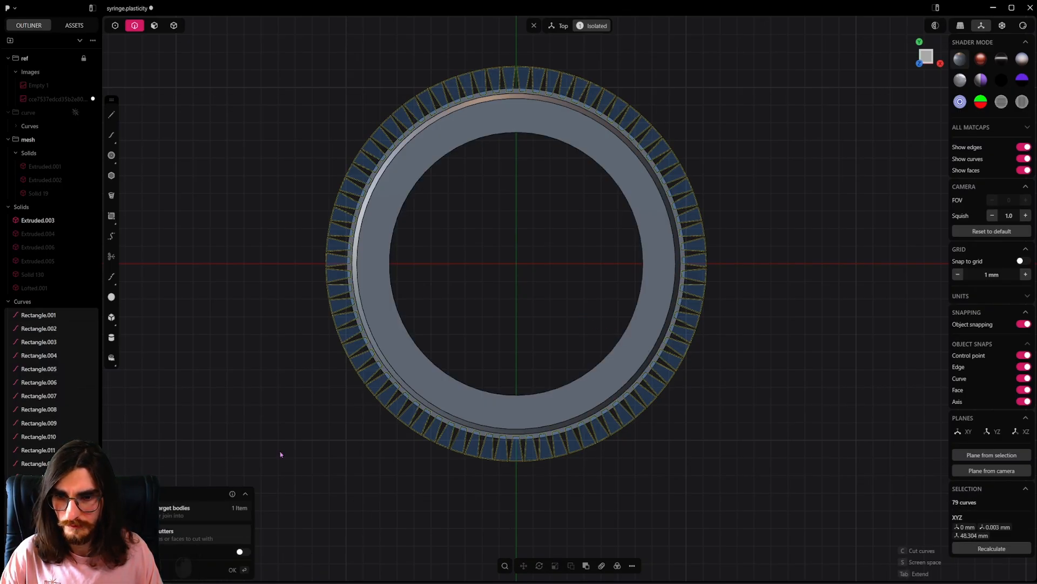
pyautogui.click(543, 300)
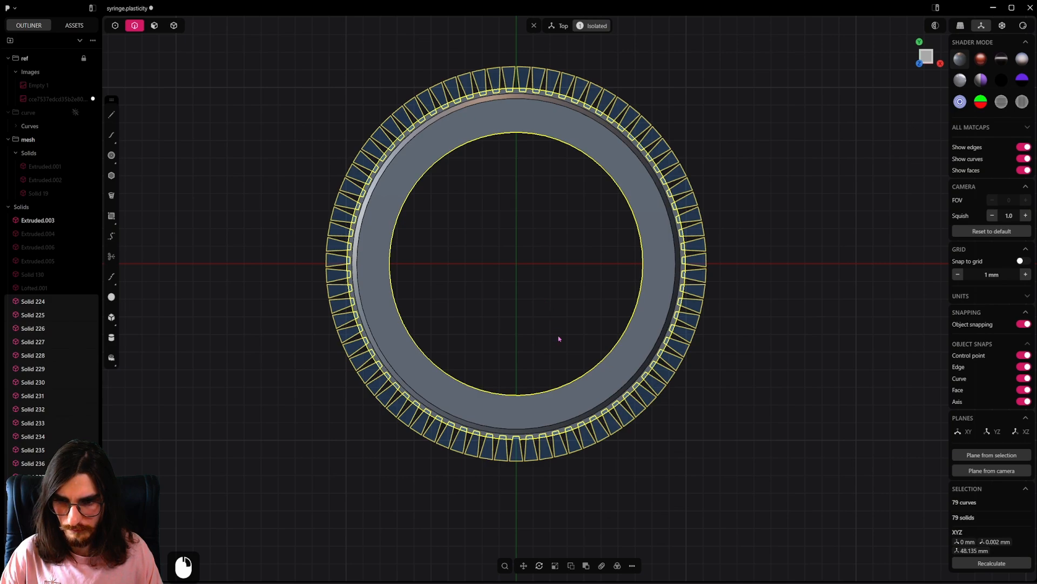
pyautogui.click(265, 224)
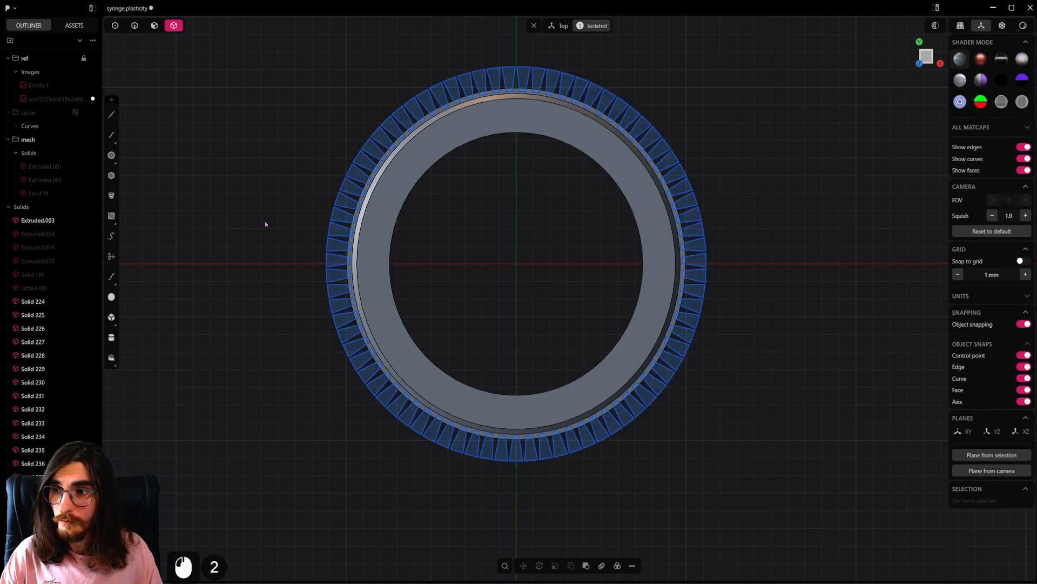
# Step: Hide the notched ring, delete all cut-off pieces and trapezoid curves, and unhide the ring
pyautogui.click(498, 219)
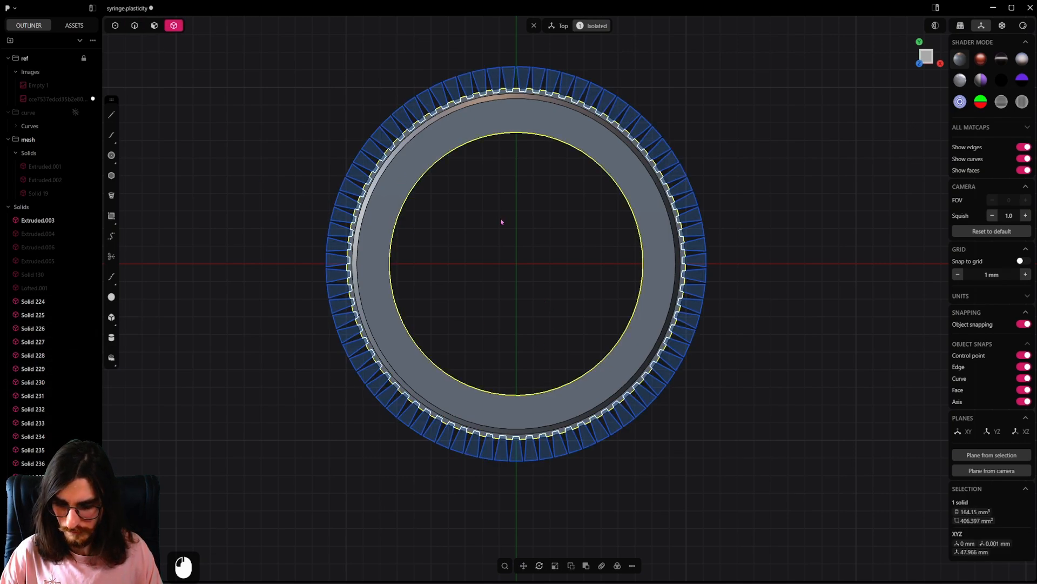
pyautogui.press('h')
pyautogui.moveTo(250, 29); pyautogui.dragTo(754, 392)
pyautogui.moveTo(771, 27); pyautogui.dragTo(209, 454)
pyautogui.keyDown('shift'); pyautogui.click(135, 27); pyautogui.keyUp('shift')
pyautogui.moveTo(773, 65); pyautogui.dragTo(273, 509)
pyautogui.press('x')
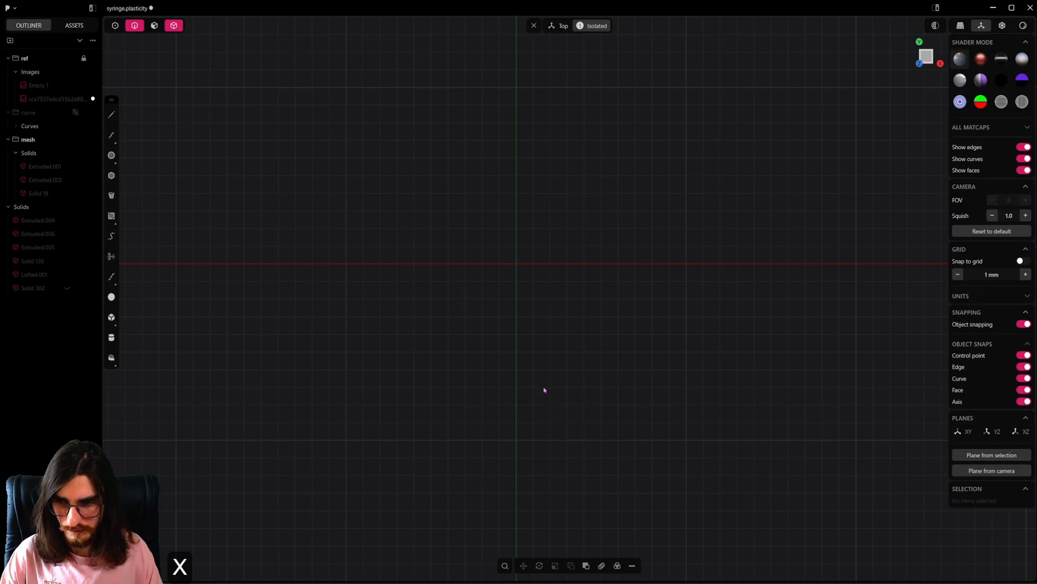
pyautogui.hotkey('alt', 'h')
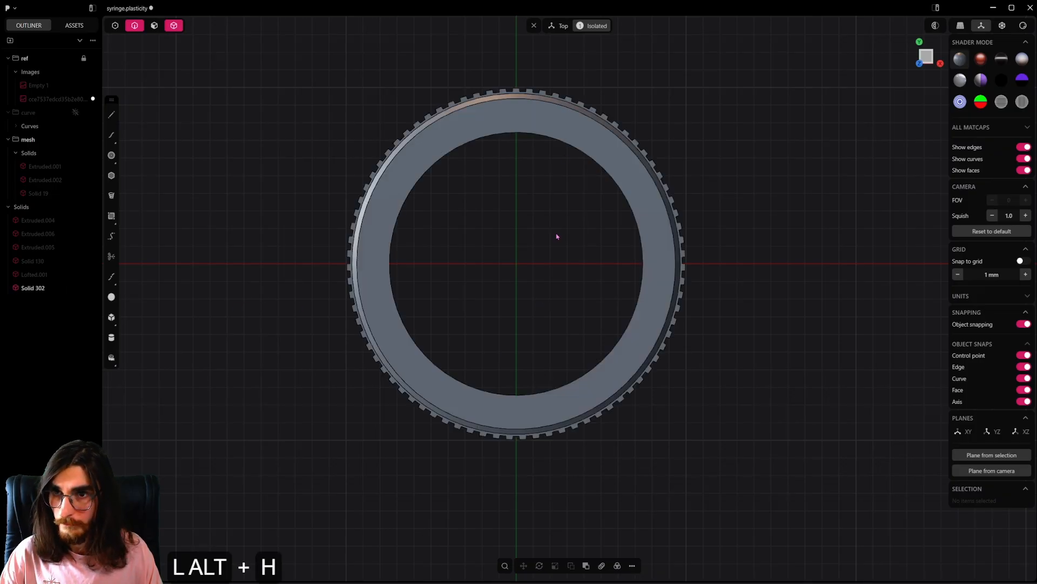
# Step: Leave isolation and inspect the ring's notched rim up close beneath the cap
pyautogui.click(591, 28)
pyautogui.scroll(-5, 567, 346)
pyautogui.moveTo(566, 347); pyautogui.dragTo(610, 250, button='middle')
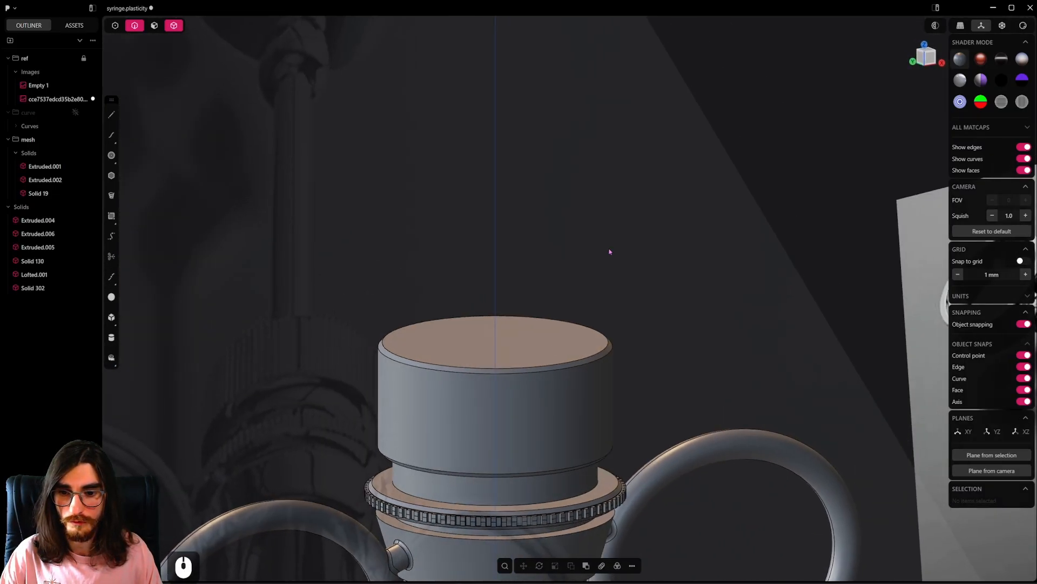
pyautogui.keyDown('shift'); pyautogui.moveTo(579, 489); pyautogui.dragTo(406, 326, button='middle'); pyautogui.keyUp('shift')
pyautogui.scroll(20, 530, 341)
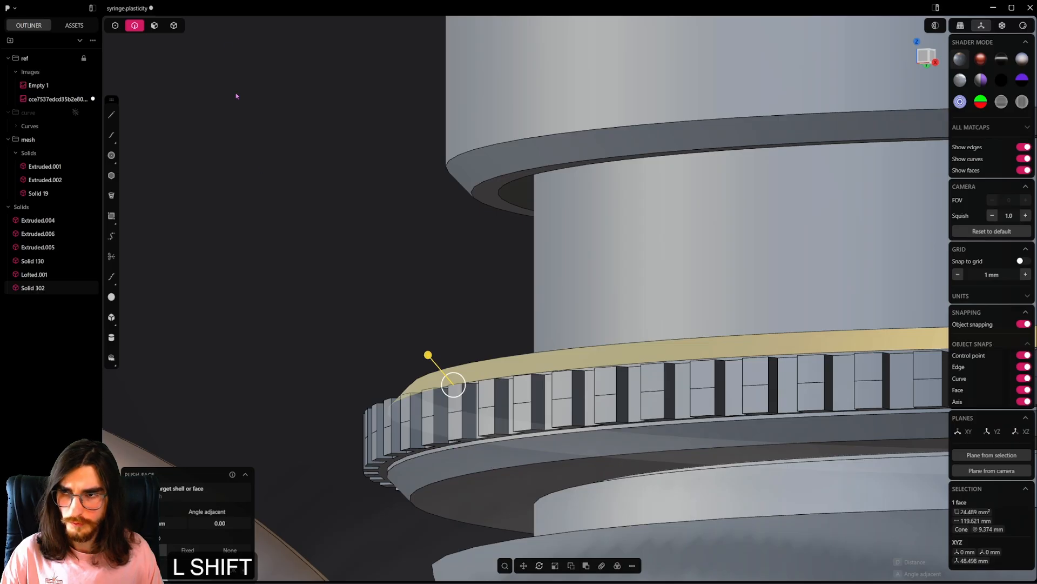
# Step: Push the upper and lower conical chamfer faces of the notched ring outward to make the bevels narrower
pyautogui.click(154, 27)
pyautogui.click(328, 309)
pyautogui.moveTo(328, 309); pyautogui.dragTo(502, 105, button='middle')
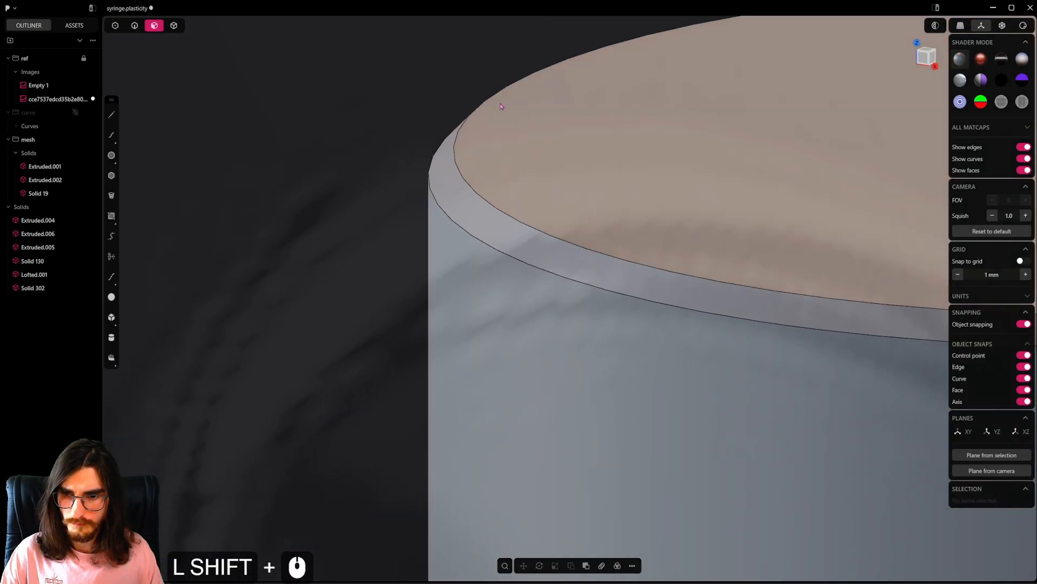
pyautogui.scroll(-14, 506, 366)
pyautogui.scroll(-11, 506, 366)
pyautogui.keyDown('shift'); pyautogui.moveTo(531, 473); pyautogui.dragTo(532, 250, button='middle'); pyautogui.keyUp('shift')
pyautogui.scroll(9, 507, 342)
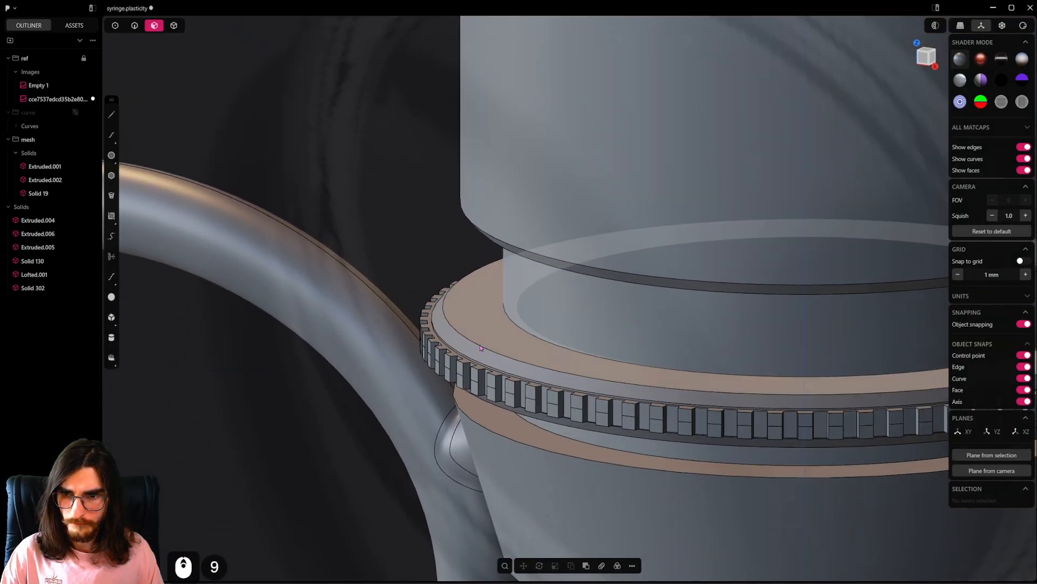
pyautogui.click(476, 345)
pyautogui.moveTo(481, 366); pyautogui.dragTo(491, 332, button='middle')
pyautogui.keyDown('shift'); pyautogui.click(486, 413); pyautogui.keyUp('shift')
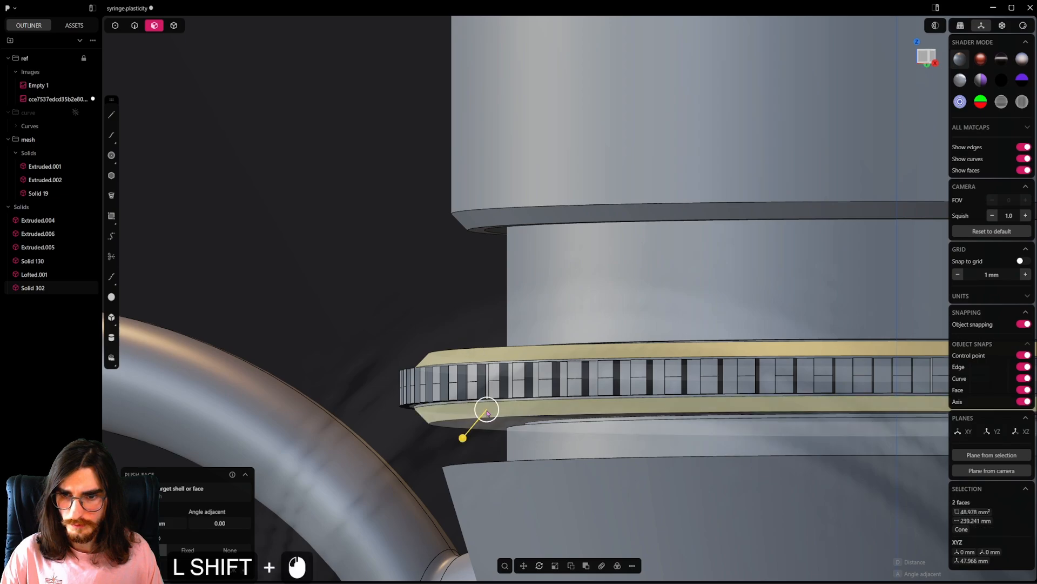
pyautogui.scroll(3, 485, 412)
pyautogui.keyDown('shift'); pyautogui.moveTo(460, 439); pyautogui.dragTo(440, 482); pyautogui.keyUp('shift')
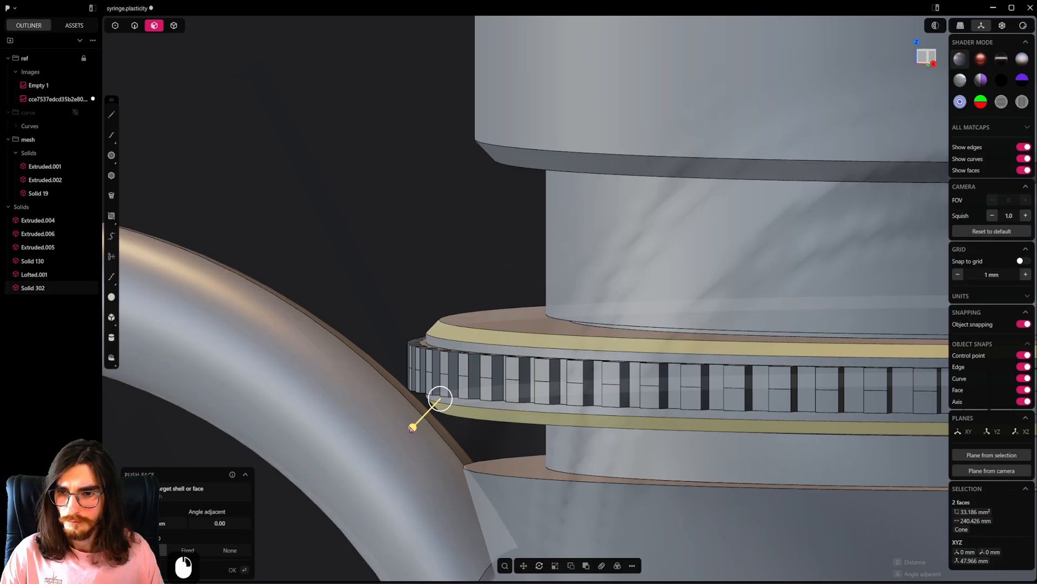
pyautogui.keyDown('shift'); pyautogui.moveTo(414, 427); pyautogui.dragTo(411, 429); pyautogui.keyUp('shift')
pyautogui.scroll(6, 366, 276)
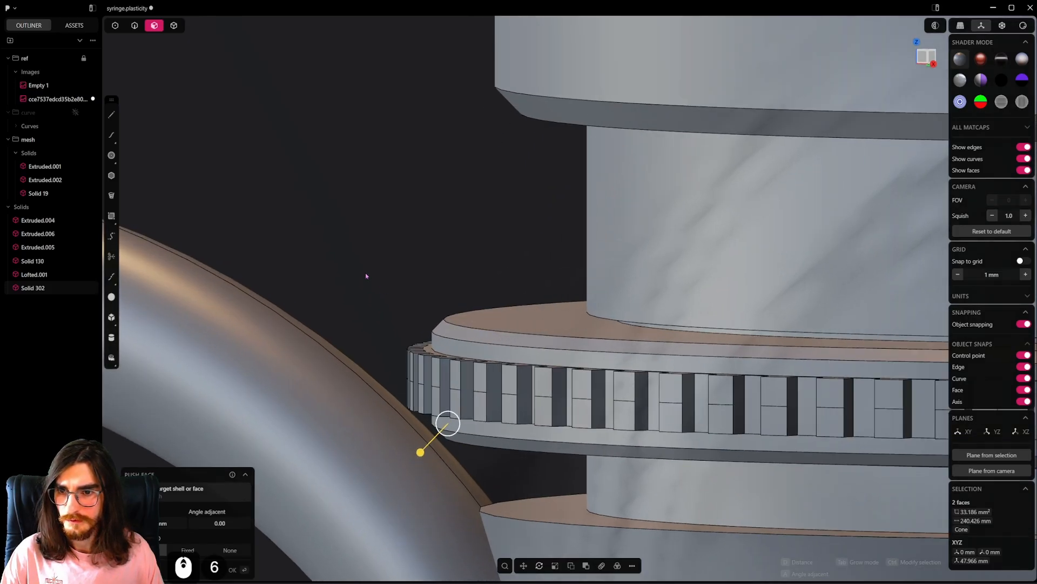
# Step: Chamfer the two circular edges above and below the teeth of the notched ring
pyautogui.rightClick(441, 348)
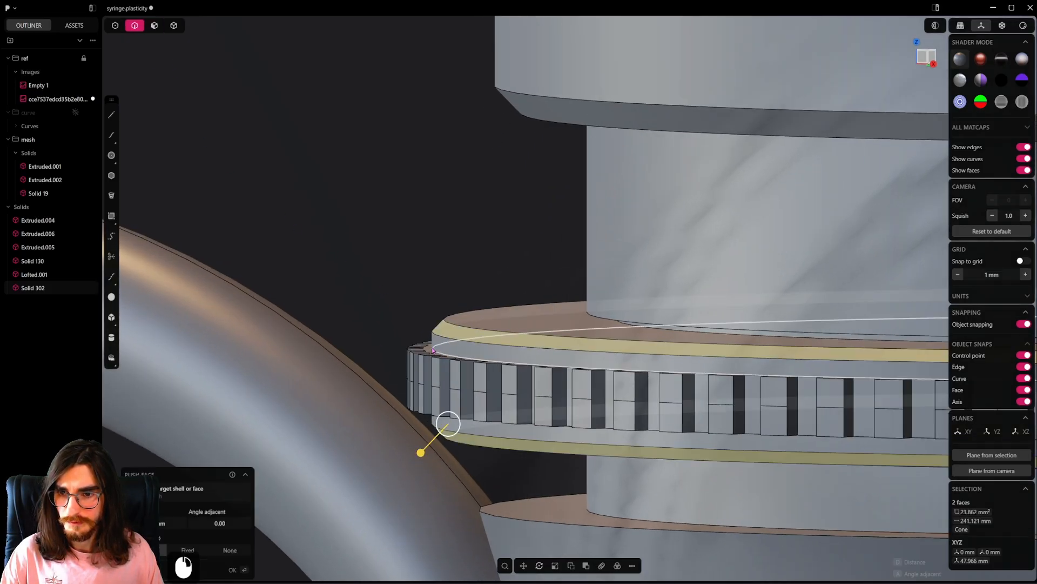
pyautogui.click(442, 353)
pyautogui.moveTo(443, 373); pyautogui.dragTo(445, 319, button='middle')
pyautogui.keyDown('shift'); pyautogui.click(448, 450); pyautogui.keyUp('shift')
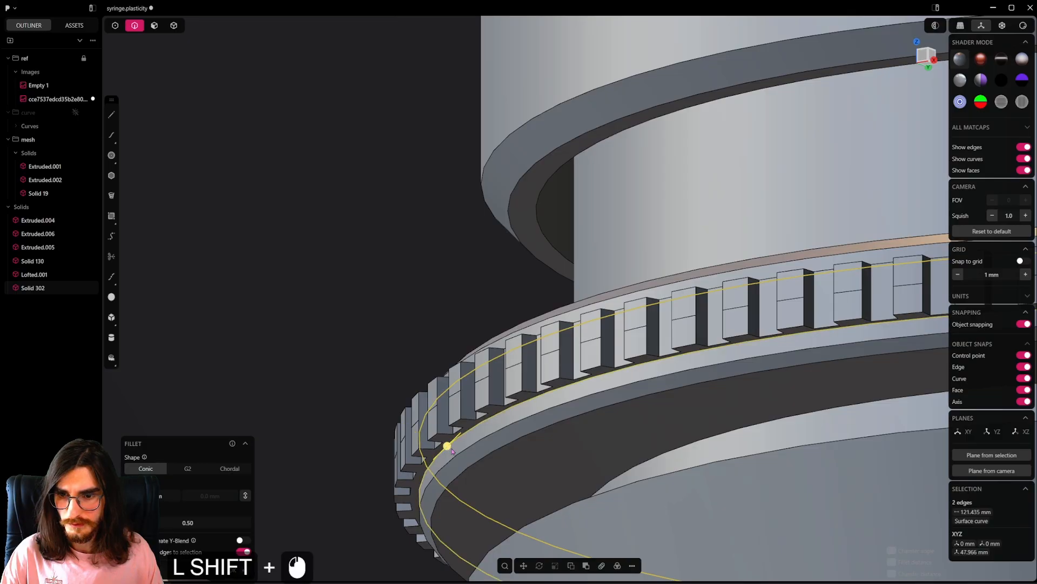
pyautogui.moveTo(448, 450); pyautogui.dragTo(444, 492, button='middle')
pyautogui.keyDown('shift'); pyautogui.moveTo(448, 440); pyautogui.dragTo(591, 333); pyautogui.keyUp('shift')
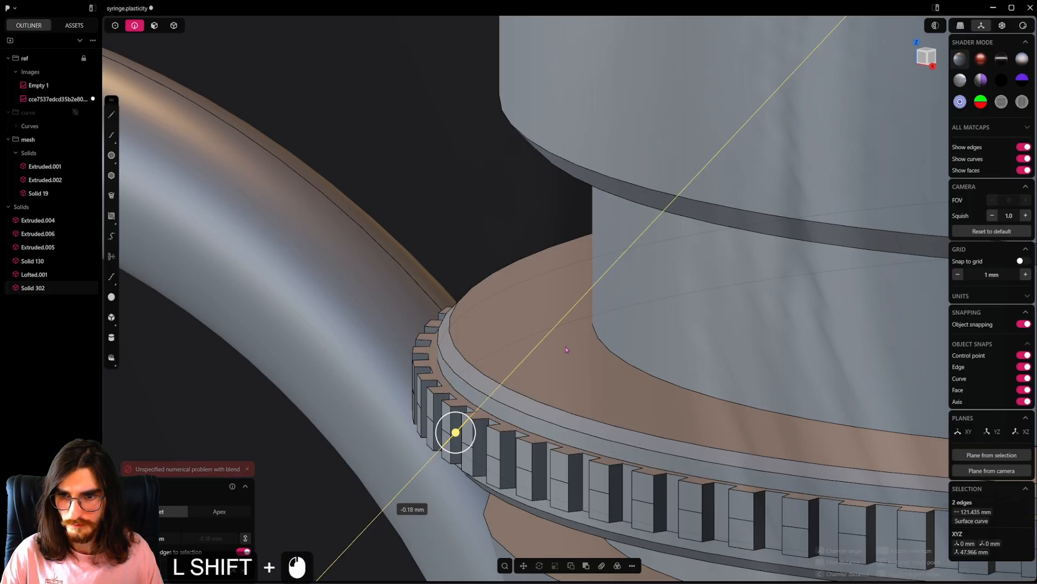
pyautogui.keyDown('shift'); pyautogui.moveTo(544, 366); pyautogui.dragTo(553, 353); pyautogui.keyUp('shift')
# Step: Push the ring's upper and lower outer bevel faces slightly further outward
pyautogui.click(460, 362)
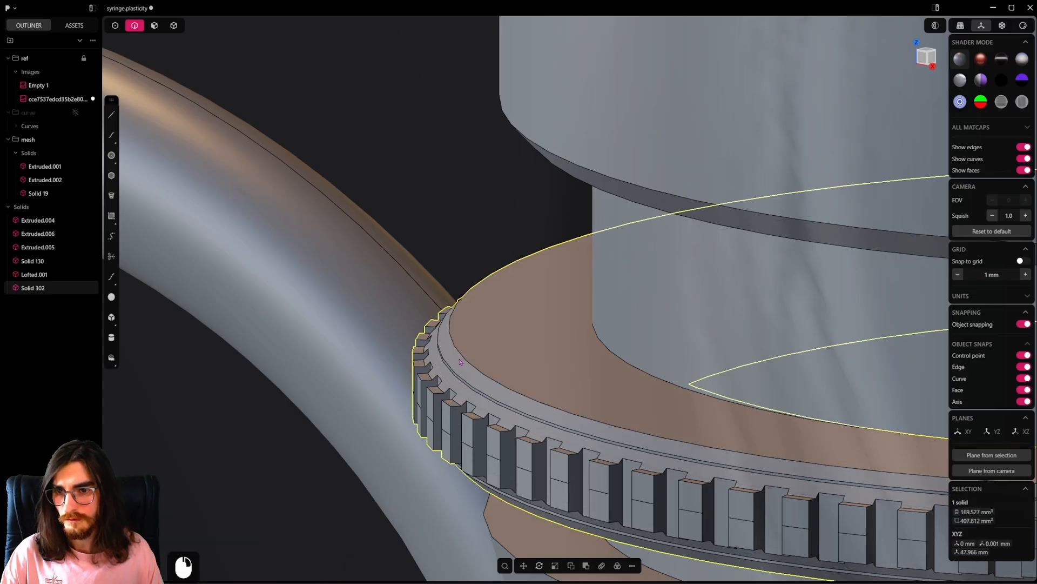
pyautogui.click(152, 40)
pyautogui.click(154, 26)
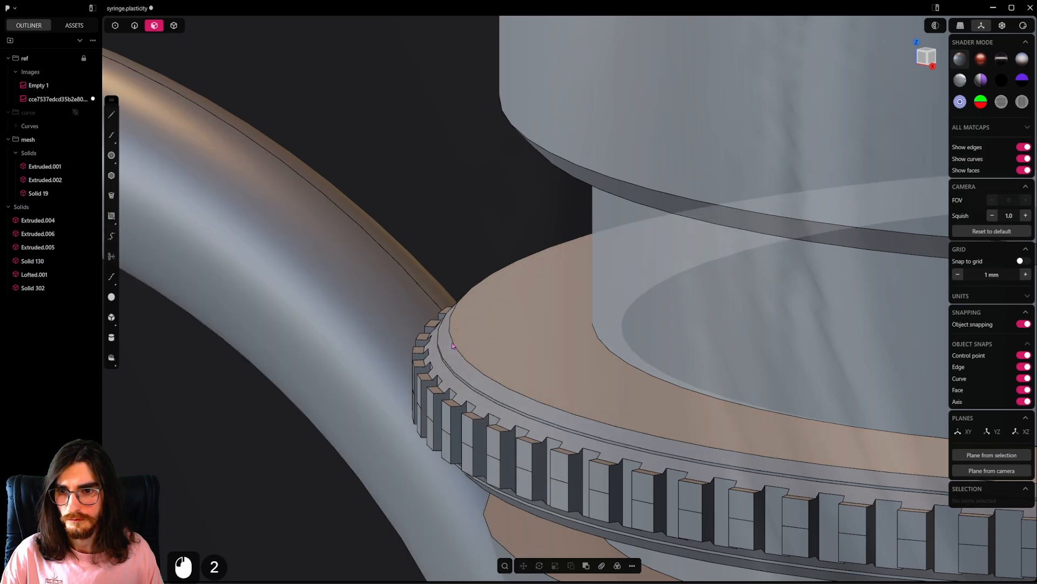
pyautogui.click(453, 354)
pyautogui.moveTo(458, 373); pyautogui.dragTo(464, 310, button='middle')
pyautogui.keyDown('shift'); pyautogui.moveTo(463, 310); pyautogui.dragTo(433, 270, button='middle'); pyautogui.keyUp('shift')
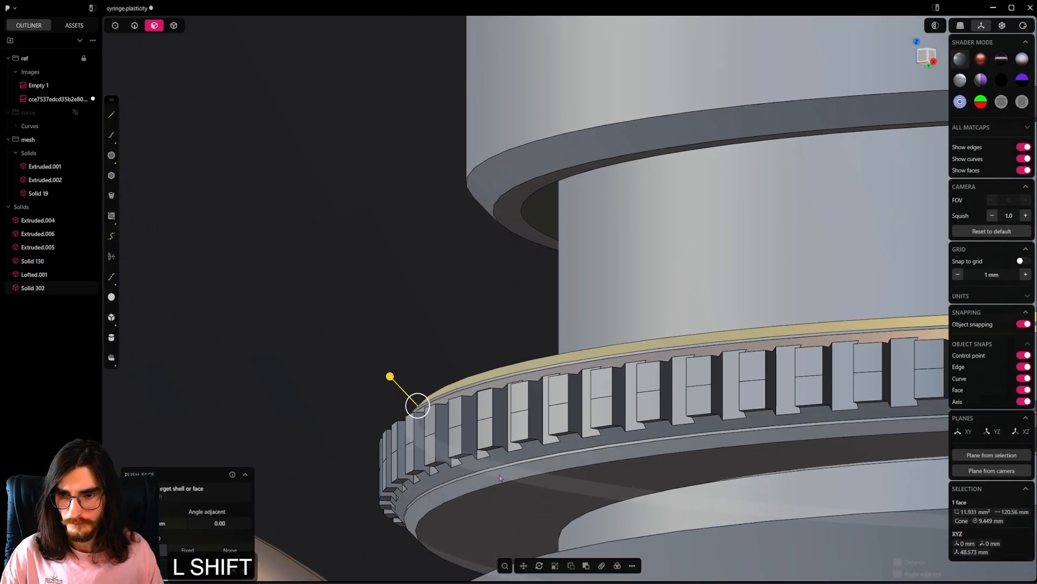
pyautogui.keyDown('shift'); pyautogui.click(498, 483); pyautogui.keyUp('shift')
pyautogui.keyDown('shift'); pyautogui.moveTo(499, 483); pyautogui.dragTo(456, 536); pyautogui.keyUp('shift')
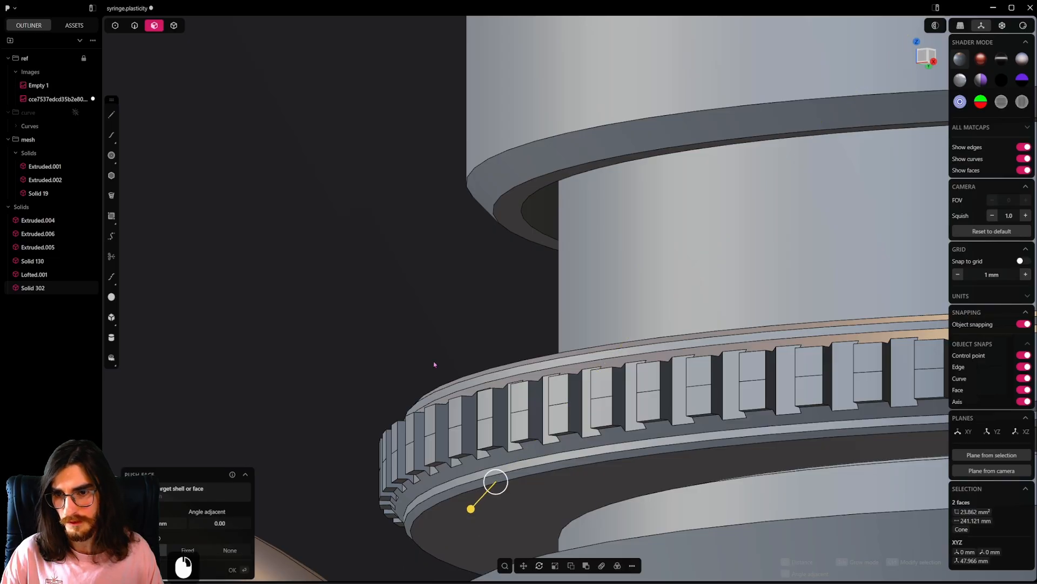
# Step: Select two faces around the notched ring and offset them by a small amount
pyautogui.scroll(-6, 442, 328)
pyautogui.moveTo(433, 361); pyautogui.dragTo(320, 6, button='middle')
pyautogui.keyDown('shift'); pyautogui.moveTo(636, 414); pyautogui.dragTo(447, 91, button='middle'); pyautogui.keyUp('shift')
pyautogui.scroll(-18, 447, 90)
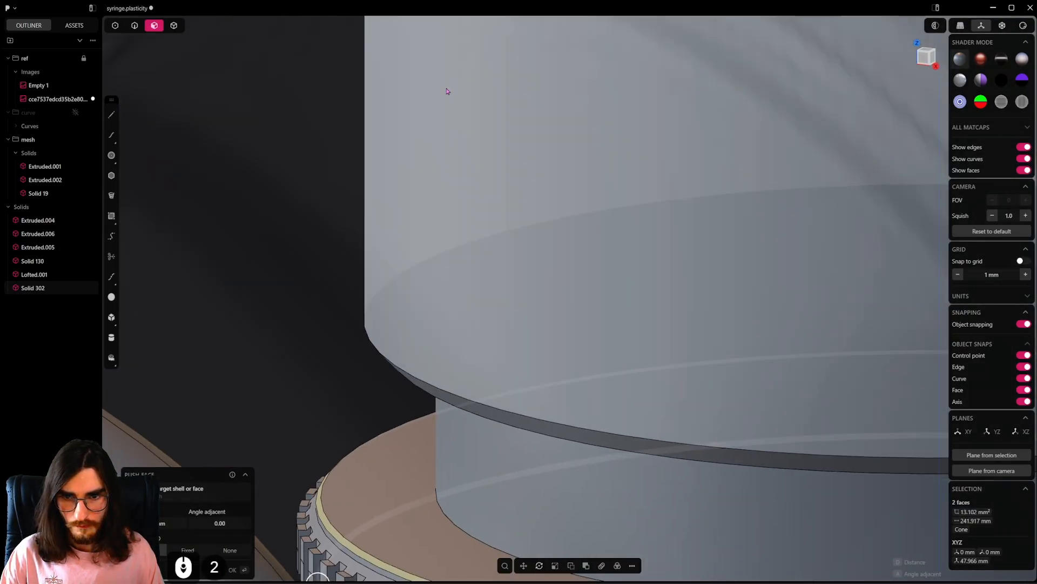
pyautogui.click(378, 258)
pyautogui.moveTo(524, 377); pyautogui.dragTo(585, 386, button='middle')
pyautogui.scroll(15, 525, 363)
pyautogui.scroll(4, 539, 416)
pyautogui.click(540, 399)
pyautogui.scroll(-8, 546, 392)
pyautogui.keyDown('shift'); pyautogui.click(591, 348); pyautogui.keyUp('shift')
pyautogui.scroll(7, 584, 385)
pyautogui.keyDown('shift'); pyautogui.moveTo(582, 376); pyautogui.dragTo(574, 385); pyautogui.keyUp('shift')
# Step: Save the syringe file with the refined ring
pyautogui.scroll(-7, 562, 362)
pyautogui.moveTo(562, 362); pyautogui.dragTo(579, 401, button='middle')
pyautogui.scroll(-4, 697, 294)
pyautogui.hotkey('ctrl', 's')
pyautogui.scroll(-4, 682, 235)
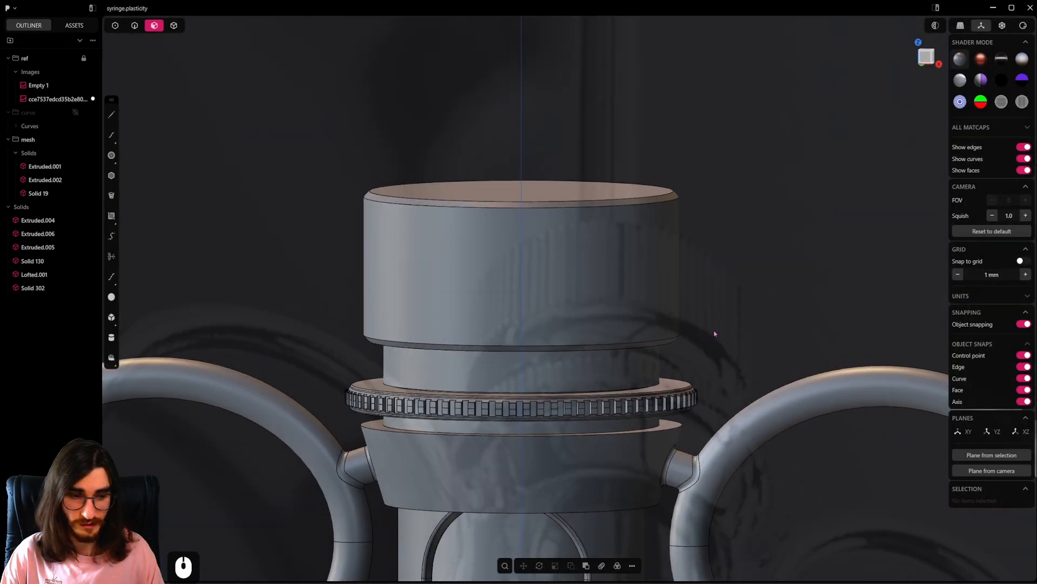
# Step: Isolate the large cap solid and view it from the top
pyautogui.scroll(4, 613, 294)
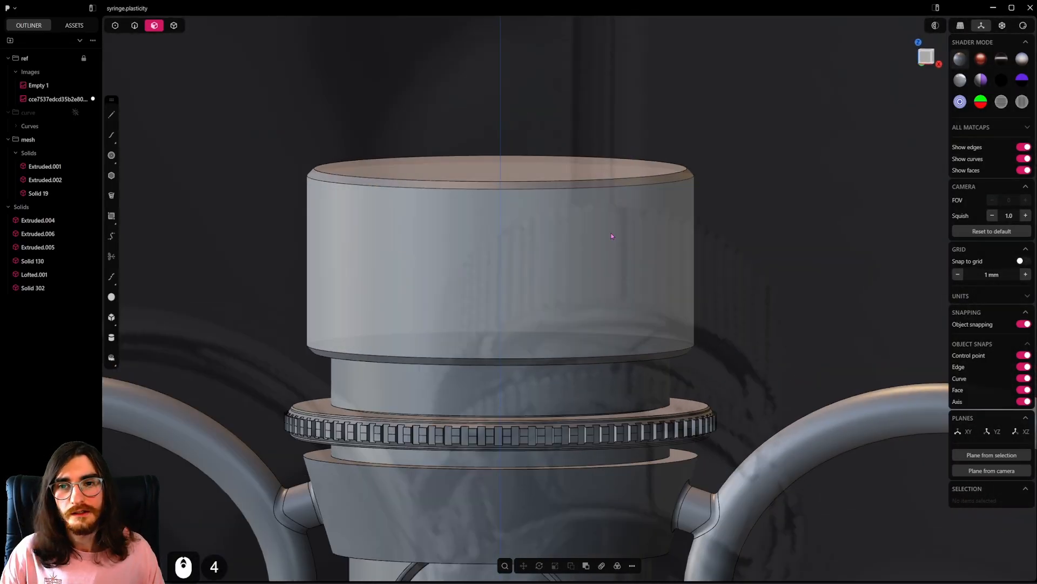
pyautogui.doubleClick(599, 248)
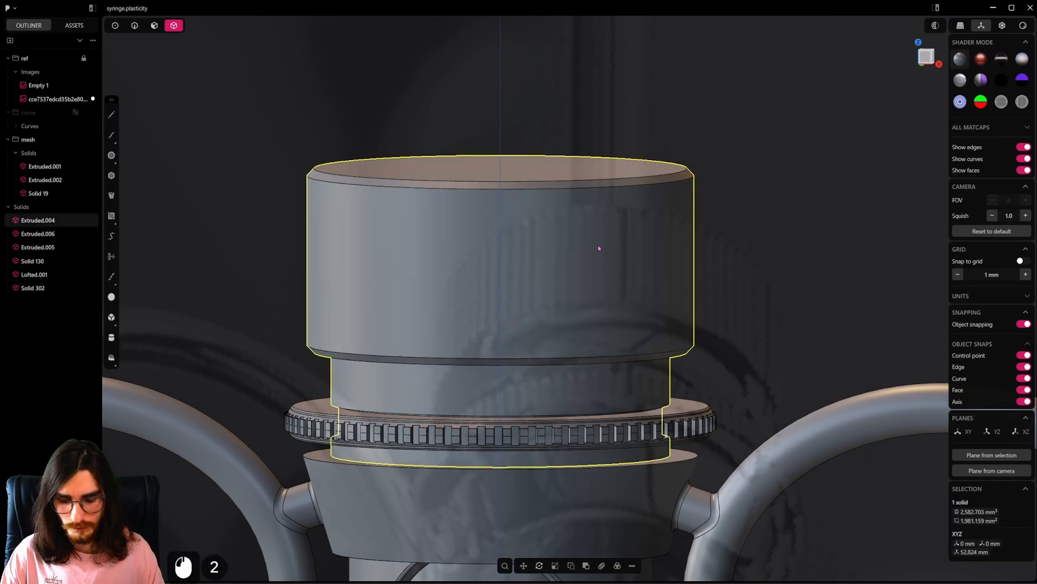
pyautogui.press('/')
pyautogui.press('/')
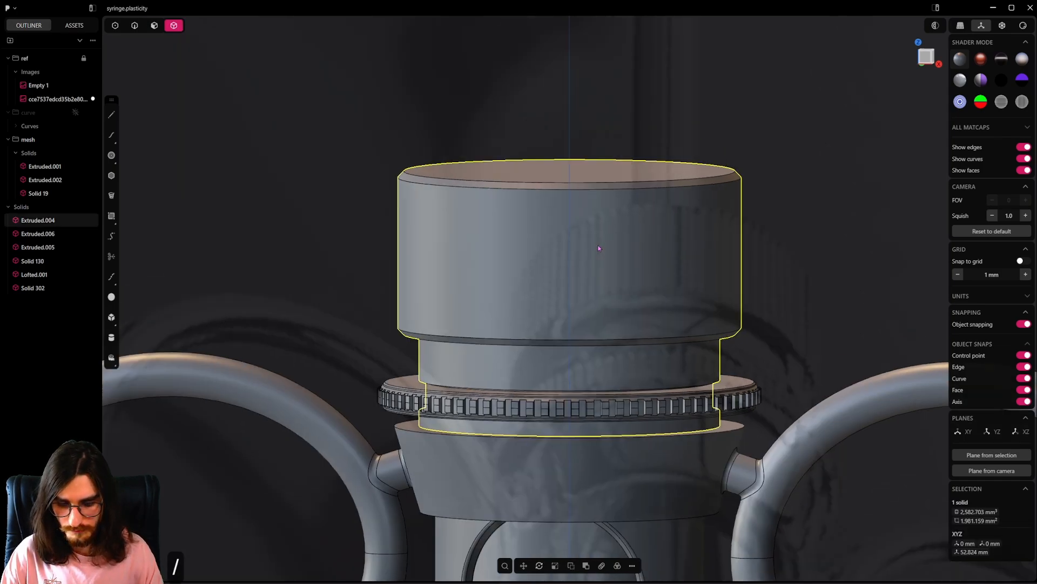
pyautogui.keyDown('alt'); pyautogui.moveTo(598, 245); pyautogui.dragTo(585, 368, button='middle'); pyautogui.keyUp('alt')
pyautogui.scroll(4, 599, 408)
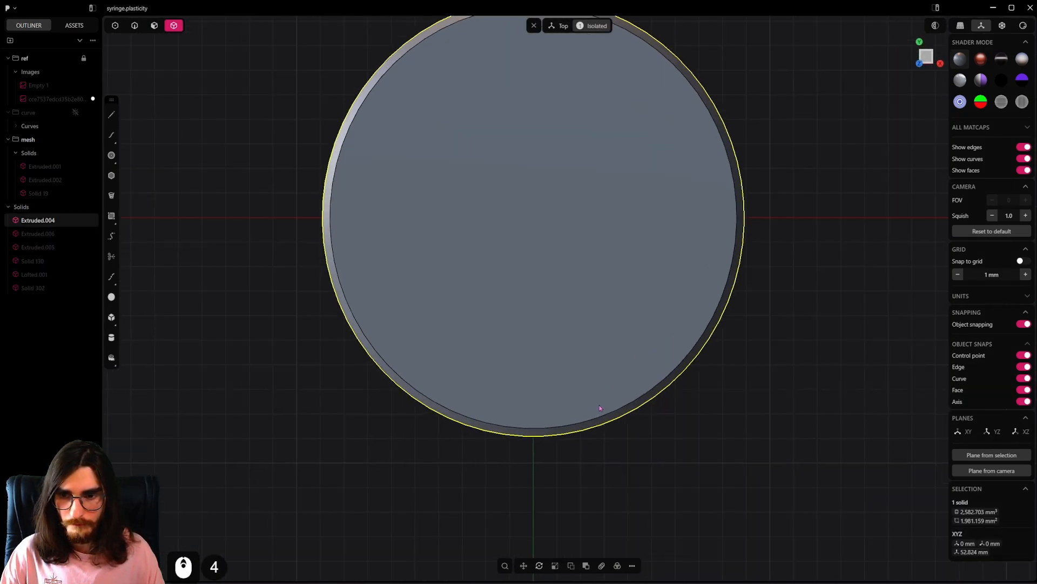
# Step: Draw a centered rectangle about 0.39 by 2.71 mm across the cap's edge on the Y axis
pyautogui.click(112, 116)
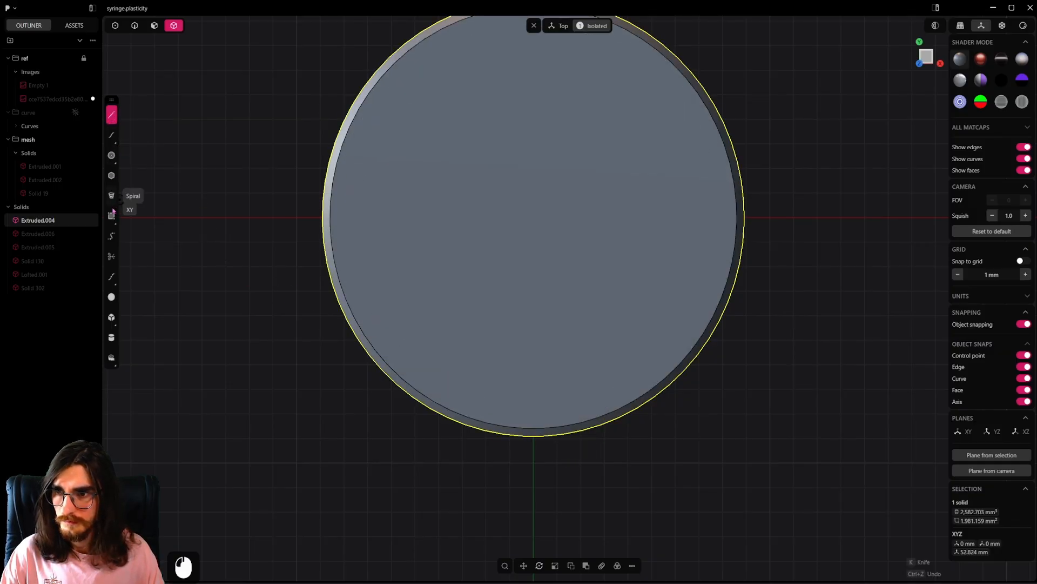
pyautogui.click(112, 215)
pyautogui.click(534, 429)
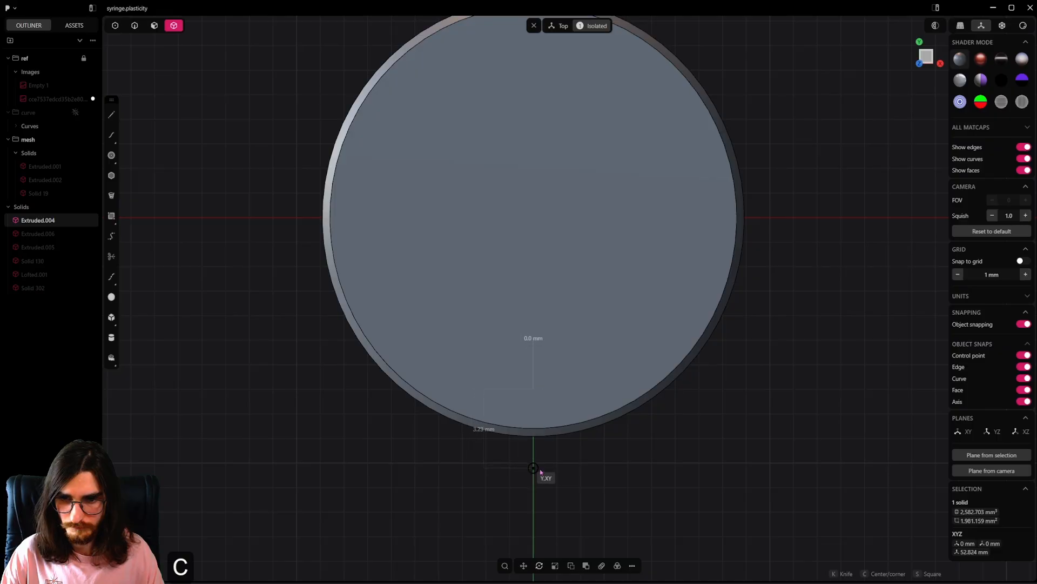
pyautogui.scroll(20, 541, 472)
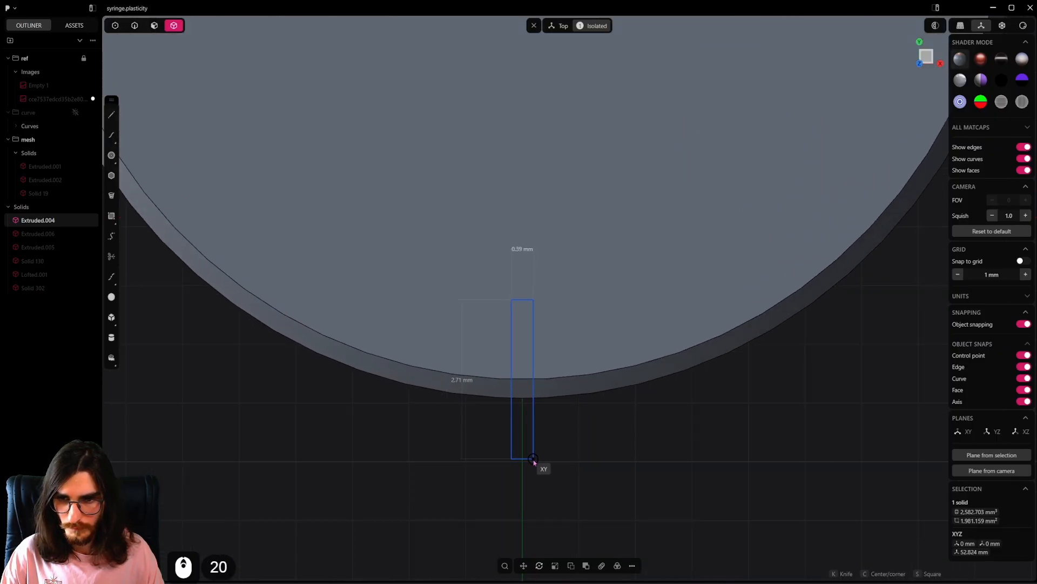
pyautogui.click(533, 459)
# Step: Move the rectangle about 1.45 mm outward along Y so its inner end just overlaps the cap's rim
pyautogui.press('g')
pyautogui.press('y')
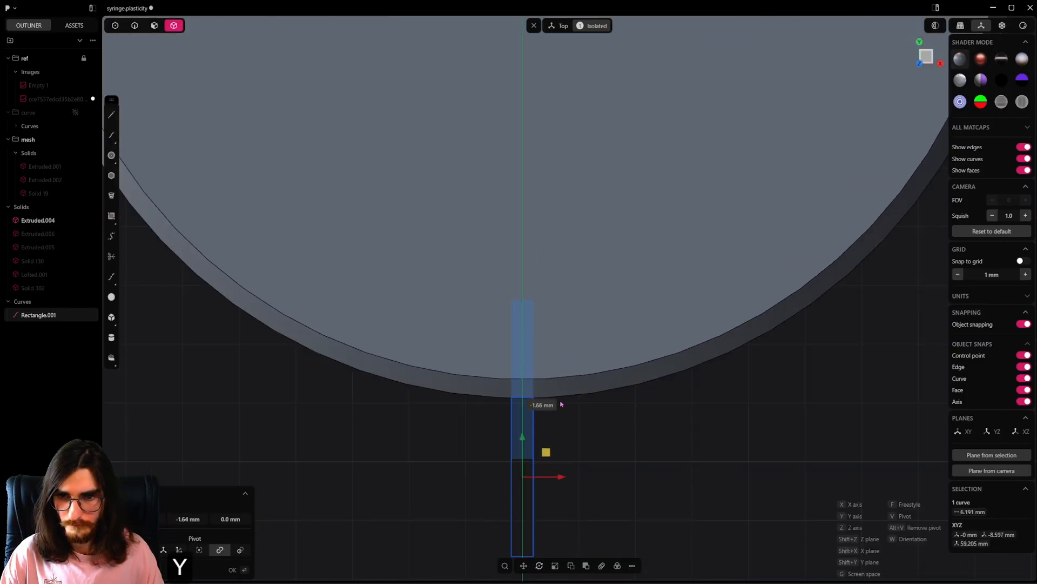
pyautogui.keyDown('shift'); pyautogui.click(561, 399); pyautogui.keyUp('shift')
pyautogui.scroll(-7, 560, 427)
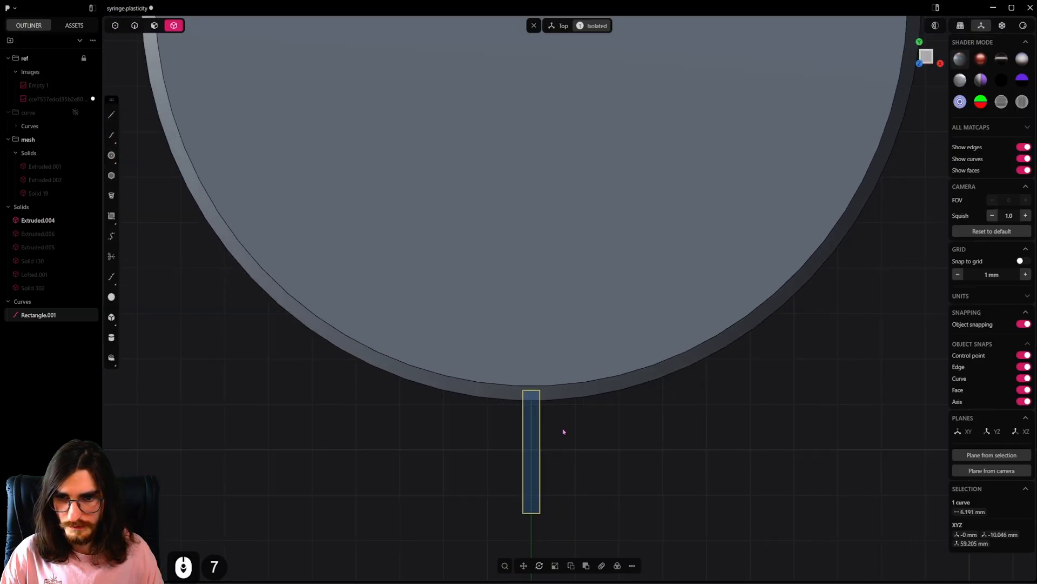
# Step: Scale the rectangle's two outer vertices up about seven times to form a trapezoid
pyautogui.click(115, 25)
pyautogui.click(532, 513)
pyautogui.press('s')
pyautogui.press('s')
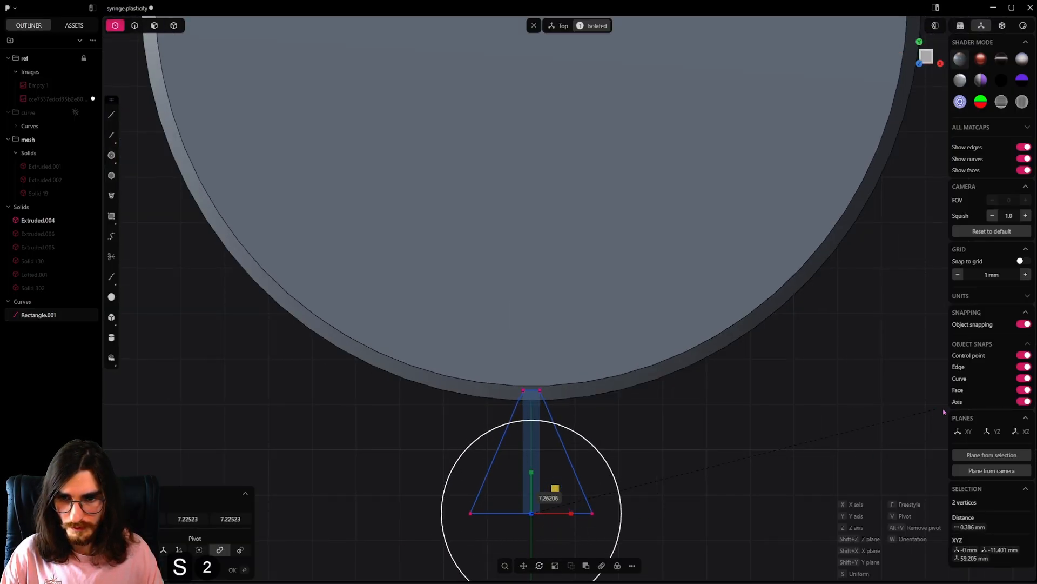
pyautogui.click(913, 418)
# Step: Scale the trapezoid's two inner vertices to make its narrow end about 0.58 mm wide
pyautogui.press('s')
pyautogui.press('s')
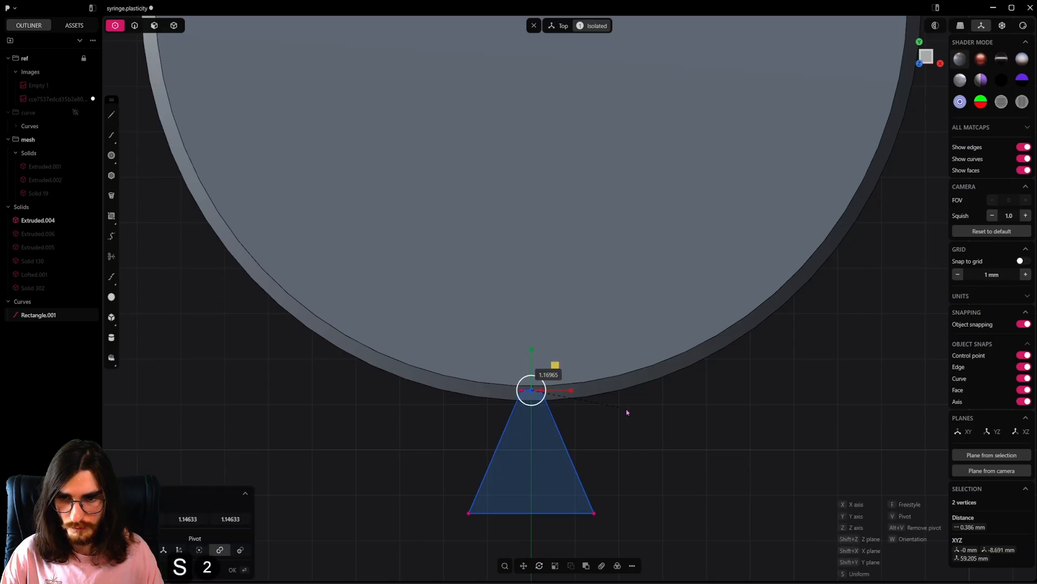
pyautogui.scroll(-16, 657, 415)
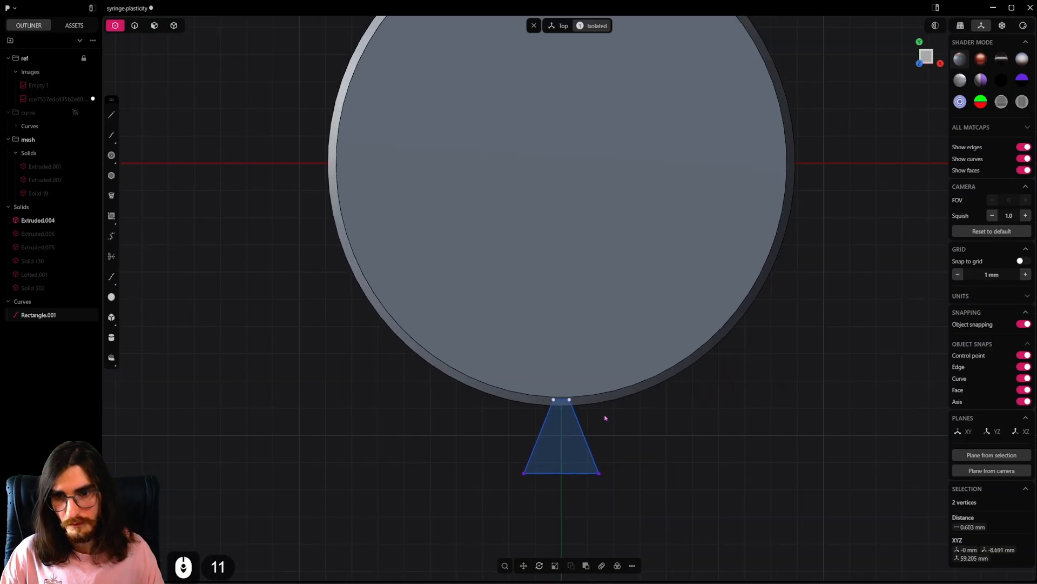
pyautogui.press('s')
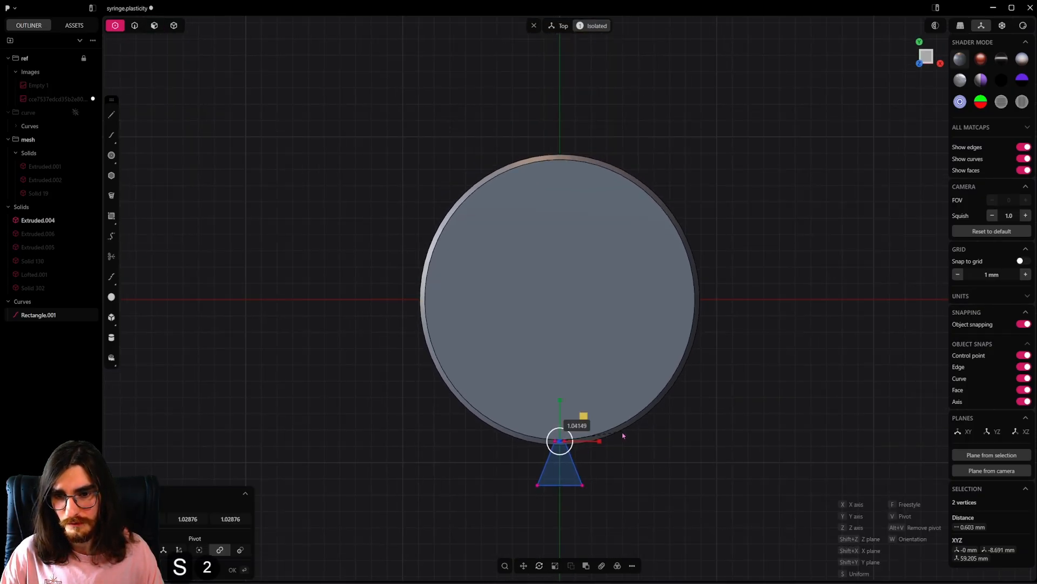
pyautogui.click(623, 436)
pyautogui.scroll(16, 595, 451)
pyautogui.press('s')
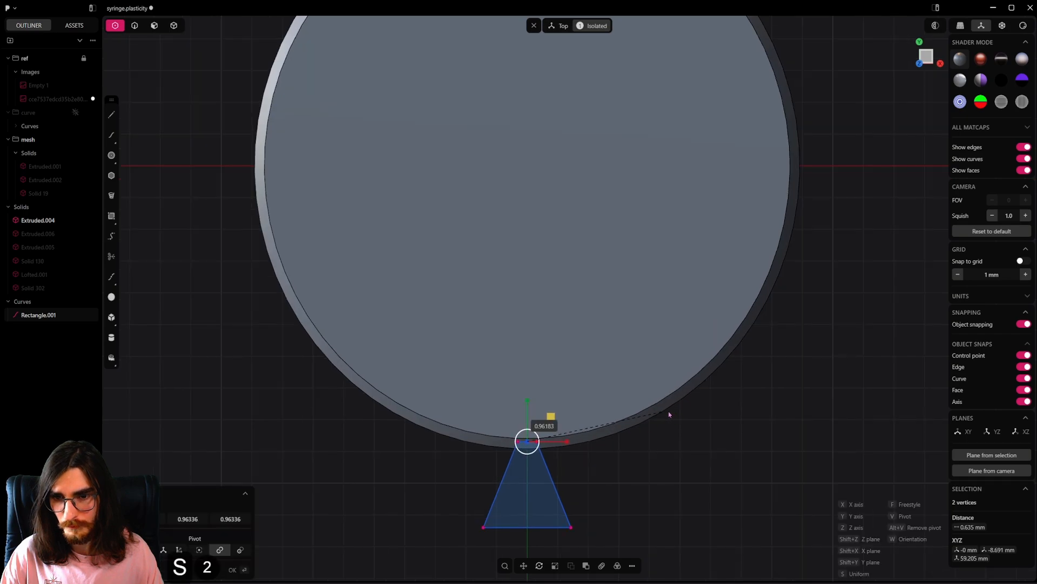
pyautogui.click(663, 417)
pyautogui.scroll(-7, 662, 417)
# Step: Radially array the trapezoid curve around the cap's centre point with 41 instances
pyautogui.click(134, 25)
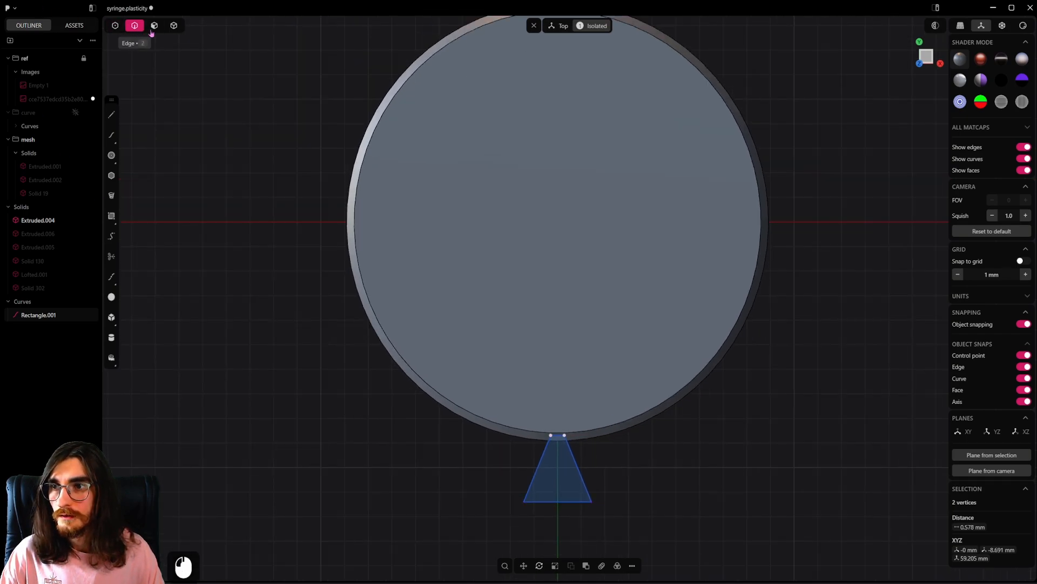
pyautogui.click(589, 470)
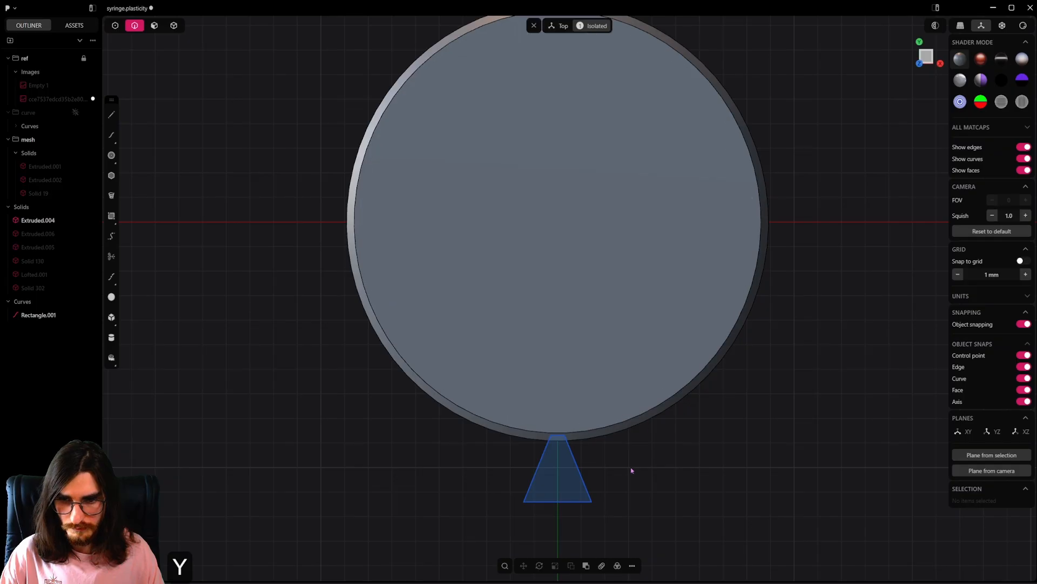
pyautogui.click(571, 474)
pyautogui.press('f')
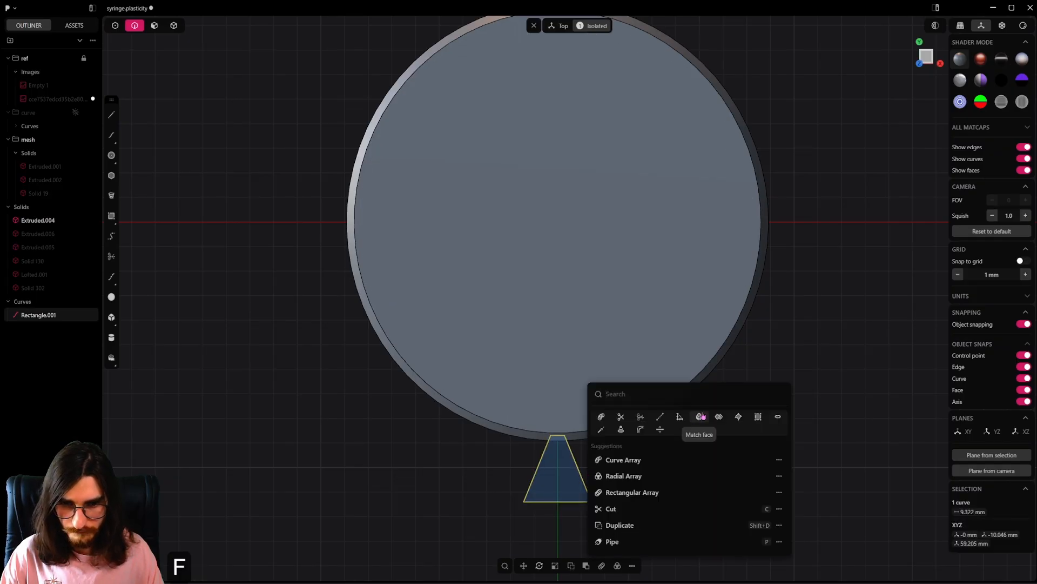
pyautogui.click(624, 476)
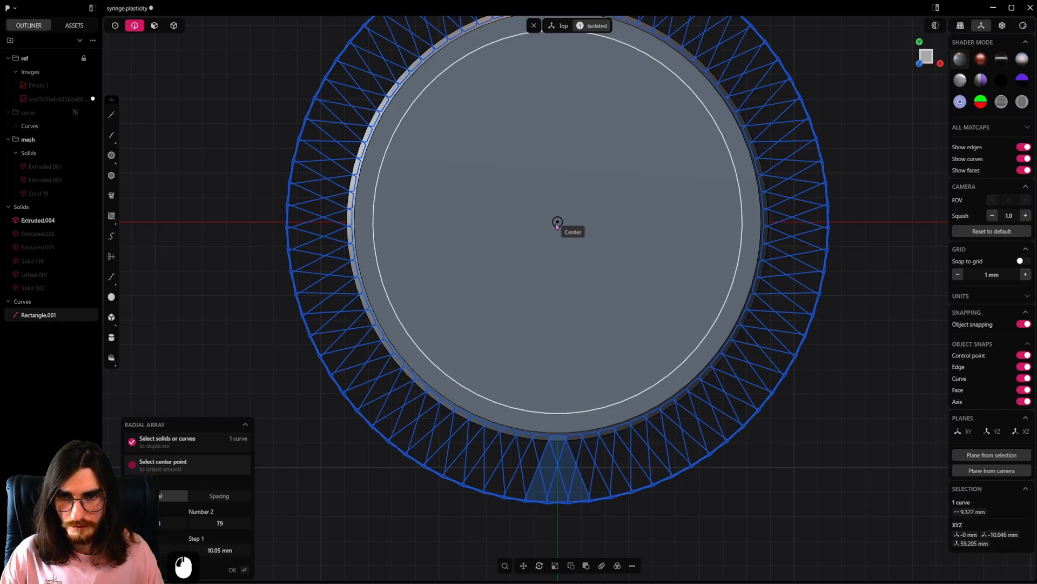
pyautogui.click(557, 222)
pyautogui.keyDown('shift'); pyautogui.scroll(-12, 616, 303); pyautogui.keyUp('shift')
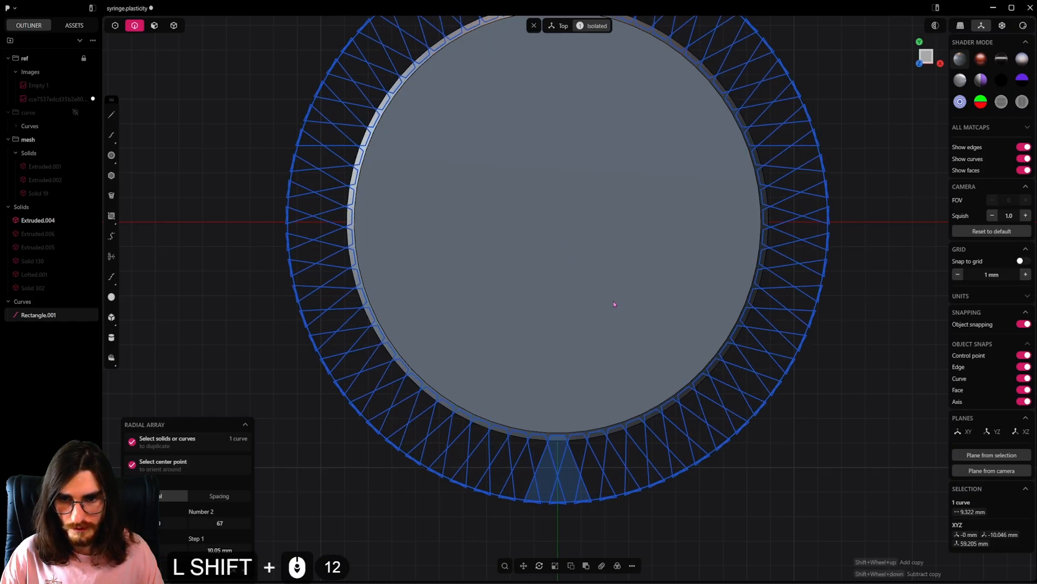
pyautogui.keyDown('shift'); pyautogui.scroll(-20, 614, 304); pyautogui.keyUp('shift')
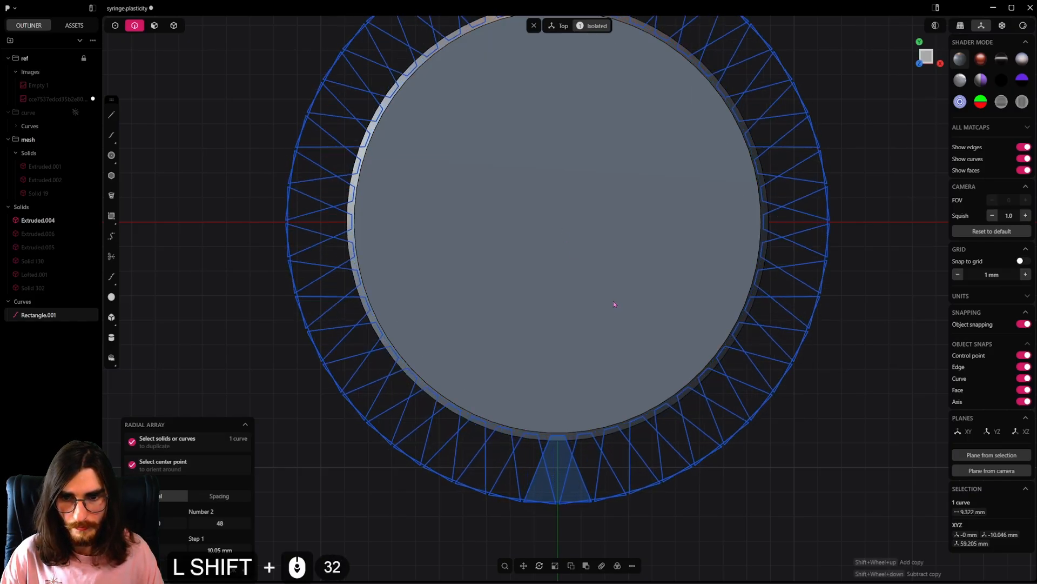
pyautogui.keyDown('shift'); pyautogui.scroll(-3, 614, 304); pyautogui.keyUp('shift')
pyautogui.keyDown('shift'); pyautogui.scroll(-10, 614, 305); pyautogui.keyUp('shift')
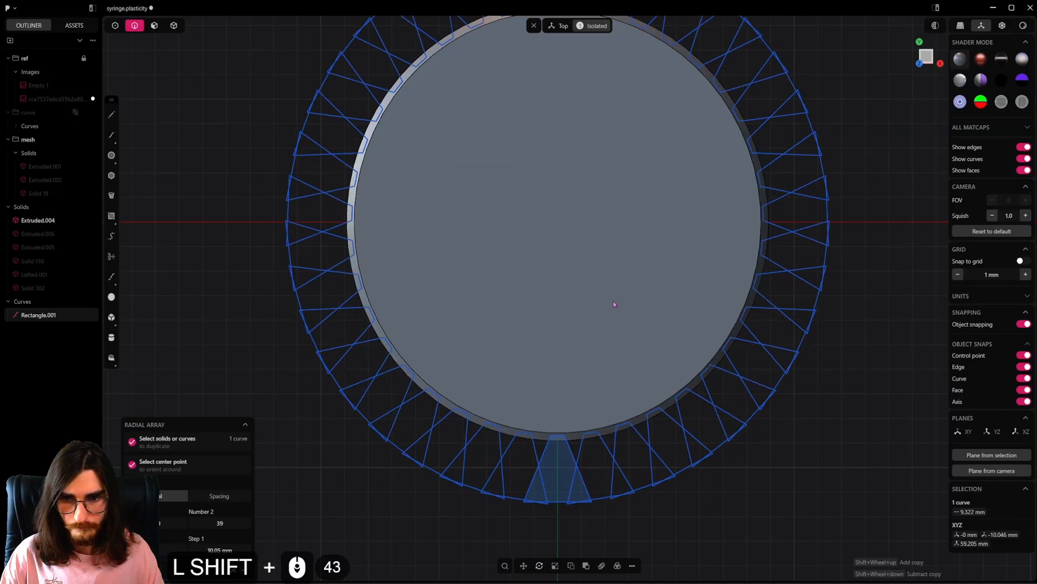
pyautogui.keyDown('shift'); pyautogui.scroll(2, 614, 304); pyautogui.keyUp('shift')
pyautogui.keyDown('shift'); pyautogui.scroll(2, 614, 304); pyautogui.keyUp('shift')
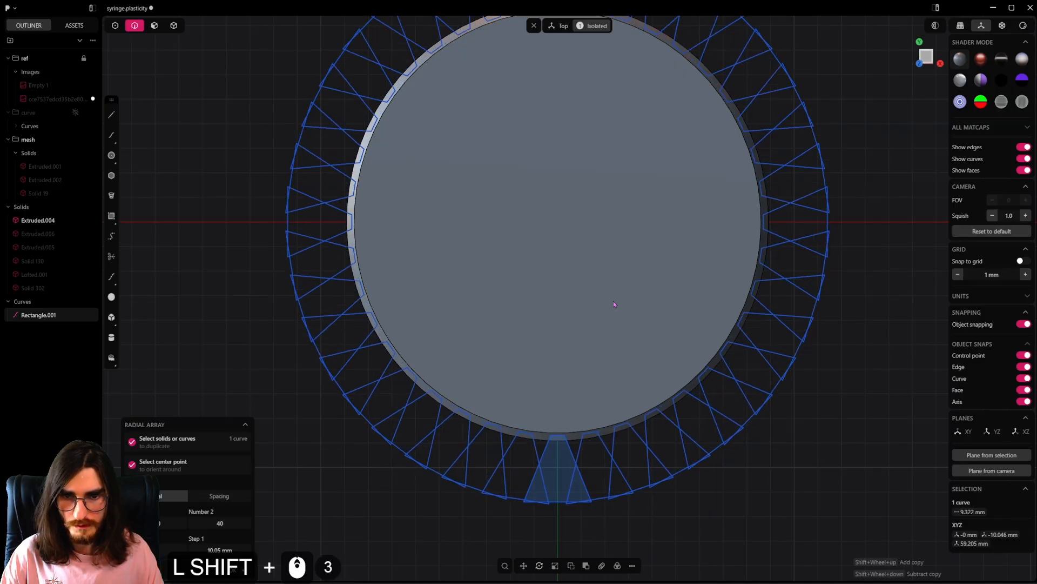
pyautogui.rightClick(614, 304)
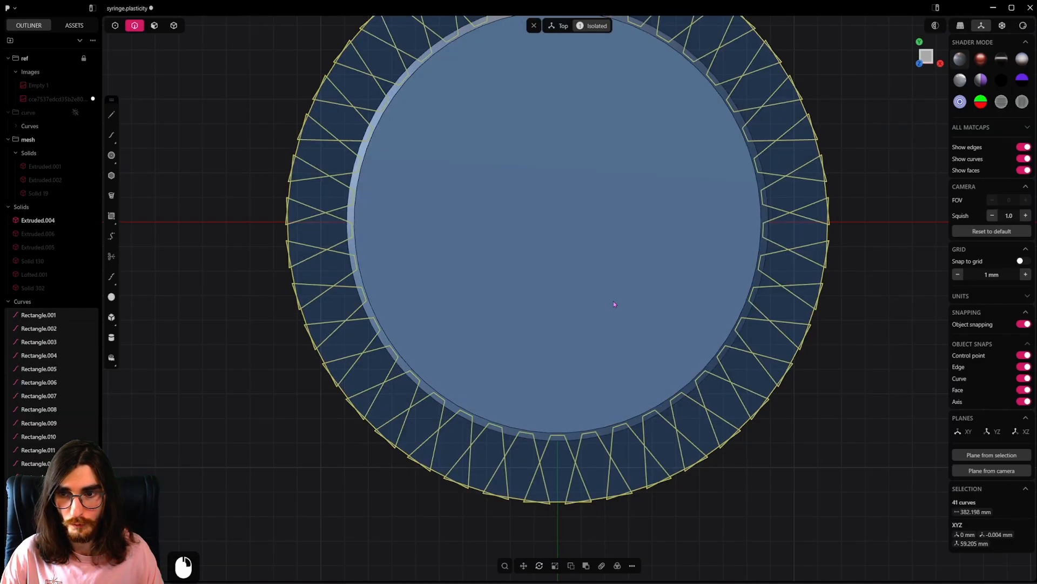
# Step: Cut the cap body with all the arrayed trapezoid curves
pyautogui.scroll(-3, 614, 304)
pyautogui.keyDown('shift'); pyautogui.moveTo(613, 310); pyautogui.dragTo(599, 369, button='middle'); pyautogui.keyUp('shift')
pyautogui.press('c')
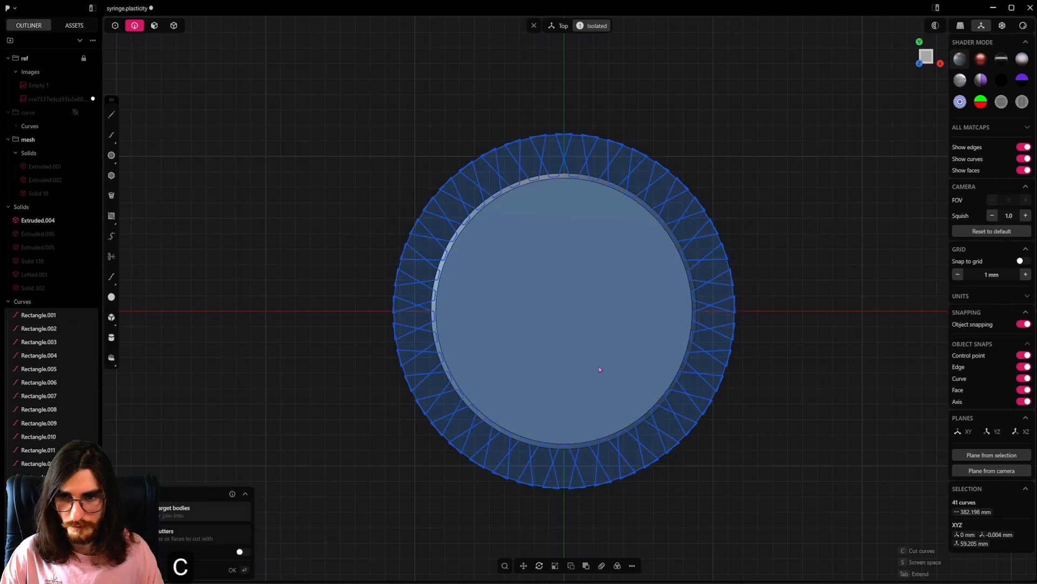
pyautogui.click(556, 290)
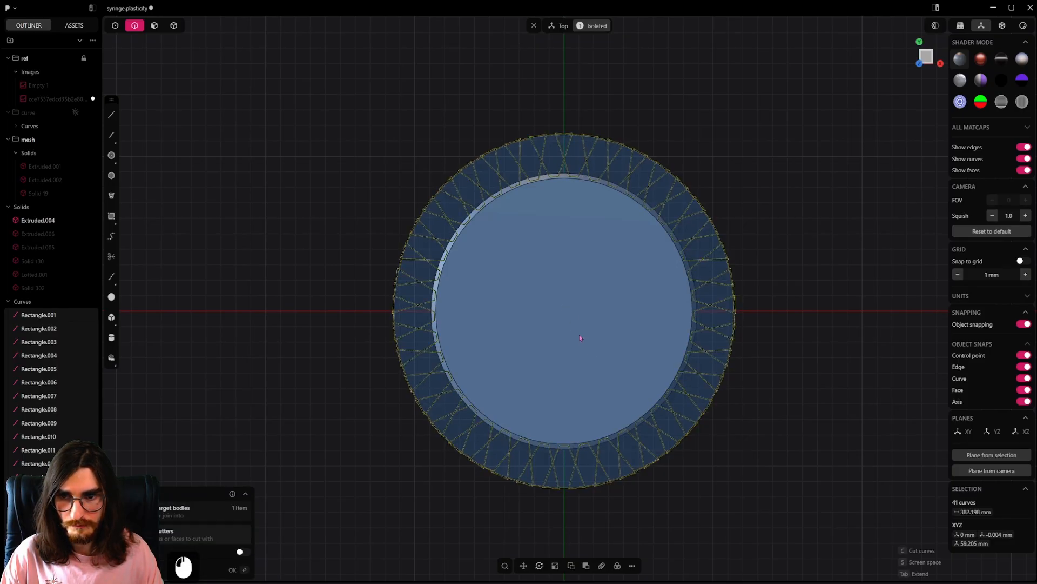
pyautogui.press('Return')
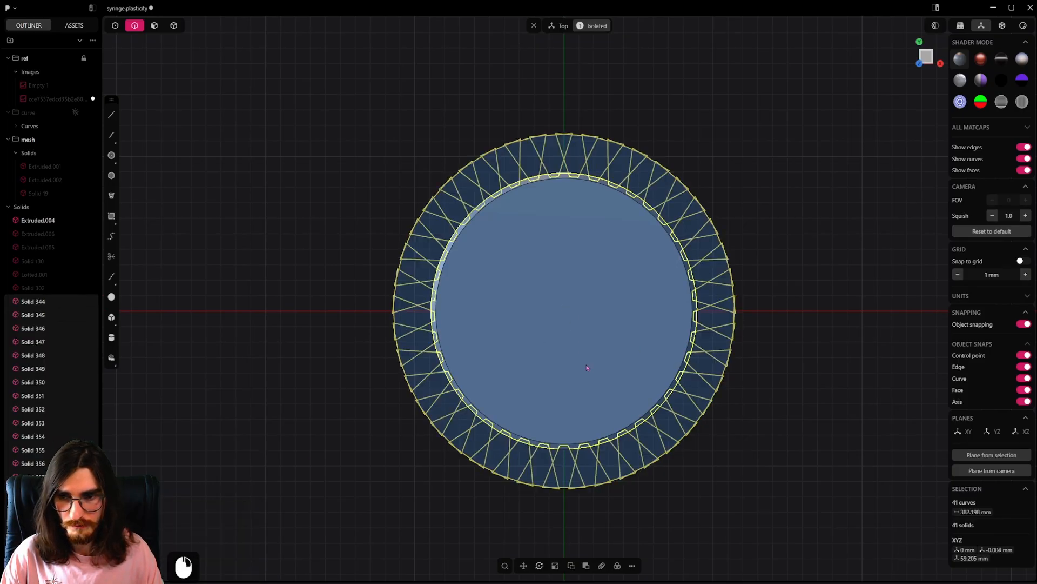
pyautogui.moveTo(646, 359); pyautogui.dragTo(579, 333, button='middle')
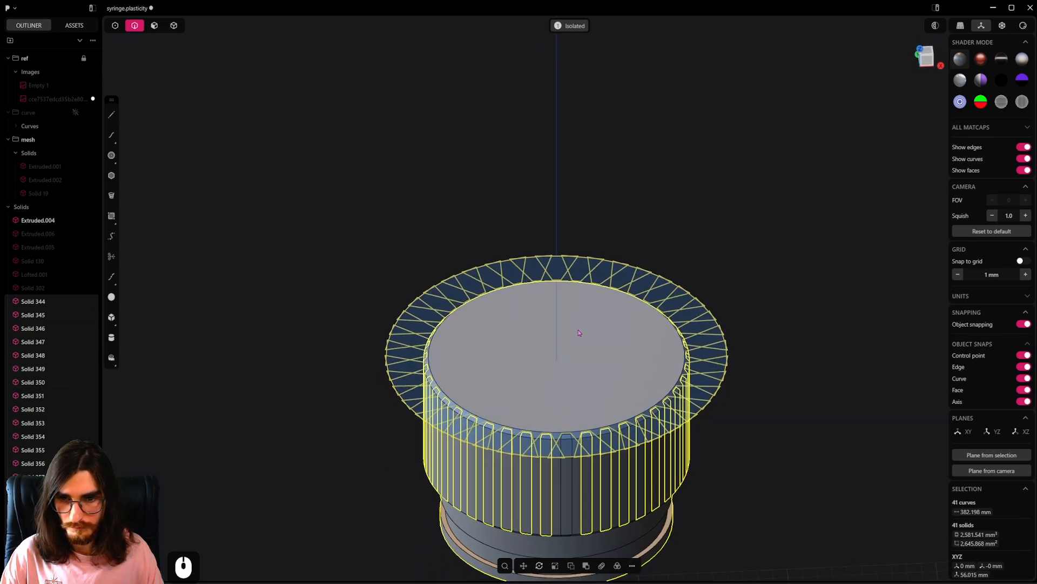
pyautogui.press('x')
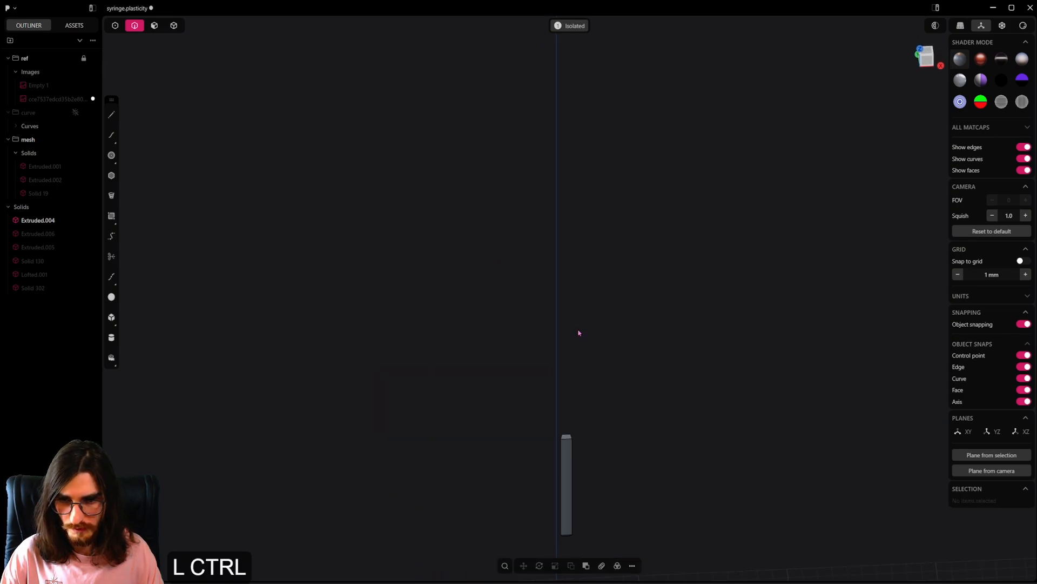
pyautogui.hotkey('ctrl', 'z')
pyautogui.scroll(4, 586, 367)
# Step: In the top view, hide the main grooved cap solid so that only the cut-off pieces and cutting curves remain
pyautogui.click(290, 176)
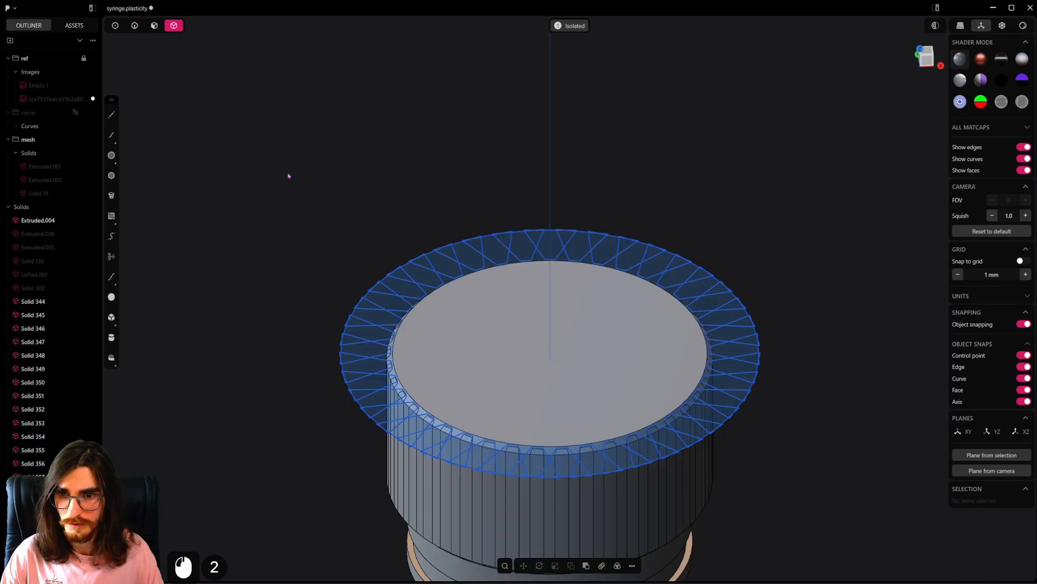
pyautogui.keyDown('alt'); pyautogui.moveTo(578, 281); pyautogui.dragTo(588, 363, button='middle'); pyautogui.keyUp('alt')
pyautogui.scroll(-4, 604, 371)
pyautogui.click(603, 351)
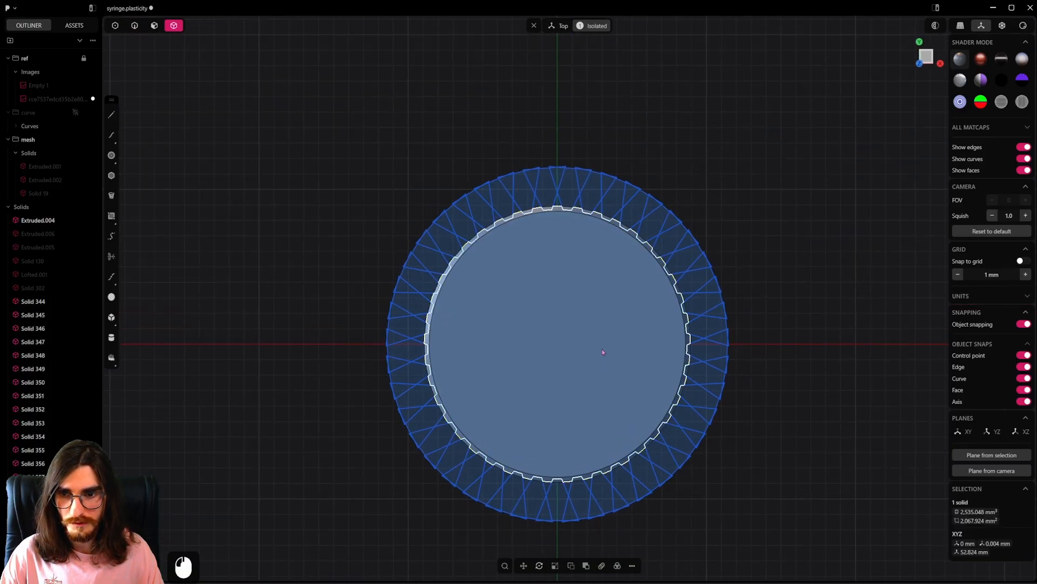
pyautogui.press('h')
# Step: Delete all the leftover cut-off slivers along the cap's rim together with the trapezoid cutting curves
pyautogui.moveTo(809, 85); pyautogui.dragTo(274, 567)
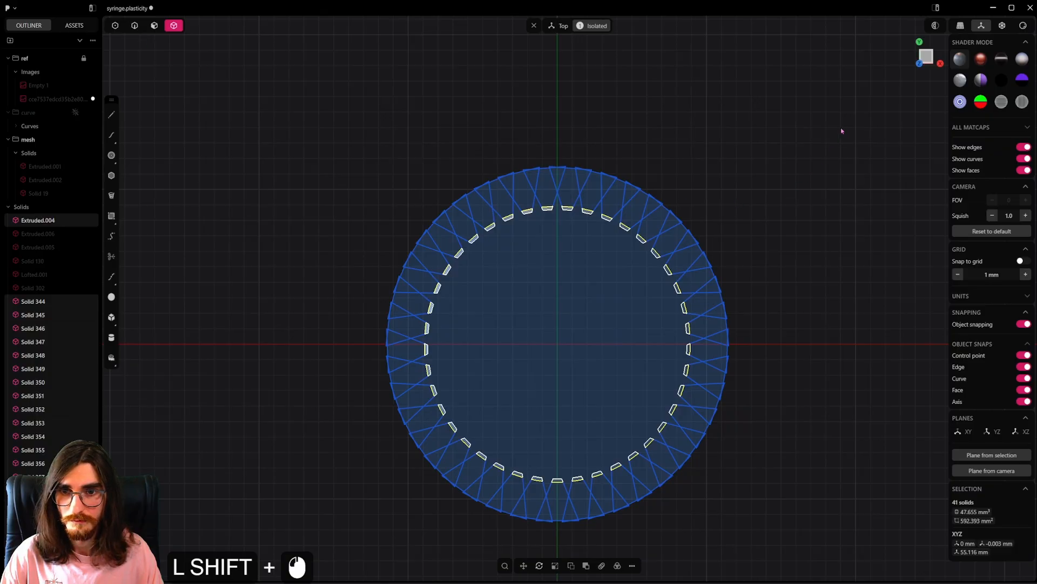
pyautogui.click(297, 134)
pyautogui.keyDown('shift'); pyautogui.click(135, 26); pyautogui.keyUp('shift')
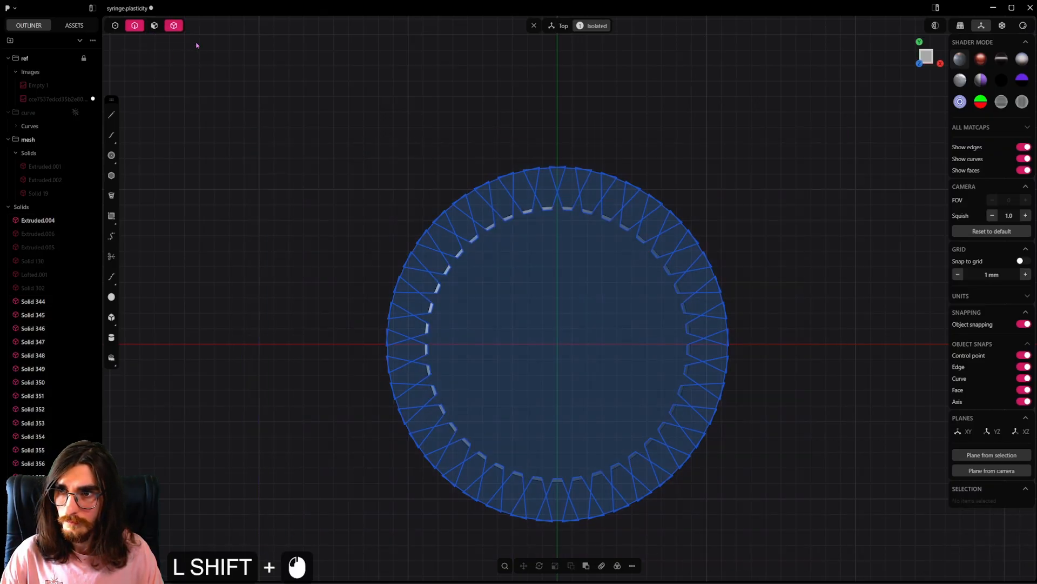
pyautogui.moveTo(283, 29); pyautogui.dragTo(789, 516)
pyautogui.press('x')
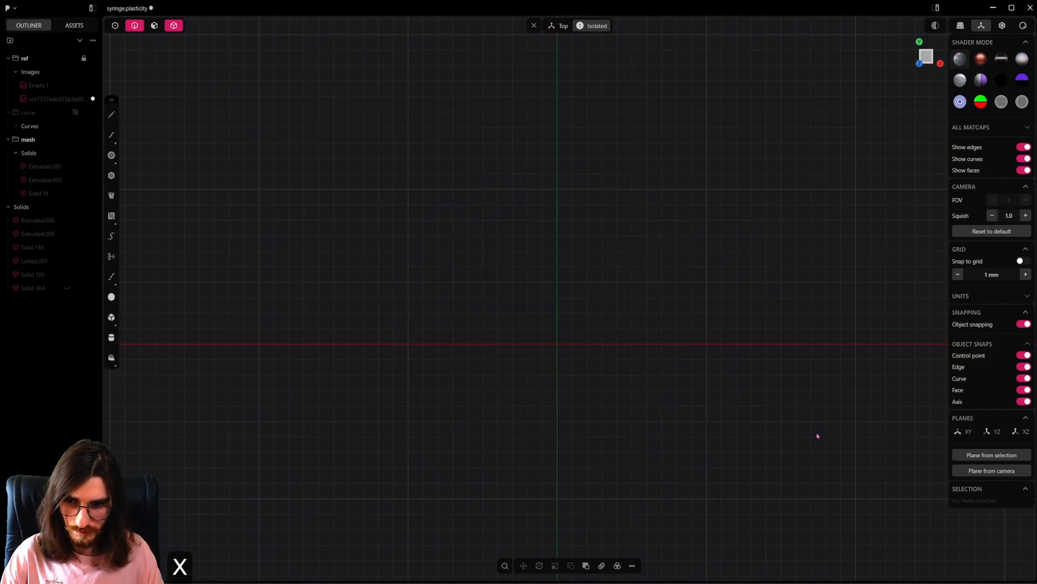
# Step: Exit isolation, unhide all the syringe parts and save the file
pyautogui.press('/')
pyautogui.moveTo(590, 411); pyautogui.dragTo(612, 238, button='middle')
pyautogui.scroll(-5, 606, 322)
pyautogui.scroll(-3, 607, 297)
pyautogui.hotkey('alt', 'h')
pyautogui.hotkey('ctrl', 's')
pyautogui.scroll(-7, 602, 354)
pyautogui.scroll(-5, 607, 329)
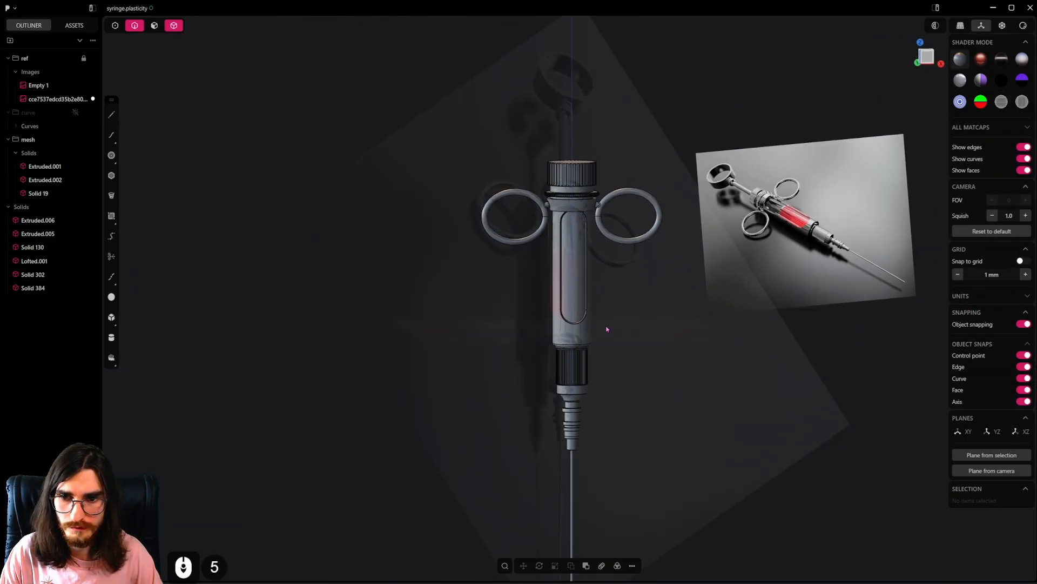
# Step: Compare the syringe model's front view with the reference photo, examining the plunger rod, thumb ring and barrel
pyautogui.moveTo(607, 329)
pyautogui.keyDown('alt'); pyautogui.mouseDown(button='middle')
pyautogui.moveTo(510, 340)
pyautogui.moveTo(706, 331)
pyautogui.moveTo(600, 359)
pyautogui.moveTo(595, 342)
pyautogui.mouseUp(button='middle'); pyautogui.keyUp('alt')
pyautogui.scroll(7, 575, 340)
pyautogui.scroll(-5, 594, 346)
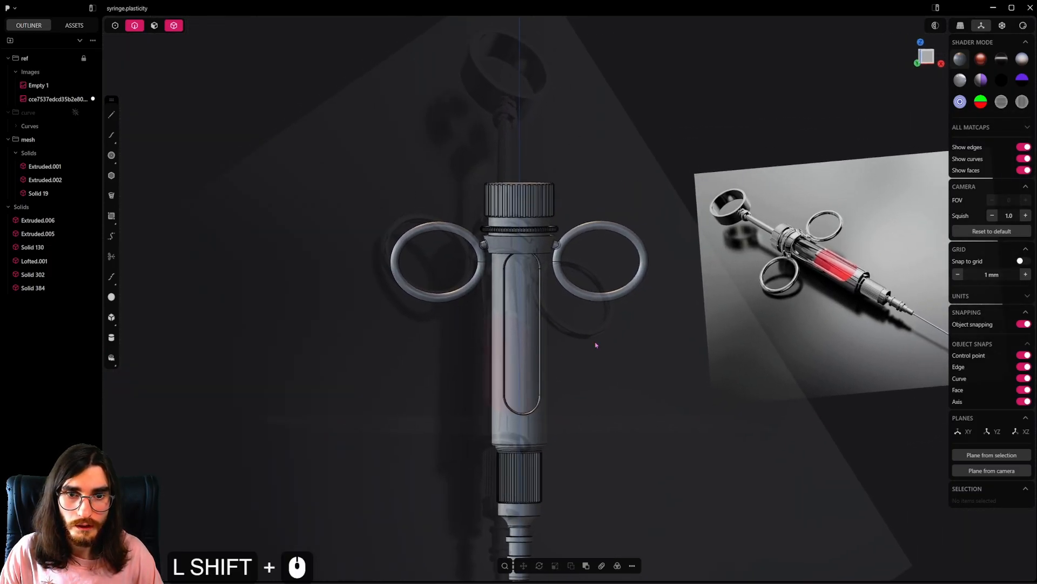
pyautogui.scroll(6, 824, 249)
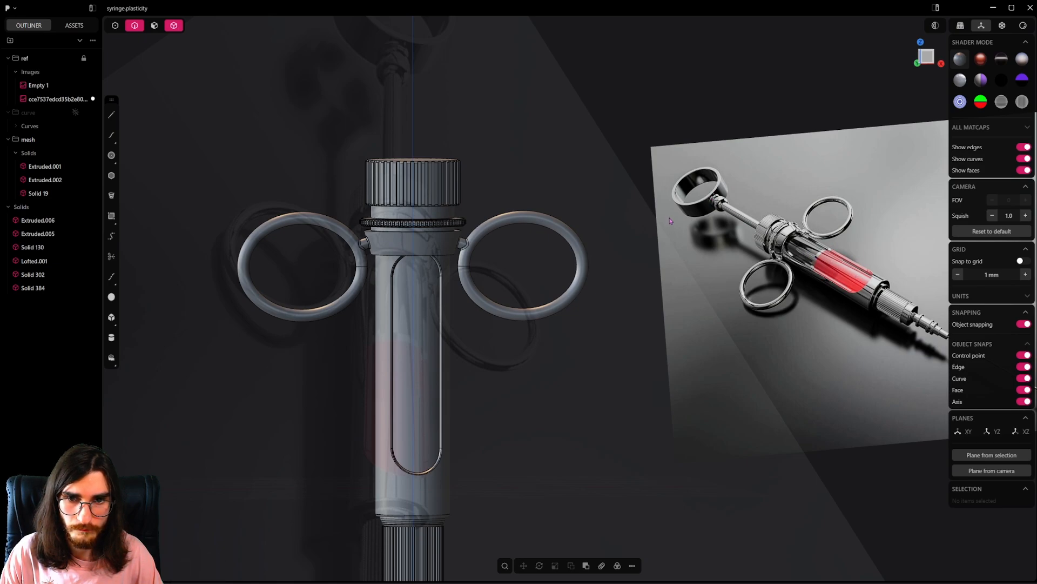
pyautogui.keyDown('alt'); pyautogui.moveTo(670, 221); pyautogui.dragTo(637, 354, button='middle'); pyautogui.keyUp('alt')
pyautogui.scroll(-4, 637, 355)
pyautogui.keyDown('shift'); pyautogui.moveTo(586, 410); pyautogui.dragTo(546, 387, button='middle'); pyautogui.keyUp('shift')
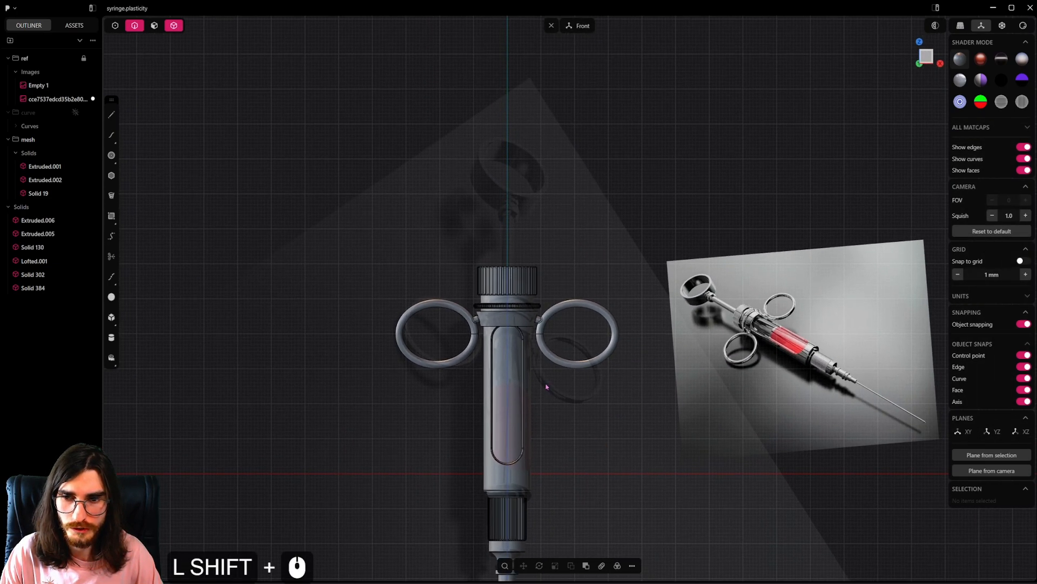
pyautogui.scroll(3, 546, 387)
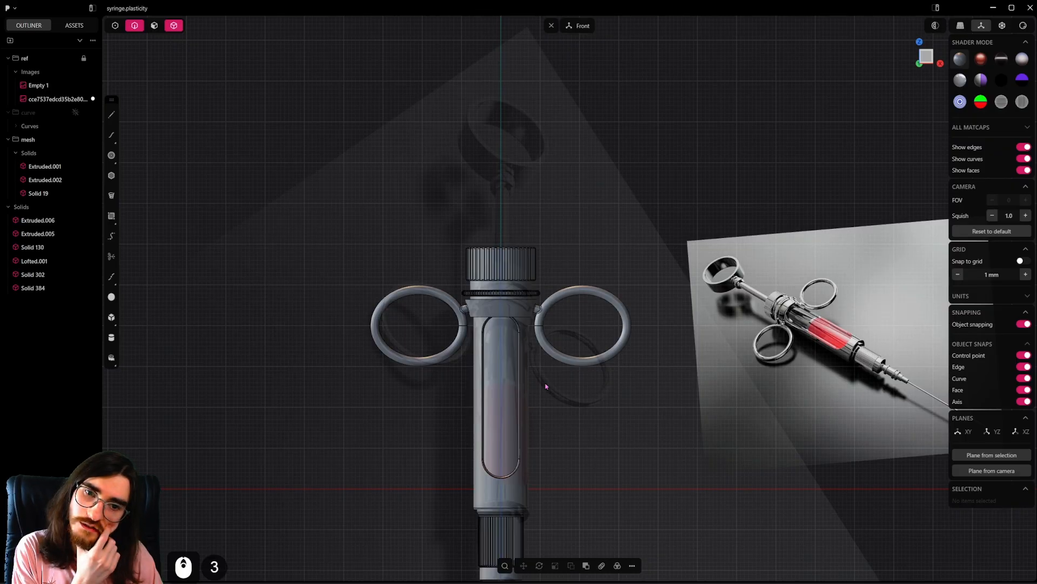
pyautogui.scroll(-3, 545, 387)
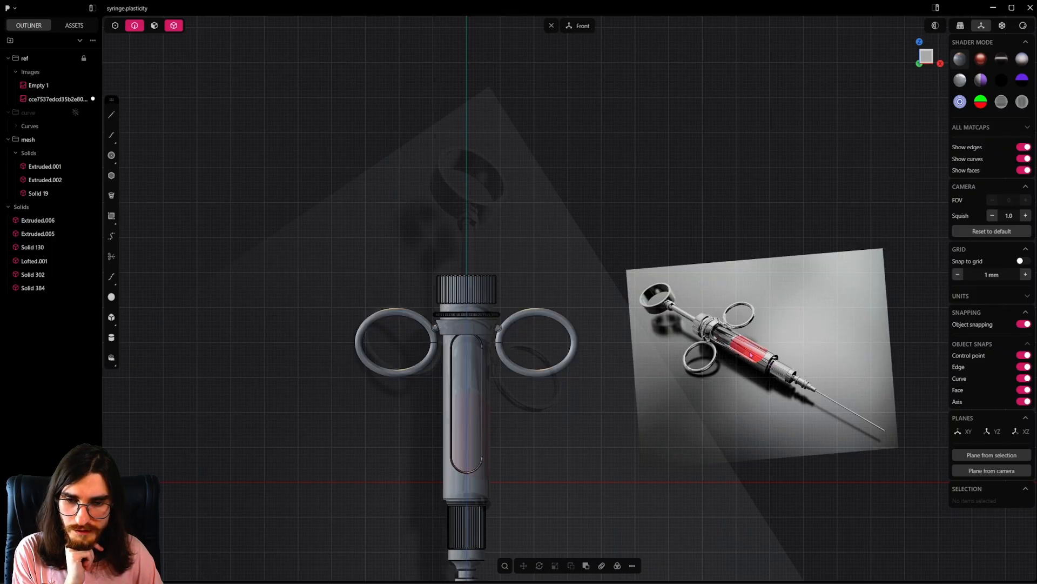
pyautogui.click(484, 482)
pyautogui.press('h')
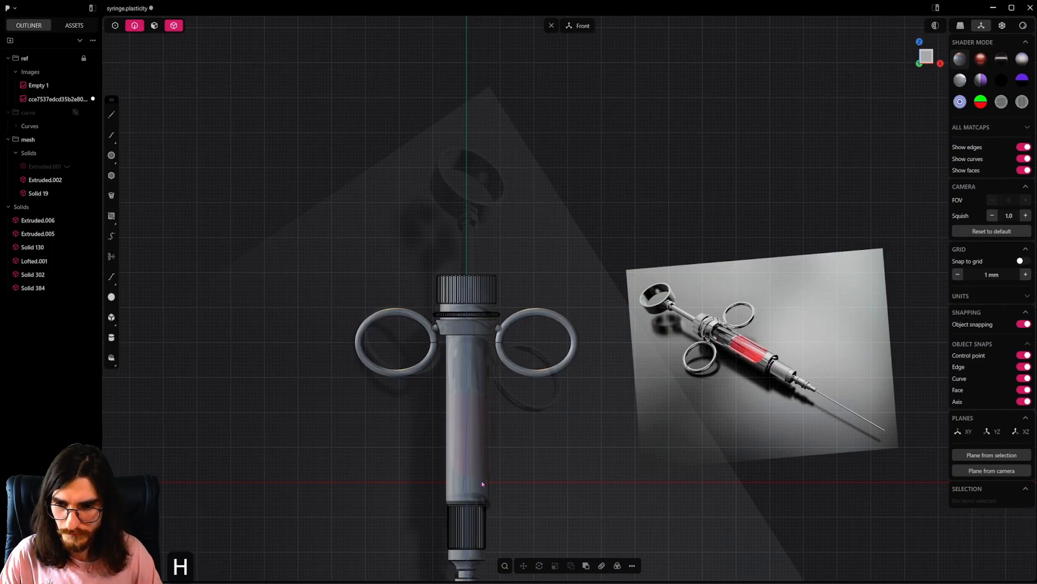
pyautogui.scroll(5, 482, 484)
pyautogui.press('h')
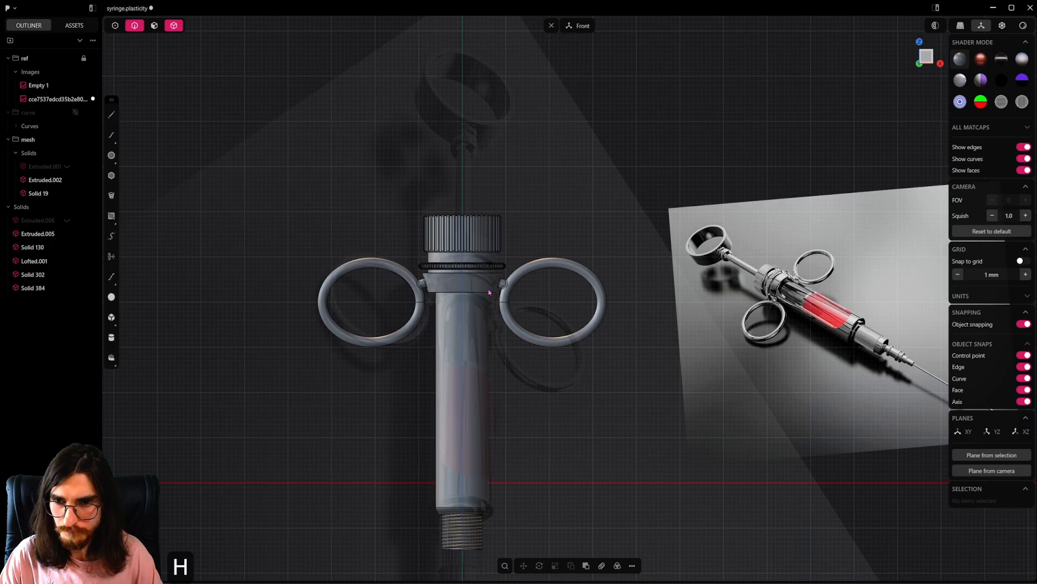
pyautogui.press('h')
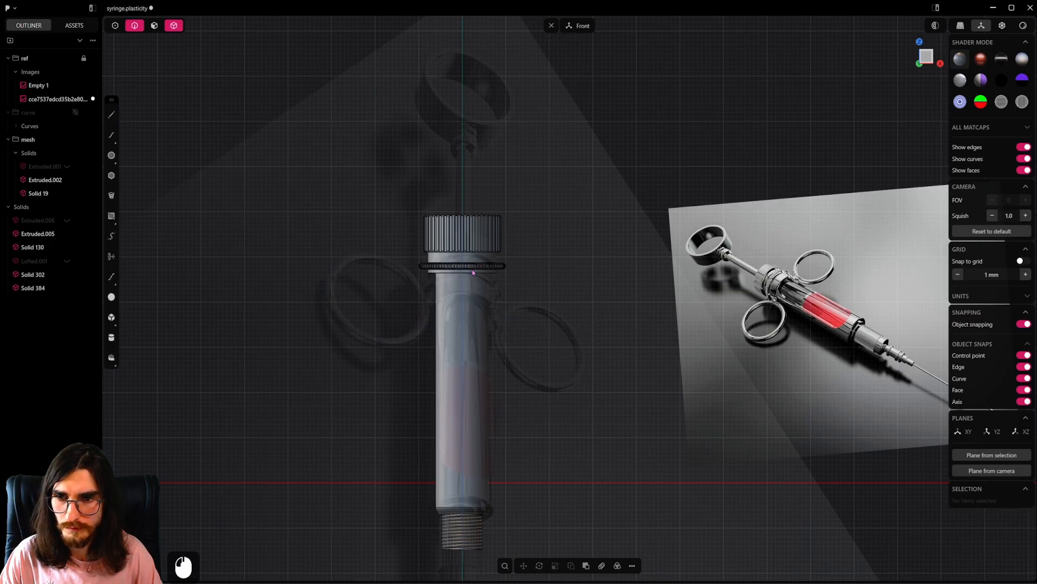
pyautogui.press('h')
pyautogui.keyDown('shift'); pyautogui.moveTo(491, 413); pyautogui.dragTo(520, 474, button='middle'); pyautogui.keyUp('shift')
pyautogui.hotkey('alt', 'h')
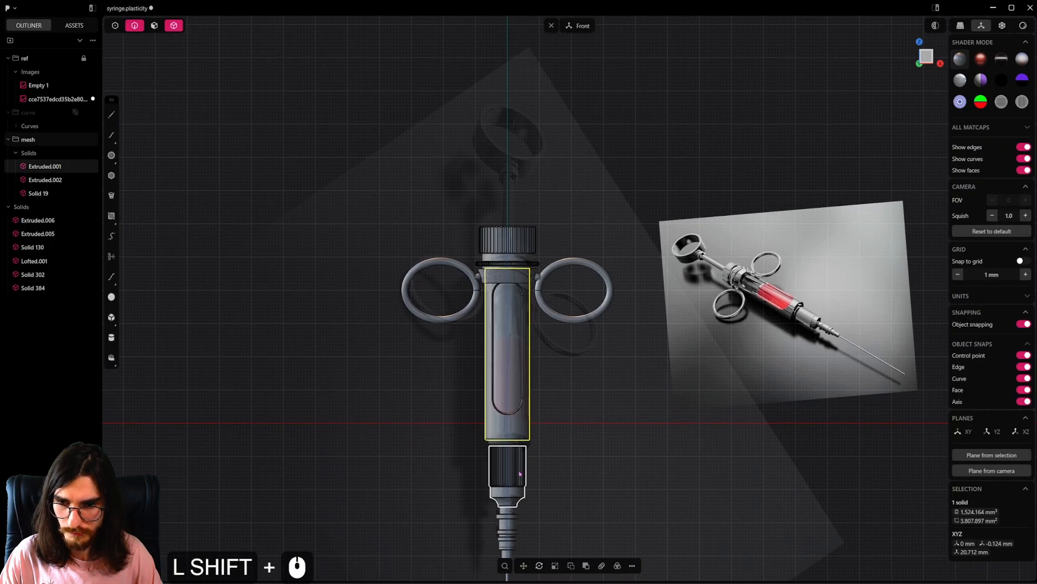
# Step: Hide the windowed outer barrel, the knurled lower collar and the needle parts, keeping the inner tube and ring handles shown
pyautogui.press('h')
pyautogui.scroll(3, 528, 417)
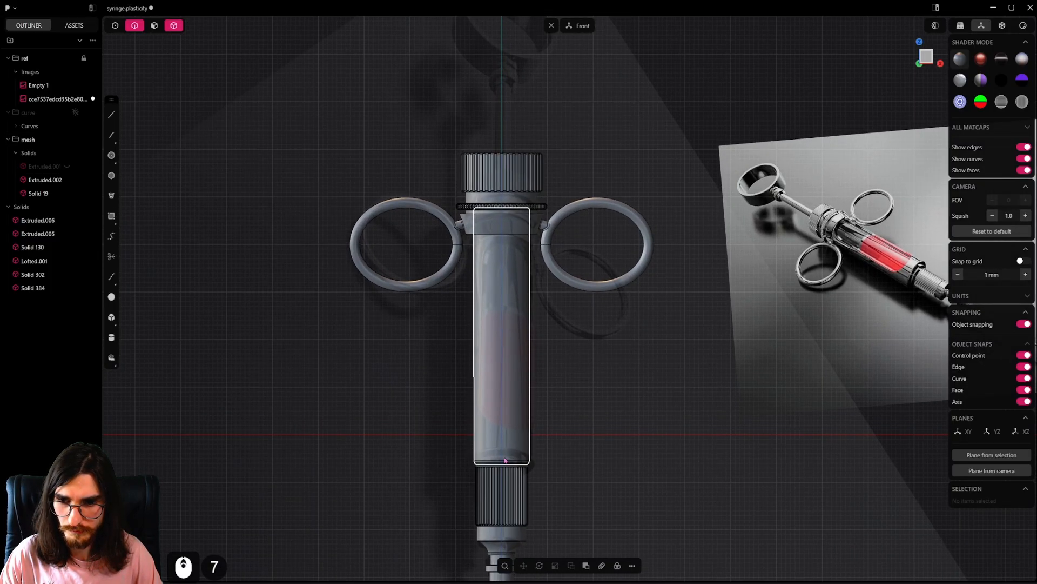
pyautogui.moveTo(559, 511)
pyautogui.keyDown('shift'); pyautogui.mouseDown(button='middle')
pyautogui.moveTo(556, 451)
pyautogui.moveTo(542, 454)
pyautogui.moveTo(544, 505)
pyautogui.mouseUp(button='middle'); pyautogui.keyUp('shift')
pyautogui.click(497, 464)
pyautogui.press('h')
# Step: Draw a circle of about 10.5 mm radius on the vertical axis, over the reference photo's thumb ring in front view
pyautogui.keyDown('shift'); pyautogui.moveTo(547, 432); pyautogui.dragTo(549, 464, button='middle'); pyautogui.keyUp('shift')
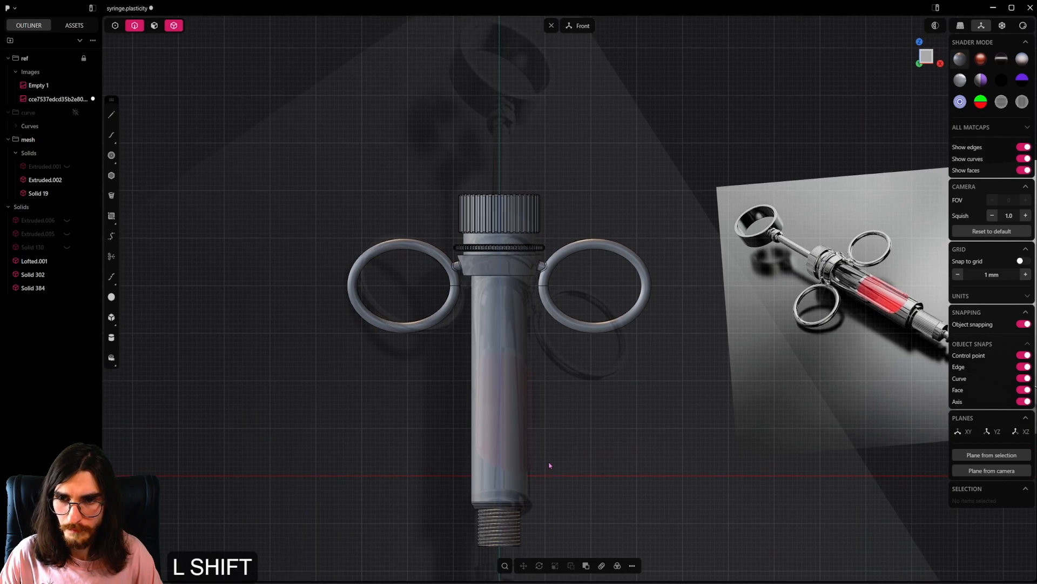
pyautogui.scroll(9, 562, 174)
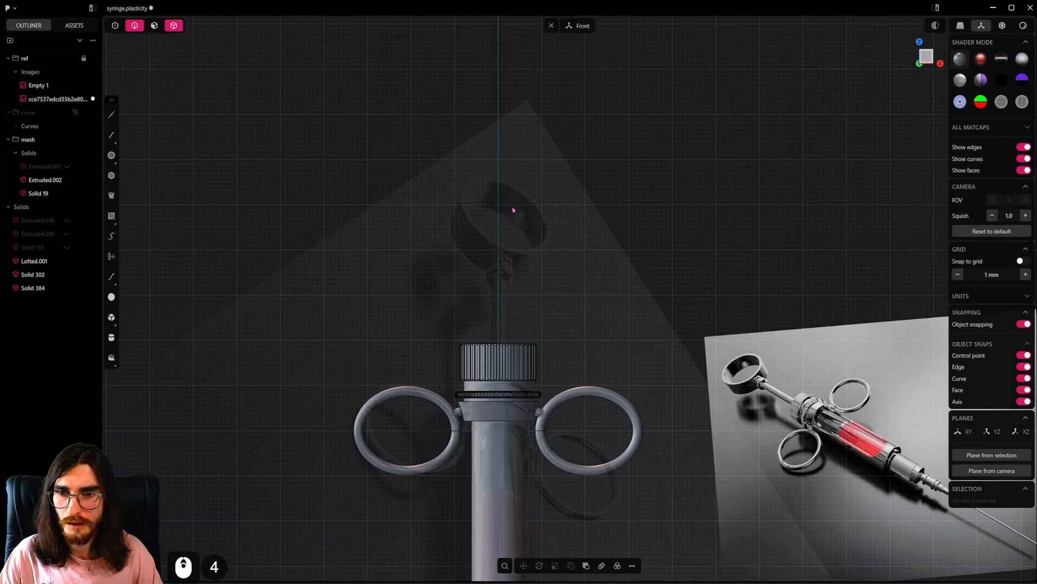
pyautogui.press('c')
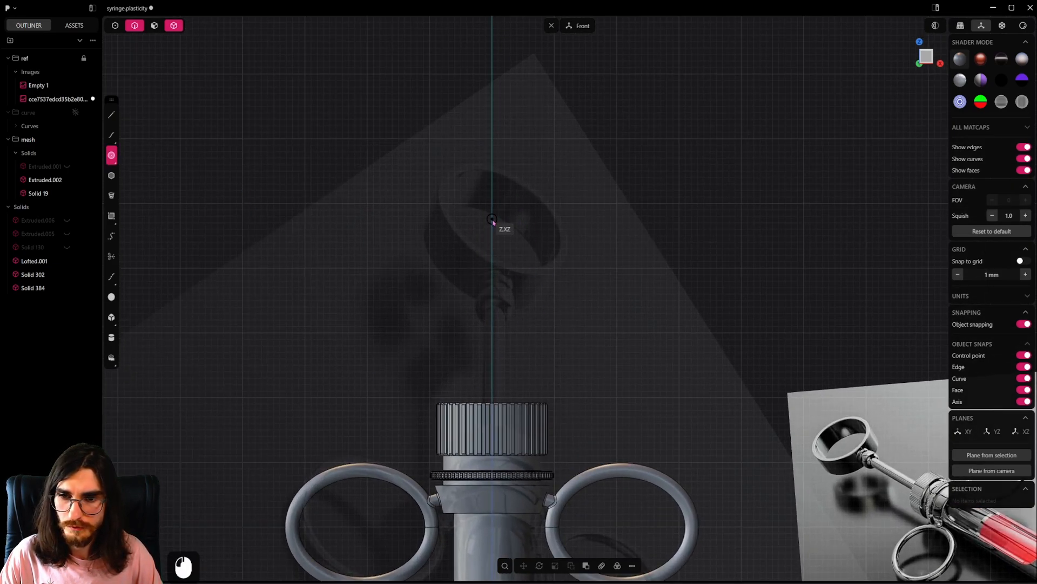
pyautogui.scroll(7, 864, 454)
pyautogui.scroll(7, 870, 448)
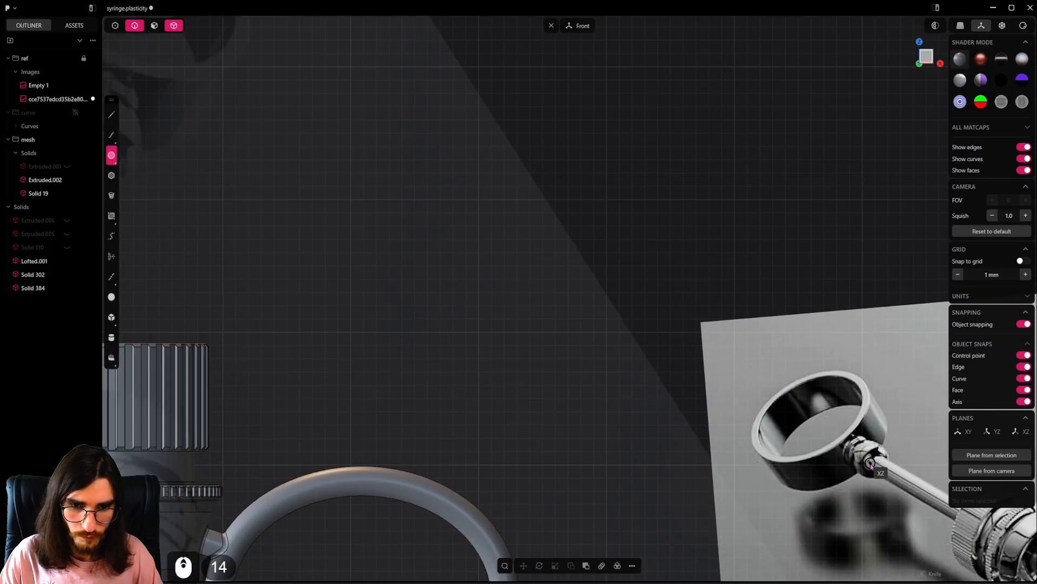
pyautogui.scroll(-10, 865, 446)
pyautogui.keyDown('shift'); pyautogui.moveTo(547, 308); pyautogui.dragTo(602, 349, button='middle'); pyautogui.keyUp('shift')
pyautogui.keyDown('shift'); pyautogui.moveTo(458, 208); pyautogui.dragTo(450, 229, button='middle'); pyautogui.keyUp('shift')
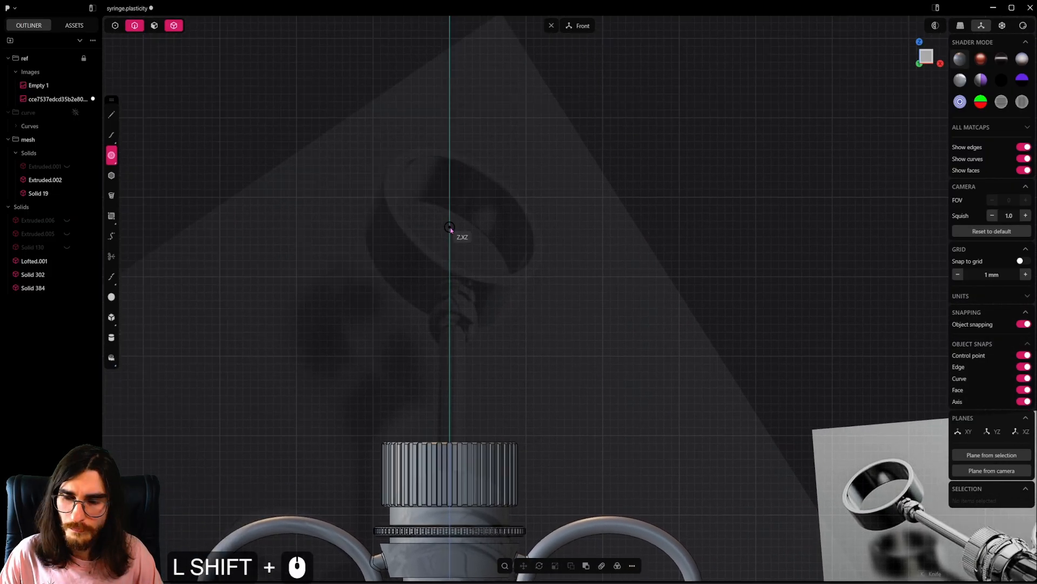
pyautogui.click(450, 223)
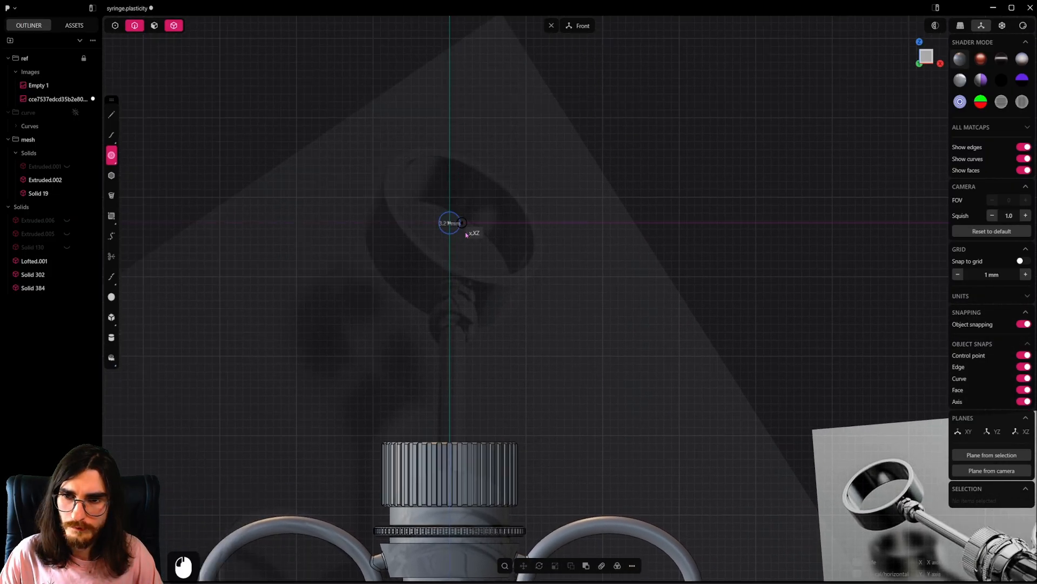
pyautogui.click(537, 231)
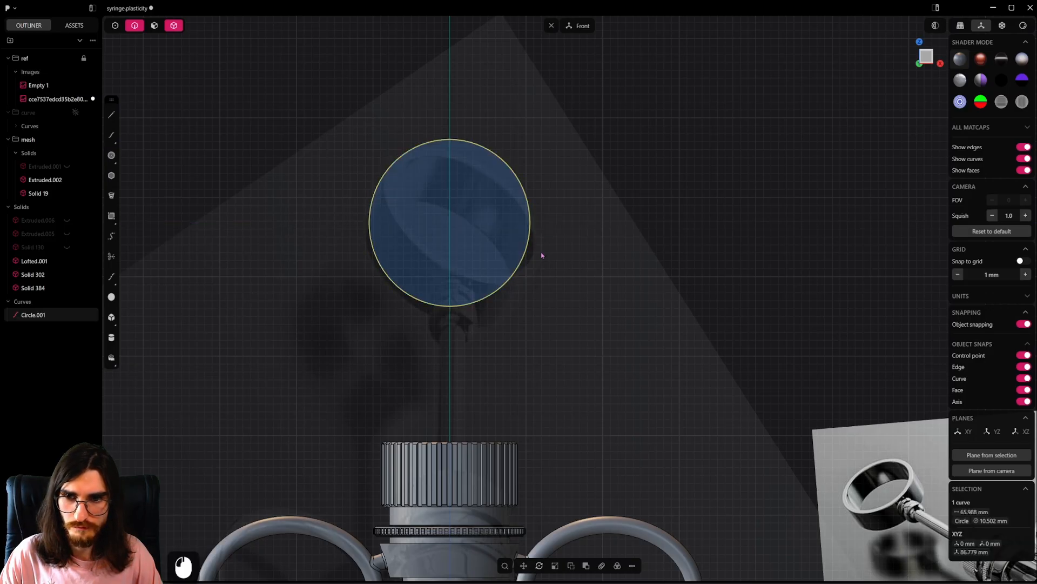
# Step: Offset the thumb ring circle inward by about 1.5 mm to form the ring's inner edge
pyautogui.scroll(-7, 540, 251)
pyautogui.scroll(-3, 540, 258)
pyautogui.scroll(10, 549, 257)
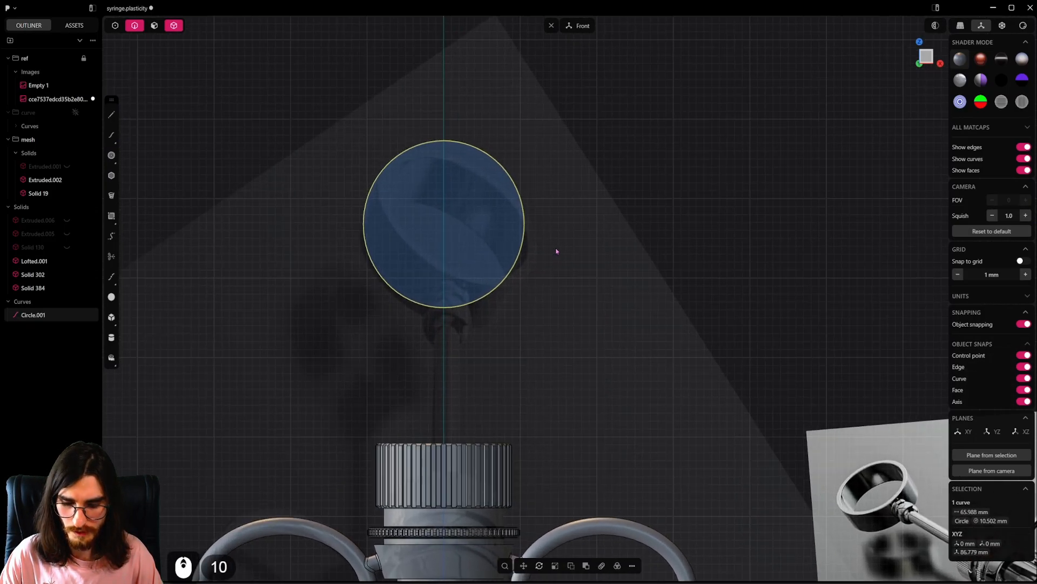
pyautogui.press('o')
pyautogui.keyDown('shift'); pyautogui.moveTo(328, 224); pyautogui.dragTo(468, 241); pyautogui.keyUp('shift')
# Step: Extrude the ring-shaped region between the two circles into a solid thumb ring
pyautogui.scroll(-7, 537, 239)
pyautogui.click(155, 26)
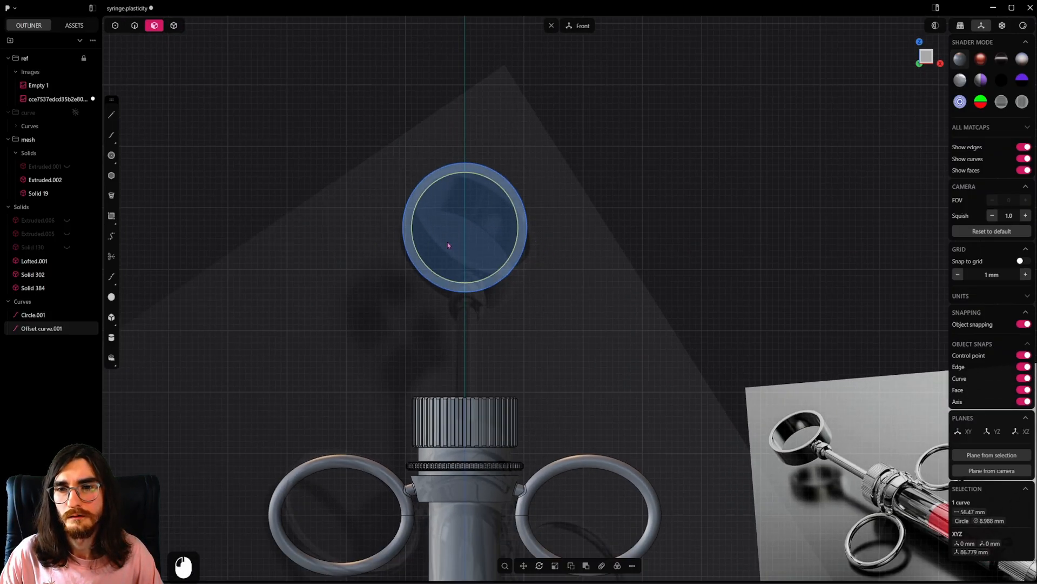
pyautogui.click(429, 273)
pyautogui.moveTo(436, 340); pyautogui.dragTo(576, 387, button='middle')
pyautogui.keyDown('shift'); pyautogui.moveTo(578, 338); pyautogui.dragTo(530, 412, button='middle'); pyautogui.keyUp('shift')
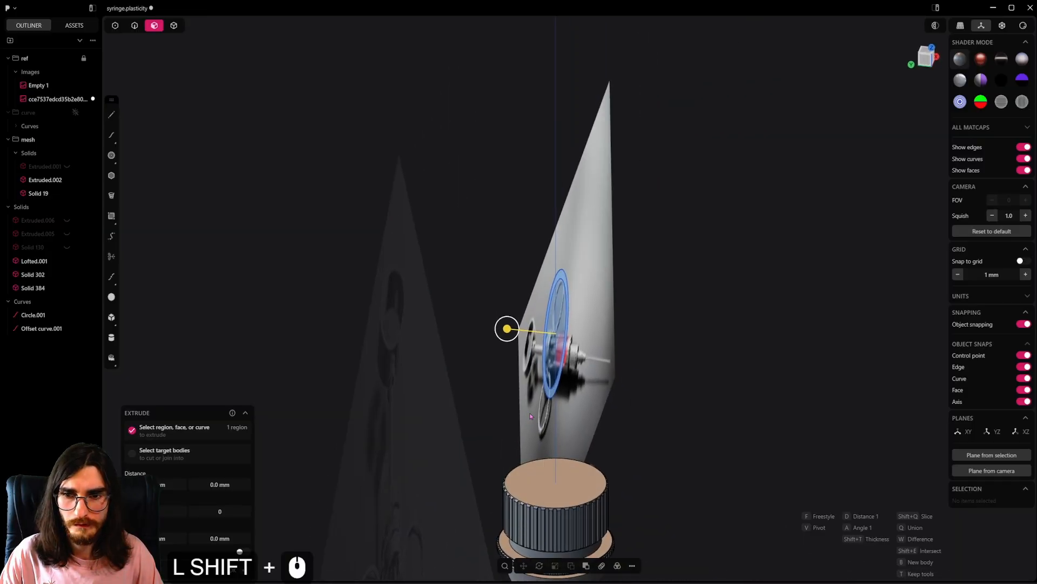
pyautogui.scroll(3, 529, 412)
pyautogui.moveTo(510, 324); pyautogui.dragTo(535, 323)
pyautogui.rightClick(536, 324)
pyautogui.moveTo(583, 328); pyautogui.dragTo(463, 333, button='middle')
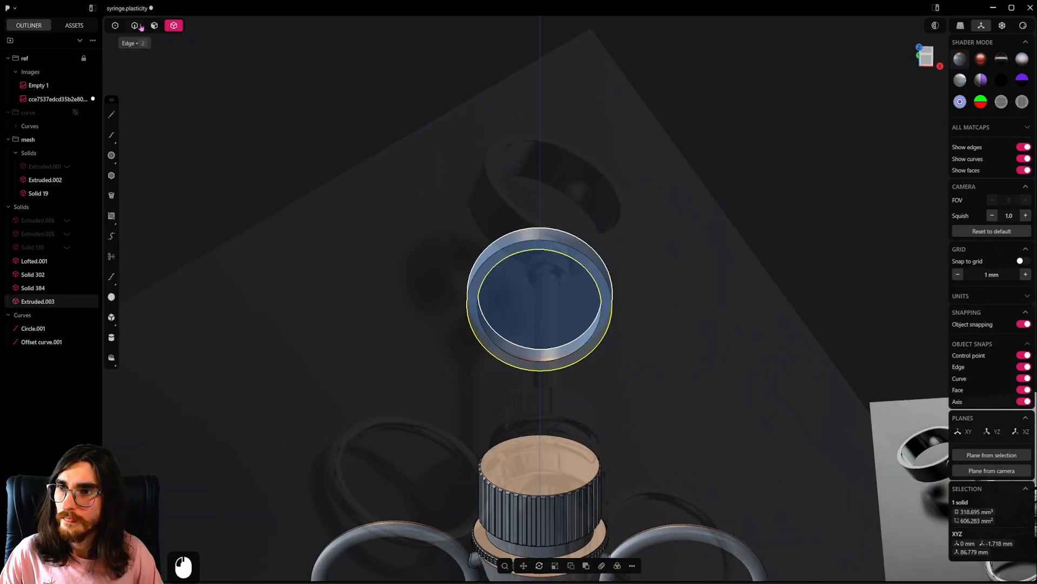
# Step: Delete the two circle curves used for the thumb ring
pyautogui.press('2')
pyautogui.keyDown('shift'); pyautogui.click(34, 328); pyautogui.keyUp('shift')
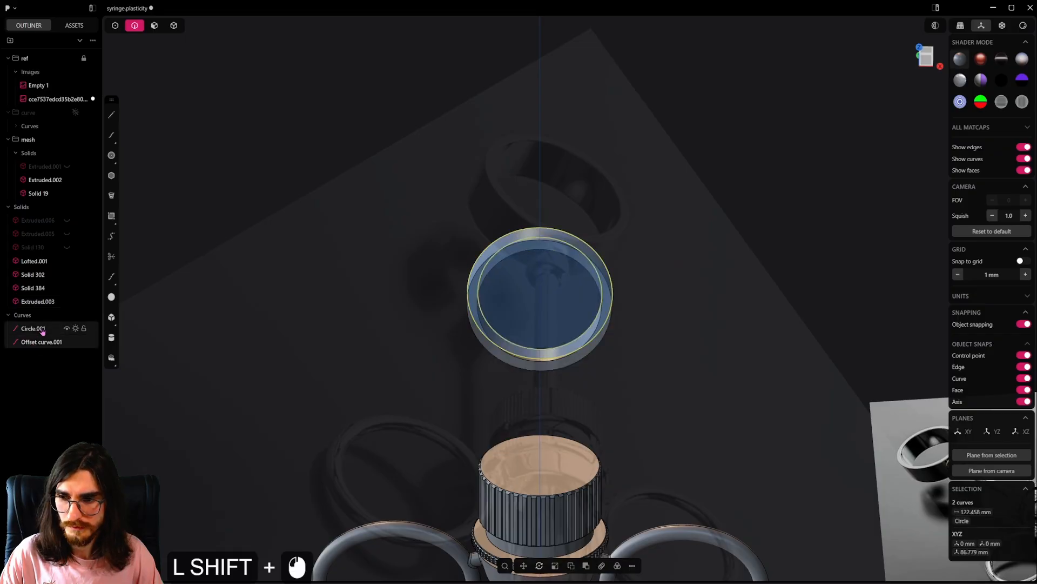
pyautogui.press('x')
# Step: Mirror the thumb ring across the XZ plane and union both halves into one solid
pyautogui.click(174, 25)
pyautogui.click(504, 248)
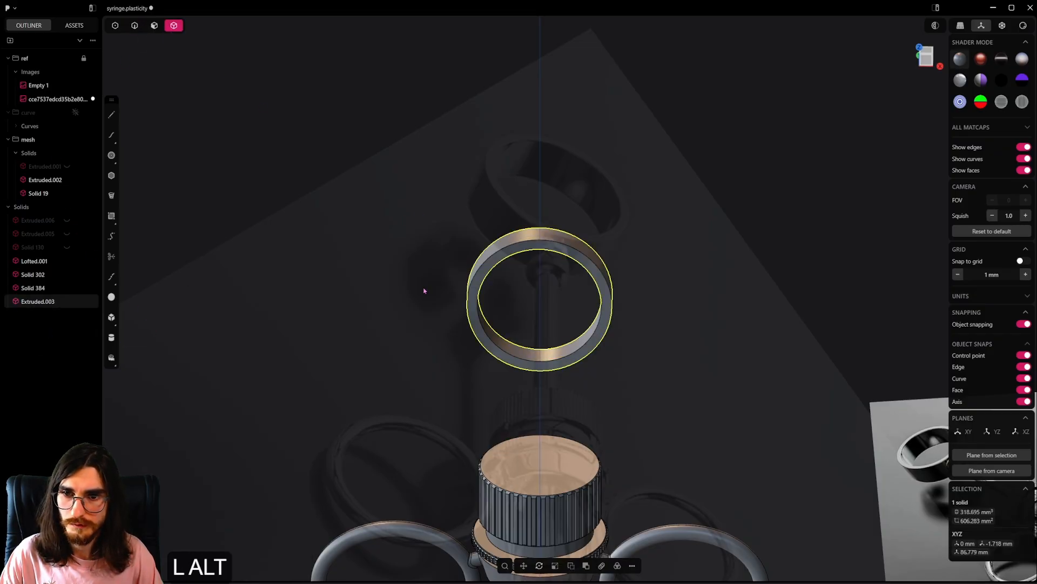
pyautogui.keyDown('alt'); pyautogui.moveTo(425, 289); pyautogui.dragTo(626, 323, button='middle'); pyautogui.keyUp('alt')
pyautogui.hotkey('alt', 'x')
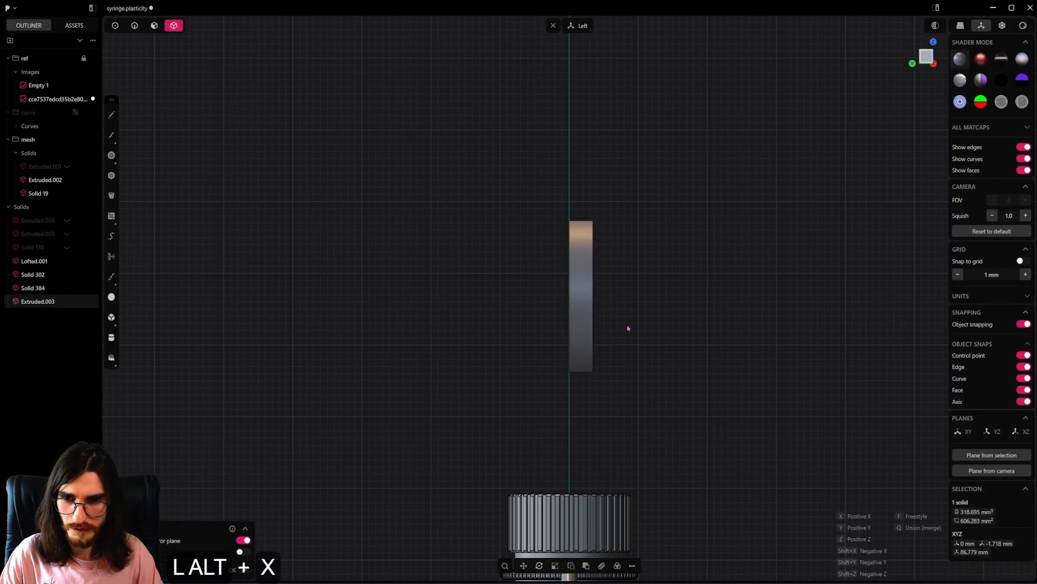
pyautogui.scroll(-15, 629, 331)
pyautogui.click(583, 449)
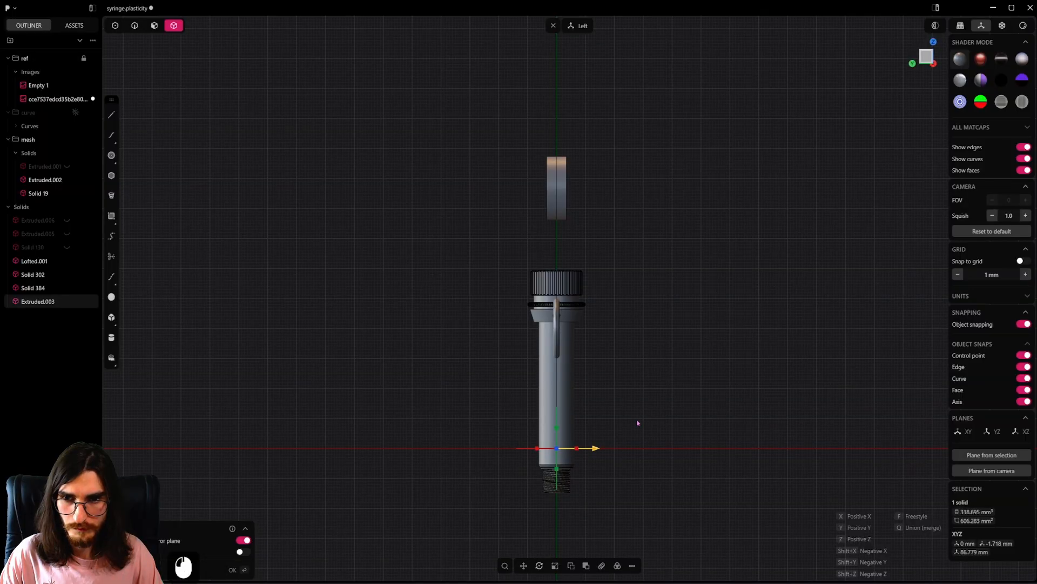
pyautogui.press('q')
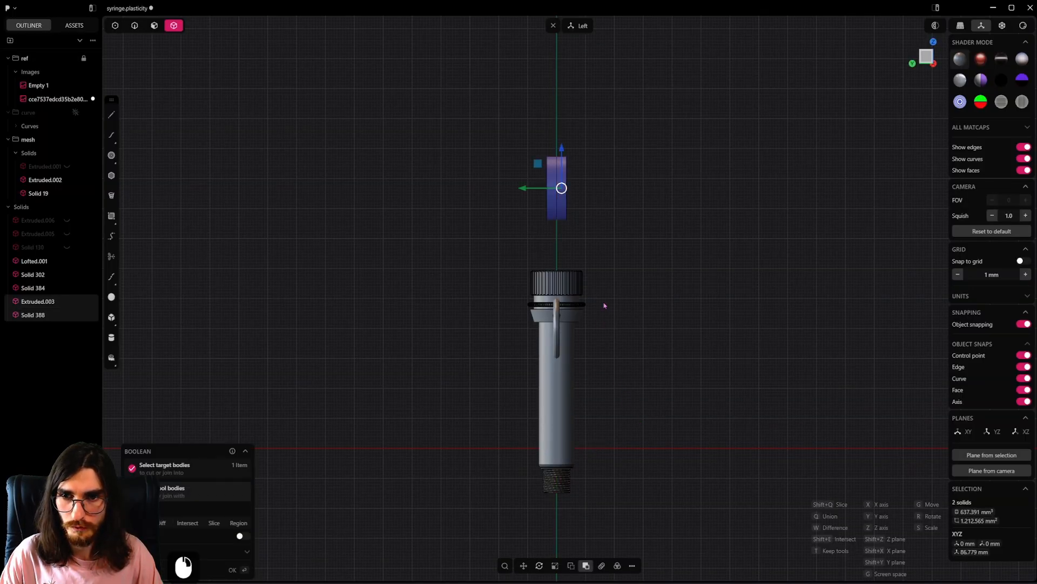
pyautogui.press('Return')
# Step: Scale the thumb ring down along the Y axis to narrow its band in side view
pyautogui.keyDown('shift'); pyautogui.moveTo(605, 305); pyautogui.dragTo(637, 410, button='middle'); pyautogui.keyUp('shift')
pyautogui.scroll(12, 607, 370)
pyautogui.press('s')
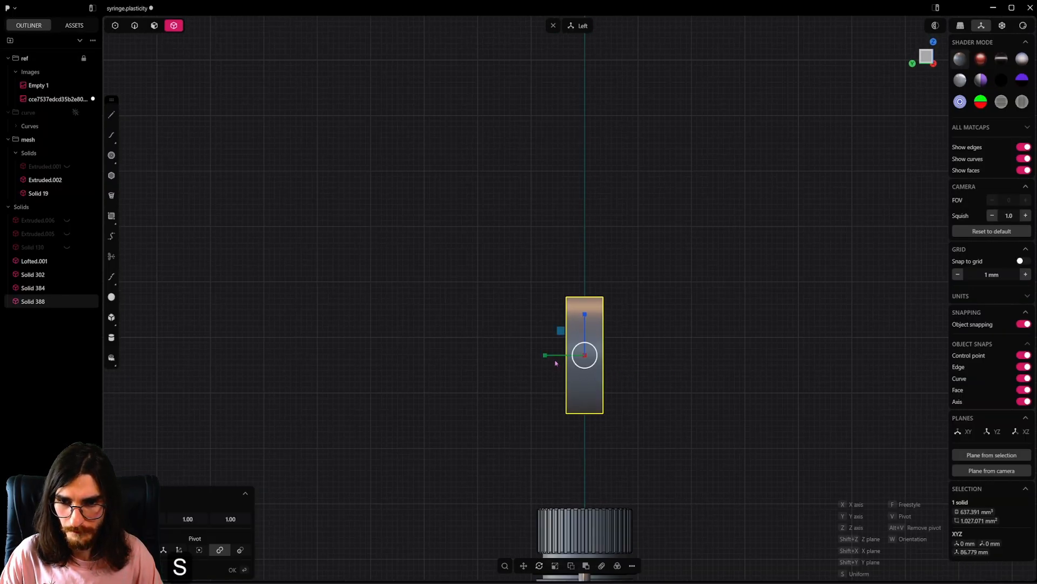
pyautogui.keyDown('shift'); pyautogui.moveTo(545, 355); pyautogui.dragTo(446, 360); pyautogui.keyUp('shift')
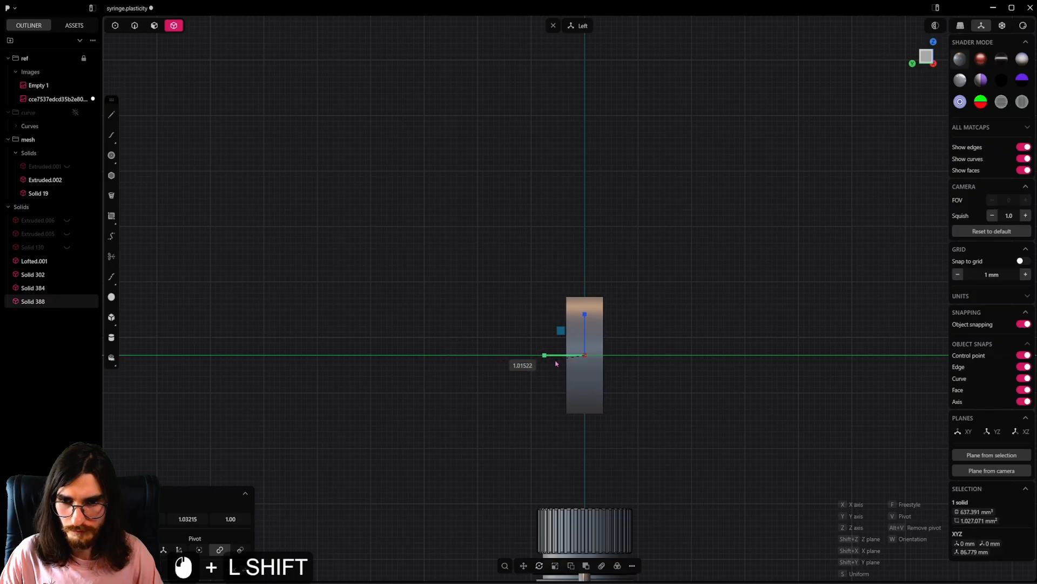
pyautogui.keyDown('shift'); pyautogui.moveTo(556, 363); pyautogui.dragTo(562, 359); pyautogui.keyUp('shift')
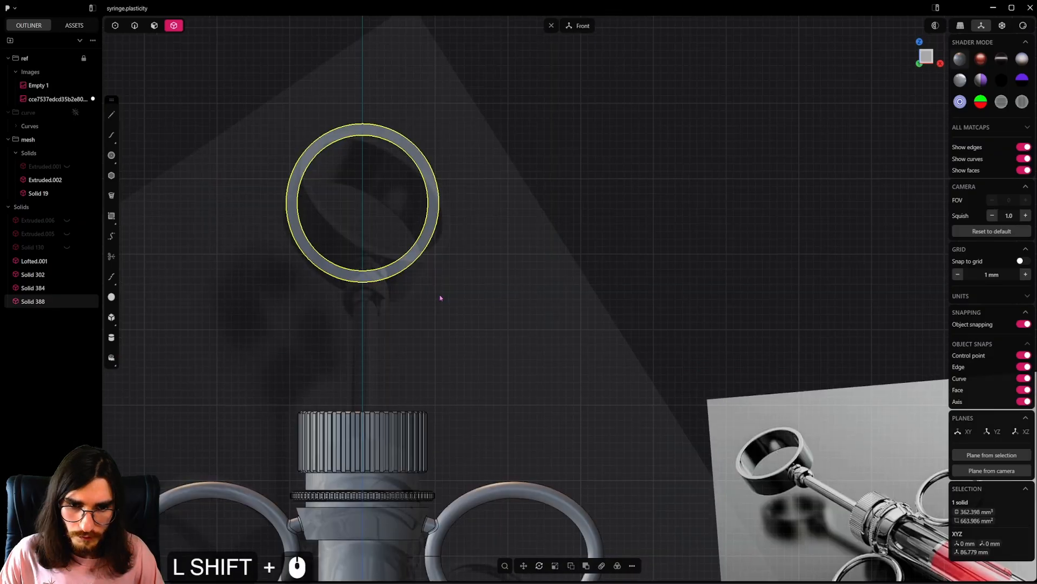
# Step: Widen the thumb ring's band by scaling it along the Y axis by about 1.31
pyautogui.keyDown('shift'); pyautogui.moveTo(440, 297); pyautogui.dragTo(444, 204, button='middle'); pyautogui.keyUp('shift')
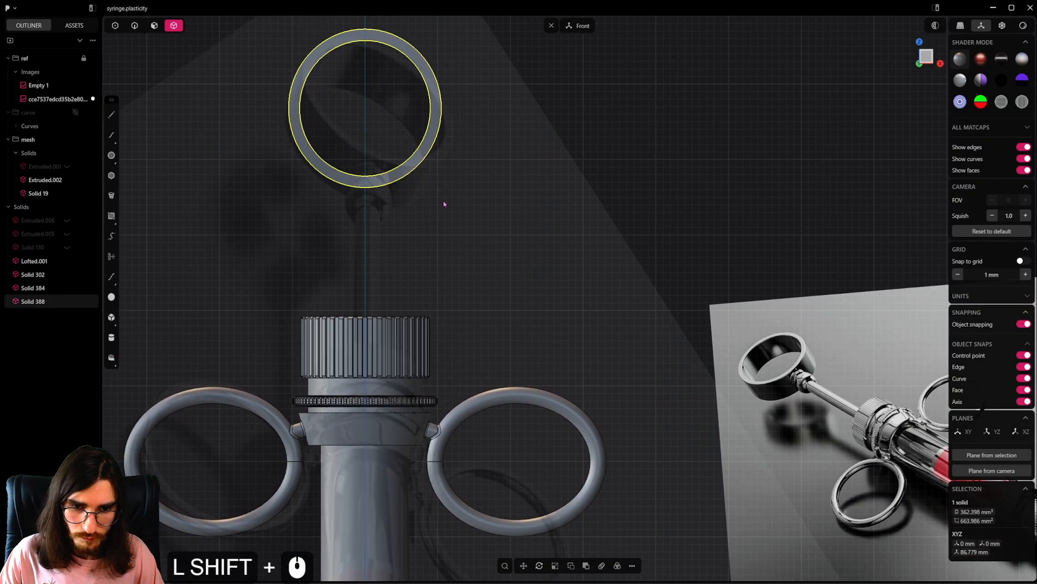
pyautogui.scroll(-3, 675, 327)
pyautogui.keyDown('shift'); pyautogui.moveTo(682, 338); pyautogui.dragTo(693, 364, button='middle'); pyautogui.keyUp('shift')
pyautogui.scroll(-4, 729, 367)
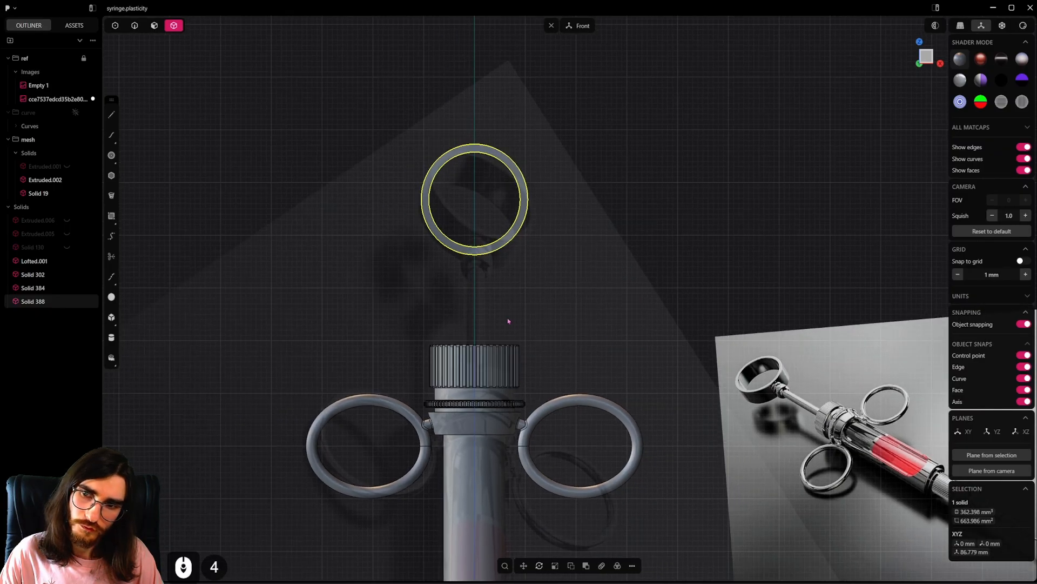
pyautogui.moveTo(508, 321); pyautogui.dragTo(617, 427, button='middle')
pyautogui.click(562, 288)
pyautogui.click(463, 288)
pyautogui.press('s')
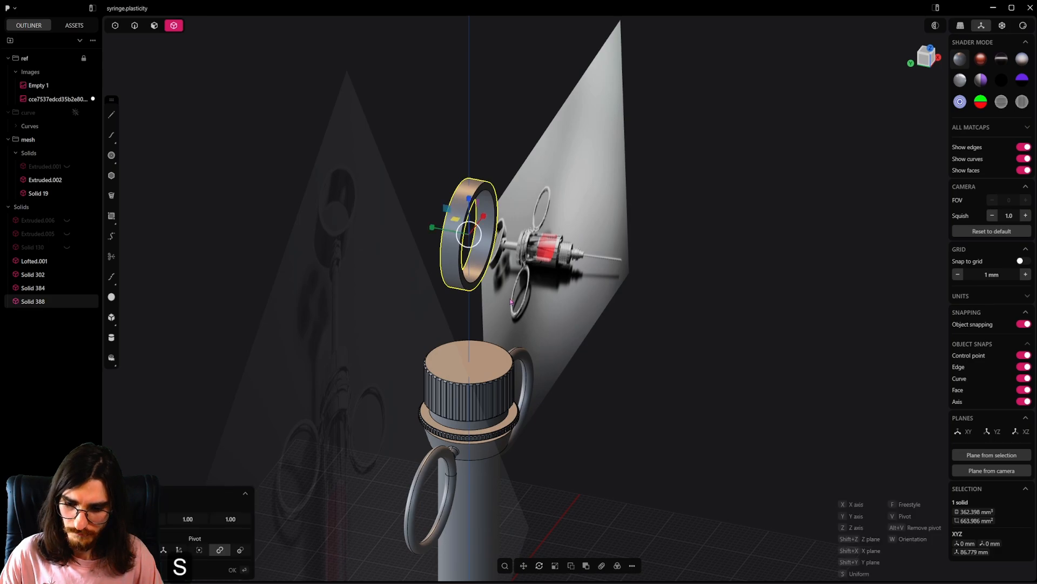
pyautogui.press('y')
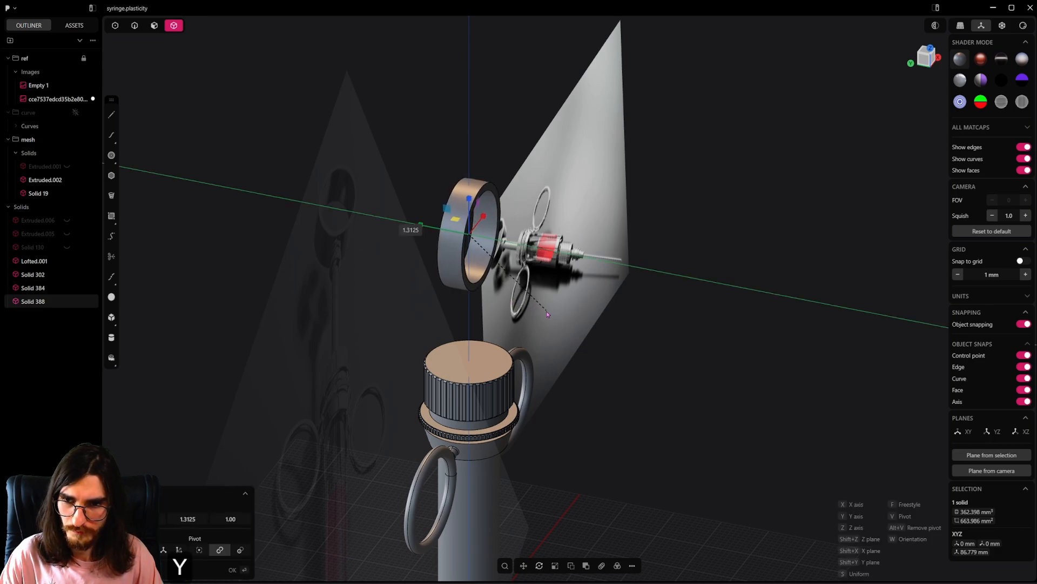
pyautogui.click(547, 314)
pyautogui.keyDown('alt'); pyautogui.moveTo(547, 314); pyautogui.dragTo(522, 378, button='middle'); pyautogui.keyUp('alt')
pyautogui.click(547, 334)
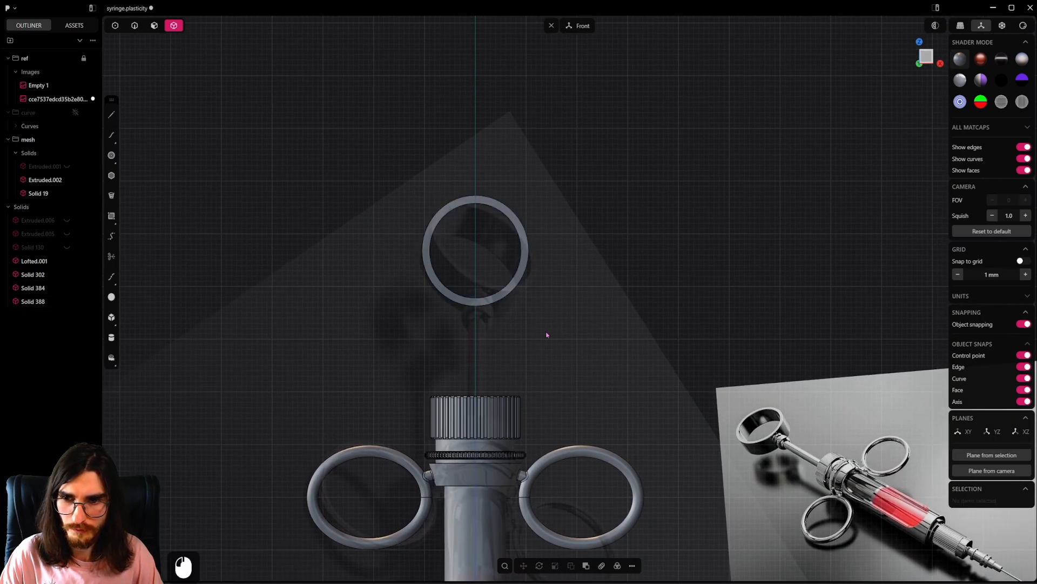
# Step: Add a sphere about 5.8 mm in diameter on the vertical axis just below the thumb ring, as the plunger's joint
pyautogui.keyDown('shift'); pyautogui.moveTo(540, 344); pyautogui.dragTo(542, 364, button='middle'); pyautogui.keyUp('shift')
pyautogui.scroll(5, 491, 341)
pyautogui.keyDown('shift'); pyautogui.moveTo(909, 493); pyautogui.dragTo(693, 391, button='middle'); pyautogui.keyUp('shift')
pyautogui.scroll(3, 693, 391)
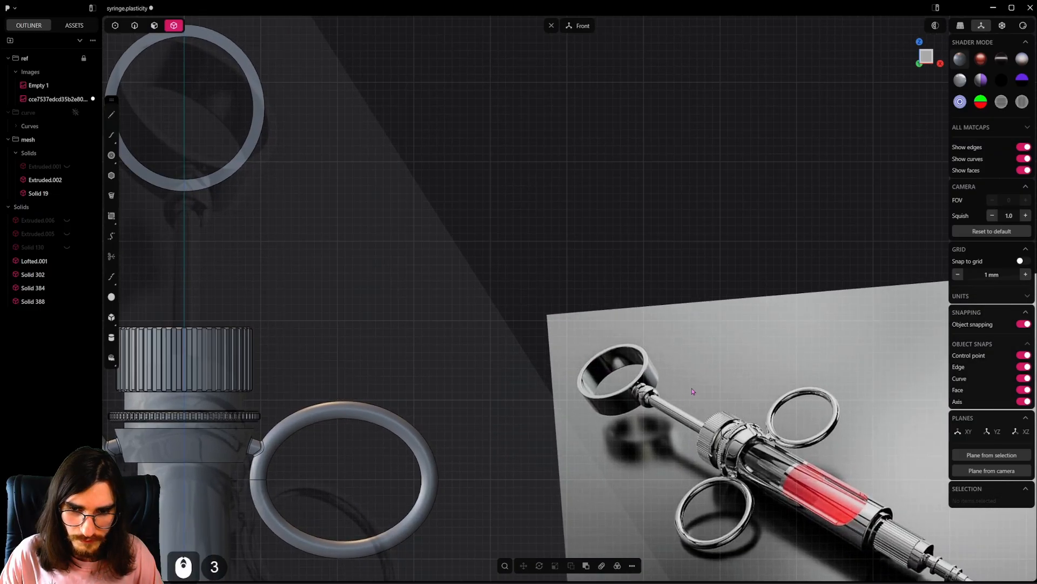
pyautogui.scroll(11, 665, 402)
pyautogui.scroll(-4, 643, 402)
pyautogui.keyDown('shift'); pyautogui.moveTo(432, 384); pyautogui.dragTo(773, 419, button='middle'); pyautogui.keyUp('shift')
pyautogui.keyDown('shift'); pyautogui.moveTo(416, 333); pyautogui.dragTo(589, 449, button='middle'); pyautogui.keyUp('shift')
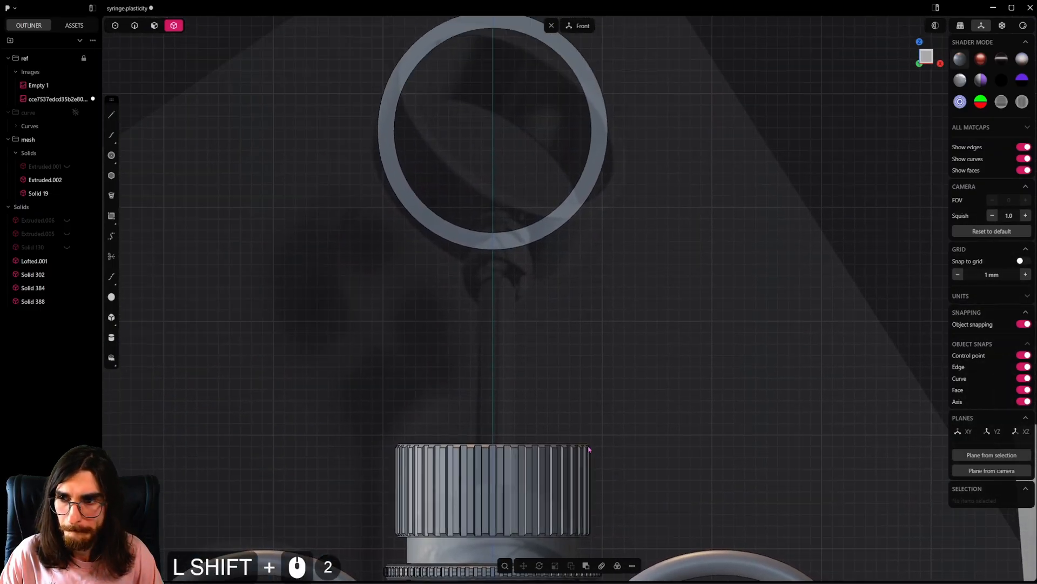
pyautogui.click(111, 297)
pyautogui.scroll(2, 465, 313)
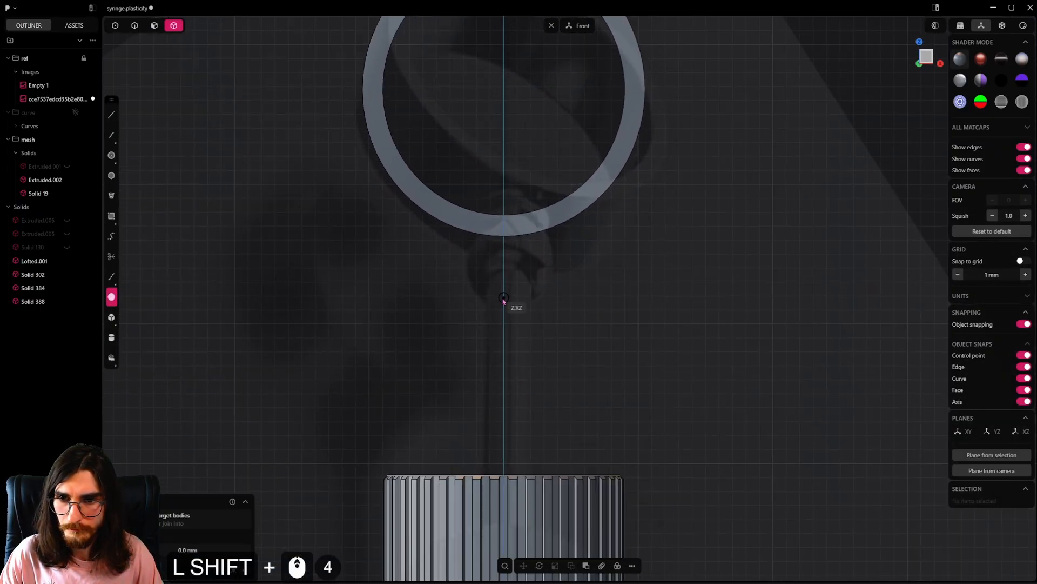
pyautogui.click(503, 298)
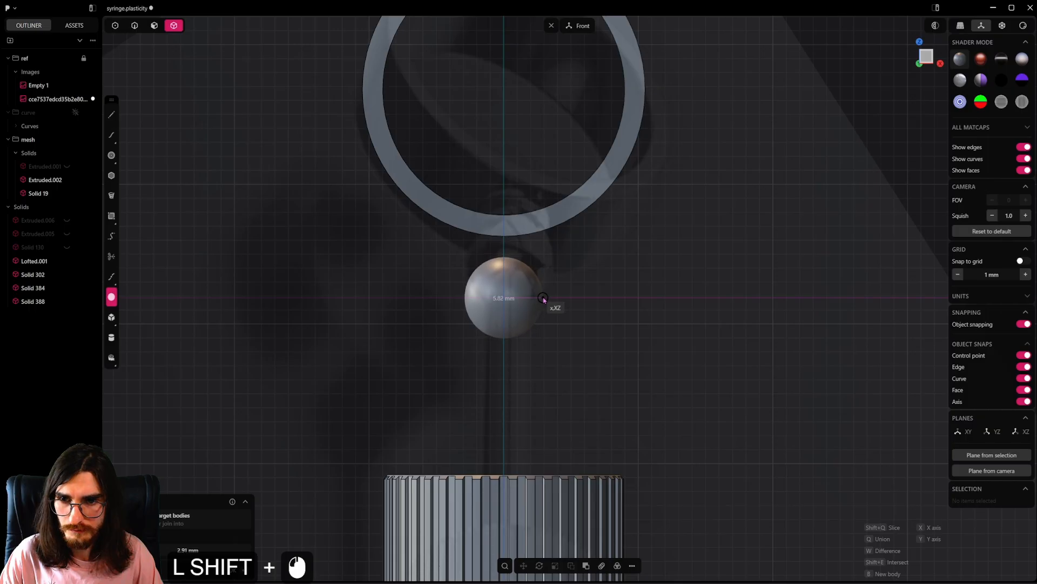
pyautogui.click(543, 298)
# Step: Examine the joint between the thumb ring and plunger rod in the reference photo and compare it with the sphere
pyautogui.scroll(-10, 552, 312)
pyautogui.scroll(4, 713, 379)
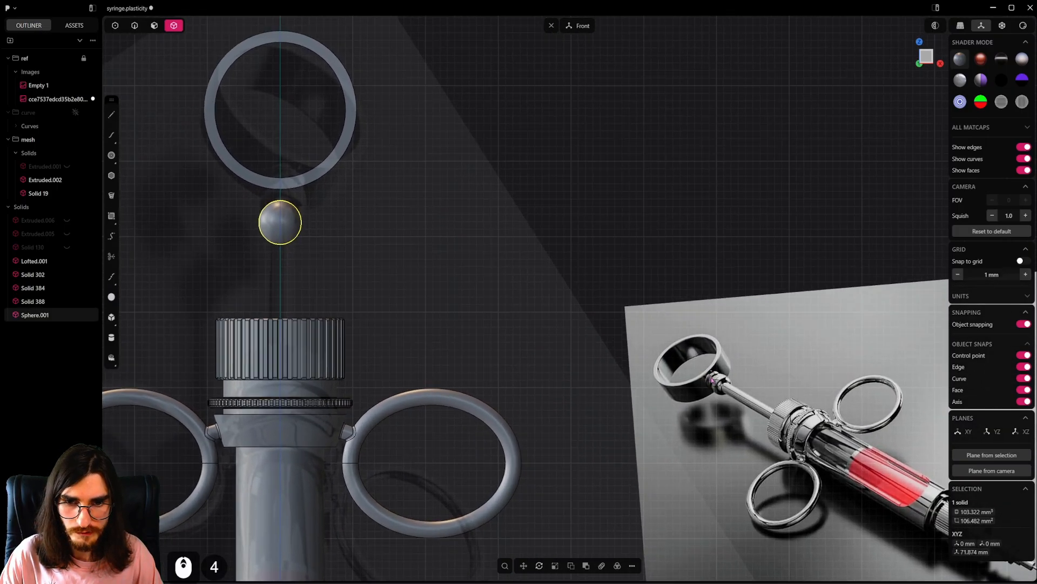
pyautogui.scroll(17, 713, 380)
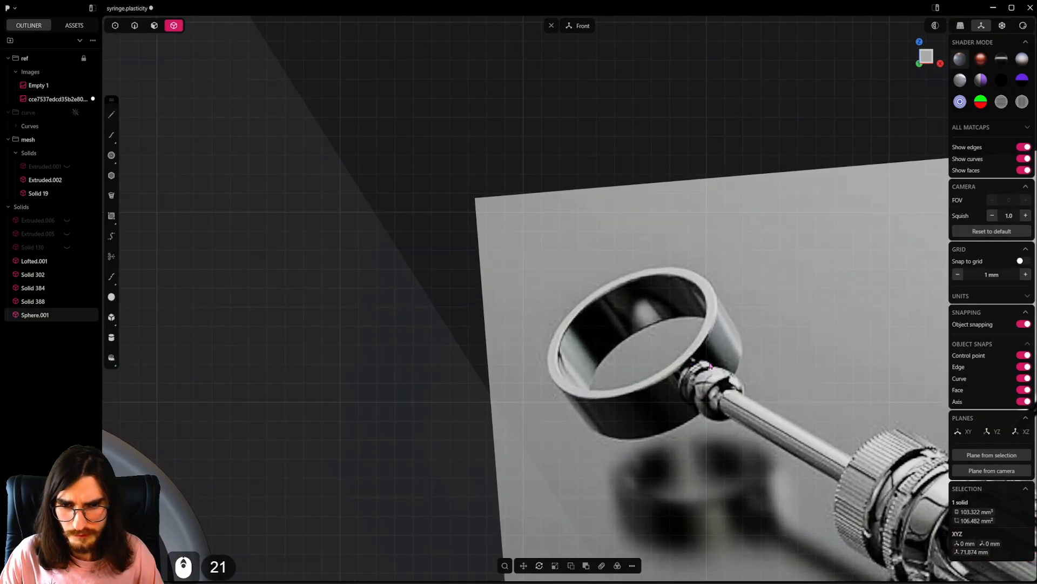
pyautogui.scroll(4, 711, 367)
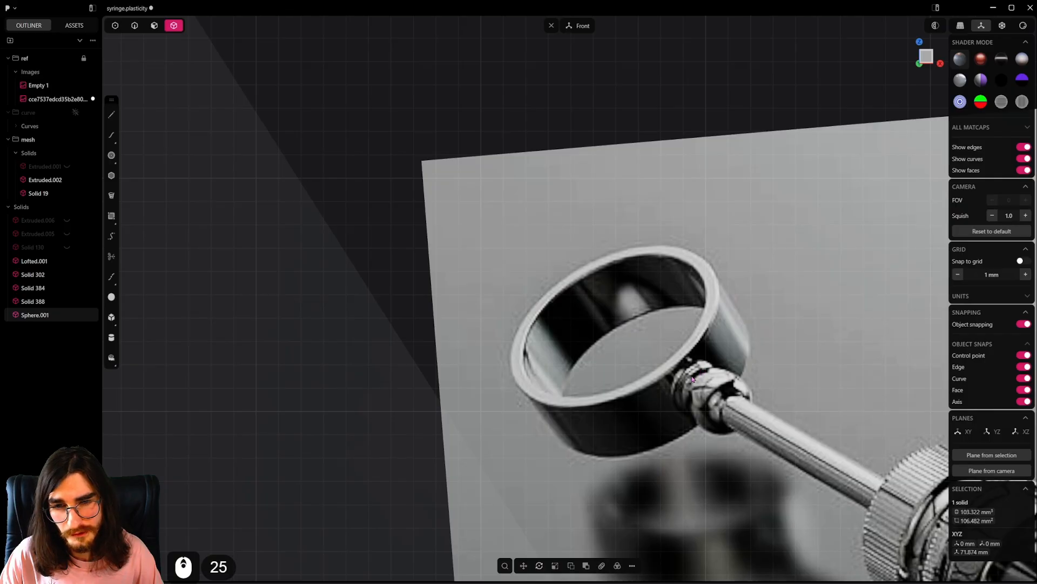
pyautogui.scroll(-5, 693, 379)
pyautogui.keyDown('shift'); pyautogui.moveTo(400, 310); pyautogui.dragTo(595, 332, button='middle'); pyautogui.keyUp('shift')
pyautogui.keyDown('shift'); pyautogui.moveTo(436, 226); pyautogui.dragTo(634, 380, button='middle'); pyautogui.keyUp('shift')
pyautogui.keyDown('shift'); pyautogui.moveTo(327, 246); pyautogui.dragTo(537, 386, button='middle'); pyautogui.keyUp('shift')
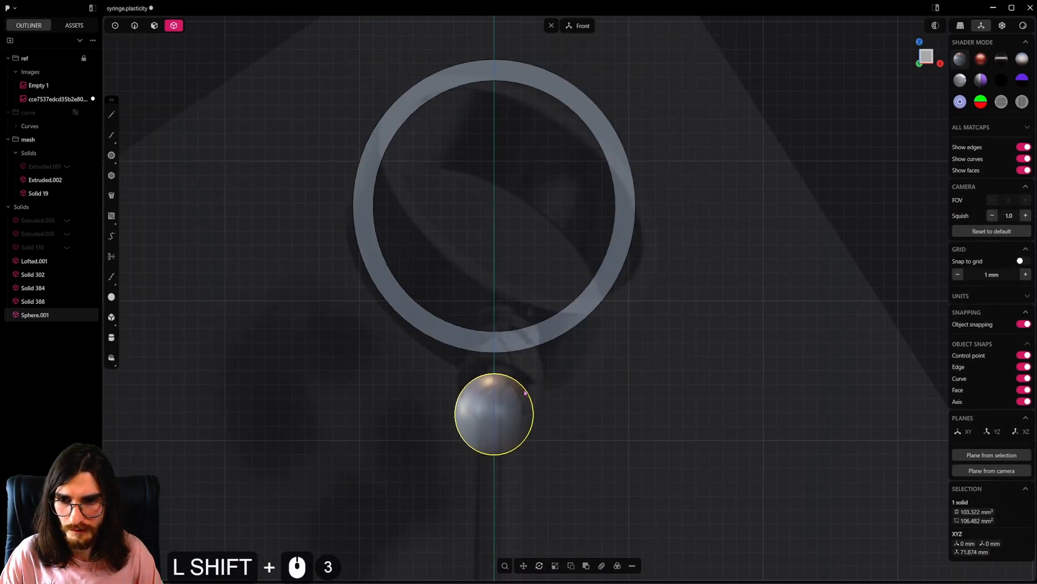
# Step: Scale the joint sphere below the thumb ring down uniformly by a factor of about 0.82
pyautogui.scroll(-2, 520, 352)
pyautogui.keyDown('shift'); pyautogui.moveTo(540, 345); pyautogui.dragTo(511, 369, button='middle'); pyautogui.keyUp('shift')
pyautogui.scroll(5, 691, 305)
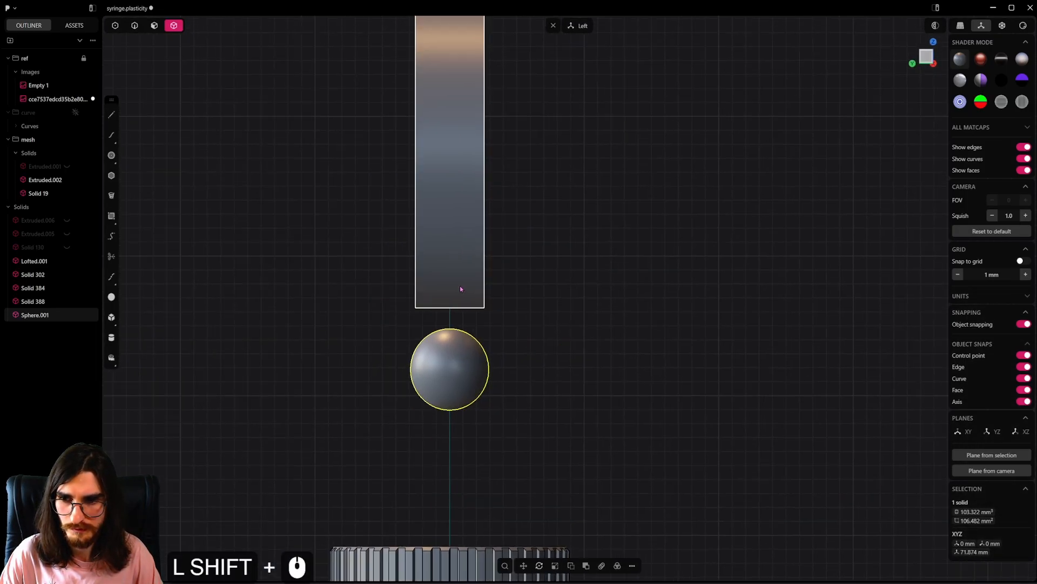
pyautogui.press('s')
pyautogui.press('s')
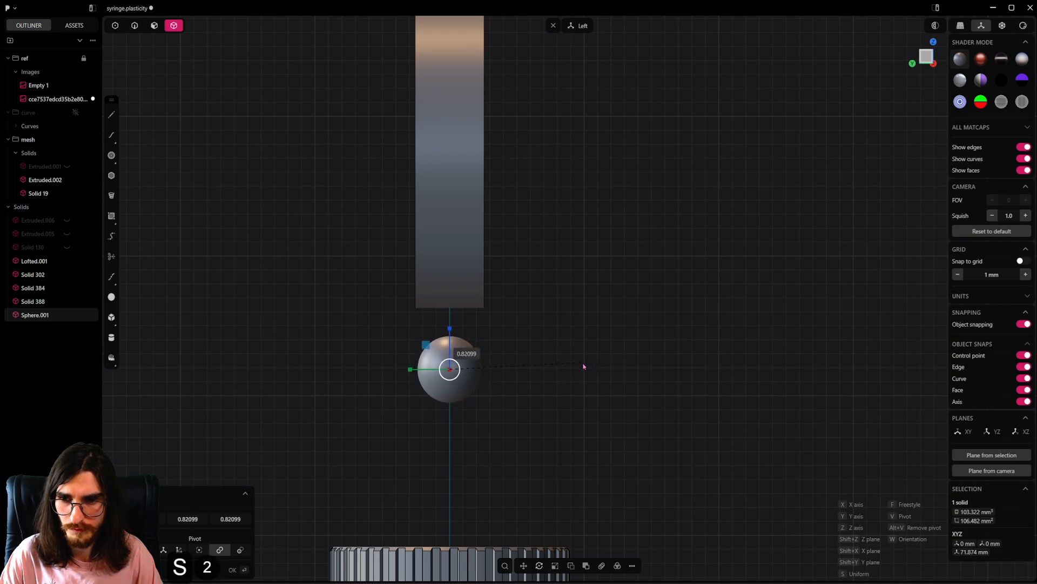
pyautogui.scroll(-3, 584, 366)
pyautogui.press('s')
pyautogui.press('s')
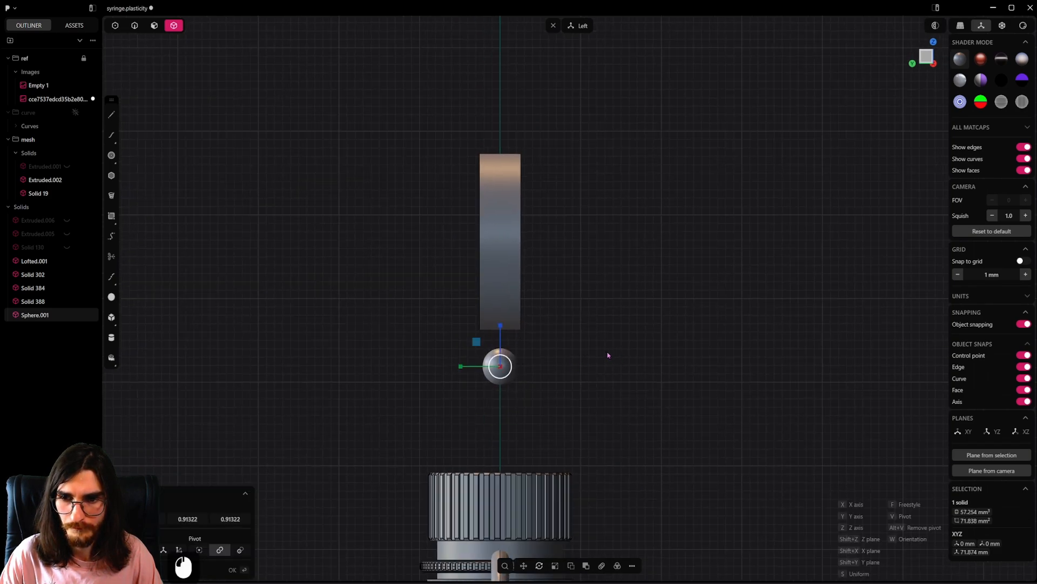
pyautogui.click(607, 356)
# Step: Push both flat side faces of the thumb ring outward to widen its band to about 6.6 mm, and save the file
pyautogui.keyDown('alt'); pyautogui.moveTo(608, 356); pyautogui.dragTo(594, 397, button='middle'); pyautogui.keyUp('alt')
pyautogui.scroll(3, 594, 378)
pyautogui.press('3')
pyautogui.click(620, 272)
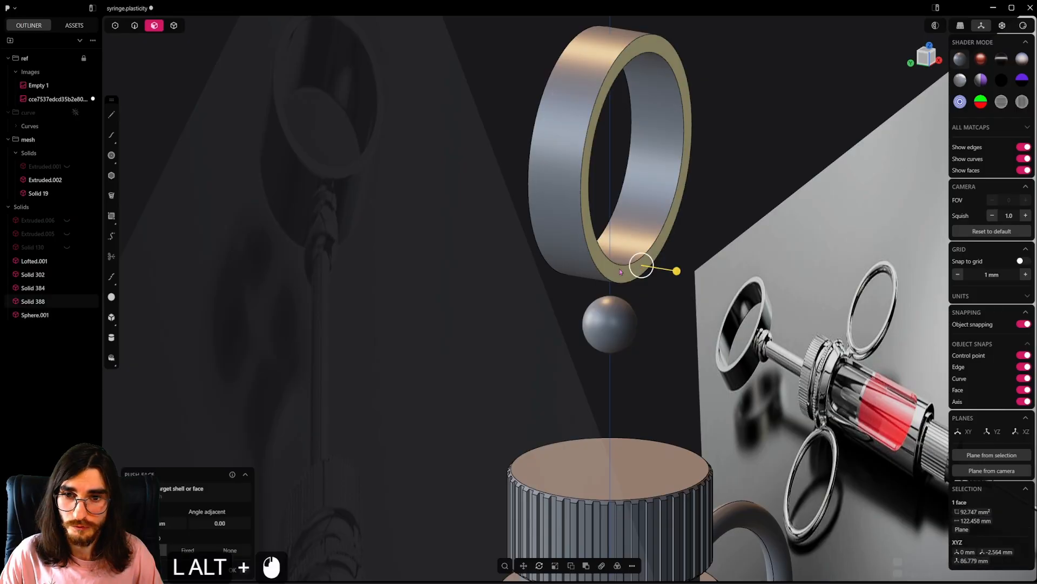
pyautogui.keyDown('alt'); pyautogui.moveTo(560, 283); pyautogui.dragTo(608, 290, button='middle'); pyautogui.keyUp('alt')
pyautogui.keyDown('alt'); pyautogui.keyDown('shift'); pyautogui.click(508, 259); pyautogui.keyUp('shift'); pyautogui.keyUp('alt')
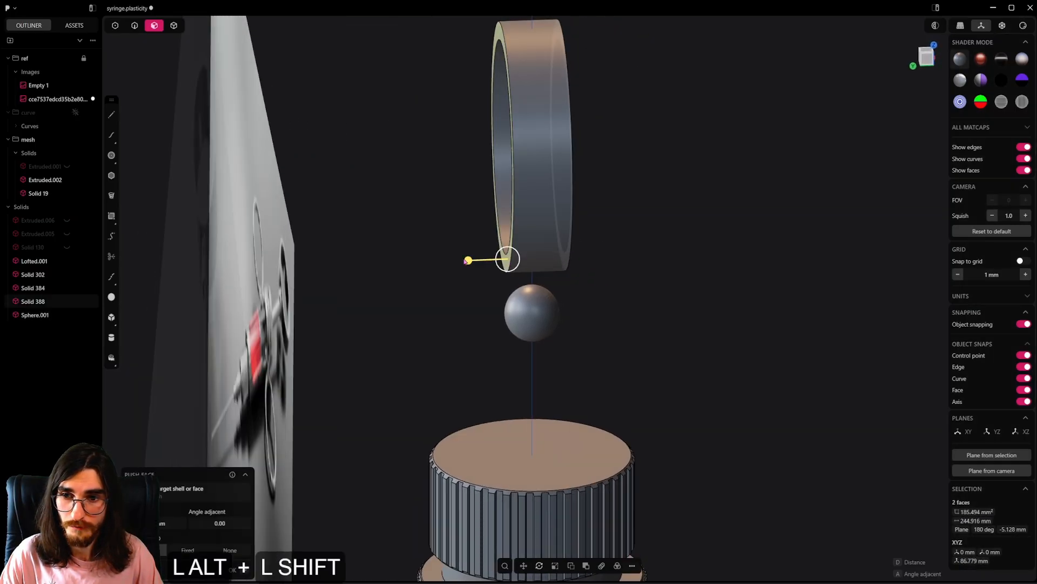
pyautogui.keyDown('alt'); pyautogui.keyDown('shift'); pyautogui.moveTo(465, 261); pyautogui.dragTo(448, 266); pyautogui.keyUp('shift'); pyautogui.keyUp('alt')
pyautogui.keyDown('alt'); pyautogui.moveTo(579, 314); pyautogui.dragTo(496, 350, button='middle'); pyautogui.keyUp('alt')
pyautogui.keyDown('shift'); pyautogui.moveTo(489, 249); pyautogui.dragTo(320, 191, button='middle'); pyautogui.keyUp('shift')
pyautogui.scroll(-2, 320, 191)
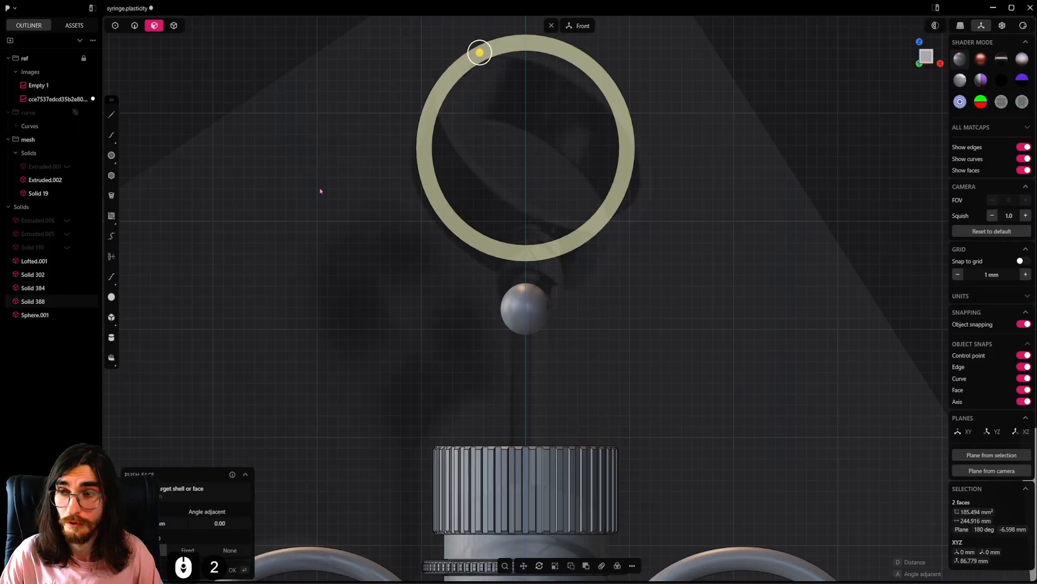
pyautogui.click(174, 25)
pyautogui.hotkey('ctrl', 's')
# Step: Examine the whole syringe's proportions against the reference photo, including the thumb ring and joint sphere
pyautogui.scroll(-4, 623, 325)
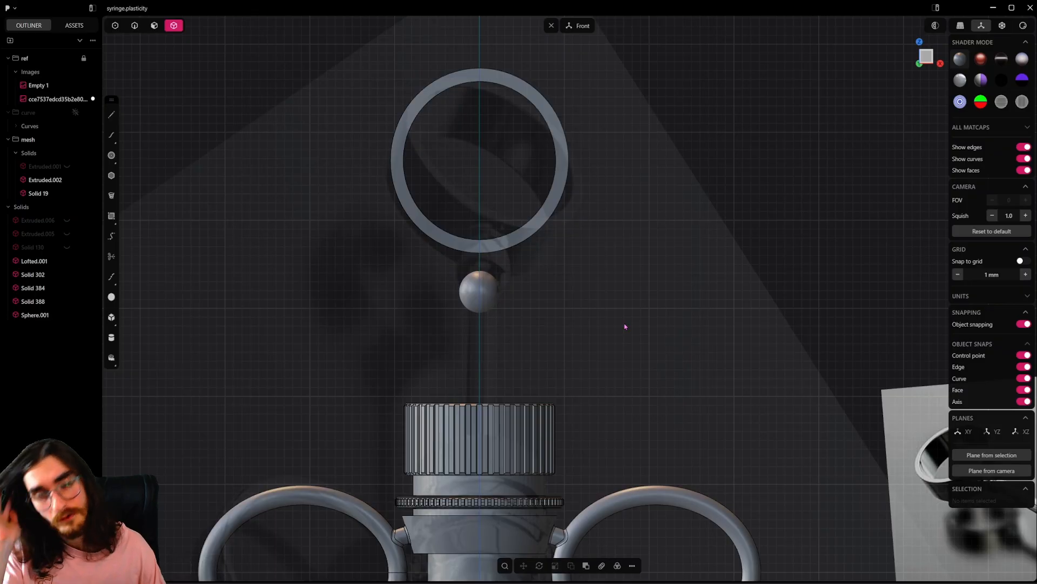
pyautogui.scroll(-4, 623, 325)
pyautogui.keyDown('shift'); pyautogui.moveTo(604, 349); pyautogui.dragTo(563, 304, button='middle'); pyautogui.keyUp('shift')
pyautogui.scroll(4, 564, 304)
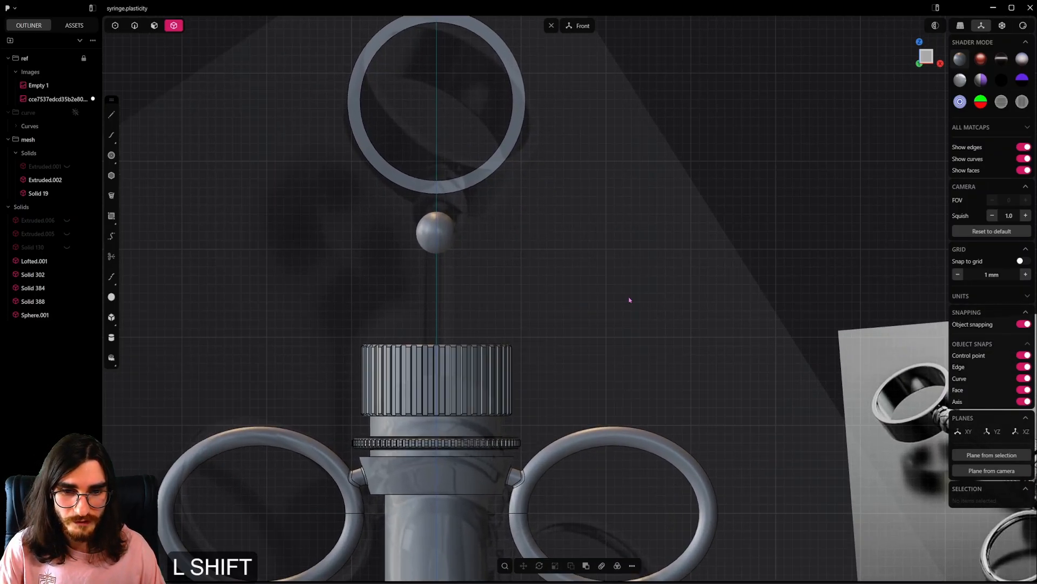
pyautogui.keyDown('shift'); pyautogui.moveTo(629, 300); pyautogui.dragTo(484, 250, button='middle'); pyautogui.keyUp('shift')
pyautogui.scroll(-18, 572, 215)
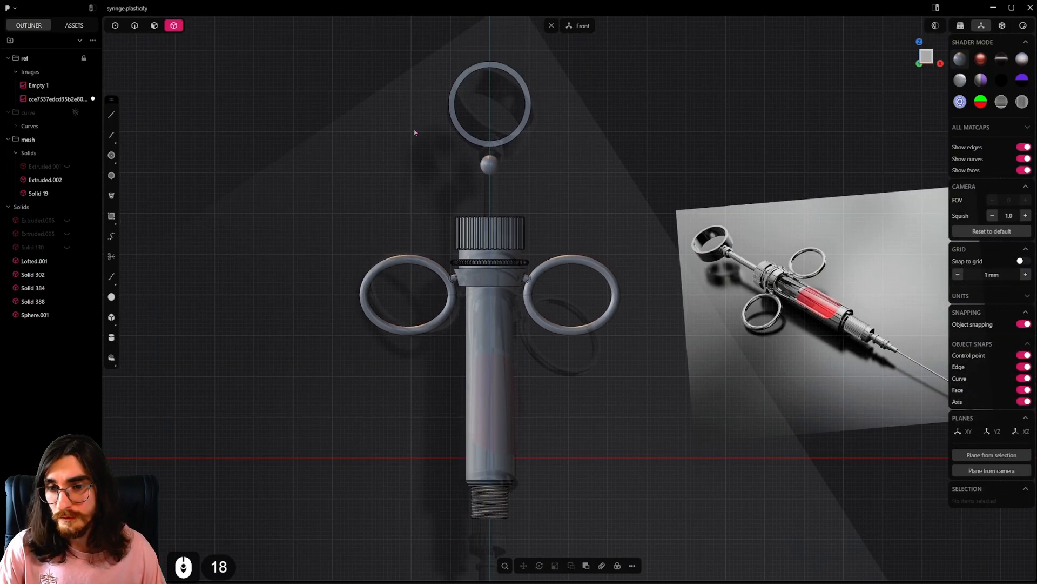
pyautogui.keyDown('shift'); pyautogui.moveTo(415, 132); pyautogui.dragTo(421, 198, button='middle'); pyautogui.keyUp('shift')
pyautogui.scroll(9, 463, 274)
pyautogui.scroll(2, 464, 274)
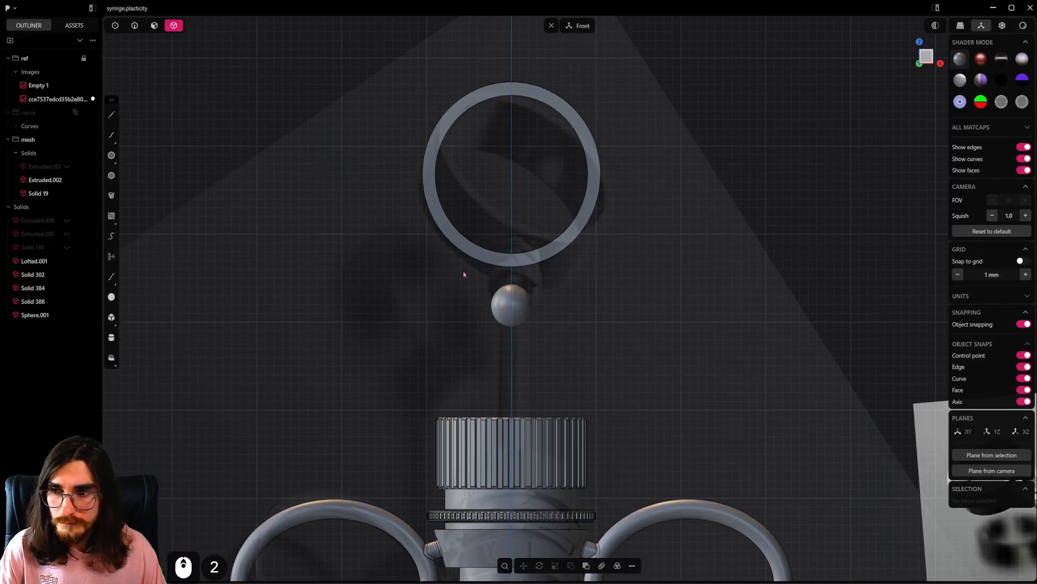
pyautogui.scroll(6, 458, 268)
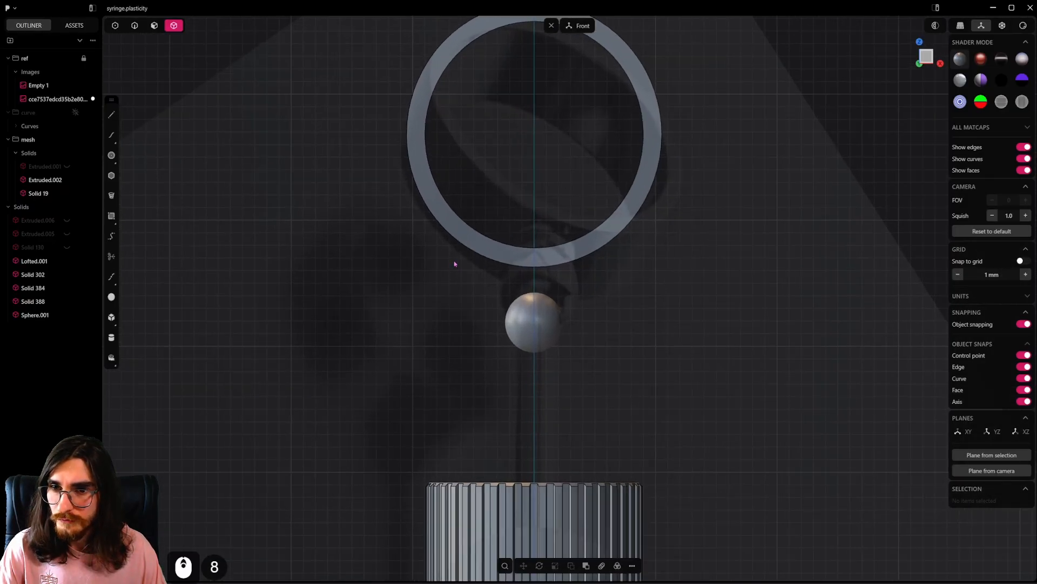
# Step: Isolate the thumb ring and the joint sphere and view them from below
pyautogui.click(534, 314)
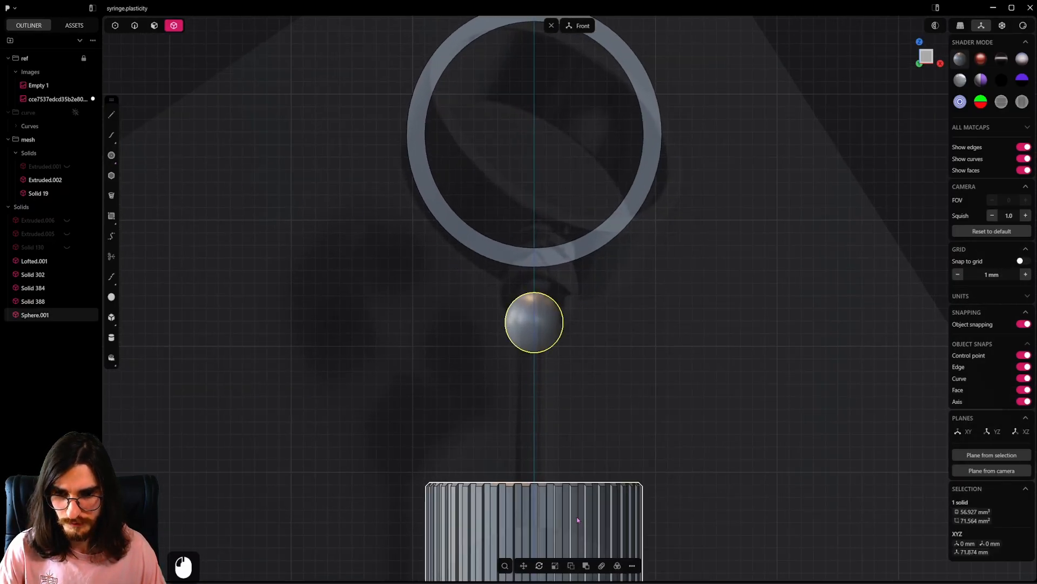
pyautogui.keyDown('shift'); pyautogui.click(568, 251); pyautogui.keyUp('shift')
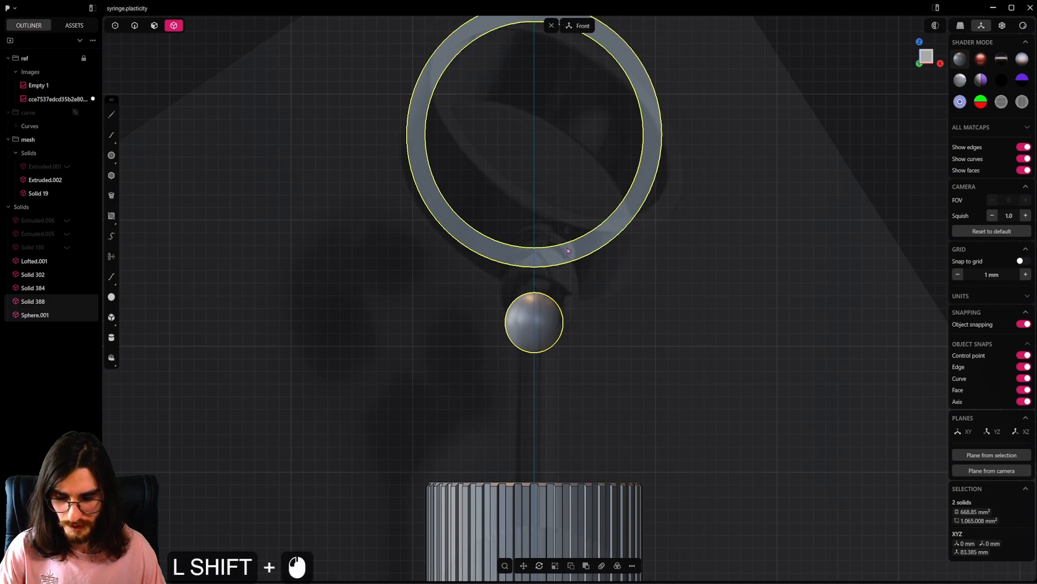
pyautogui.press('/')
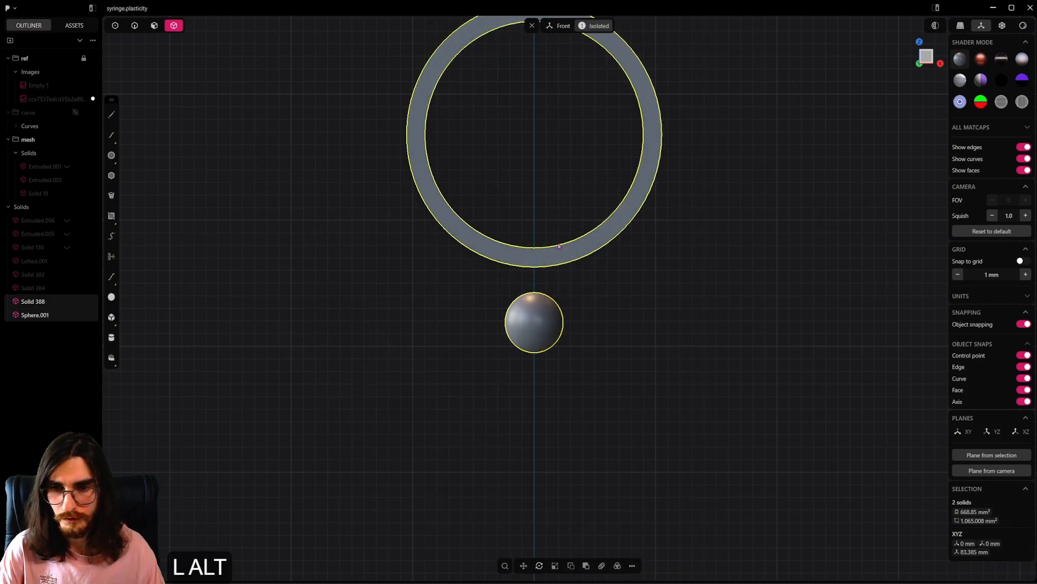
pyautogui.keyDown('alt'); pyautogui.moveTo(557, 289); pyautogui.dragTo(551, 261, button='middle'); pyautogui.keyUp('alt')
pyautogui.scroll(3, 551, 262)
pyautogui.scroll(6, 551, 262)
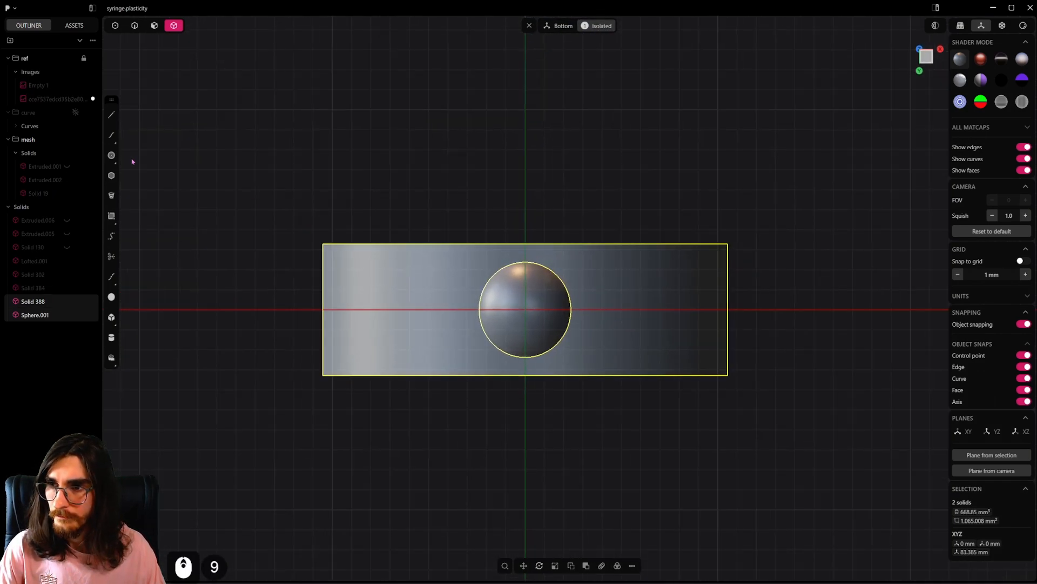
# Step: Draw a circle with a radius of about 2.8 mm centred on the origin in the bottom view, slightly larger than the sphere
pyautogui.click(111, 156)
pyautogui.click(526, 311)
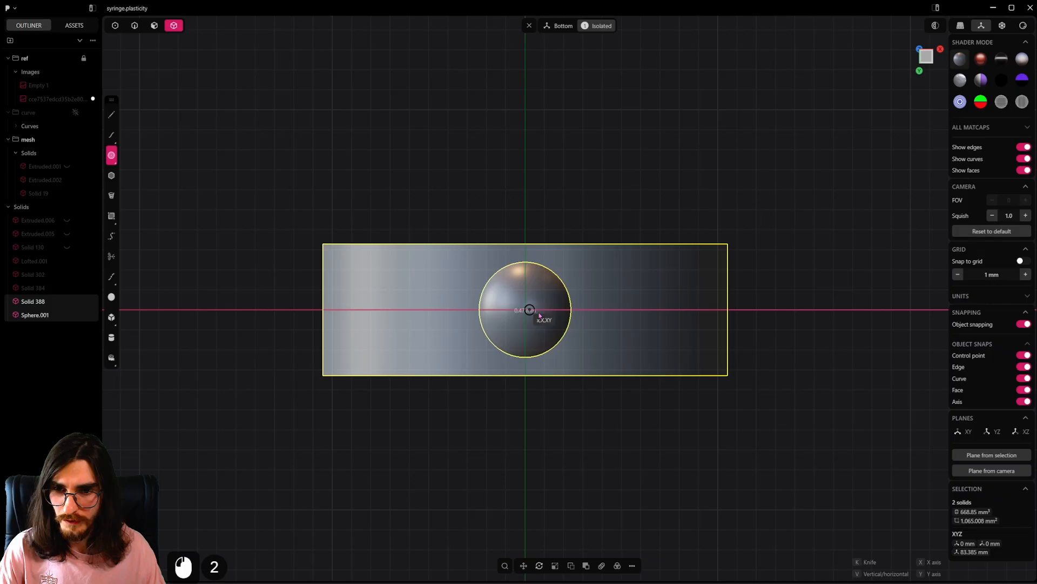
pyautogui.click(562, 270)
pyautogui.moveTo(540, 271); pyautogui.dragTo(532, 301, button='middle')
pyautogui.keyDown('alt'); pyautogui.moveTo(555, 342); pyautogui.dragTo(549, 378, button='middle'); pyautogui.keyUp('alt')
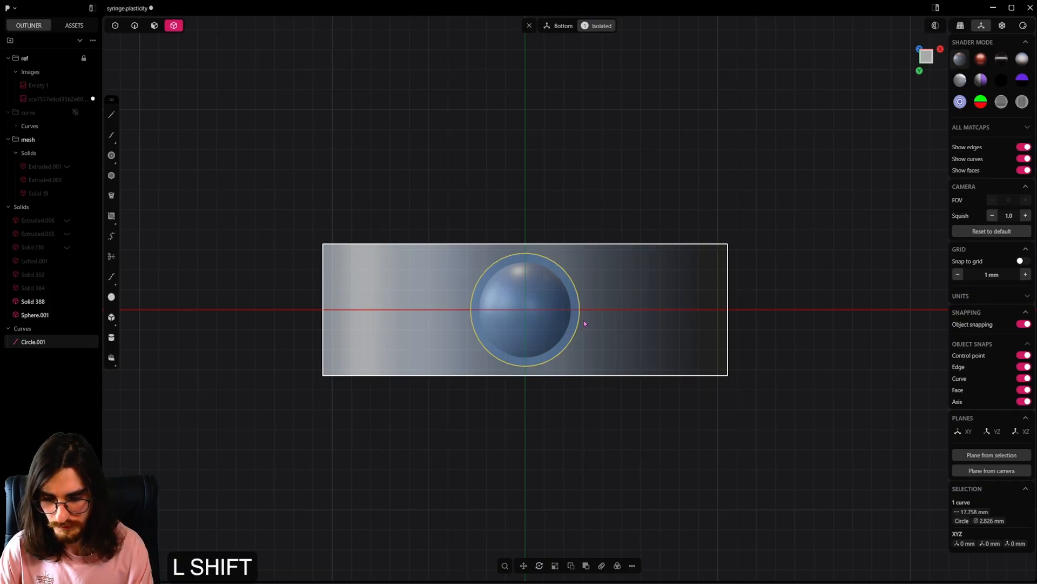
# Step: Imprint the circle onto the thumb ring's outer surface and delete the circle curve
pyautogui.hotkey('shift', 'i')
pyautogui.click(600, 447)
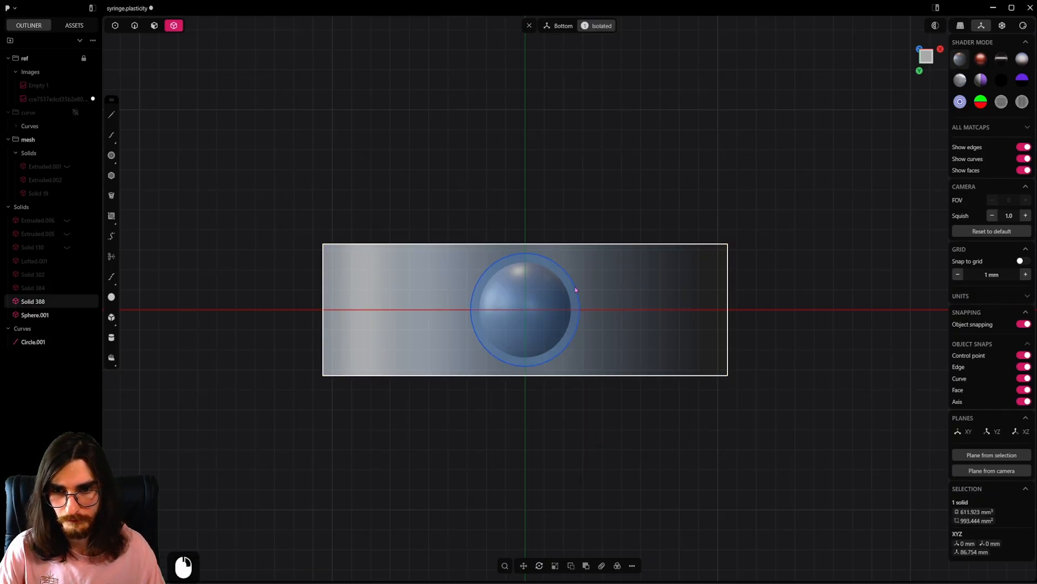
pyautogui.press('2')
pyautogui.press('x')
pyautogui.moveTo(548, 221); pyautogui.dragTo(219, 77, button='middle')
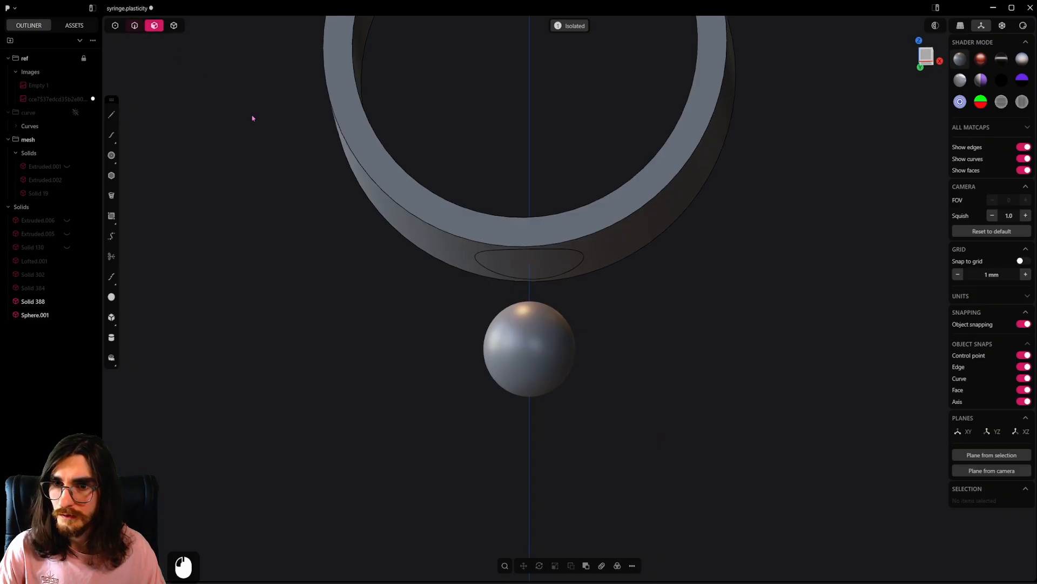
# Step: Extrude the imprinted circular face on the thumb ring's underside a short distance toward the sphere to form a collar
pyautogui.click(546, 269)
pyautogui.keyDown('alt'); pyautogui.moveTo(547, 268); pyautogui.dragTo(567, 310, button='middle'); pyautogui.keyUp('alt')
pyautogui.scroll(2, 560, 300)
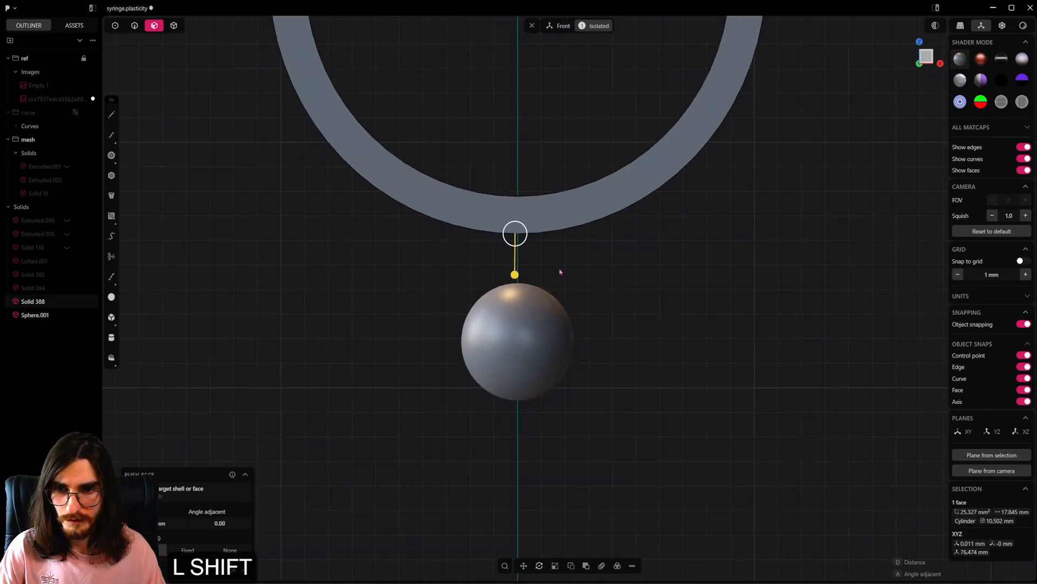
pyautogui.keyDown('shift'); pyautogui.moveTo(545, 275); pyautogui.dragTo(555, 294, button='middle'); pyautogui.keyUp('shift')
pyautogui.press('e')
pyautogui.moveTo(529, 297); pyautogui.dragTo(527, 334)
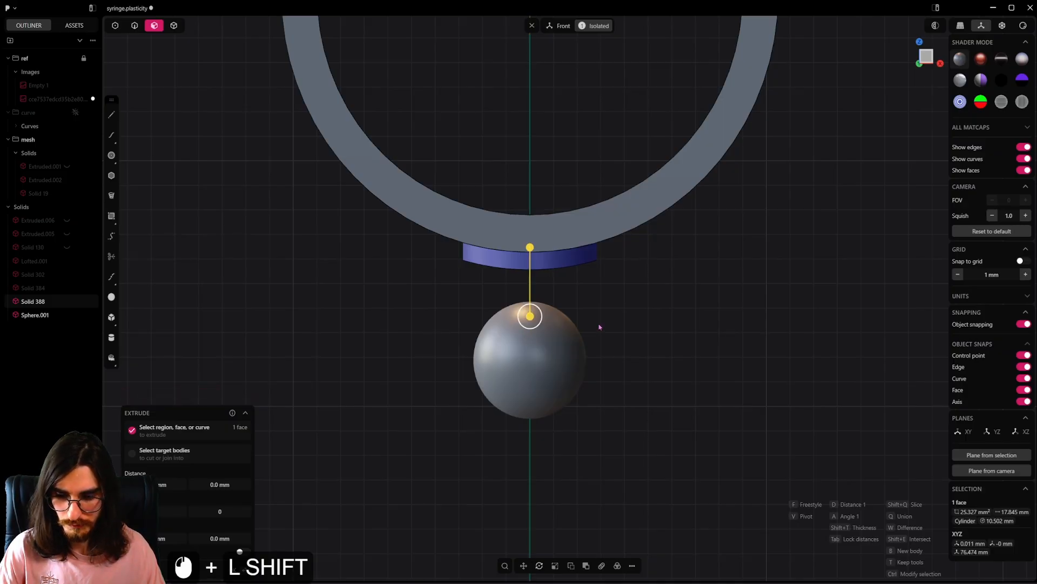
pyautogui.rightClick(598, 327)
pyautogui.moveTo(560, 270); pyautogui.dragTo(568, 317, button='middle')
pyautogui.scroll(2, 567, 317)
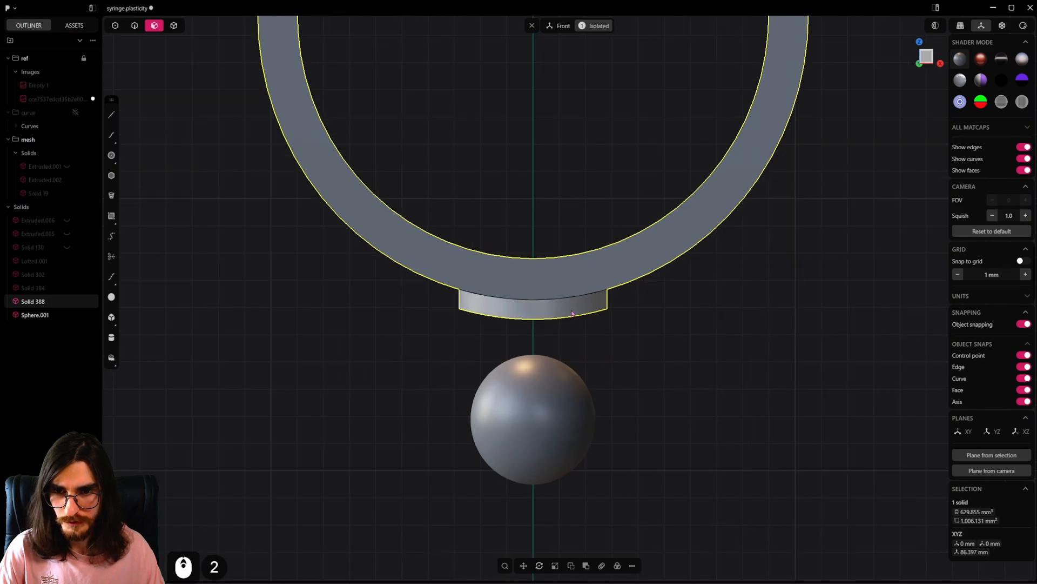
pyautogui.scroll(-5, 567, 317)
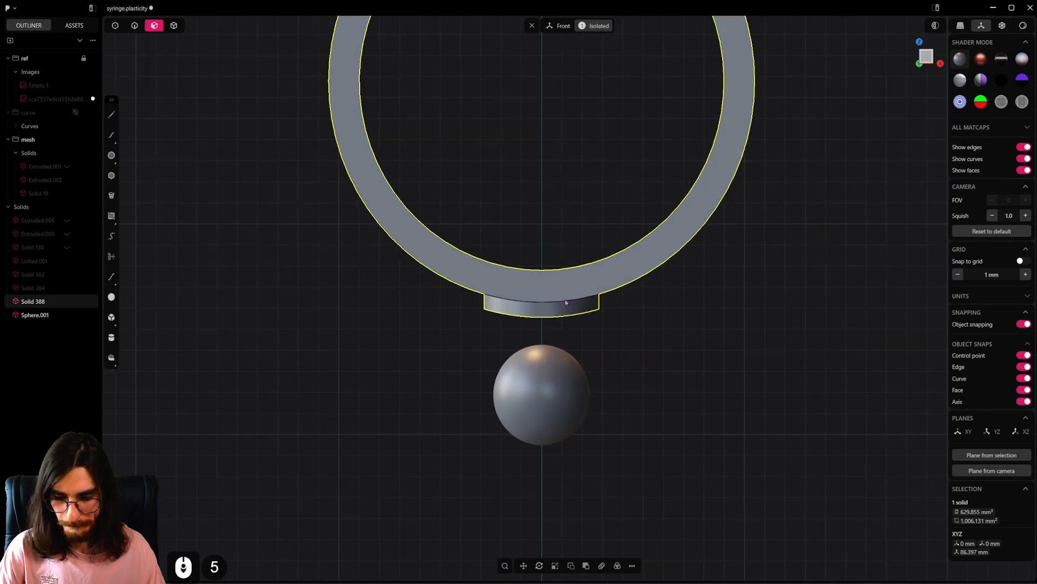
# Step: Leave the isolated view so the rest of the syringe and the reference photo are shown again
pyautogui.click(598, 27)
pyautogui.scroll(-12, 552, 286)
pyautogui.keyDown('shift'); pyautogui.moveTo(560, 413); pyautogui.dragTo(842, 355, button='middle'); pyautogui.keyUp('shift')
pyautogui.keyDown('shift'); pyautogui.moveTo(776, 322); pyautogui.dragTo(881, 388, button='middle'); pyautogui.keyUp('shift')
pyautogui.scroll(9, 542, 335)
# Step: Move the joint sphere up along the Z axis by about 1.65 mm to meet the ring's collar
pyautogui.click(536, 332)
pyautogui.scroll(2, 536, 332)
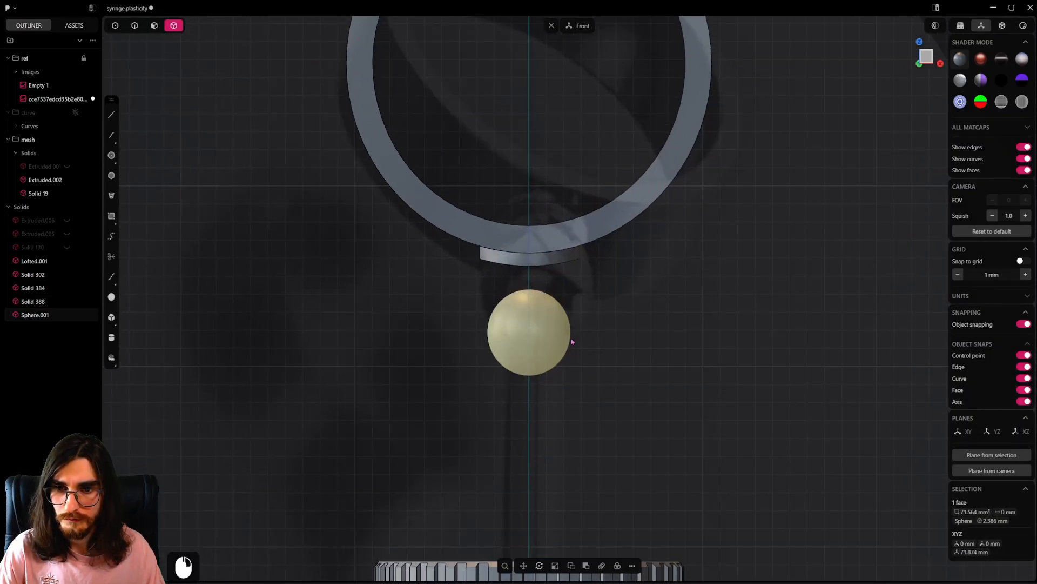
pyautogui.click(533, 352)
pyautogui.press('g')
pyautogui.press('z')
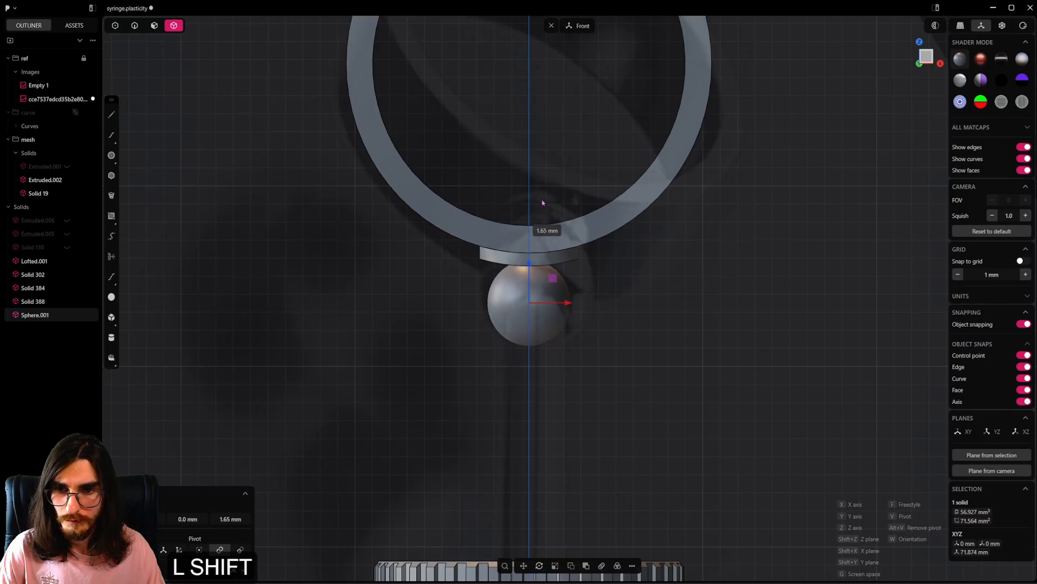
pyautogui.scroll(-3, 699, 347)
pyautogui.keyDown('shift'); pyautogui.moveTo(700, 347); pyautogui.dragTo(622, 324, button='middle'); pyautogui.keyUp('shift')
pyautogui.scroll(3, 595, 325)
# Step: Fine-tune the sphere's height along Z so its top sinks into the collar, with its centre at about 73.9 mm
pyautogui.press('g')
pyautogui.press('z')
pyautogui.press('shift')
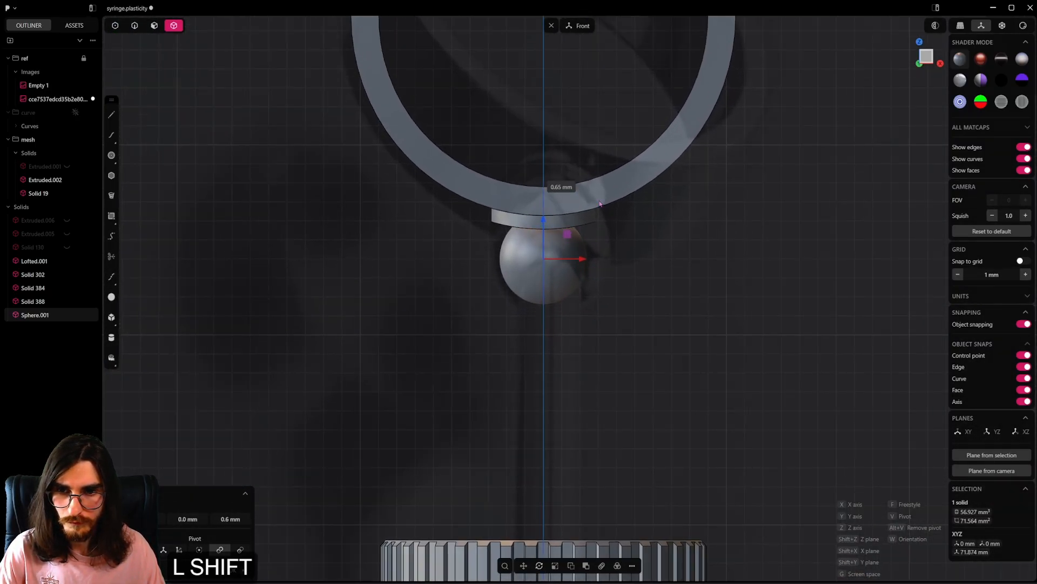
pyautogui.keyDown('shift'); pyautogui.moveTo(605, 217); pyautogui.dragTo(579, 304, button='middle'); pyautogui.keyUp('shift')
pyautogui.scroll(2, 595, 303)
pyautogui.press('g')
pyautogui.press('z')
pyautogui.press('shift')
pyautogui.click(571, 287)
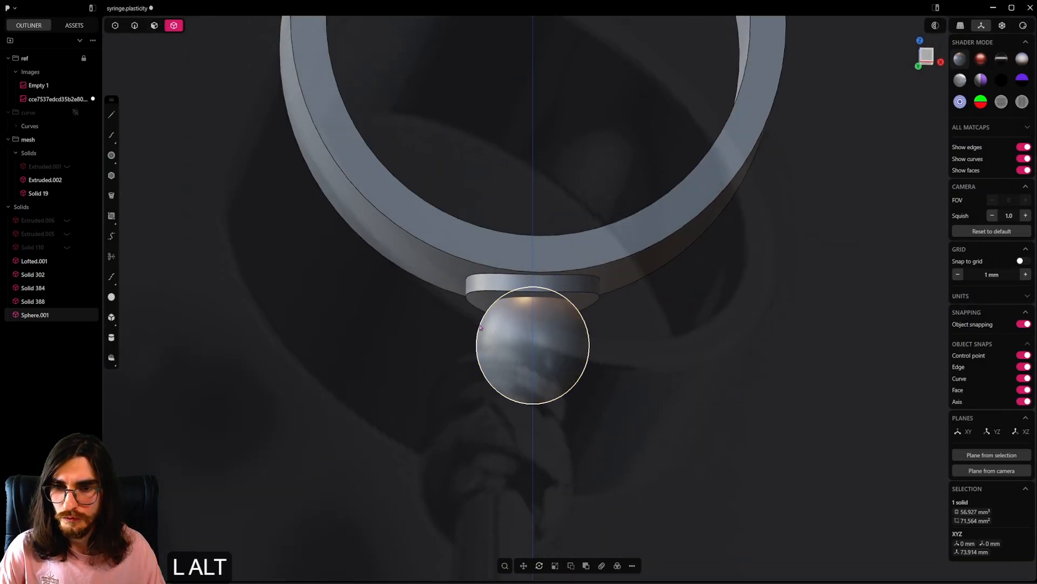
# Step: Examine how the sphere meets the ring's collar and compare the joint with the reference photo
pyautogui.keyDown('alt'); pyautogui.middleClick(694, 343); pyautogui.keyUp('alt')
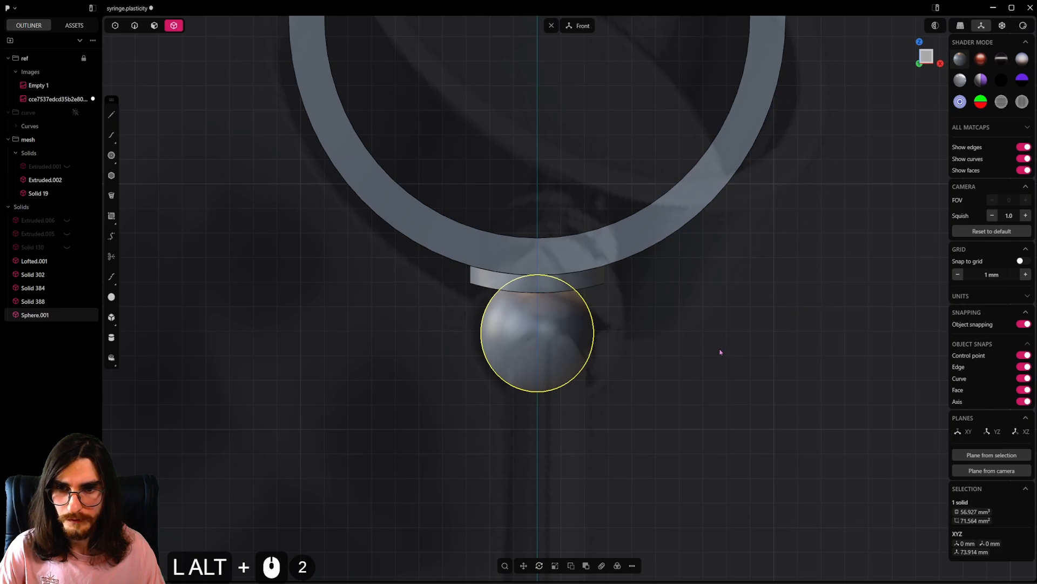
pyautogui.scroll(-5, 720, 352)
pyautogui.keyDown('shift'); pyautogui.moveTo(841, 426); pyautogui.dragTo(773, 375, button='middle'); pyautogui.keyUp('shift')
pyautogui.scroll(10, 527, 239)
pyautogui.scroll(-7, 527, 238)
pyautogui.moveTo(532, 281)
pyautogui.mouseDown(button='middle')
pyautogui.moveTo(536, 303)
pyautogui.moveTo(650, 275)
pyautogui.moveTo(535, 288)
pyautogui.moveTo(578, 251)
pyautogui.moveTo(536, 297)
pyautogui.mouseUp(button='middle')
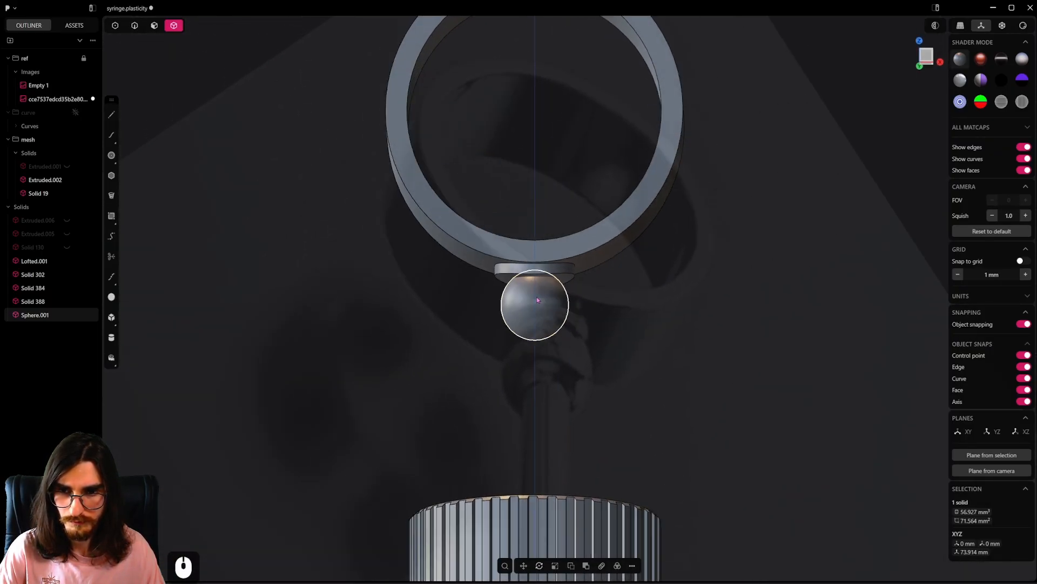
pyautogui.scroll(9, 513, 269)
# Step: Draw a horizontal line about 7.3 mm long in the front view from the lowest point of the collar outward past the sphere
pyautogui.keyDown('alt'); pyautogui.moveTo(151, 58); pyautogui.dragTo(499, 291, button='middle'); pyautogui.keyUp('alt')
pyautogui.click(111, 114)
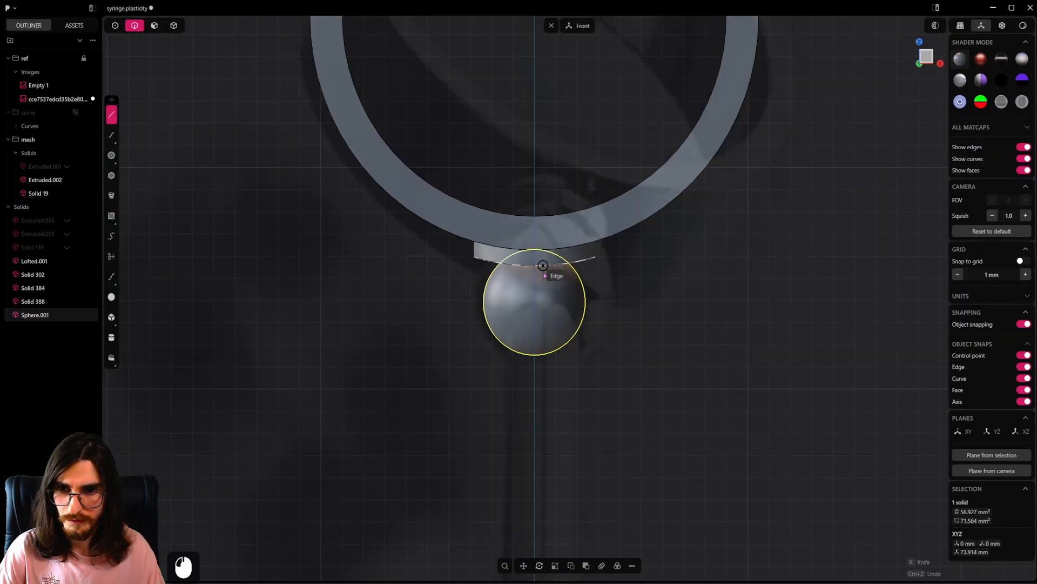
pyautogui.click(379, 267)
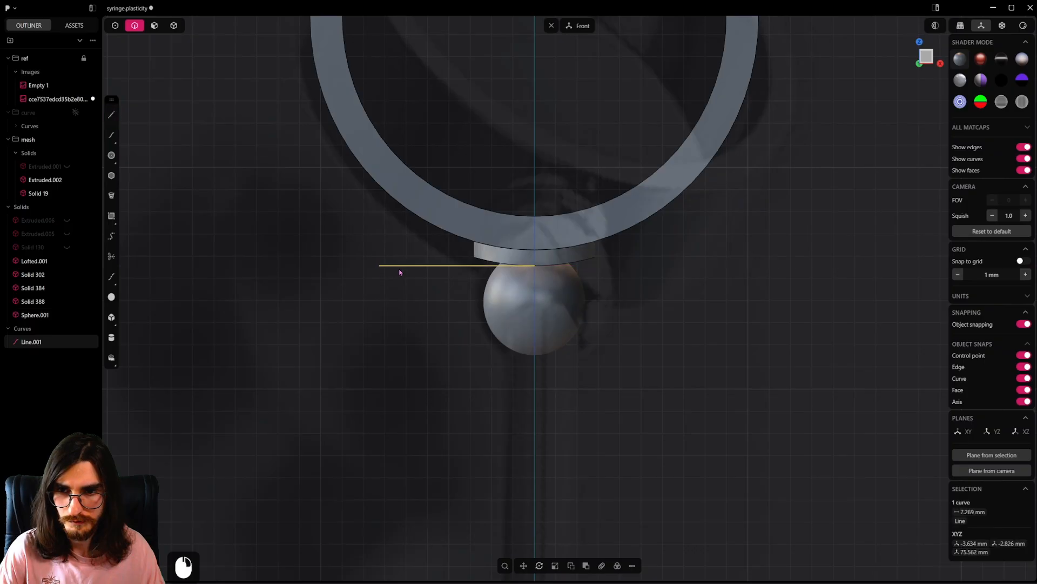
# Step: Extrude the horizontal line about 5.55 mm along the ring's width into a flat sheet beneath the collar
pyautogui.scroll(10, 399, 268)
pyautogui.keyDown('shift'); pyautogui.moveTo(455, 302); pyautogui.dragTo(515, 355, button='middle'); pyautogui.keyUp('shift')
pyautogui.press('e')
pyautogui.moveTo(567, 379); pyautogui.dragTo(474, 335)
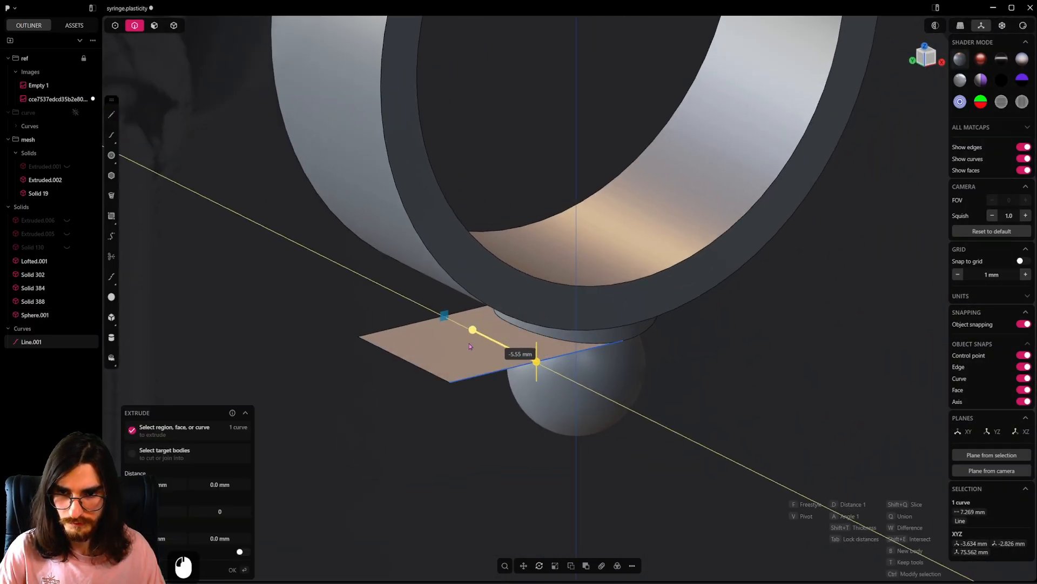
pyautogui.rightClick(475, 336)
pyautogui.scroll(5, 545, 346)
pyautogui.moveTo(560, 326); pyautogui.dragTo(534, 296, button='middle')
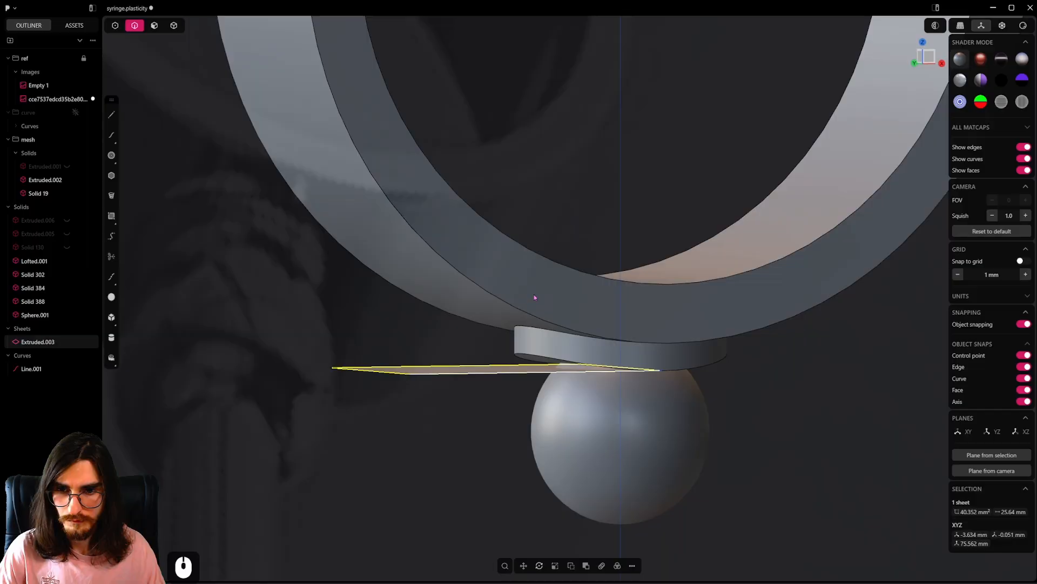
# Step: Flatten the collar's curved underside by matching that face to the flat sheet beneath it
pyautogui.click(155, 28)
pyautogui.click(540, 358)
pyautogui.press('2')
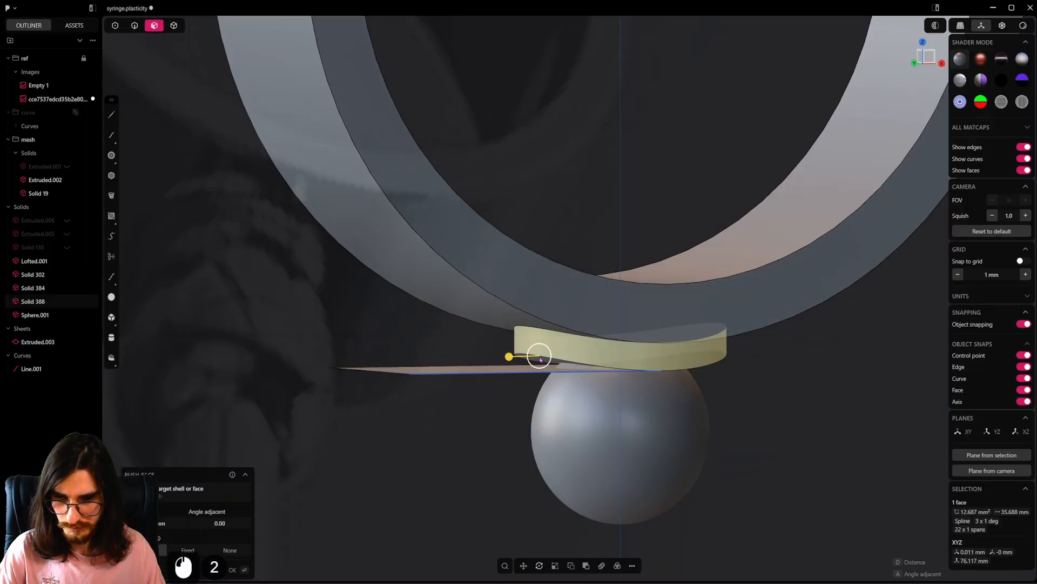
pyautogui.click(541, 358)
pyautogui.press('f')
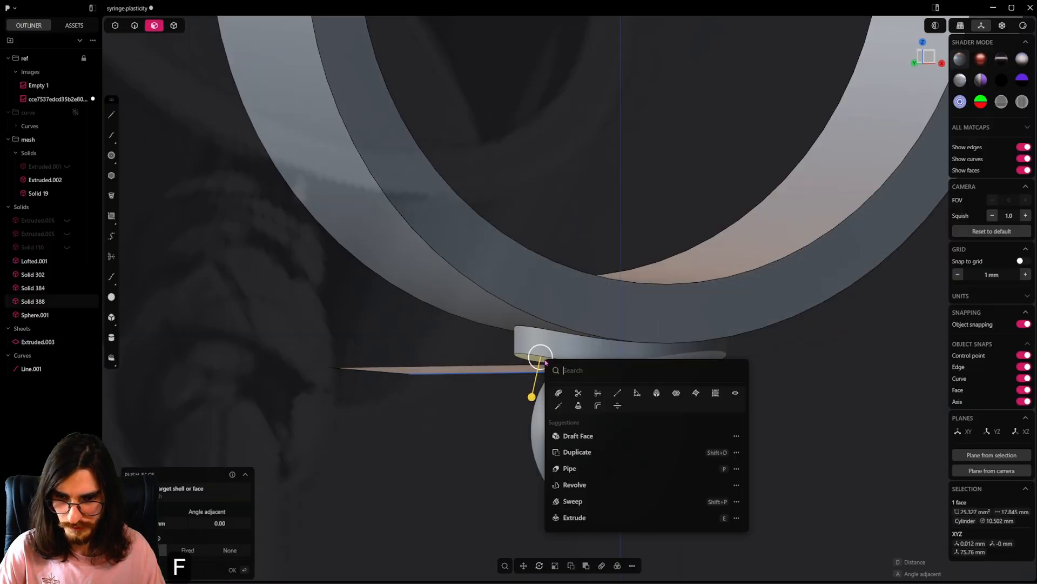
pyautogui.click(659, 394)
pyautogui.click(493, 374)
pyautogui.rightClick(498, 377)
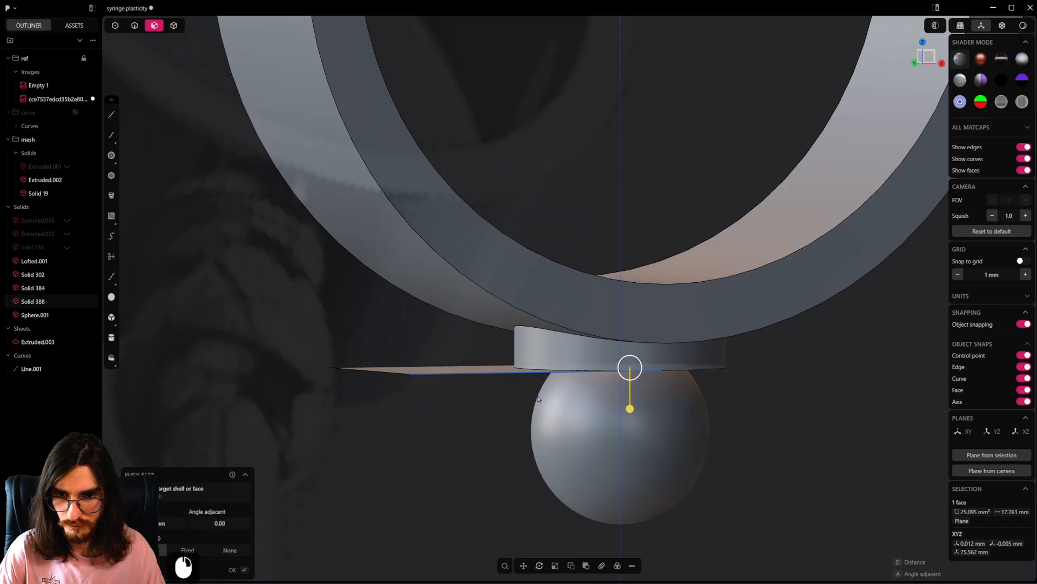
# Step: Delete the helper sheet and the line it was extruded from
pyautogui.moveTo(538, 398); pyautogui.dragTo(202, 218, button='middle')
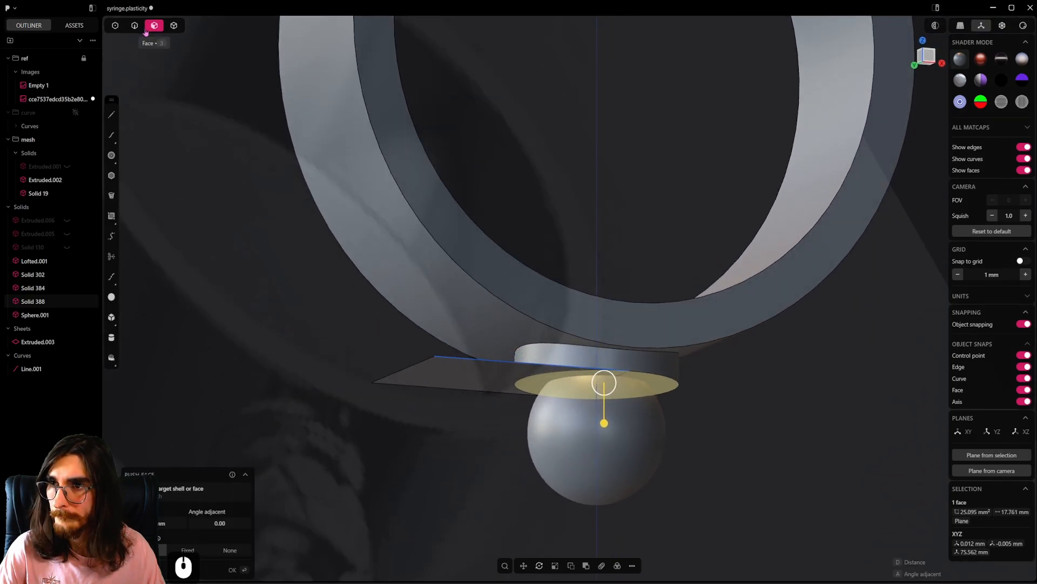
pyautogui.click(173, 25)
pyautogui.keyDown('shift'); pyautogui.click(518, 394); pyautogui.keyUp('shift')
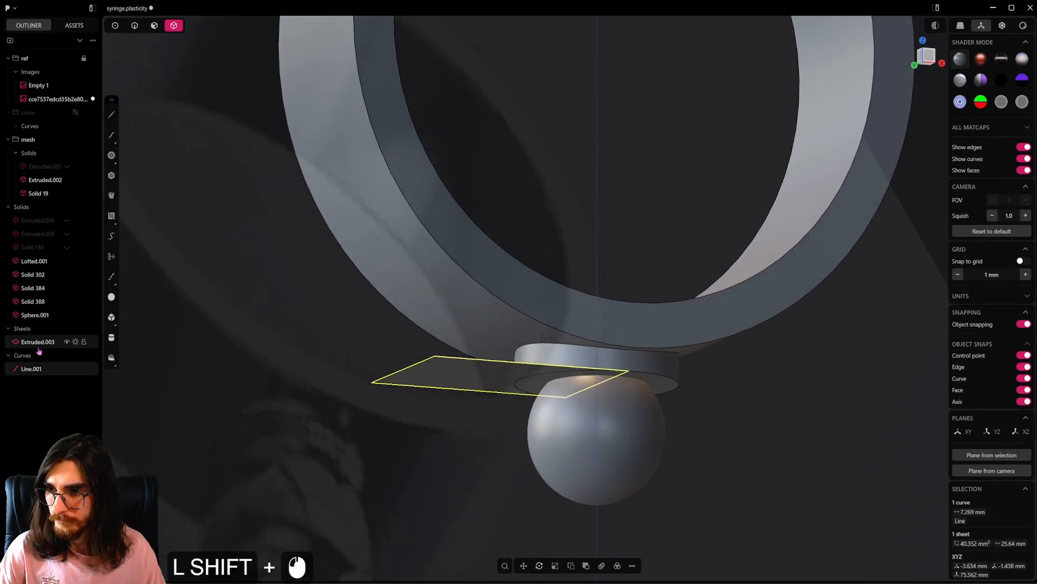
pyautogui.press('x')
pyautogui.click(369, 285)
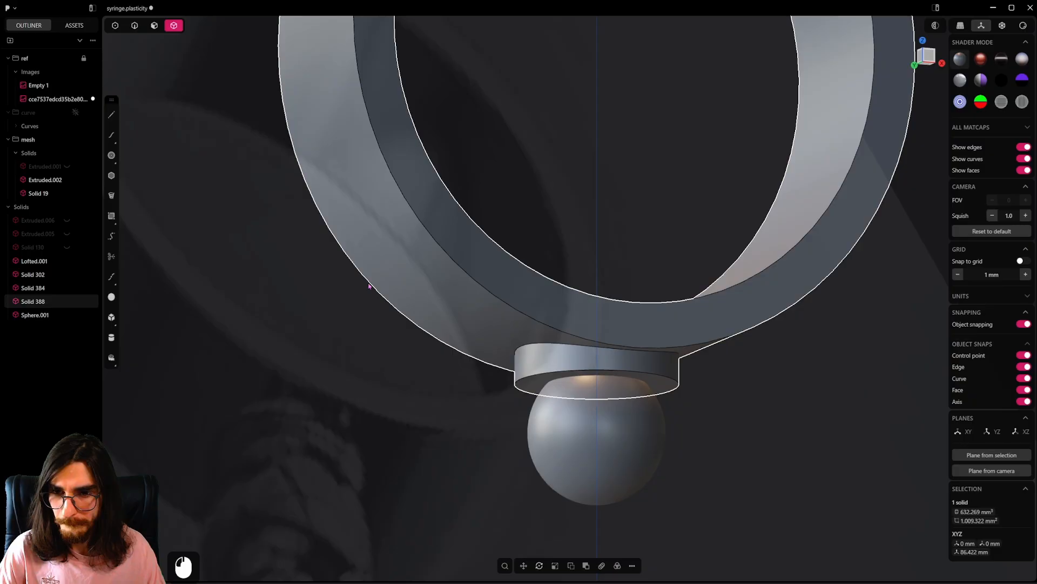
# Step: Offset the collar's cylindrical side face inward in the front view until the collar is as wide as the sphere
pyautogui.click(154, 27)
pyautogui.click(534, 386)
pyautogui.keyDown('alt'); pyautogui.moveTo(569, 414); pyautogui.dragTo(585, 426, button='middle'); pyautogui.keyUp('alt')
pyautogui.keyDown('alt'); pyautogui.moveTo(585, 427); pyautogui.dragTo(602, 442, button='middle'); pyautogui.keyUp('alt')
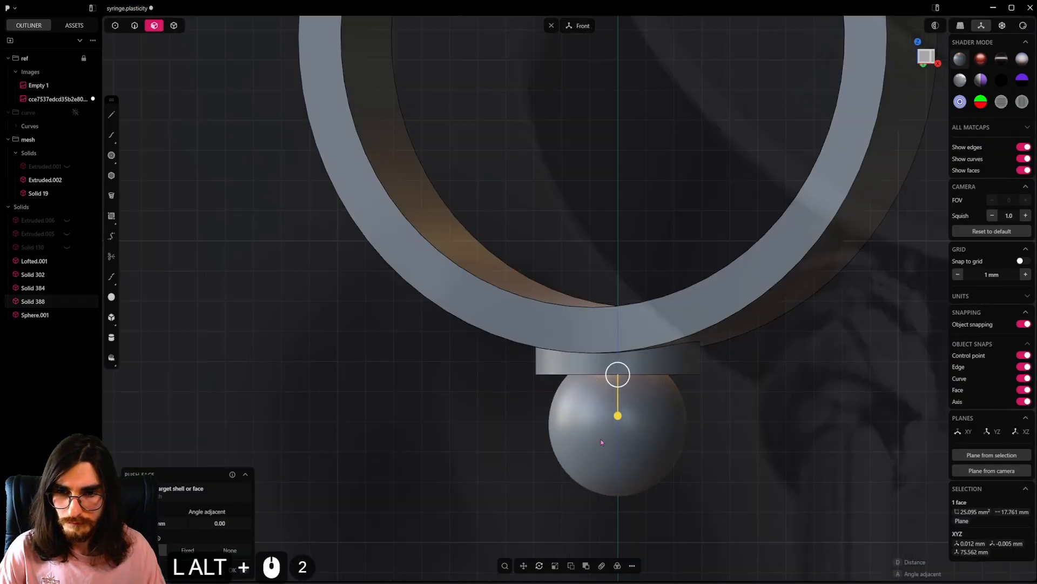
pyautogui.click(704, 373)
pyautogui.click(686, 366)
pyautogui.moveTo(721, 366); pyautogui.dragTo(647, 369)
pyautogui.rightClick(697, 400)
pyautogui.scroll(3, 667, 404)
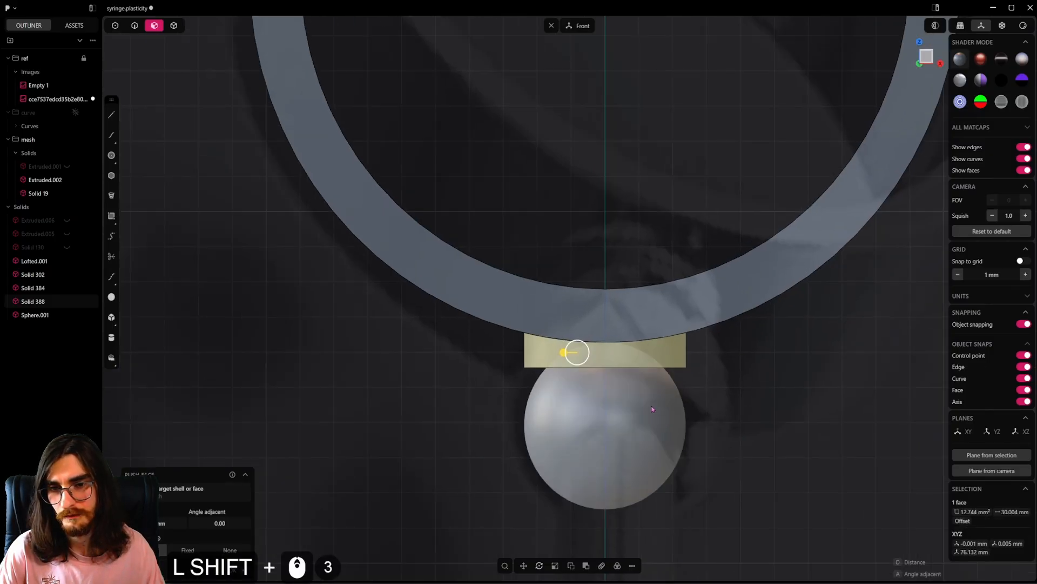
# Step: Subtract the sphere from the ring's collar with a Boolean difference, keeping the sphere as a separate body
pyautogui.moveTo(654, 410); pyautogui.dragTo(650, 389, button='middle')
pyautogui.press('4')
pyautogui.click(648, 363)
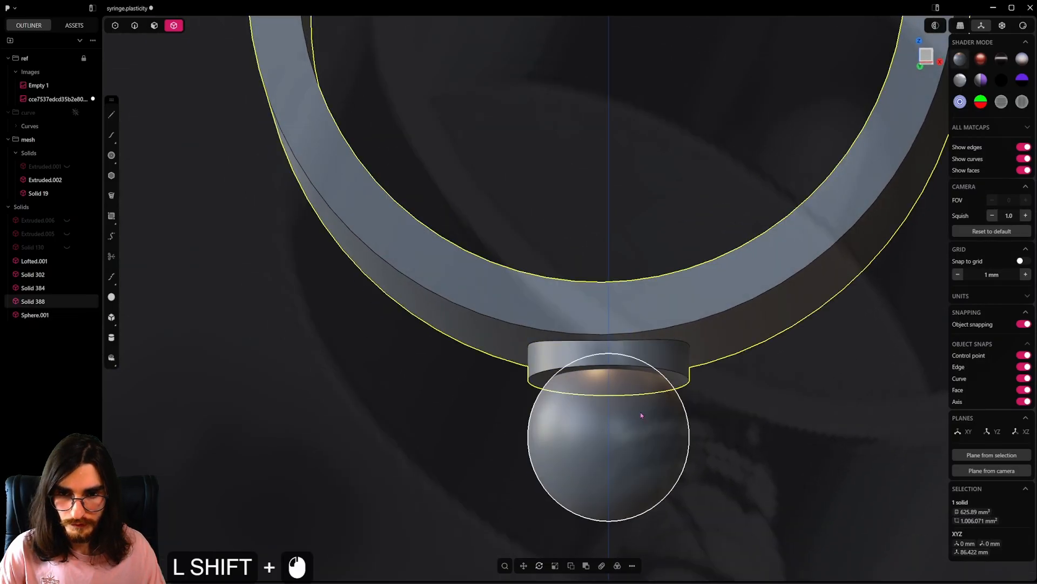
pyautogui.keyDown('shift'); pyautogui.click(641, 412); pyautogui.keyUp('shift')
pyautogui.press('q')
pyautogui.press('t')
pyautogui.rightClick(642, 415)
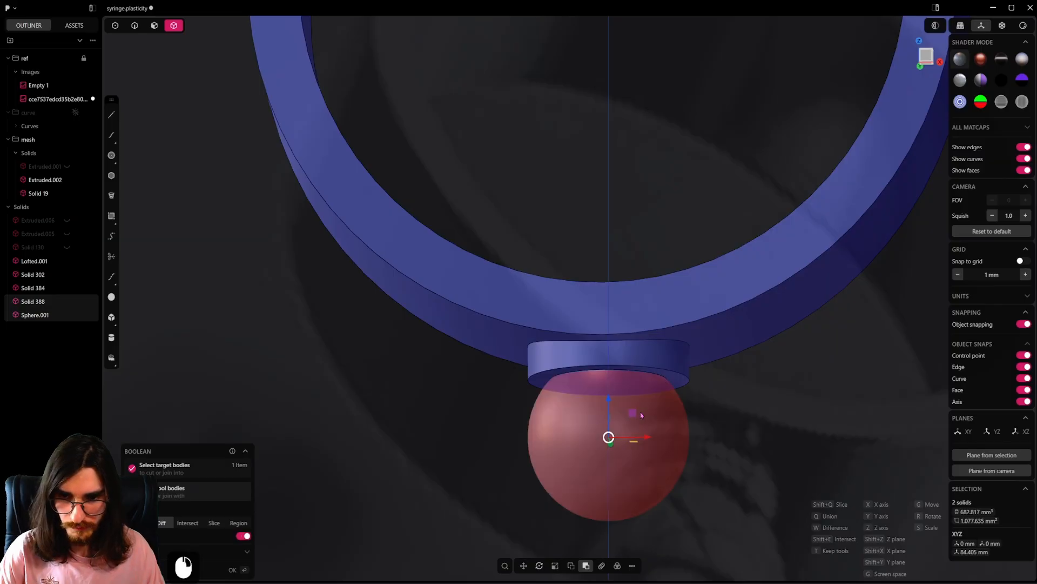
pyautogui.click(658, 445)
pyautogui.scroll(3, 667, 448)
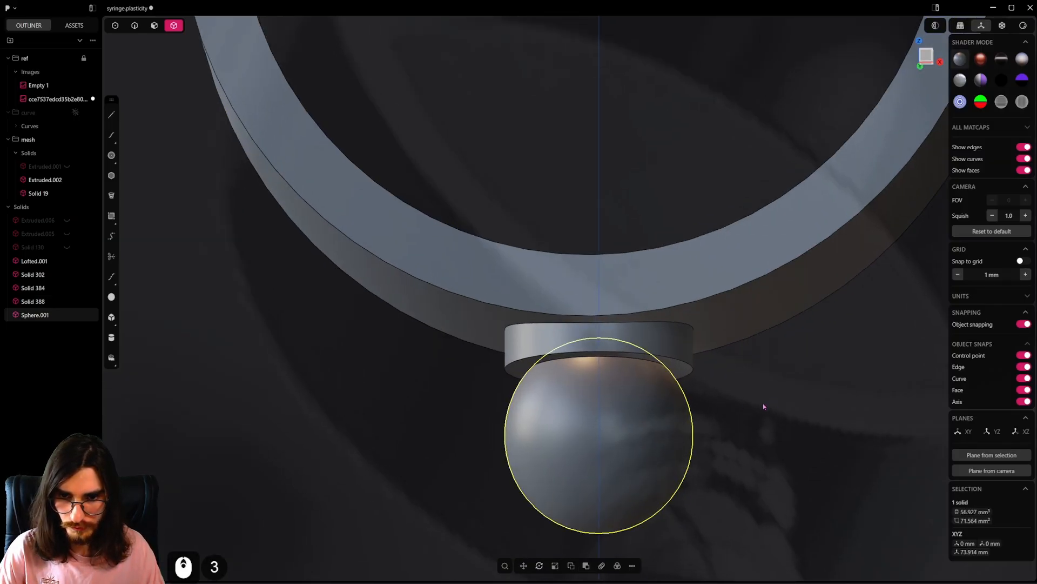
# Step: Chamfer the circular rim of the sphere's socket on the collar's underside by about 0.6 mm
pyautogui.click(135, 25)
pyautogui.scroll(2, 599, 387)
pyautogui.moveTo(601, 389); pyautogui.dragTo(613, 362, button='middle')
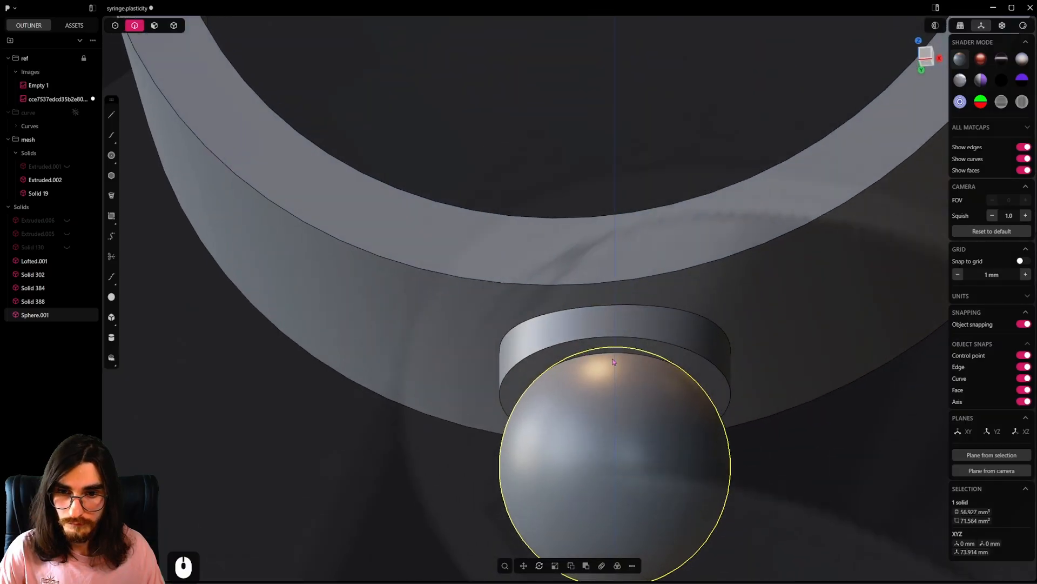
pyautogui.click(606, 355)
pyautogui.keyDown('shift'); pyautogui.moveTo(606, 354); pyautogui.dragTo(605, 4); pyautogui.keyUp('shift')
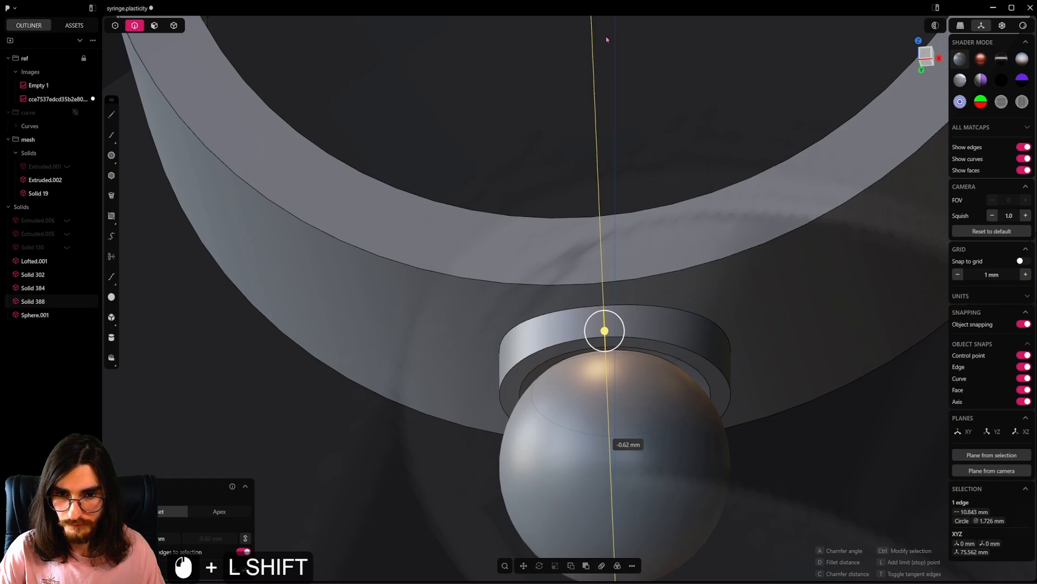
pyautogui.keyDown('shift'); pyautogui.moveTo(607, 52); pyautogui.dragTo(607, 60); pyautogui.keyUp('shift')
pyautogui.moveTo(612, 378); pyautogui.dragTo(618, 408, button='middle')
pyautogui.rightClick(634, 362)
pyautogui.scroll(-6, 633, 359)
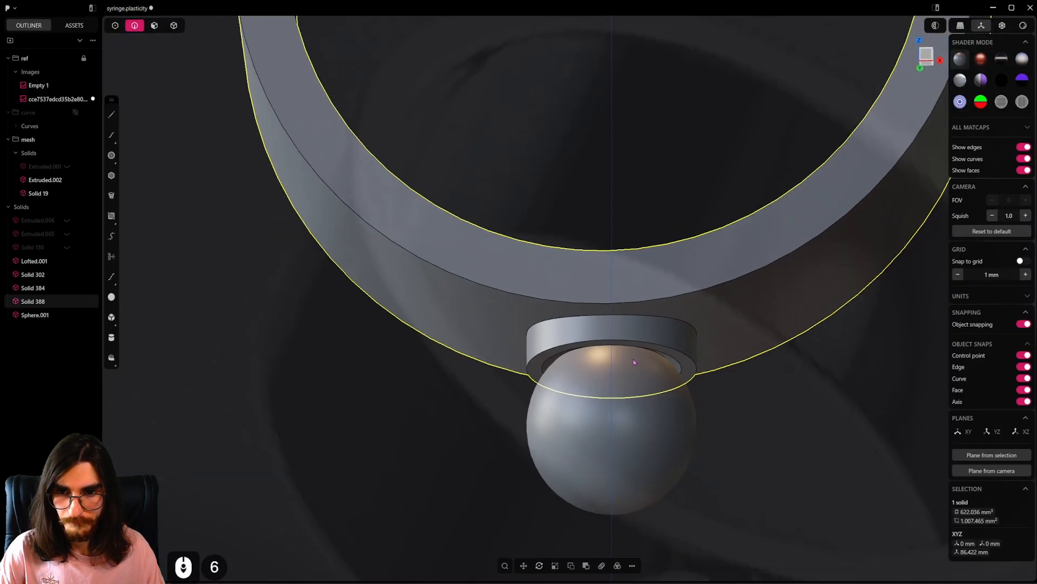
# Step: Fillet the collar's outer lower edge and the edge where the collar meets the ring with small radii
pyautogui.scroll(8, 572, 346)
pyautogui.click(572, 346)
pyautogui.keyDown('shift'); pyautogui.moveTo(572, 346); pyautogui.dragTo(559, 448); pyautogui.keyUp('shift')
pyautogui.rightClick(606, 330)
pyautogui.click(613, 305)
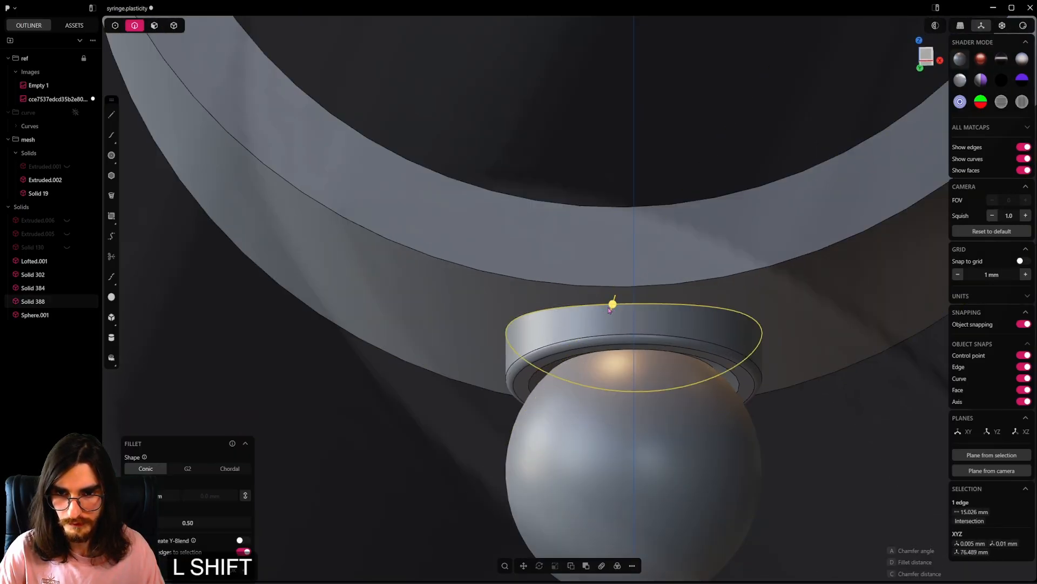
pyautogui.keyDown('shift'); pyautogui.moveTo(612, 304); pyautogui.dragTo(506, 368); pyautogui.keyUp('shift')
pyautogui.rightClick(621, 346)
pyautogui.scroll(-7, 660, 350)
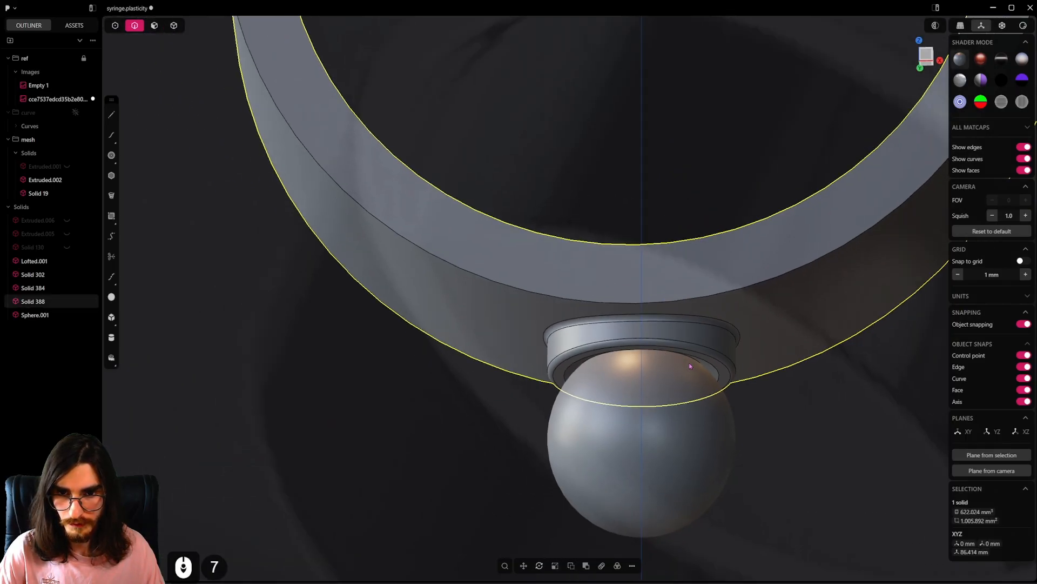
# Step: Compare the finished collar and ball joint in the front view with the ring joint in the reference photo
pyautogui.keyDown('alt'); pyautogui.moveTo(690, 364); pyautogui.dragTo(729, 397, button='middle'); pyautogui.keyUp('alt')
pyautogui.scroll(-4, 729, 397)
pyautogui.keyDown('shift'); pyautogui.moveTo(843, 394); pyautogui.dragTo(373, 230, button='middle'); pyautogui.keyUp('shift')
pyautogui.keyDown('shift'); pyautogui.moveTo(851, 324); pyautogui.dragTo(408, 228, button='middle'); pyautogui.keyUp('shift')
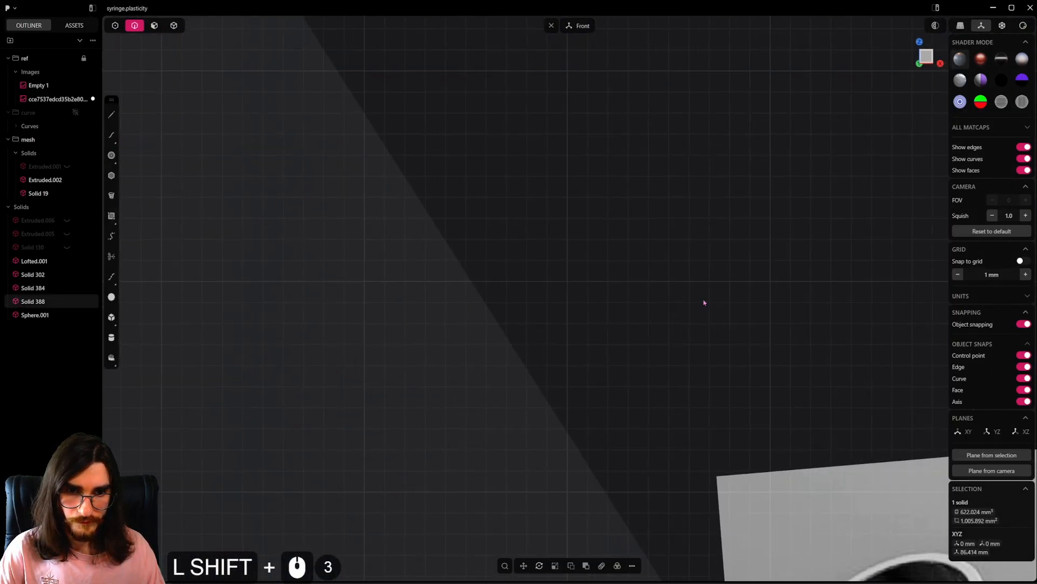
pyautogui.keyDown('shift'); pyautogui.moveTo(705, 301); pyautogui.dragTo(502, 123, button='middle'); pyautogui.keyUp('shift')
pyautogui.keyDown('shift'); pyautogui.moveTo(810, 483); pyautogui.dragTo(710, 379, button='middle'); pyautogui.keyUp('shift')
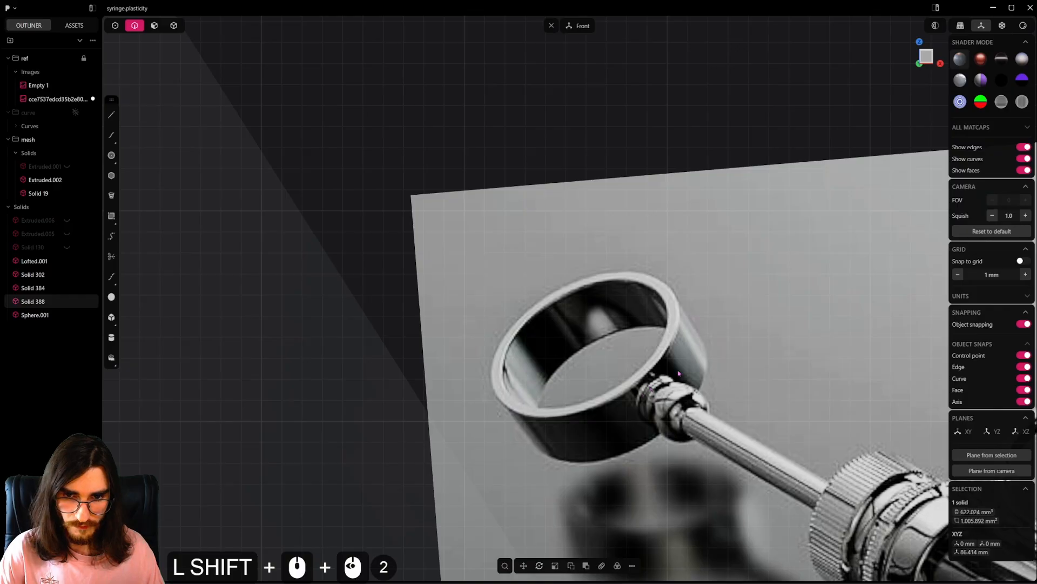
pyautogui.scroll(-1, 636, 419)
pyautogui.scroll(-8, 637, 420)
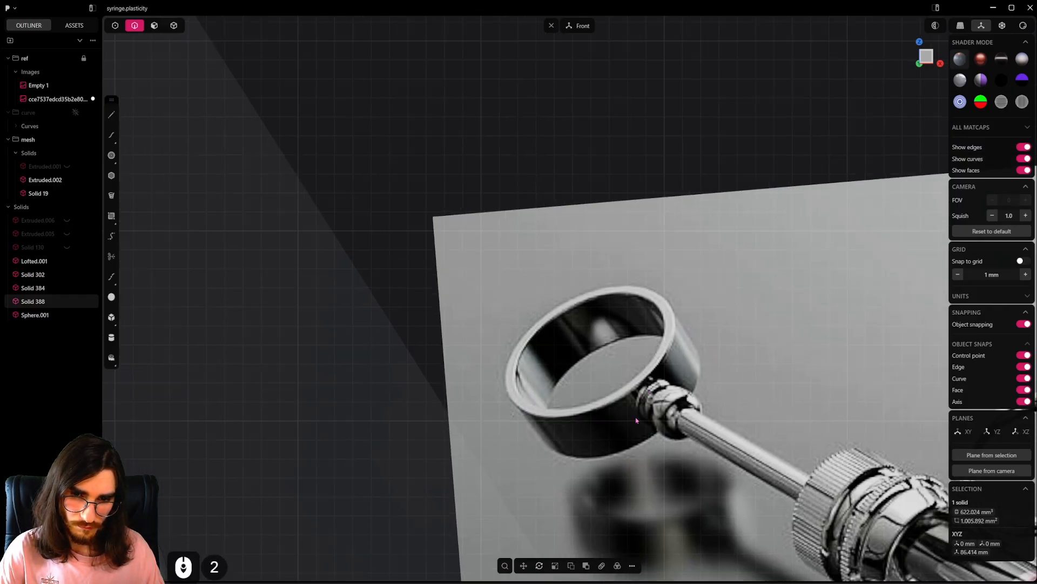
pyautogui.keyDown('shift'); pyautogui.moveTo(636, 420); pyautogui.dragTo(886, 508, button='middle'); pyautogui.keyUp('shift')
pyautogui.keyDown('shift'); pyautogui.moveTo(457, 360); pyautogui.dragTo(783, 501, button='middle'); pyautogui.keyUp('shift')
pyautogui.scroll(20, 479, 336)
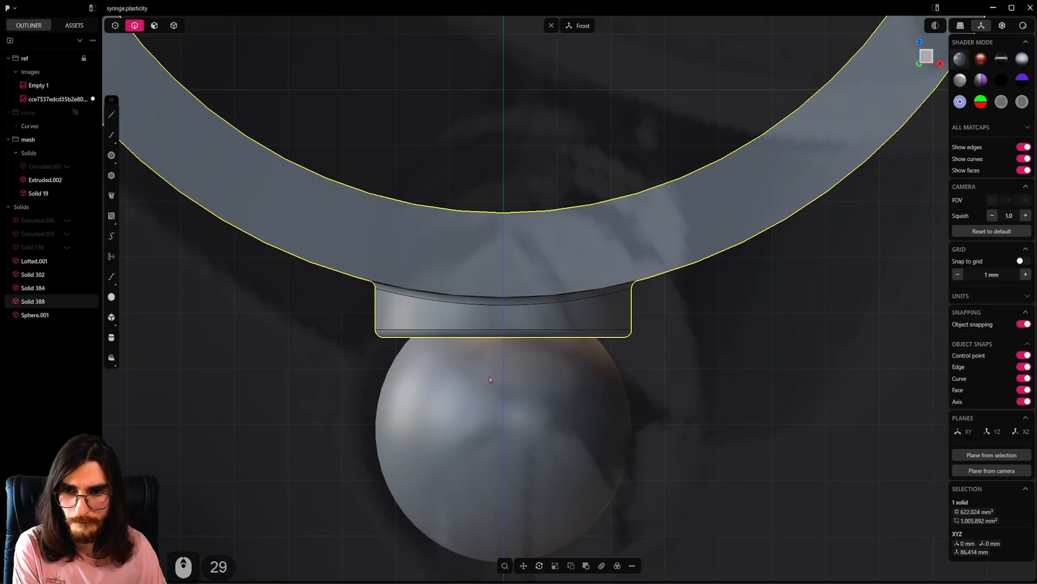
pyautogui.scroll(-6, 549, 378)
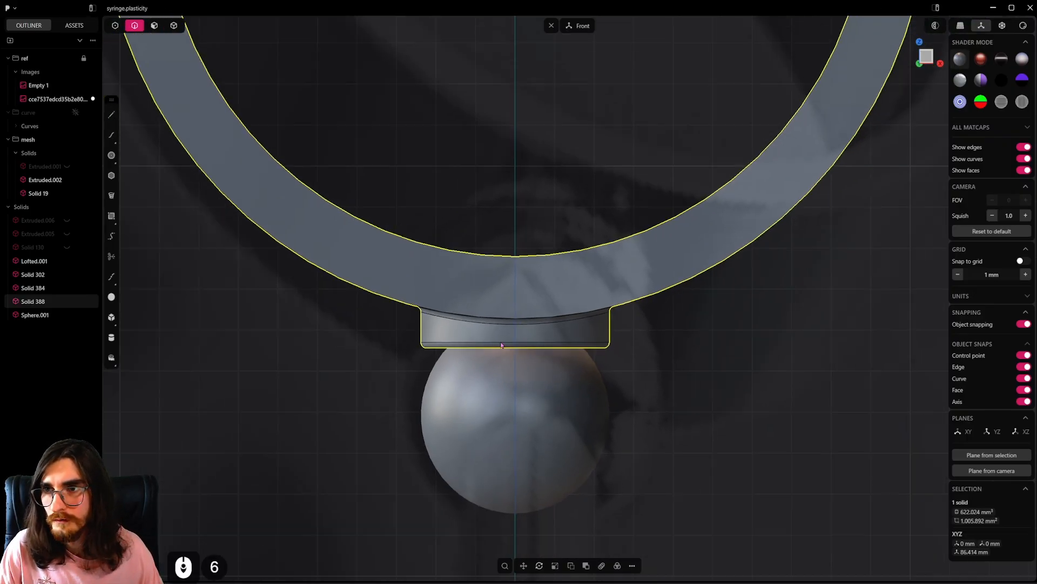
# Step: Hide the ball joint's sphere to expose the collar
pyautogui.click(173, 26)
pyautogui.click(601, 408)
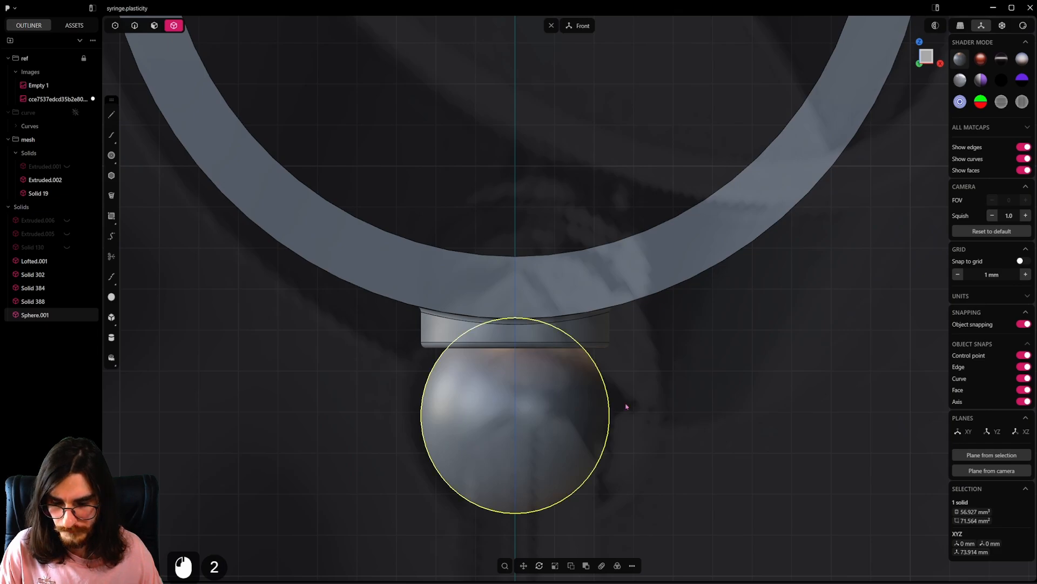
pyautogui.press('h')
pyautogui.scroll(5, 544, 373)
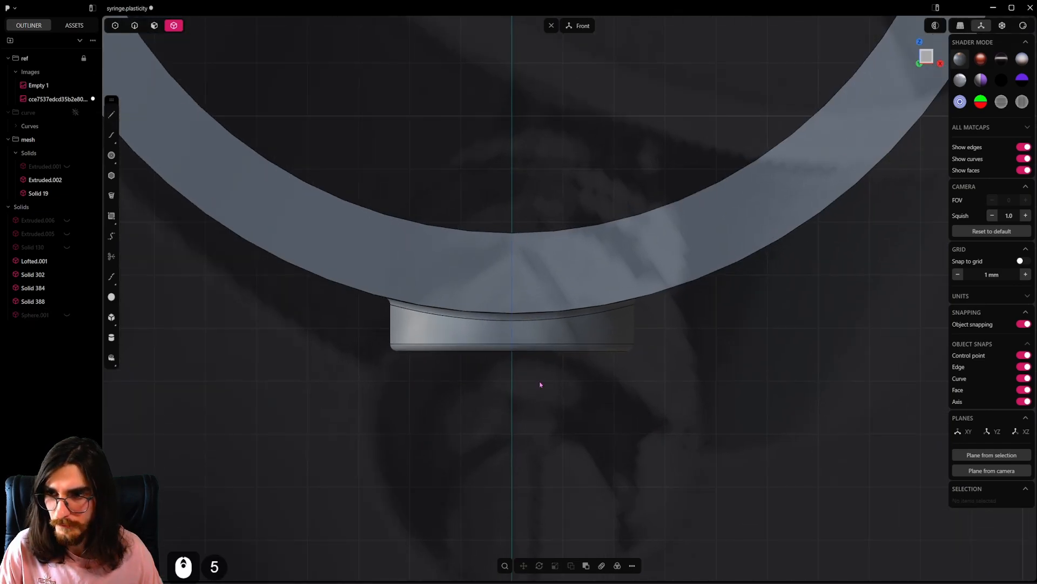
# Step: Create a tiny sphere on the vertical axis just below the collar, centred at about Z 75.1 mm
pyautogui.click(112, 297)
pyautogui.scroll(9, 535, 324)
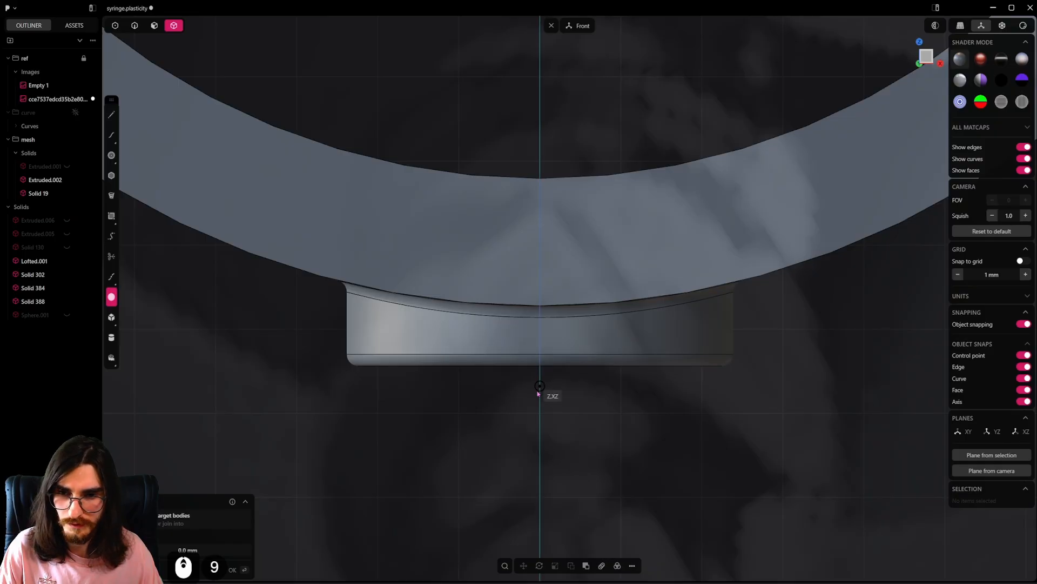
pyautogui.click(545, 406)
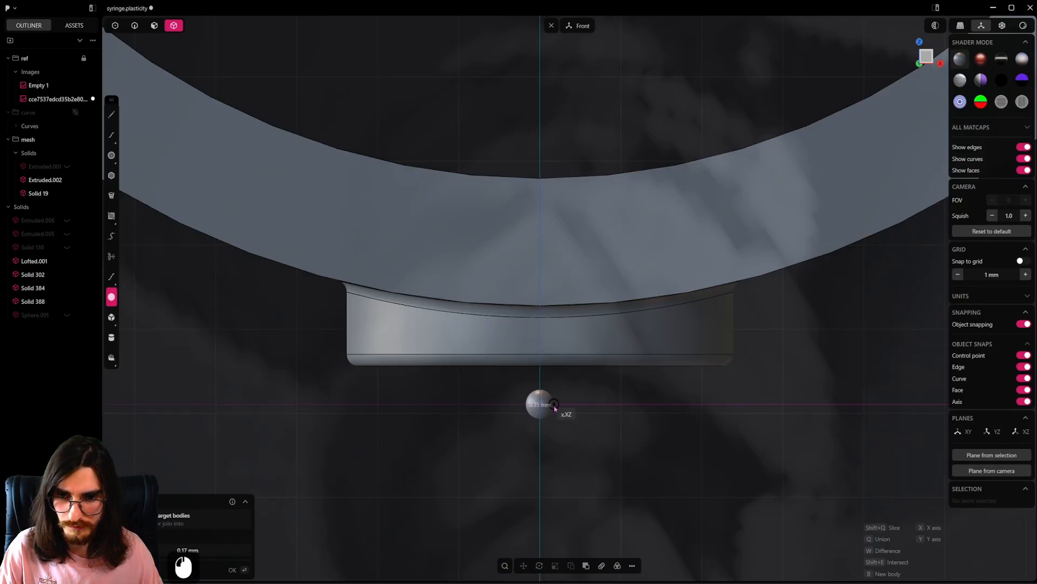
pyautogui.click(551, 408)
# Step: Move the tiny sphere onto the collar's front side, to about 75.91 mm along Z and -2.33 mm along Y
pyautogui.press('g')
pyautogui.press('z')
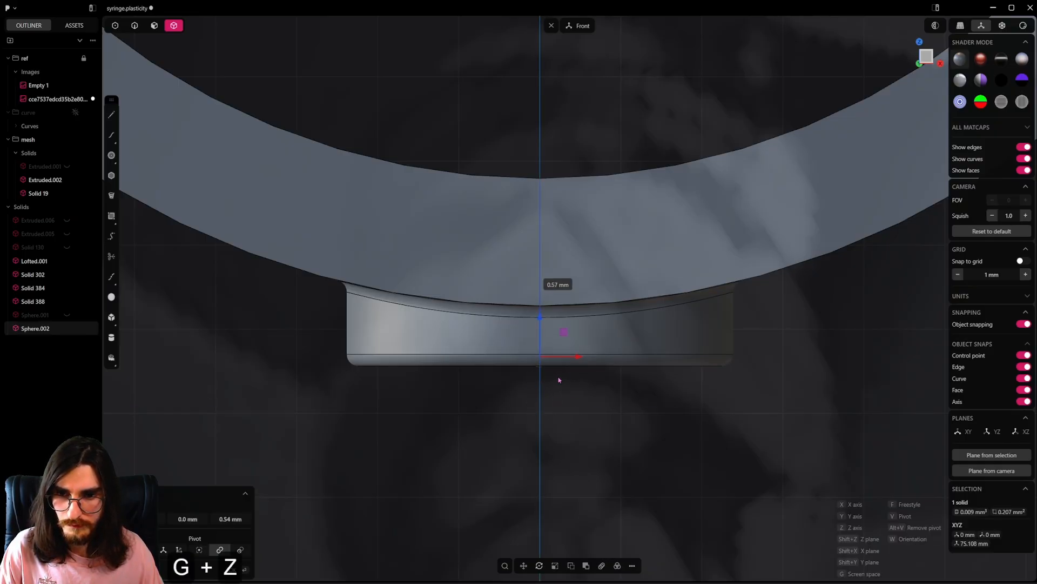
pyautogui.keyDown('alt'); pyautogui.moveTo(463, 368); pyautogui.dragTo(540, 375, button='right'); pyautogui.keyUp('alt')
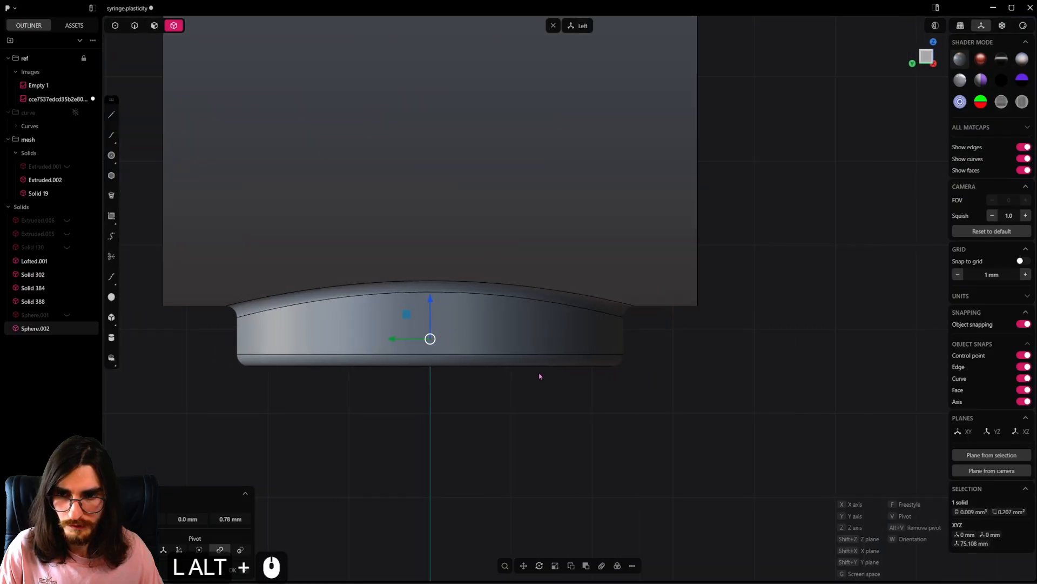
pyautogui.press('g')
pyautogui.press('y')
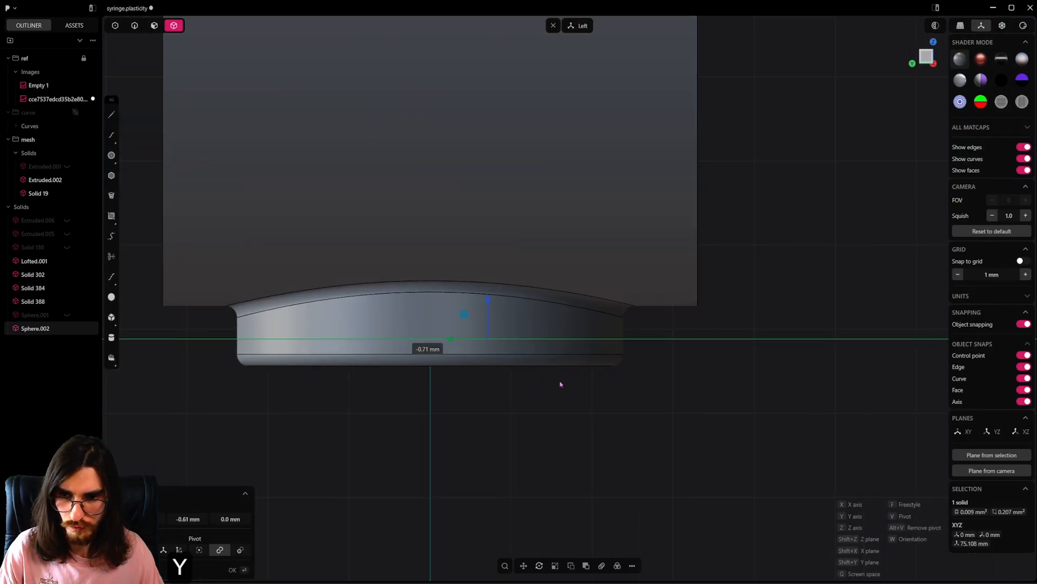
pyautogui.press('shift')
pyautogui.click(338, 370)
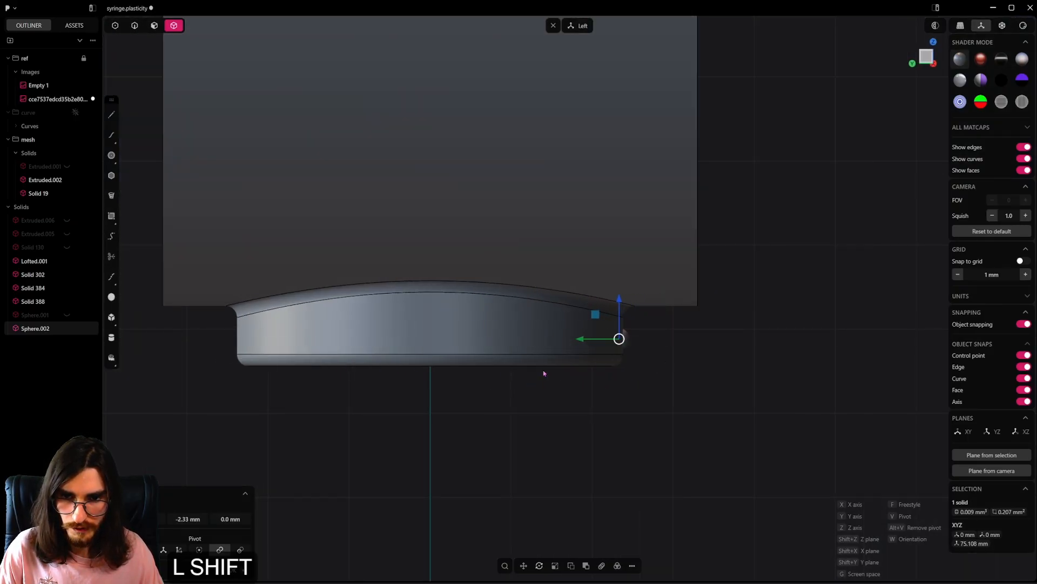
pyautogui.keyDown('alt'); pyautogui.keyDown('shift'); pyautogui.moveTo(544, 371); pyautogui.dragTo(482, 381, button='right'); pyautogui.keyUp('shift'); pyautogui.keyUp('alt')
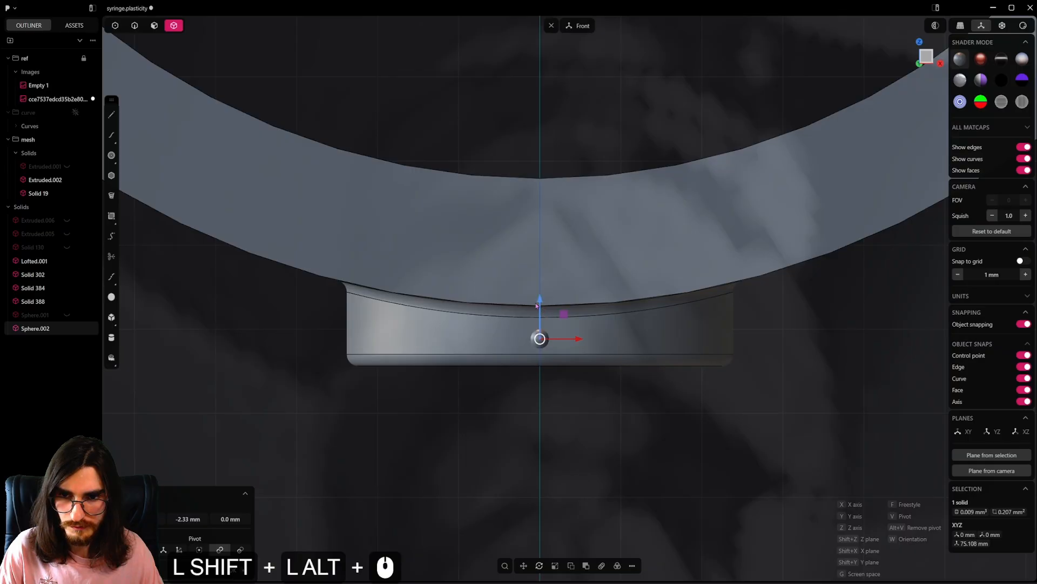
pyautogui.keyDown('shift'); pyautogui.moveTo(537, 306); pyautogui.dragTo(538, 306); pyautogui.keyUp('shift')
pyautogui.rightClick(529, 282)
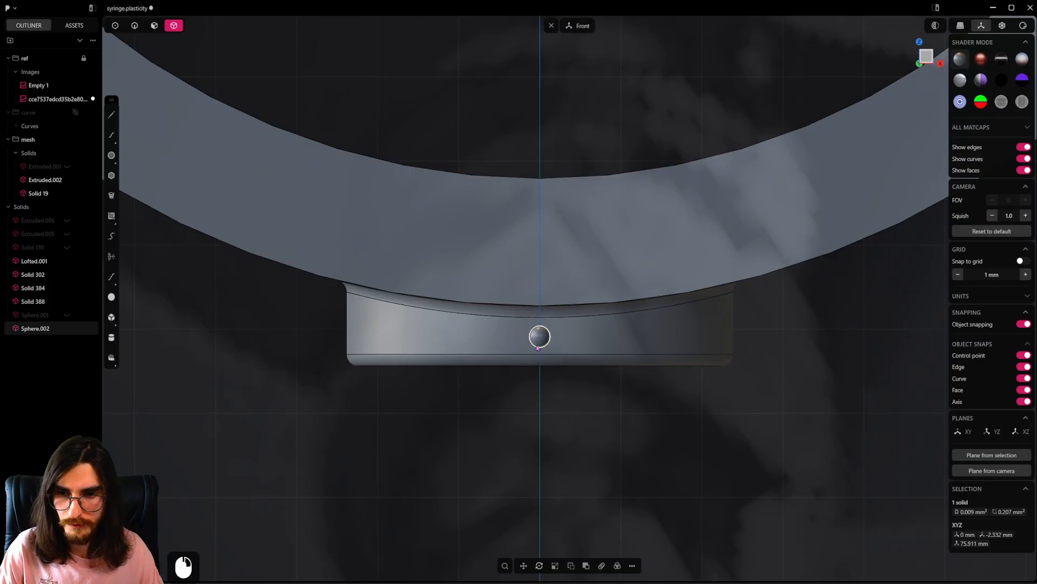
# Step: Shift the tiny sphere outward along Y to about -2.44 mm so that more of it protrudes from the collar
pyautogui.keyDown('alt'); pyautogui.moveTo(528, 354); pyautogui.dragTo(613, 350, button='middle'); pyautogui.keyUp('alt')
pyautogui.scroll(4, 646, 363)
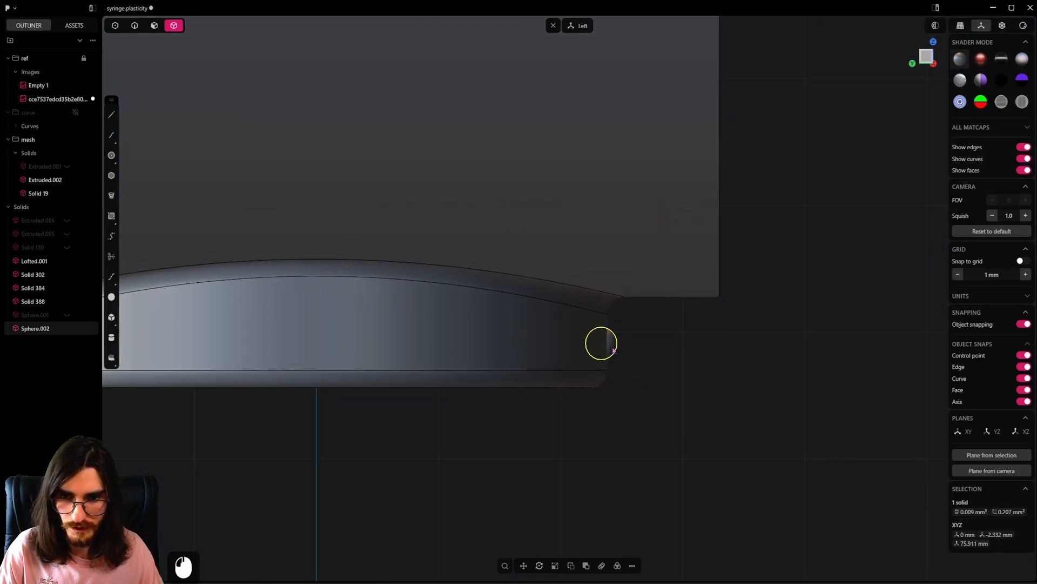
pyautogui.press('g')
pyautogui.press('y')
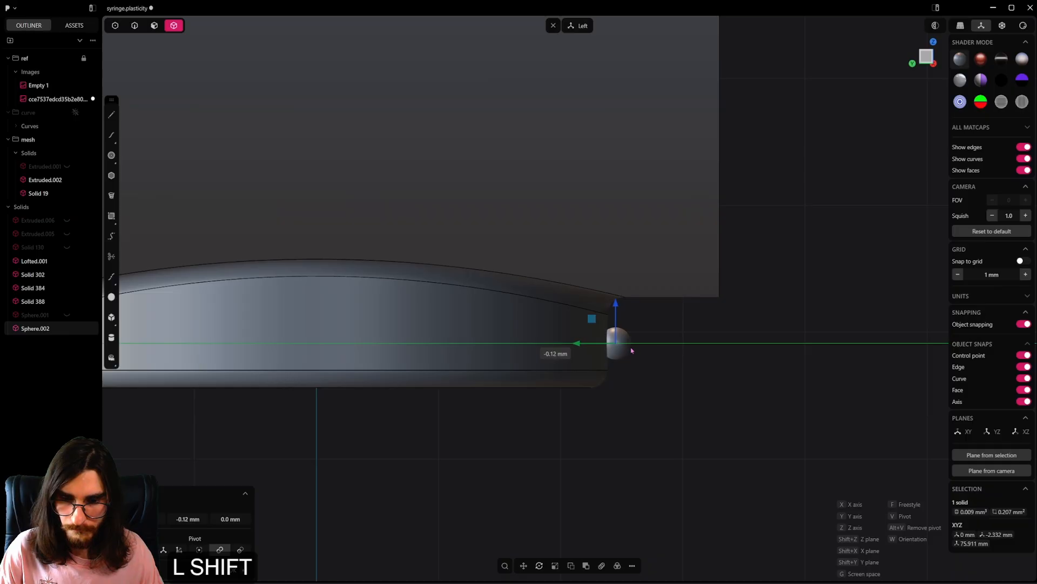
pyautogui.keyDown('shift'); pyautogui.rightClick(632, 351); pyautogui.keyUp('shift')
pyautogui.keyDown('alt'); pyautogui.moveTo(664, 375); pyautogui.dragTo(530, 408, button='middle'); pyautogui.keyUp('alt')
pyautogui.scroll(-3, 526, 411)
pyautogui.scroll(4, 561, 362)
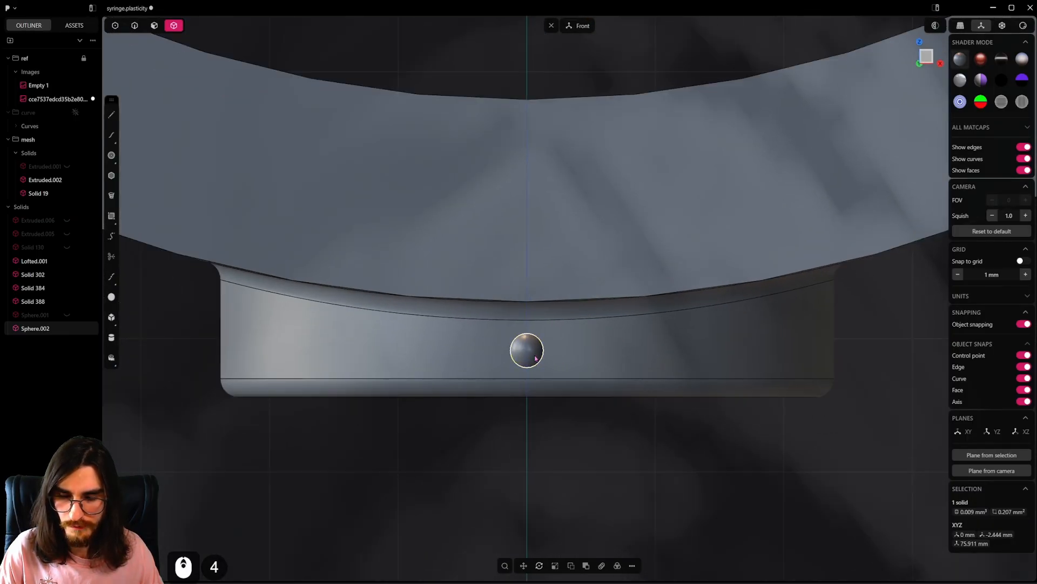
pyautogui.moveTo(536, 358)
pyautogui.keyDown('alt'); pyautogui.mouseDown(button='middle')
pyautogui.moveTo(618, 352)
pyautogui.moveTo(534, 349)
pyautogui.mouseUp(button='middle'); pyautogui.keyUp('alt')
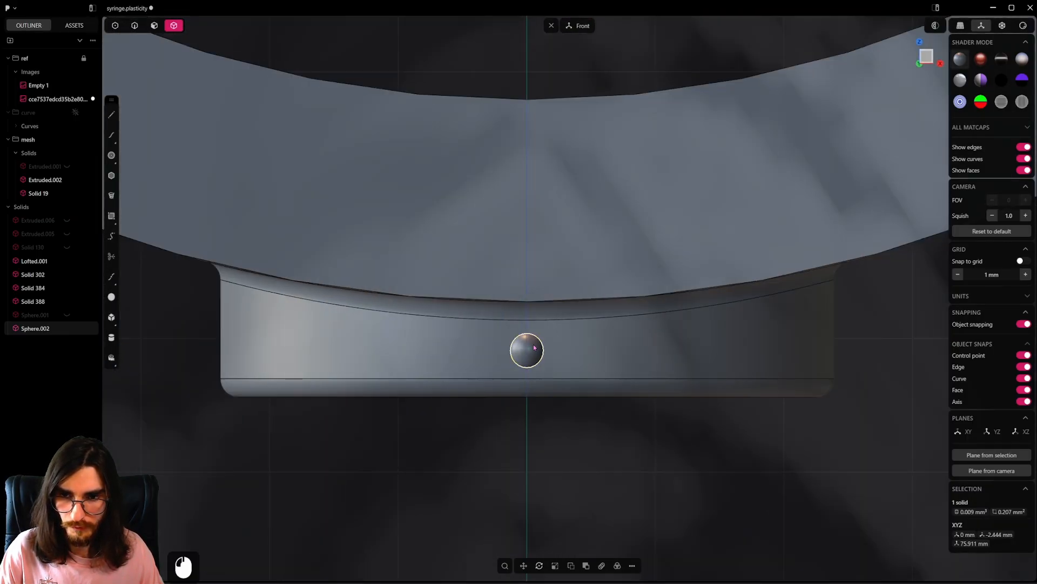
# Step: Isolate the thumb ring together with the tiny sphere and view its collar straight from below
pyautogui.scroll(-18, 534, 348)
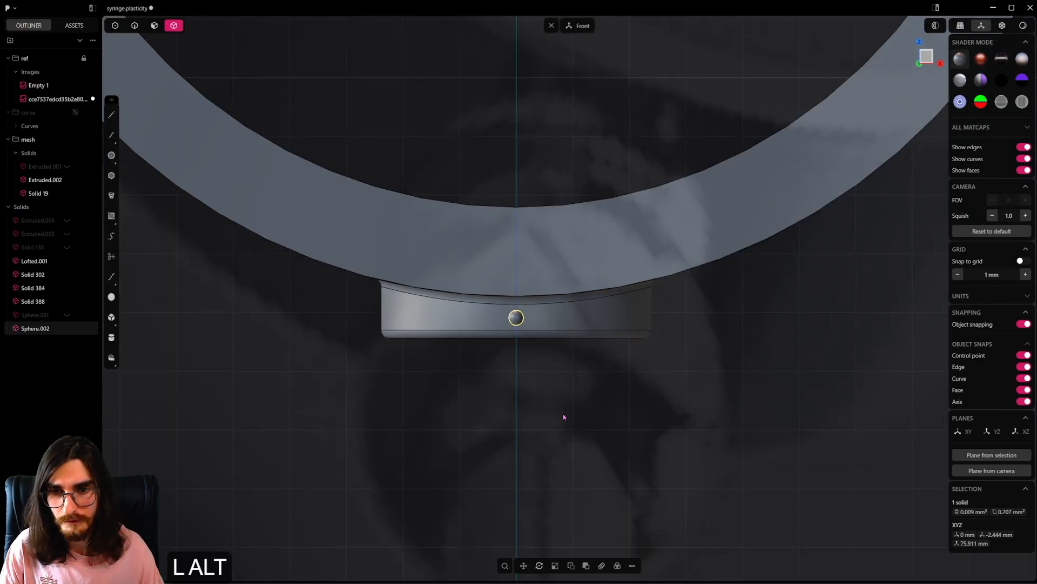
pyautogui.keyDown('shift'); pyautogui.click(558, 299); pyautogui.keyUp('shift')
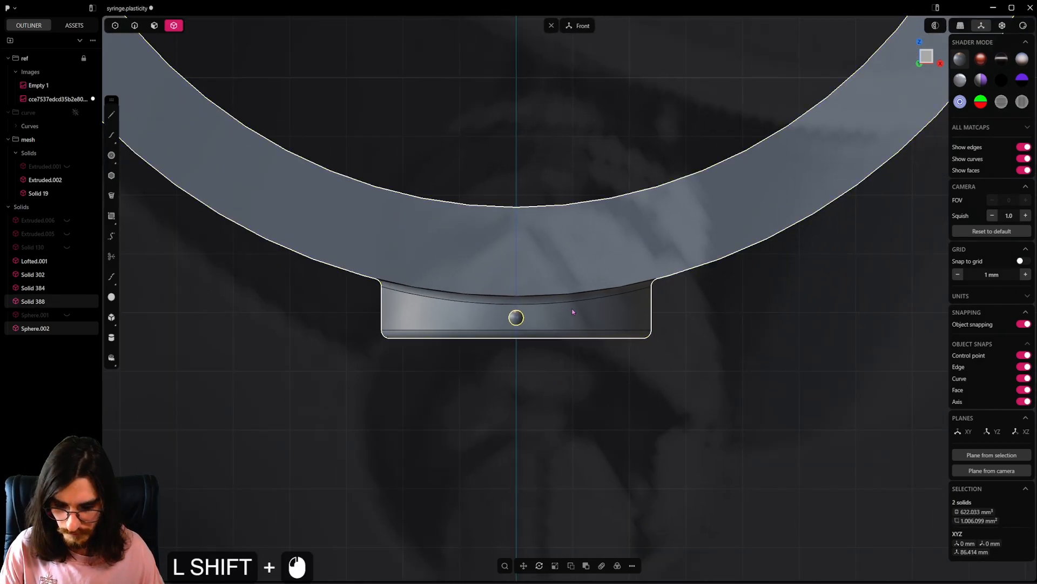
pyautogui.press('/')
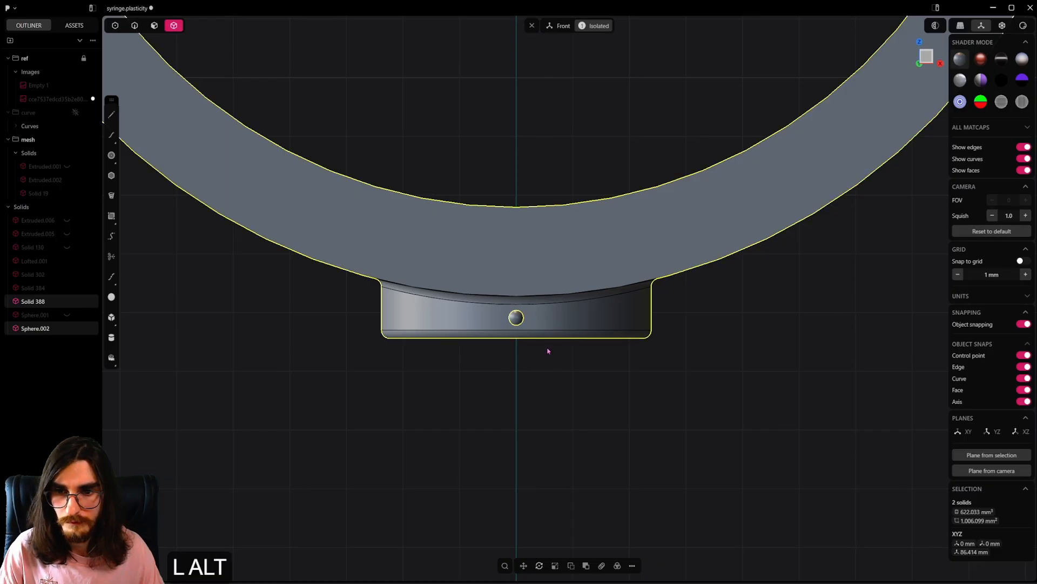
pyautogui.keyDown('alt'); pyautogui.moveTo(549, 351); pyautogui.dragTo(542, 306, button='middle'); pyautogui.keyUp('alt')
pyautogui.keyDown('shift'); pyautogui.moveTo(564, 391); pyautogui.dragTo(602, 193, button='middle'); pyautogui.keyUp('shift')
# Step: Create a radial array of 41 tiny spheres around the collar, centred on the collar's axis
pyautogui.click(555, 233)
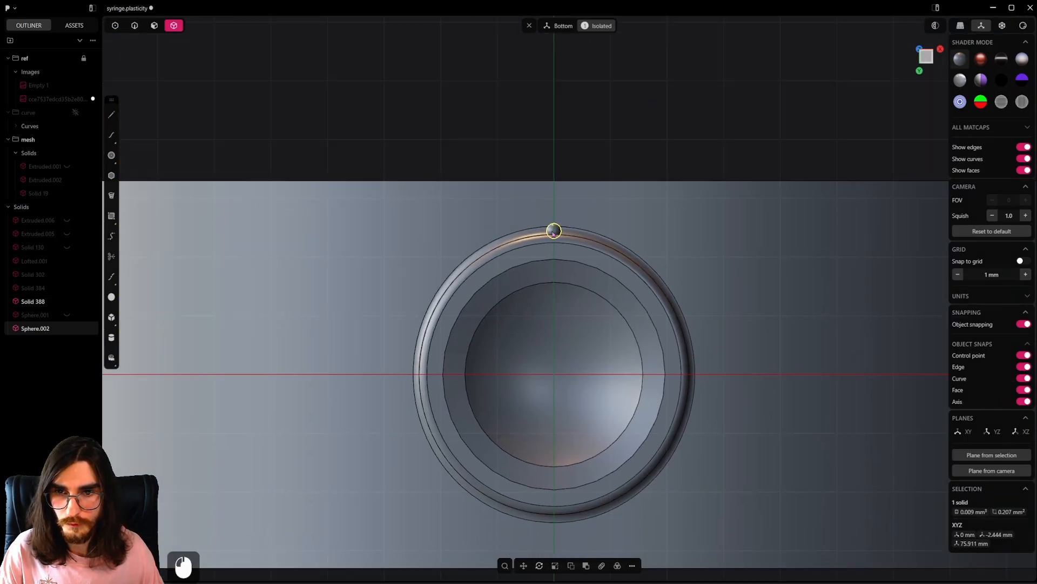
pyautogui.press('f')
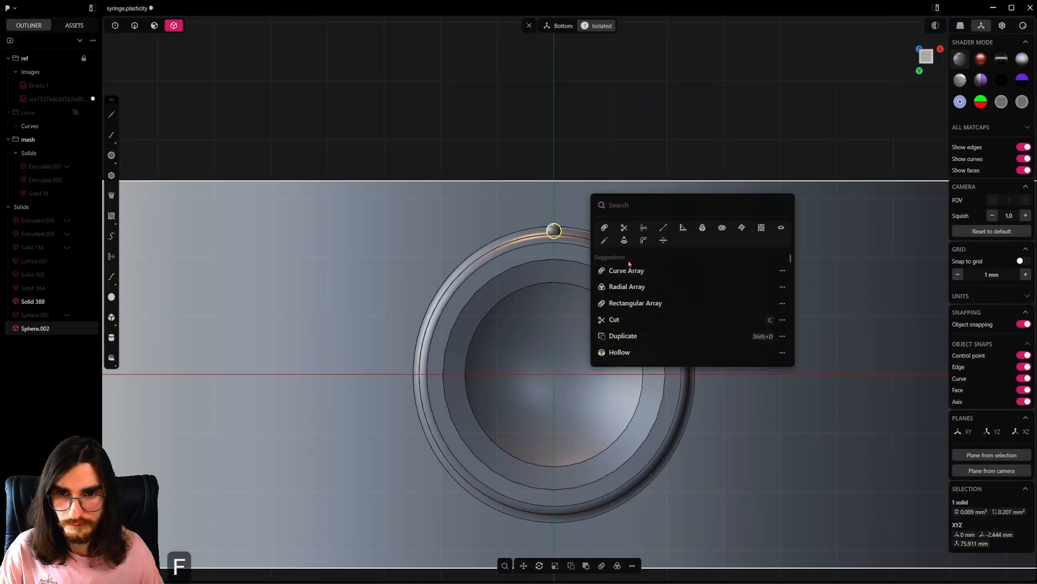
pyautogui.click(640, 286)
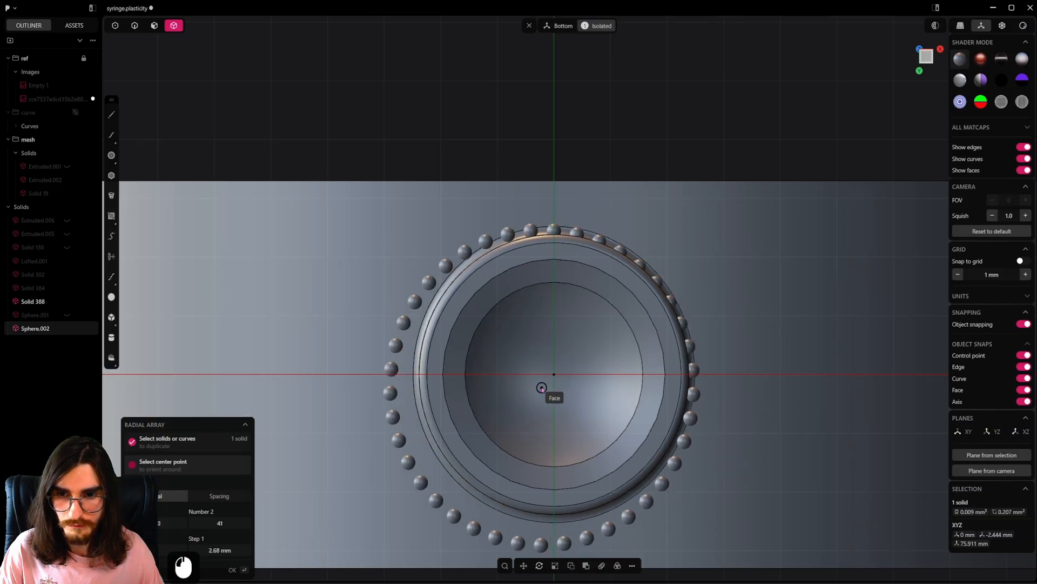
pyautogui.click(553, 374)
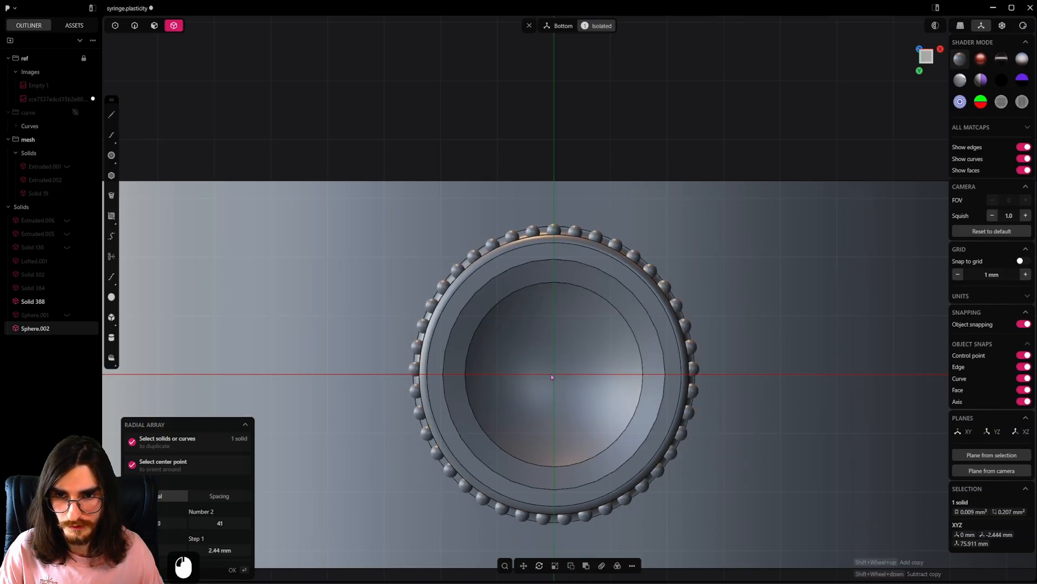
pyautogui.moveTo(579, 242); pyautogui.dragTo(581, 382, button='middle')
pyautogui.press('Return')
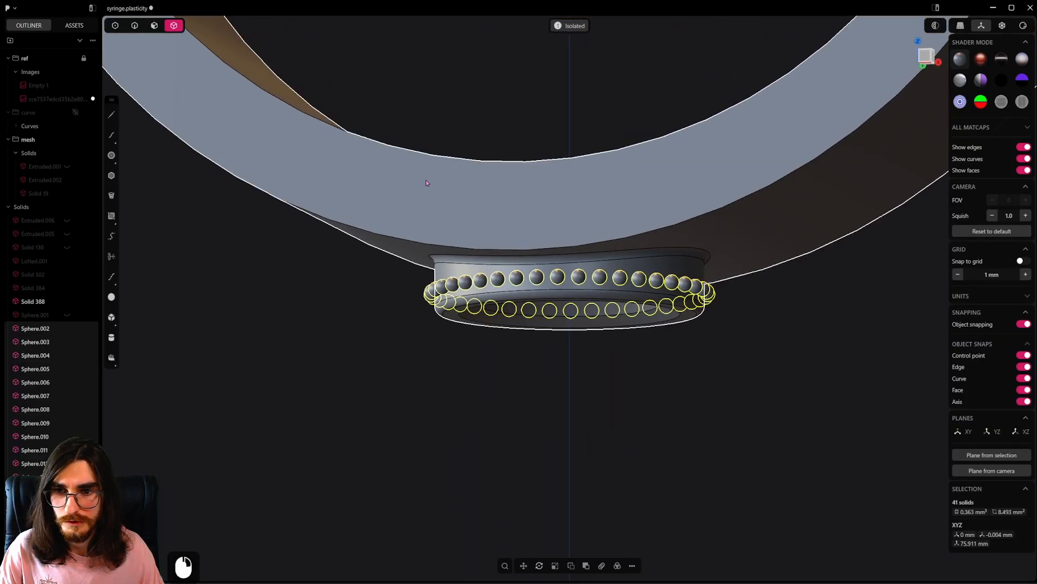
# Step: Subtract all the arrayed spheres from the thumb ring with a Boolean difference, cutting a row of dimples around the collar
pyautogui.click(448, 231)
pyautogui.keyDown('alt'); pyautogui.moveTo(600, 287); pyautogui.dragTo(728, 297, button='middle'); pyautogui.keyUp('alt')
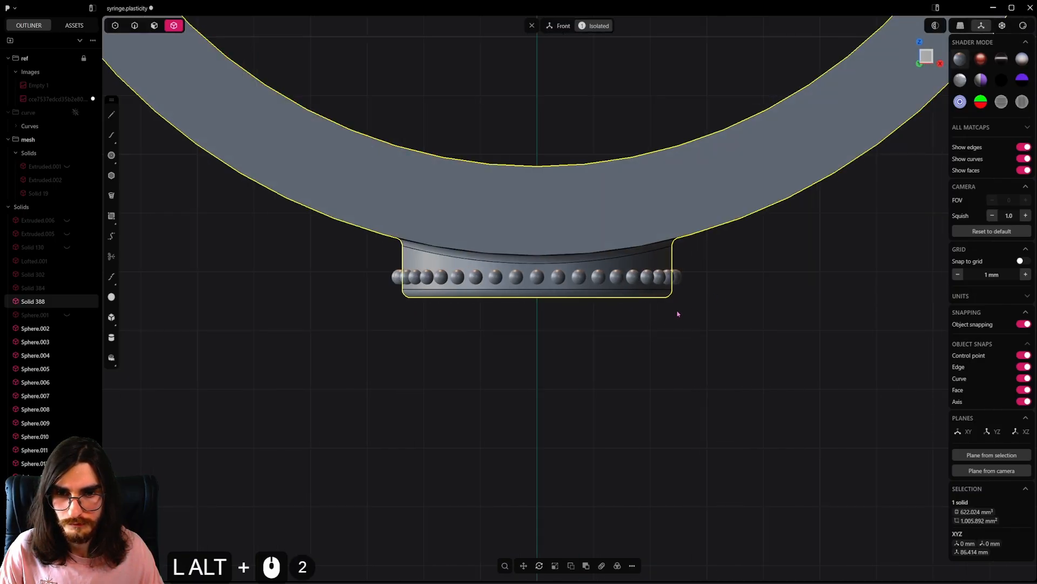
pyautogui.keyDown('shift'); pyautogui.moveTo(740, 265); pyautogui.dragTo(331, 290); pyautogui.keyUp('shift')
pyautogui.press('q')
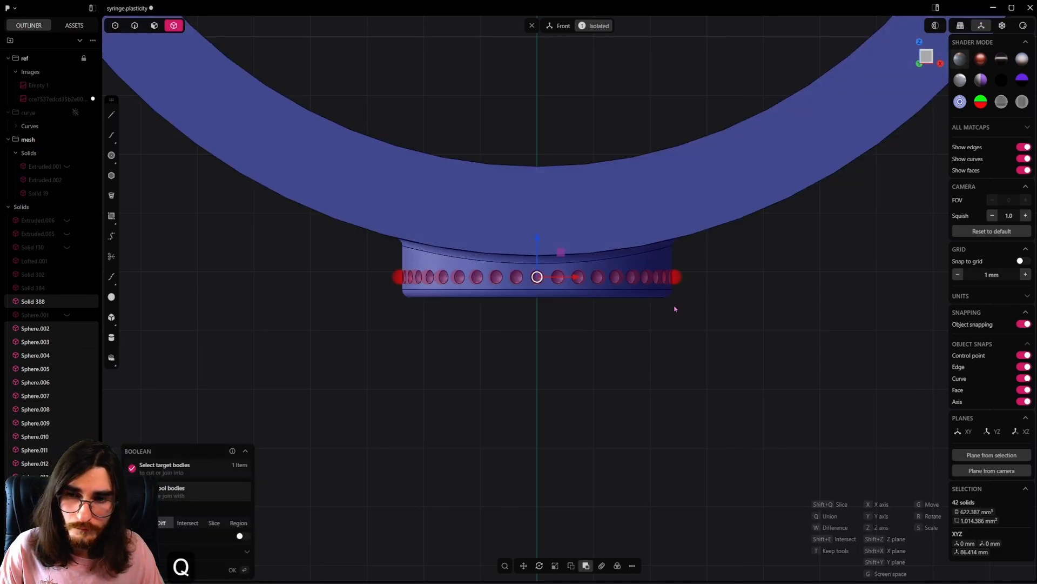
pyautogui.rightClick(674, 309)
pyautogui.scroll(-5, 572, 290)
pyautogui.moveTo(570, 289); pyautogui.dragTo(546, 283, button='middle')
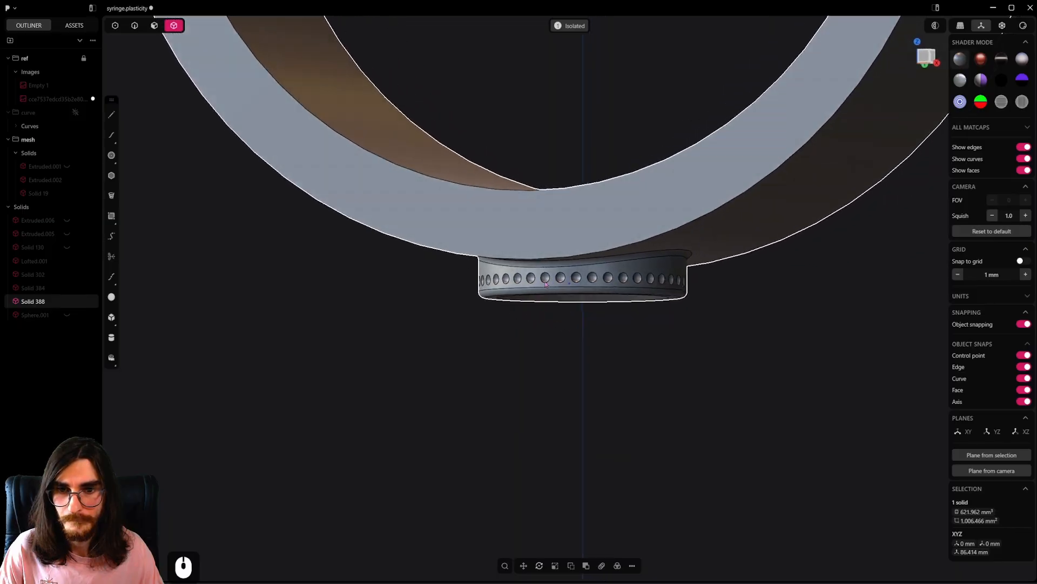
# Step: Bring back all the hidden syringe parts and clear the thumb ring selection
pyautogui.hotkey('alt', 'h')
pyautogui.keyDown('alt'); pyautogui.middleClick(576, 308); pyautogui.keyUp('alt')
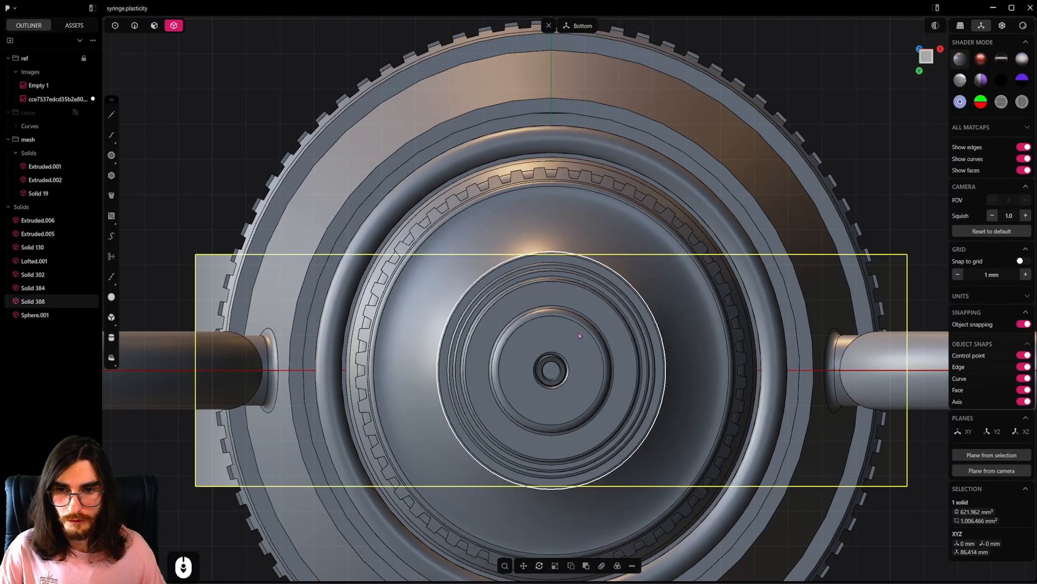
pyautogui.keyDown('alt'); pyautogui.moveTo(578, 333); pyautogui.dragTo(585, 287, button='middle'); pyautogui.keyUp('alt')
pyautogui.scroll(-4, 566, 320)
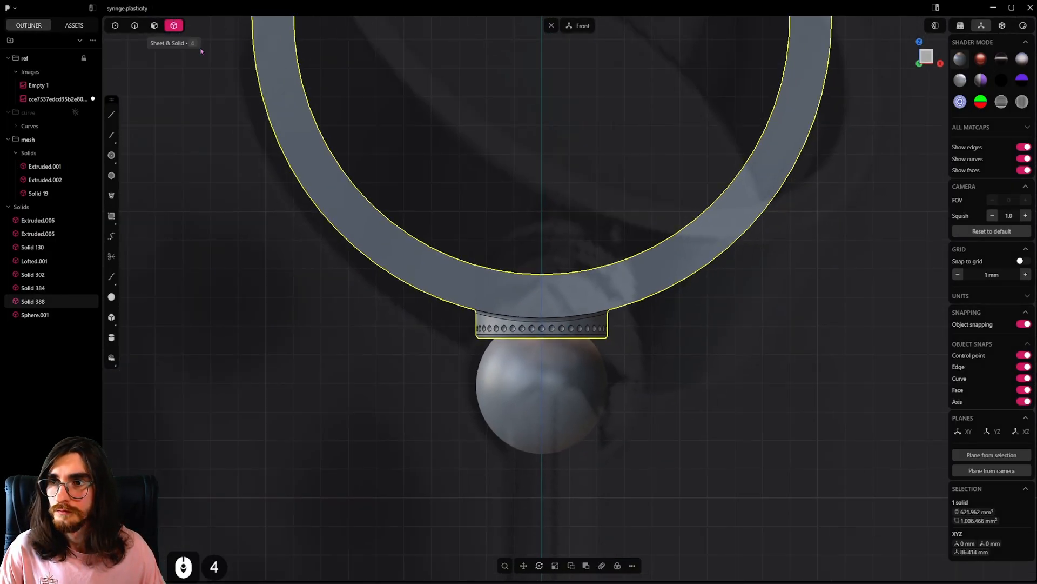
pyautogui.scroll(-15, 437, 183)
pyautogui.keyDown('shift'); pyautogui.moveTo(543, 389); pyautogui.dragTo(539, 281, button='middle'); pyautogui.keyUp('shift')
pyautogui.click(539, 279)
pyautogui.moveTo(513, 212)
pyautogui.mouseDown(button='middle')
pyautogui.moveTo(516, 292)
pyautogui.moveTo(519, 208)
pyautogui.mouseUp(button='middle')
pyautogui.click(111, 155)
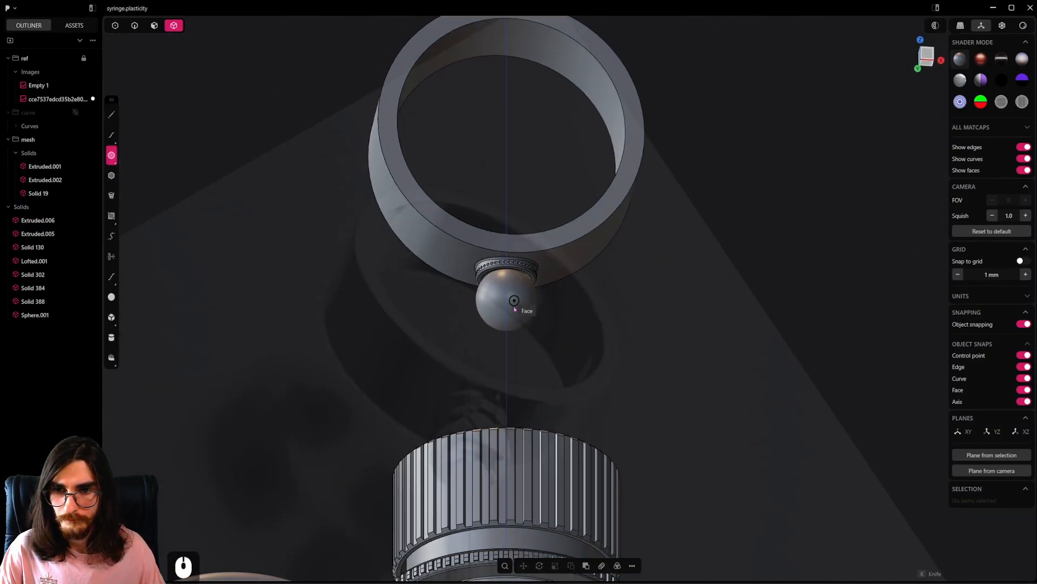
pyautogui.press('Escape')
pyautogui.moveTo(505, 333); pyautogui.dragTo(522, 269, button='middle')
pyautogui.scroll(-5, 521, 269)
pyautogui.keyDown('alt'); pyautogui.moveTo(517, 193); pyautogui.dragTo(538, 331, button='middle'); pyautogui.keyUp('alt')
pyautogui.scroll(5, 509, 313)
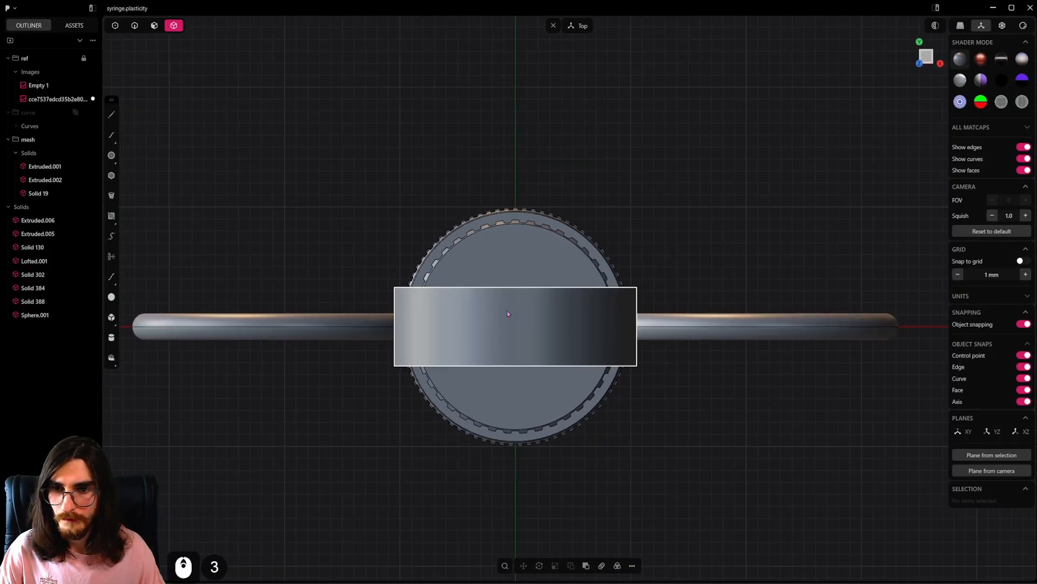
pyautogui.click(110, 155)
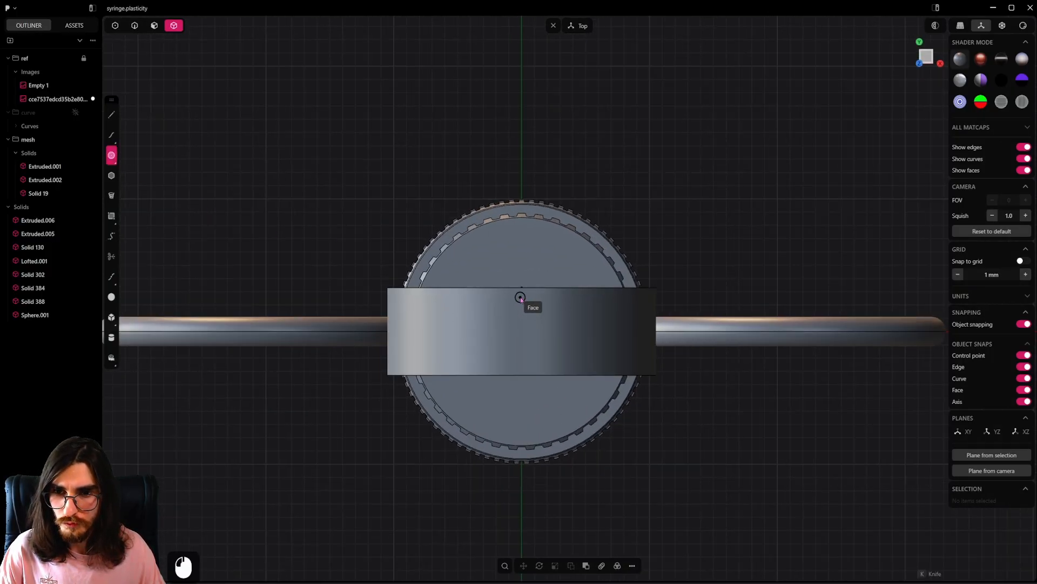
pyautogui.press('Escape')
# Step: Hide all the solids and, from the top view, draw a circle of about 0.95 mm radius centred on the origin
pyautogui.scroll(-10, 536, 330)
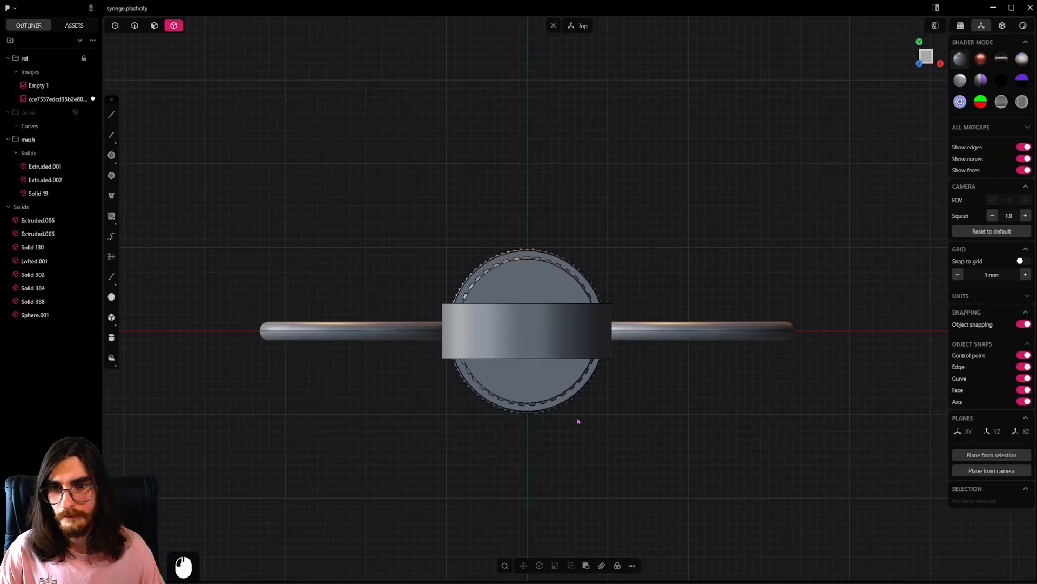
pyautogui.moveTo(726, 255); pyautogui.dragTo(569, 349)
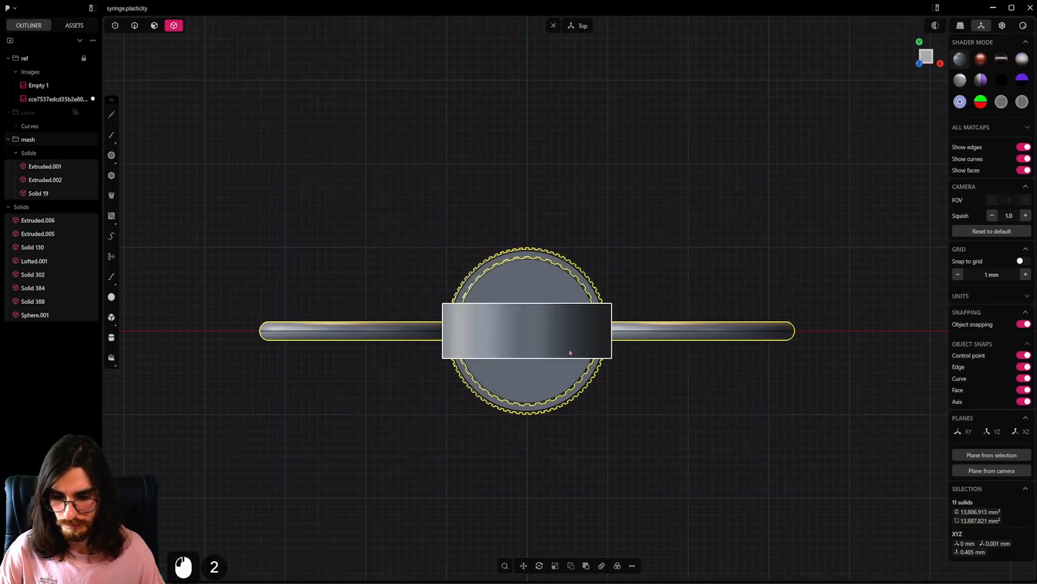
pyautogui.press('h')
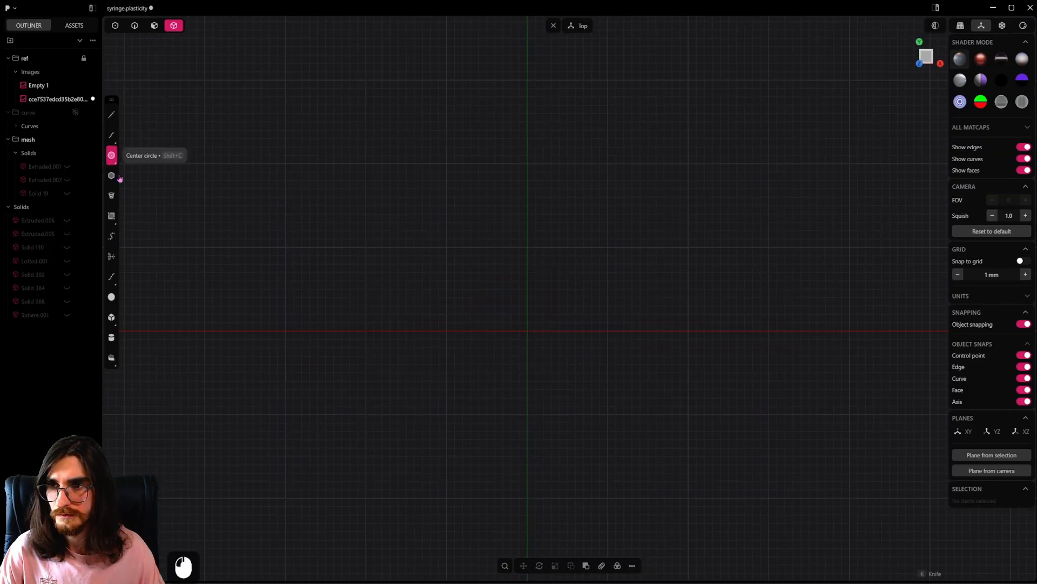
pyautogui.click(527, 330)
pyautogui.click(536, 336)
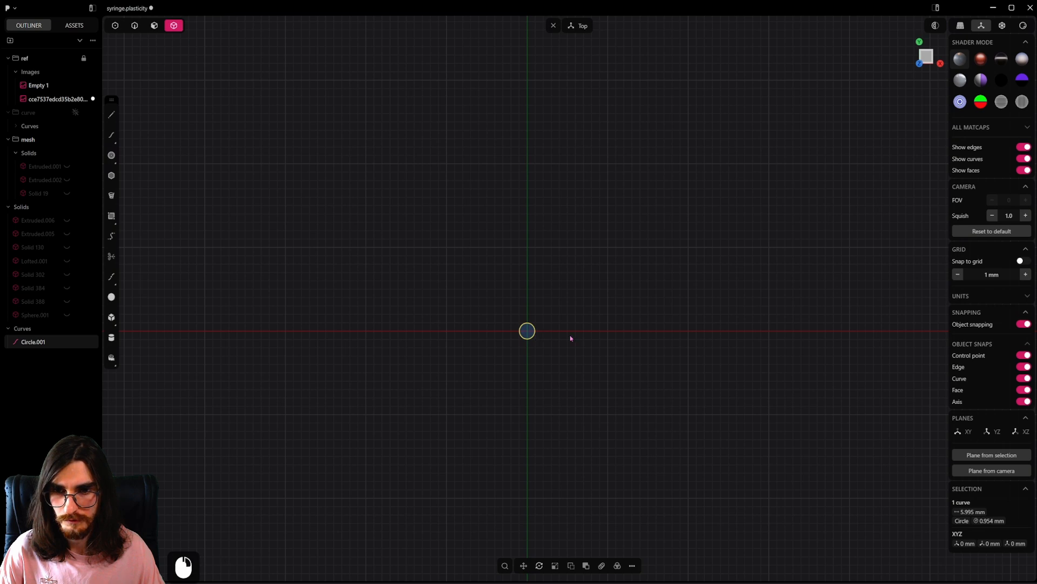
# Step: Unhide the solids and raise the small circle along Z to about 65.19 mm, between the ball and the knurled cap
pyautogui.hotkey('alt', 'h')
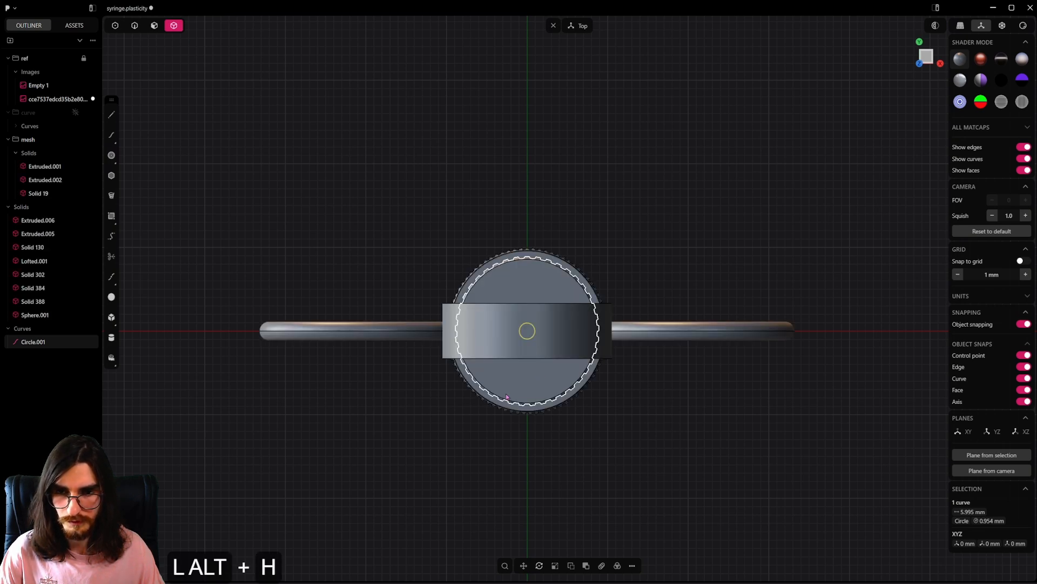
pyautogui.moveTo(540, 375); pyautogui.dragTo(581, 315, button='middle')
pyautogui.scroll(-11, 584, 348)
pyautogui.press('g')
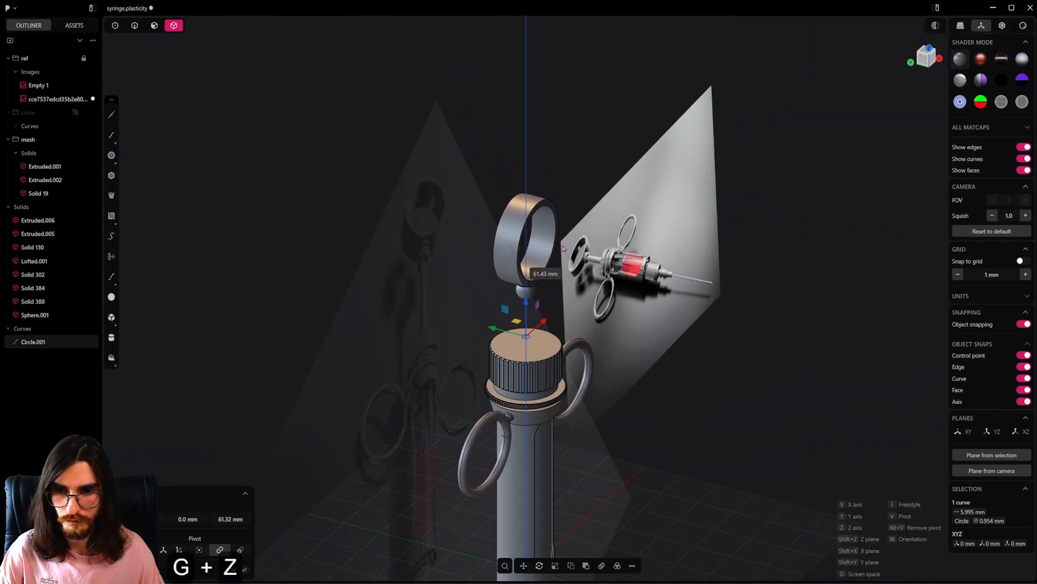
pyautogui.click(562, 237)
pyautogui.keyDown('alt'); pyautogui.moveTo(561, 240); pyautogui.dragTo(520, 350, button='middle'); pyautogui.keyUp('alt')
pyautogui.scroll(9, 519, 355)
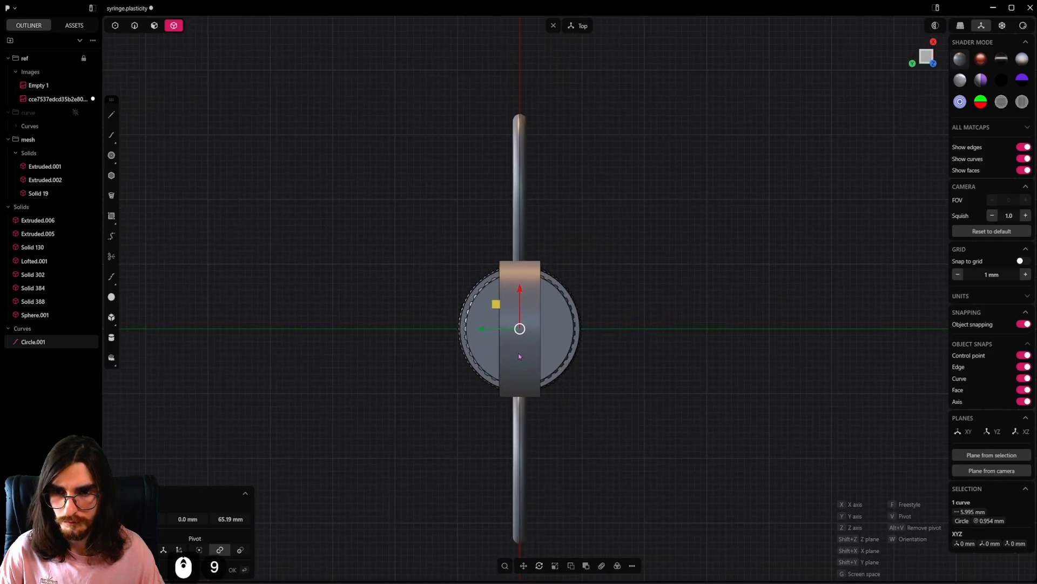
pyautogui.scroll(2, 518, 356)
pyautogui.keyDown('alt'); pyautogui.moveTo(583, 382); pyautogui.dragTo(558, 352, button='middle'); pyautogui.keyUp('alt')
pyautogui.rightClick(560, 354)
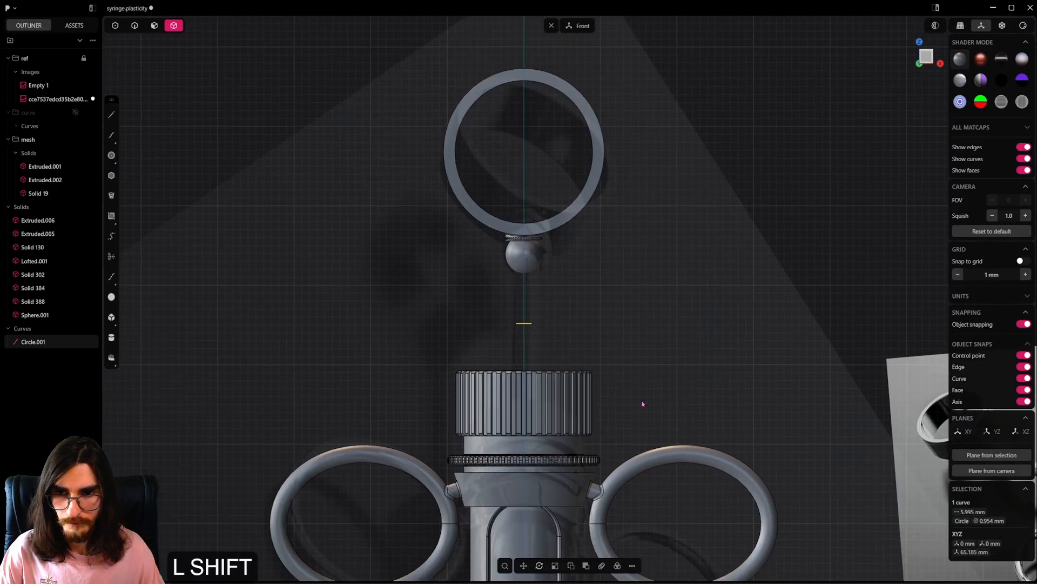
pyautogui.moveTo(643, 404)
pyautogui.keyDown('shift'); pyautogui.mouseDown(button='middle')
pyautogui.moveTo(566, 294)
pyautogui.moveTo(456, 300)
pyautogui.moveTo(639, 388)
pyautogui.mouseUp(button='middle'); pyautogui.keyUp('shift')
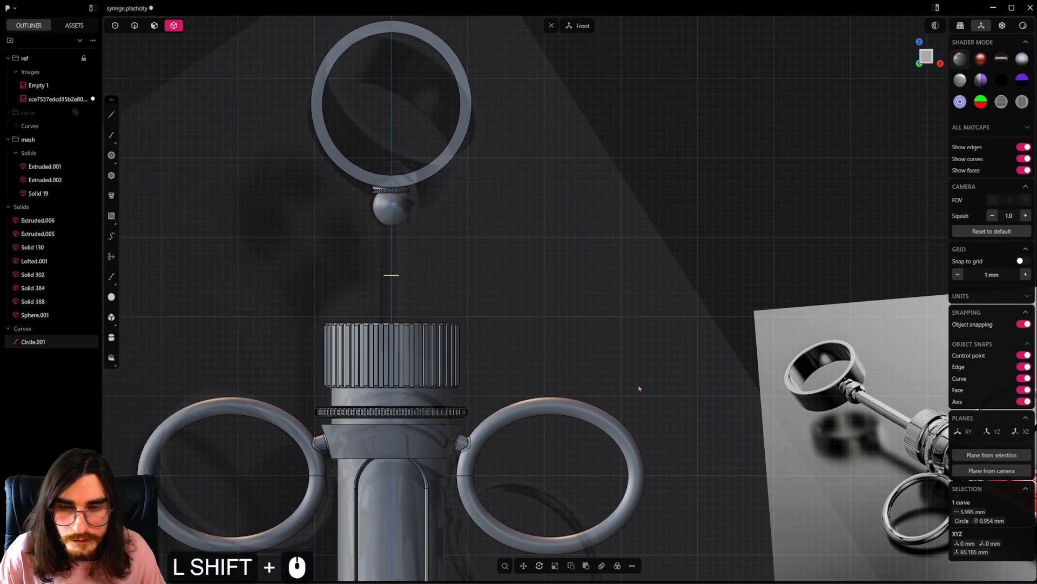
# Step: Extrude the small circle upward through the ball into the collar as a new cylindrical rod
pyautogui.scroll(15, 458, 274)
pyautogui.moveTo(383, 347); pyautogui.dragTo(416, 383, button='middle')
pyautogui.click(512, 484)
pyautogui.press('e')
pyautogui.moveTo(514, 433); pyautogui.dragTo(512, 342)
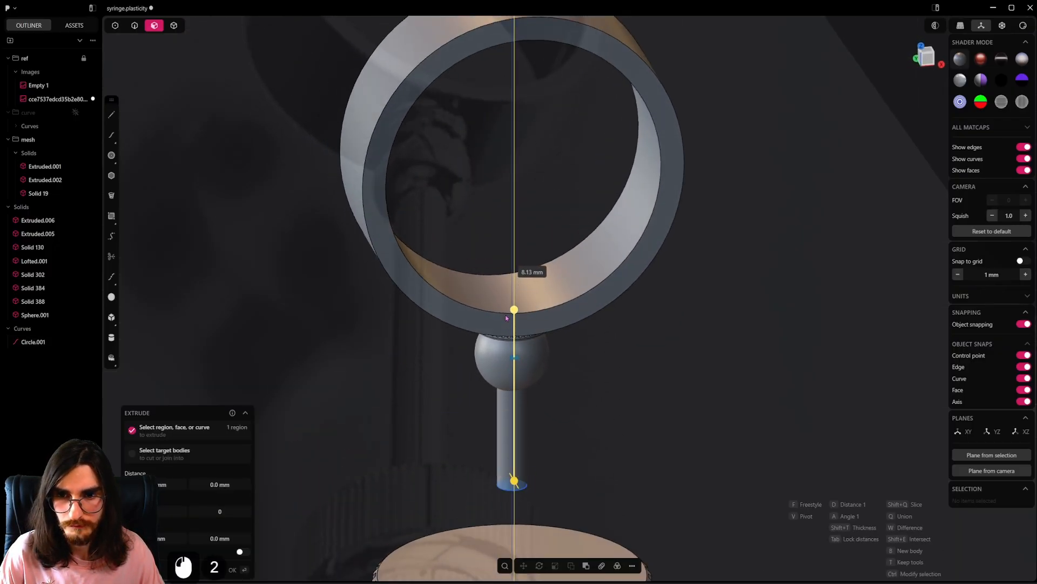
pyautogui.keyDown('shift'); pyautogui.moveTo(506, 318); pyautogui.dragTo(465, 189, button='middle'); pyautogui.keyUp('shift')
pyautogui.scroll(-2, 502, 382)
pyautogui.rightClick(503, 382)
pyautogui.keyDown('alt'); pyautogui.moveTo(503, 382); pyautogui.dragTo(585, 443, button='middle'); pyautogui.keyUp('alt')
pyautogui.keyDown('shift'); pyautogui.moveTo(586, 443); pyautogui.dragTo(588, 422, button='middle'); pyautogui.keyUp('shift')
pyautogui.rightClick(466, 285)
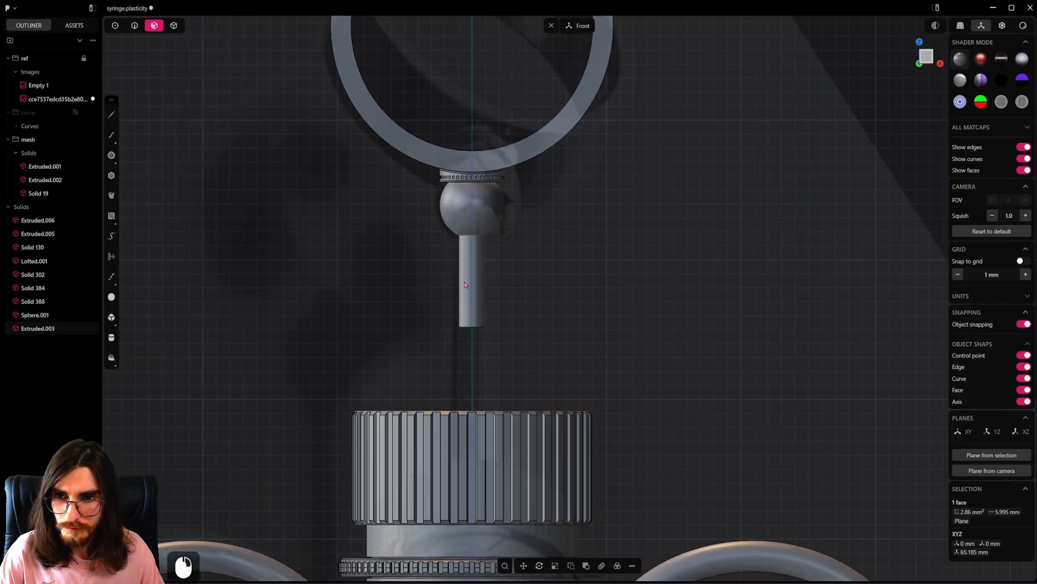
# Step: Thicken the rod by offsetting its cylindrical face outward to a radius of about 1.35 mm
pyautogui.scroll(4, 466, 285)
pyautogui.moveTo(474, 277); pyautogui.dragTo(546, 296)
pyautogui.scroll(4, 519, 289)
pyautogui.rightClick(546, 296)
pyautogui.moveTo(545, 295); pyautogui.dragTo(543, 286, button='middle')
pyautogui.click(482, 277)
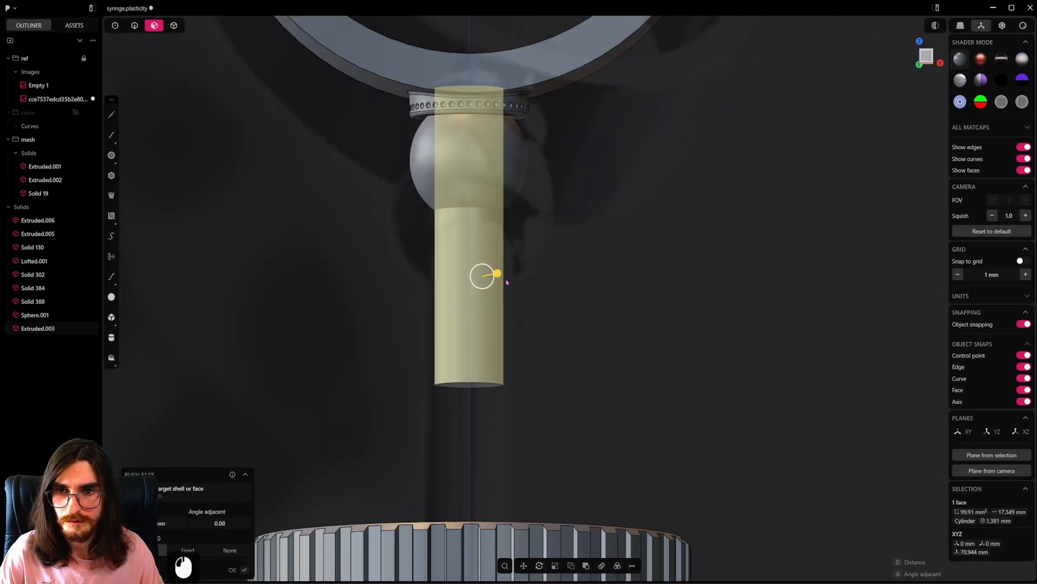
pyautogui.keyDown('shift'); pyautogui.moveTo(498, 274); pyautogui.dragTo(493, 274); pyautogui.keyUp('shift')
pyautogui.keyDown('shift'); pyautogui.rightClick(588, 287); pyautogui.keyUp('shift')
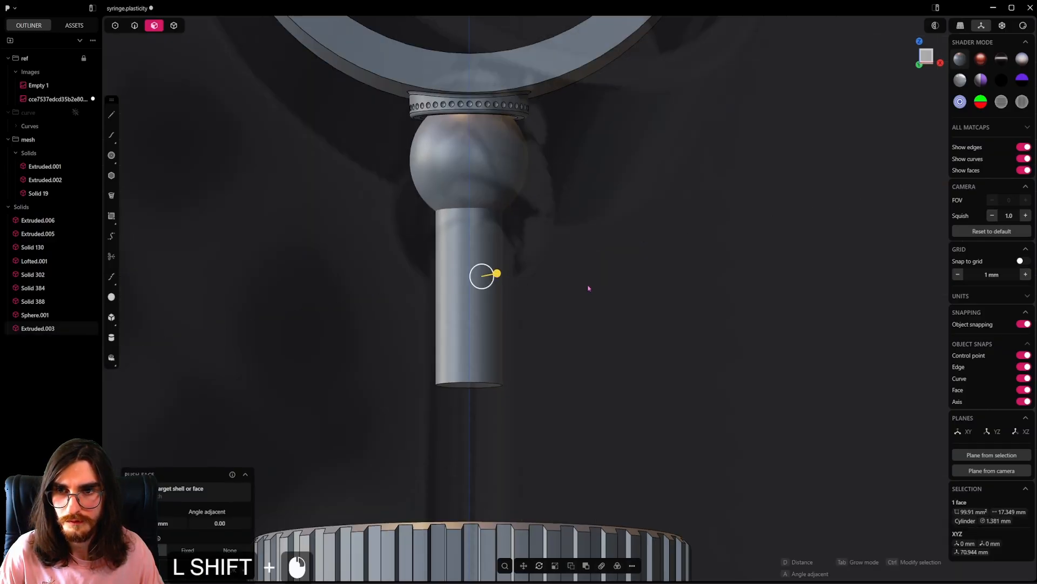
# Step: Extend the rod's lower end face down through the knurled cap into the barrel, to about Z 28.78 mm
pyautogui.keyDown('shift'); pyautogui.scroll(-10, 556, 308); pyautogui.keyUp('shift')
pyautogui.keyDown('shift'); pyautogui.click(558, 338); pyautogui.keyUp('shift')
pyautogui.keyDown('shift'); pyautogui.click(505, 351); pyautogui.keyUp('shift')
pyautogui.keyDown('alt'); pyautogui.keyDown('shift'); pyautogui.moveTo(507, 355); pyautogui.dragTo(627, 386, button='middle'); pyautogui.keyUp('shift'); pyautogui.keyUp('alt')
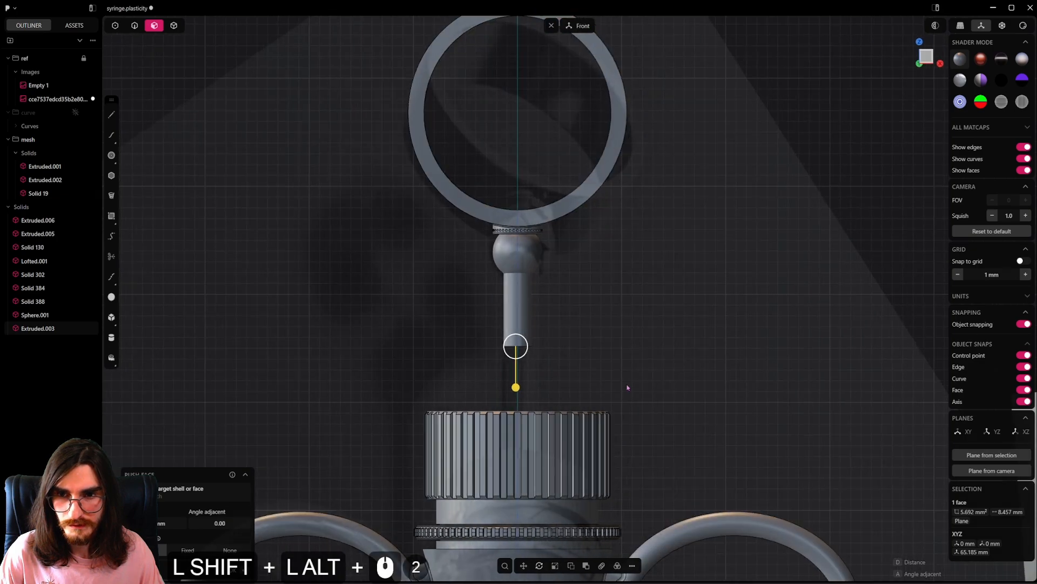
pyautogui.keyDown('shift'); pyautogui.scroll(-19, 607, 374); pyautogui.keyUp('shift')
pyautogui.keyDown('shift'); pyautogui.moveTo(565, 413); pyautogui.dragTo(520, 270, button='middle'); pyautogui.keyUp('shift')
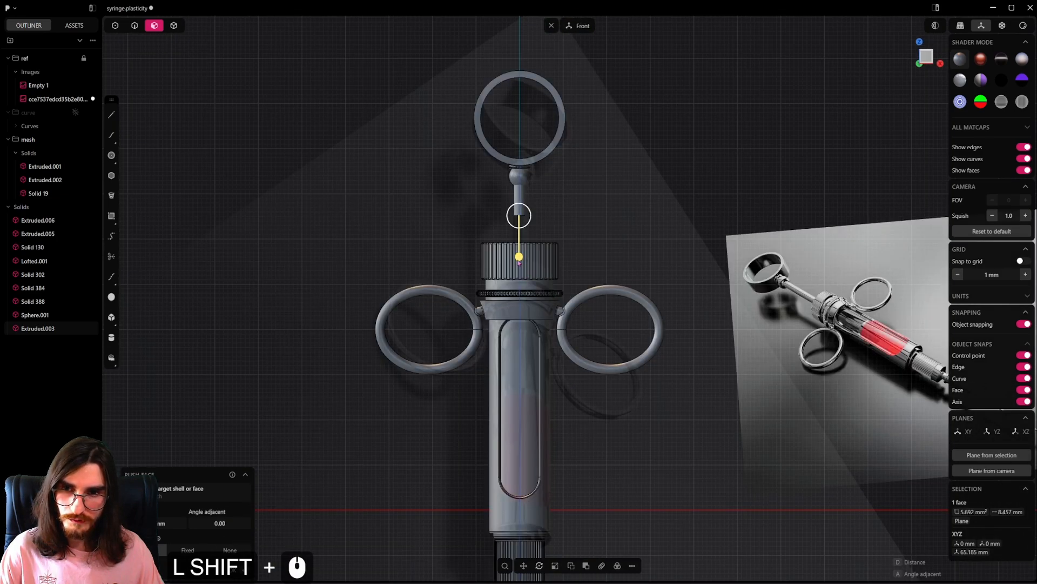
pyautogui.moveTo(519, 257); pyautogui.dragTo(516, 429)
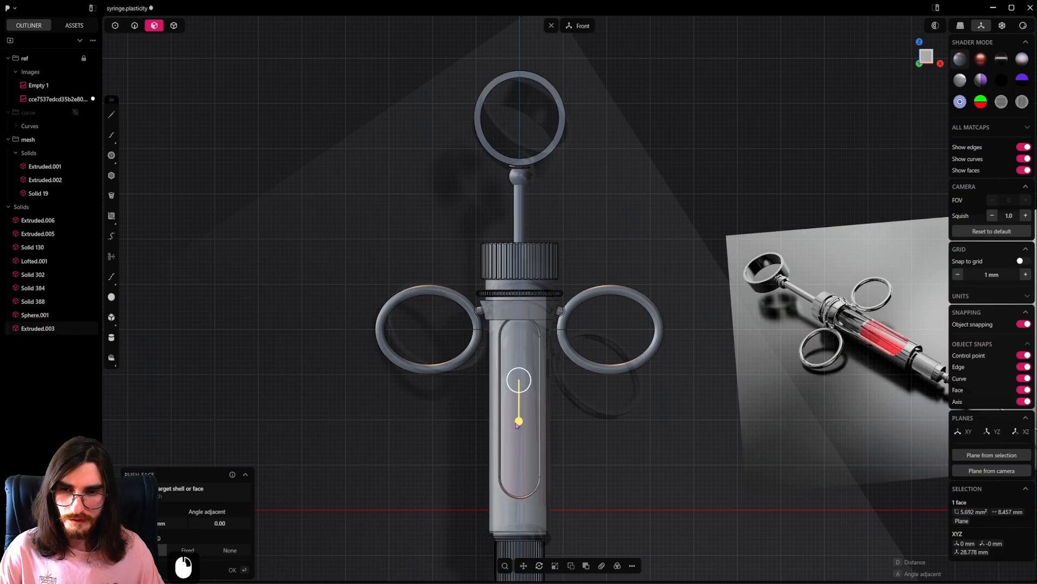
pyautogui.press('Escape')
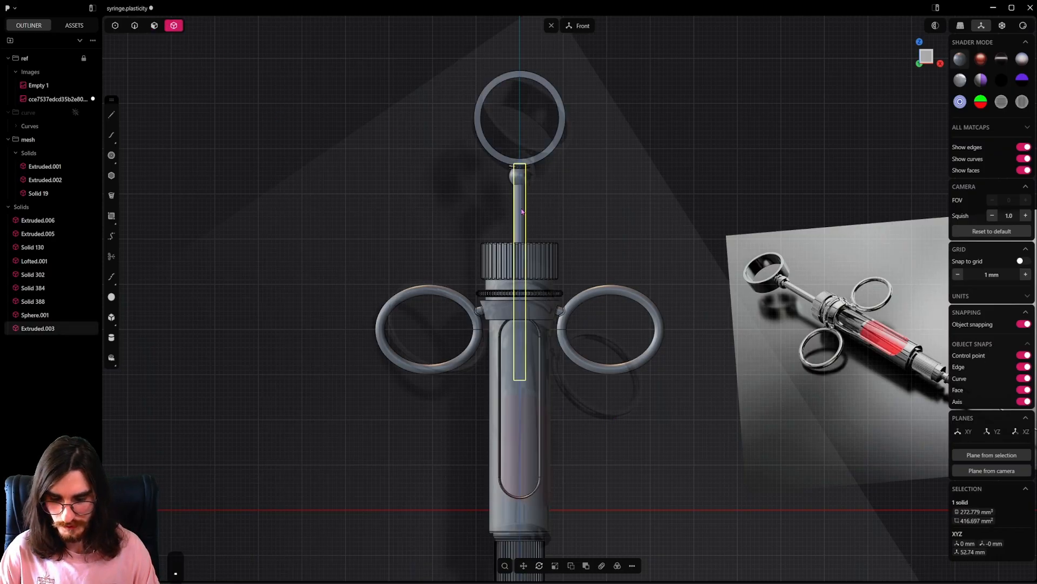
# Step: Isolate the plunger rod and cut its cylindrical face with an Isoparam in the V direction at about 0.981, near the lower end
pyautogui.press('/')
pyautogui.click(154, 25)
pyautogui.scroll(8, 528, 408)
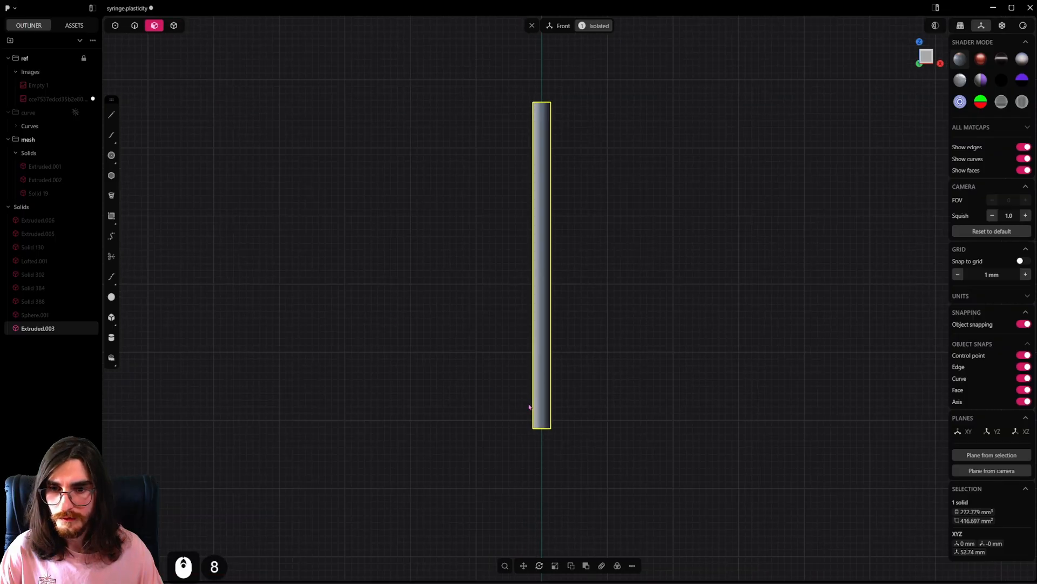
pyautogui.click(552, 426)
pyautogui.scroll(8, 554, 430)
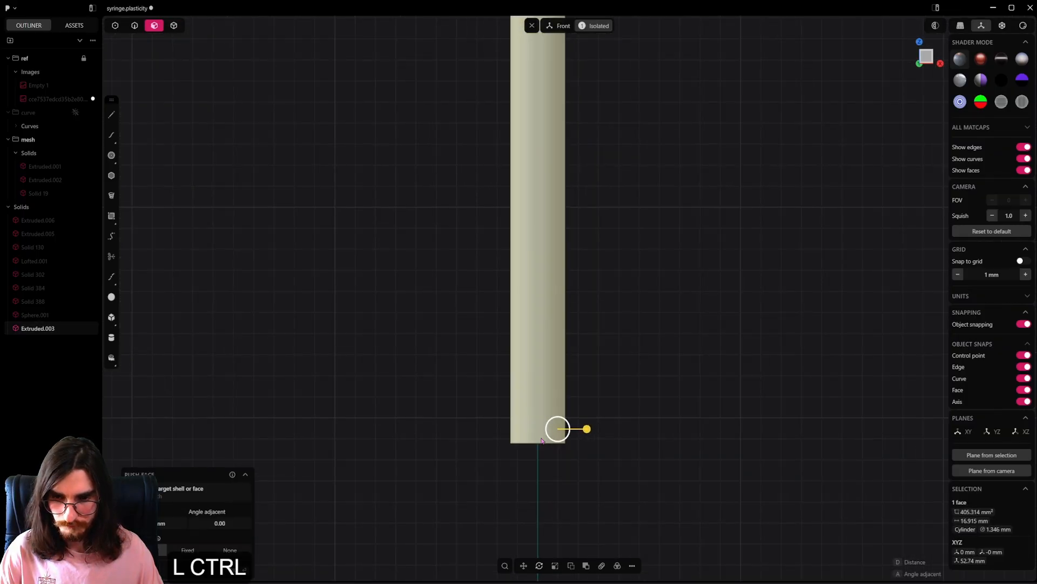
pyautogui.hotkey('ctrl', 'r')
pyautogui.press('Tab')
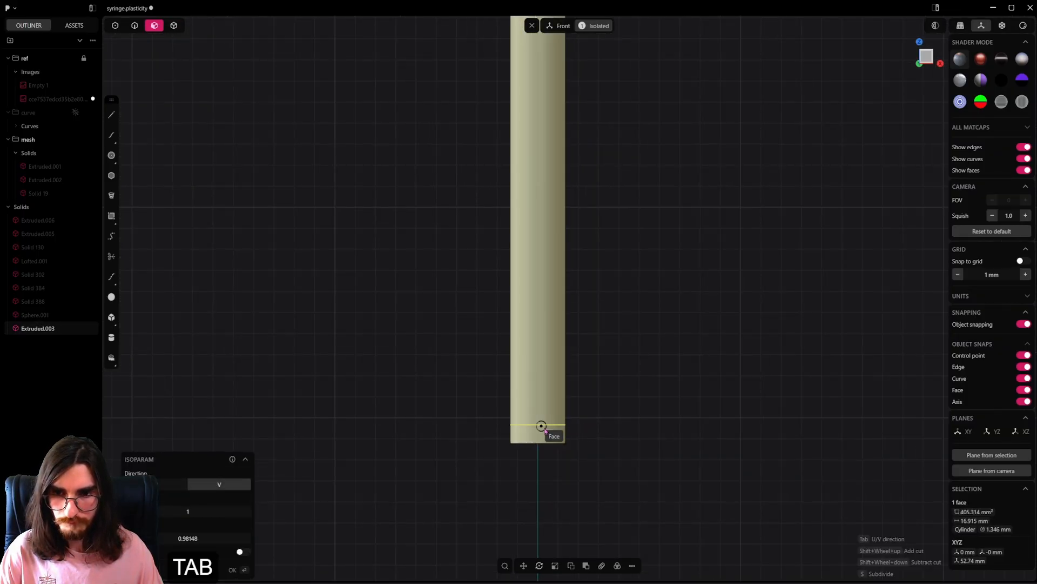
pyautogui.click(542, 425)
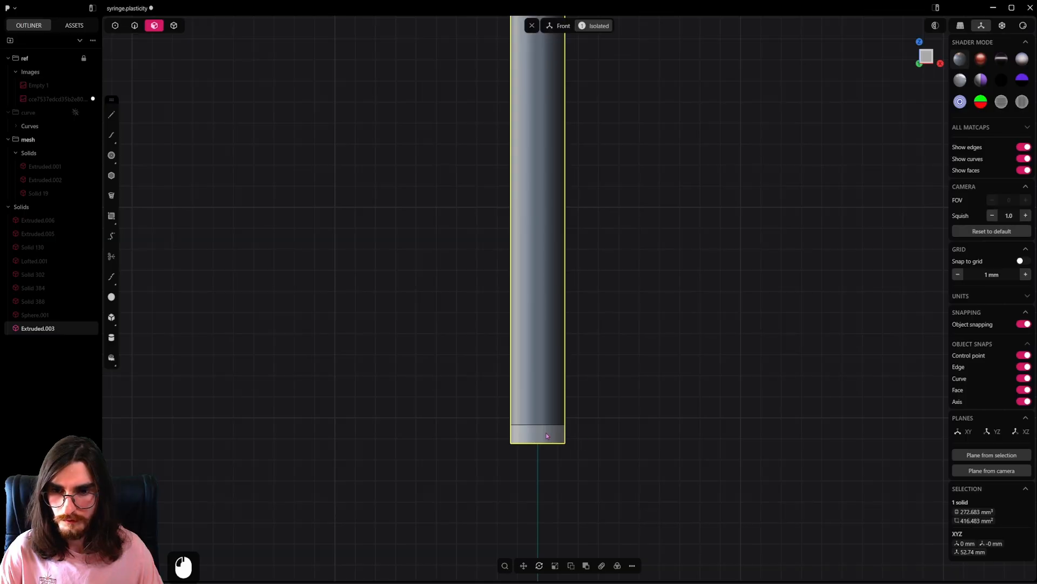
# Step: Push the narrow band at the rod's lower end outward into a flat disc more than twice the rod's diameter
pyautogui.click(547, 436)
pyautogui.moveTo(557, 432); pyautogui.dragTo(573, 443)
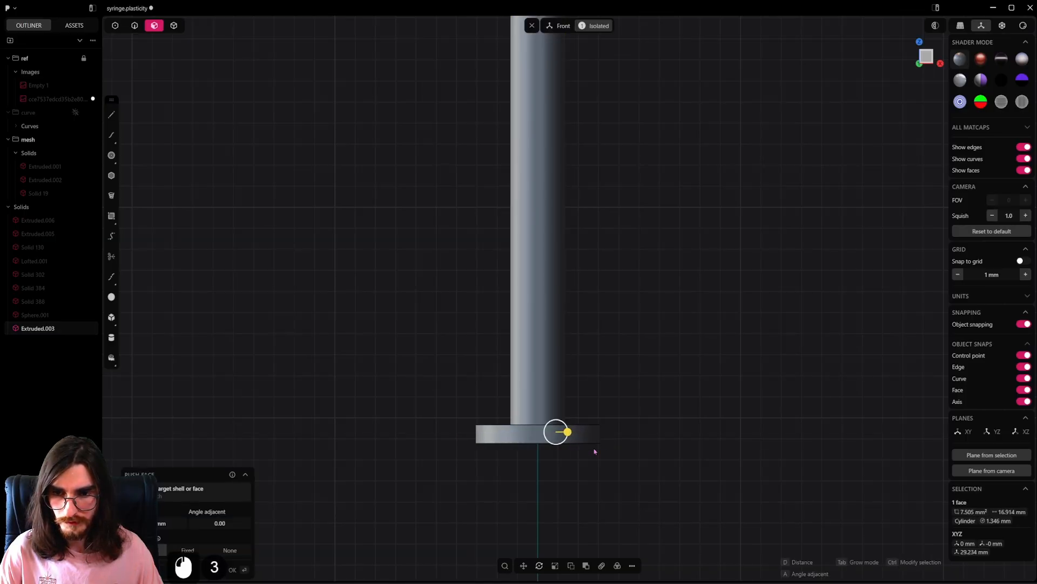
pyautogui.scroll(-5, 594, 451)
pyautogui.moveTo(588, 420); pyautogui.dragTo(566, 436, button='middle')
pyautogui.scroll(-5, 567, 436)
pyautogui.click(676, 431)
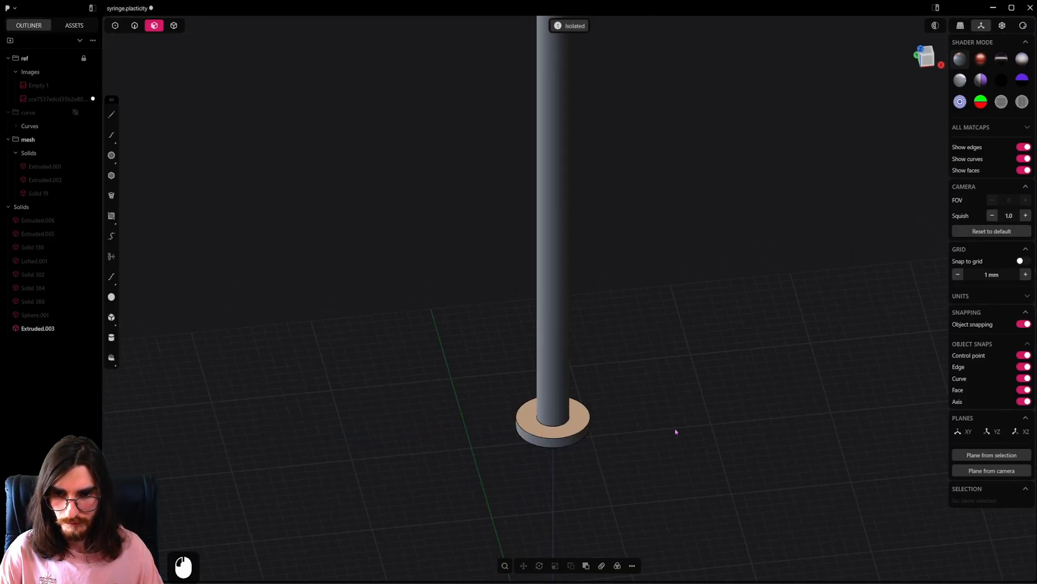
pyautogui.hotkey('alt', 'h')
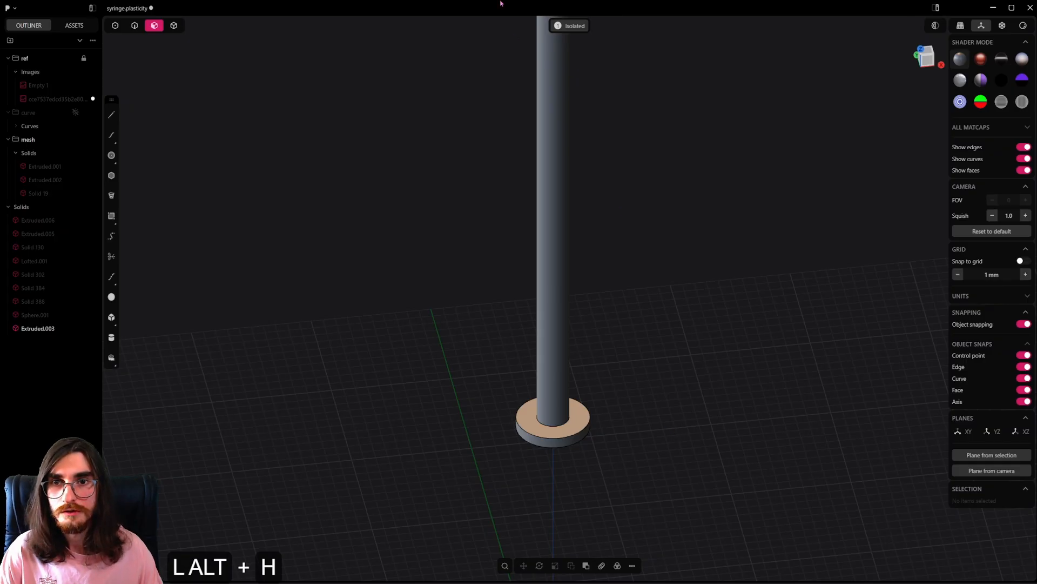
# Step: Hide the outer barrel casing with the window slot, the lower knurled collar and the threaded piece beneath the barrel
pyautogui.scroll(5, 593, 390)
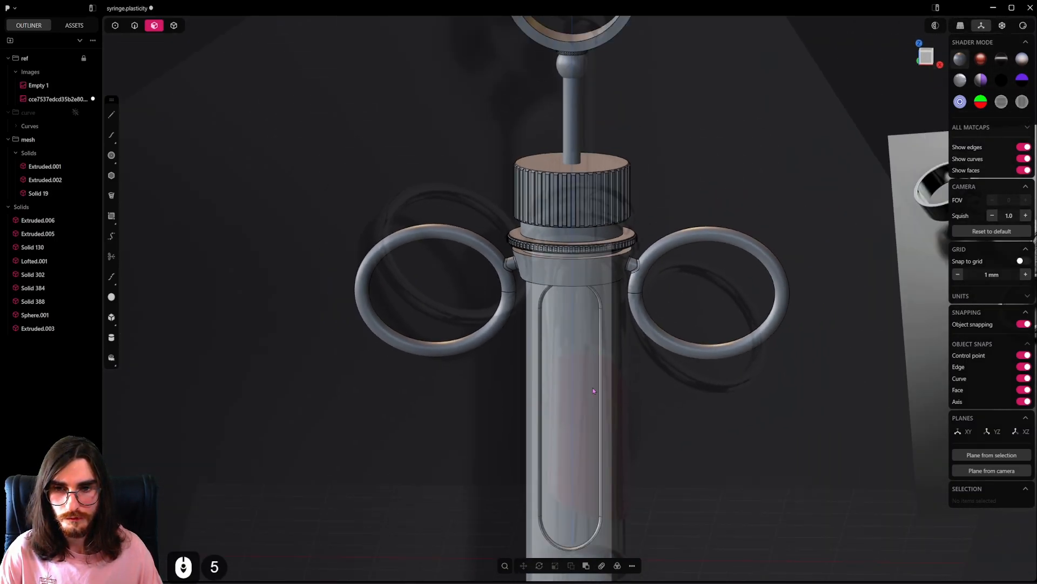
pyautogui.keyDown('shift'); pyautogui.moveTo(593, 390); pyautogui.dragTo(585, 282, button='middle'); pyautogui.keyUp('shift')
pyautogui.click(173, 26)
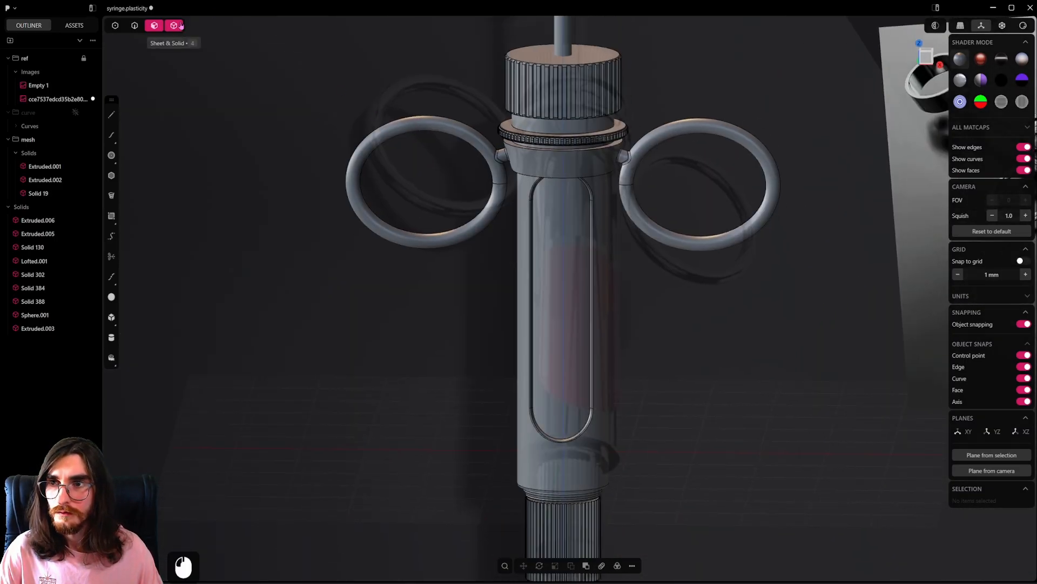
pyautogui.click(561, 353)
pyautogui.press('h')
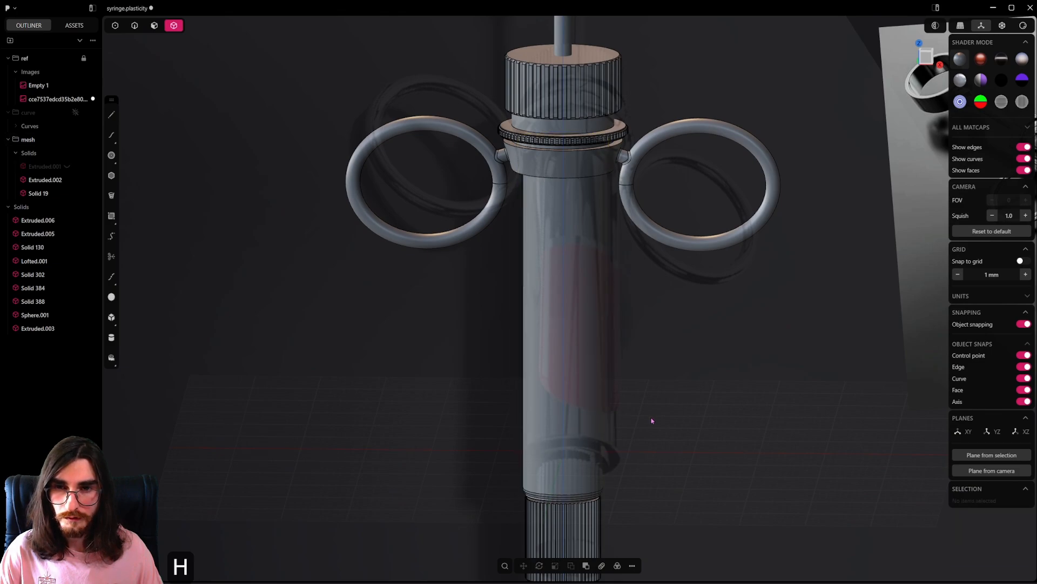
pyautogui.click(569, 542)
pyautogui.press('h')
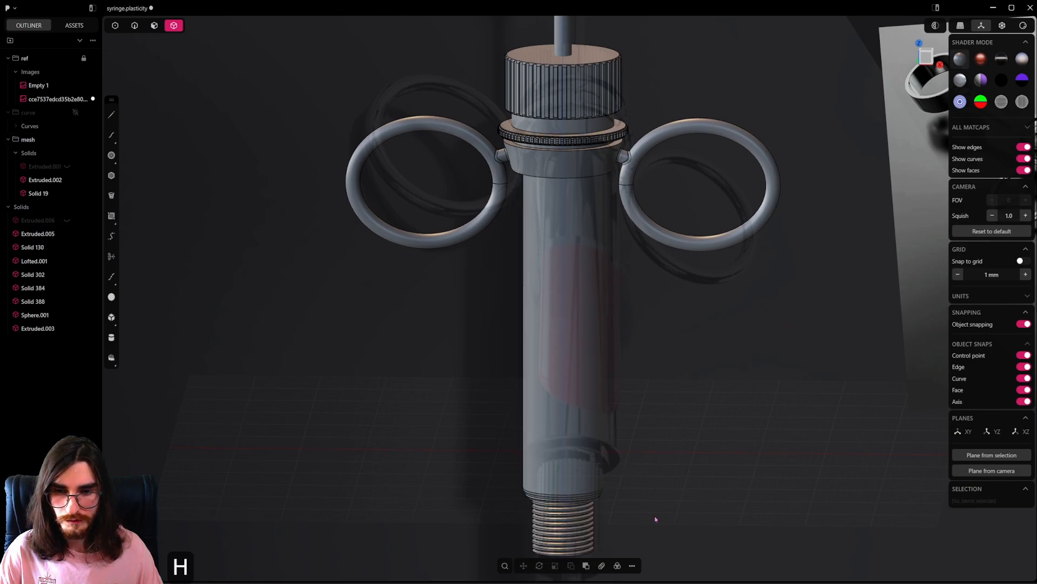
pyautogui.click(560, 550)
pyautogui.press('h')
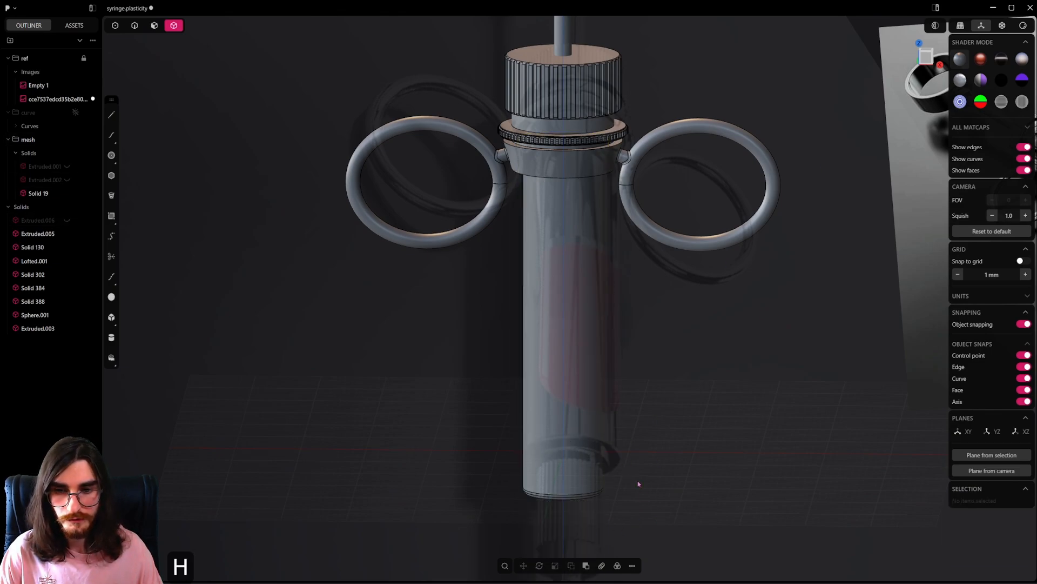
# Step: Turn on X-ray display and look at the syringe from the front to reveal the plunger inside
pyautogui.click(1001, 27)
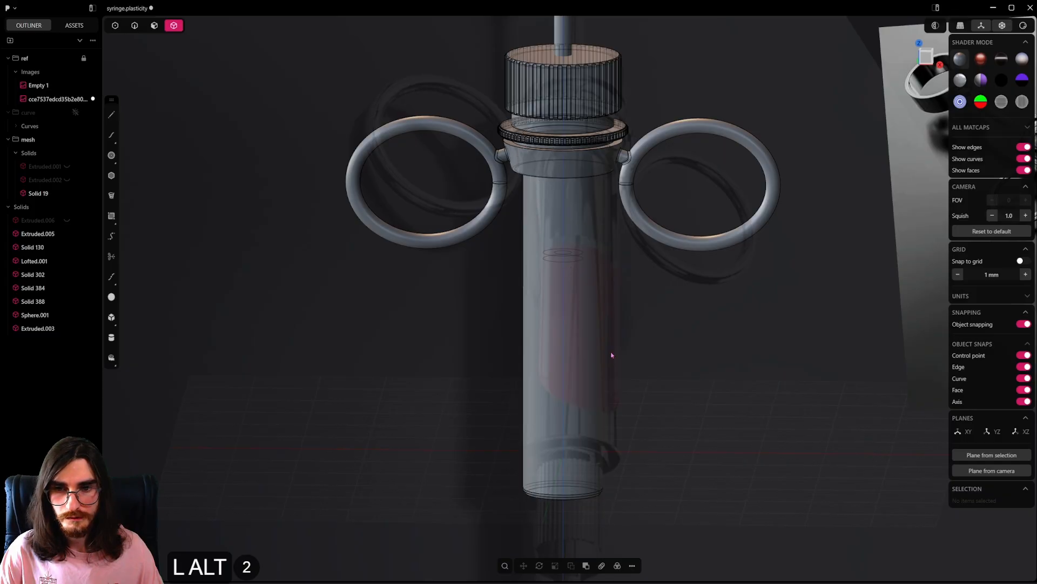
pyautogui.keyDown('alt'); pyautogui.moveTo(611, 353); pyautogui.dragTo(694, 379, button='middle'); pyautogui.keyUp('alt')
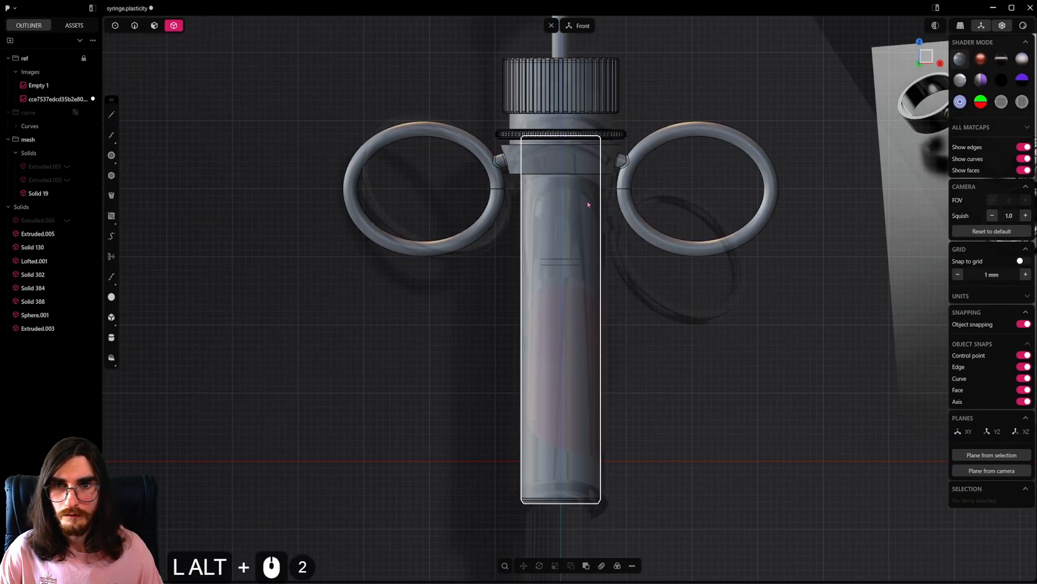
pyautogui.keyDown('shift'); pyautogui.moveTo(586, 204); pyautogui.dragTo(596, 309, button='middle'); pyautogui.keyUp('shift')
pyautogui.scroll(-4, 596, 309)
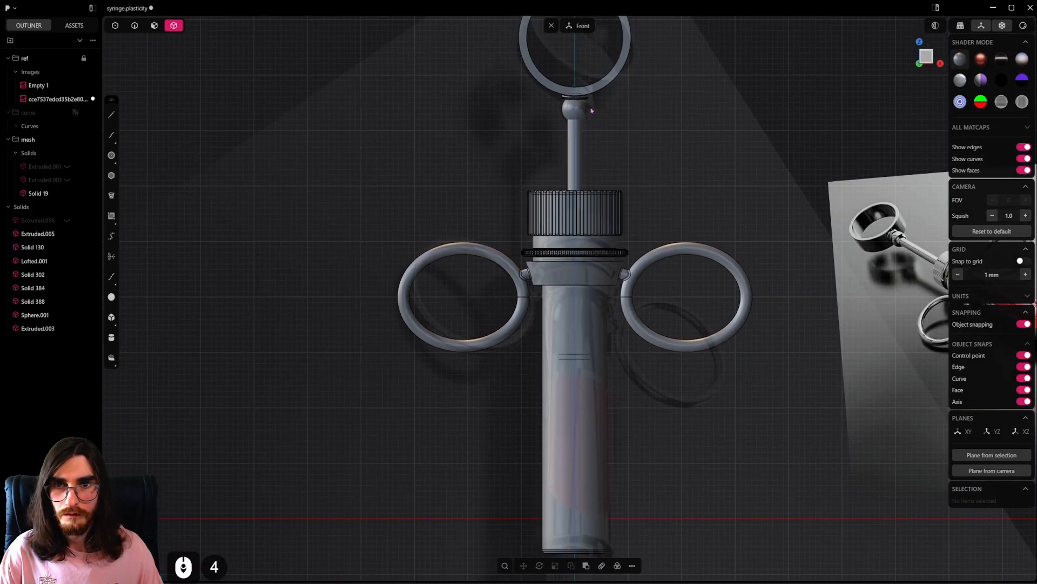
# Step: Lower the thumb ring, ball joint and plunger rod together along Z by about 12.8 mm toward the knurled cap
pyautogui.moveTo(615, 96); pyautogui.dragTo(530, 134)
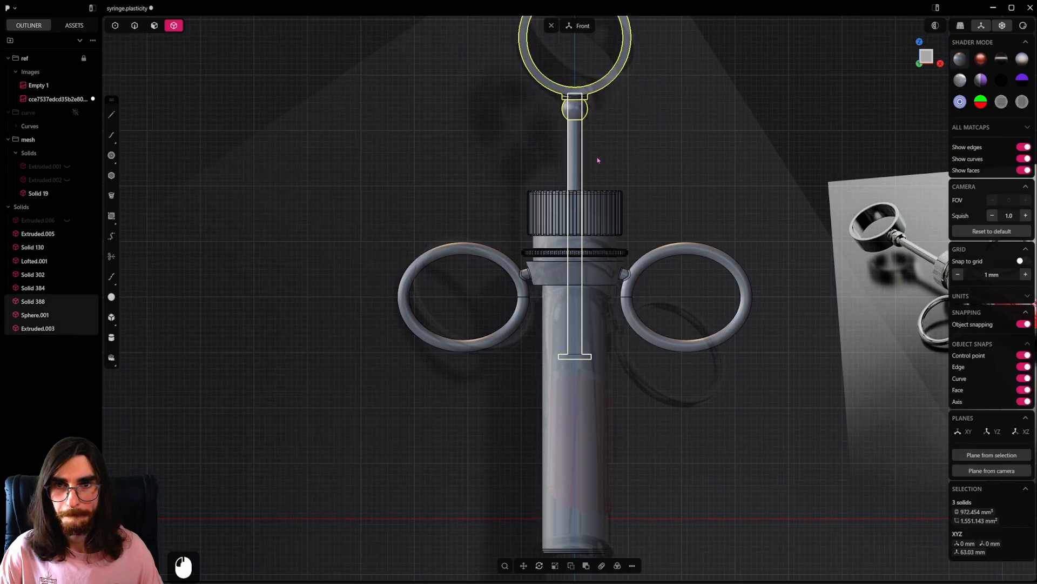
pyautogui.keyDown('shift'); pyautogui.moveTo(633, 299); pyautogui.dragTo(643, 308, button='middle'); pyautogui.keyUp('shift')
pyautogui.scroll(-3, 643, 307)
pyautogui.keyDown('shift'); pyautogui.moveTo(695, 186); pyautogui.dragTo(676, 188, button='middle'); pyautogui.keyUp('shift')
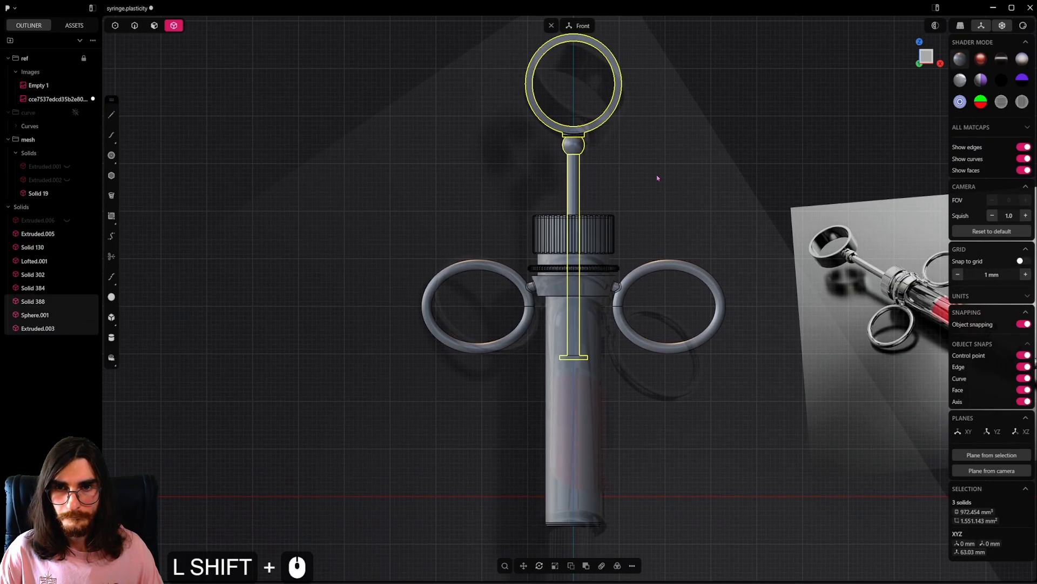
pyautogui.press('g')
pyautogui.press('z')
pyautogui.press('shift')
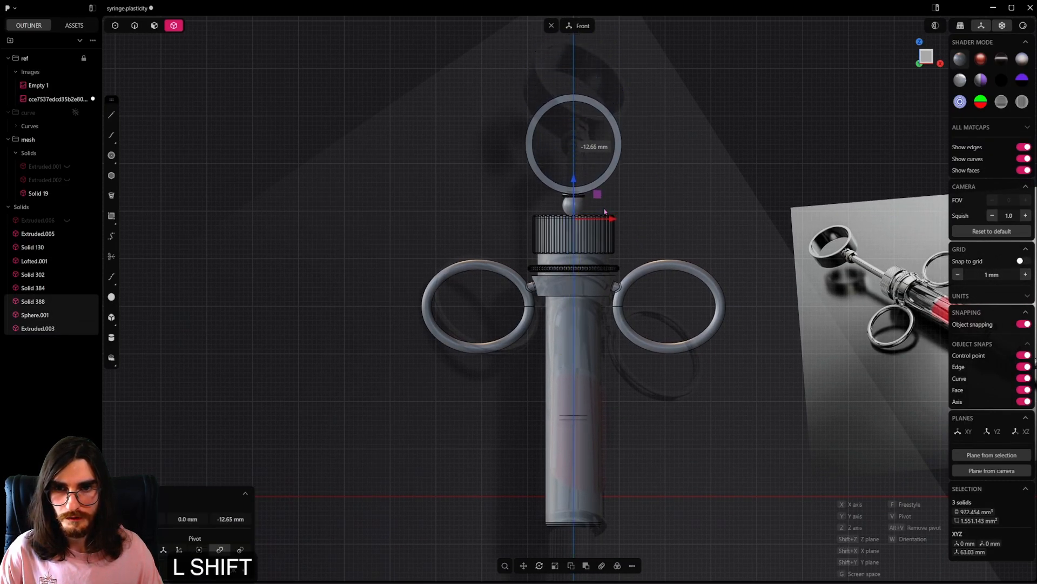
pyautogui.keyDown('shift'); pyautogui.moveTo(605, 216); pyautogui.dragTo(477, 341, button='middle'); pyautogui.keyUp('shift')
pyautogui.keyDown('shift'); pyautogui.moveTo(625, 318); pyautogui.dragTo(755, 362, button='middle'); pyautogui.keyUp('shift')
pyautogui.scroll(18, 545, 340)
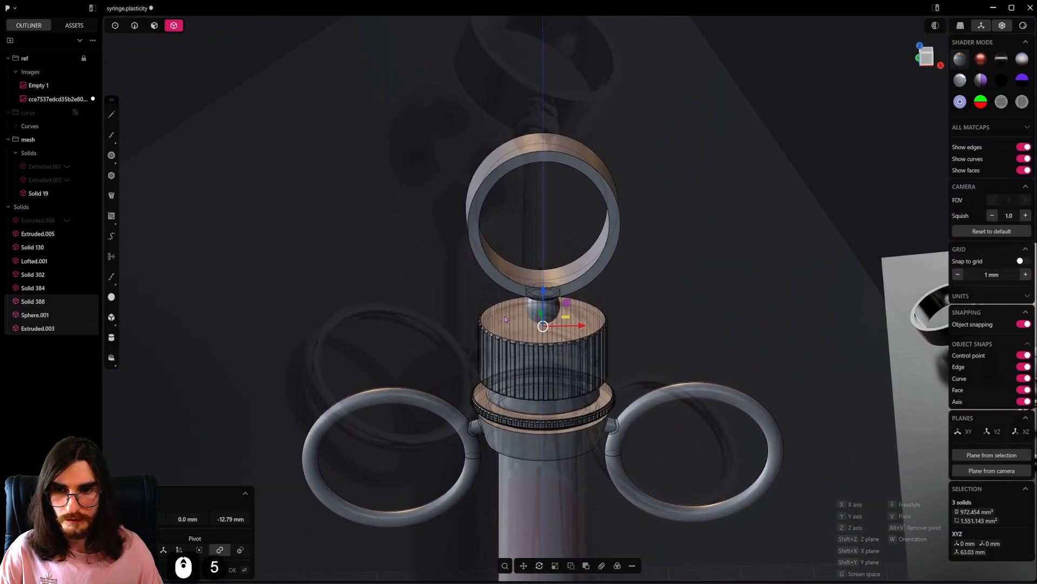
pyautogui.scroll(4, 549, 343)
pyautogui.keyDown('alt'); pyautogui.moveTo(548, 343); pyautogui.dragTo(651, 351, button='middle'); pyautogui.keyUp('alt')
pyautogui.scroll(4, 648, 340)
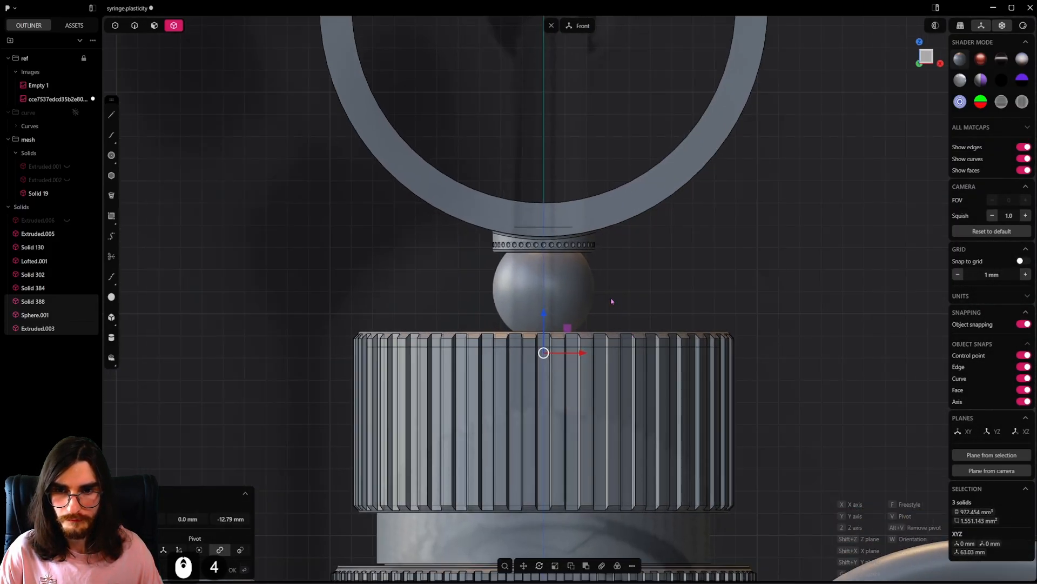
# Step: Fine-tune the plunger assembly's height along Z so the ball joint sinks slightly into the knurled cap's upper face
pyautogui.press('shift')
pyautogui.keyDown('shift'); pyautogui.click(551, 346); pyautogui.keyUp('shift')
pyautogui.moveTo(540, 346); pyautogui.dragTo(553, 372, button='middle')
pyautogui.press('z')
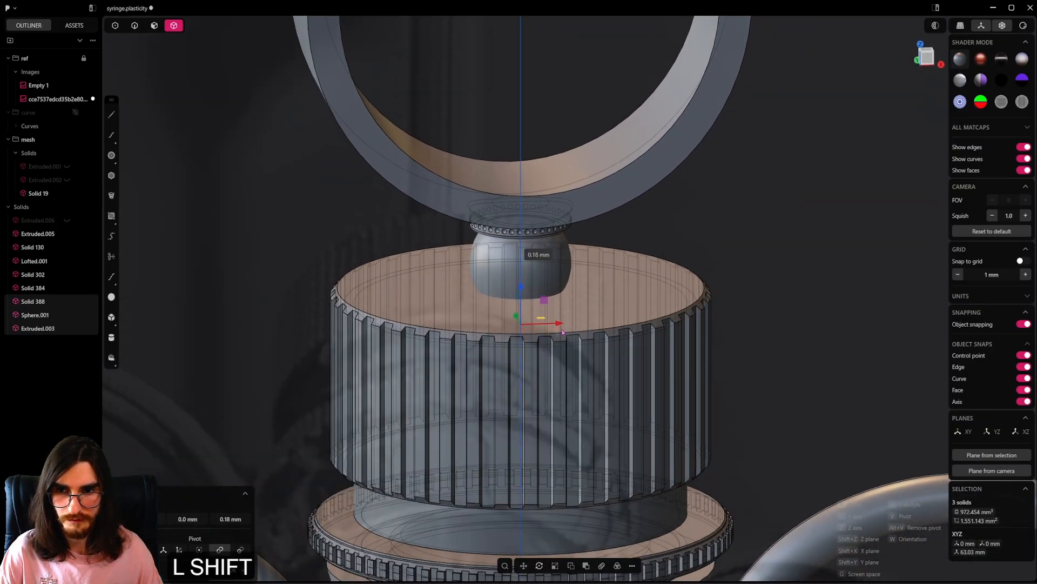
pyautogui.keyDown('shift'); pyautogui.scroll(-6, 567, 322); pyautogui.keyUp('shift')
pyautogui.scroll(-5, 567, 321)
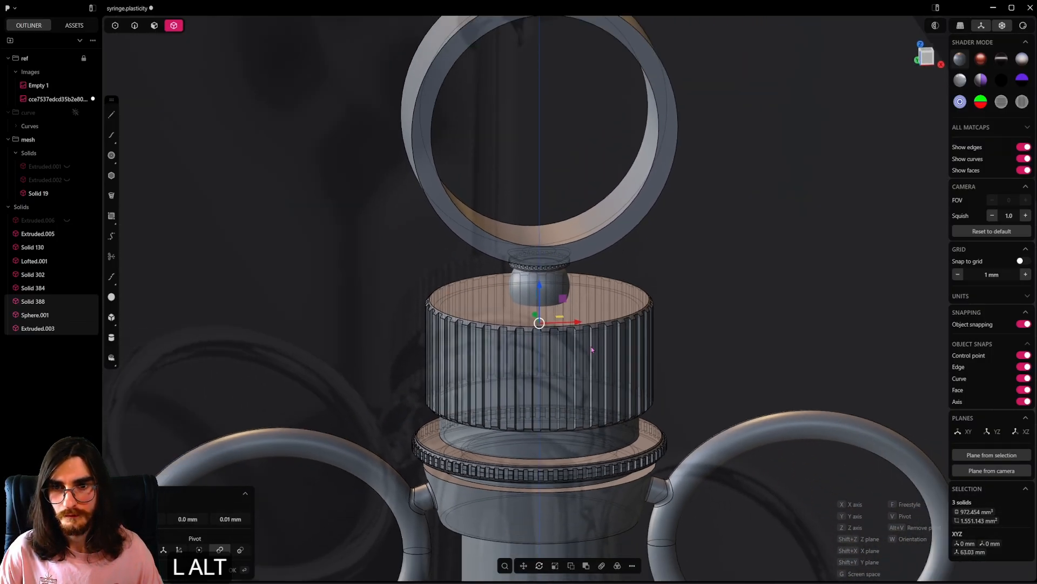
pyautogui.keyDown('alt'); pyautogui.moveTo(592, 348); pyautogui.dragTo(608, 186, button='middle'); pyautogui.keyUp('alt')
pyautogui.scroll(-18, 653, 360)
pyautogui.scroll(9, 605, 285)
pyautogui.scroll(-6, 606, 339)
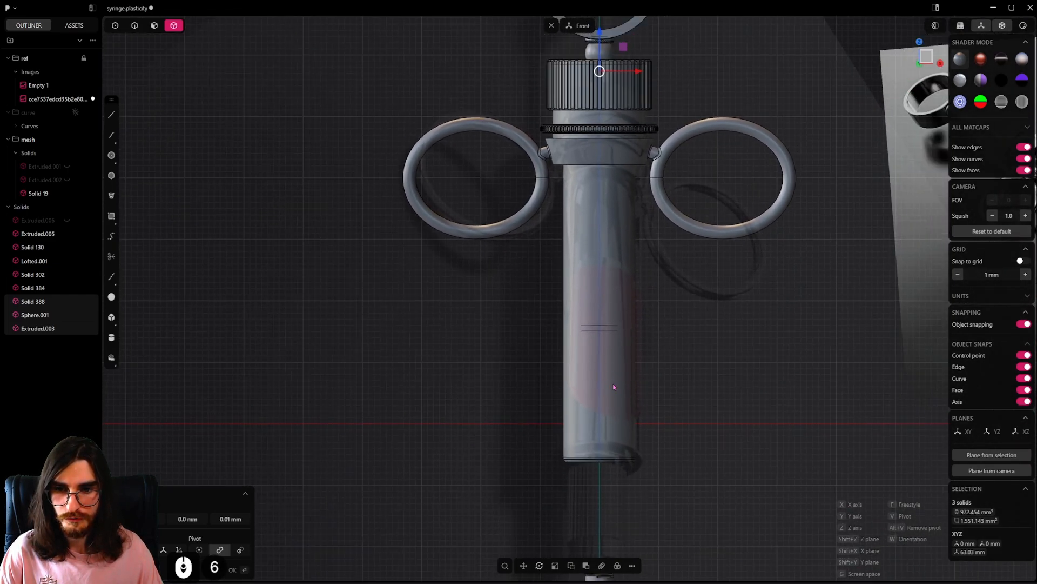
pyautogui.rightClick(698, 366)
# Step: Draw a horizontal guide line about 20.7 mm long along X from the inner tube's lower corner
pyautogui.scroll(6, 634, 346)
pyautogui.scroll(-5, 623, 356)
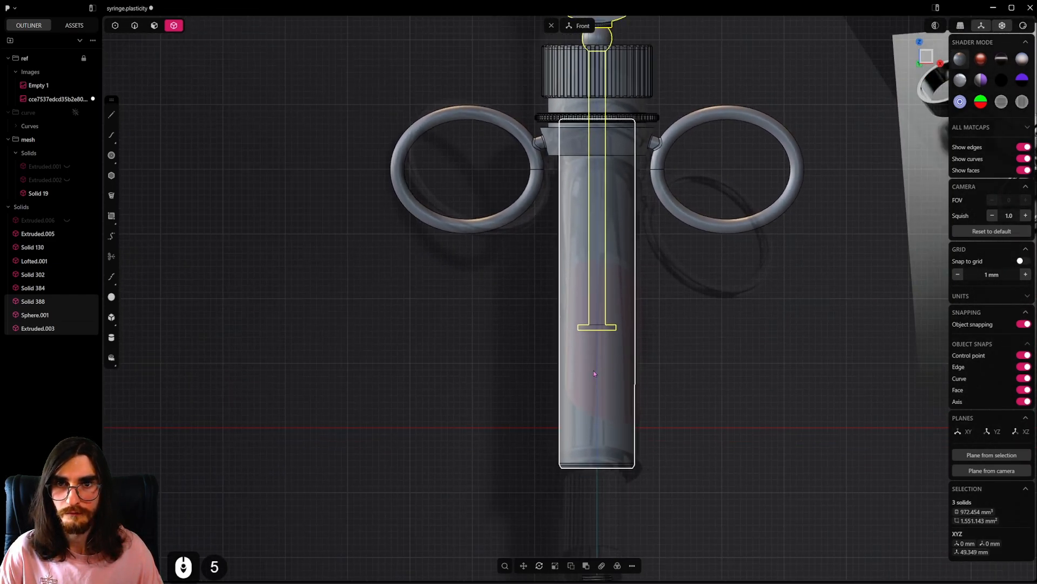
pyautogui.keyDown('shift'); pyautogui.moveTo(593, 372); pyautogui.dragTo(612, 386, button='middle'); pyautogui.keyUp('shift')
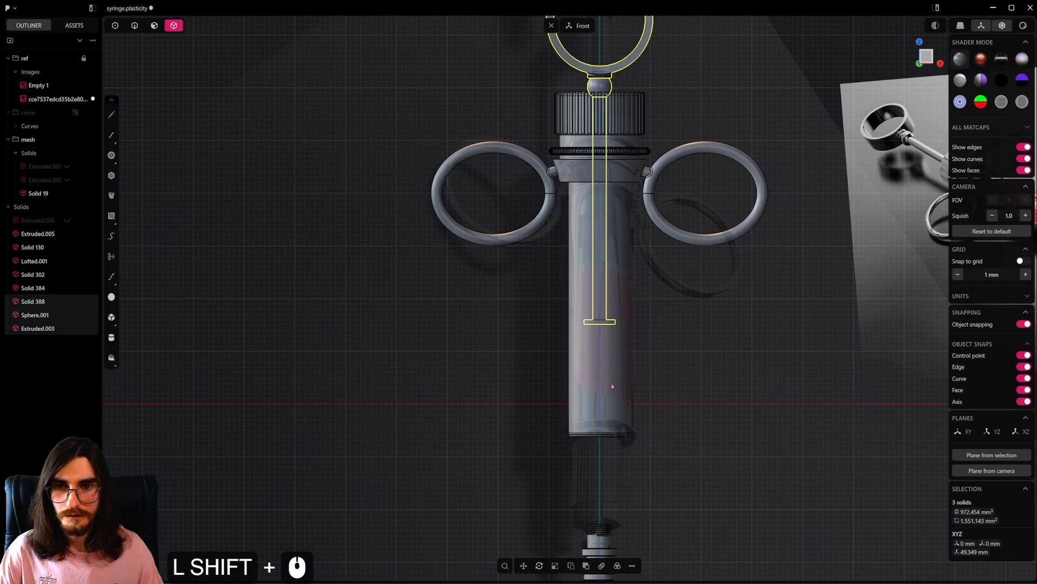
pyautogui.scroll(5, 612, 386)
pyautogui.scroll(4, 619, 390)
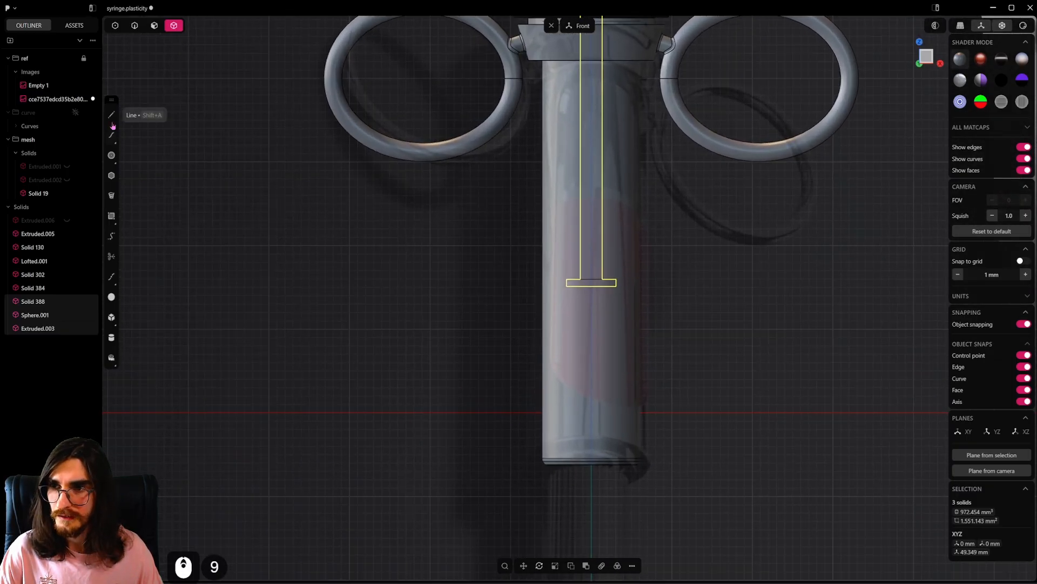
pyautogui.click(545, 465)
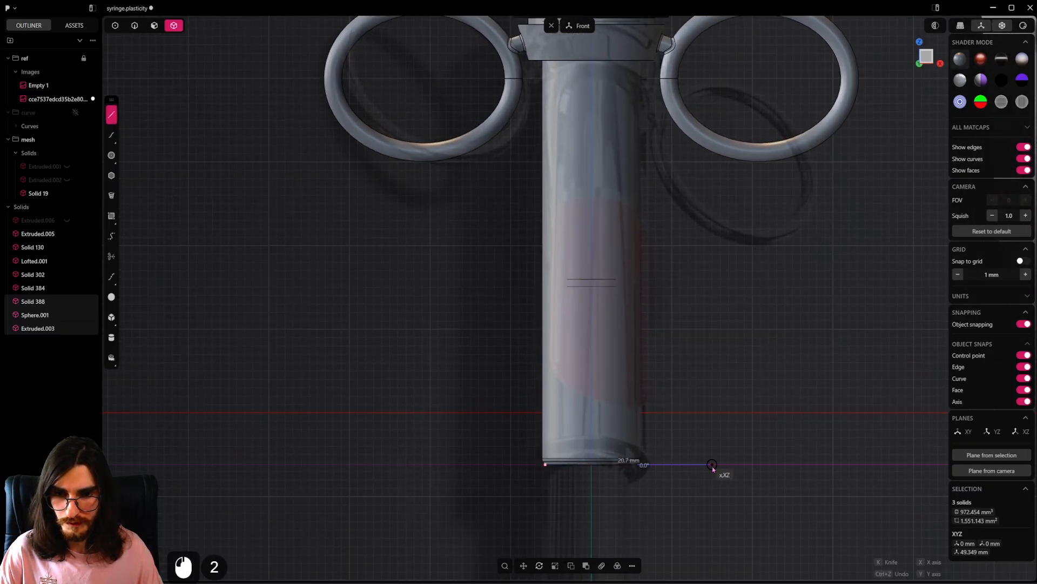
pyautogui.click(713, 466)
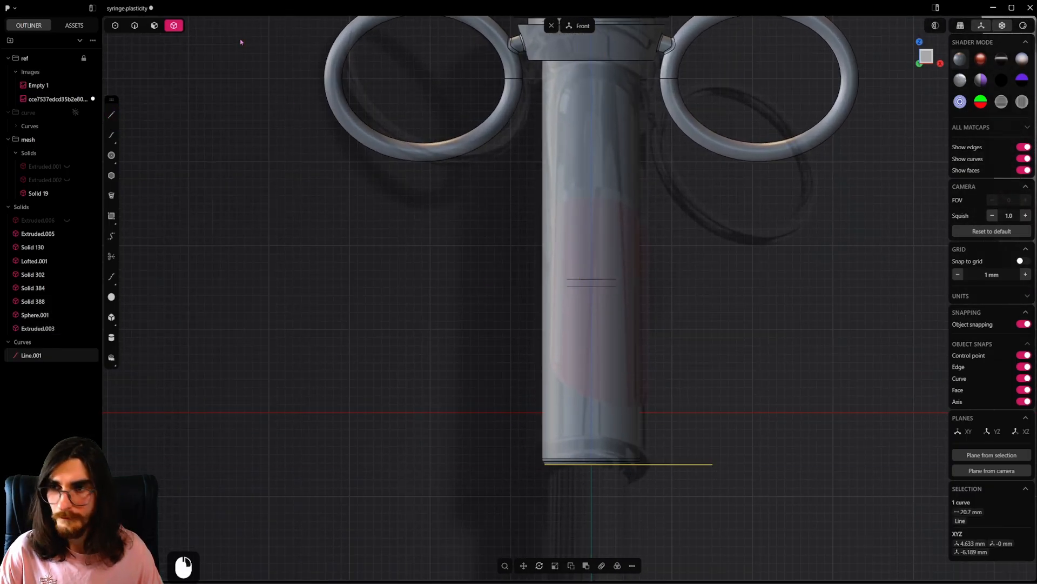
# Step: Hide the inner tube to expose the plunger rod and its end disc
pyautogui.click(586, 270)
pyautogui.press('h')
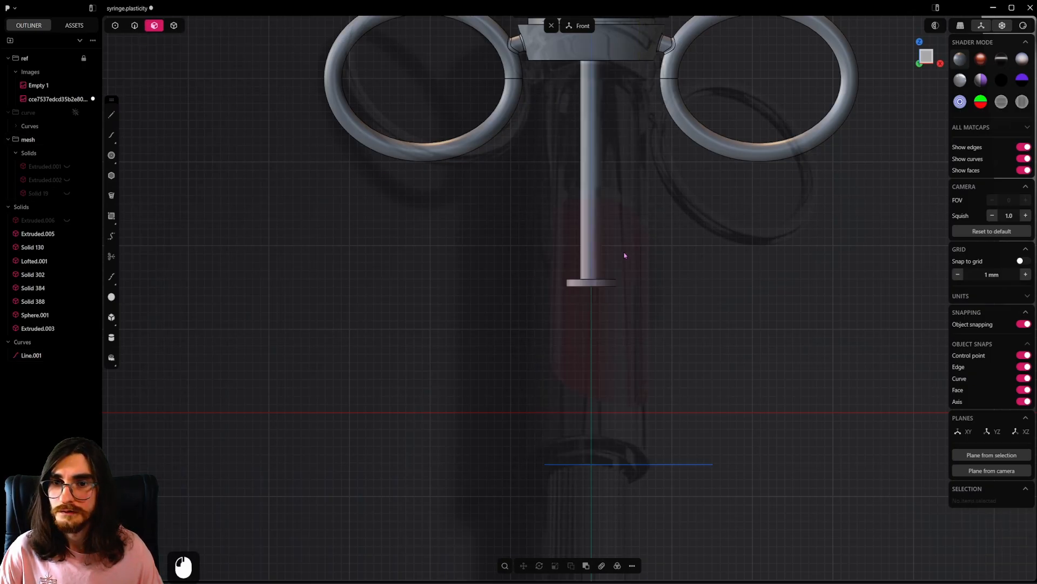
pyautogui.scroll(-2, 625, 255)
pyautogui.moveTo(625, 255); pyautogui.dragTo(631, 212, button='middle')
# Step: Move all faces of the plunger's end disc 21.73 mm down along Z, snapping them onto the horizontal guide line
pyautogui.click(605, 290)
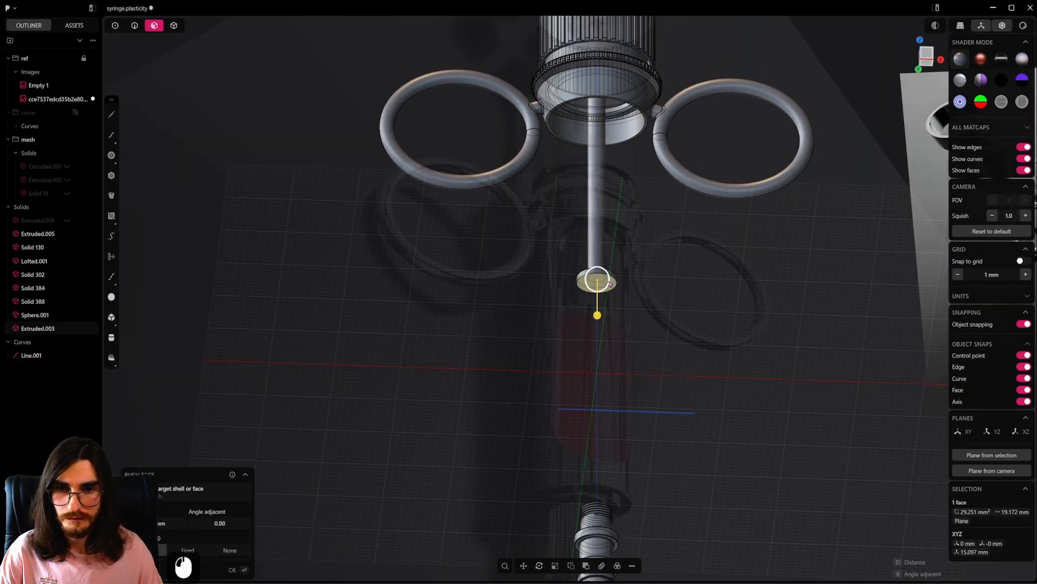
pyautogui.press('8')
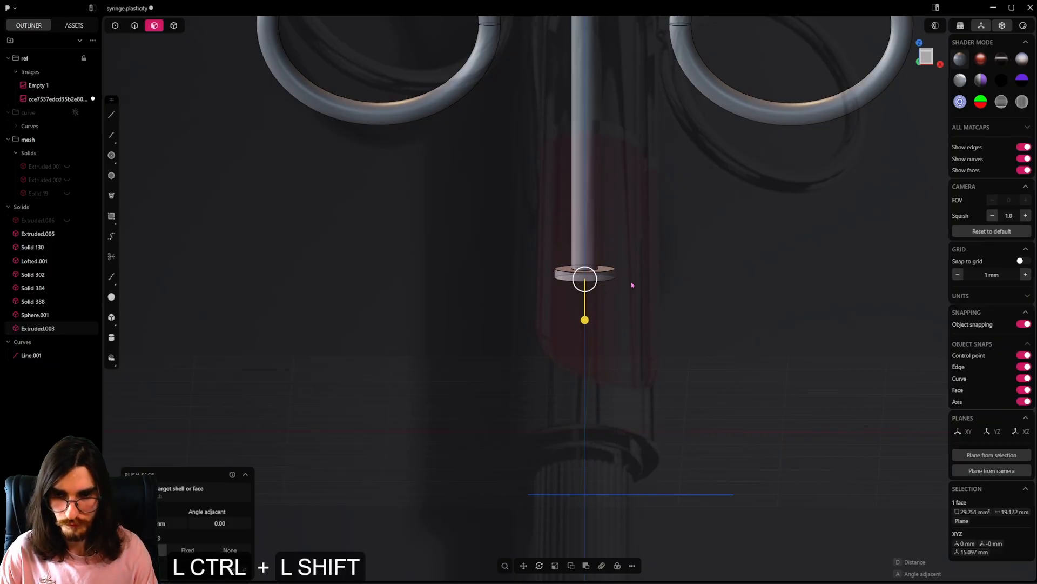
pyautogui.hotkey('ctrl', 'shift', '+')
pyautogui.hotkey('ctrl', 'shift', '+')
pyautogui.keyDown('alt'); pyautogui.moveTo(632, 285); pyautogui.dragTo(572, 326, button='middle'); pyautogui.keyUp('alt')
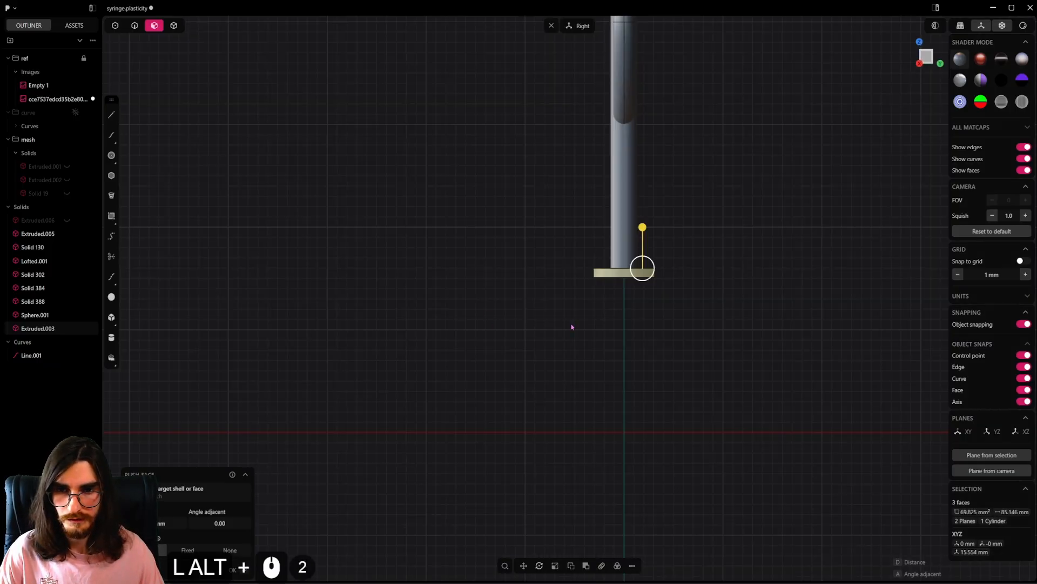
pyautogui.press('g')
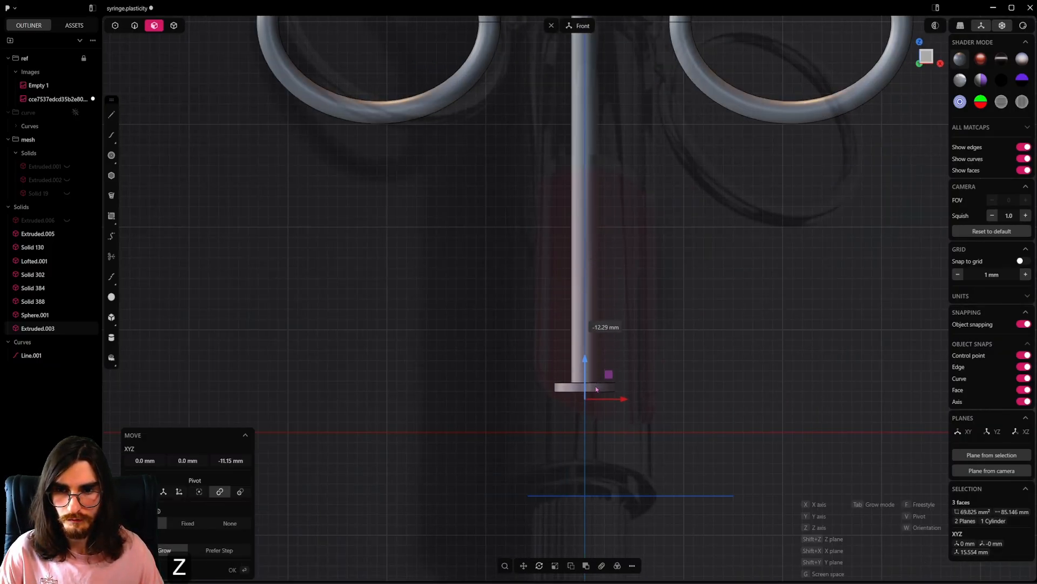
pyautogui.press('ctrl')
pyautogui.keyDown('ctrl'); pyautogui.click(584, 497); pyautogui.keyUp('ctrl')
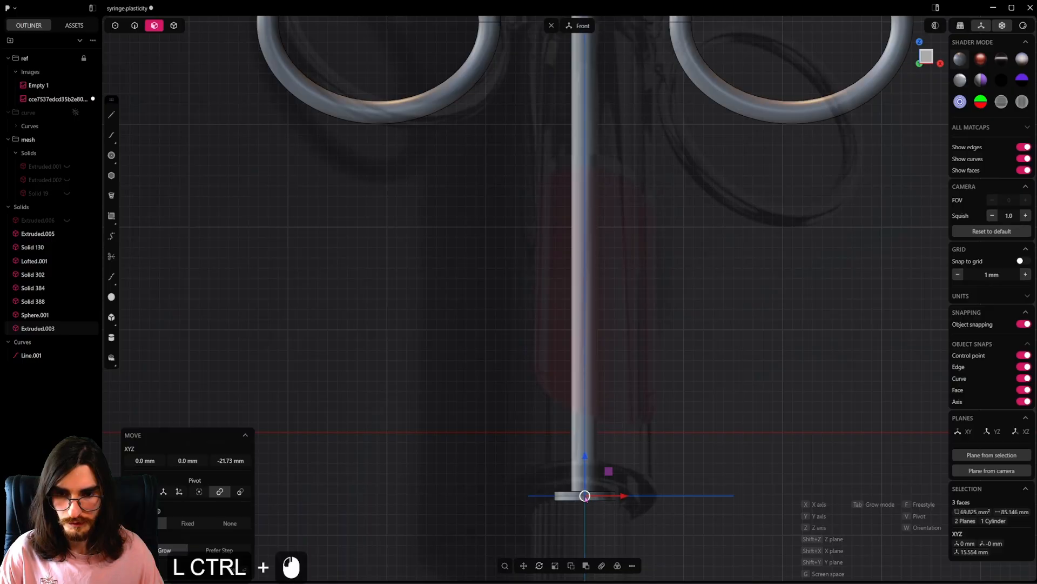
pyautogui.scroll(6, 618, 497)
pyautogui.keyDown('shift'); pyautogui.moveTo(619, 498); pyautogui.dragTo(668, 408, button='middle'); pyautogui.keyUp('shift')
pyautogui.scroll(17, 662, 393)
pyautogui.rightClick(660, 389)
pyautogui.scroll(-5, 653, 389)
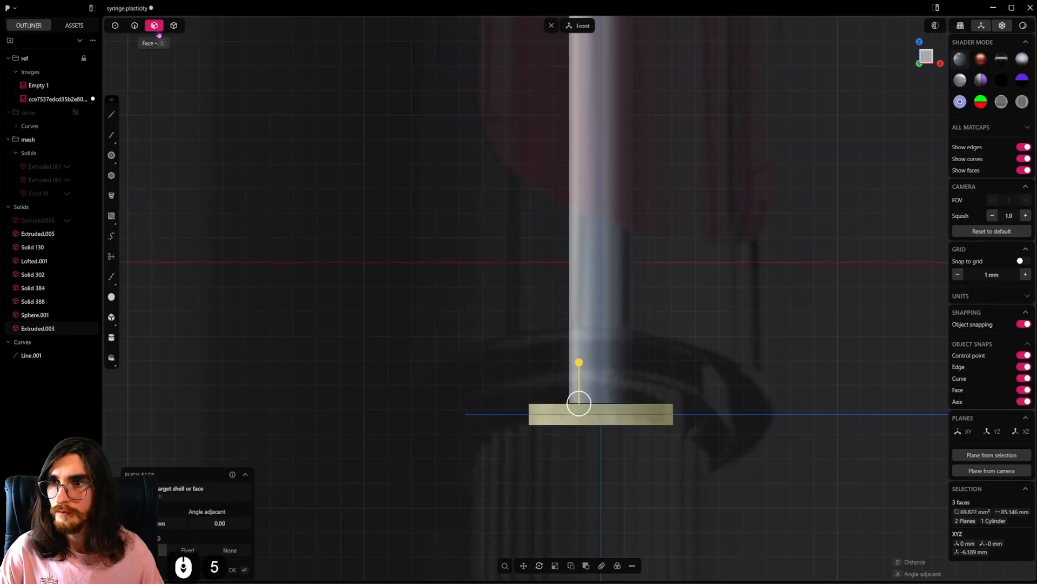
# Step: Push the end disc's bottom face up to the guide line and raise its upper face to restore thickness
pyautogui.moveTo(611, 432); pyautogui.dragTo(616, 470, button='middle')
pyautogui.click(614, 406)
pyautogui.keyDown('alt'); pyautogui.moveTo(632, 480); pyautogui.dragTo(599, 477, button='middle'); pyautogui.keyUp('alt')
pyautogui.keyDown('ctrl'); pyautogui.moveTo(592, 465); pyautogui.dragTo(601, 428); pyautogui.keyUp('ctrl')
pyautogui.moveTo(613, 364); pyautogui.dragTo(638, 404, button='middle')
pyautogui.keyDown('ctrl'); pyautogui.moveTo(648, 357); pyautogui.dragTo(648, 344); pyautogui.keyUp('ctrl')
pyautogui.keyDown('ctrl'); pyautogui.keyDown('alt'); pyautogui.moveTo(643, 357); pyautogui.dragTo(729, 399, button='middle'); pyautogui.keyUp('alt'); pyautogui.keyUp('ctrl')
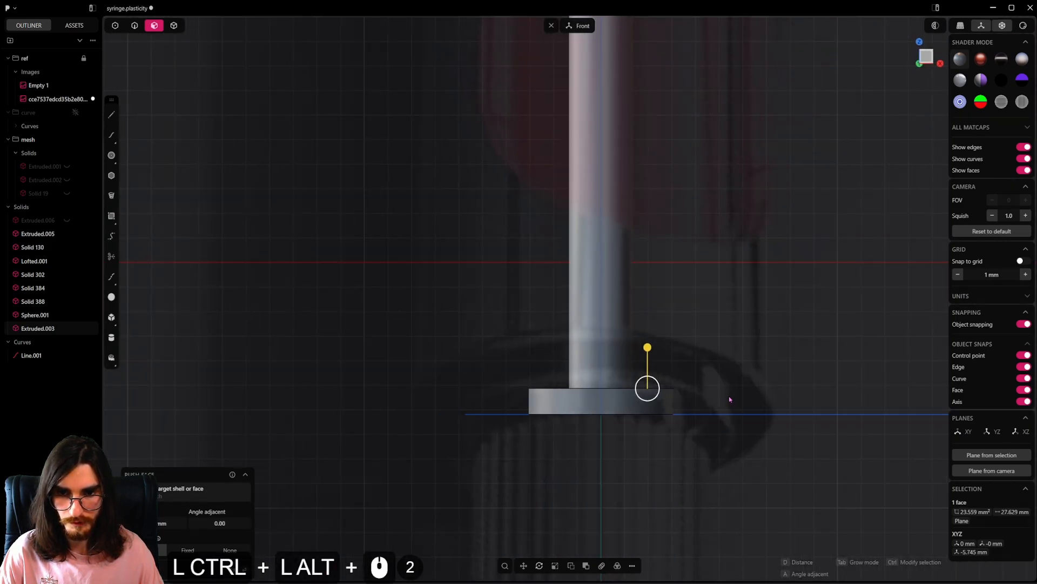
pyautogui.keyDown('ctrl'); pyautogui.keyDown('shift'); pyautogui.moveTo(648, 356); pyautogui.dragTo(650, 328); pyautogui.keyUp('shift'); pyautogui.keyUp('ctrl')
# Step: Delete the horizontal guide line at the end disc
pyautogui.keyDown('ctrl'); pyautogui.scroll(-14, 675, 375); pyautogui.keyUp('ctrl')
pyautogui.keyDown('ctrl'); pyautogui.click(137, 30); pyautogui.keyUp('ctrl')
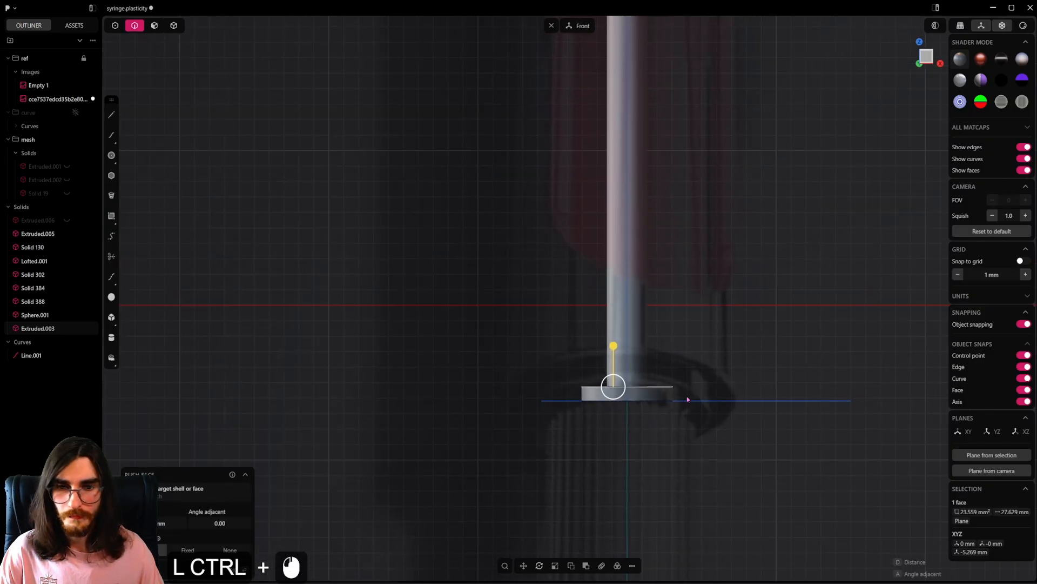
pyautogui.keyDown('ctrl'); pyautogui.click(688, 400); pyautogui.keyUp('ctrl')
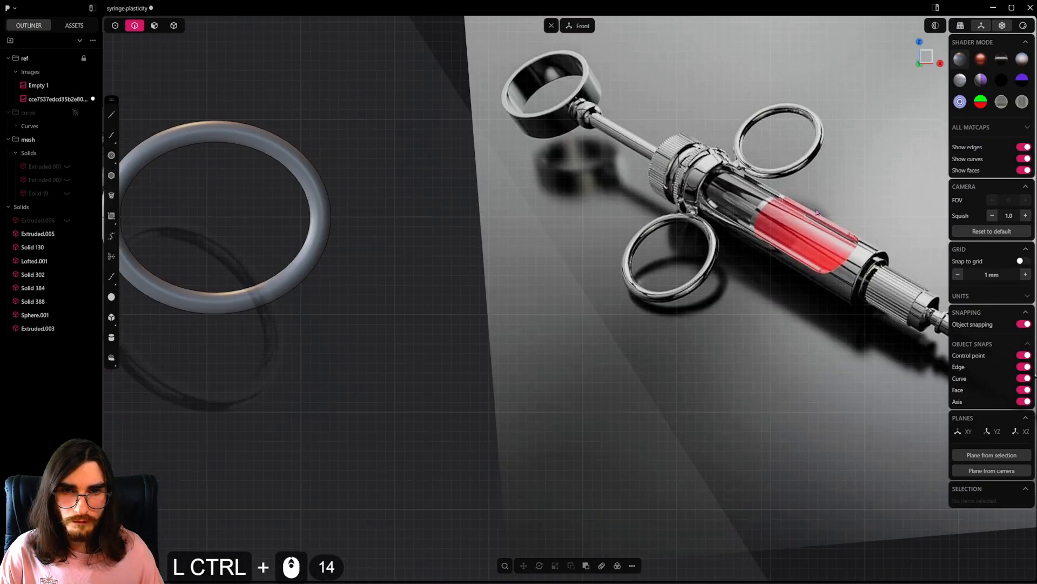
# Step: Examine the plunger and barrel details in the syringe reference photo and compare them with the modelled end disc
pyautogui.keyDown('ctrl'); pyautogui.scroll(-3, 817, 212); pyautogui.keyUp('ctrl')
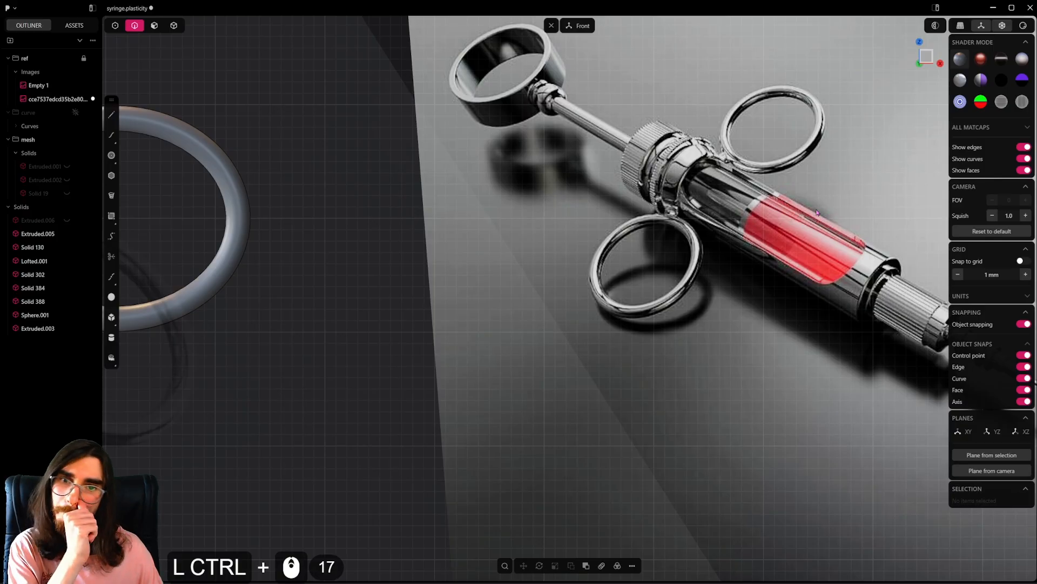
pyautogui.keyDown('ctrl'); pyautogui.scroll(11, 757, 192); pyautogui.keyUp('ctrl')
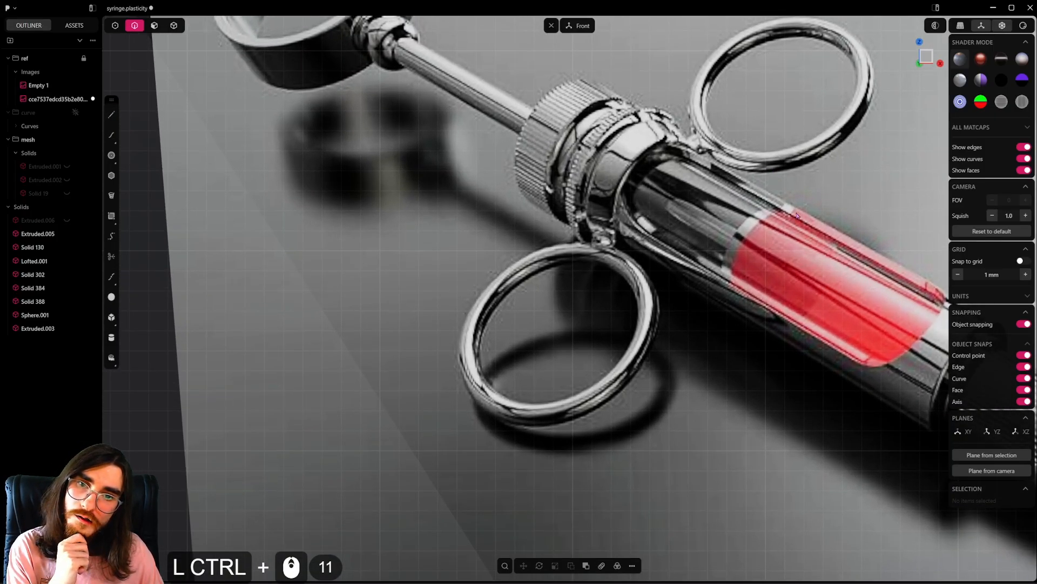
pyautogui.keyDown('ctrl'); pyautogui.scroll(-5, 768, 259); pyautogui.keyUp('ctrl')
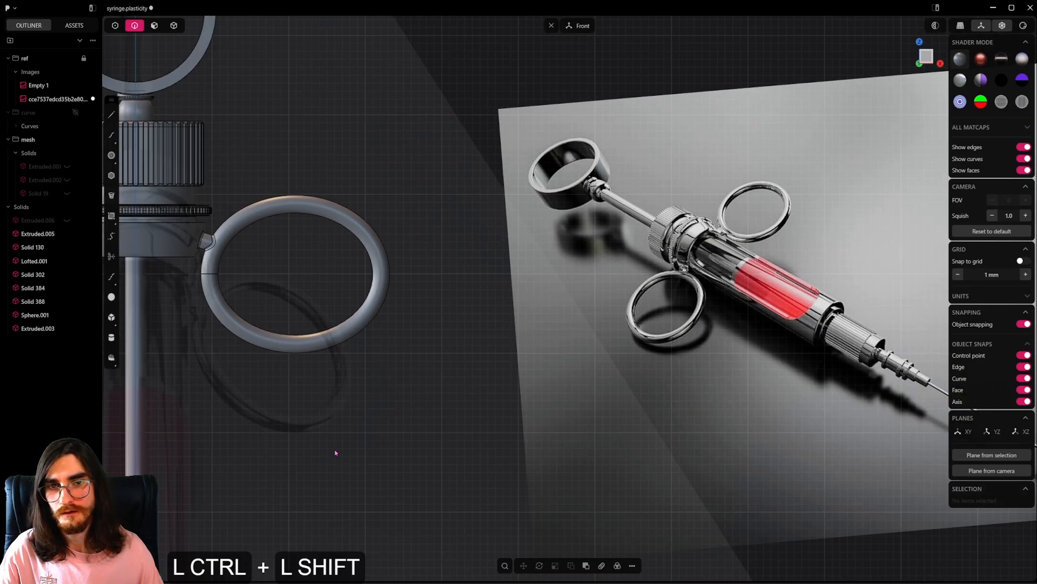
pyautogui.keyDown('ctrl'); pyautogui.keyDown('shift'); pyautogui.moveTo(336, 451); pyautogui.dragTo(724, 230, button='middle'); pyautogui.keyUp('shift'); pyautogui.keyUp('ctrl')
pyautogui.keyDown('ctrl'); pyautogui.scroll(9, 541, 403); pyautogui.keyUp('ctrl')
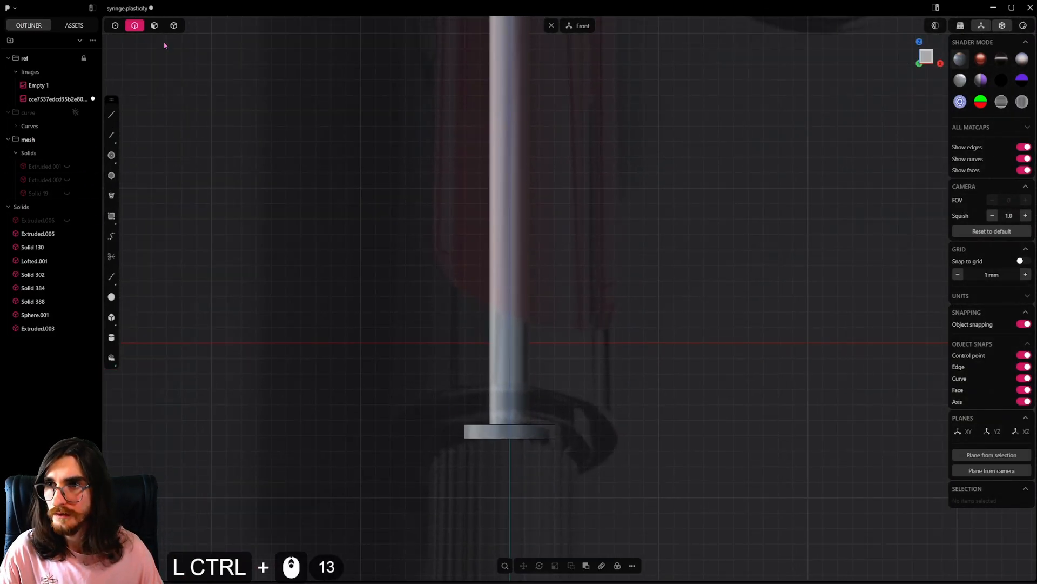
# Step: Raise the upper face of the plunger's end disc slightly to thicken the disc
pyautogui.keyDown('ctrl'); pyautogui.click(155, 25); pyautogui.keyUp('ctrl')
pyautogui.keyDown('ctrl'); pyautogui.moveTo(511, 362); pyautogui.dragTo(522, 405, button='middle'); pyautogui.keyUp('ctrl')
pyautogui.click(546, 417)
pyautogui.keyDown('shift'); pyautogui.moveTo(547, 380); pyautogui.dragTo(546, 351); pyautogui.keyUp('shift')
pyautogui.scroll(-13, 574, 432)
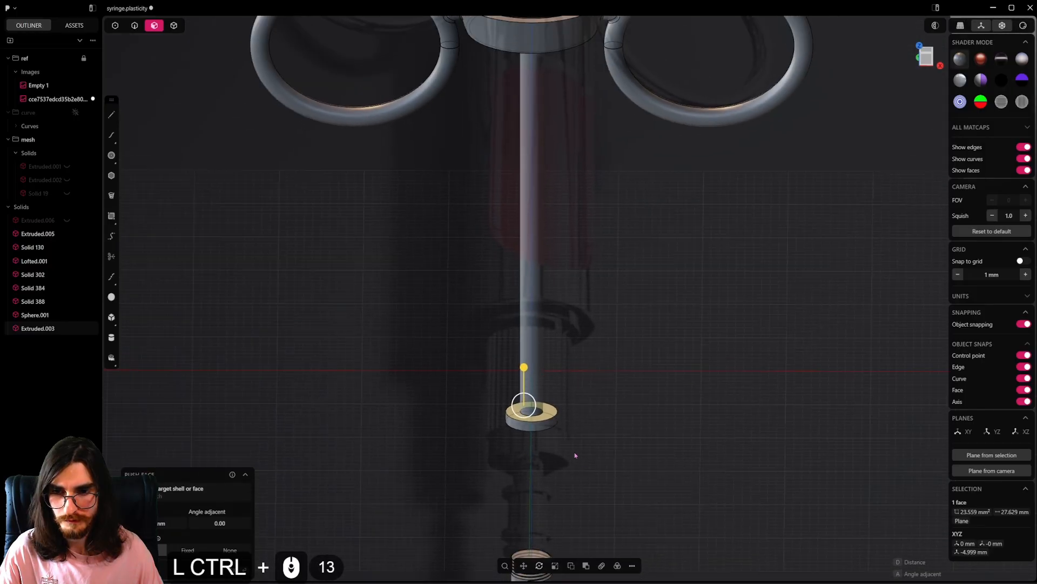
pyautogui.click(577, 457)
# Step: Unhide all solids and hide the windowed outer tube and the knurled collar beneath it
pyautogui.scroll(-7, 588, 472)
pyautogui.moveTo(588, 472); pyautogui.dragTo(597, 336, button='middle')
pyautogui.hotkey('ctrl', 'alt', 'h')
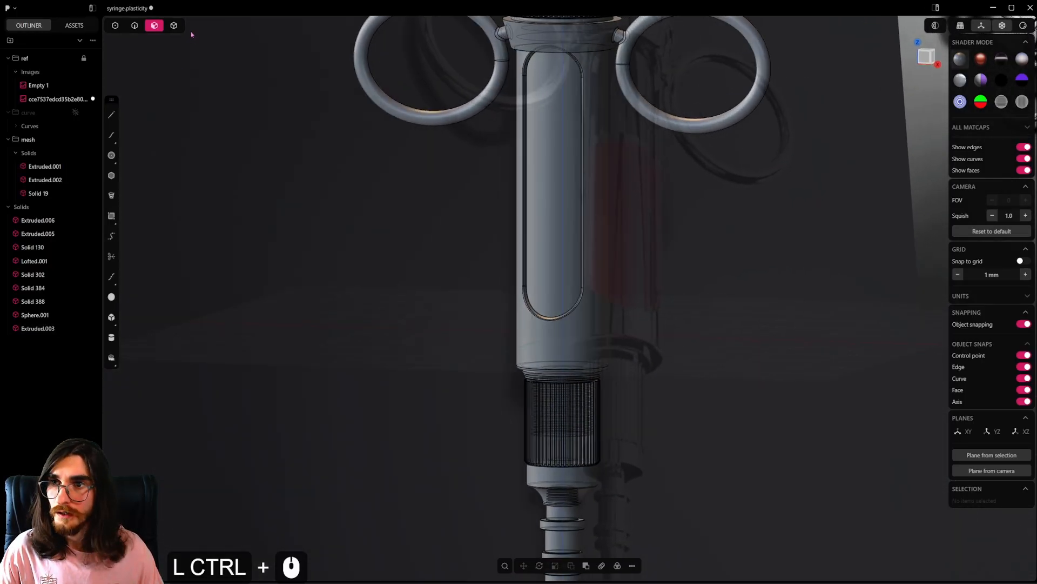
pyautogui.press('4')
pyautogui.click(599, 322)
pyautogui.press('h')
pyautogui.scroll(6, 599, 340)
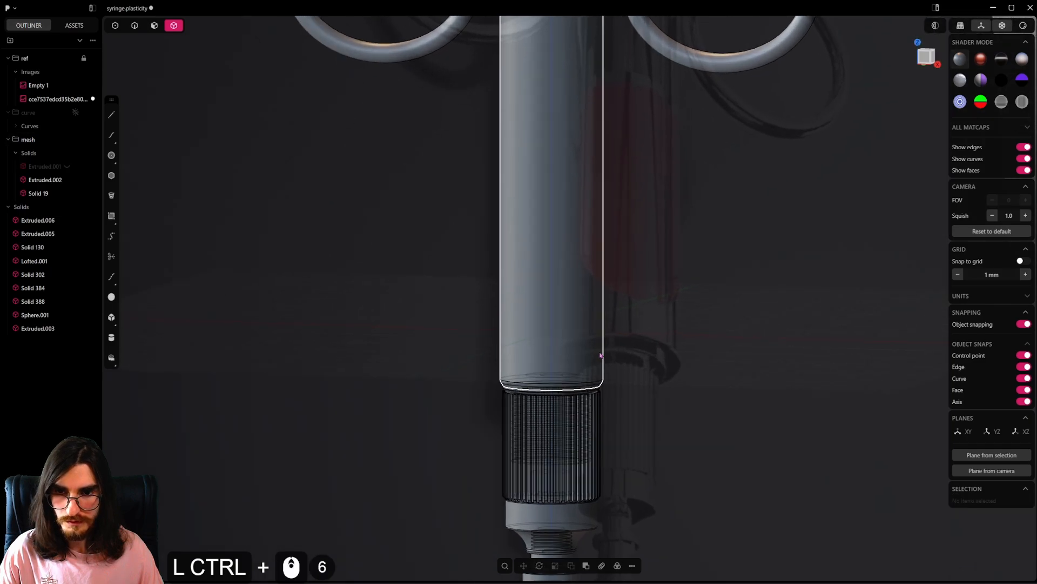
pyautogui.click(574, 453)
pyautogui.press('h')
# Step: Hide the tip pieces below the barrel and the threaded sleeve at its lower end
pyautogui.keyDown('shift'); pyautogui.moveTo(585, 471); pyautogui.dragTo(602, 348, button='middle'); pyautogui.keyUp('shift')
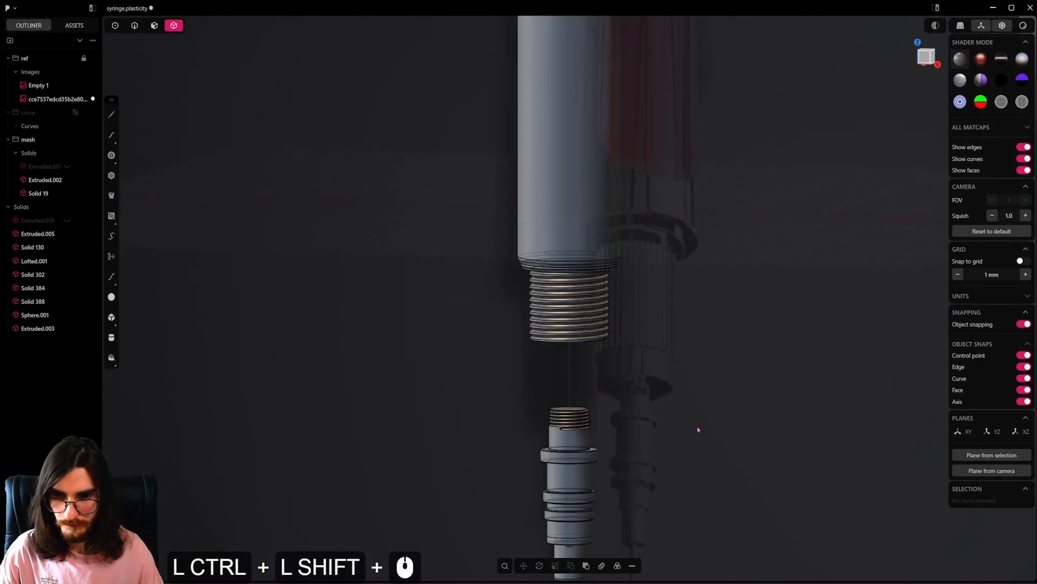
pyautogui.keyDown('shift'); pyautogui.moveTo(664, 497); pyautogui.dragTo(656, 390, button='middle'); pyautogui.keyUp('shift')
pyautogui.scroll(-7, 655, 389)
pyautogui.moveTo(651, 397); pyautogui.dragTo(548, 538)
pyautogui.press('h')
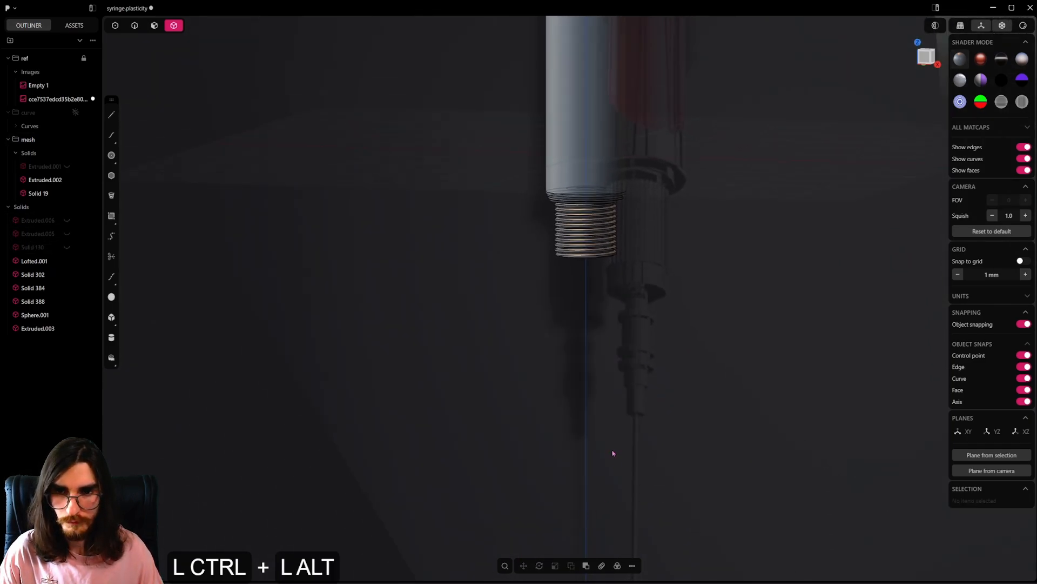
pyautogui.keyDown('alt'); pyautogui.moveTo(614, 454); pyautogui.dragTo(600, 397, button='middle'); pyautogui.keyUp('alt')
pyautogui.click(577, 456)
pyautogui.hotkey('ctrl', 'h')
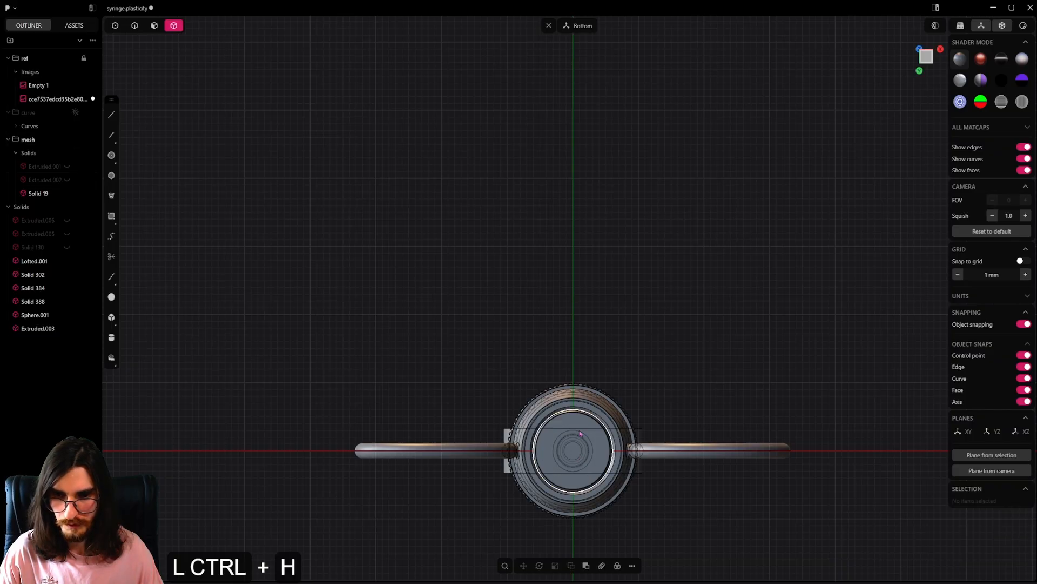
# Step: Draw a circle of about 6.07 mm radius centred on the inner tube's bottom face, out to the tube's outer edge
pyautogui.keyDown('ctrl'); pyautogui.moveTo(577, 455); pyautogui.dragTo(582, 489, button='middle'); pyautogui.keyUp('ctrl')
pyautogui.click(604, 428)
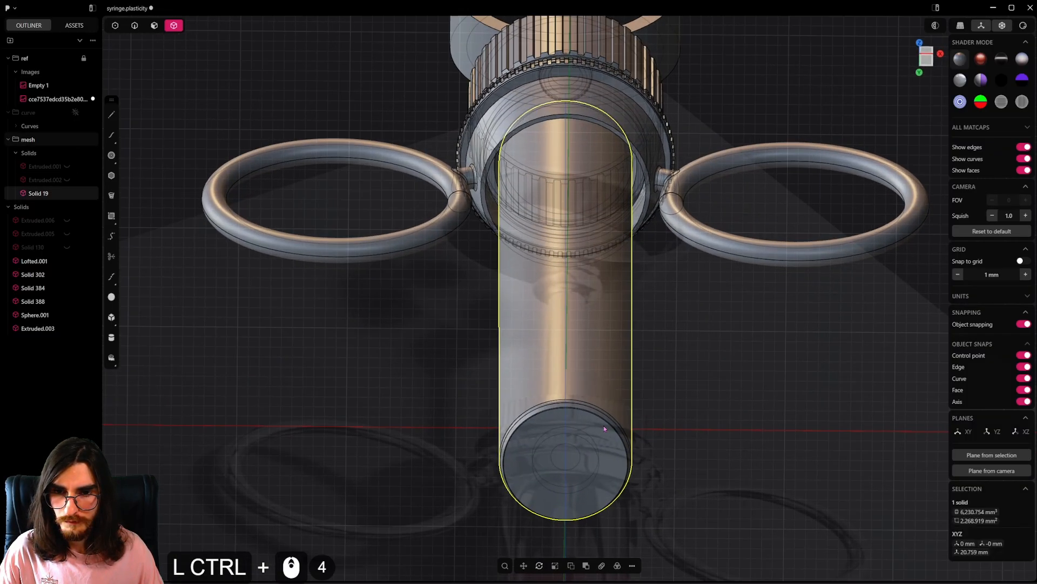
pyautogui.scroll(4, 605, 426)
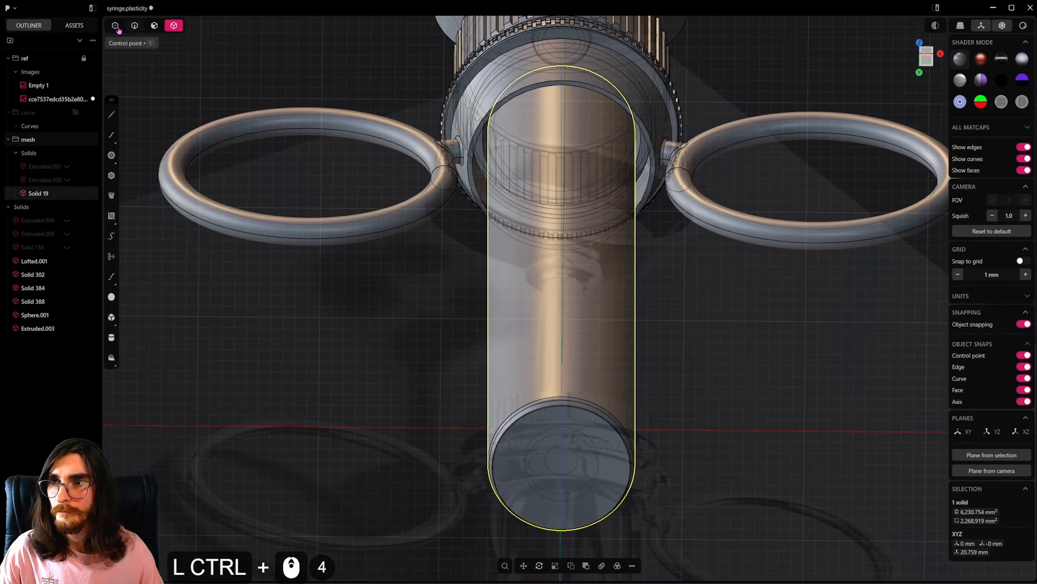
pyautogui.keyDown('ctrl'); pyautogui.moveTo(563, 317); pyautogui.dragTo(566, 441, button='middle'); pyautogui.keyUp('ctrl')
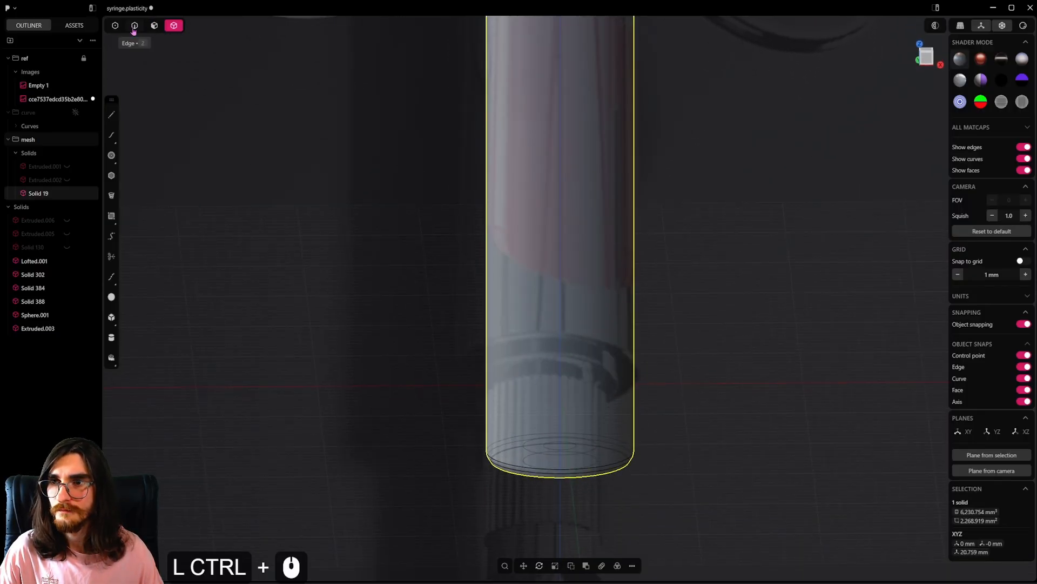
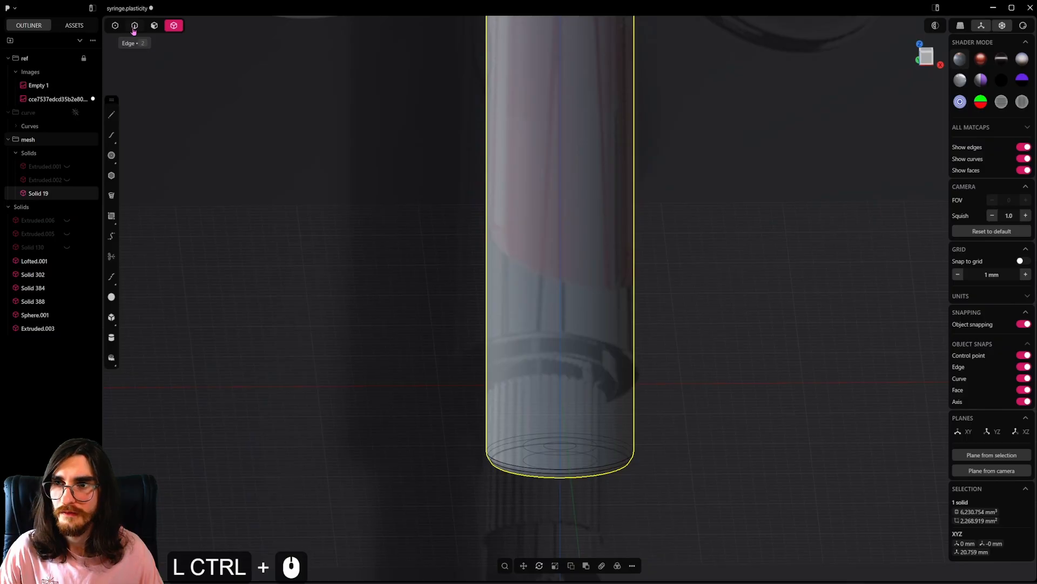
pyautogui.press('3')
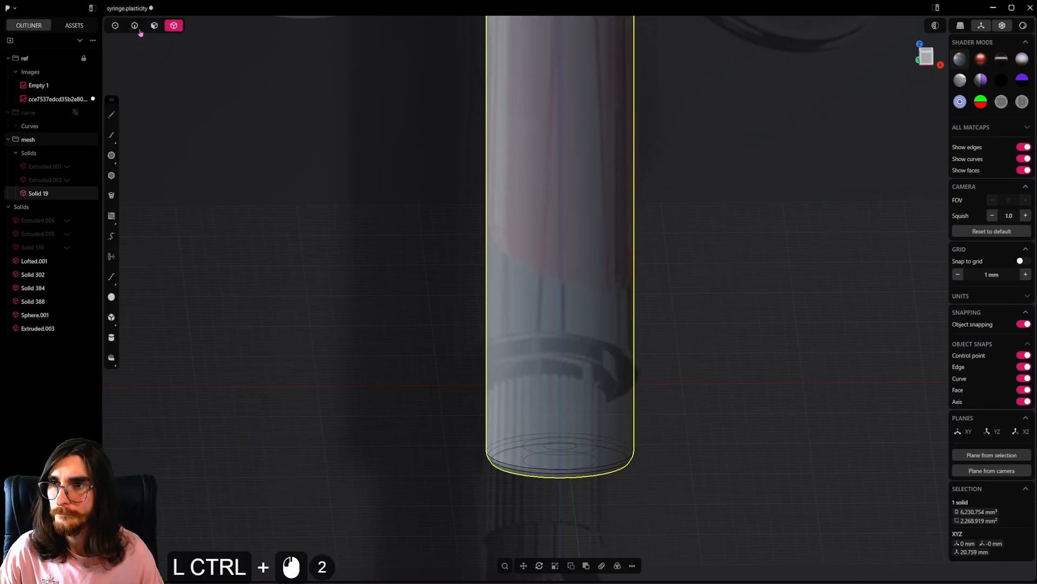
pyautogui.click(112, 155)
pyautogui.keyDown('alt'); pyautogui.moveTo(604, 372); pyautogui.dragTo(609, 273, button='middle'); pyautogui.keyUp('alt')
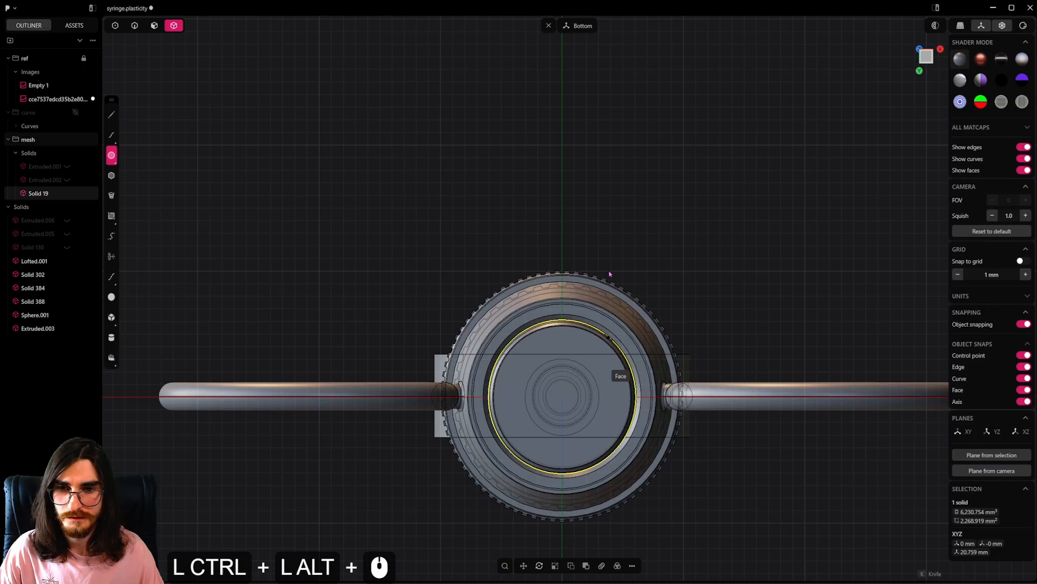
pyautogui.scroll(12, 569, 404)
pyautogui.click(557, 391)
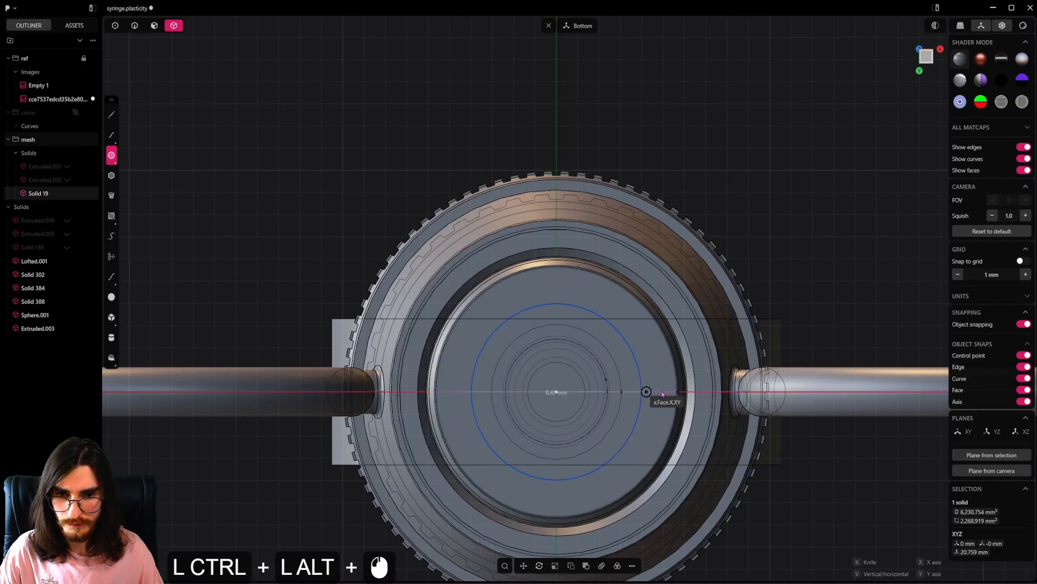
pyautogui.click(686, 377)
# Step: Move the circle 1.77 mm along Z and hide the inner tube
pyautogui.moveTo(687, 377); pyautogui.dragTo(560, 467, button='middle')
pyautogui.press('g')
pyautogui.press('z')
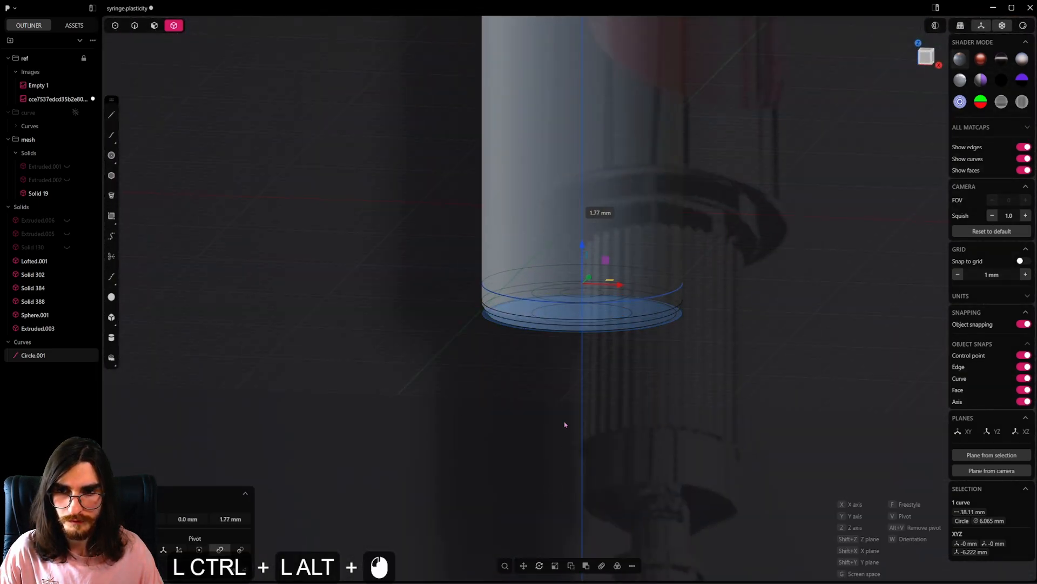
pyautogui.click(565, 424)
pyautogui.moveTo(601, 325); pyautogui.dragTo(562, 346, button='middle')
pyautogui.click(573, 270)
pyautogui.press('h')
pyautogui.click(154, 26)
pyautogui.keyDown('ctrl'); pyautogui.click(645, 401); pyautogui.keyUp('ctrl')
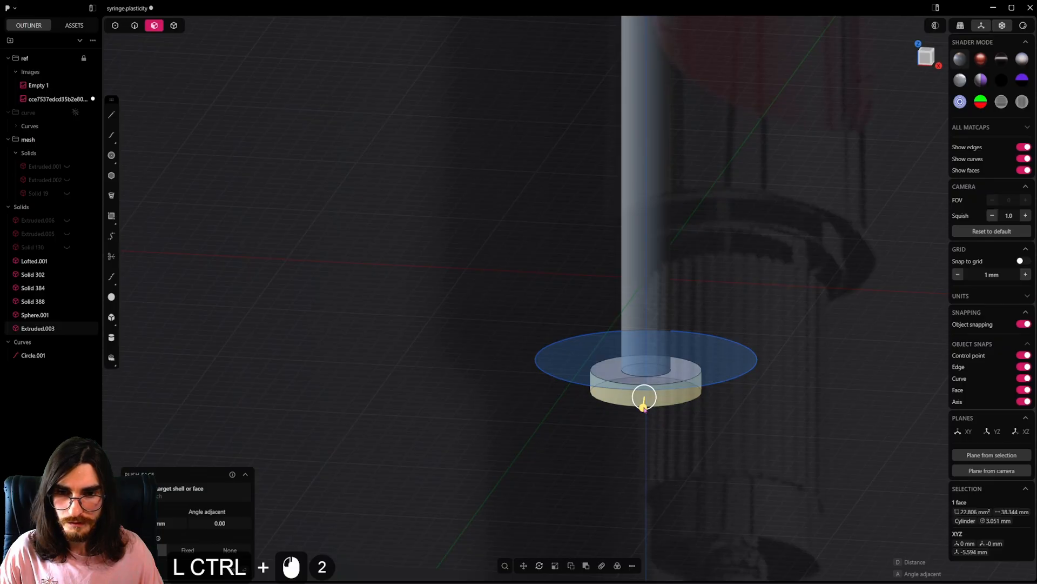
pyautogui.keyDown('ctrl'); pyautogui.rightClick(648, 335); pyautogui.keyUp('ctrl')
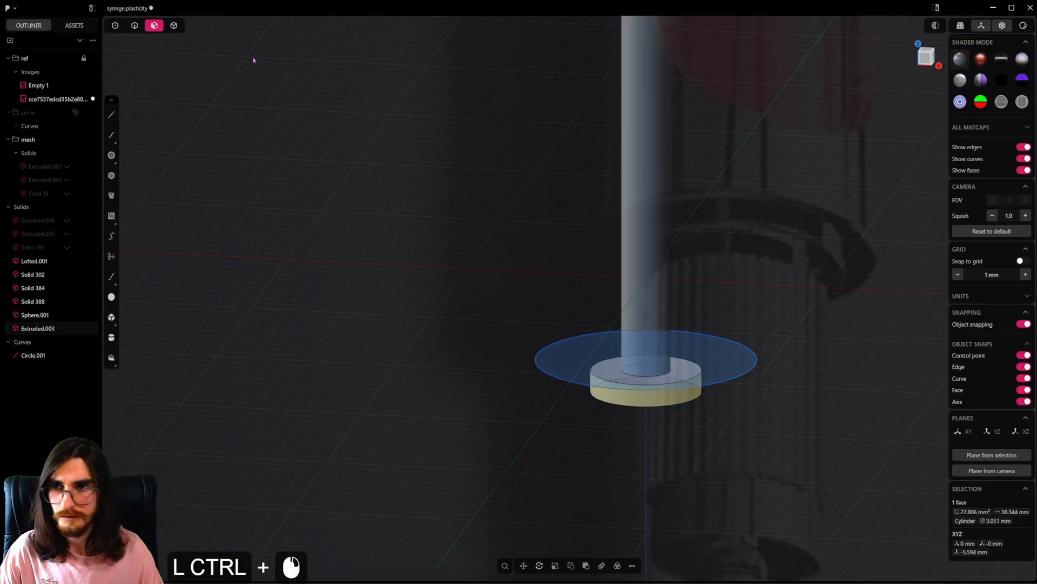
# Step: Isolate the plunger rod solid together with the reference circle
pyautogui.keyDown('ctrl'); pyautogui.click(655, 260); pyautogui.keyUp('ctrl')
pyautogui.keyDown('ctrl'); pyautogui.keyDown('shift'); pyautogui.click(741, 368); pyautogui.keyUp('shift'); pyautogui.keyUp('ctrl')
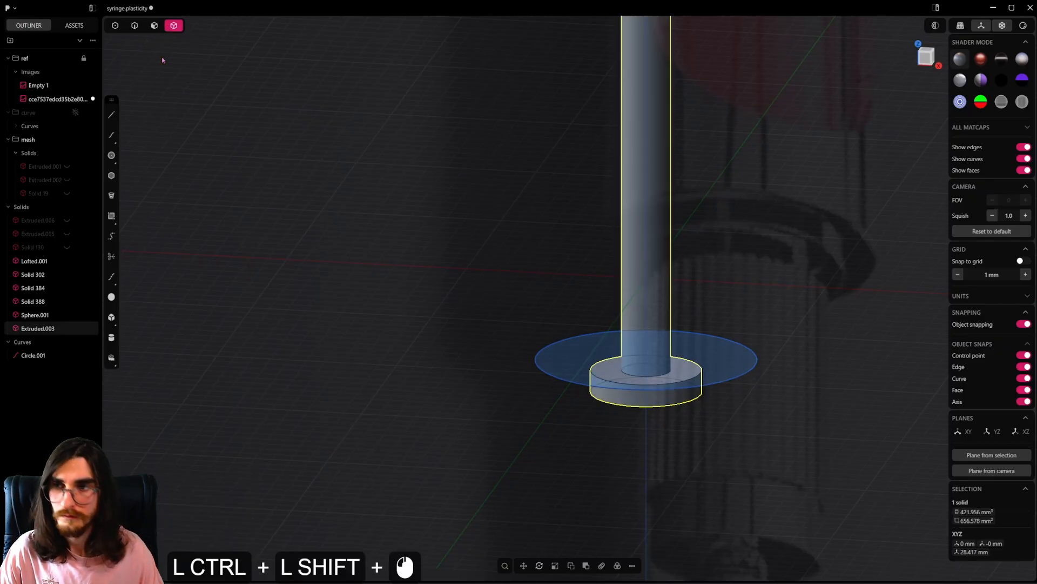
pyautogui.keyDown('ctrl'); pyautogui.keyDown('shift'); pyautogui.click(138, 30); pyautogui.keyUp('shift'); pyautogui.keyUp('ctrl')
pyautogui.keyDown('ctrl'); pyautogui.keyDown('shift'); pyautogui.click(721, 384); pyautogui.keyUp('shift'); pyautogui.keyUp('ctrl')
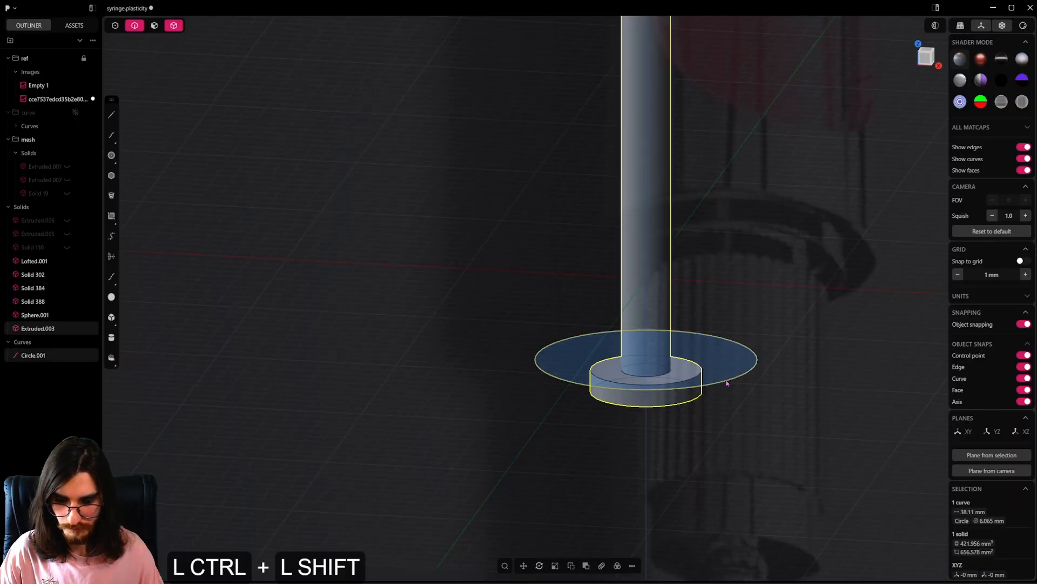
pyautogui.press('.')
pyautogui.keyDown('alt'); pyautogui.moveTo(718, 387); pyautogui.dragTo(662, 301, button='middle'); pyautogui.keyUp('alt')
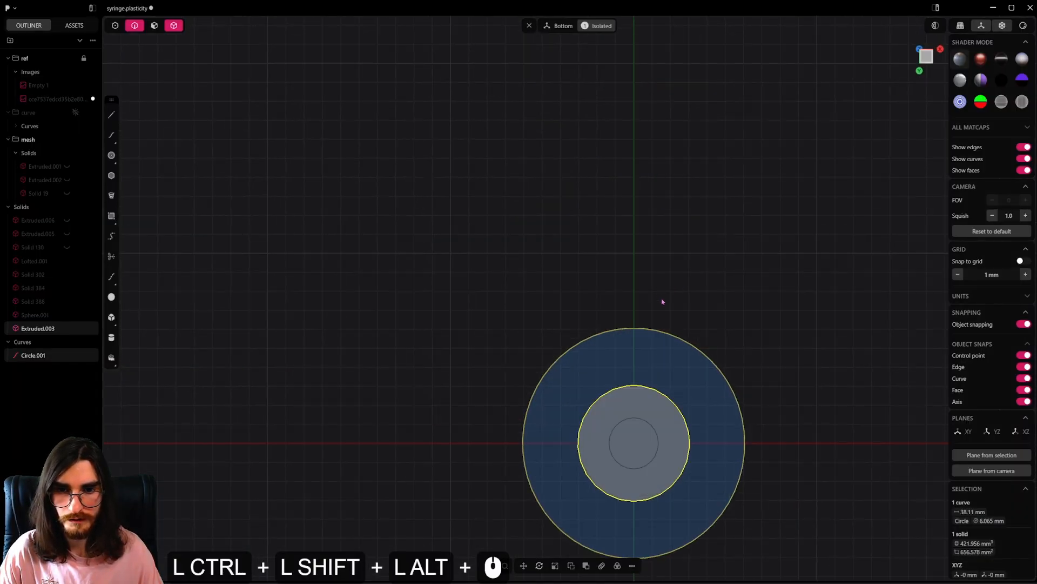
# Step: Push the end disc's cylindrical side face outward to the reference circle's radius of 6.065 mm
pyautogui.moveTo(624, 388); pyautogui.dragTo(597, 416, button='middle')
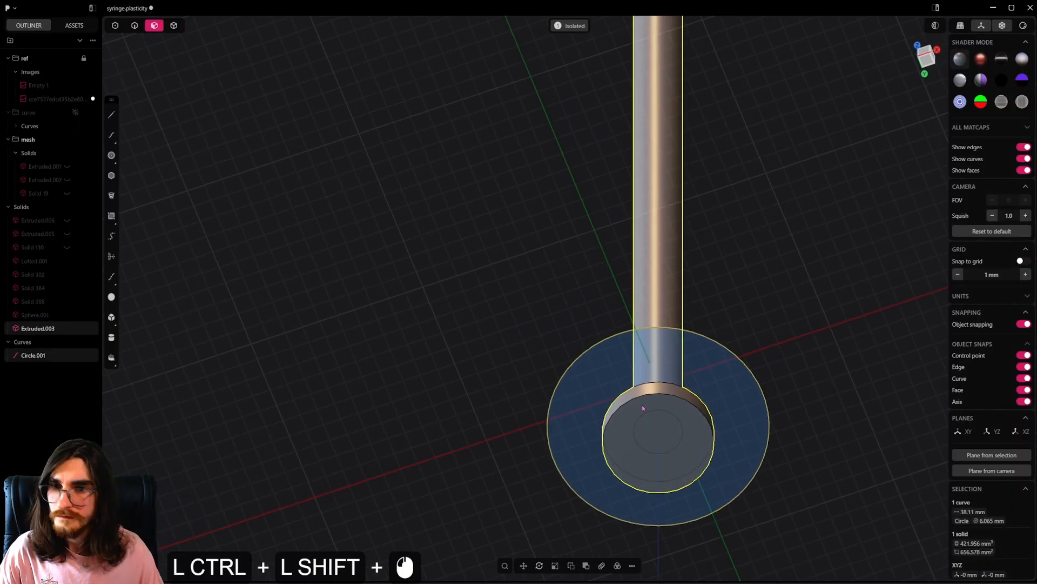
pyautogui.click(688, 398)
pyautogui.keyDown('alt'); pyautogui.moveTo(687, 398); pyautogui.dragTo(669, 255, button='middle'); pyautogui.keyUp('alt')
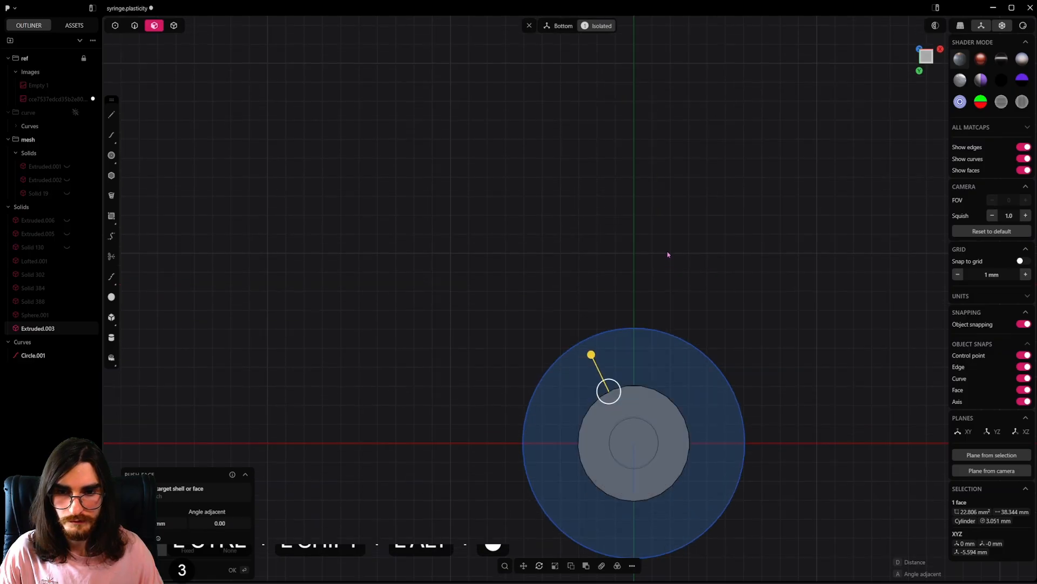
pyautogui.scroll(4, 654, 315)
pyautogui.moveTo(582, 373); pyautogui.dragTo(569, 351)
pyautogui.keyDown('shift'); pyautogui.moveTo(615, 358); pyautogui.dragTo(642, 409, button='middle'); pyautogui.keyUp('shift')
# Step: Push the end disc's side face back inward to a radius of about 5.33 mm
pyautogui.keyDown('shift'); pyautogui.moveTo(642, 409); pyautogui.dragTo(437, 407, button='middle'); pyautogui.keyUp('shift')
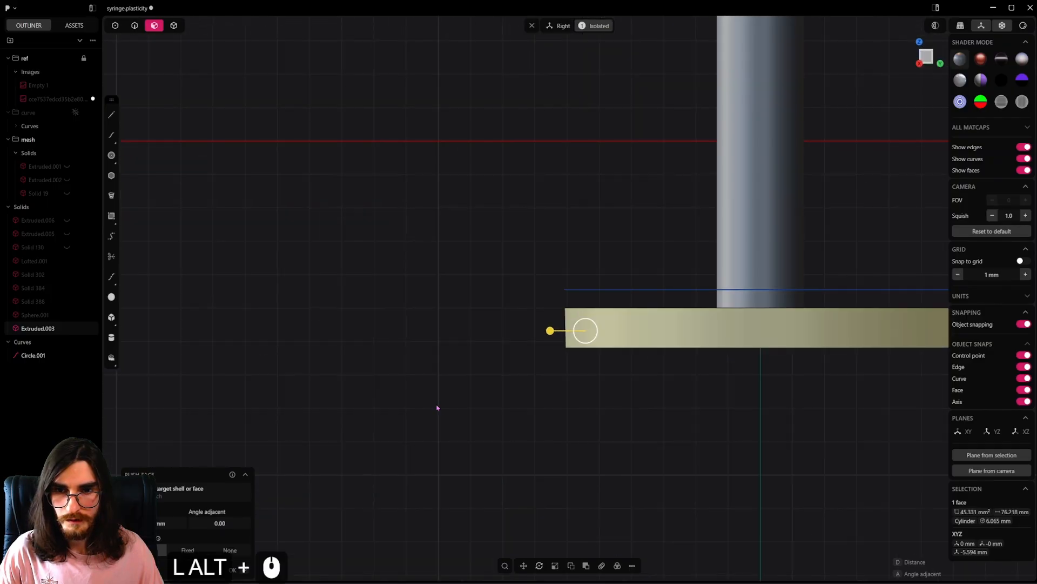
pyautogui.keyDown('alt'); pyautogui.keyDown('shift'); pyautogui.moveTo(550, 331); pyautogui.dragTo(551, 333); pyautogui.keyUp('shift'); pyautogui.keyUp('alt')
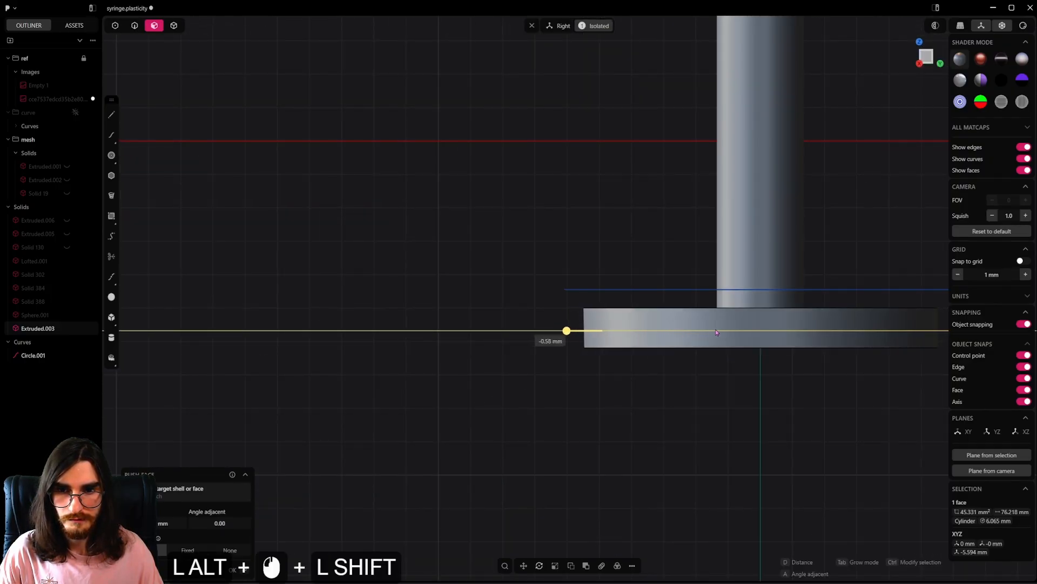
pyautogui.keyDown('alt'); pyautogui.keyDown('shift'); pyautogui.moveTo(716, 333); pyautogui.dragTo(762, 324); pyautogui.keyUp('shift'); pyautogui.keyUp('alt')
pyautogui.keyDown('alt'); pyautogui.scroll(-5, 694, 366); pyautogui.keyUp('alt')
pyautogui.keyDown('alt'); pyautogui.moveTo(693, 366); pyautogui.dragTo(693, 381, button='middle'); pyautogui.keyUp('alt')
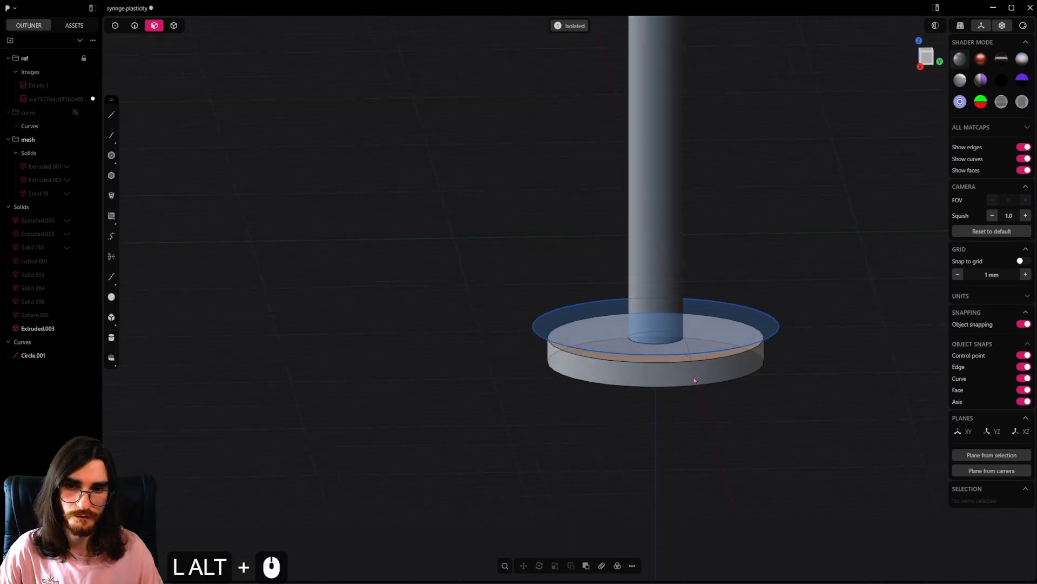
pyautogui.keyDown('alt'); pyautogui.moveTo(693, 380); pyautogui.dragTo(686, 378, button='middle'); pyautogui.keyUp('alt')
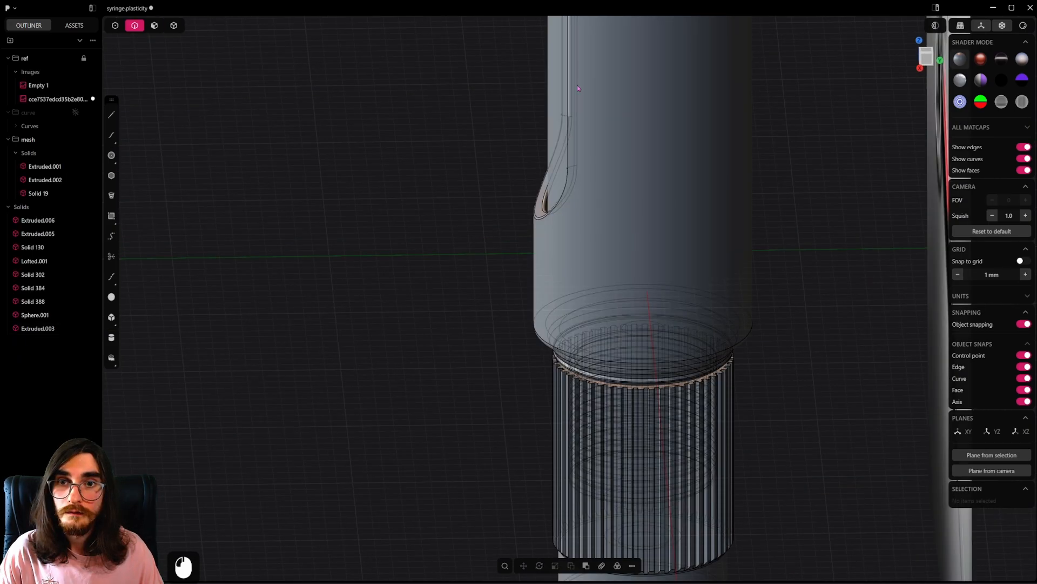
# Step: Hide the windowed outer tube and the large knurled cap above the finger rings
pyautogui.scroll(-7, 666, 338)
pyautogui.moveTo(666, 338); pyautogui.dragTo(729, 270, button='middle')
pyautogui.scroll(-5, 729, 270)
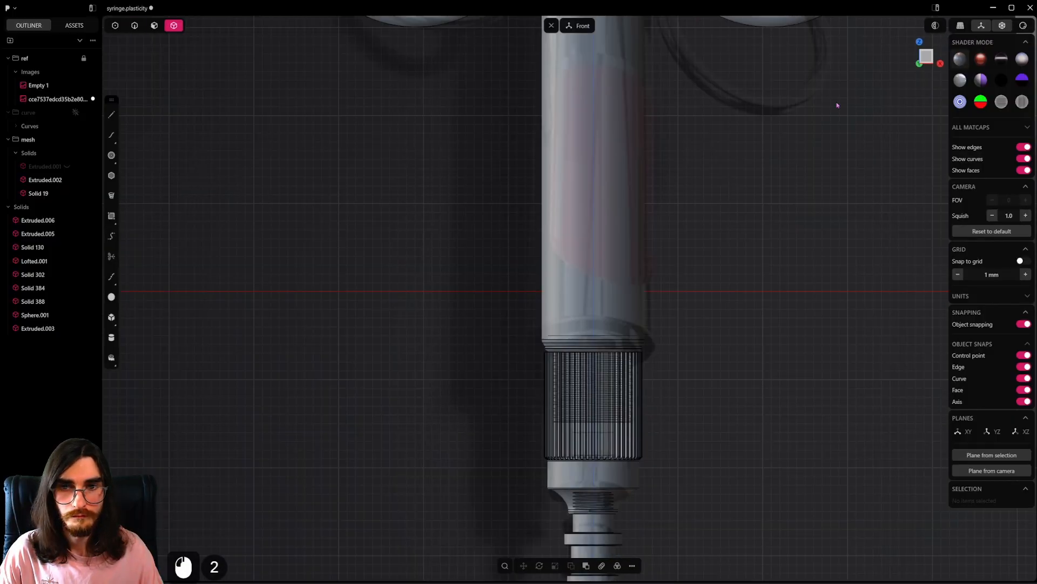
pyautogui.scroll(-5, 662, 253)
pyautogui.keyDown('shift'); pyautogui.moveTo(662, 252); pyautogui.dragTo(648, 476, button='middle'); pyautogui.keyUp('shift')
pyautogui.scroll(-5, 607, 108)
pyautogui.click(594, 144)
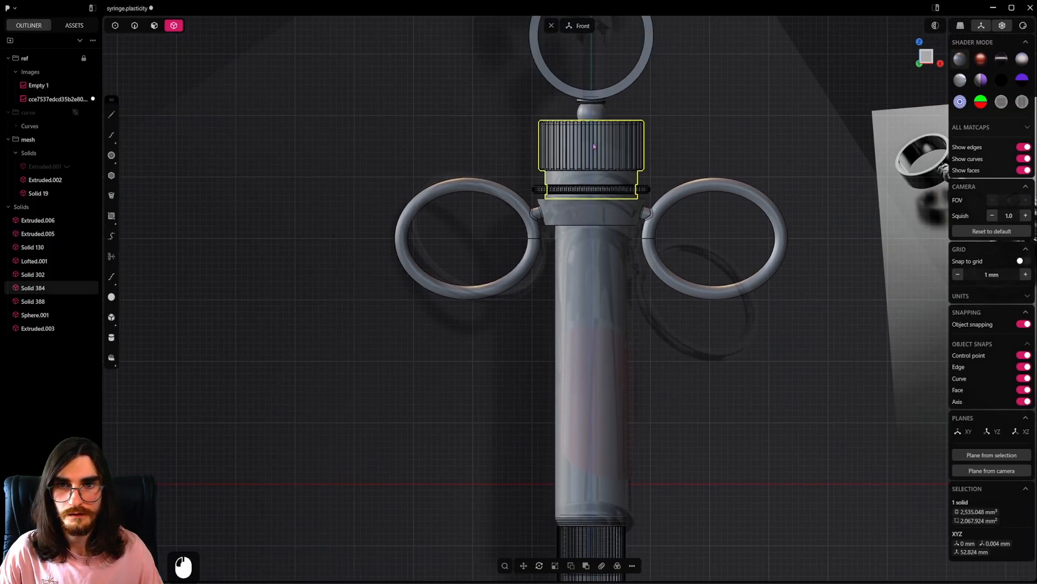
pyautogui.press('h')
# Step: Check the plunger disc's fit against the barrel's lower end and hide the inner tube around it
pyautogui.click(600, 363)
pyautogui.scroll(20, 600, 367)
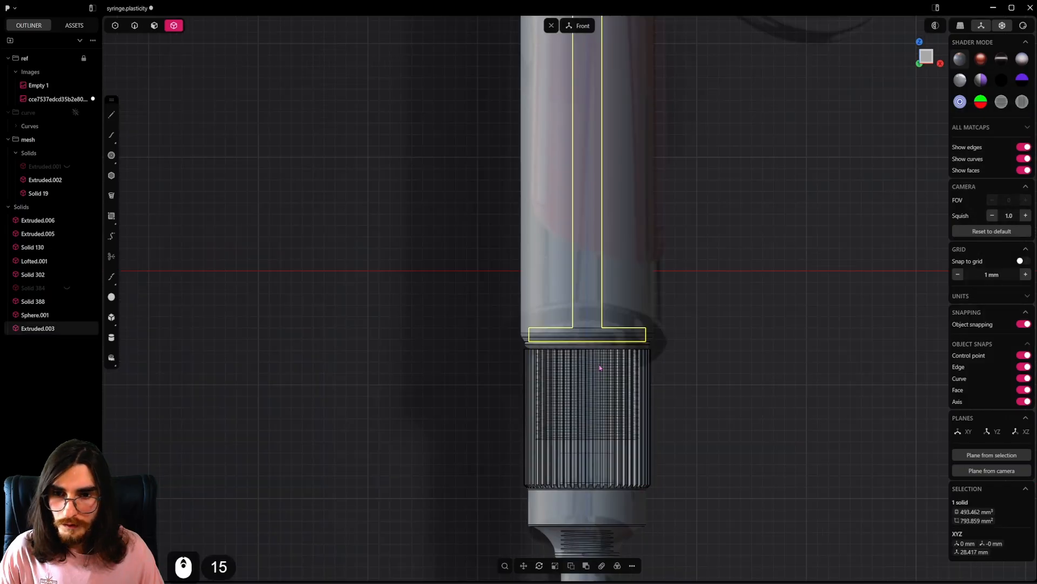
pyautogui.scroll(7, 600, 374)
pyautogui.keyDown('shift'); pyautogui.moveTo(600, 374); pyautogui.dragTo(662, 464, button='middle'); pyautogui.keyUp('shift')
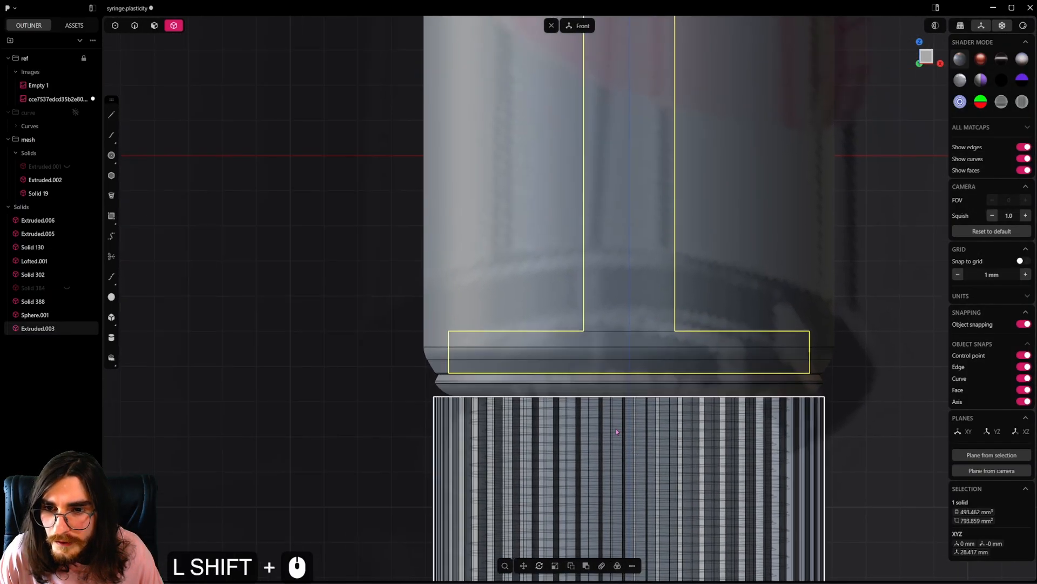
pyautogui.scroll(8, 614, 422)
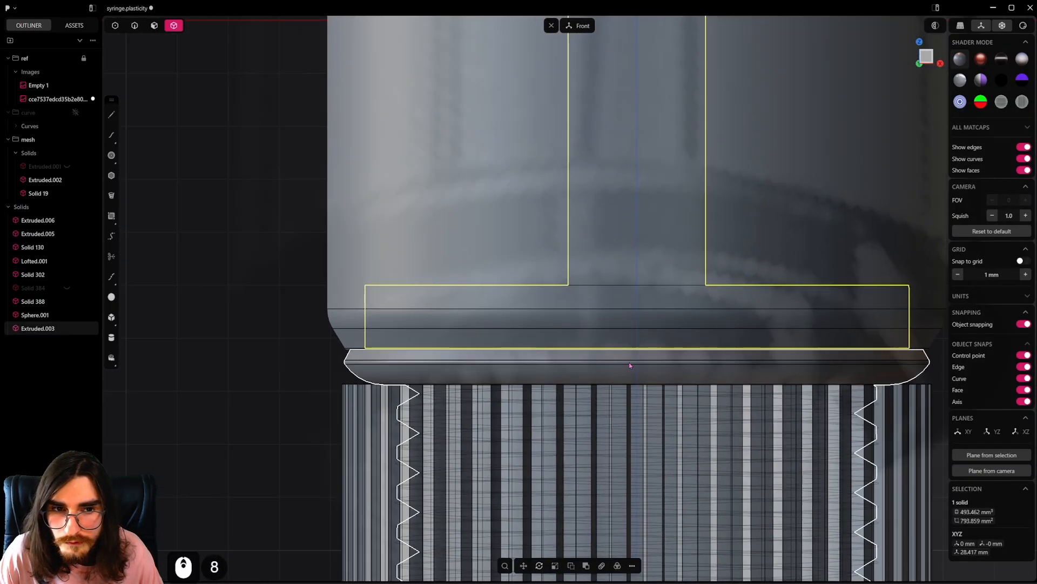
pyautogui.scroll(-7, 629, 362)
pyautogui.click(740, 219)
pyautogui.press('h')
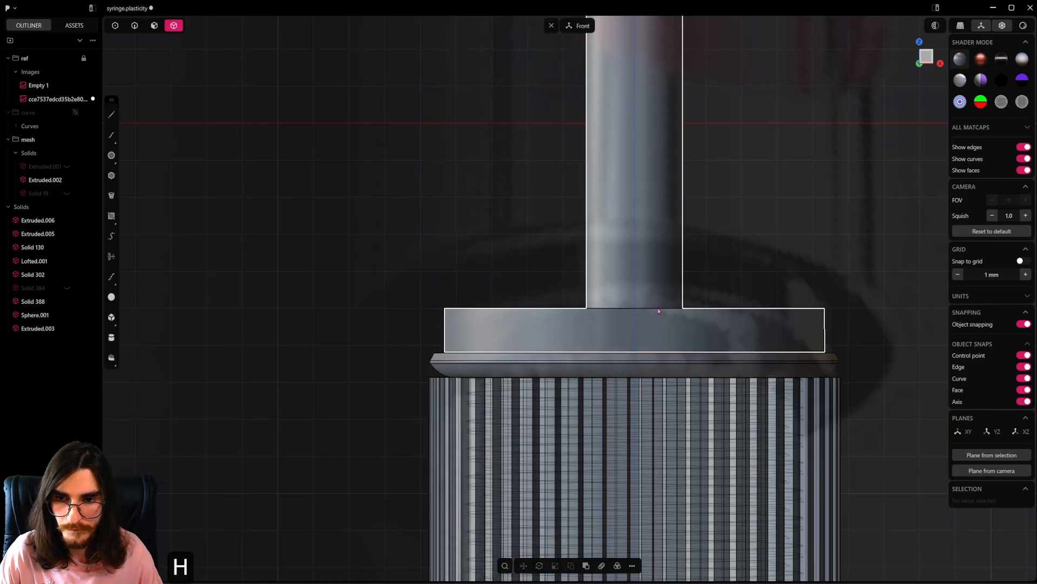
# Step: Fillet the lower and upper rim edges of the plunger's end disc by about 0.14 mm
pyautogui.moveTo(658, 310); pyautogui.dragTo(648, 351, button='middle')
pyautogui.scroll(2, 488, 340)
pyautogui.press('4')
pyautogui.click(443, 334)
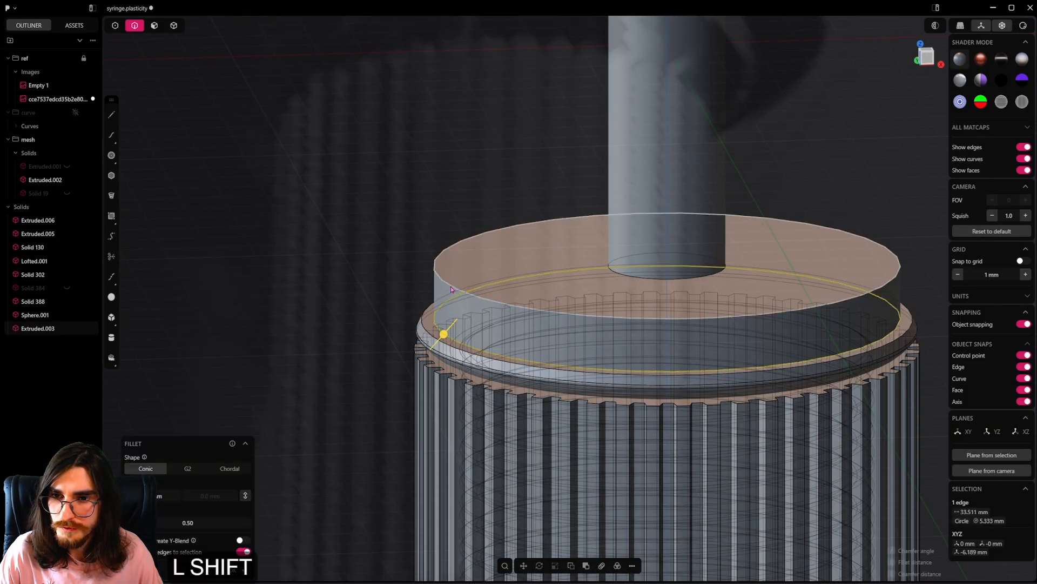
pyautogui.keyDown('shift'); pyautogui.click(444, 282); pyautogui.keyUp('shift')
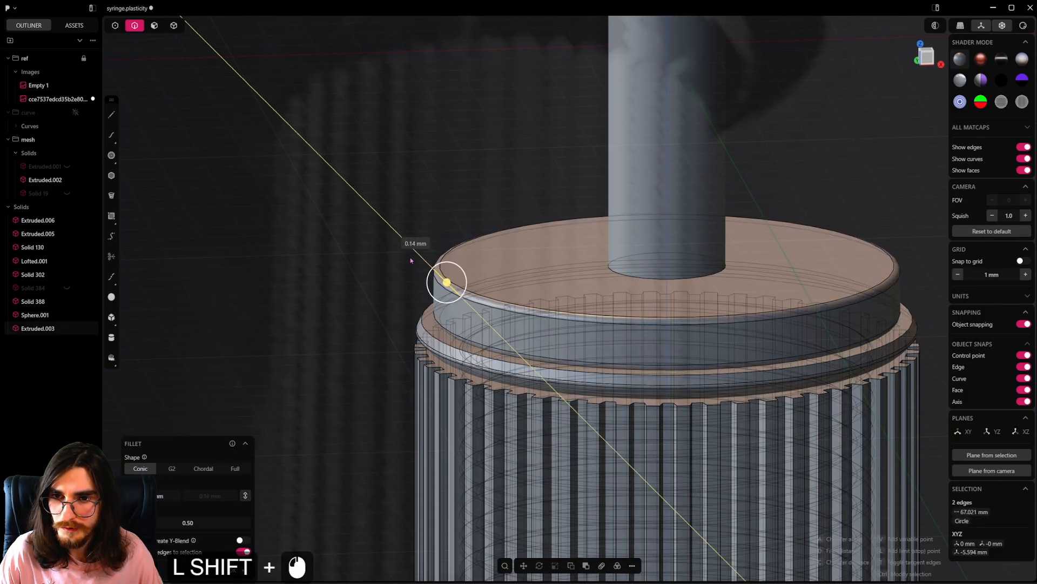
pyautogui.moveTo(411, 261); pyautogui.dragTo(397, 278)
pyautogui.rightClick(611, 278)
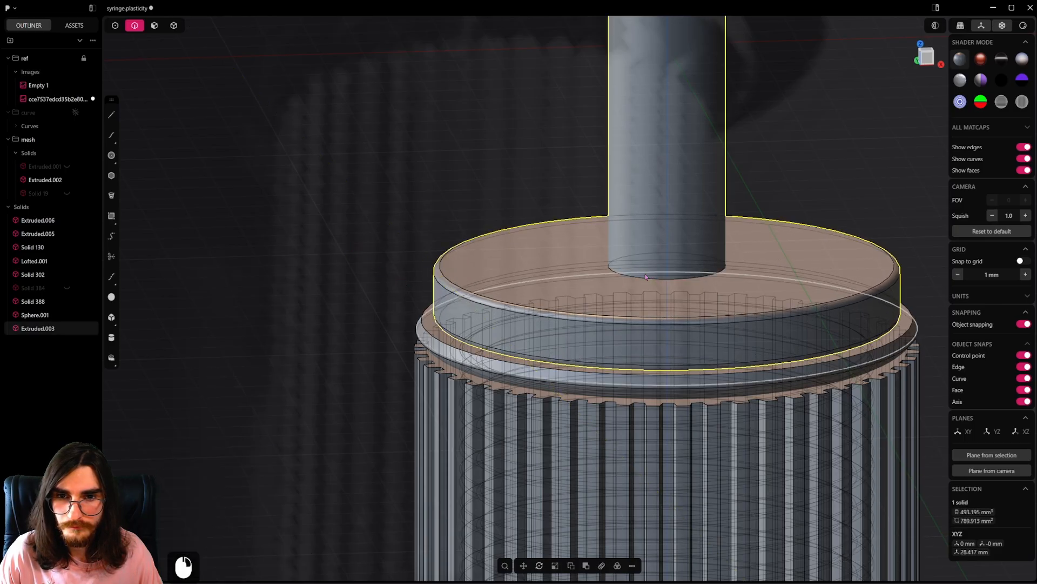
# Step: Fillet the circular edge where the plunger rod meets the end disc
pyautogui.click(618, 278)
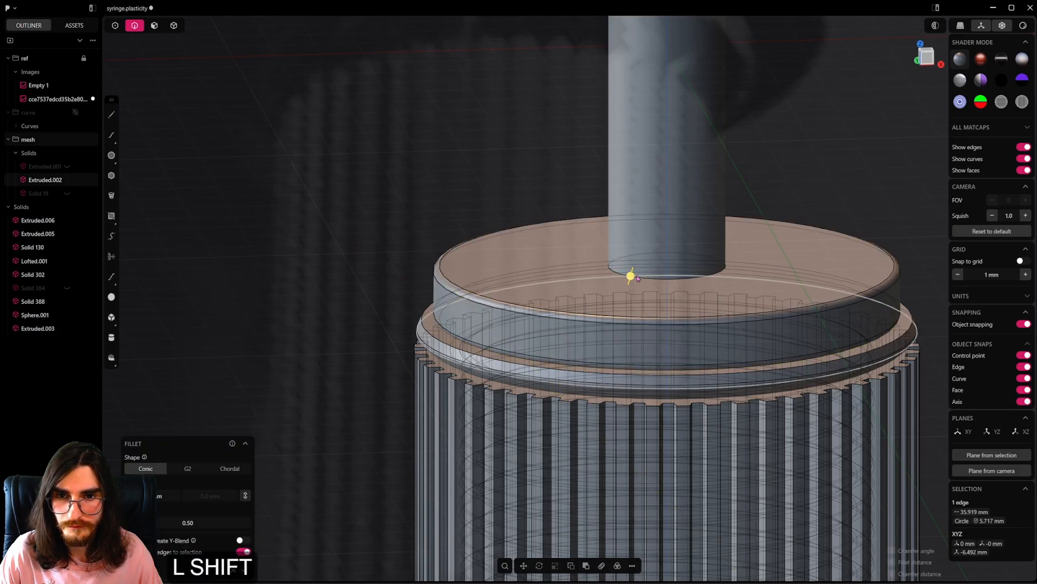
pyautogui.keyDown('shift'); pyautogui.moveTo(638, 279); pyautogui.dragTo(678, 306, button='middle'); pyautogui.keyUp('shift')
pyautogui.click(598, 282)
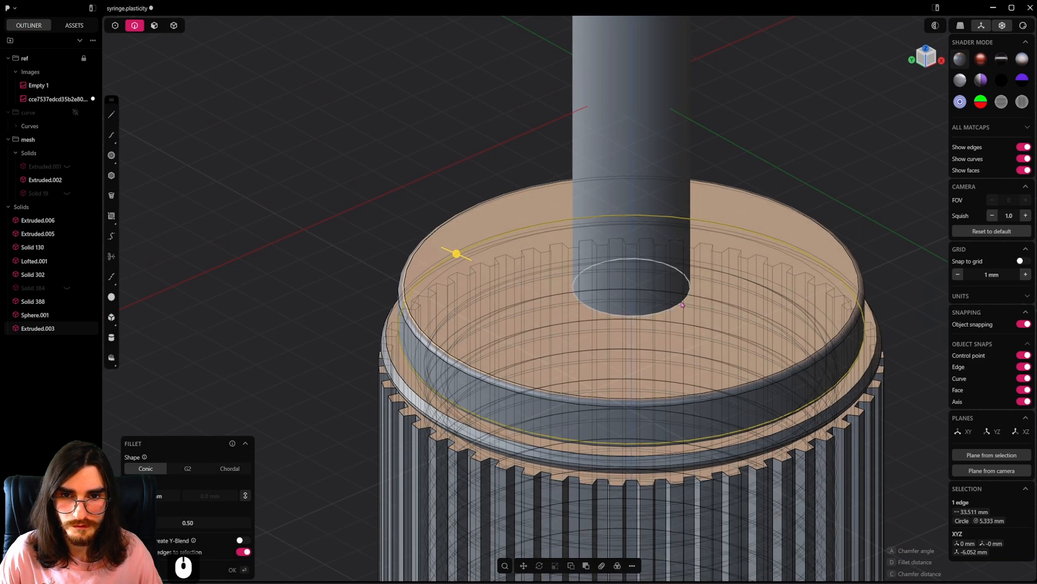
pyautogui.click(683, 304)
pyautogui.keyDown('shift'); pyautogui.moveTo(686, 297); pyautogui.dragTo(780, 267); pyautogui.keyUp('shift')
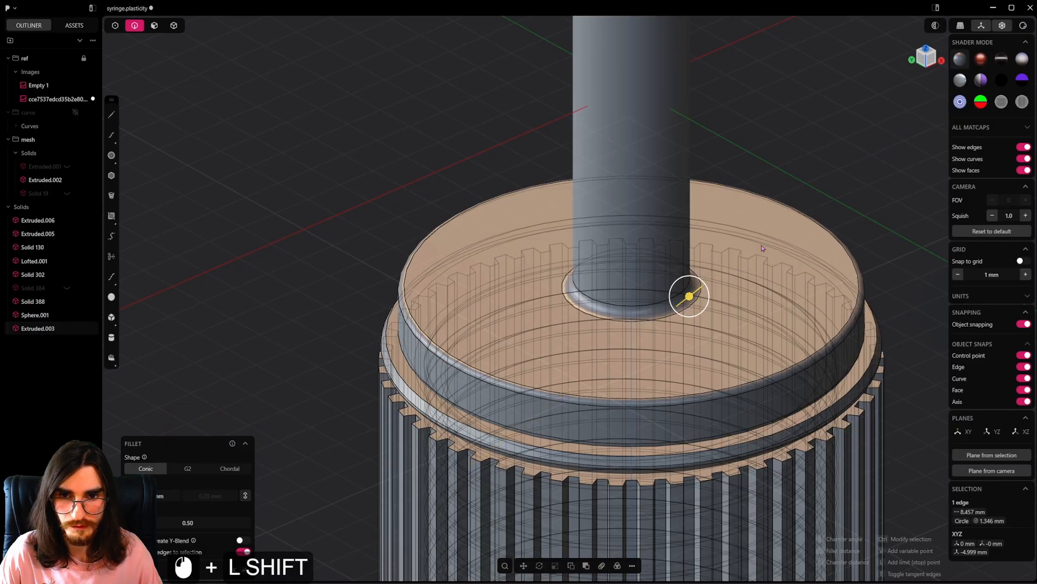
pyautogui.rightClick(761, 247)
# Step: Hide the finger-ring collar and the thin knurled ring above it, leaving the plunger rod exposed
pyautogui.scroll(-7, 763, 216)
pyautogui.keyDown('alt'); pyautogui.moveTo(764, 185); pyautogui.dragTo(706, 216, button='middle'); pyautogui.keyUp('alt')
pyautogui.keyDown('shift'); pyautogui.moveTo(662, 165); pyautogui.dragTo(655, 498, button='middle'); pyautogui.keyUp('shift')
pyautogui.scroll(-6, 675, 272)
pyautogui.scroll(-2, 667, 282)
pyautogui.keyDown('alt'); pyautogui.moveTo(667, 282); pyautogui.dragTo(657, 403, button='middle'); pyautogui.keyUp('alt')
pyautogui.scroll(5, 640, 273)
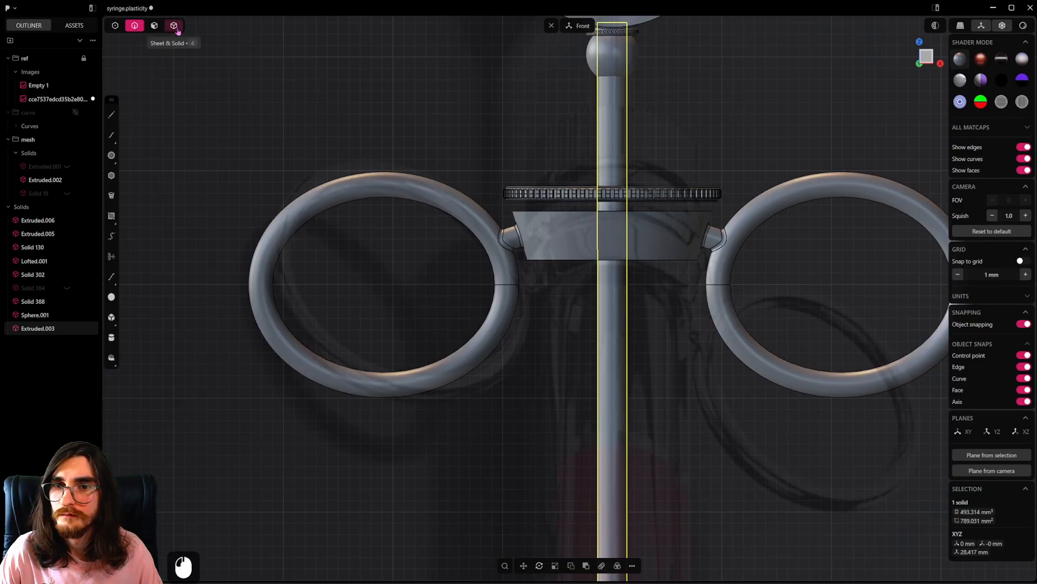
pyautogui.moveTo(562, 174); pyautogui.dragTo(461, 313)
pyautogui.press('h')
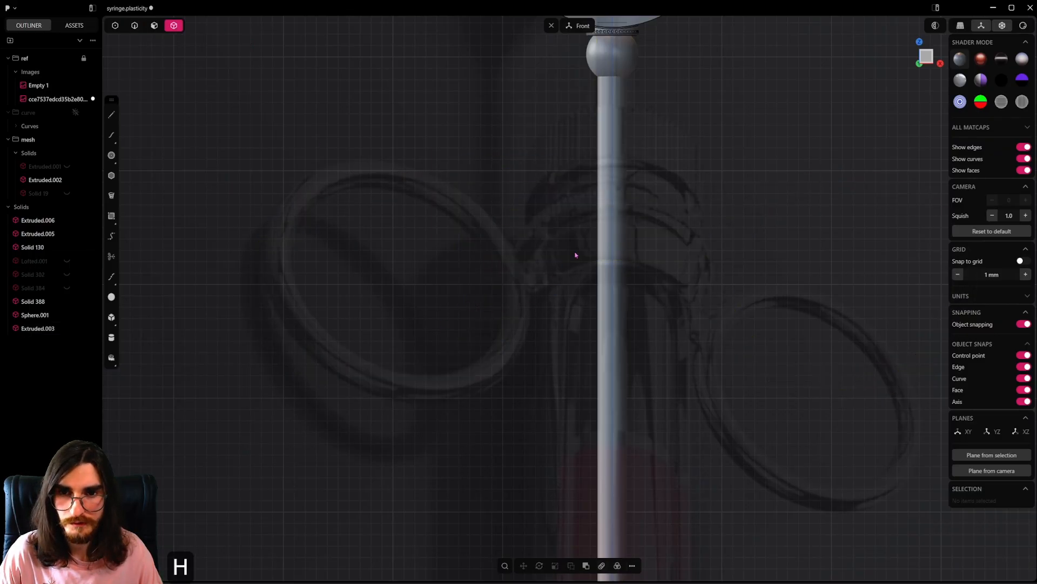
# Step: Subtract the plunger rod from the ball beneath the thumb ring with a Boolean difference, keeping the rod as tool
pyautogui.keyDown('shift'); pyautogui.moveTo(575, 255); pyautogui.dragTo(595, 270, button='middle'); pyautogui.keyUp('shift')
pyautogui.click(595, 270)
pyautogui.scroll(7, 597, 319)
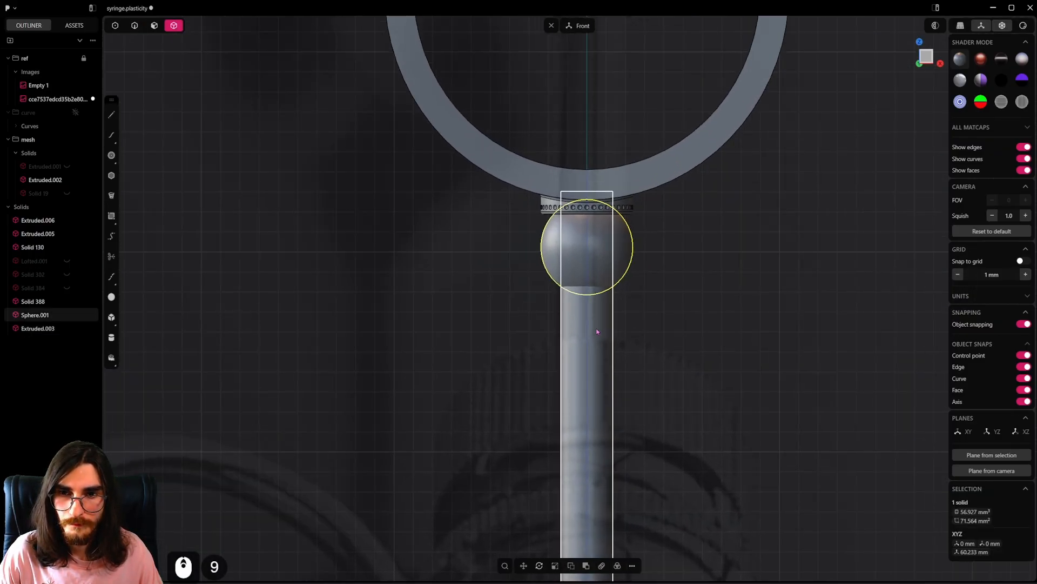
pyautogui.keyDown('shift'); pyautogui.click(597, 345); pyautogui.keyUp('shift')
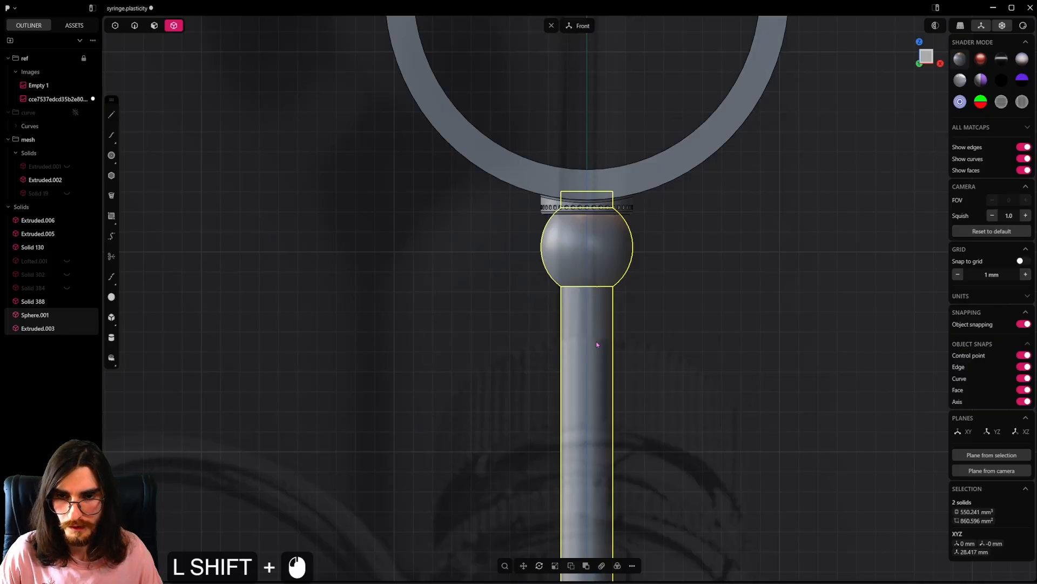
pyautogui.press('q')
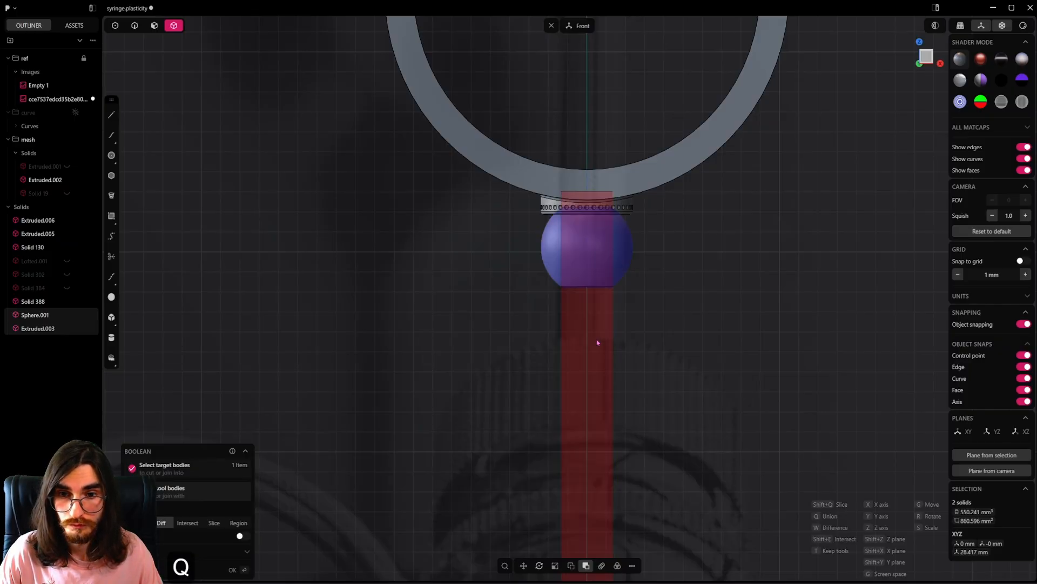
pyautogui.press('t')
pyautogui.click(598, 342)
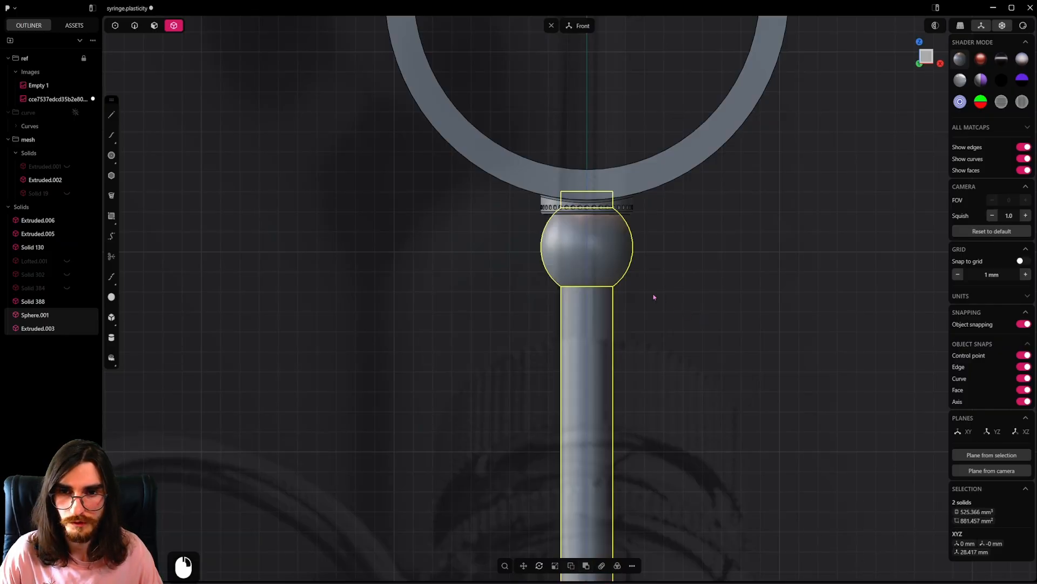
pyautogui.scroll(4, 612, 274)
pyautogui.scroll(2, 613, 274)
pyautogui.moveTo(612, 274); pyautogui.dragTo(581, 262, button='middle')
pyautogui.scroll(2, 562, 273)
pyautogui.press('4')
pyautogui.click(564, 291)
pyautogui.rightClick(583, 241)
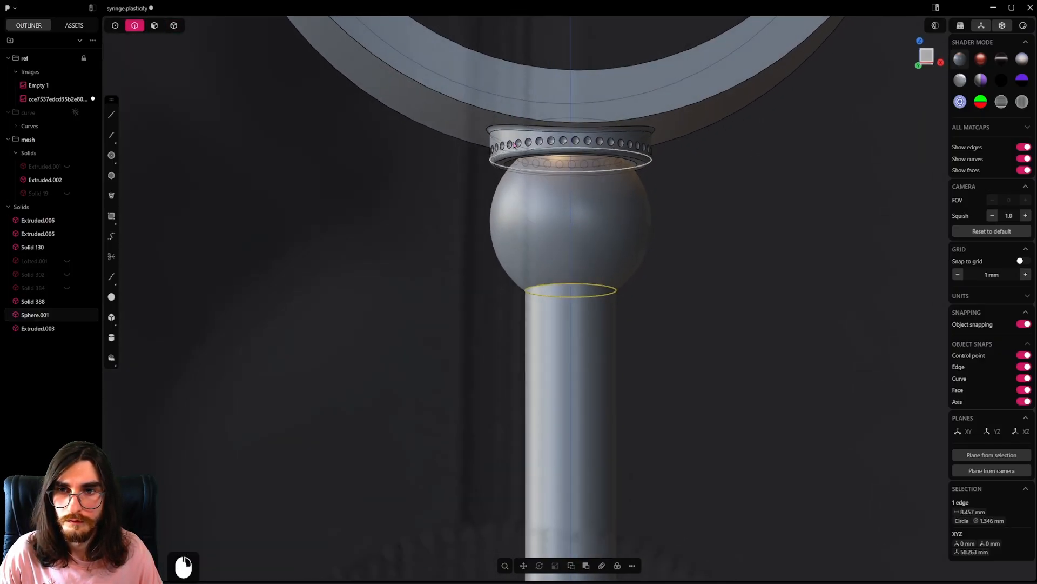
# Step: Union the ball with the thumb ring and its dimpled collar into one solid
pyautogui.doubleClick(547, 235)
pyautogui.keyDown('shift'); pyautogui.click(589, 143); pyautogui.keyUp('shift')
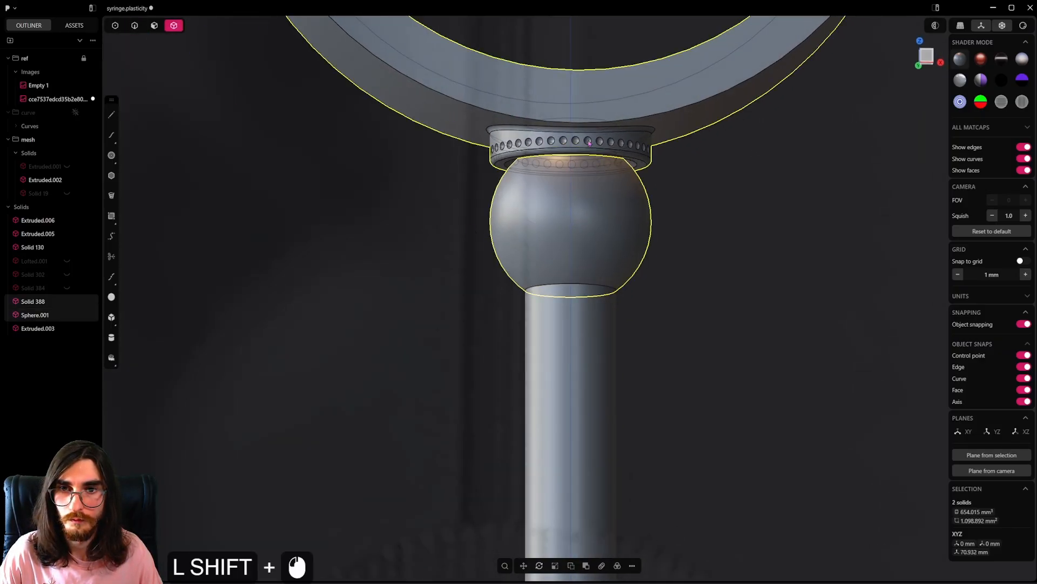
pyautogui.press('q')
pyautogui.rightClick(620, 206)
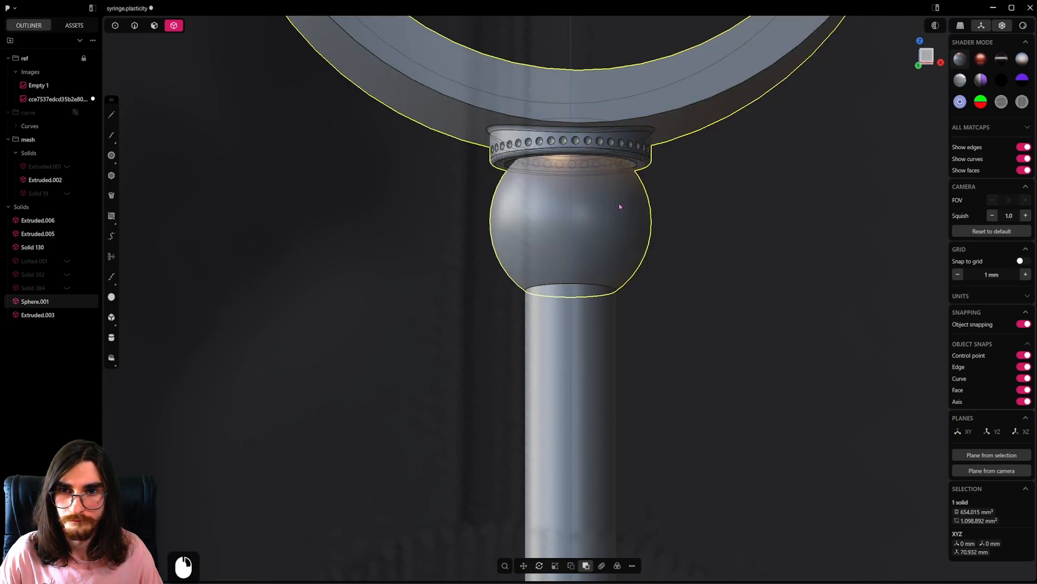
# Step: Fillet the ball's lower hole edge around the plunger rod by about 0.07 mm
pyautogui.click(776, 238)
pyautogui.click(618, 231)
pyautogui.moveTo(621, 258); pyautogui.dragTo(639, 329, button='right')
pyautogui.scroll(2, 640, 329)
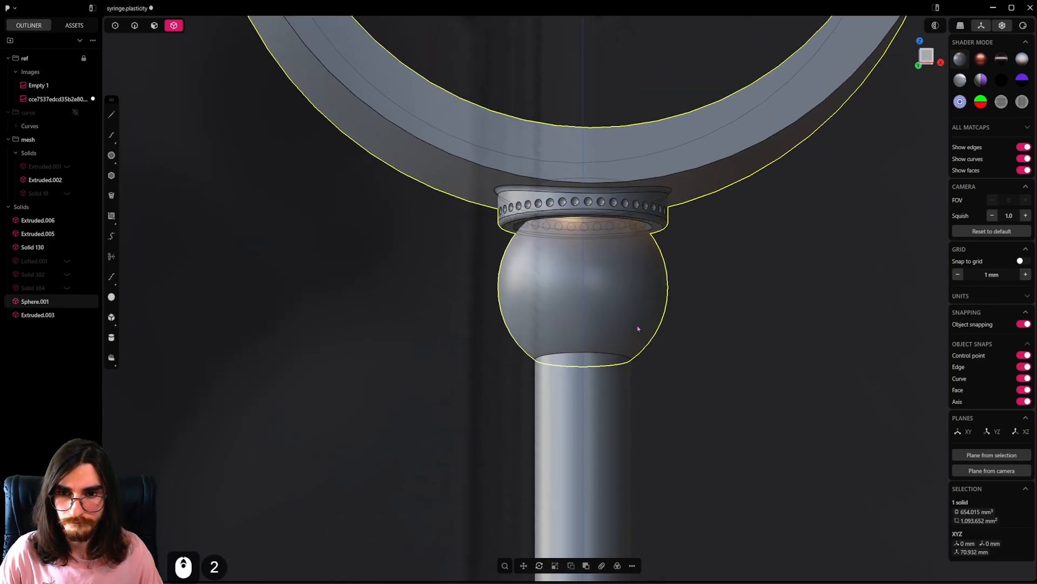
pyautogui.moveTo(610, 357); pyautogui.dragTo(605, 318, button='middle')
pyautogui.scroll(2, 604, 317)
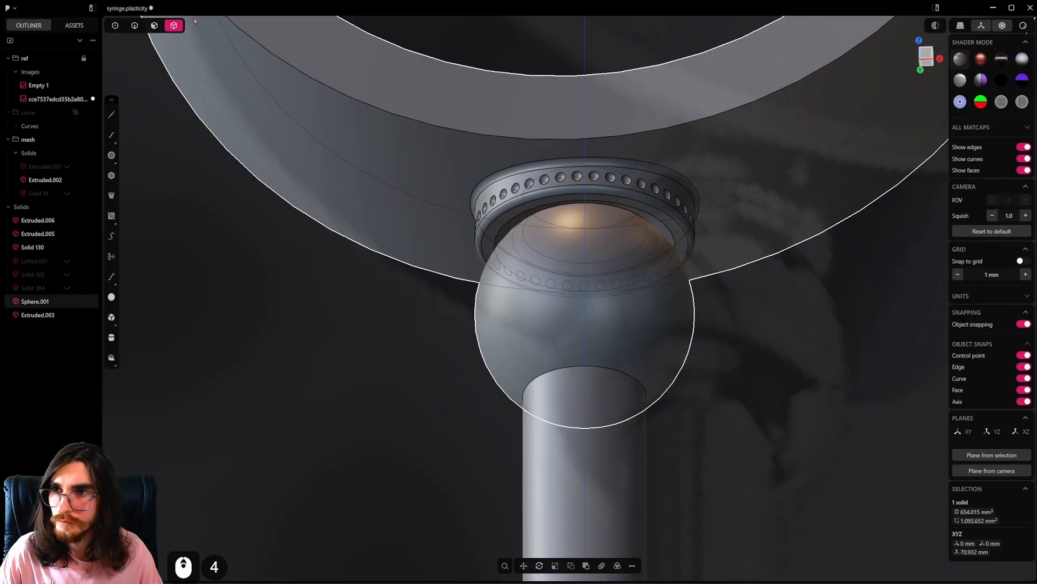
pyautogui.click(615, 371)
pyautogui.press('b')
pyautogui.keyDown('shift'); pyautogui.moveTo(603, 366); pyautogui.dragTo(595, 404); pyautogui.keyUp('shift')
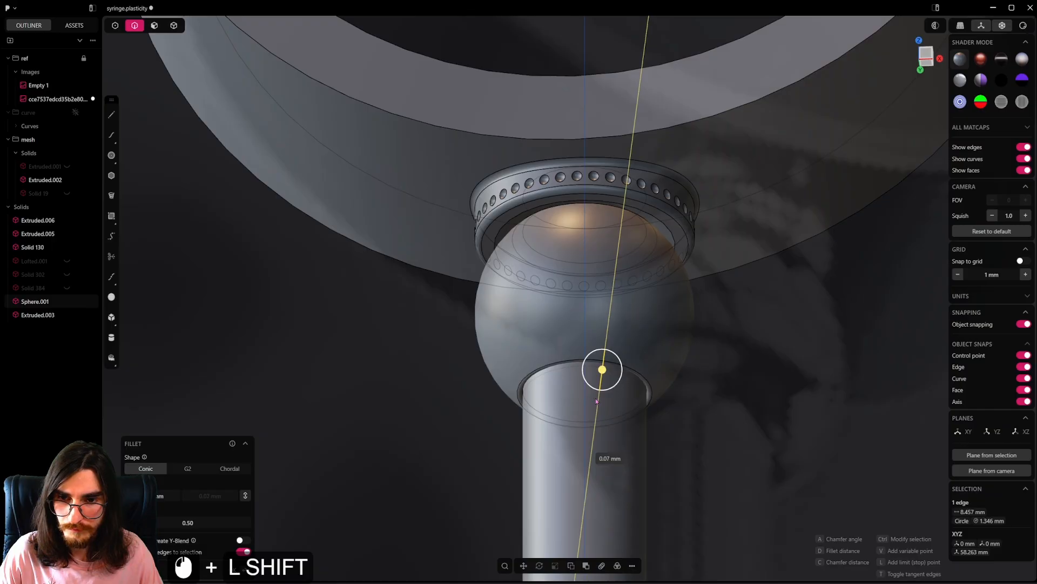
pyautogui.rightClick(729, 408)
# Step: Enlarge the fillet on the ball's lower hole edge by adjusting its fillet face
pyautogui.scroll(-5, 699, 378)
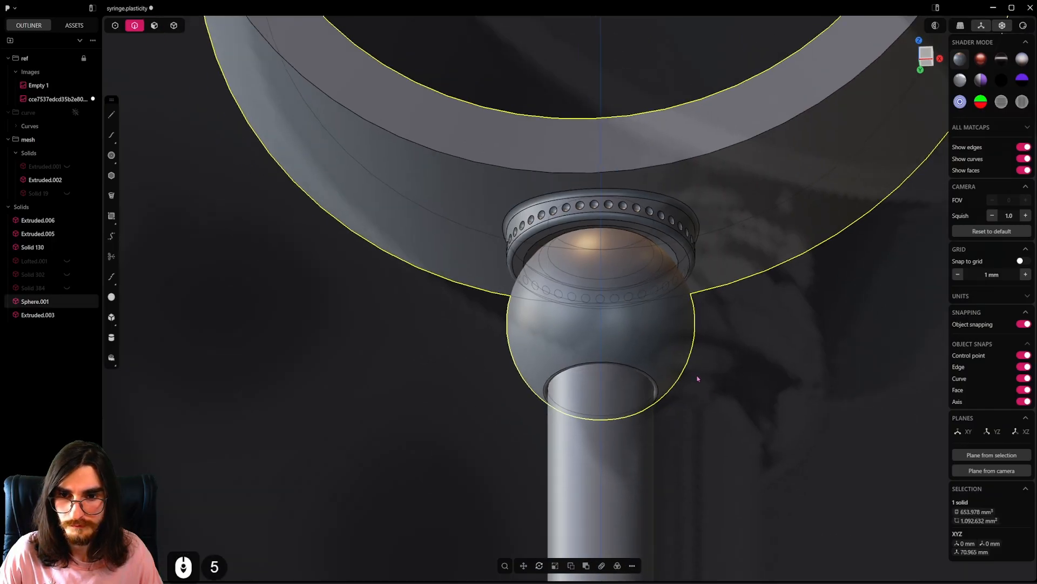
pyautogui.click(689, 420)
pyautogui.moveTo(689, 420)
pyautogui.keyDown('alt'); pyautogui.mouseDown(button='middle')
pyautogui.moveTo(559, 427)
pyautogui.moveTo(670, 428)
pyautogui.mouseUp(button='middle'); pyautogui.keyUp('alt')
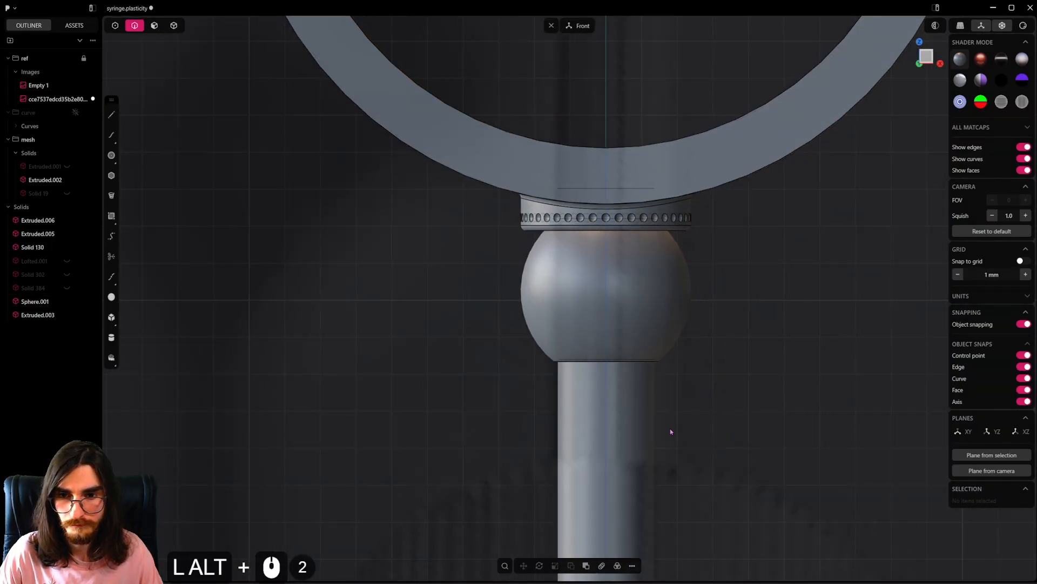
pyautogui.scroll(12, 620, 406)
pyautogui.moveTo(620, 405); pyautogui.dragTo(581, 324, button='middle')
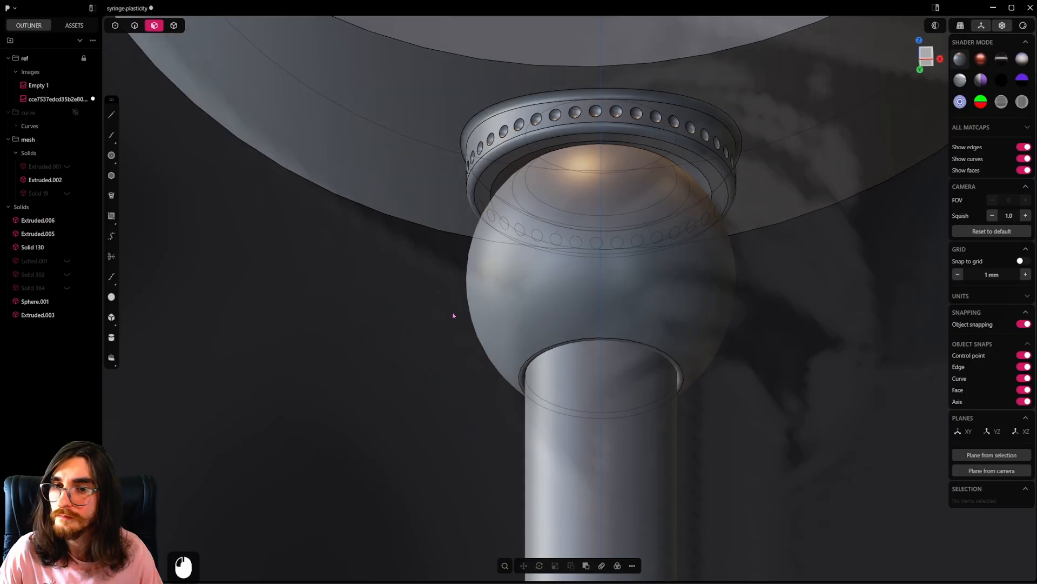
pyautogui.doubleClick(528, 398)
pyautogui.keyDown('shift'); pyautogui.moveTo(523, 399); pyautogui.dragTo(523, 413); pyautogui.keyUp('shift')
pyautogui.keyDown('shift'); pyautogui.rightClick(739, 372); pyautogui.keyUp('shift')
pyautogui.keyDown('shift'); pyautogui.scroll(-6, 692, 354); pyautogui.keyUp('shift')
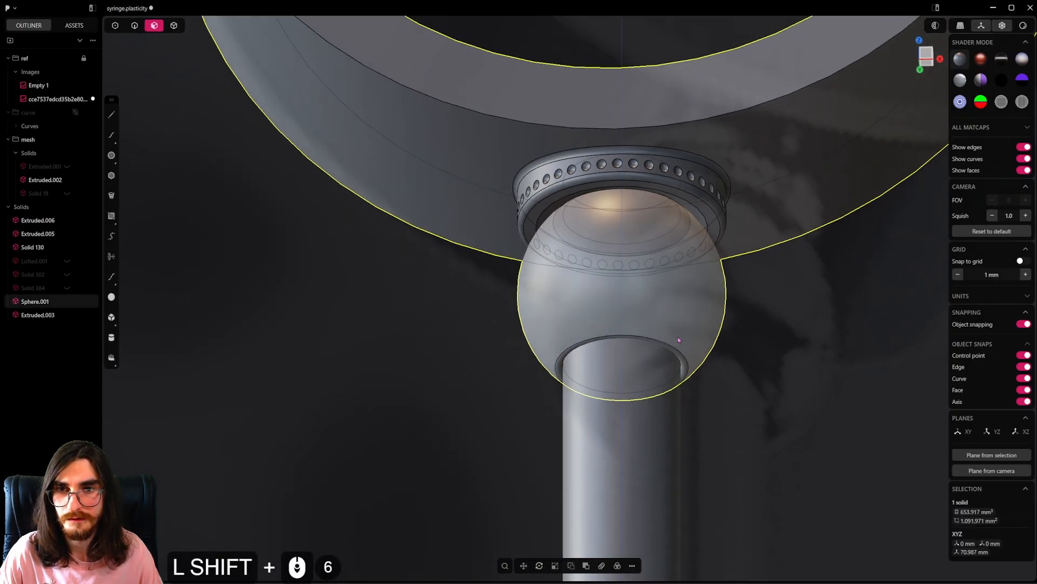
pyautogui.keyDown('shift'); pyautogui.scroll(-5, 679, 340); pyautogui.keyUp('shift')
pyautogui.keyDown('shift'); pyautogui.click(732, 429); pyautogui.keyUp('shift')
# Step: Fillet the ball's upper edge beneath the dimpled collar by about 0.07 mm
pyautogui.moveTo(659, 319)
pyautogui.keyDown('shift'); pyautogui.mouseDown(button='middle')
pyautogui.moveTo(713, 319)
pyautogui.moveTo(670, 302)
pyautogui.mouseUp(button='middle'); pyautogui.keyUp('shift')
pyautogui.keyDown('shift'); pyautogui.scroll(13, 660, 221); pyautogui.keyUp('shift')
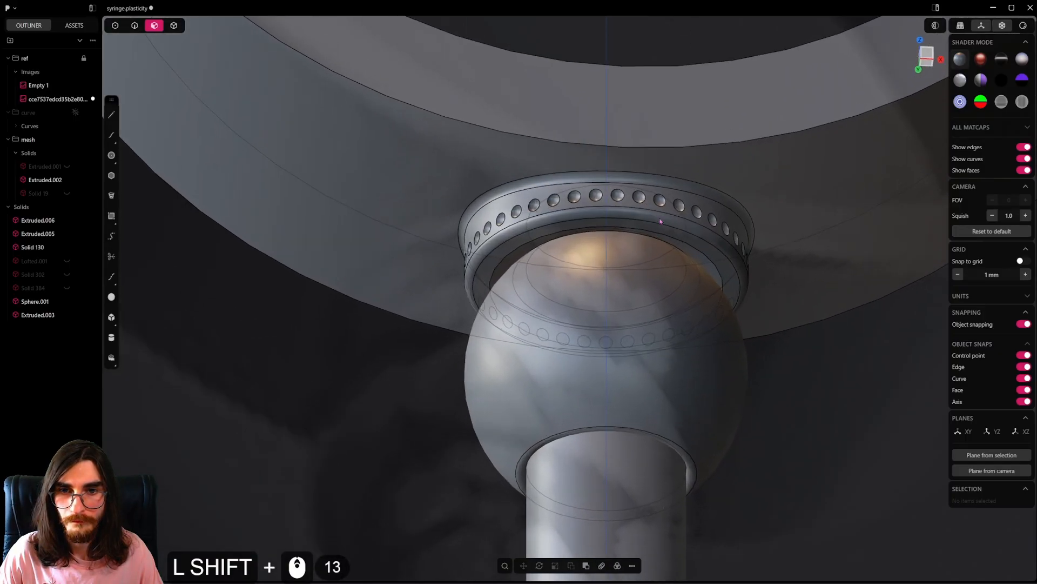
pyautogui.keyDown('shift'); pyautogui.moveTo(660, 221); pyautogui.dragTo(689, 262, button='middle'); pyautogui.keyUp('shift')
pyautogui.keyDown('shift'); pyautogui.scroll(4, 670, 265); pyautogui.keyUp('shift')
pyautogui.keyDown('shift'); pyautogui.click(134, 25); pyautogui.keyUp('shift')
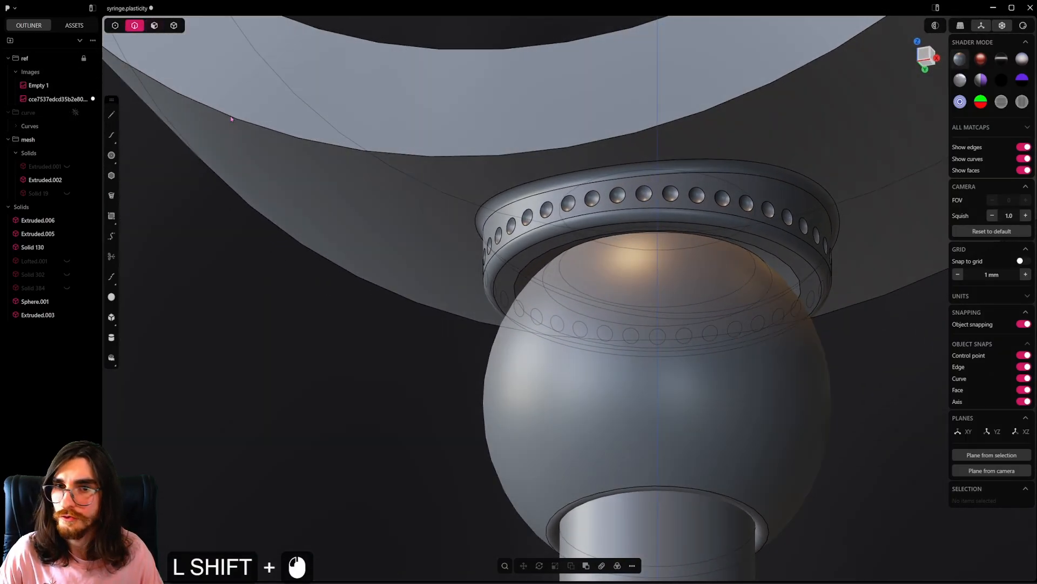
pyautogui.keyDown('shift'); pyautogui.click(765, 265); pyautogui.keyUp('shift')
pyautogui.moveTo(761, 259); pyautogui.dragTo(794, 276)
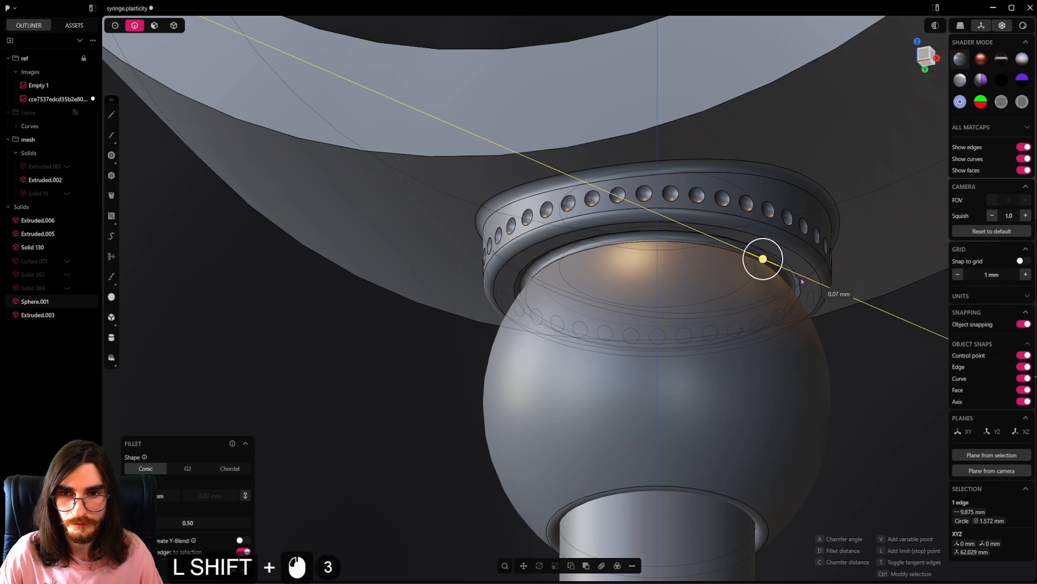
pyautogui.rightClick(851, 356)
# Step: Union the plunger rod with the ball and thumb ring into a single plunger solid
pyautogui.scroll(-12, 841, 352)
pyautogui.keyDown('alt'); pyautogui.moveTo(824, 366); pyautogui.dragTo(694, 296, button='middle'); pyautogui.keyUp('alt')
pyautogui.click(174, 26)
pyautogui.click(333, 220)
pyautogui.scroll(-20, 609, 439)
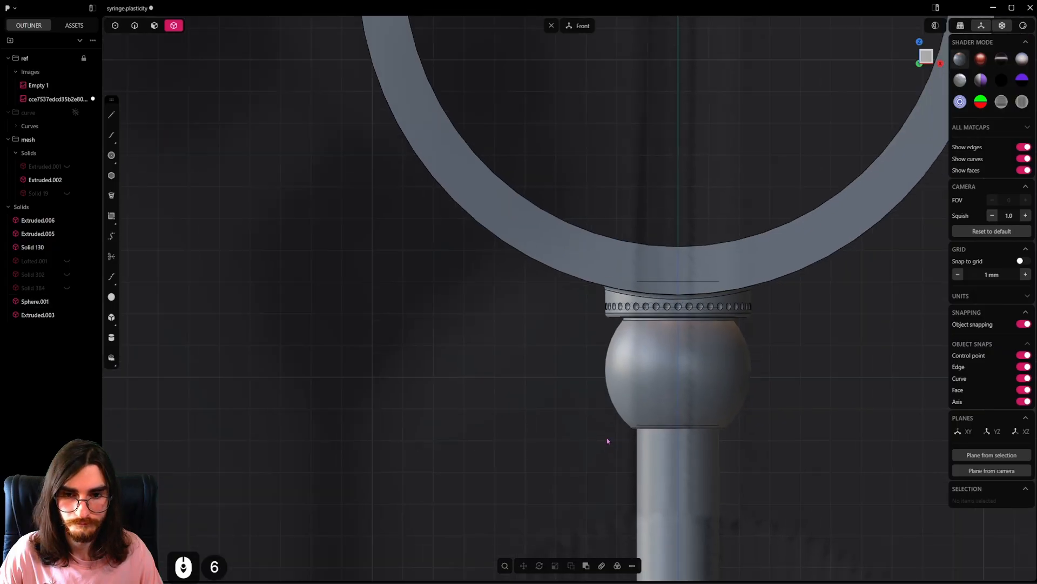
pyautogui.keyDown('shift'); pyautogui.moveTo(651, 499); pyautogui.dragTo(628, 257, button='middle'); pyautogui.keyUp('shift')
pyautogui.scroll(-7, 608, 244)
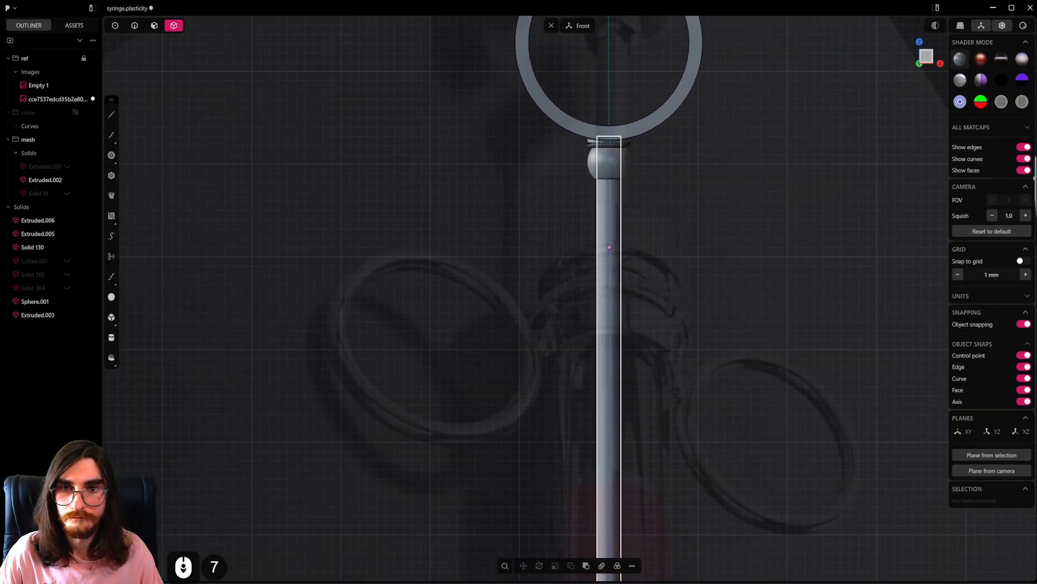
pyautogui.click(607, 238)
pyautogui.keyDown('shift'); pyautogui.moveTo(637, 321); pyautogui.dragTo(627, 481, button='middle'); pyautogui.keyUp('shift')
pyautogui.scroll(11, 635, 341)
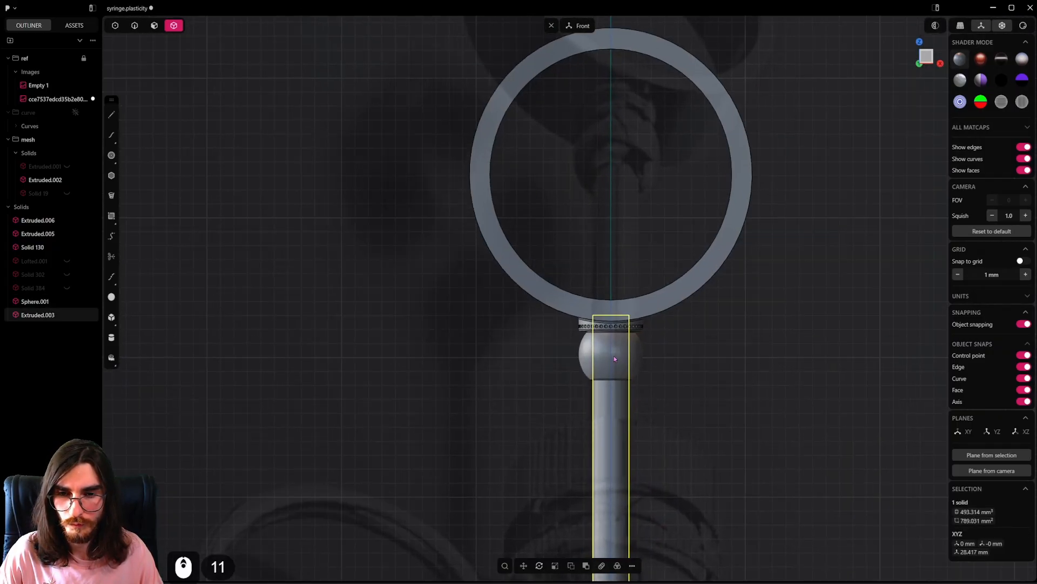
pyautogui.keyDown('shift'); pyautogui.click(641, 309); pyautogui.keyUp('shift')
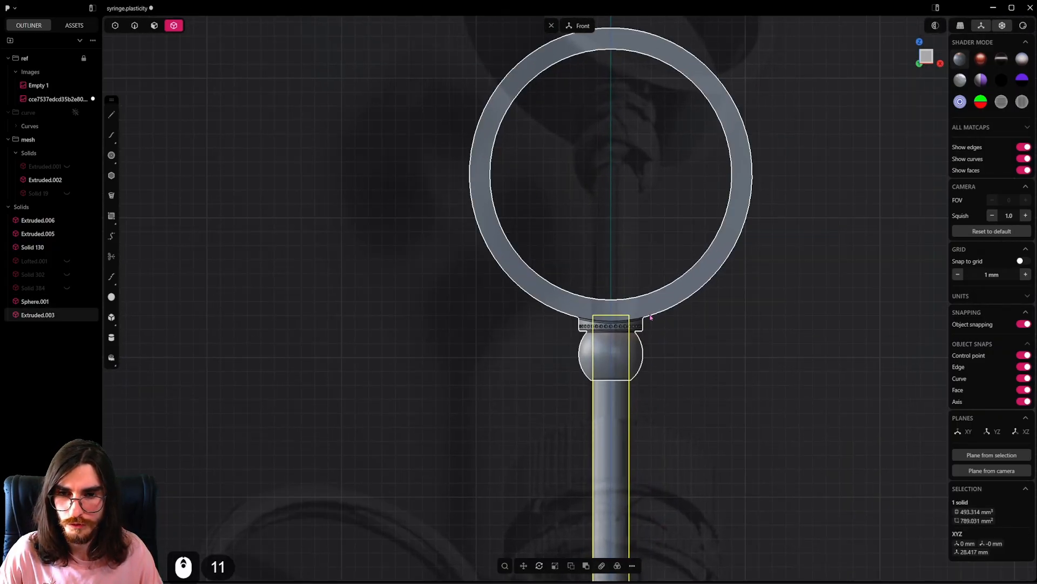
pyautogui.press('q')
pyautogui.click(665, 352)
pyautogui.click(644, 417)
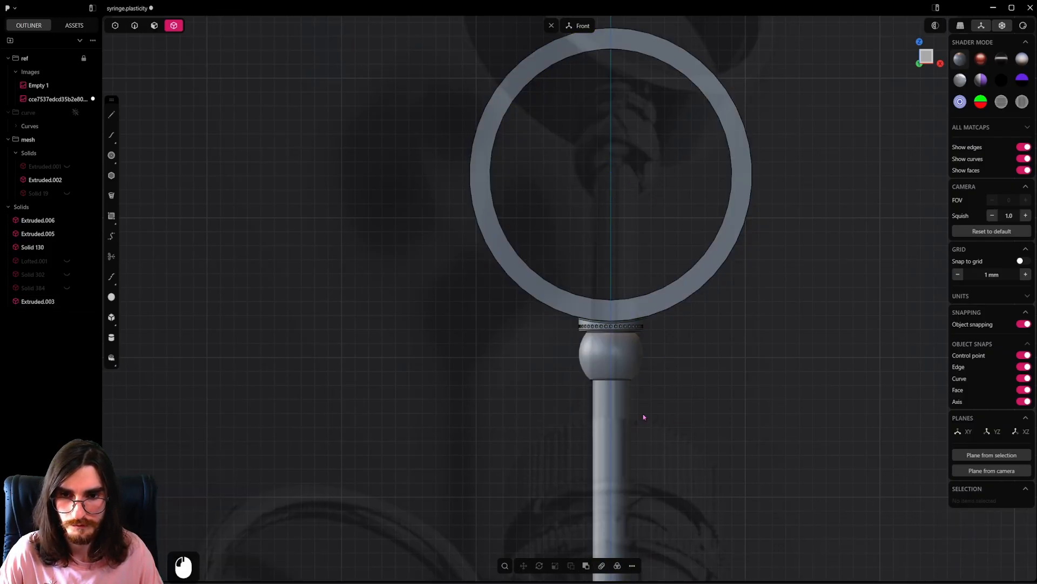
# Step: Inspect the joined plunger and unhide all hidden syringe parts
pyautogui.moveTo(645, 417); pyautogui.dragTo(641, 346, button='middle')
pyautogui.keyDown('shift'); pyautogui.moveTo(613, 261); pyautogui.dragTo(611, 361, button='middle'); pyautogui.keyUp('shift')
pyautogui.scroll(4, 613, 219)
pyautogui.moveTo(613, 227); pyautogui.dragTo(637, 401, button='middle')
pyautogui.scroll(-17, 615, 281)
pyautogui.scroll(5, 594, 258)
pyautogui.hotkey('alt', 'h')
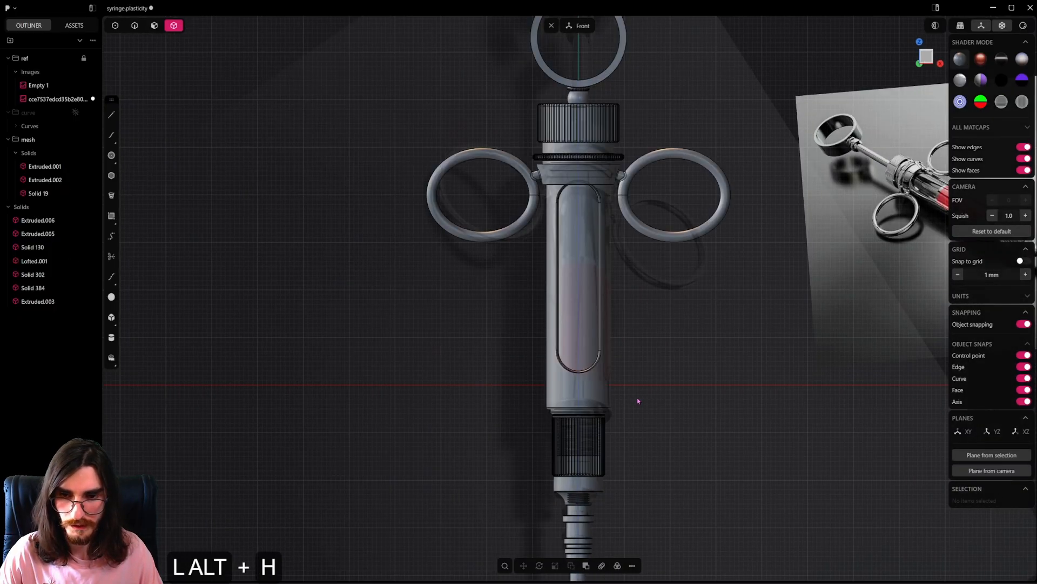
# Step: Subtract the plunger from the large knurled cap with a Boolean difference, keeping the plunger as tool
pyautogui.click(586, 87)
pyautogui.moveTo(626, 325); pyautogui.dragTo(611, 362, button='middle')
pyautogui.scroll(4, 611, 324)
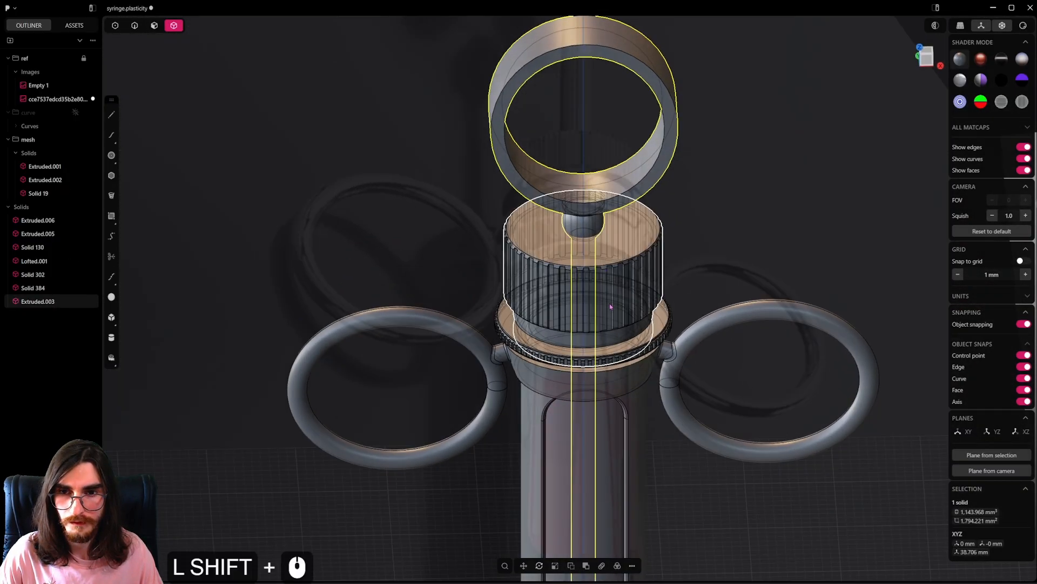
pyautogui.keyDown('shift'); pyautogui.moveTo(606, 233); pyautogui.dragTo(623, 296, button='middle'); pyautogui.keyUp('shift')
pyautogui.scroll(9, 596, 322)
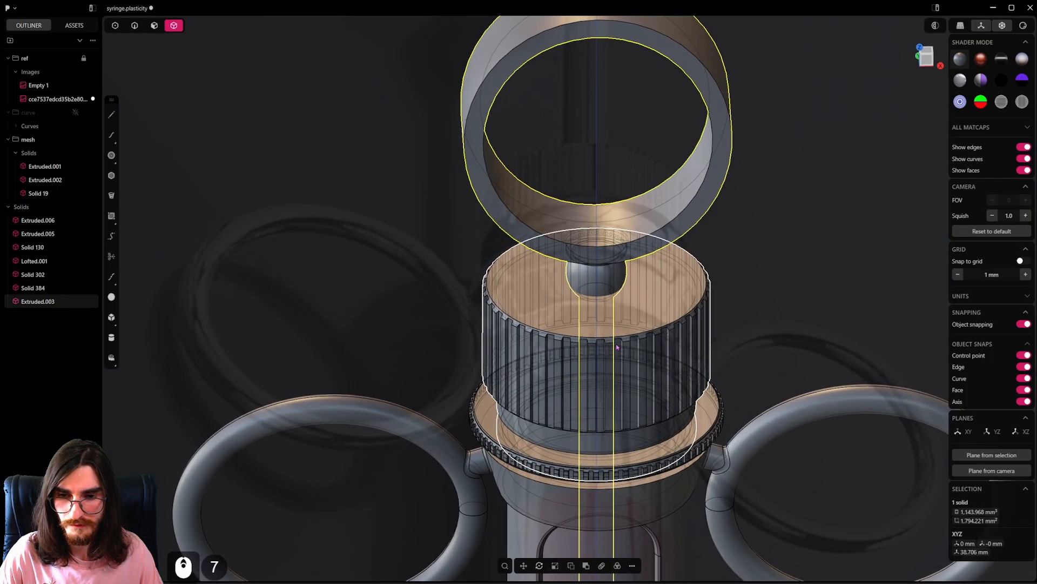
pyautogui.scroll(-7, 613, 364)
pyautogui.scroll(2, 614, 289)
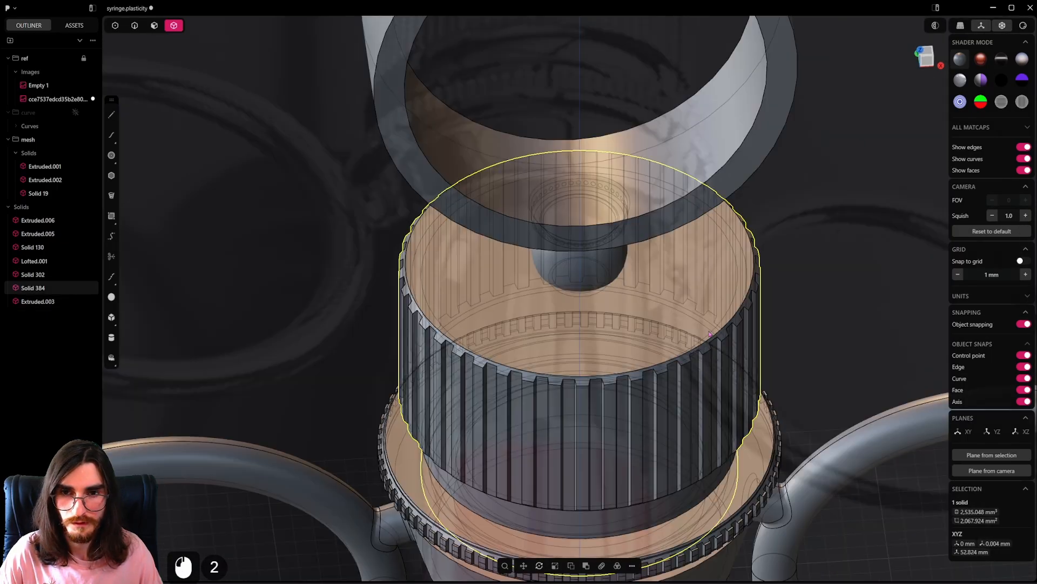
pyautogui.keyDown('shift'); pyautogui.click(669, 280); pyautogui.keyUp('shift')
pyautogui.press('q')
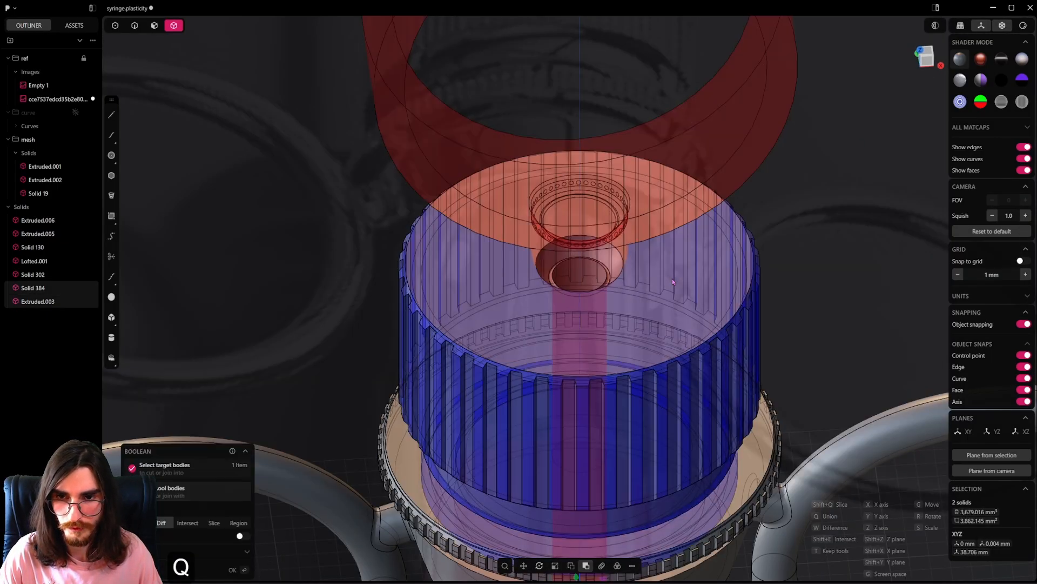
pyautogui.press('t')
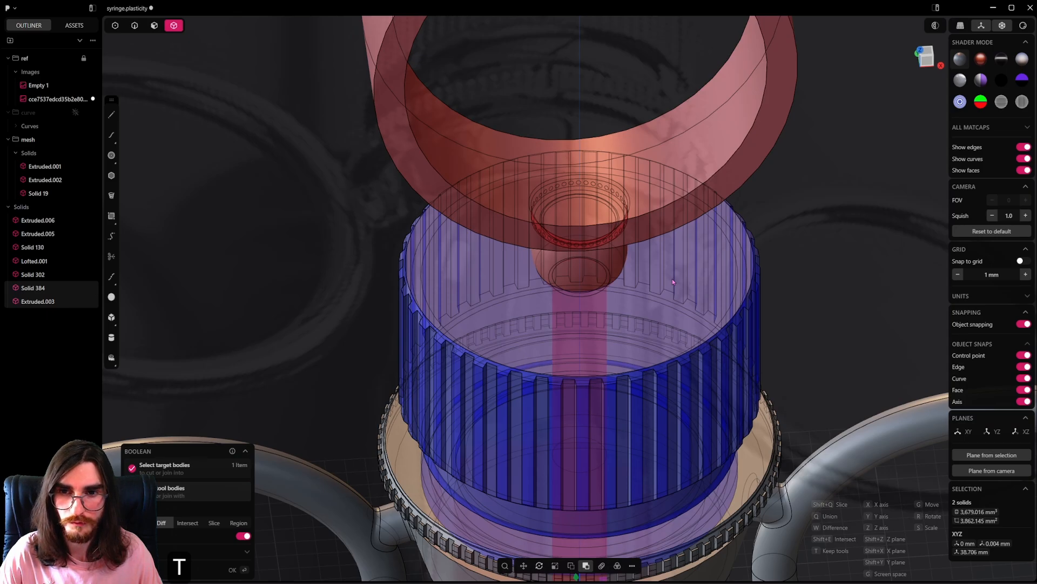
pyautogui.click(672, 280)
# Step: Move the plunger up about 44 mm along Z to expose the hole cut in the knurled cap
pyautogui.moveTo(606, 250); pyautogui.dragTo(653, 169, button='middle')
pyautogui.scroll(-8, 698, 328)
pyautogui.scroll(-1, 653, 166)
pyautogui.keyDown('shift'); pyautogui.moveTo(634, 310); pyautogui.dragTo(627, 360, button='middle'); pyautogui.keyUp('shift')
pyautogui.press('g')
pyautogui.press('z')
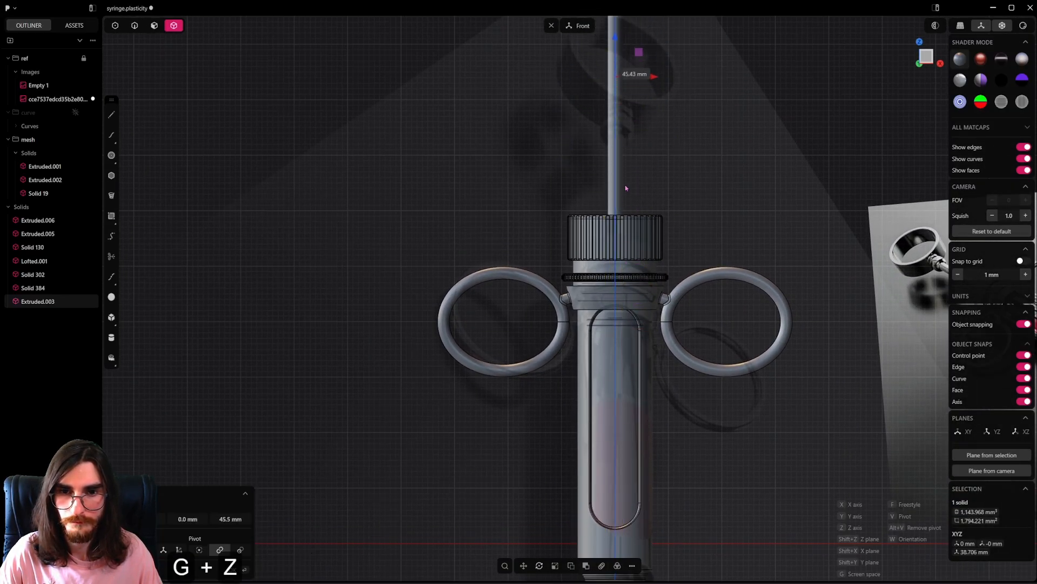
pyautogui.click(626, 196)
pyautogui.keyDown('shift'); pyautogui.moveTo(627, 197); pyautogui.dragTo(620, 264, button='middle'); pyautogui.keyUp('shift')
pyautogui.keyDown('shift'); pyautogui.moveTo(620, 327); pyautogui.dragTo(621, 402, button='middle'); pyautogui.keyUp('shift')
pyautogui.scroll(3, 619, 346)
pyautogui.keyDown('alt'); pyautogui.moveTo(616, 348); pyautogui.dragTo(637, 362, button='middle'); pyautogui.keyUp('alt')
pyautogui.scroll(5, 643, 362)
pyautogui.keyDown('shift'); pyautogui.moveTo(646, 365); pyautogui.dragTo(674, 426, button='middle'); pyautogui.keyUp('shift')
pyautogui.scroll(11, 655, 397)
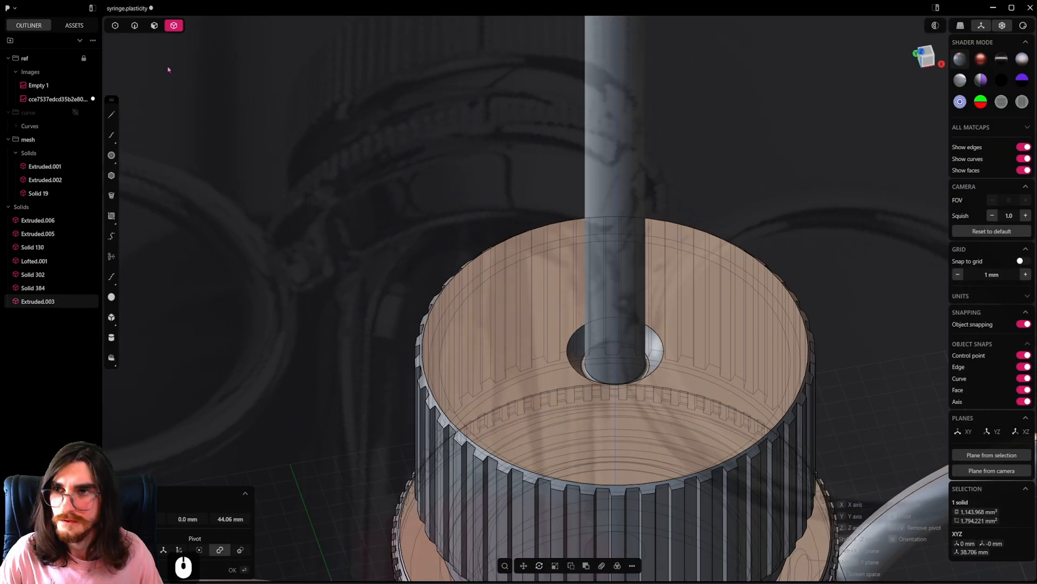
# Step: Enlarge the spherical socket in the knurled cap by offsetting its face about 0.09 mm
pyautogui.scroll(4, 638, 327)
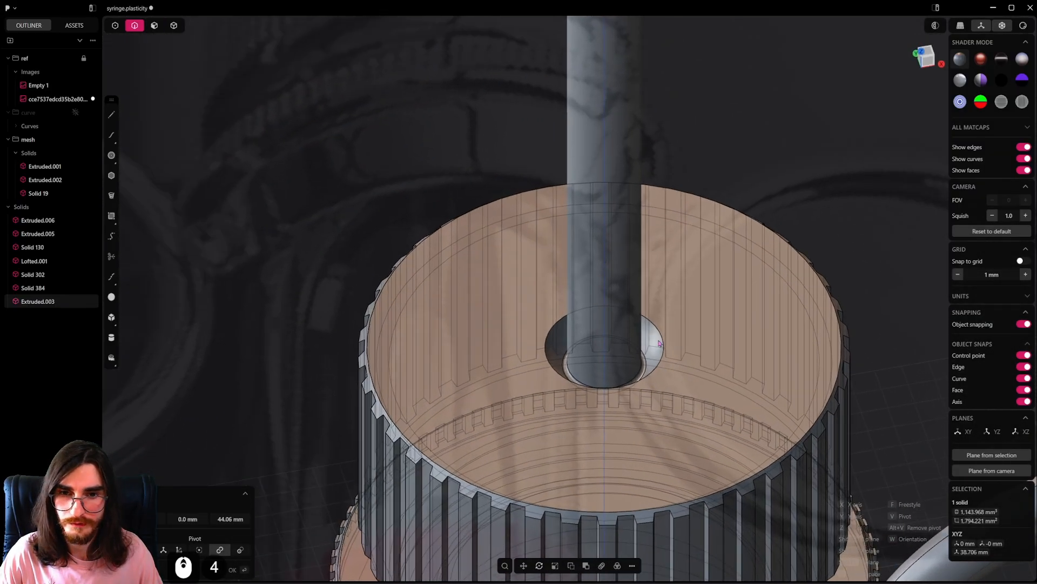
pyautogui.click(153, 30)
pyautogui.scroll(5, 621, 351)
pyautogui.click(665, 342)
pyautogui.scroll(4, 666, 340)
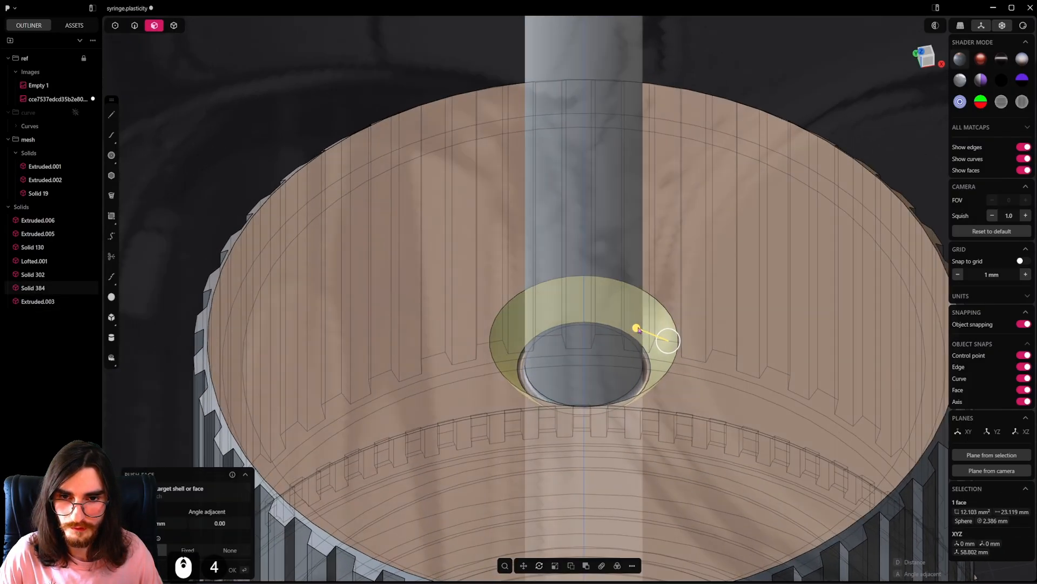
pyautogui.keyDown('shift'); pyautogui.moveTo(638, 330); pyautogui.dragTo(640, 330); pyautogui.keyUp('shift')
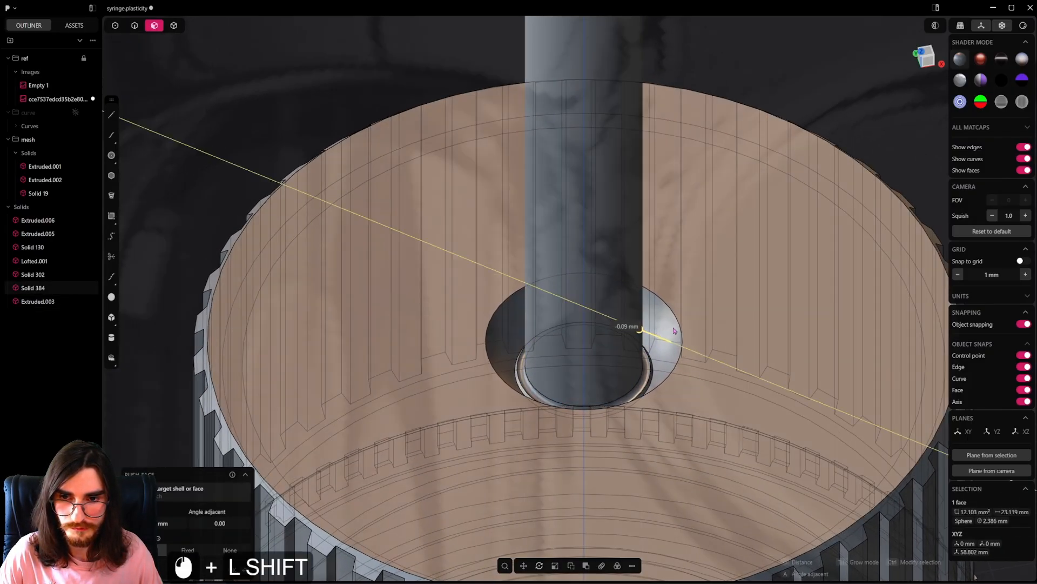
pyautogui.click(651, 391)
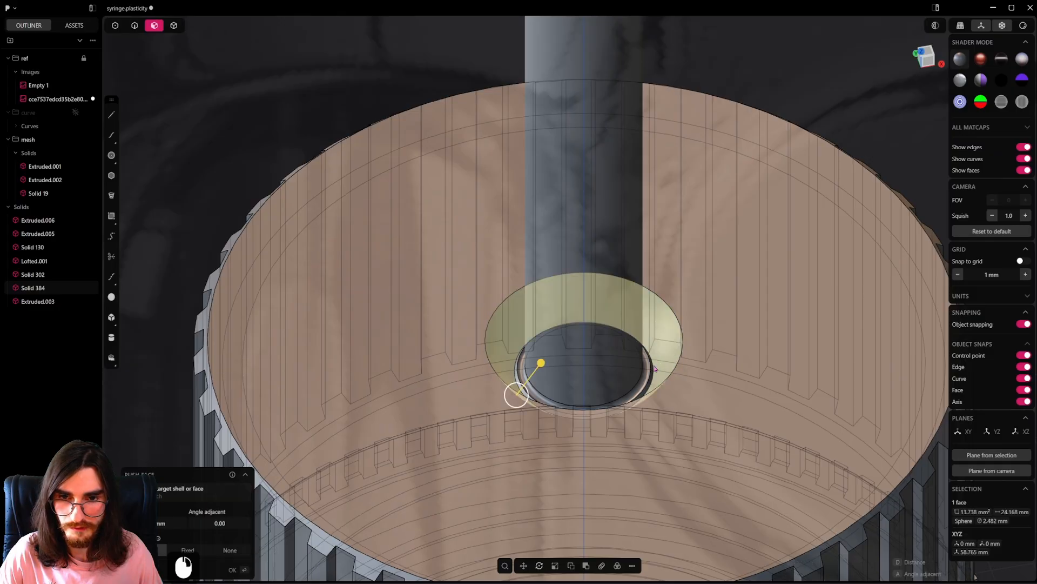
# Step: Offset the narrow torus face around the rod hole at the socket's base by about -0.03 mm
pyautogui.click(648, 372)
pyautogui.scroll(4, 647, 372)
pyautogui.keyDown('shift'); pyautogui.moveTo(645, 343); pyautogui.dragTo(649, 343); pyautogui.keyUp('shift')
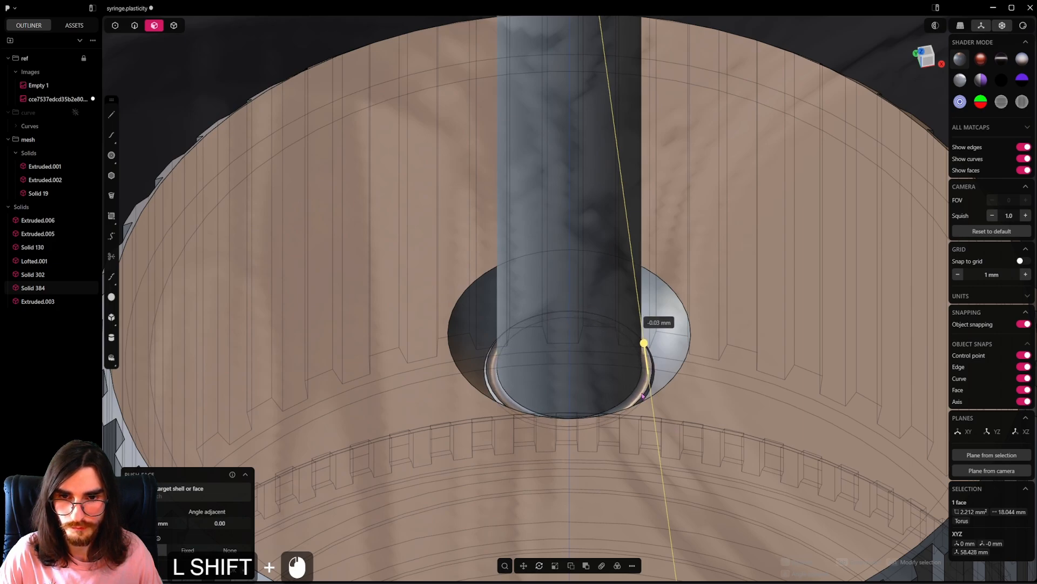
pyautogui.keyDown('shift'); pyautogui.moveTo(642, 395); pyautogui.dragTo(642, 397); pyautogui.keyUp('shift')
pyautogui.scroll(4, 642, 396)
pyautogui.moveTo(642, 395); pyautogui.dragTo(618, 426, button='middle')
pyautogui.rightClick(612, 432)
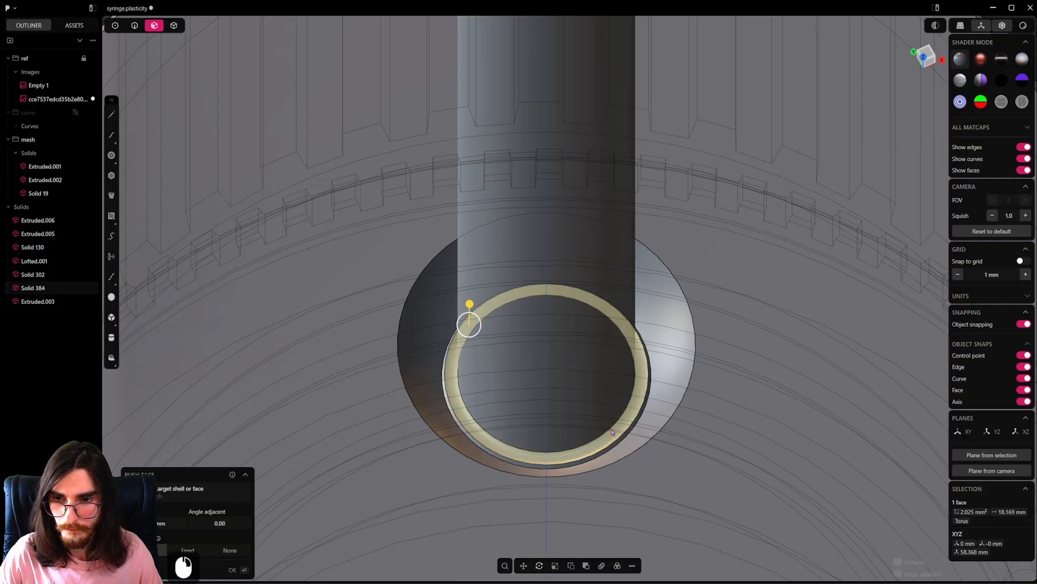
# Step: Fillet the inner edge of the cap's rod hole with a radius of about 0.13 mm
pyautogui.scroll(4, 613, 433)
pyautogui.click(135, 26)
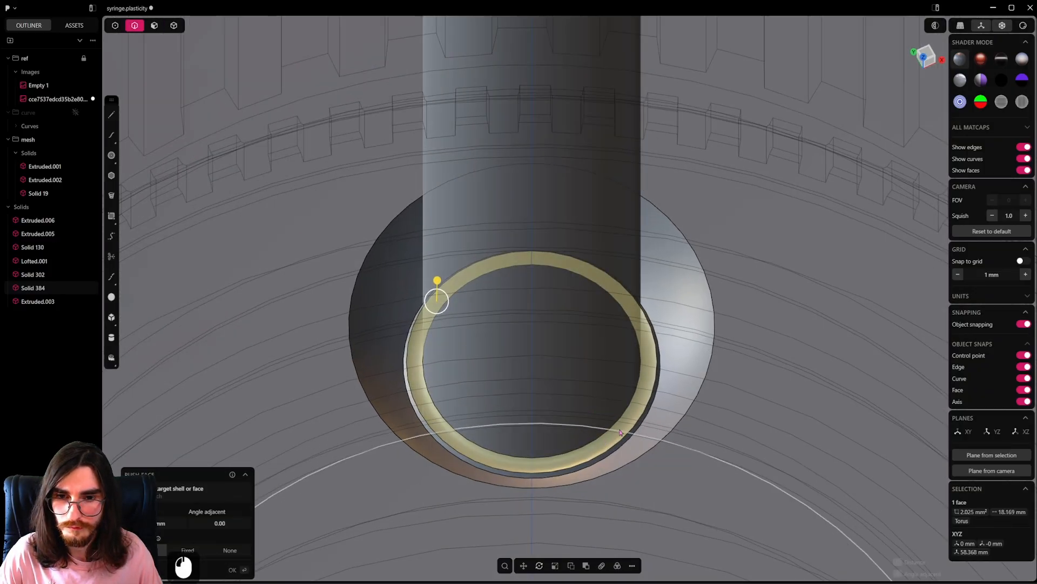
pyautogui.click(615, 424)
pyautogui.press('f')
pyautogui.click(617, 426)
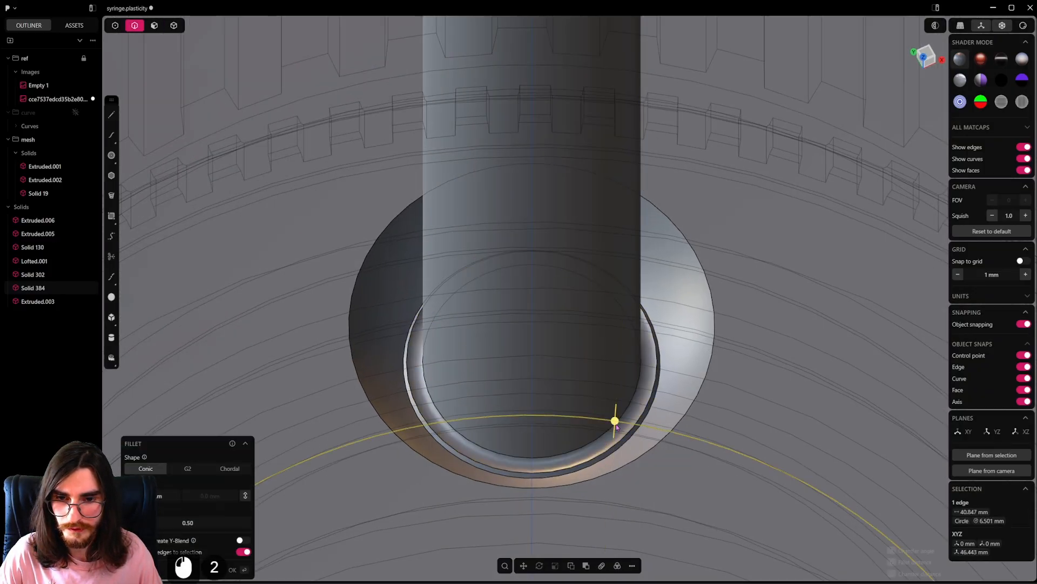
pyautogui.keyDown('shift'); pyautogui.click(591, 436); pyautogui.keyUp('shift')
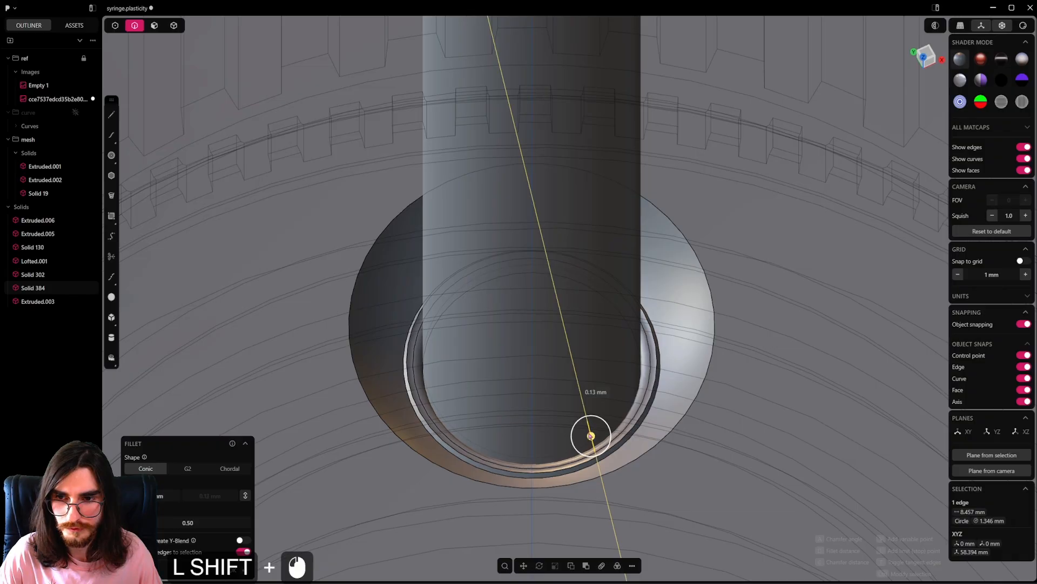
pyautogui.click(662, 378)
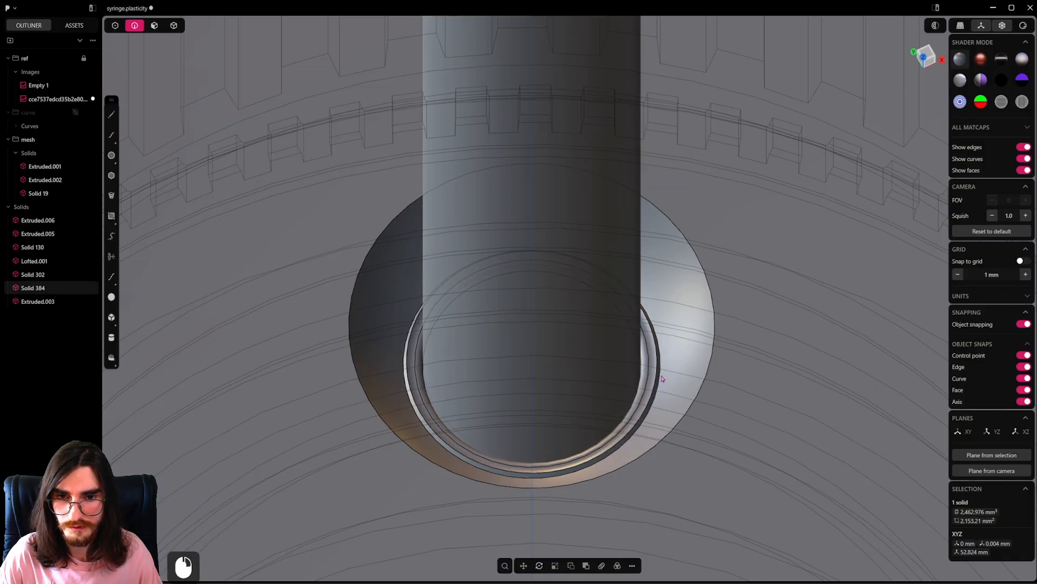
# Step: Fillet the outer rim of the socket on the cap's top face with a radius of about 0.28 mm
pyautogui.click(710, 367)
pyautogui.press('f')
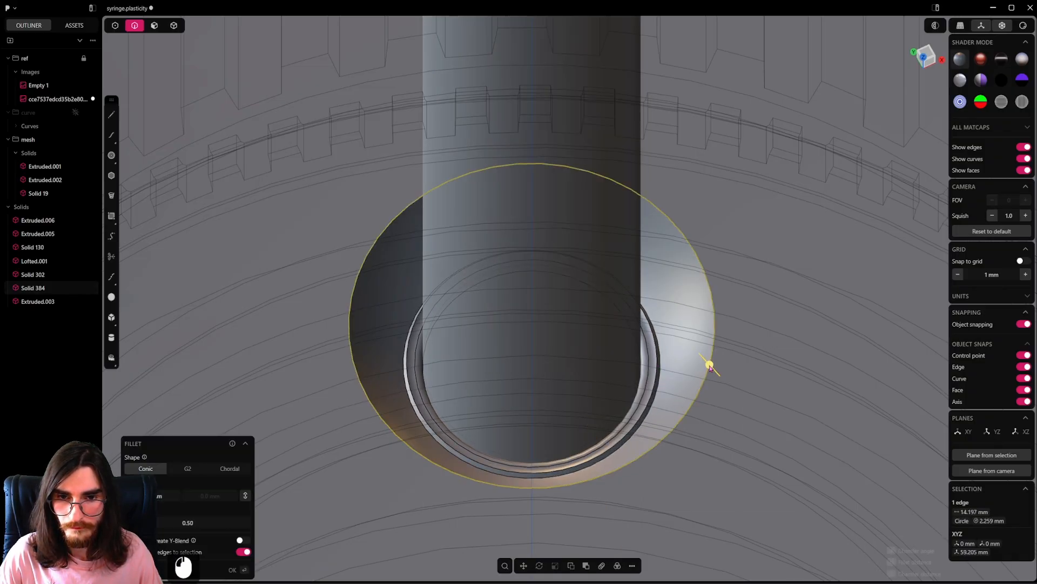
pyautogui.keyDown('shift'); pyautogui.moveTo(712, 366); pyautogui.dragTo(327, 391); pyautogui.keyUp('shift')
pyautogui.scroll(-20, 527, 380)
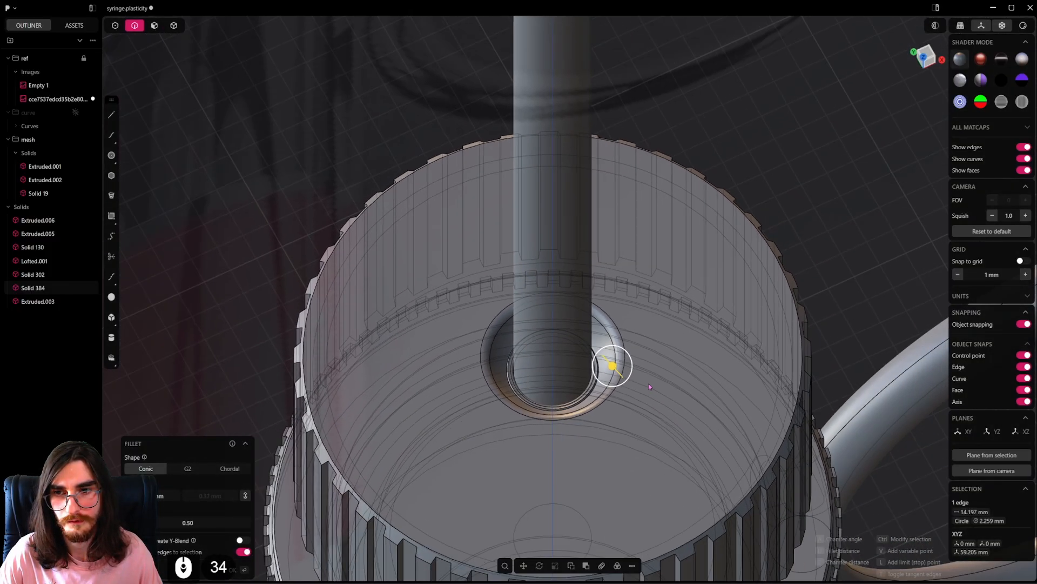
pyautogui.moveTo(649, 384); pyautogui.dragTo(636, 322, button='middle')
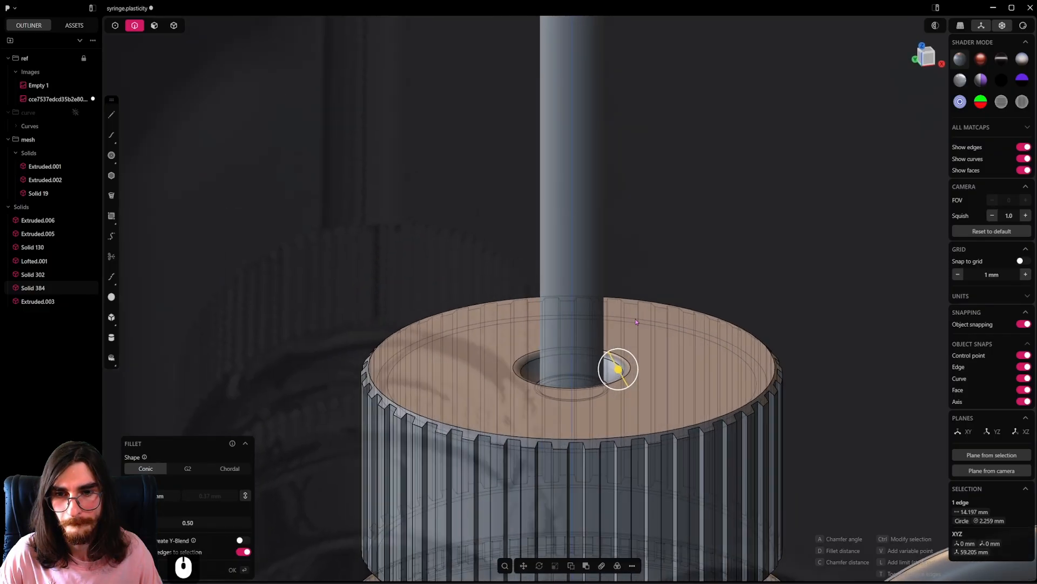
pyautogui.keyDown('shift'); pyautogui.moveTo(619, 370); pyautogui.dragTo(831, 434); pyautogui.keyUp('shift')
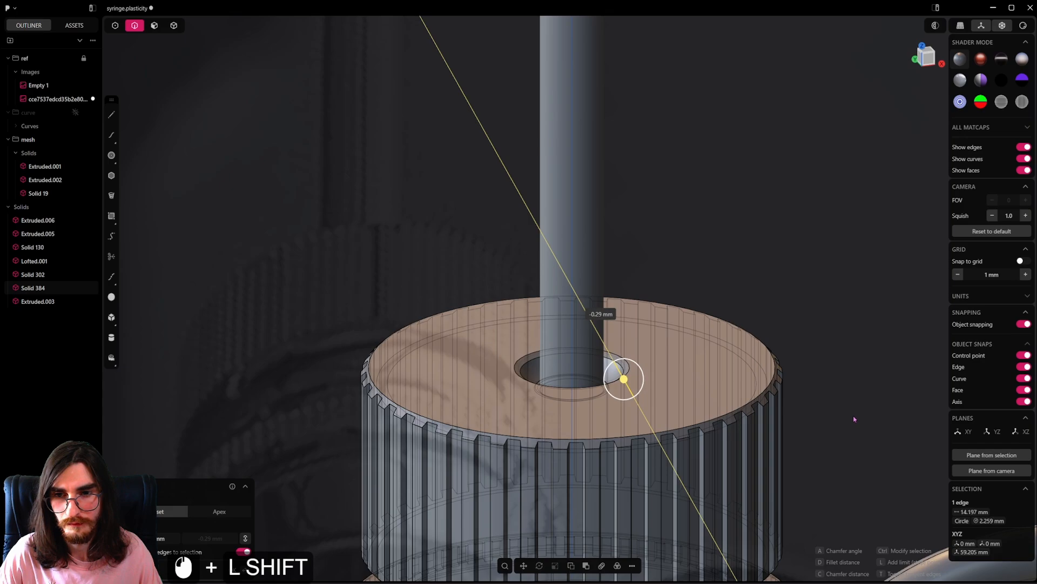
pyautogui.keyDown('shift'); pyautogui.moveTo(854, 419); pyautogui.dragTo(619, 370); pyautogui.keyUp('shift')
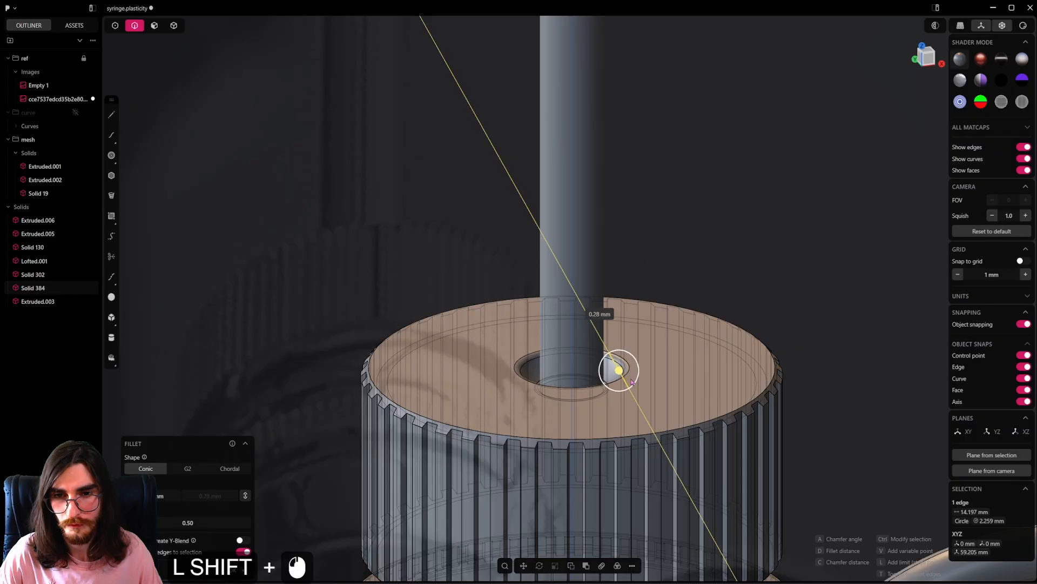
pyautogui.rightClick(656, 384)
# Step: Move the plunger down about 43 mm along Z to seat its ball in the cap's socket
pyautogui.keyDown('alt'); pyautogui.moveTo(655, 383); pyautogui.dragTo(661, 414, button='middle'); pyautogui.keyUp('alt')
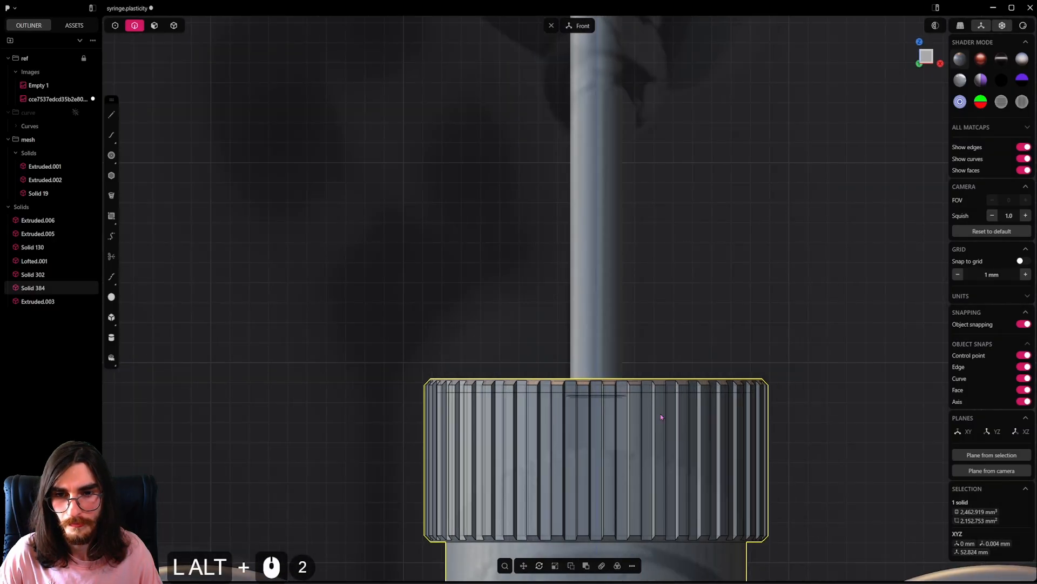
pyautogui.scroll(-6, 292, 128)
pyautogui.scroll(-4, 293, 127)
pyautogui.click(174, 26)
pyautogui.scroll(-7, 374, 167)
pyautogui.click(479, 116)
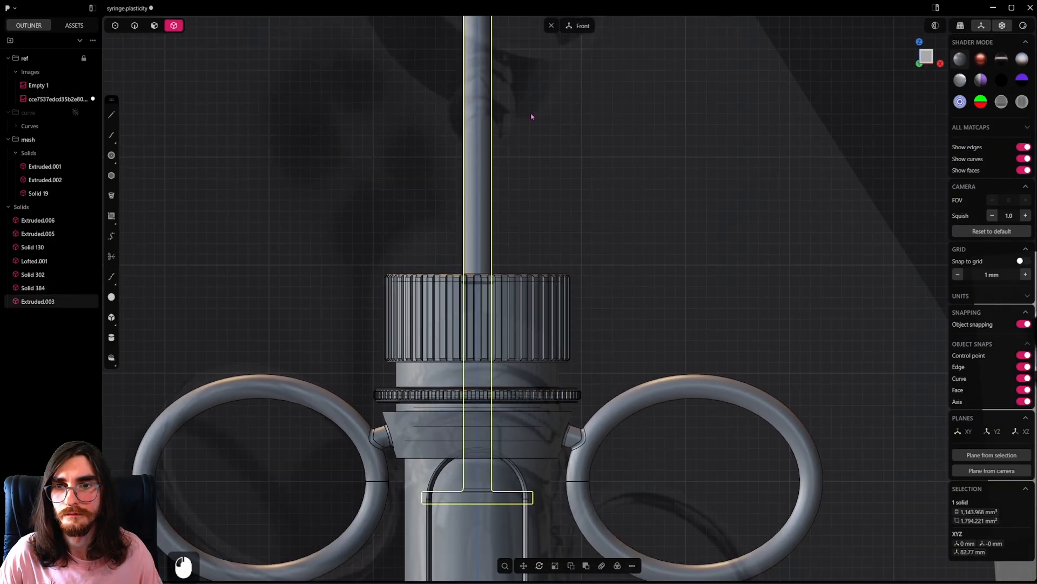
pyautogui.press('g')
pyautogui.press('z')
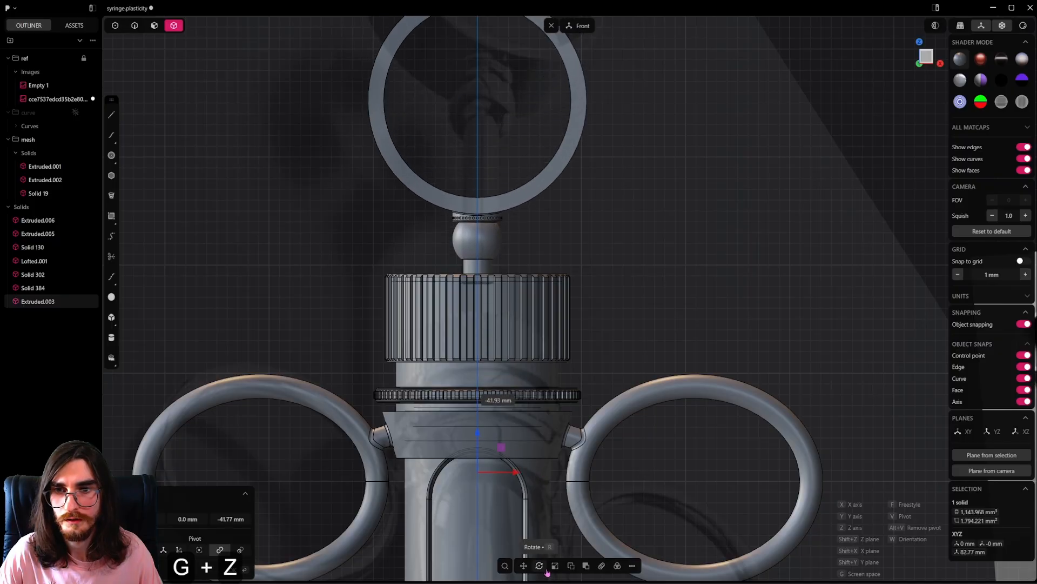
pyautogui.keyDown('shift'); pyautogui.click(546, 535); pyautogui.keyUp('shift')
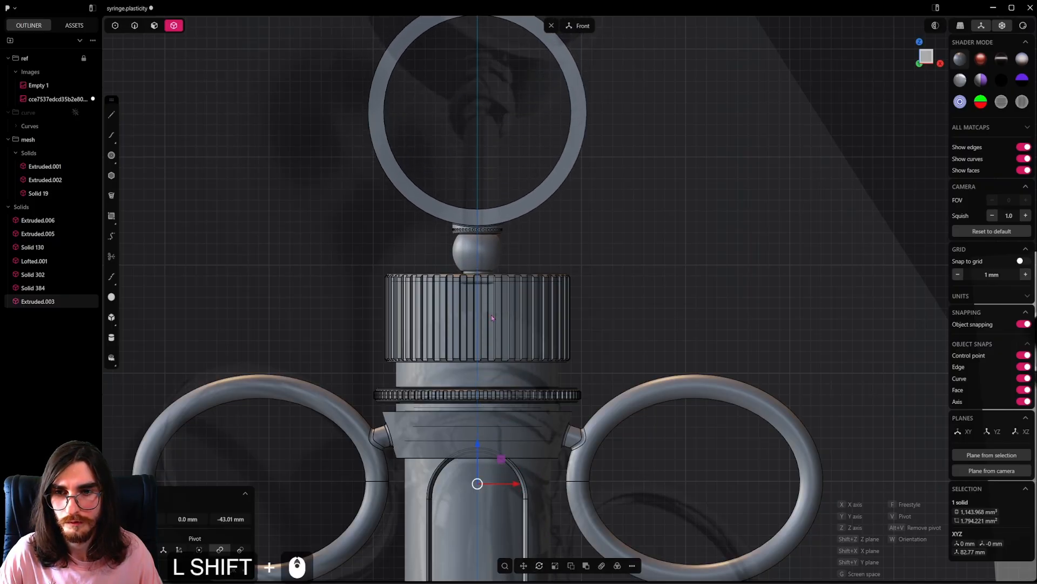
# Step: Check how the ball sits in the cap's socket and undo the plunger's downward move
pyautogui.keyDown('shift'); pyautogui.moveTo(517, 316); pyautogui.dragTo(564, 421, button='middle'); pyautogui.keyUp('shift')
pyautogui.scroll(11, 579, 354)
pyautogui.keyDown('shift'); pyautogui.moveTo(564, 421); pyautogui.dragTo(556, 348, button='middle'); pyautogui.keyUp('shift')
pyautogui.scroll(4, 543, 257)
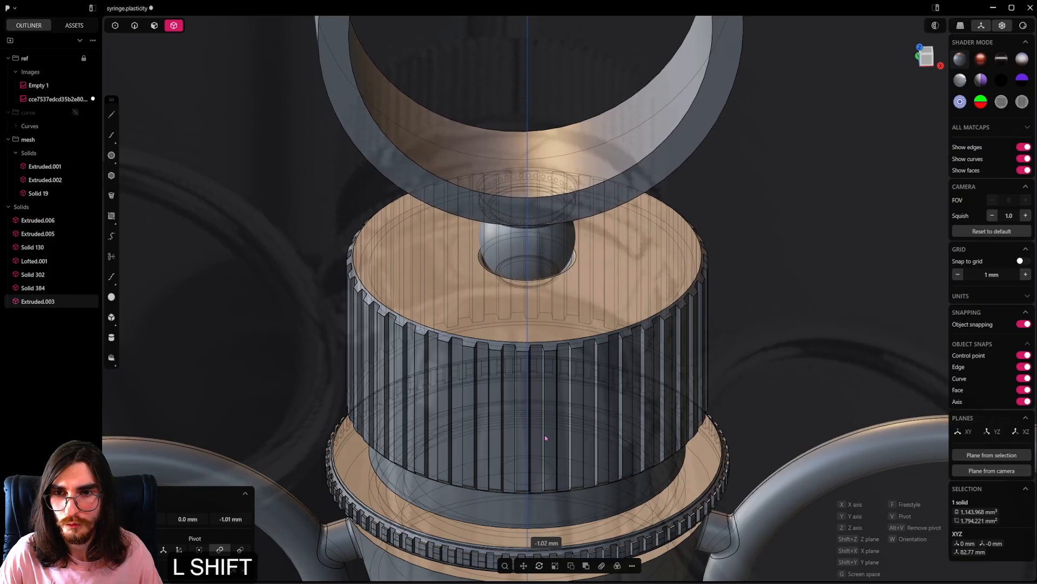
pyautogui.moveTo(609, 343); pyautogui.dragTo(602, 305, button='middle')
pyautogui.scroll(-3, 610, 312)
pyautogui.hotkey('ctrl', 'z')
# Step: Fine-tune the offset of the spherical socket face in the knurled cap and save the file
pyautogui.scroll(15, 387, 214)
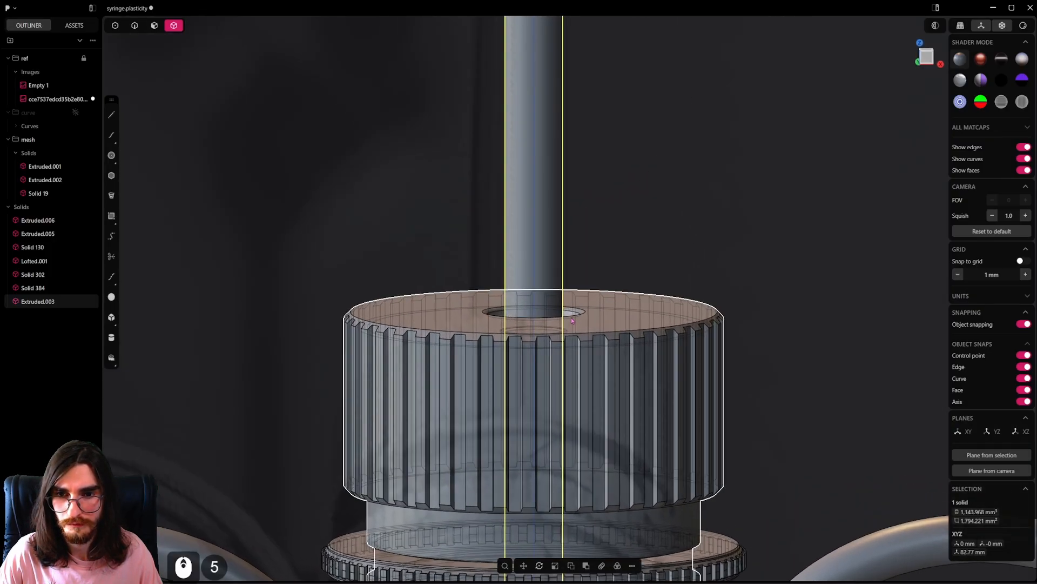
pyautogui.scroll(3, 408, 195)
pyautogui.moveTo(583, 270)
pyautogui.mouseDown(button='middle')
pyautogui.moveTo(598, 309)
pyautogui.moveTo(625, 324)
pyautogui.moveTo(597, 259)
pyautogui.mouseUp(button='middle')
pyautogui.moveTo(672, 502); pyautogui.dragTo(640, 481)
pyautogui.scroll(-3, 639, 481)
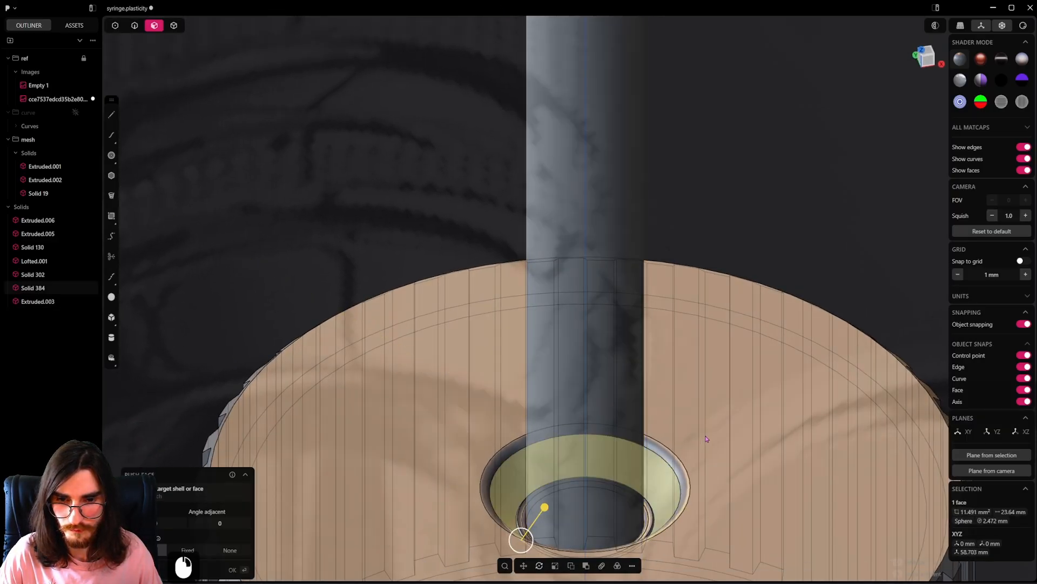
pyautogui.hotkey('ctrl', 's')
# Step: Round the inner and outer lower rim edges of the tapered ring collar with a Full fillet
pyautogui.scroll(-7, 825, 245)
pyautogui.scroll(-2, 767, 332)
pyautogui.moveTo(767, 332); pyautogui.dragTo(757, 276, button='middle')
pyautogui.scroll(-4, 703, 303)
pyautogui.keyDown('shift'); pyautogui.moveTo(659, 346); pyautogui.dragTo(594, 287, button='middle'); pyautogui.keyUp('shift')
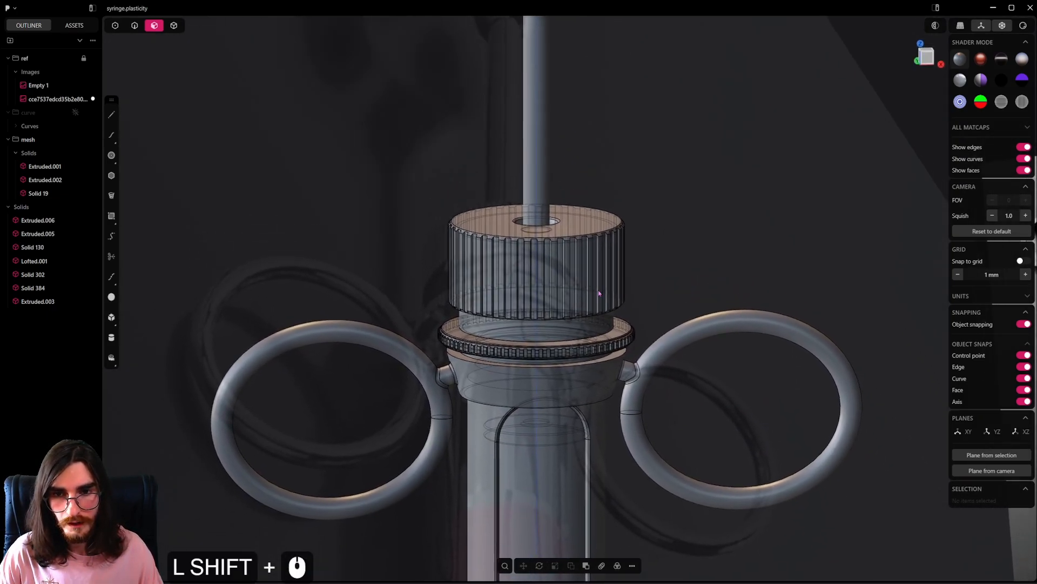
pyautogui.scroll(6, 593, 346)
pyautogui.moveTo(587, 403); pyautogui.dragTo(579, 349, button='middle')
pyautogui.scroll(9, 579, 350)
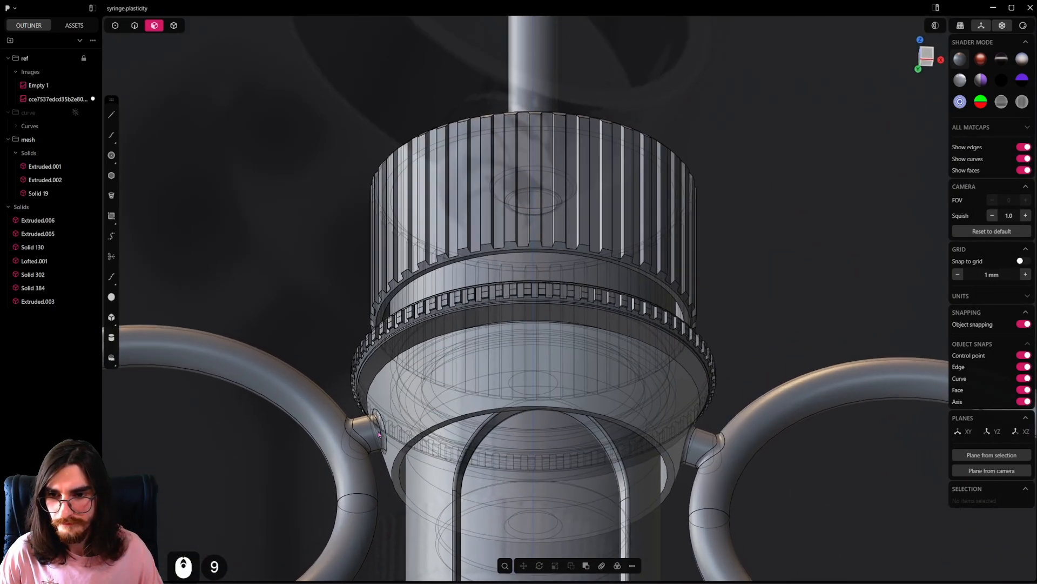
pyautogui.scroll(7, 497, 415)
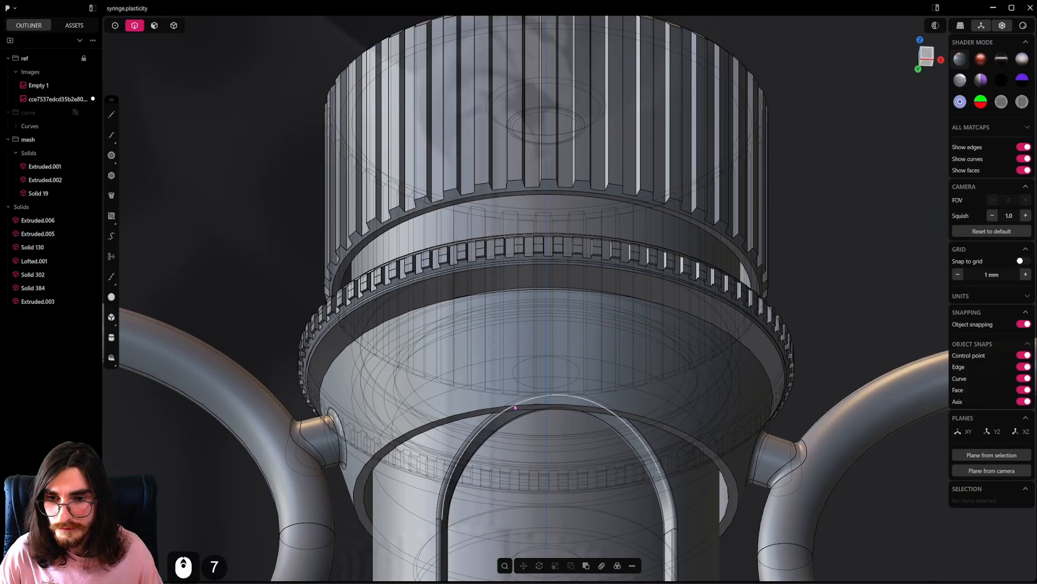
pyautogui.click(515, 406)
pyautogui.press('f')
pyautogui.click(457, 414)
pyautogui.scroll(4, 479, 421)
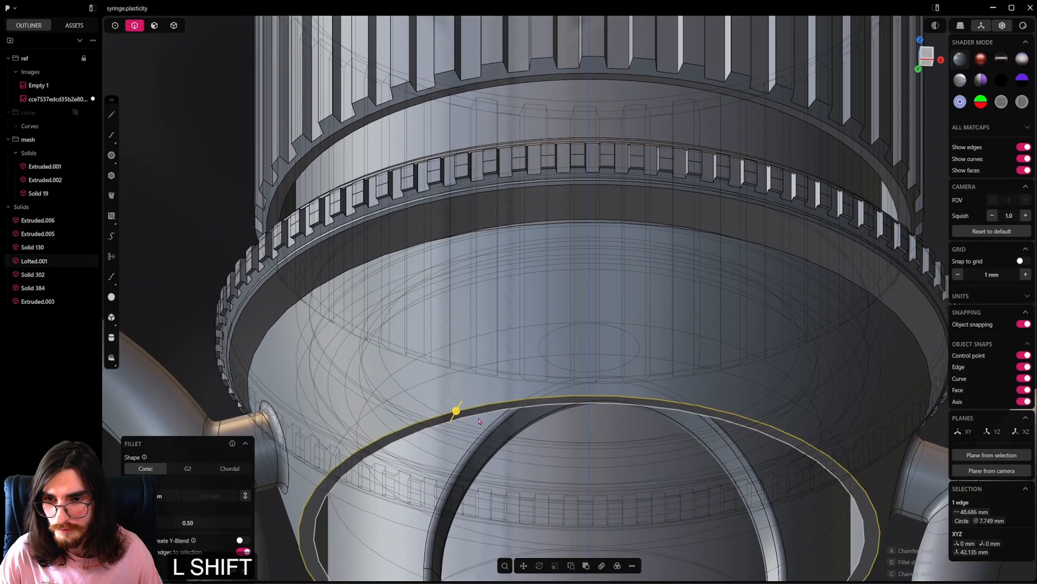
pyautogui.moveTo(480, 420); pyautogui.dragTo(472, 412, button='middle')
pyautogui.scroll(4, 473, 413)
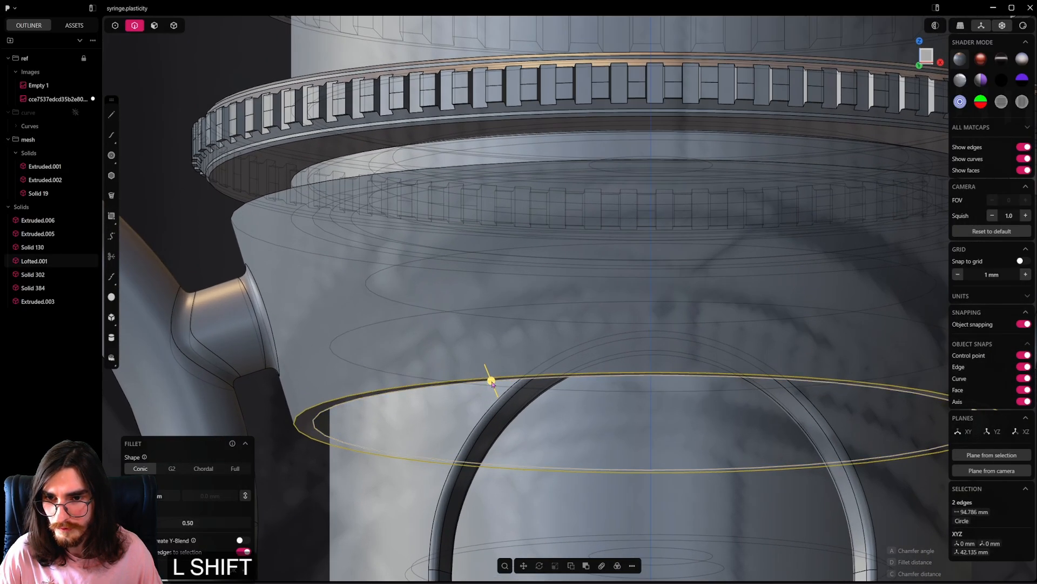
pyautogui.keyDown('shift'); pyautogui.moveTo(490, 378); pyautogui.dragTo(510, 455); pyautogui.keyUp('shift')
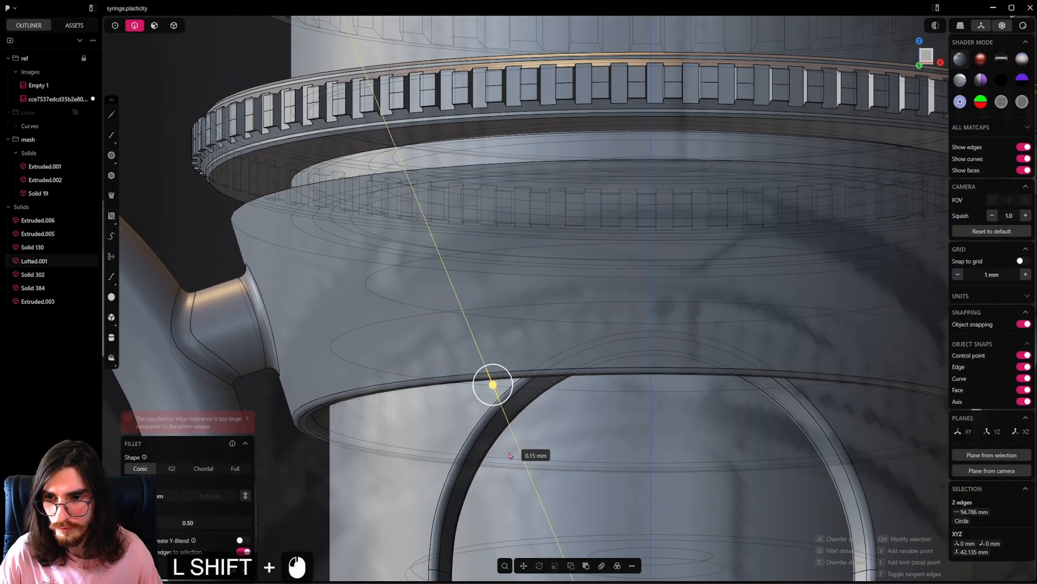
pyautogui.click(233, 469)
pyautogui.rightClick(424, 409)
# Step: Isolate the tapered collar with its finger rings to expose the collar's upper rim
pyautogui.scroll(-10, 424, 409)
pyautogui.keyDown('shift'); pyautogui.moveTo(560, 340); pyautogui.dragTo(567, 402, button='middle'); pyautogui.keyUp('shift')
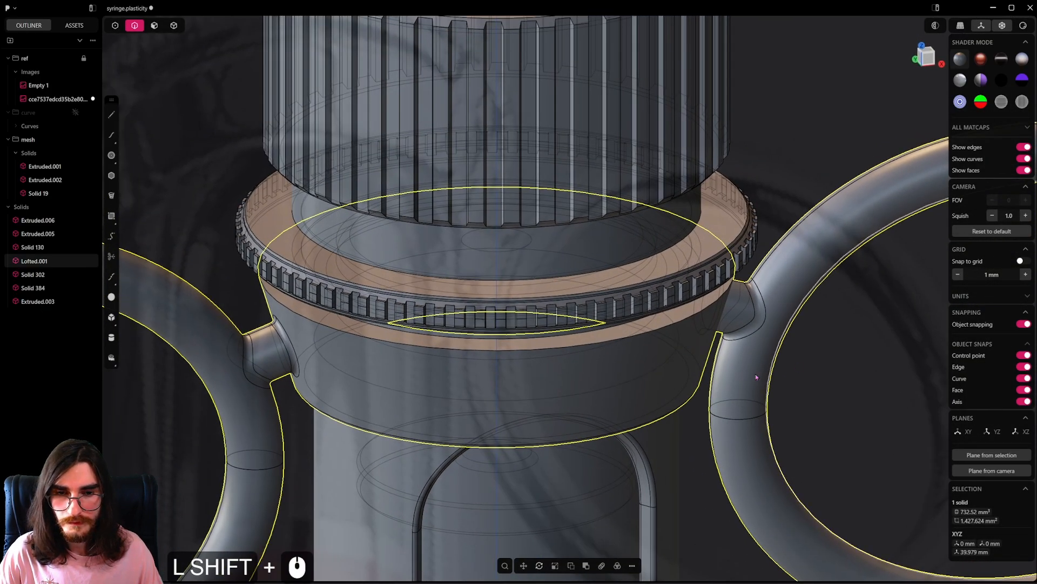
pyautogui.scroll(-5, 757, 377)
pyautogui.keyDown('shift'); pyautogui.moveTo(762, 412); pyautogui.dragTo(782, 438, button='middle'); pyautogui.keyUp('shift')
pyautogui.scroll(20, 555, 395)
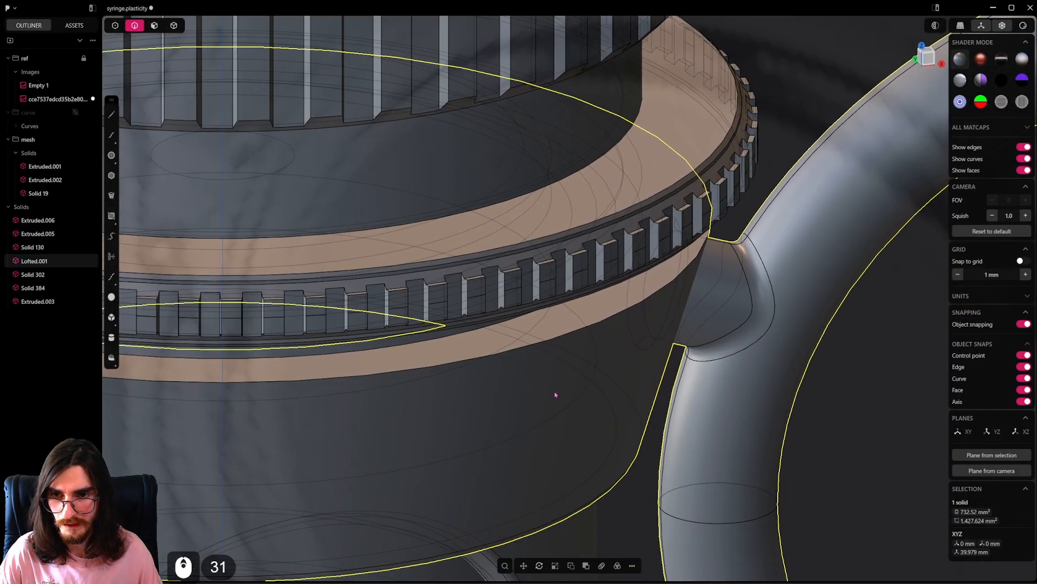
pyautogui.moveTo(555, 395); pyautogui.dragTo(685, 304, button='middle')
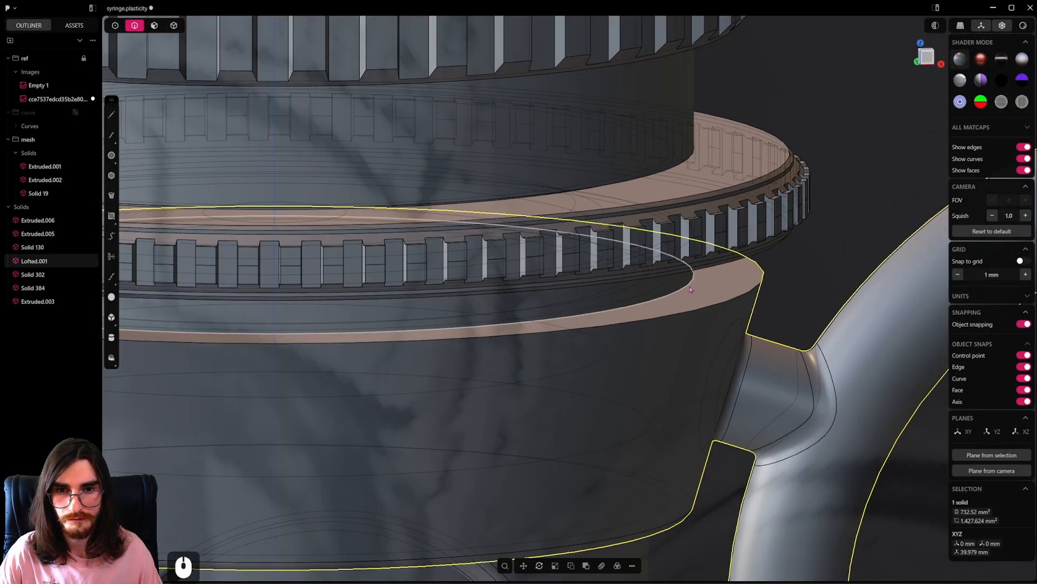
pyautogui.click(689, 286)
pyautogui.keyDown('shift'); pyautogui.click(746, 294); pyautogui.keyUp('shift')
pyautogui.press('4')
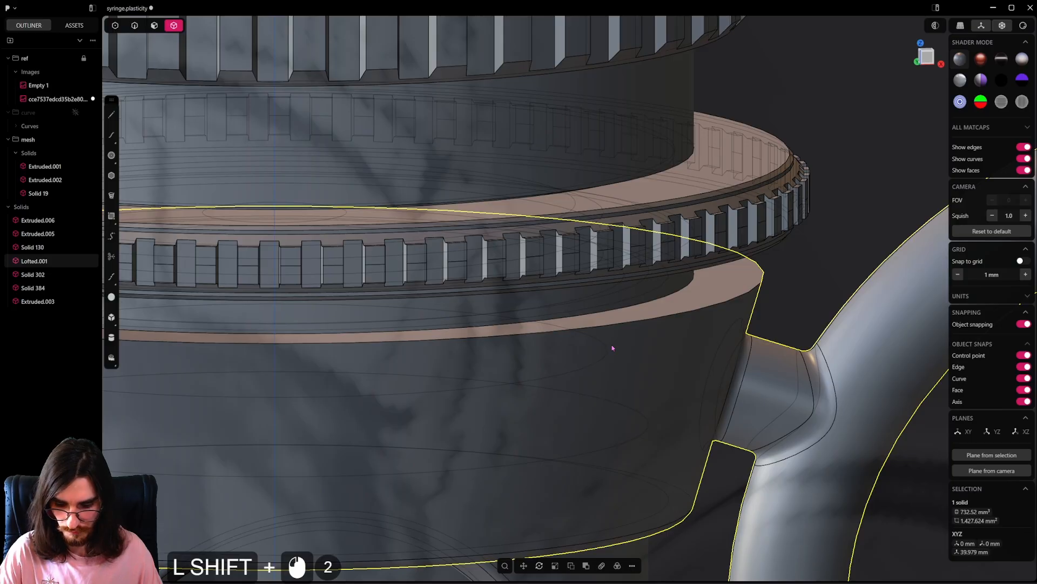
pyautogui.press('/')
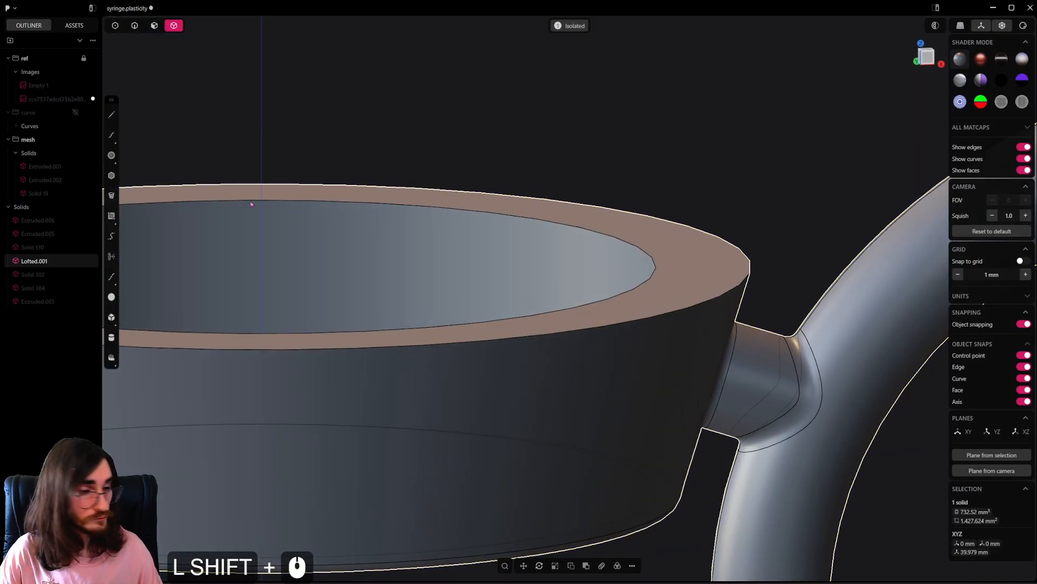
# Step: Round the outer upper rim edge of the tapered collar with a G2 fillet
pyautogui.click(135, 26)
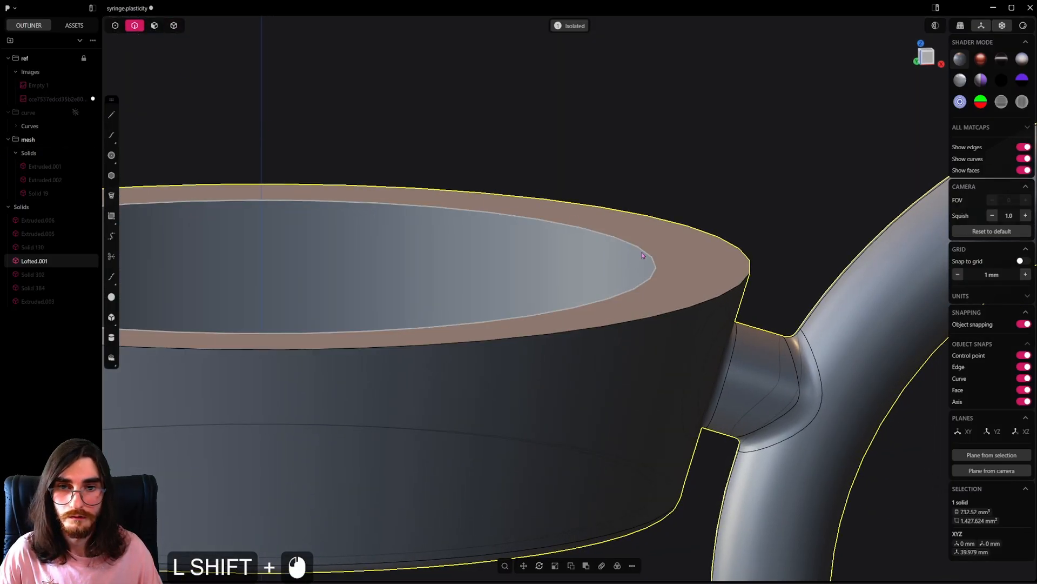
pyautogui.hotkey('ctrl', 'z')
pyautogui.hotkey('ctrl', 'z')
pyautogui.hotkey('ctrl', 'z')
pyautogui.hotkey('ctrl', 'z')
pyautogui.hotkey('ctrl', 'z')
pyautogui.hotkey('ctrl', 'z')
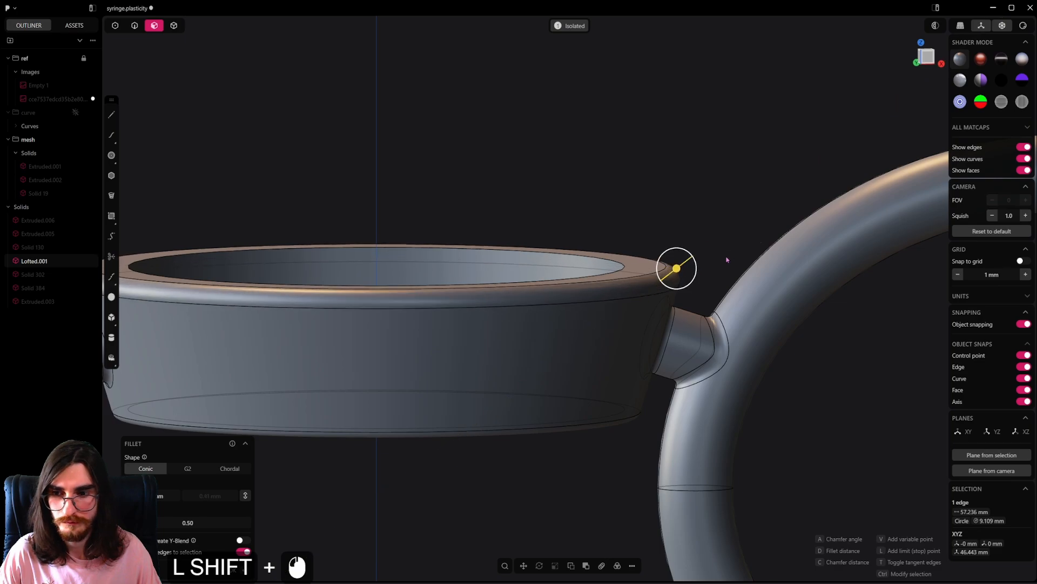
pyautogui.click(184, 475)
pyautogui.scroll(3, 650, 276)
pyautogui.moveTo(651, 275); pyautogui.dragTo(655, 265, button='middle')
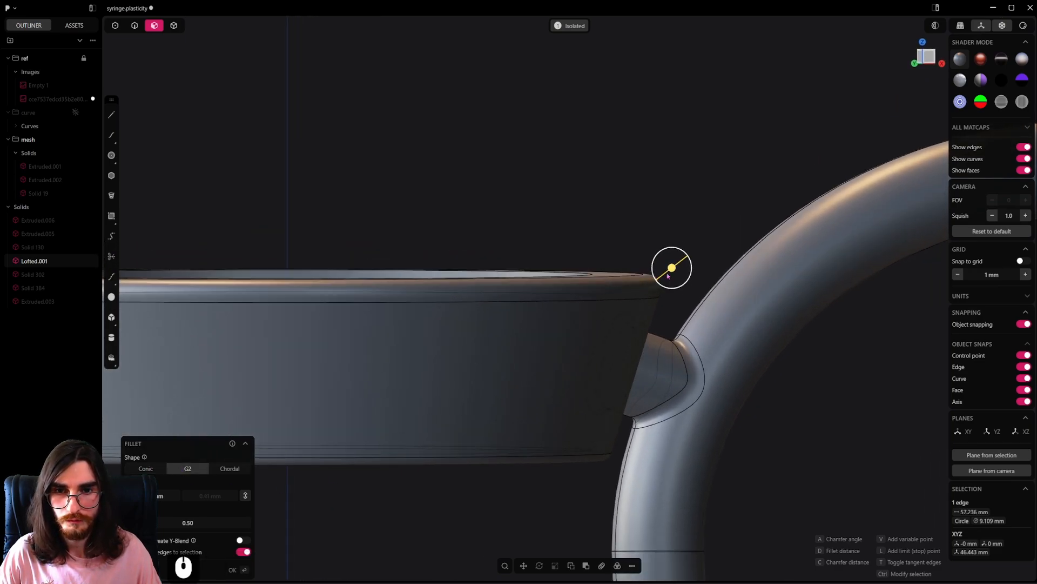
pyautogui.keyDown('shift'); pyautogui.moveTo(671, 270); pyautogui.dragTo(719, 249); pyautogui.keyUp('shift')
pyautogui.rightClick(615, 294)
pyautogui.moveTo(613, 294); pyautogui.dragTo(606, 322, button='middle')
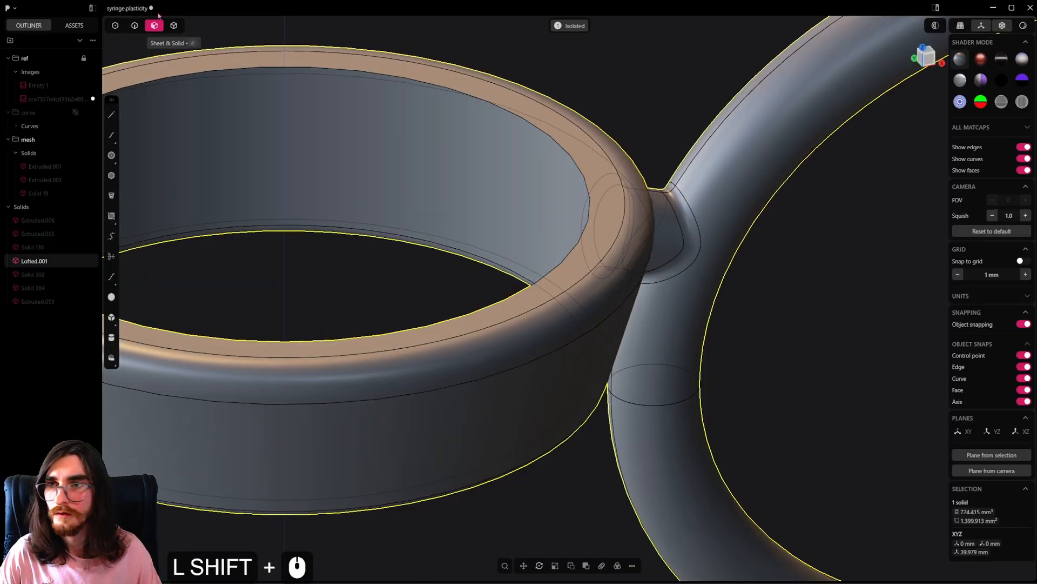
# Step: Fillet the inner upper rim edge of the tapered collar and save the file
pyautogui.keyDown('shift'); pyautogui.click(586, 191); pyautogui.keyUp('shift')
pyautogui.keyDown('shift'); pyautogui.moveTo(587, 187); pyautogui.dragTo(382, 185); pyautogui.keyUp('shift')
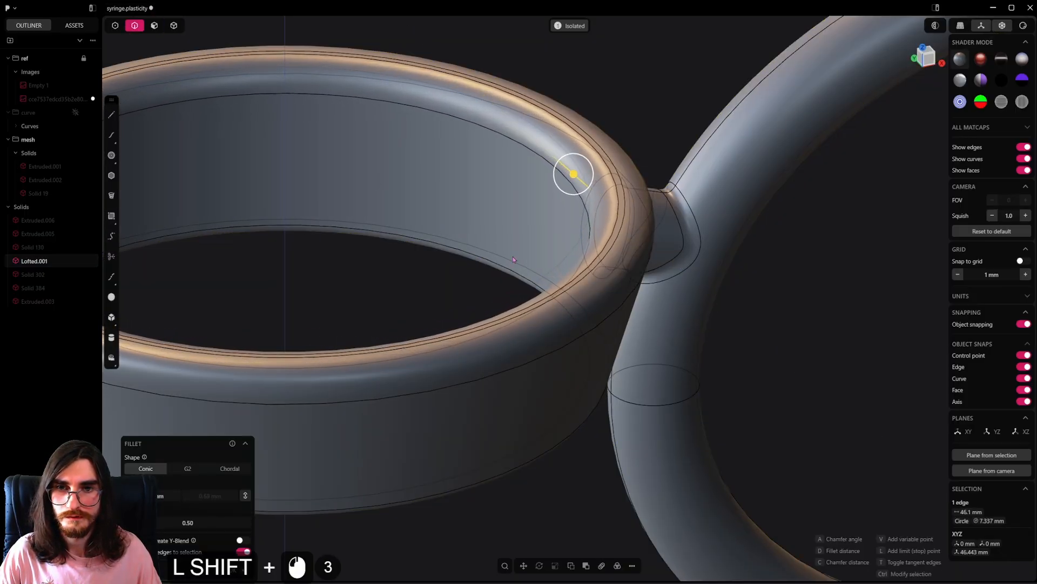
pyautogui.moveTo(514, 260); pyautogui.dragTo(591, 218, button='middle')
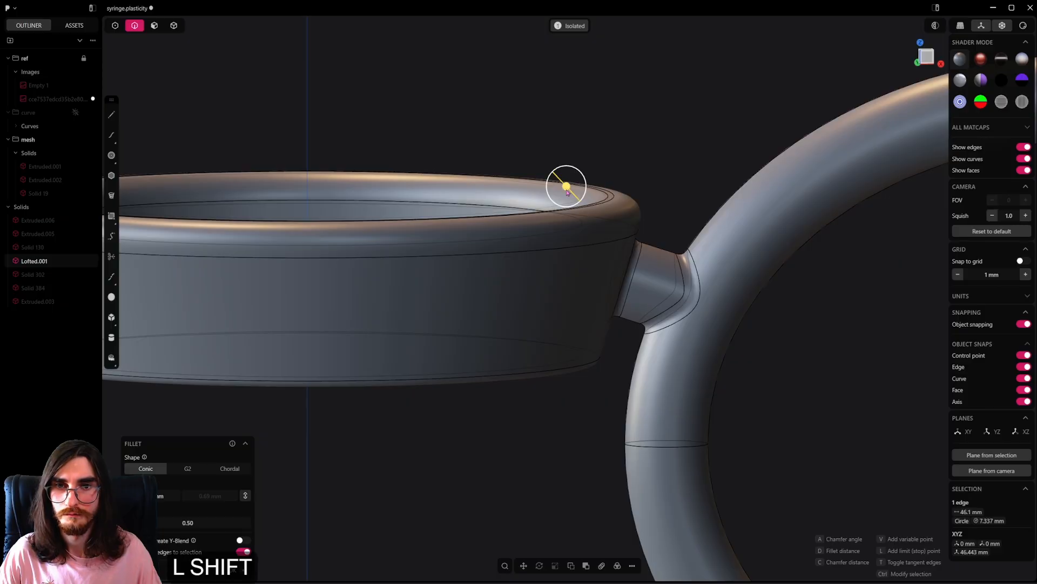
pyautogui.keyDown('shift'); pyautogui.moveTo(567, 192); pyautogui.dragTo(565, 189); pyautogui.keyUp('shift')
pyautogui.rightClick(667, 172)
pyautogui.hotkey('ctrl', 's')
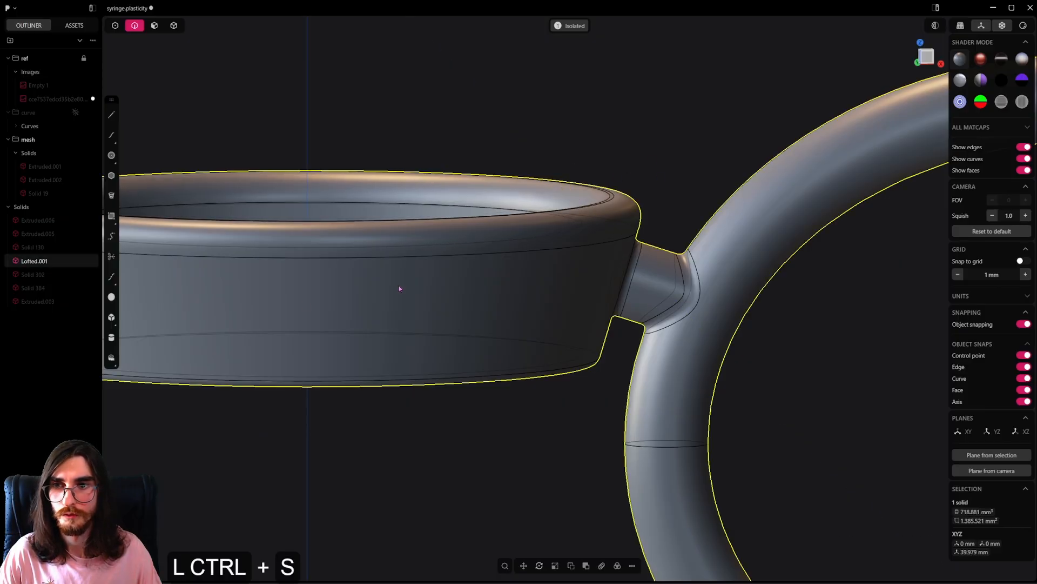
# Step: Deselect the collar and leave isolation to bring back the whole syringe
pyautogui.scroll(-17, 399, 287)
pyautogui.scroll(-3, 481, 362)
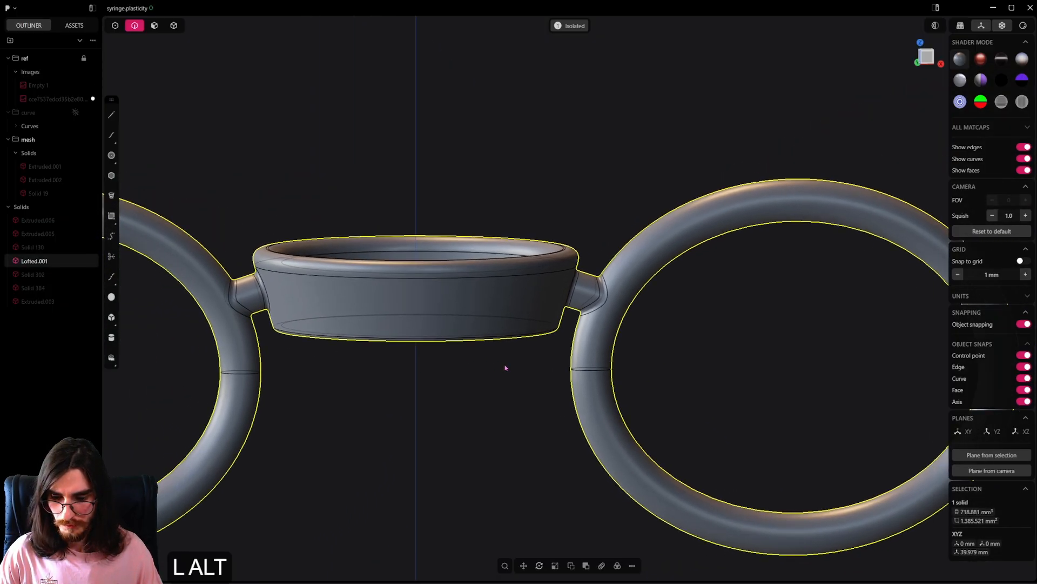
pyautogui.click(504, 379)
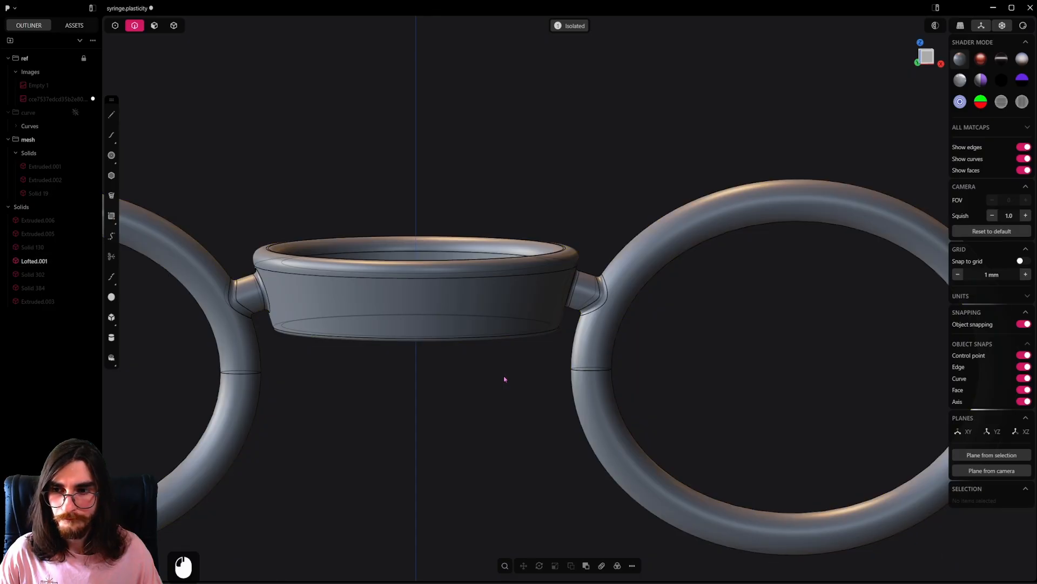
pyautogui.click(559, 29)
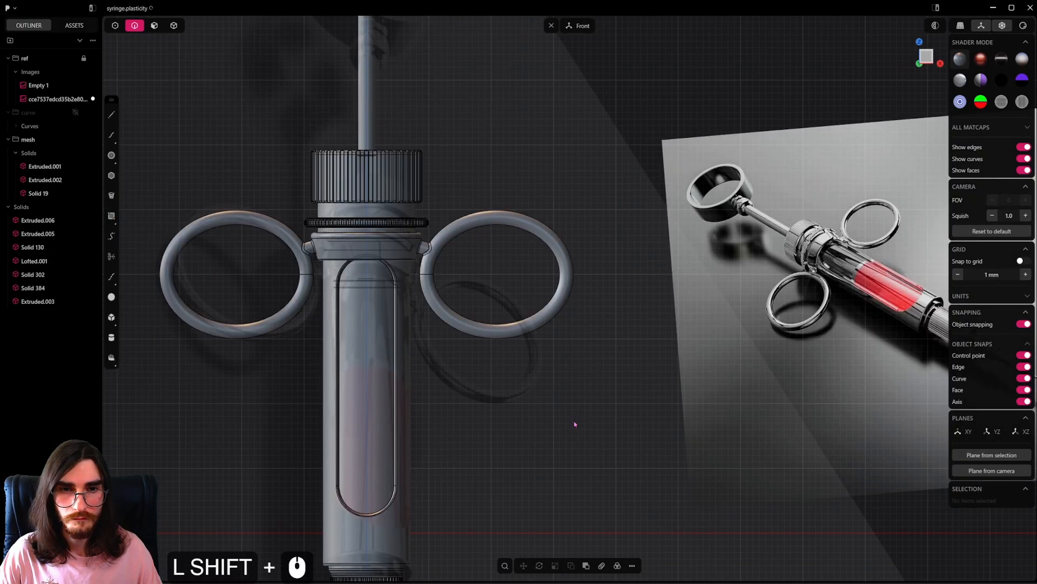
pyautogui.keyDown('shift'); pyautogui.moveTo(574, 424); pyautogui.dragTo(715, 394, button='middle'); pyautogui.keyUp('shift')
pyautogui.scroll(7, 552, 204)
pyautogui.scroll(2, 552, 204)
pyautogui.click(589, 243)
pyautogui.press('f')
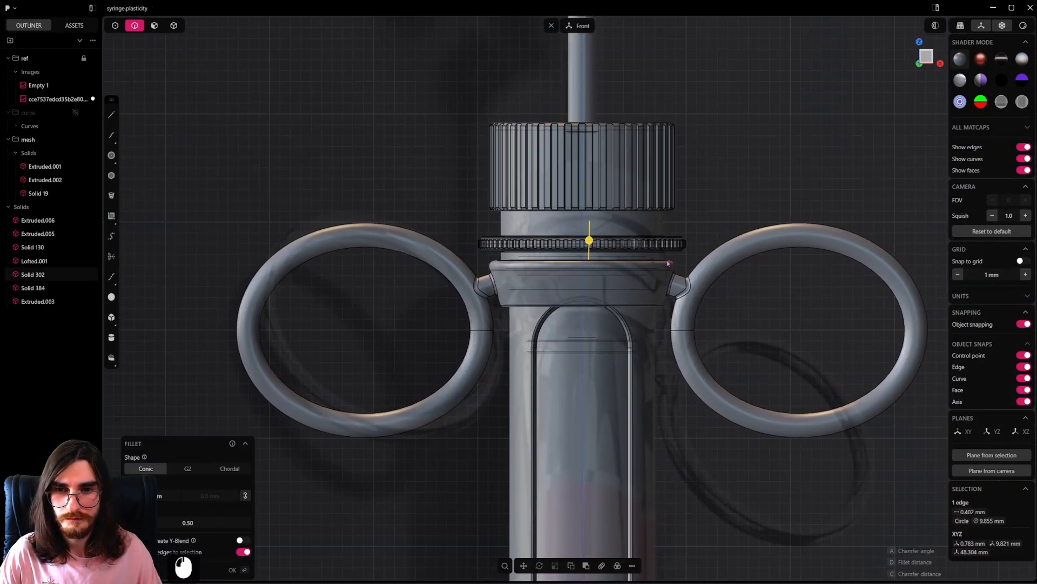
pyautogui.click(634, 218)
# Step: Try a fillet on the neck's outer groove edge just above the thin knurled ring, and undo it
pyautogui.scroll(20, 631, 212)
pyautogui.moveTo(631, 268); pyautogui.dragTo(641, 277, button='middle')
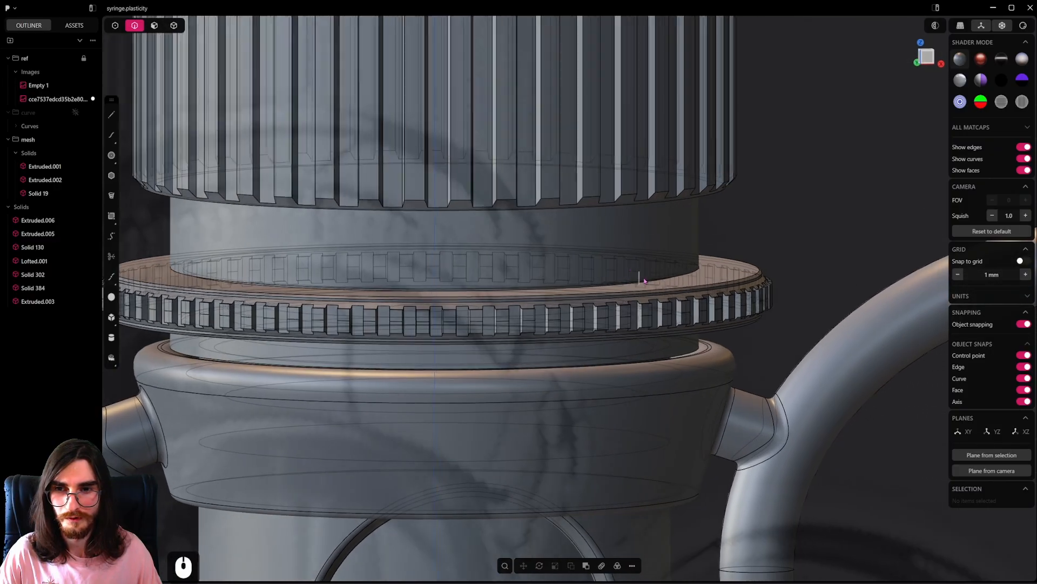
pyautogui.scroll(-3, 641, 278)
pyautogui.keyDown('shift'); pyautogui.moveTo(363, 299); pyautogui.dragTo(516, 324, button='middle'); pyautogui.keyUp('shift')
pyautogui.scroll(5, 516, 326)
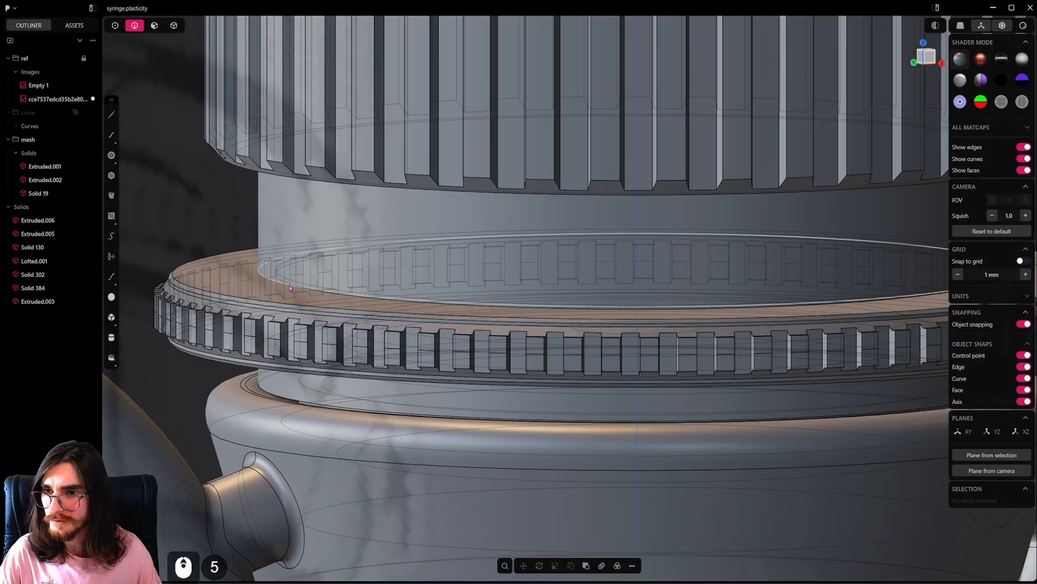
pyautogui.click(290, 284)
pyautogui.scroll(4, 313, 318)
pyautogui.keyDown('shift'); pyautogui.moveTo(290, 284); pyautogui.dragTo(322, 318, button='middle'); pyautogui.keyUp('shift')
pyautogui.keyDown('shift'); pyautogui.moveTo(323, 318); pyautogui.dragTo(292, 332); pyautogui.keyUp('shift')
pyautogui.rightClick(293, 332)
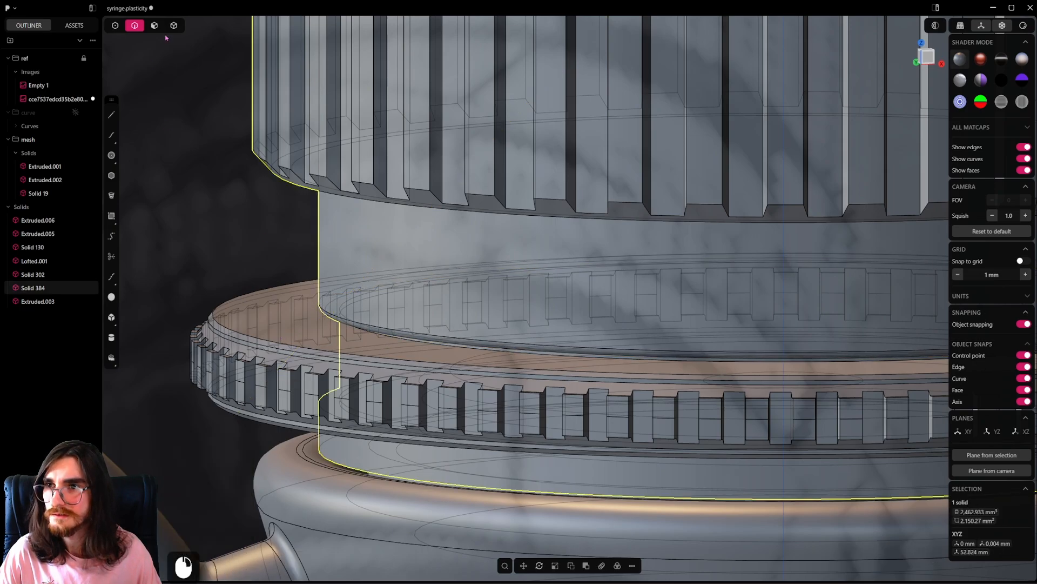
pyautogui.hotkey('ctrl', 'z')
# Step: Fillet both outer edges of the neck groove above and below the thin knurled ring, undoing the first attempt and repeating it slightly larger
pyautogui.moveTo(337, 521); pyautogui.dragTo(343, 415, button='middle')
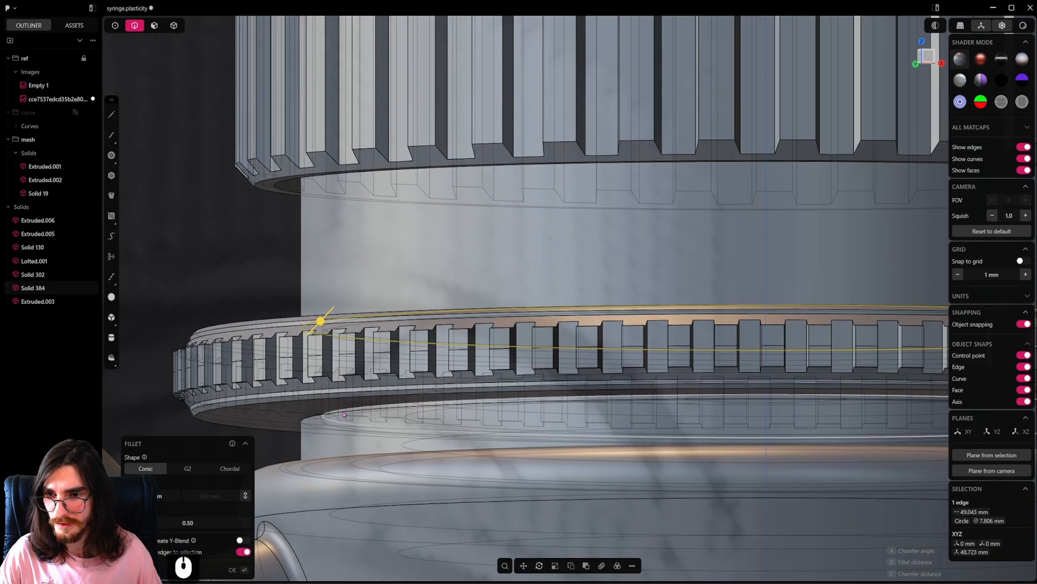
pyautogui.keyDown('shift'); pyautogui.click(312, 417); pyautogui.keyUp('shift')
pyautogui.moveTo(312, 417); pyautogui.dragTo(312, 427, button='middle')
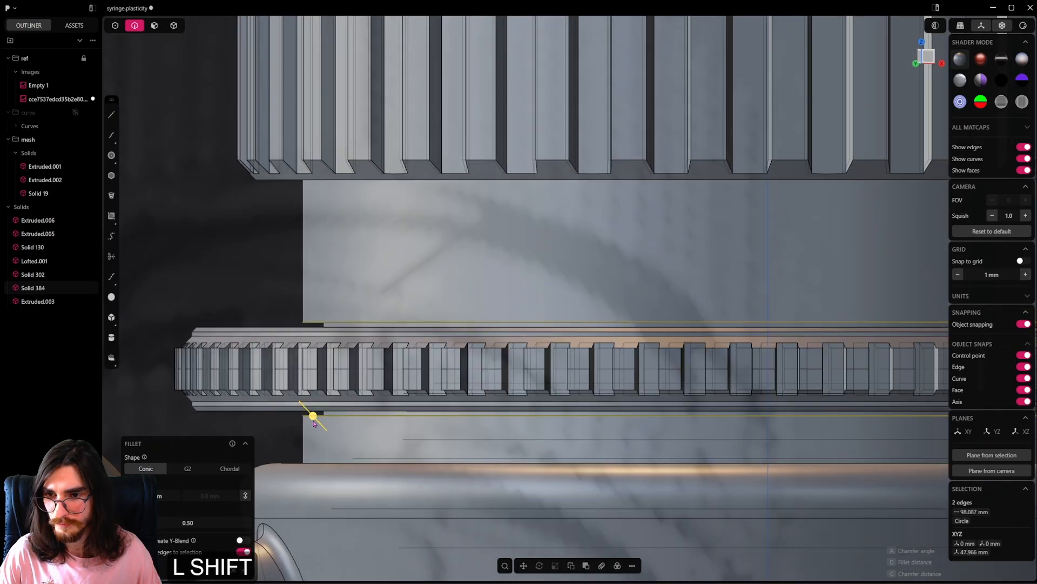
pyautogui.keyDown('shift'); pyautogui.moveTo(312, 418); pyautogui.dragTo(219, 422); pyautogui.keyUp('shift')
pyautogui.click(368, 299)
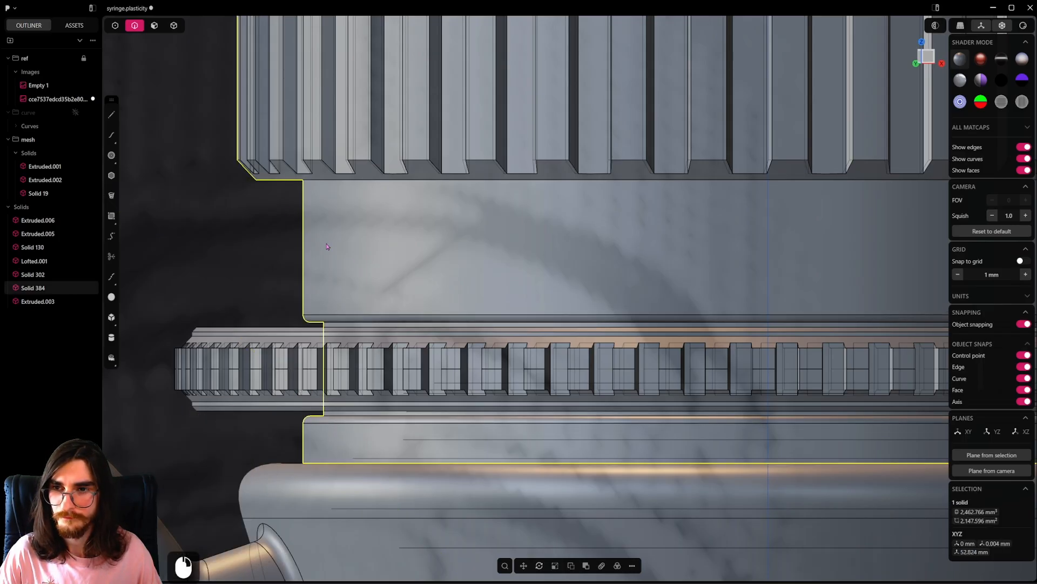
pyautogui.hotkey('ctrl', 'z')
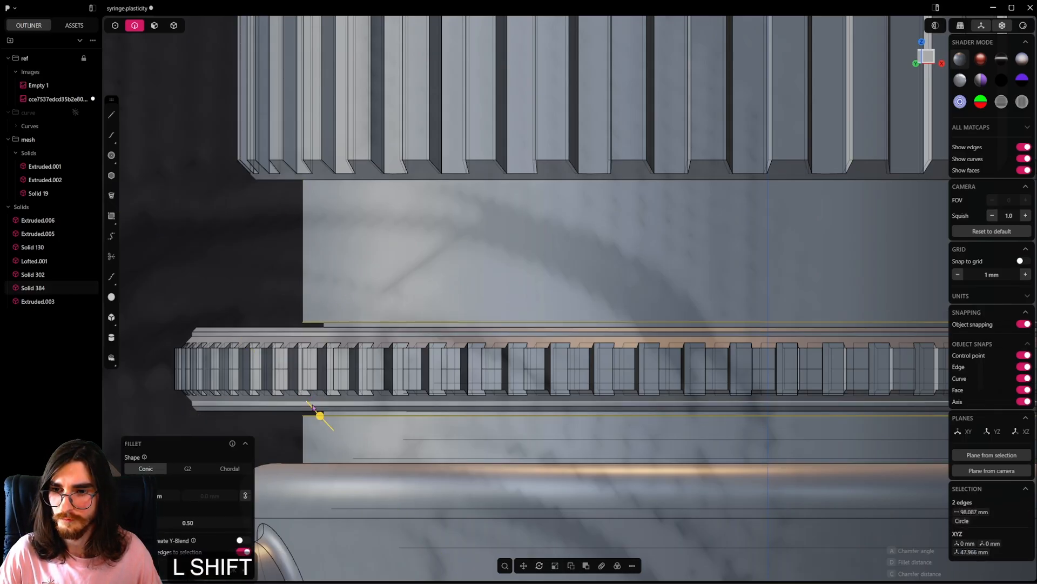
pyautogui.keyDown('shift'); pyautogui.moveTo(316, 412); pyautogui.dragTo(230, 331); pyautogui.keyUp('shift')
pyautogui.rightClick(282, 215)
# Step: Hide the thin knurled ring to expose the neck groove behind it
pyautogui.click(174, 26)
pyautogui.click(267, 358)
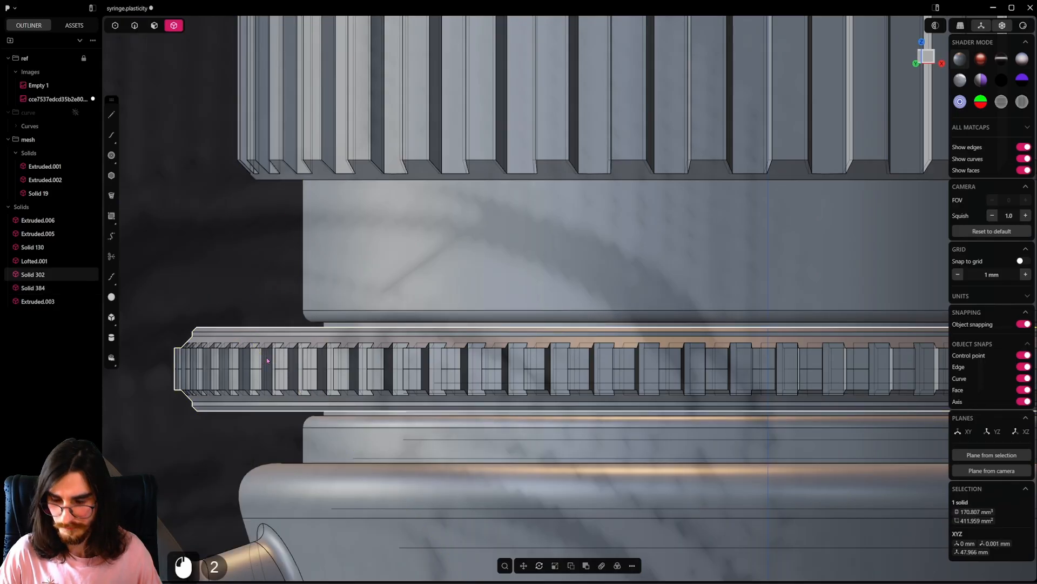
pyautogui.press('h')
# Step: Fillet both inner edges of the neck groove by about 0.07 mm and unhide the thin knurled ring
pyautogui.moveTo(411, 361); pyautogui.dragTo(414, 337, button='middle')
pyautogui.click(134, 29)
pyautogui.click(340, 349)
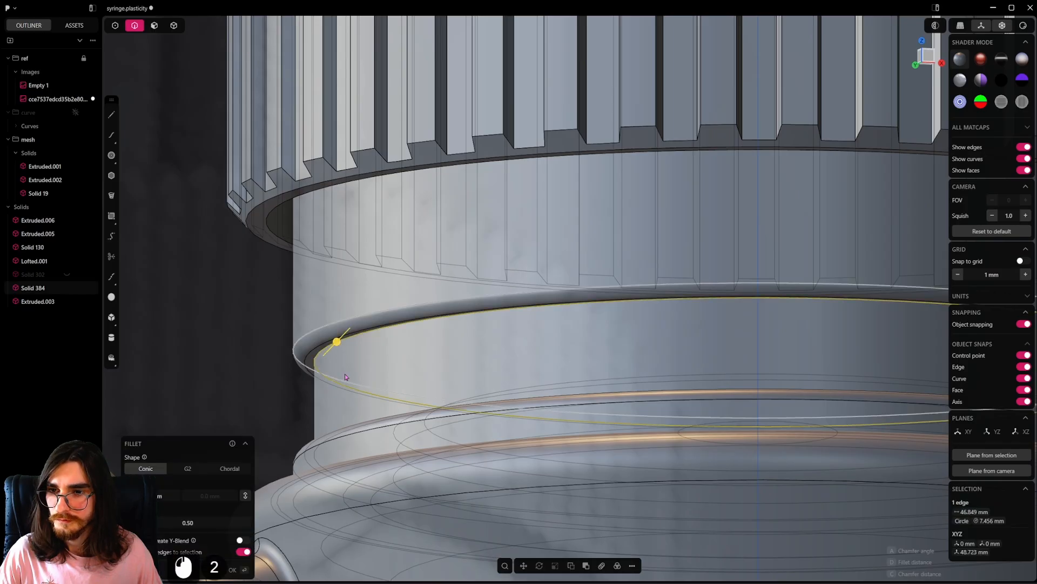
pyautogui.moveTo(347, 374); pyautogui.dragTo(344, 401, button='middle')
pyautogui.keyDown('shift'); pyautogui.click(308, 416); pyautogui.keyUp('shift')
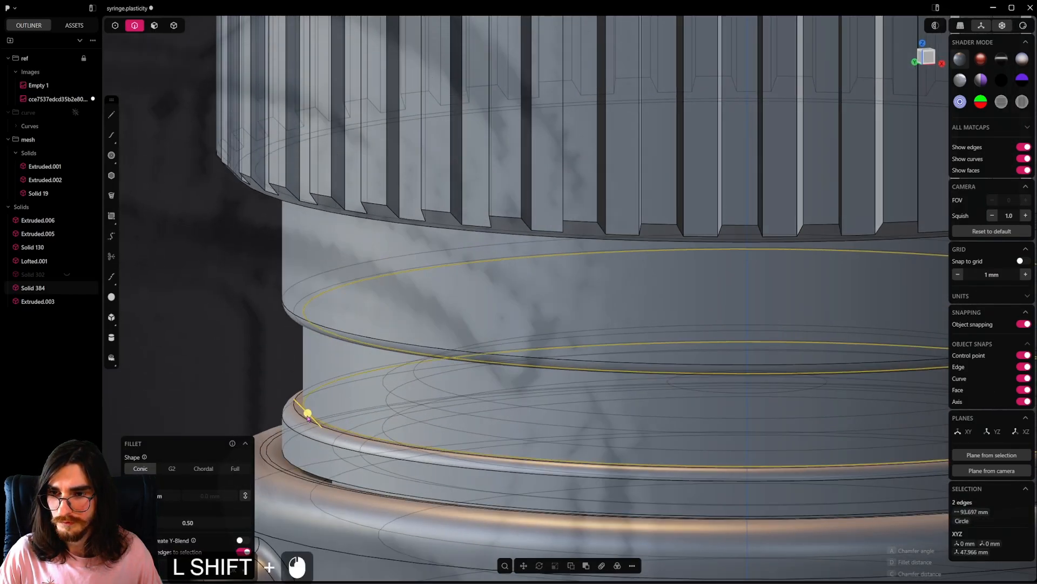
pyautogui.keyDown('shift'); pyautogui.moveTo(309, 417); pyautogui.dragTo(256, 433); pyautogui.keyUp('shift')
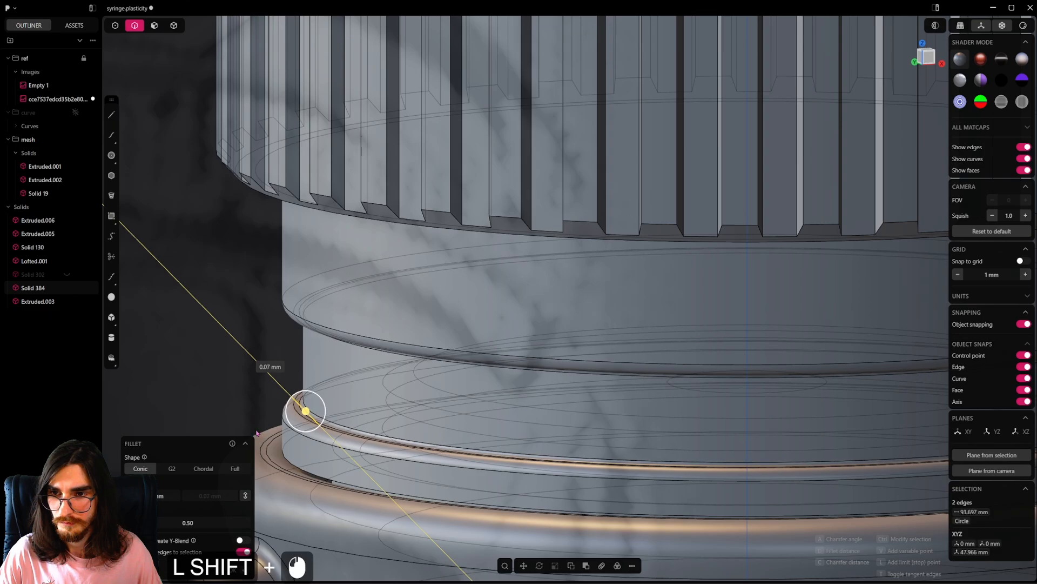
pyautogui.moveTo(396, 415); pyautogui.dragTo(415, 388, button='middle')
pyautogui.click(416, 388)
pyautogui.hotkey('alt', 'h')
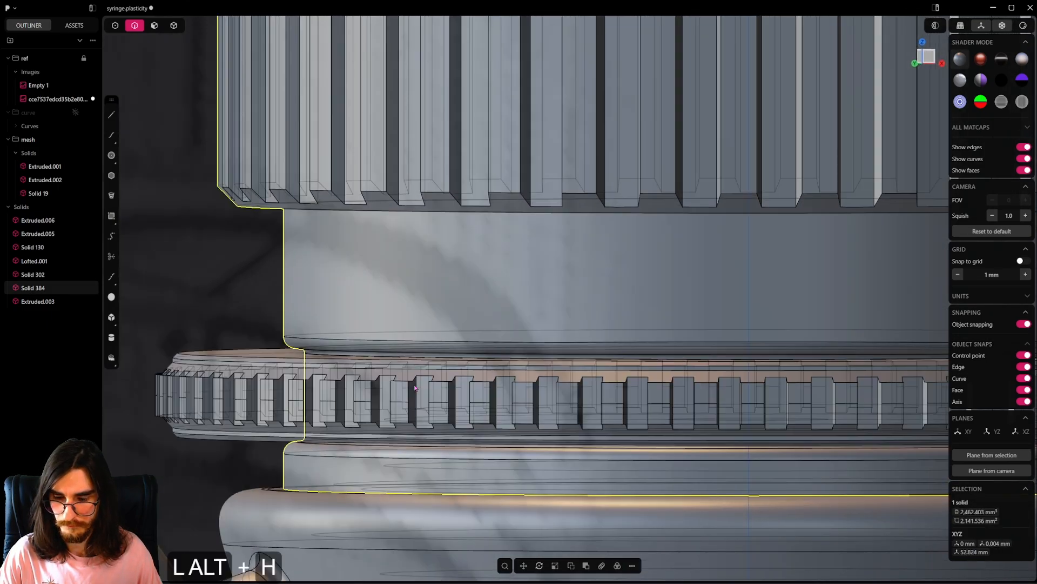
# Step: Round the circular edge on the underside of the knurled cap with a G2 fillet of about 0.19 mm
pyautogui.scroll(-20, 415, 388)
pyautogui.moveTo(415, 387)
pyautogui.mouseDown(button='middle')
pyautogui.moveTo(505, 313)
pyautogui.moveTo(412, 372)
pyautogui.mouseUp(button='middle')
pyautogui.scroll(10, 414, 364)
pyautogui.click(410, 363)
pyautogui.scroll(3, 410, 363)
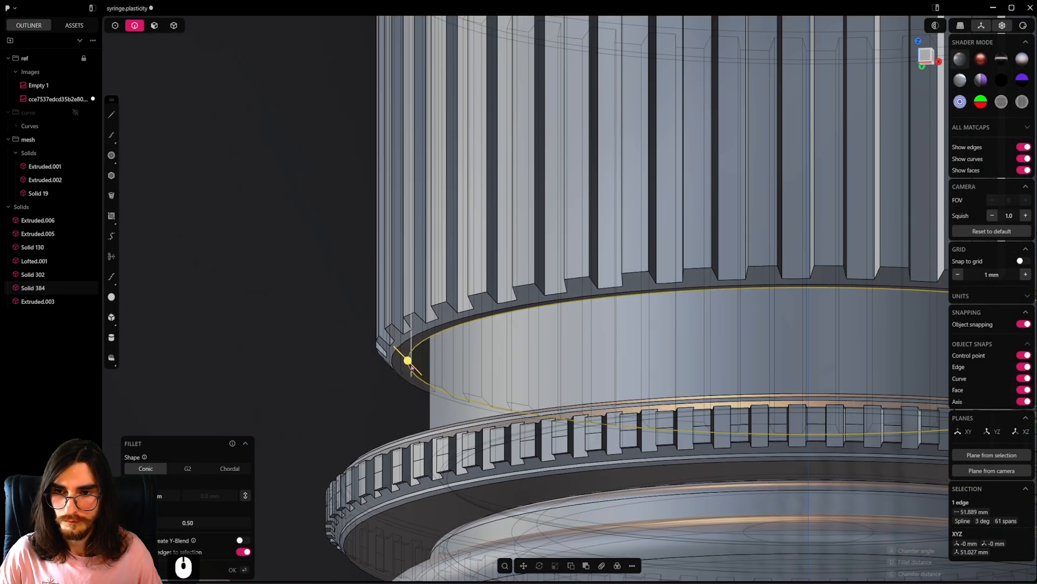
pyautogui.keyDown('shift'); pyautogui.moveTo(410, 361); pyautogui.dragTo(438, 384); pyautogui.keyUp('shift')
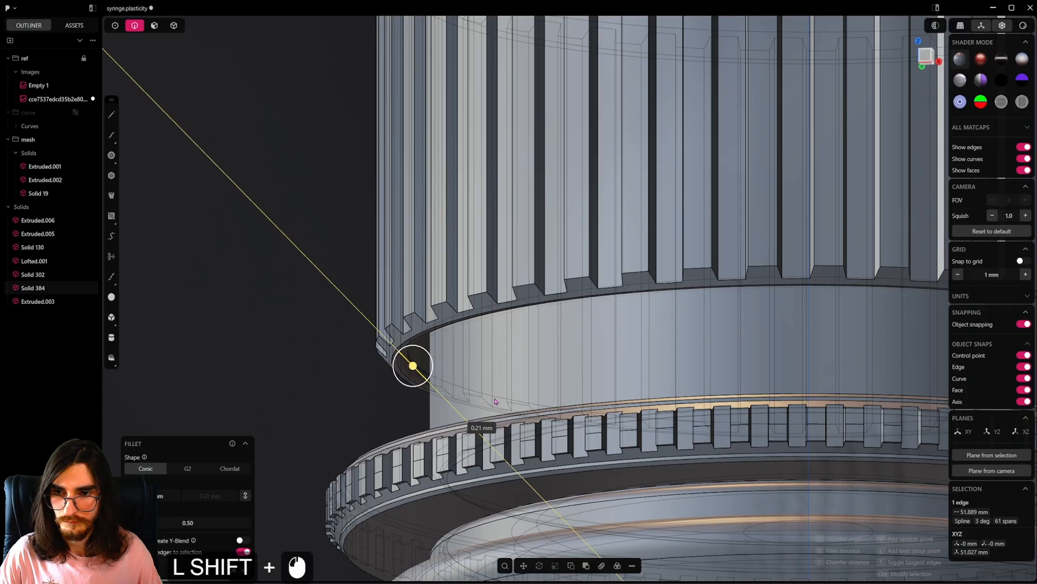
pyautogui.click(197, 468)
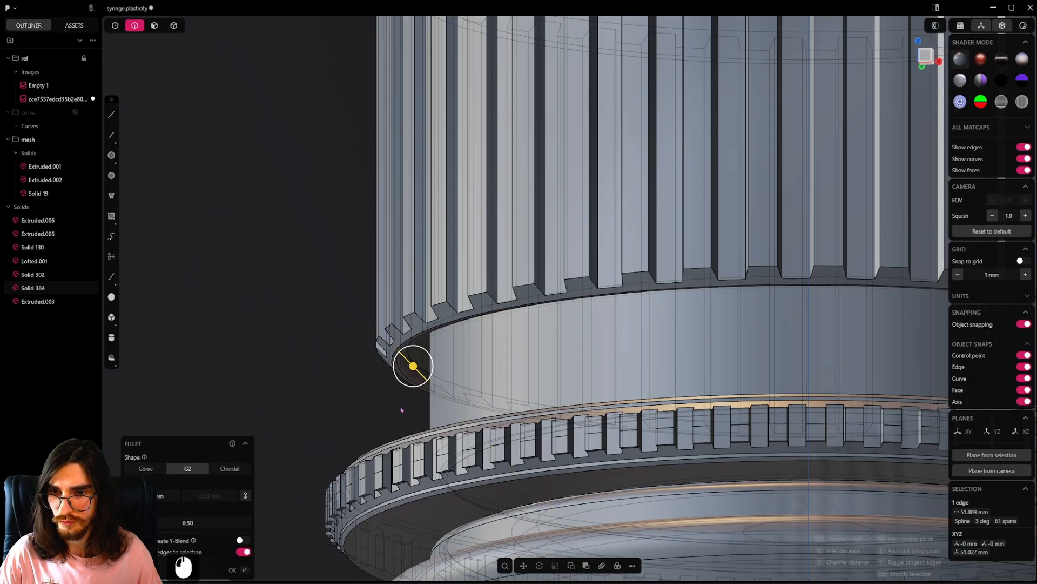
pyautogui.scroll(2, 470, 378)
pyautogui.moveTo(480, 369); pyautogui.dragTo(469, 383, button='middle')
pyautogui.keyDown('shift'); pyautogui.moveTo(374, 352); pyautogui.dragTo(378, 361); pyautogui.keyUp('shift')
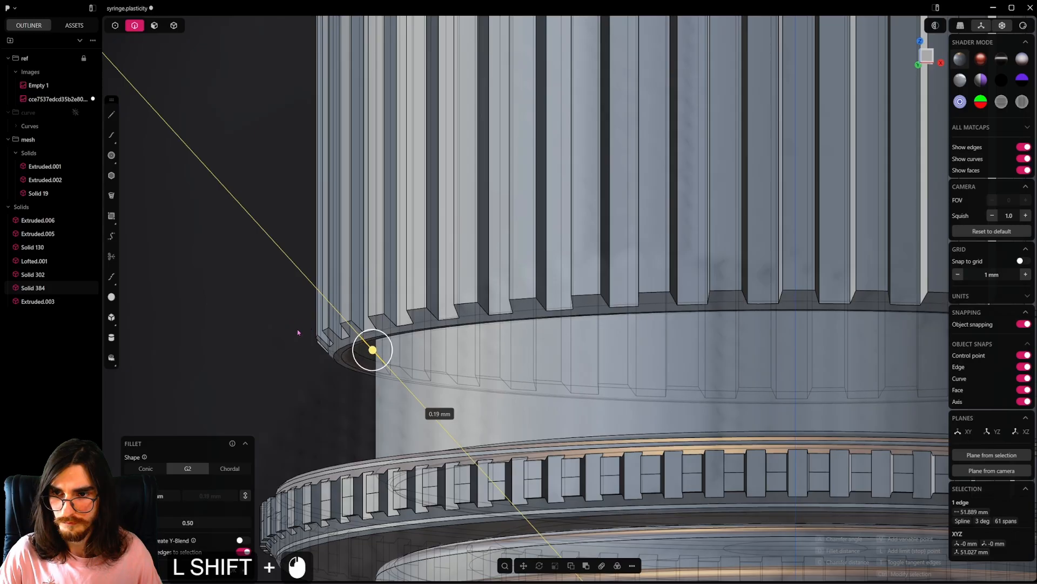
pyautogui.rightClick(340, 375)
# Step: Round the circular top rim edge of the knurled cap with a G2 fillet
pyautogui.moveTo(355, 391); pyautogui.dragTo(365, 406, button='middle')
pyautogui.scroll(-11, 399, 379)
pyautogui.keyDown('shift'); pyautogui.moveTo(686, 324); pyautogui.dragTo(529, 266, button='middle'); pyautogui.keyUp('shift')
pyautogui.scroll(2, 462, 330)
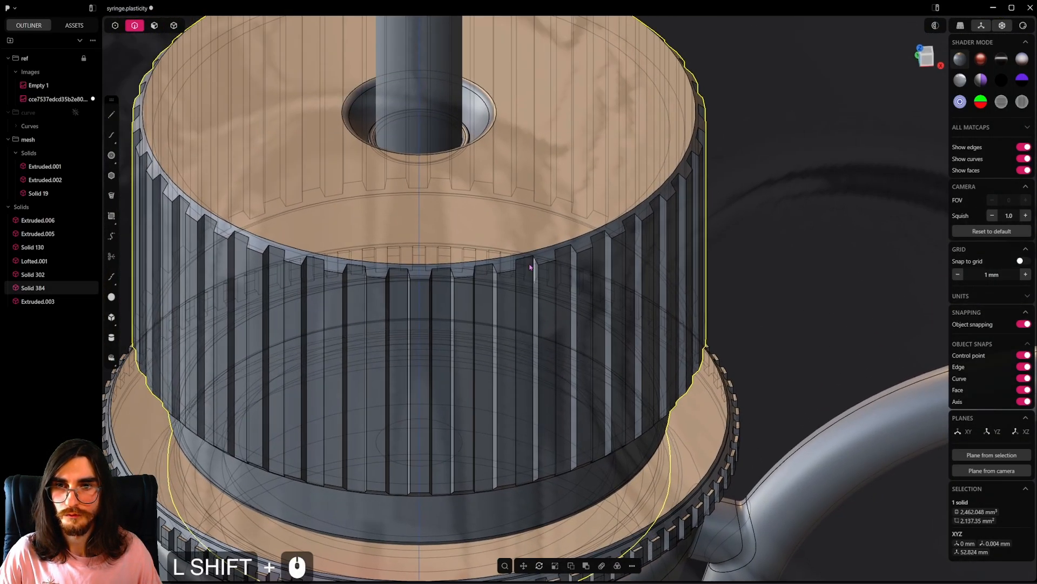
pyautogui.click(553, 248)
pyautogui.press('f')
pyautogui.scroll(20, 594, 324)
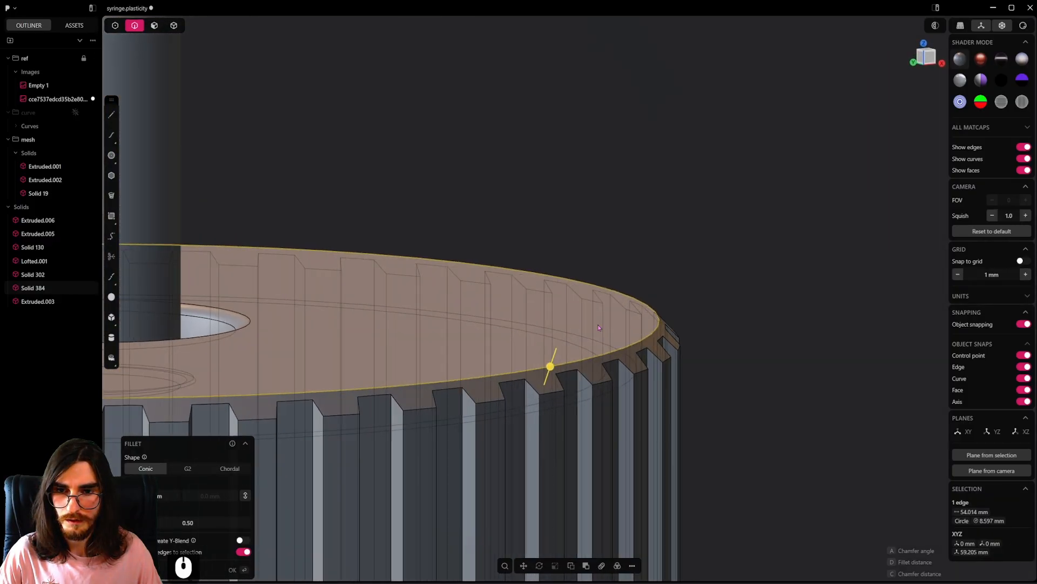
pyautogui.scroll(3, 599, 327)
pyautogui.keyDown('shift'); pyautogui.moveTo(545, 364); pyautogui.dragTo(551, 353); pyautogui.keyUp('shift')
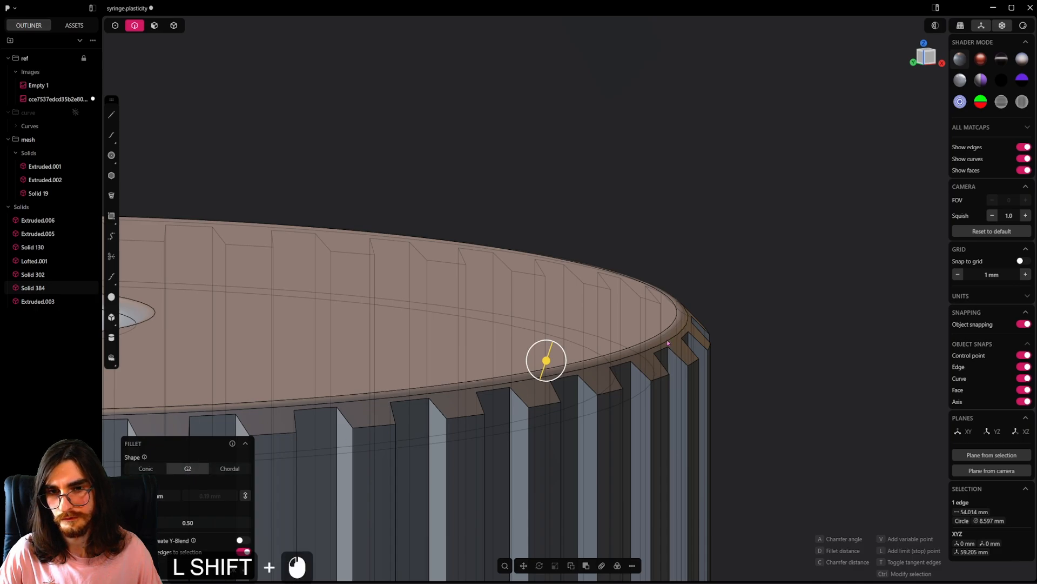
pyautogui.rightClick(667, 341)
# Step: Inspect the edges of the knurled cap, neck groove and collar, and continue down to the barrel's window
pyautogui.keyDown('alt'); pyautogui.moveTo(734, 298); pyautogui.dragTo(621, 369, button='middle'); pyautogui.keyUp('alt')
pyautogui.click(505, 295)
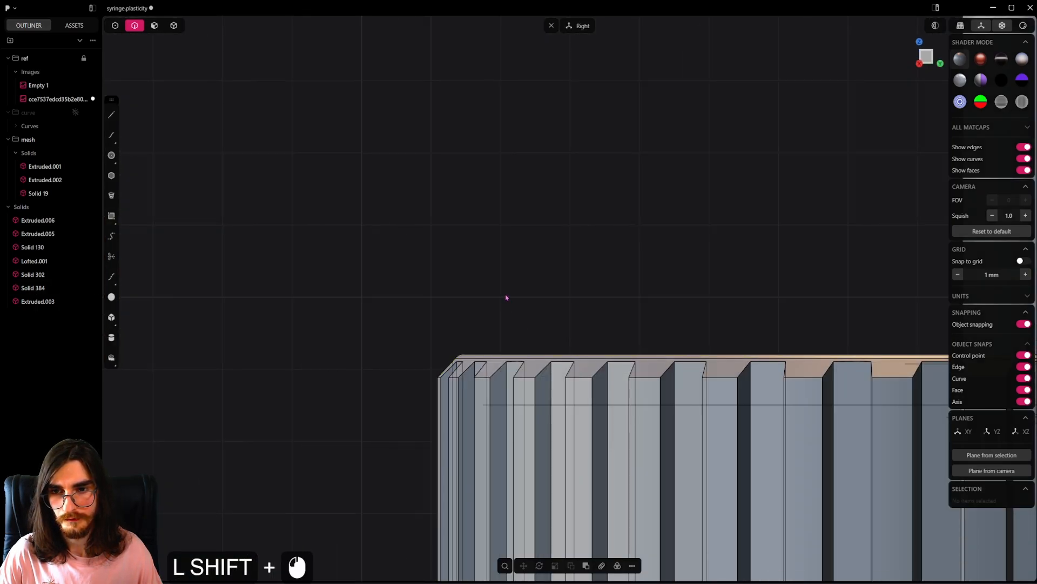
pyautogui.scroll(-6, 508, 301)
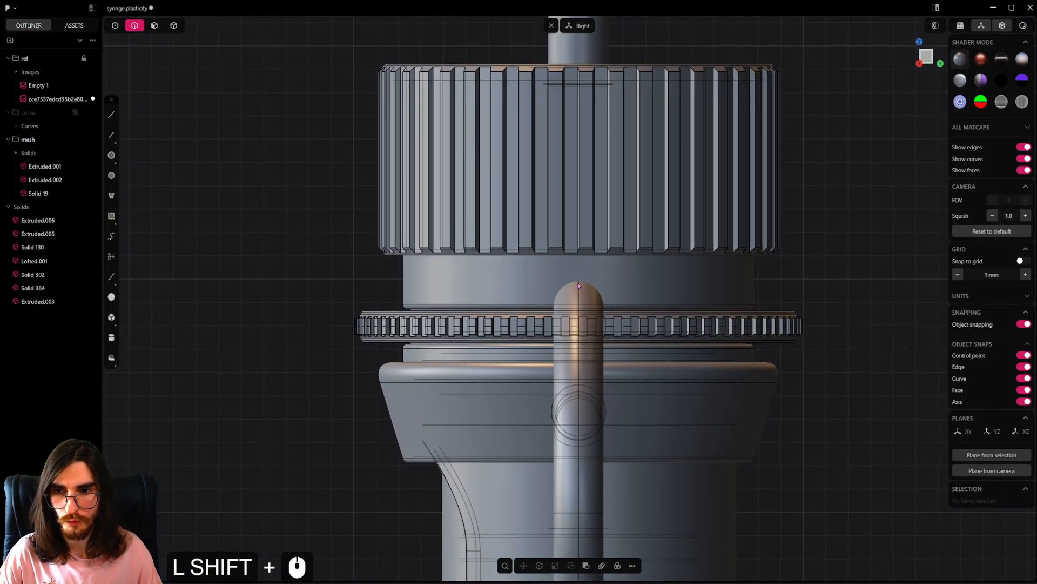
pyautogui.scroll(13, 493, 256)
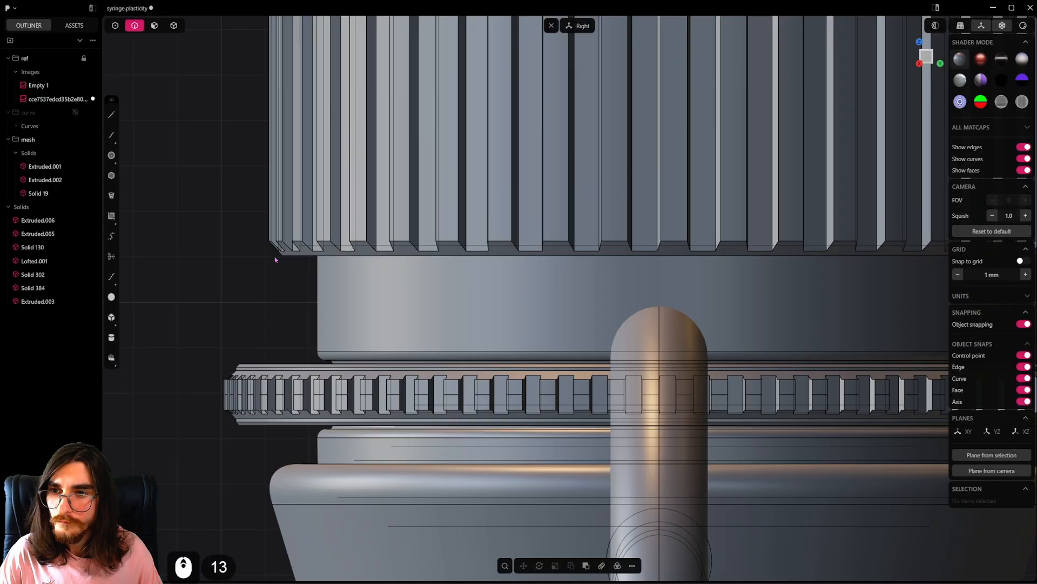
pyautogui.moveTo(275, 260); pyautogui.dragTo(264, 145, button='middle')
pyautogui.scroll(-3, 386, 315)
pyautogui.scroll(-3, 521, 313)
pyautogui.moveTo(520, 312); pyautogui.dragTo(555, 256, button='middle')
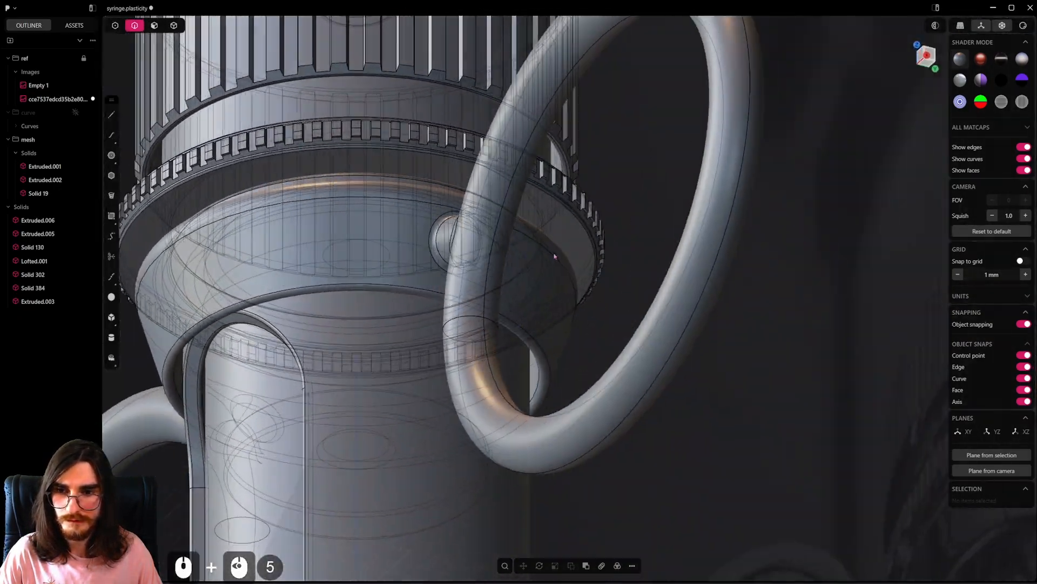
pyautogui.moveTo(555, 256); pyautogui.dragTo(582, 290)
pyautogui.moveTo(582, 290); pyautogui.dragTo(586, 305, button='middle')
pyautogui.scroll(-11, 584, 319)
pyautogui.keyDown('shift'); pyautogui.moveTo(448, 508); pyautogui.dragTo(519, 116, button='middle'); pyautogui.keyUp('shift')
pyautogui.scroll(-4, 519, 119)
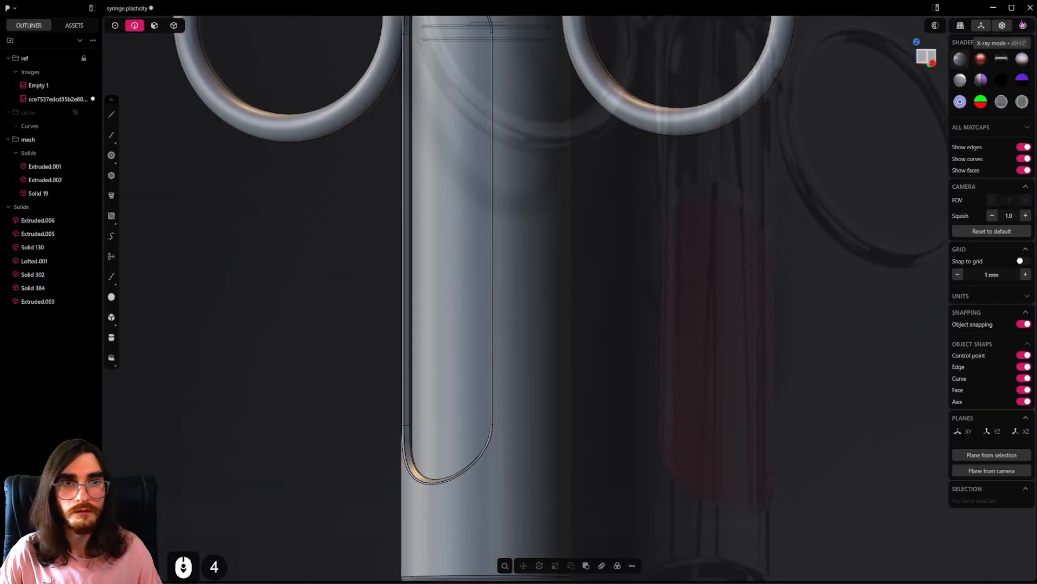
# Step: Turn off X-ray mode and examine the ringed nozzle and the needle down to its tip
pyautogui.click(1008, 25)
pyautogui.scroll(-6, 560, 262)
pyautogui.keyDown('shift'); pyautogui.moveTo(521, 395); pyautogui.dragTo(552, 62, button='middle'); pyautogui.keyUp('shift')
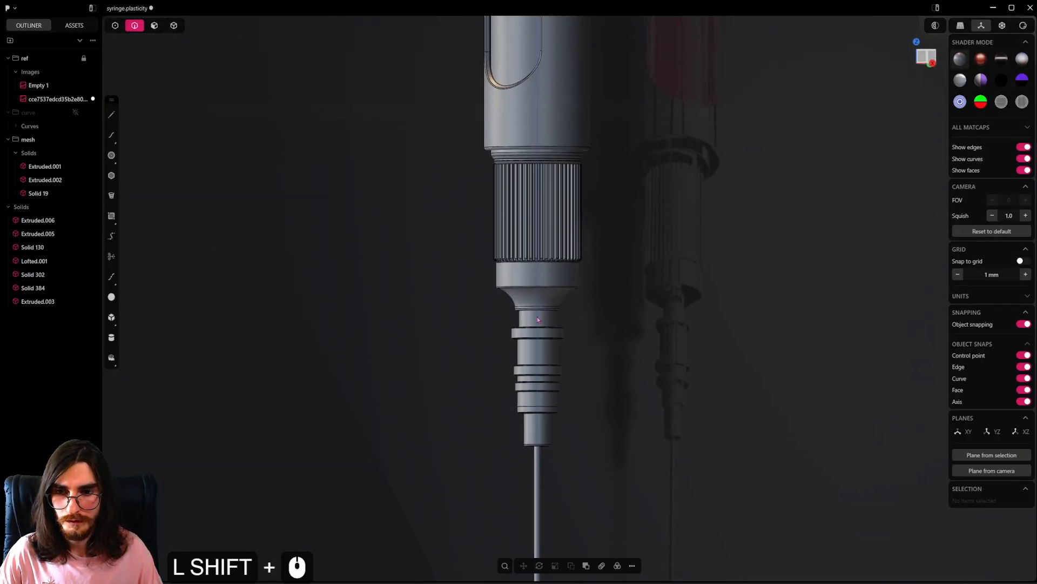
pyautogui.moveTo(537, 320); pyautogui.dragTo(610, 60, button='middle')
pyautogui.keyDown('shift'); pyautogui.moveTo(569, 419); pyautogui.dragTo(574, 278, button='middle'); pyautogui.keyUp('shift')
pyautogui.moveTo(553, 377)
pyautogui.mouseDown(button='middle')
pyautogui.moveTo(611, 390)
pyautogui.moveTo(573, 378)
pyautogui.mouseUp(button='middle')
pyautogui.scroll(-6, 562, 405)
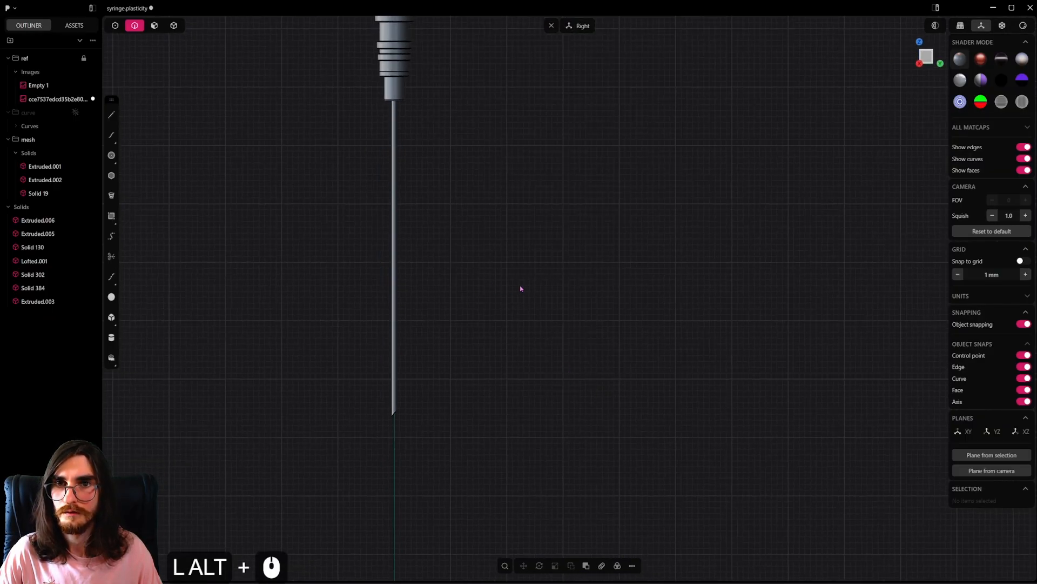
pyautogui.keyDown('alt'); pyautogui.moveTo(521, 288); pyautogui.dragTo(609, 366, button='middle'); pyautogui.keyUp('alt')
pyautogui.scroll(2, 579, 389)
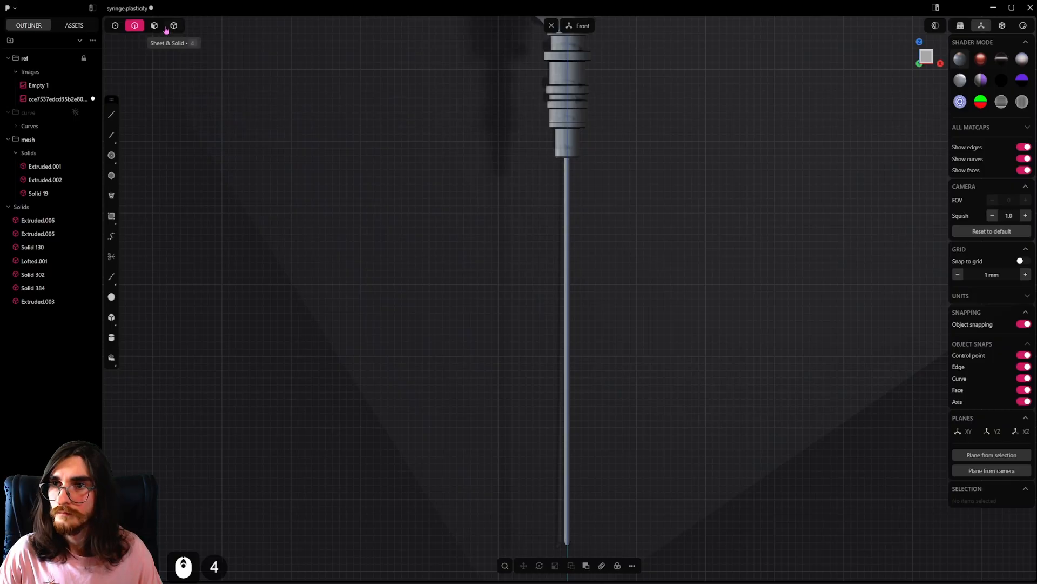
# Step: Rotate the needle solid about the Z axis to turn its bevelled tip toward the front
pyautogui.click(567, 292)
pyautogui.scroll(-5, 618, 256)
pyautogui.moveTo(618, 256); pyautogui.dragTo(634, 317, button='middle')
pyautogui.press('r')
pyautogui.press('z')
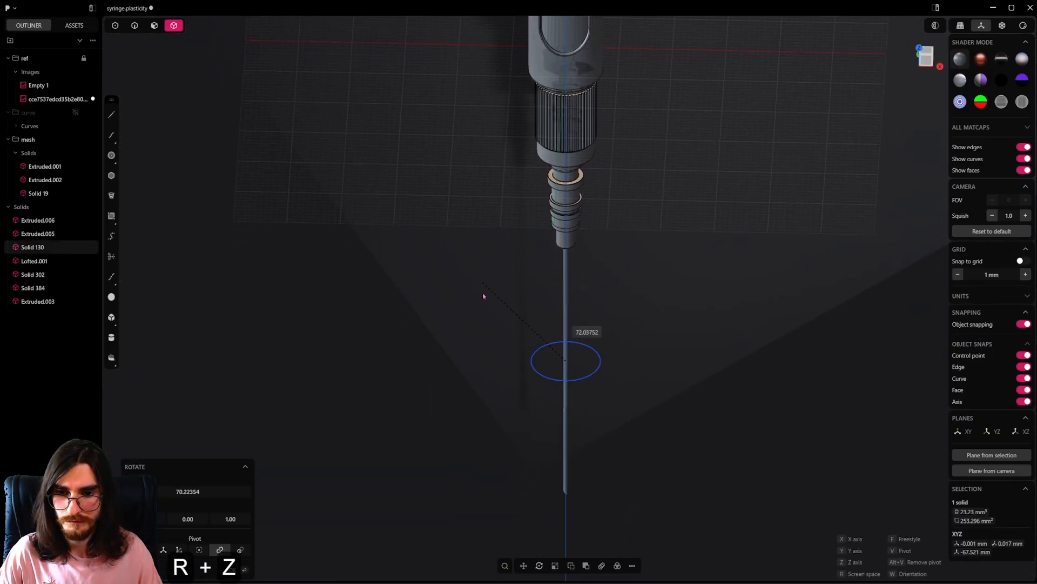
pyautogui.click(497, 381)
pyautogui.keyDown('alt'); pyautogui.moveTo(640, 417); pyautogui.dragTo(709, 419, button='middle'); pyautogui.keyUp('alt')
pyautogui.click(683, 460)
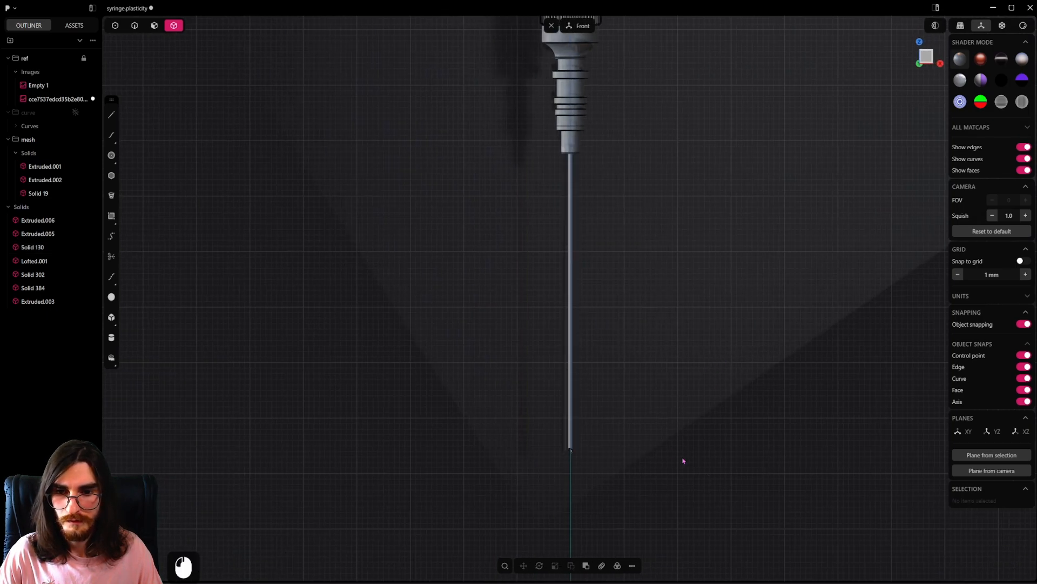
# Step: Rotate the needle about its own Z axis to fine-tune the direction of the bevelled tip
pyautogui.scroll(6, 609, 401)
pyautogui.scroll(-7, 598, 398)
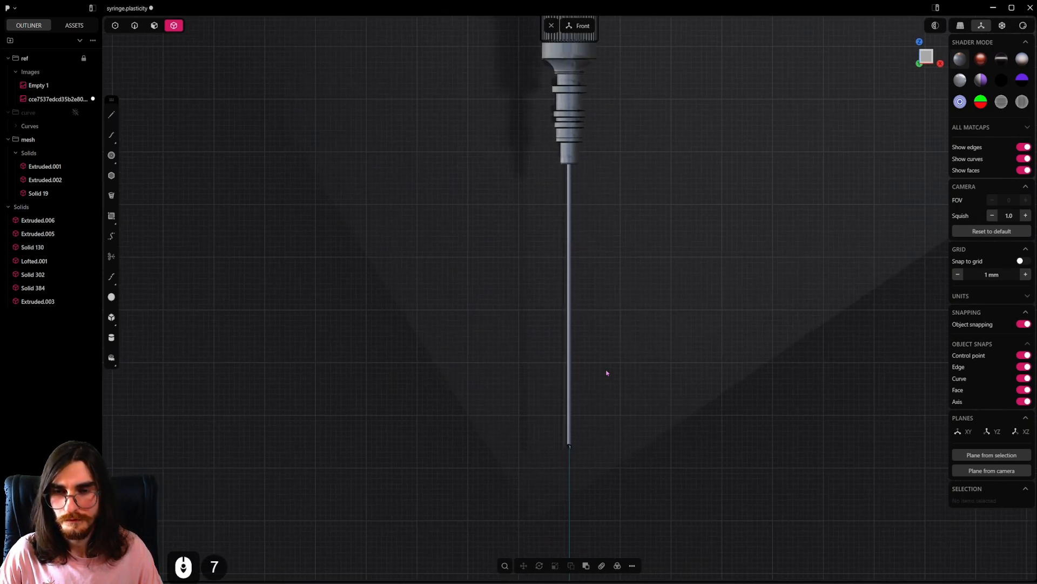
pyautogui.keyDown('shift'); pyautogui.moveTo(606, 373); pyautogui.dragTo(576, 344, button='middle'); pyautogui.keyUp('shift')
pyautogui.click(570, 332)
pyautogui.press('r')
pyautogui.press('z')
pyautogui.press('z')
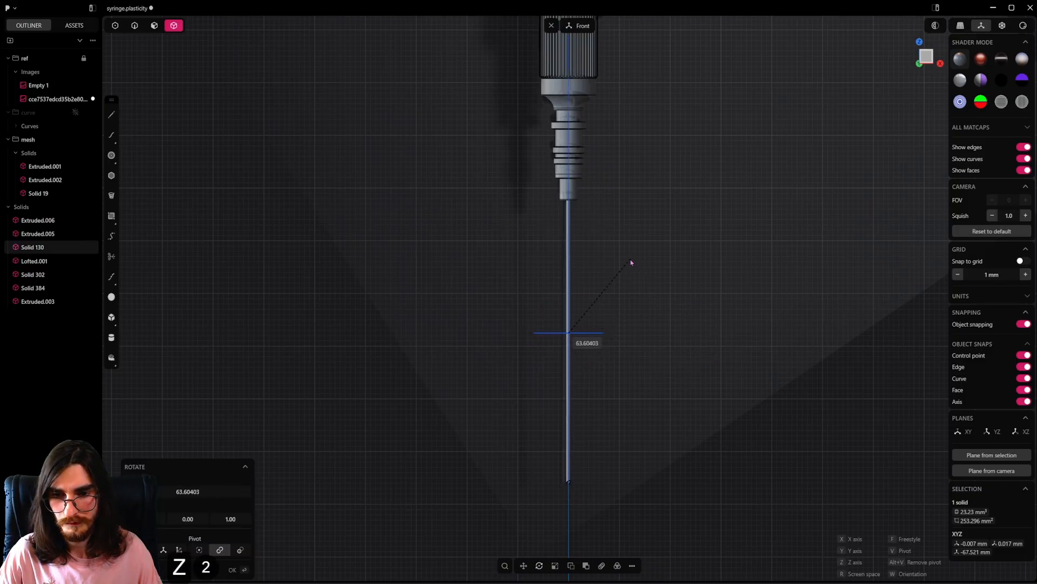
pyautogui.rightClick(694, 362)
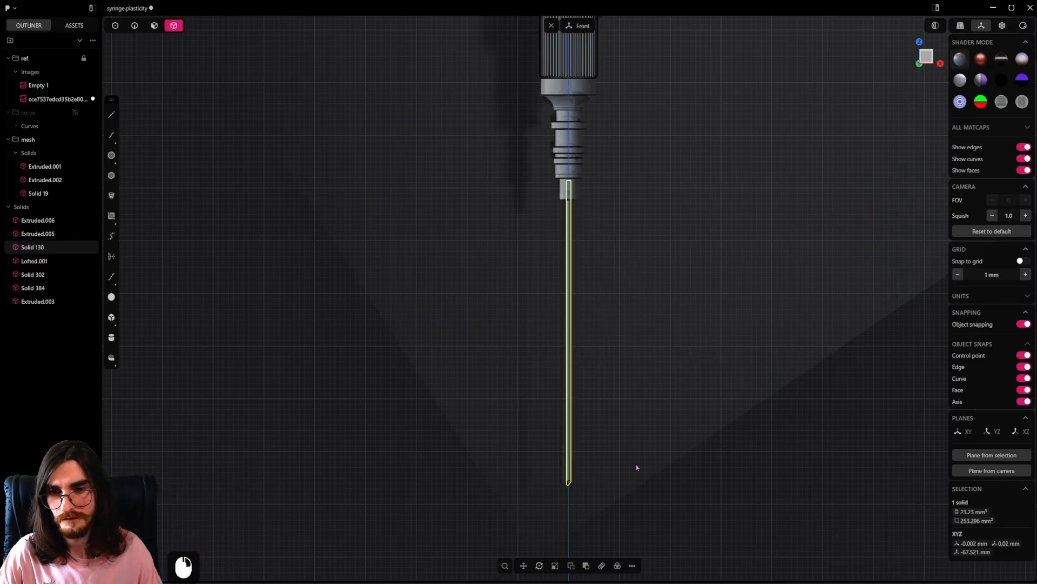
pyautogui.click(637, 467)
# Step: Inspect the syringe from the needle up to the plunger rod and its thumb ring
pyautogui.moveTo(584, 351); pyautogui.dragTo(589, 299, button='middle')
pyautogui.scroll(4, 588, 299)
pyautogui.scroll(-4, 531, 252)
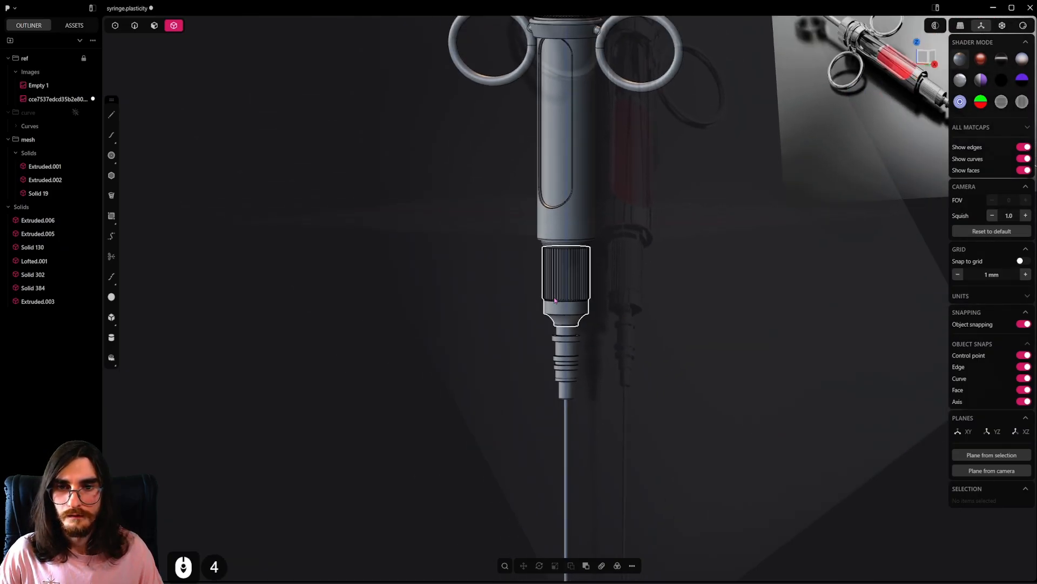
pyautogui.moveTo(532, 252); pyautogui.dragTo(569, 417, button='middle')
pyautogui.keyDown('shift'); pyautogui.moveTo(553, 197); pyautogui.dragTo(564, 317, button='middle'); pyautogui.keyUp('shift')
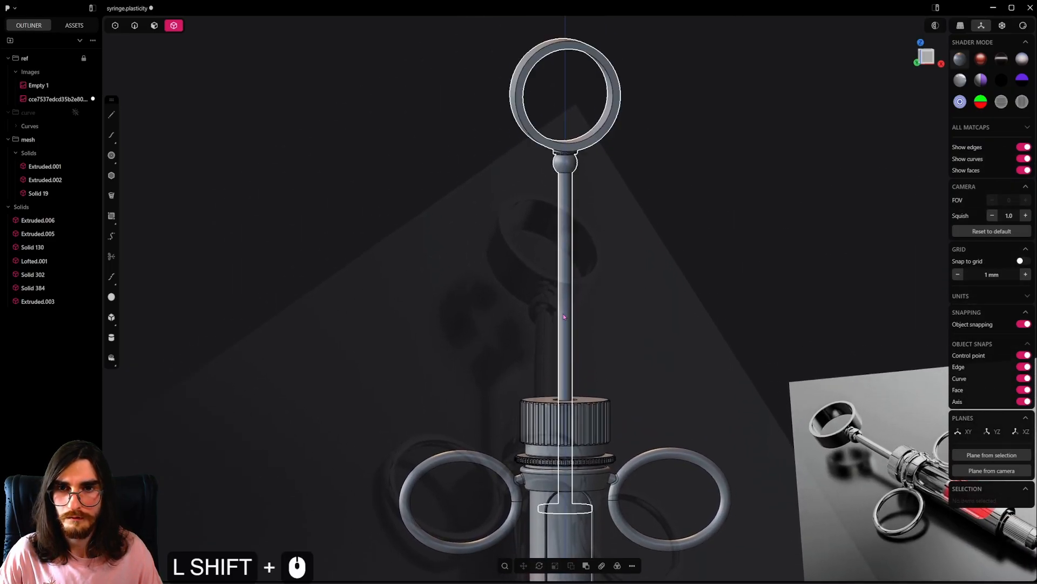
pyautogui.scroll(15, 563, 317)
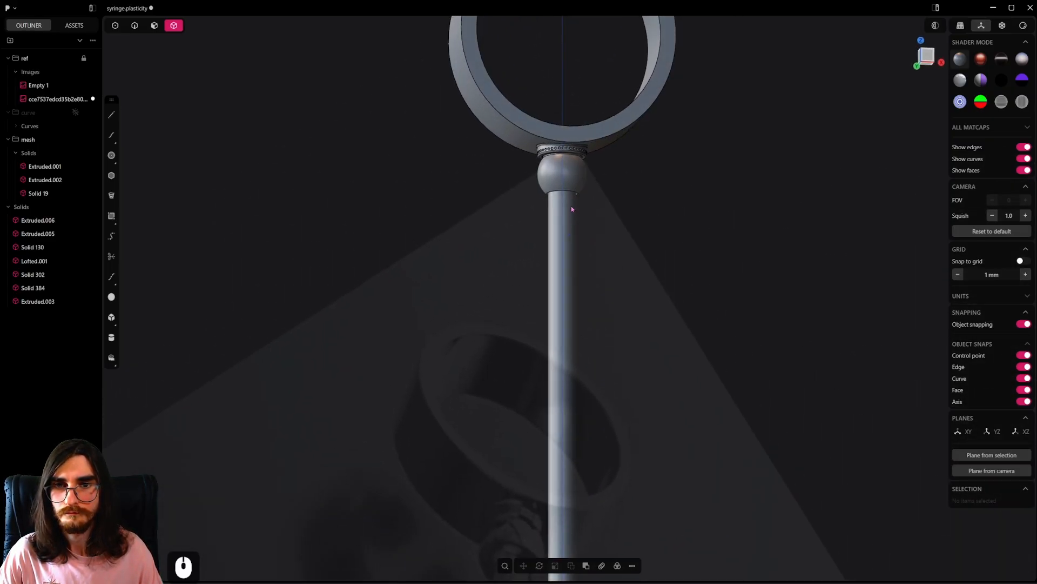
pyautogui.scroll(-4, 563, 185)
# Step: Fillet the sharp circular edges of the plunger's thumb ring
pyautogui.keyDown('shift'); pyautogui.moveTo(597, 149); pyautogui.dragTo(566, 310, button='middle'); pyautogui.keyUp('shift')
pyautogui.scroll(2, 588, 318)
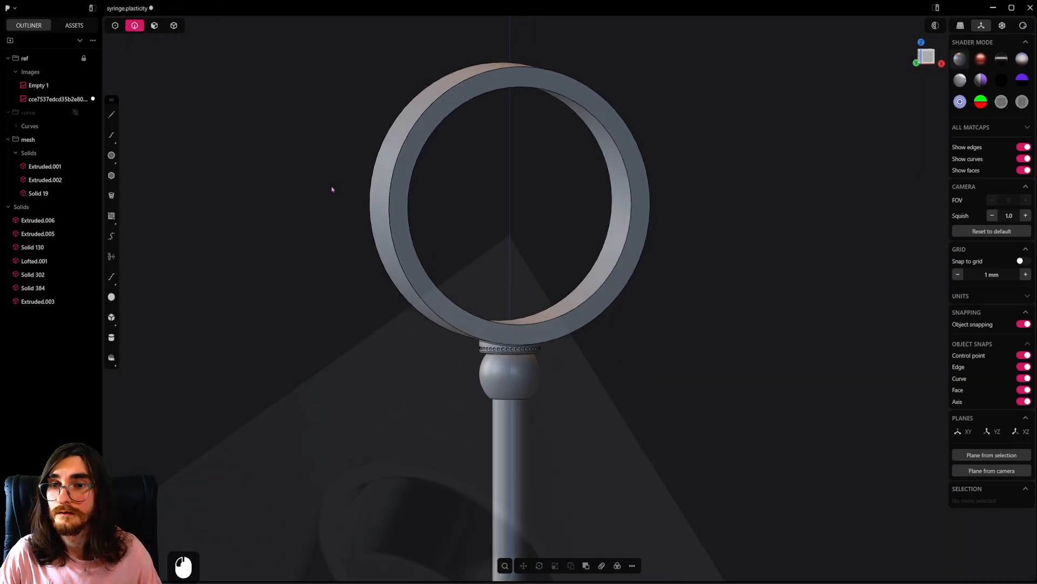
pyautogui.click(577, 308)
pyautogui.keyDown('shift'); pyautogui.click(560, 306); pyautogui.keyUp('shift')
pyautogui.moveTo(561, 306); pyautogui.dragTo(459, 355, button='middle')
pyautogui.keyDown('shift'); pyautogui.moveTo(446, 322); pyautogui.dragTo(424, 326); pyautogui.keyUp('shift')
pyautogui.rightClick(586, 334)
pyautogui.keyDown('alt'); pyautogui.moveTo(585, 333); pyautogui.dragTo(452, 352, button='middle'); pyautogui.keyUp('alt')
pyautogui.scroll(-7, 451, 352)
pyautogui.click(607, 385)
pyautogui.scroll(-9, 607, 386)
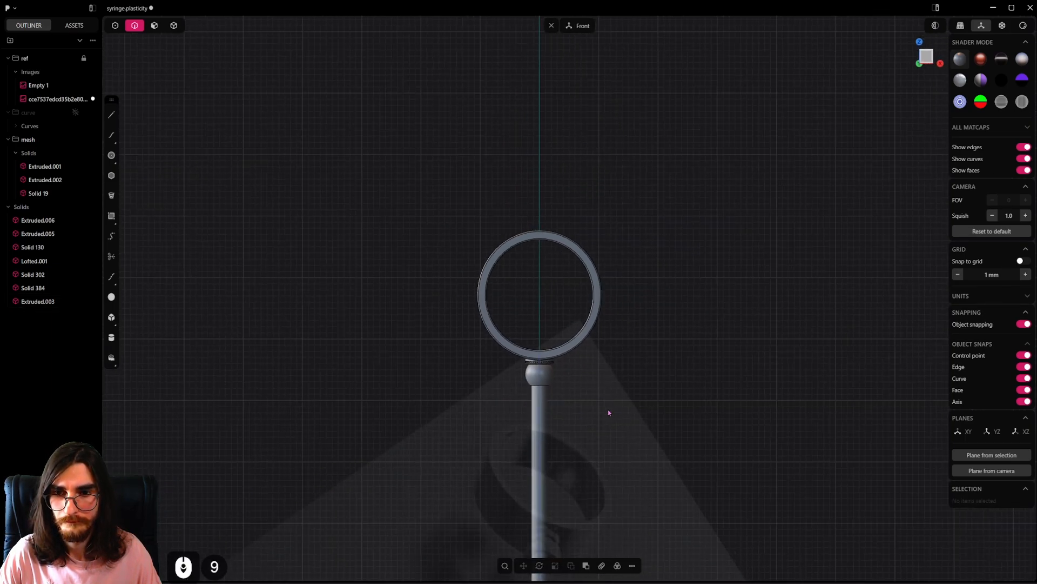
# Step: Fillet the rim edges of all the small dimples around the collar below the thumb ring and save the file
pyautogui.keyDown('shift'); pyautogui.moveTo(603, 509); pyautogui.dragTo(513, 188, button='middle'); pyautogui.keyUp('shift')
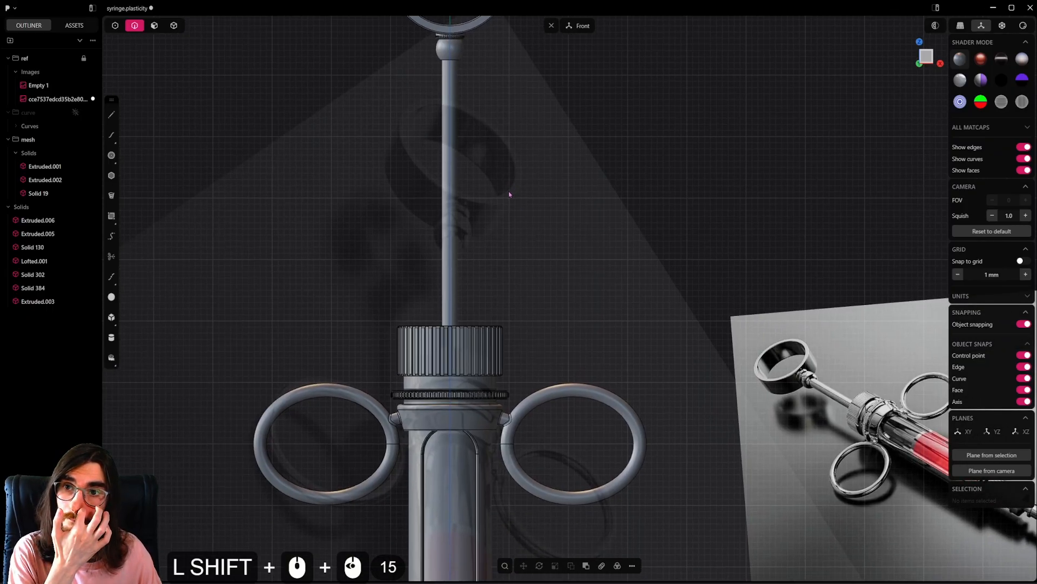
pyautogui.scroll(20, 465, 102)
pyautogui.keyDown('shift'); pyautogui.moveTo(448, 67); pyautogui.dragTo(486, 270, button='middle'); pyautogui.keyUp('shift')
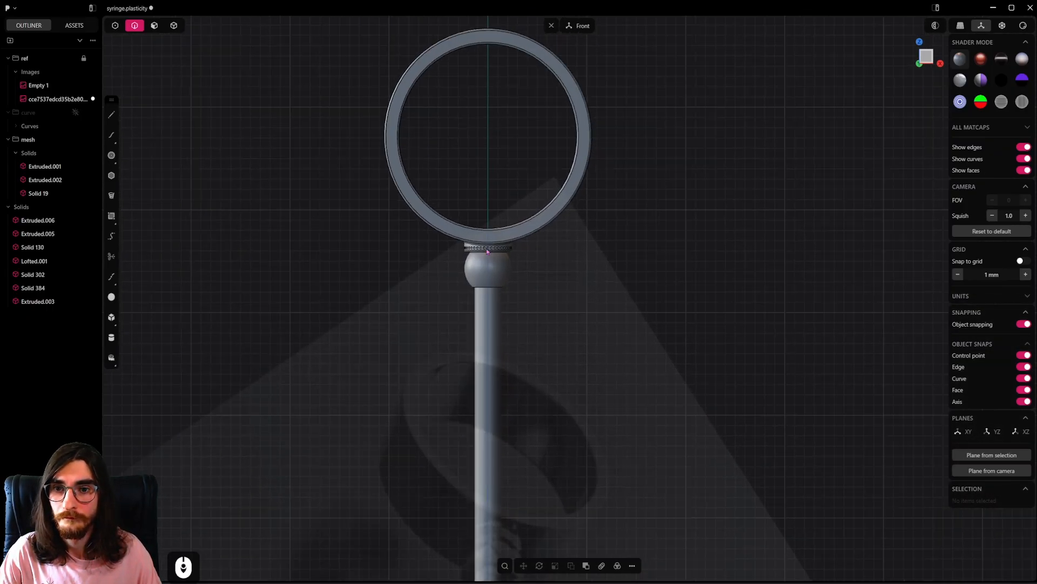
pyautogui.scroll(-1, 490, 296)
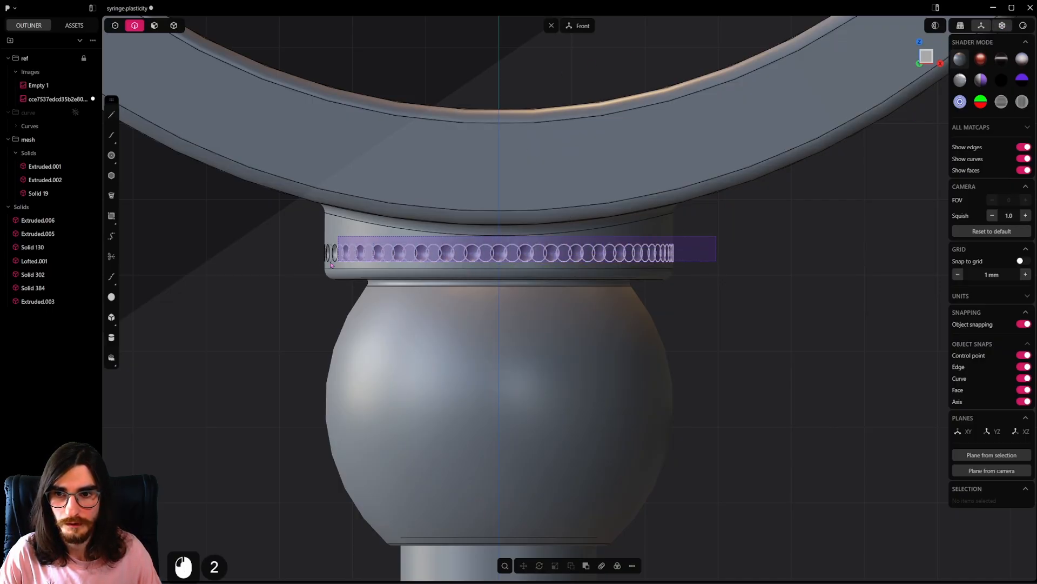
pyautogui.moveTo(296, 268); pyautogui.dragTo(296, 268)
pyautogui.press('f')
pyautogui.scroll(5, 495, 256)
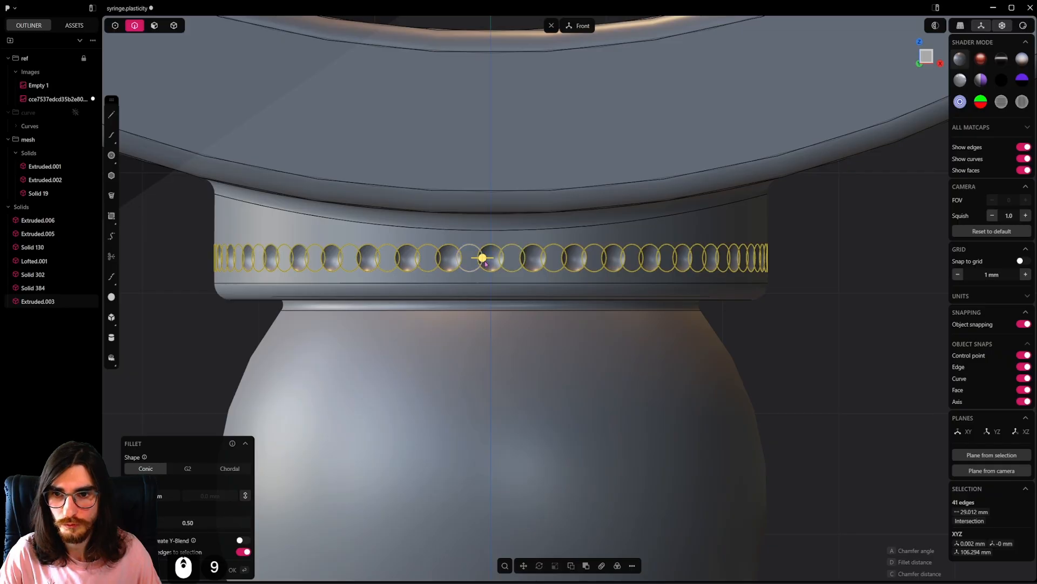
pyautogui.scroll(9, 485, 263)
pyautogui.keyDown('shift'); pyautogui.moveTo(479, 256); pyautogui.dragTo(453, 262); pyautogui.keyUp('shift')
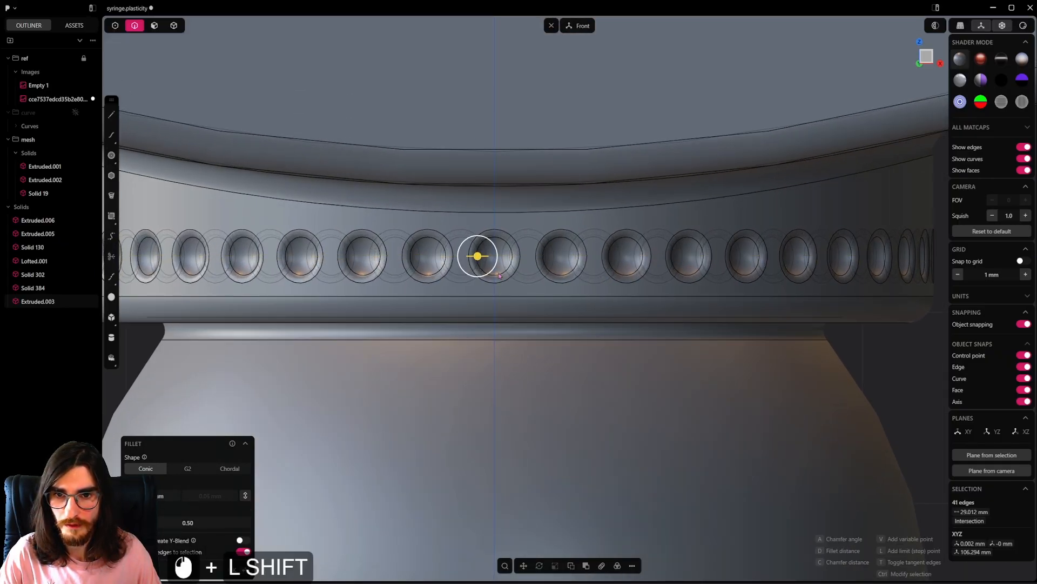
pyautogui.click(640, 323)
pyautogui.scroll(-20, 639, 321)
pyautogui.hotkey('ctrl', 's')
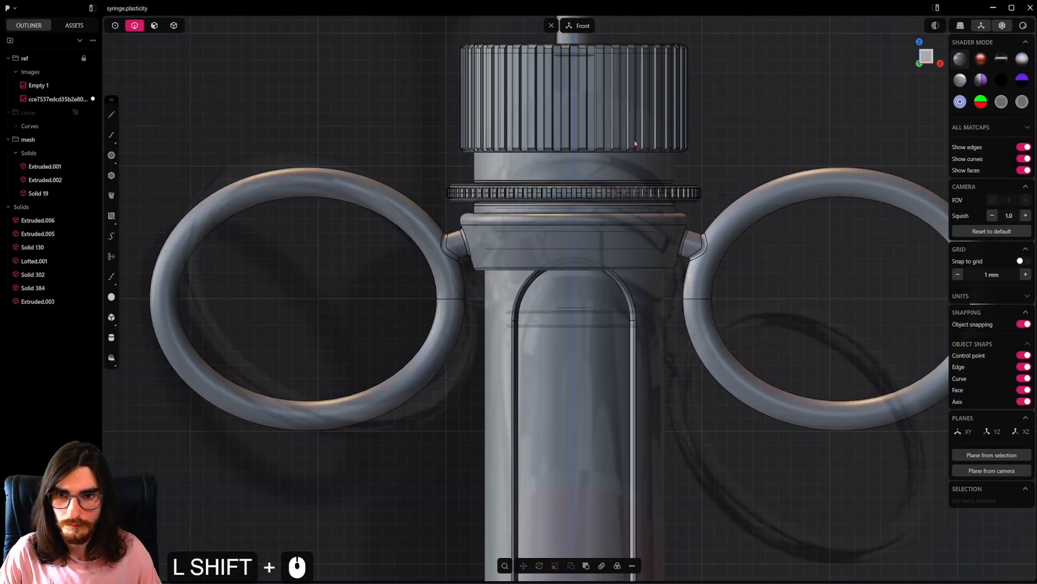
# Step: Turn off X-ray mode and compare the whole syringe with the reference photo
pyautogui.scroll(-5, 635, 141)
pyautogui.keyDown('shift'); pyautogui.moveTo(613, 486); pyautogui.dragTo(601, 389, button='middle'); pyautogui.keyUp('shift')
pyautogui.scroll(-2, 605, 219)
pyautogui.scroll(-4, 605, 221)
pyautogui.click(1004, 26)
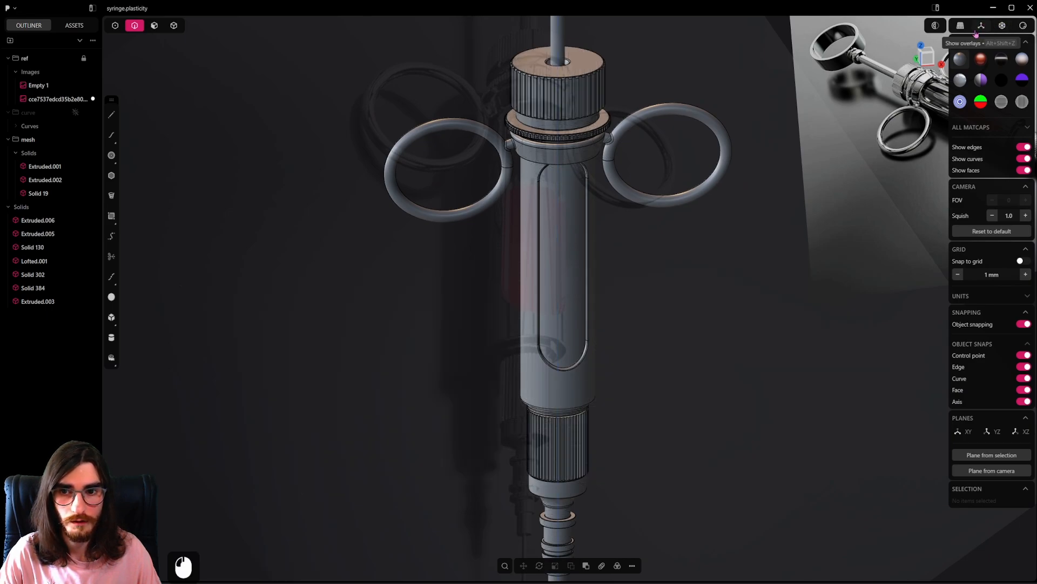
pyautogui.keyDown('shift'); pyautogui.moveTo(613, 224); pyautogui.dragTo(432, 254, button='middle'); pyautogui.keyUp('shift')
pyautogui.scroll(-4, 816, 168)
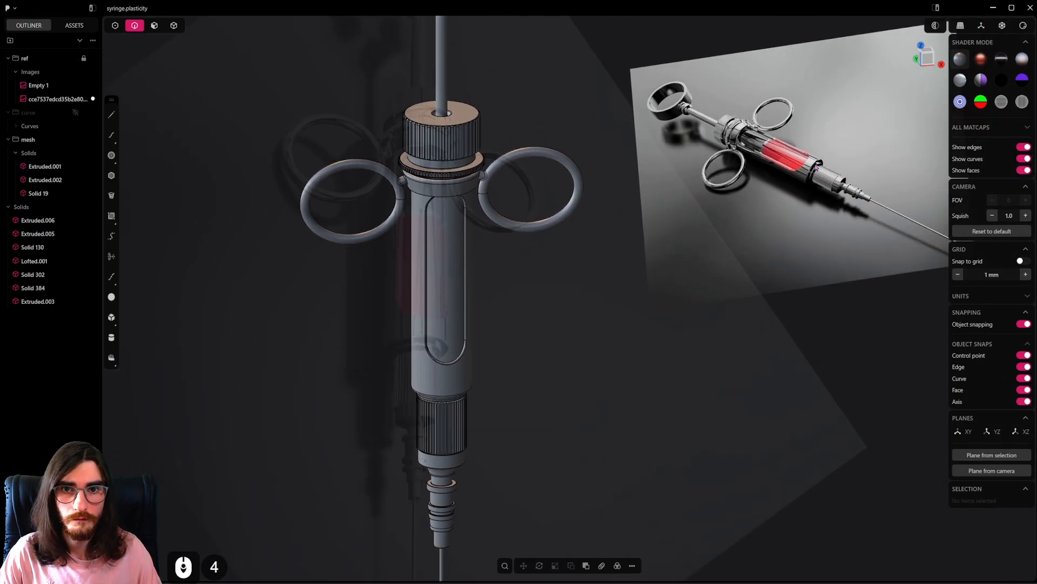
pyautogui.scroll(-6, 682, 104)
pyautogui.keyDown('shift'); pyautogui.moveTo(654, 162); pyautogui.dragTo(674, 328, button='middle'); pyautogui.keyUp('shift')
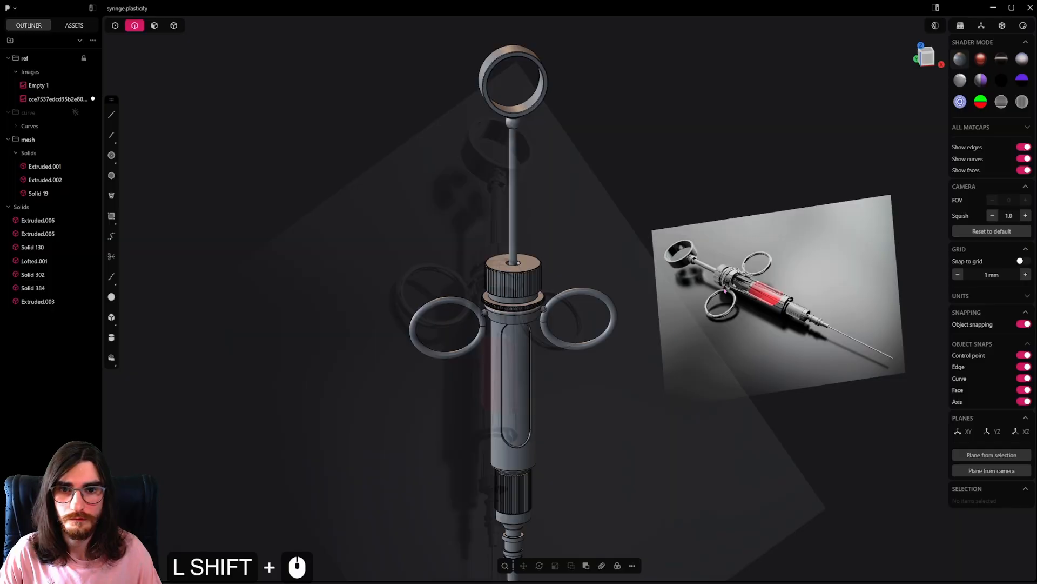
pyautogui.keyDown('shift'); pyautogui.moveTo(747, 342); pyautogui.dragTo(668, 315, button='middle'); pyautogui.keyUp('shift')
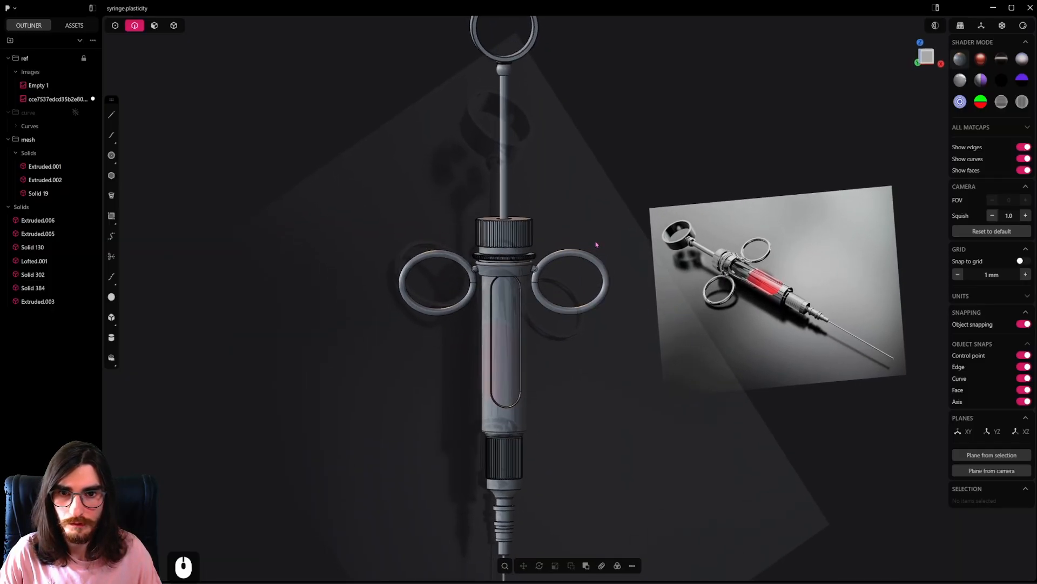
# Step: Examine the finger-ring collar and cap in the reference photo against the modelled parts
pyautogui.scroll(11, 793, 256)
pyautogui.scroll(9, 794, 257)
pyautogui.scroll(-2, 767, 302)
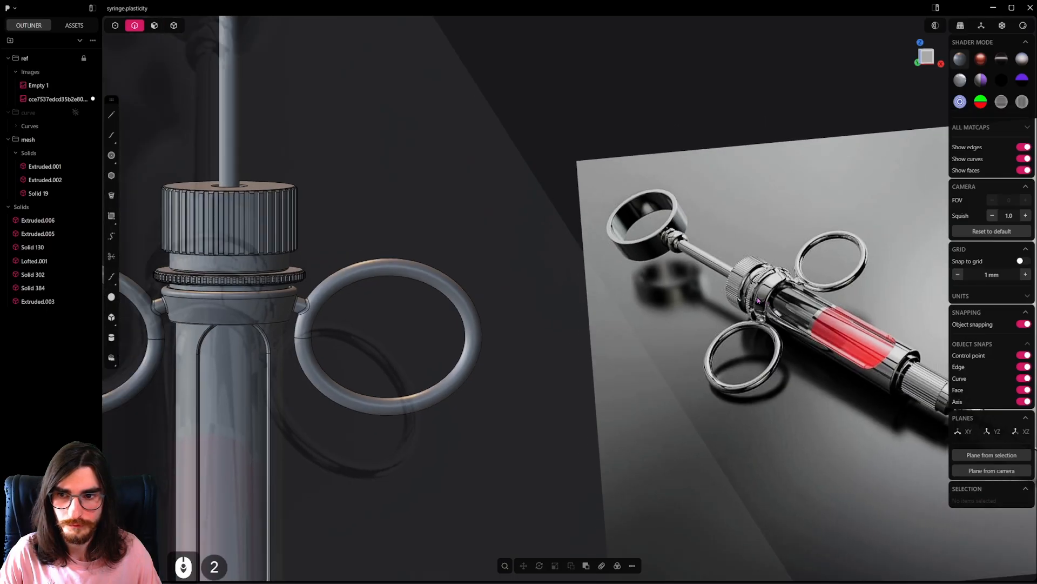
pyautogui.keyDown('shift'); pyautogui.moveTo(260, 280); pyautogui.dragTo(453, 323, button='middle'); pyautogui.keyUp('shift')
pyautogui.moveTo(453, 322); pyautogui.dragTo(471, 362, button='middle')
pyautogui.scroll(-5, 526, 274)
pyautogui.keyDown('shift'); pyautogui.moveTo(524, 273); pyautogui.dragTo(488, 355, button='middle'); pyautogui.keyUp('shift')
# Step: Hide the knurled needle hub, examine the threaded neck and nozzle thread underneath, and unhide the hub
pyautogui.press('8')
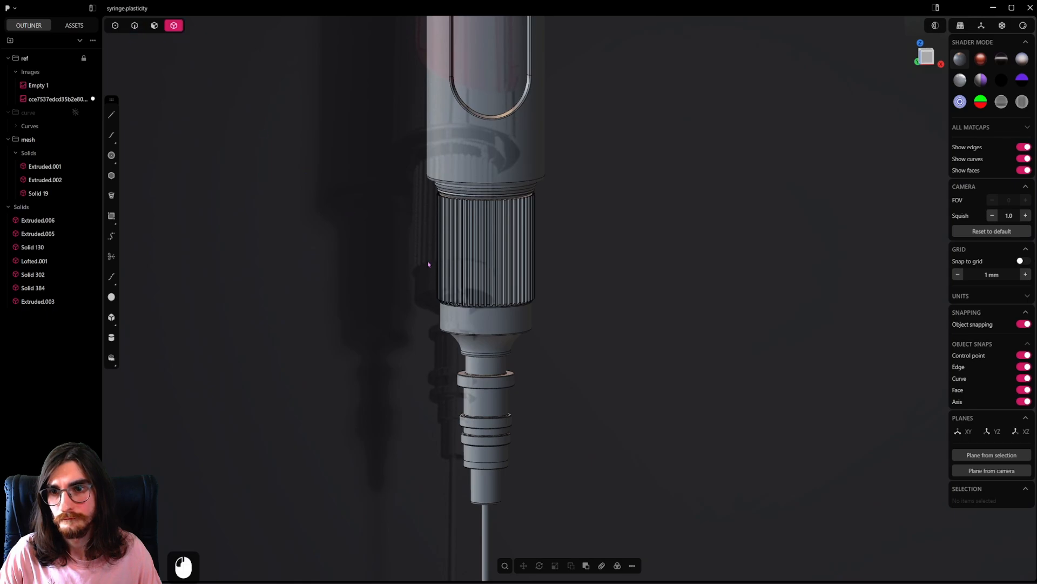
pyautogui.doubleClick(484, 255)
pyautogui.press('h')
pyautogui.moveTo(532, 296); pyautogui.dragTo(468, 373, button='middle')
pyautogui.keyDown('shift'); pyautogui.moveTo(467, 176); pyautogui.dragTo(499, 261, button='middle'); pyautogui.keyUp('shift')
pyautogui.scroll(4, 498, 260)
pyautogui.click(499, 262)
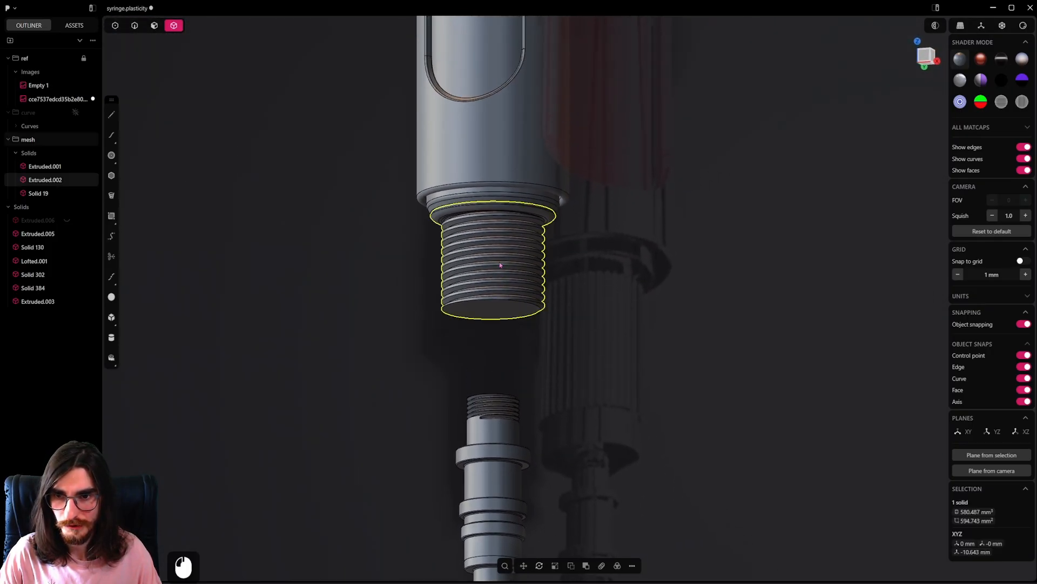
pyautogui.scroll(3, 499, 262)
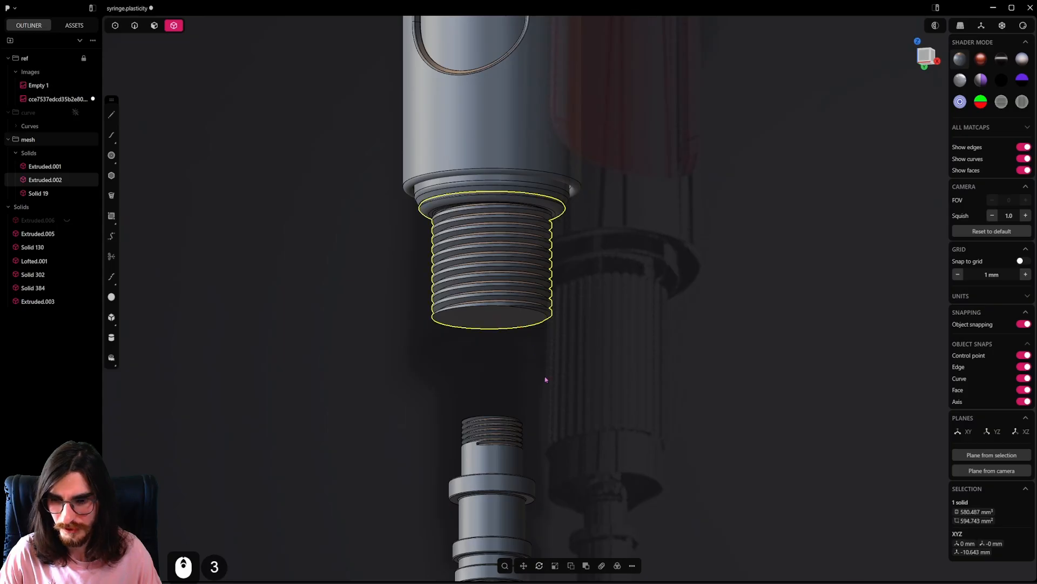
pyautogui.keyDown('shift'); pyautogui.moveTo(547, 351); pyautogui.dragTo(489, 257, button='middle'); pyautogui.keyUp('shift')
pyautogui.hotkey('alt', 'h')
pyautogui.click(503, 251)
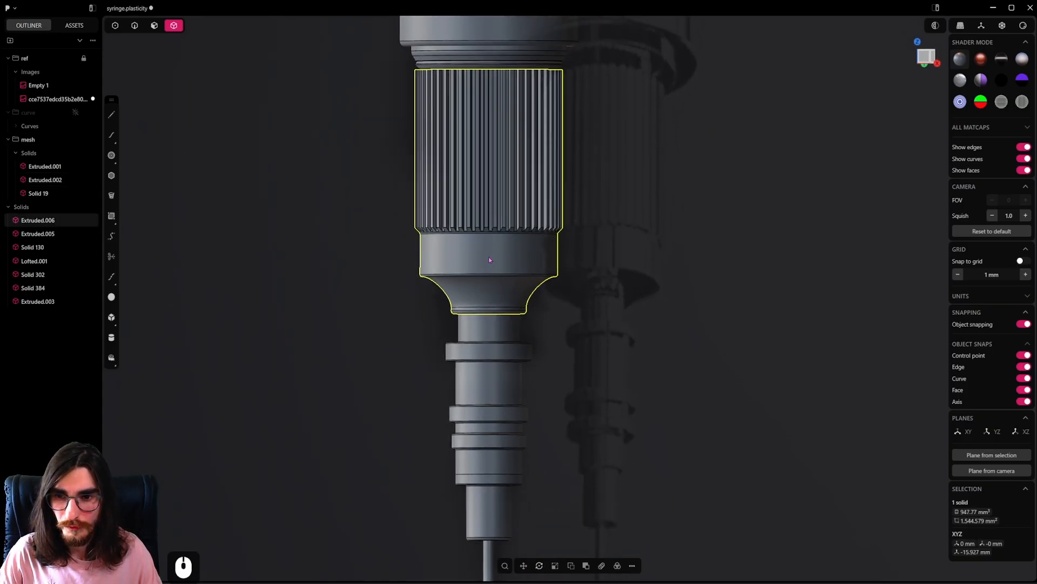
# Step: Select the needle solid and view the nozzle's end face from directly below
pyautogui.scroll(-3, 488, 257)
pyautogui.keyDown('shift'); pyautogui.moveTo(509, 417); pyautogui.dragTo(511, 178, button='middle'); pyautogui.keyUp('shift')
pyautogui.click(490, 393)
pyautogui.keyDown('alt'); pyautogui.moveTo(490, 393); pyautogui.dragTo(476, 324, button='middle'); pyautogui.keyUp('alt')
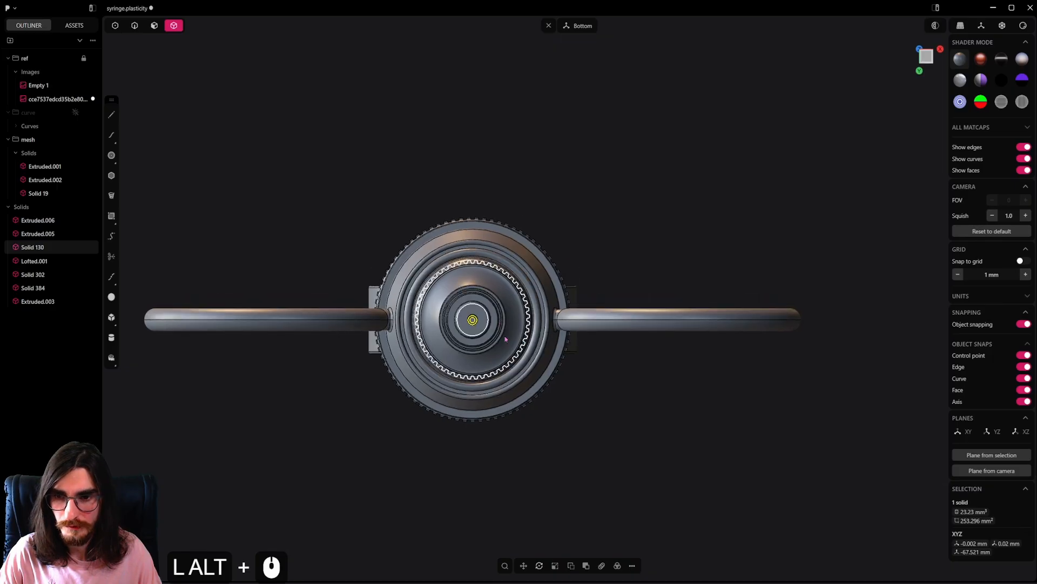
pyautogui.scroll(20, 470, 323)
pyautogui.scroll(20, 469, 323)
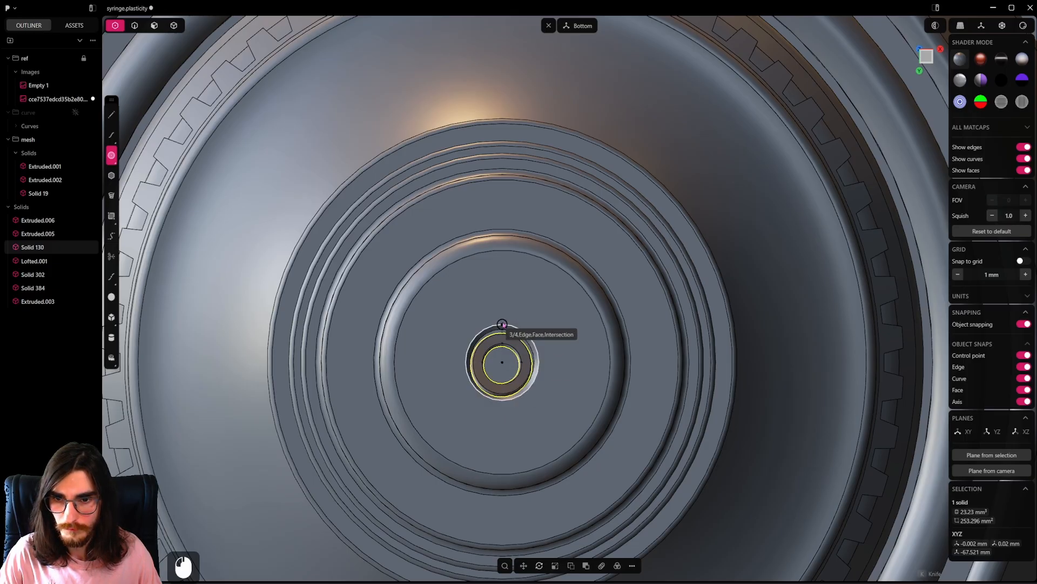
# Step: Try to draw a two-point circle around the needle's hole in the nozzle's end face
pyautogui.click(112, 157)
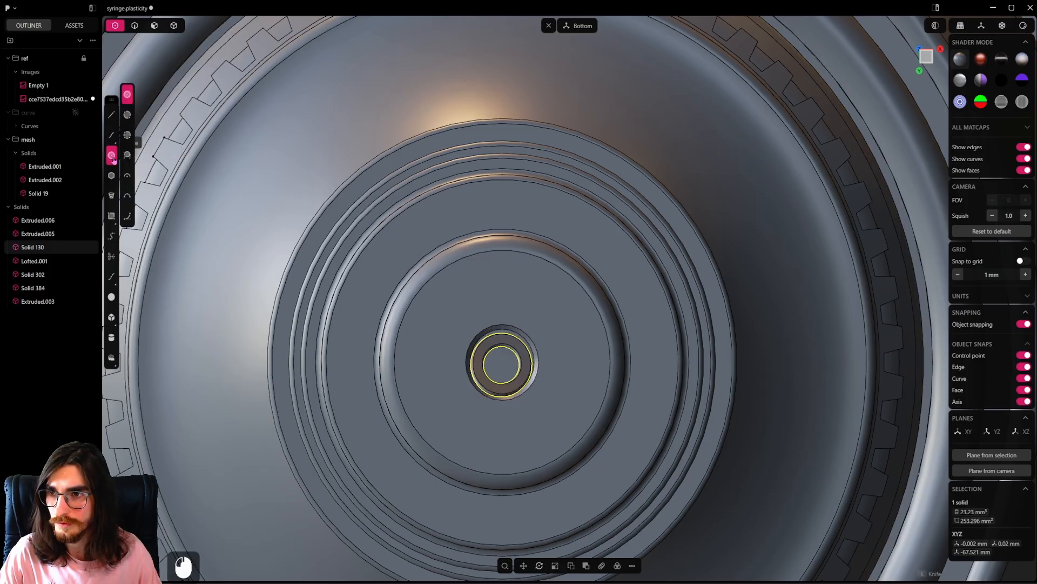
pyautogui.click(129, 116)
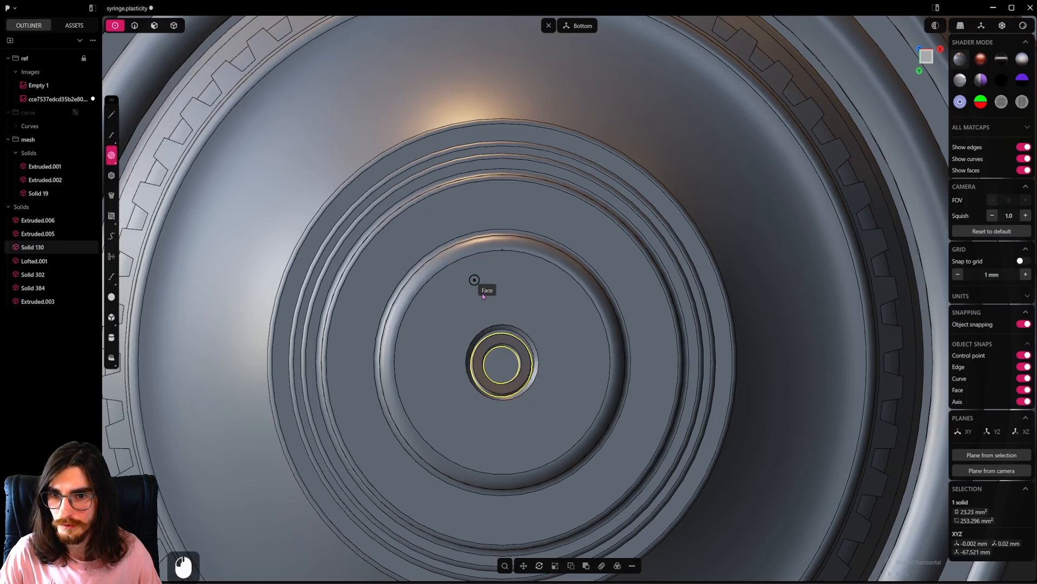
pyautogui.click(476, 392)
pyautogui.scroll(-5, 546, 381)
pyautogui.hotkey('ctrl', 'z')
# Step: Try to move the needle solid onto the centre of the nozzle's hole in the bottom view
pyautogui.scroll(2, 550, 371)
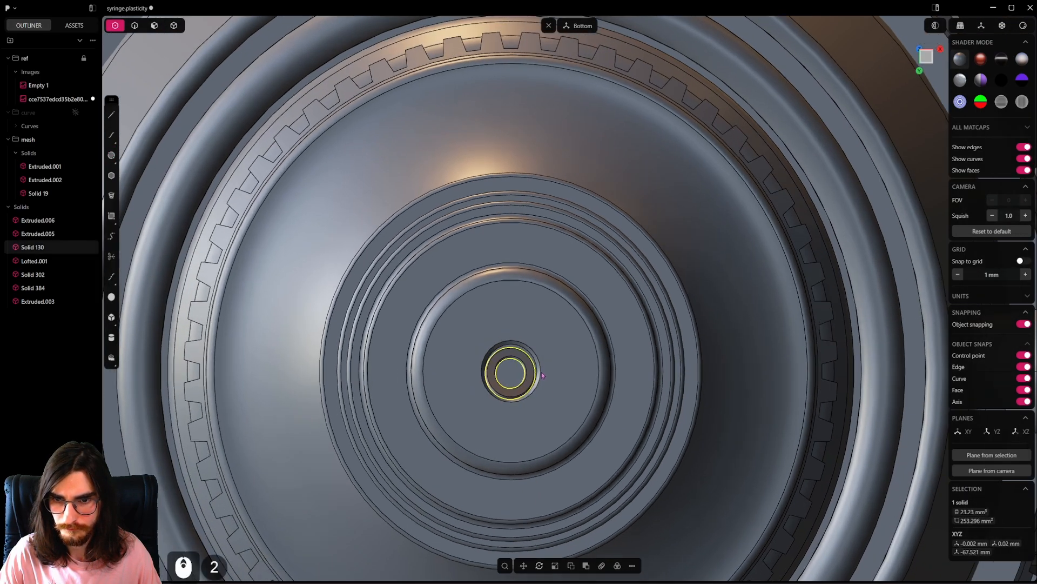
pyautogui.scroll(1, 542, 374)
pyautogui.moveTo(529, 354); pyautogui.dragTo(520, 445, button='middle')
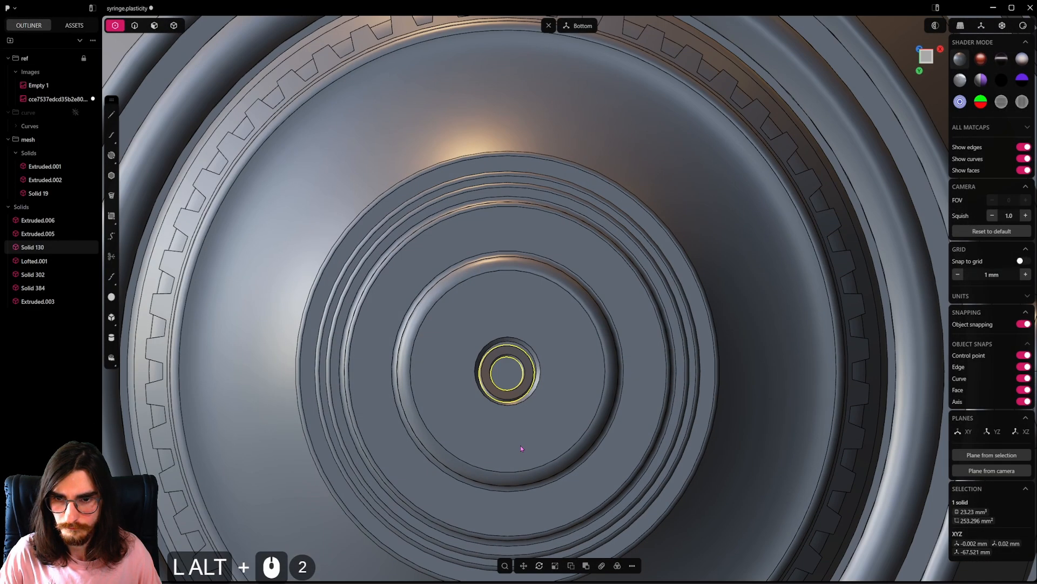
pyautogui.scroll(5, 514, 410)
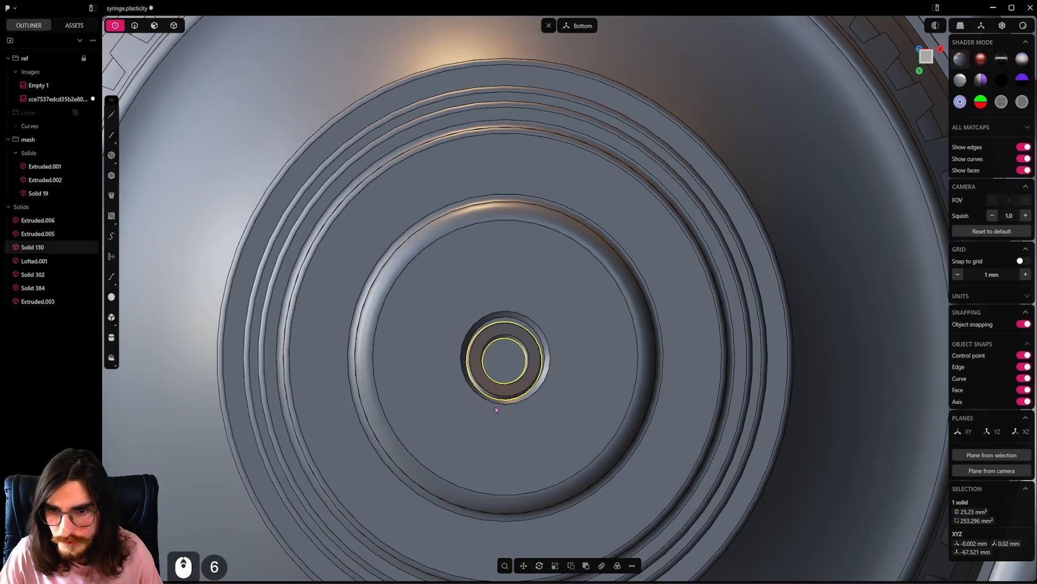
pyautogui.press('g')
pyautogui.press('g')
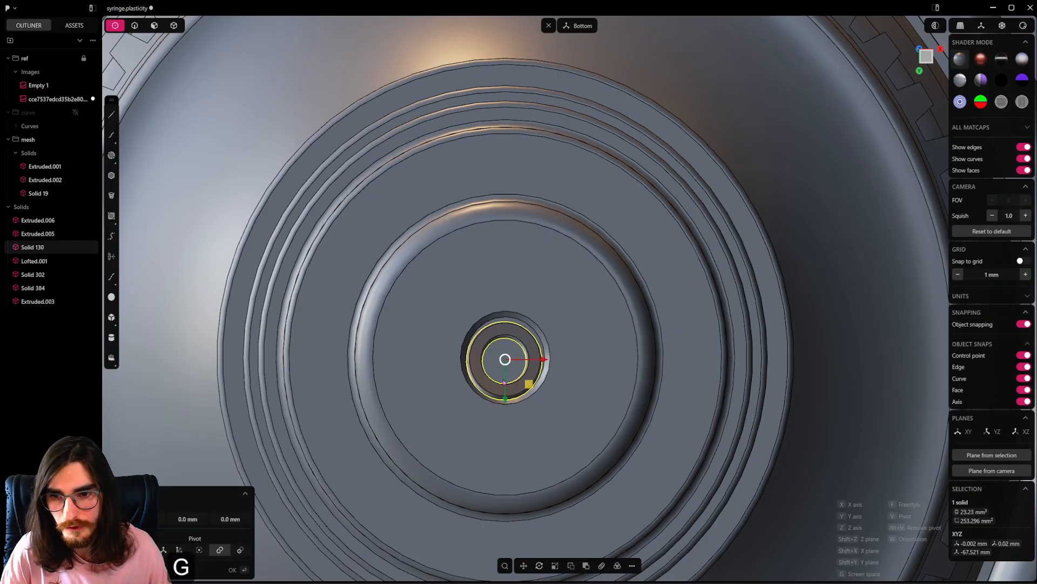
pyautogui.press('ctrl')
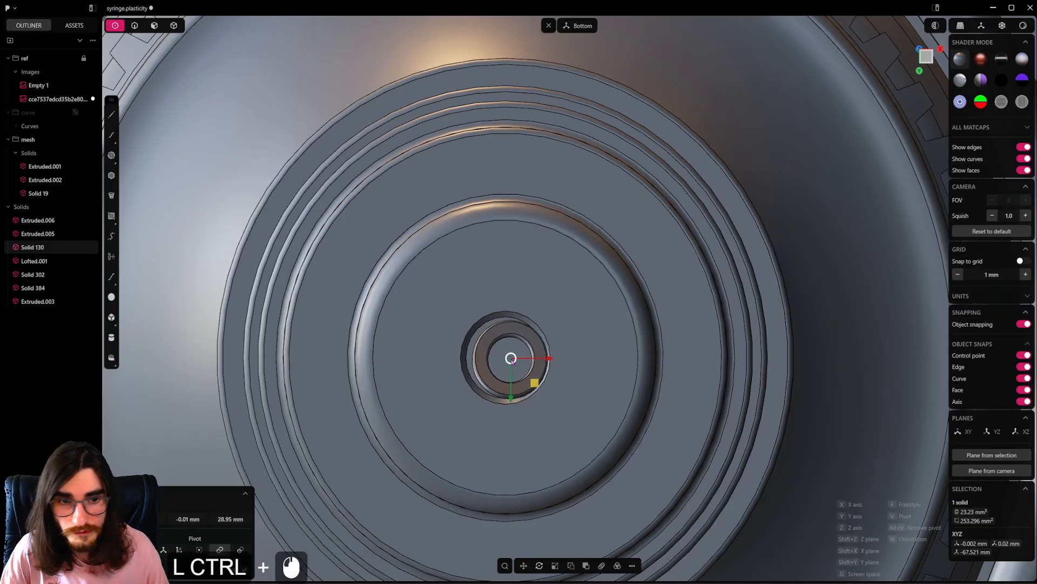
pyautogui.hotkey('ctrl', 'z')
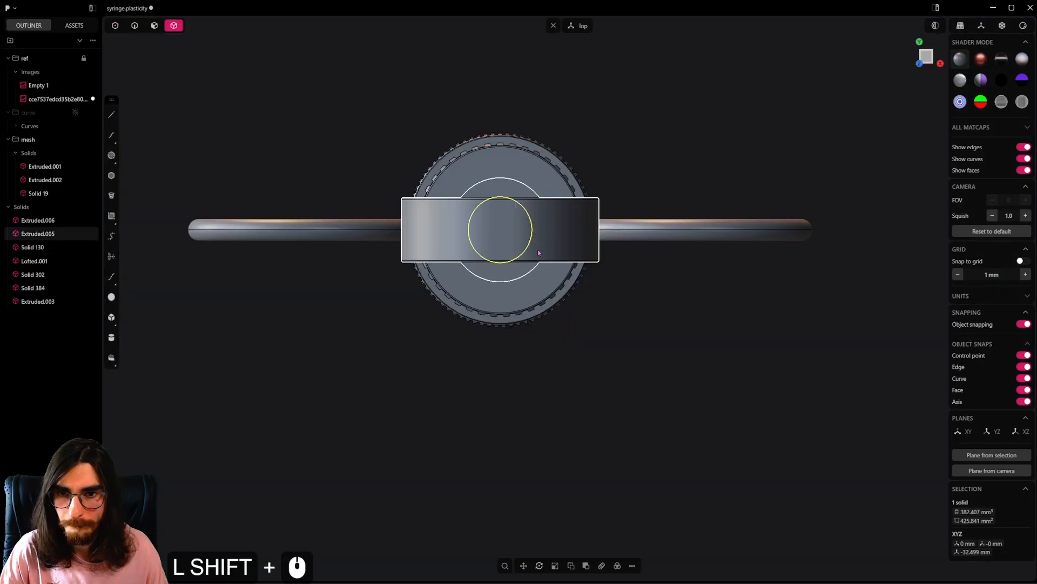
# Step: Hide all solids in the top view and show the construction grid
pyautogui.keyDown('shift'); pyautogui.moveTo(537, 248); pyautogui.dragTo(567, 371, button='middle'); pyautogui.keyUp('shift')
pyautogui.moveTo(794, 176); pyautogui.dragTo(471, 405)
pyautogui.scroll(2, 471, 406)
pyautogui.press('h')
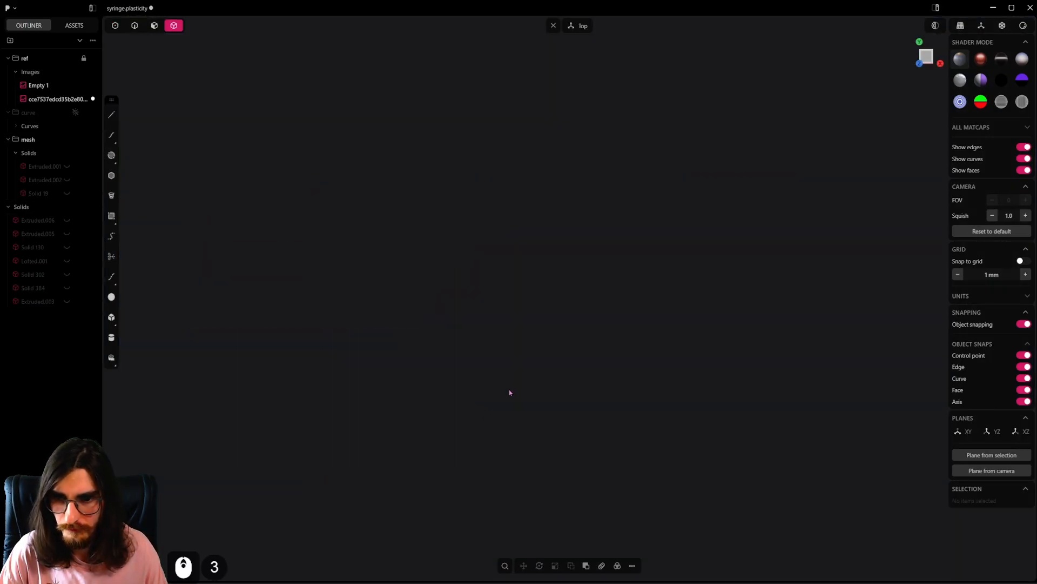
pyautogui.click(981, 26)
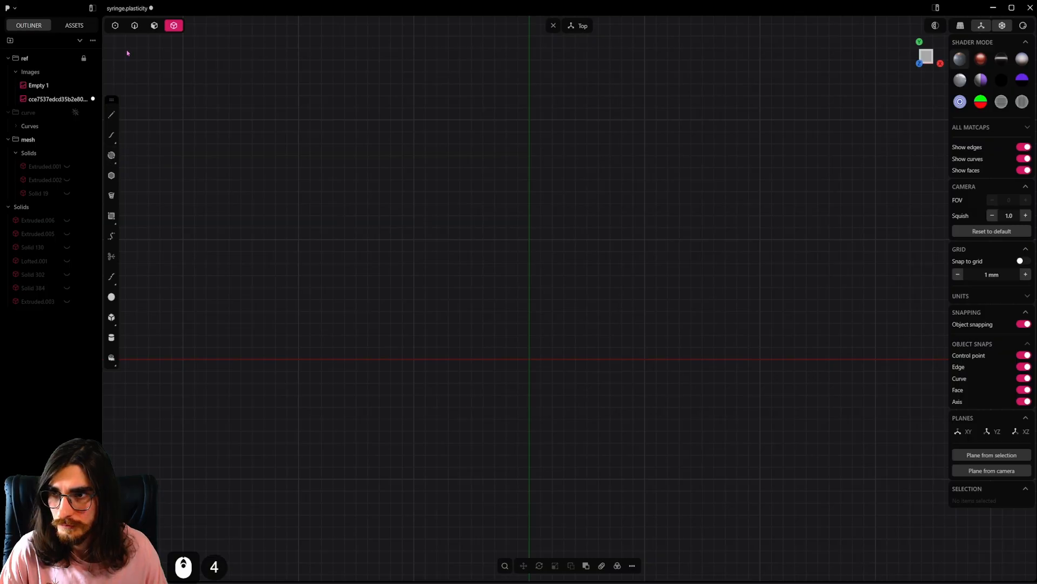
# Step: Draw a circle of about 0.446 mm radius centred on the origin, unhide the solids and view the nozzle from below
pyautogui.click(127, 98)
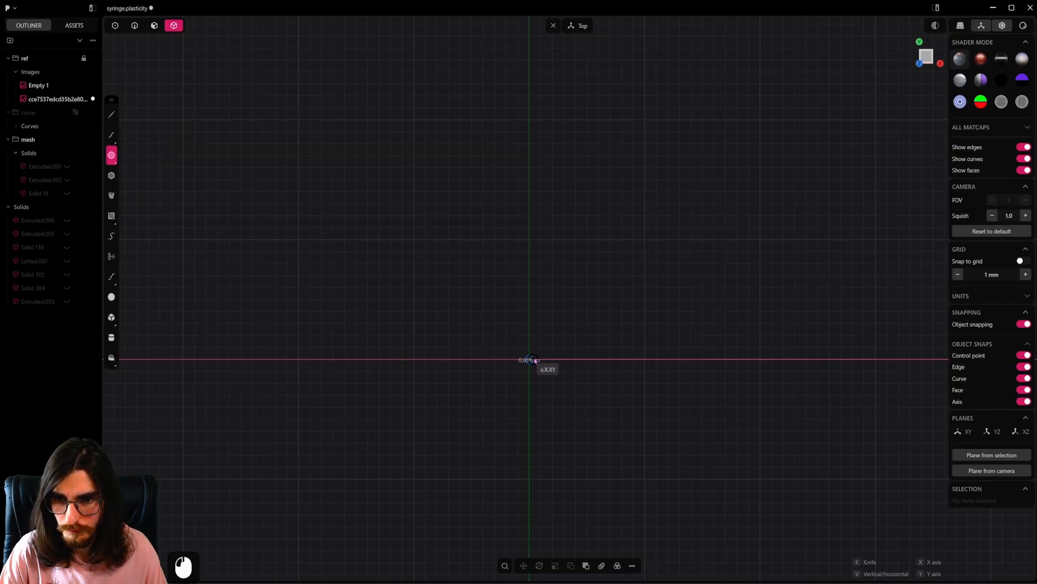
pyautogui.click(535, 361)
pyautogui.keyDown('alt'); pyautogui.moveTo(553, 385); pyautogui.dragTo(555, 317, button='middle'); pyautogui.keyUp('alt')
pyautogui.keyDown('shift'); pyautogui.moveTo(556, 318); pyautogui.dragTo(559, 319, button='middle'); pyautogui.keyUp('shift')
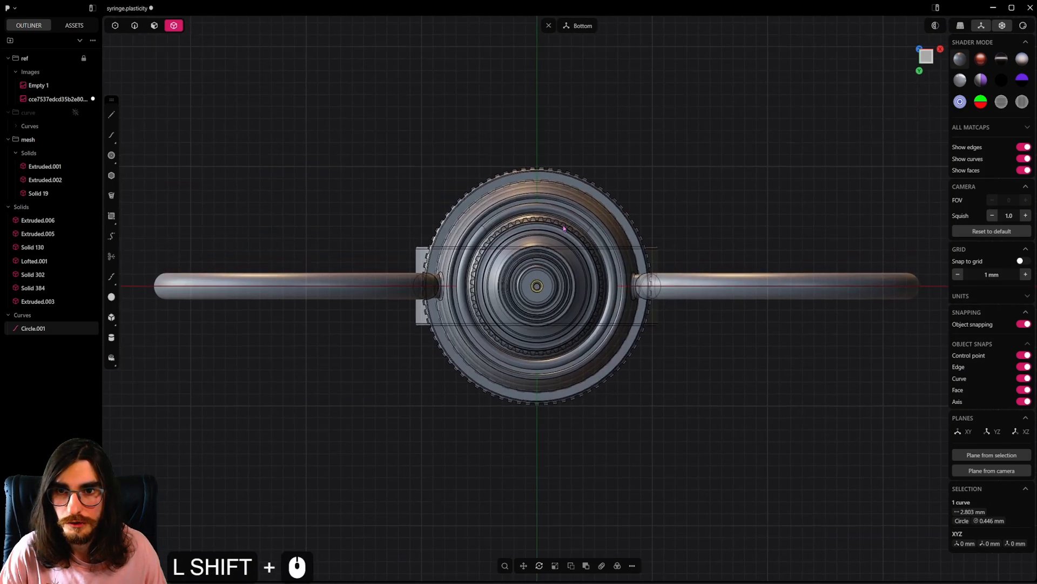
pyautogui.scroll(20, 560, 320)
pyautogui.scroll(8, 560, 320)
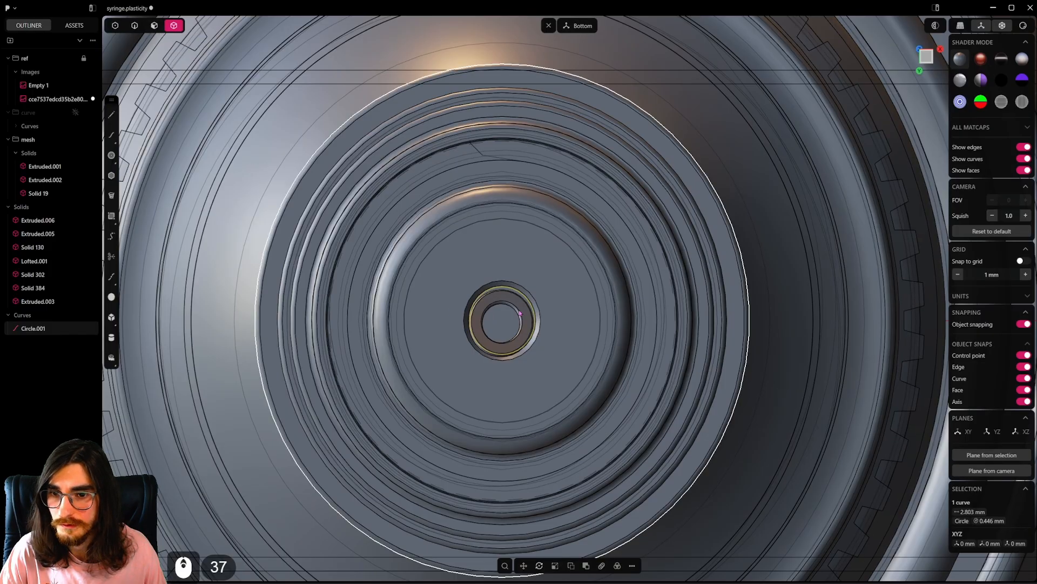
# Step: Scale the new circle slightly to a radius of about 0.447 mm
pyautogui.scroll(-4, 589, 309)
pyautogui.press('s')
pyautogui.press('s')
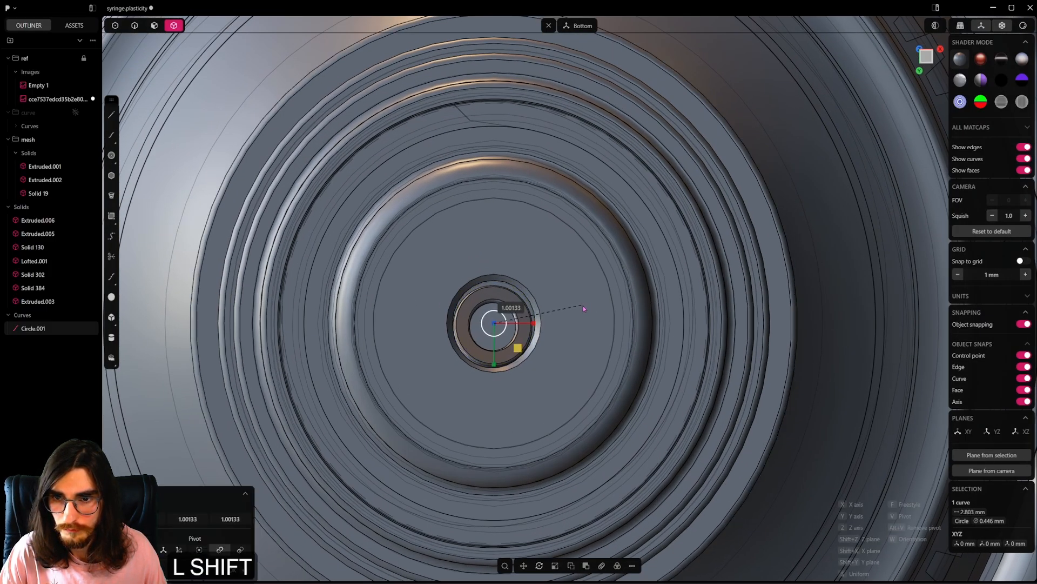
pyautogui.keyDown('shift'); pyautogui.click(583, 304); pyautogui.keyUp('shift')
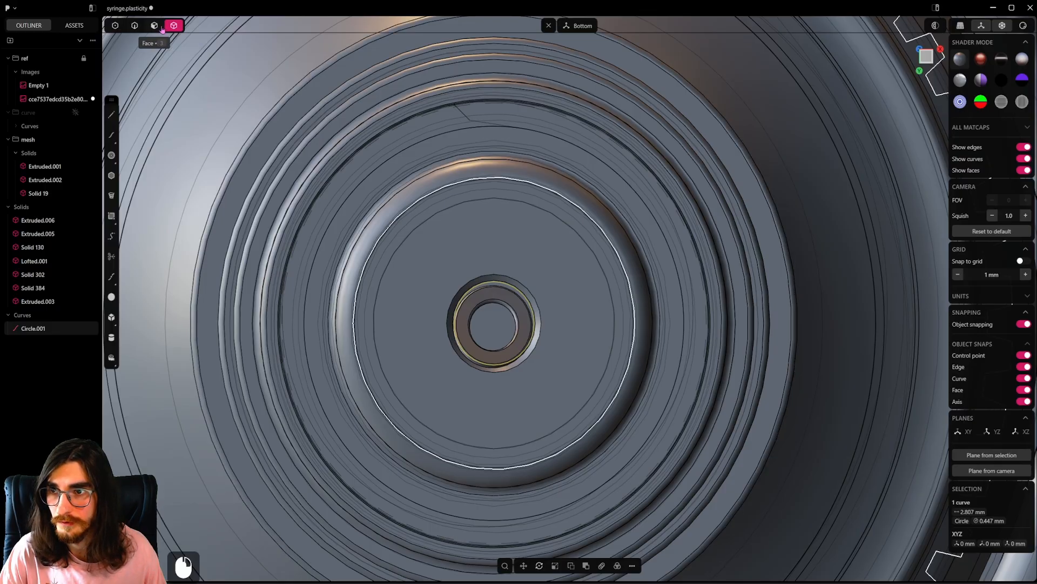
# Step: Try to move the needle solid so that it sits centred in the nozzle's hole
pyautogui.doubleClick(528, 358)
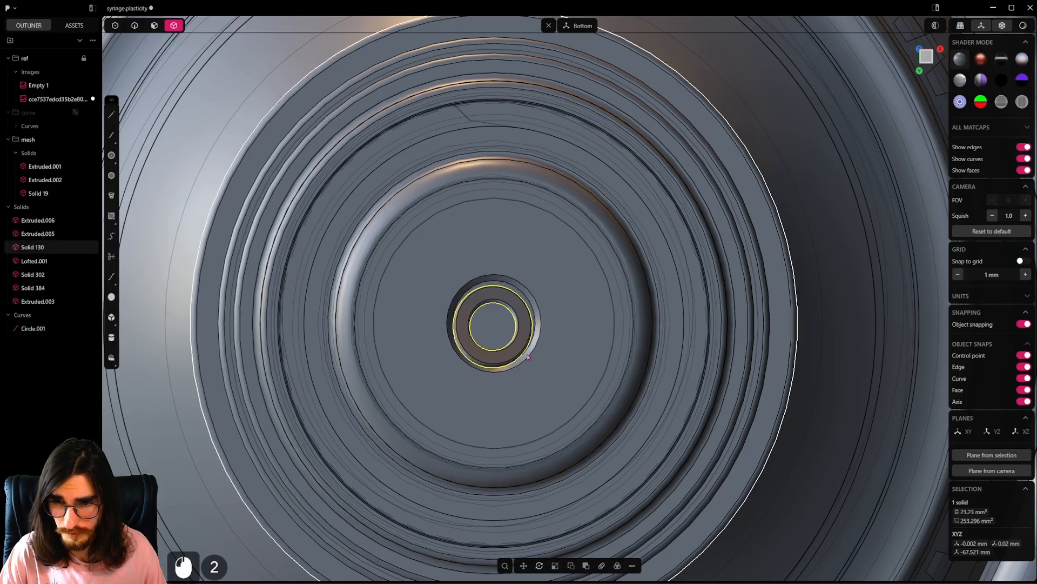
pyautogui.scroll(1, 528, 356)
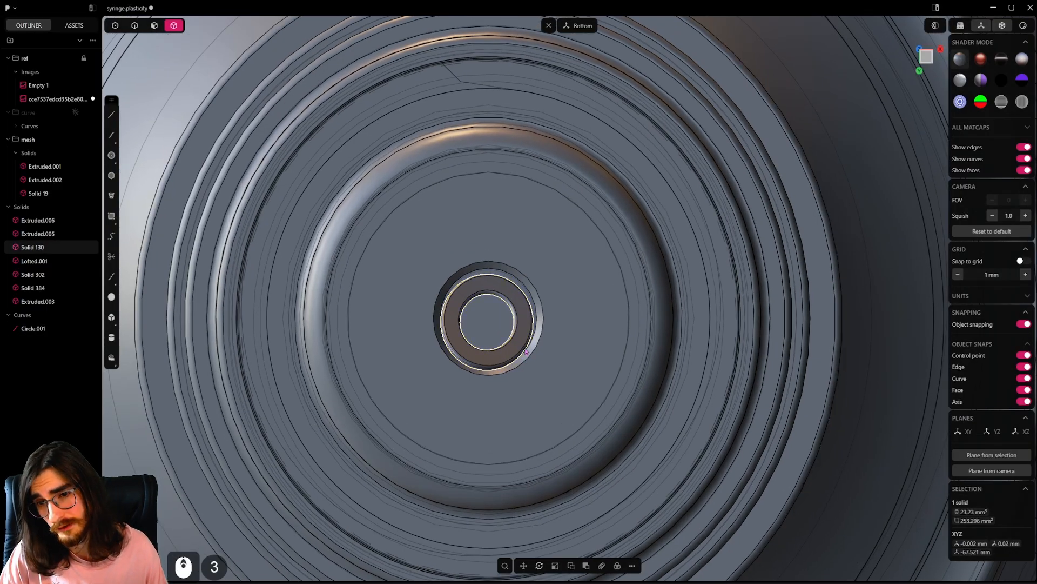
pyautogui.press('g')
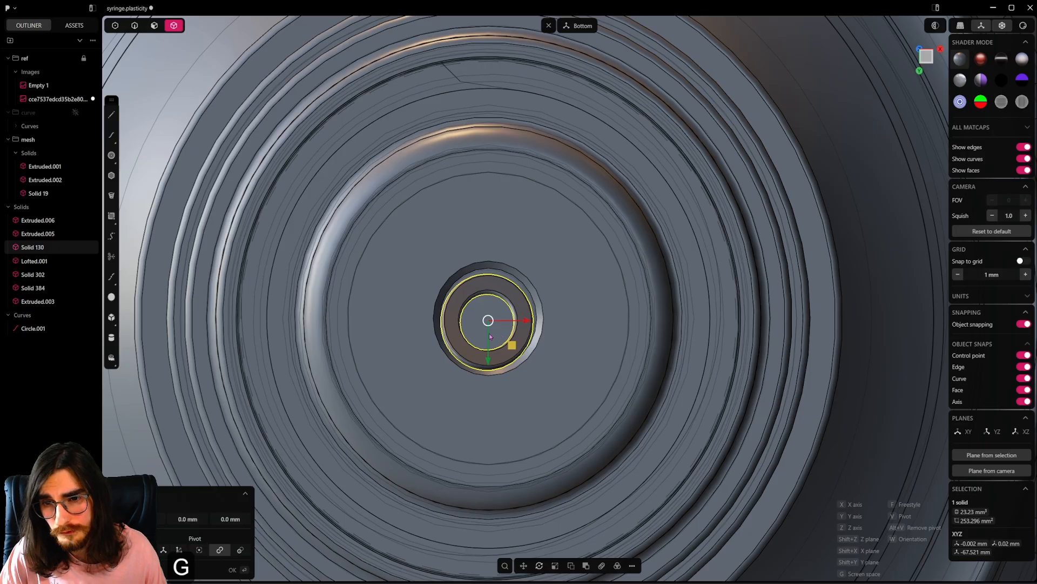
pyautogui.press('ctrl')
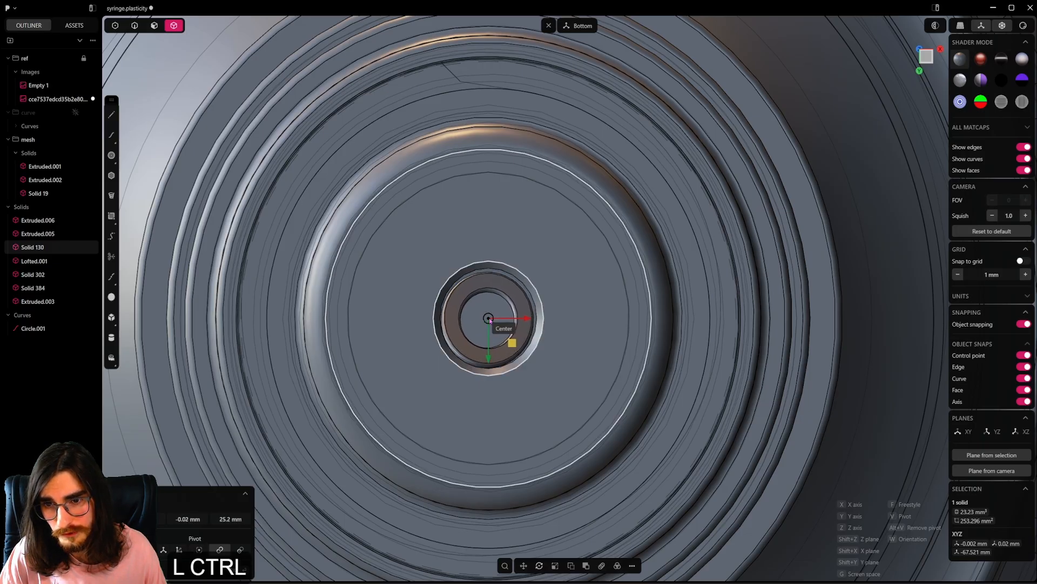
pyautogui.keyDown('ctrl'); pyautogui.click(491, 320); pyautogui.keyUp('ctrl')
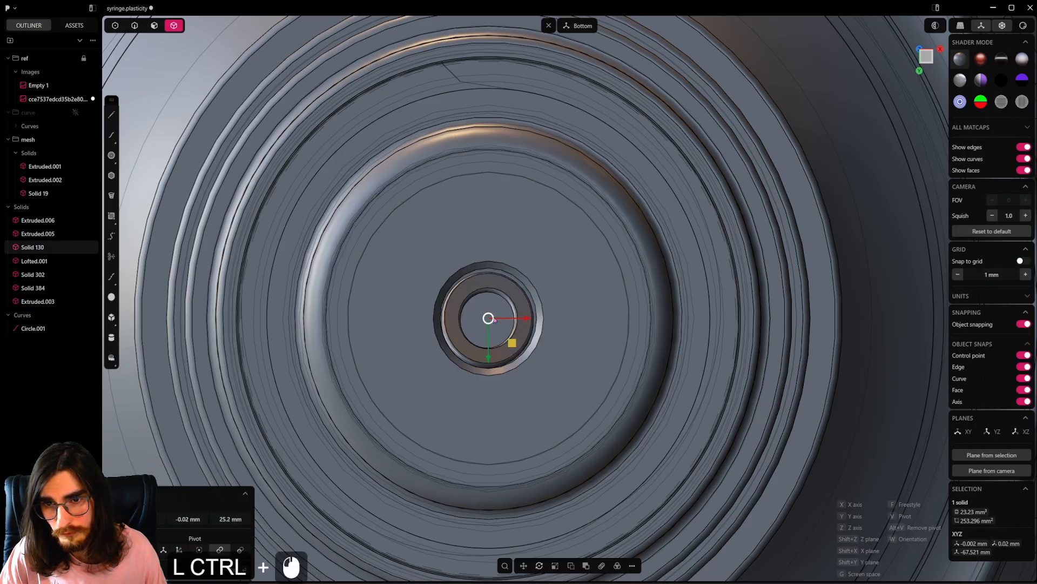
pyautogui.moveTo(516, 270); pyautogui.dragTo(518, 290, button='middle')
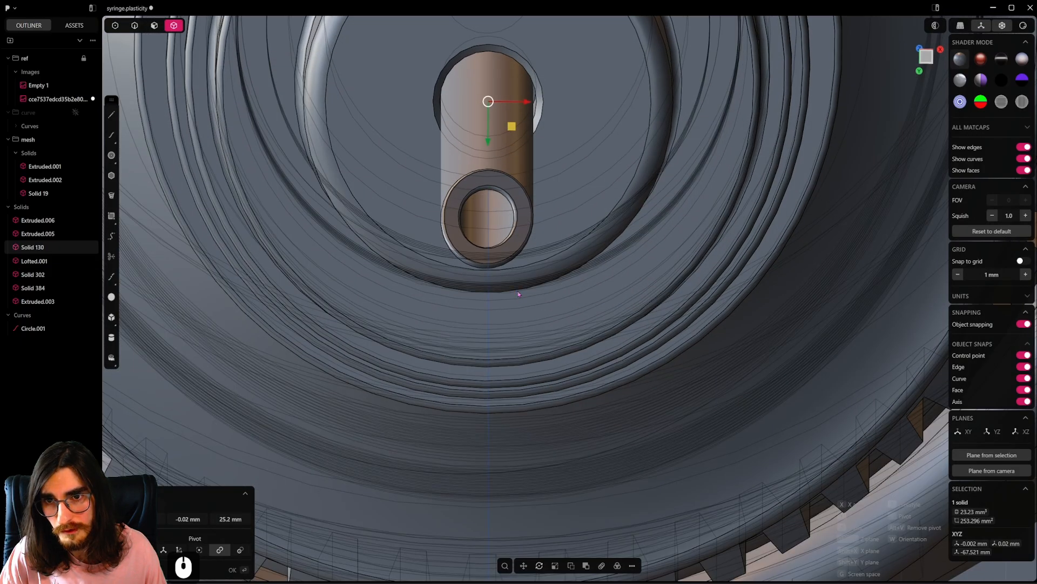
pyautogui.keyDown('shift'); pyautogui.moveTo(513, 227); pyautogui.dragTo(527, 409, button='middle'); pyautogui.keyUp('shift')
pyautogui.hotkey('ctrl', 'z')
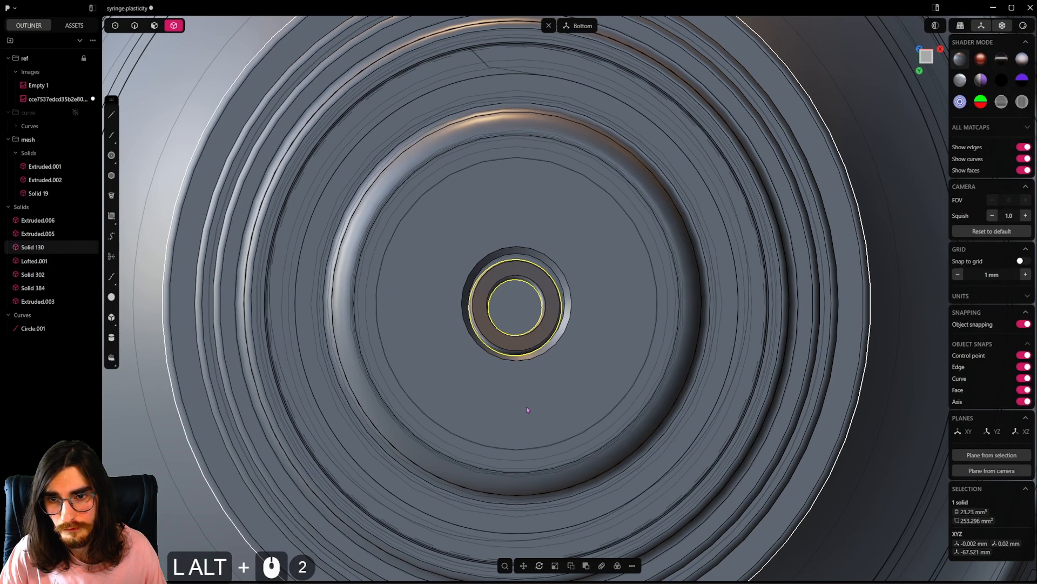
pyautogui.press('g')
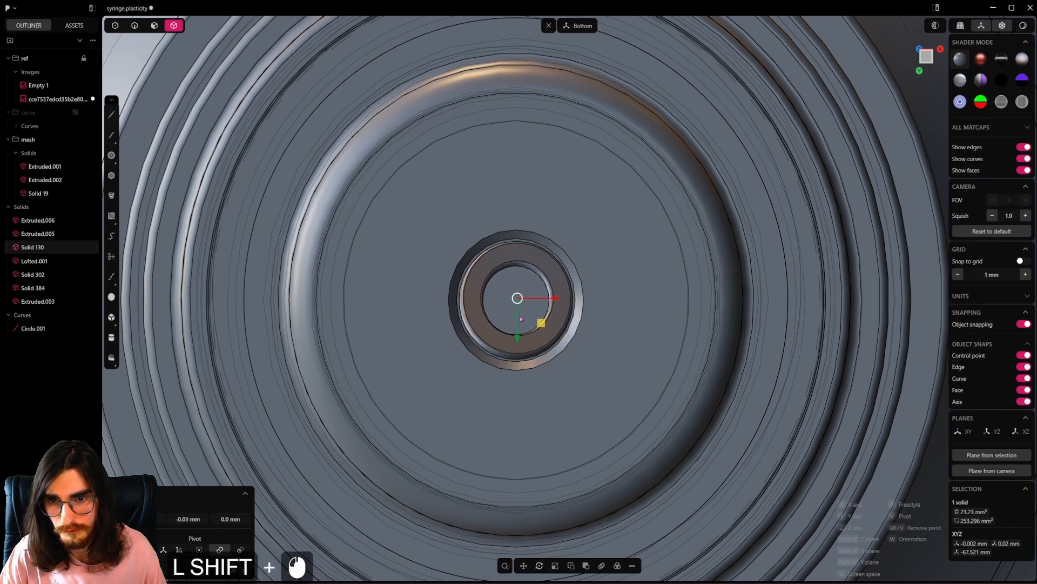
pyautogui.hotkey('ctrl', 'z')
# Step: Set the move pivot to the needle's end-face centre and shift the needle about -0.04 mm in Y and -3.75 mm in Z
pyautogui.press('g')
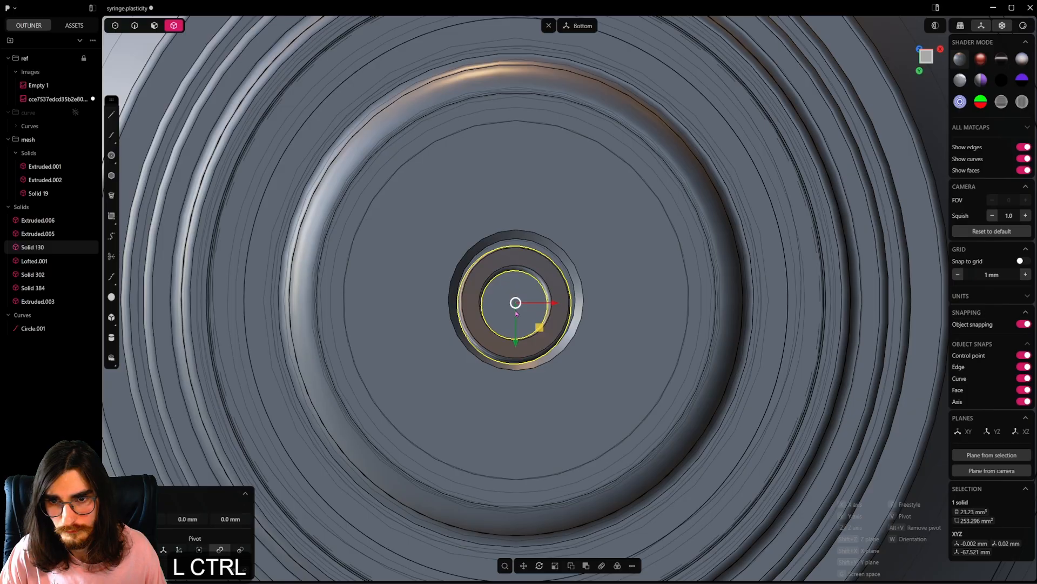
pyautogui.press('f')
pyautogui.click(517, 310)
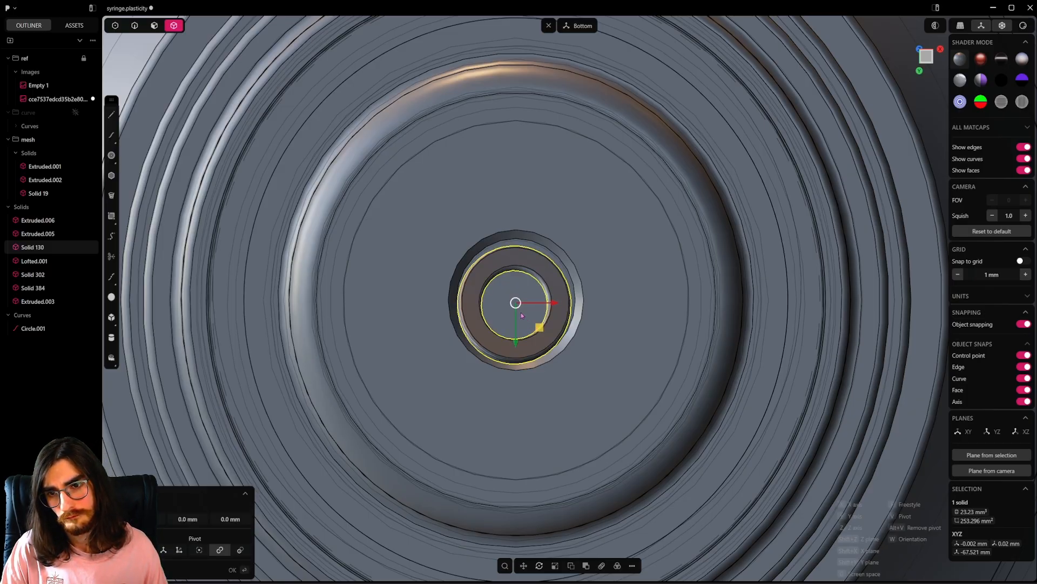
pyautogui.press('v')
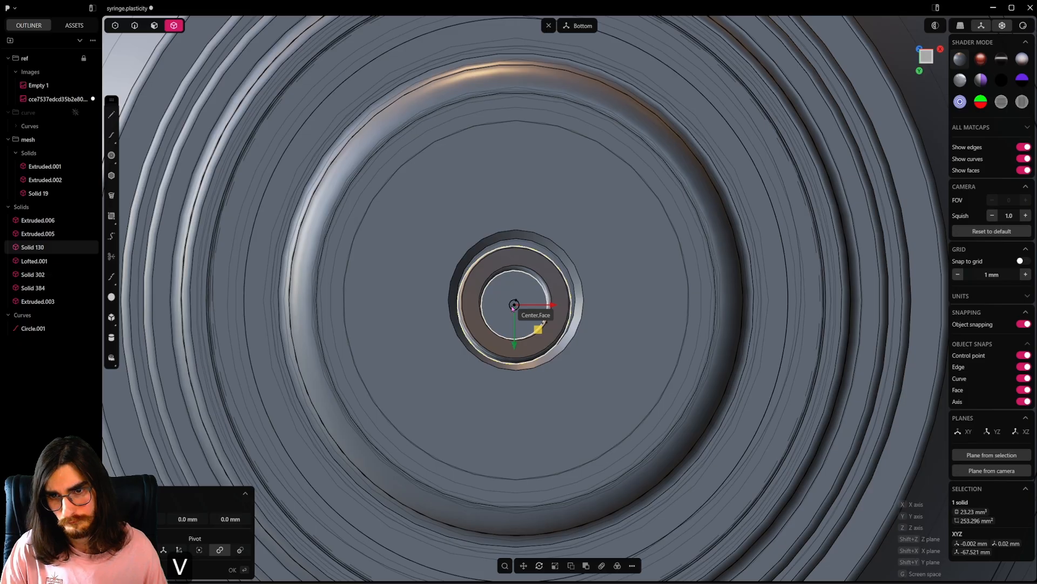
pyautogui.click(512, 307)
pyautogui.press('ctrl')
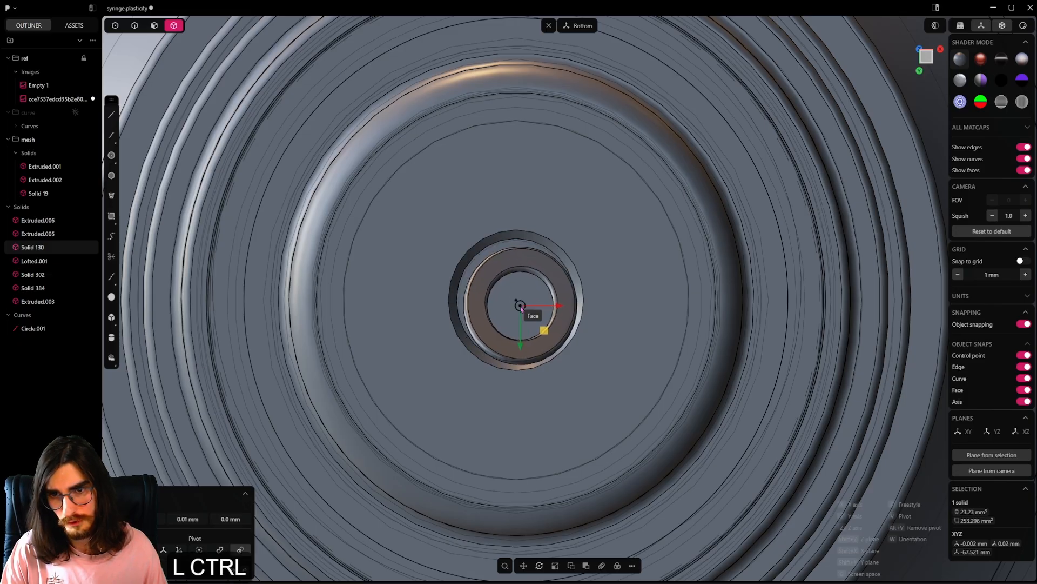
pyautogui.keyDown('ctrl'); pyautogui.click(516, 306); pyautogui.keyUp('ctrl')
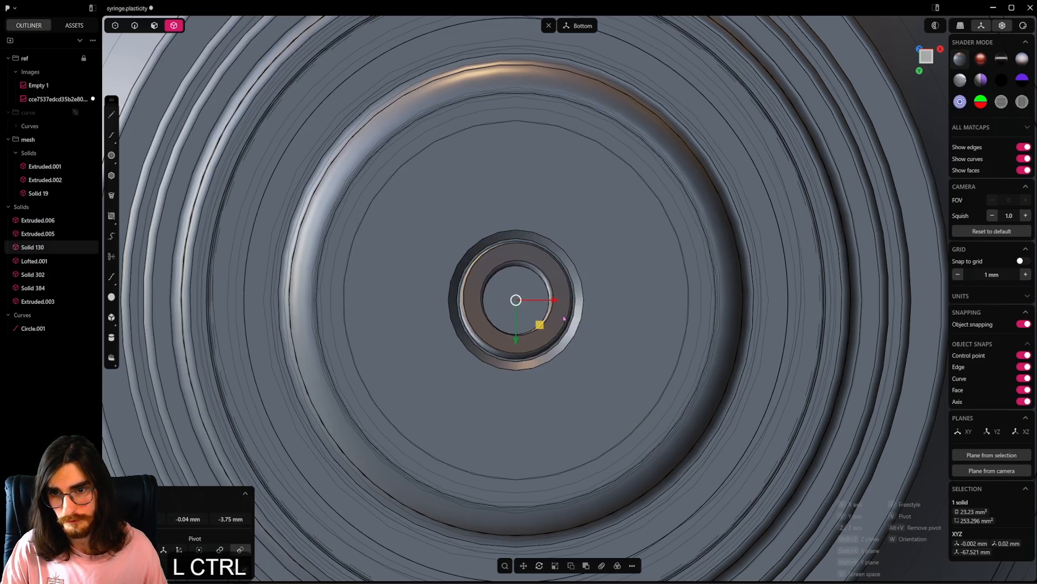
pyautogui.rightClick(594, 313)
# Step: Examine how the needle sits in the nozzle's hole from an angle and from directly below
pyautogui.scroll(-4, 553, 263)
pyautogui.moveTo(553, 264); pyautogui.dragTo(559, 469, button='middle')
pyautogui.scroll(-20, 555, 274)
pyautogui.scroll(18, 563, 316)
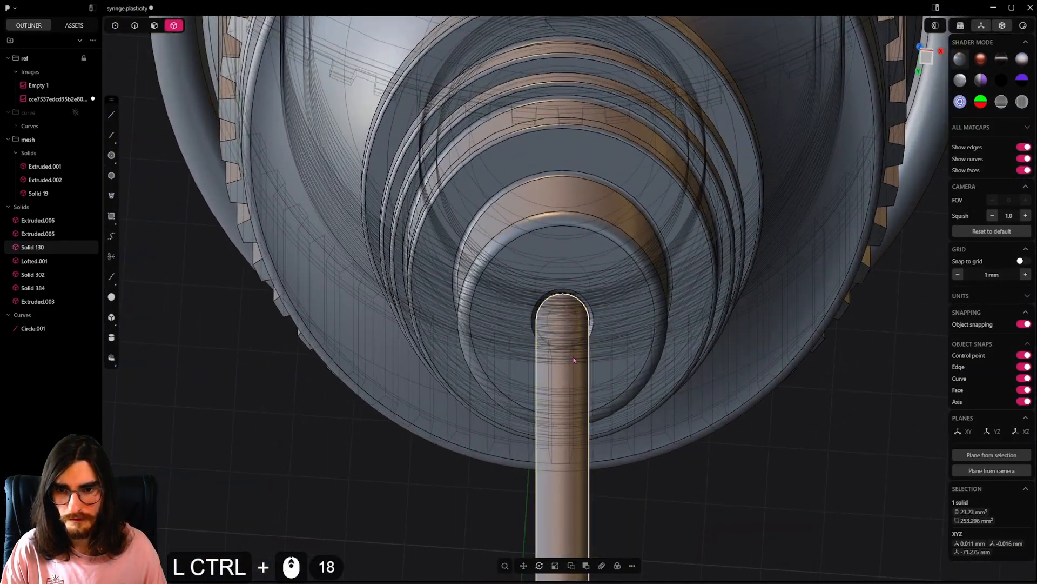
pyautogui.moveTo(576, 359)
pyautogui.keyDown('alt'); pyautogui.mouseDown(button='middle')
pyautogui.moveTo(570, 281)
pyautogui.moveTo(573, 361)
pyautogui.mouseUp(button='middle'); pyautogui.keyUp('alt')
pyautogui.keyDown('ctrl'); pyautogui.keyDown('shift'); pyautogui.moveTo(585, 519); pyautogui.dragTo(574, 246, button='middle'); pyautogui.keyUp('shift'); pyautogui.keyUp('ctrl')
pyautogui.keyDown('ctrl'); pyautogui.scroll(-6, 575, 254); pyautogui.keyUp('ctrl')
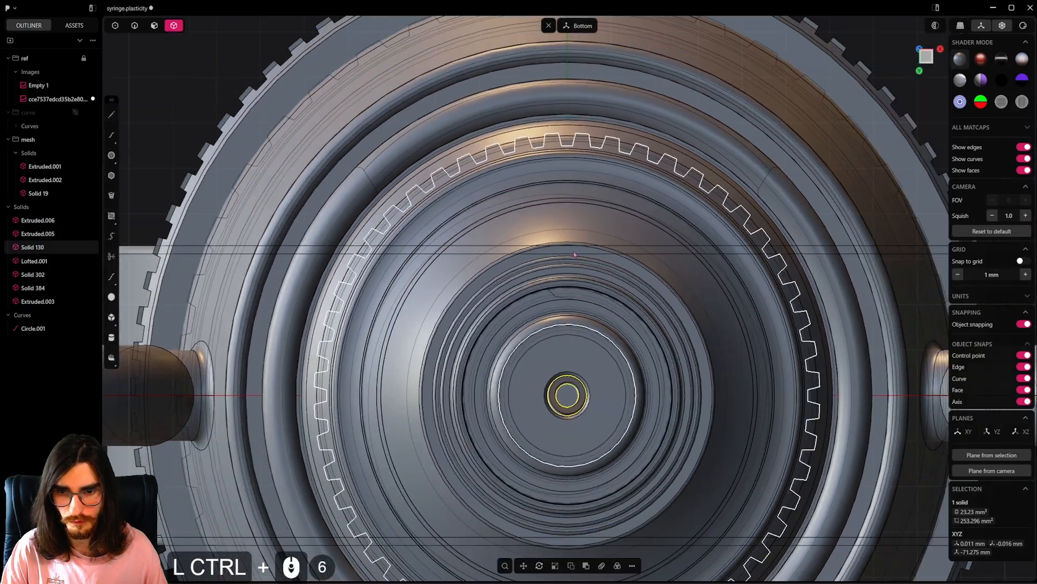
pyautogui.keyDown('ctrl'); pyautogui.keyDown('shift'); pyautogui.moveTo(605, 433); pyautogui.dragTo(594, 244, button='middle'); pyautogui.keyUp('shift'); pyautogui.keyUp('ctrl')
pyautogui.keyDown('ctrl'); pyautogui.scroll(-6, 595, 245); pyautogui.keyUp('ctrl')
pyautogui.keyDown('ctrl'); pyautogui.click(572, 209); pyautogui.keyUp('ctrl')
pyautogui.keyDown('ctrl'); pyautogui.scroll(14, 578, 208); pyautogui.keyUp('ctrl')
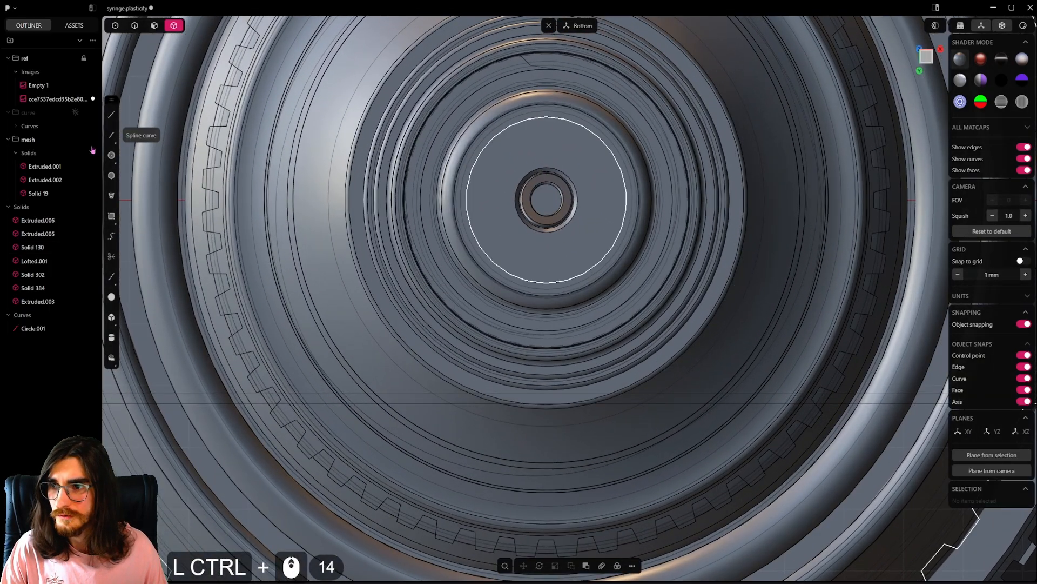
# Step: Move the origin circle along the Z axis by about -45.2 mm, down to the nozzle's tip
pyautogui.keyDown('ctrl'); pyautogui.click(42, 331); pyautogui.keyUp('ctrl')
pyautogui.keyDown('ctrl'); pyautogui.scroll(8, 568, 205); pyautogui.keyUp('ctrl')
pyautogui.keyDown('ctrl'); pyautogui.keyDown('shift'); pyautogui.moveTo(570, 207); pyautogui.dragTo(593, 297, button='middle'); pyautogui.keyUp('shift'); pyautogui.keyUp('ctrl')
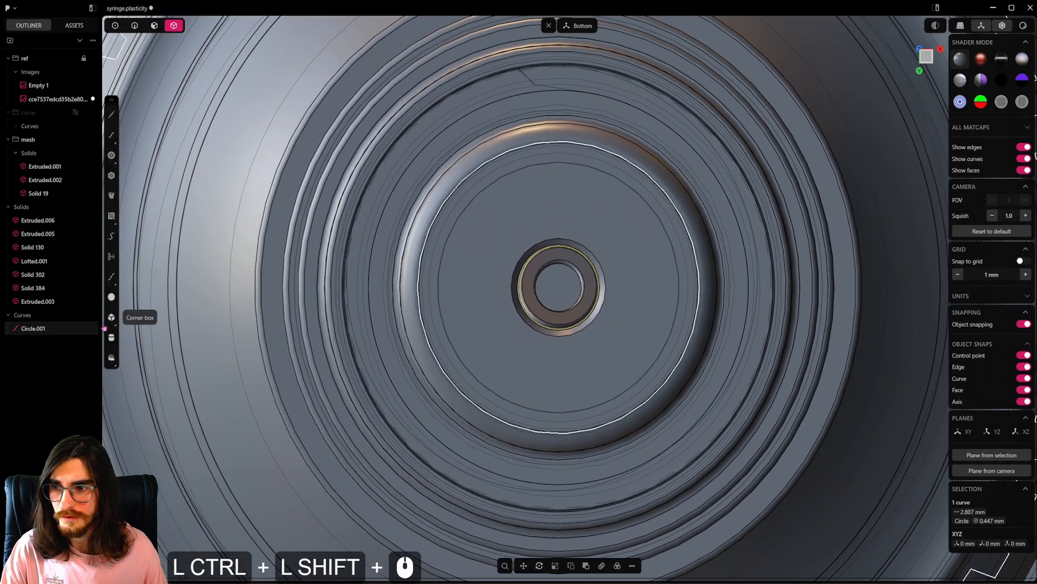
pyautogui.keyDown('ctrl'); pyautogui.click(135, 26); pyautogui.keyUp('ctrl')
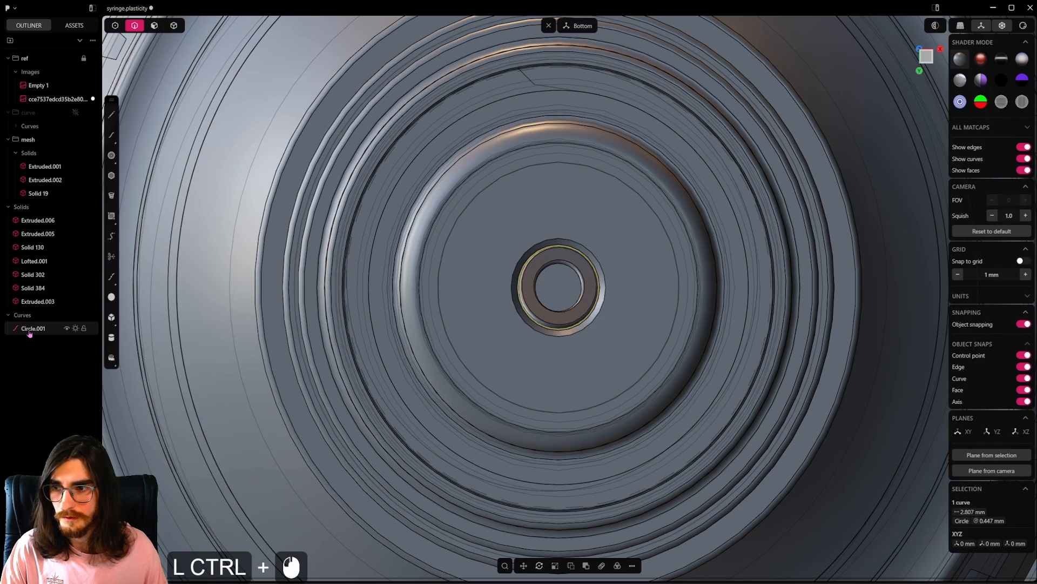
pyautogui.keyDown('ctrl'); pyautogui.scroll(-13, 553, 305); pyautogui.keyUp('ctrl')
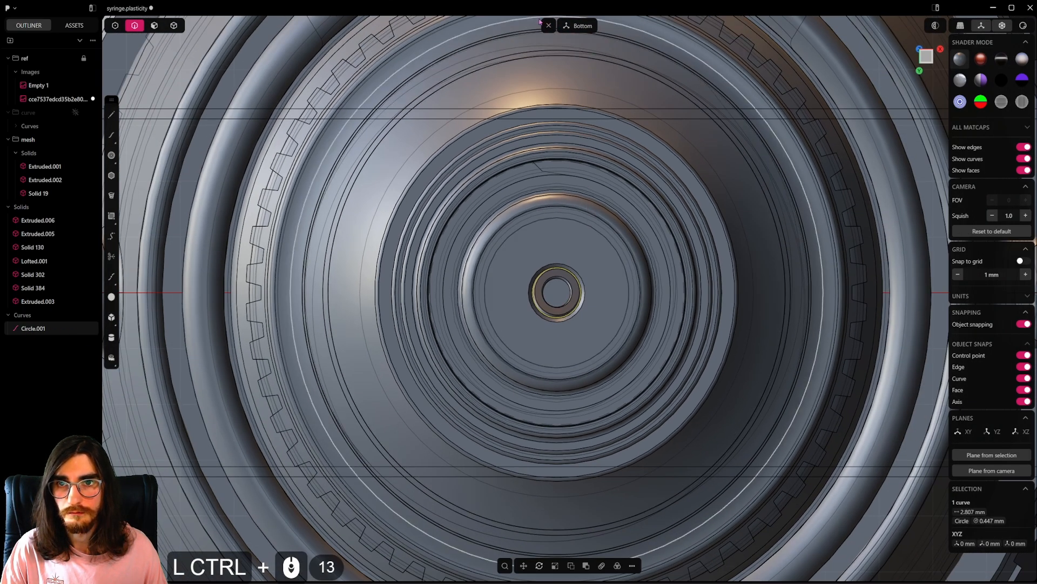
pyautogui.keyDown('ctrl'); pyautogui.scroll(-10, 590, 142); pyautogui.keyUp('ctrl')
pyautogui.moveTo(590, 143)
pyautogui.mouseDown(button='middle')
pyautogui.moveTo(595, 163)
pyautogui.moveTo(602, 127)
pyautogui.mouseUp(button='middle')
pyautogui.keyDown('ctrl'); pyautogui.scroll(-20, 594, 163); pyautogui.keyUp('ctrl')
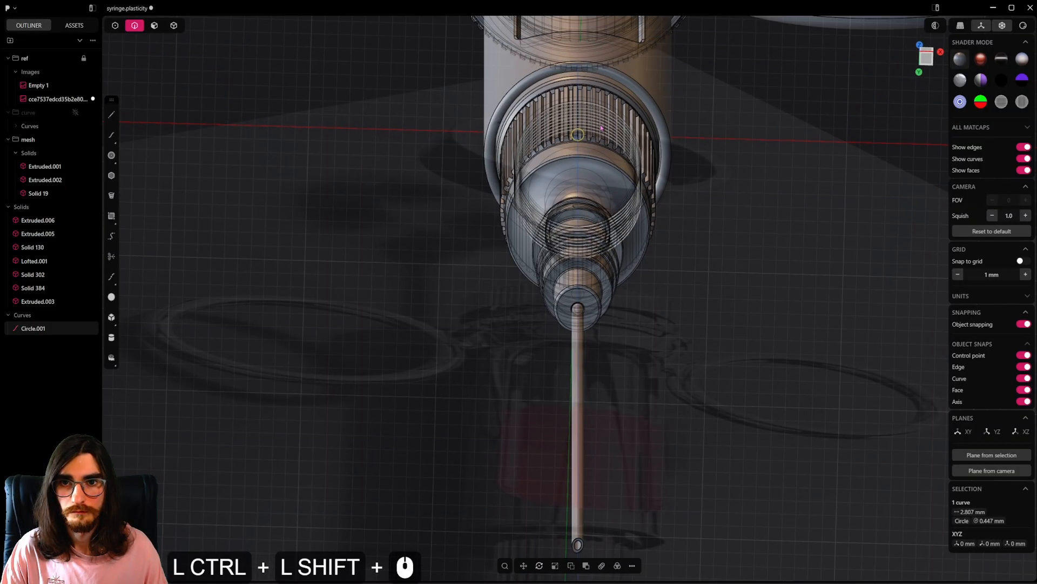
pyautogui.press('g')
pyautogui.press('z')
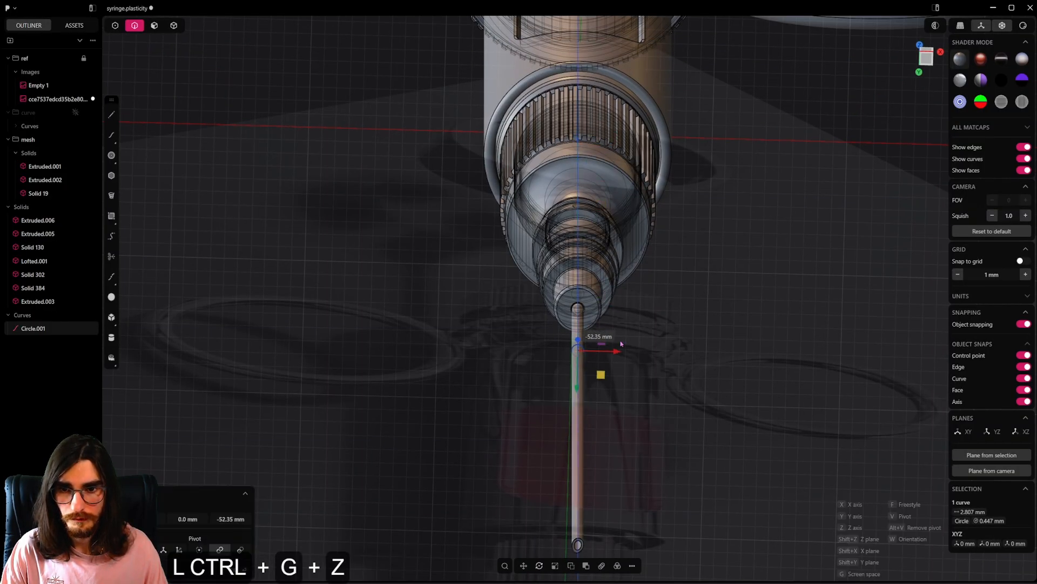
pyautogui.keyDown('ctrl'); pyautogui.rightClick(609, 365); pyautogui.keyUp('ctrl')
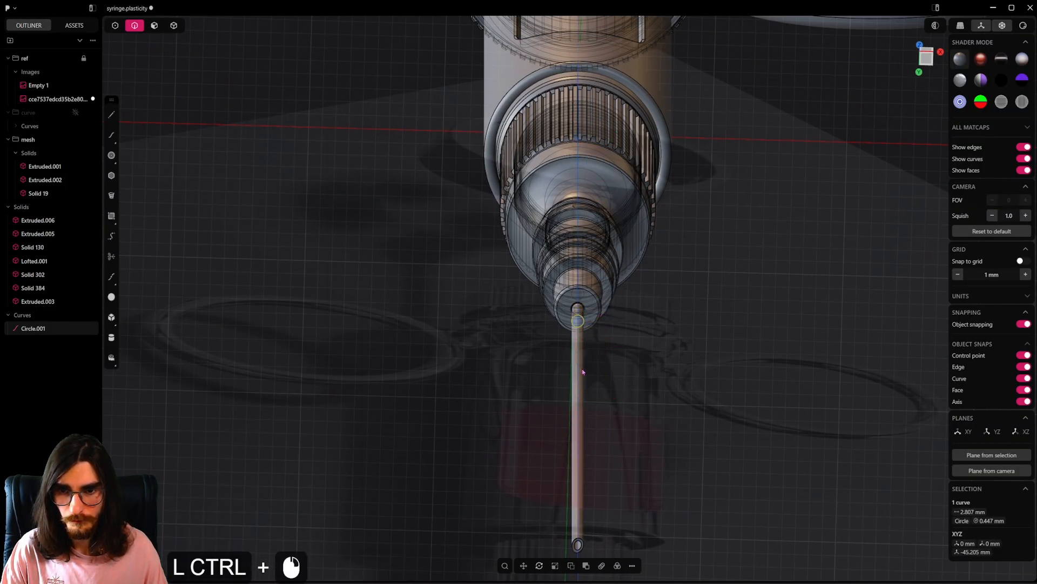
# Step: Hide the needle solid so that the circle at the nozzle's tip is accessible
pyautogui.doubleClick(578, 362)
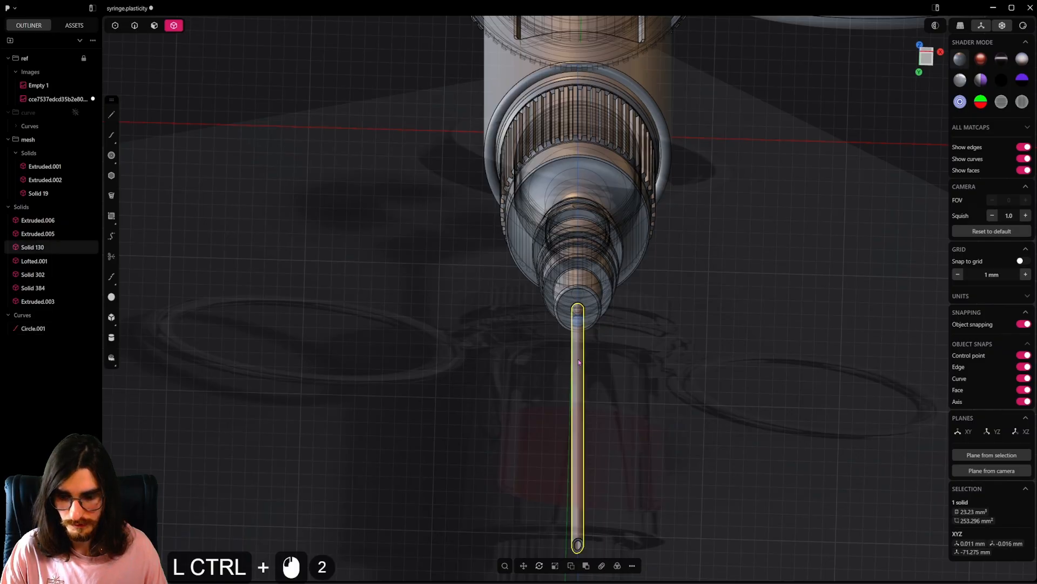
pyautogui.hotkey('ctrl', 'h')
pyautogui.keyDown('ctrl'); pyautogui.scroll(16, 579, 351); pyautogui.keyUp('ctrl')
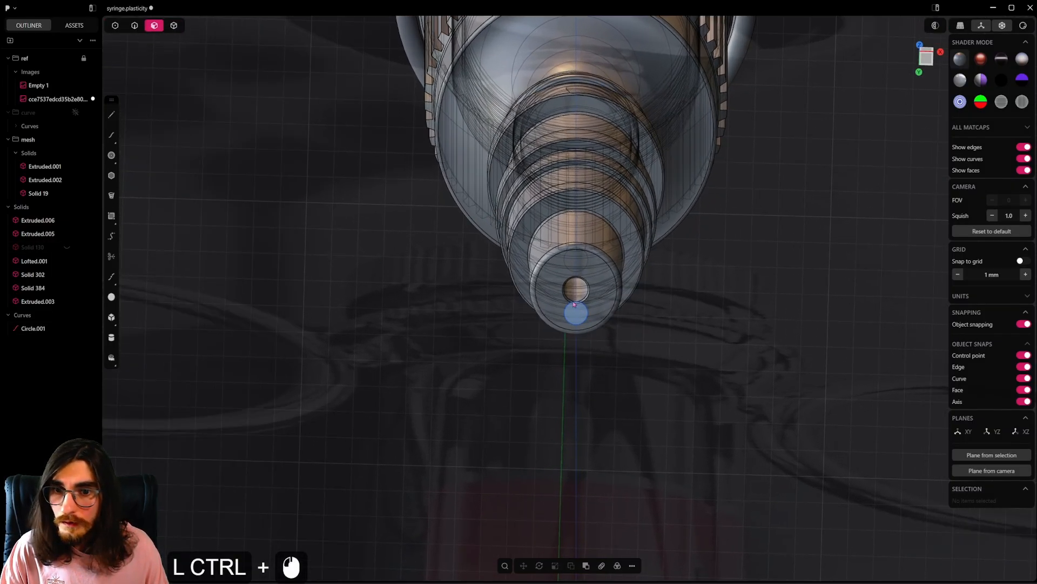
# Step: Extrude the circle at the nozzle's tip about 46 mm upward through the nozzle and into the barrel as a new body
pyautogui.keyDown('ctrl'); pyautogui.click(574, 306); pyautogui.keyUp('ctrl')
pyautogui.keyDown('ctrl'); pyautogui.moveTo(575, 293); pyautogui.dragTo(575, 282); pyautogui.keyUp('ctrl')
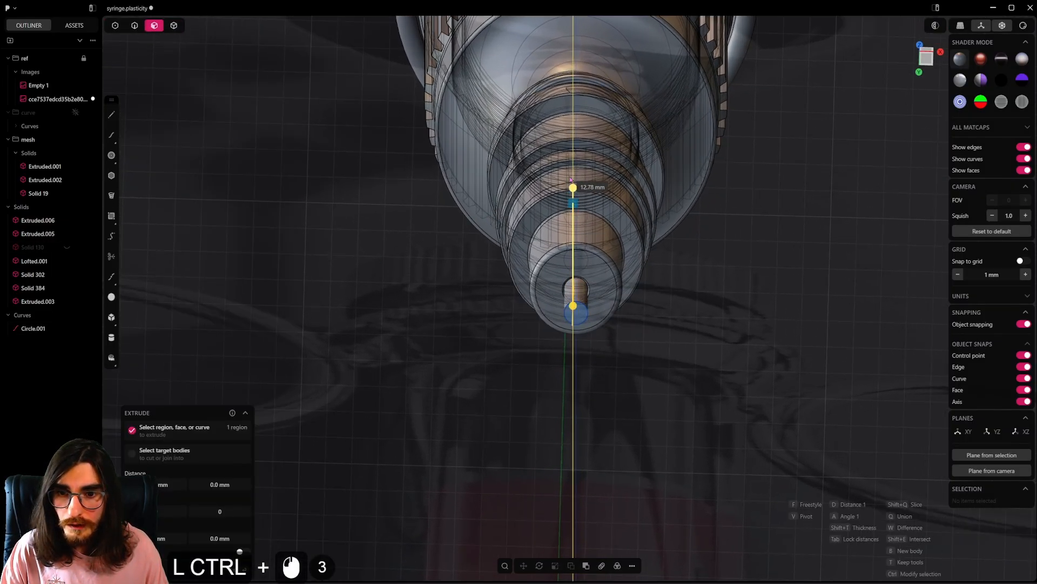
pyautogui.keyDown('ctrl'); pyautogui.keyDown('alt'); pyautogui.moveTo(529, 281); pyautogui.dragTo(620, 298, button='middle'); pyautogui.keyUp('alt'); pyautogui.keyUp('ctrl')
pyautogui.keyDown('ctrl'); pyautogui.scroll(-8, 620, 295); pyautogui.keyUp('ctrl')
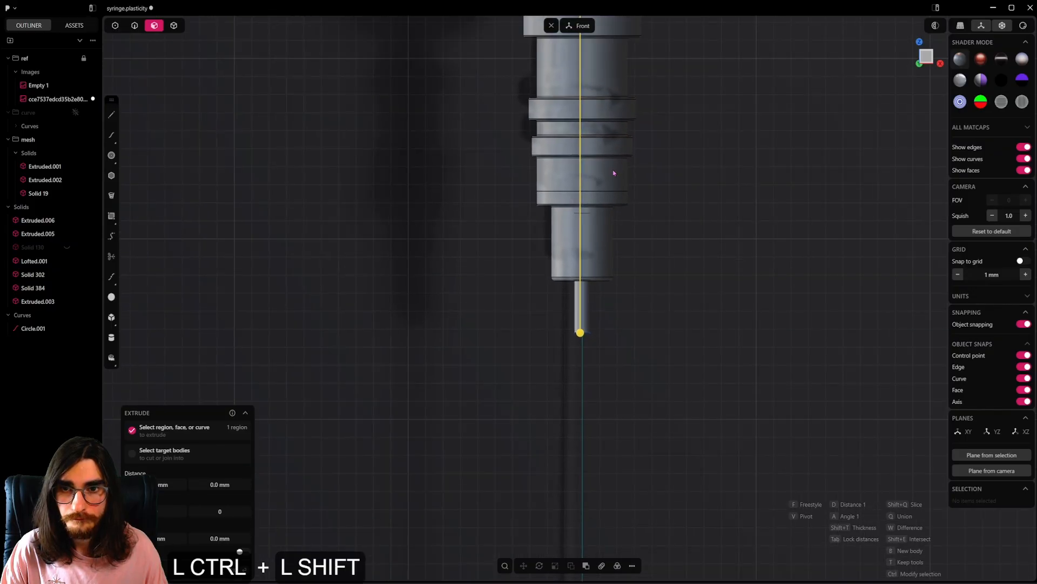
pyautogui.keyDown('ctrl'); pyautogui.keyDown('shift'); pyautogui.moveTo(614, 171); pyautogui.dragTo(599, 324, button='middle'); pyautogui.keyUp('shift'); pyautogui.keyUp('ctrl')
pyautogui.keyDown('ctrl'); pyautogui.scroll(-5, 599, 324); pyautogui.keyUp('ctrl')
pyautogui.keyDown('ctrl'); pyautogui.scroll(-6, 599, 325); pyautogui.keyUp('ctrl')
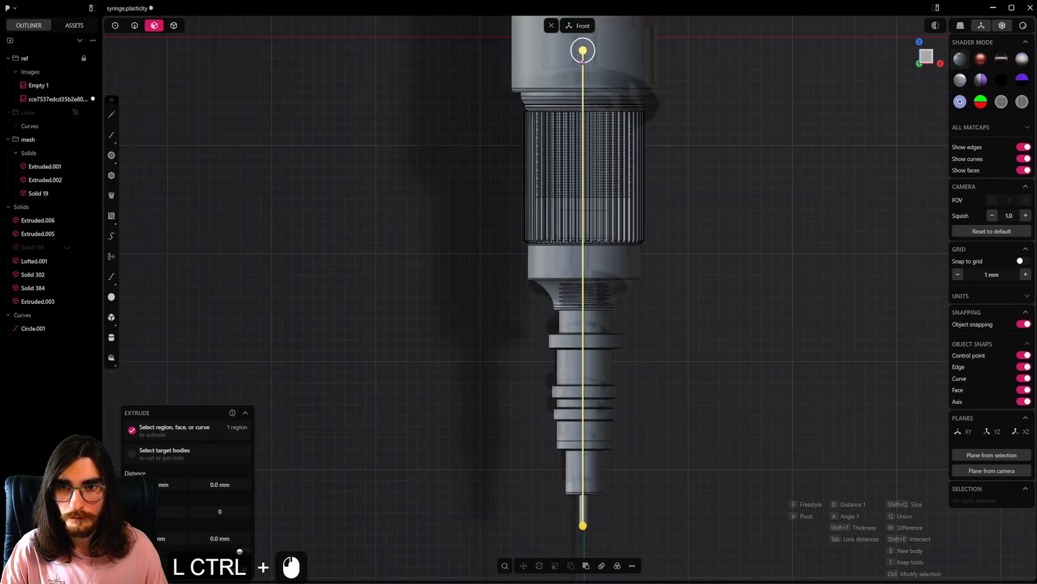
pyautogui.keyDown('ctrl'); pyautogui.scroll(-5, 584, 261); pyautogui.keyUp('ctrl')
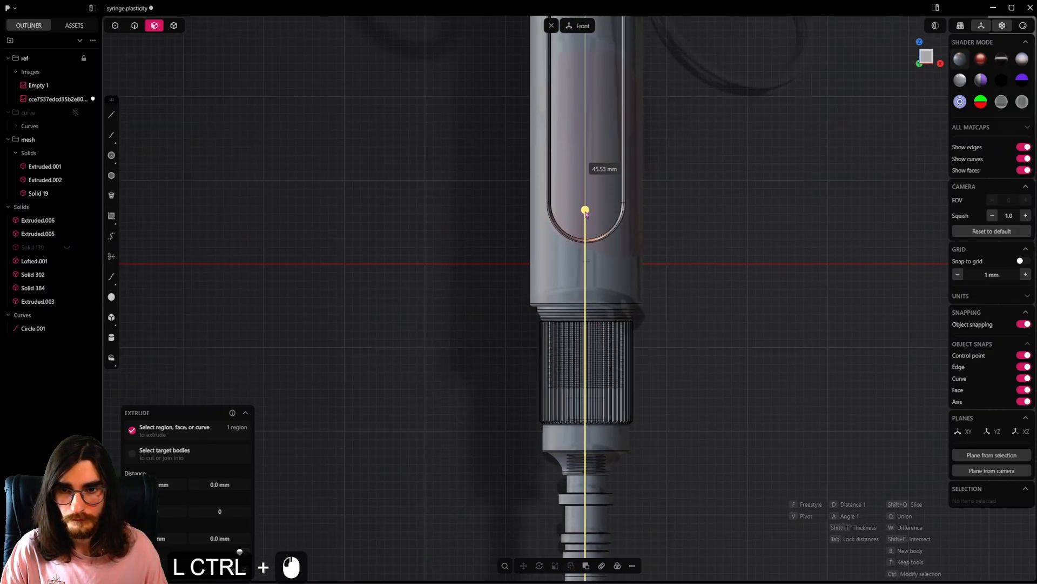
pyautogui.keyDown('ctrl'); pyautogui.moveTo(585, 212); pyautogui.dragTo(585, 206); pyautogui.keyUp('ctrl')
pyautogui.keyDown('ctrl'); pyautogui.rightClick(708, 287); pyautogui.keyUp('ctrl')
pyautogui.keyDown('ctrl'); pyautogui.scroll(-4, 670, 373); pyautogui.keyUp('ctrl')
pyautogui.keyDown('ctrl'); pyautogui.keyDown('shift'); pyautogui.moveTo(670, 373); pyautogui.dragTo(666, 224, button='middle'); pyautogui.keyUp('shift'); pyautogui.keyUp('ctrl')
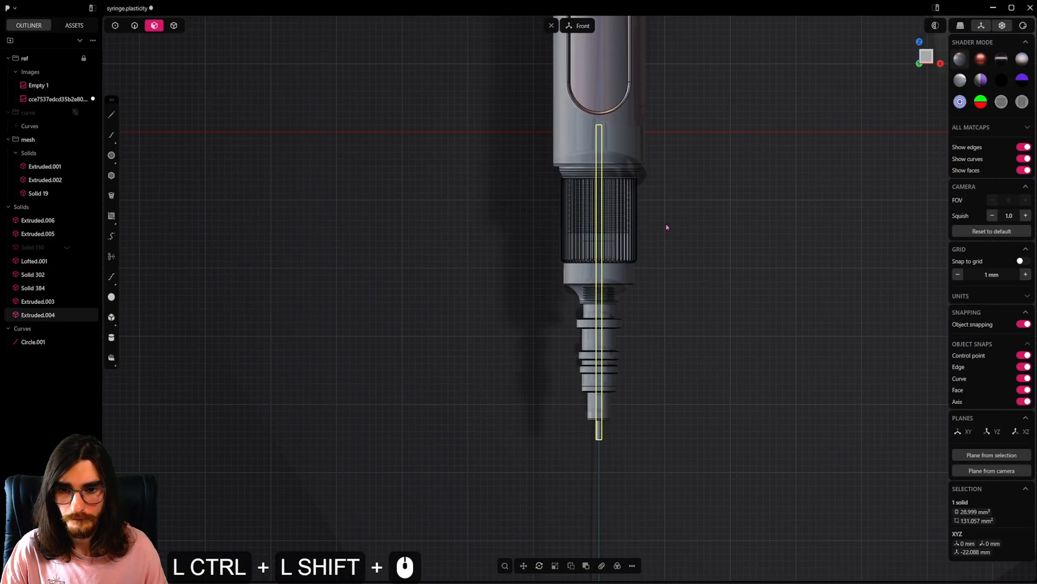
# Step: Hide the syringe's barrel solid above the knurled collar
pyautogui.keyDown('ctrl'); pyautogui.click(174, 26); pyautogui.keyUp('ctrl')
pyautogui.keyDown('ctrl'); pyautogui.scroll(10, 661, 403); pyautogui.keyUp('ctrl')
pyautogui.keyDown('ctrl'); pyautogui.keyDown('shift'); pyautogui.moveTo(575, 175); pyautogui.dragTo(583, 370, button='middle'); pyautogui.keyUp('shift'); pyautogui.keyUp('ctrl')
pyautogui.keyDown('ctrl'); pyautogui.scroll(-4, 583, 371); pyautogui.keyUp('ctrl')
pyautogui.keyDown('ctrl'); pyautogui.click(599, 183); pyautogui.keyUp('ctrl')
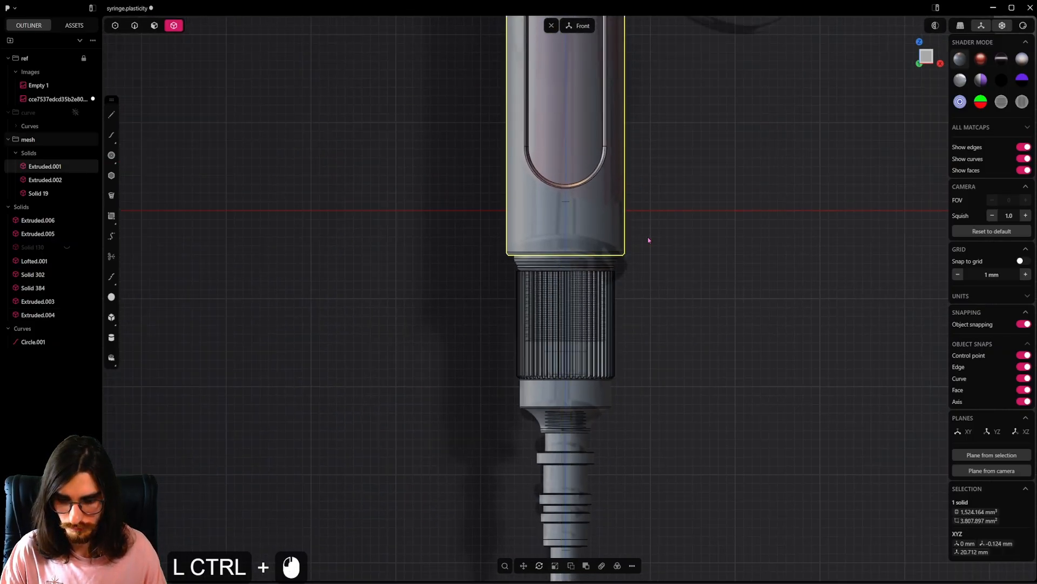
pyautogui.hotkey('ctrl', 'h')
# Step: Cut a central bore through the nozzle with a Boolean difference, using the thin extruded cylinder as the tool and keeping it
pyautogui.keyDown('ctrl'); pyautogui.scroll(3, 630, 270); pyautogui.keyUp('ctrl')
pyautogui.keyDown('ctrl'); pyautogui.keyDown('shift'); pyautogui.moveTo(611, 436); pyautogui.dragTo(655, 144, button='middle'); pyautogui.keyUp('shift'); pyautogui.keyUp('ctrl')
pyautogui.keyDown('ctrl'); pyautogui.scroll(2, 619, 373); pyautogui.keyUp('ctrl')
pyautogui.keyDown('ctrl'); pyautogui.click(599, 361); pyautogui.keyUp('ctrl')
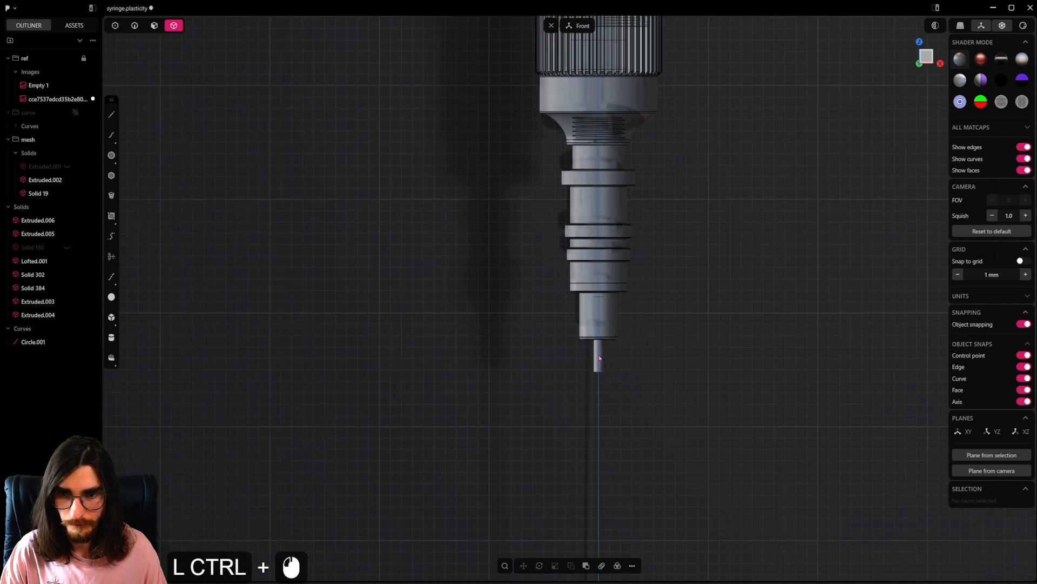
pyautogui.keyDown('ctrl'); pyautogui.scroll(5, 616, 359); pyautogui.keyUp('ctrl')
pyautogui.keyDown('ctrl'); pyautogui.keyDown('shift'); pyautogui.click(606, 306); pyautogui.keyUp('shift'); pyautogui.keyUp('ctrl')
pyautogui.keyDown('ctrl'); pyautogui.click(595, 315); pyautogui.keyUp('ctrl')
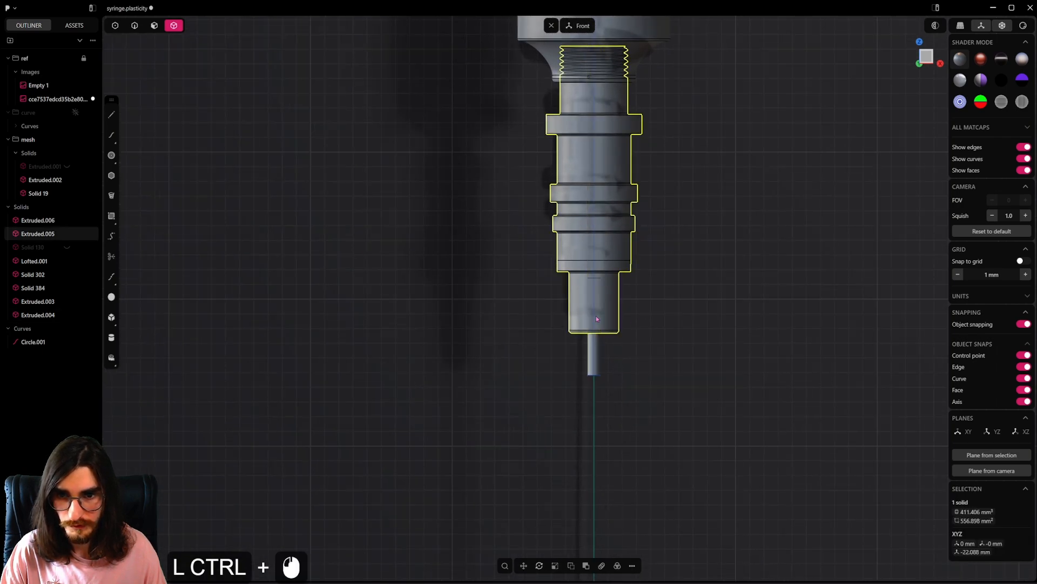
pyautogui.keyDown('ctrl'); pyautogui.keyDown('shift'); pyautogui.click(595, 354); pyautogui.keyUp('shift'); pyautogui.keyUp('ctrl')
pyautogui.hotkey('ctrl', 'q')
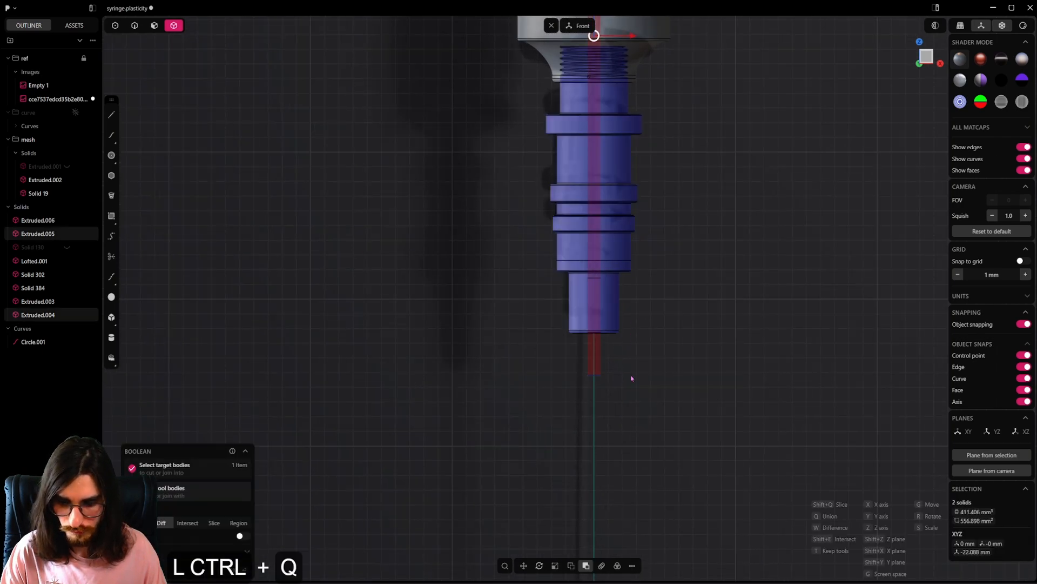
pyautogui.keyDown('ctrl'); pyautogui.click(638, 378); pyautogui.keyUp('ctrl')
# Step: Delete the guide circle at the lower end of the thin cylinder
pyautogui.scroll(4, 616, 358)
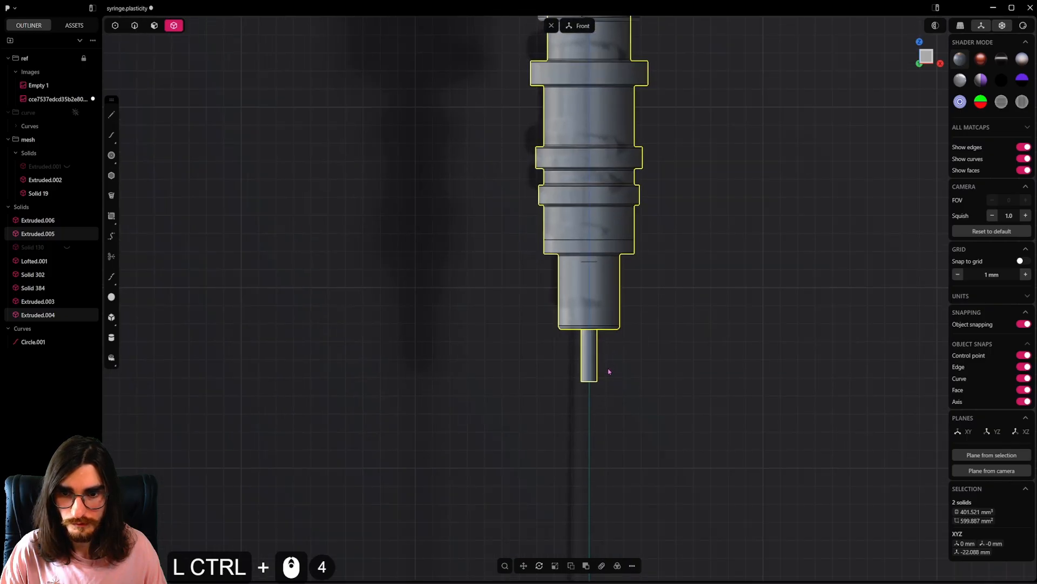
pyautogui.moveTo(609, 370); pyautogui.dragTo(596, 447, button='middle')
pyautogui.keyDown('ctrl'); pyautogui.click(135, 27); pyautogui.keyUp('ctrl')
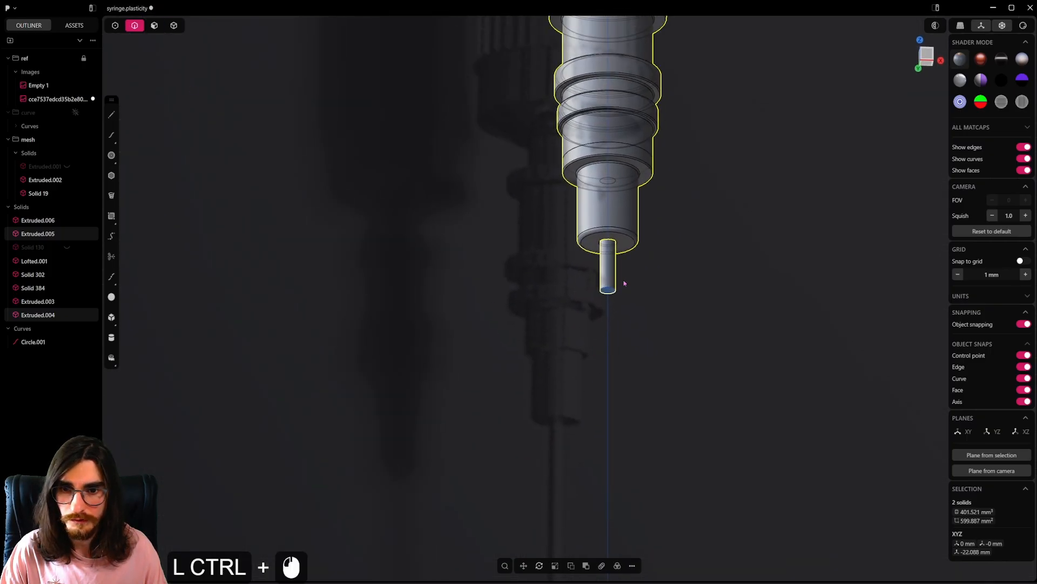
pyautogui.keyDown('ctrl'); pyautogui.click(608, 291); pyautogui.keyUp('ctrl')
pyautogui.press('x')
pyautogui.scroll(-6, 609, 293)
pyautogui.keyDown('shift'); pyautogui.moveTo(609, 294); pyautogui.dragTo(593, 376, button='middle'); pyautogui.keyUp('shift')
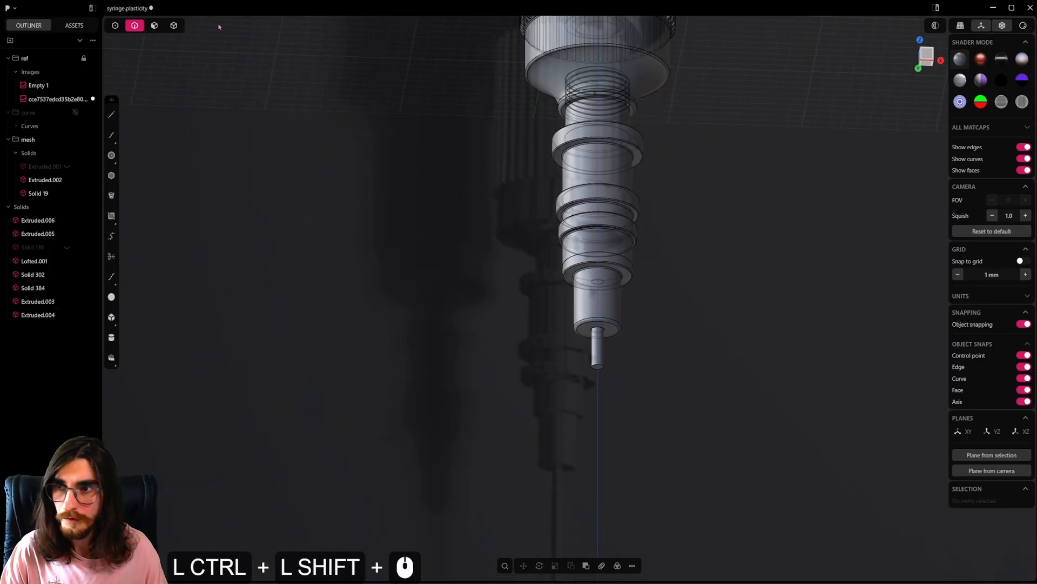
# Step: Examine the hole in the nozzle's tip from below and hide the nozzle solid
pyautogui.click(177, 26)
pyautogui.scroll(6, 621, 306)
pyautogui.scroll(15, 621, 308)
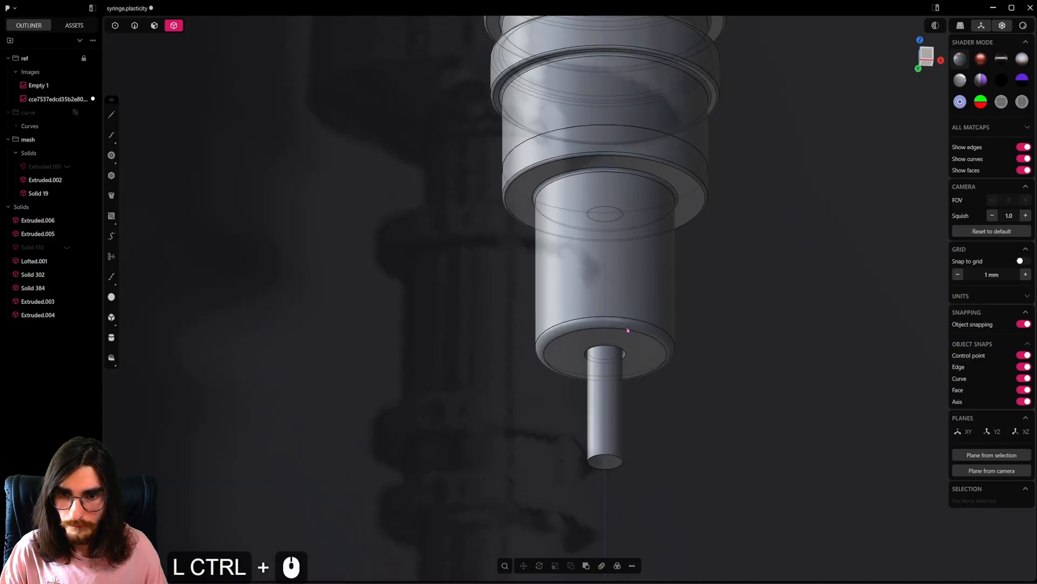
pyautogui.moveTo(626, 326); pyautogui.dragTo(633, 207, button='middle')
pyautogui.keyDown('ctrl'); pyautogui.click(633, 271); pyautogui.keyUp('ctrl')
pyautogui.scroll(15, 634, 271)
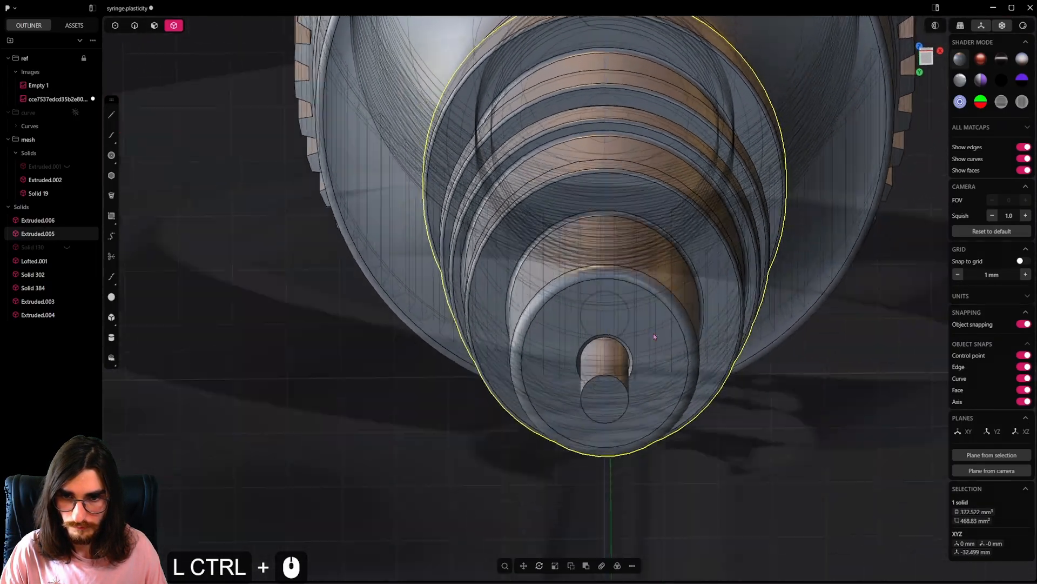
pyautogui.moveTo(653, 336); pyautogui.dragTo(643, 375, button='middle')
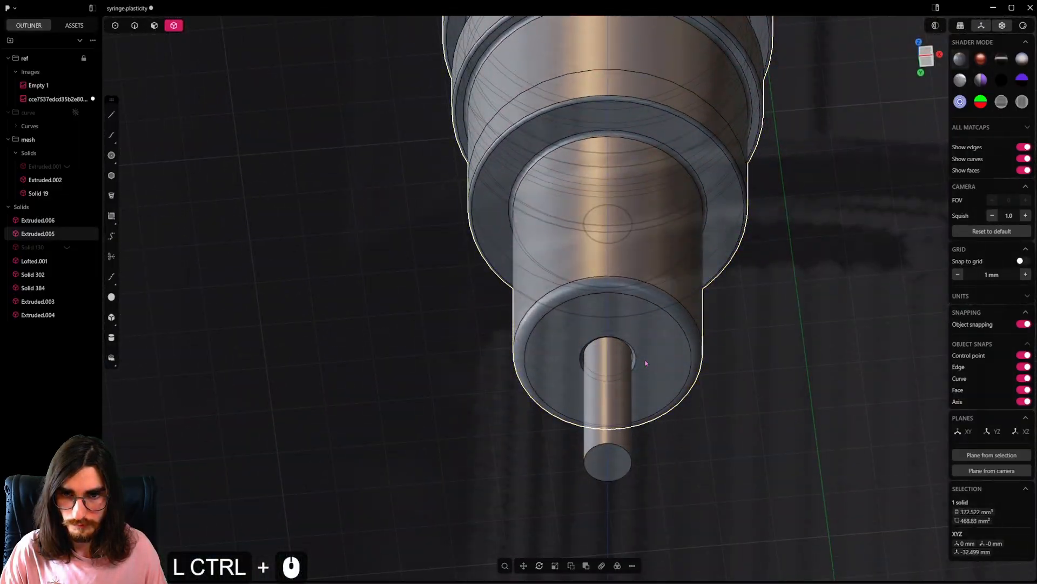
pyautogui.press('h')
# Step: Unhide all solids and hide only the knurled collar to expose the nozzle's threaded upper end
pyautogui.scroll(-5, 646, 362)
pyautogui.keyDown('shift'); pyautogui.moveTo(598, 270); pyautogui.dragTo(593, 472, button='middle'); pyautogui.keyUp('shift')
pyautogui.scroll(-6, 592, 470)
pyautogui.scroll(3, 617, 305)
pyautogui.keyDown('ctrl'); pyautogui.keyDown('shift'); pyautogui.moveTo(605, 243); pyautogui.dragTo(627, 369, button='middle'); pyautogui.keyUp('shift'); pyautogui.keyUp('ctrl')
pyautogui.keyDown('ctrl'); pyautogui.click(639, 315); pyautogui.keyUp('ctrl')
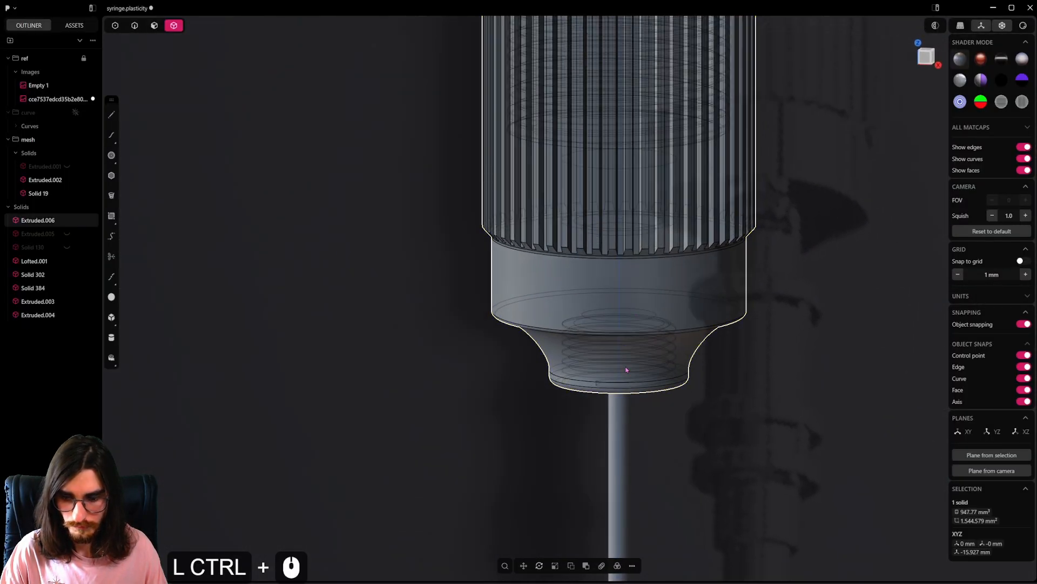
pyautogui.hotkey('ctrl', 'alt', 'h')
pyautogui.keyDown('ctrl'); pyautogui.click(643, 349); pyautogui.keyUp('ctrl')
pyautogui.hotkey('ctrl', 'h')
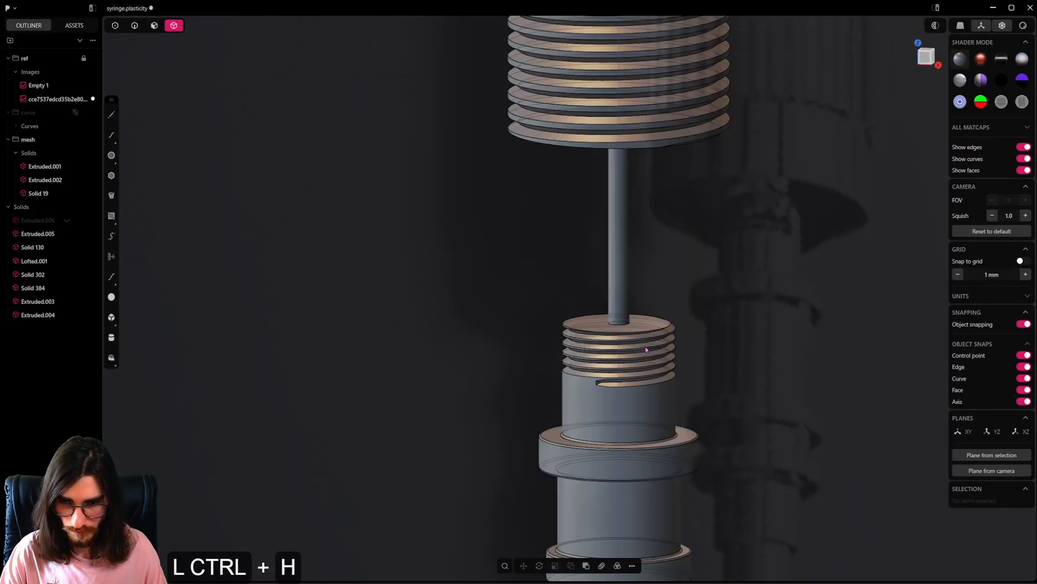
# Step: Chamfer the circular edge of the bore on the upper end face of the nozzle's threaded section
pyautogui.keyDown('ctrl'); pyautogui.scroll(9, 628, 330); pyautogui.keyUp('ctrl')
pyautogui.keyDown('ctrl'); pyautogui.moveTo(628, 330); pyautogui.dragTo(626, 355, button='middle'); pyautogui.keyUp('ctrl')
pyautogui.keyDown('ctrl'); pyautogui.scroll(9, 612, 308); pyautogui.keyUp('ctrl')
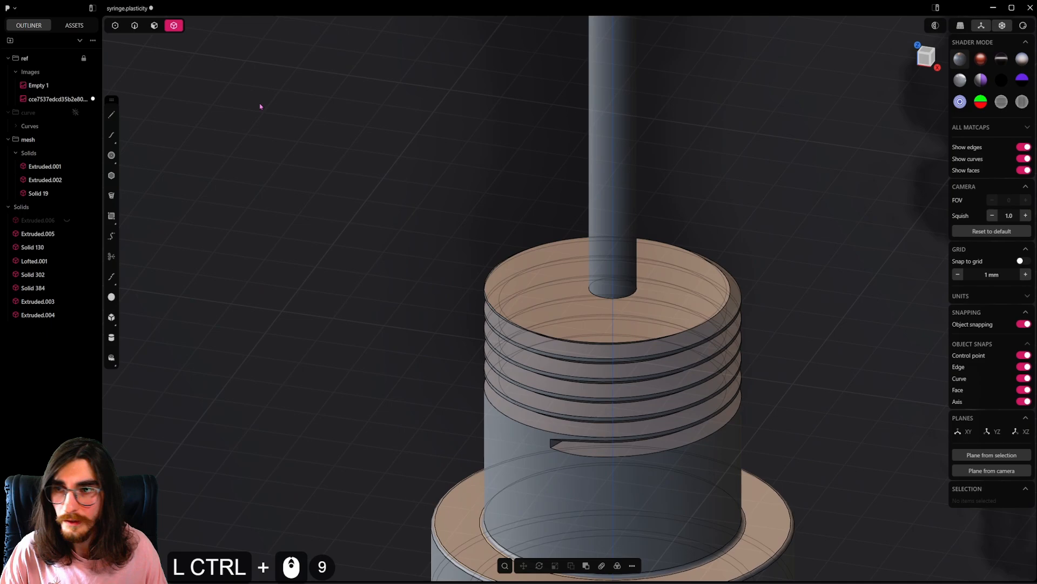
pyautogui.click(139, 29)
pyautogui.click(626, 296)
pyautogui.scroll(8, 626, 295)
pyautogui.keyDown('shift'); pyautogui.moveTo(627, 296); pyautogui.dragTo(627, 297); pyautogui.keyUp('shift')
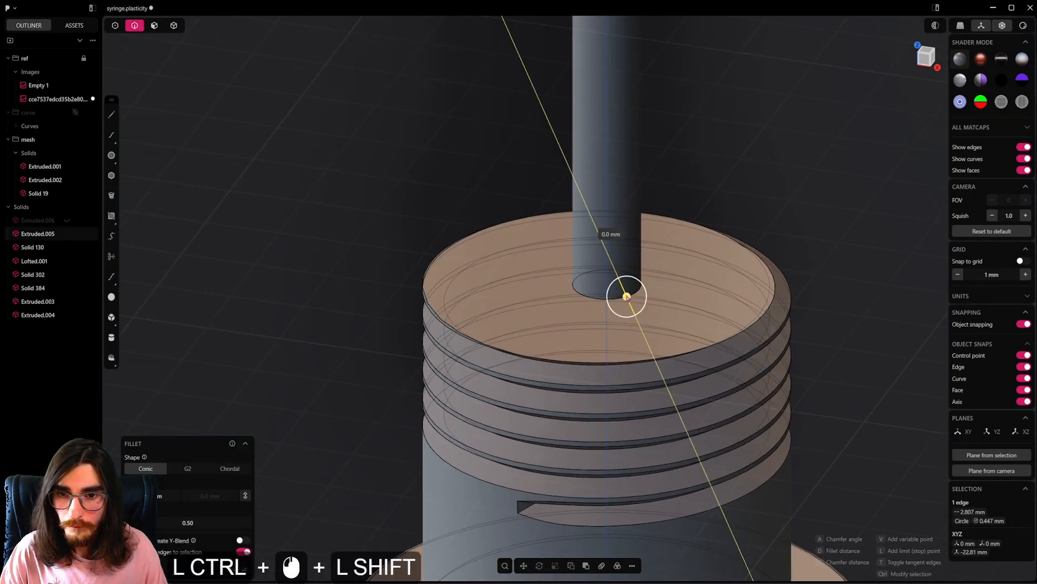
pyautogui.keyDown('ctrl'); pyautogui.keyDown('shift'); pyautogui.moveTo(516, 213); pyautogui.dragTo(673, 368); pyautogui.keyUp('shift'); pyautogui.keyUp('ctrl')
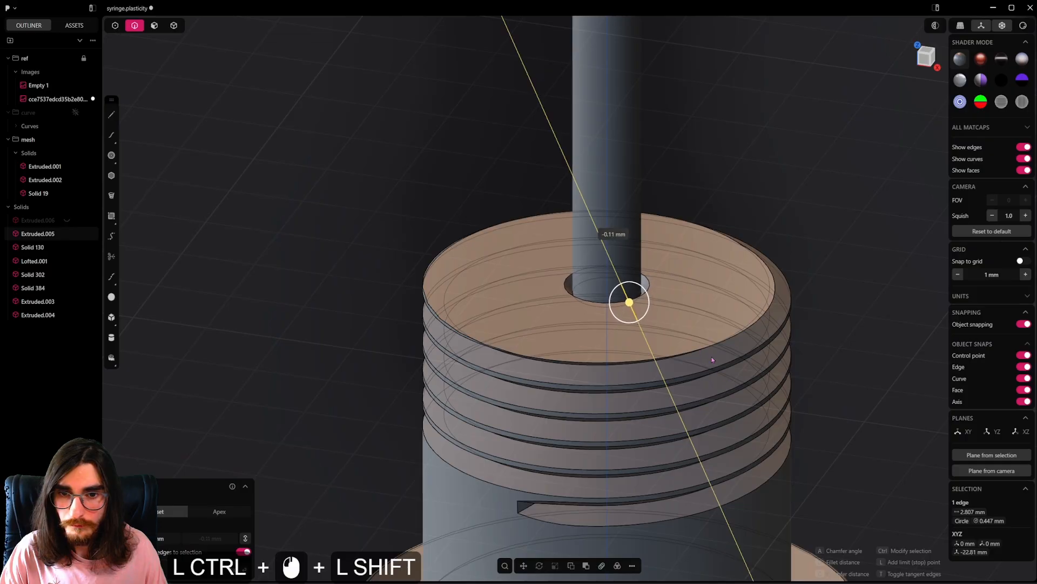
pyautogui.keyDown('ctrl'); pyautogui.keyDown('shift'); pyautogui.moveTo(756, 393); pyautogui.dragTo(757, 392); pyautogui.keyUp('shift'); pyautogui.keyUp('ctrl')
pyautogui.keyDown('ctrl'); pyautogui.rightClick(768, 173); pyautogui.keyUp('ctrl')
pyautogui.keyDown('ctrl'); pyautogui.scroll(-16, 727, 265); pyautogui.keyUp('ctrl')
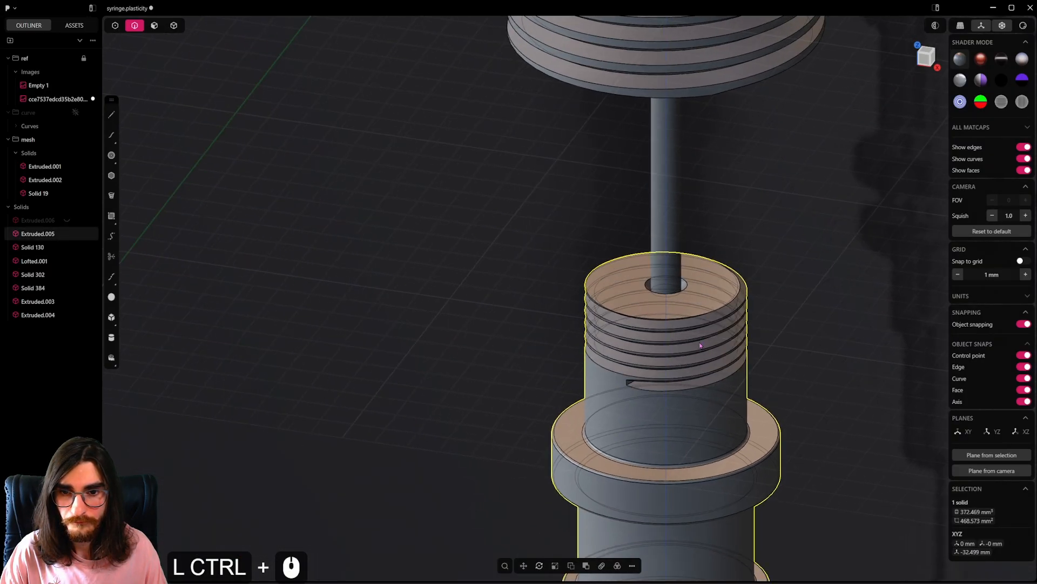
# Step: Subtract the thin cylinder from the large threaded connector below the barrel with a Boolean difference, keeping the tool body
pyautogui.keyDown('ctrl'); pyautogui.scroll(-5, 659, 315); pyautogui.keyUp('ctrl')
pyautogui.keyDown('ctrl'); pyautogui.moveTo(687, 342); pyautogui.dragTo(664, 399, button='middle'); pyautogui.keyUp('ctrl')
pyautogui.keyDown('ctrl'); pyautogui.scroll(-8, 660, 317); pyautogui.keyUp('ctrl')
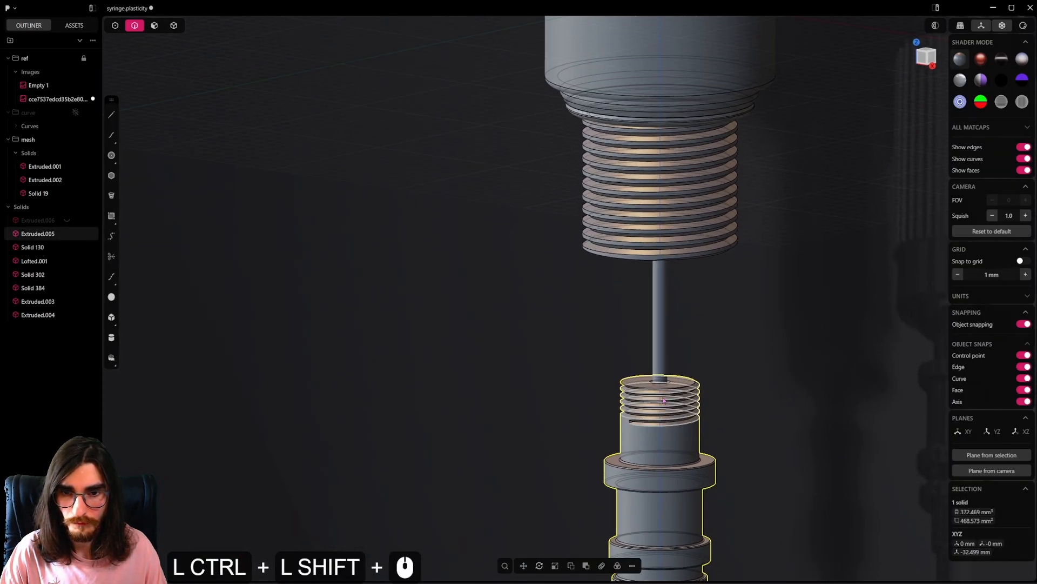
pyautogui.keyDown('ctrl'); pyautogui.click(174, 27); pyautogui.keyUp('ctrl')
pyautogui.keyDown('ctrl'); pyautogui.keyDown('shift'); pyautogui.moveTo(690, 164); pyautogui.dragTo(672, 286, button='middle'); pyautogui.keyUp('shift'); pyautogui.keyUp('ctrl')
pyautogui.keyDown('ctrl'); pyautogui.click(676, 322); pyautogui.keyUp('ctrl')
pyautogui.keyDown('ctrl'); pyautogui.scroll(2, 676, 322); pyautogui.keyUp('ctrl')
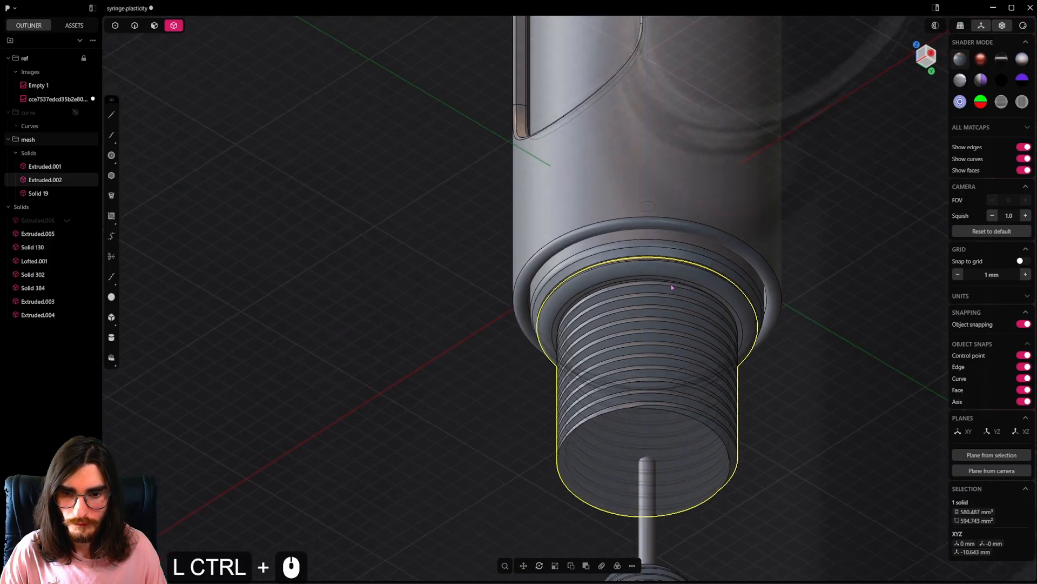
pyautogui.keyDown('ctrl'); pyautogui.keyDown('shift'); pyautogui.moveTo(663, 432); pyautogui.dragTo(658, 340, button='middle'); pyautogui.keyUp('shift'); pyautogui.keyUp('ctrl')
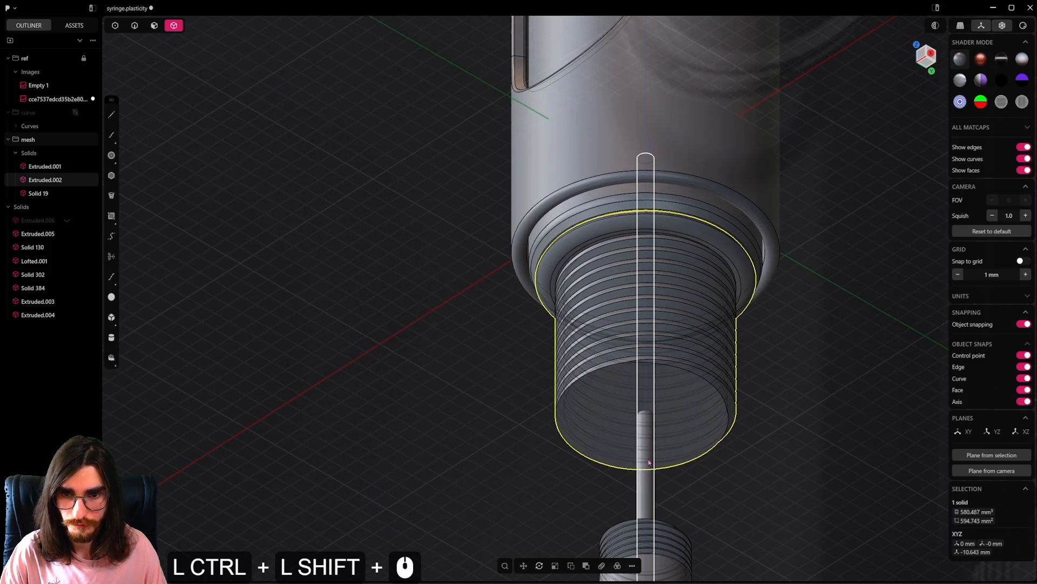
pyautogui.keyDown('ctrl'); pyautogui.click(648, 460); pyautogui.keyUp('ctrl')
pyautogui.keyDown('ctrl'); pyautogui.click(678, 355); pyautogui.keyUp('ctrl')
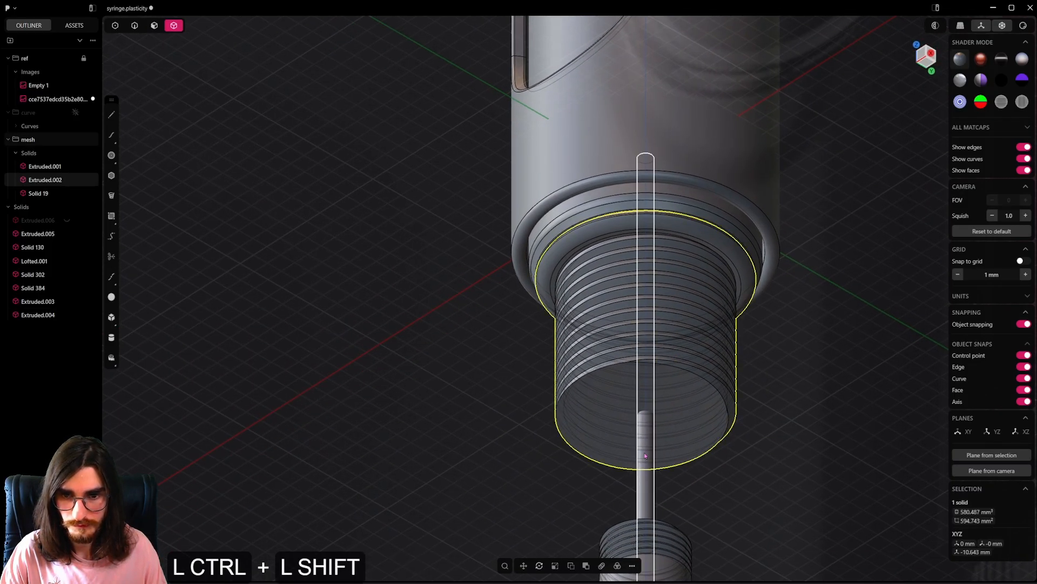
pyautogui.keyDown('ctrl'); pyautogui.keyDown('shift'); pyautogui.click(645, 456); pyautogui.keyUp('shift'); pyautogui.keyUp('ctrl')
pyautogui.hotkey('ctrl', 'q')
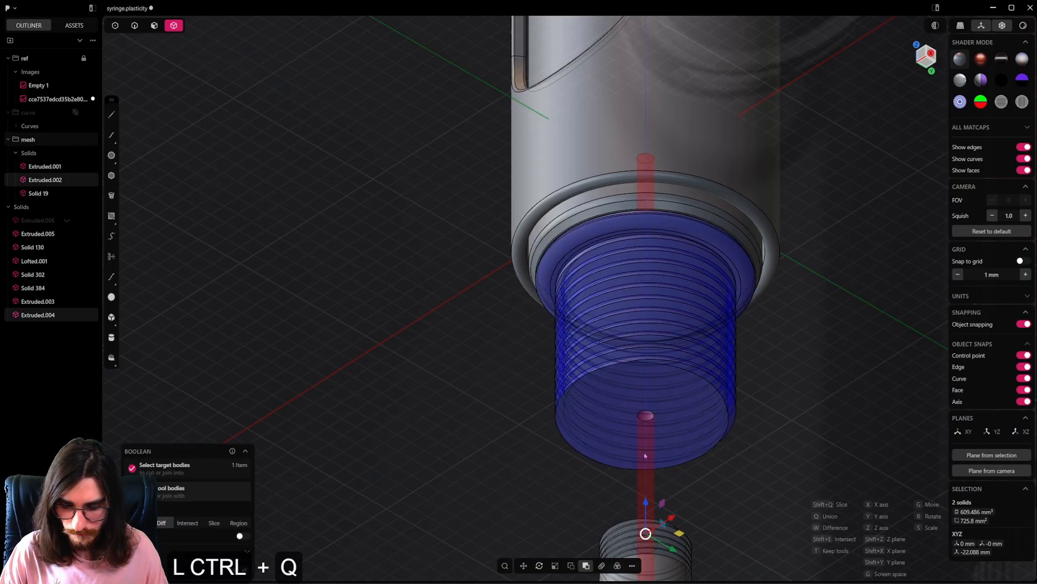
pyautogui.press('t')
pyautogui.rightClick(647, 453)
pyautogui.click(692, 392)
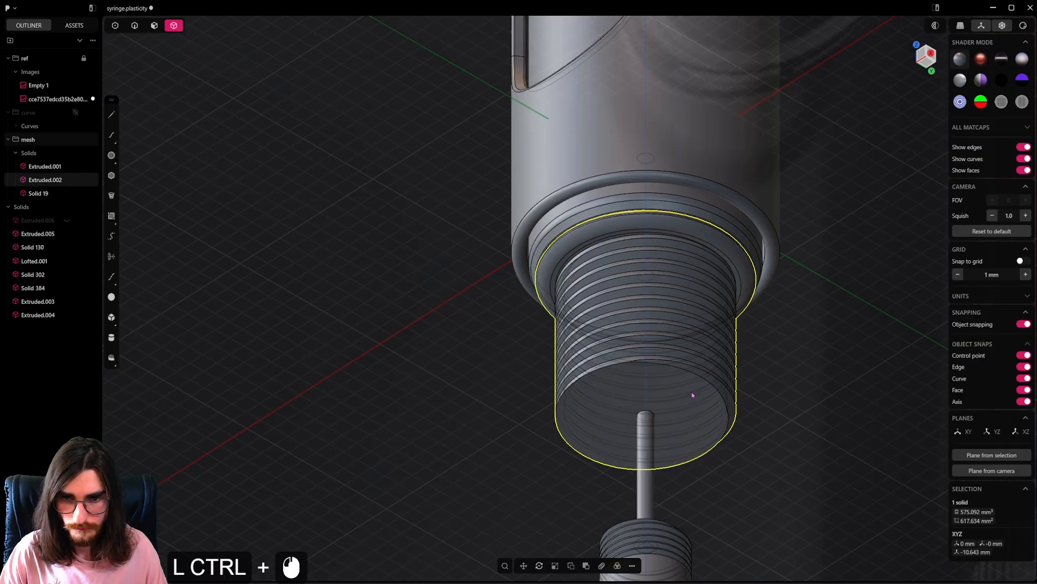
# Step: Chamfer the circular edge of the bore on the lower end face of the large threaded connector
pyautogui.keyDown('ctrl'); pyautogui.click(651, 459); pyautogui.keyUp('ctrl')
pyautogui.keyDown('ctrl'); pyautogui.scroll(18, 651, 460); pyautogui.keyUp('ctrl')
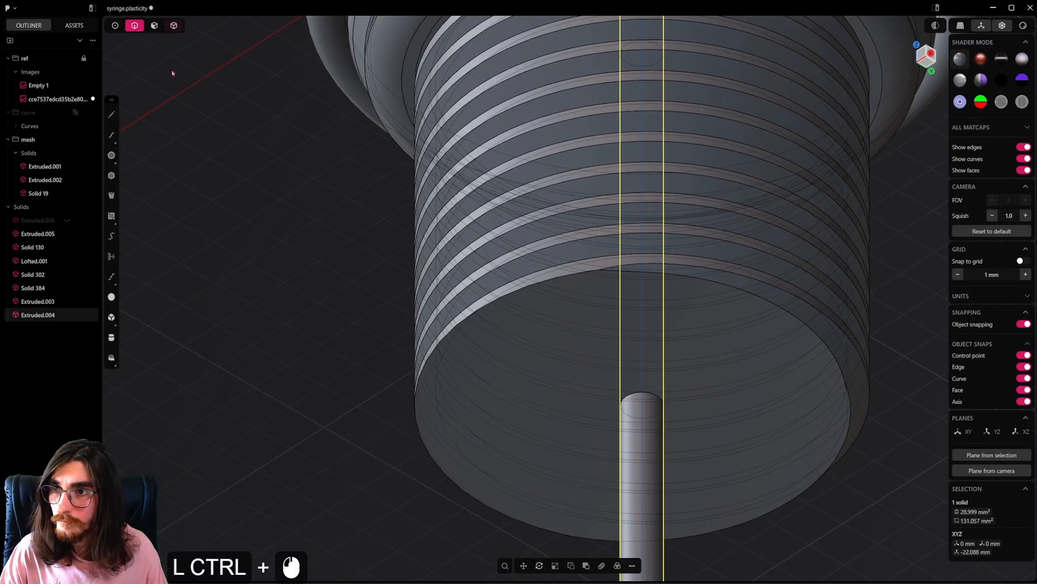
pyautogui.keyDown('ctrl'); pyautogui.scroll(5, 589, 365); pyautogui.keyUp('ctrl')
pyautogui.keyDown('ctrl'); pyautogui.click(664, 398); pyautogui.keyUp('ctrl')
pyautogui.keyDown('ctrl'); pyautogui.keyDown('shift'); pyautogui.moveTo(668, 398); pyautogui.dragTo(678, 367); pyautogui.keyUp('shift'); pyautogui.keyUp('ctrl')
pyautogui.keyDown('ctrl'); pyautogui.rightClick(713, 353); pyautogui.keyUp('ctrl')
# Step: Hide the ring above the large threaded connector and the barrel to expose the connector's upper face
pyautogui.keyDown('ctrl'); pyautogui.scroll(-8, 703, 325); pyautogui.keyUp('ctrl')
pyautogui.keyDown('ctrl'); pyautogui.moveTo(694, 246); pyautogui.dragTo(676, 318, button='middle'); pyautogui.keyUp('ctrl')
pyautogui.keyDown('ctrl'); pyautogui.keyDown('shift'); pyautogui.moveTo(676, 319); pyautogui.dragTo(666, 462, button='middle'); pyautogui.keyUp('shift'); pyautogui.keyUp('ctrl')
pyautogui.keyDown('ctrl'); pyautogui.keyDown('shift'); pyautogui.moveTo(660, 289); pyautogui.dragTo(651, 411, button='middle'); pyautogui.keyUp('shift'); pyautogui.keyUp('ctrl')
pyautogui.keyDown('ctrl'); pyautogui.click(173, 25); pyautogui.keyUp('ctrl')
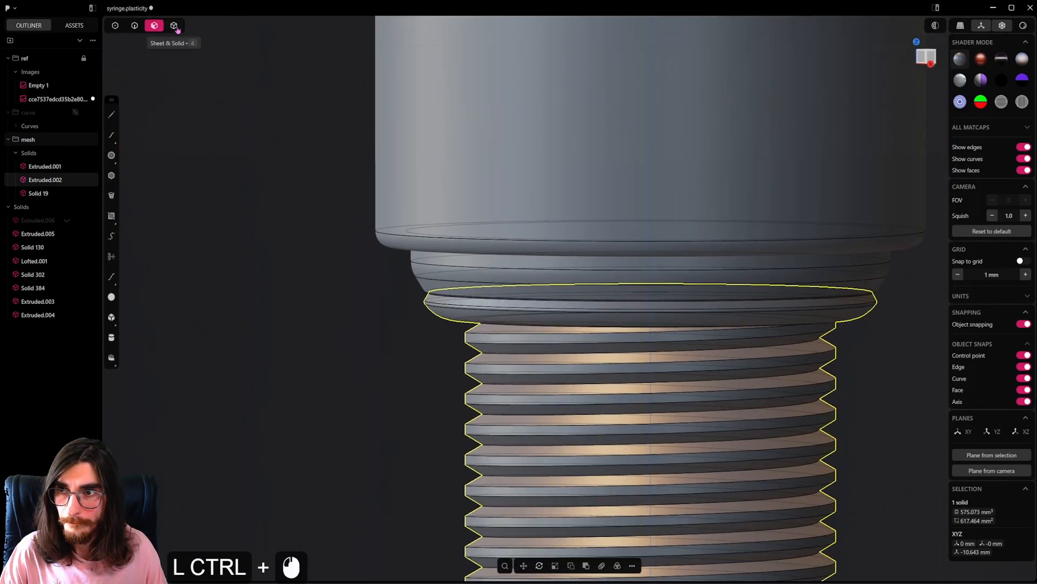
pyautogui.keyDown('ctrl'); pyautogui.click(660, 273); pyautogui.keyUp('ctrl')
pyautogui.hotkey('ctrl', 'h')
pyautogui.keyDown('ctrl'); pyautogui.click(690, 232); pyautogui.keyUp('ctrl')
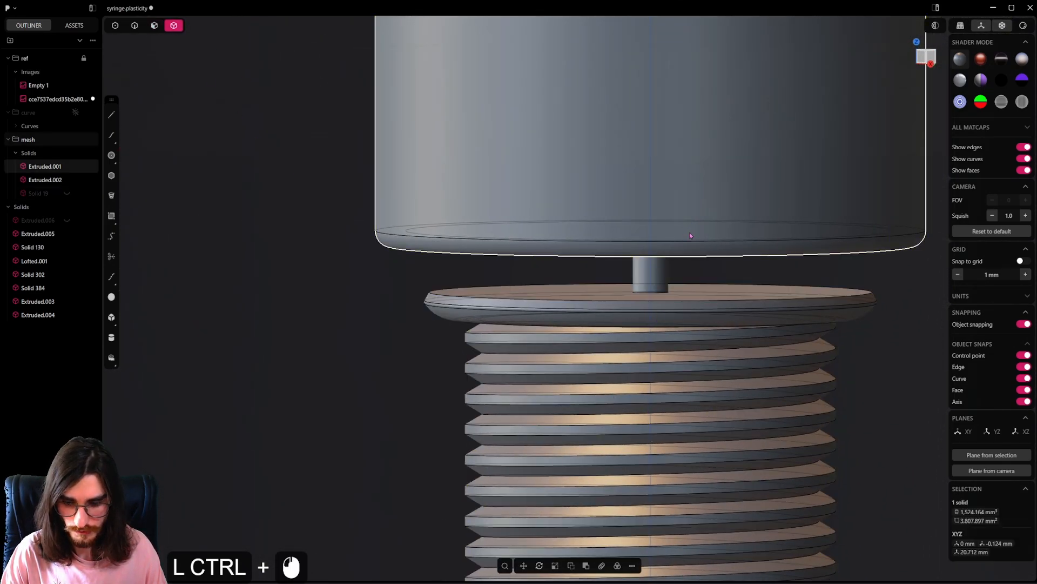
pyautogui.hotkey('ctrl', 'h')
pyautogui.keyDown('ctrl'); pyautogui.moveTo(689, 233); pyautogui.dragTo(674, 392, button='middle'); pyautogui.keyUp('ctrl')
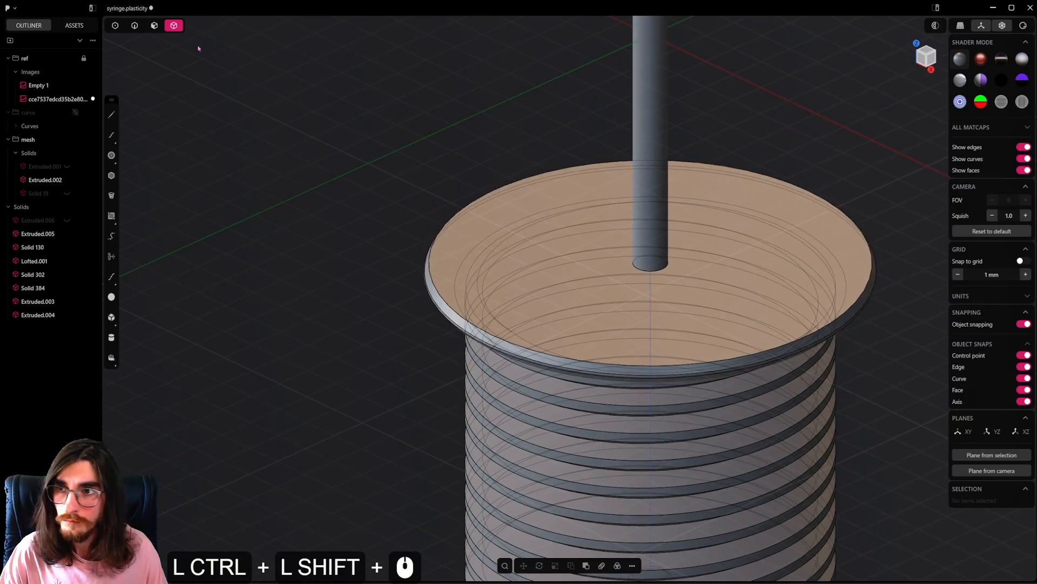
# Step: Chamfer the circular edge of the bore on the upper face of the large threaded connector
pyautogui.keyDown('ctrl'); pyautogui.click(135, 25); pyautogui.keyUp('ctrl')
pyautogui.keyDown('ctrl'); pyautogui.scroll(4, 594, 276); pyautogui.keyUp('ctrl')
pyautogui.keyDown('ctrl'); pyautogui.click(682, 268); pyautogui.keyUp('ctrl')
pyautogui.press('b')
pyautogui.moveTo(684, 269)
pyautogui.keyDown('ctrl'); pyautogui.keyDown('shift'); pyautogui.mouseDown()
pyautogui.moveTo(692, 277)
pyautogui.moveTo(689, 253)
pyautogui.mouseUp(); pyautogui.keyUp('shift'); pyautogui.keyUp('ctrl')
pyautogui.keyDown('ctrl'); pyautogui.rightClick(747, 214); pyautogui.keyUp('ctrl')
pyautogui.keyDown('ctrl'); pyautogui.scroll(-10, 737, 217); pyautogui.keyUp('ctrl')
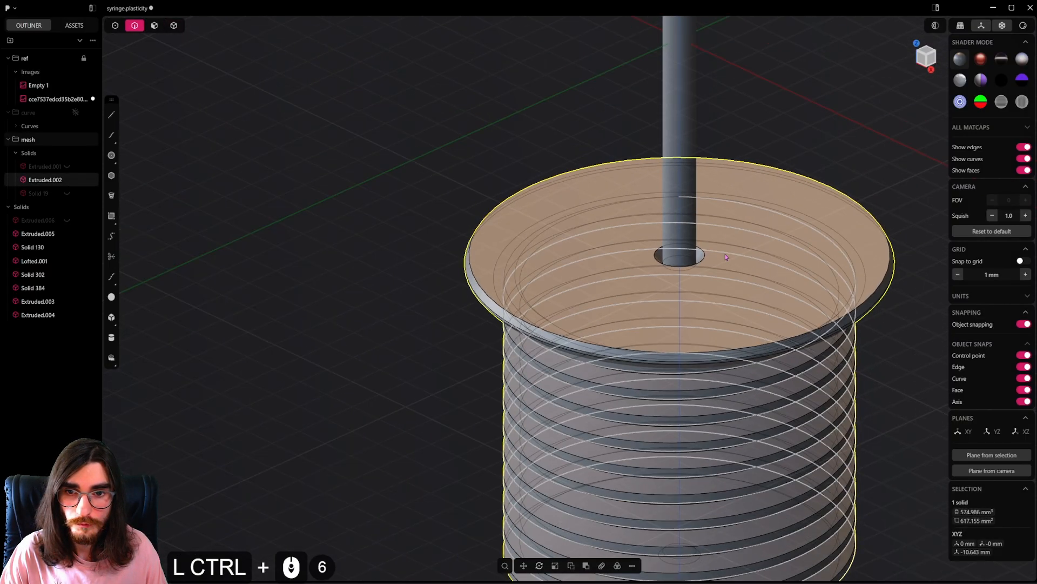
# Step: Unhide all the hidden syringe solids
pyautogui.keyDown('ctrl'); pyautogui.moveTo(749, 310); pyautogui.dragTo(730, 280, button='middle'); pyautogui.keyUp('ctrl')
pyautogui.hotkey('ctrl', 'alt', 'h')
pyautogui.keyDown('ctrl'); pyautogui.scroll(-7, 731, 280); pyautogui.keyUp('ctrl')
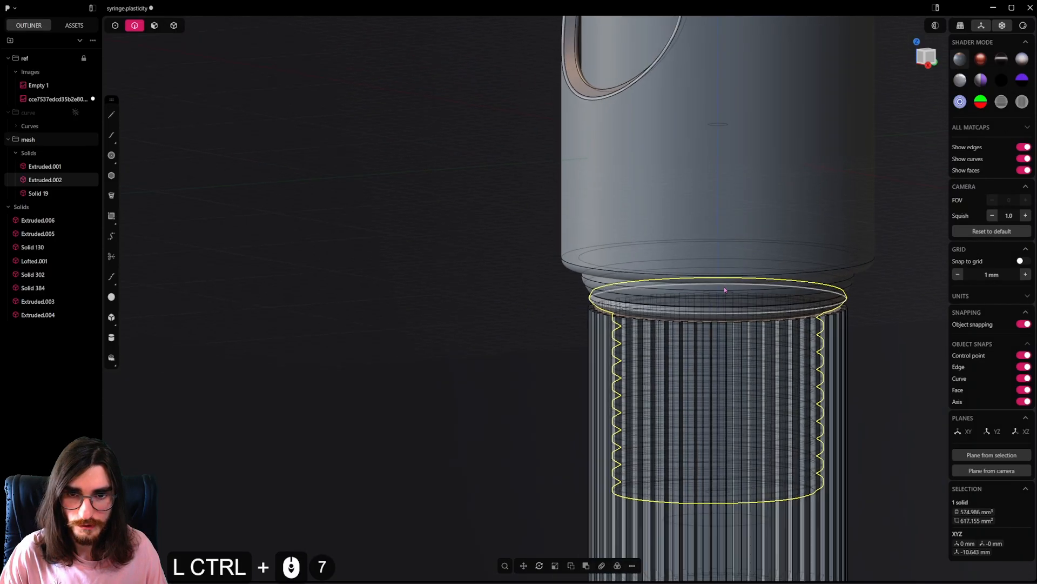
# Step: Hide the knurled lower cap, the part beneath it and the large threaded connector to expose the barrel's lower end
pyautogui.keyDown('ctrl'); pyautogui.scroll(-5, 486, 162); pyautogui.keyUp('ctrl')
pyautogui.keyDown('ctrl'); pyautogui.click(174, 26); pyautogui.keyUp('ctrl')
pyautogui.keyDown('ctrl'); pyautogui.click(593, 289); pyautogui.keyUp('ctrl')
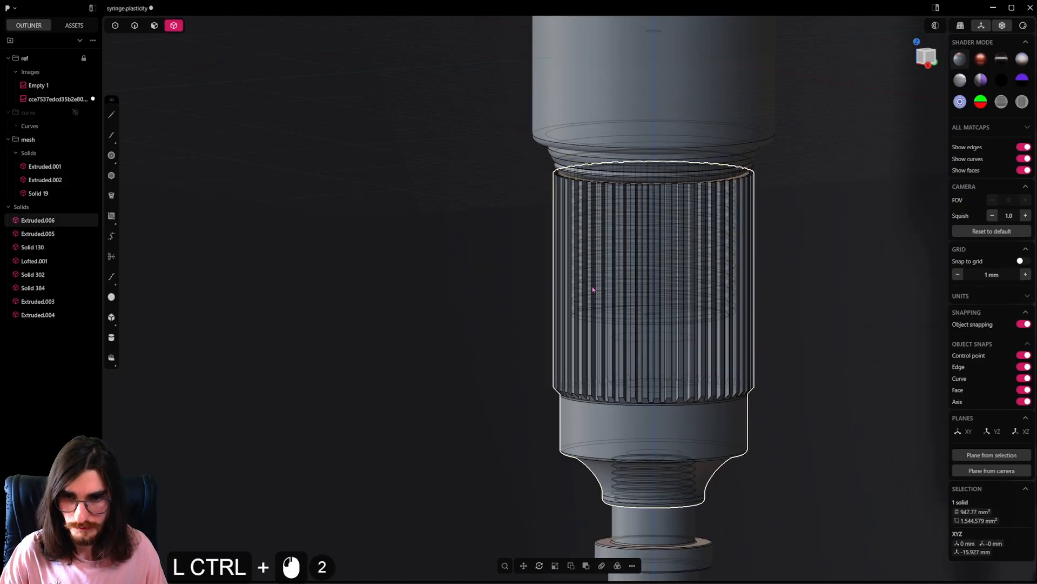
pyautogui.hotkey('ctrl', 'h')
pyautogui.keyDown('ctrl'); pyautogui.moveTo(695, 451); pyautogui.dragTo(670, 407, button='middle'); pyautogui.keyUp('ctrl')
pyautogui.keyDown('ctrl'); pyautogui.keyDown('shift'); pyautogui.moveTo(549, 220); pyautogui.dragTo(605, 390, button='middle'); pyautogui.keyUp('shift'); pyautogui.keyUp('ctrl')
pyautogui.keyDown('ctrl'); pyautogui.click(607, 395); pyautogui.keyUp('ctrl')
pyautogui.hotkey('ctrl', 'h')
pyautogui.keyDown('ctrl'); pyautogui.click(605, 236); pyautogui.keyUp('ctrl')
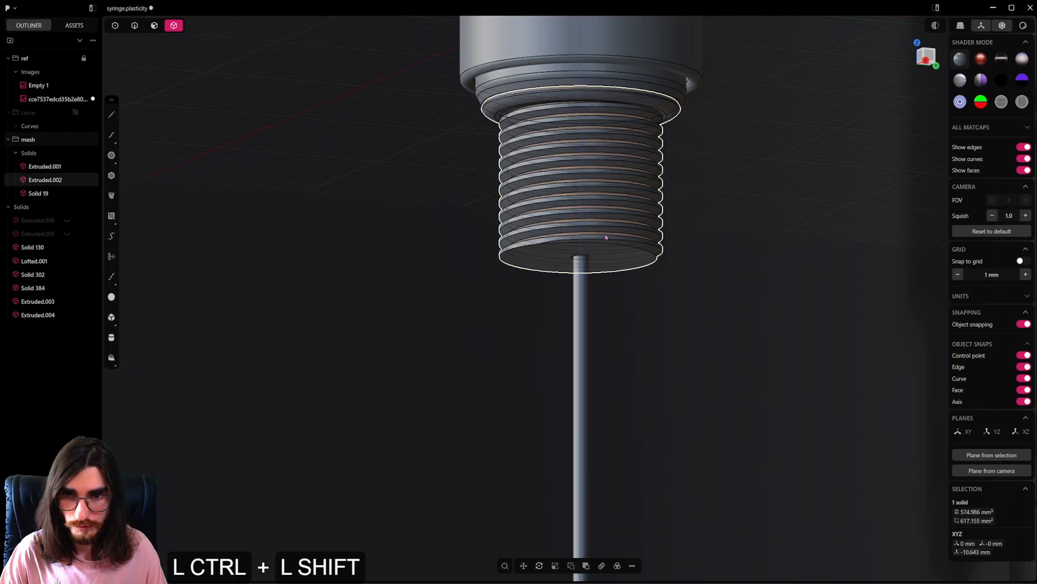
pyautogui.keyDown('ctrl'); pyautogui.scroll(3, 631, 320); pyautogui.keyUp('ctrl')
pyautogui.keyDown('ctrl'); pyautogui.keyDown('shift'); pyautogui.moveTo(606, 236); pyautogui.dragTo(655, 387, button='middle'); pyautogui.keyUp('shift'); pyautogui.keyUp('ctrl')
pyautogui.hotkey('ctrl', 'h')
pyautogui.keyDown('ctrl'); pyautogui.scroll(5, 630, 303); pyautogui.keyUp('ctrl')
pyautogui.keyDown('ctrl'); pyautogui.click(670, 300); pyautogui.keyUp('ctrl')
pyautogui.keyDown('ctrl'); pyautogui.click(630, 402); pyautogui.keyUp('ctrl')
pyautogui.keyDown('ctrl'); pyautogui.moveTo(630, 403); pyautogui.dragTo(669, 378, button='middle'); pyautogui.keyUp('ctrl')
pyautogui.scroll(-2, 668, 378)
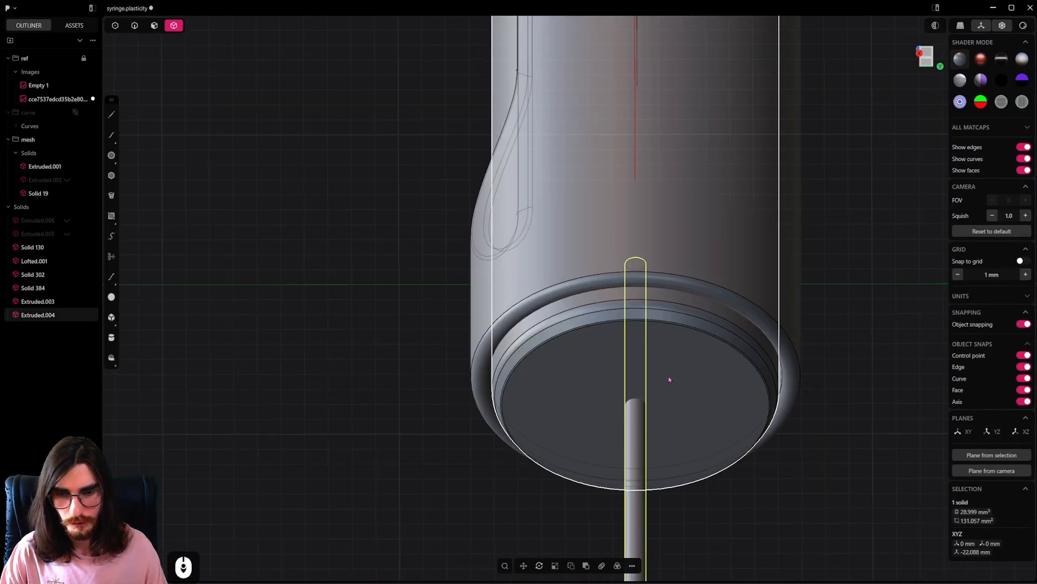
pyautogui.click(668, 379)
pyautogui.click(640, 431)
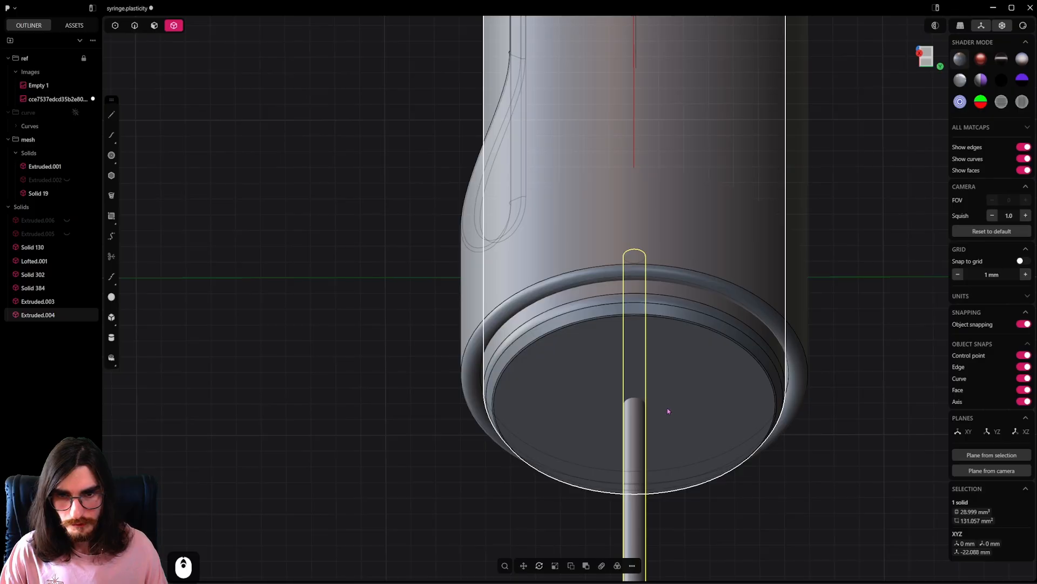
pyautogui.scroll(-2, 652, 416)
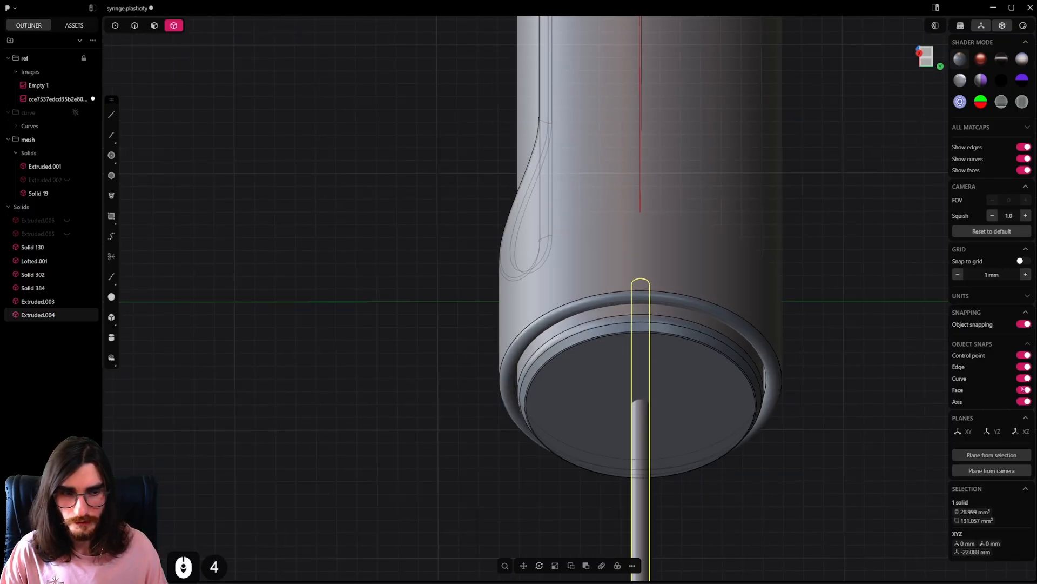
pyautogui.moveTo(695, 371); pyautogui.dragTo(678, 439, button='middle')
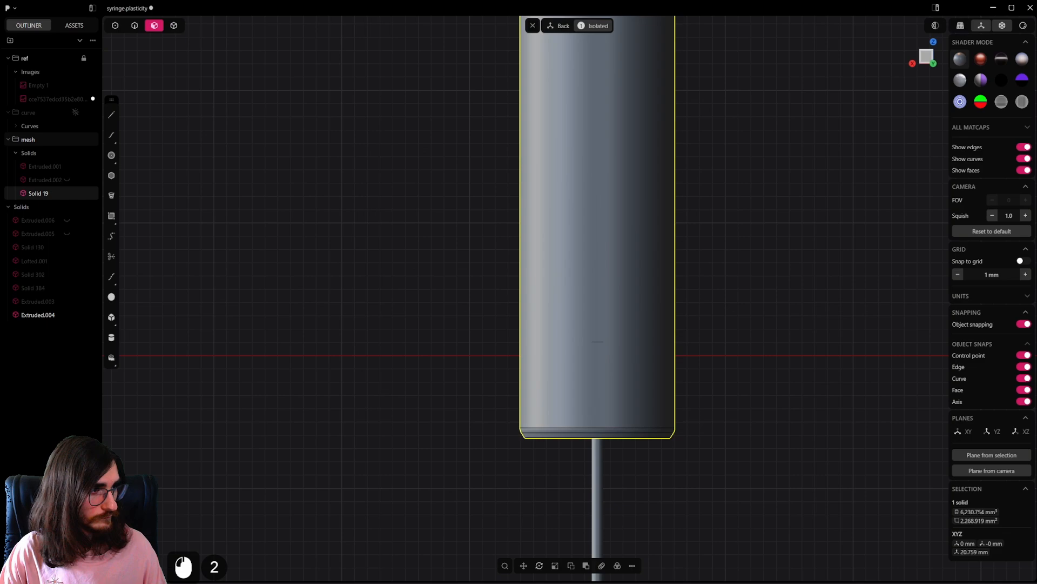
pyautogui.scroll(-3, 589, 339)
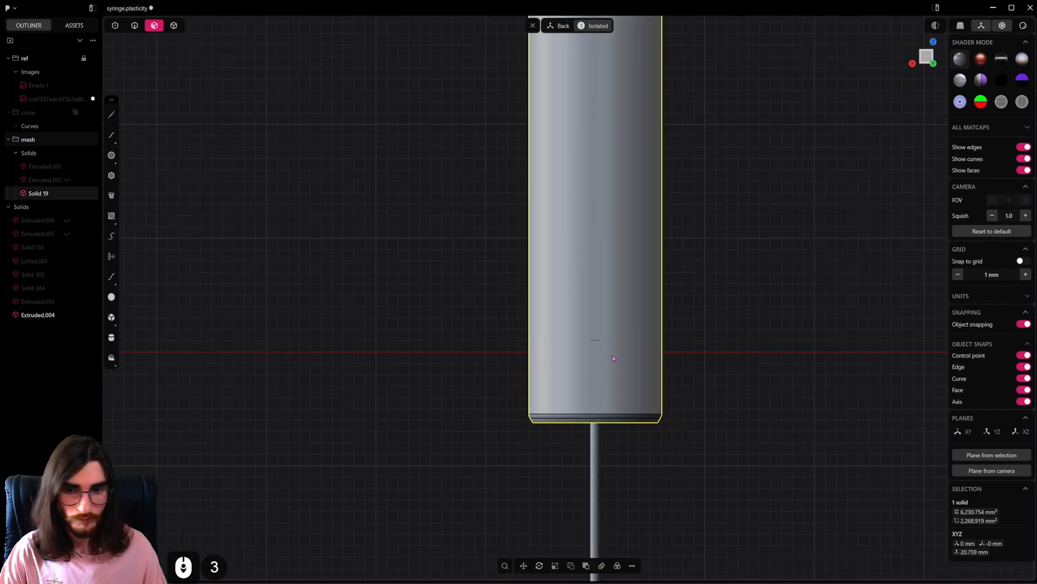
pyautogui.keyDown('shift'); pyautogui.moveTo(682, 421); pyautogui.dragTo(656, 348, button='middle'); pyautogui.keyUp('shift')
pyautogui.keyDown('shift'); pyautogui.moveTo(570, 17); pyautogui.dragTo(567, 40, button='middle'); pyautogui.keyUp('shift')
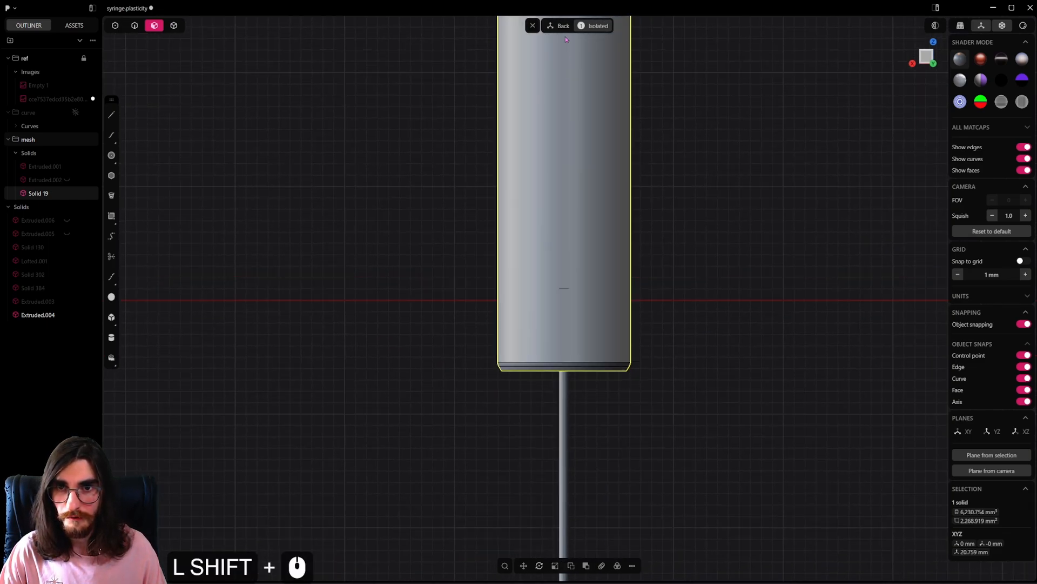
pyautogui.click(534, 26)
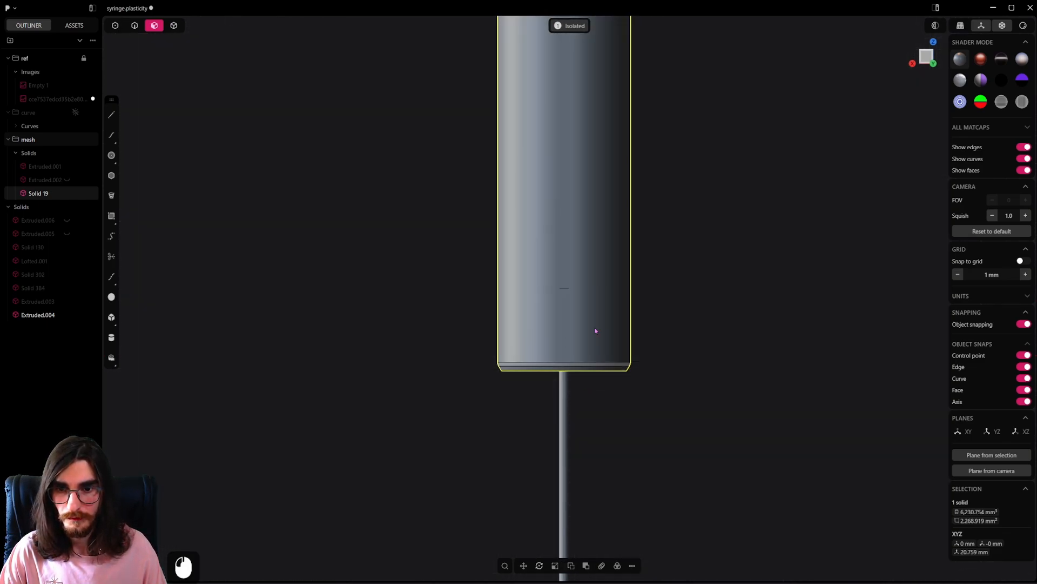
pyautogui.click(565, 25)
pyautogui.click(562, 424)
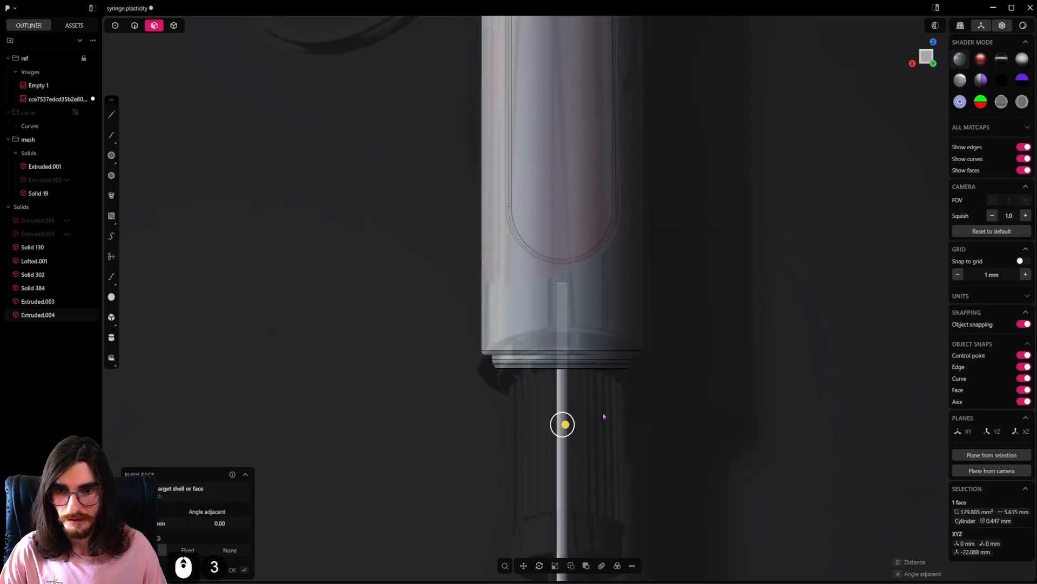
# Step: Isolate the cylinder inside the barrel together with the thin central rod
pyautogui.moveTo(563, 424); pyautogui.dragTo(666, 256, button='middle')
pyautogui.press('4')
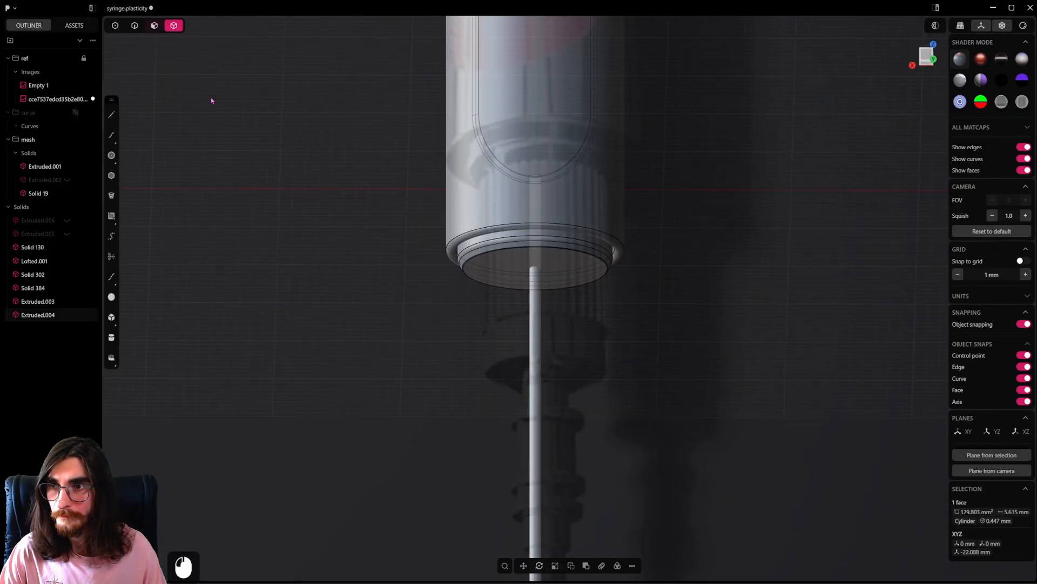
pyautogui.keyDown('shift'); pyautogui.click(573, 273); pyautogui.keyUp('shift')
pyautogui.keyDown('shift'); pyautogui.moveTo(573, 274); pyautogui.dragTo(601, 349, button='middle'); pyautogui.keyUp('shift')
pyautogui.press('/')
pyautogui.click(571, 353)
pyautogui.scroll(3, 571, 350)
pyautogui.click(591, 262)
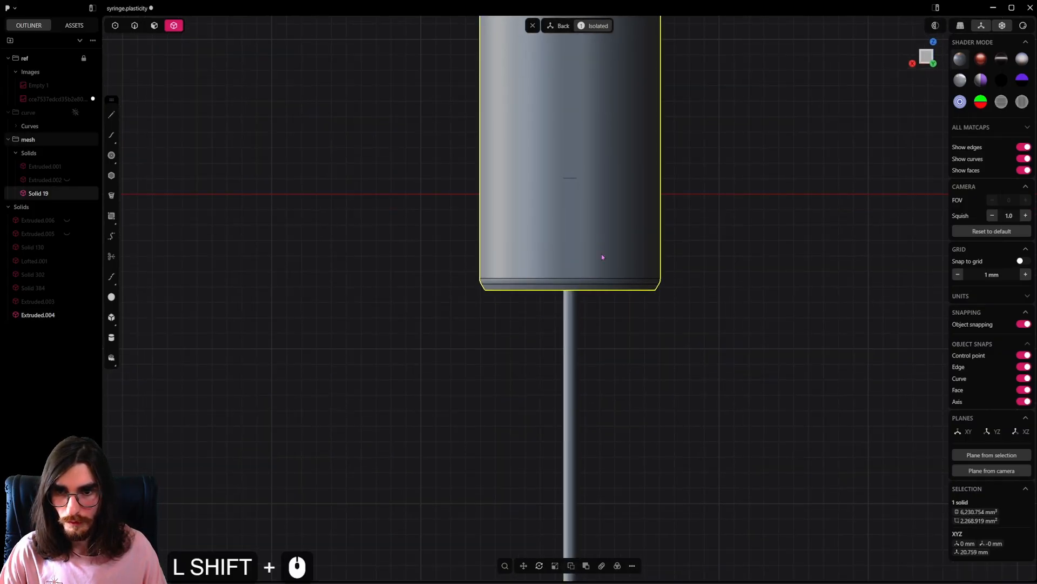
# Step: Duplicate the inner cylinder in place and hide the original
pyautogui.keyDown('shift'); pyautogui.moveTo(601, 254); pyautogui.dragTo(607, 329, button='middle'); pyautogui.keyUp('shift')
pyautogui.scroll(-4, 607, 329)
pyautogui.hotkey('shift', 'd')
pyautogui.click(727, 285)
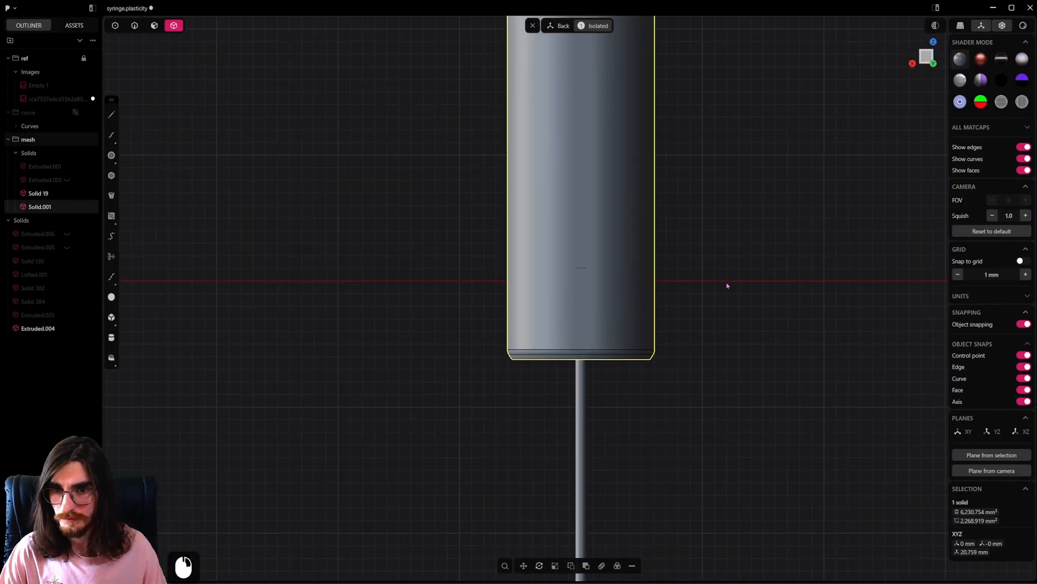
pyautogui.keyDown('shift'); pyautogui.moveTo(607, 171); pyautogui.dragTo(597, 249, button='middle'); pyautogui.keyUp('shift')
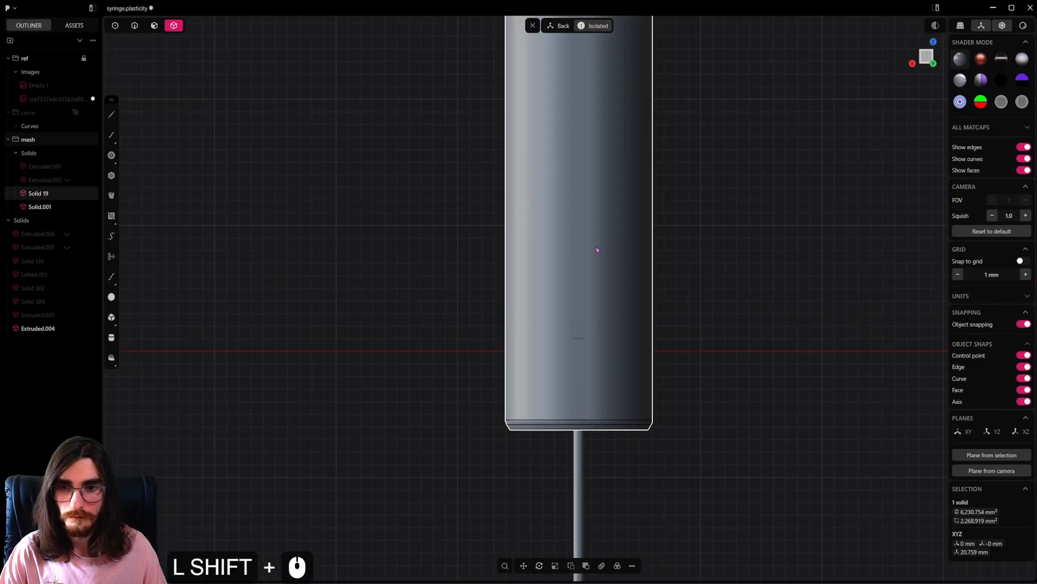
pyautogui.press('h')
pyautogui.click(610, 332)
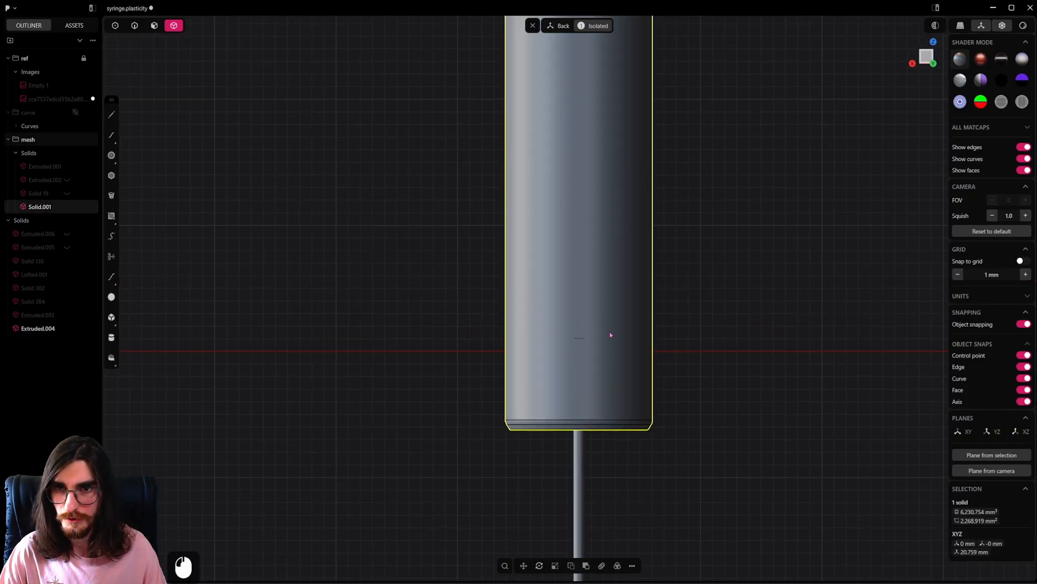
pyautogui.press('7')
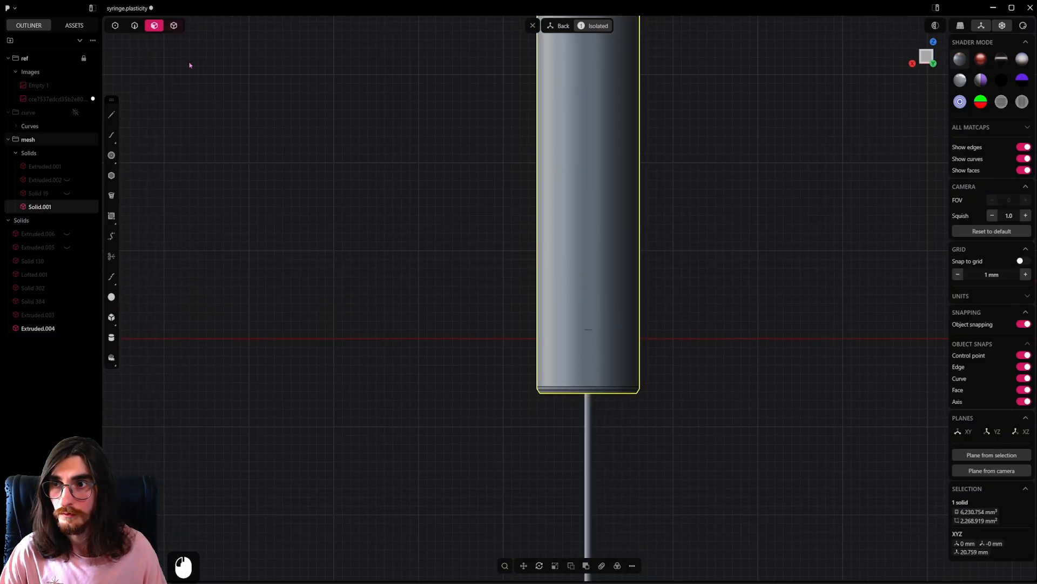
pyautogui.doubleClick(578, 203)
pyautogui.hotkey('ctrl', 'shift', '+')
pyautogui.hotkey('ctrl', 'shift', '+')
pyautogui.hotkey('ctrl', 'shift', '+')
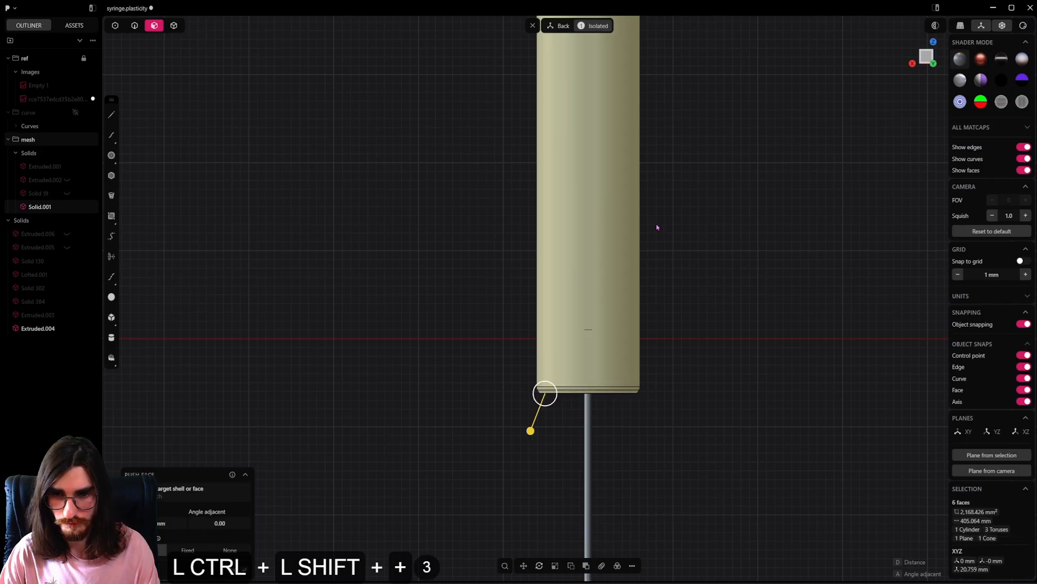
pyautogui.scroll(17, 552, 428)
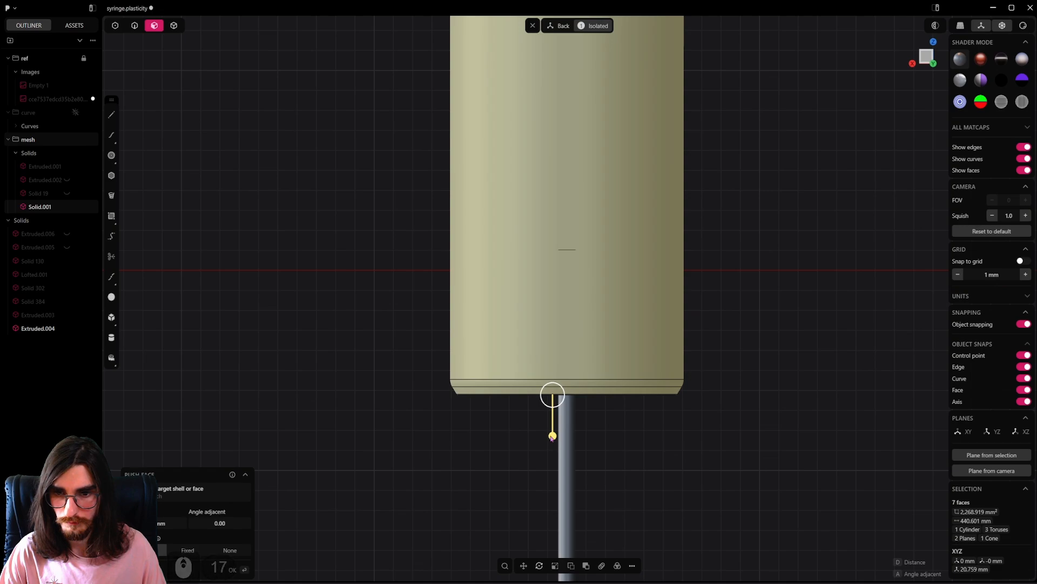
pyautogui.scroll(-6, 508, 273)
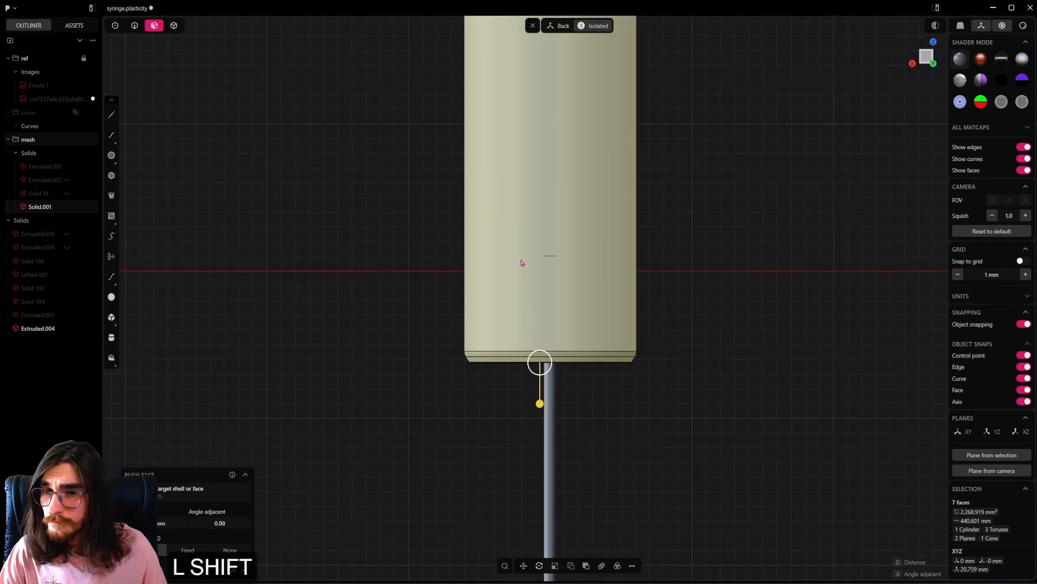
pyautogui.keyDown('shift'); pyautogui.moveTo(523, 262); pyautogui.dragTo(516, 357, button='middle'); pyautogui.keyUp('shift')
pyautogui.scroll(-4, 496, 178)
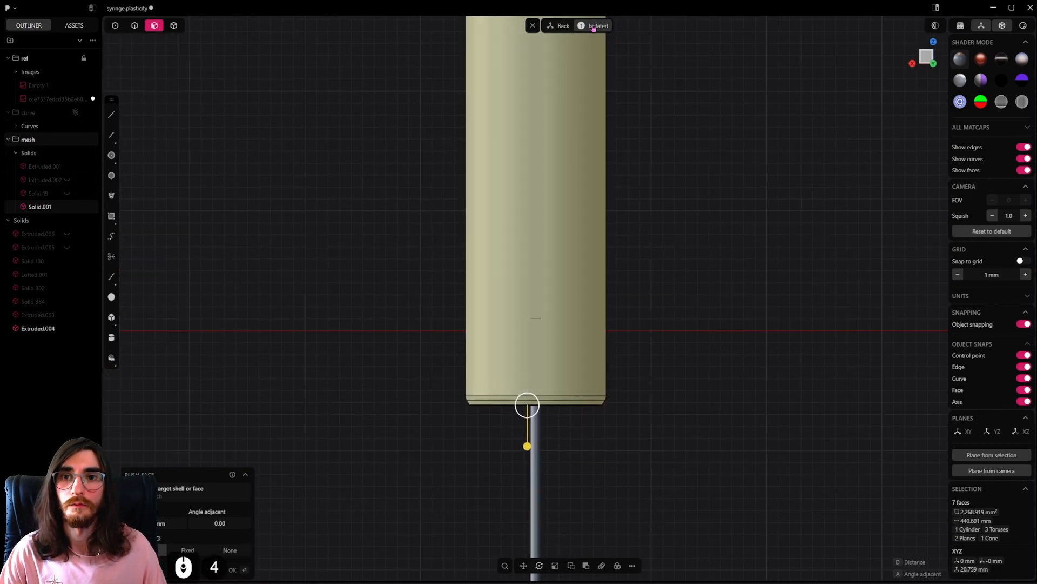
pyautogui.click(593, 28)
pyautogui.scroll(-7, 604, 92)
pyautogui.rightClick(676, 229)
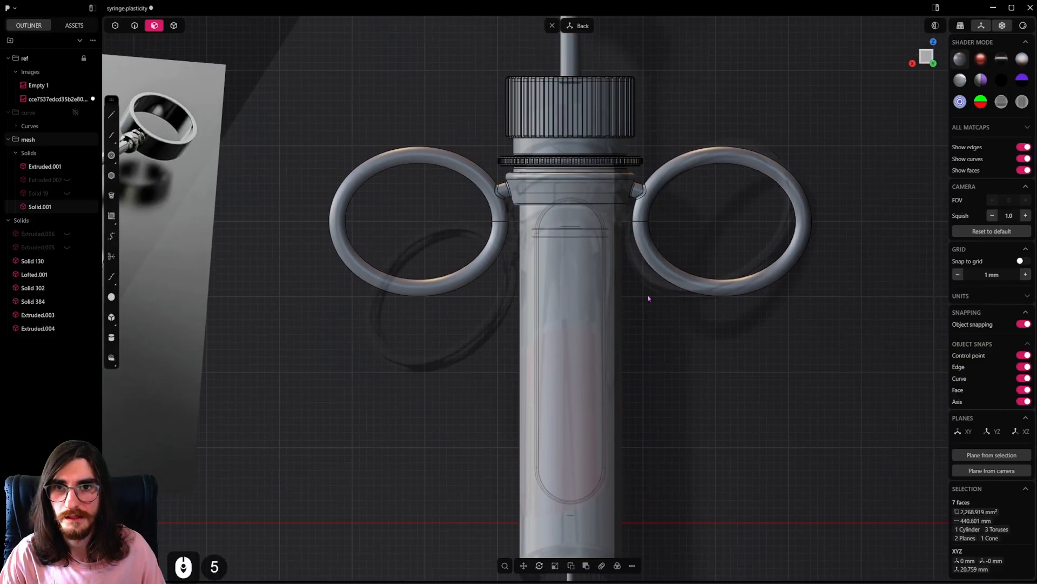
# Step: Isolate the duplicated cylinder together with the plunger that runs inside it
pyautogui.keyDown('shift'); pyautogui.click(175, 27); pyautogui.keyUp('shift')
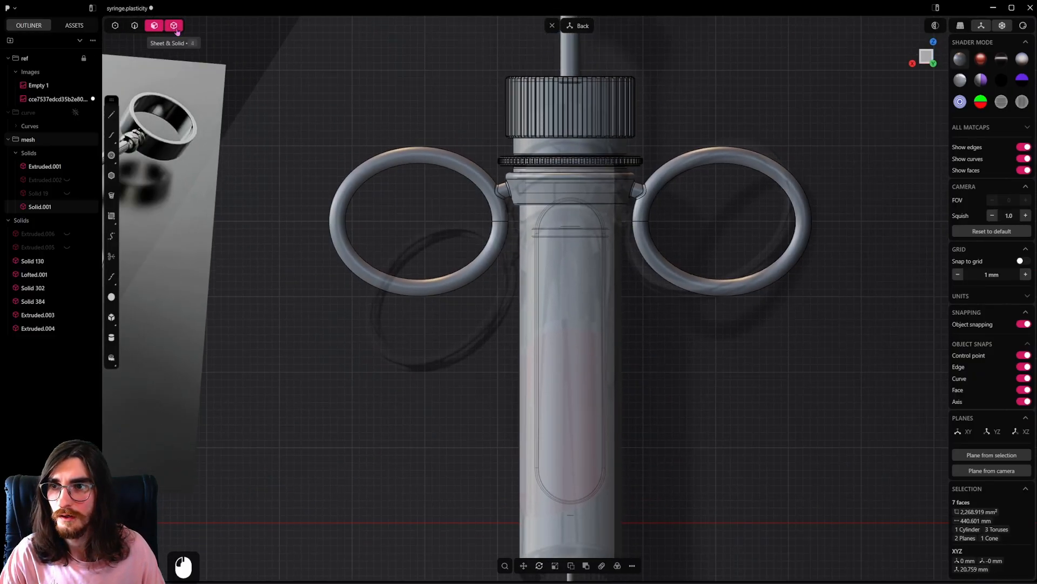
pyautogui.click(572, 216)
pyautogui.scroll(-4, 573, 216)
pyautogui.scroll(5, 598, 303)
pyautogui.keyDown('shift'); pyautogui.moveTo(589, 480); pyautogui.dragTo(620, 432, button='middle'); pyautogui.keyUp('shift')
pyautogui.keyDown('shift'); pyautogui.click(593, 330); pyautogui.keyUp('shift')
pyautogui.press('.')
pyautogui.click(688, 343)
pyautogui.click(595, 290)
pyautogui.keyDown('shift'); pyautogui.moveTo(596, 289); pyautogui.dragTo(600, 336, button='middle'); pyautogui.keyUp('shift')
pyautogui.scroll(3, 600, 336)
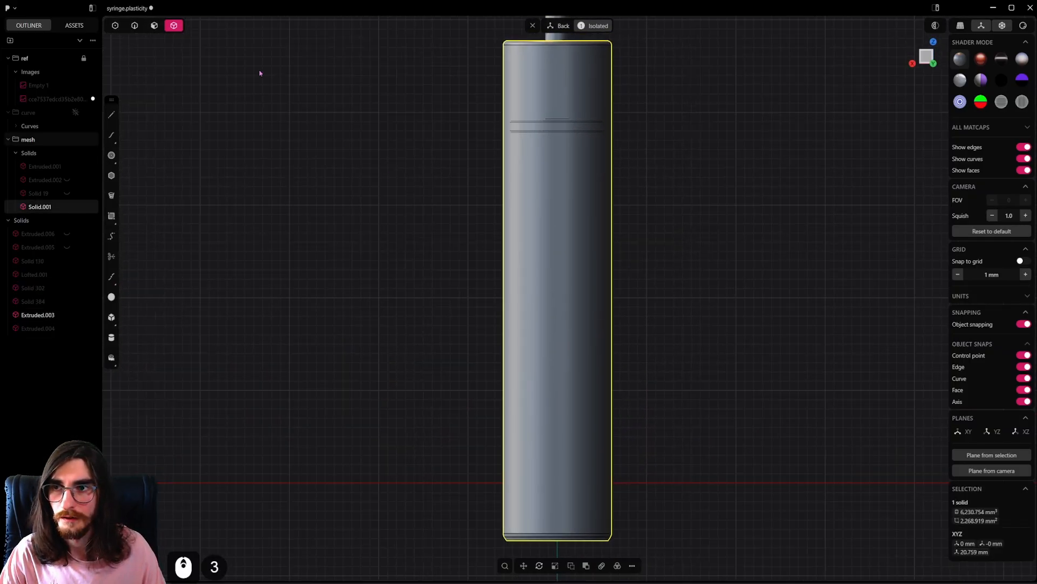
# Step: Select all faces of the duplicated cylinder and offset them slightly inward to shrink the solid
pyautogui.click(155, 25)
pyautogui.click(552, 221)
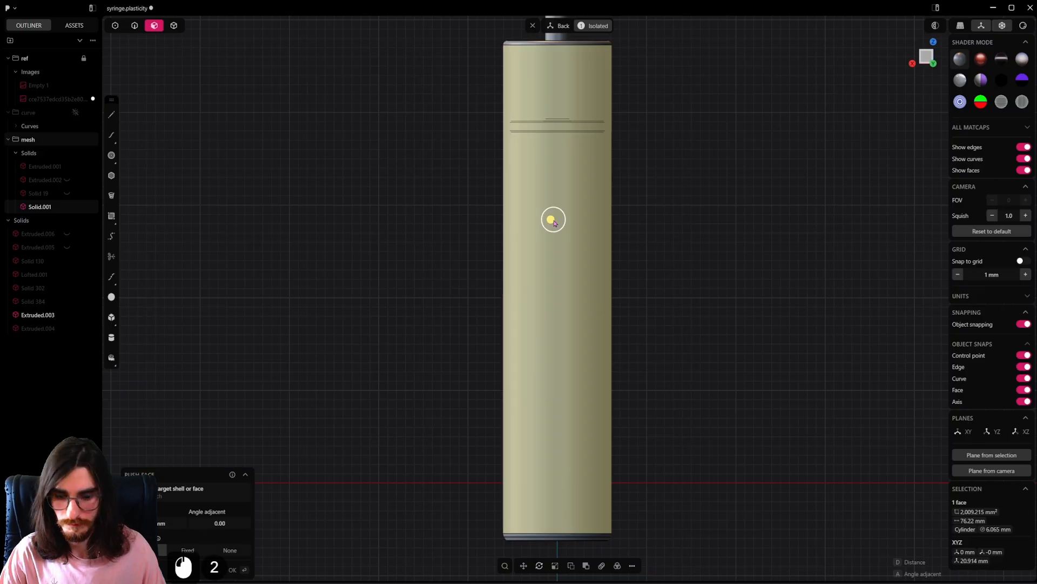
pyautogui.hotkey('ctrl', 'shift', '+')
pyautogui.hotkey('ctrl', 'shift', '+')
pyautogui.hotkey('ctrl', 'shift', '+')
pyautogui.hotkey('ctrl', 'shift', '+')
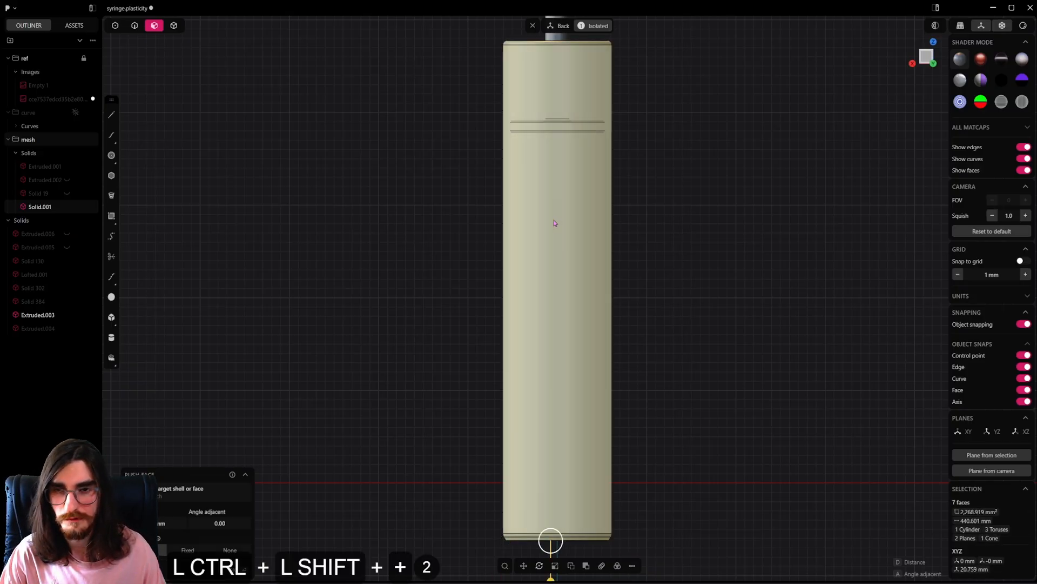
pyautogui.keyDown('shift'); pyautogui.moveTo(554, 221); pyautogui.dragTo(550, 121, button='middle'); pyautogui.keyUp('shift')
pyautogui.keyDown('shift'); pyautogui.moveTo(545, 506); pyautogui.dragTo(546, 453); pyautogui.keyUp('shift')
pyautogui.scroll(1, 546, 486)
pyautogui.keyDown('shift'); pyautogui.moveTo(560, 189); pyautogui.dragTo(555, 306, button='middle'); pyautogui.keyUp('shift')
pyautogui.scroll(-6, 556, 307)
pyautogui.rightClick(648, 269)
pyautogui.scroll(17, 562, 115)
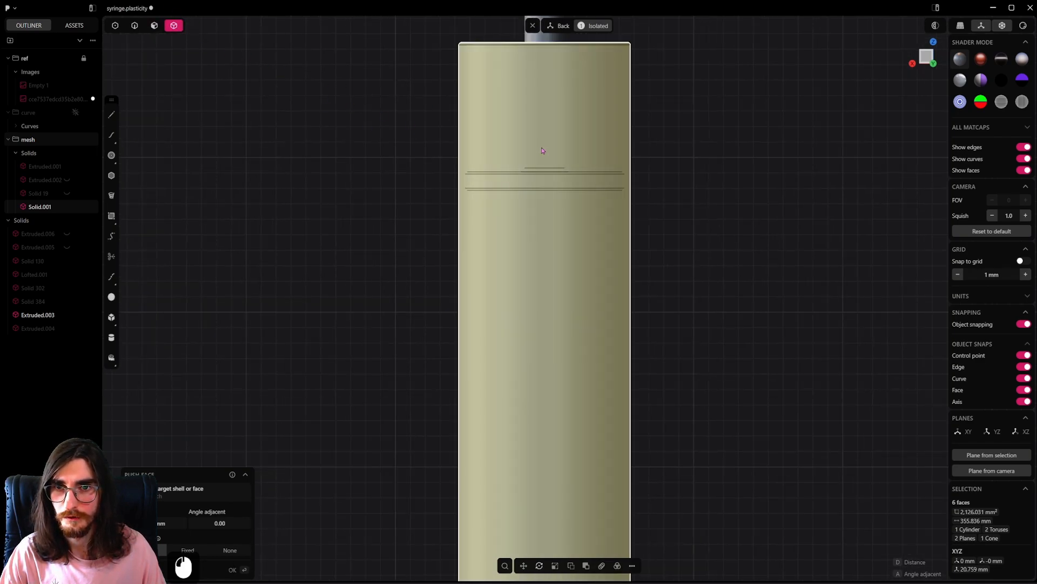
# Step: Examine the shrunken cylinder and its fit around the plunger head from an angled view
pyautogui.moveTo(543, 151); pyautogui.dragTo(528, 230, button='middle')
pyautogui.scroll(-4, 546, 166)
pyautogui.scroll(4, 550, 226)
pyautogui.keyDown('shift'); pyautogui.moveTo(528, 230); pyautogui.dragTo(534, 286, button='middle'); pyautogui.keyUp('shift')
pyautogui.press('4')
pyautogui.scroll(2, 564, 219)
pyautogui.press('7')
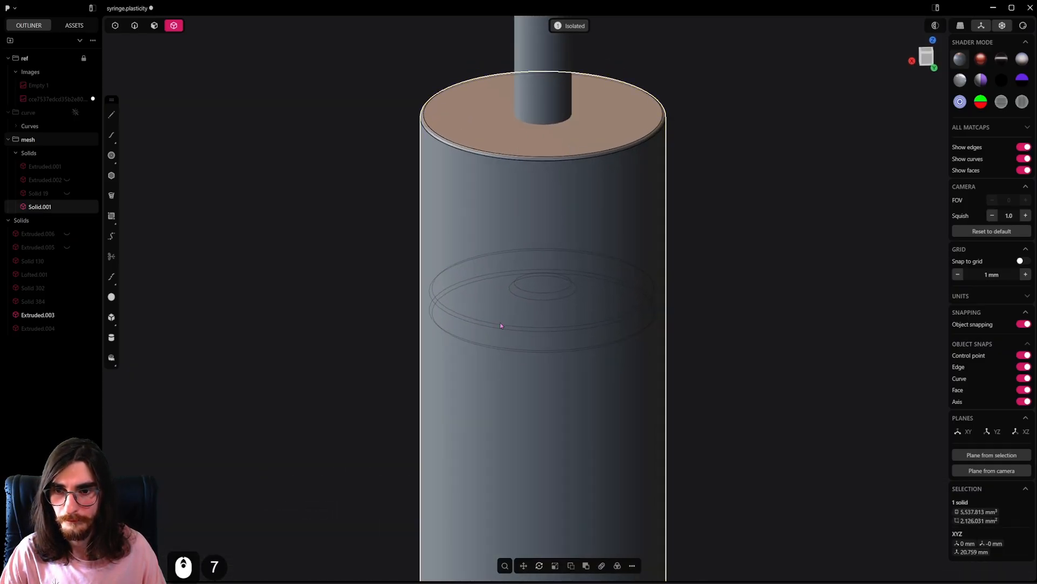
# Step: Draw a vertical line about 2.29 mm long on the cylinder's side in left view, alongside the plunger head
pyautogui.keyDown('alt'); pyautogui.moveTo(500, 322); pyautogui.dragTo(465, 324, button='middle'); pyautogui.keyUp('alt')
pyautogui.click(111, 114)
pyautogui.scroll(4, 434, 367)
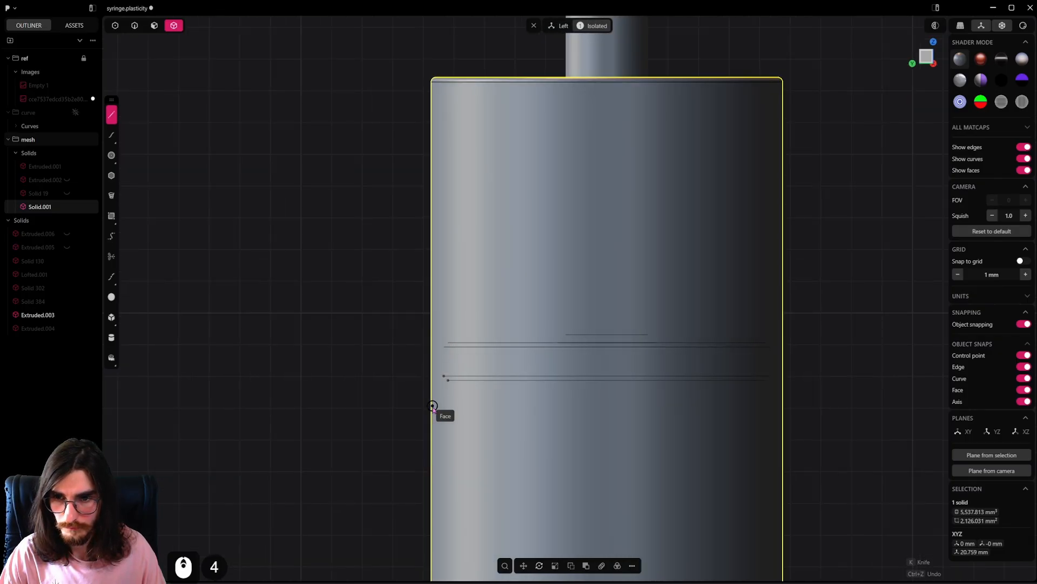
pyautogui.press('Escape')
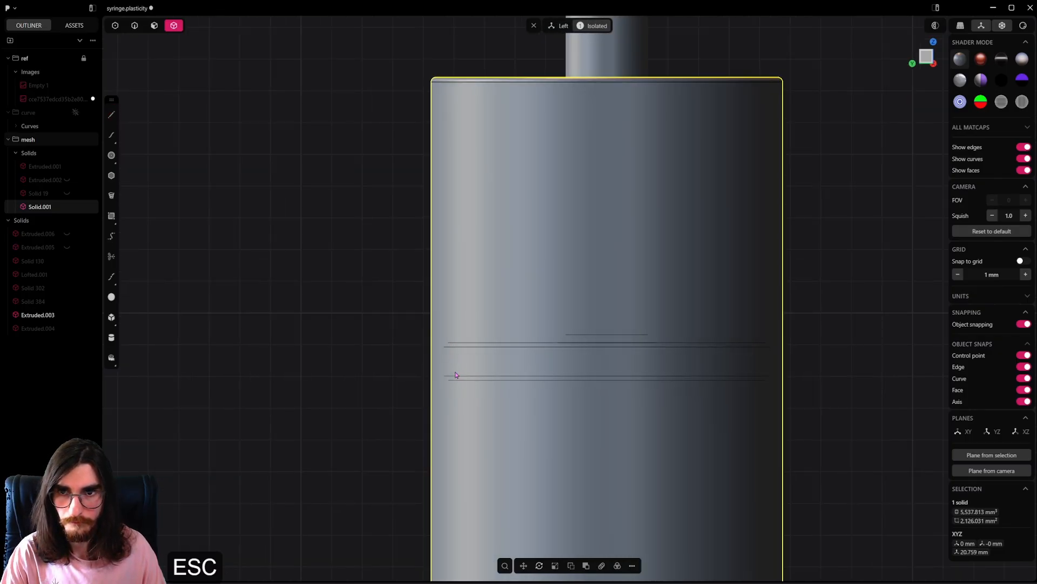
pyautogui.scroll(-4, 384, 157)
pyautogui.keyDown('shift'); pyautogui.moveTo(384, 157); pyautogui.dragTo(409, 90, button='middle'); pyautogui.keyUp('shift')
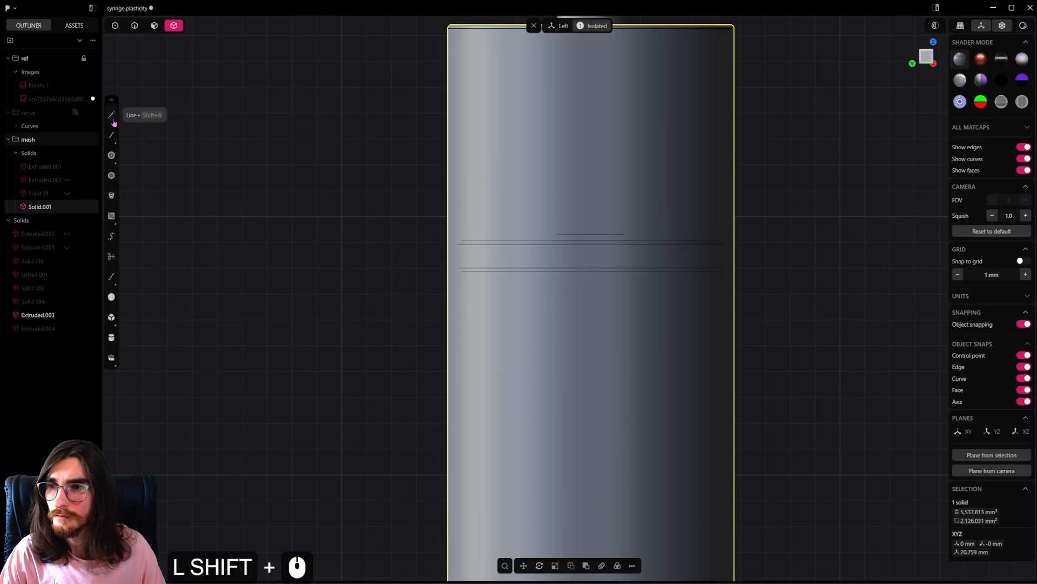
pyautogui.click(112, 116)
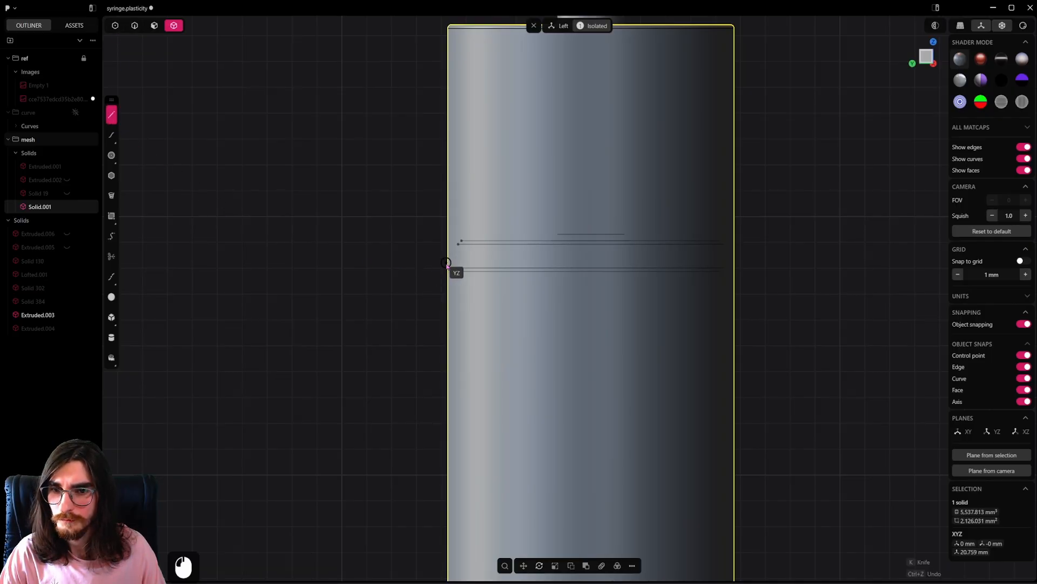
pyautogui.scroll(3, 446, 263)
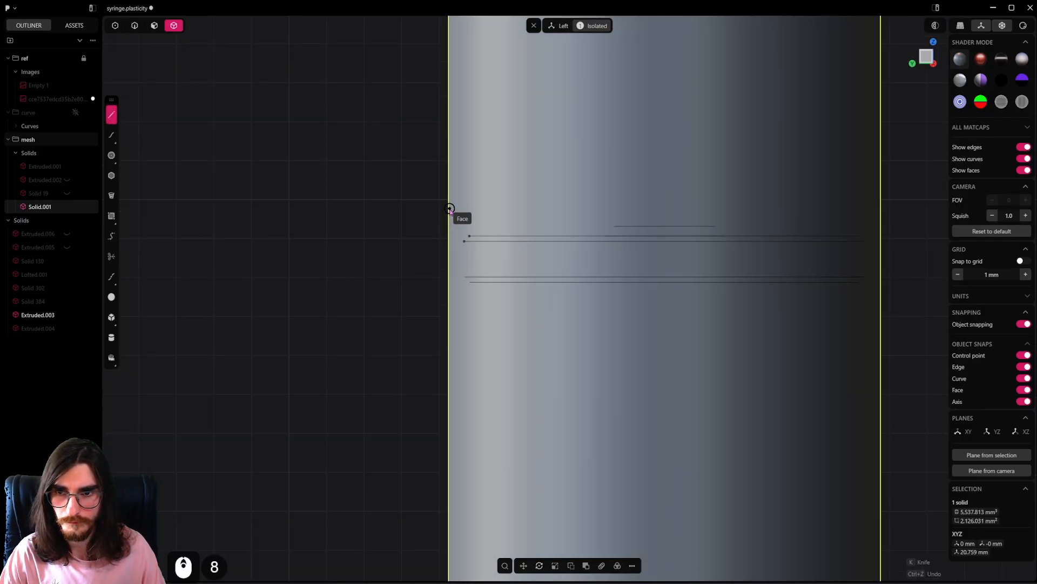
pyautogui.click(450, 208)
pyautogui.click(450, 298)
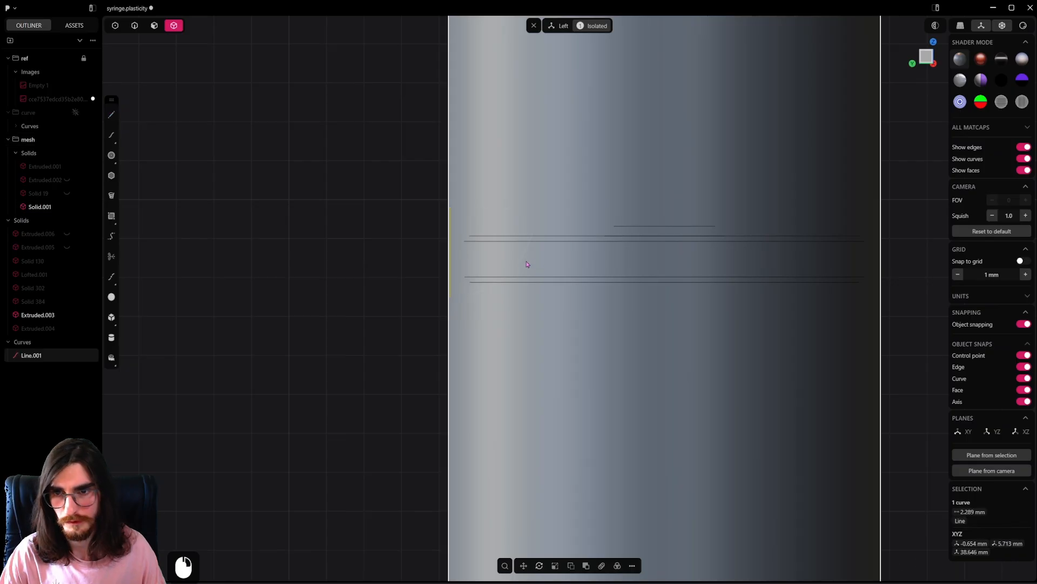
# Step: Hide the inner cylinder and push the plunger head's outer rim face outward to the vertical guide line
pyautogui.click(513, 141)
pyautogui.press('h')
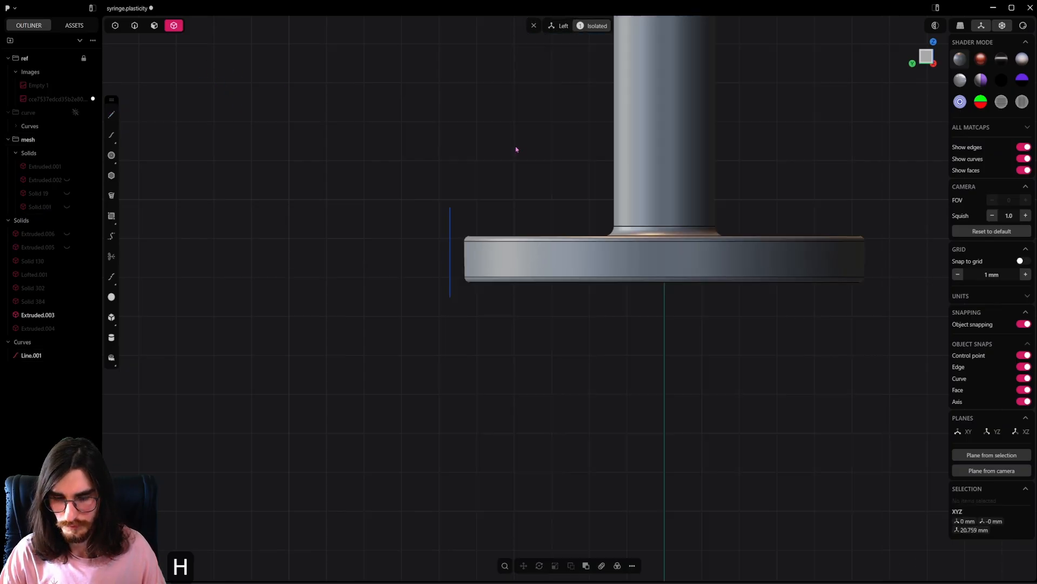
pyautogui.click(155, 26)
pyautogui.click(501, 269)
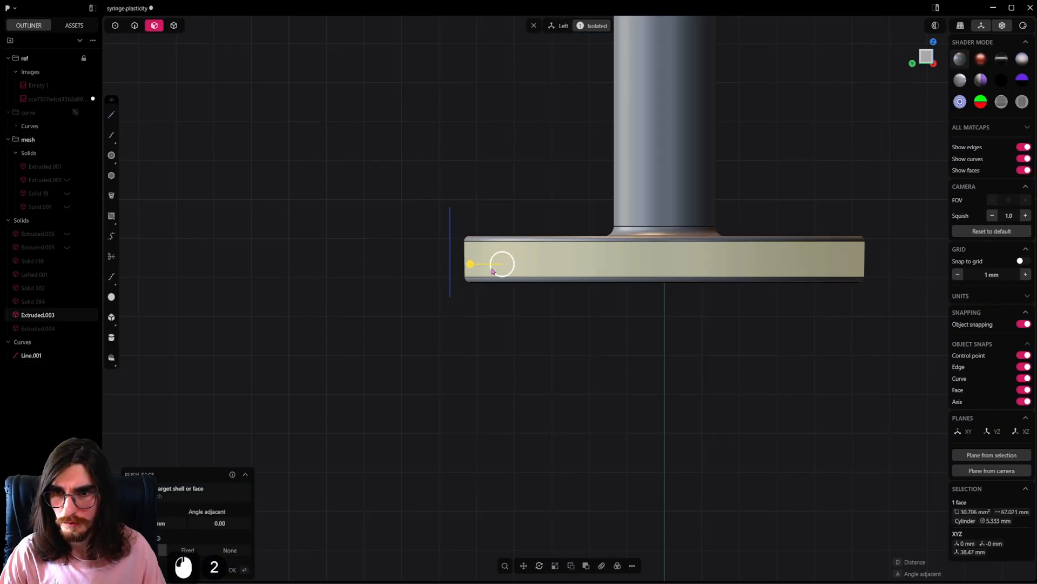
pyautogui.keyDown('shift'); pyautogui.moveTo(474, 266); pyautogui.dragTo(467, 269); pyautogui.keyUp('shift')
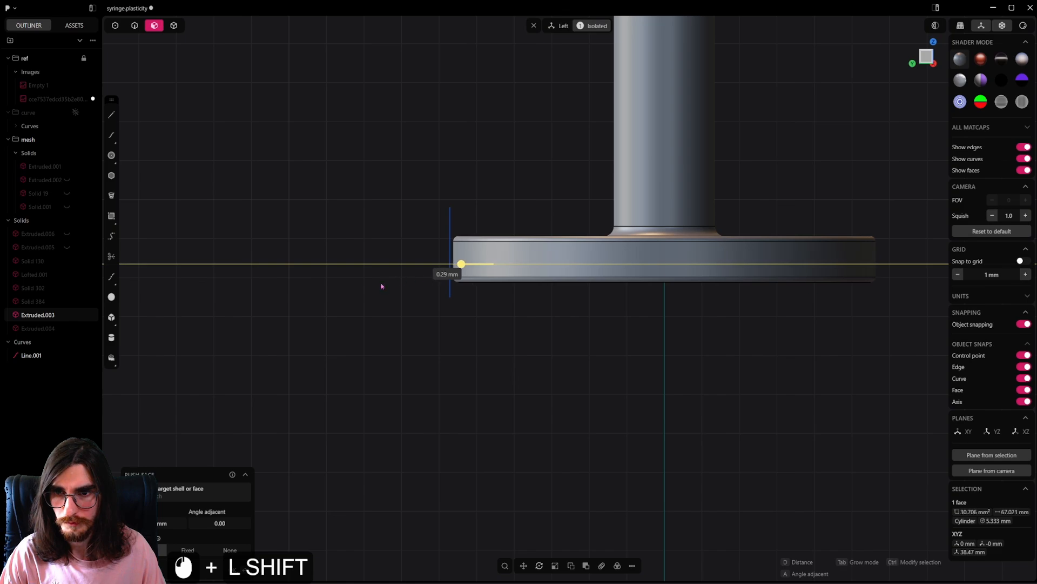
pyautogui.keyDown('shift'); pyautogui.moveTo(369, 287); pyautogui.dragTo(364, 287); pyautogui.keyUp('shift')
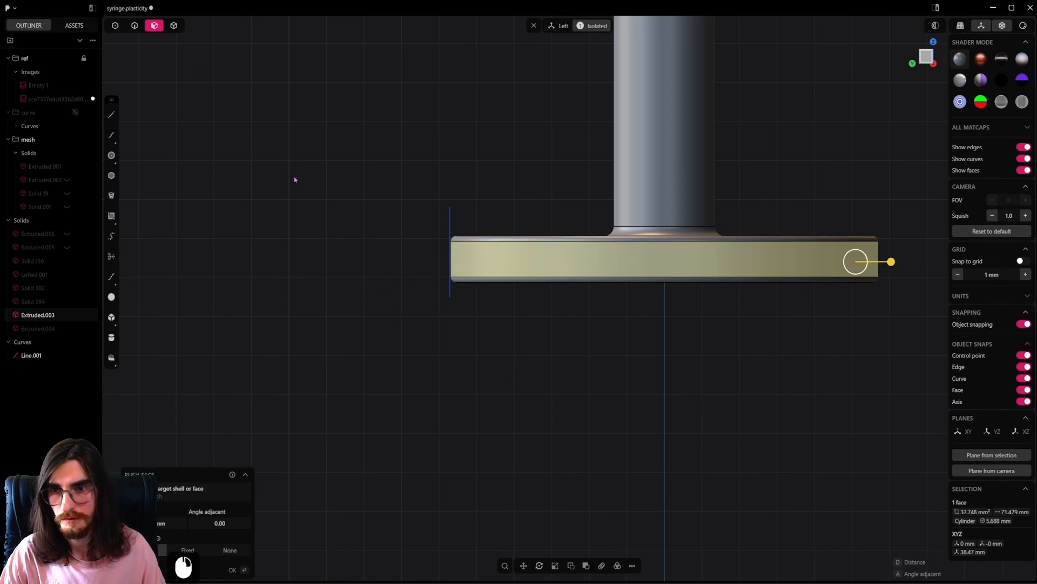
# Step: Delete the vertical guide line beside the plunger head
pyautogui.click(173, 26)
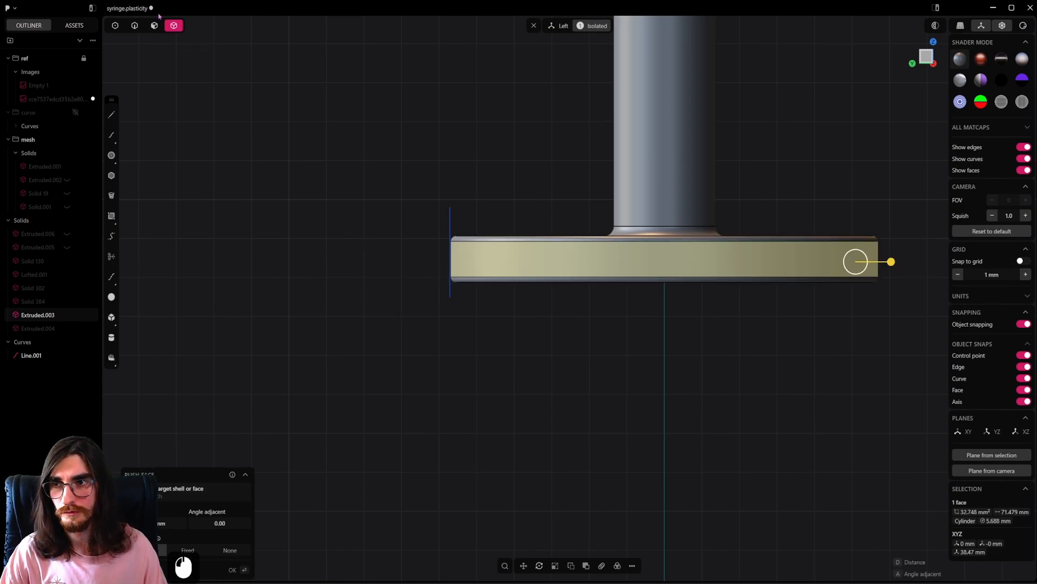
pyautogui.press('2')
pyautogui.click(450, 226)
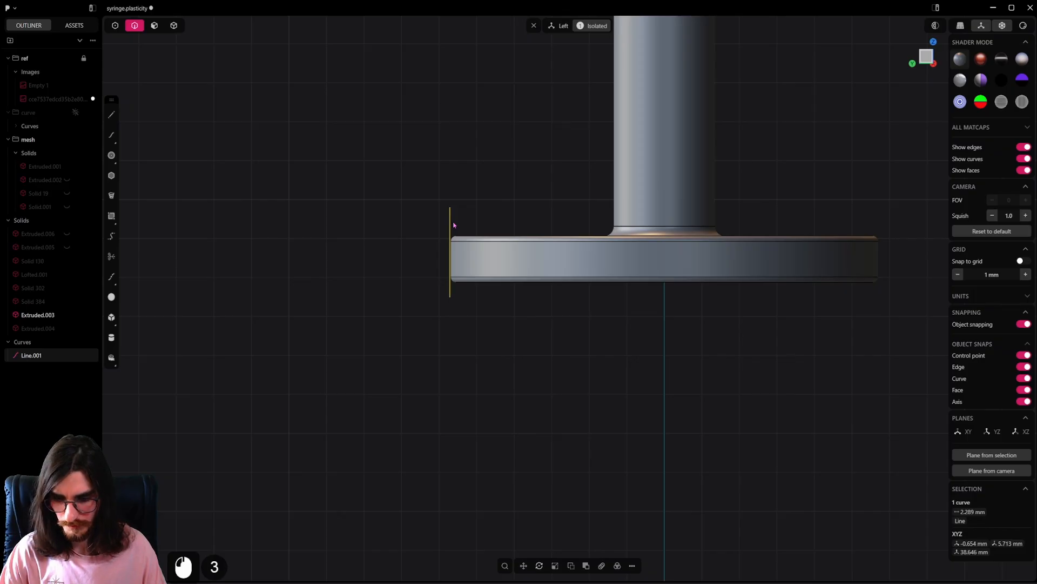
pyautogui.press('x')
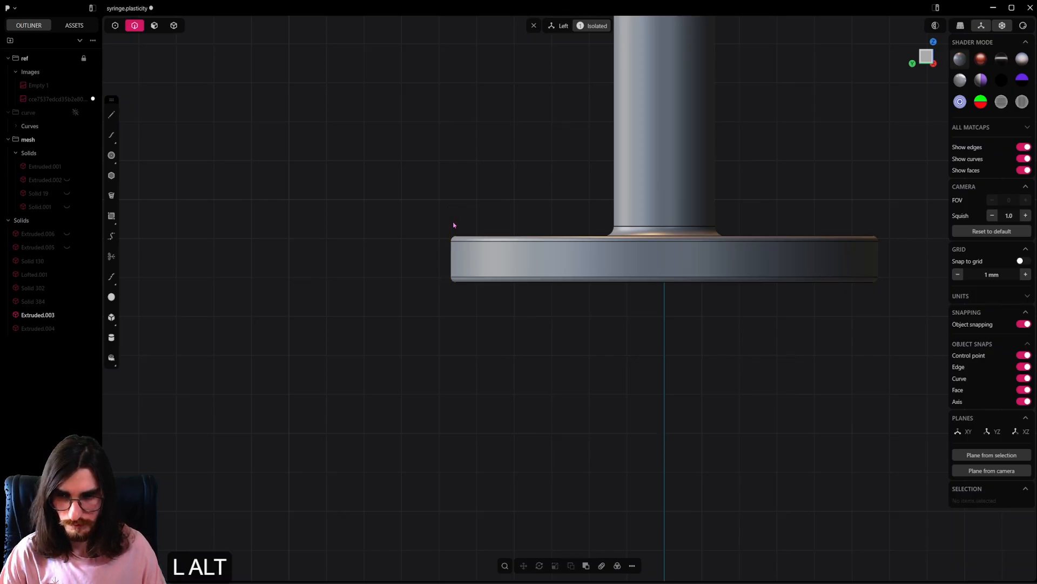
# Step: Unhide the inner cylinder and leave isolation so the whole syringe is shown
pyautogui.hotkey('alt', 'h')
pyautogui.scroll(-12, 532, 252)
pyautogui.scroll(-12, 542, 251)
pyautogui.keyDown('shift'); pyautogui.moveTo(626, 284); pyautogui.dragTo(581, 189, button='middle'); pyautogui.keyUp('shift')
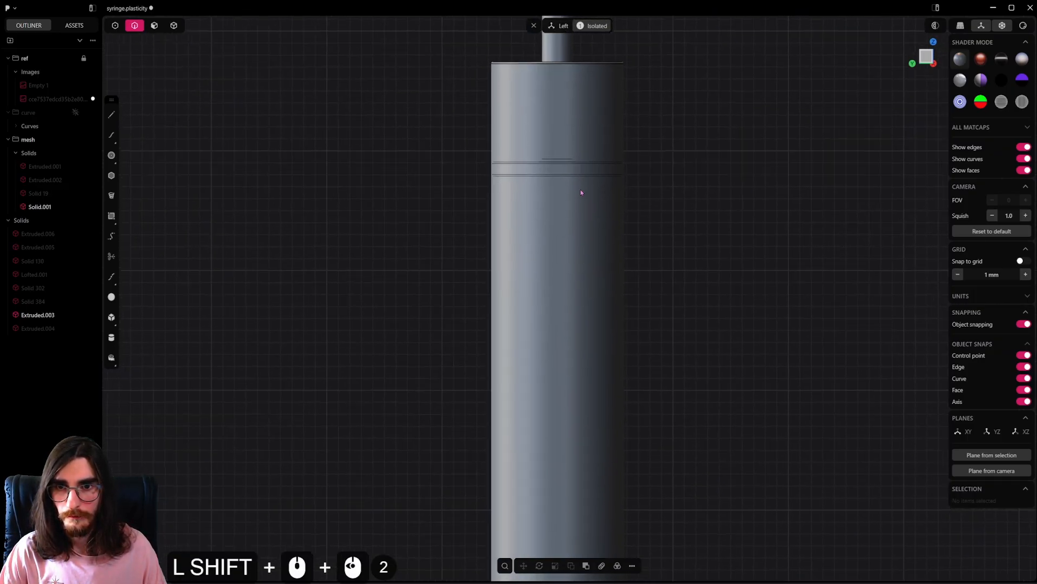
pyautogui.scroll(-4, 580, 189)
pyautogui.click(590, 26)
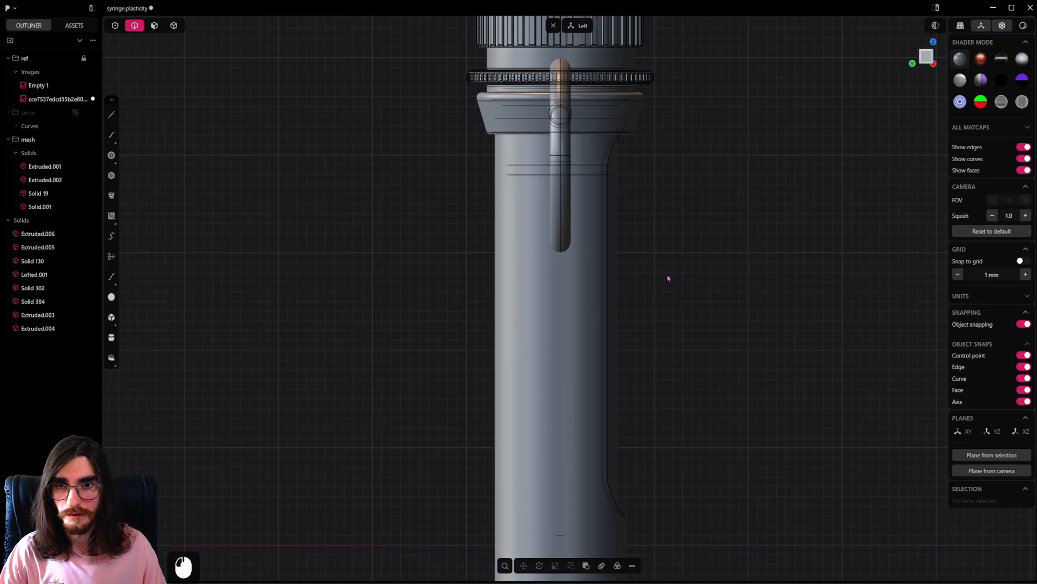
# Step: Subtract the shrunken inner cylinder from the barrel with a Boolean difference to hollow it out
pyautogui.click(173, 31)
pyautogui.moveTo(563, 232); pyautogui.dragTo(548, 210, button='middle')
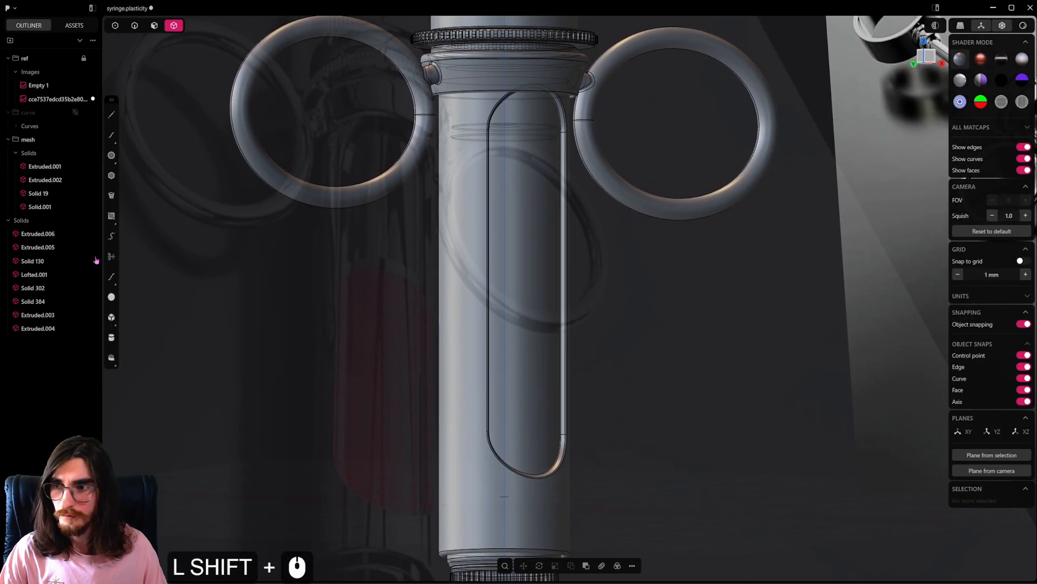
pyautogui.click(545, 205)
pyautogui.keyDown('shift'); pyautogui.moveTo(522, 314); pyautogui.dragTo(508, 289, button='middle'); pyautogui.keyUp('shift')
pyautogui.keyDown('ctrl'); pyautogui.click(47, 208); pyautogui.keyUp('ctrl')
pyautogui.press('q')
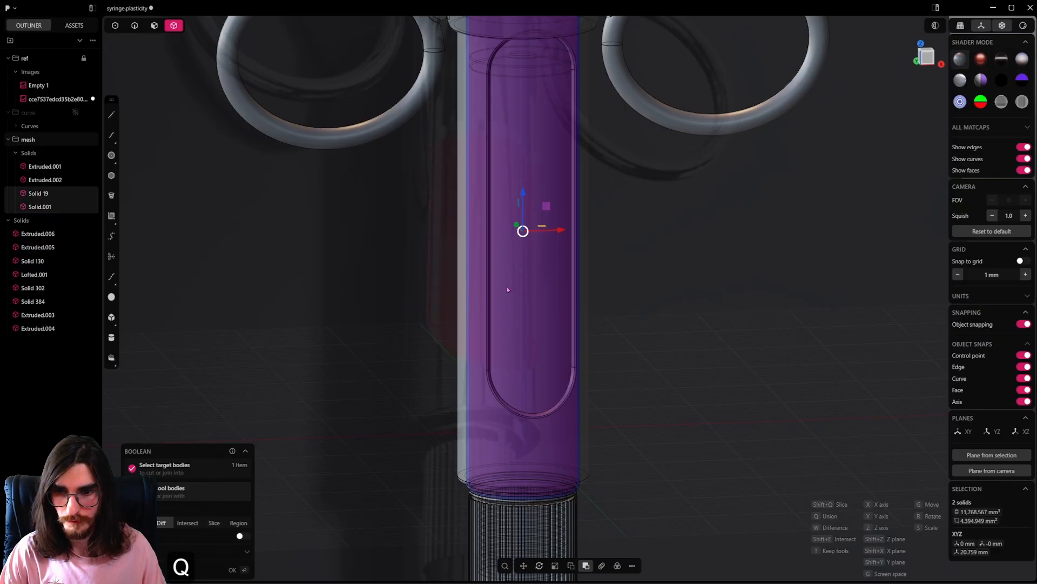
pyautogui.click(507, 289)
# Step: Hide the knurled collar and the threaded fitting below the barrel to expose its underside
pyautogui.scroll(3, 541, 270)
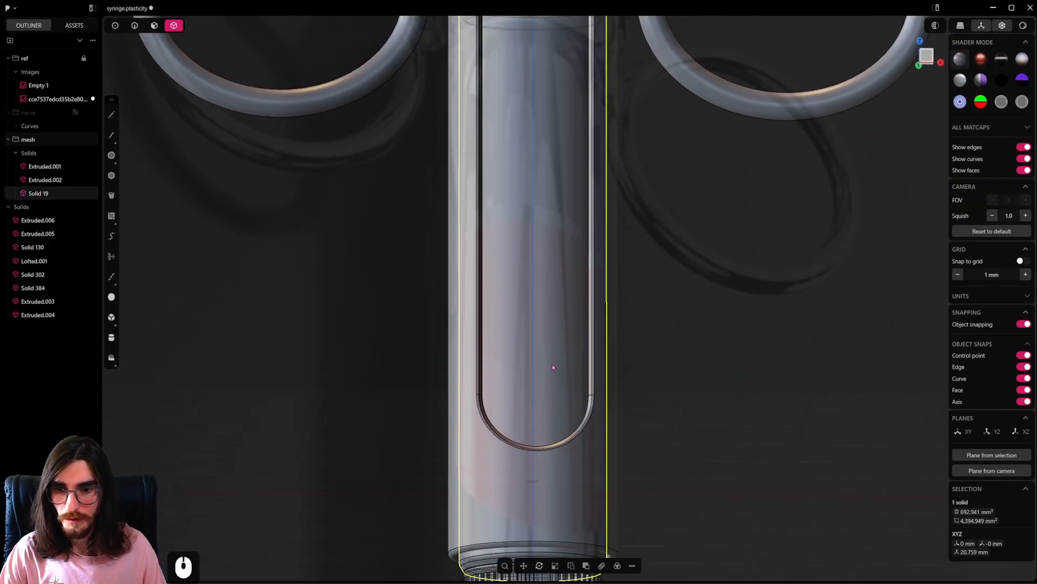
pyautogui.moveTo(552, 368); pyautogui.dragTo(566, 302, button='middle')
pyautogui.keyDown('shift'); pyautogui.moveTo(566, 368); pyautogui.dragTo(553, 174, button='middle'); pyautogui.keyUp('shift')
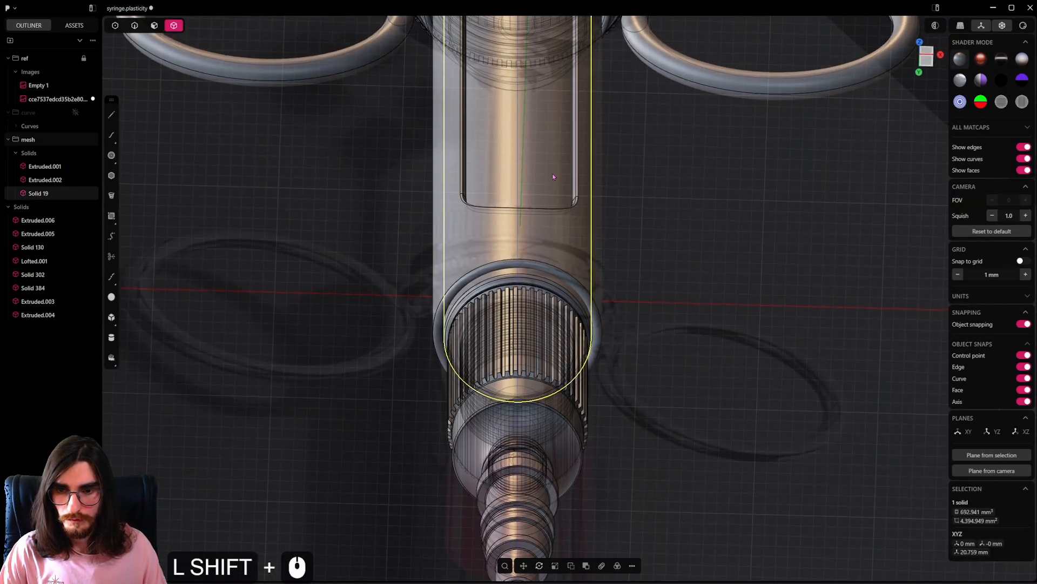
pyautogui.click(546, 384)
pyautogui.moveTo(546, 383); pyautogui.dragTo(521, 186, button='middle')
pyautogui.press('h')
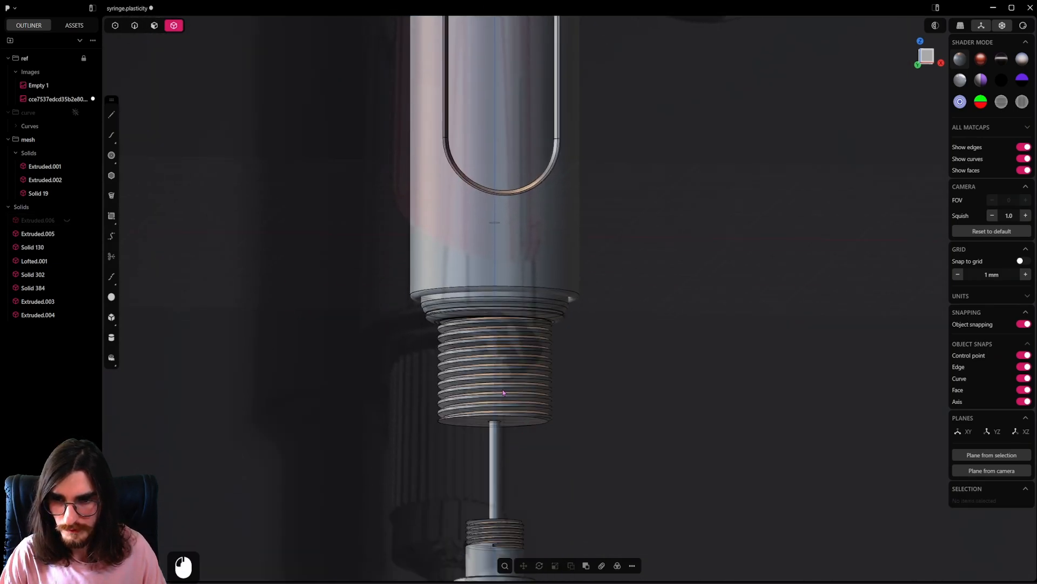
pyautogui.click(502, 392)
pyautogui.press('h')
# Step: Subtract the thin rod below the barrel from the barrel with a Boolean difference to cut a hole in its end face
pyautogui.scroll(3, 494, 383)
pyautogui.click(496, 378)
pyautogui.keyDown('shift'); pyautogui.click(537, 305); pyautogui.keyUp('shift')
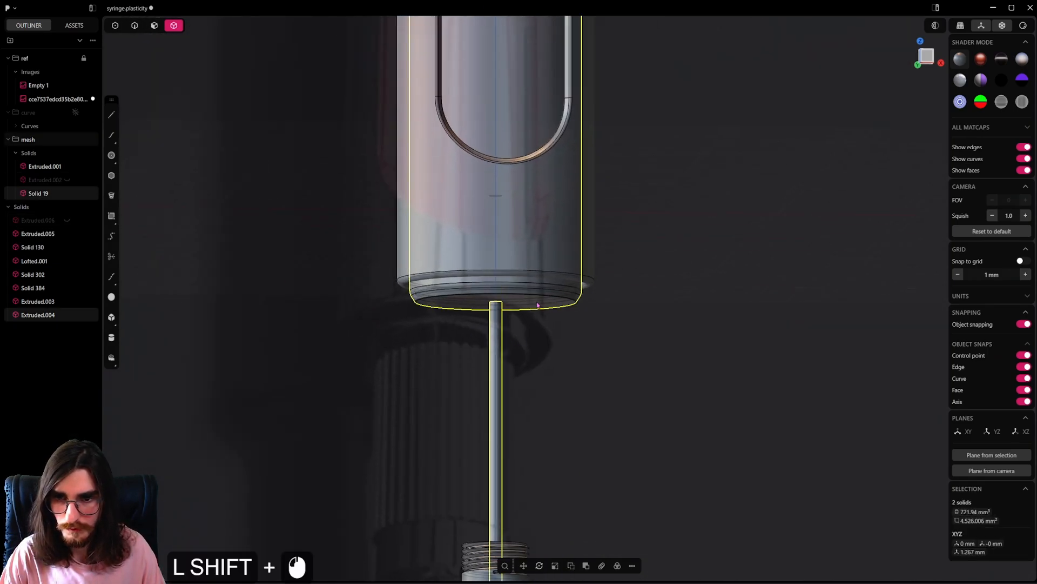
pyautogui.keyDown('shift'); pyautogui.moveTo(538, 305); pyautogui.dragTo(541, 335, button='middle'); pyautogui.keyUp('shift')
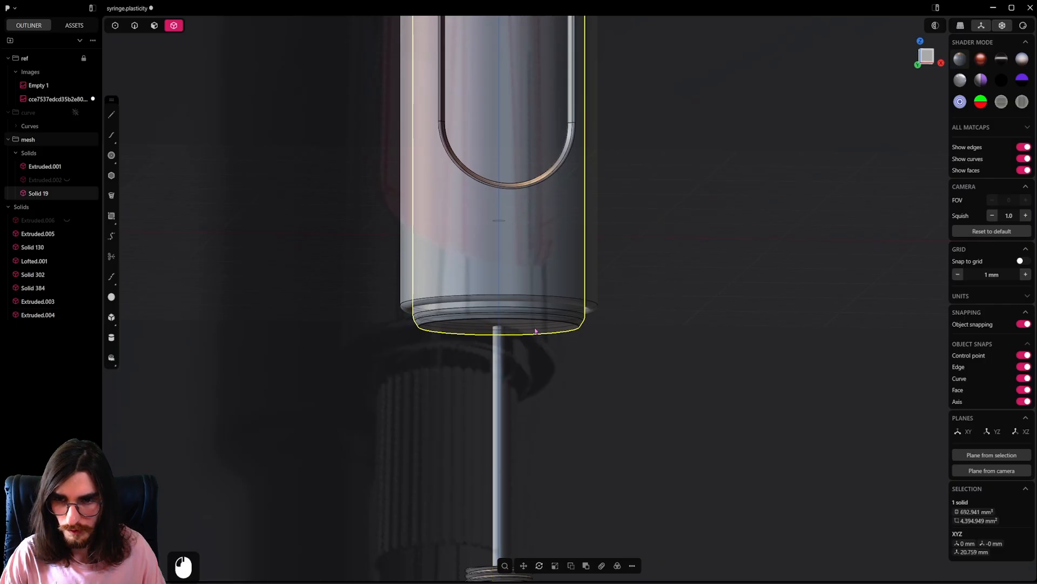
pyautogui.keyDown('shift'); pyautogui.click(498, 359); pyautogui.keyUp('shift')
pyautogui.keyDown('shift'); pyautogui.click(535, 412); pyautogui.keyUp('shift')
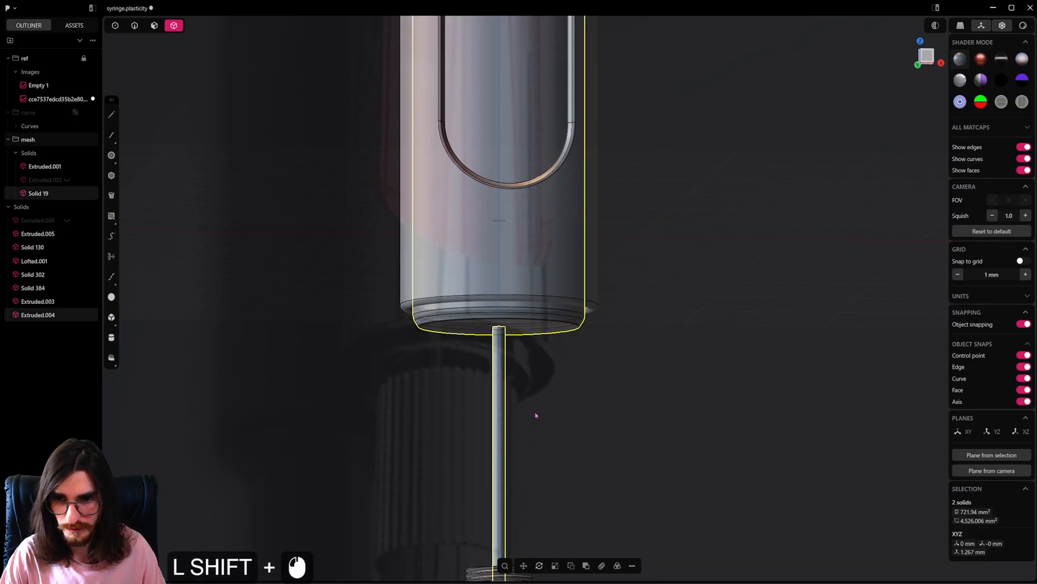
pyautogui.press('q')
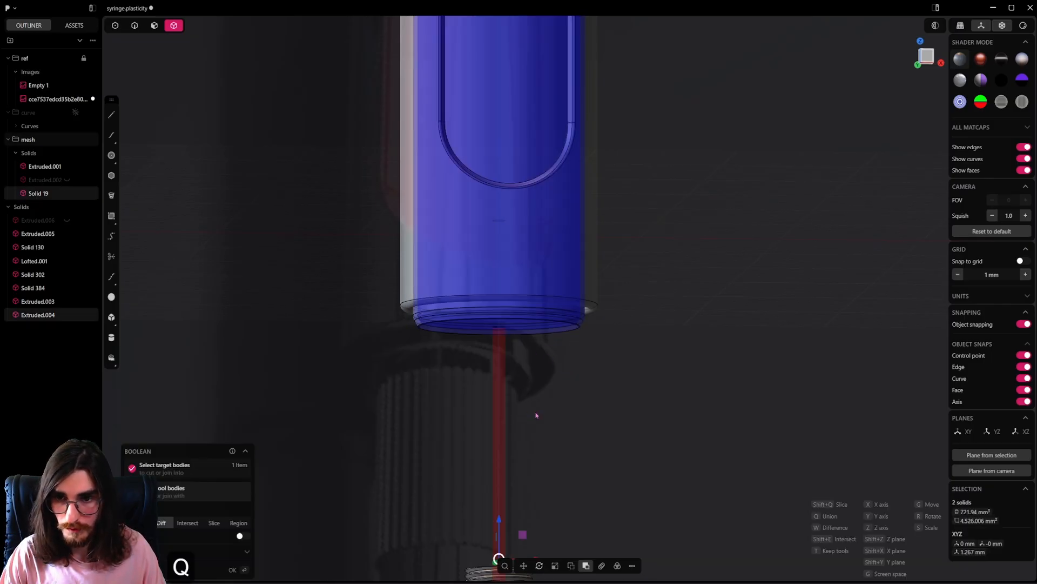
pyautogui.rightClick(536, 415)
# Step: Apply a small chamfer to the two circular edges of the new hole in the barrel's end face
pyautogui.scroll(10, 520, 338)
pyautogui.moveTo(514, 314); pyautogui.dragTo(509, 263, button='middle')
pyautogui.scroll(12, 503, 349)
pyautogui.click(135, 26)
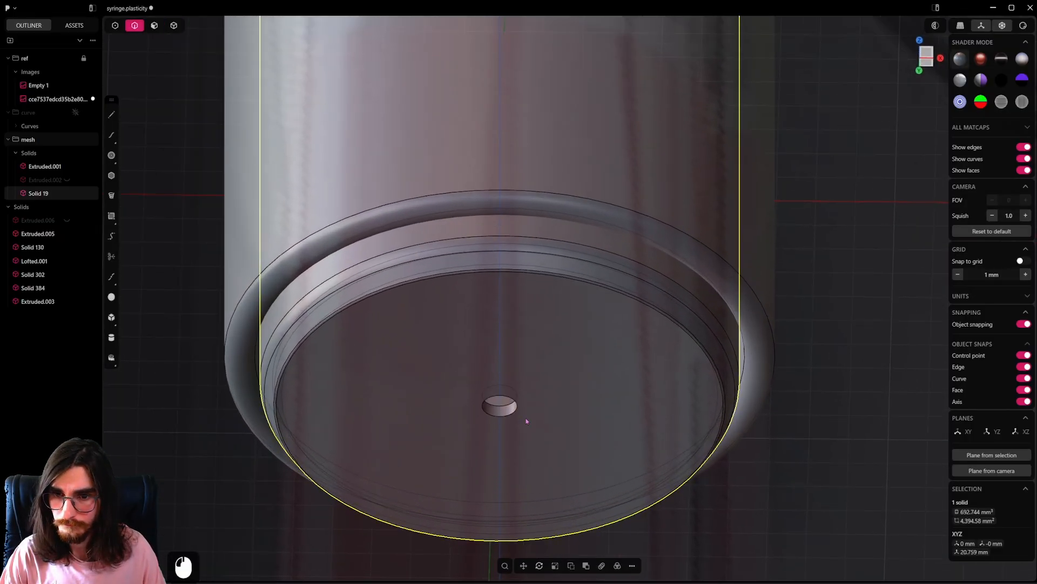
pyautogui.click(511, 410)
pyautogui.press('b')
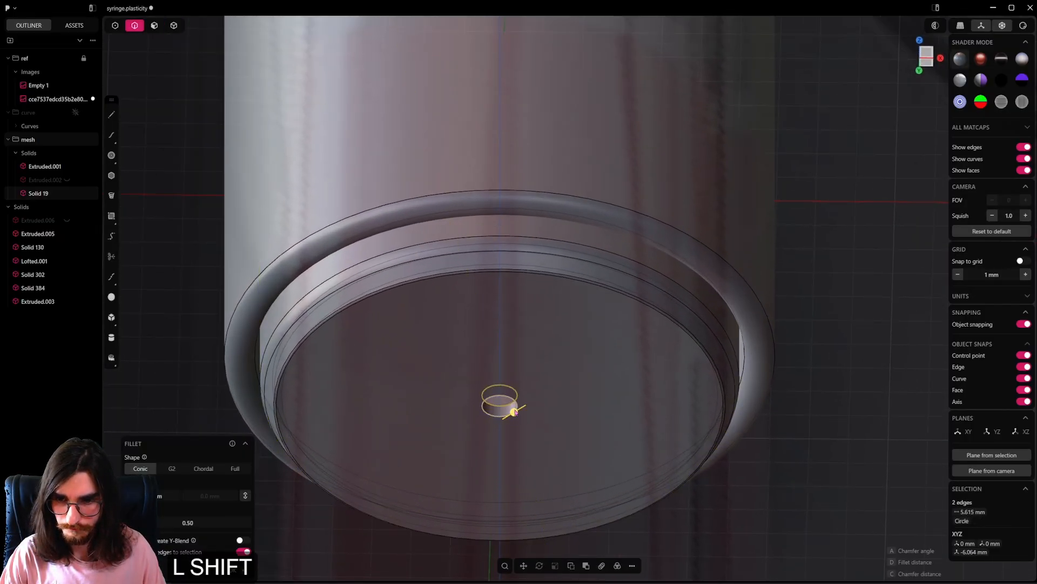
pyautogui.keyDown('shift'); pyautogui.moveTo(515, 412); pyautogui.dragTo(576, 424); pyautogui.keyUp('shift')
pyautogui.rightClick(576, 424)
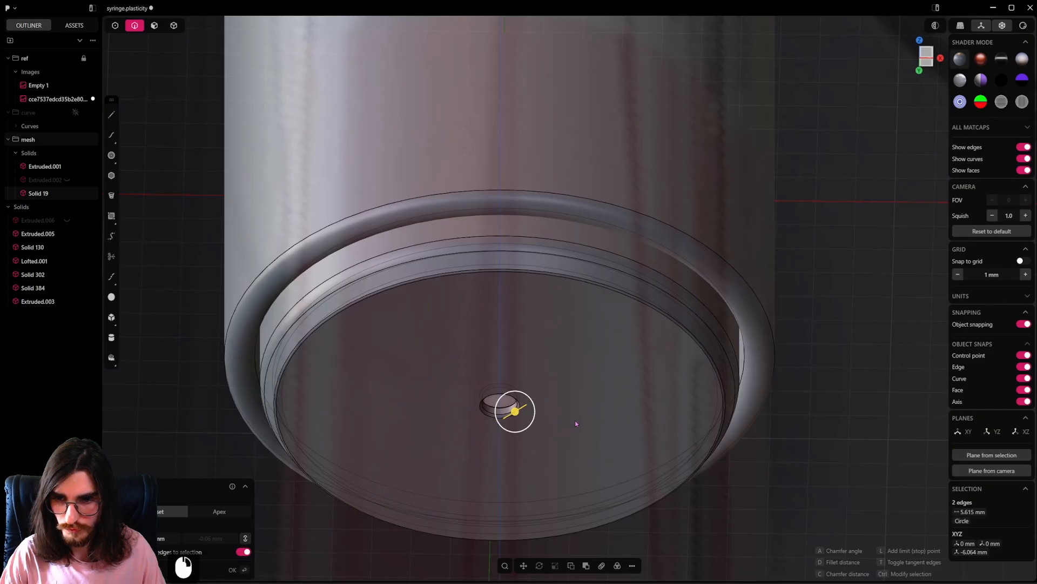
# Step: Unhide all the syringe parts, clear the selection, and hide the reference images
pyautogui.scroll(-20, 572, 406)
pyautogui.press('KP_1')
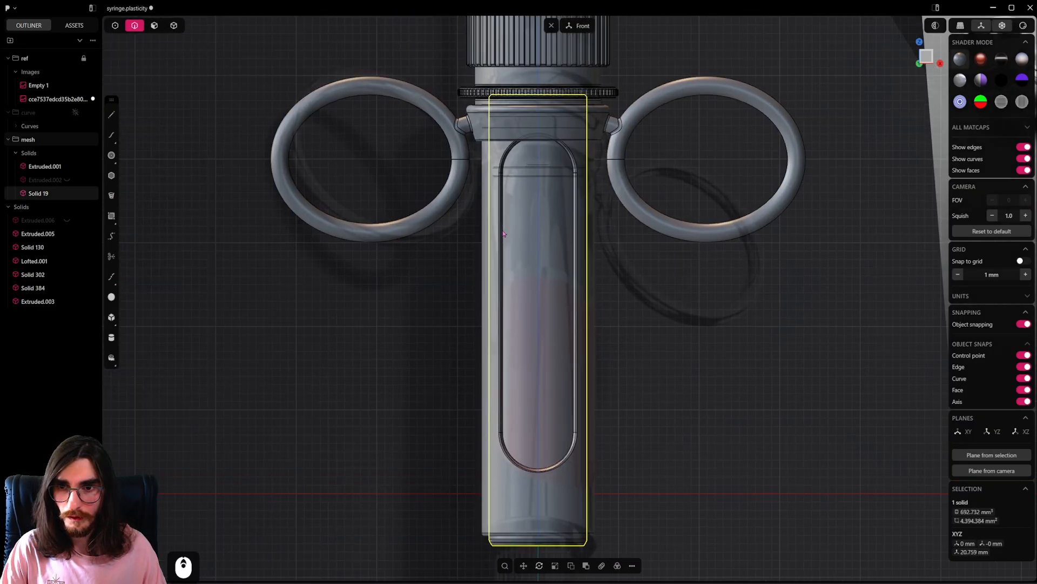
pyautogui.scroll(10, 504, 234)
pyautogui.scroll(-5, 542, 244)
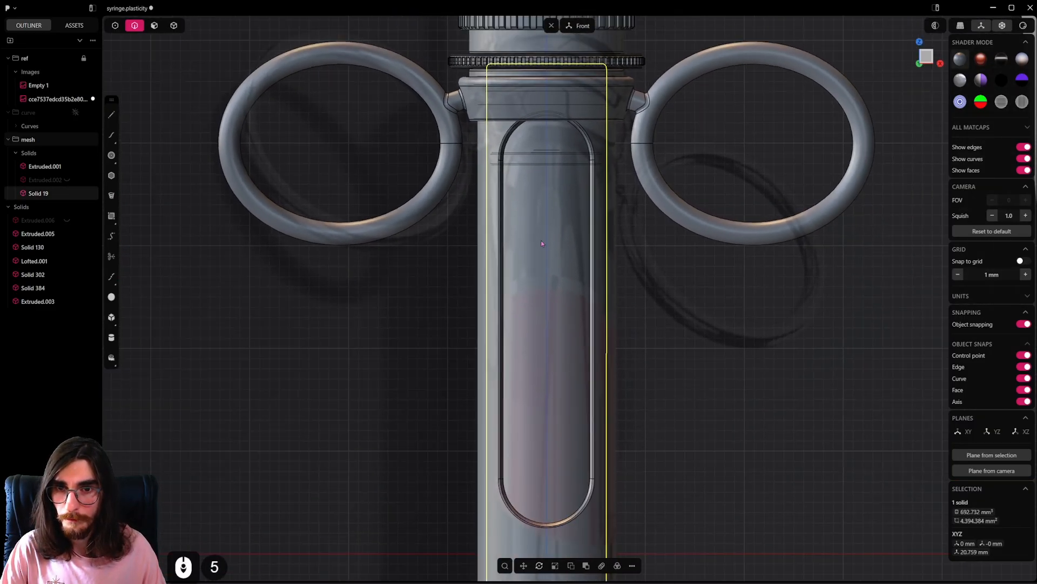
pyautogui.click(1003, 26)
pyautogui.scroll(-6, 667, 250)
pyautogui.scroll(-4, 643, 185)
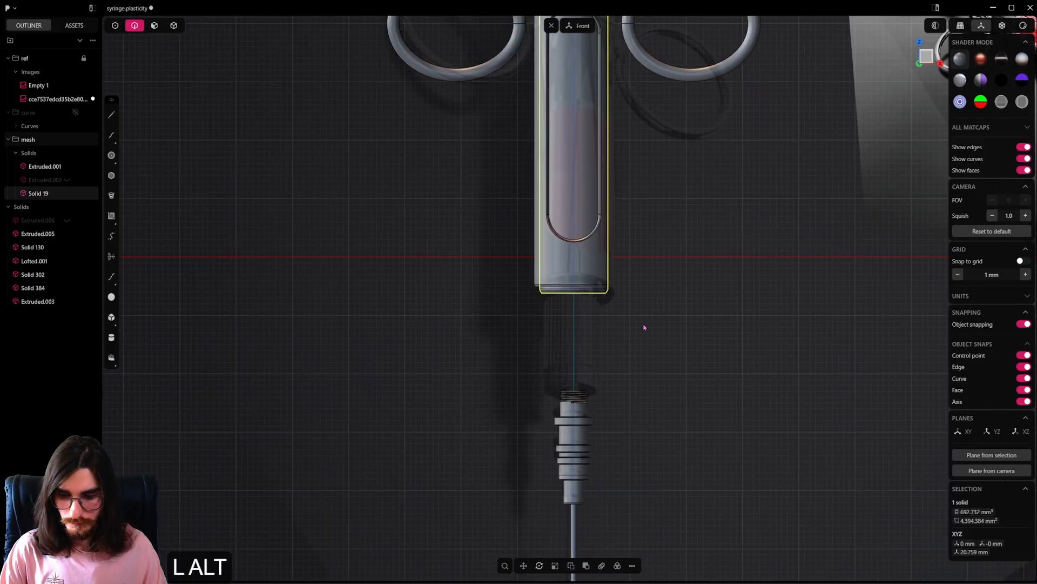
pyautogui.hotkey('alt', 'h')
pyautogui.click(645, 338)
pyautogui.moveTo(592, 300); pyautogui.dragTo(611, 310, button='middle')
pyautogui.scroll(-4, 617, 323)
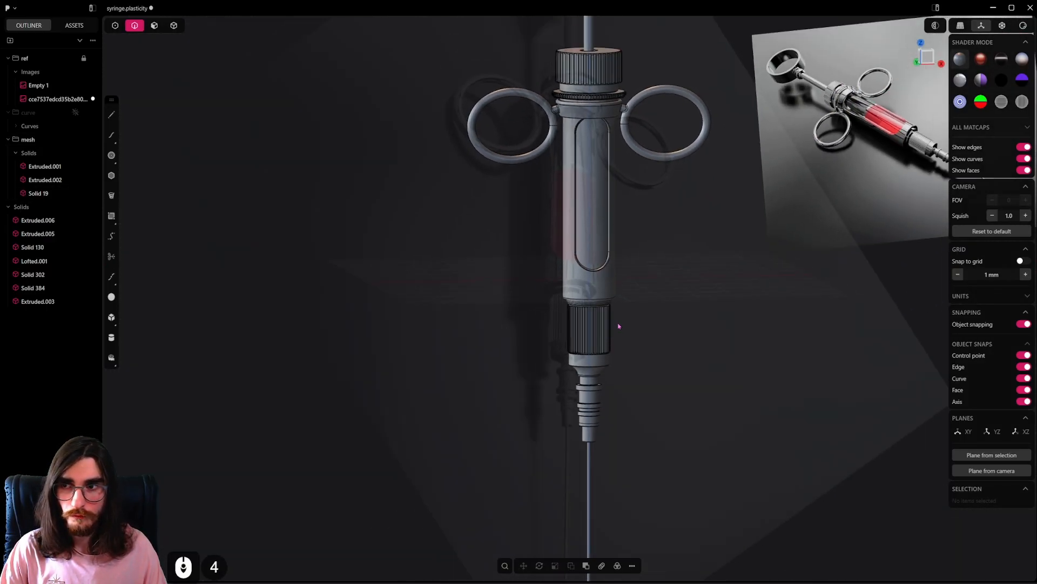
pyautogui.click(75, 72)
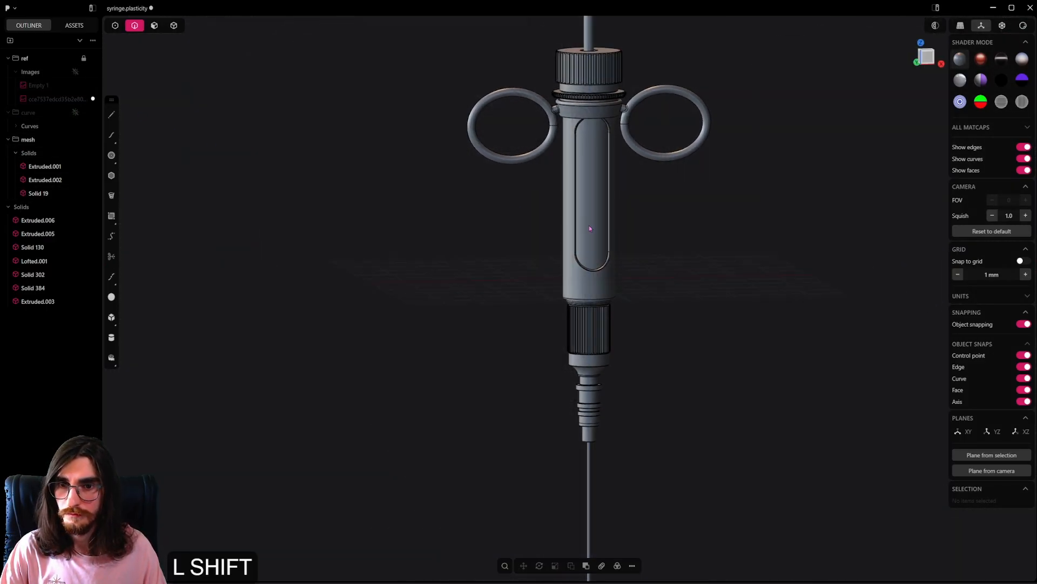
# Step: Examine the complete syringe model from several angles and distances
pyautogui.scroll(-5, 589, 228)
pyautogui.moveTo(589, 228); pyautogui.dragTo(563, 339, button='middle')
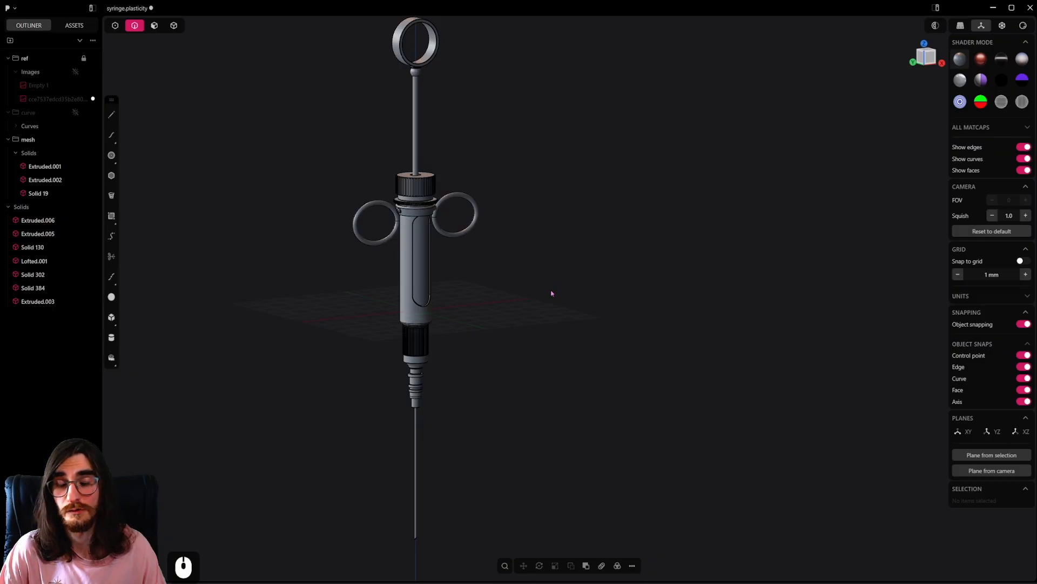
pyautogui.keyDown('shift'); pyautogui.moveTo(553, 296); pyautogui.dragTo(584, 318, button='middle'); pyautogui.keyUp('shift')
pyautogui.moveTo(585, 319)
pyautogui.mouseDown(button='middle')
pyautogui.moveTo(575, 287)
pyautogui.moveTo(556, 324)
pyautogui.moveTo(576, 304)
pyautogui.moveTo(582, 274)
pyautogui.moveTo(632, 254)
pyautogui.moveTo(779, 274)
pyautogui.moveTo(576, 281)
pyautogui.moveTo(546, 338)
pyautogui.moveTo(562, 361)
pyautogui.moveTo(572, 291)
pyautogui.moveTo(567, 315)
pyautogui.mouseUp(button='middle')
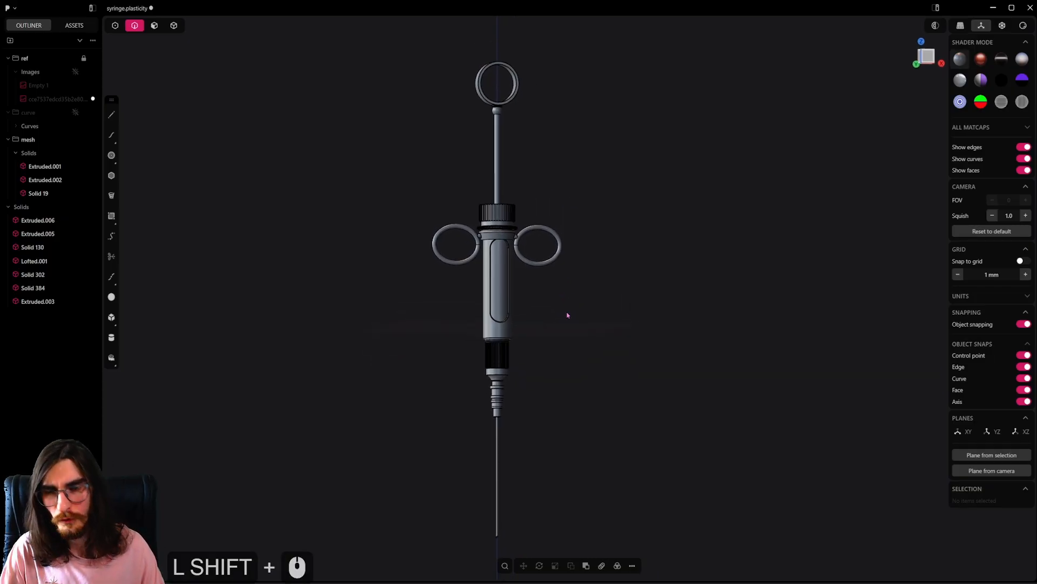
pyautogui.scroll(3, 567, 315)
pyautogui.keyDown('shift'); pyautogui.moveTo(553, 355); pyautogui.dragTo(647, 281, button='middle'); pyautogui.keyUp('shift')
pyautogui.scroll(-3, 663, 318)
pyautogui.moveTo(663, 318); pyautogui.dragTo(689, 323, button='middle')
pyautogui.scroll(2, 625, 309)
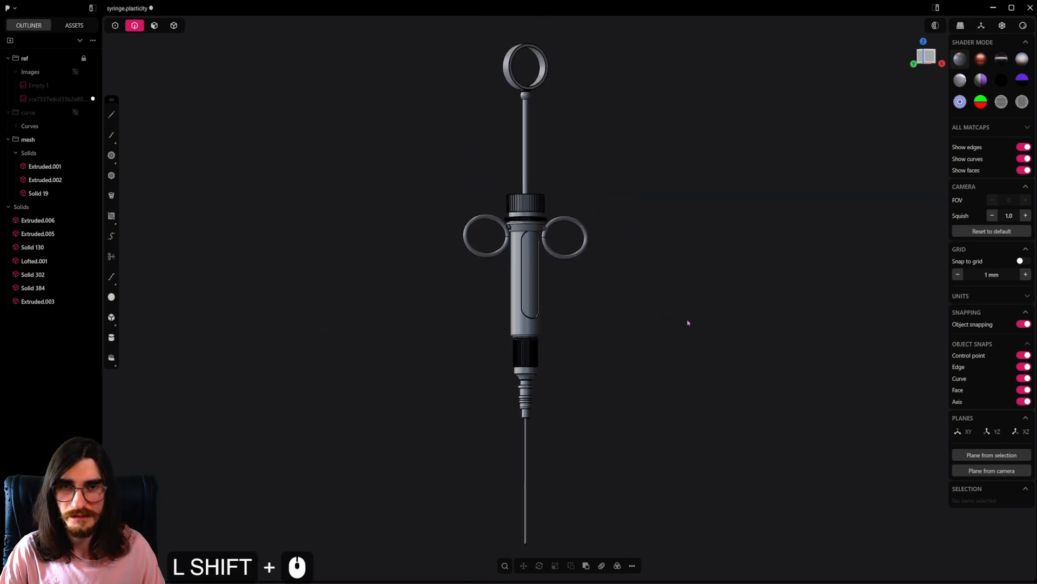